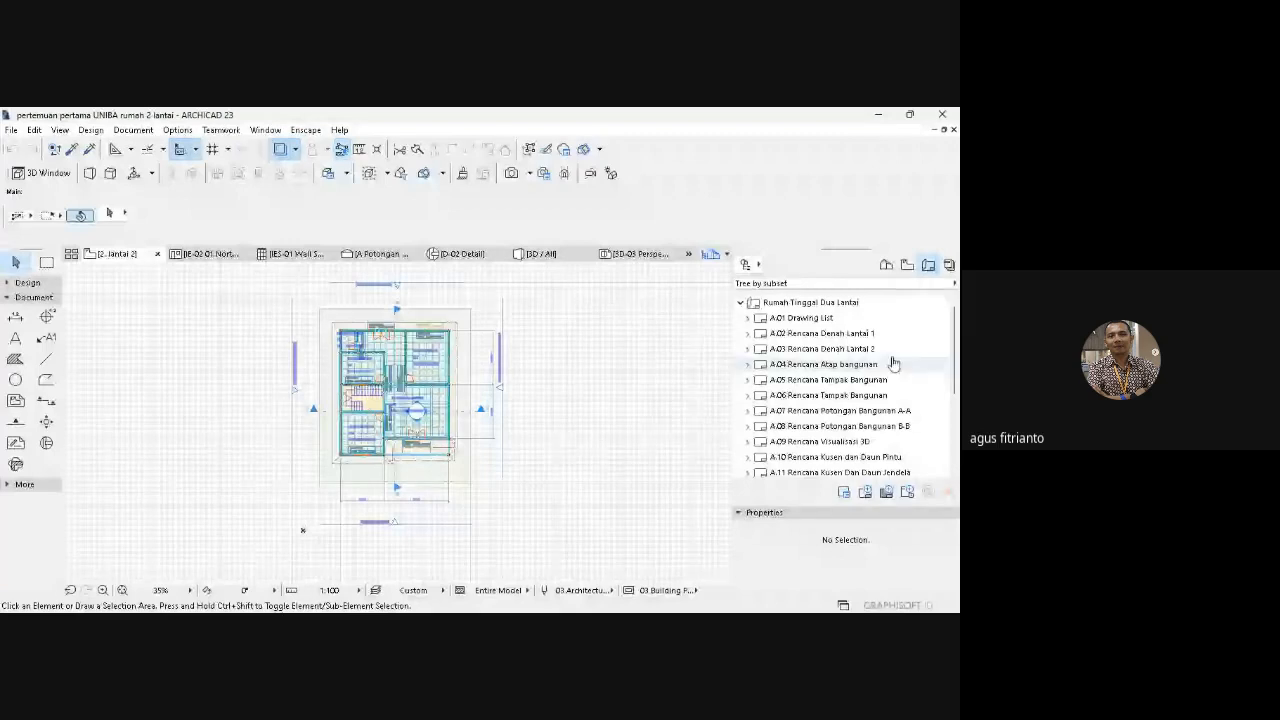
- Open the A.09 Rencana Visualisasi 3D layout and view its whole sheet with the building perspectives
drag(955, 377, 957, 385)
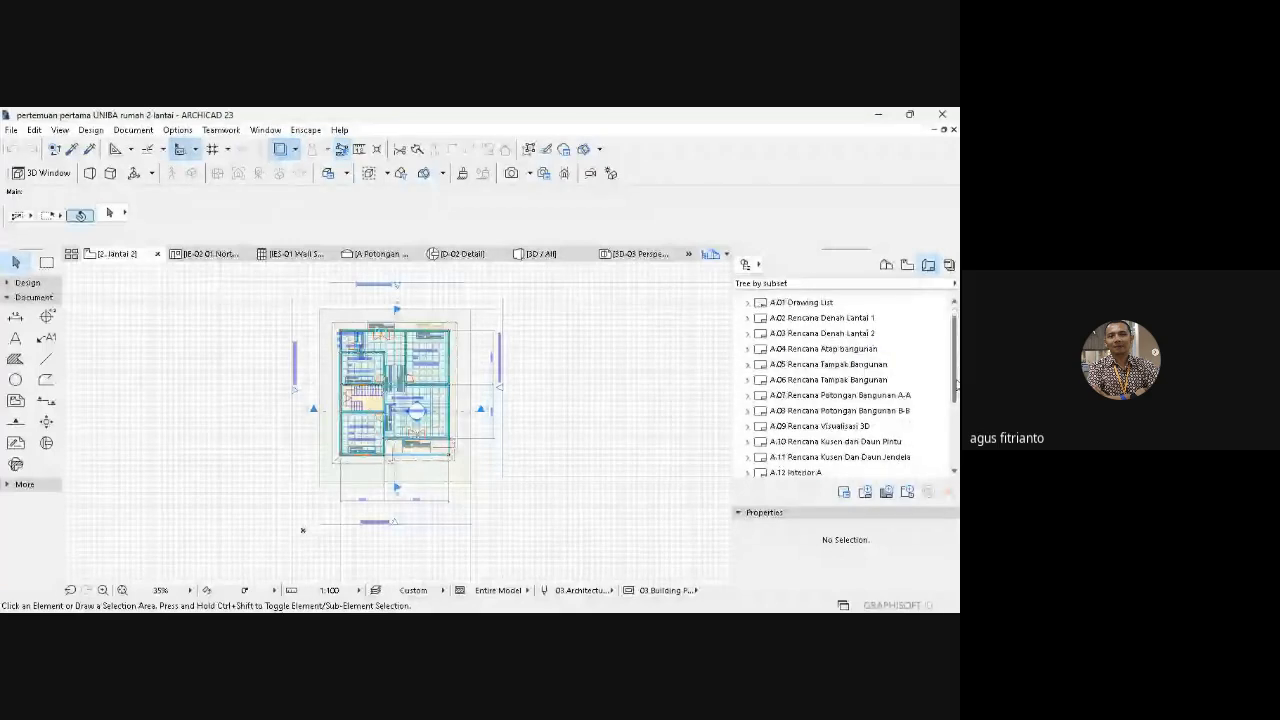
scroll(803, 435, down, 2)
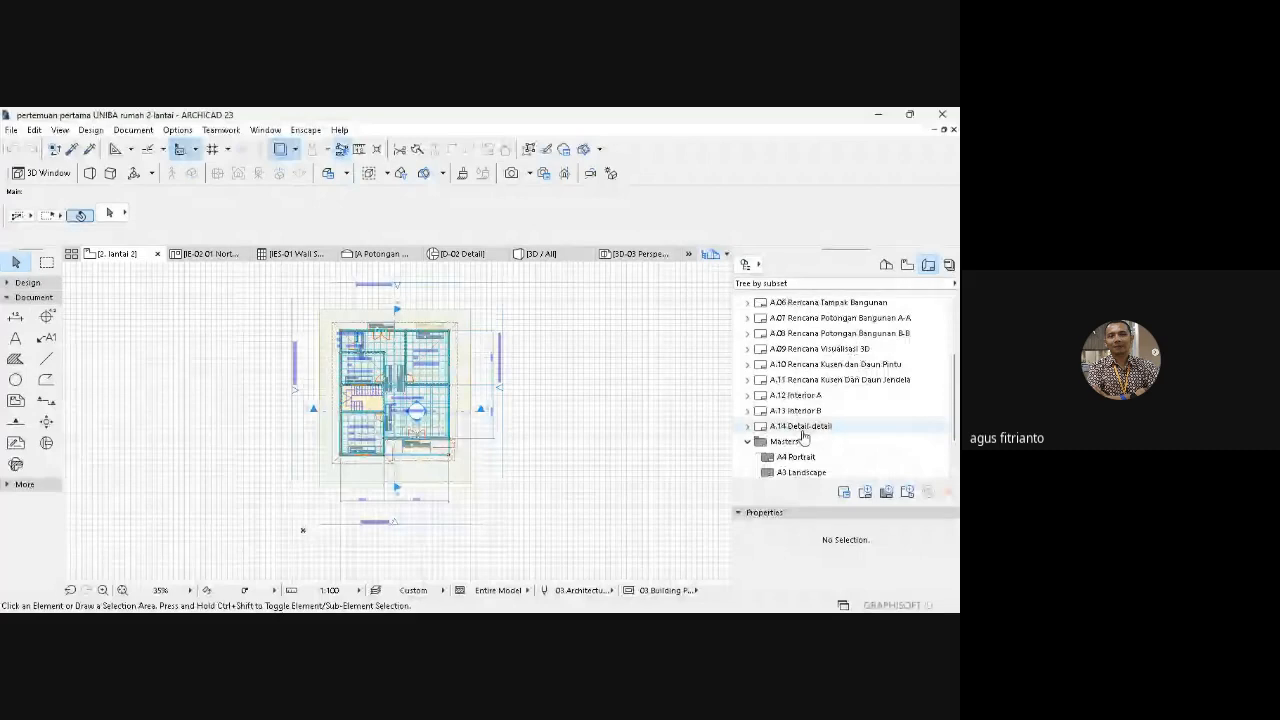
click(816, 351)
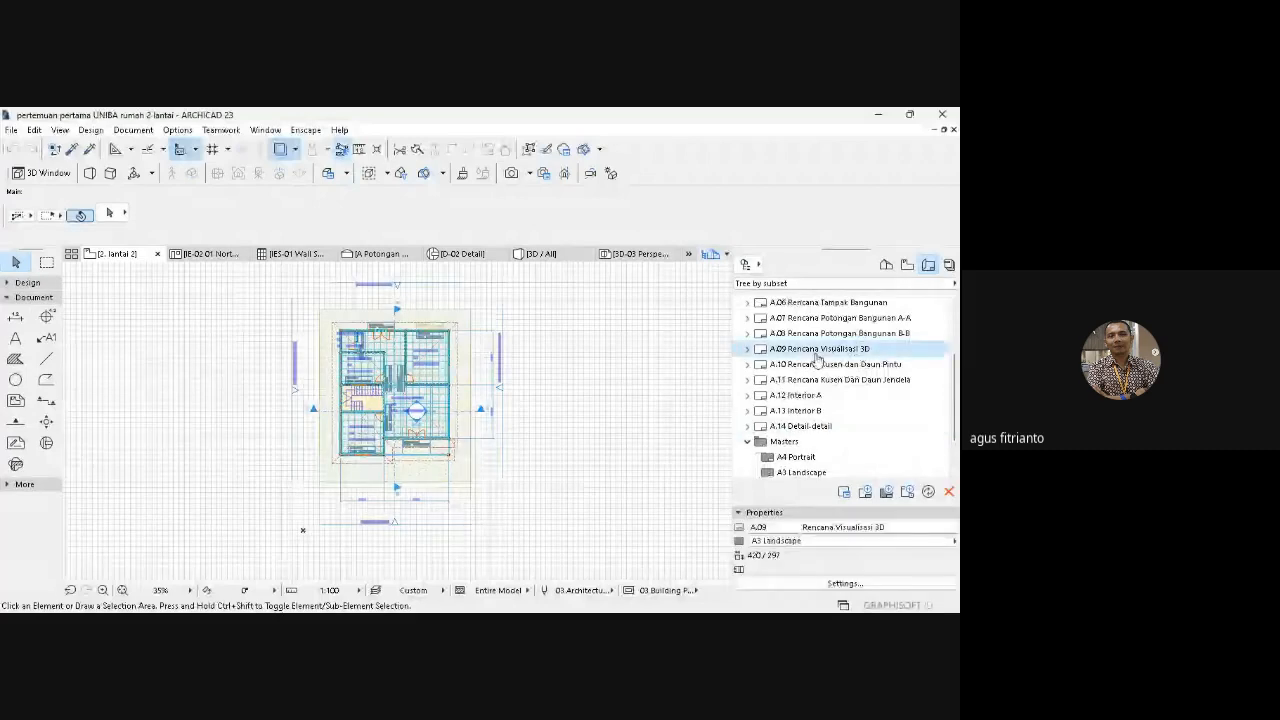
double_click(817, 351)
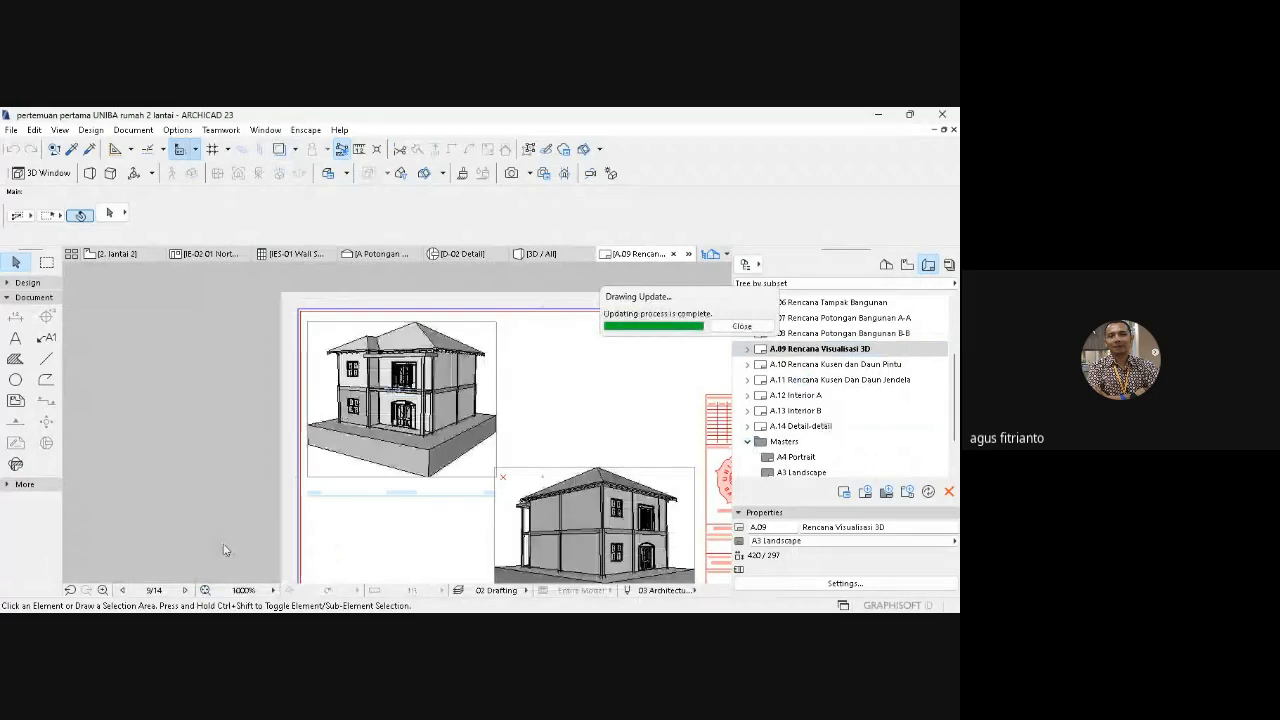
click(205, 590)
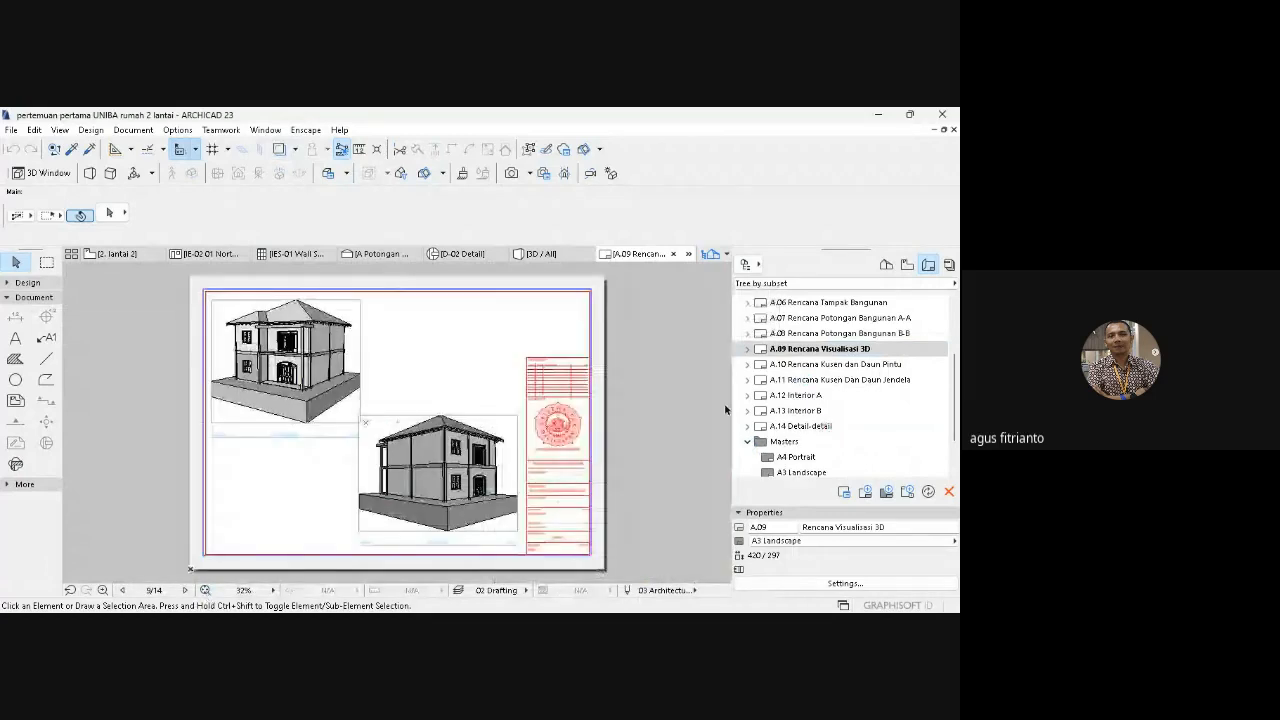
- Open the A.10 Rencana Kusen dan Daun Pintu layout and examine the door schedule's data, 2D symbols and 3D back views
double_click(806, 366)
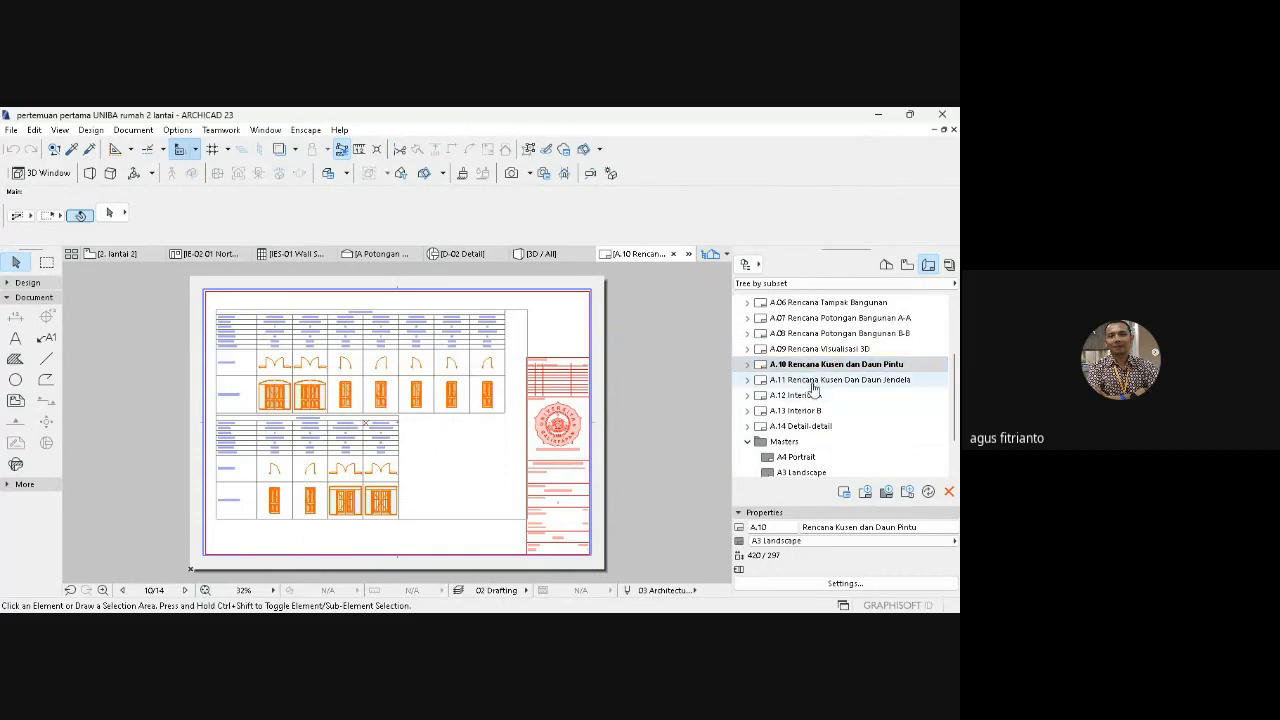
click(102, 590)
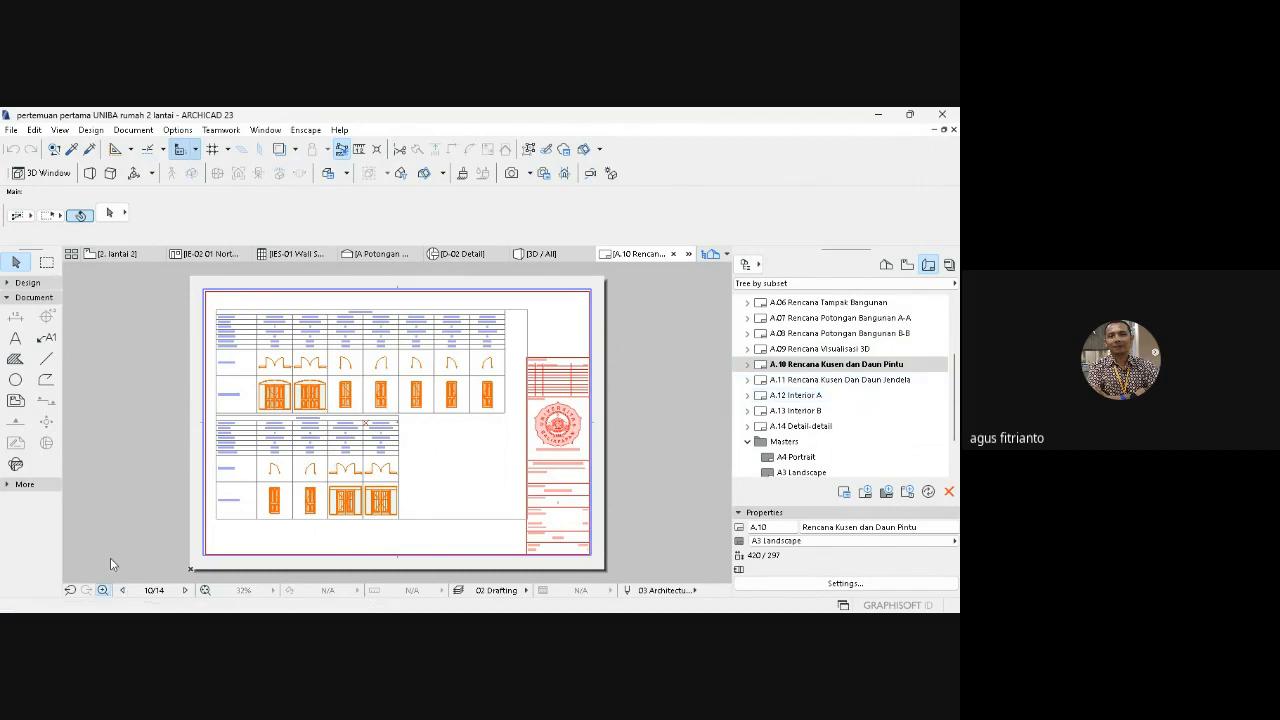
click(208, 296)
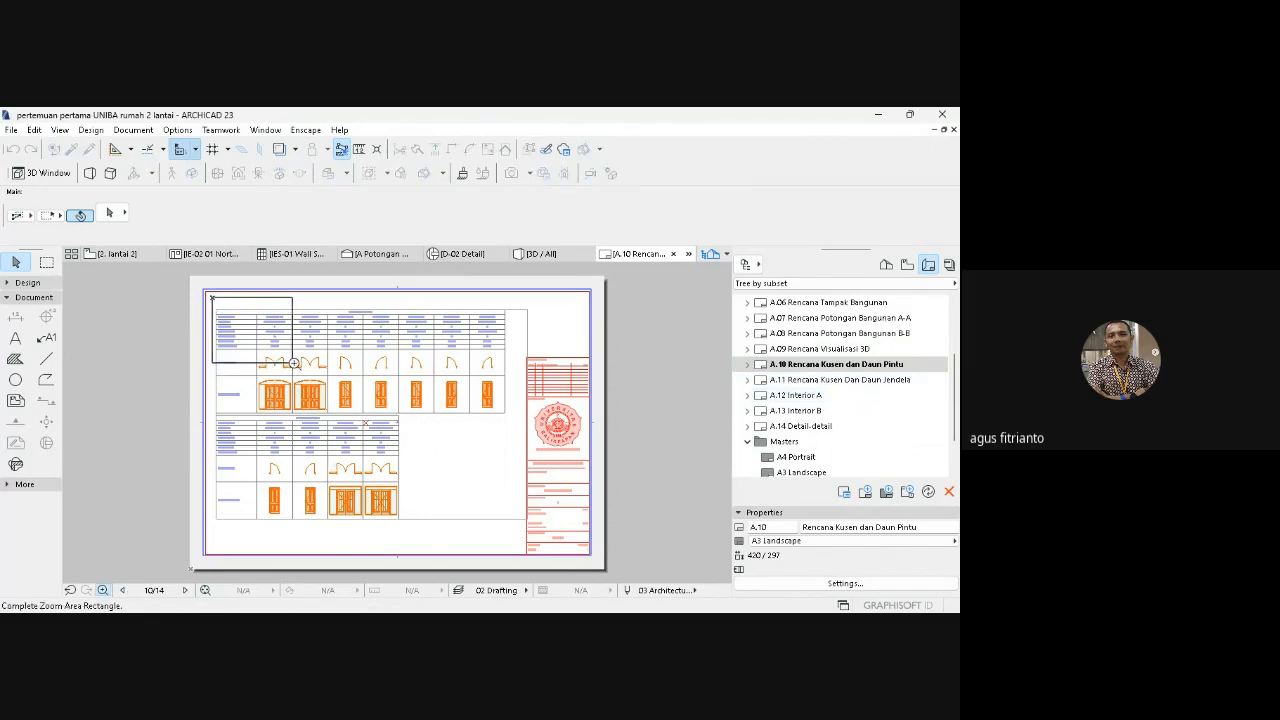
click(293, 366)
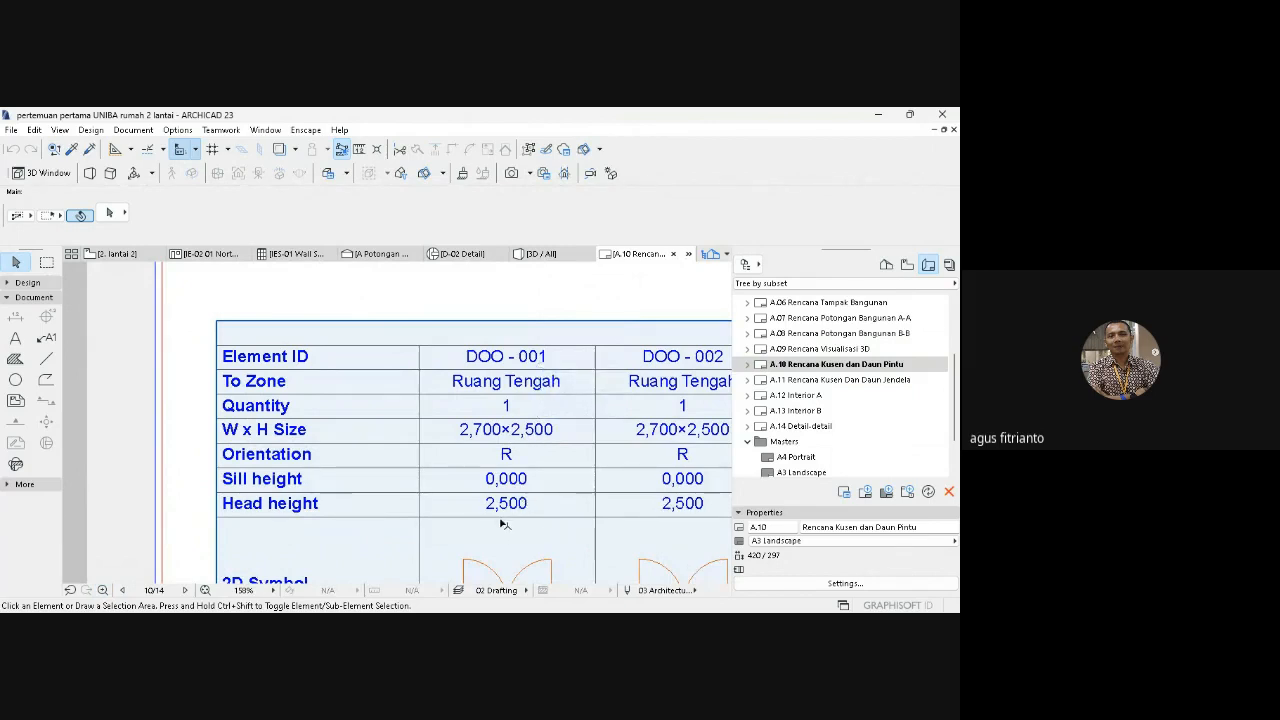
scroll(505, 525, down, 1)
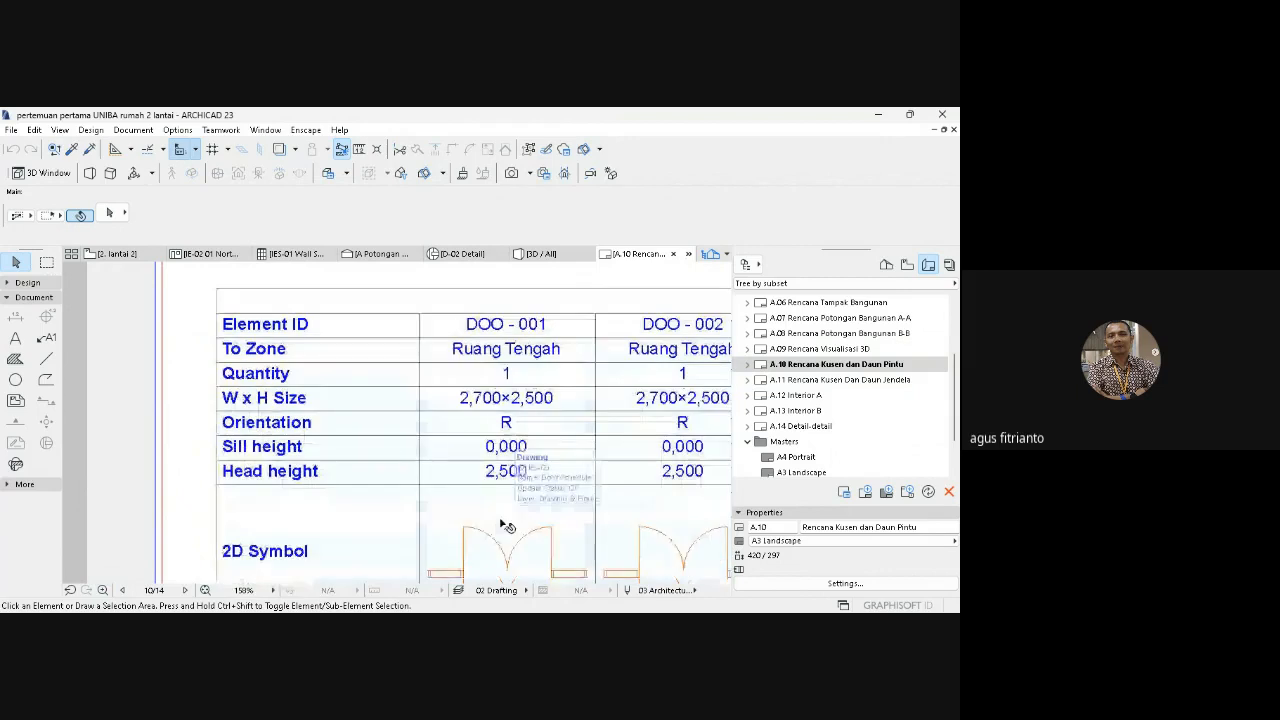
scroll(507, 525, down, 6)
scroll(500, 524, up, 2)
scroll(500, 524, right, 2)
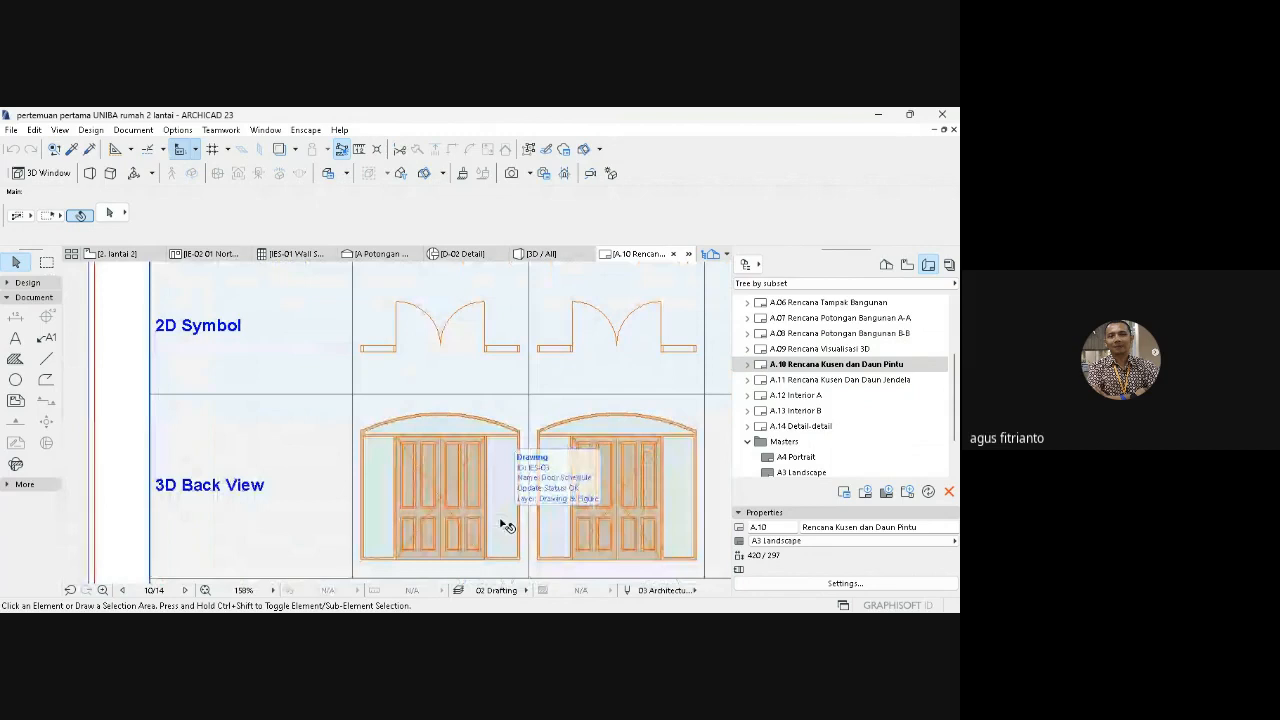
click(205, 590)
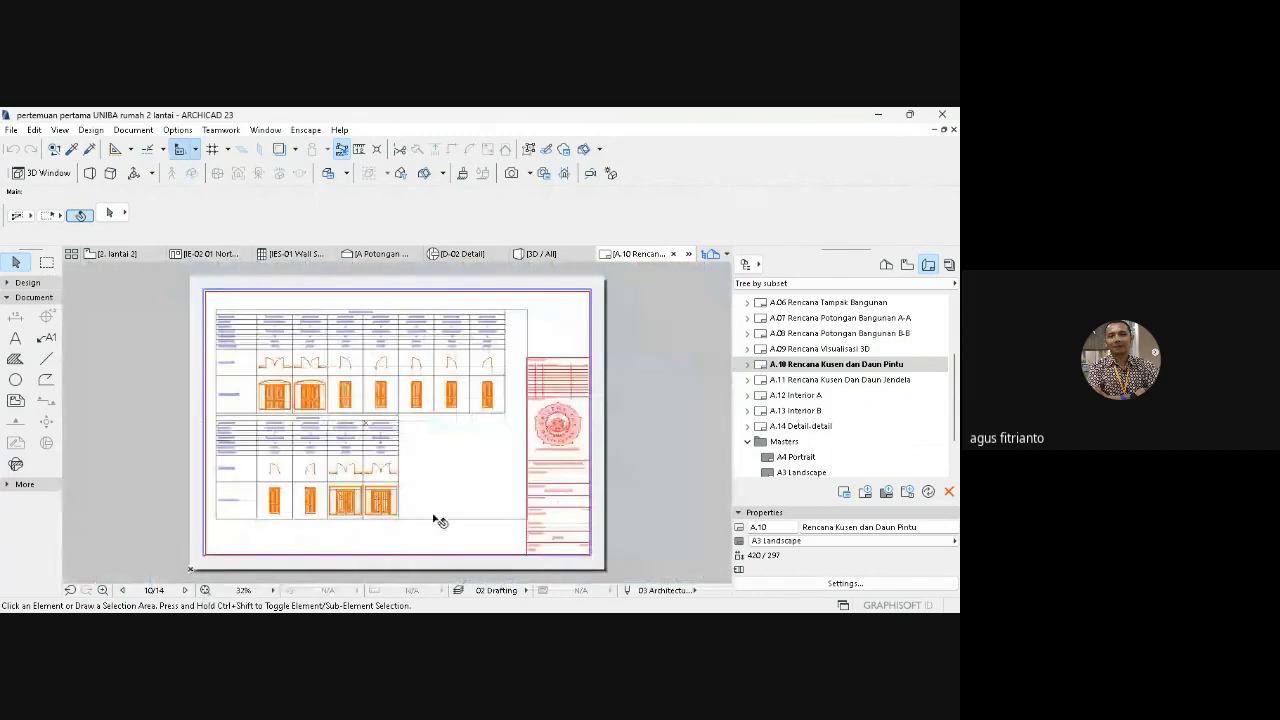
- Open the A.11 Rencana Kusen Dan Daun Jendela layout and examine the window schedule drawing up close
click(871, 391)
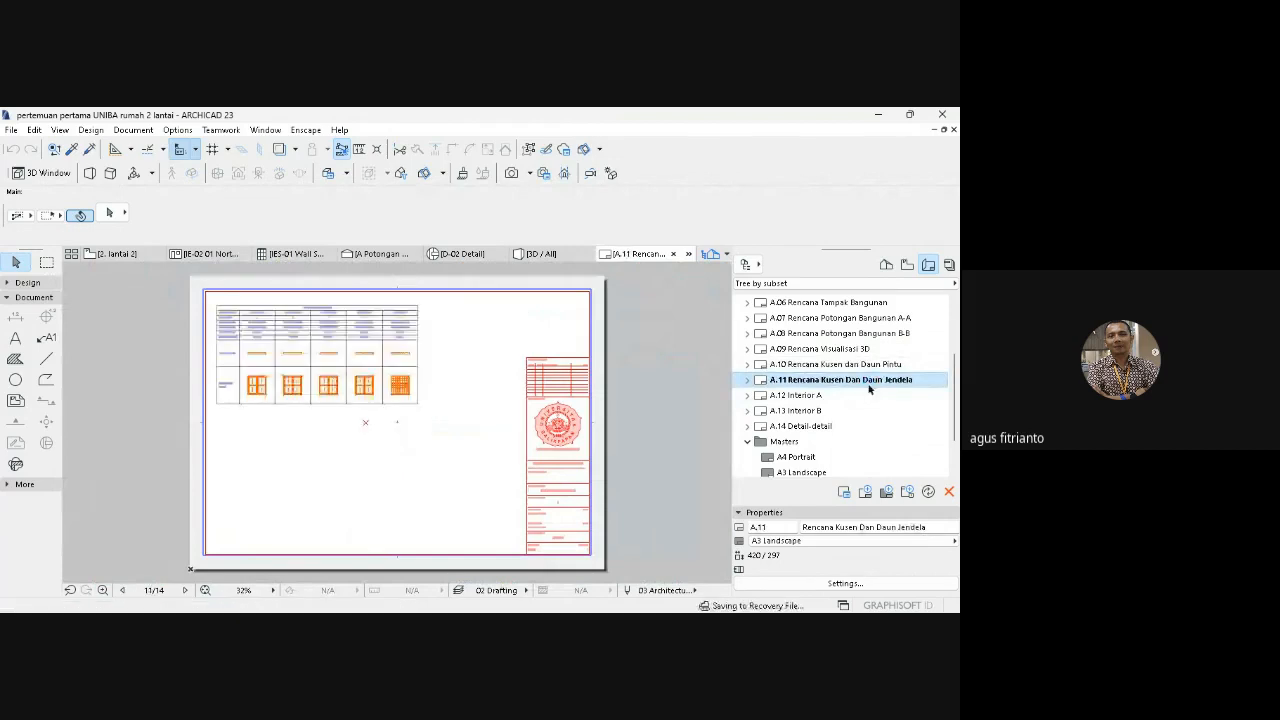
click(102, 590)
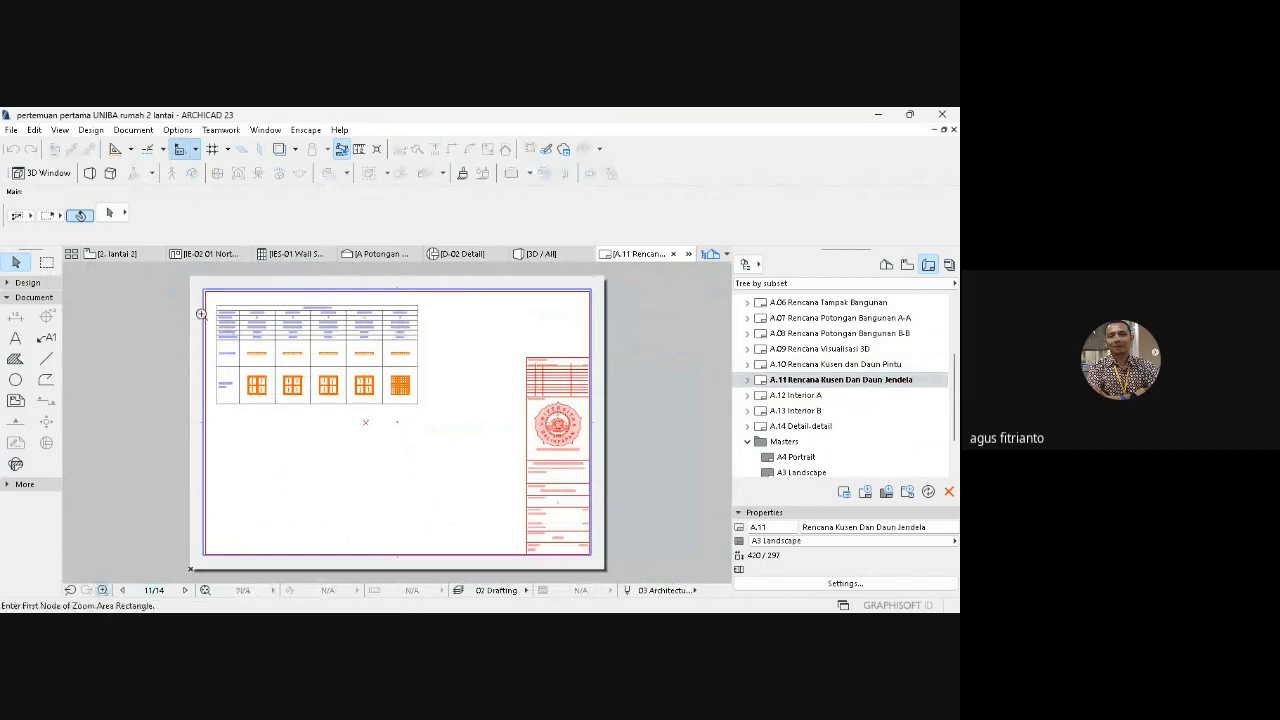
click(209, 290)
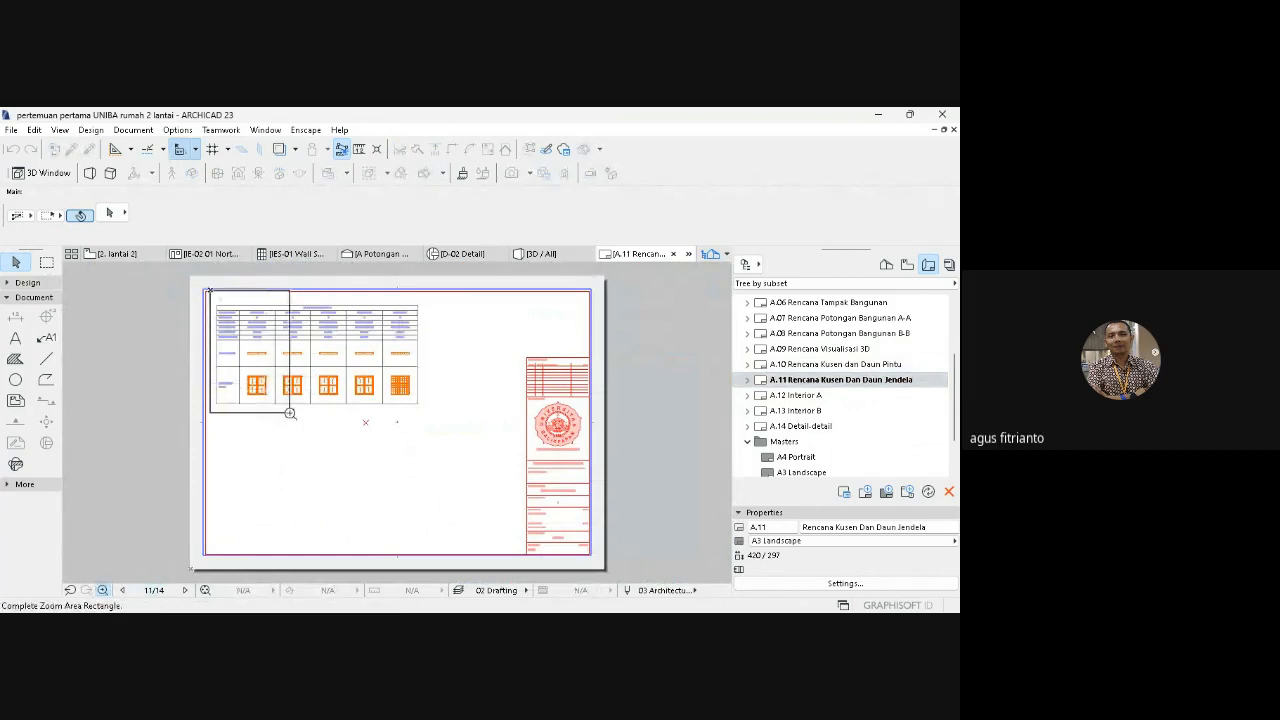
click(290, 412)
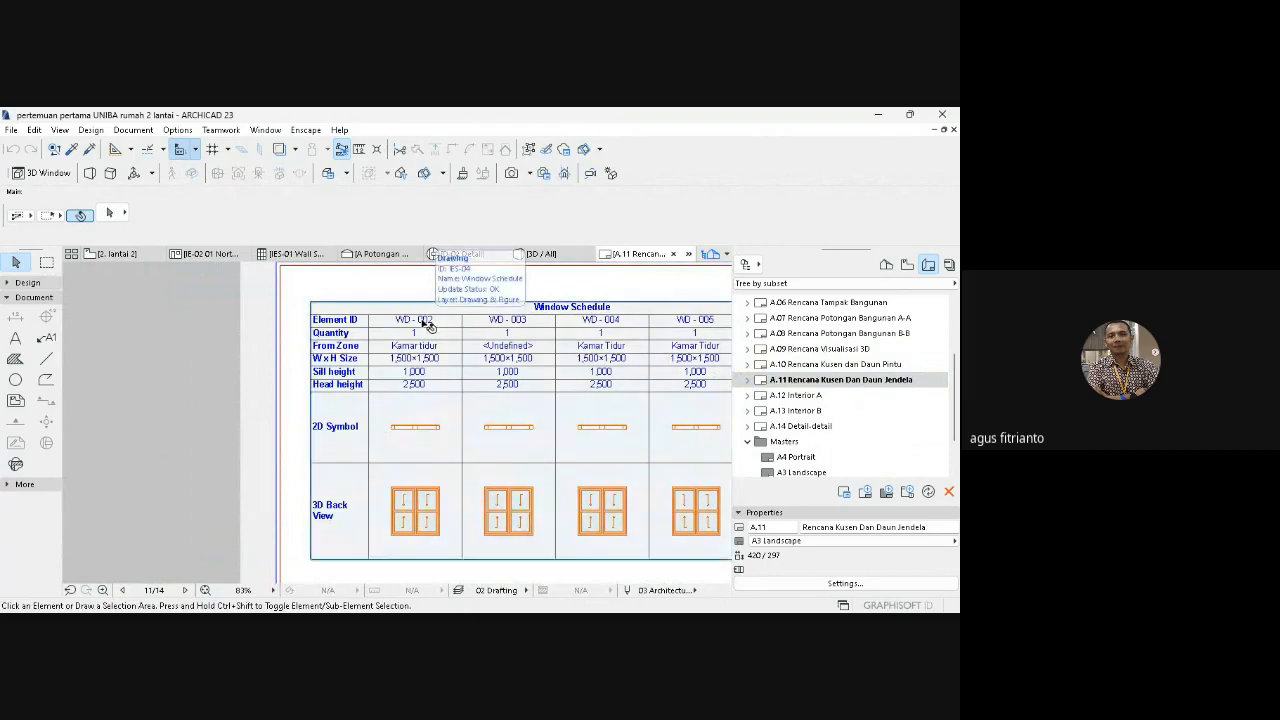
click(428, 325)
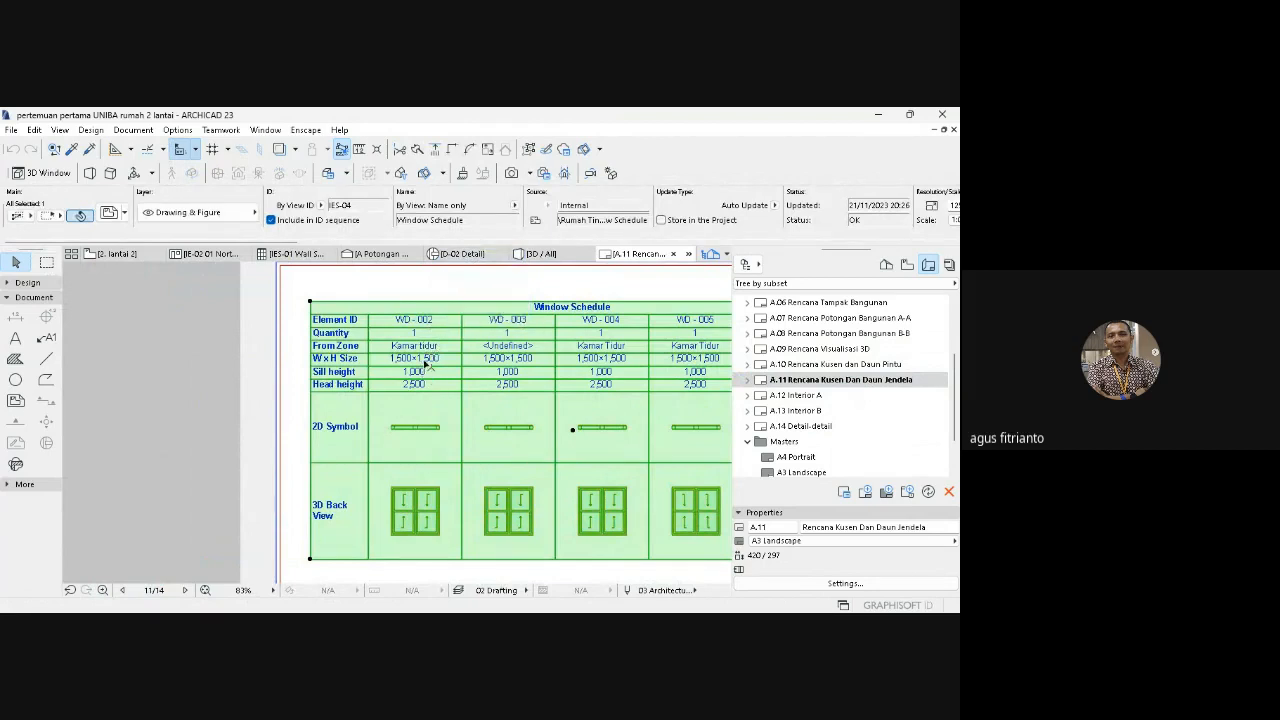
click(205, 590)
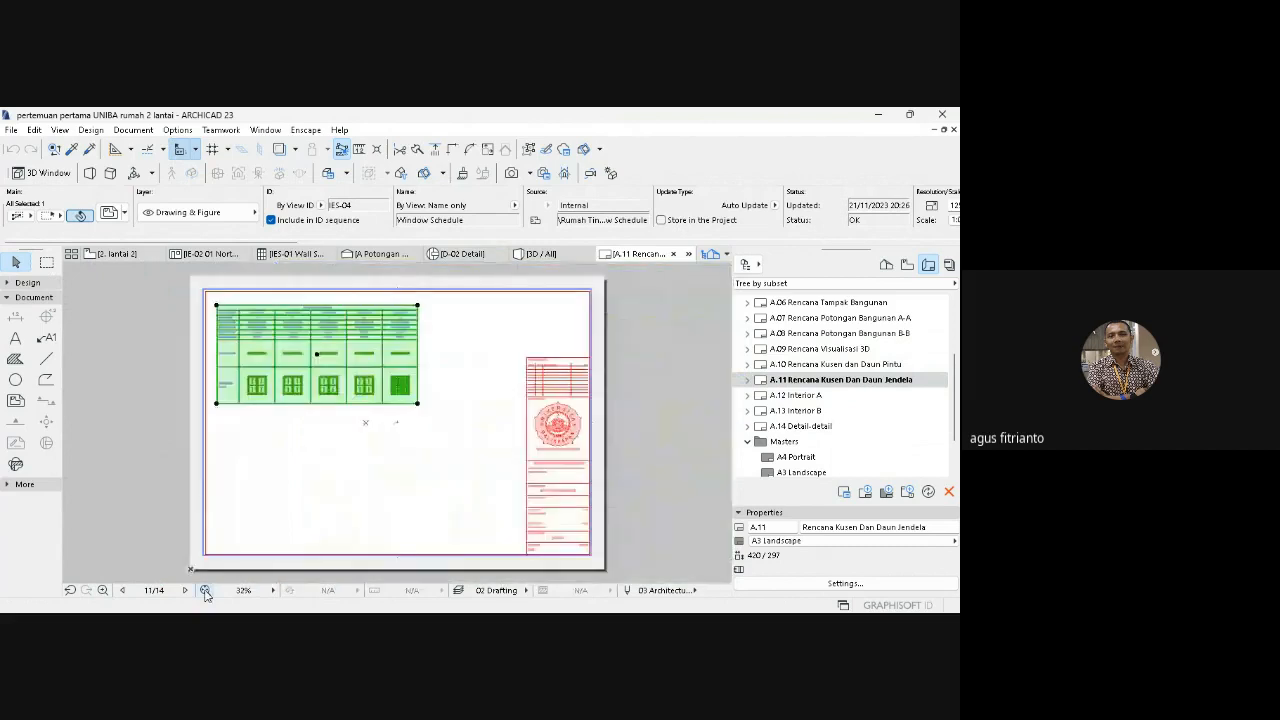
click(471, 350)
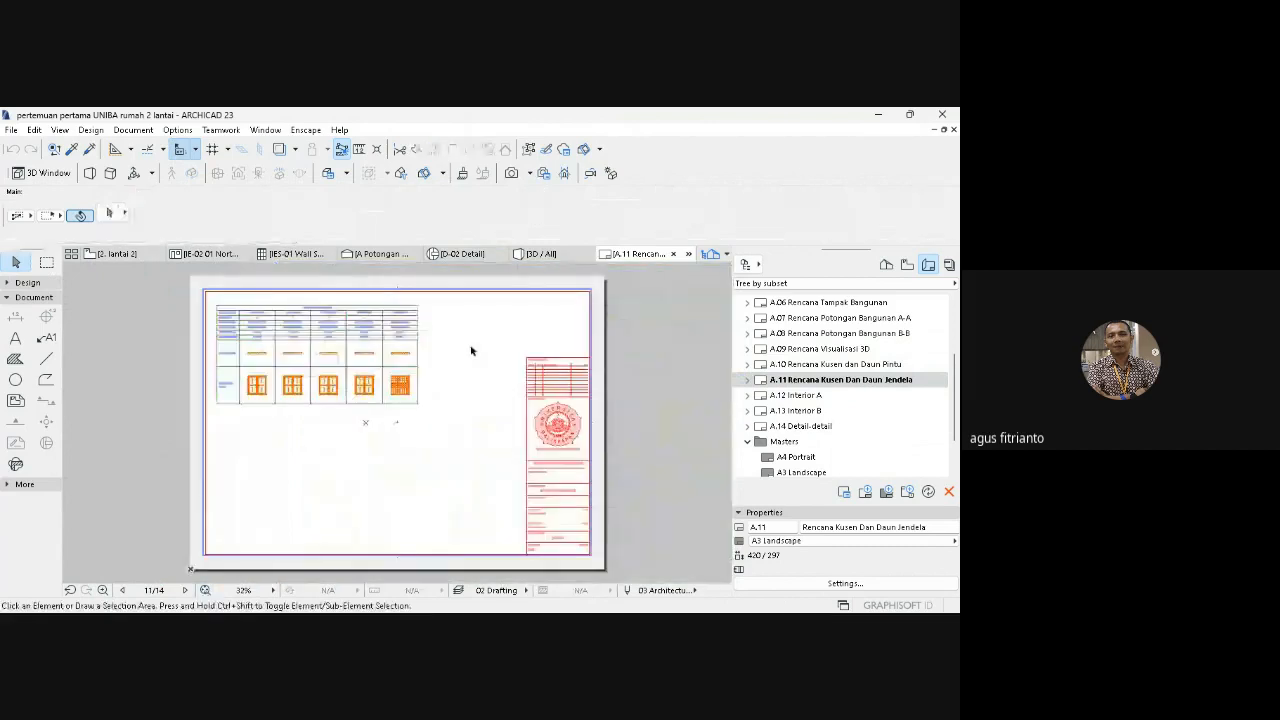
- Open the A.12 Interior A layout and examine its four interior elevation drawings up close
click(834, 396)
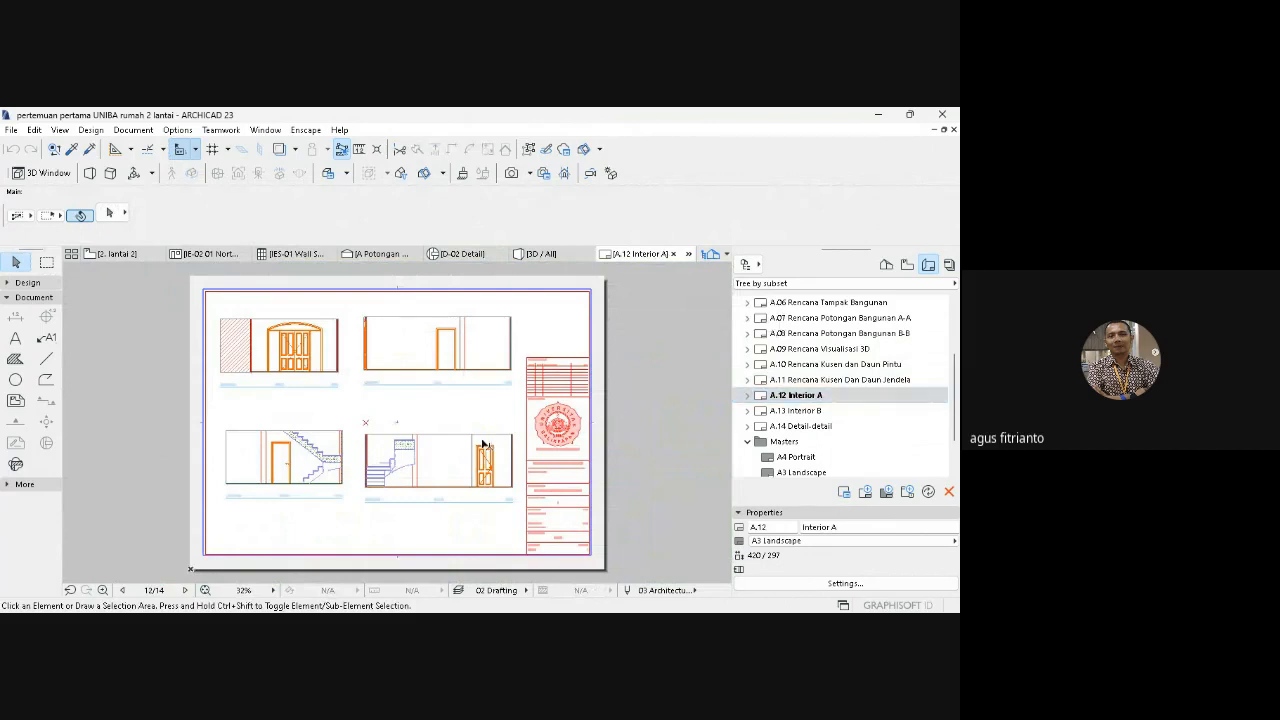
click(102, 590)
click(210, 314)
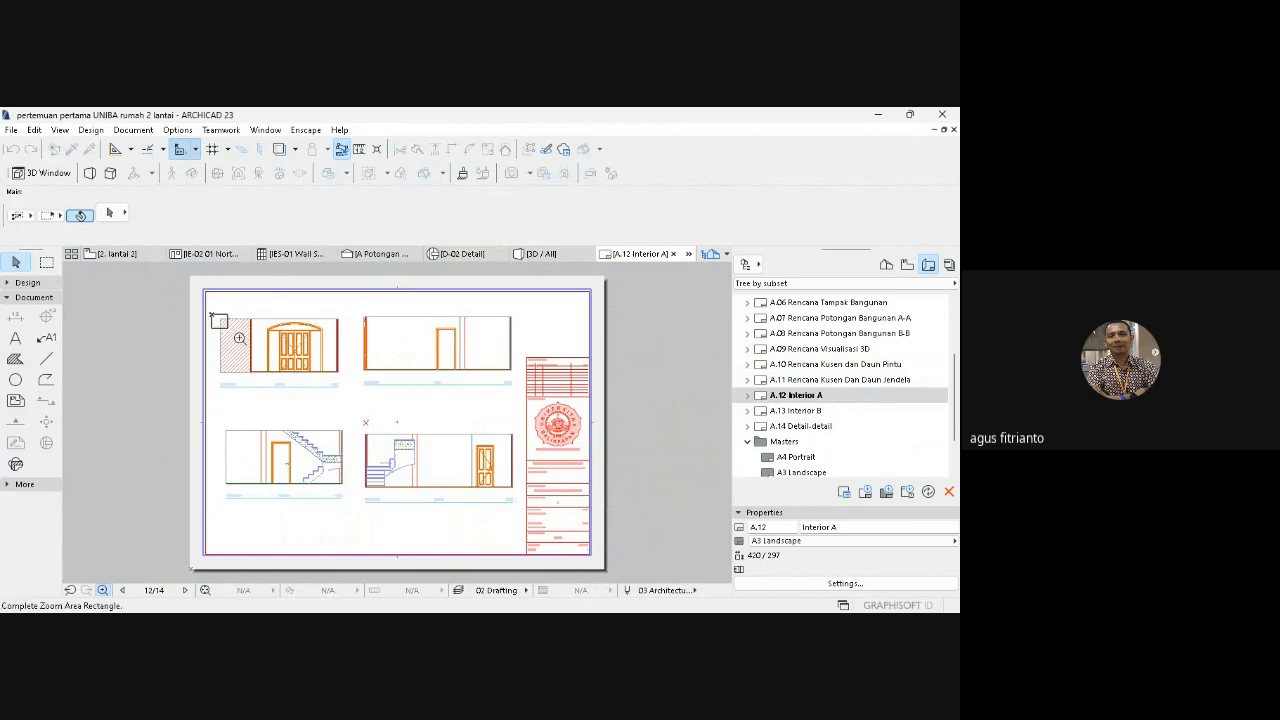
click(521, 508)
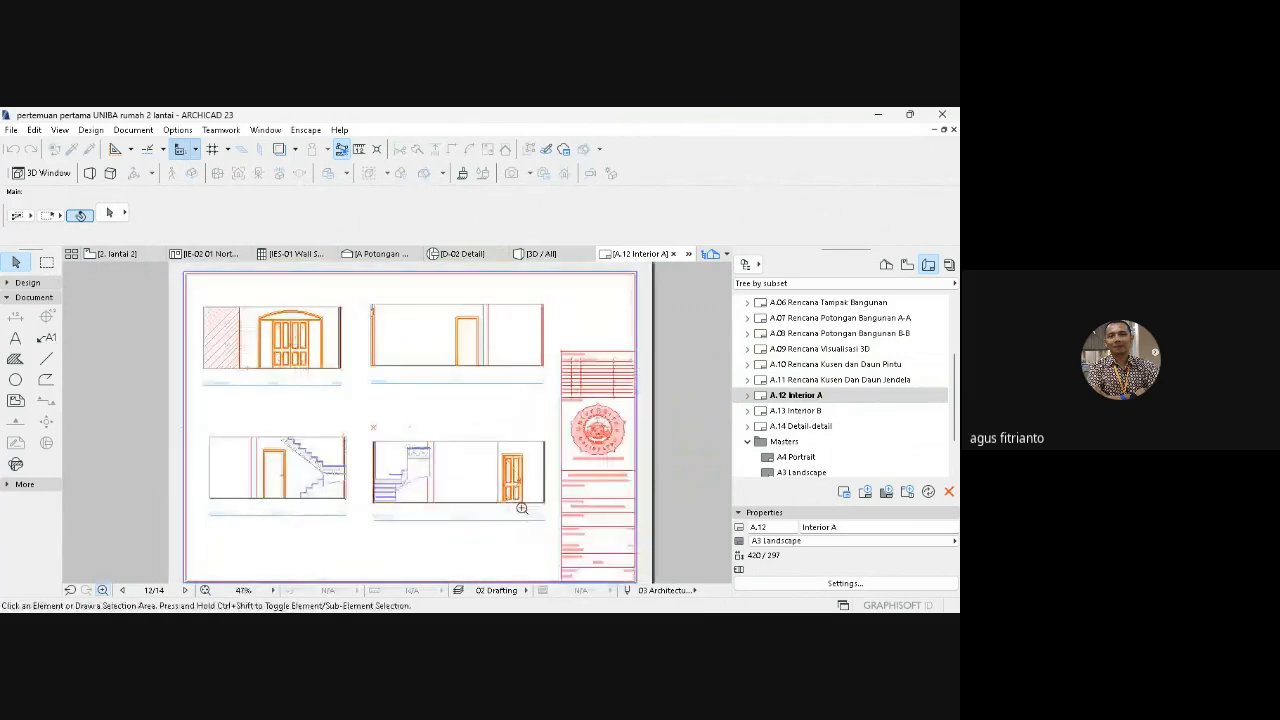
scroll(428, 410, up, 2)
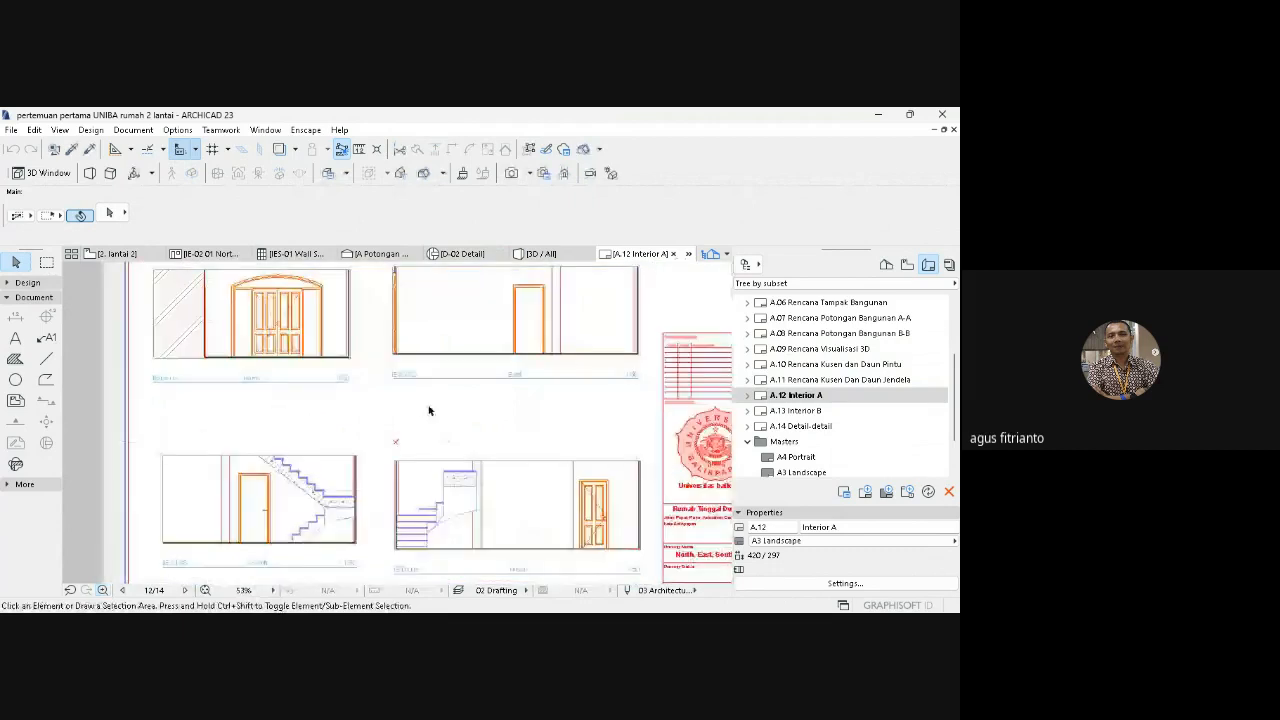
- Open the 1. lantai 1 floor plan and select the IE-01 interior elevation marker in Ruang Tengah
click(886, 264)
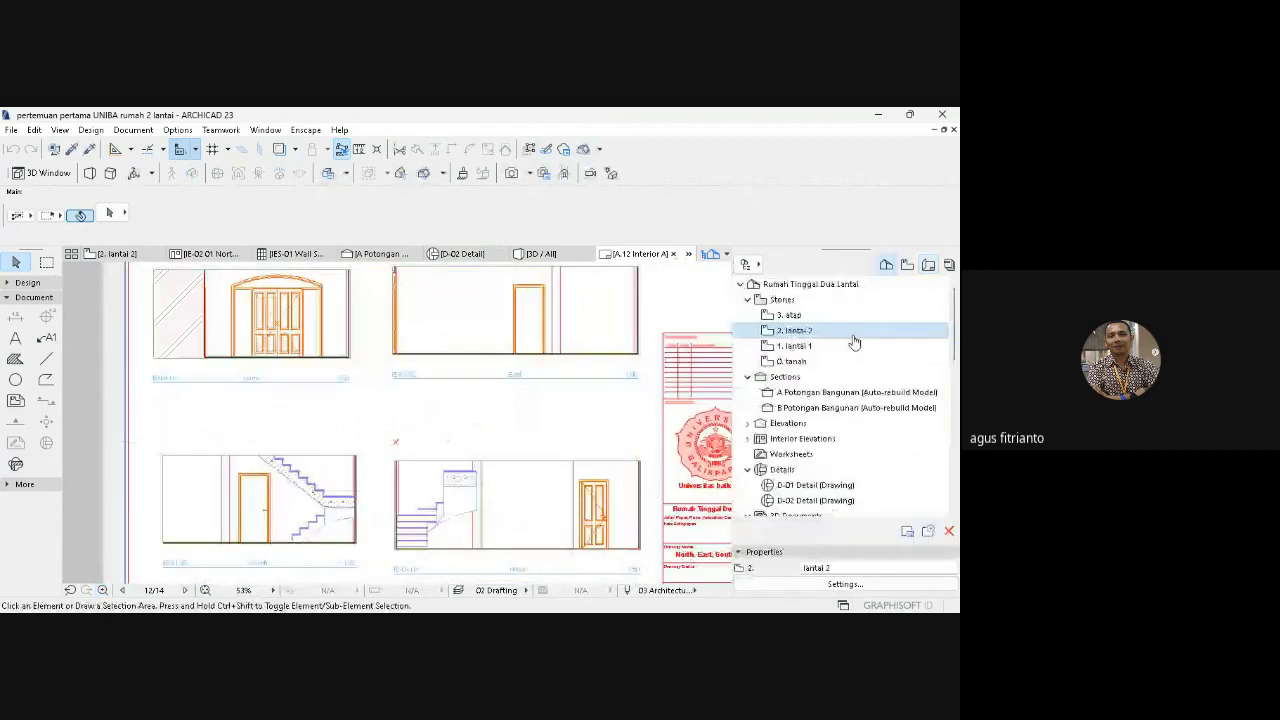
double_click(852, 333)
double_click(795, 346)
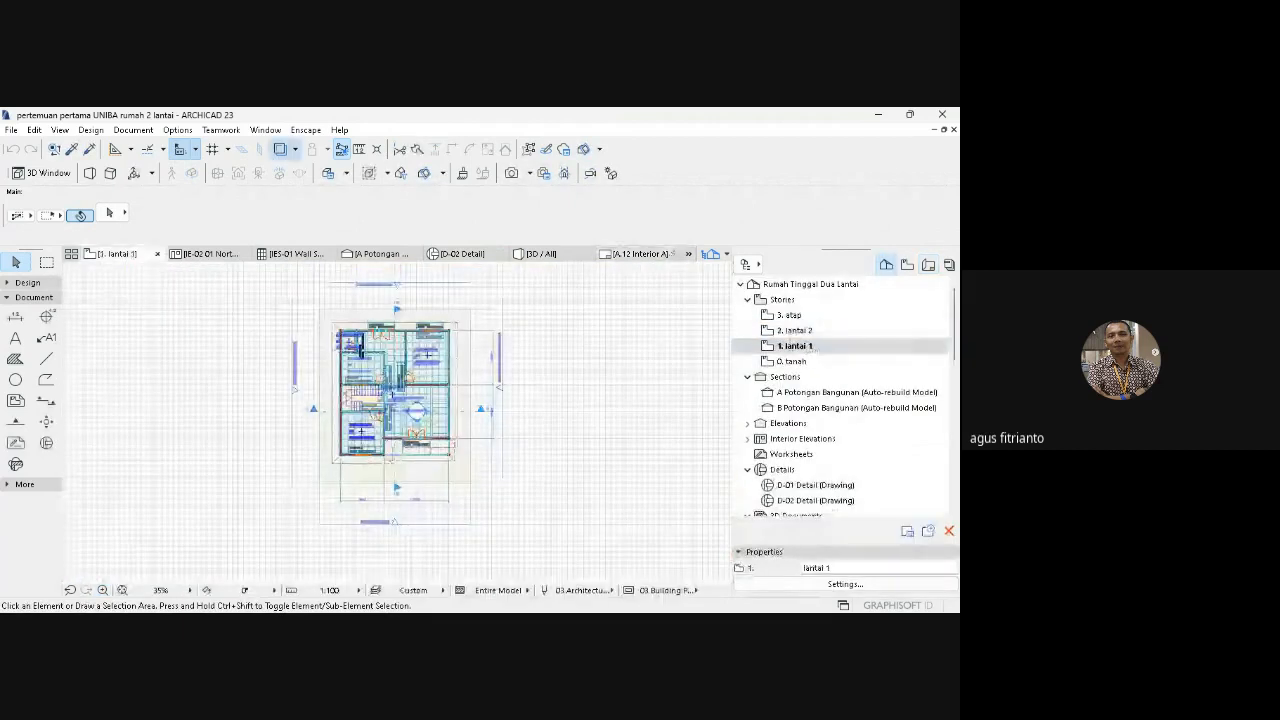
click(103, 590)
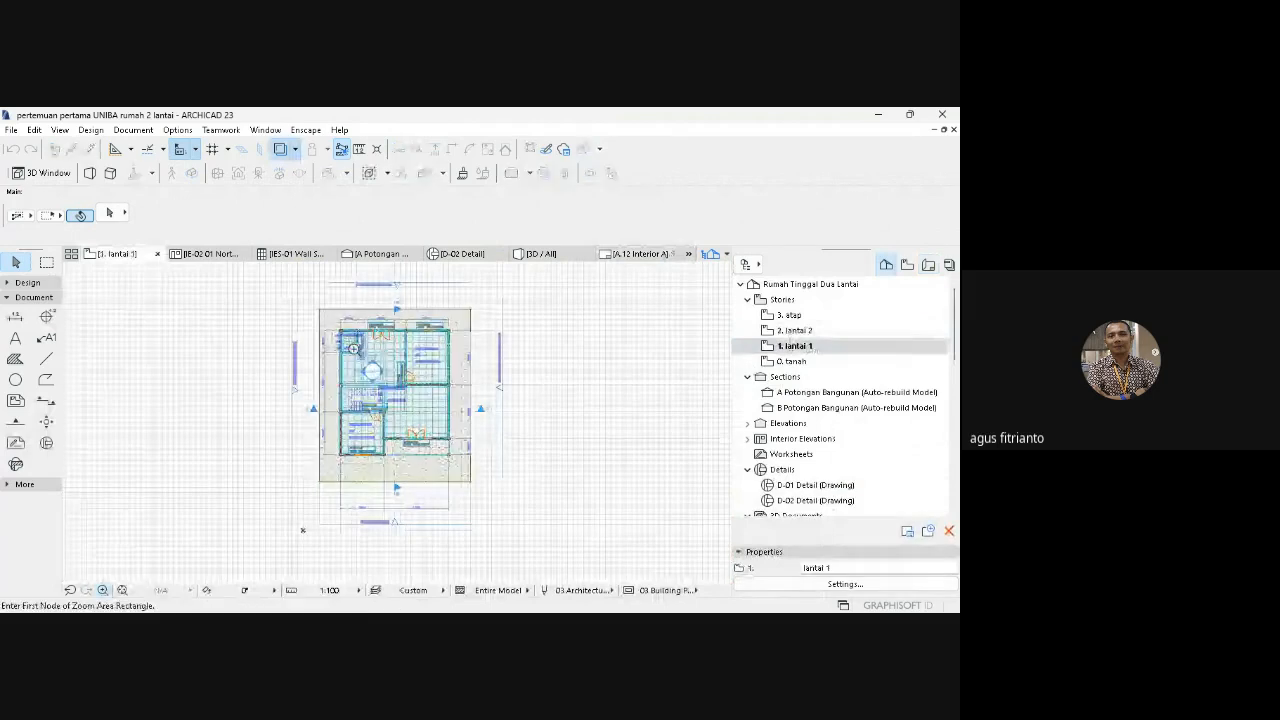
click(322, 314)
click(422, 420)
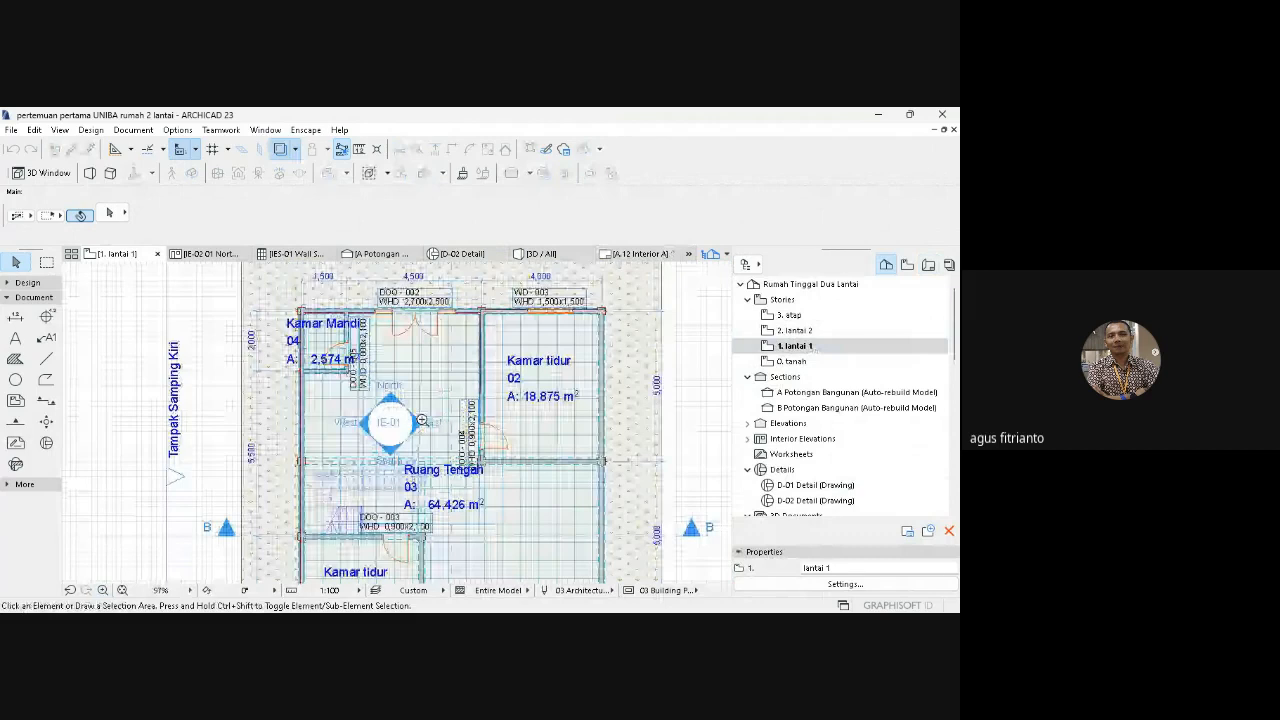
click(397, 412)
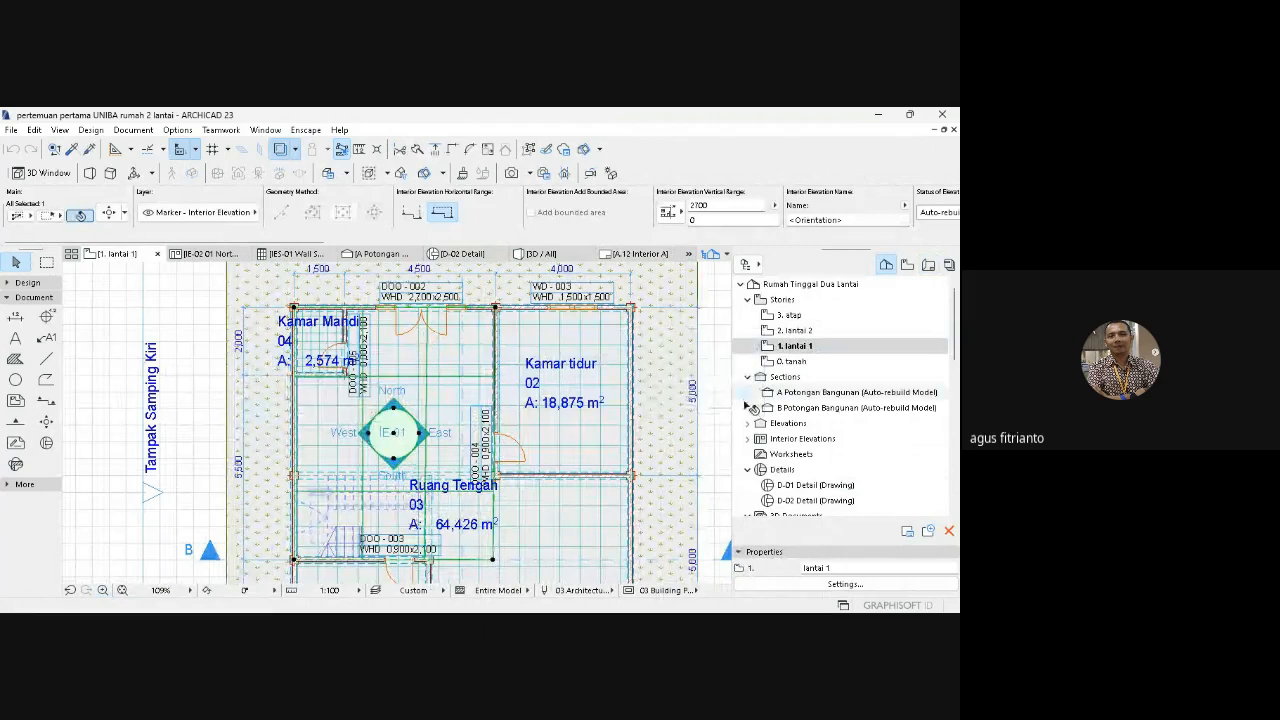
- Return to the A.12 Interior A layout to compare its elevations with the marker, and view the whole sheet
click(928, 265)
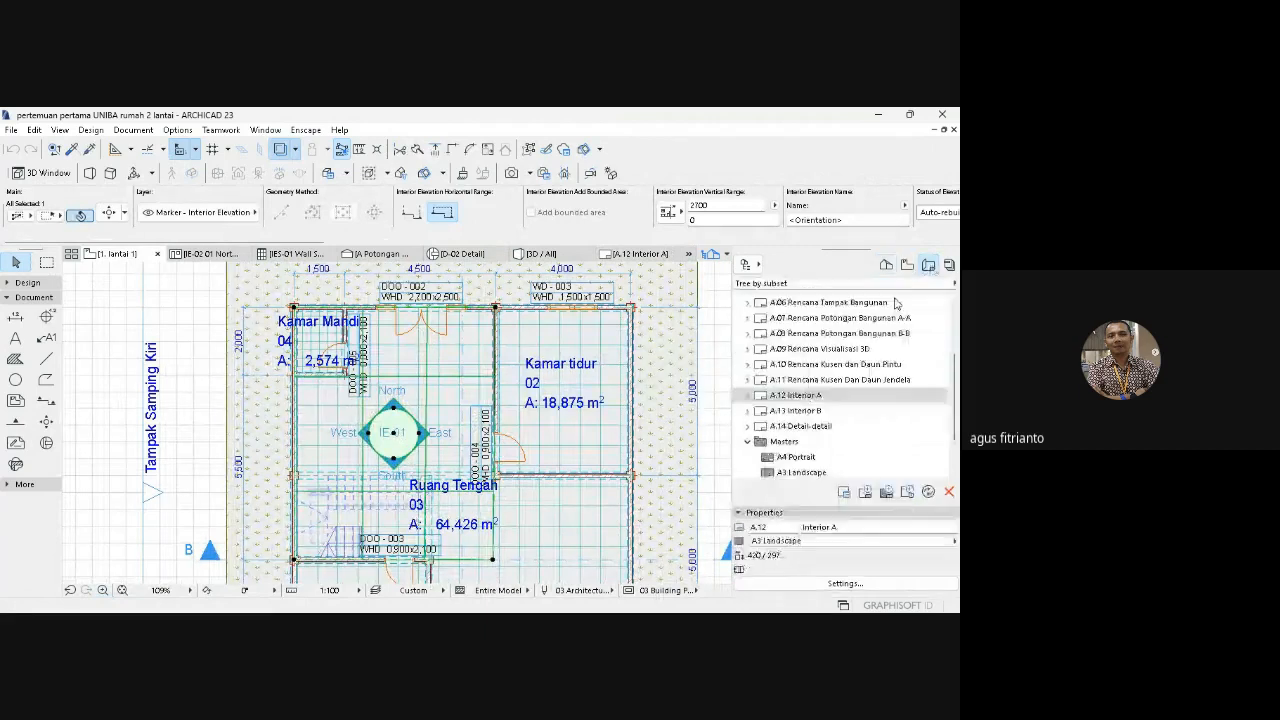
double_click(845, 395)
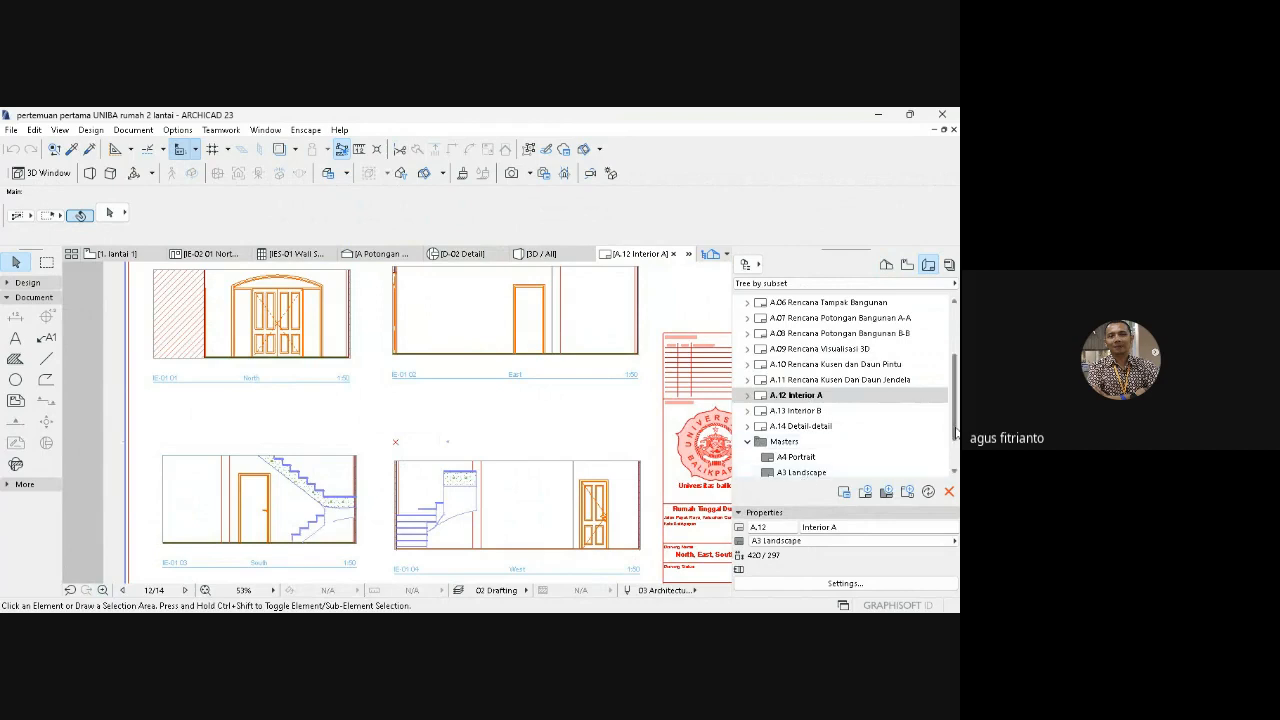
scroll(955, 452, down, 2)
scroll(955, 454, down, 1)
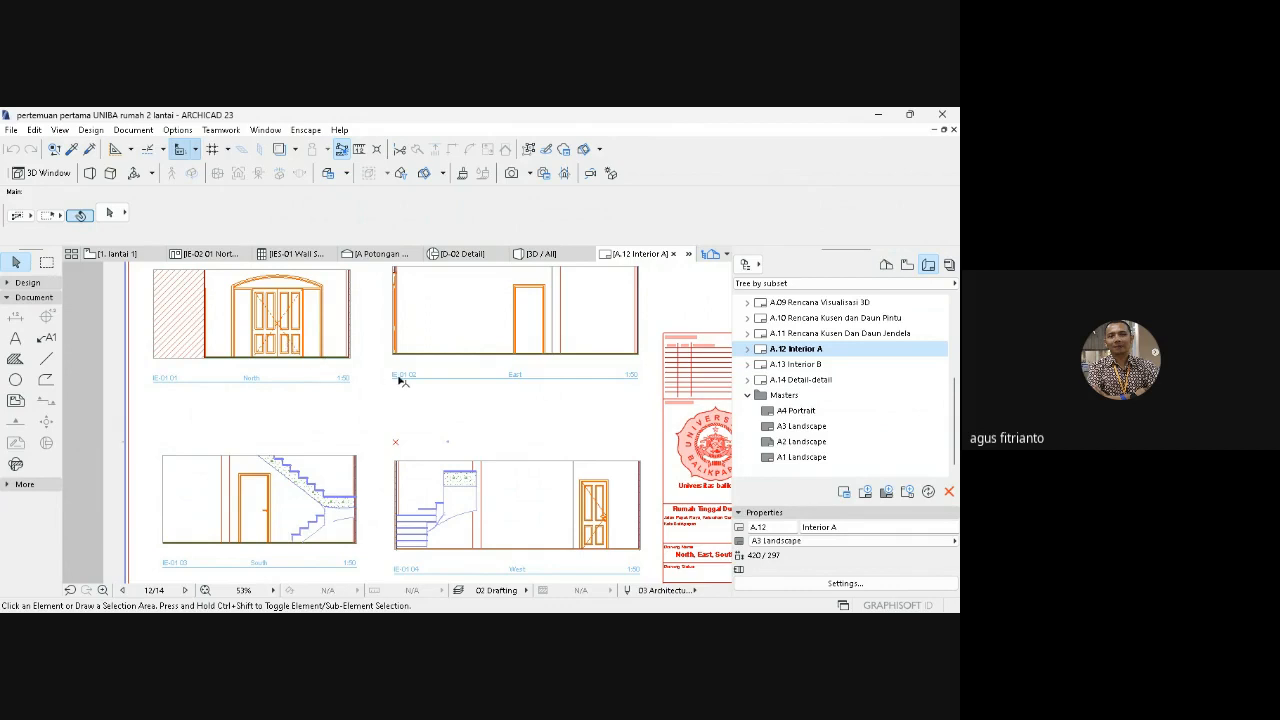
click(205, 590)
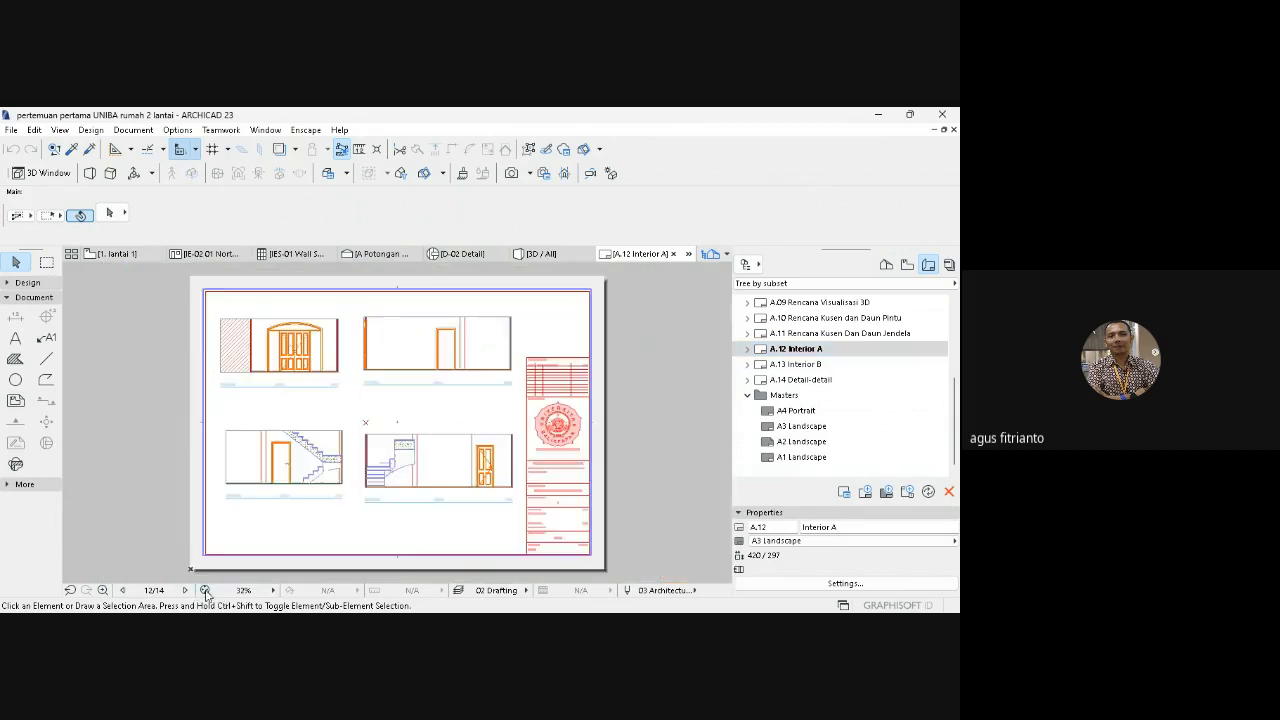
- View the A.13 Interior B layout, and open the A.14 Detail-detail layout
double_click(860, 365)
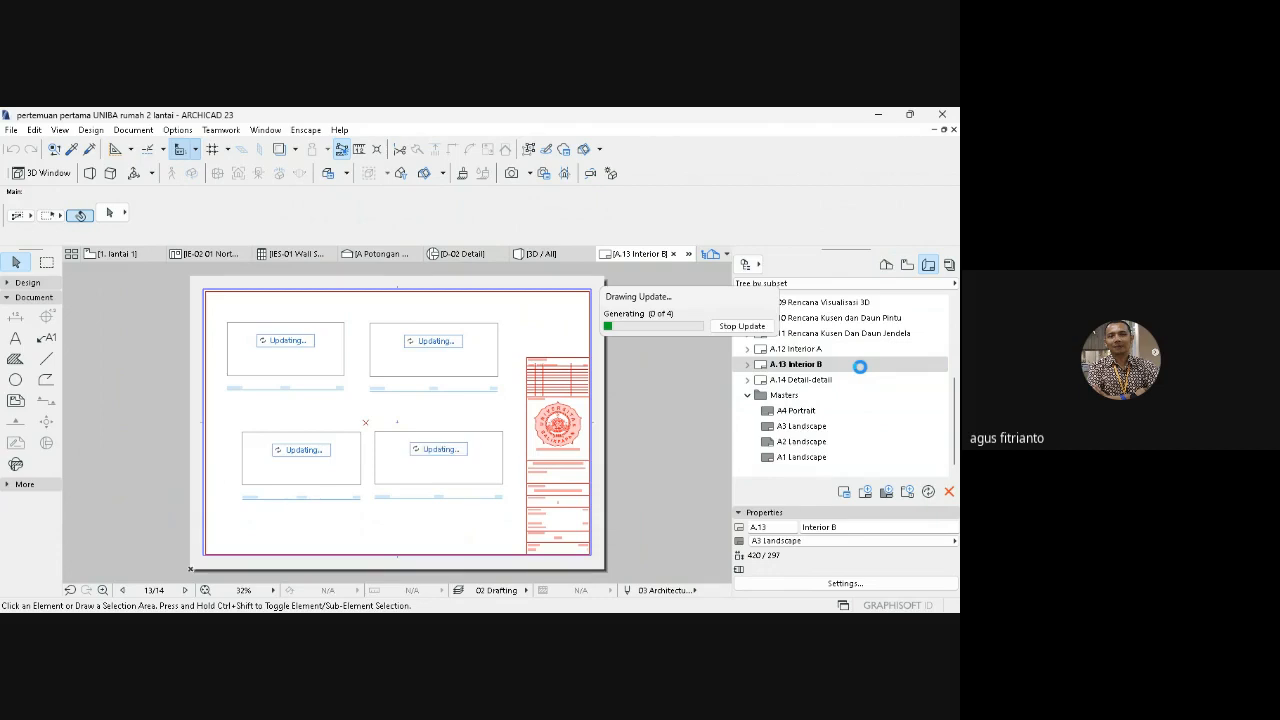
click(859, 364)
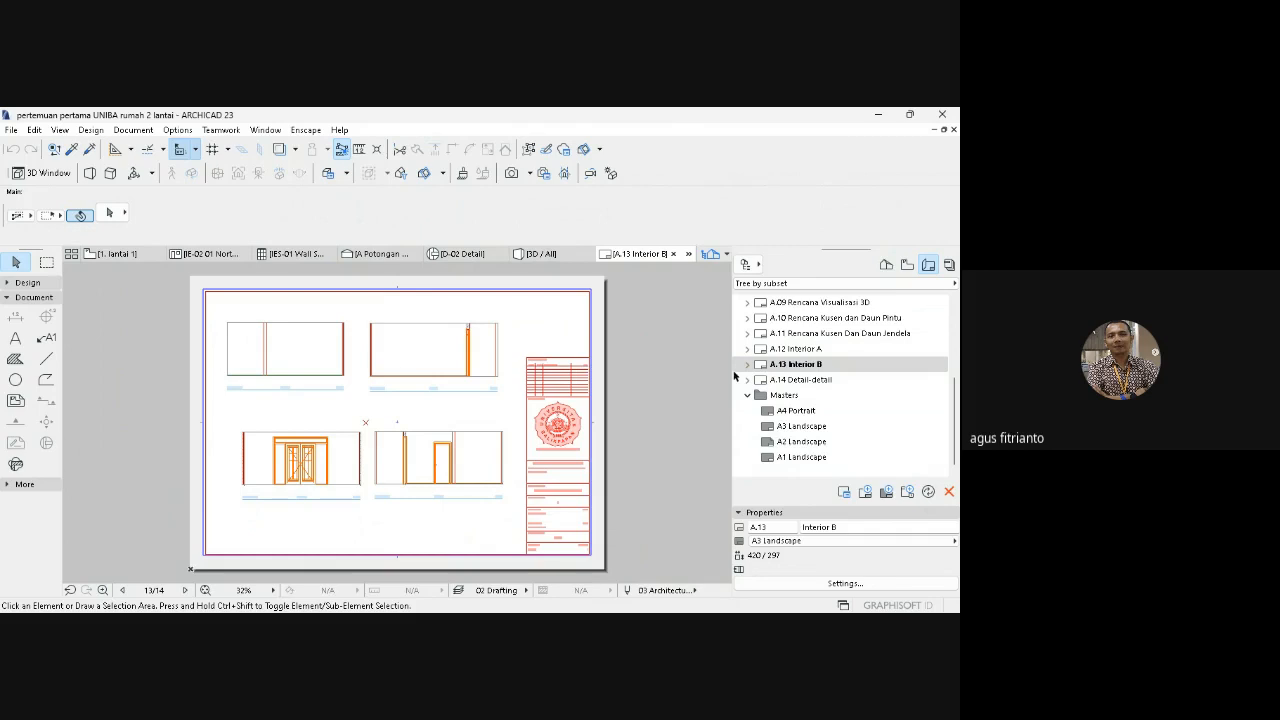
double_click(816, 381)
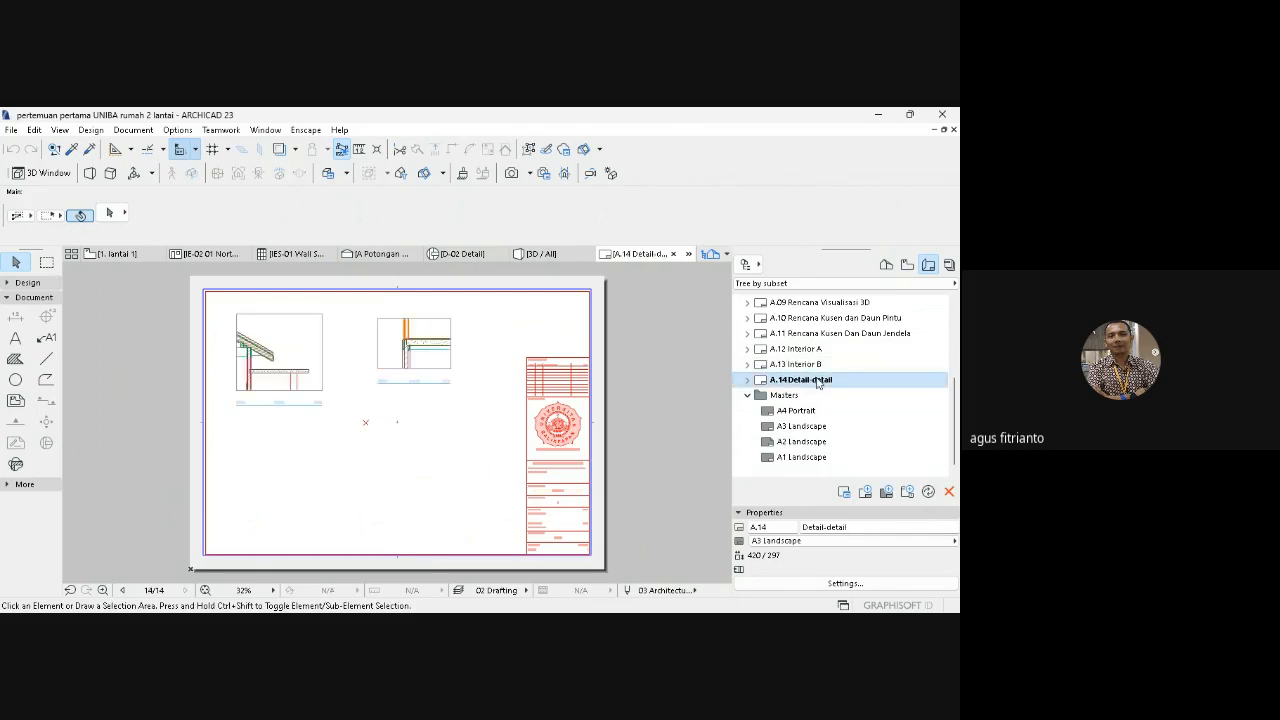
- Examine the D-01 and D-02 detail drawings on the A.14 layout up close and select the D-01 drawing
click(103, 590)
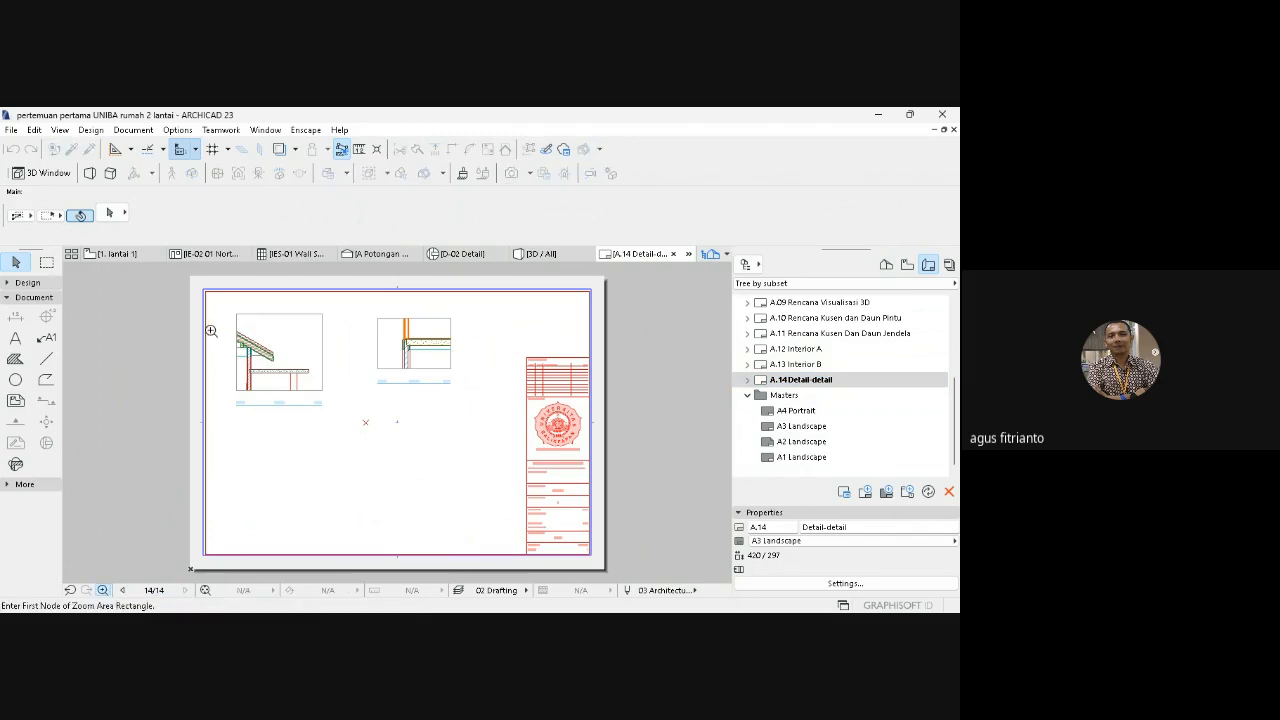
click(225, 301)
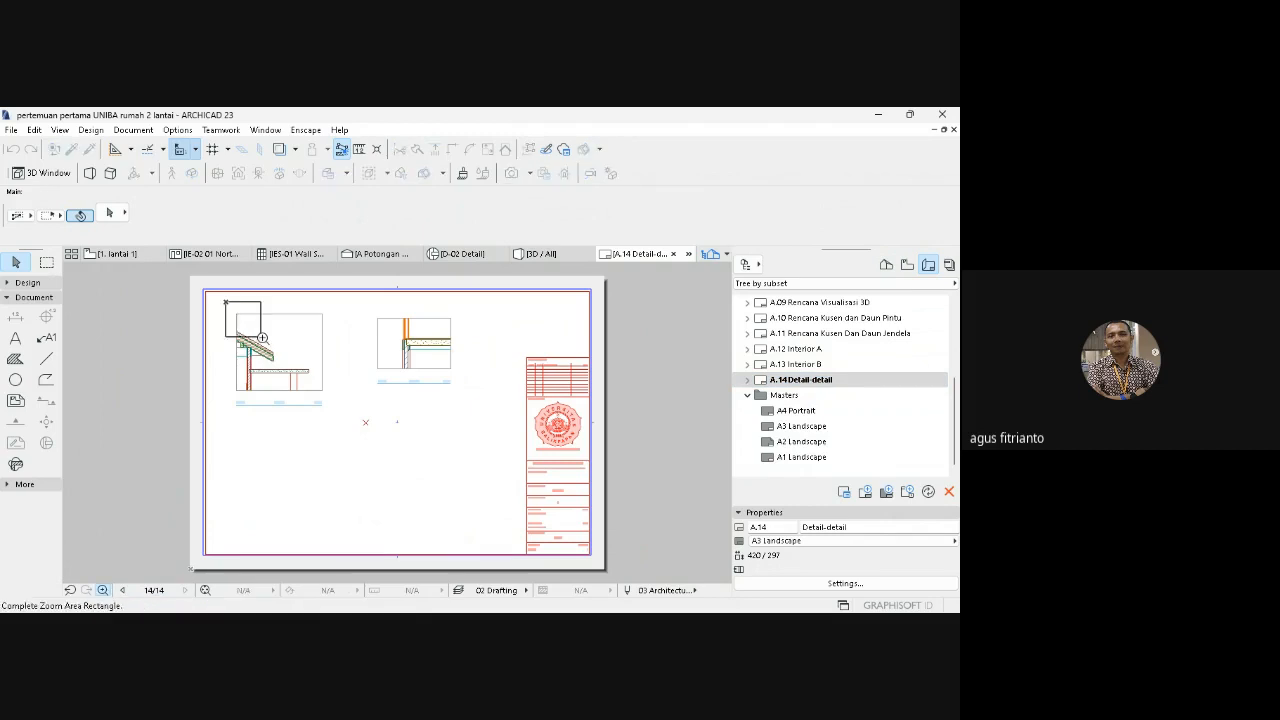
click(478, 420)
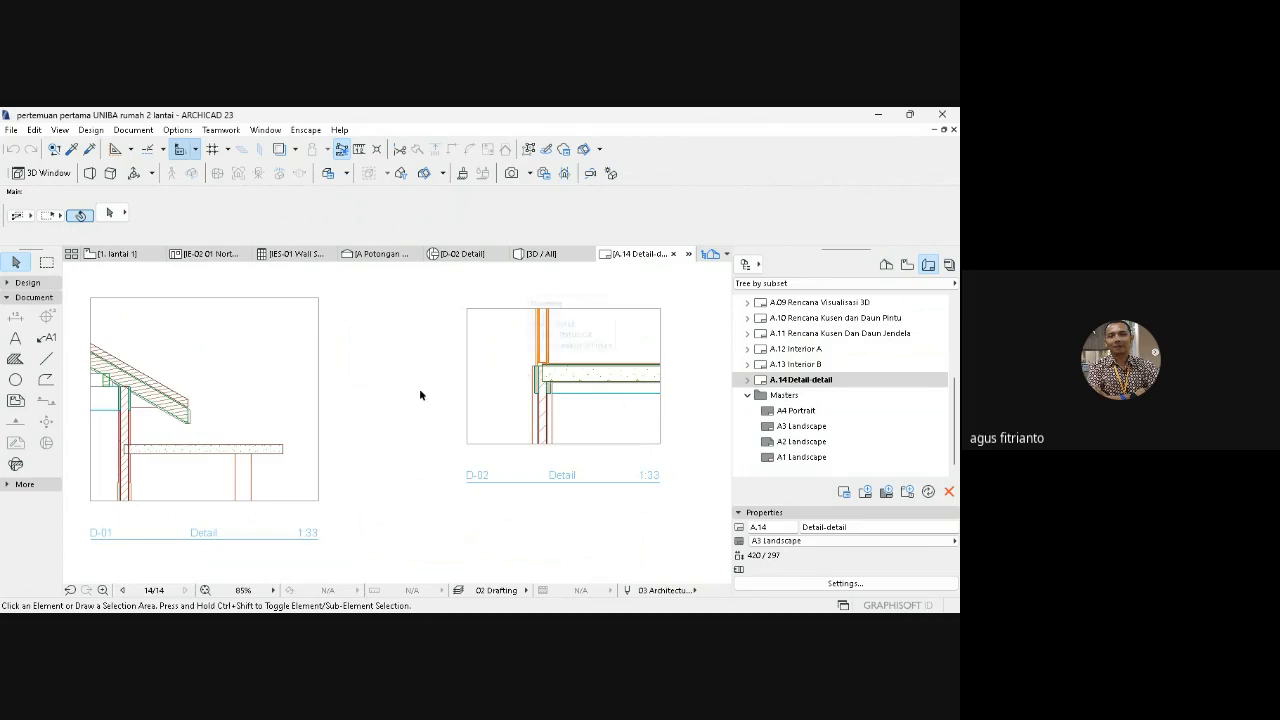
click(213, 357)
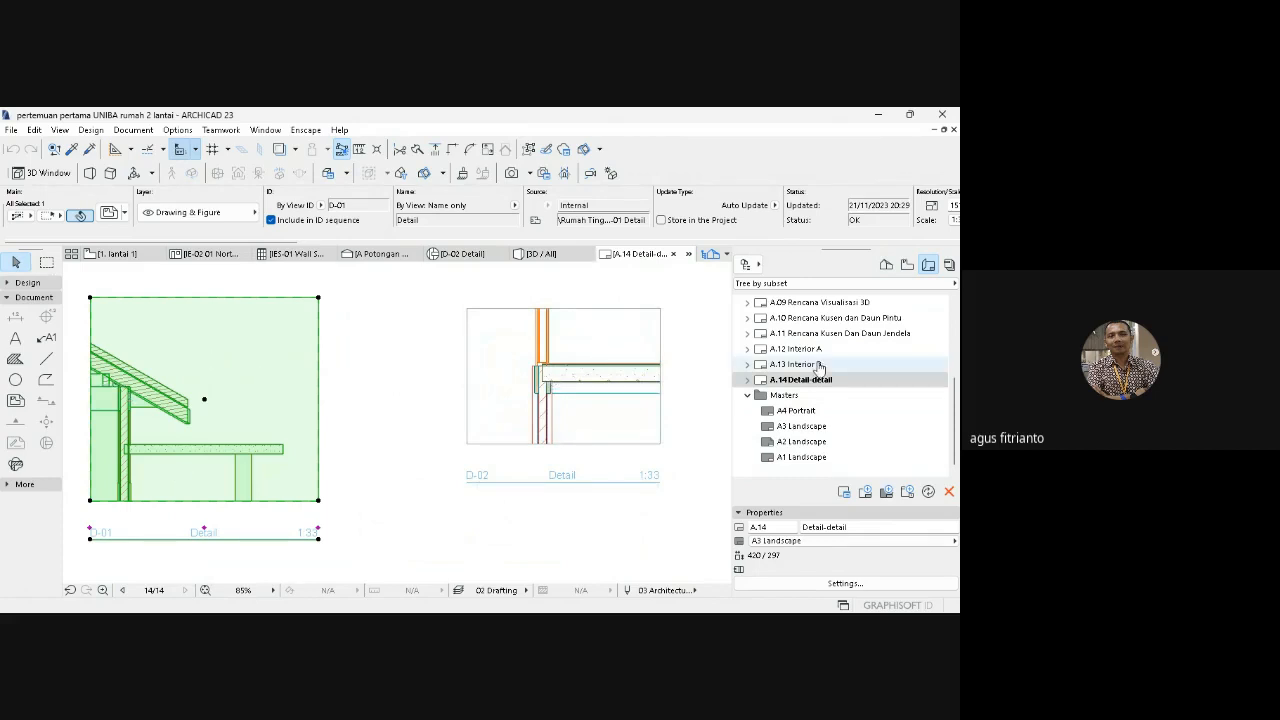
- View the whole A Potongan Bangunan section with its detail markers, and open the D-01 Detail drawing
click(886, 265)
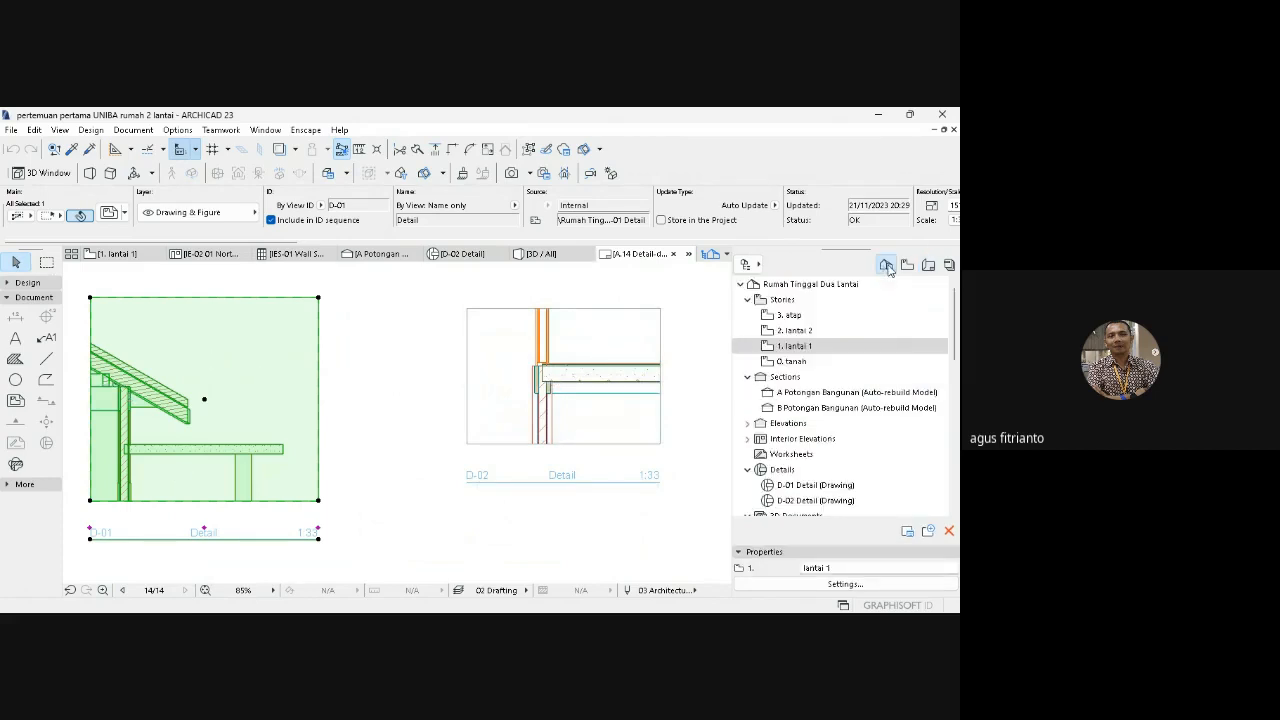
double_click(845, 392)
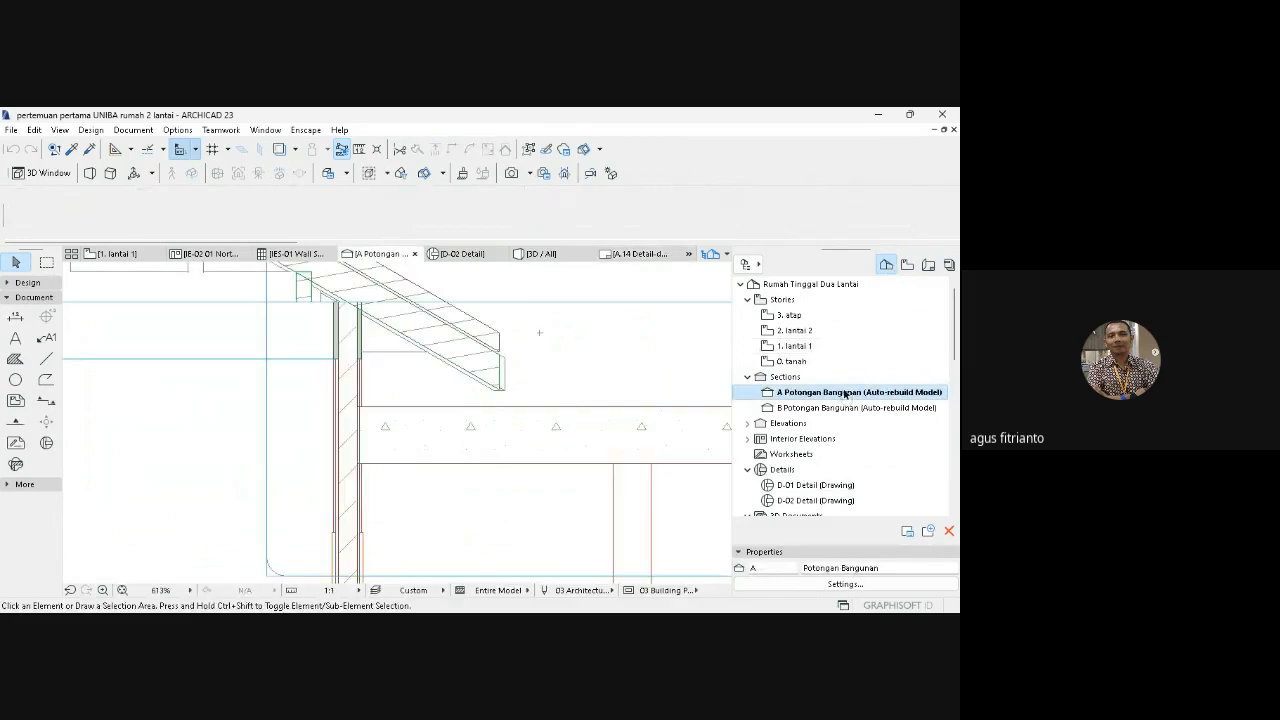
click(121, 591)
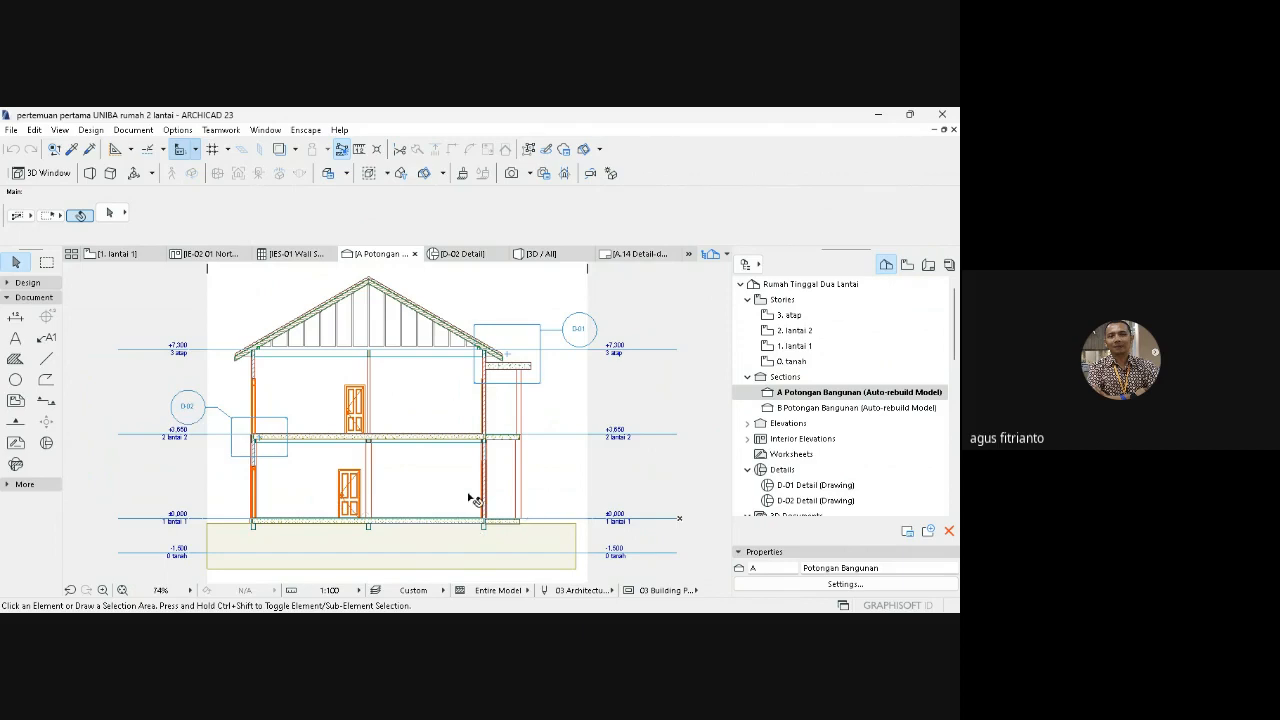
click(846, 486)
double_click(846, 486)
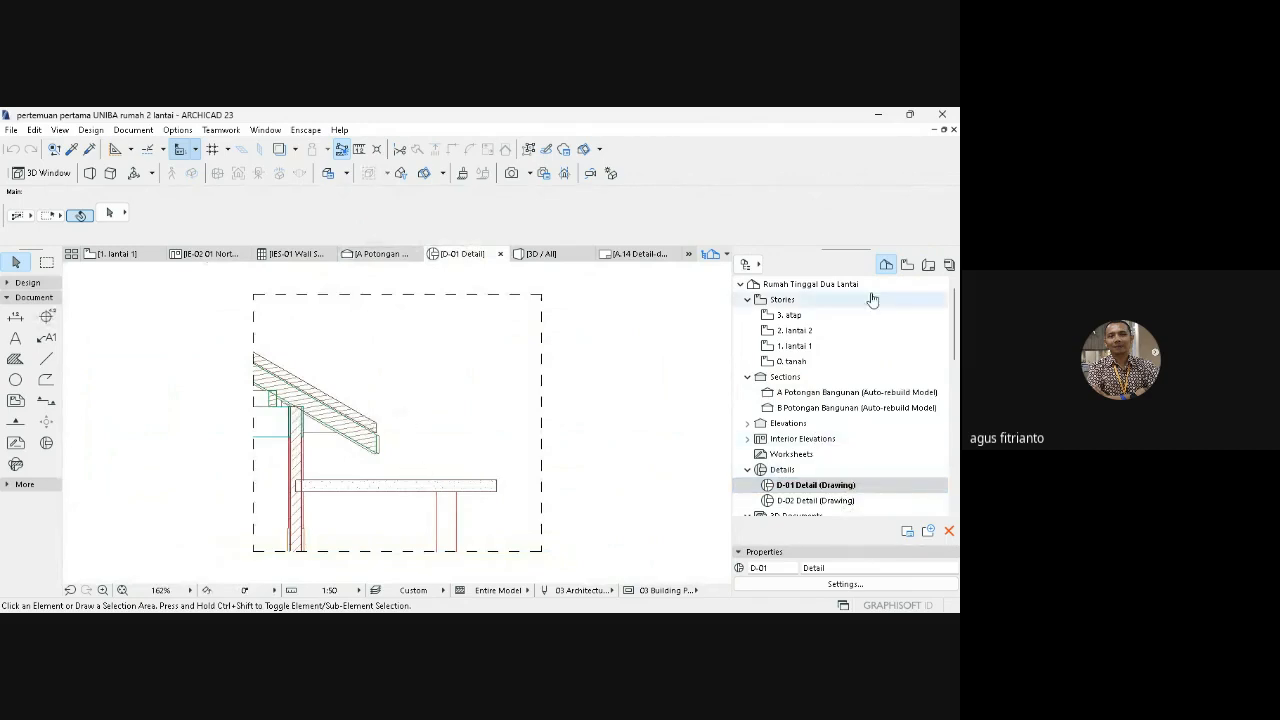
- Return to the A.14 Detail-detail layout and view the whole sheet
click(927, 268)
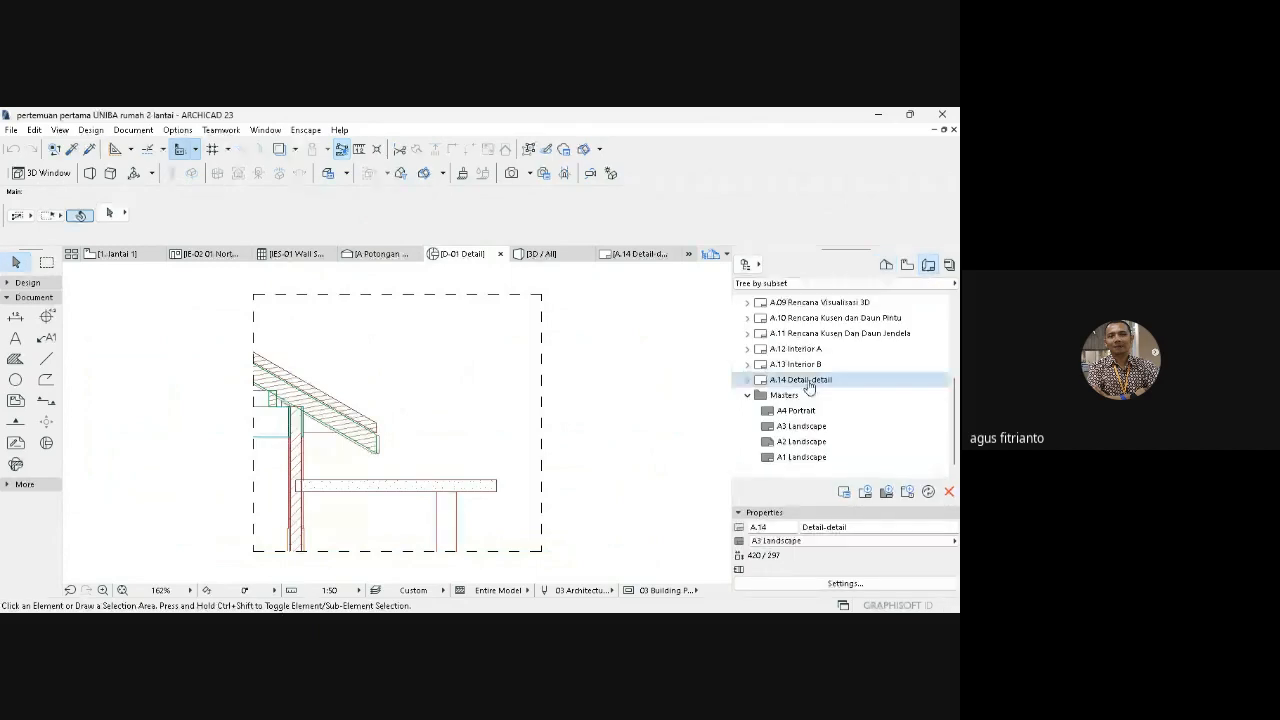
double_click(810, 380)
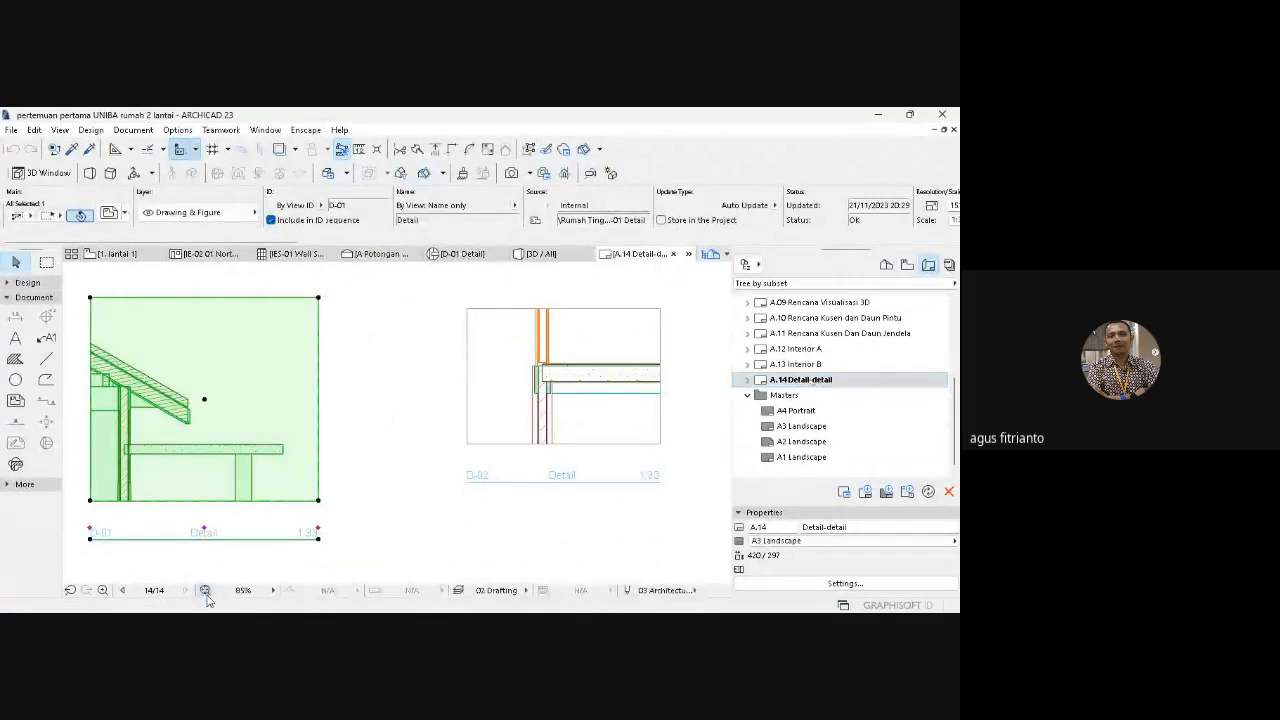
click(205, 591)
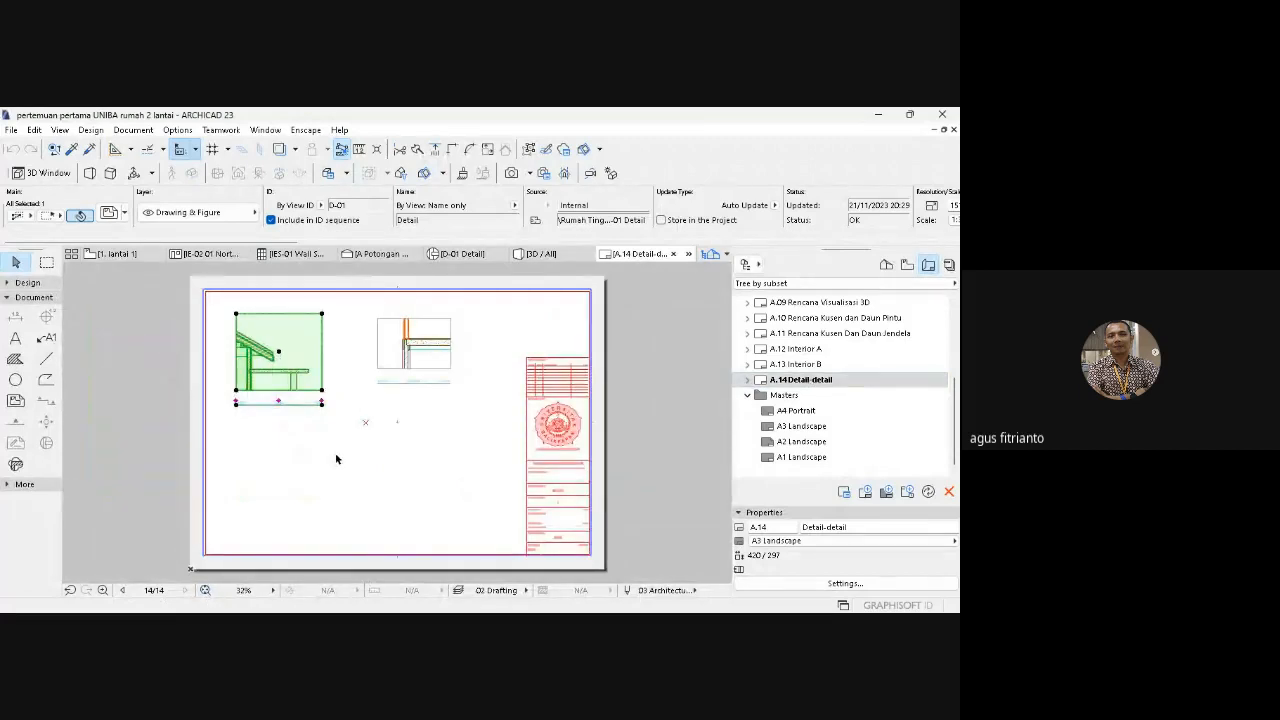
- Create a new layout named Rencana Pondasi using the A3 Landscape master layout
click(865, 493)
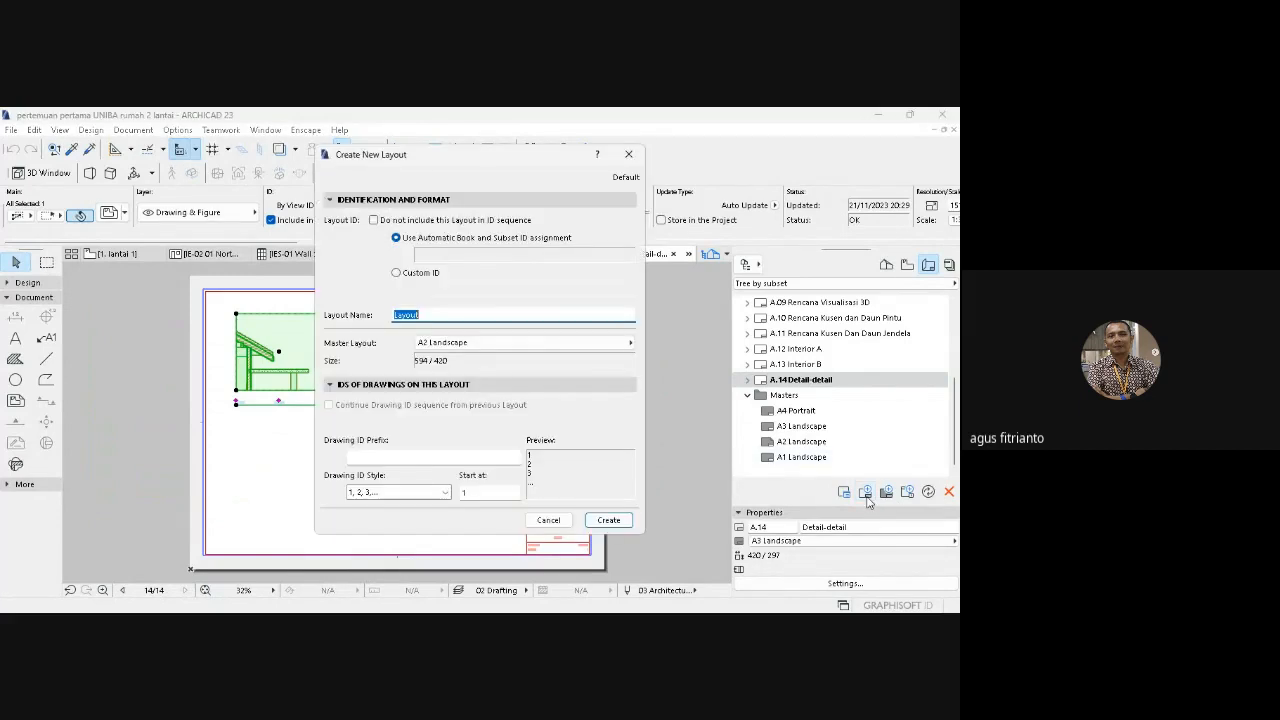
click(622, 343)
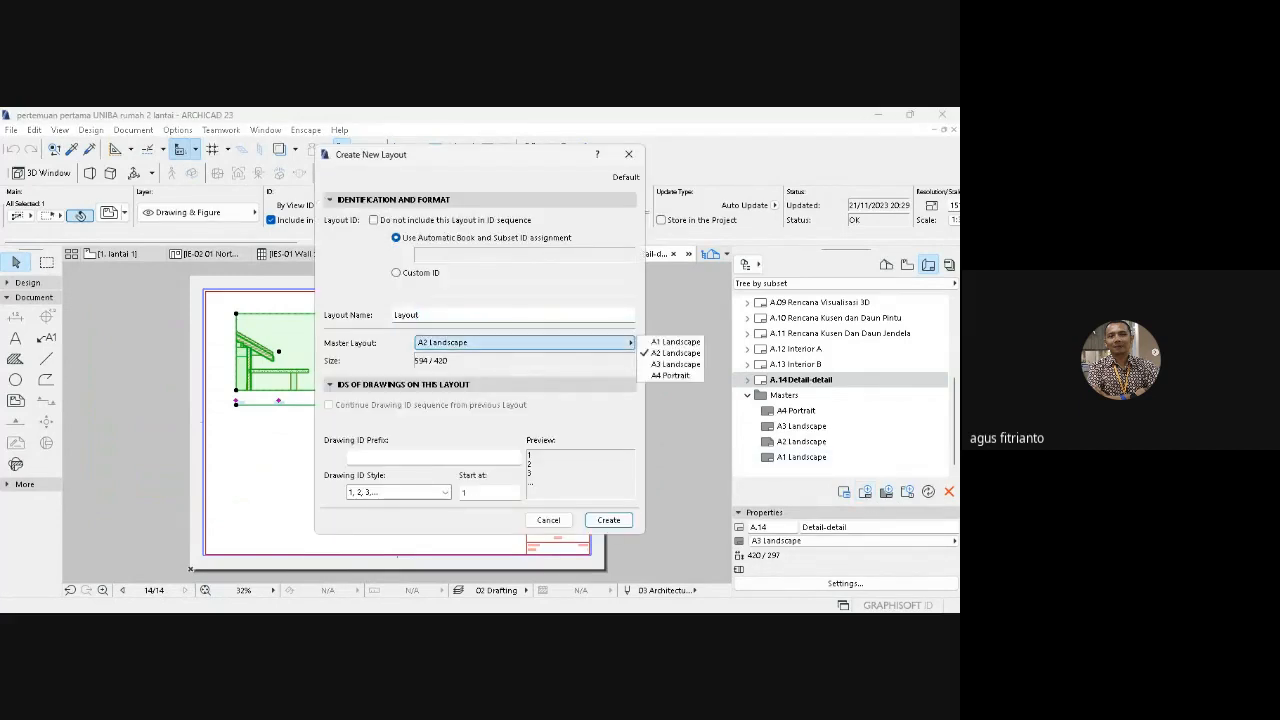
click(675, 364)
double_click(407, 315)
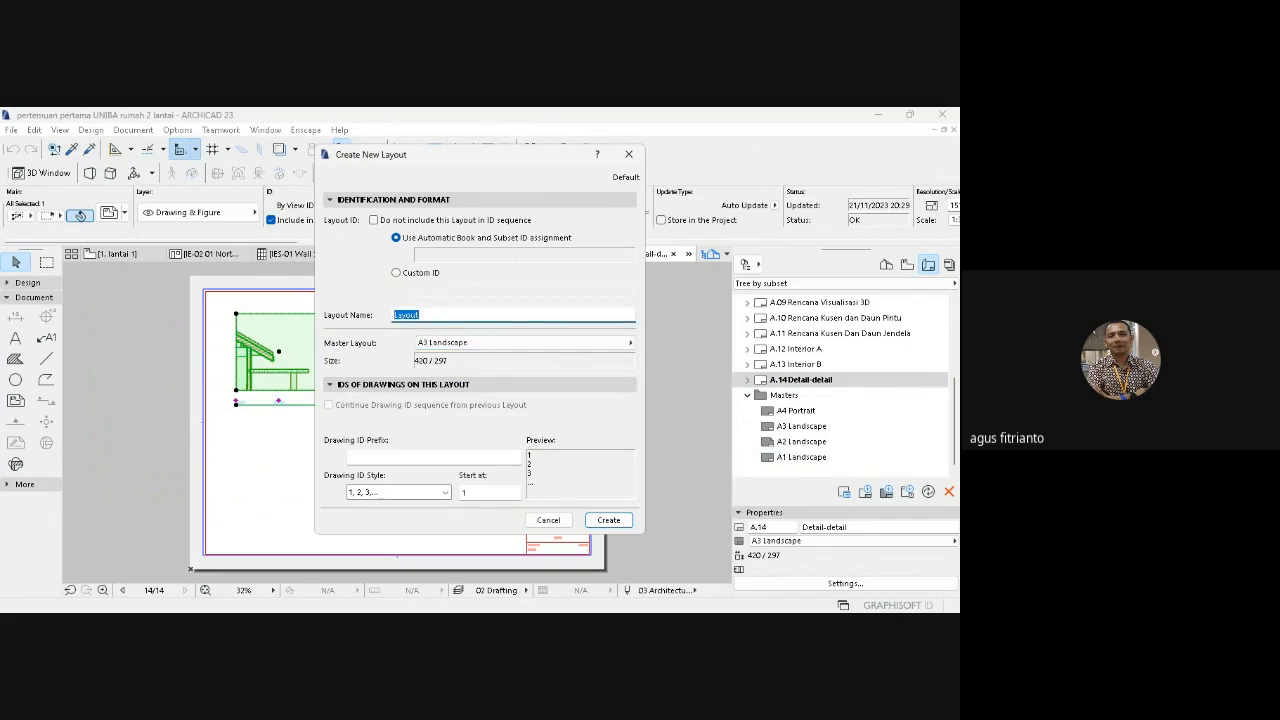
text(Struktur)
key(ctrl+a)
text(Pondas)
text(Rencana)
key(Return)
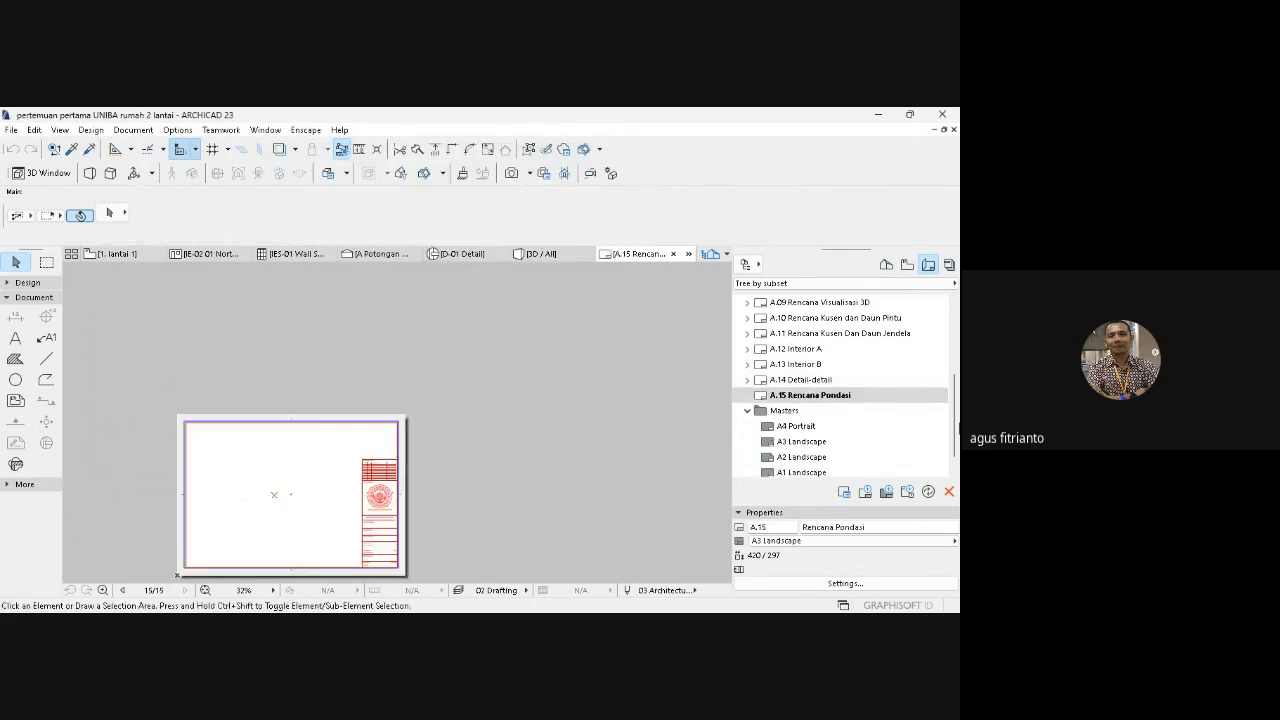
- Create two more layouts named Rencana Kolom and Rencana Balok, keeping the default A2 Landscape master
click(865, 491)
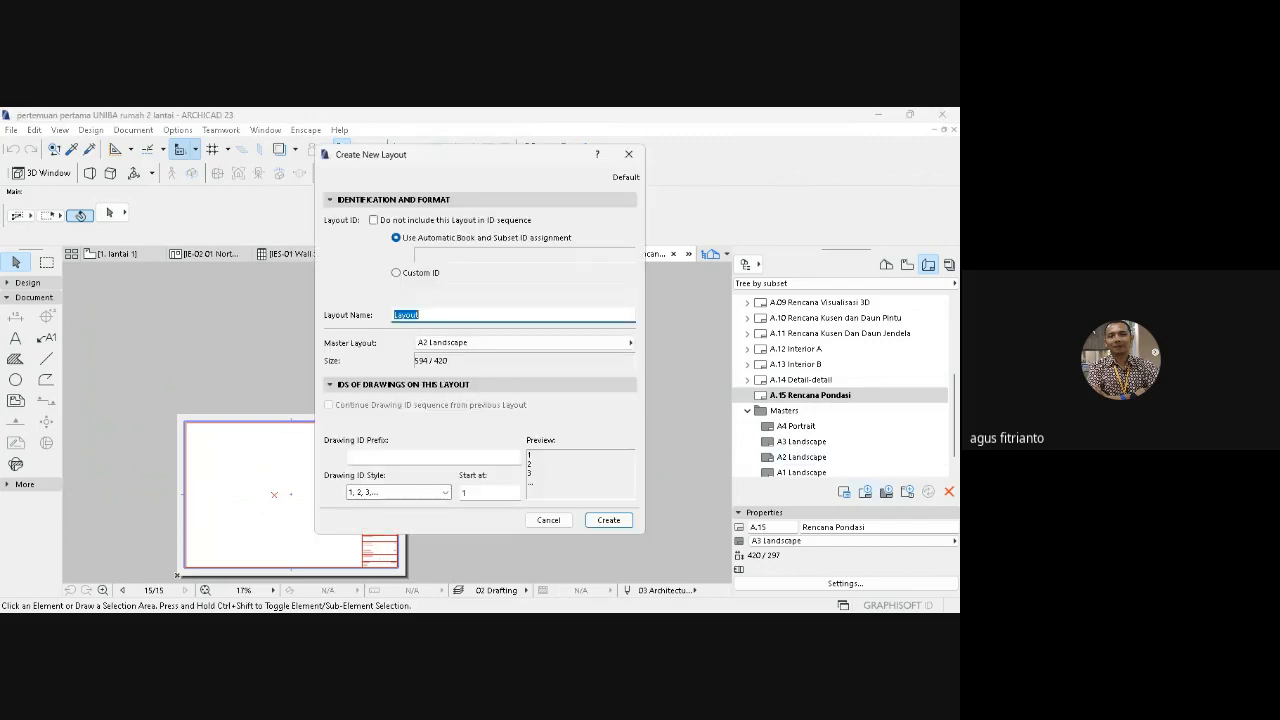
text(Rencana Kolom)
key(Return)
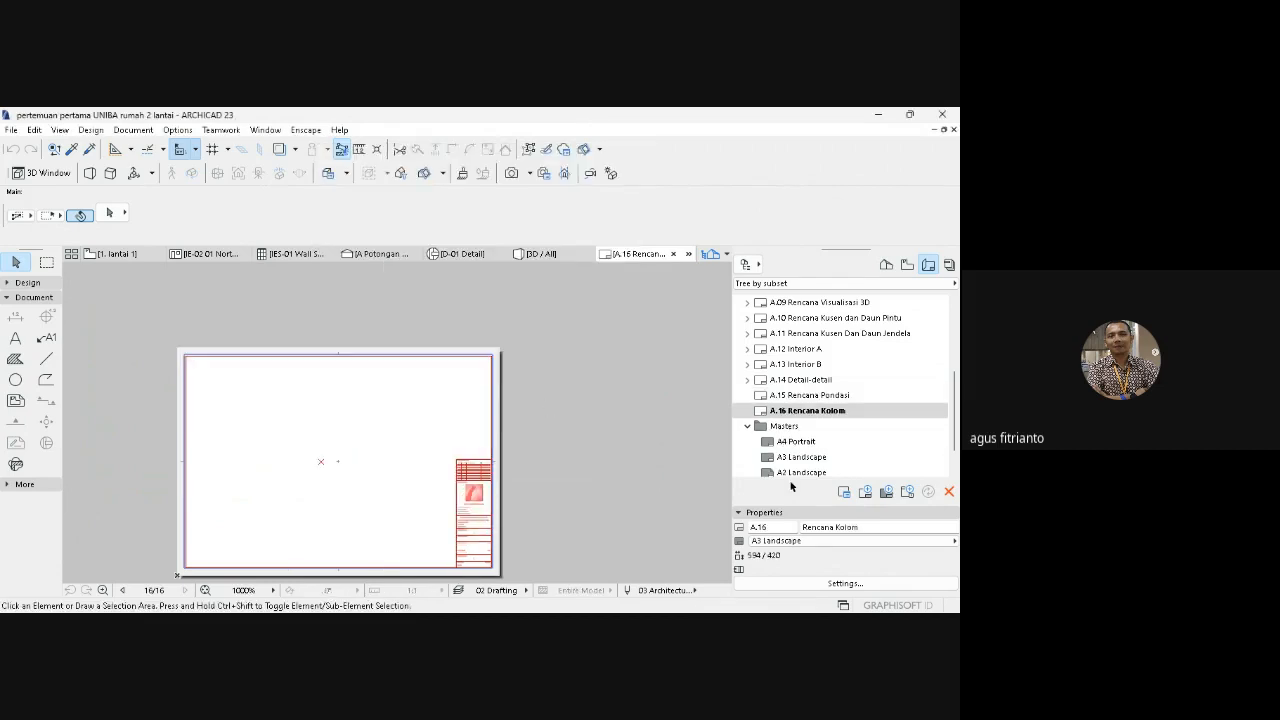
click(866, 493)
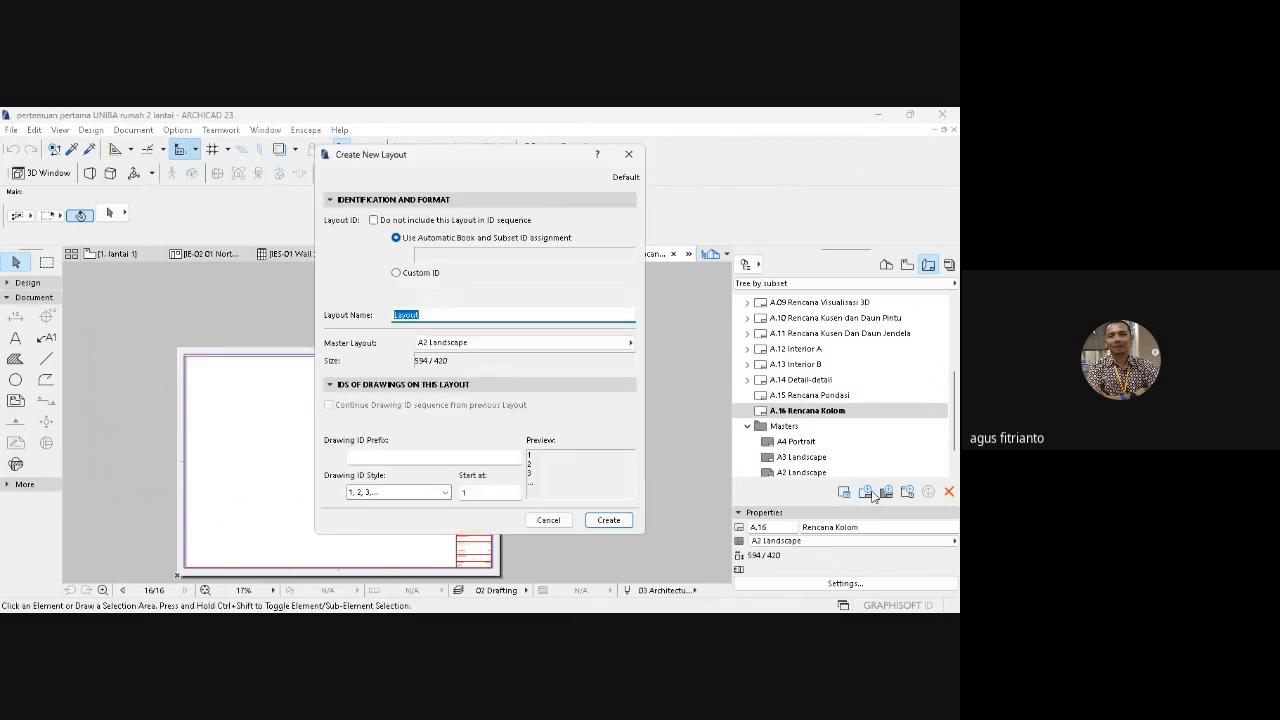
text(Rencana Balok)
key(Return)
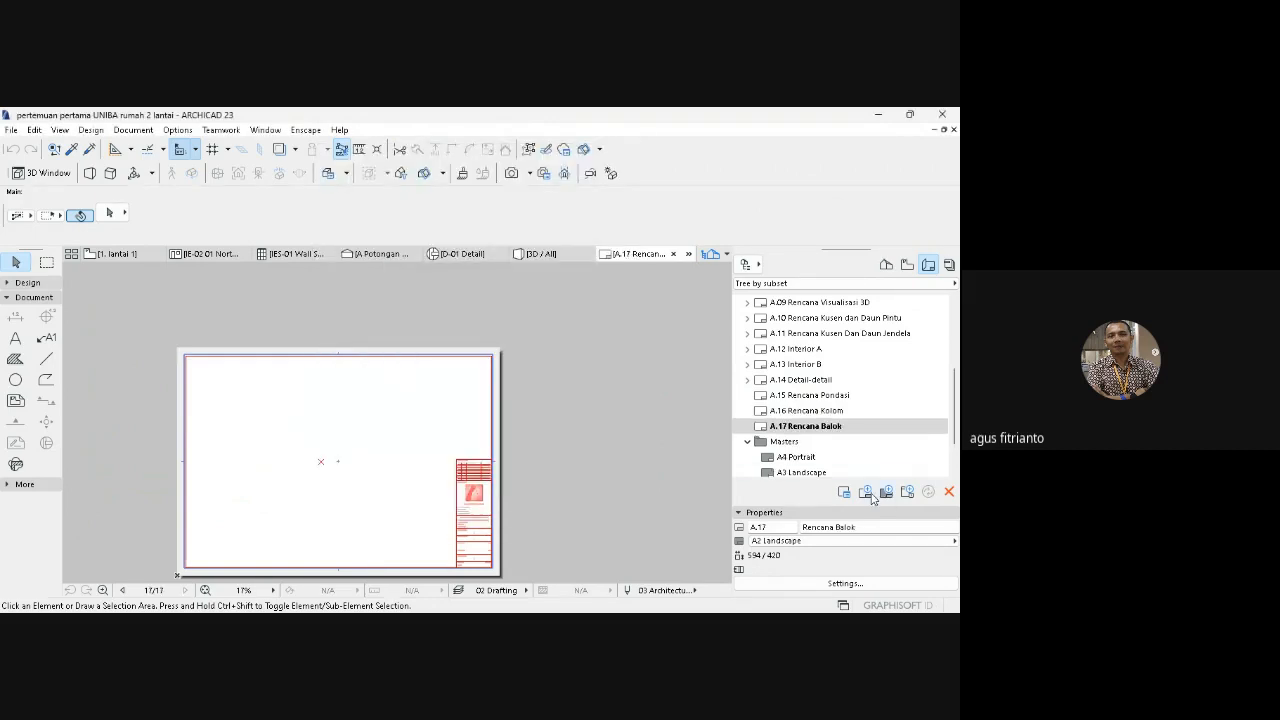
- Create another layout named Rencana Ring Balok with the default A2 Landscape master
click(868, 493)
text(Ren)
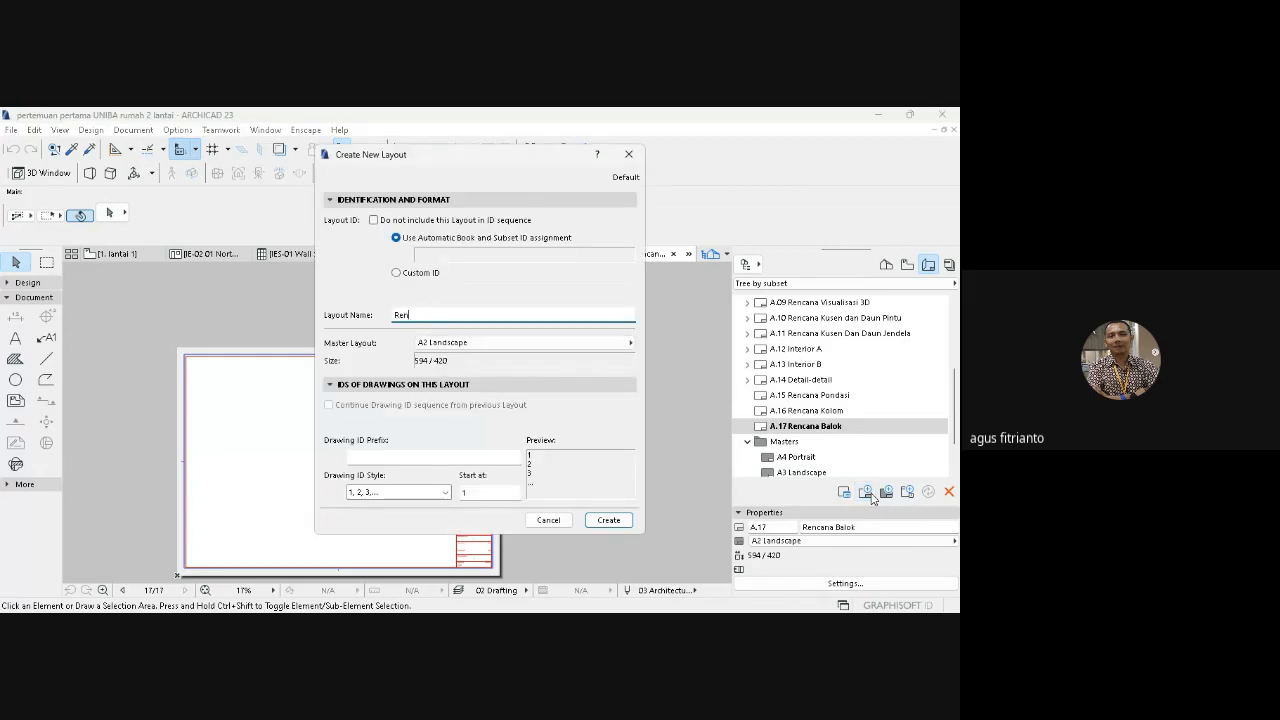
text(cana Ring Balok)
key(Return)
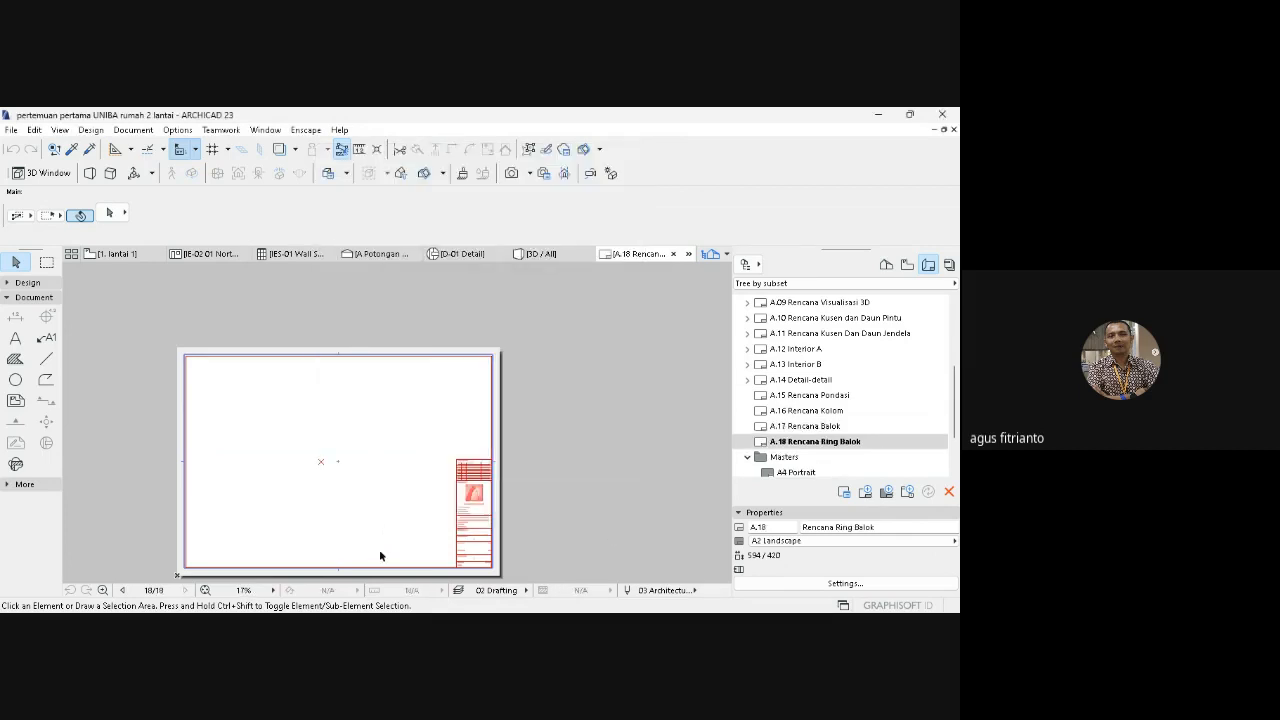
click(206, 591)
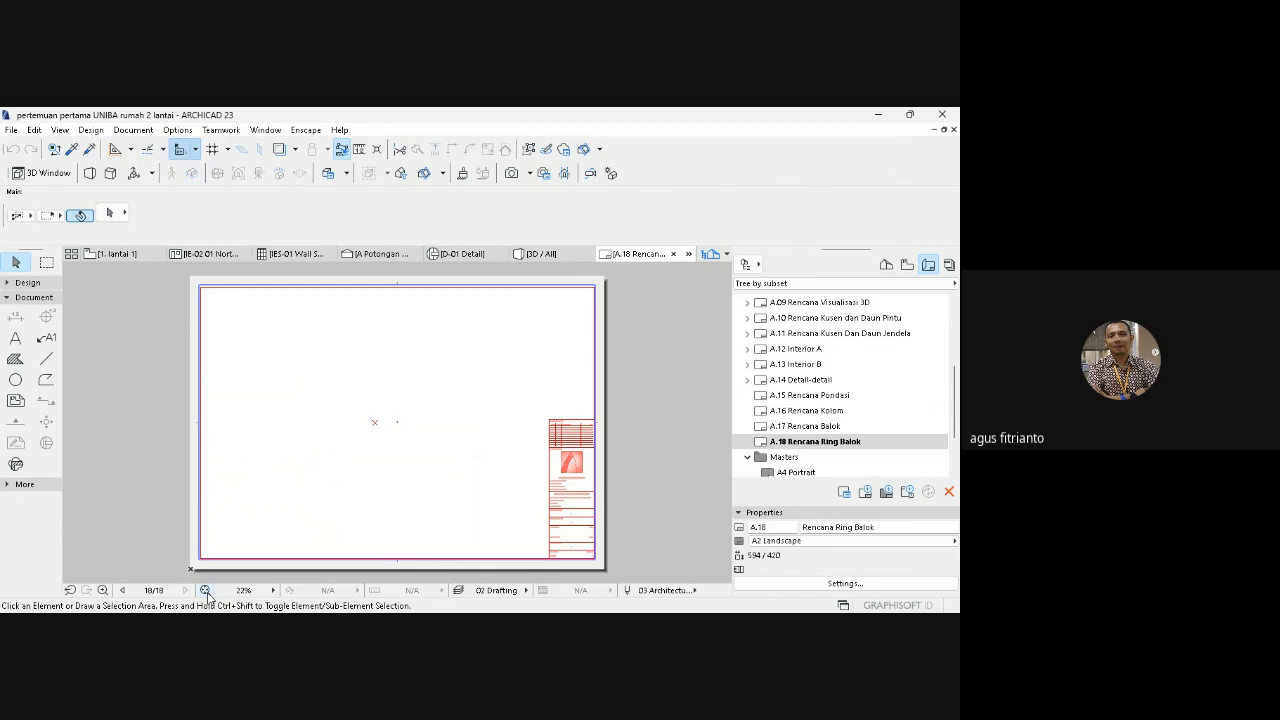
click(205, 590)
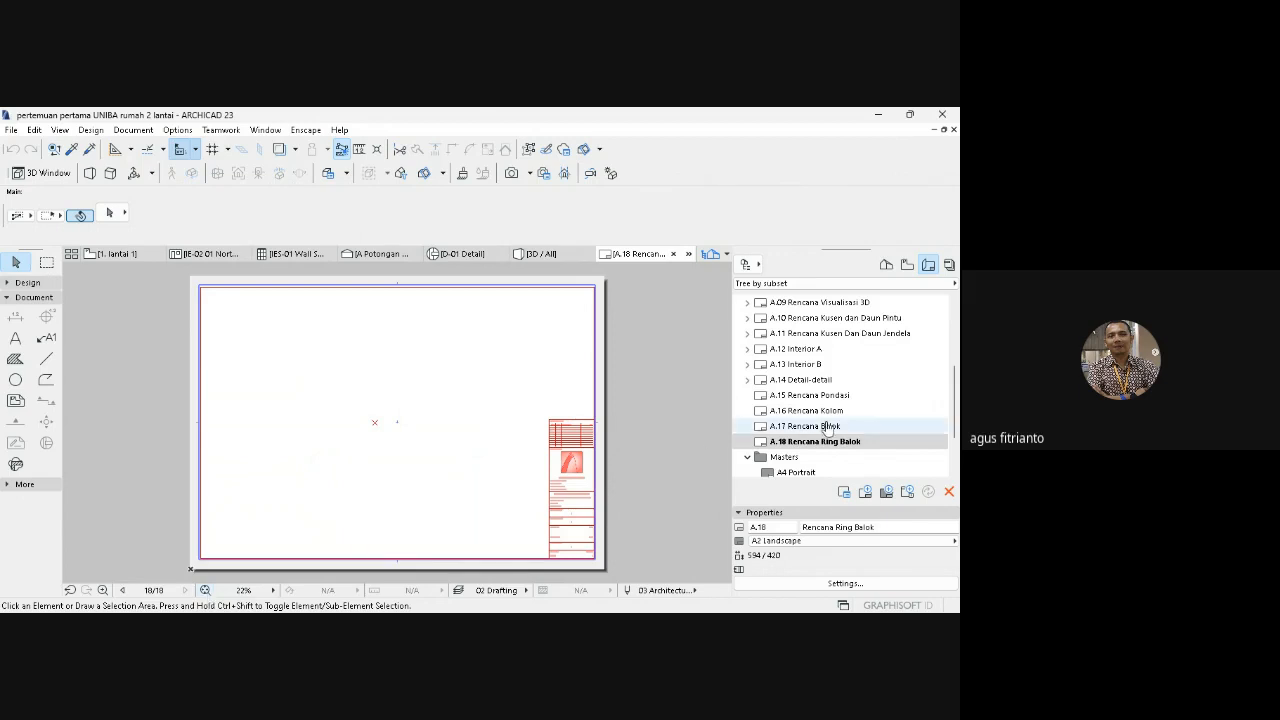
- Check the A.15 Rencana Pondasi layout and set the master layout of A.16 Rencana Kolom to A3 Landscape
click(840, 395)
double_click(840, 395)
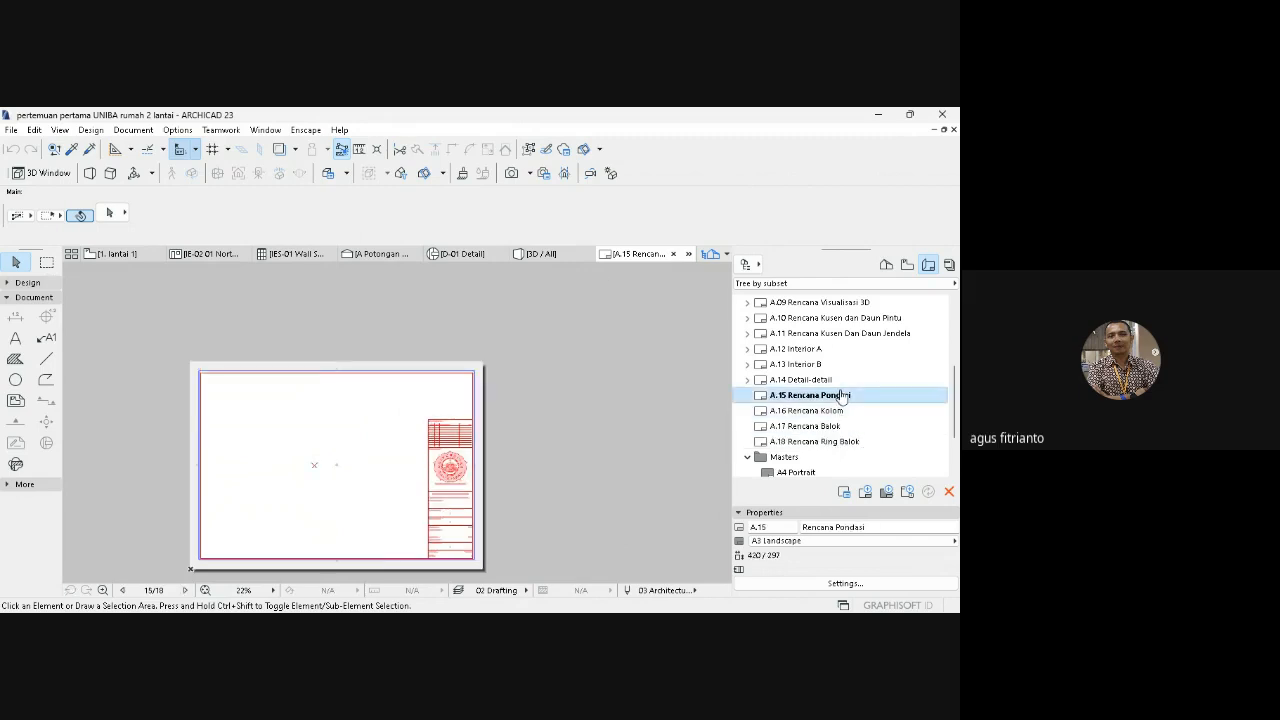
double_click(843, 410)
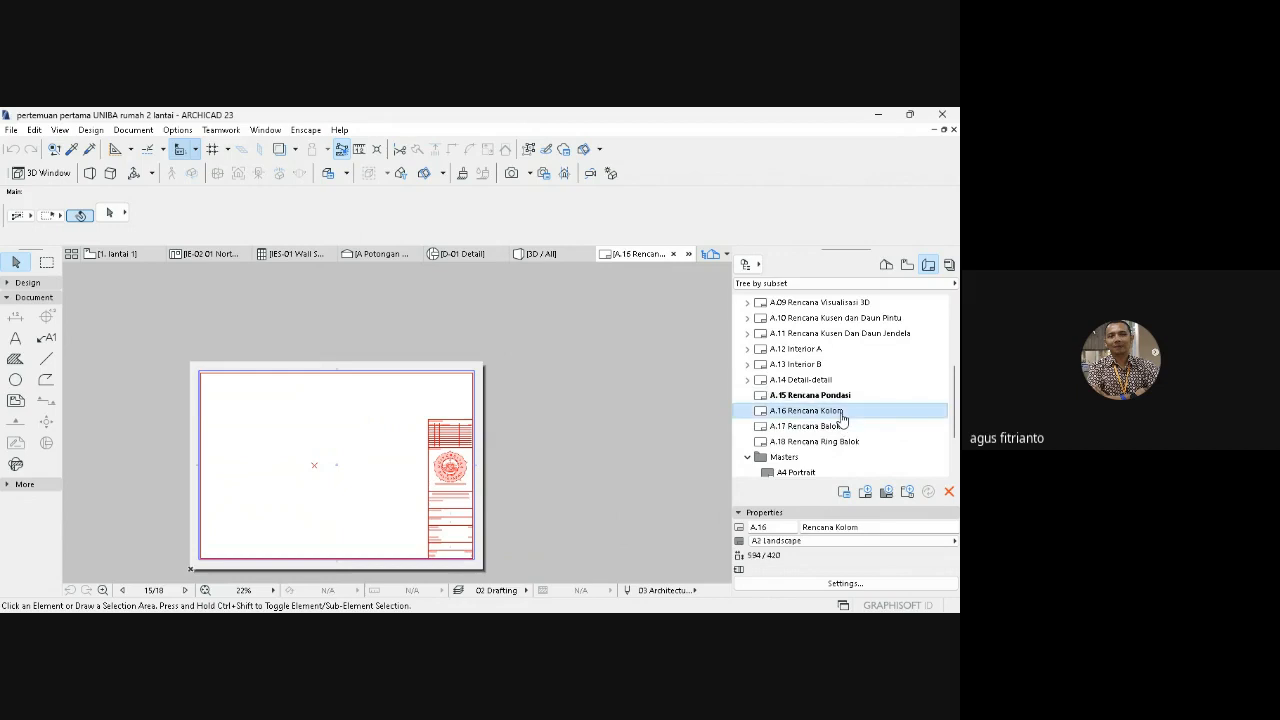
click(850, 540)
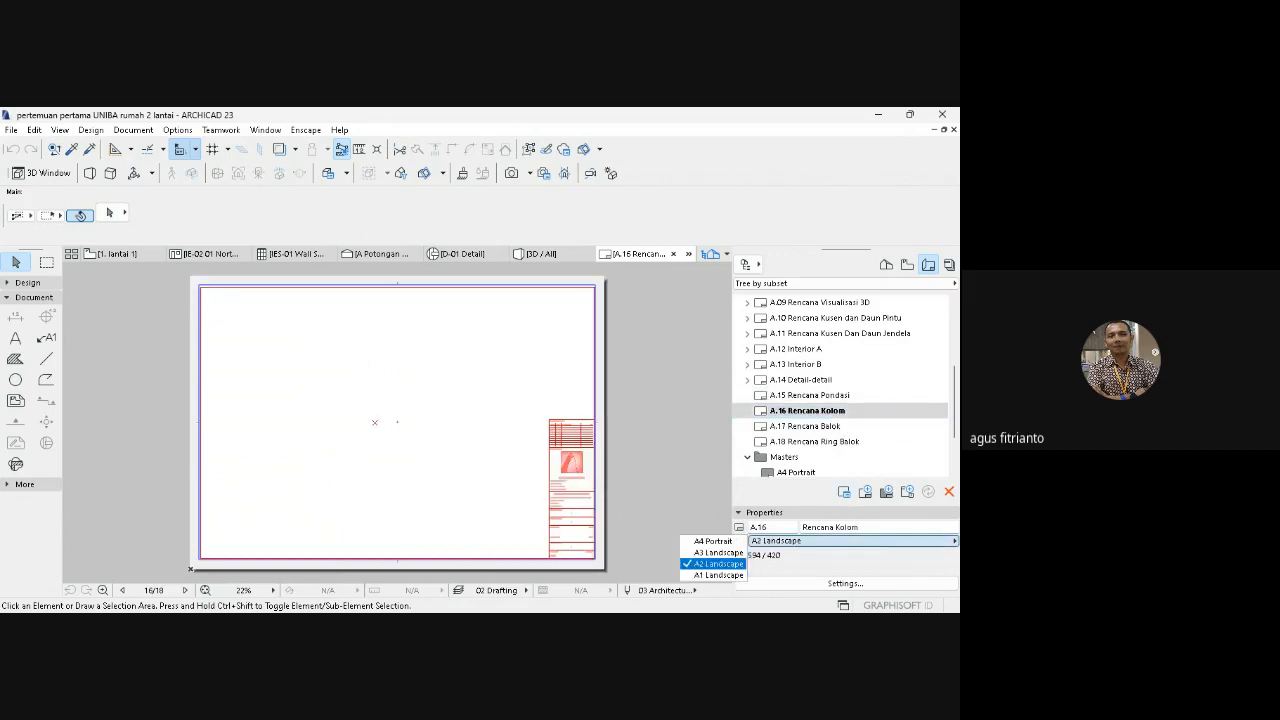
key(Escape)
- Set the master layout of A.17 Rencana Balok and A.18 Rencana Ring Balok to A3 Landscape
double_click(818, 426)
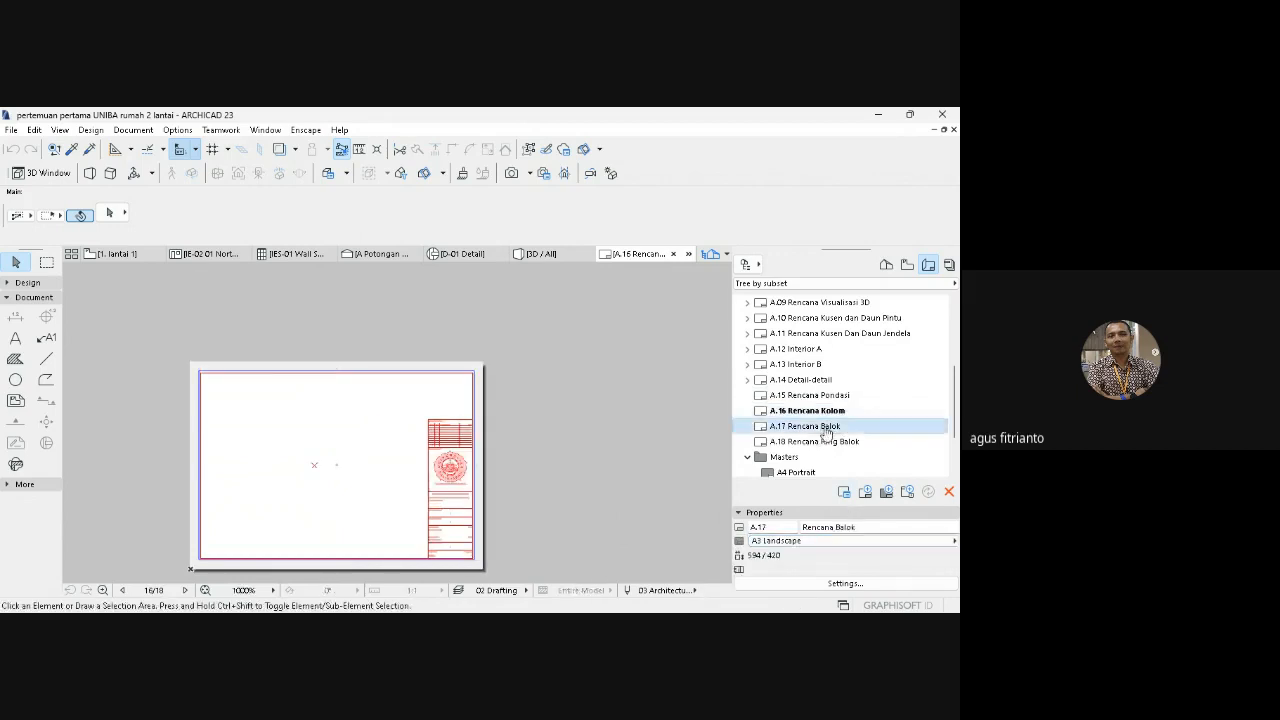
click(820, 541)
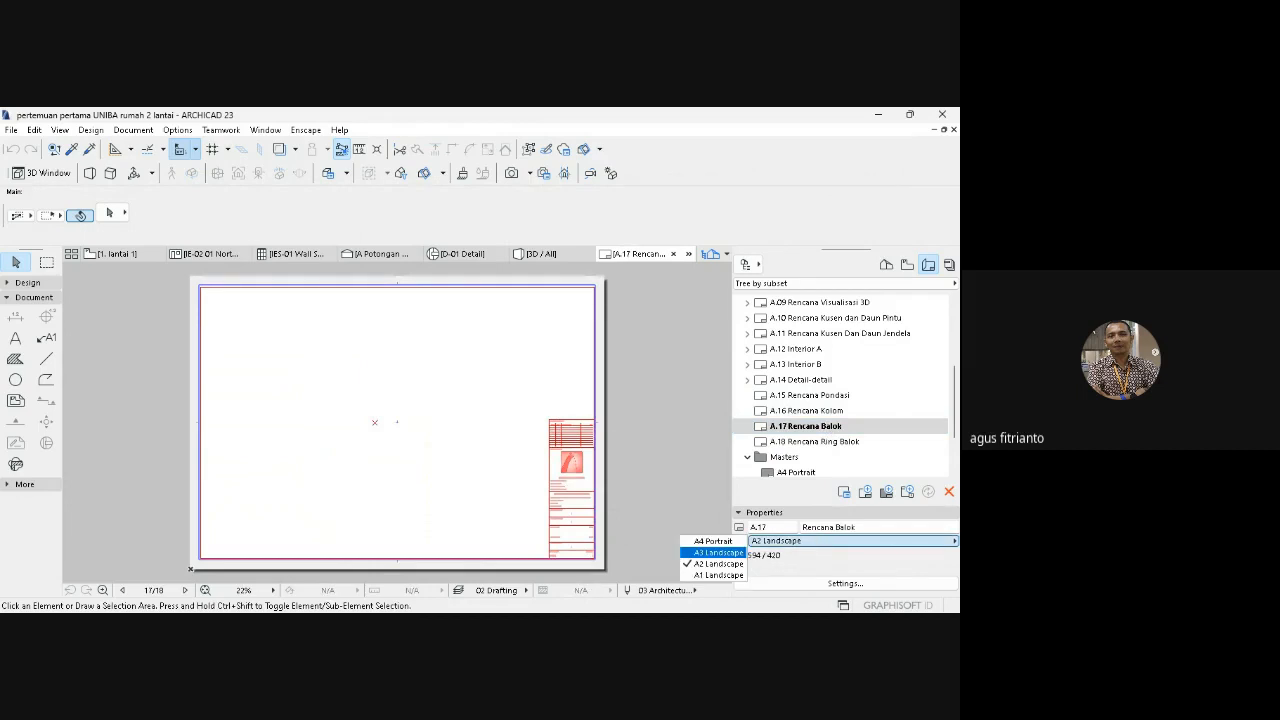
click(760, 550)
click(829, 443)
double_click(829, 443)
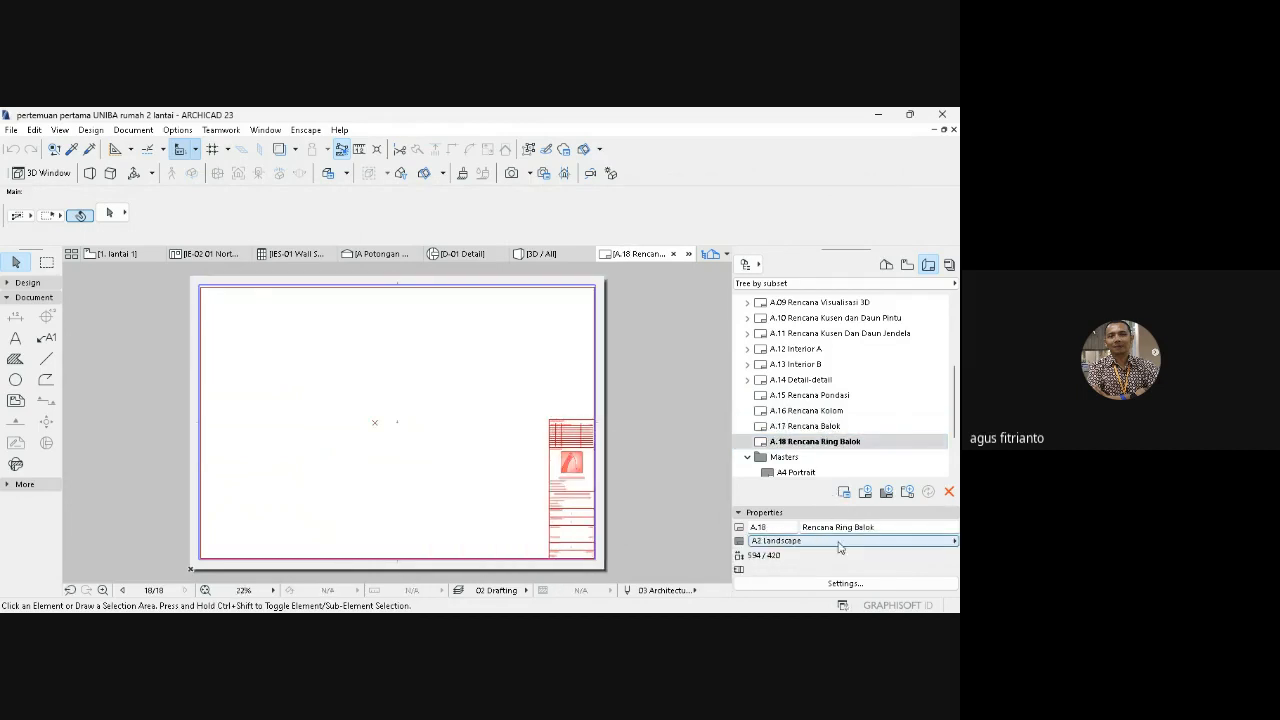
click(793, 541)
click(718, 552)
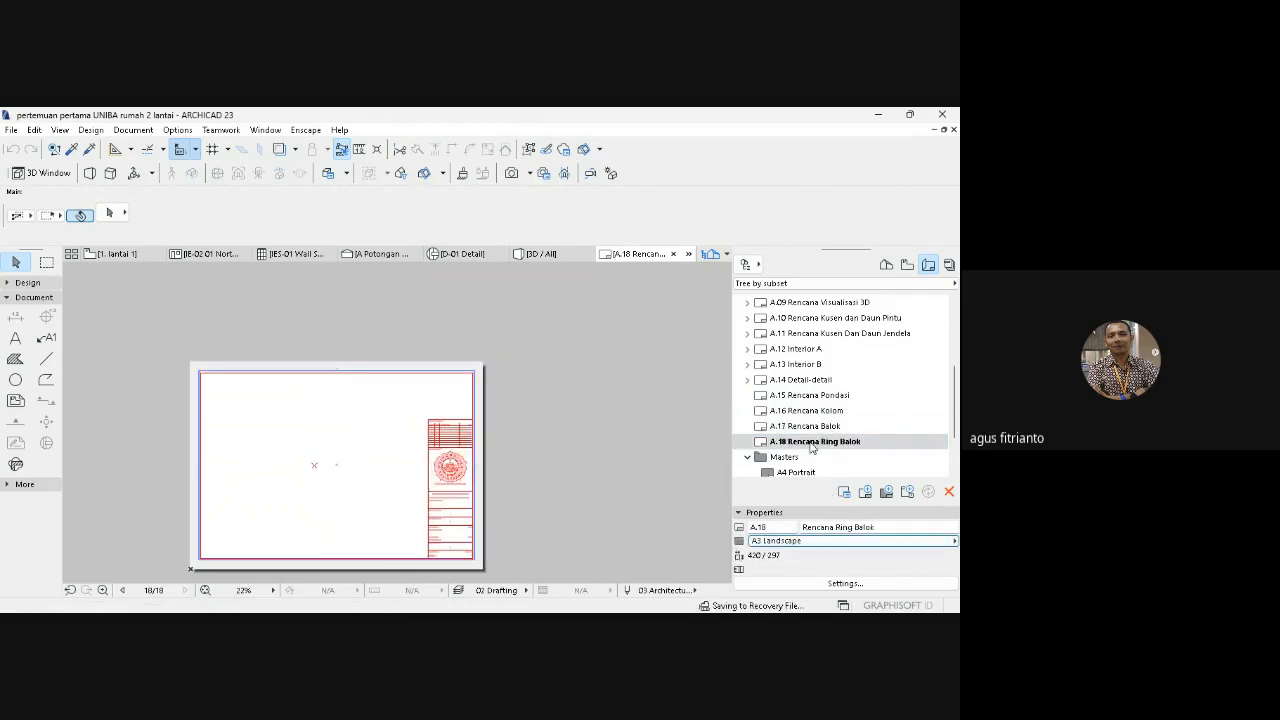
- View the A.15 Rencana Pondasi layout, and switch to the 1. lantai 1 floor plan with the project's storey list shown
click(815, 396)
double_click(815, 396)
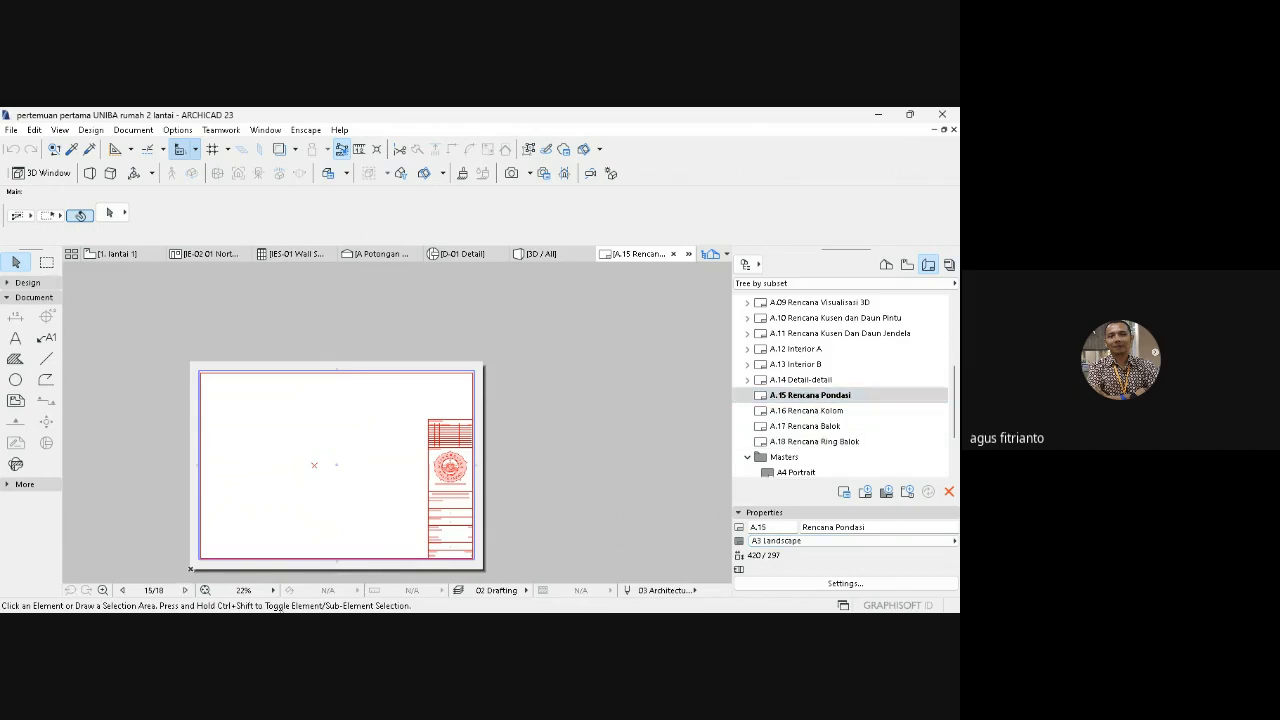
click(205, 591)
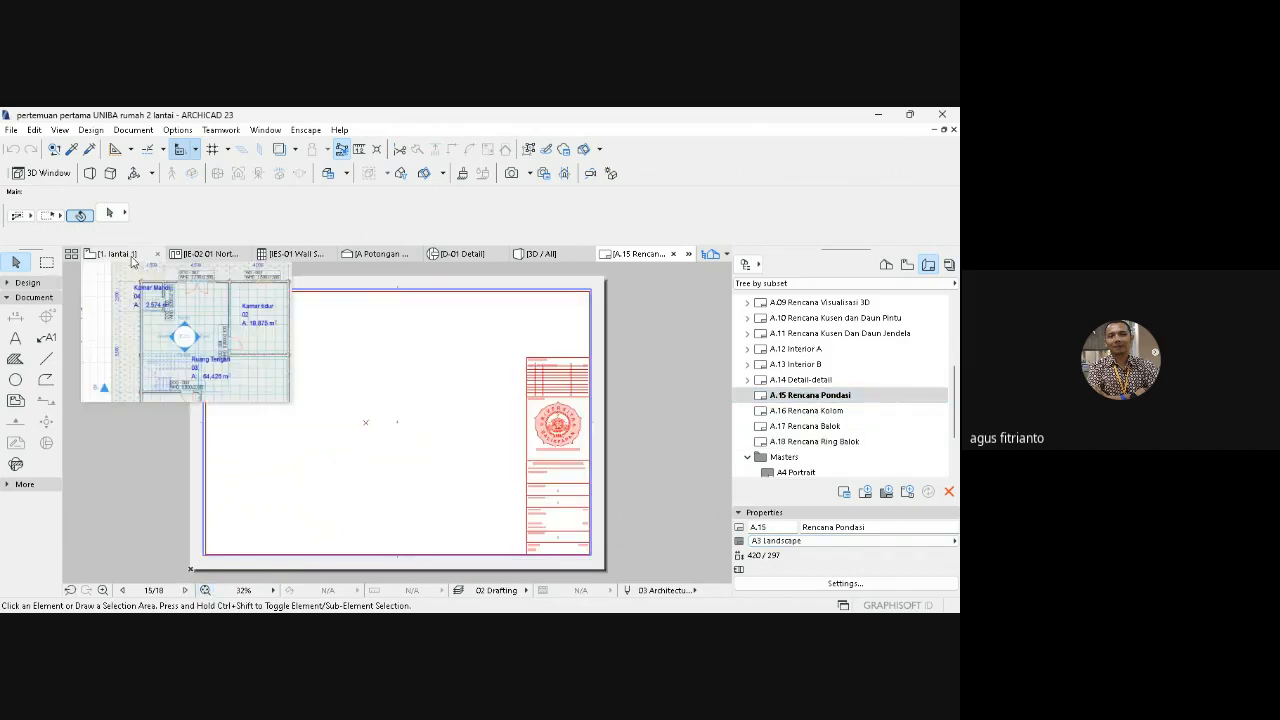
click(130, 257)
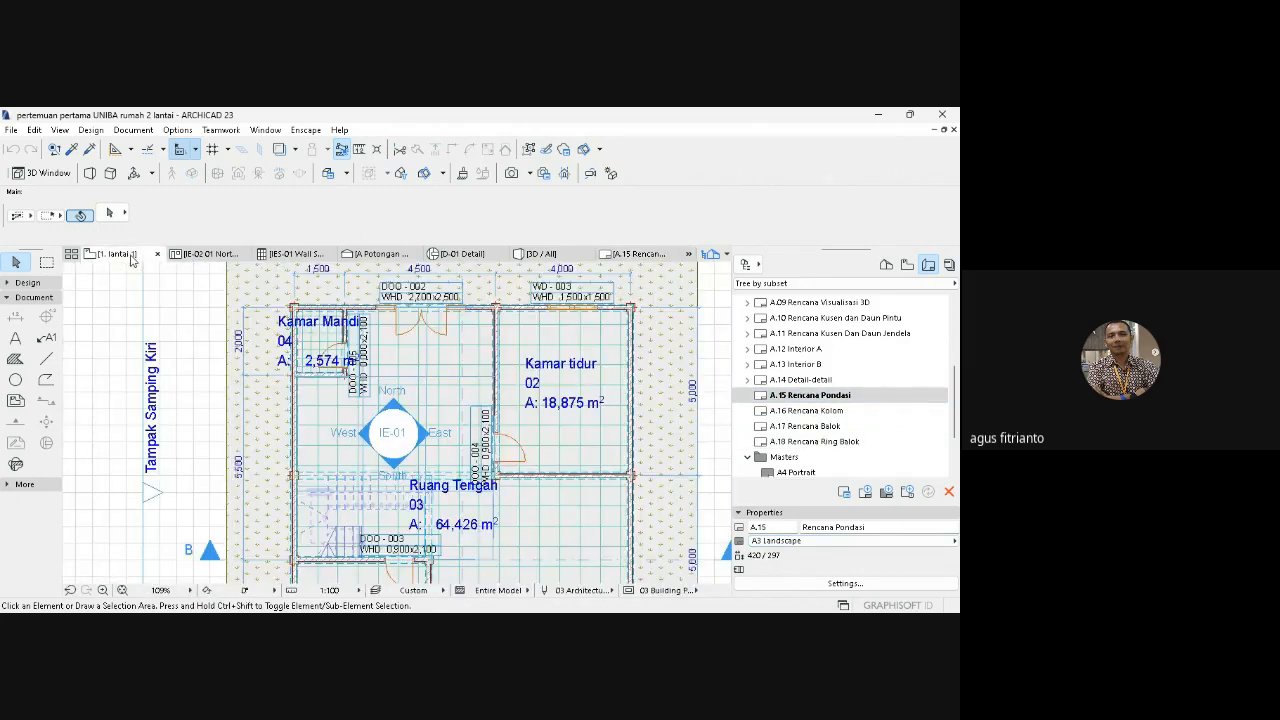
click(889, 266)
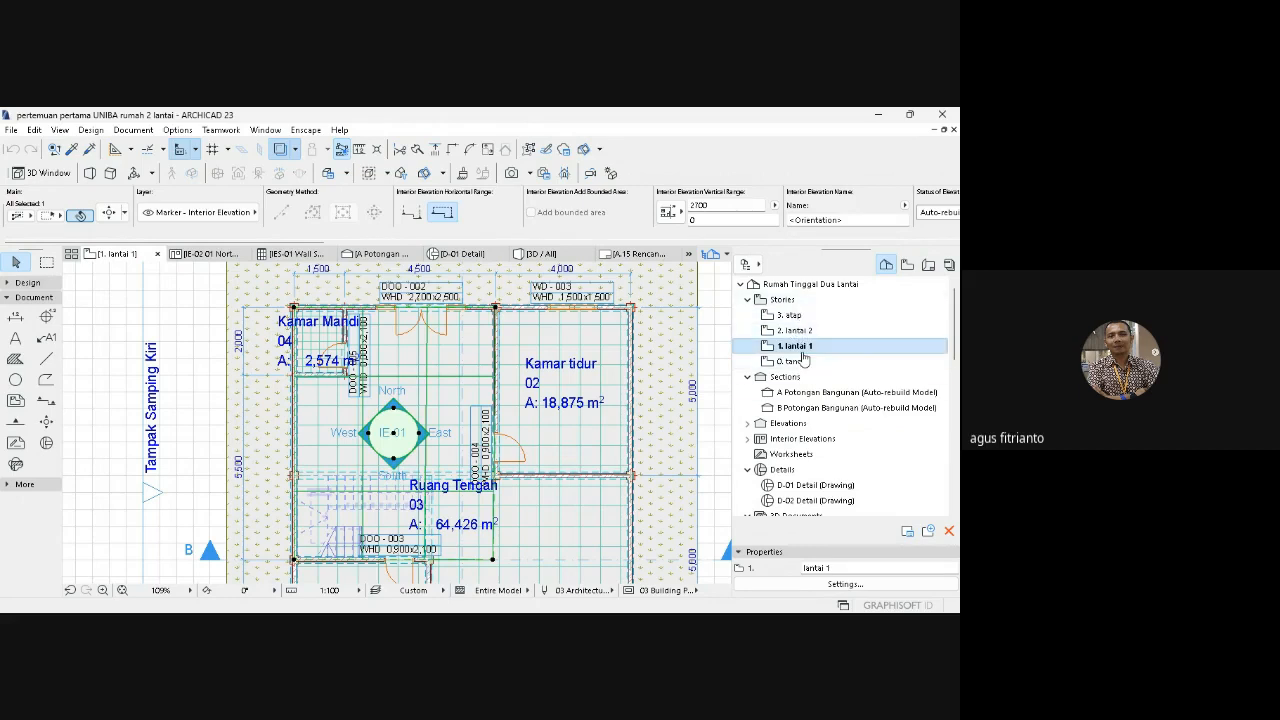
click(805, 345)
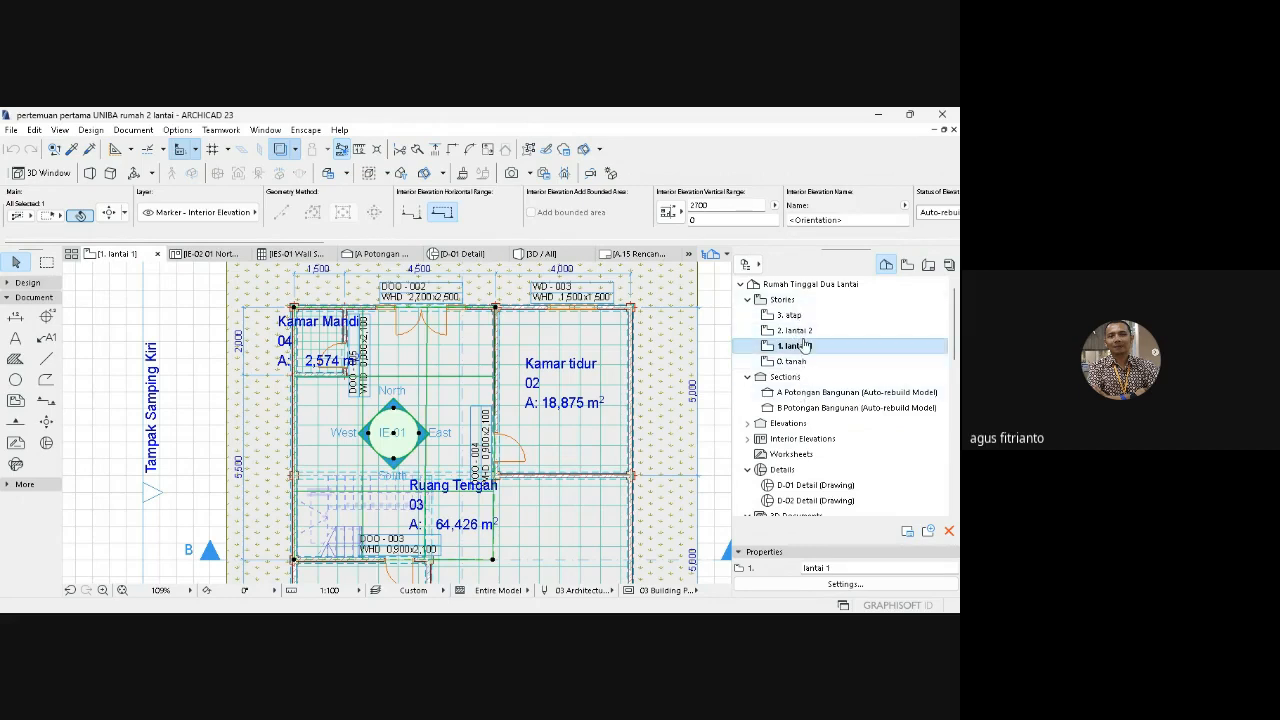
- Review the structural plan views of 0. tanah, 1. lantai 1, 2. lantai 2 and 3. atap
click(907, 265)
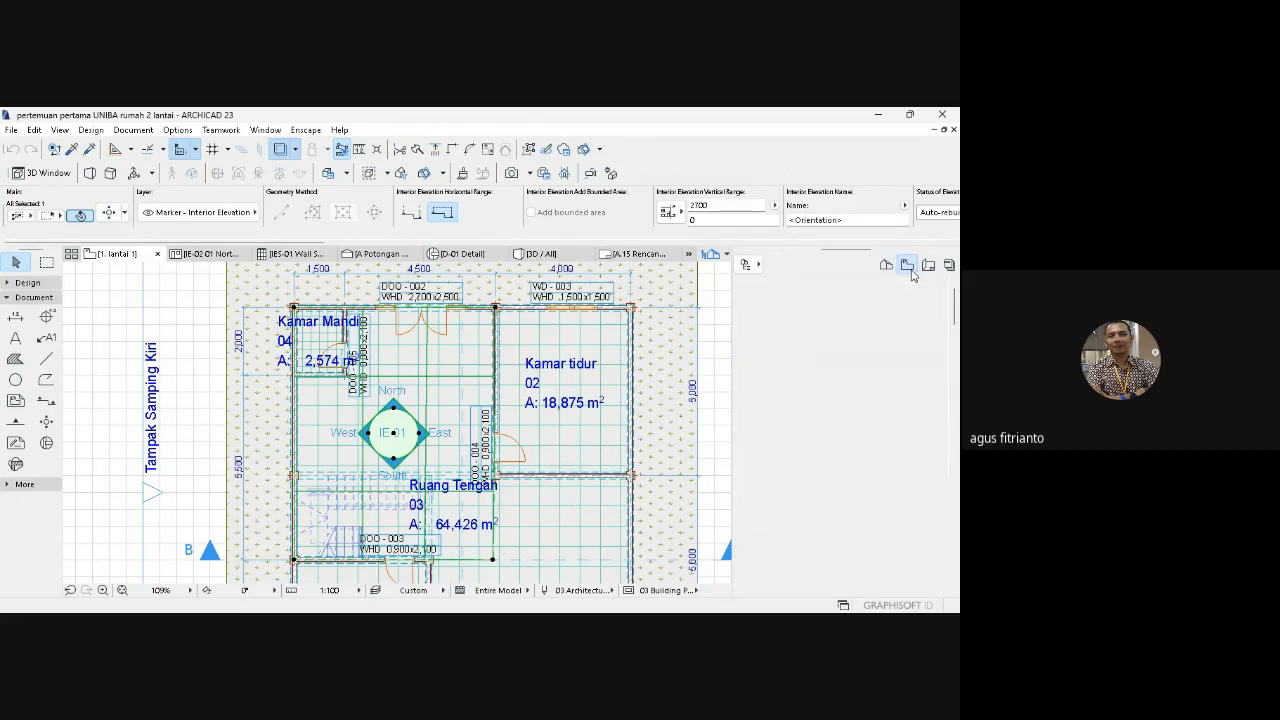
scroll(893, 353, down, 3)
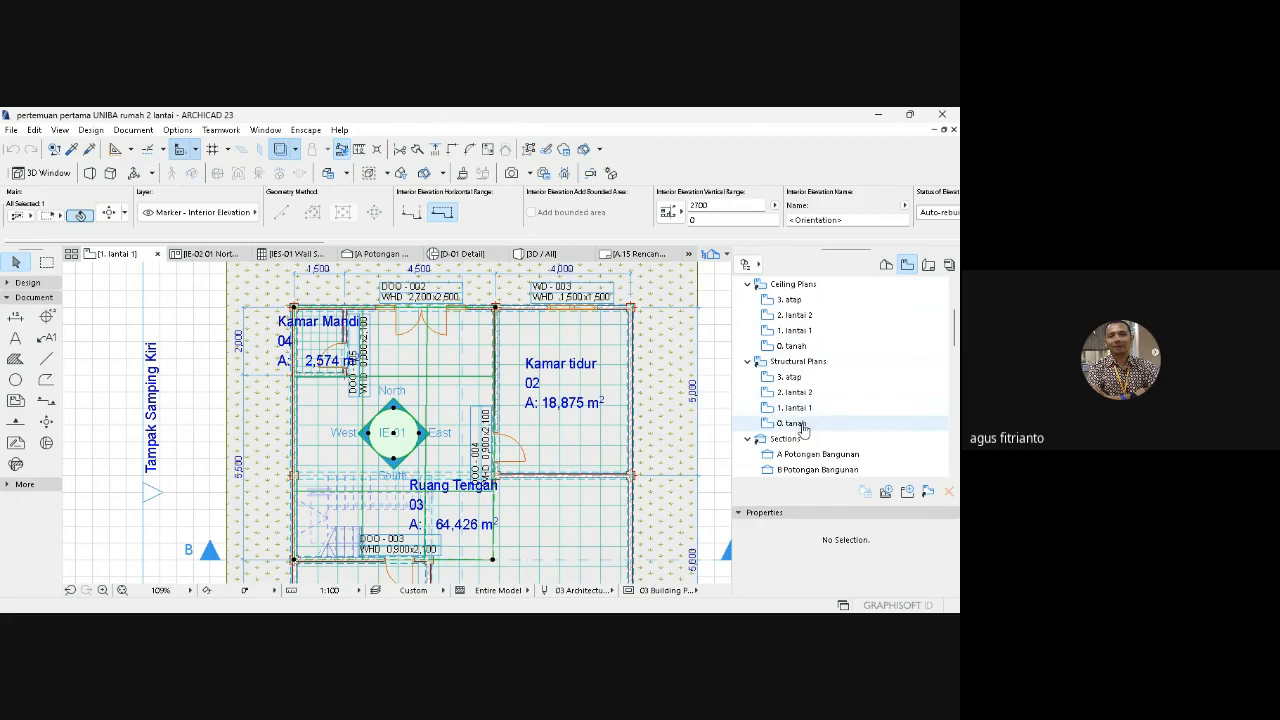
double_click(792, 423)
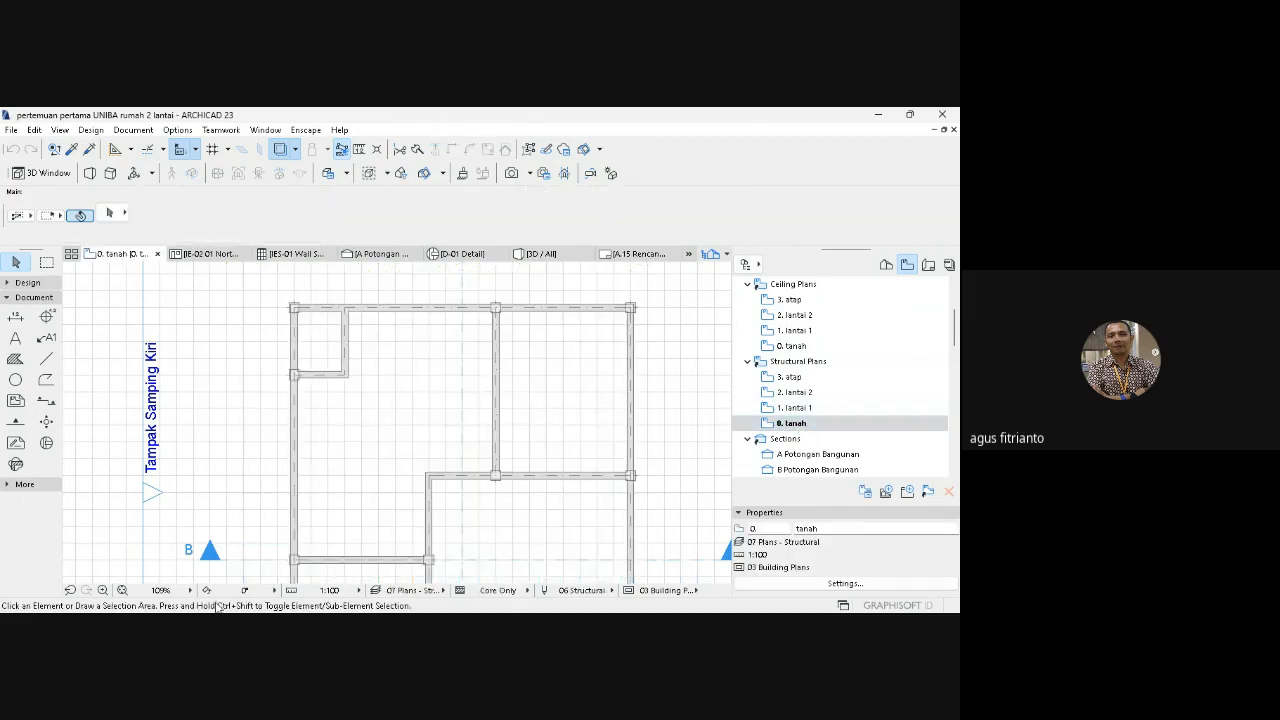
click(122, 590)
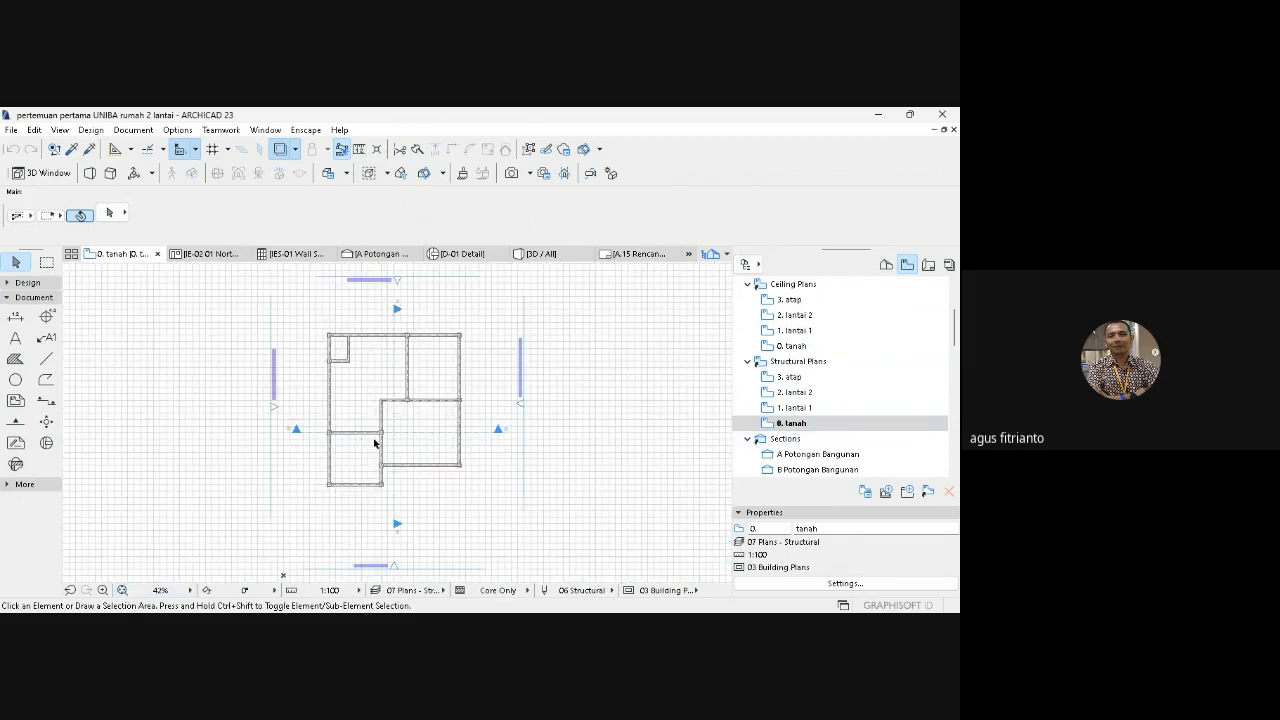
double_click(786, 410)
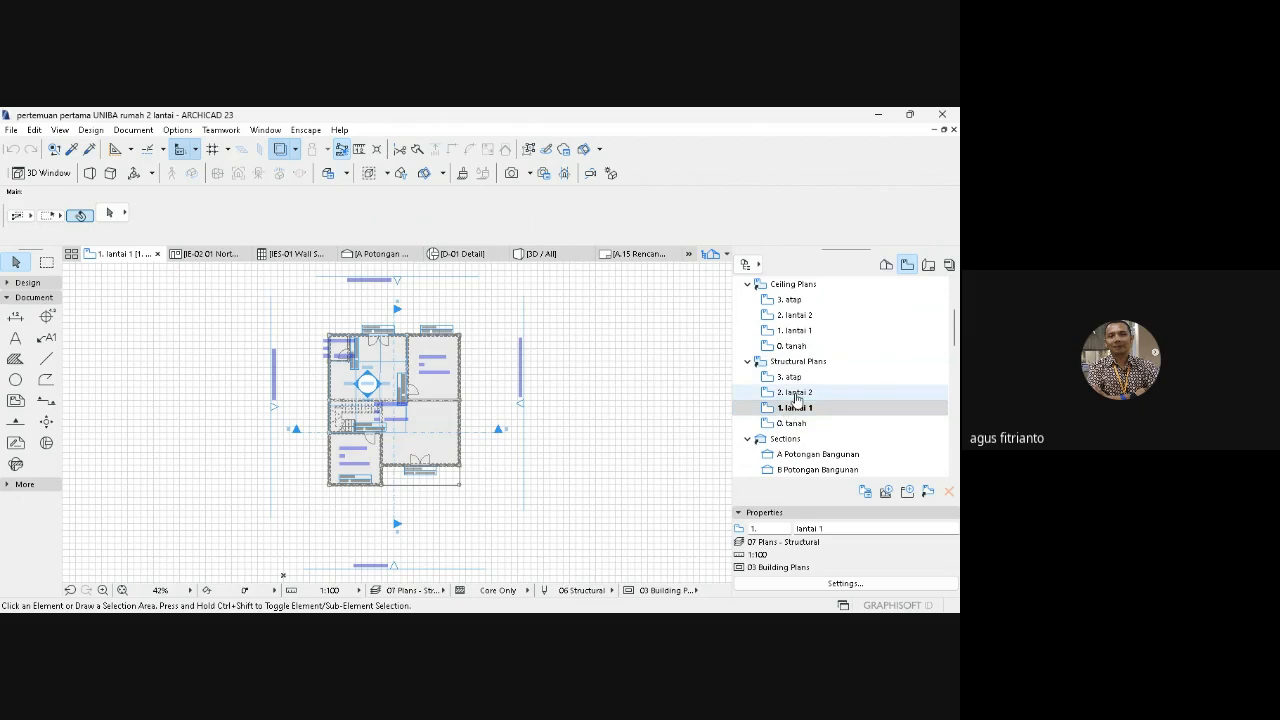
click(103, 590)
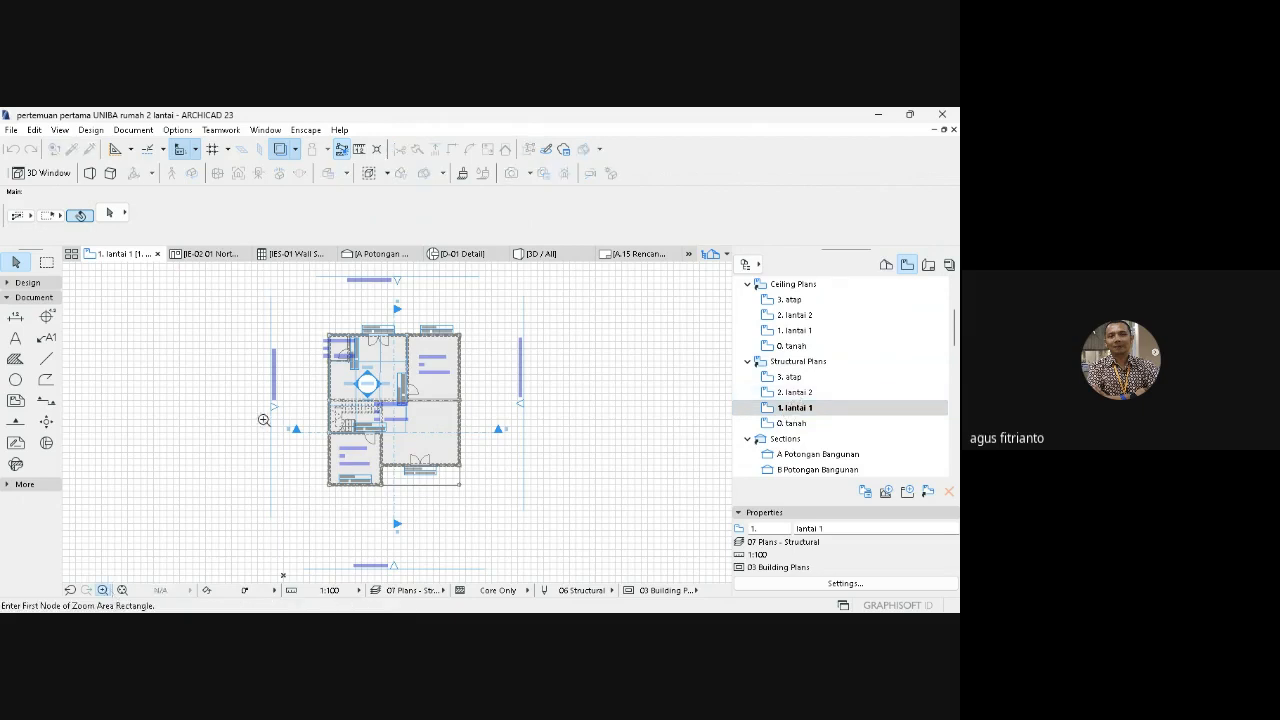
click(320, 331)
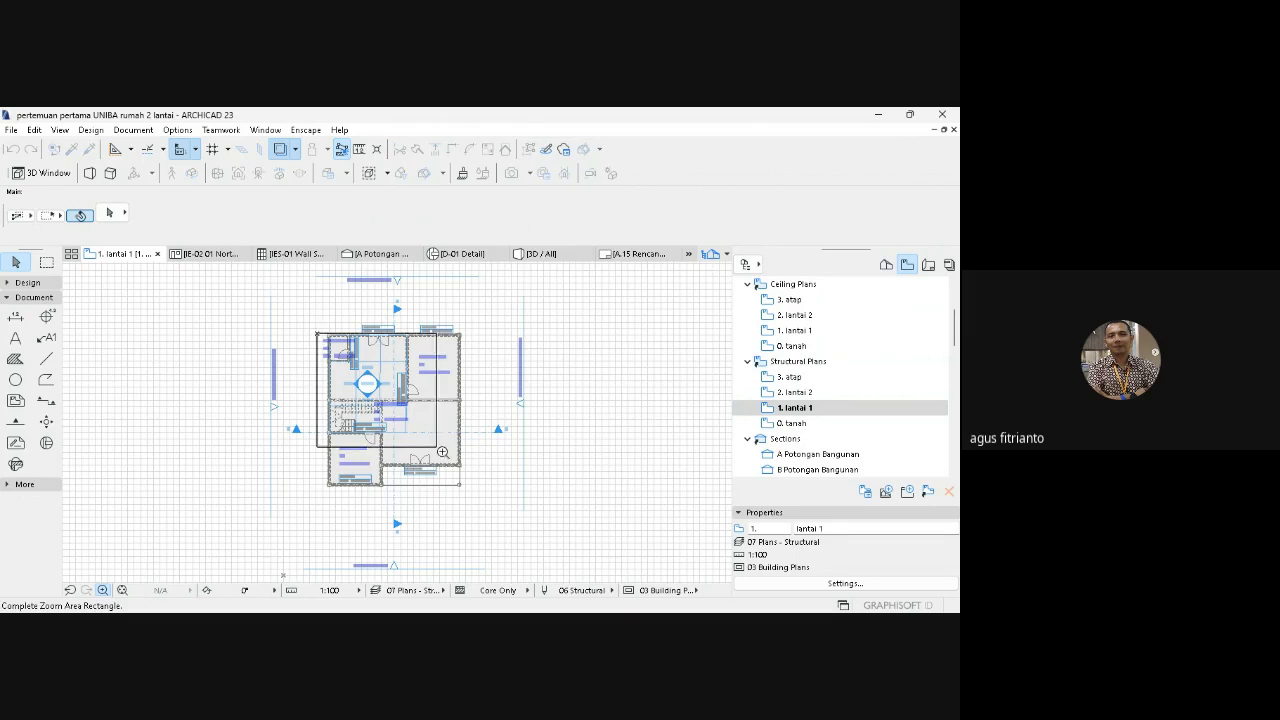
click(490, 467)
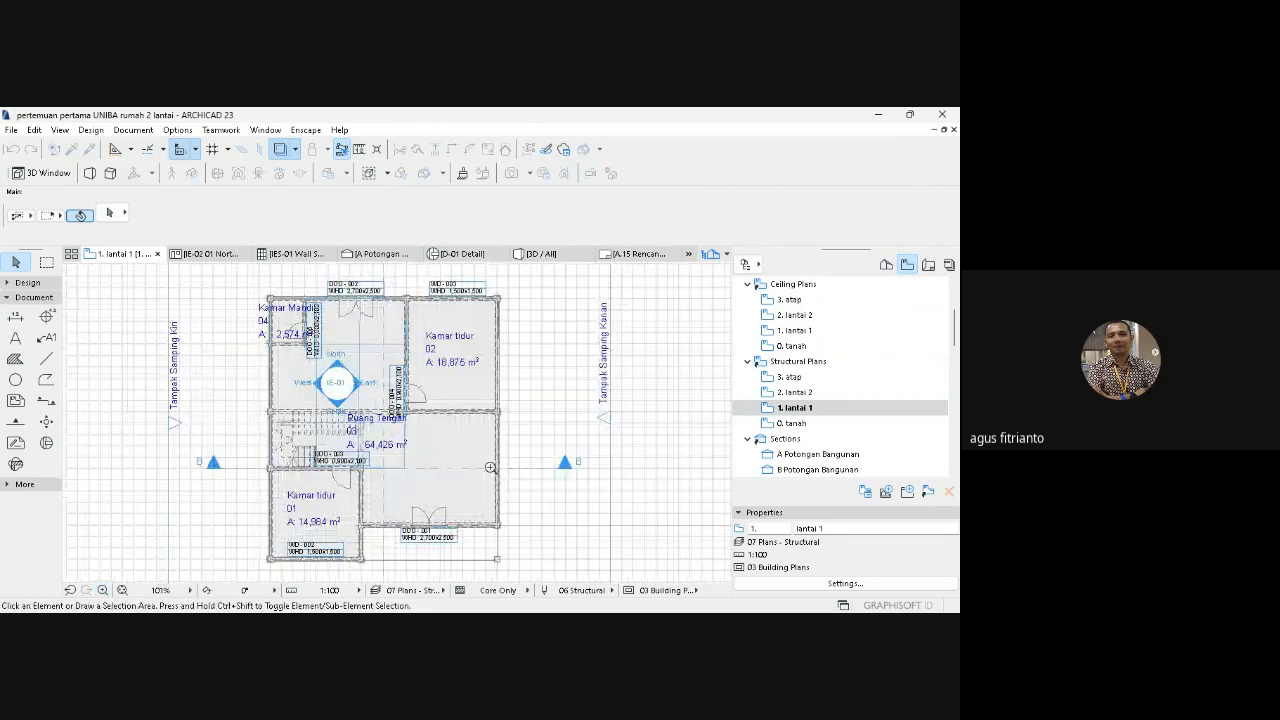
click(795, 393)
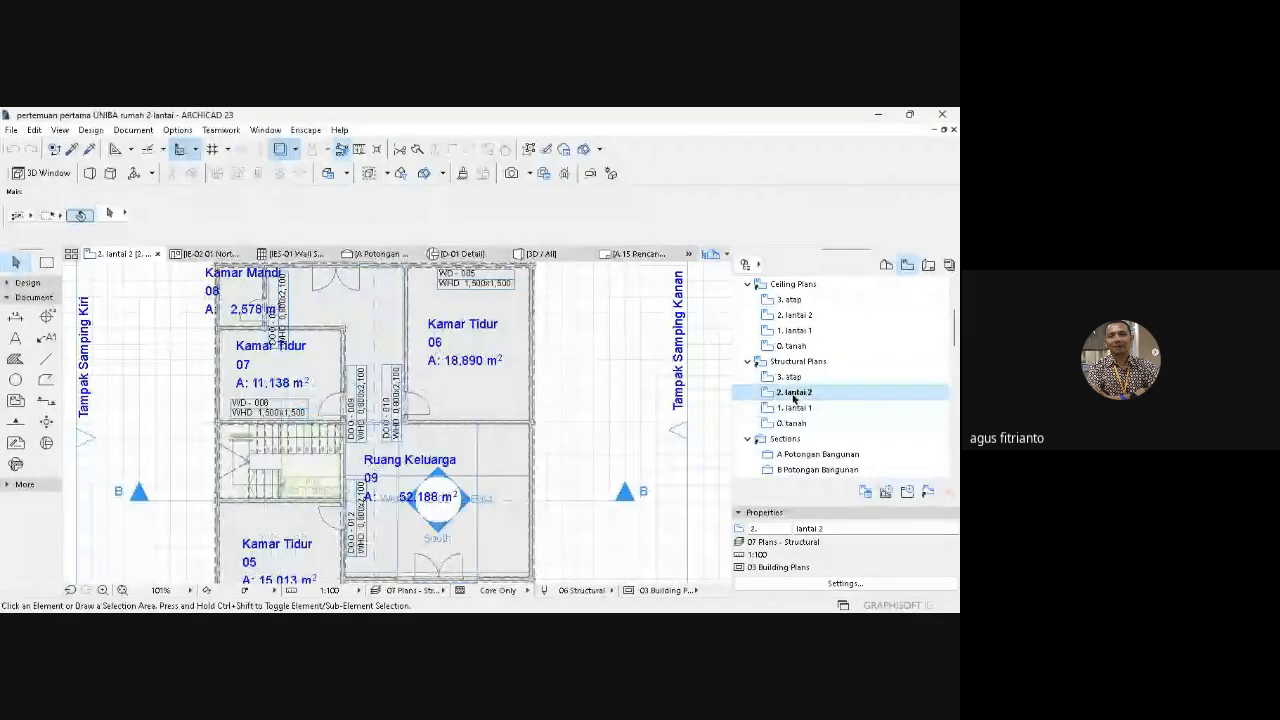
click(797, 378)
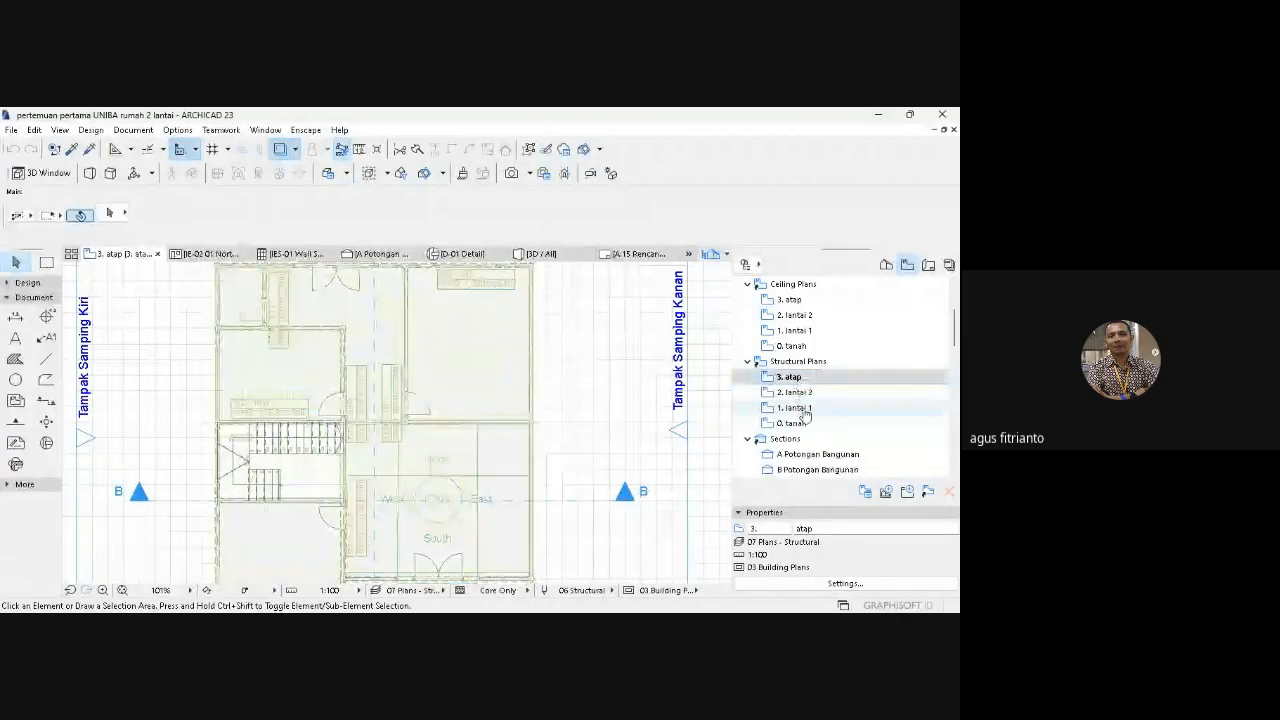
- Open the 0. tanah structural plan view and place it as a drawing on the A.15 Rencana Pondasi layout
click(804, 423)
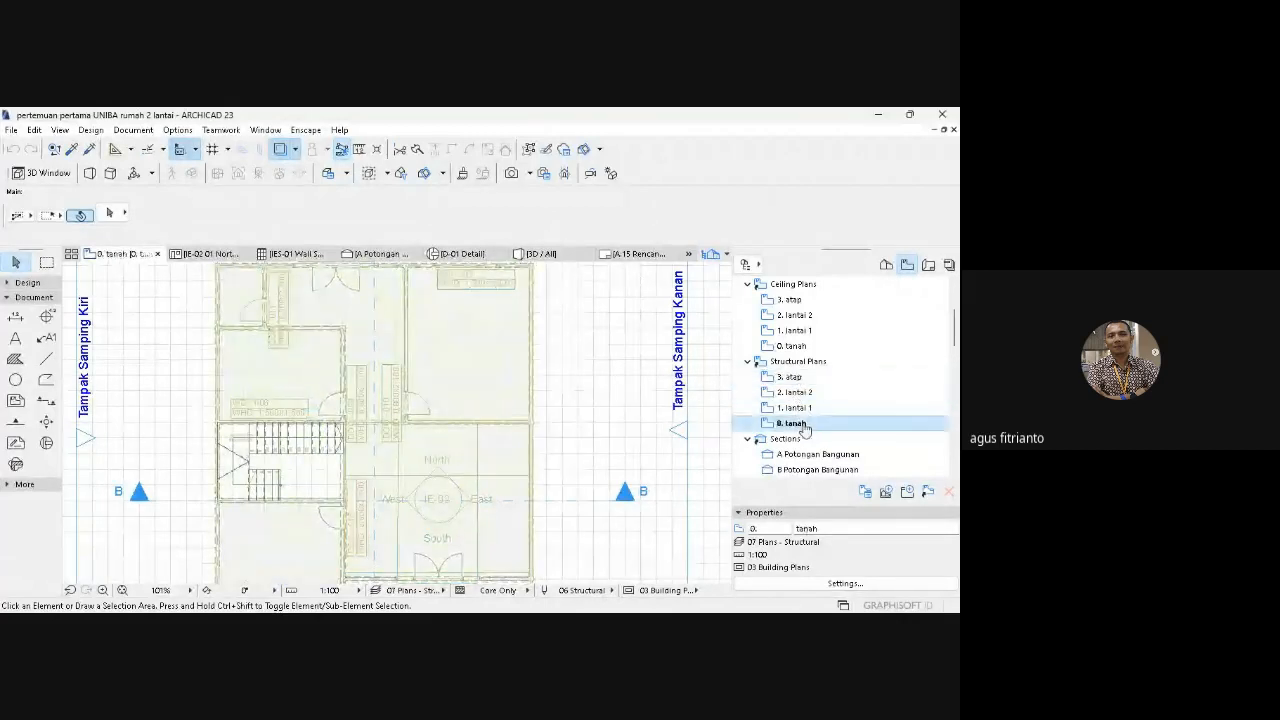
click(123, 591)
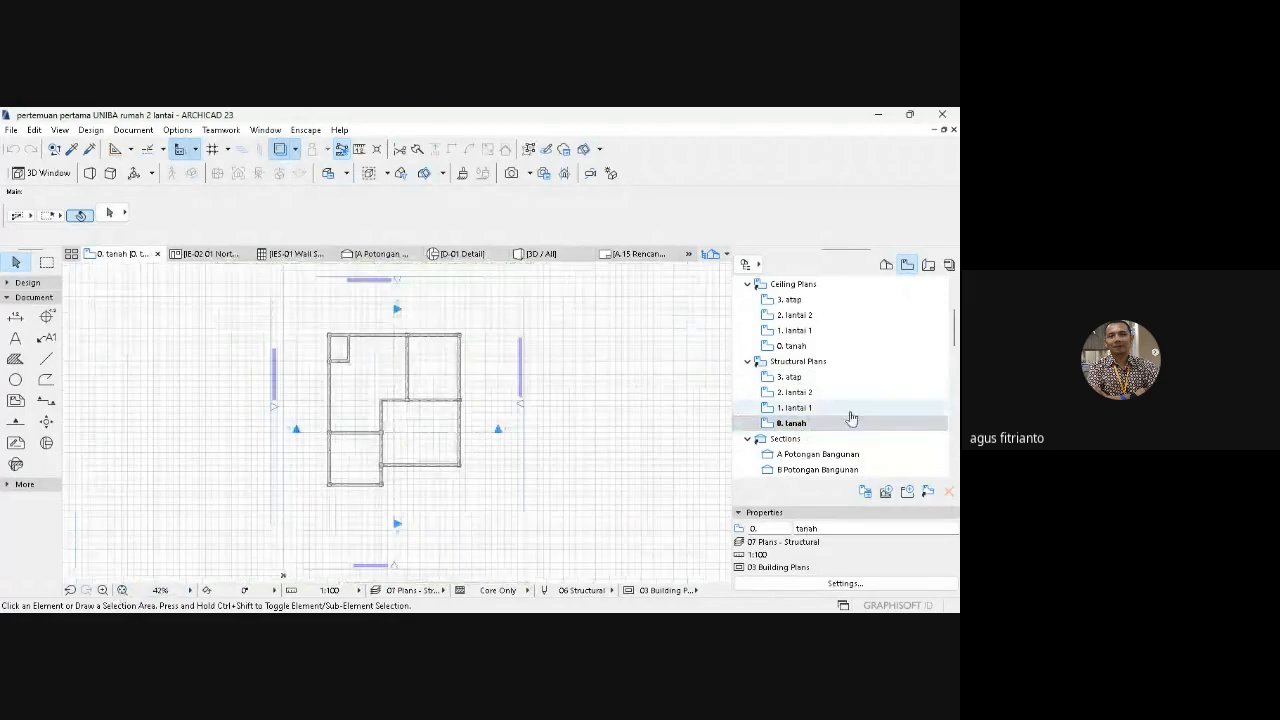
click(805, 425)
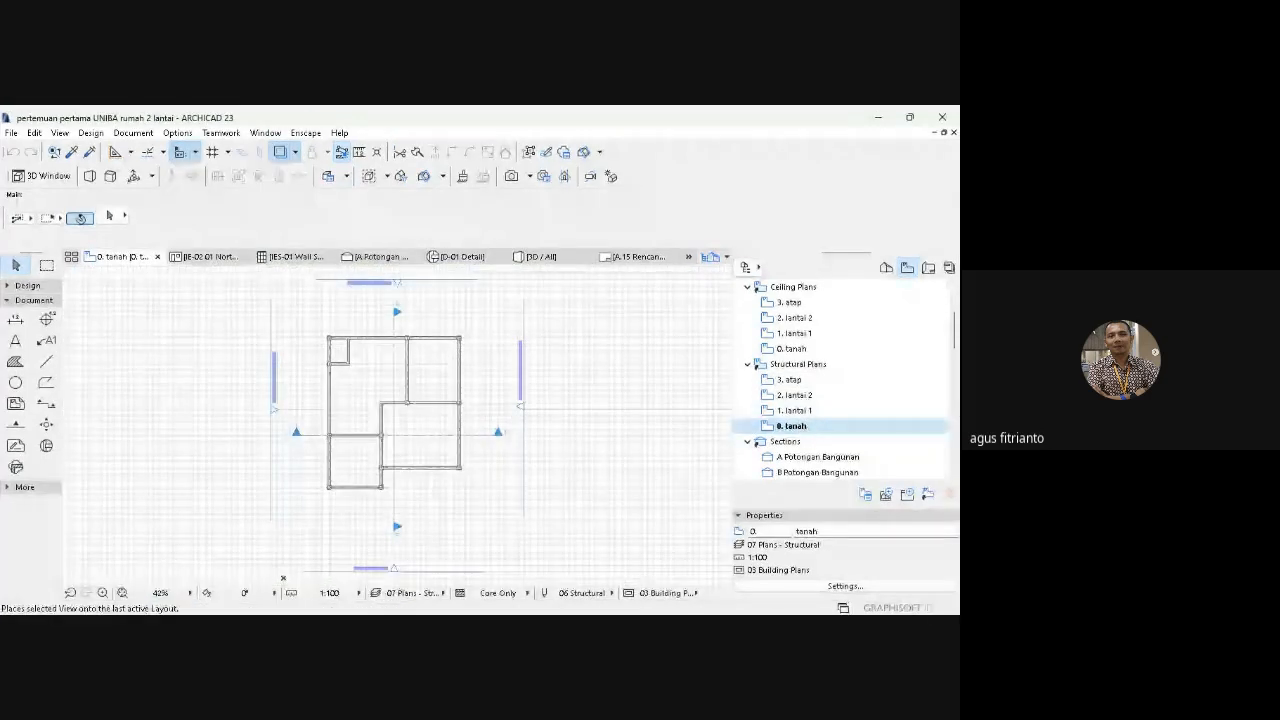
click(859, 321)
click(314, 400)
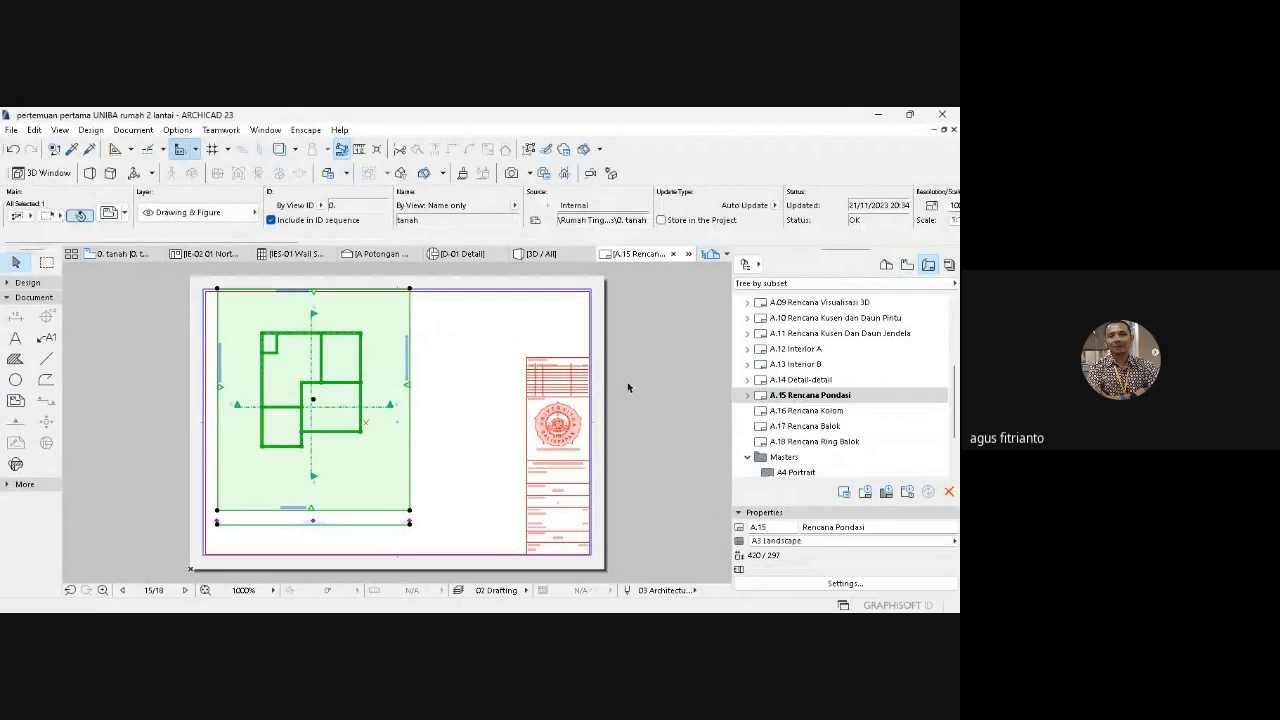
click(657, 357)
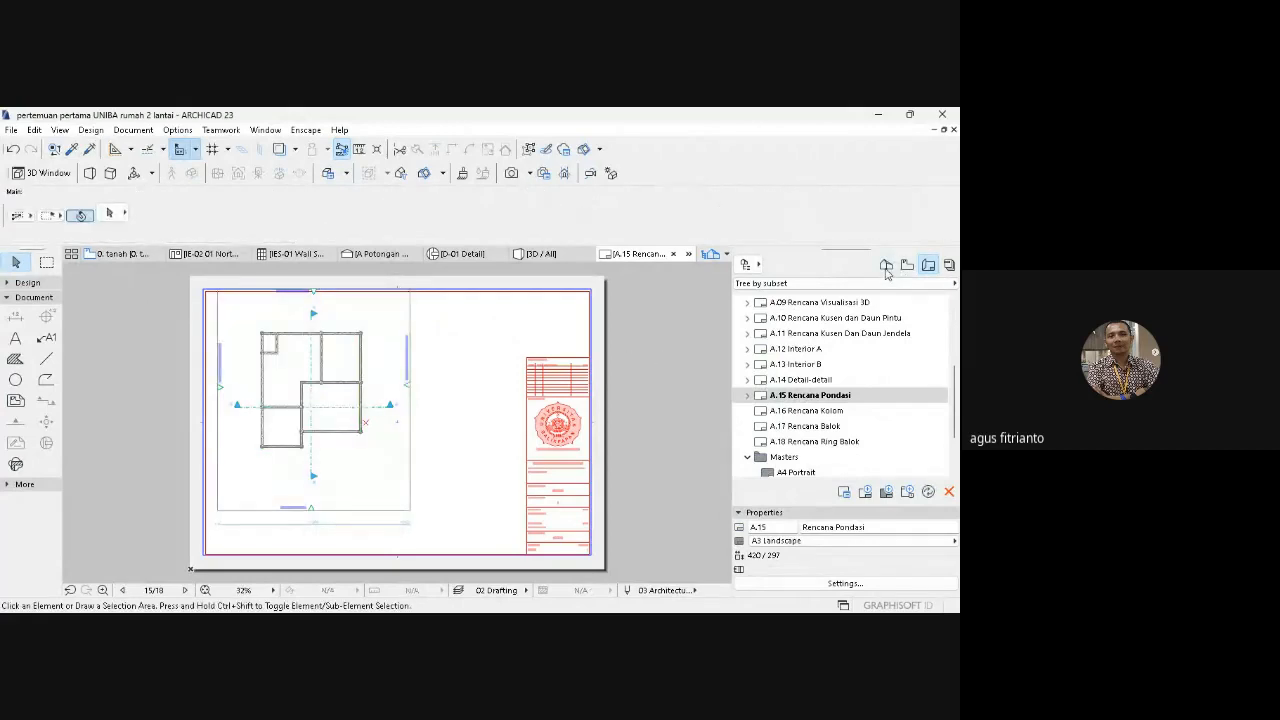
- Examine the saved floor plan views of 1. lantai 1, 2. lantai 2 and 3. atap
click(886, 266)
click(907, 265)
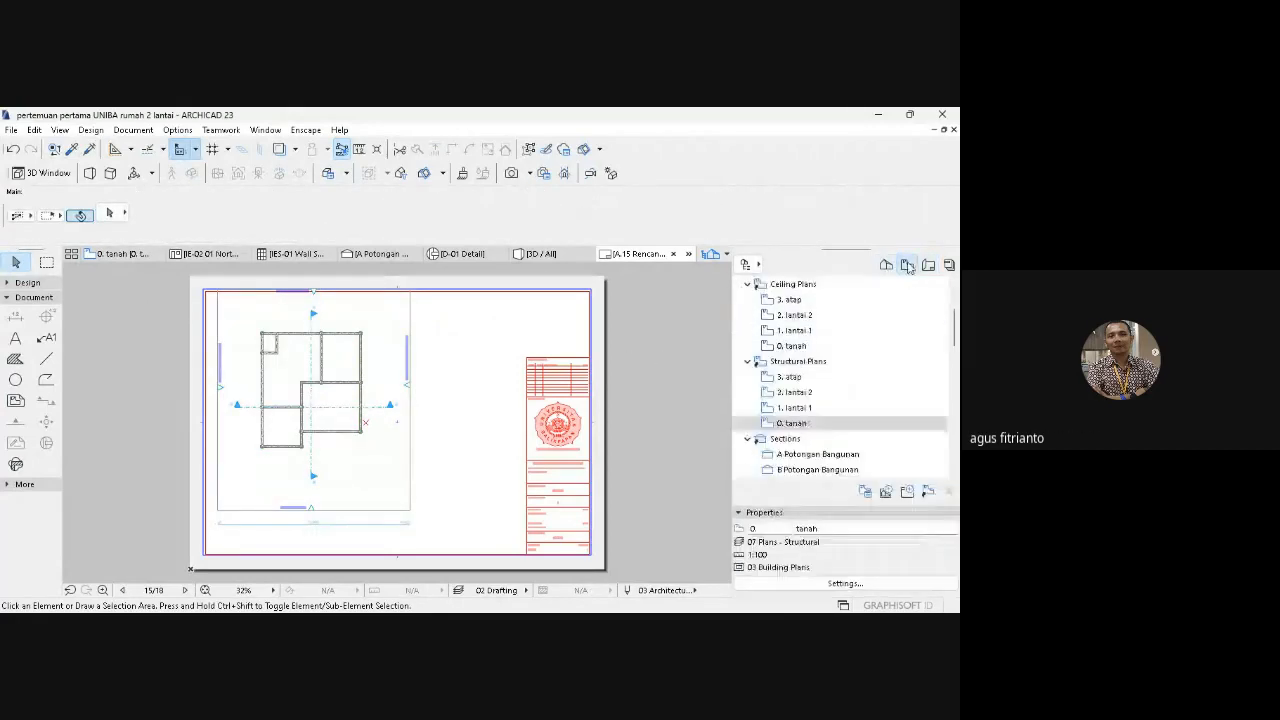
scroll(950, 308, up, 3)
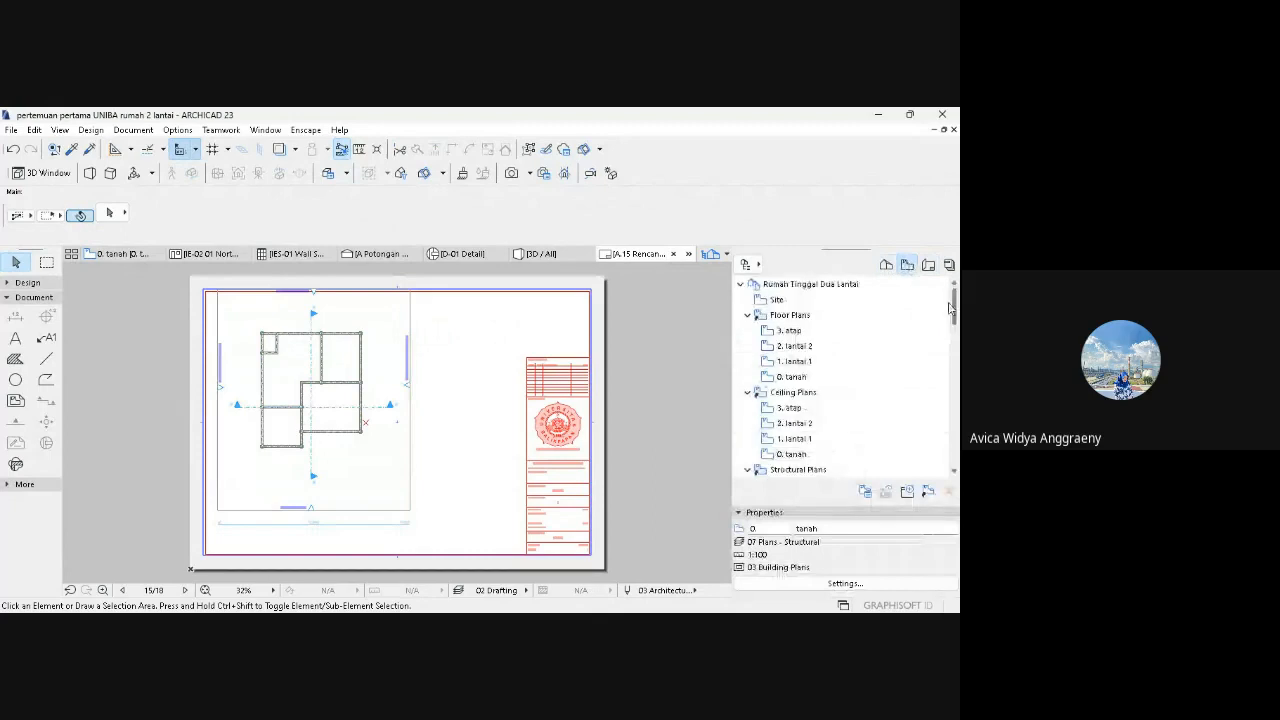
double_click(803, 365)
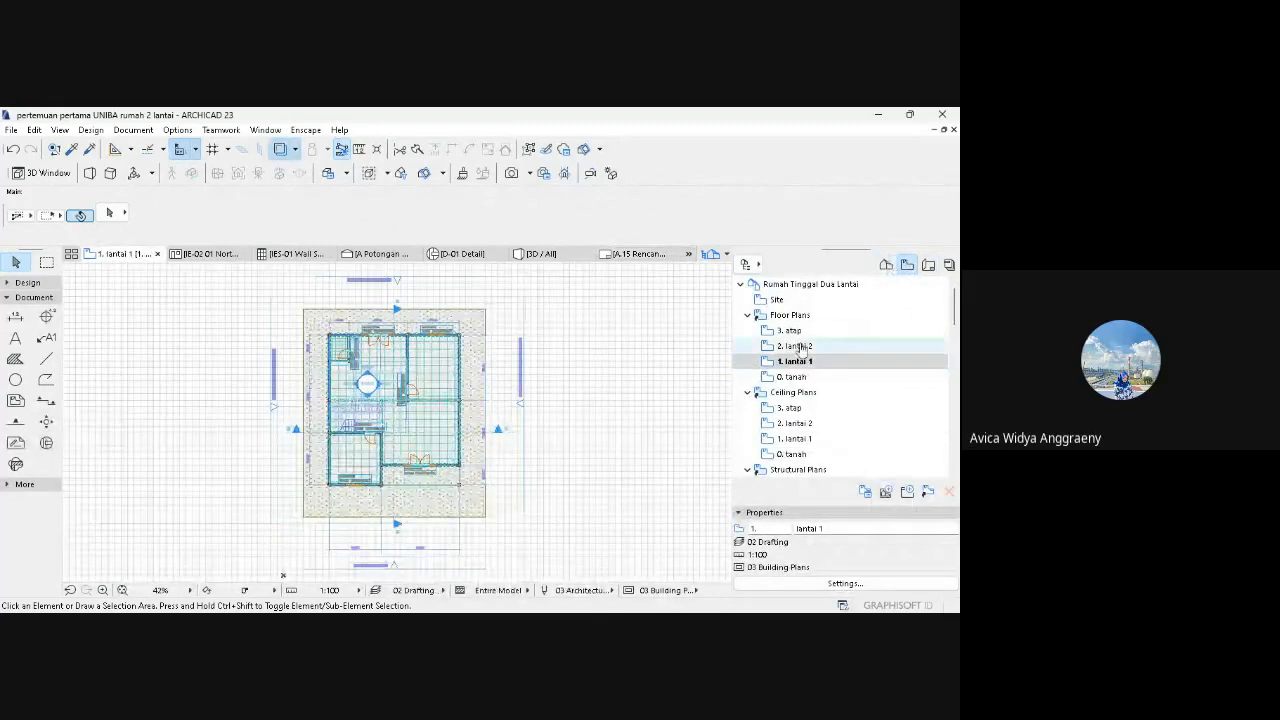
click(886, 265)
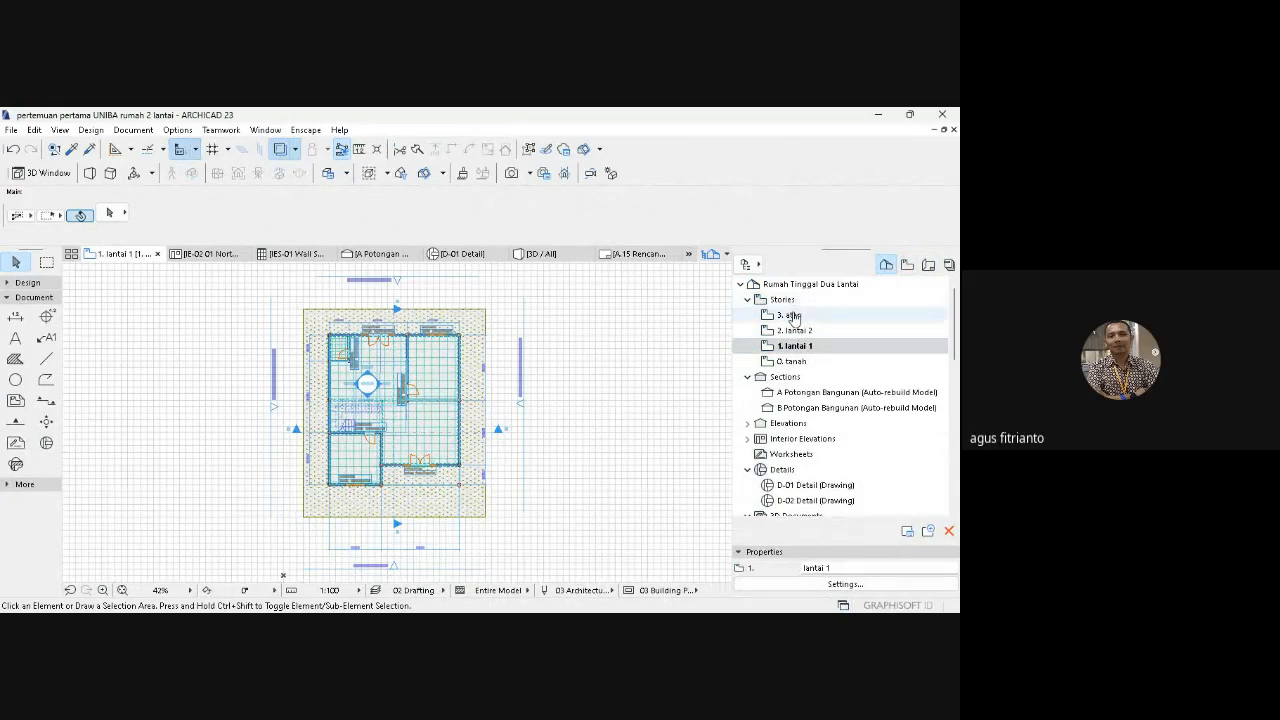
click(907, 266)
double_click(793, 345)
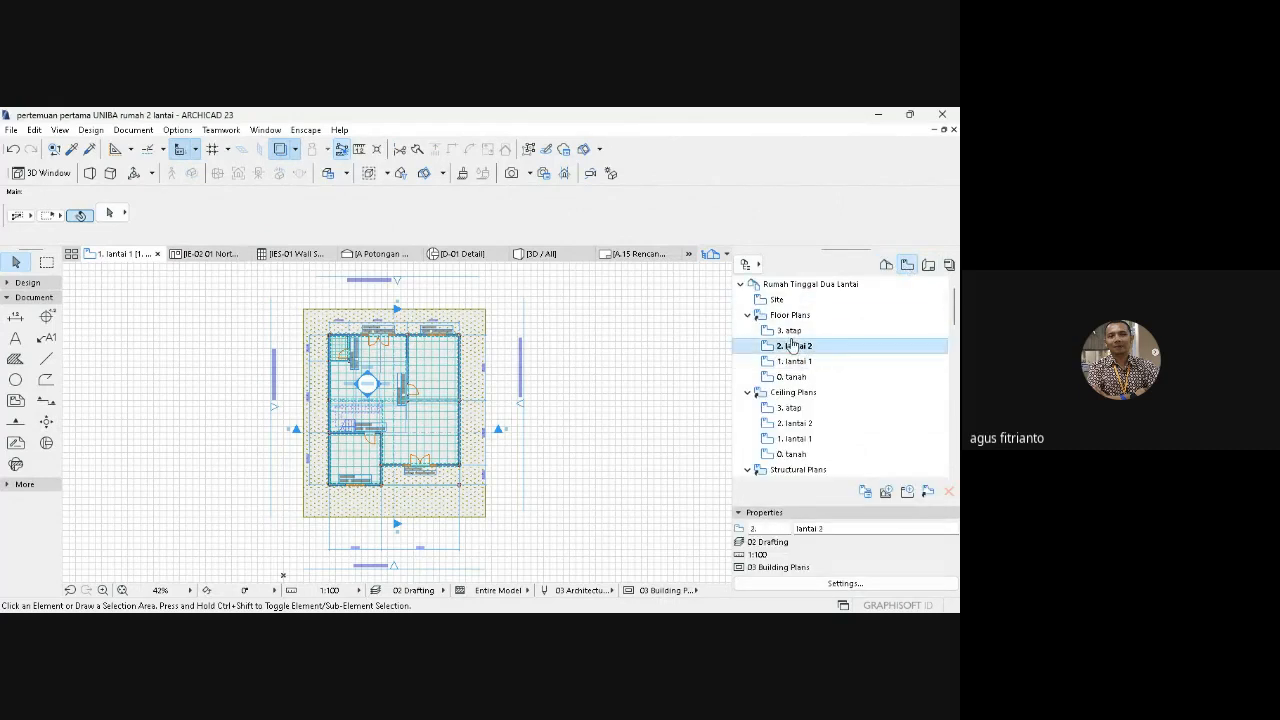
double_click(790, 332)
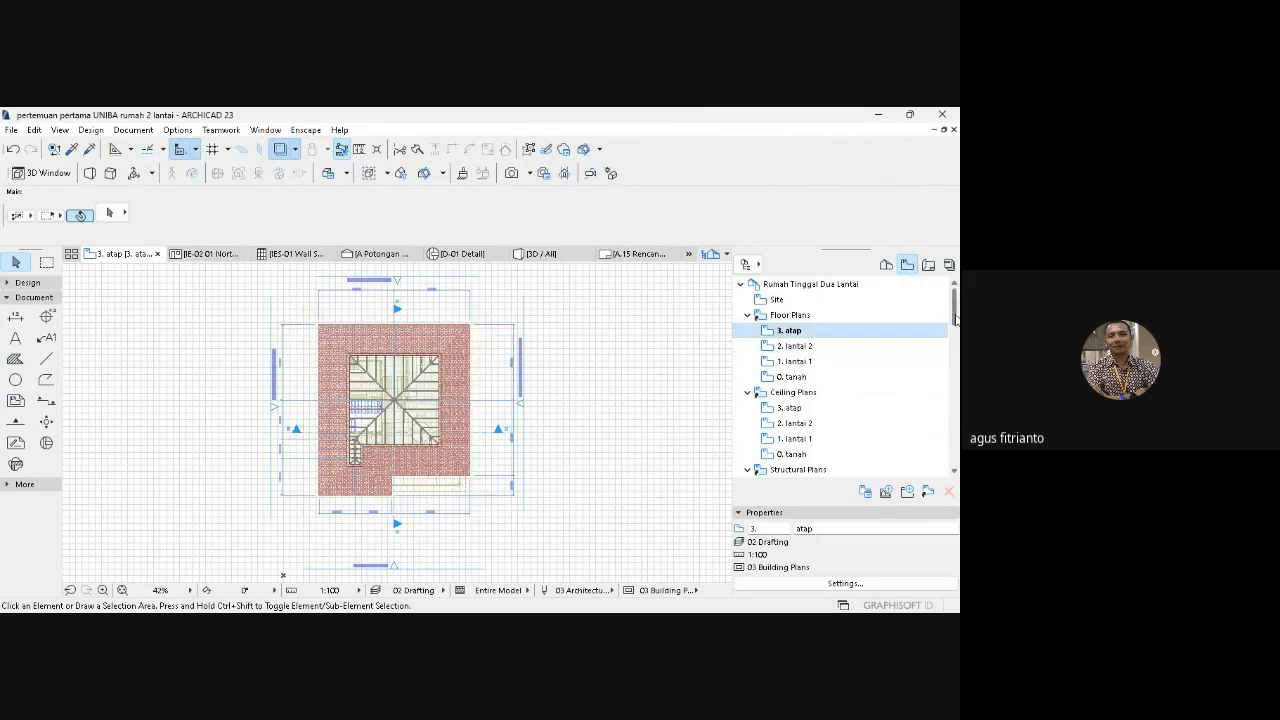
- Compare the structural plan view of 1. lantai 1 with the ceiling plan view of the same storey
scroll(912, 297, down, 3)
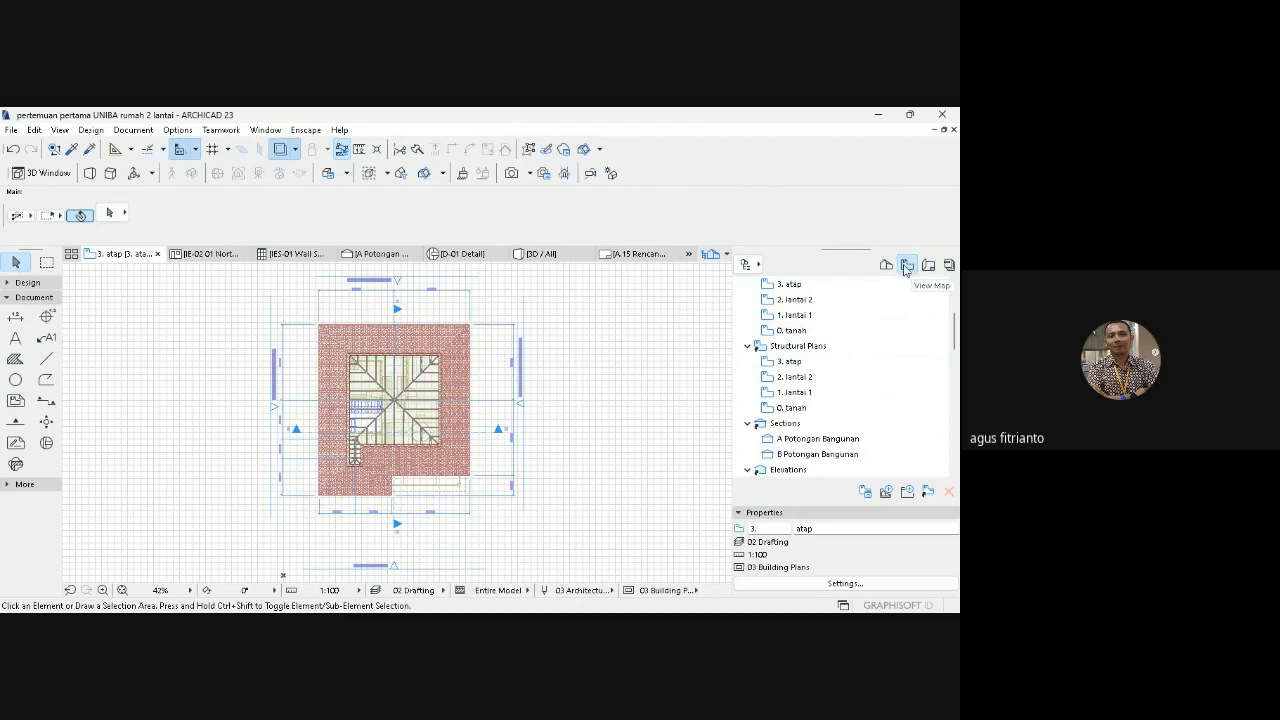
scroll(955, 325, up, 1)
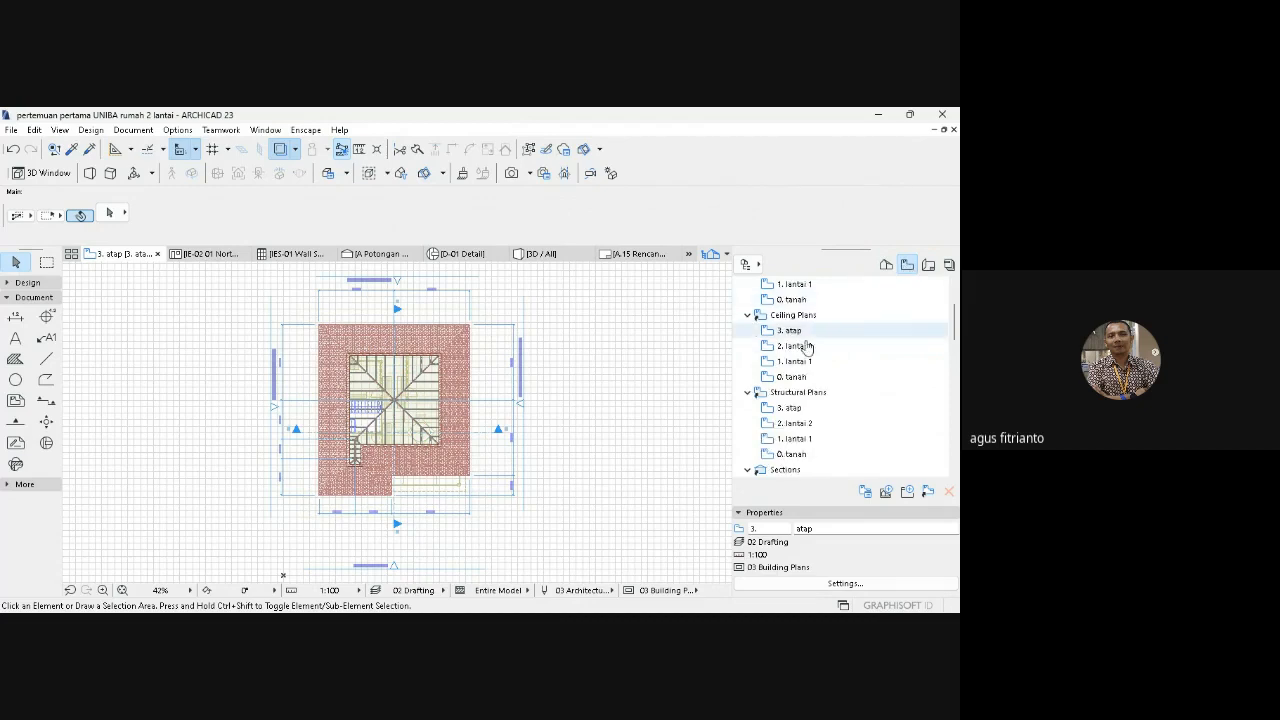
double_click(800, 443)
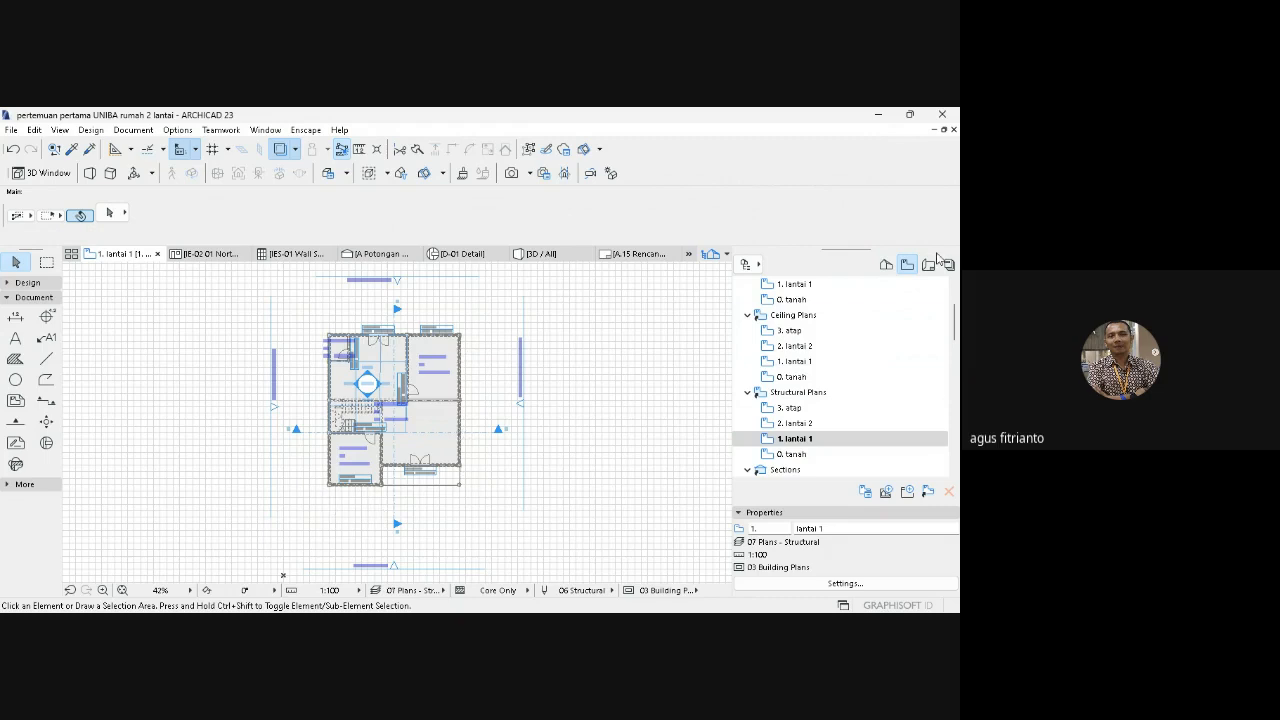
click(792, 363)
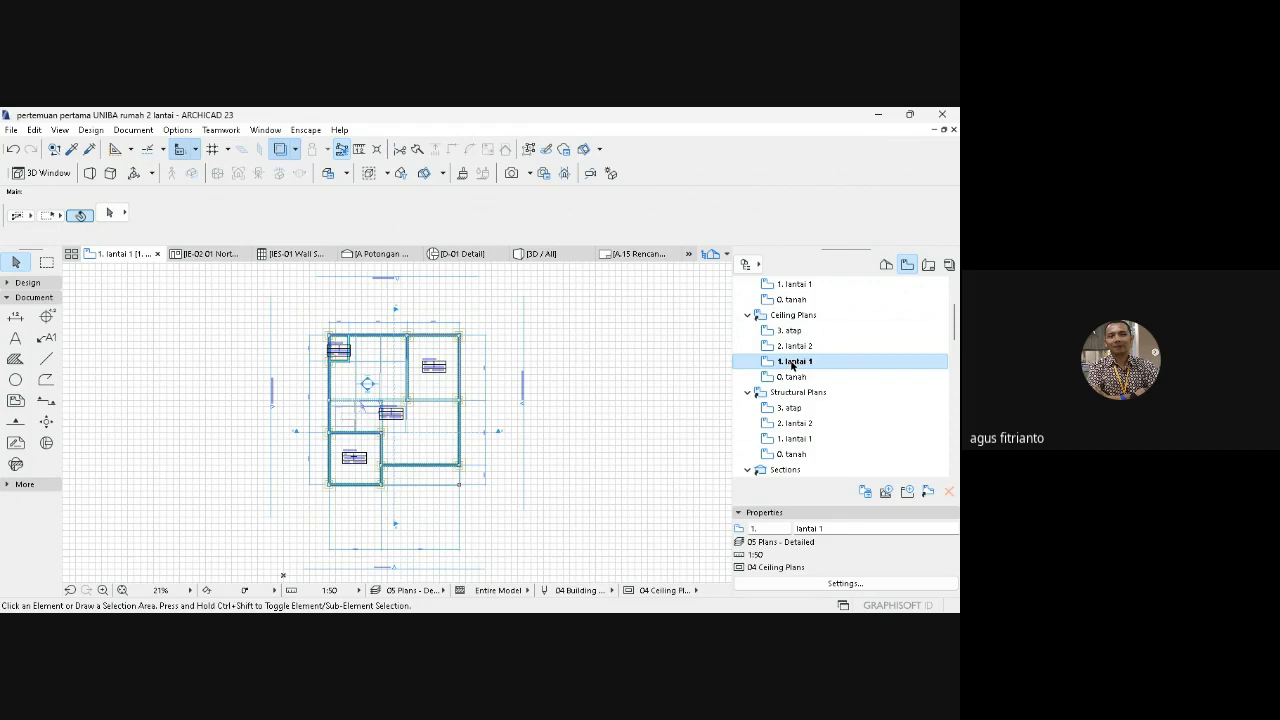
click(797, 347)
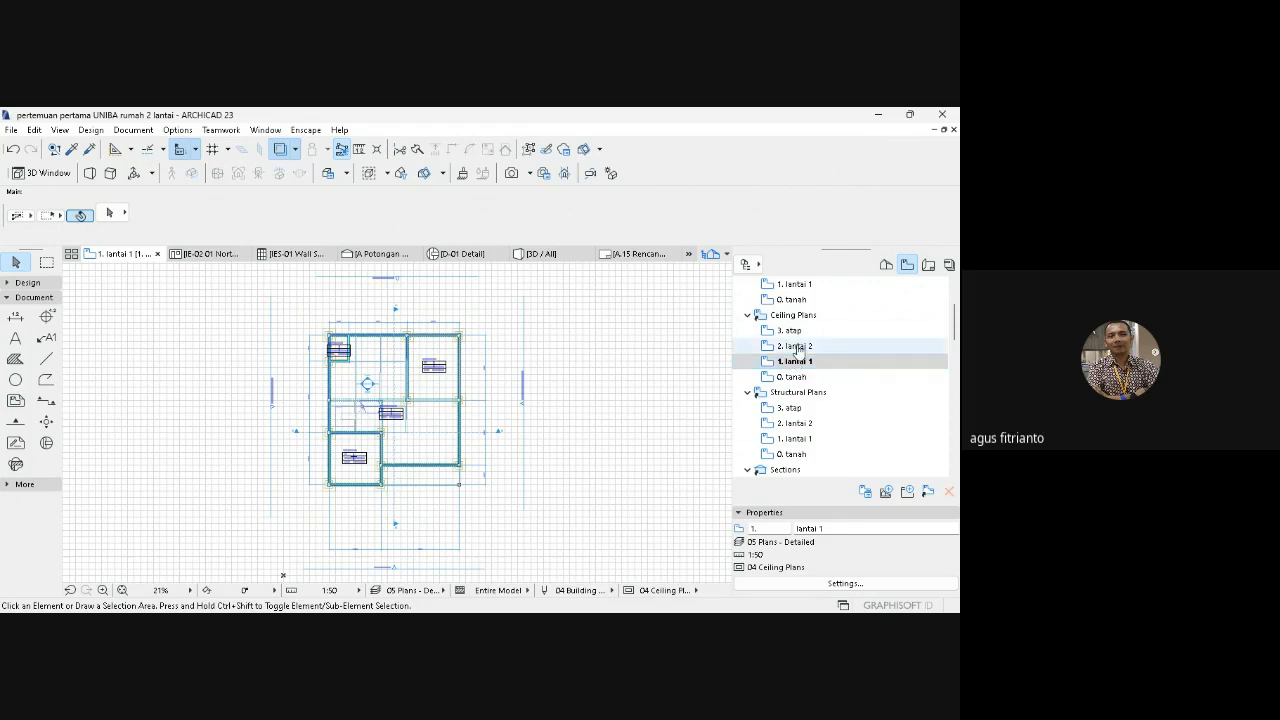
- Check the floor plan views of 1. lantai 1 and 2. lantai 2, and open the 0. tanah foundation plan
click(806, 288)
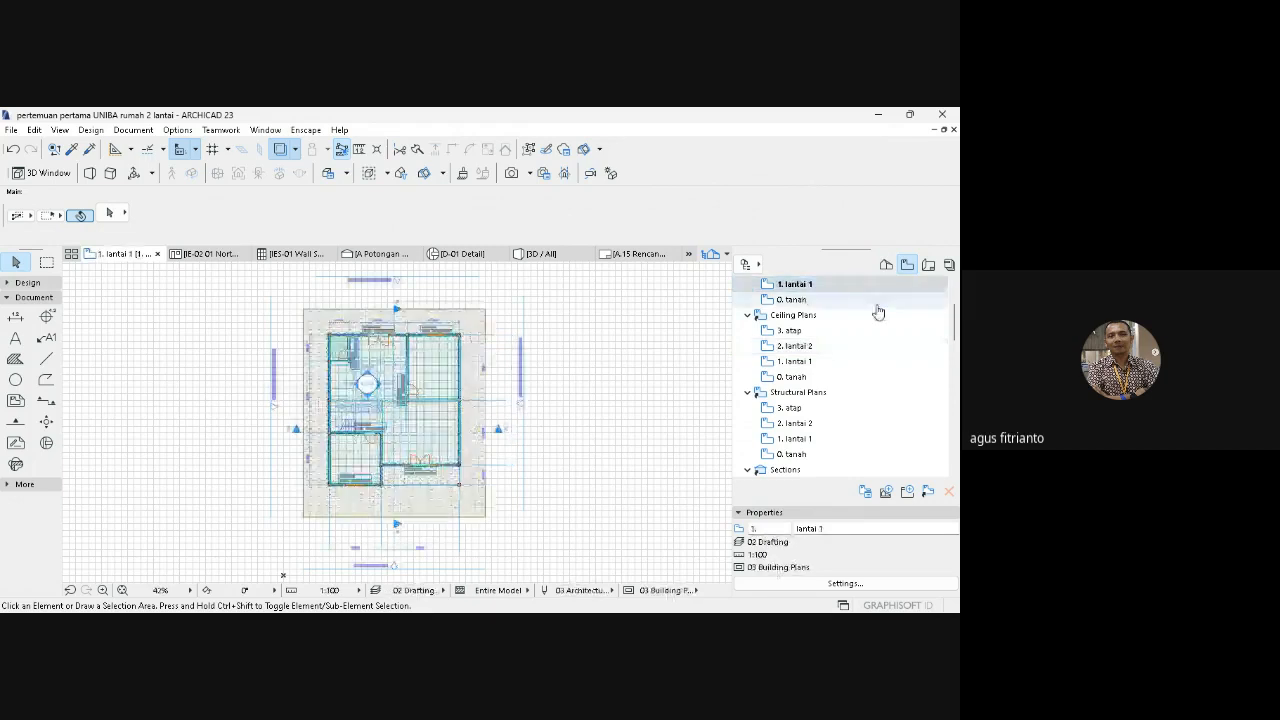
scroll(855, 310, up, 2)
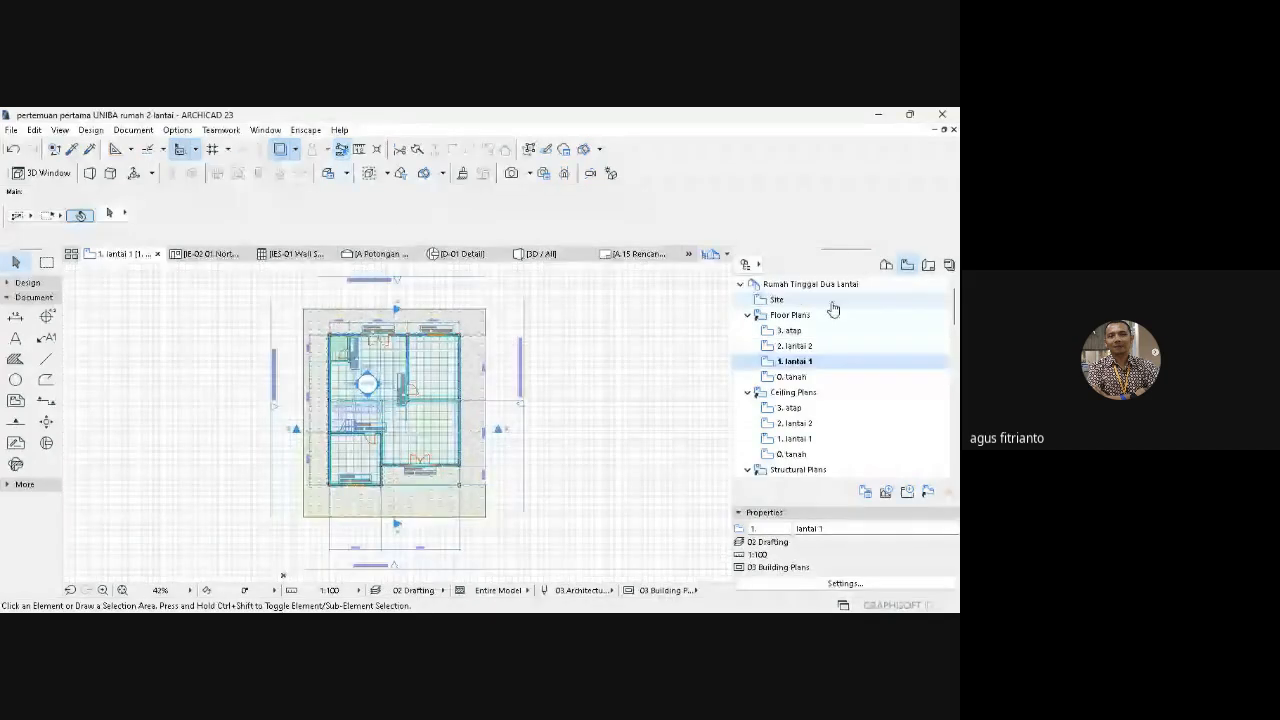
click(795, 347)
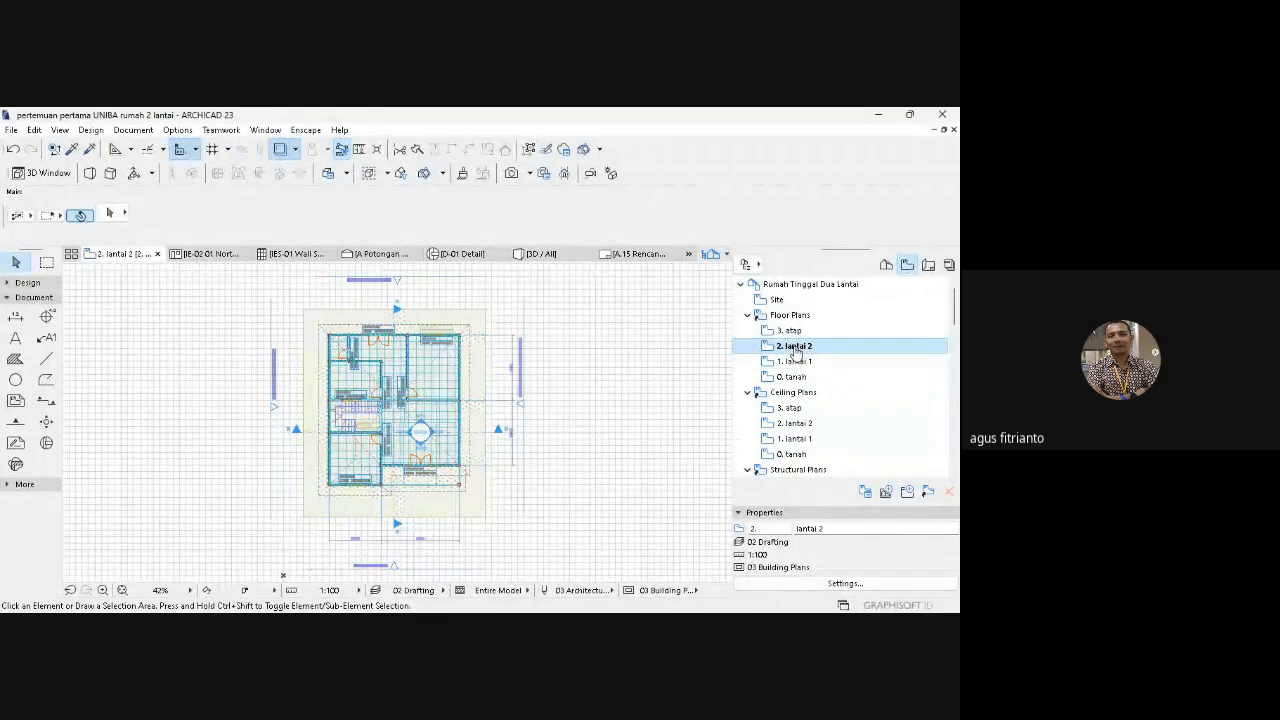
click(794, 377)
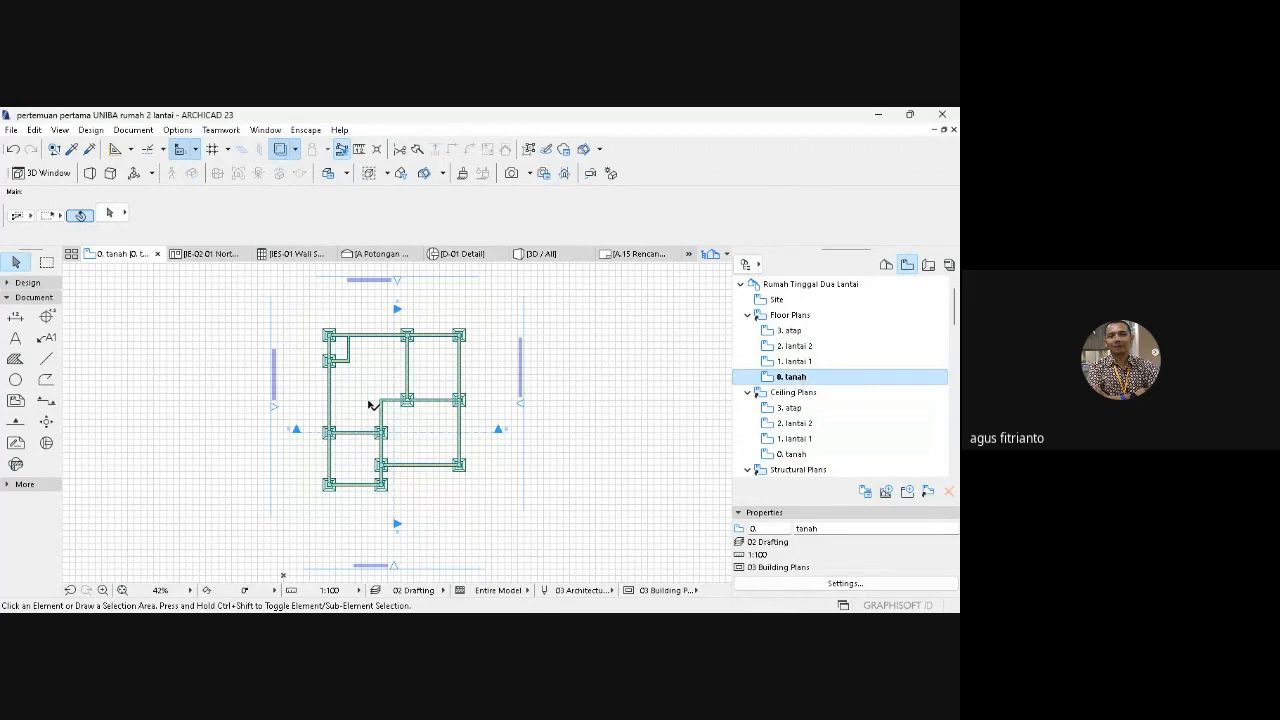
- Open the A.15 Rencana Pondasi layout and delete the structural plan drawing placed on it
click(928, 265)
double_click(842, 399)
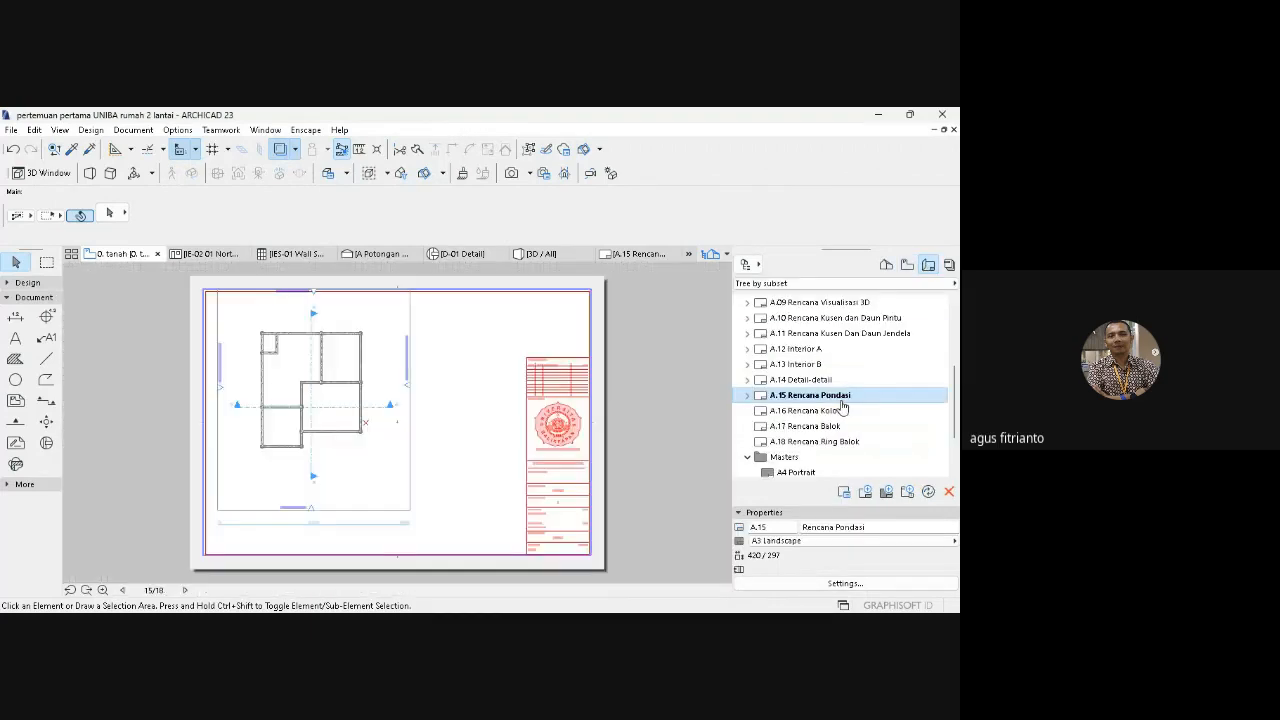
click(383, 333)
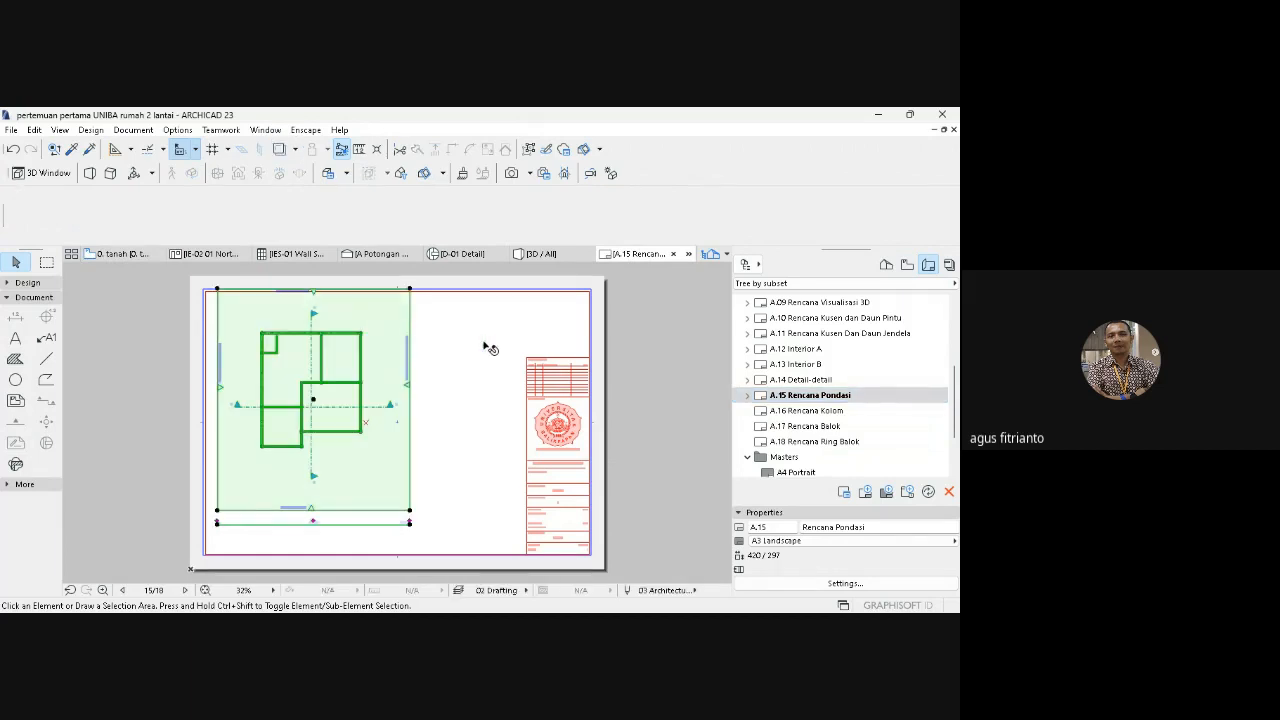
key(Delete)
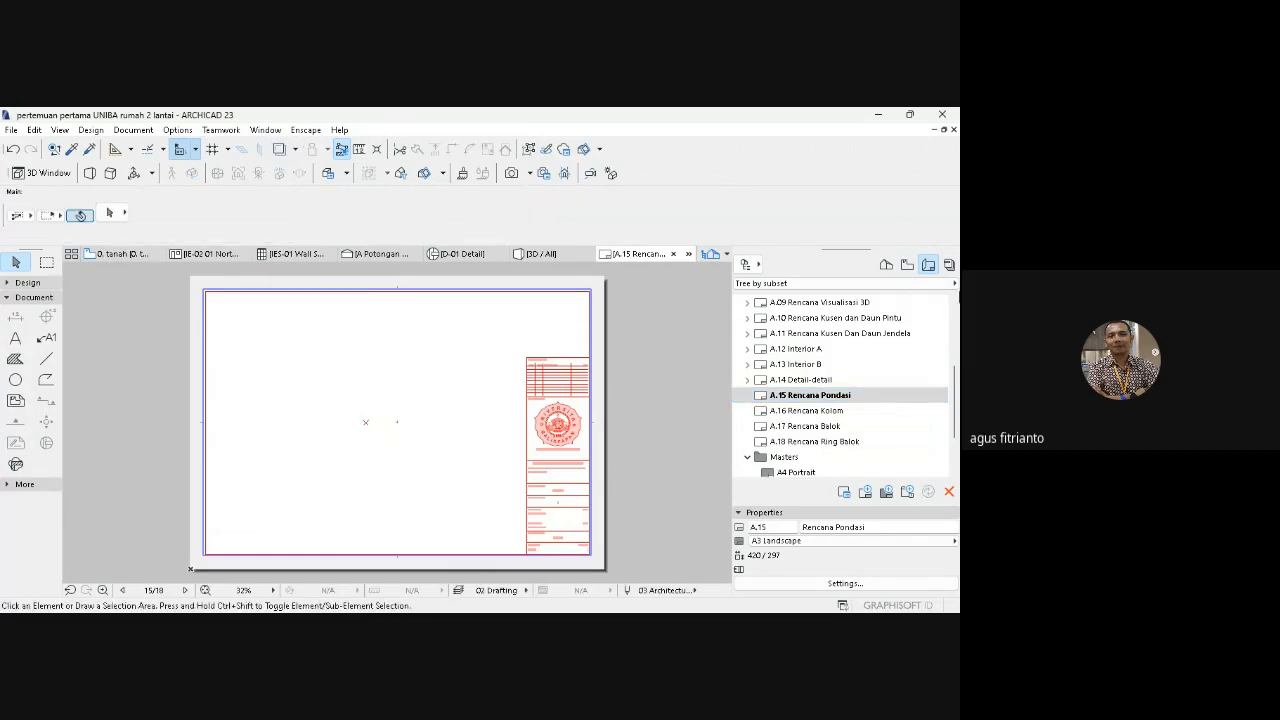
- Place the 0. tanah storey plan as a drawing on the A.15 Rencana Pondasi layout
click(886, 265)
click(805, 362)
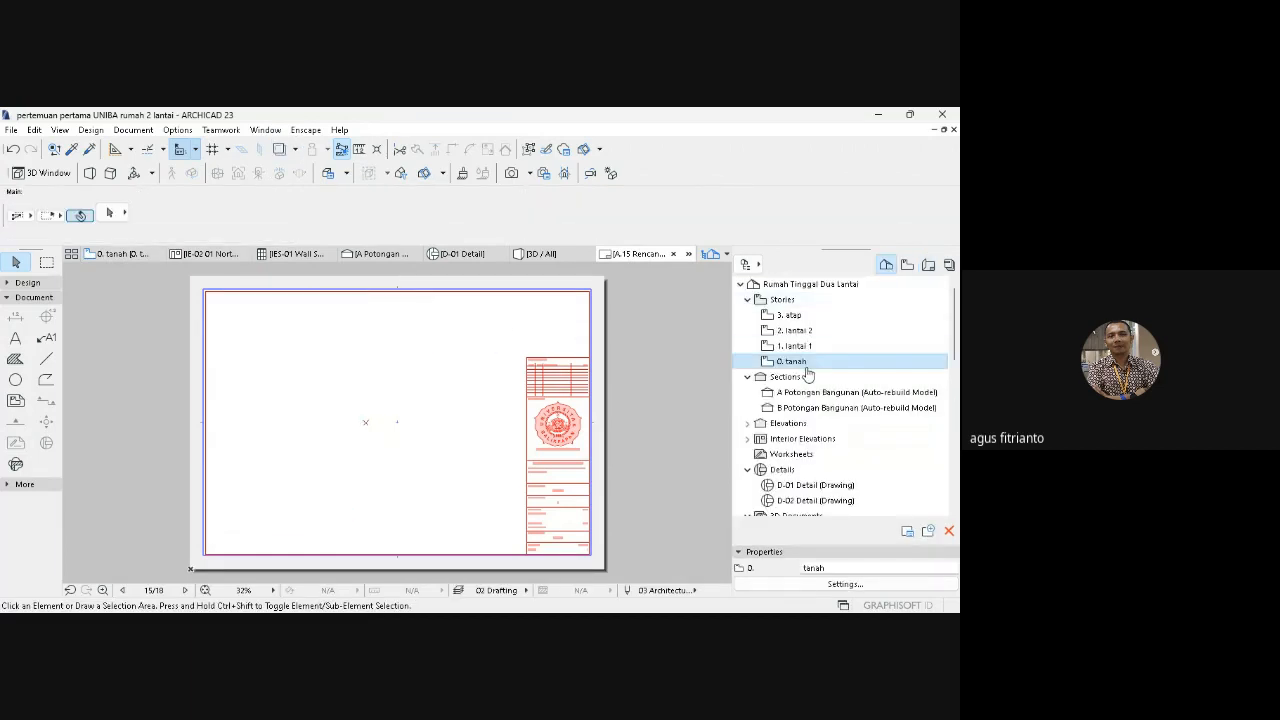
double_click(792, 361)
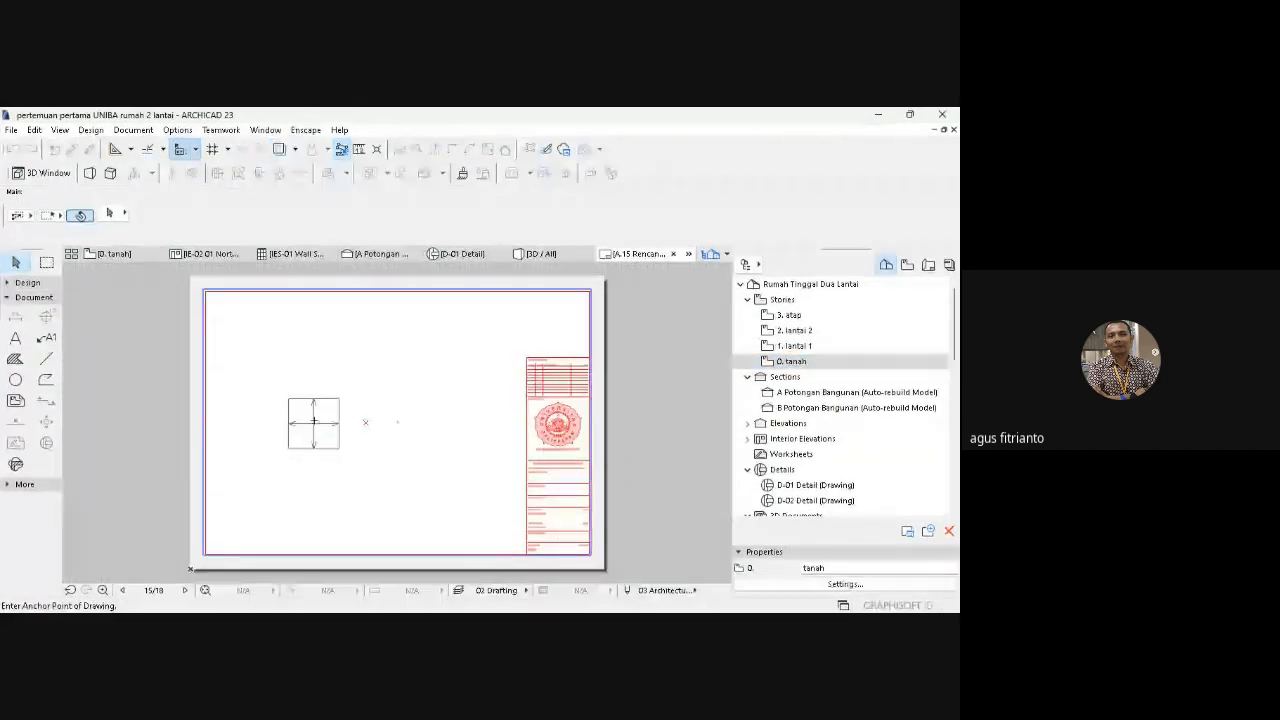
click(318, 408)
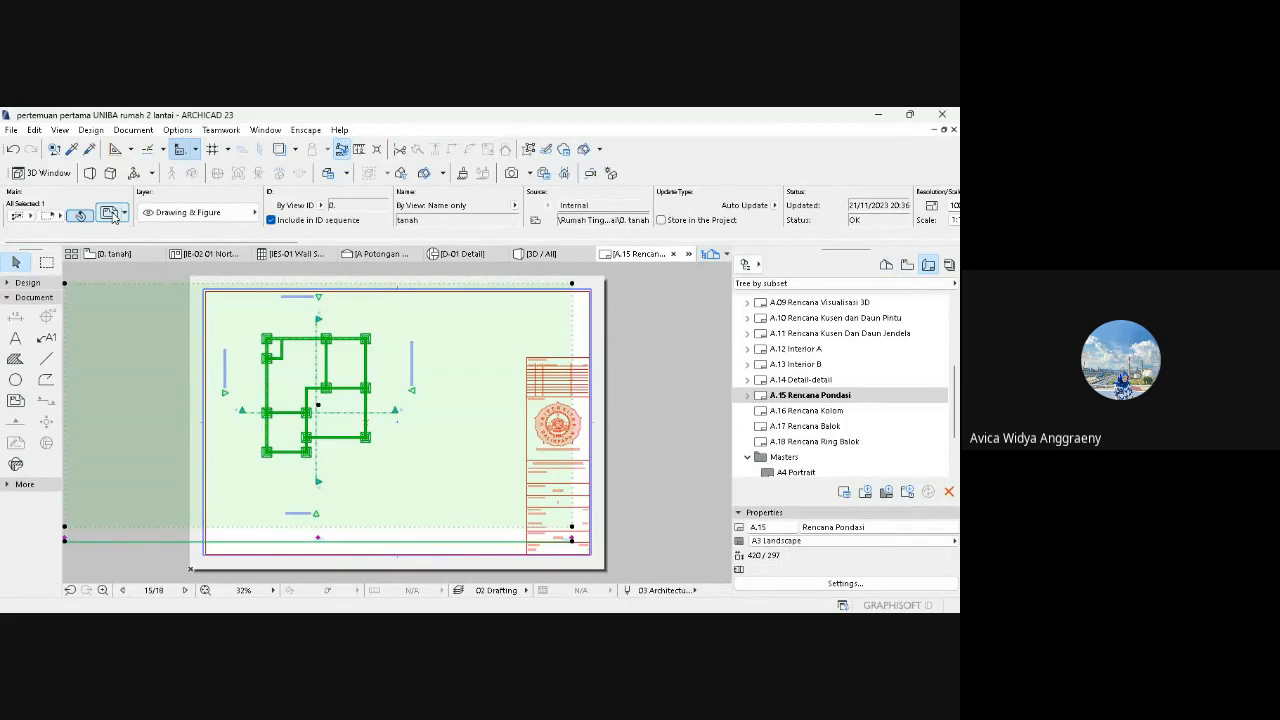
- Tighten the placed drawing's frame around the foundation plan, keeping the Built-in Drawing Title, and shift the drawing slightly down the sheet
click(112, 213)
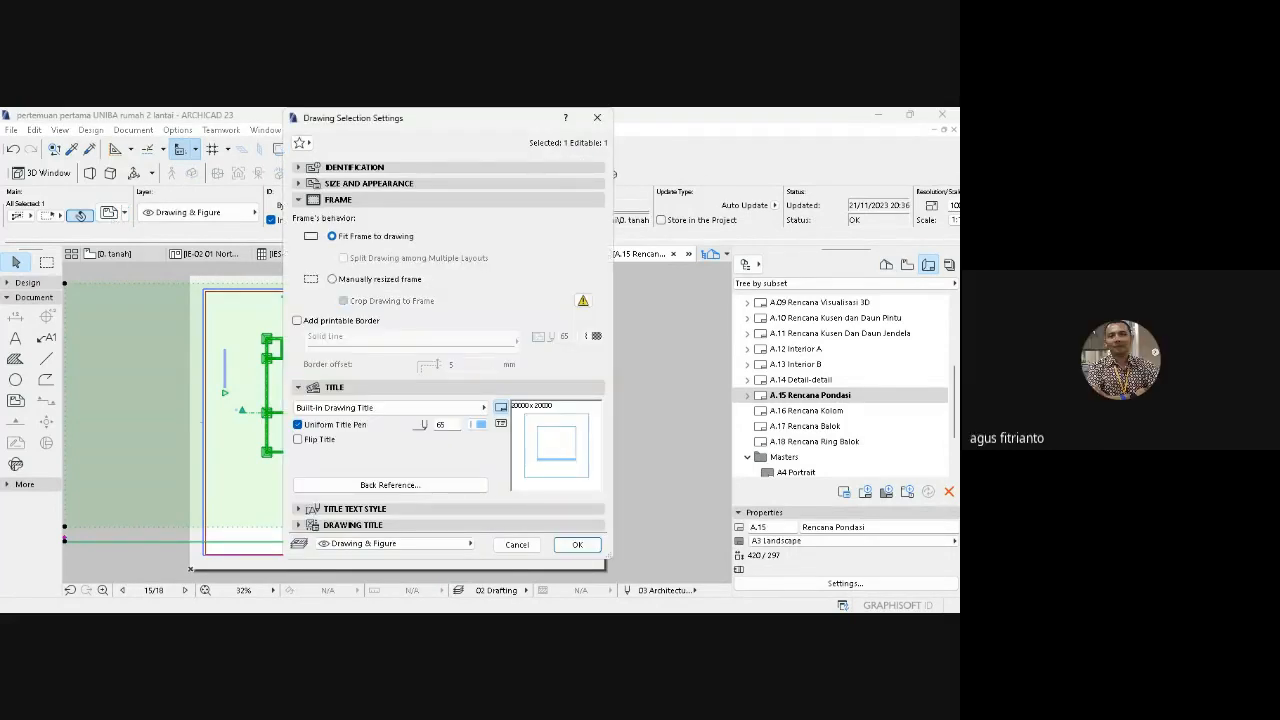
click(390, 407)
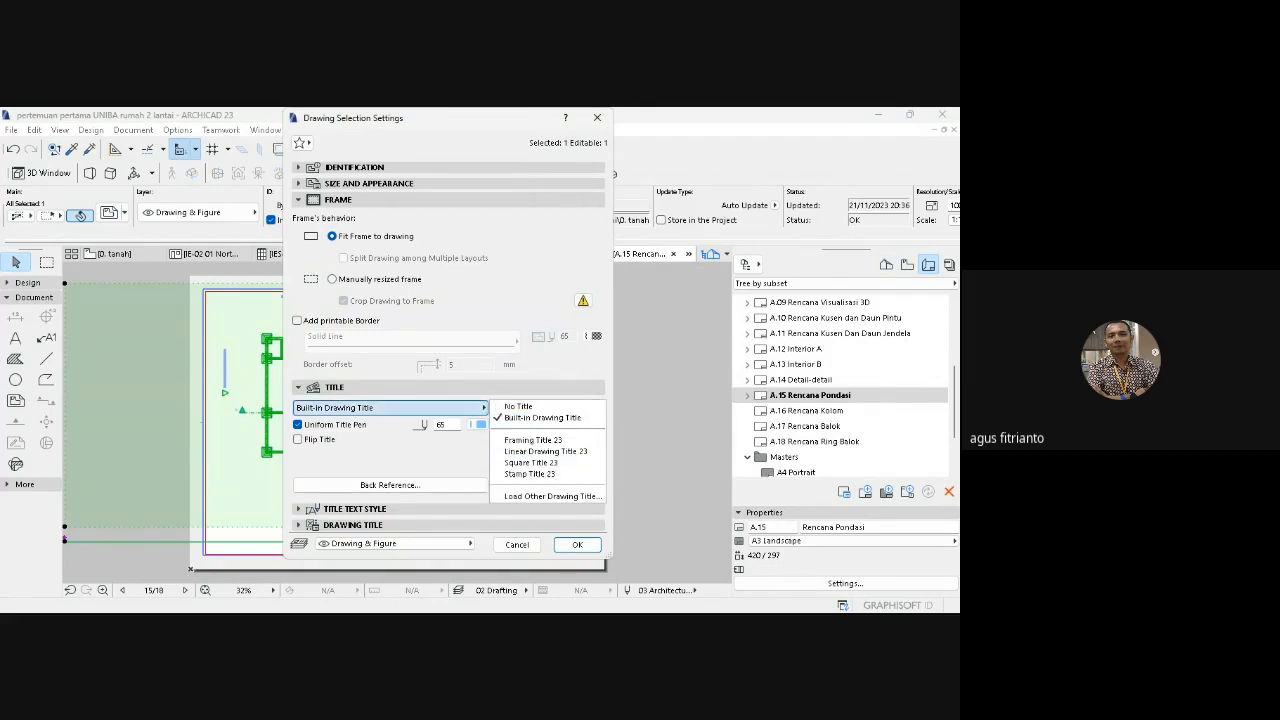
click(577, 545)
click(577, 545)
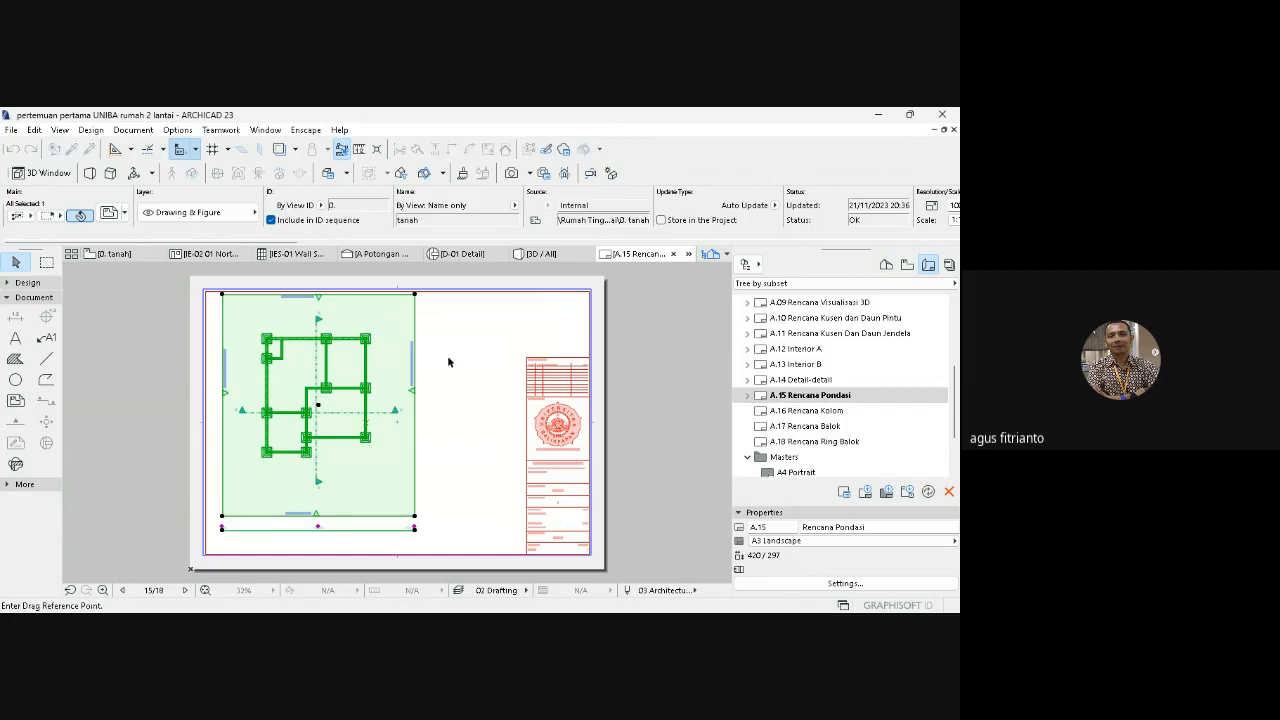
- Open the 0. tanah storey plan and inspect the individual footings along its upper and right-hand edges
click(886, 265)
click(795, 362)
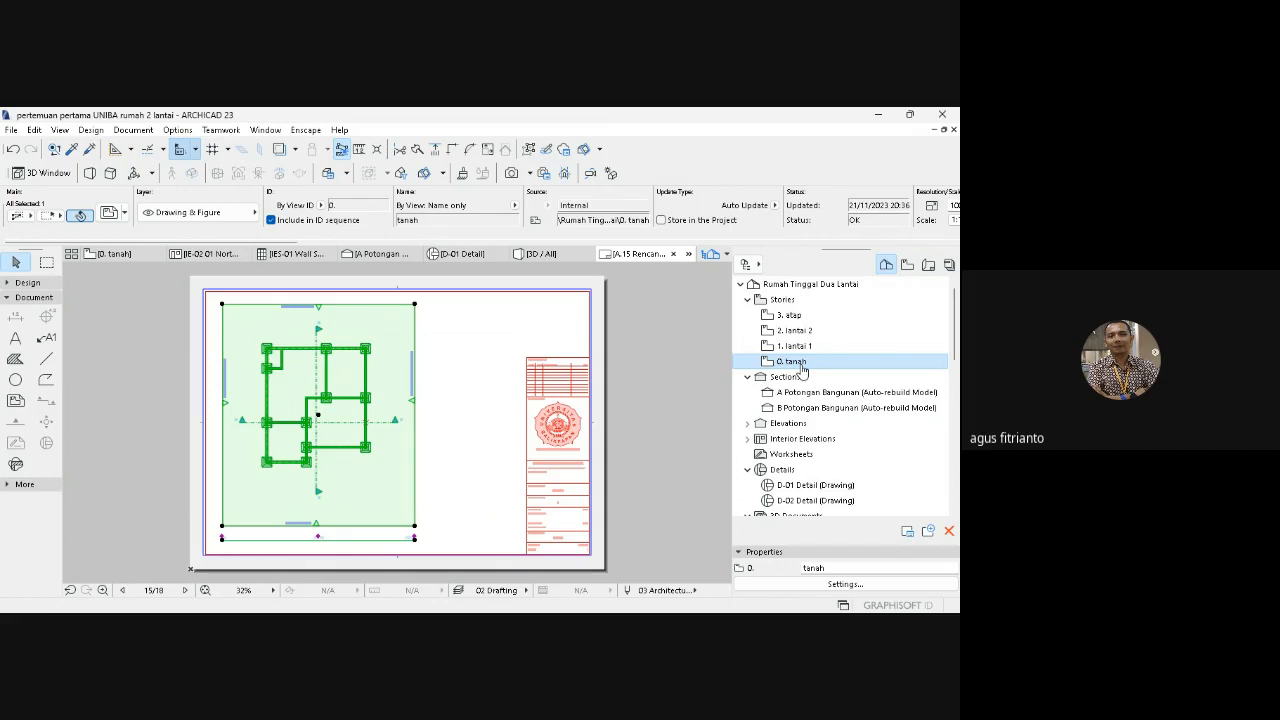
double_click(795, 362)
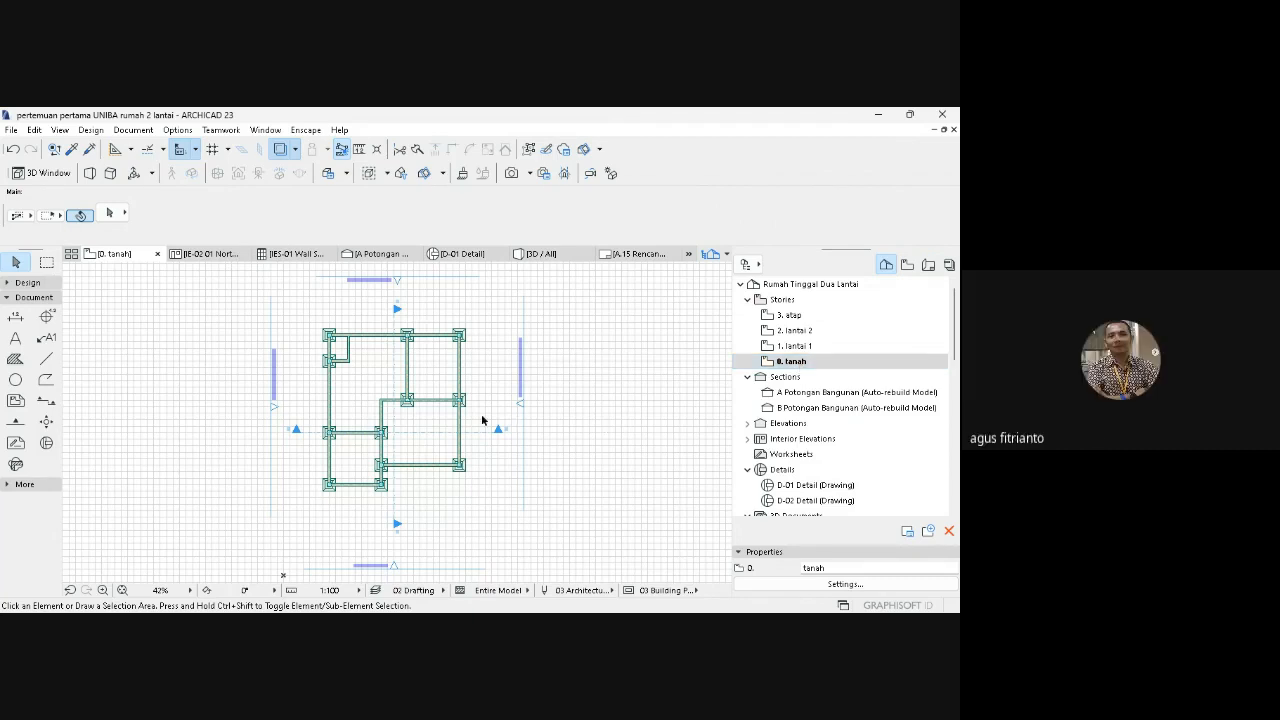
click(458, 400)
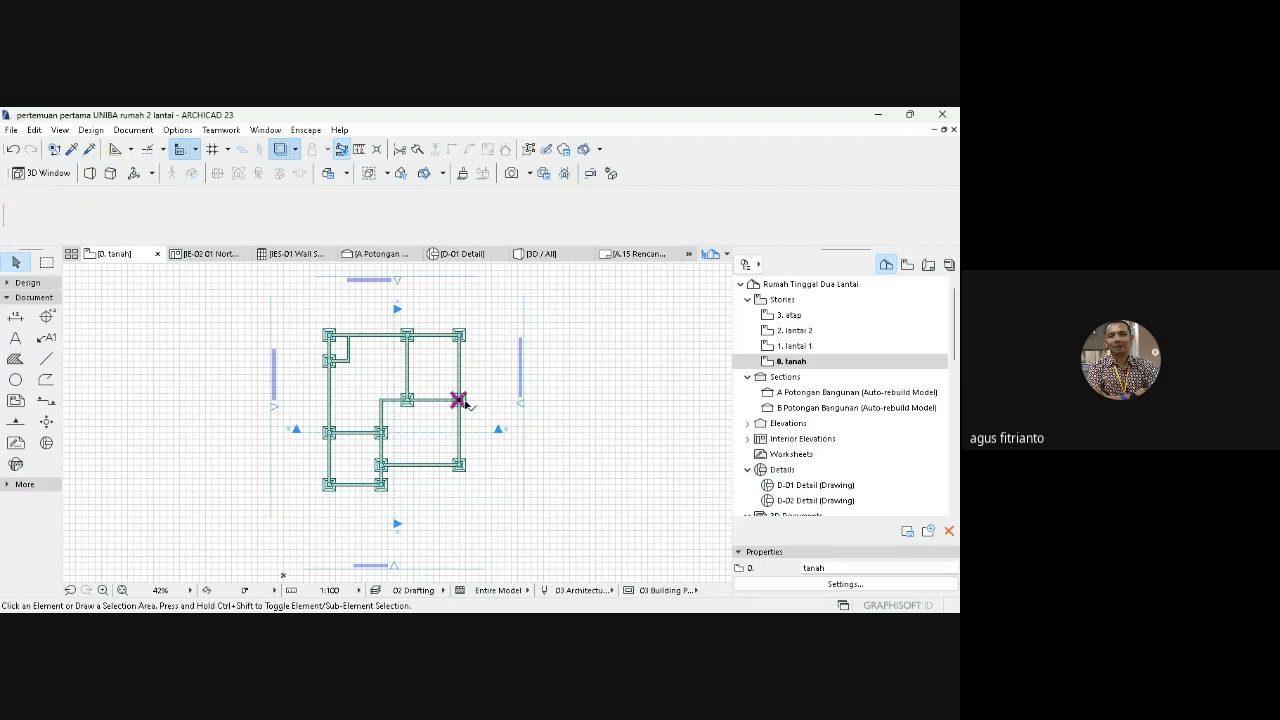
click(466, 339)
click(407, 336)
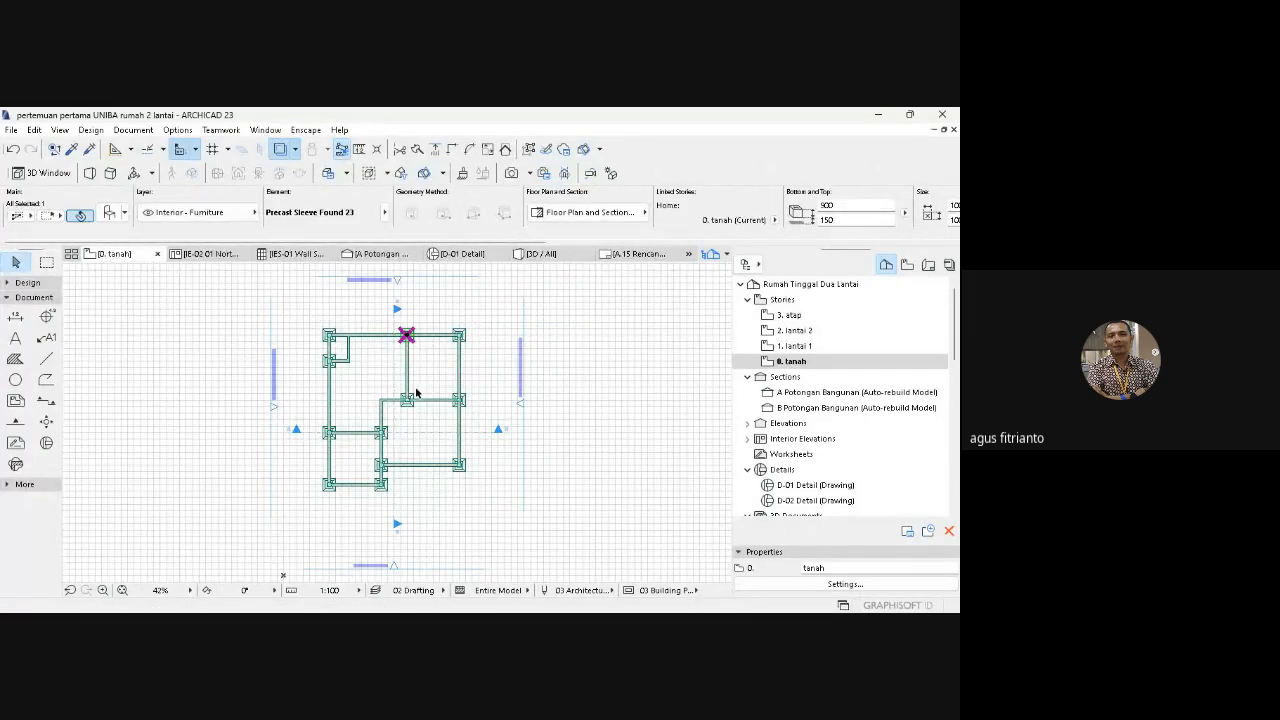
click(415, 396)
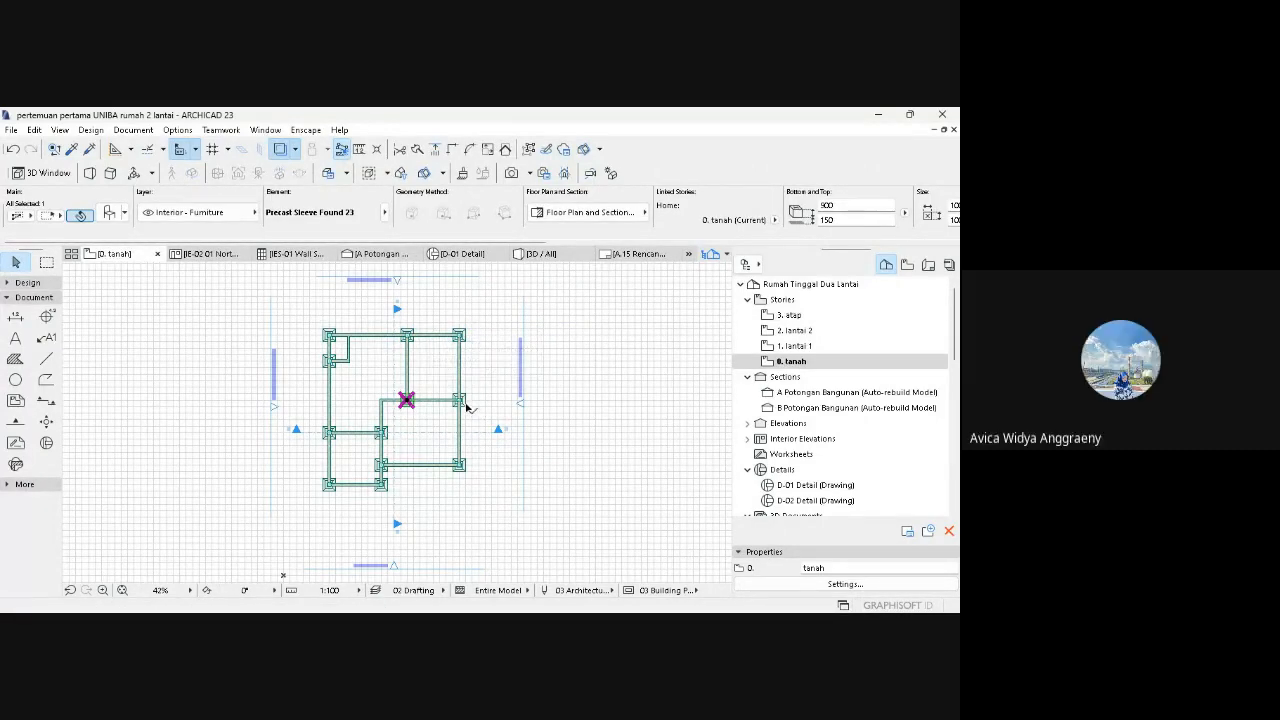
click(459, 401)
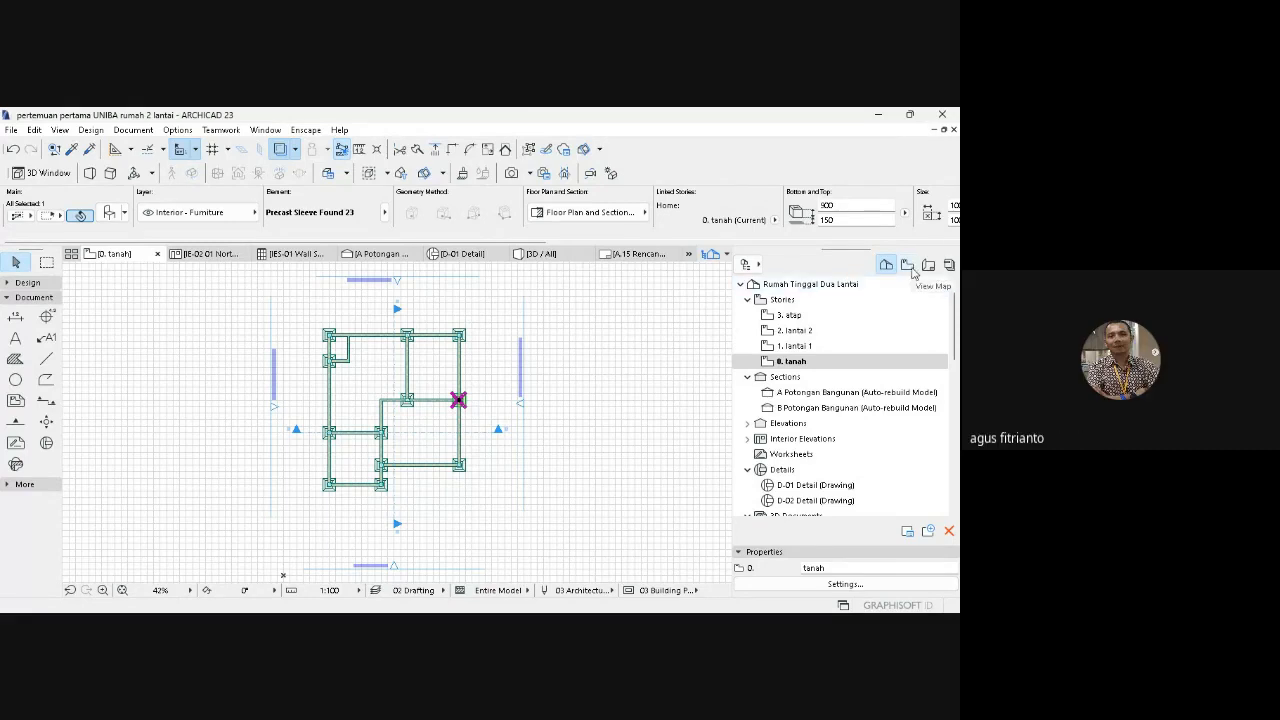
- Examine the foundations in sections A and B Potongan Bangunan and return to the 0. tanah storey plan
double_click(872, 395)
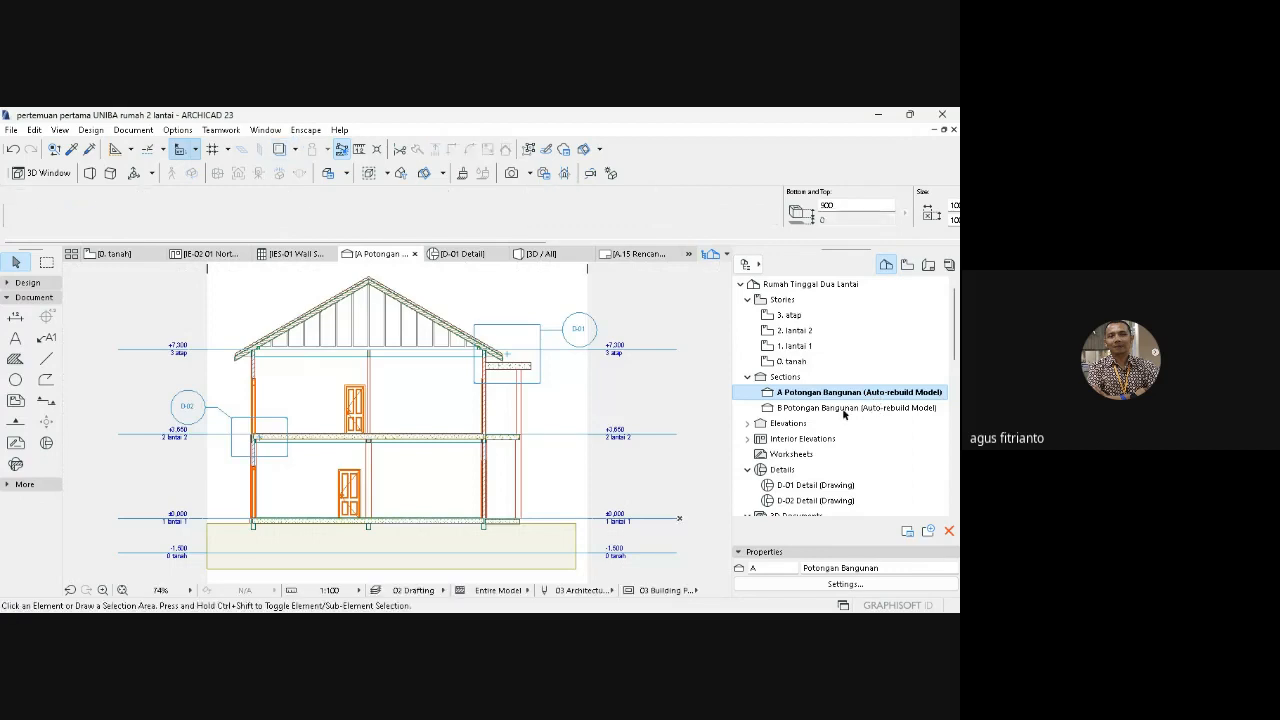
click(850, 408)
double_click(845, 410)
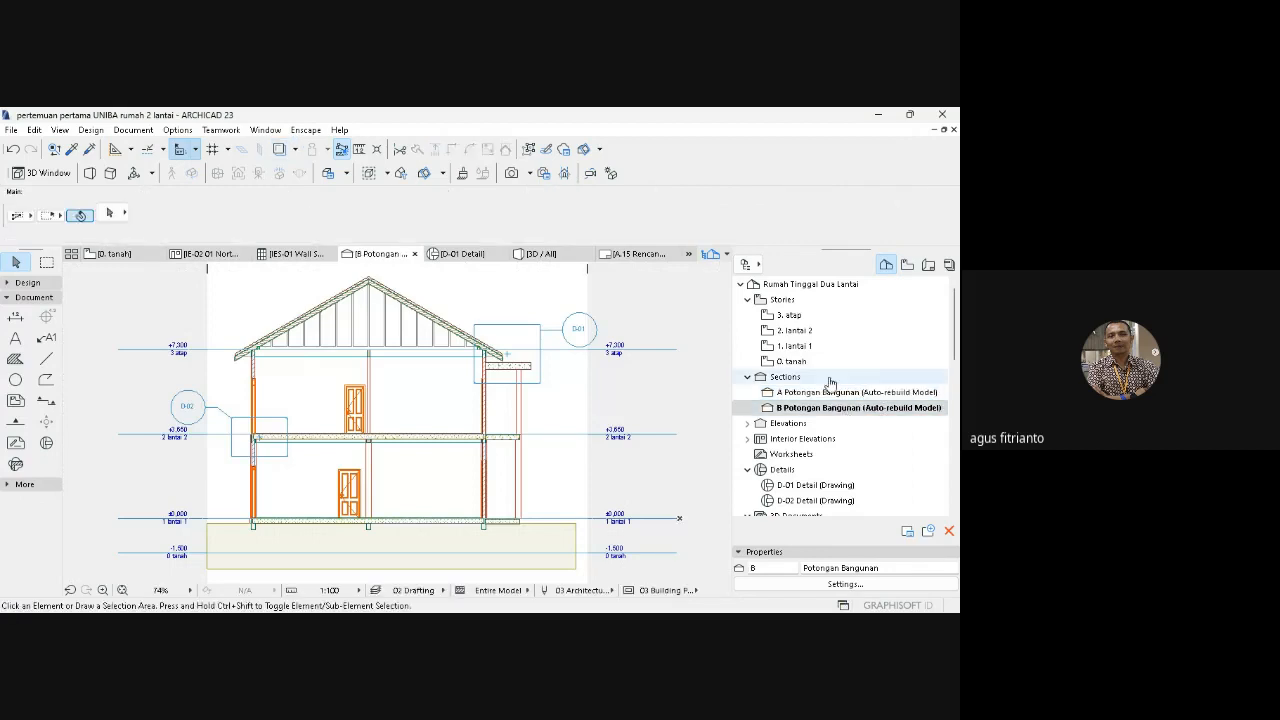
click(123, 591)
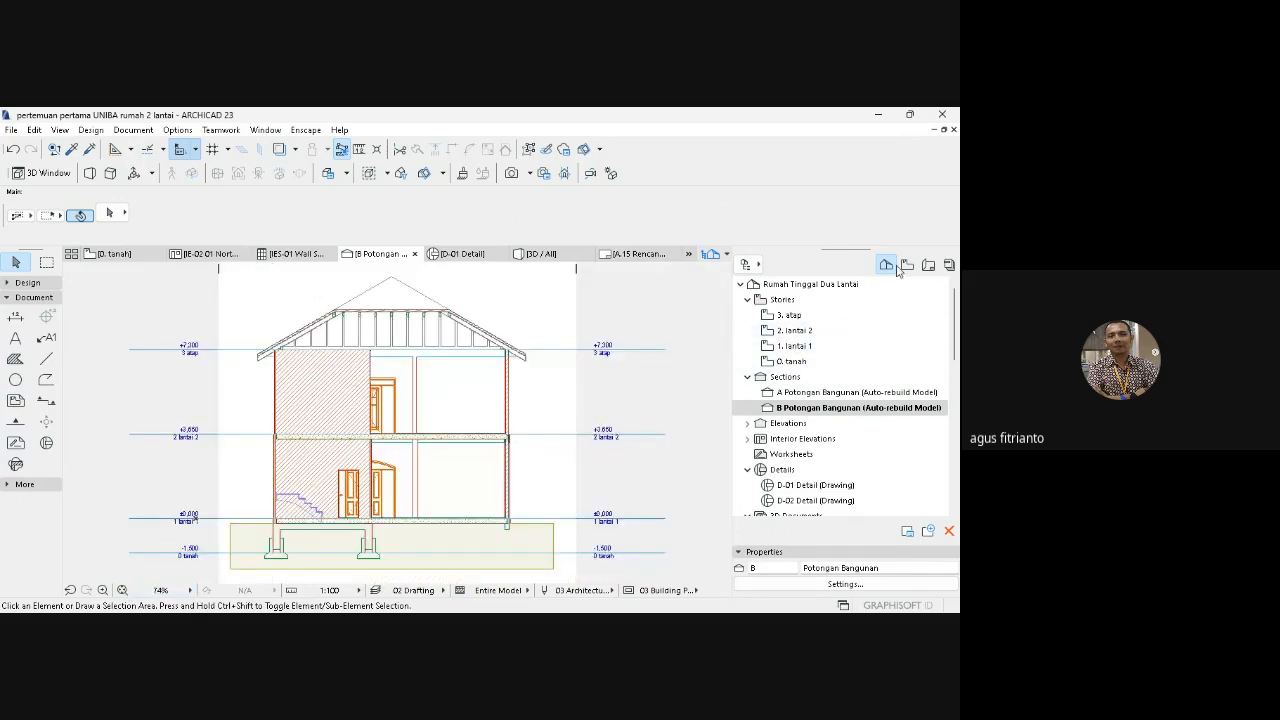
double_click(806, 362)
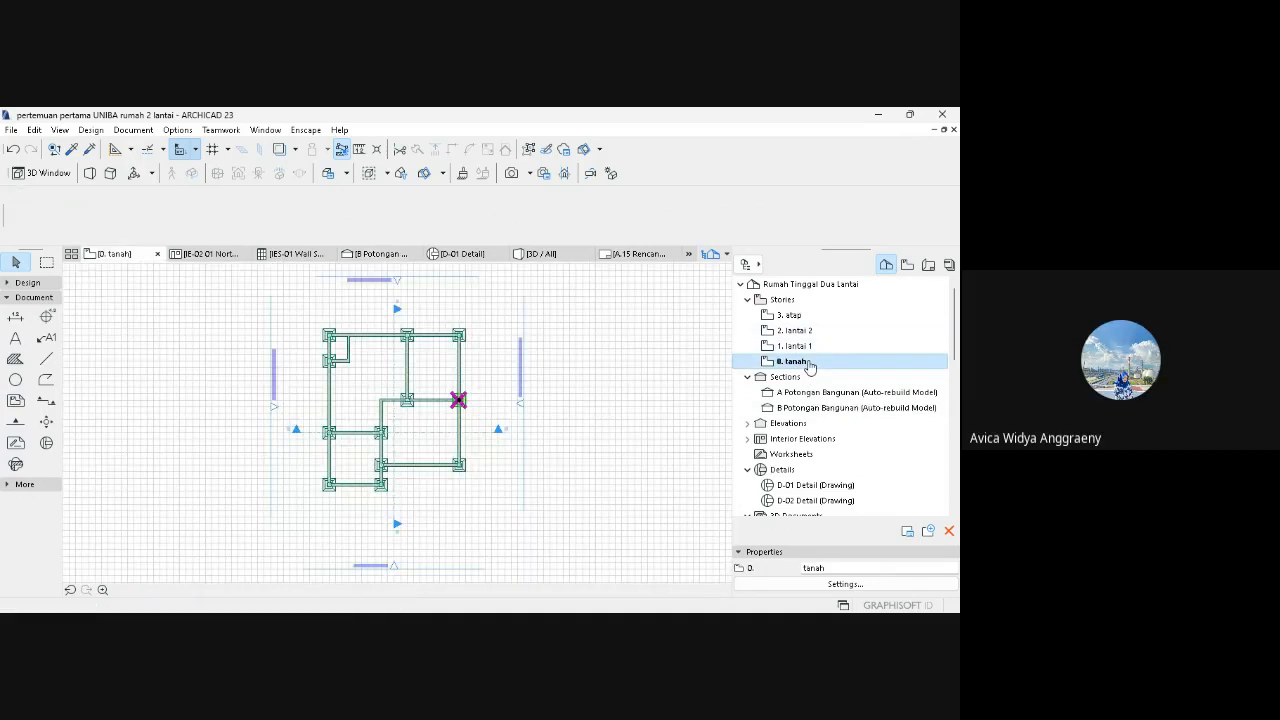
click(596, 369)
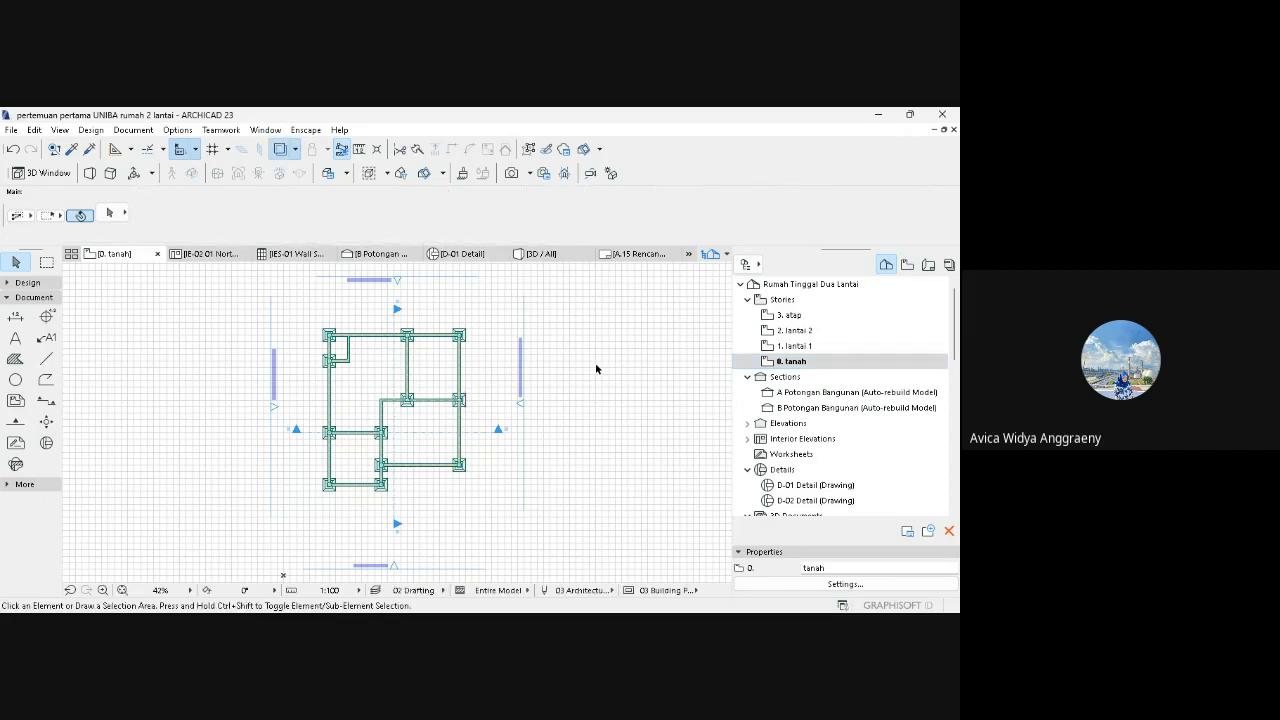
- Look through the saved plan views and open the 0. tanah floor plan view
click(907, 266)
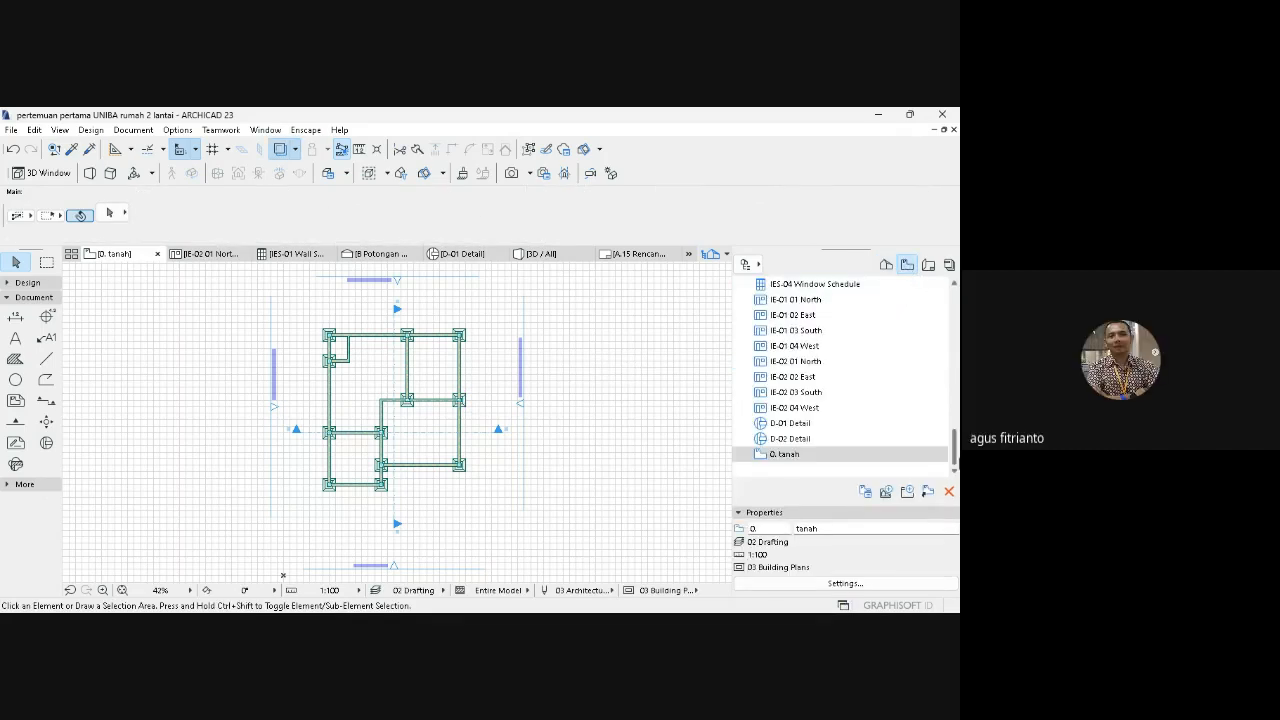
drag(956, 452, 956, 300)
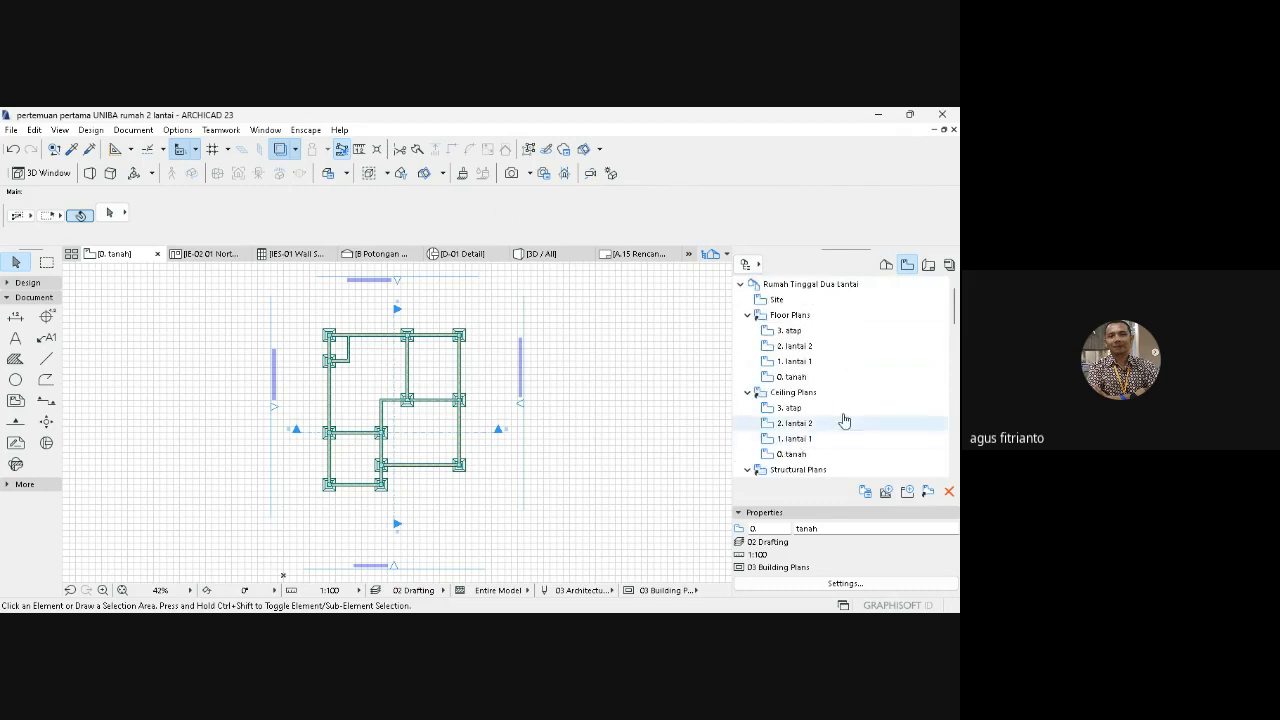
scroll(790, 420, down, 2)
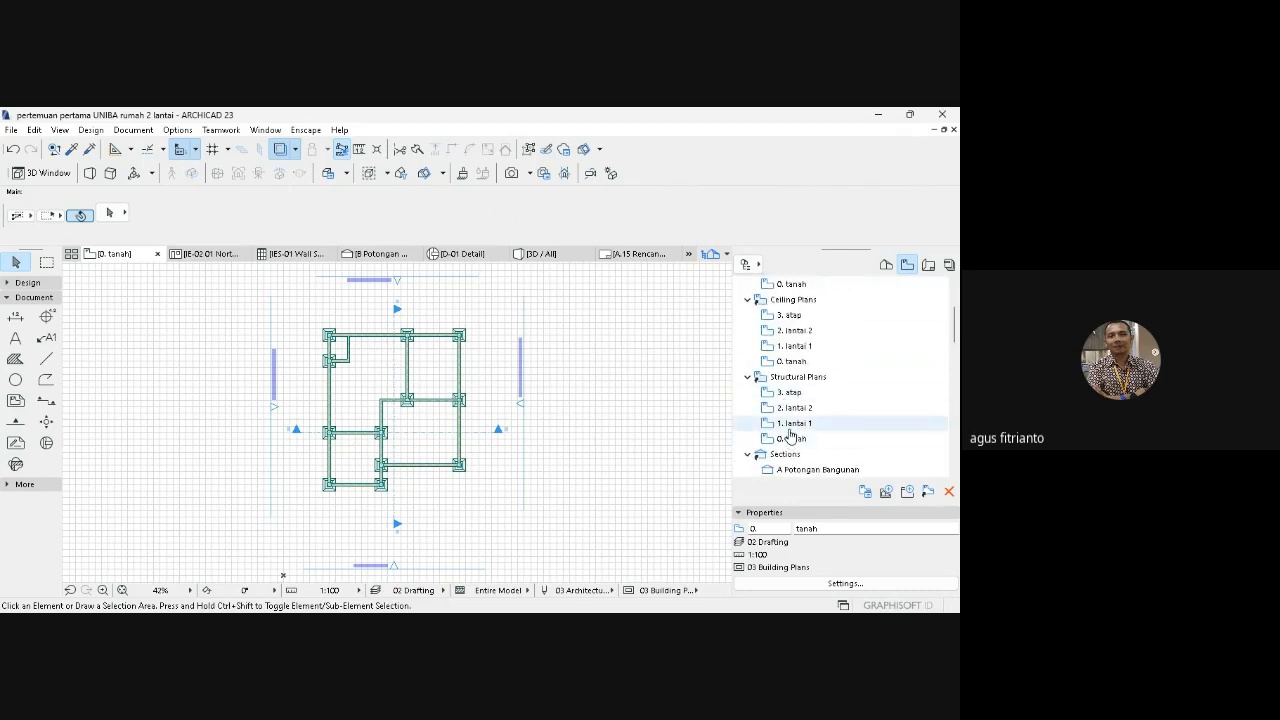
drag(956, 322, 956, 292)
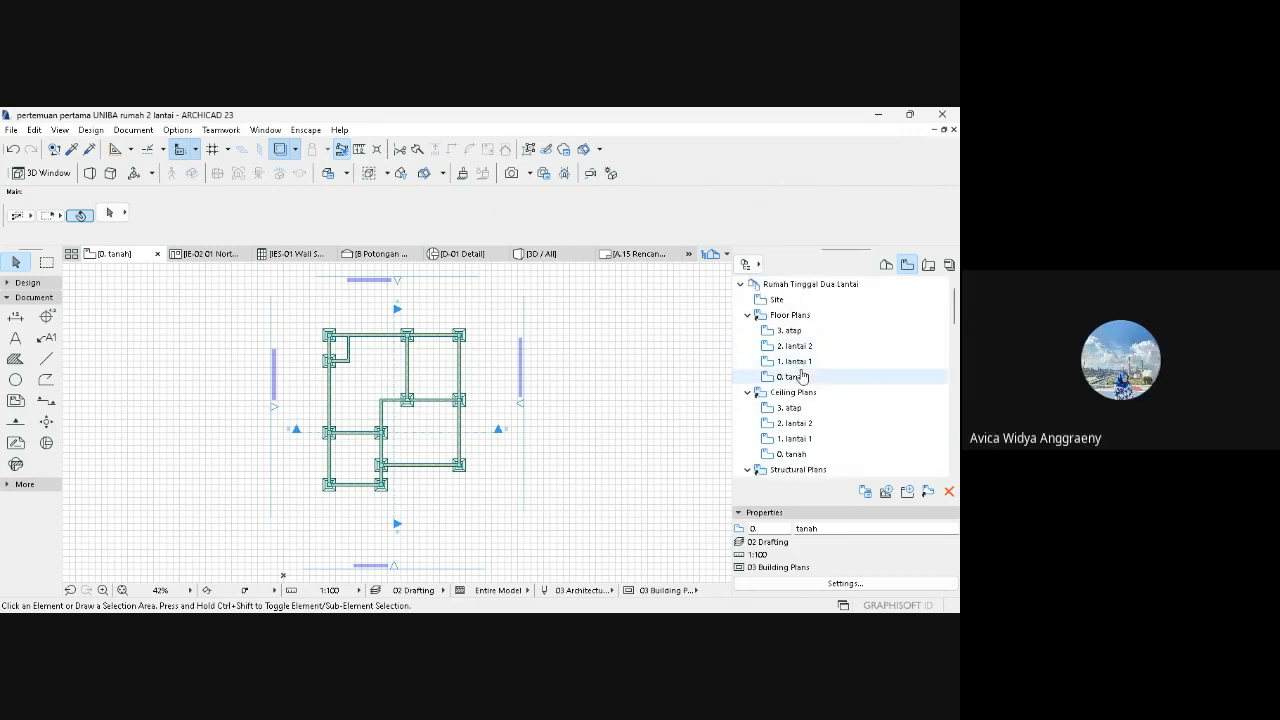
double_click(800, 377)
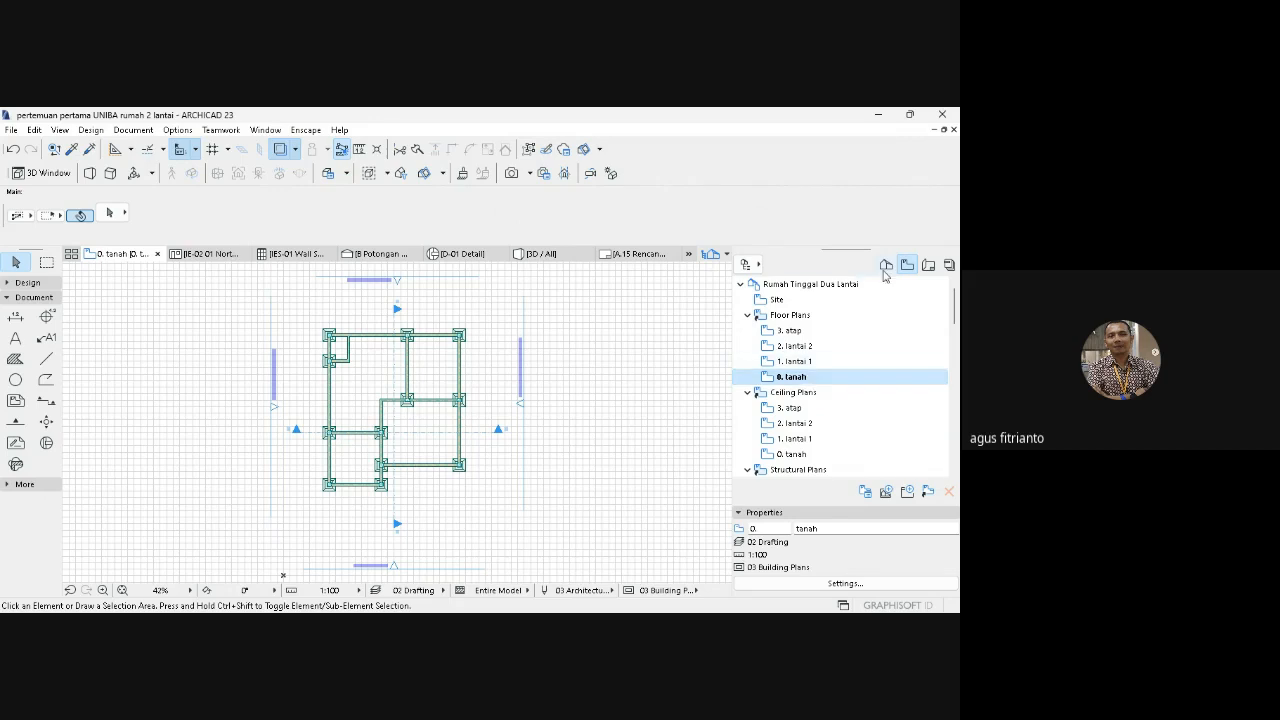
- Compare the 1. lantai 1 storey plan with the 0. tanah storey plan in the project stories
click(886, 264)
double_click(797, 364)
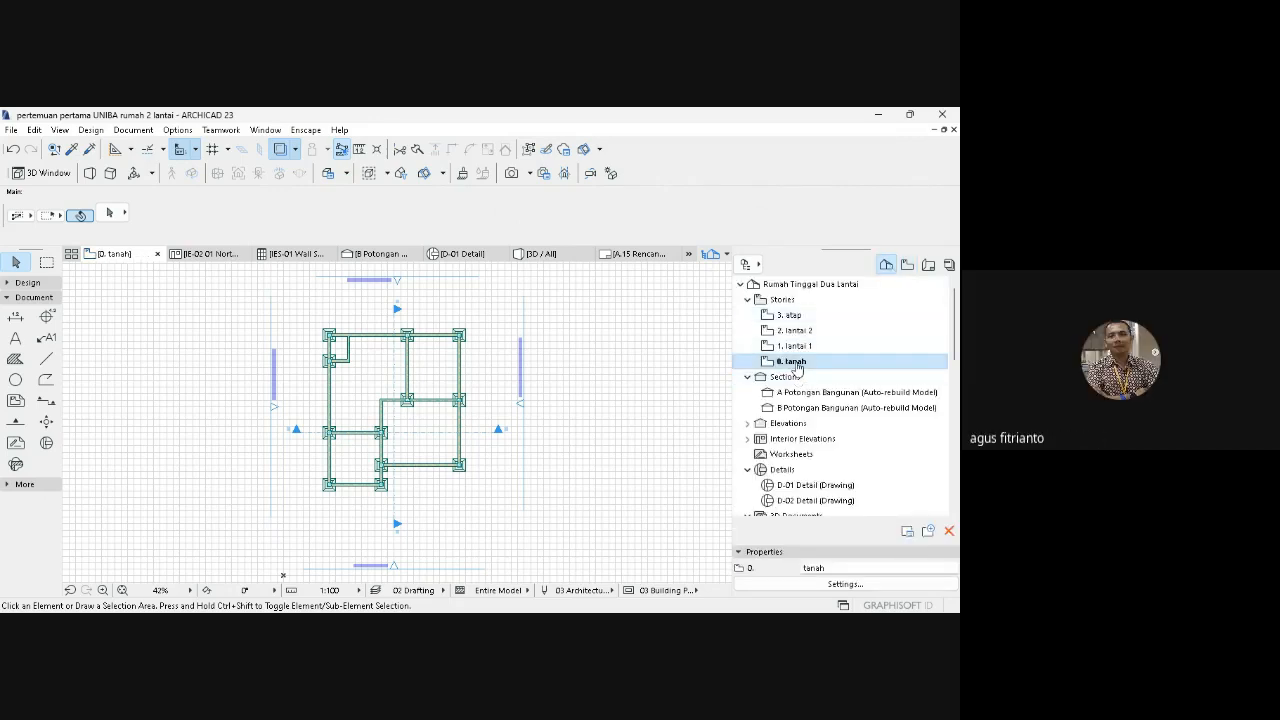
double_click(803, 347)
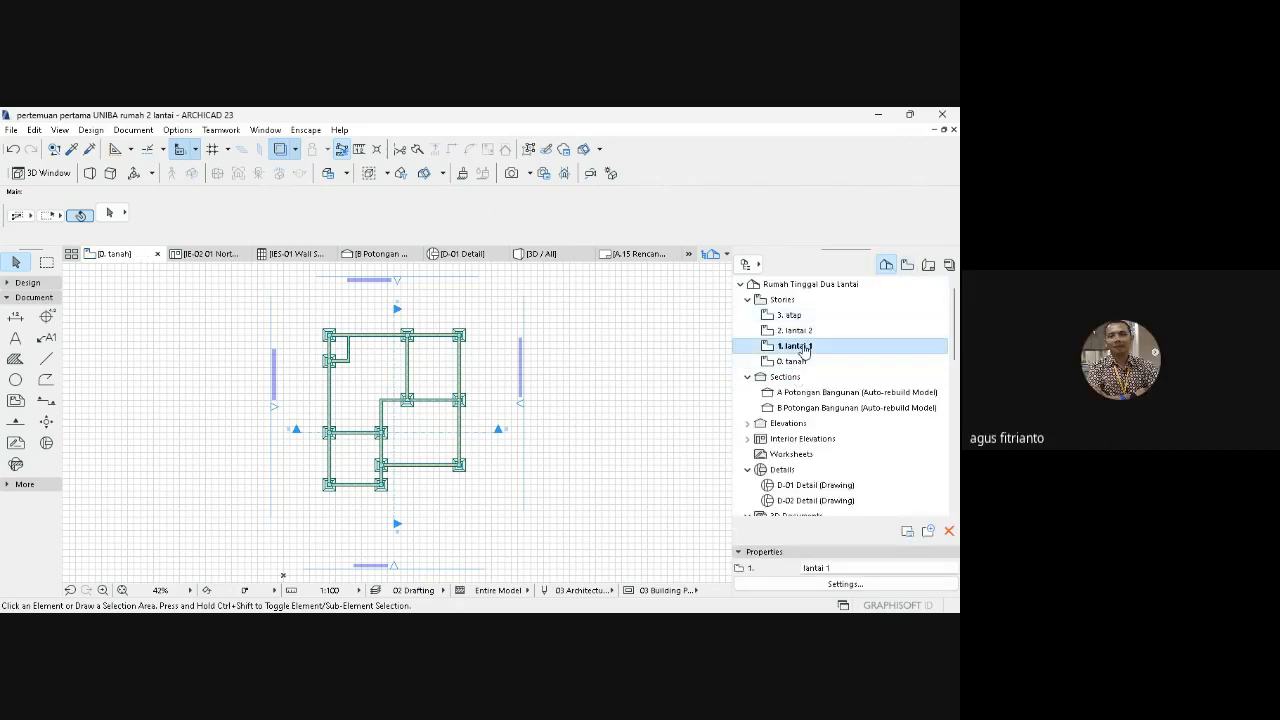
double_click(797, 362)
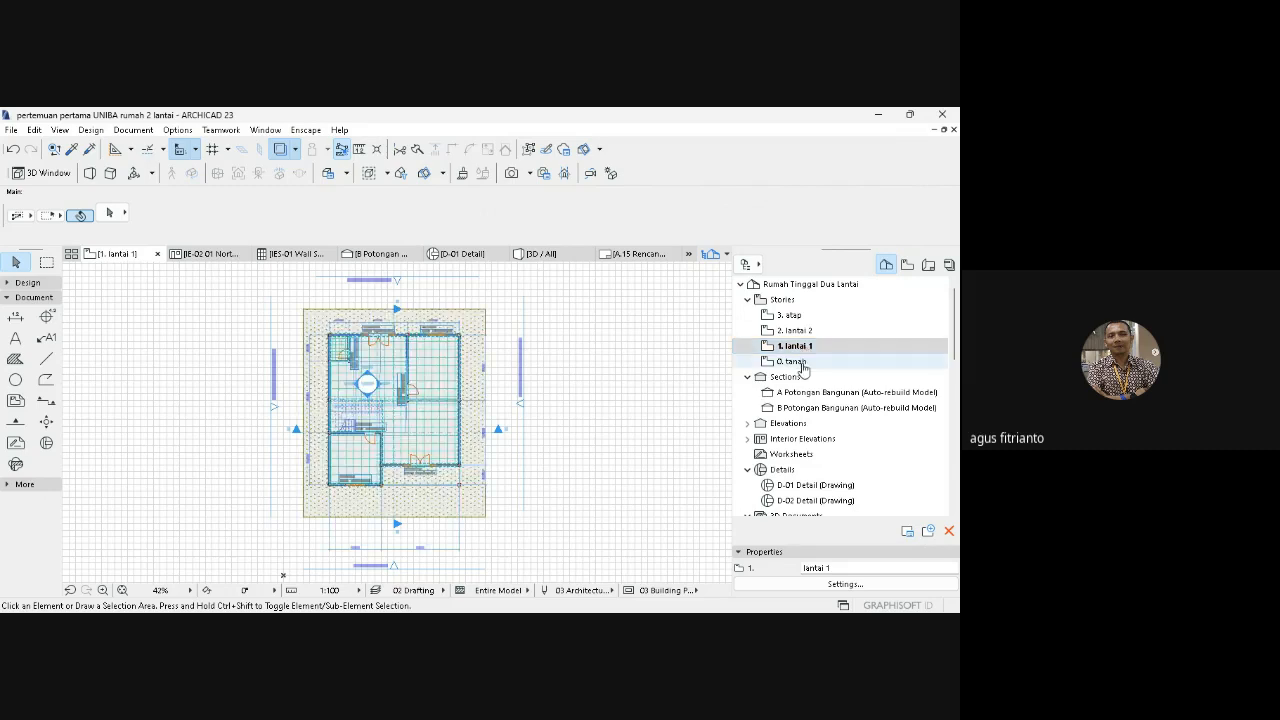
- Review the foundation drawing on the A.15 Rencana Pondasi layout and clear its selection
click(930, 263)
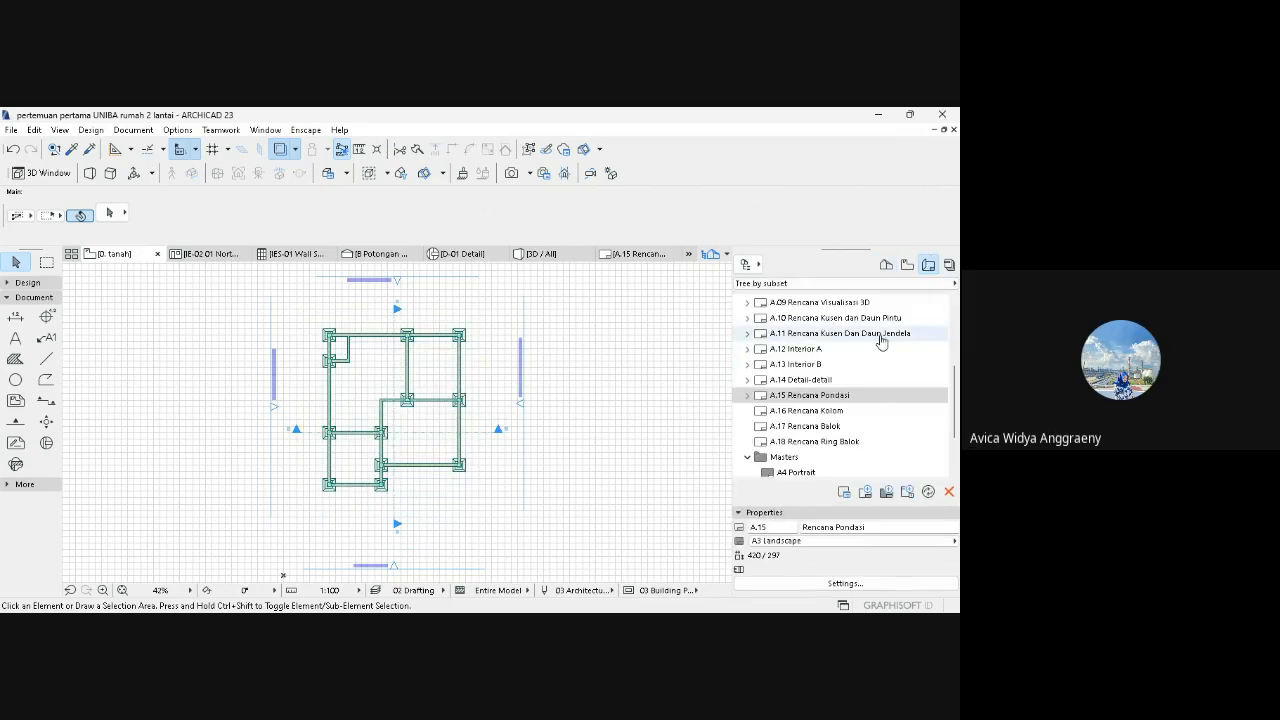
double_click(845, 399)
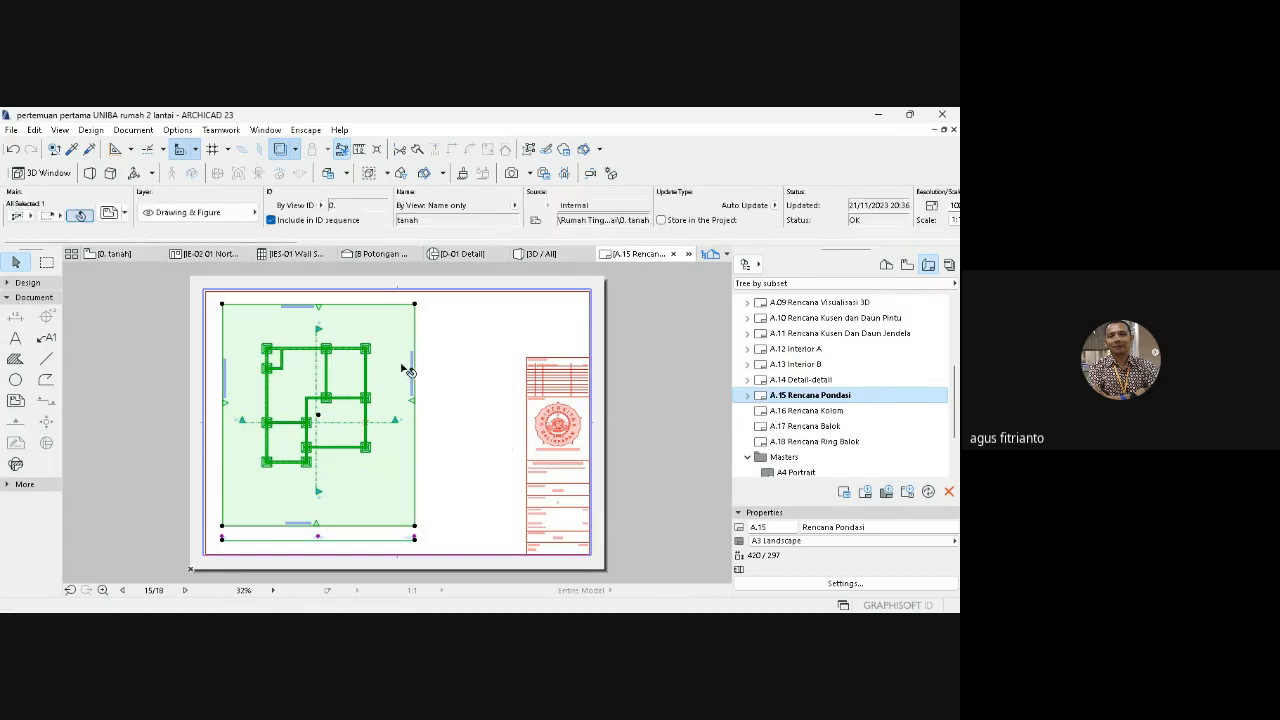
key(Escape)
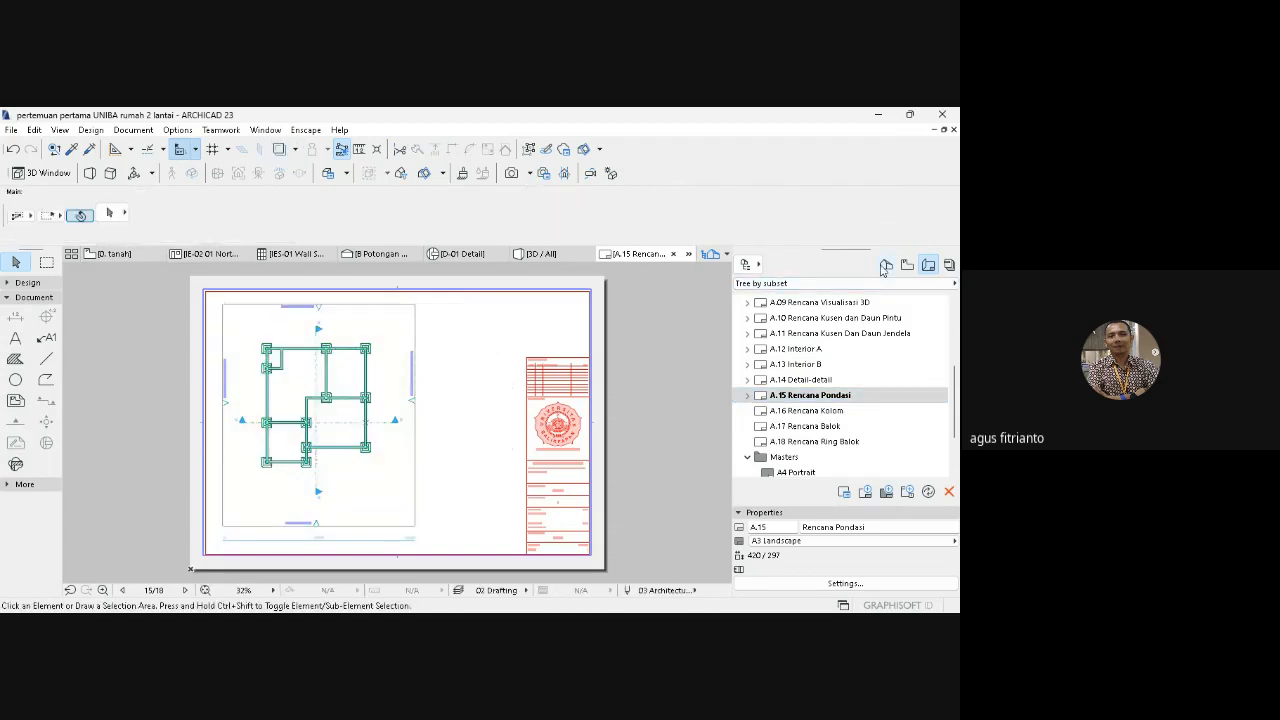
- Add a chained linear dimension between the three footings along the right-hand edge of the 0. tanah storey plan
click(886, 264)
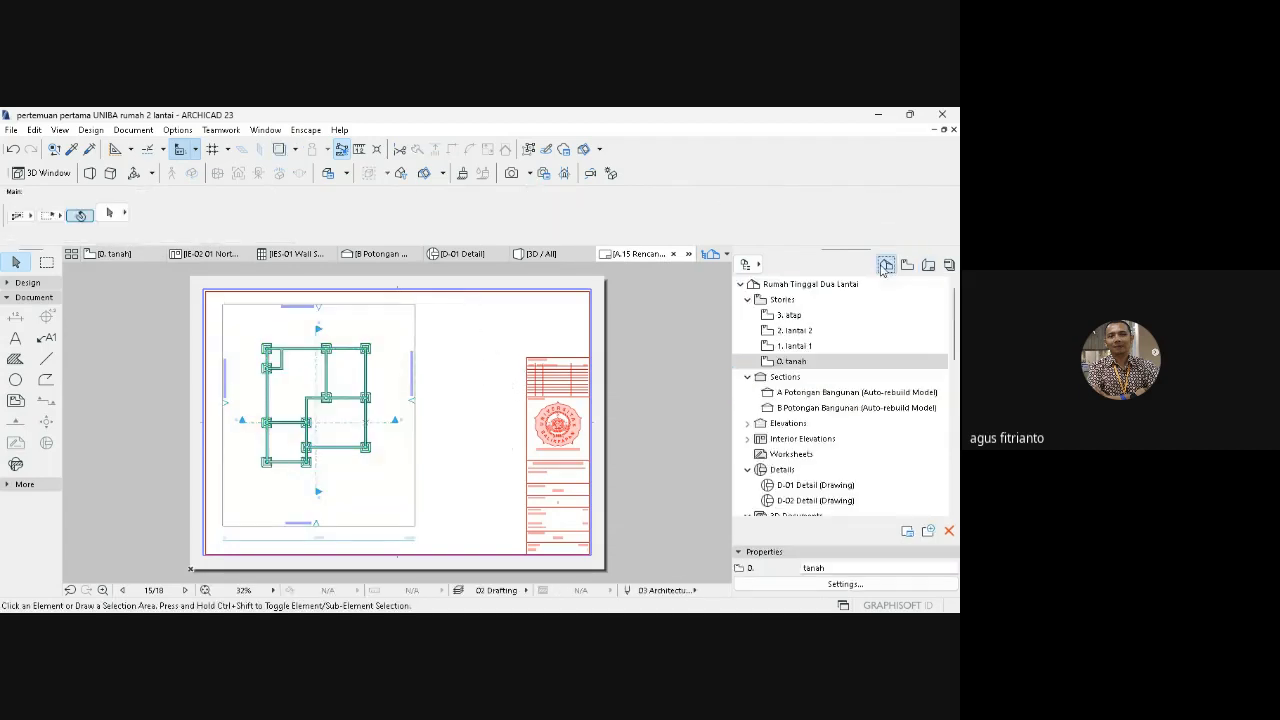
double_click(801, 363)
click(16, 316)
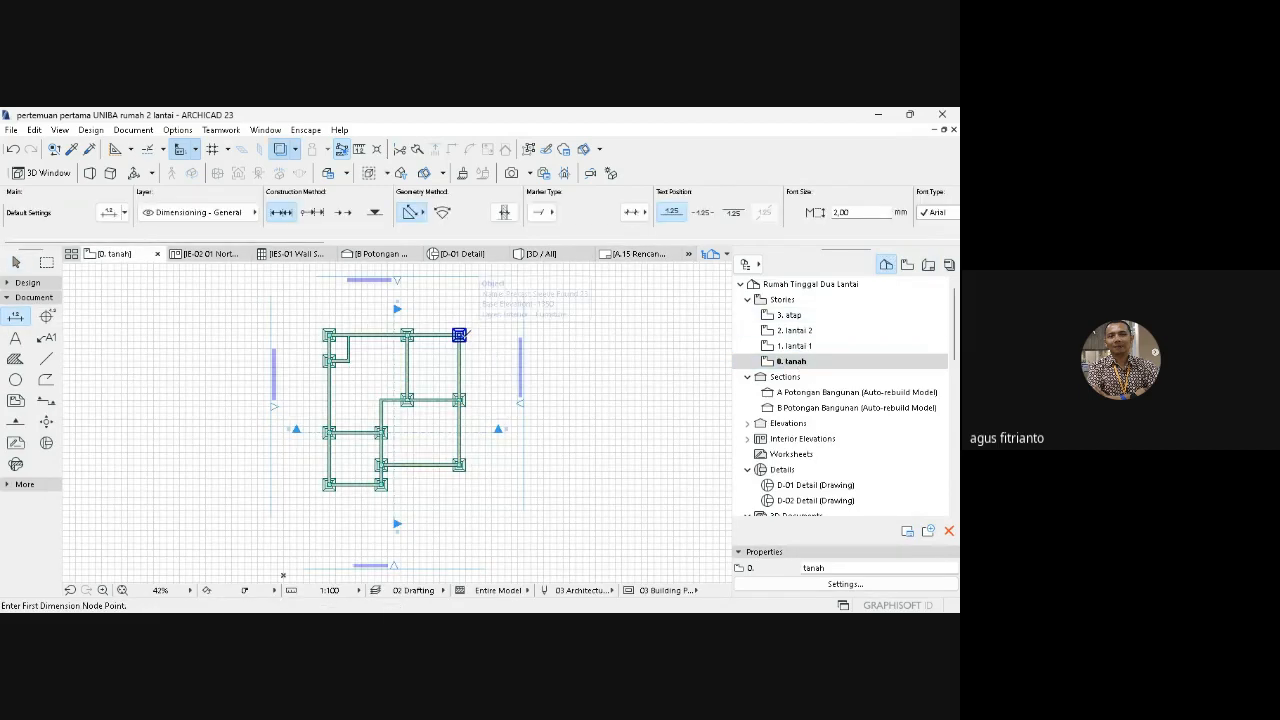
click(459, 335)
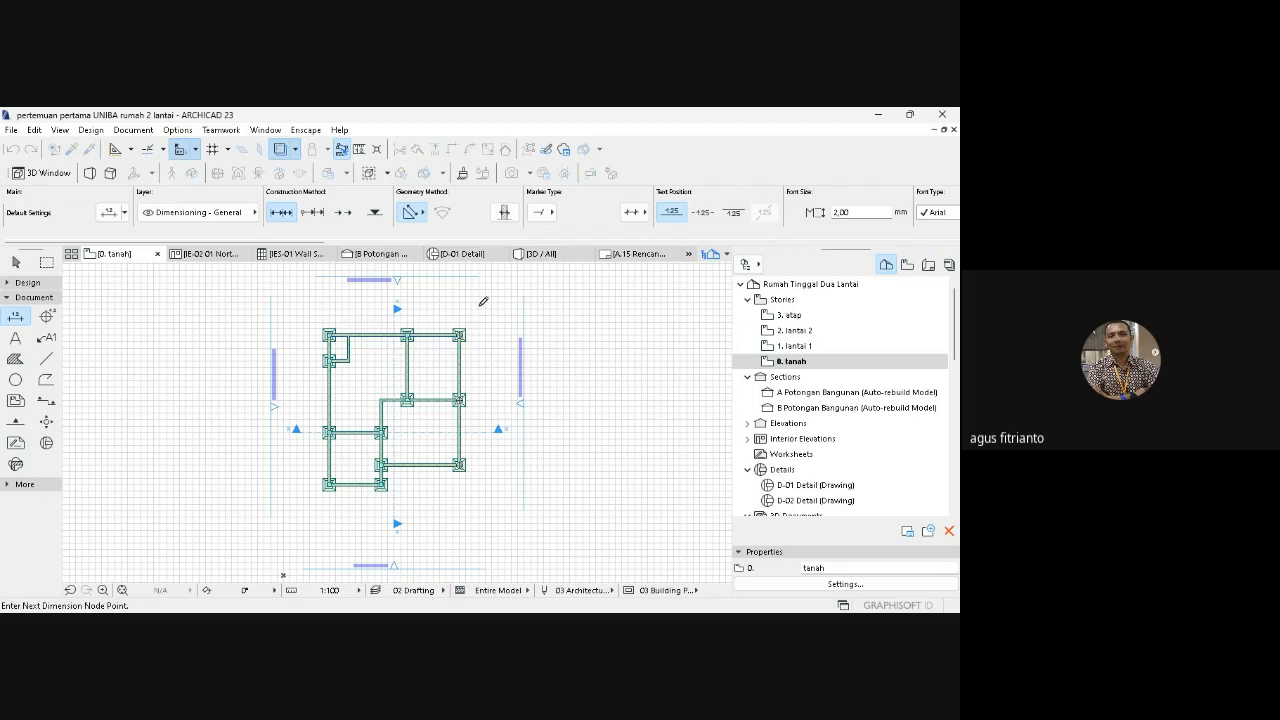
key(Escape)
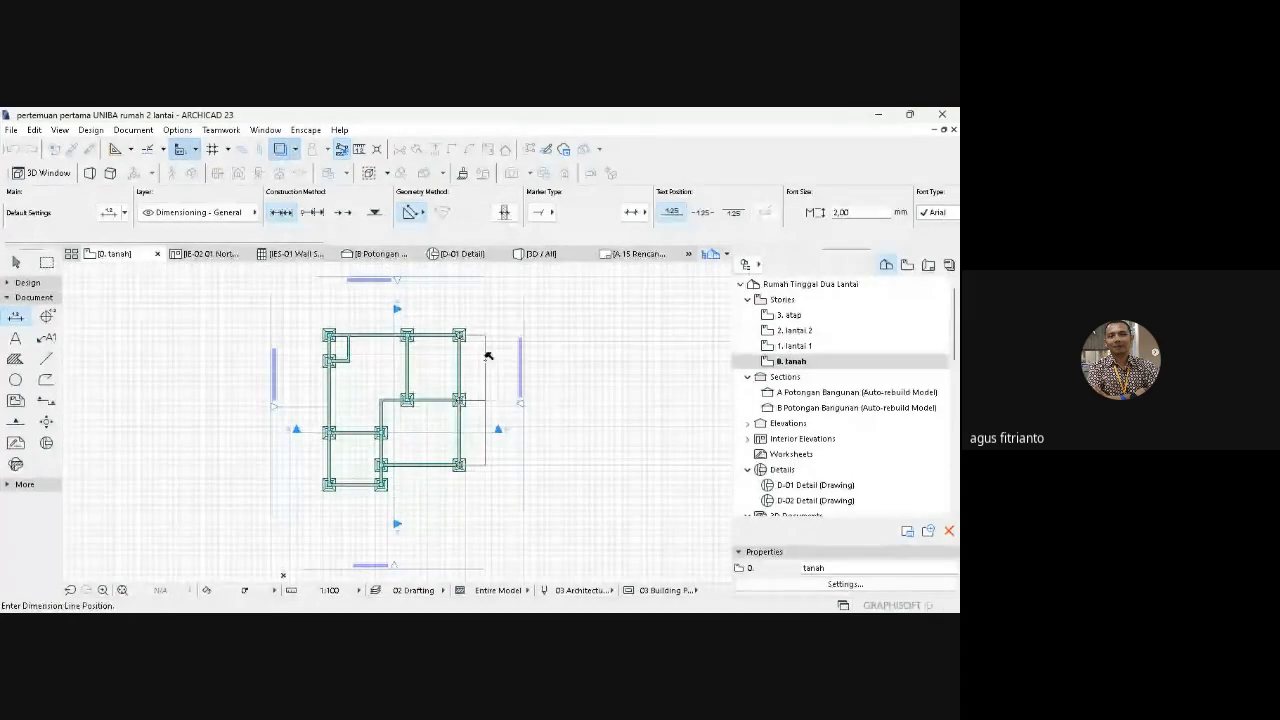
- Add a chained linear dimension between the three footings along the foundation plan's upper edge, placed just above the plan
click(408, 332)
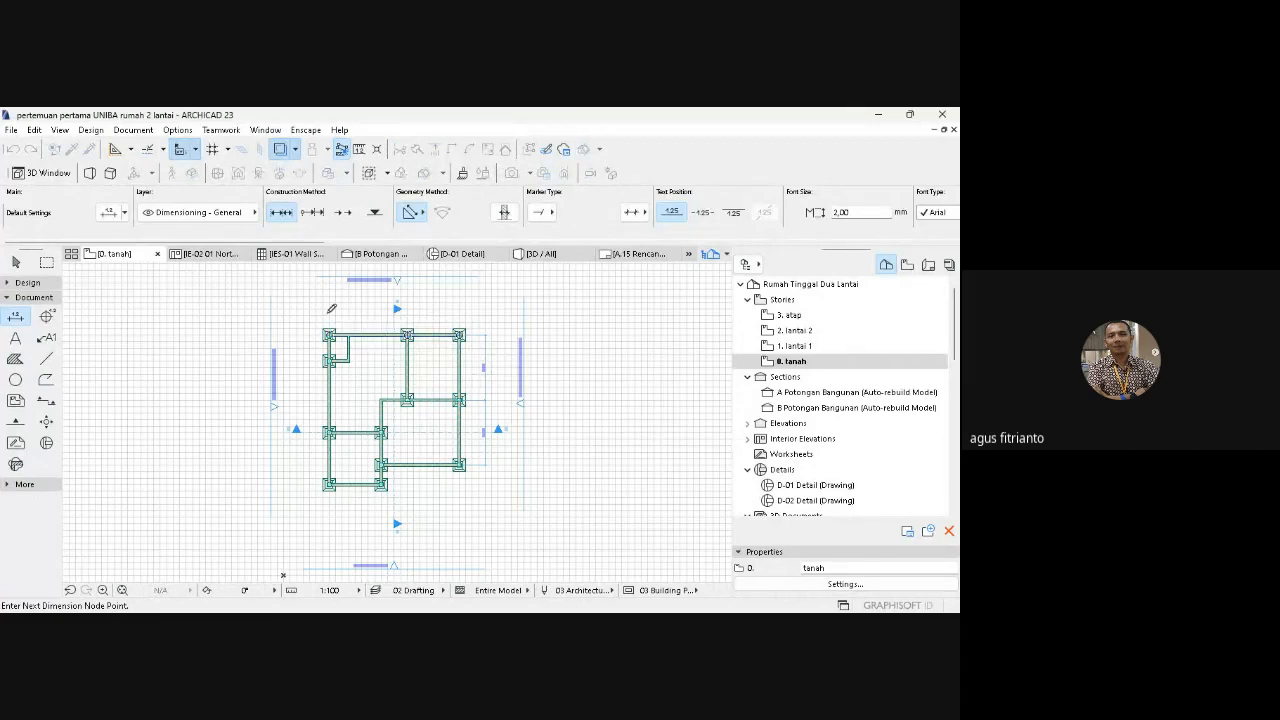
right_click(328, 313)
click(425, 314)
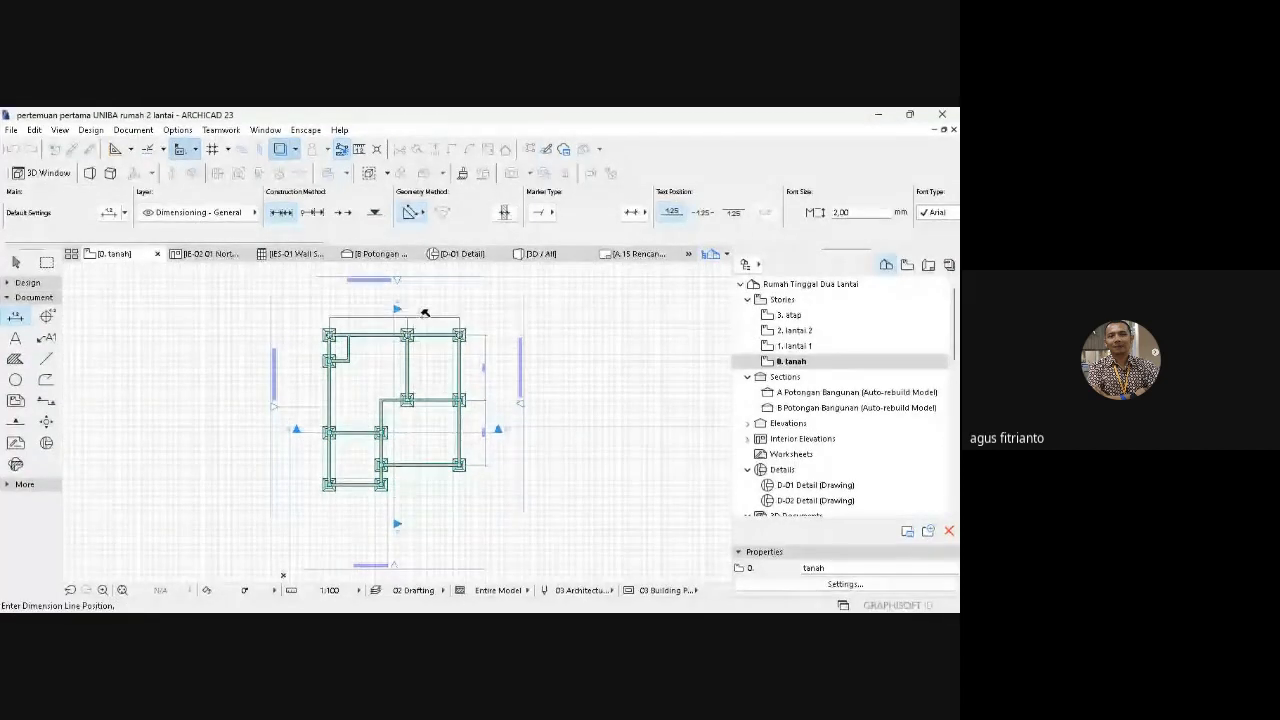
click(425, 314)
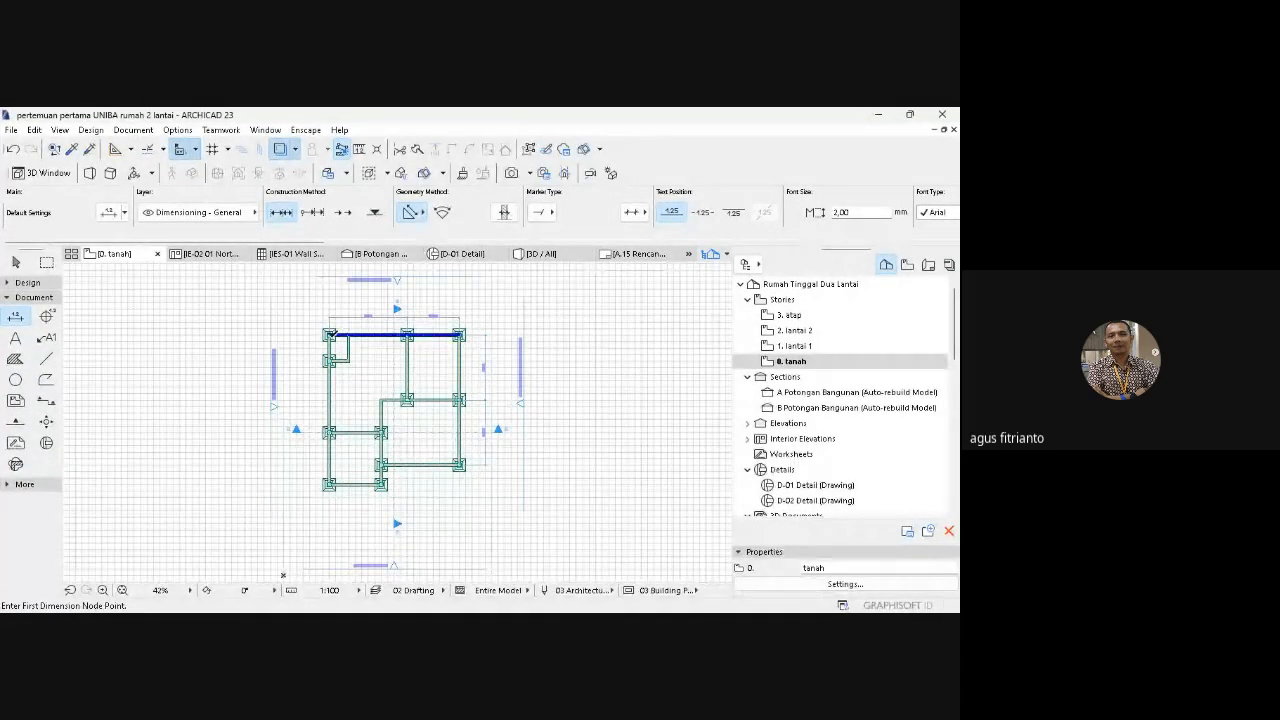
- Add a chained linear dimension between the four footings along the foundation plan's left-hand edge, placed just outside the plan
click(334, 337)
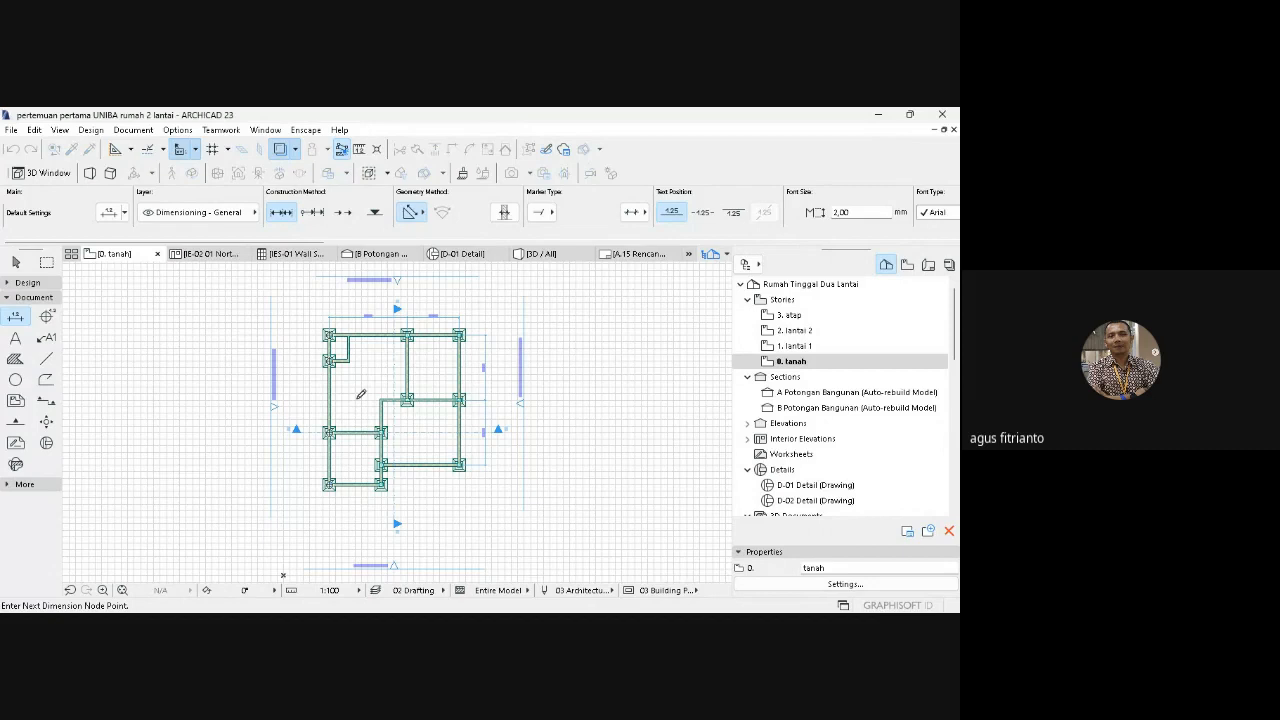
double_click(362, 405)
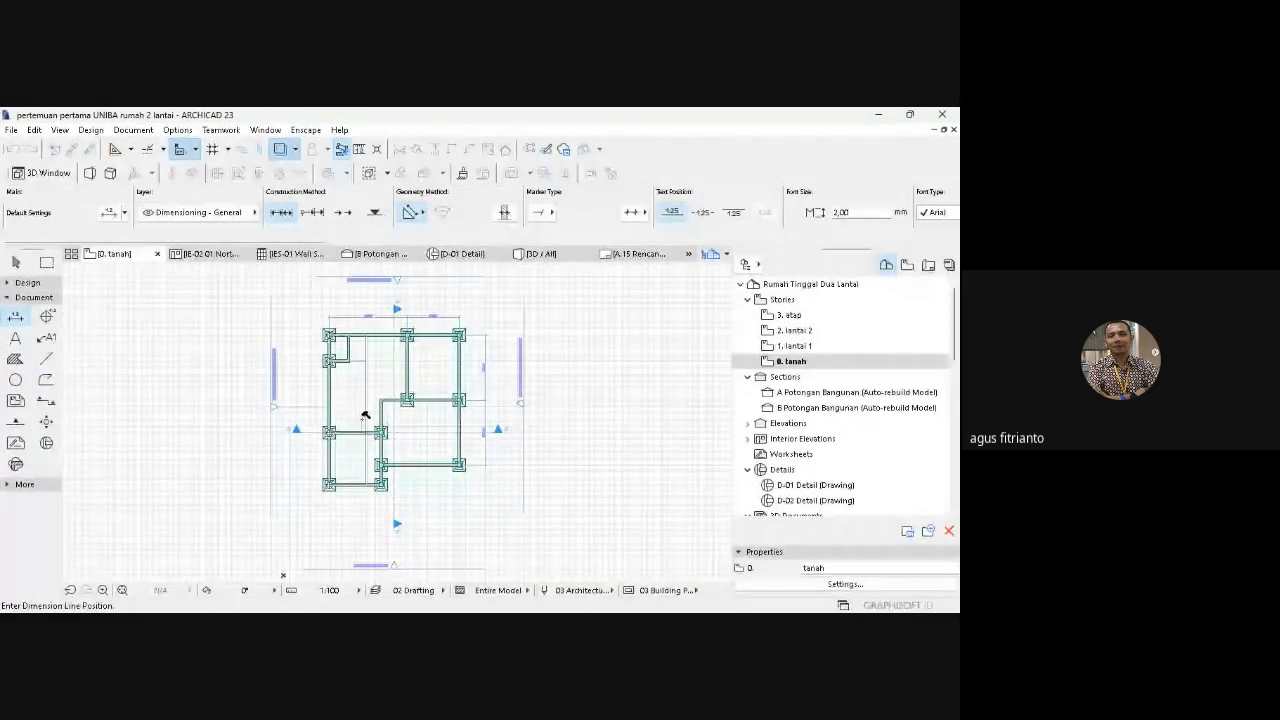
click(310, 396)
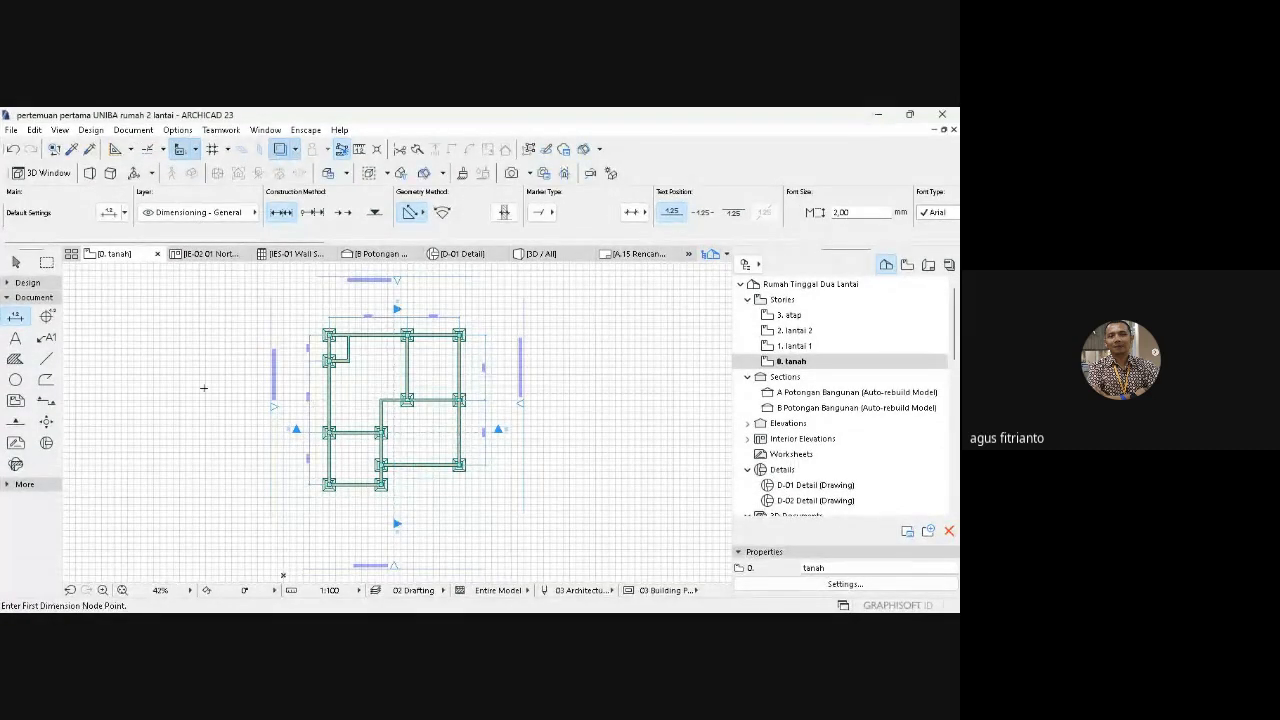
- Attach a Dimension Label 23 to the horizontal beam between the lower-right footings and inspect its text up close
click(46, 339)
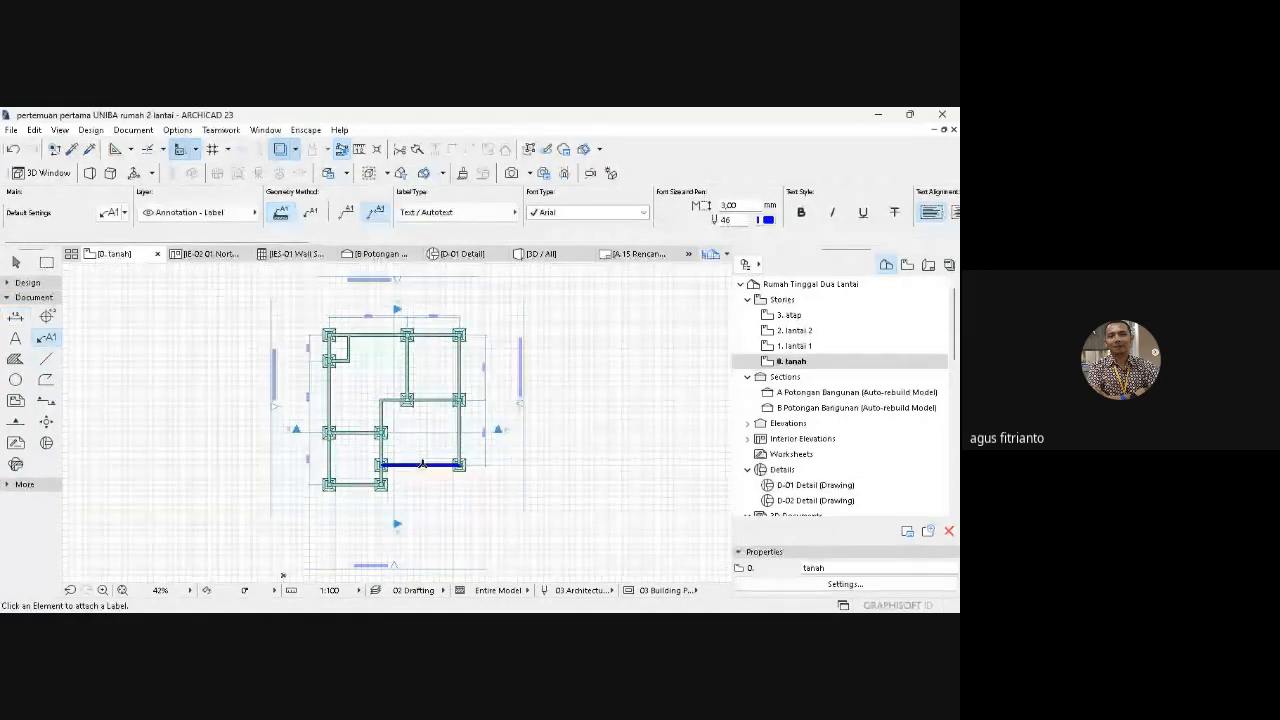
click(221, 219)
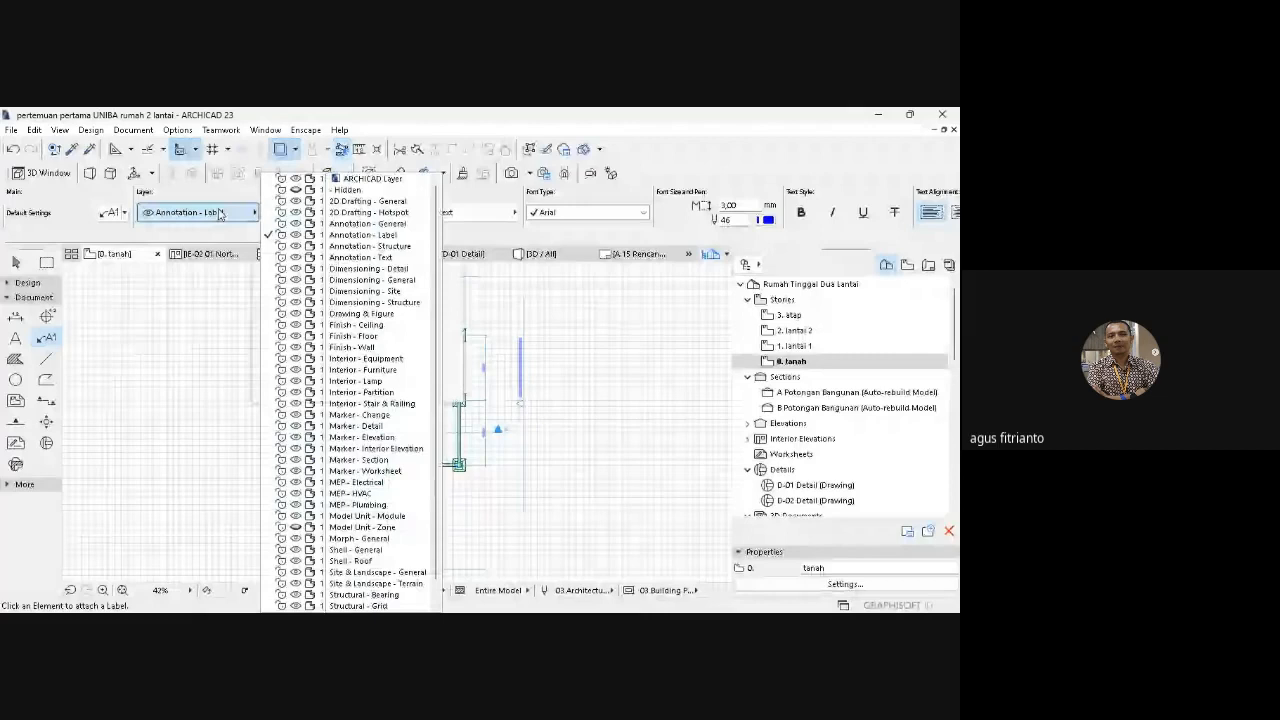
click(221, 214)
drag(285, 242, 285, 260)
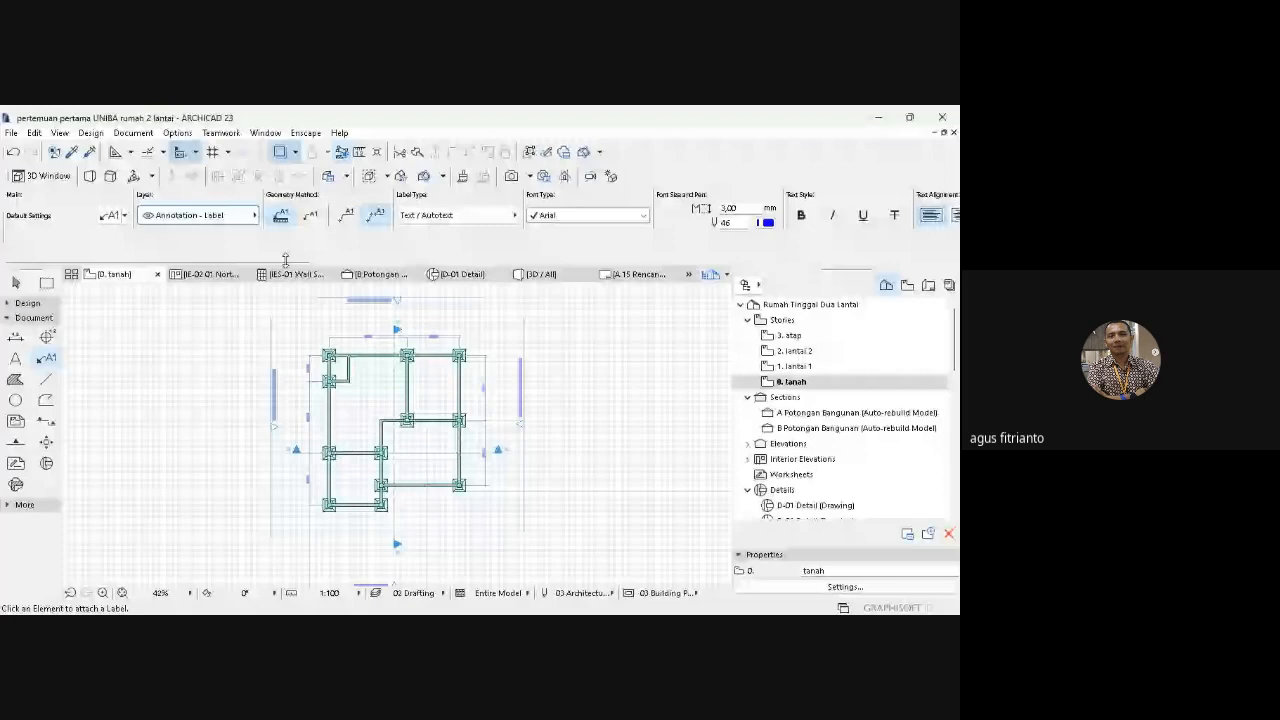
drag(285, 260, 246, 264)
click(249, 260)
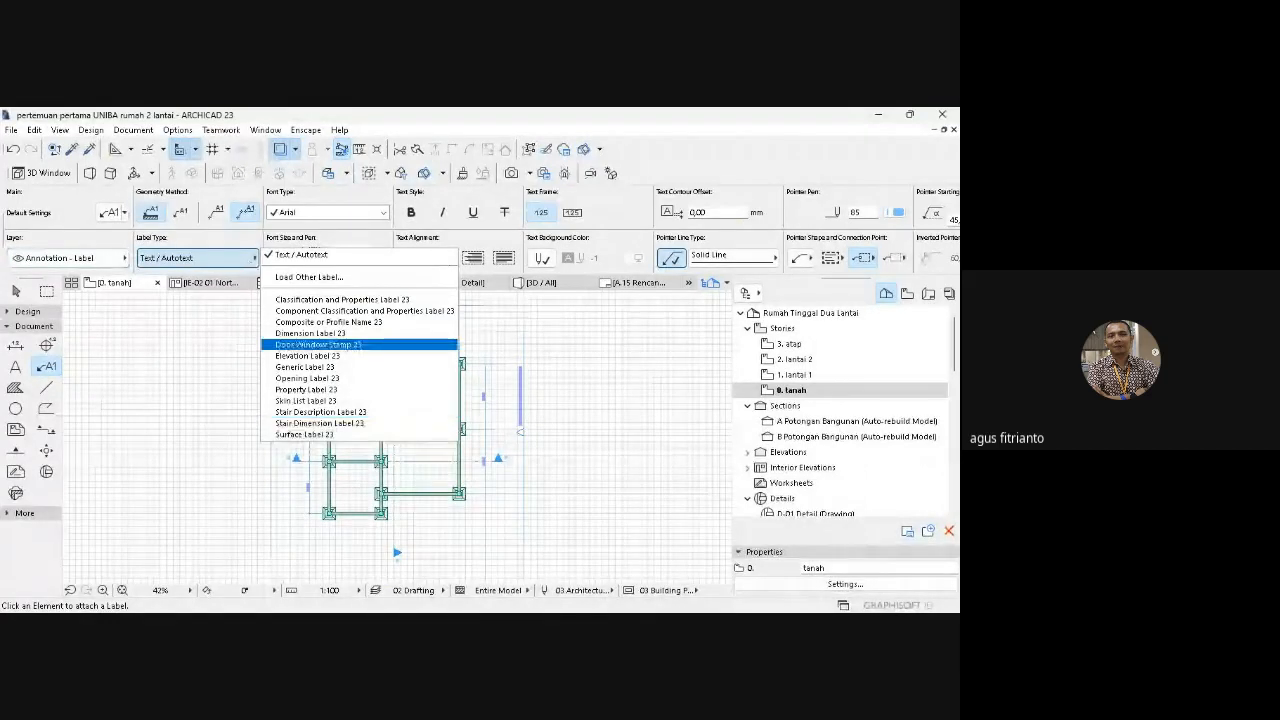
click(310, 333)
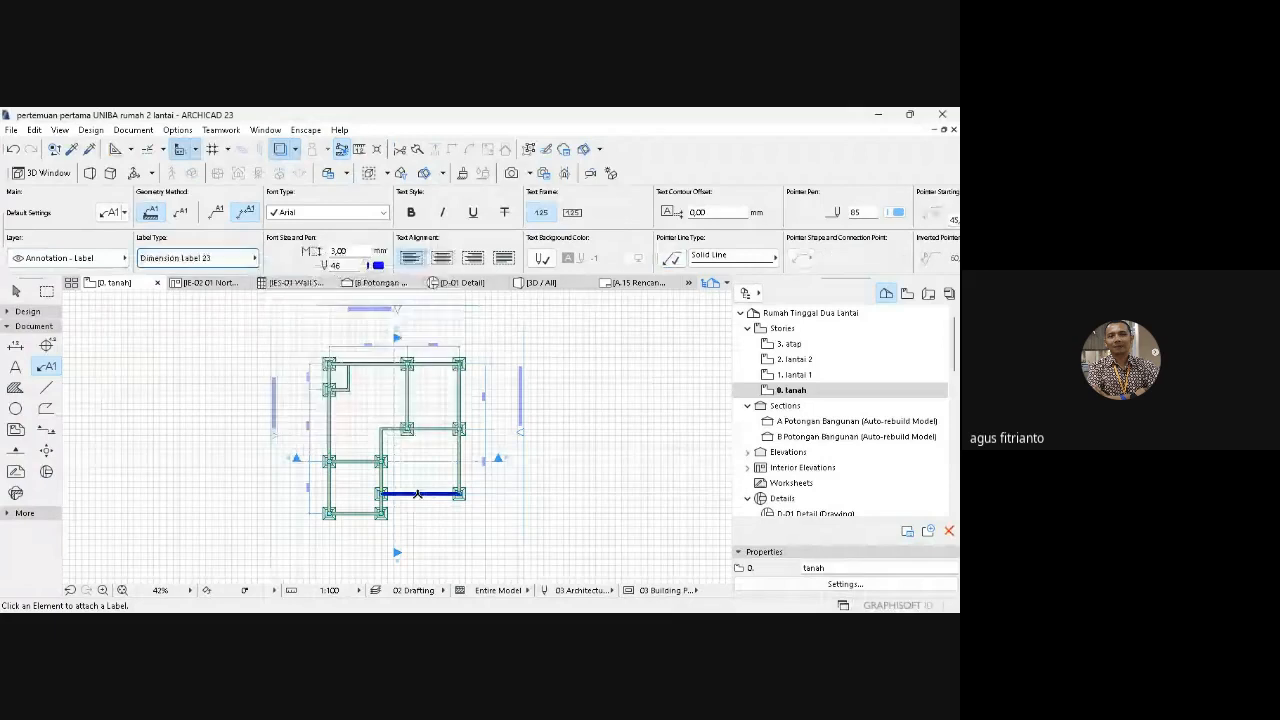
click(102, 590)
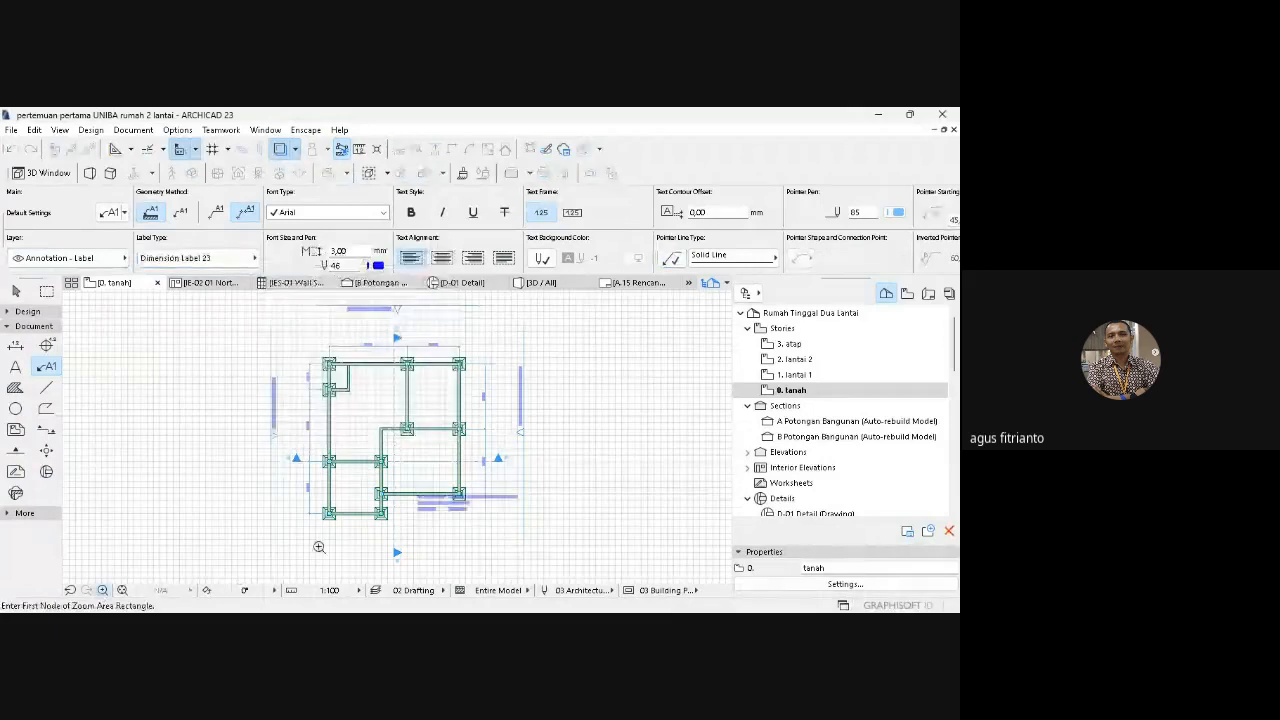
click(409, 486)
click(482, 514)
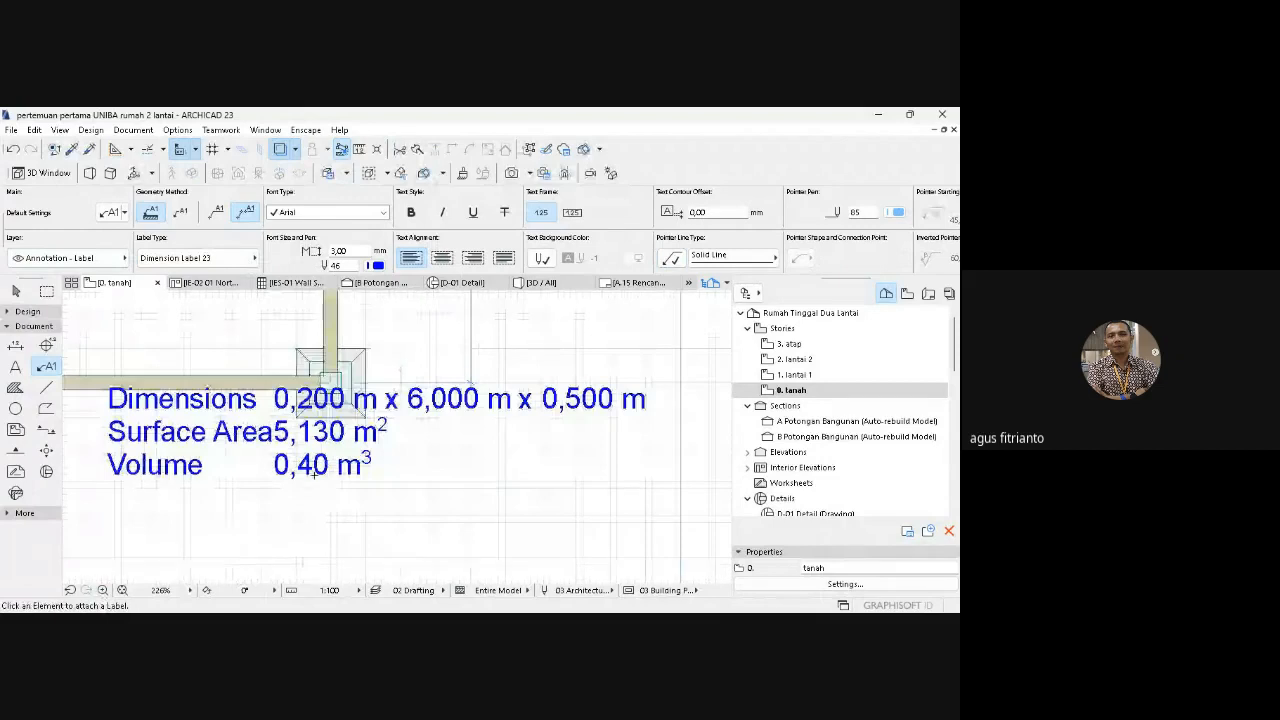
key(Escape)
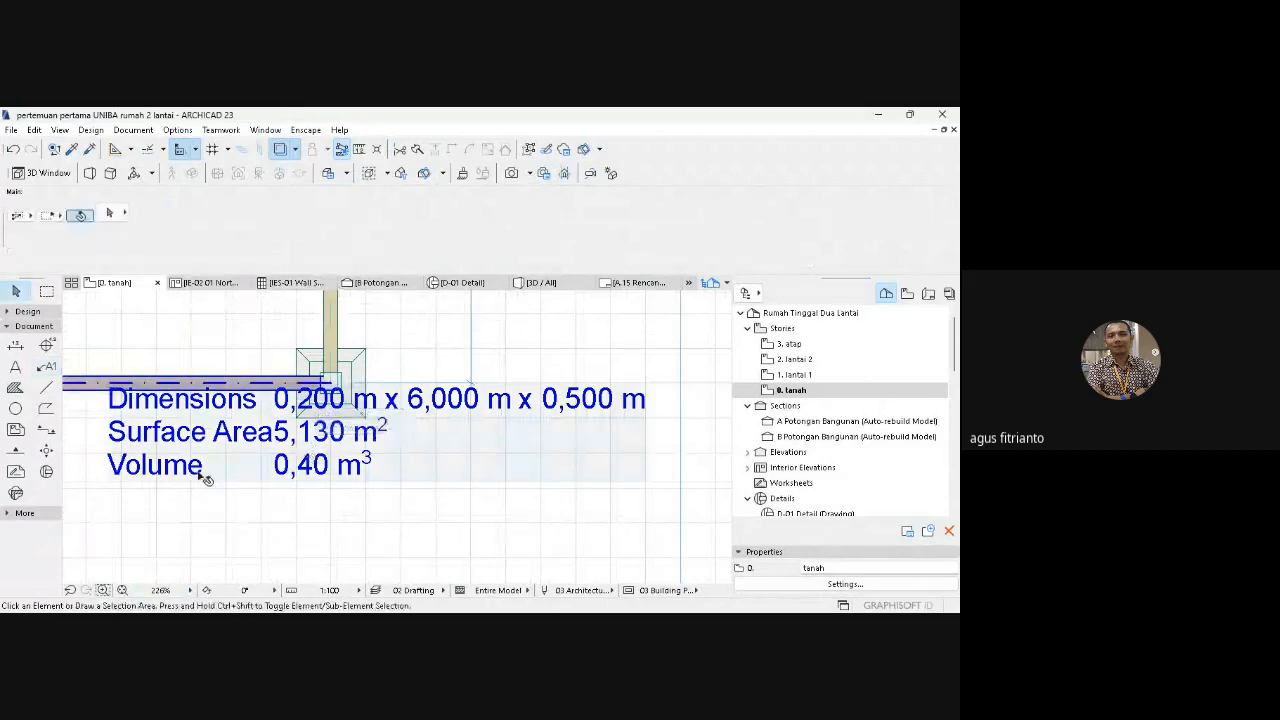
- Shift the beam's dimension label slightly down and to the left, and delete it
click(121, 589)
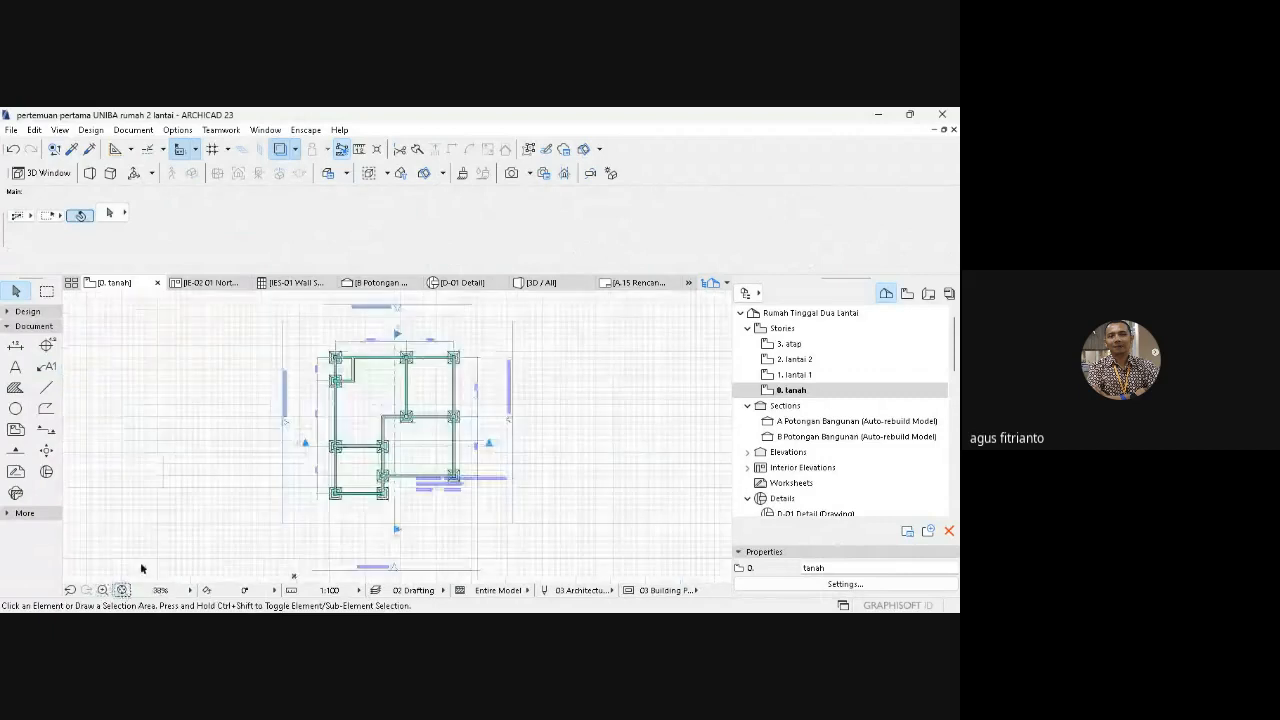
click(440, 490)
key(ctrl+d)
click(436, 509)
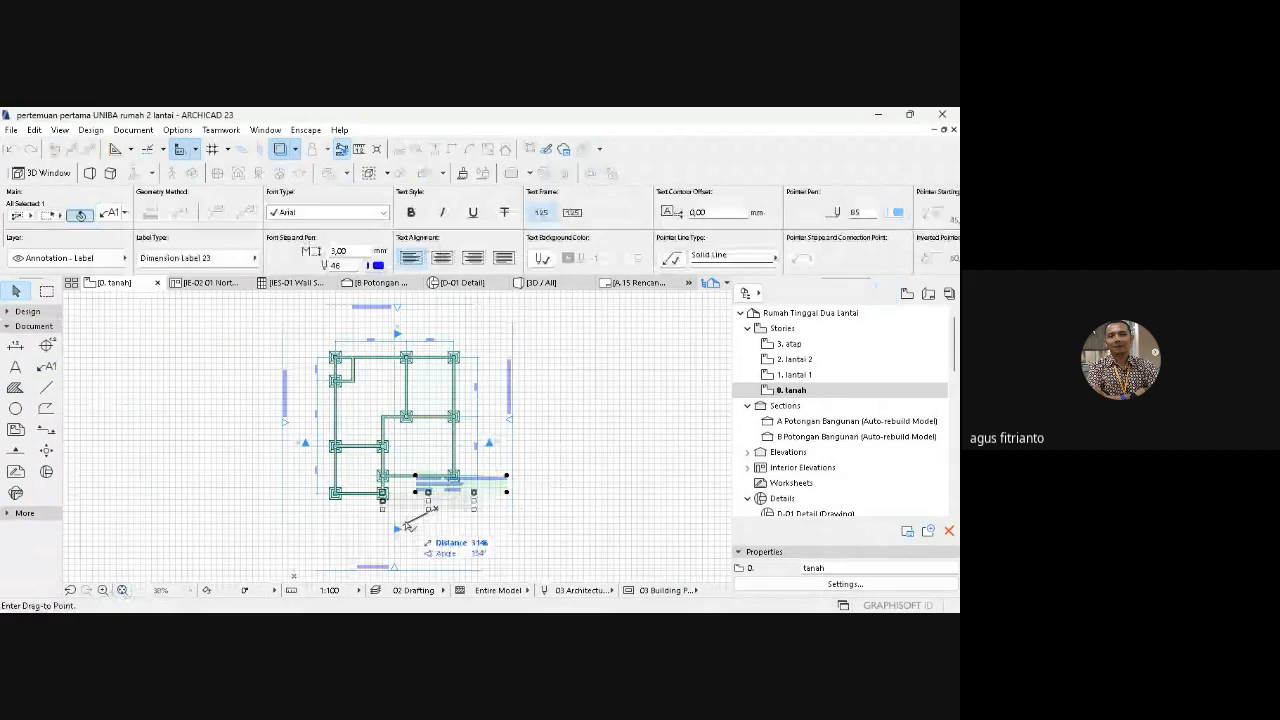
click(421, 512)
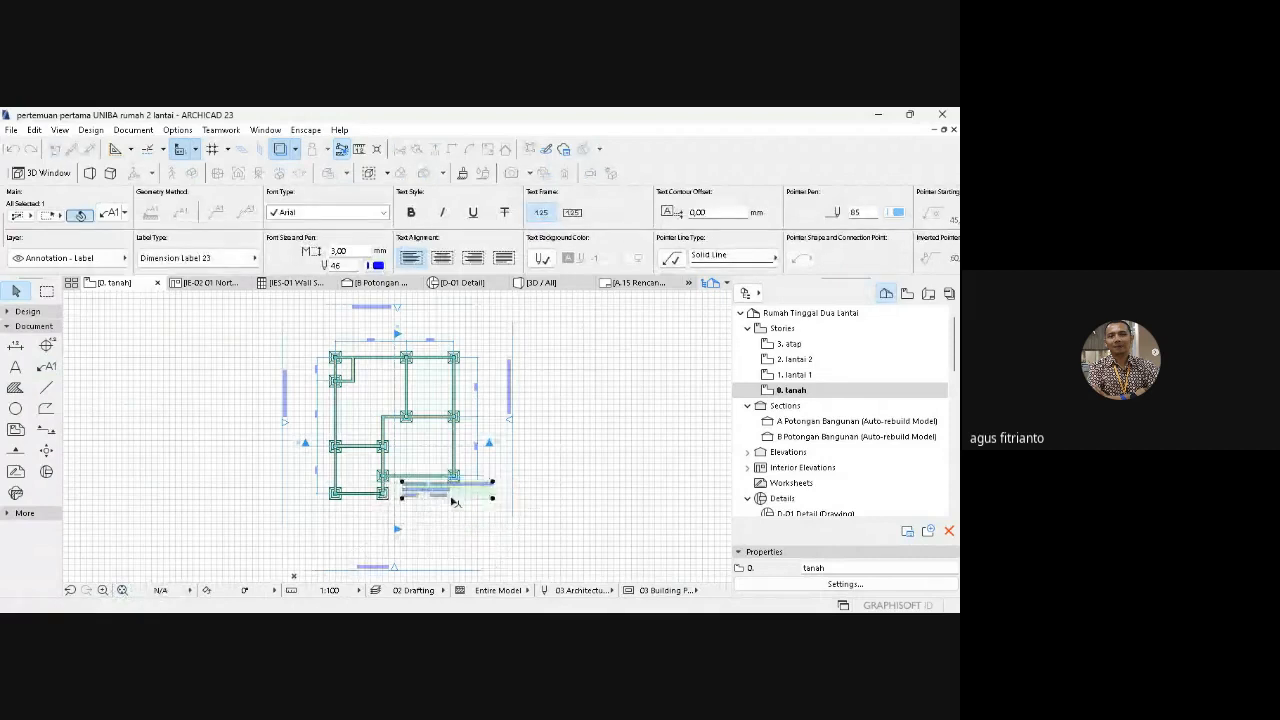
key(Delete)
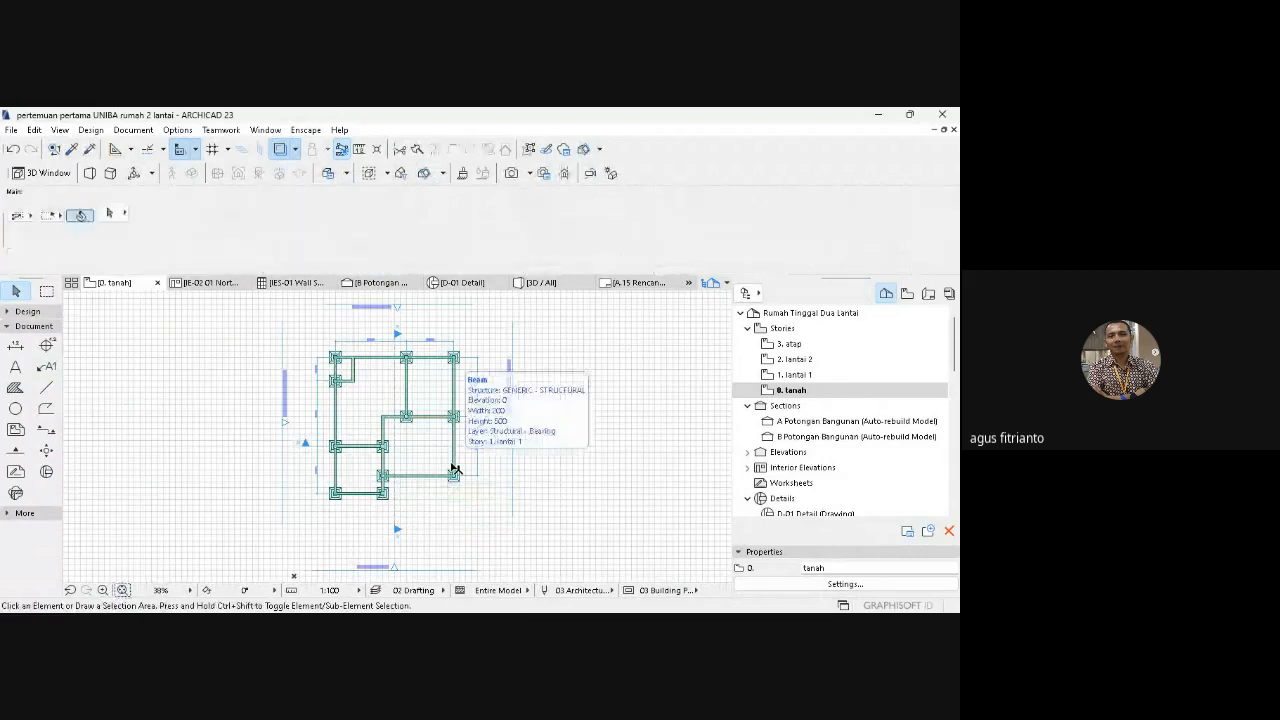
- Add a chained linear dimension across the foundation plan's lower edge, spanning the lower-left, inner and lower-right footings, placed just below the plan
click(16, 347)
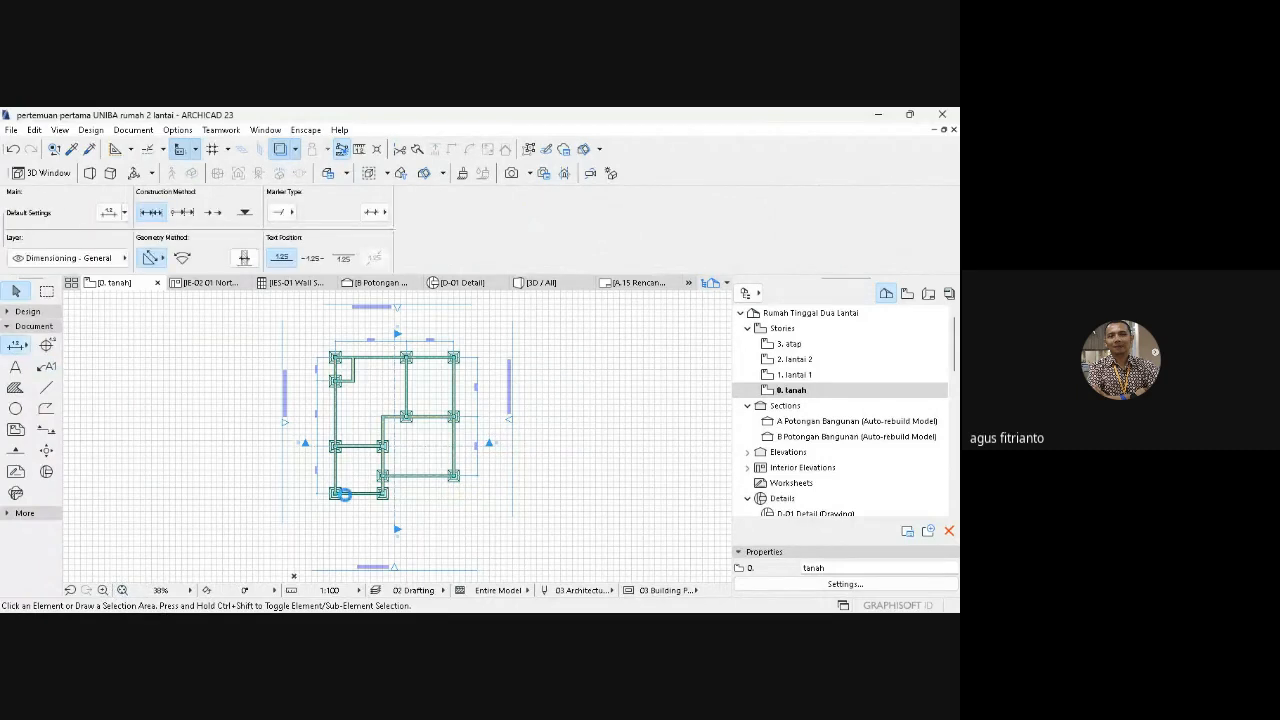
click(383, 491)
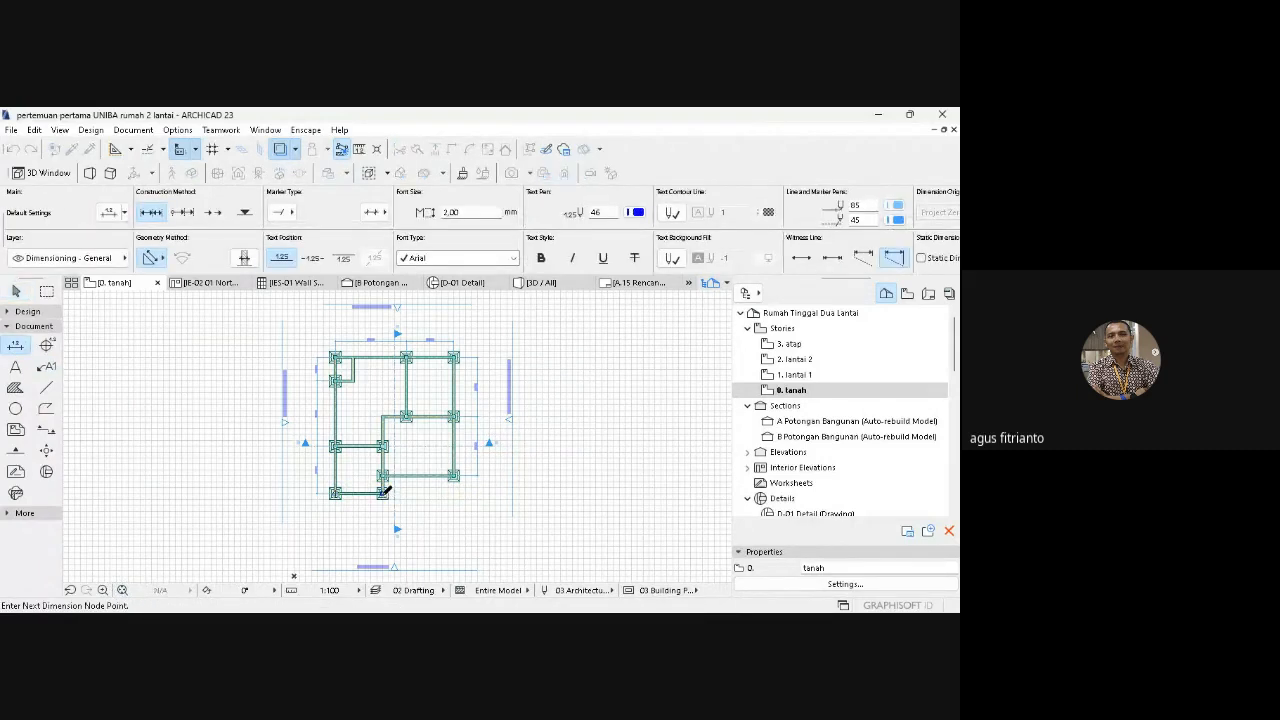
right_click(507, 414)
click(528, 427)
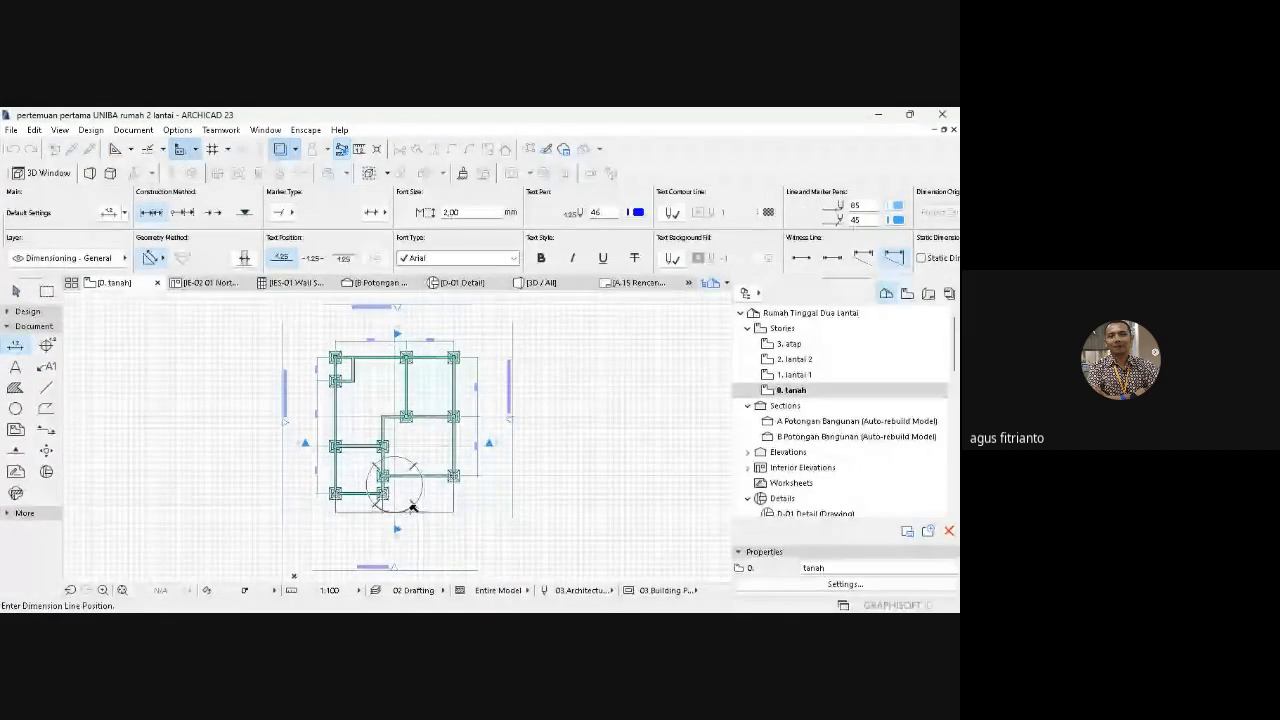
click(412, 510)
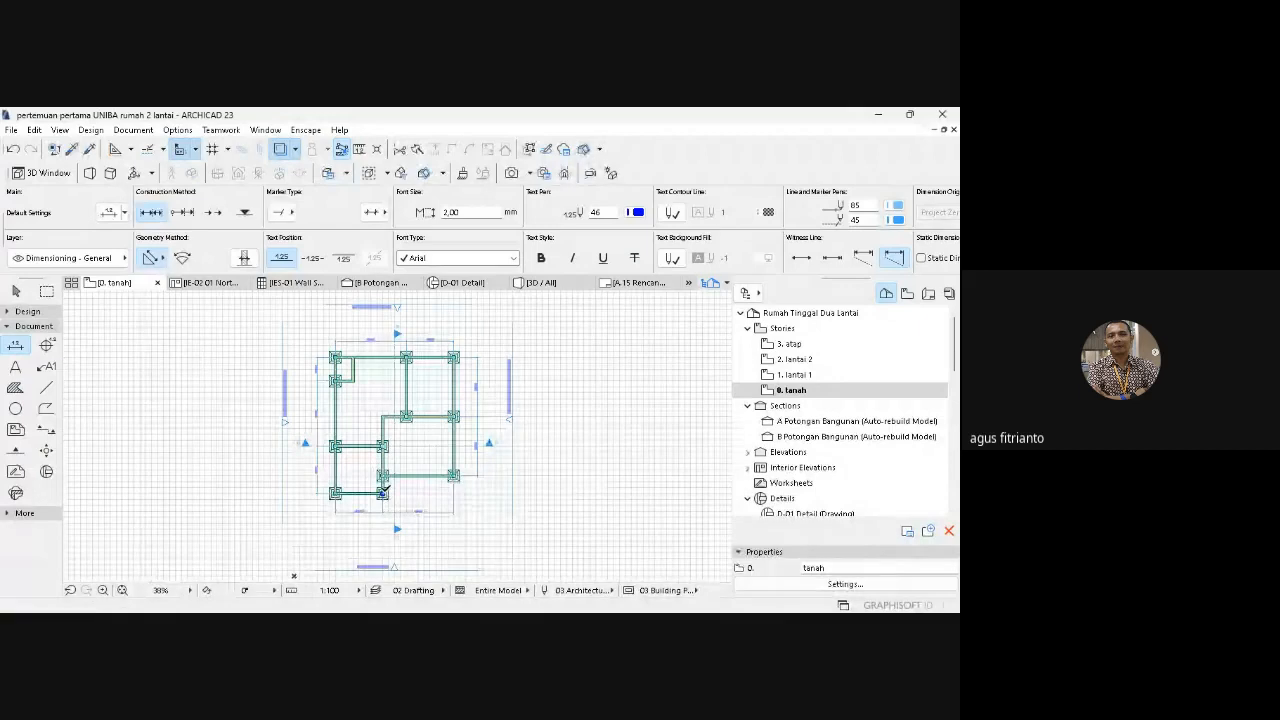
- Add a chained vertical dimension from the lower inner footings up to the inner beam corner, placed just left of the inner vertical beam
click(383, 474)
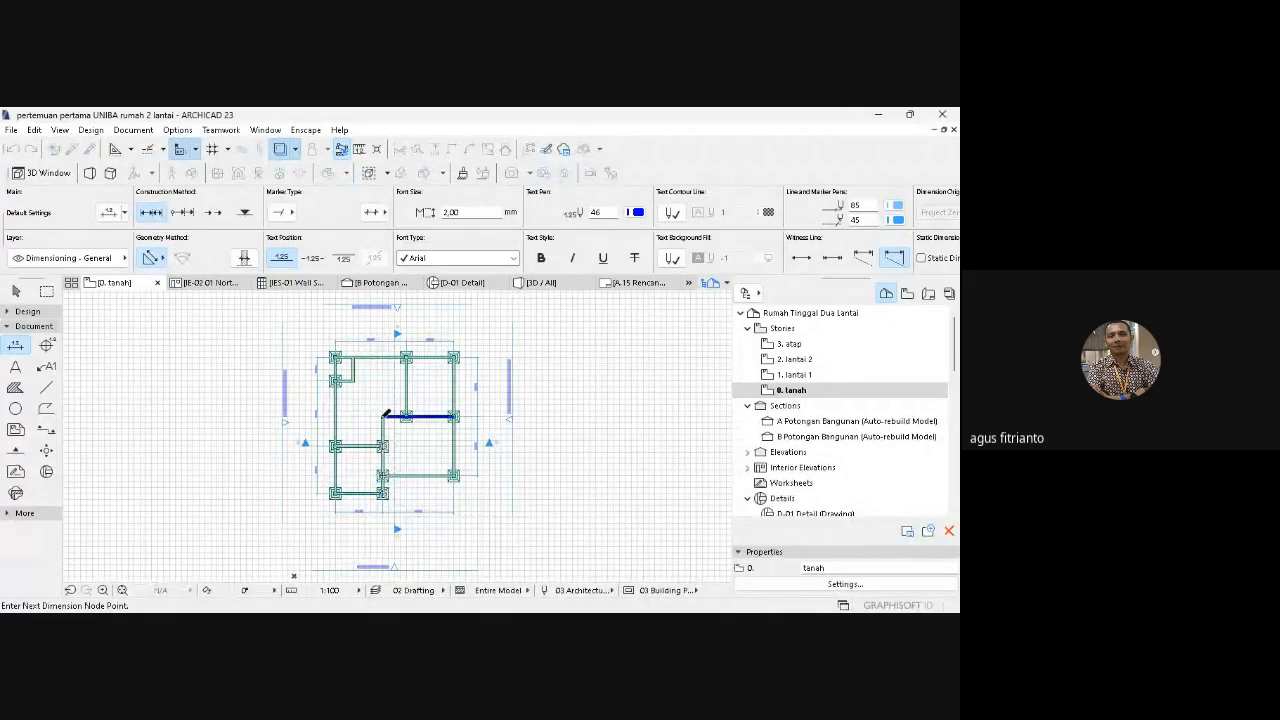
click(384, 416)
right_click(389, 419)
click(402, 427)
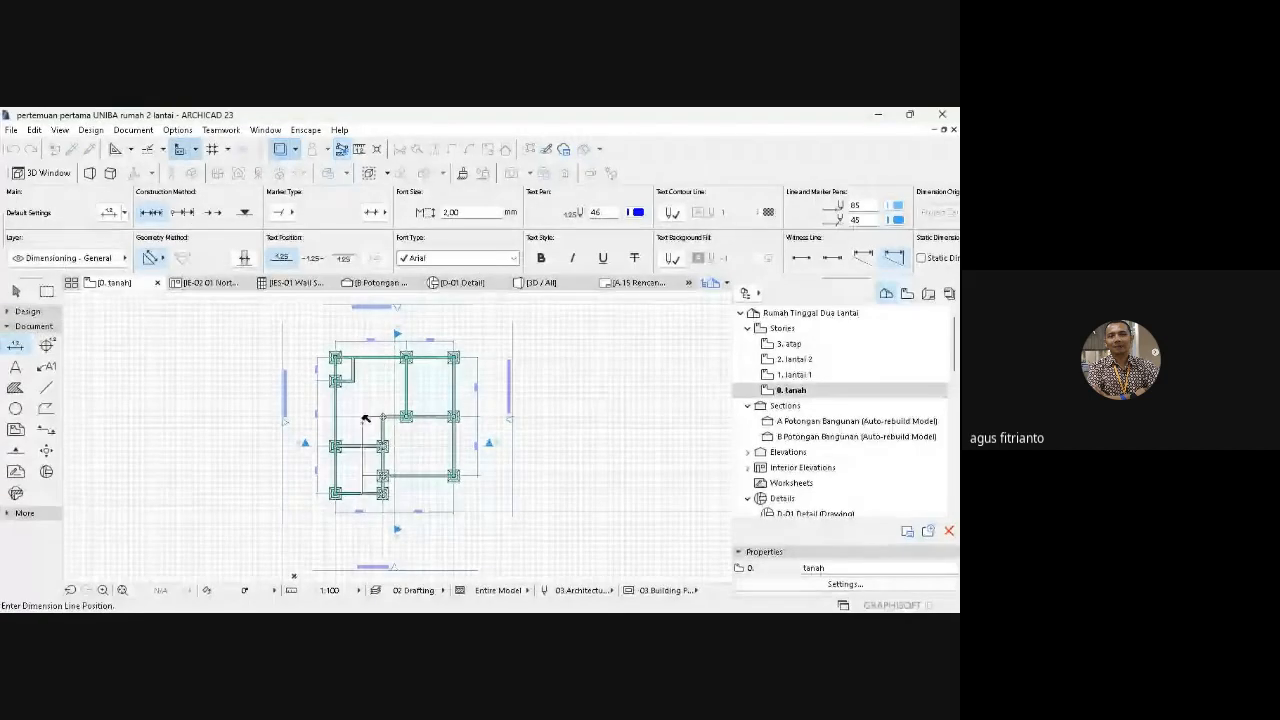
click(363, 420)
- Add a horizontal dimension between the inner beam corner and the central footing, placed just above the beam
click(383, 415)
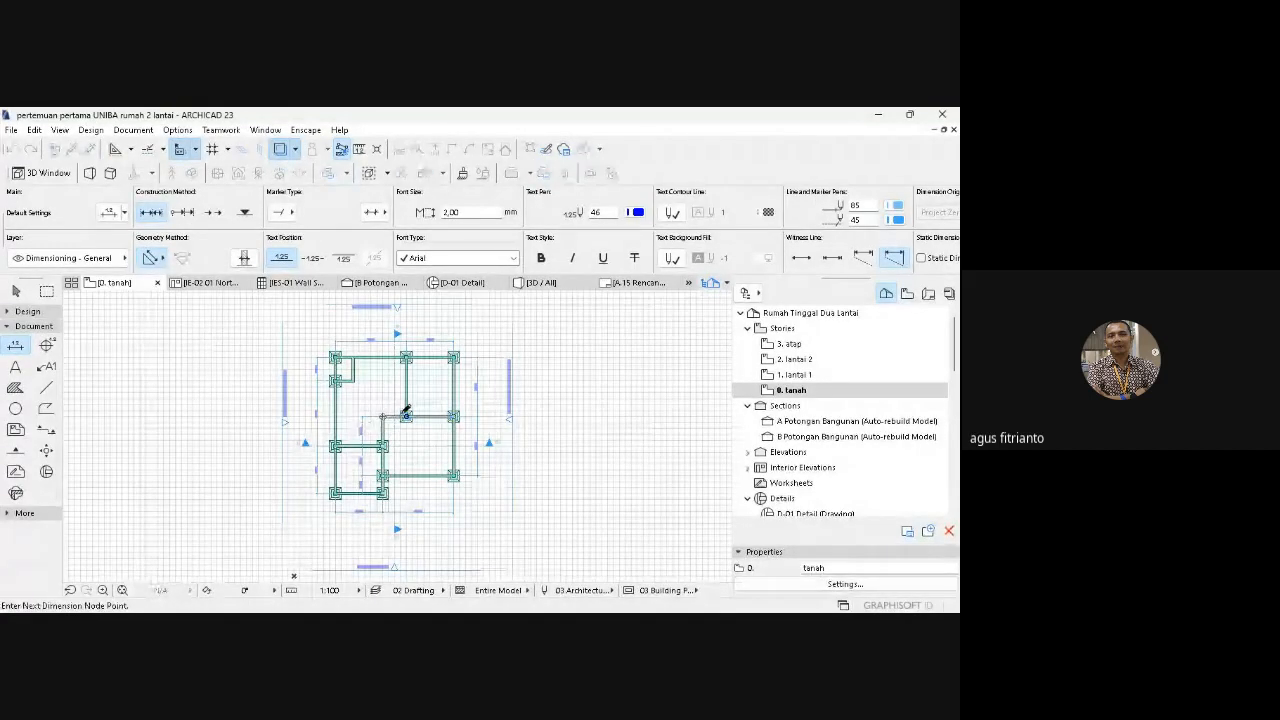
click(405, 415)
right_click(405, 415)
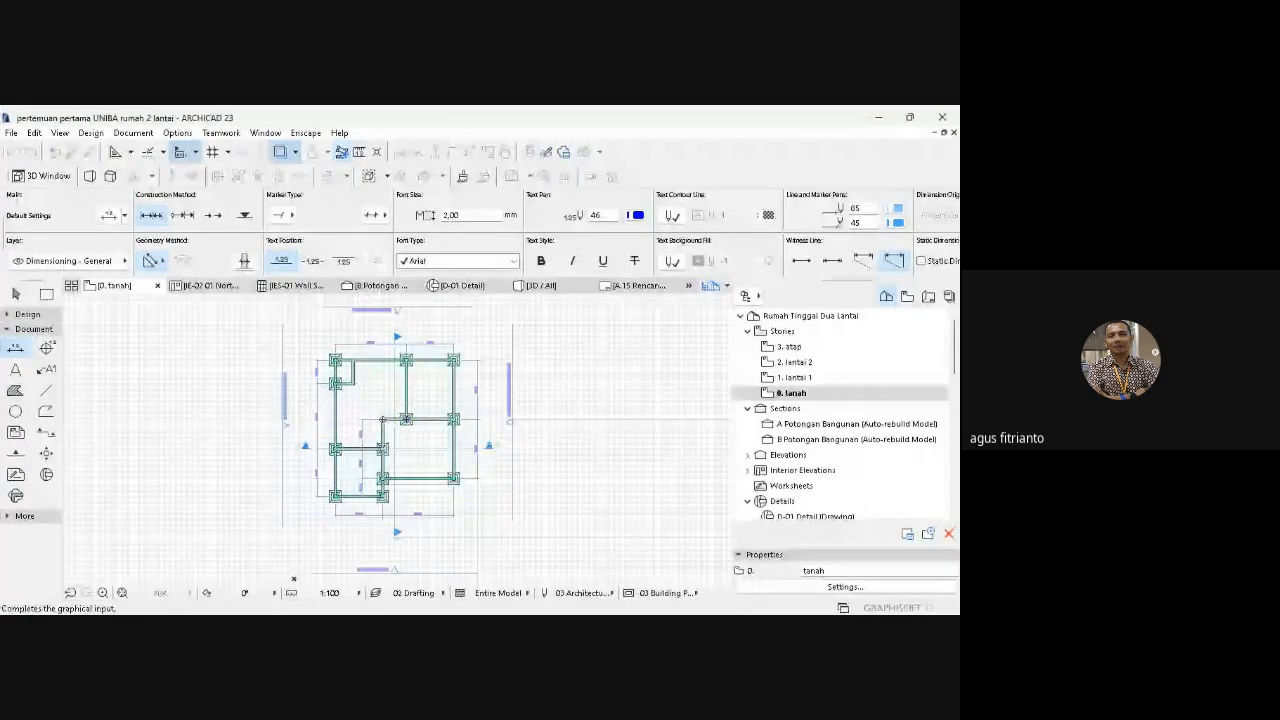
click(414, 424)
click(395, 399)
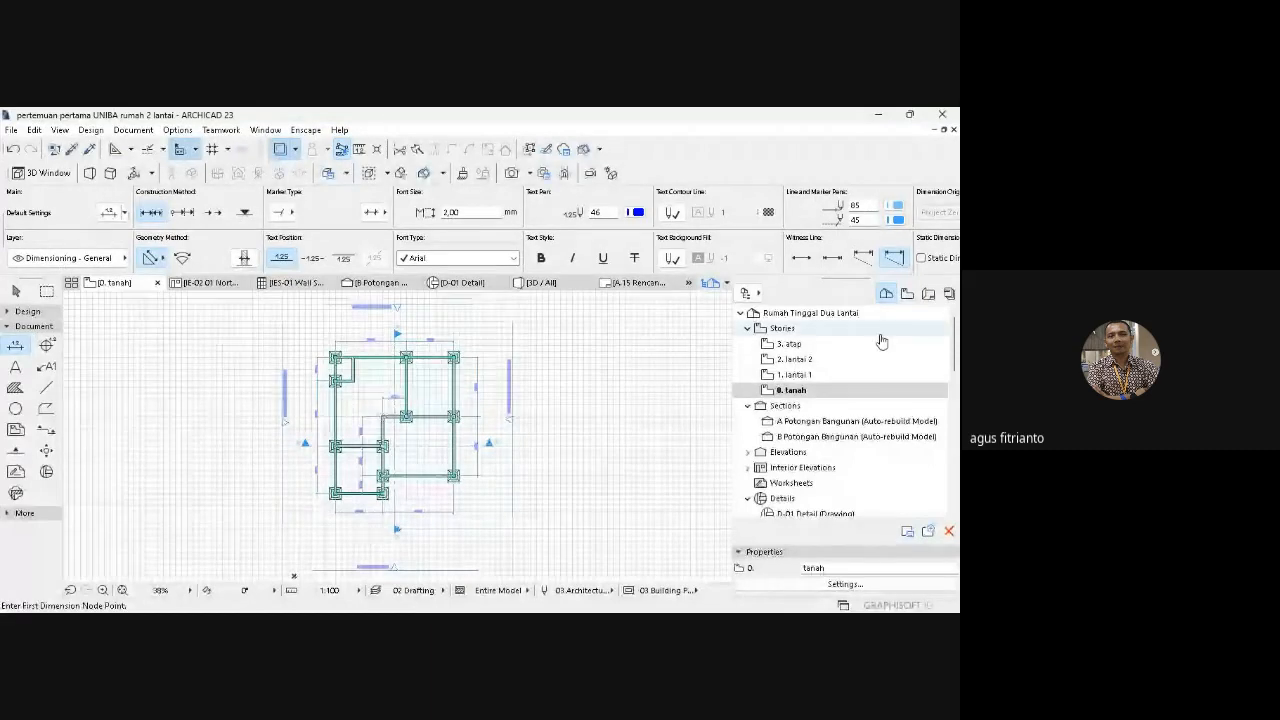
- Open the A.15 Rencana Pondasi layout and examine the dimensions on the foundation drawing
click(929, 296)
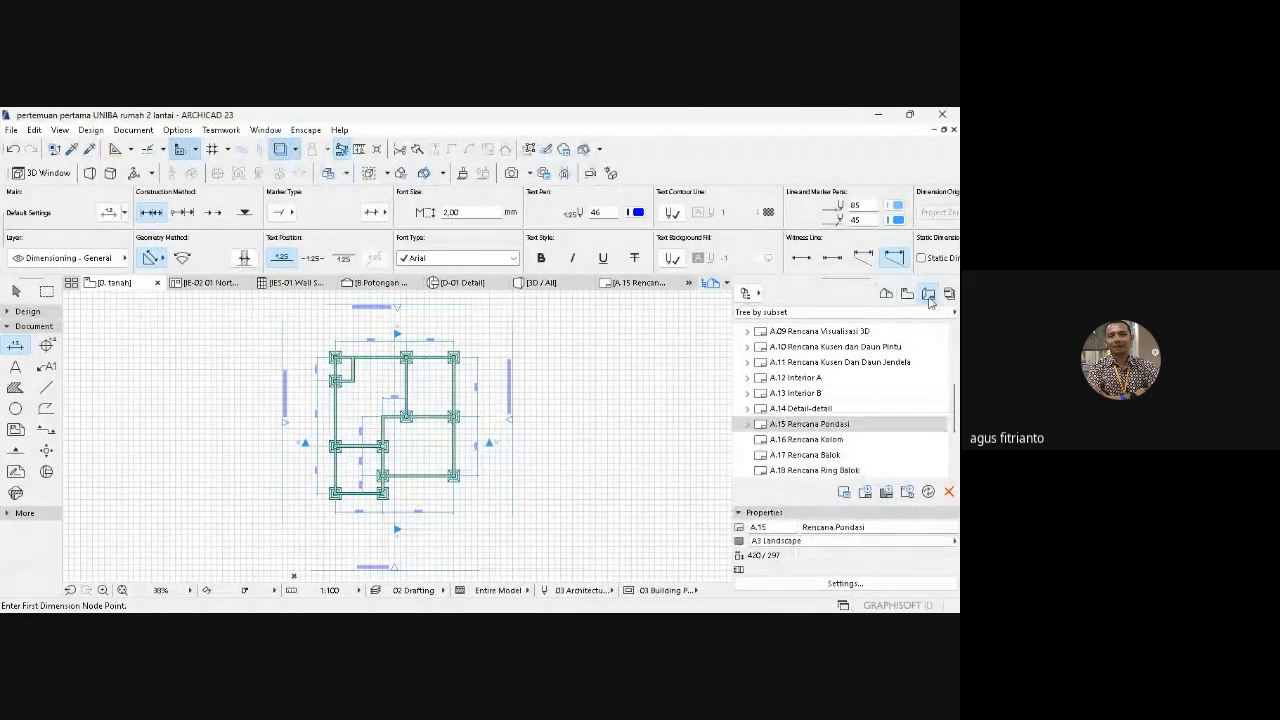
double_click(850, 424)
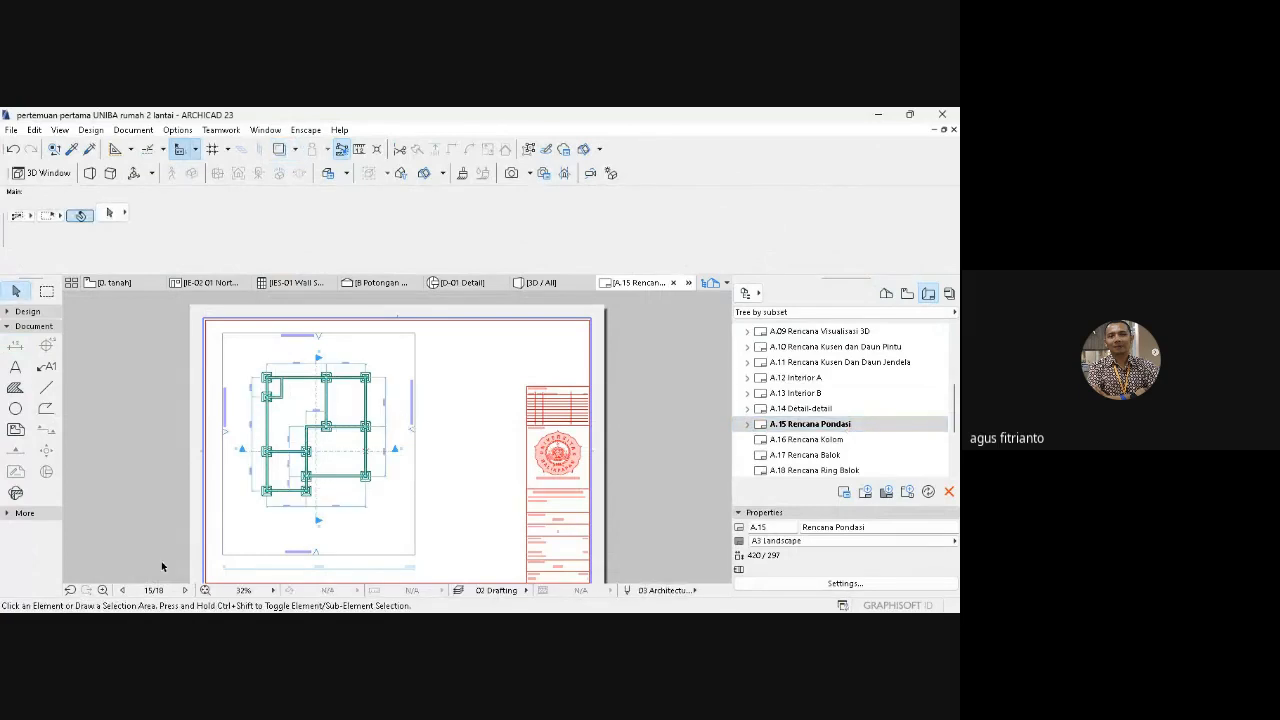
click(102, 590)
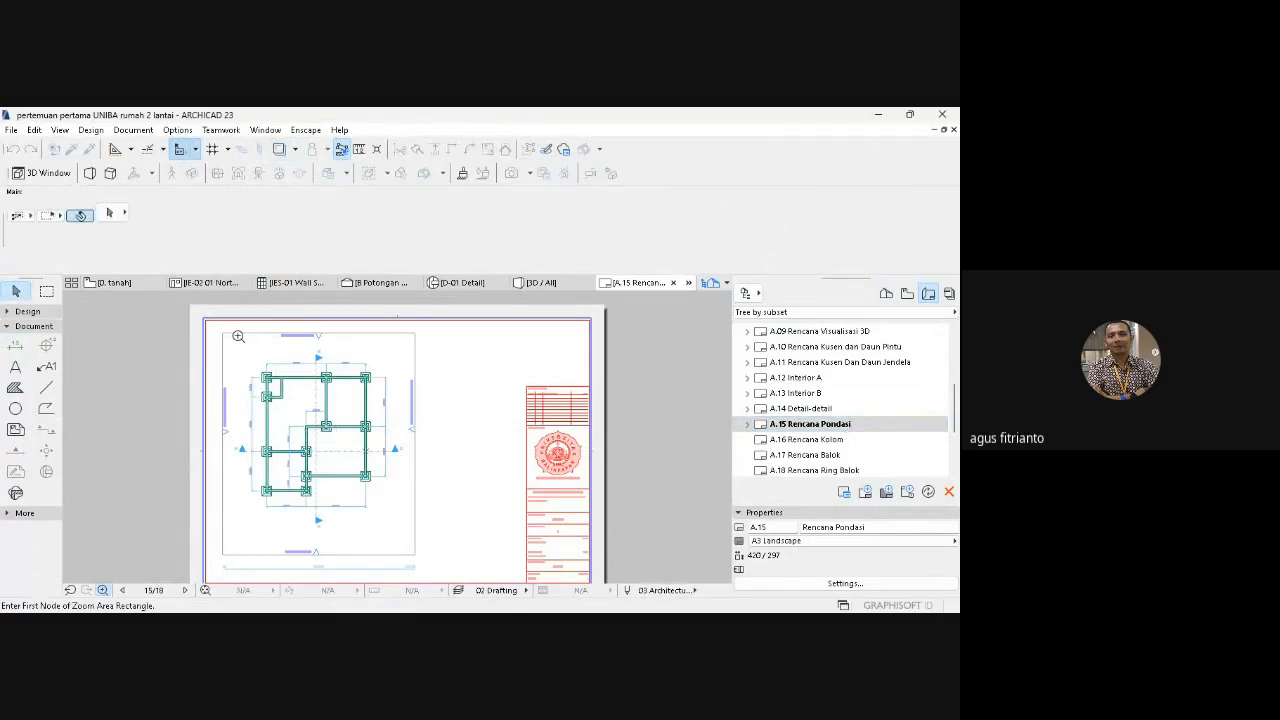
click(234, 358)
click(388, 408)
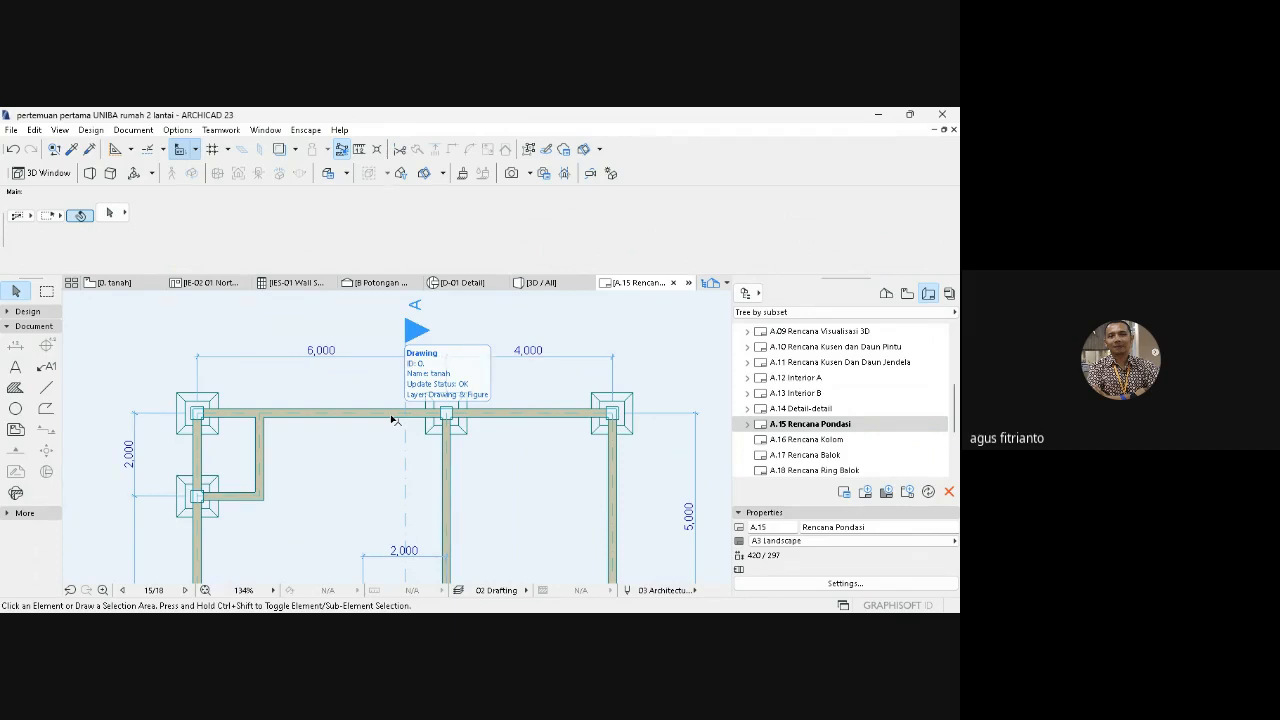
click(204, 590)
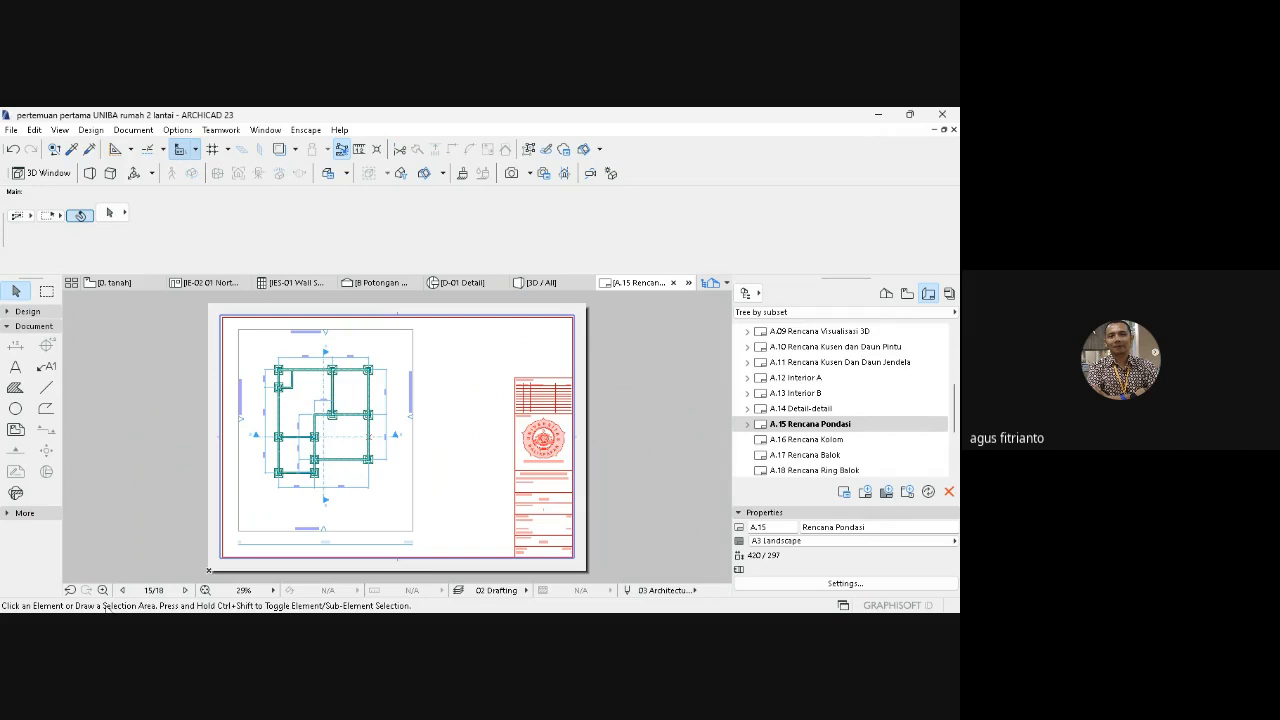
click(102, 590)
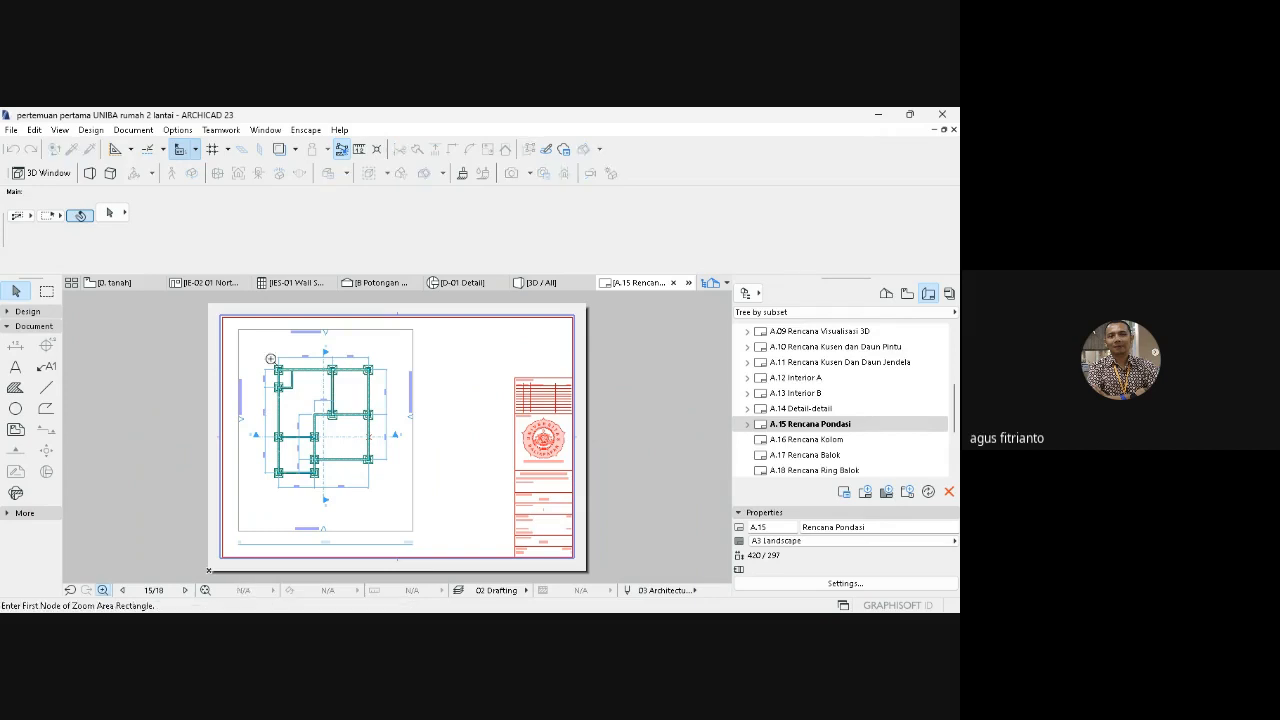
click(231, 317)
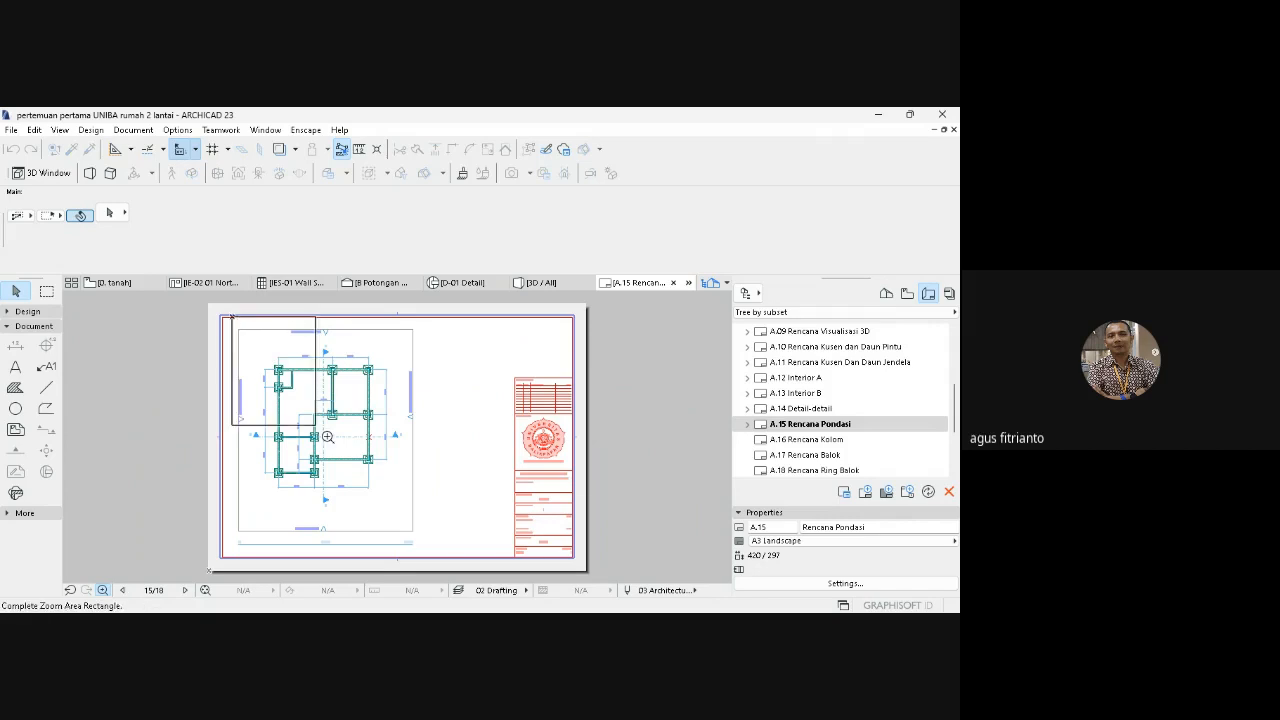
click(422, 497)
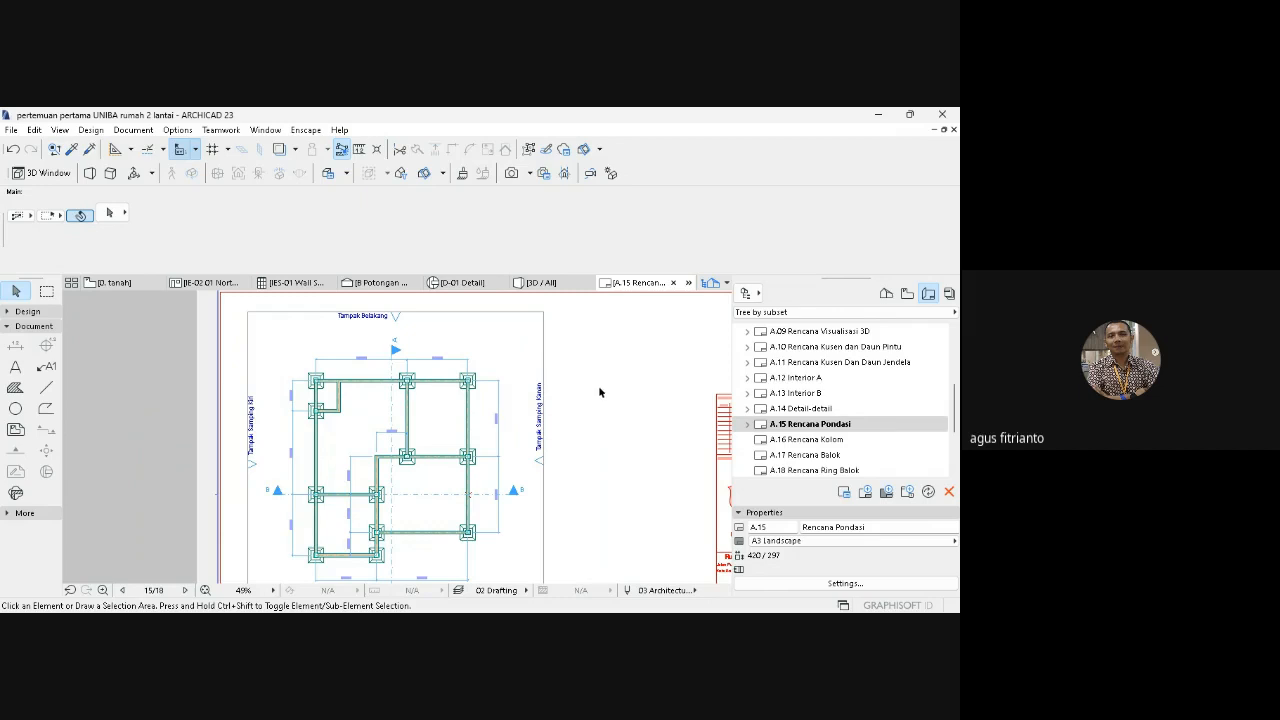
- Open the A.16 Rencana Kolom layout, then inspect the upper rooms of the 1. lantai 1 structural plan up close
double_click(828, 442)
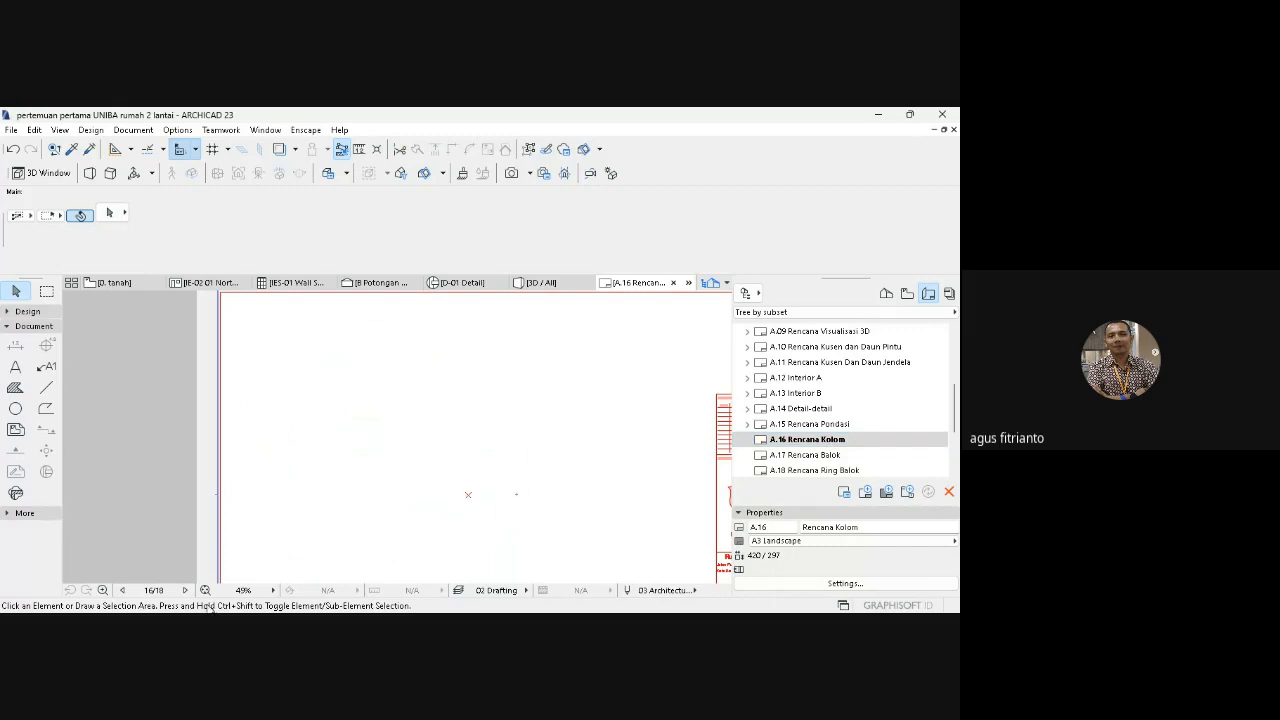
click(205, 590)
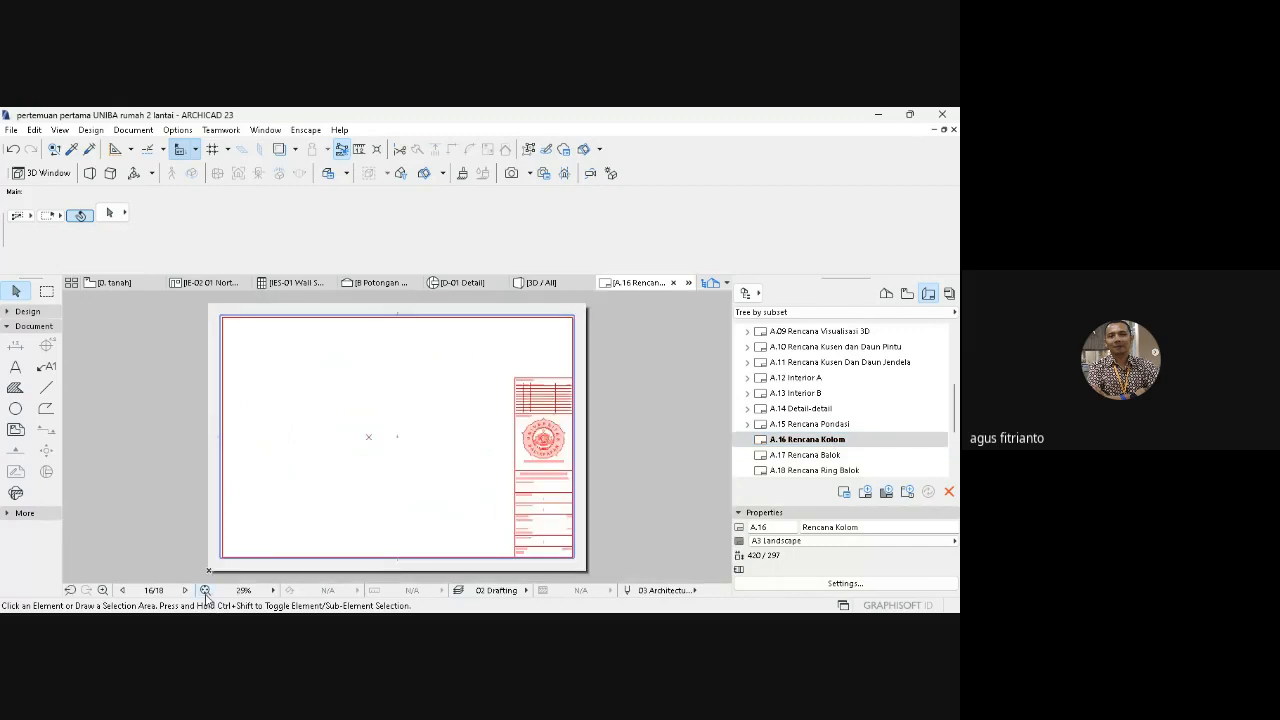
click(907, 293)
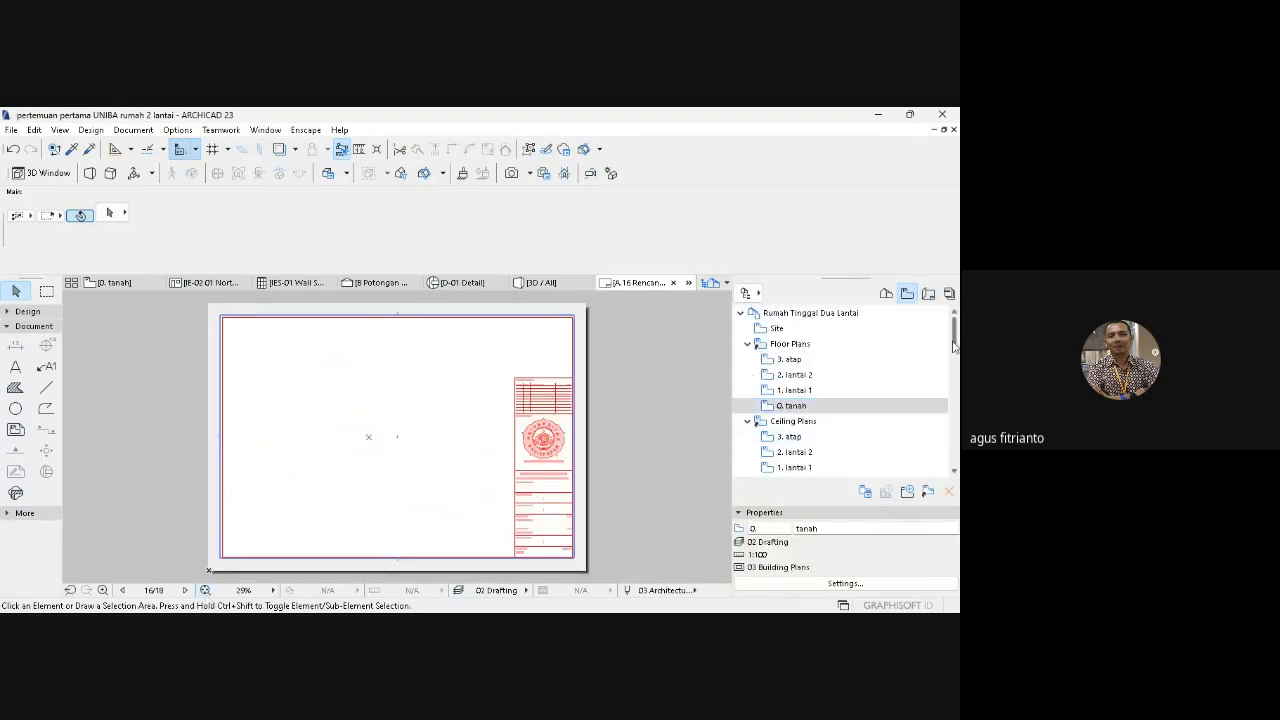
drag(955, 343, 955, 366)
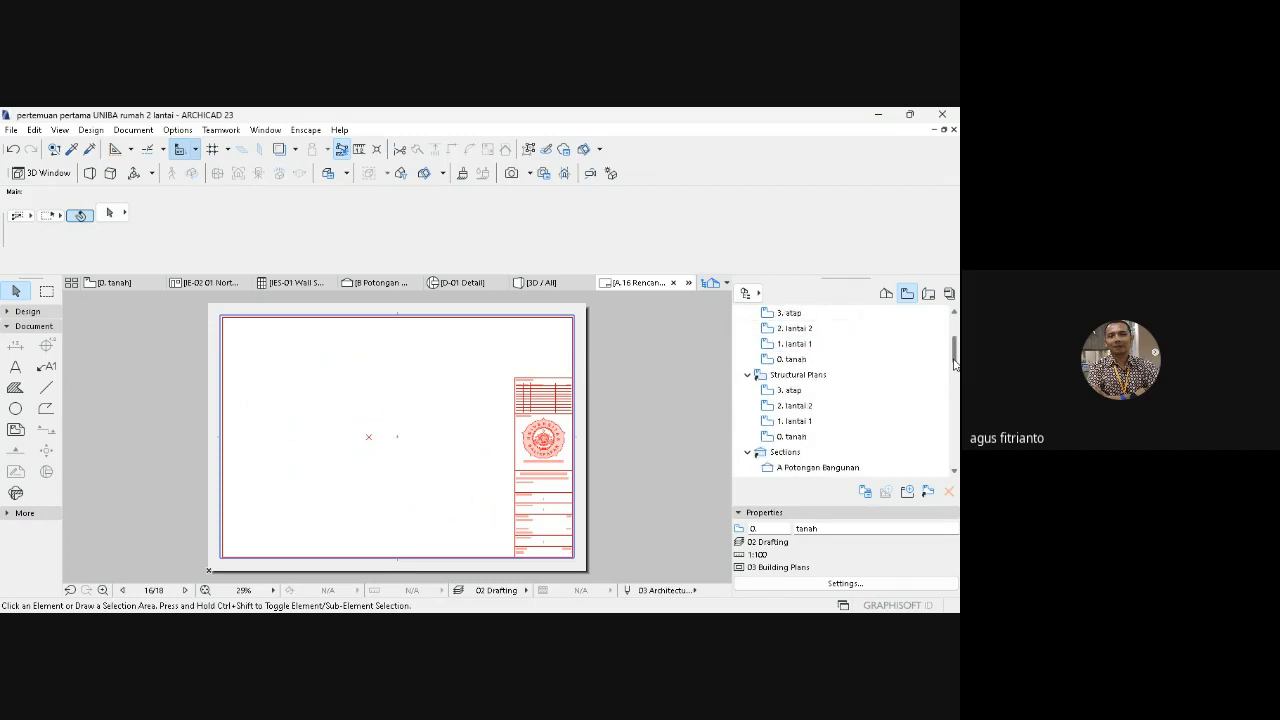
double_click(799, 426)
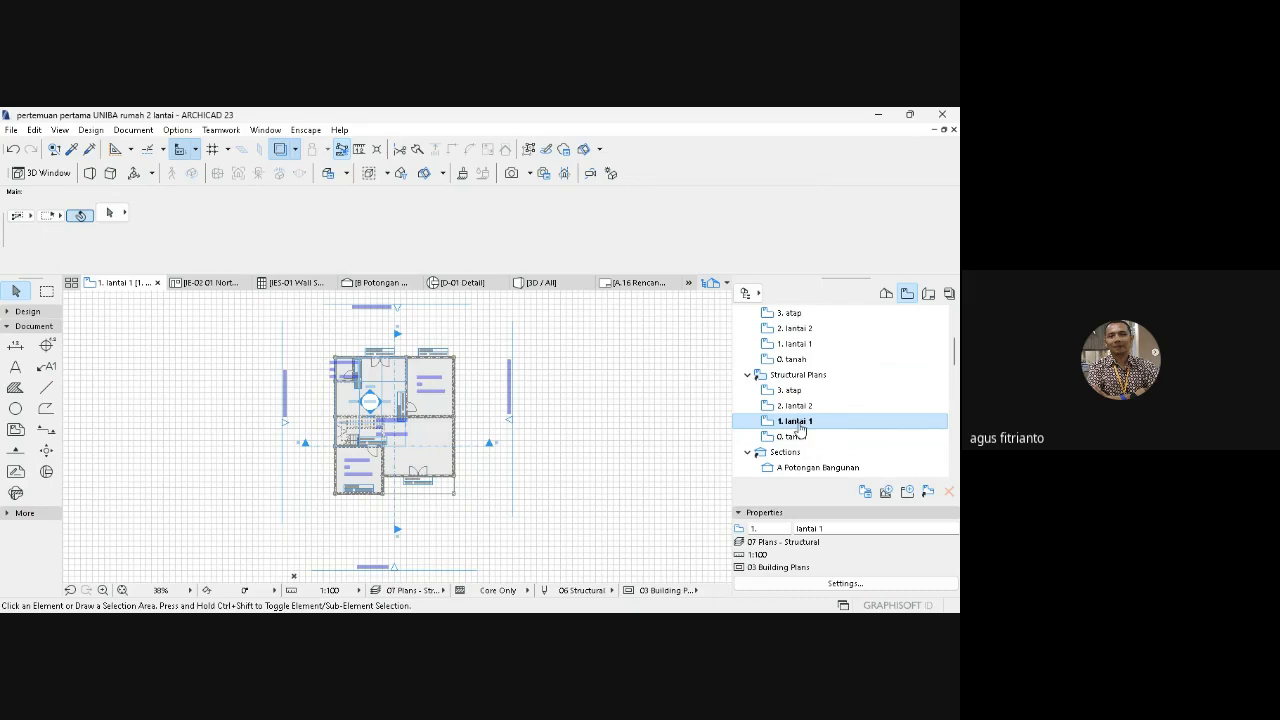
click(104, 590)
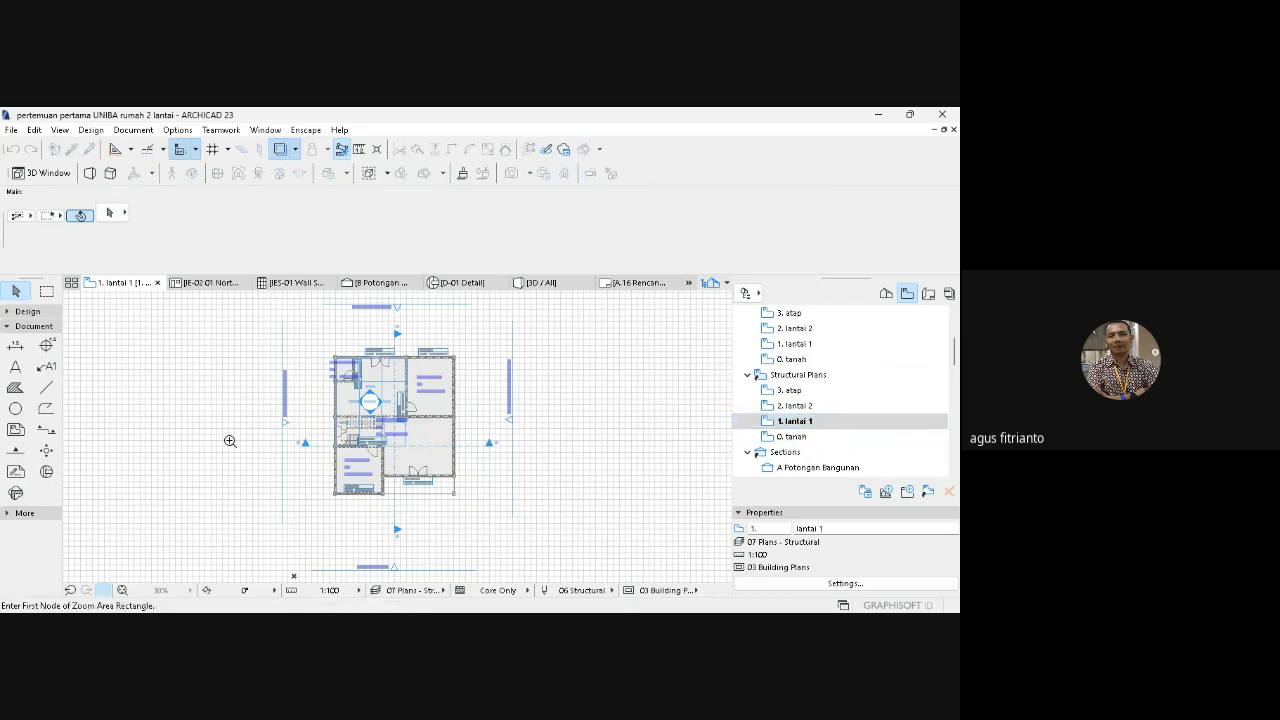
click(315, 334)
click(461, 415)
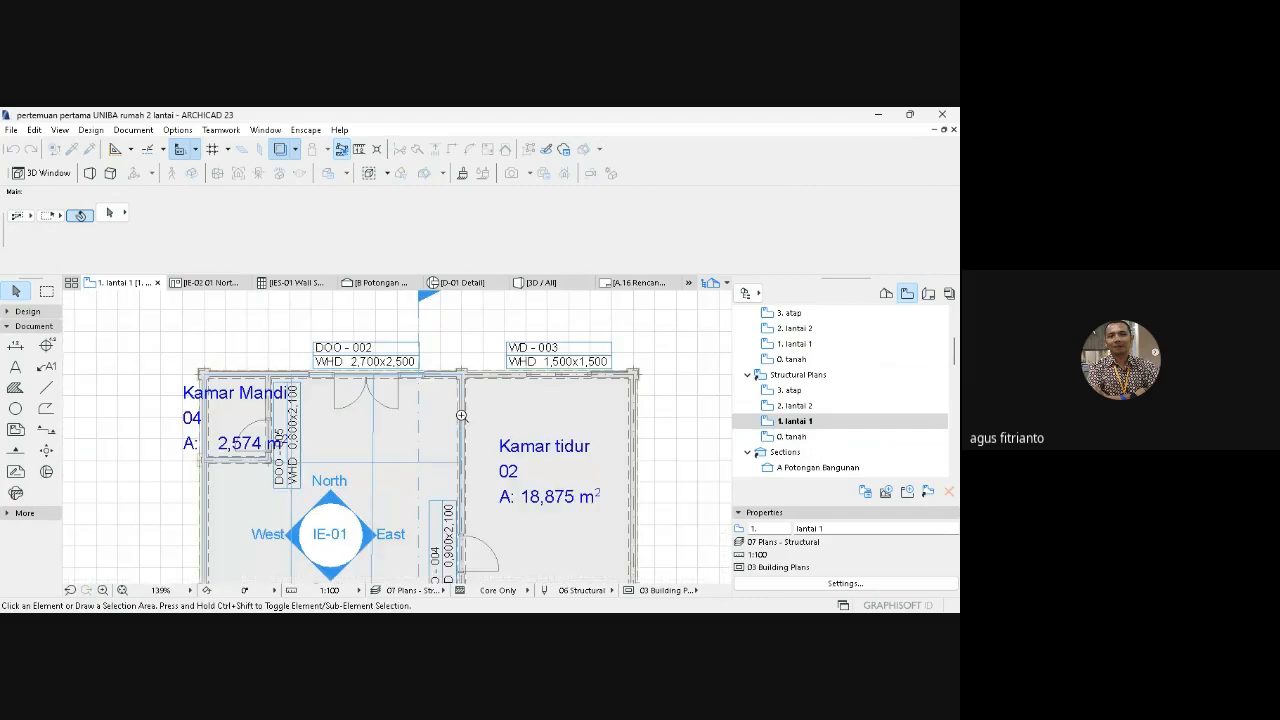
- Compare the structural plans of lantai 2, atap and lantai 1 with the lantai 1 ceiling plan
click(800, 406)
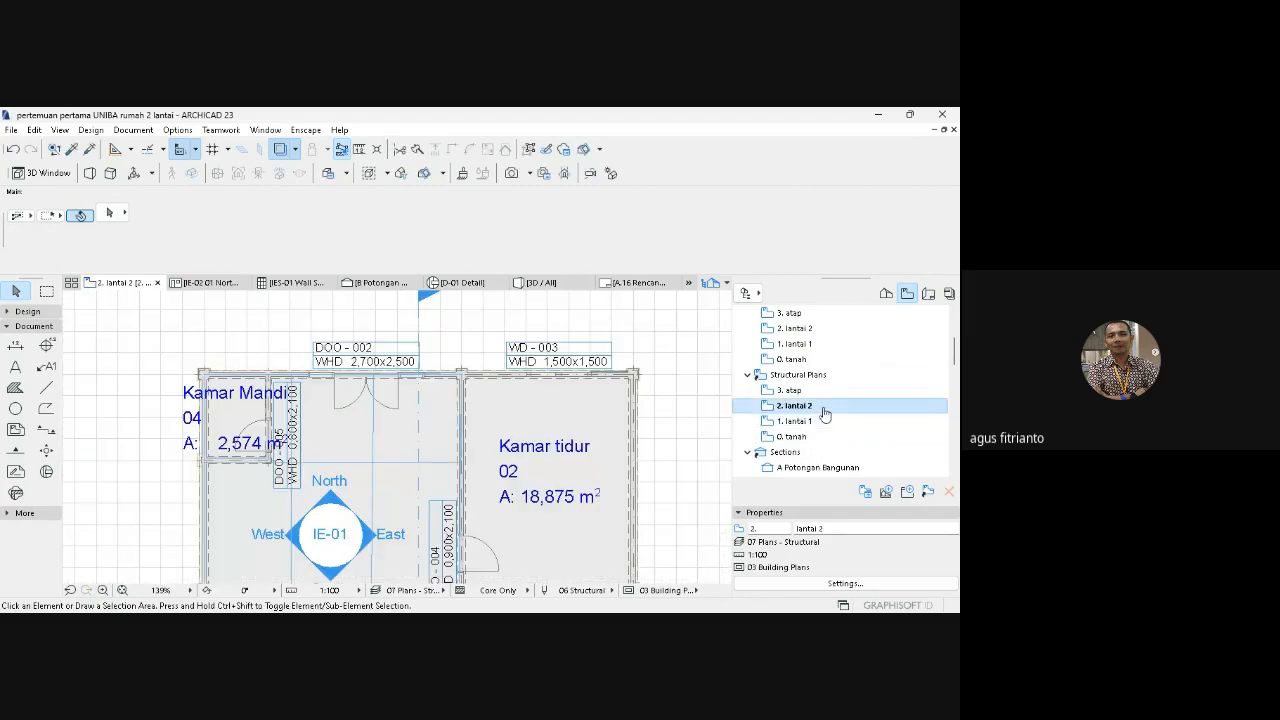
click(802, 392)
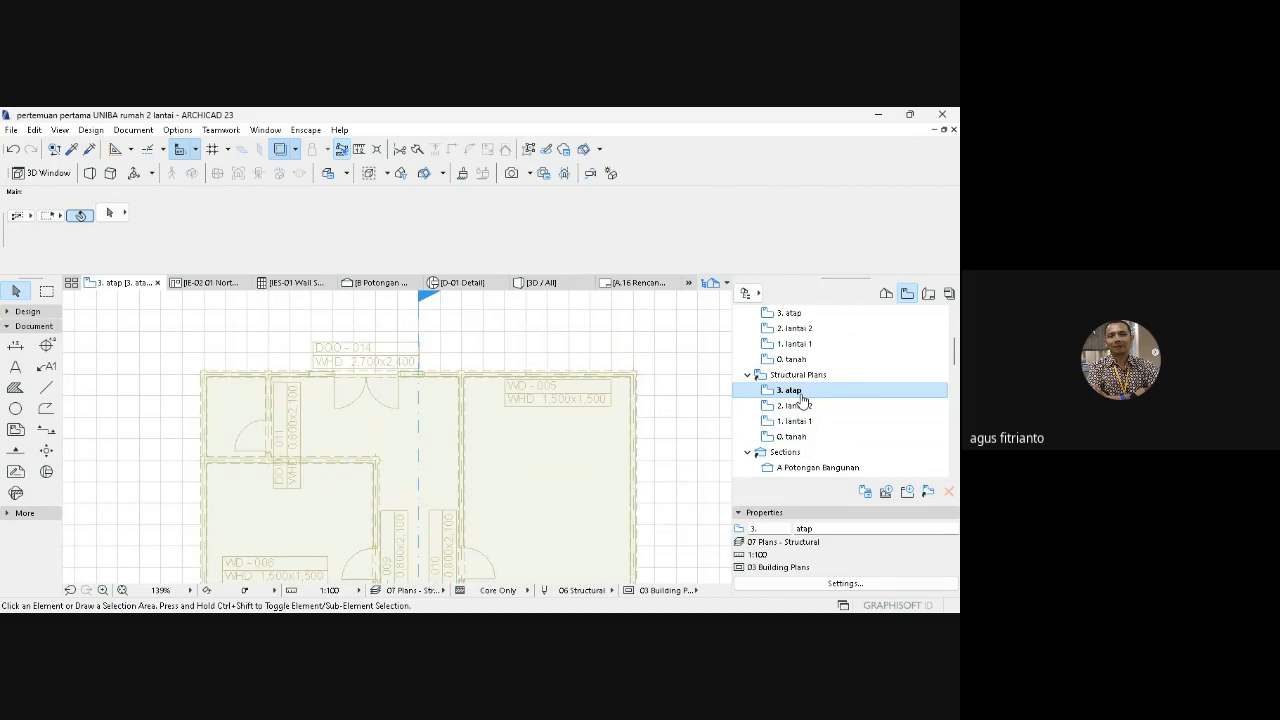
click(800, 344)
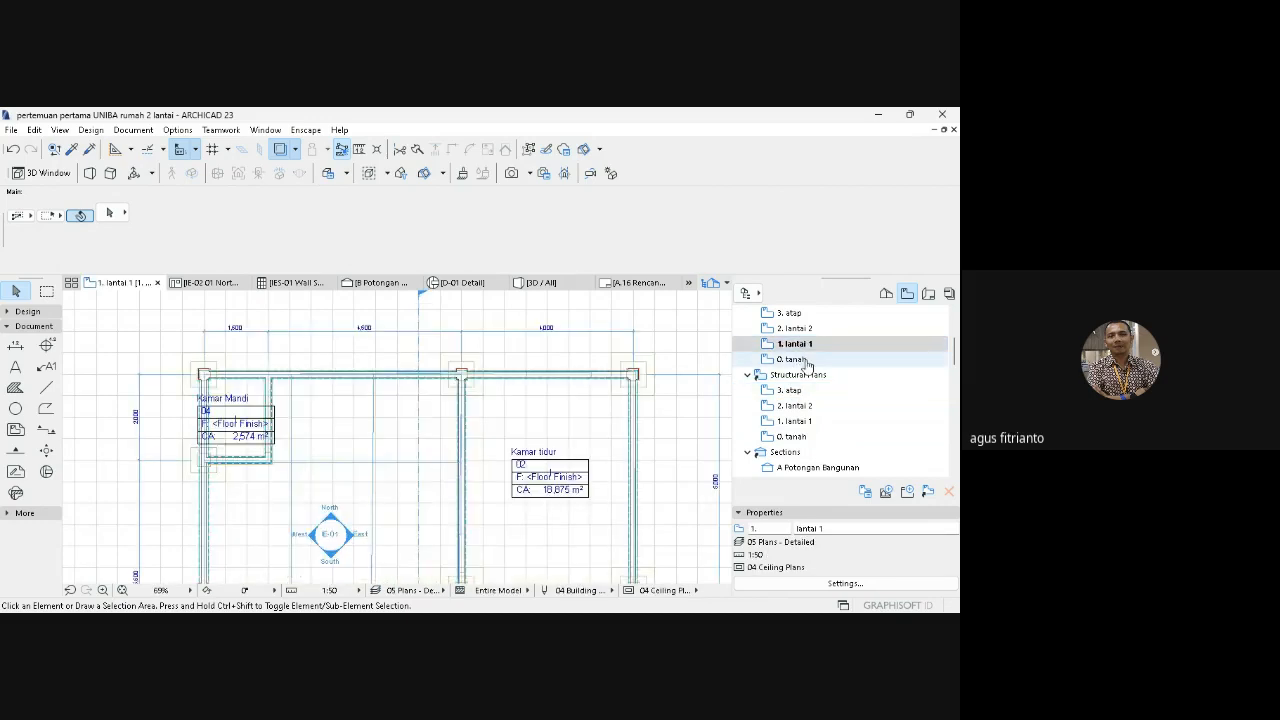
click(806, 361)
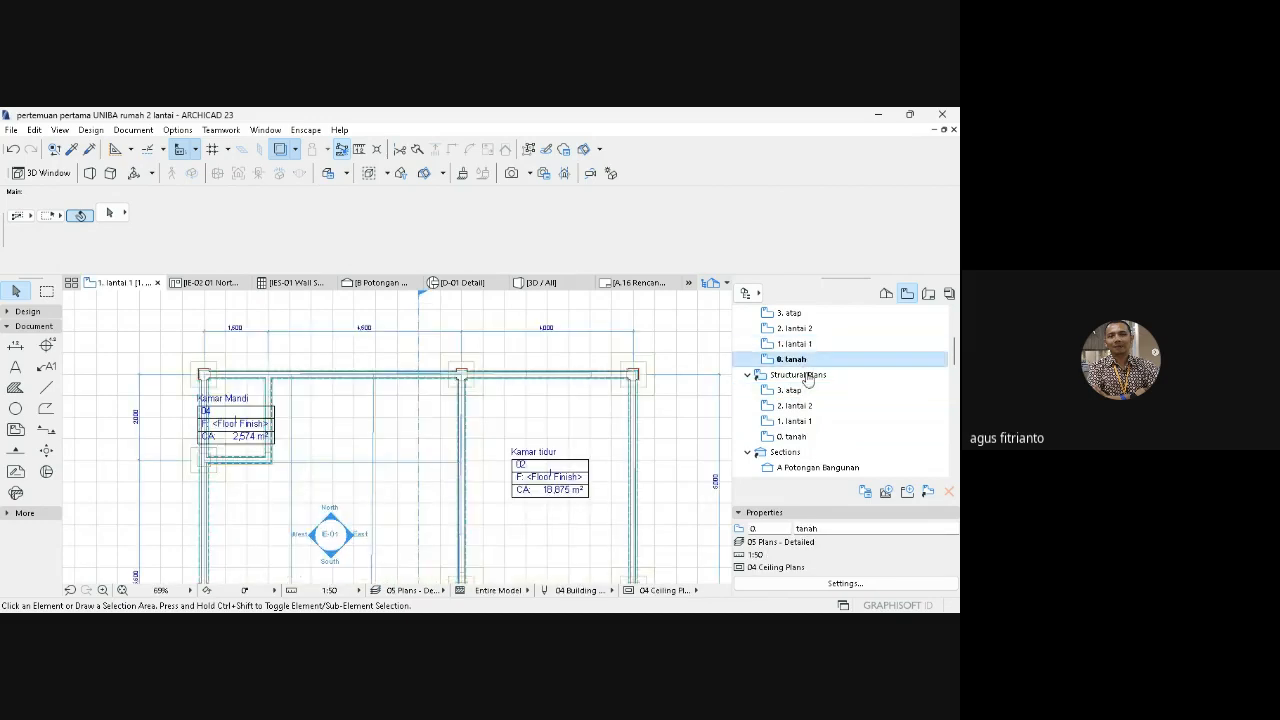
click(806, 421)
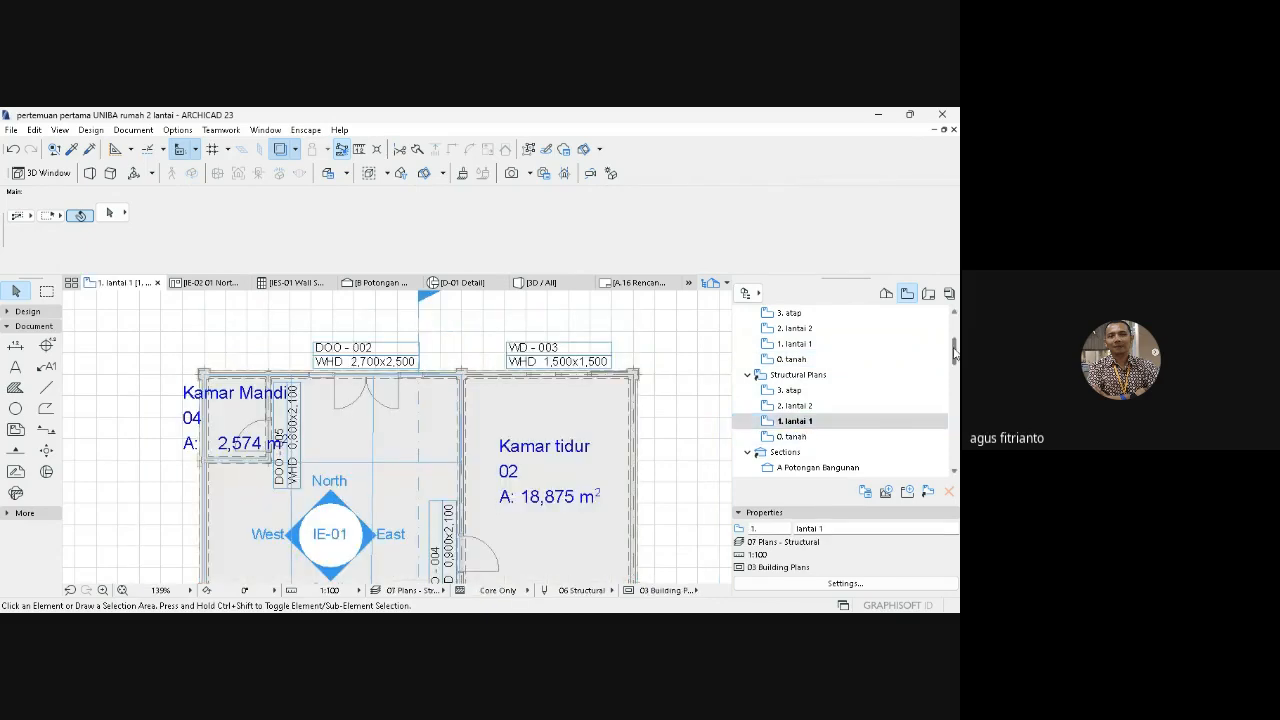
mouse_move(955, 345)
mouse_down()
mouse_move(955, 313)
mouse_move(955, 350)
mouse_up()
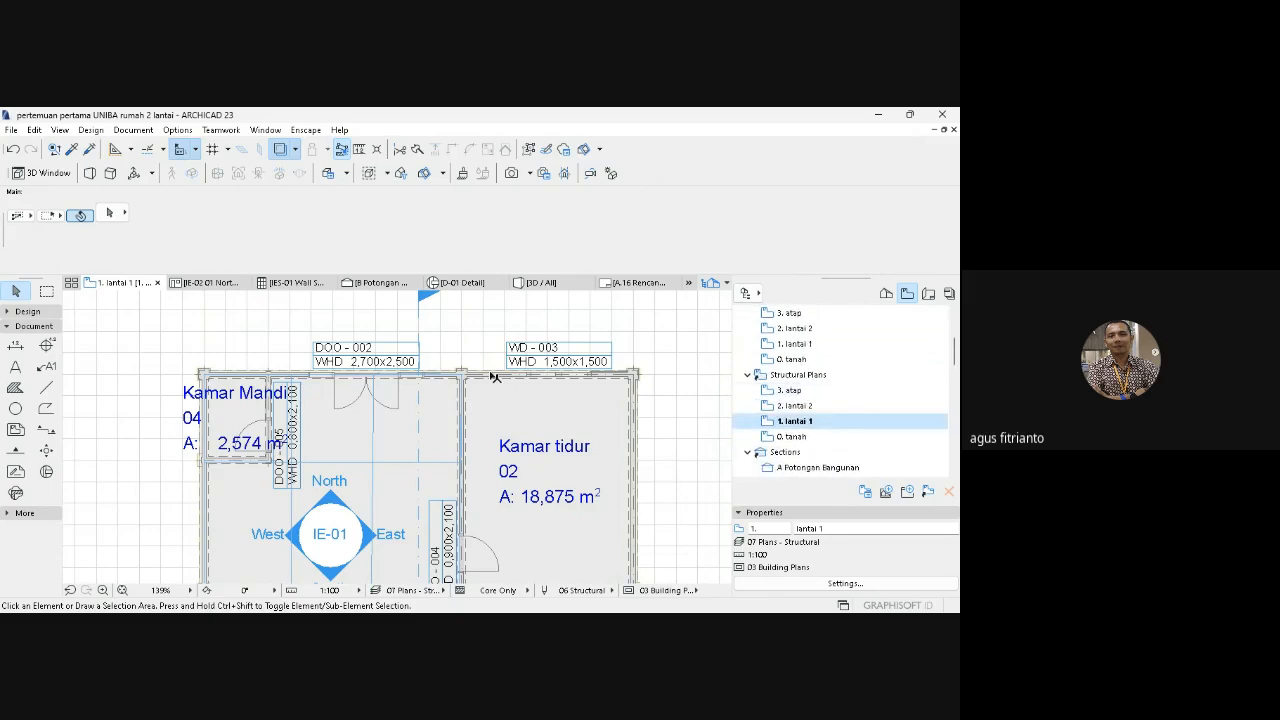
scroll(800, 375, up, 2)
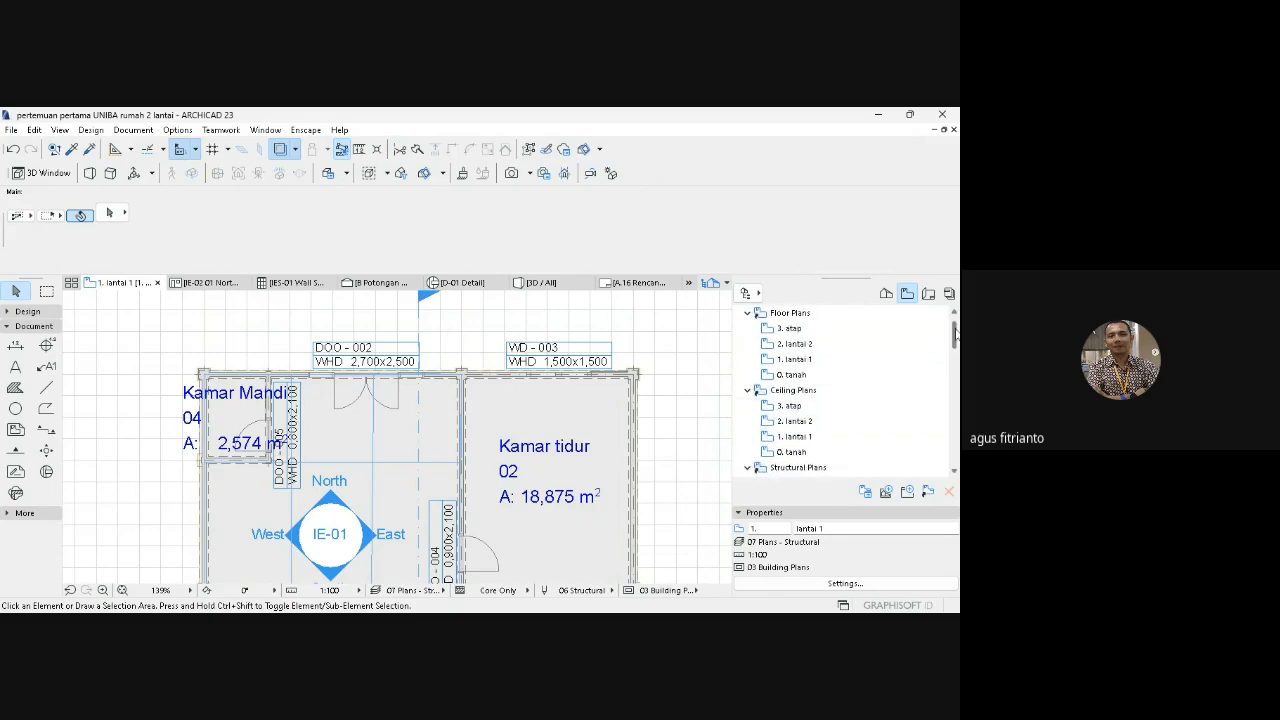
- Open the 0. tanah floor plan view, switch to the project map and fit the whole plan in view
double_click(789, 375)
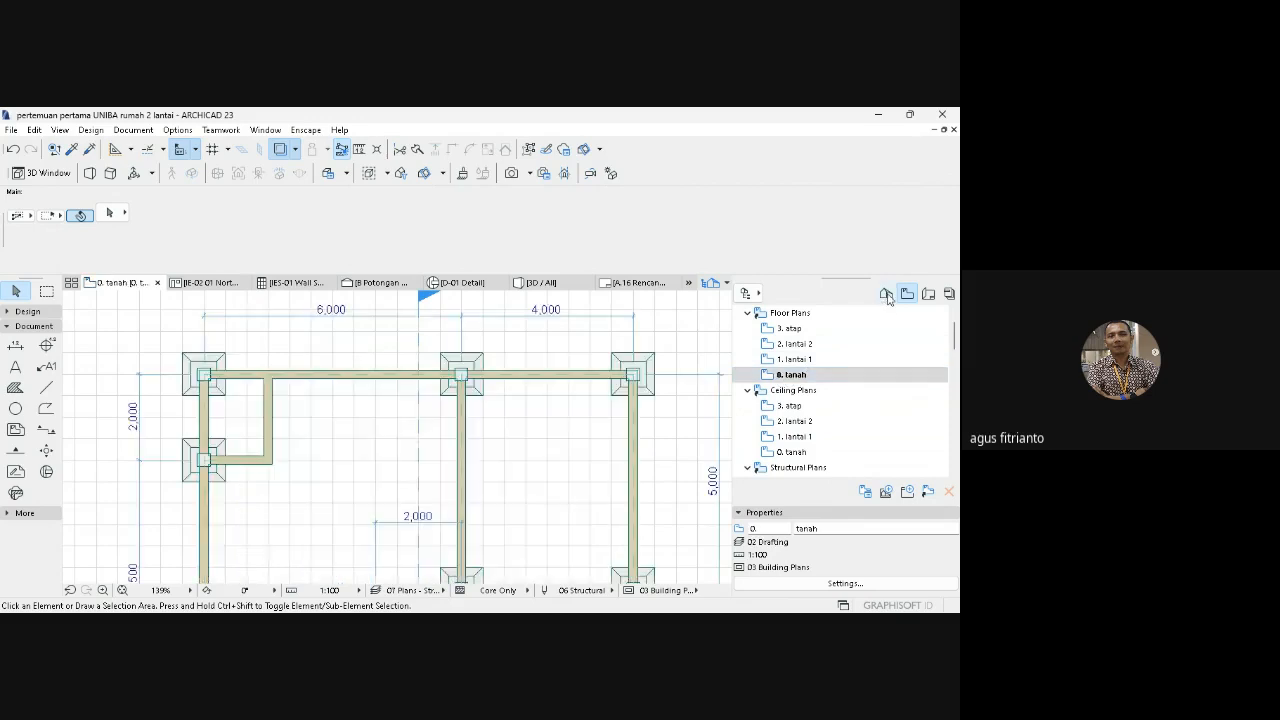
click(886, 294)
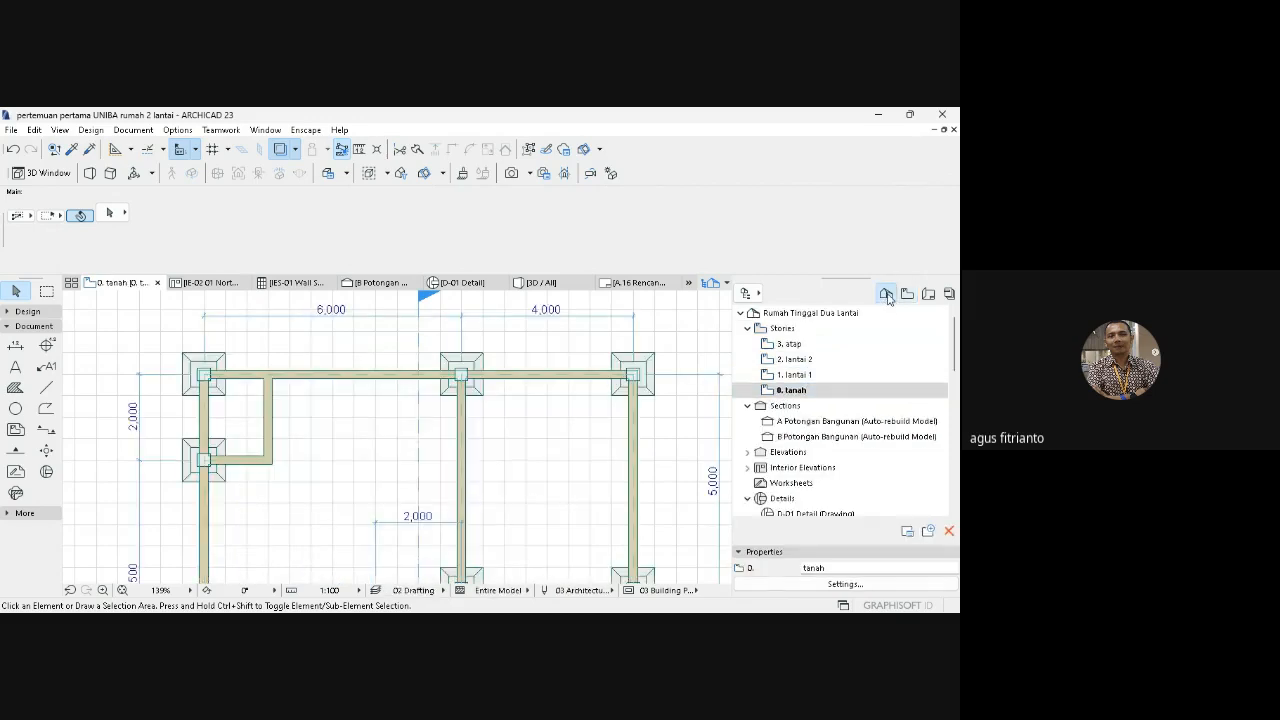
click(123, 590)
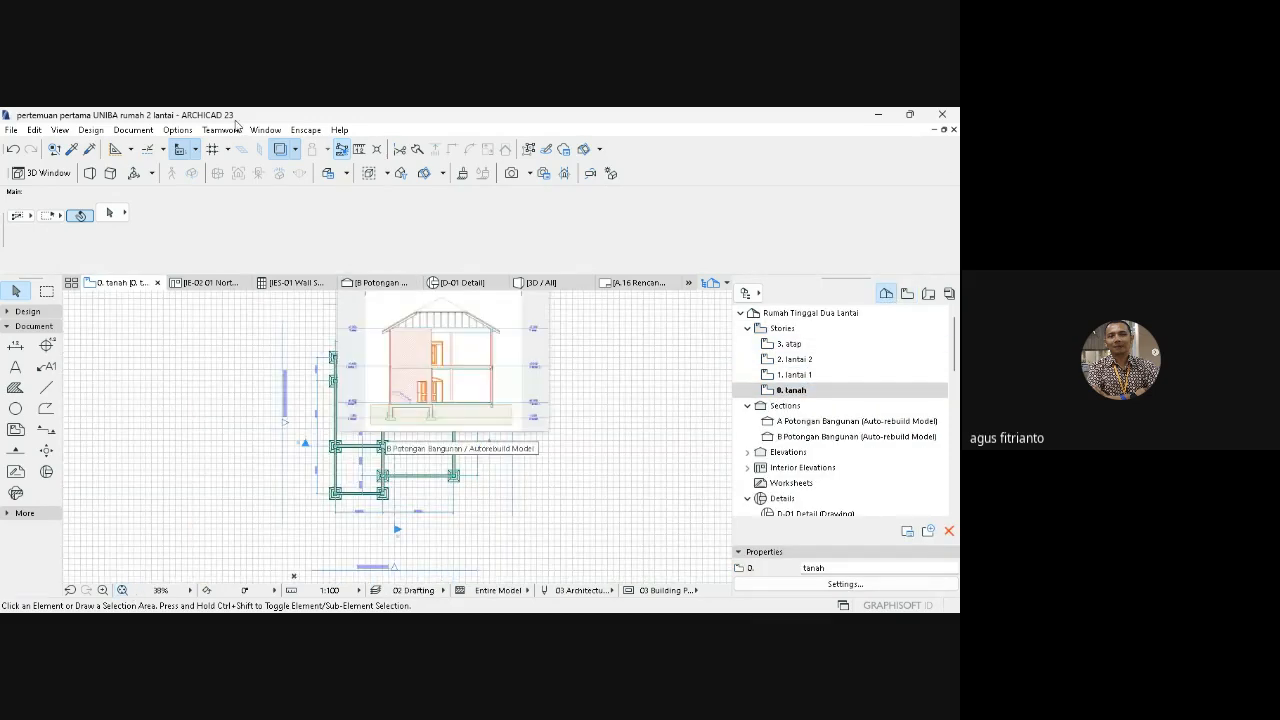
- Create a new layer combination named "kolom" in the Layers (Model Views) settings
click(178, 131)
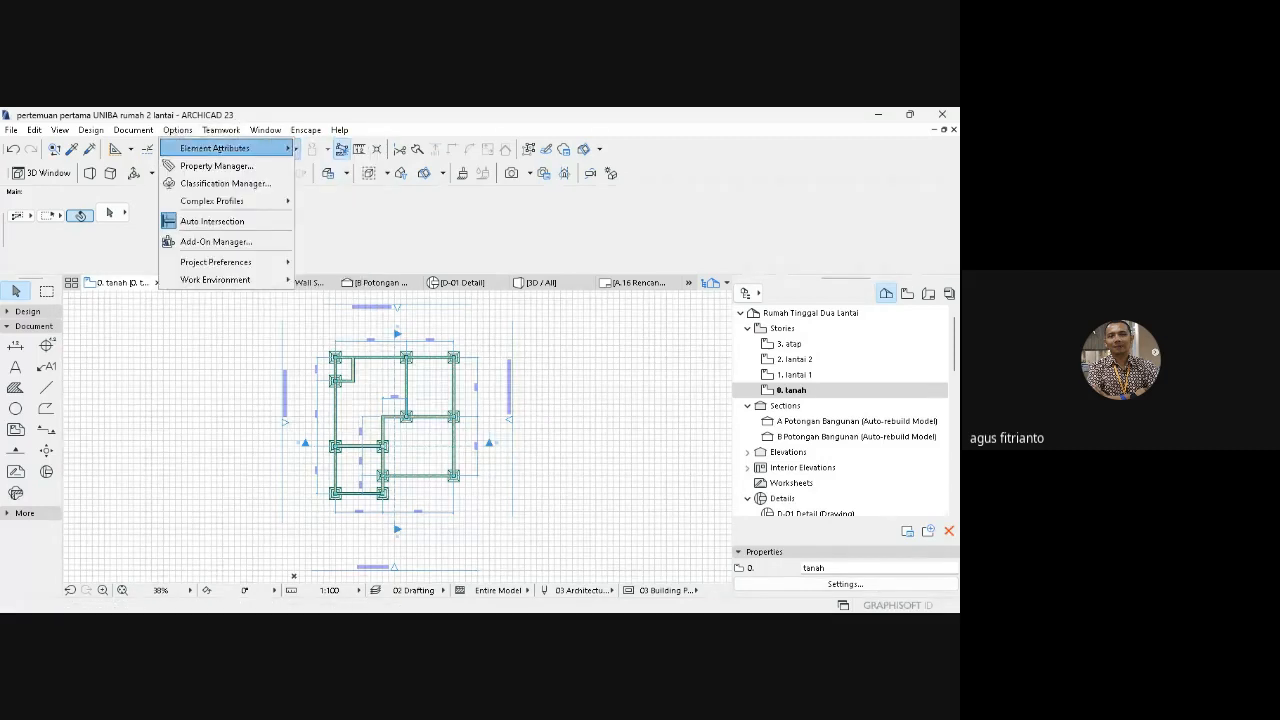
mouse_move(205, 148)
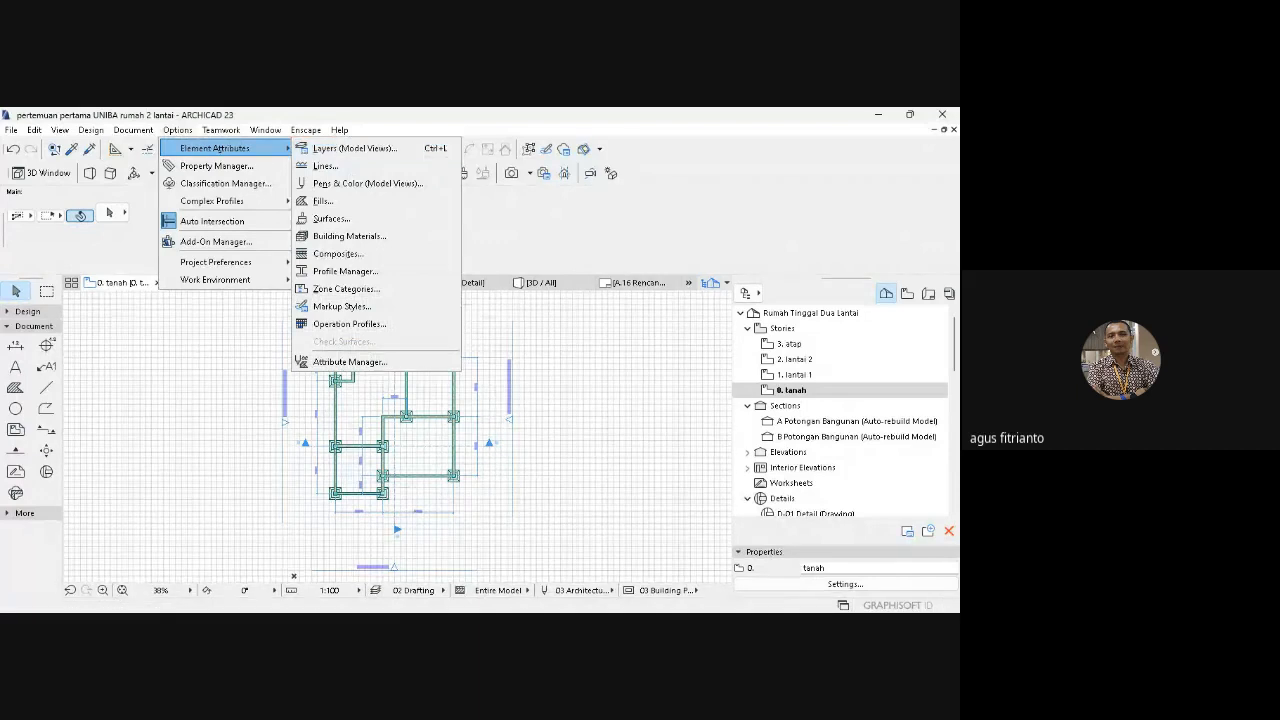
click(333, 149)
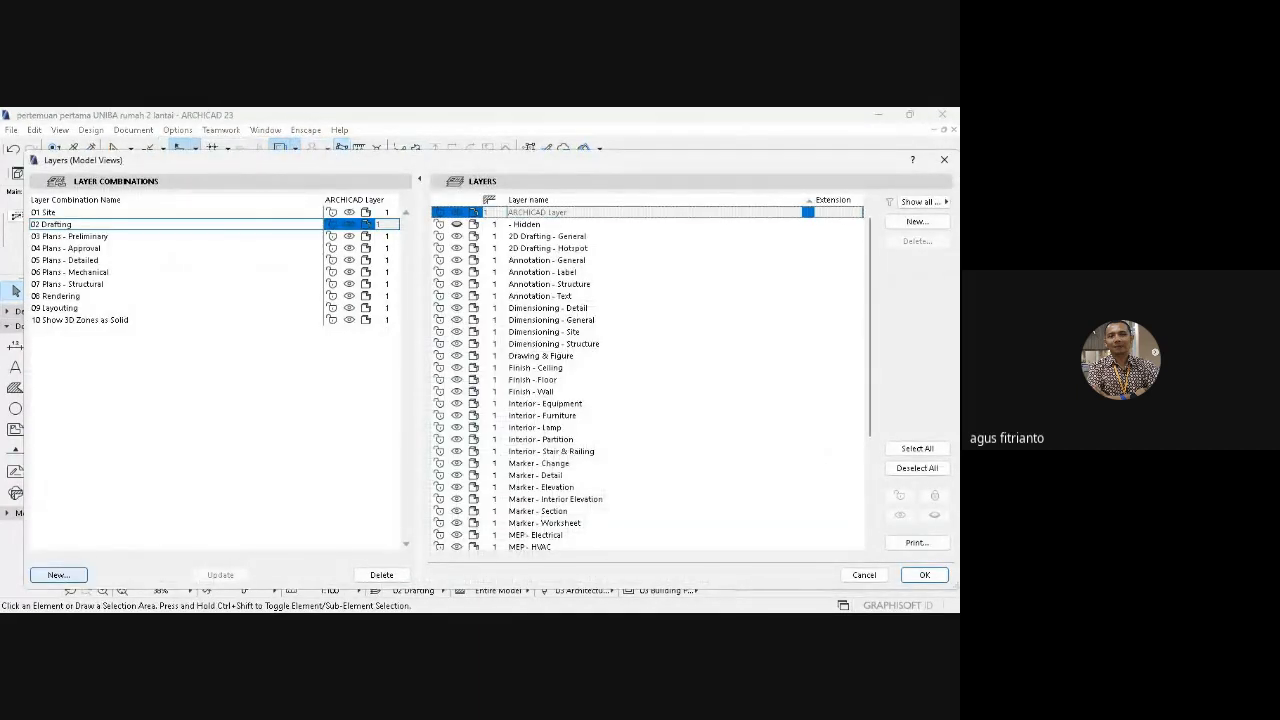
click(58, 574)
text(kolom)
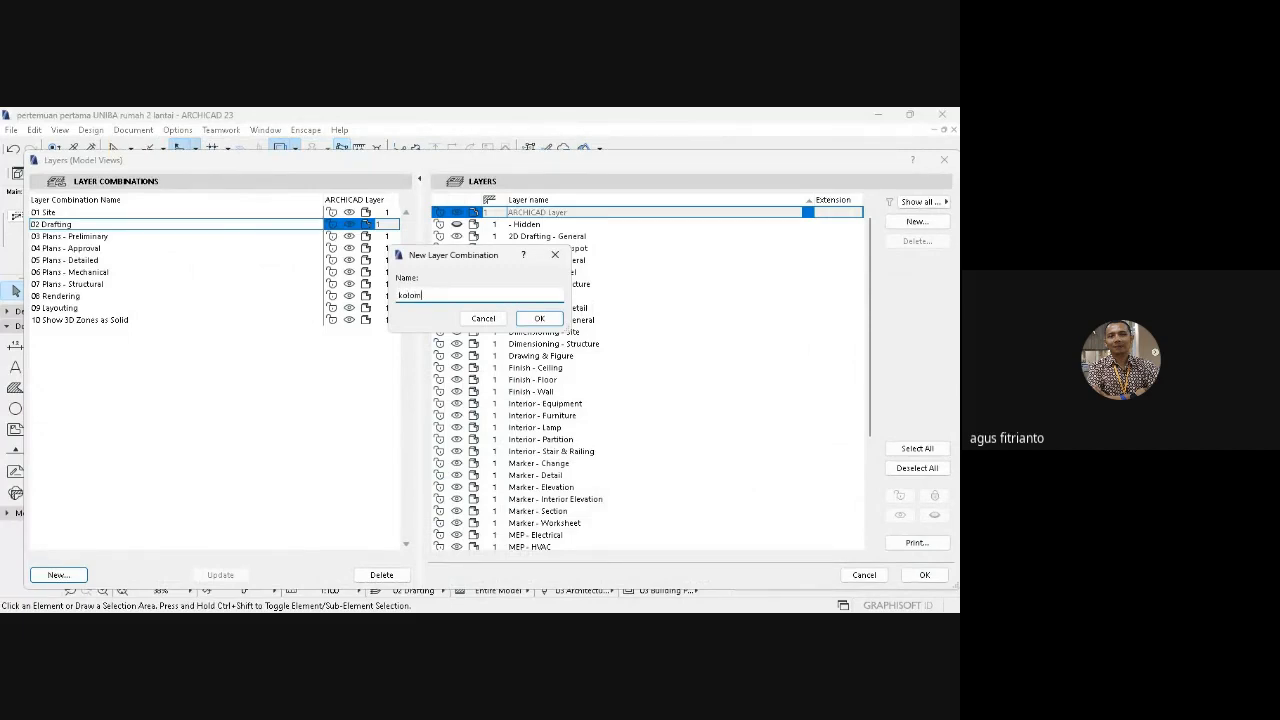
key(Return)
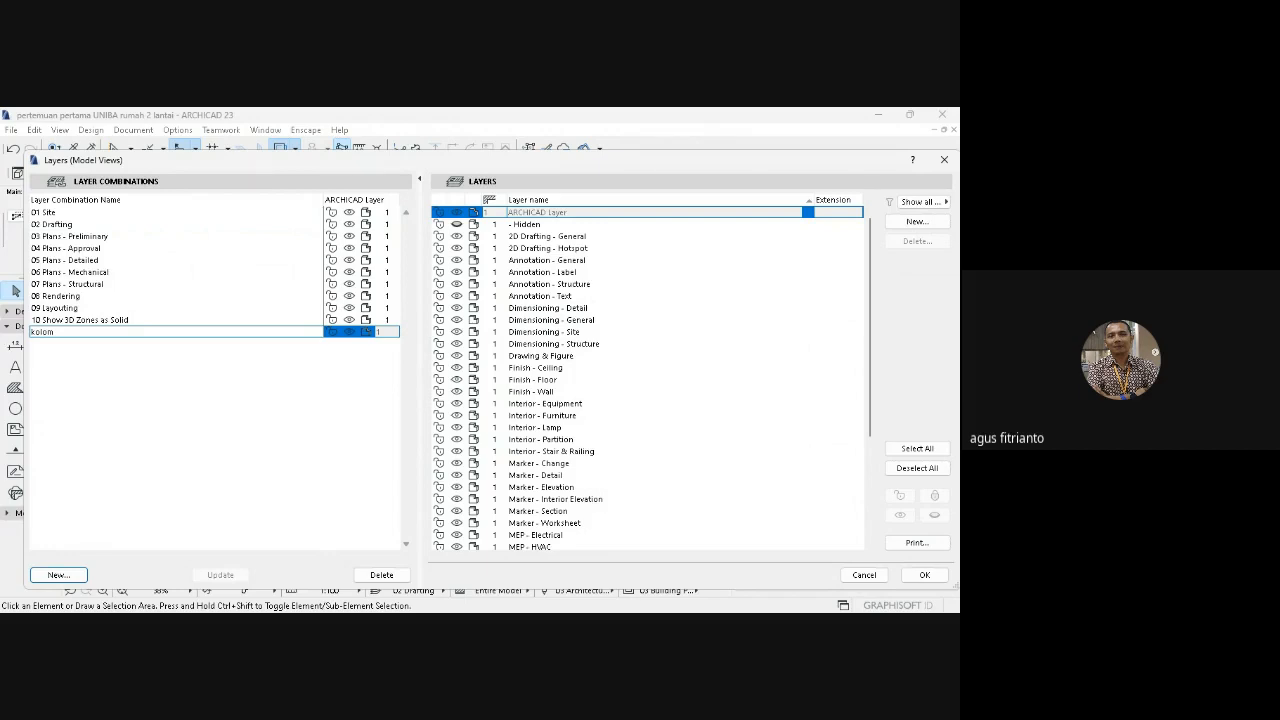
- Hide all layers for the kolom combination, then clear the layer selection
click(547, 236)
scroll(650, 380, down, 5)
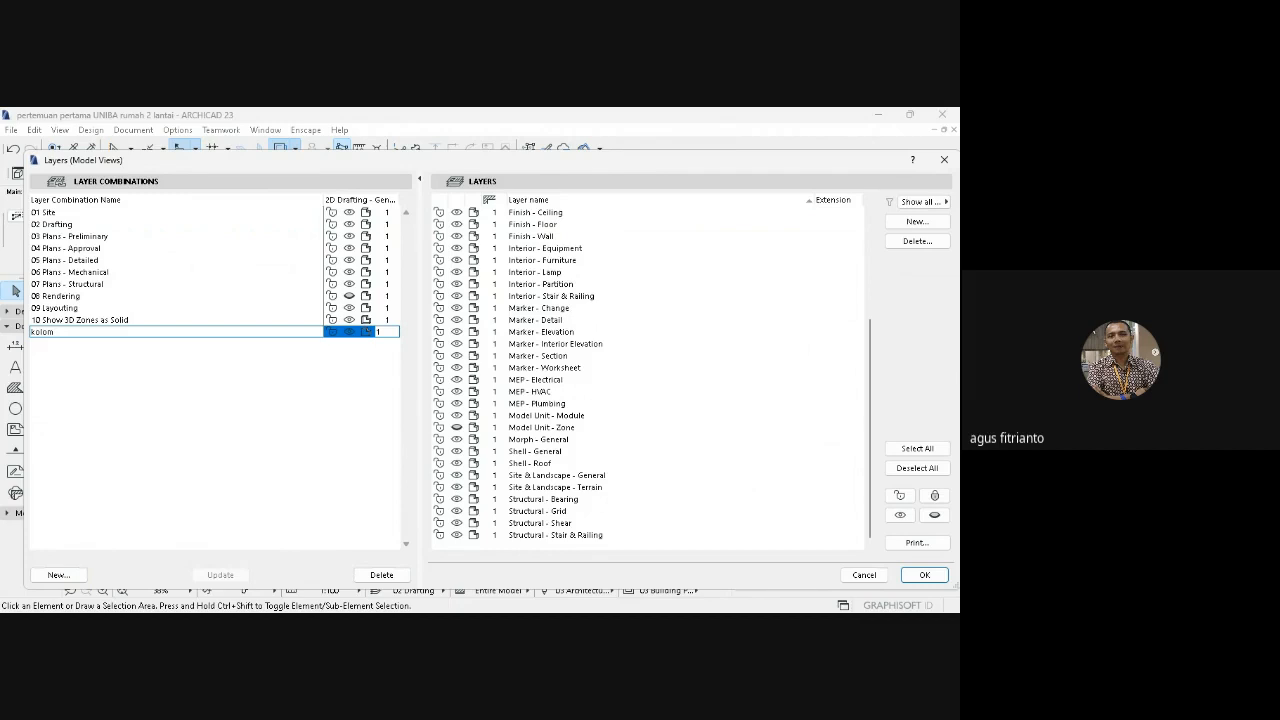
scroll(650, 380, up, 5)
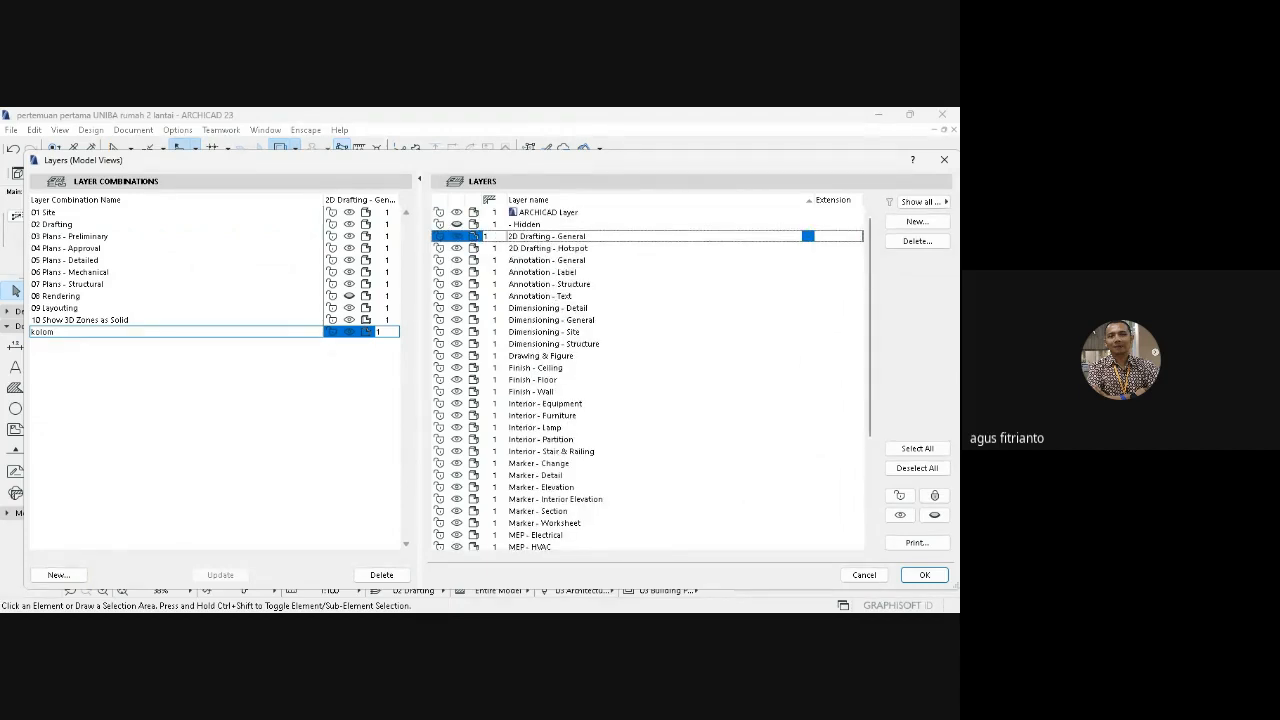
scroll(650, 380, down, 5)
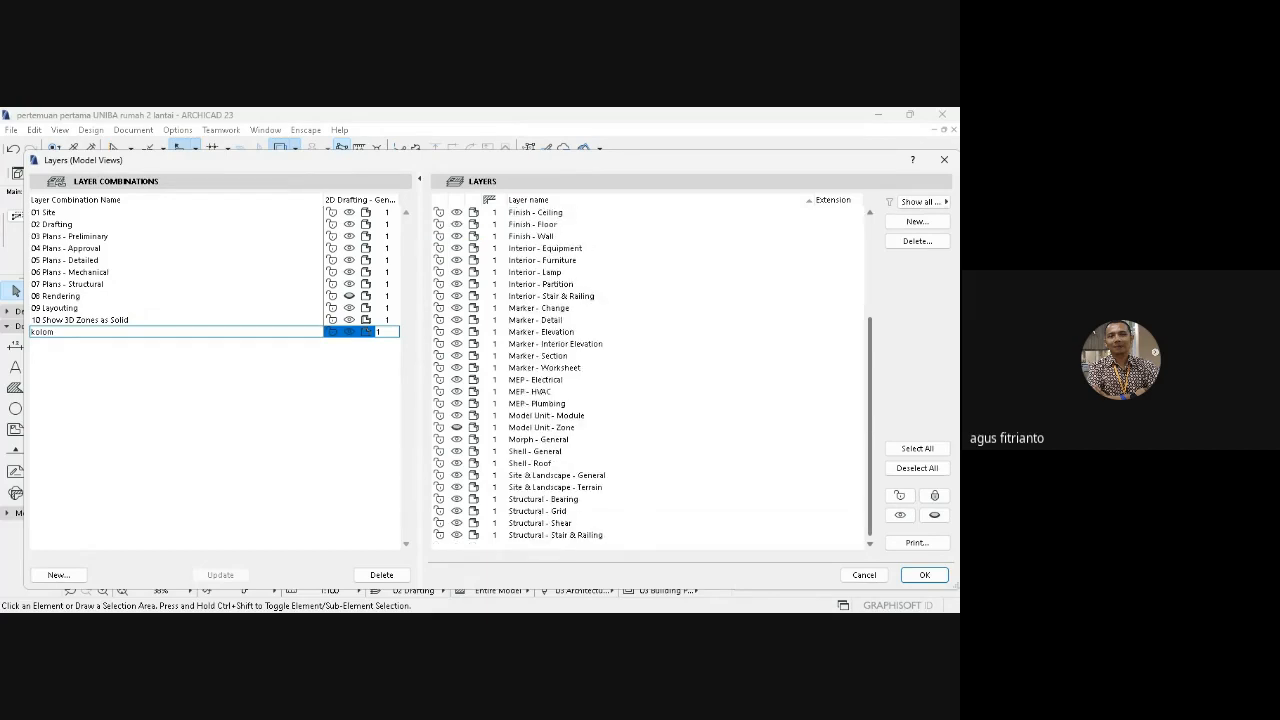
shift+click(536, 320)
click(934, 515)
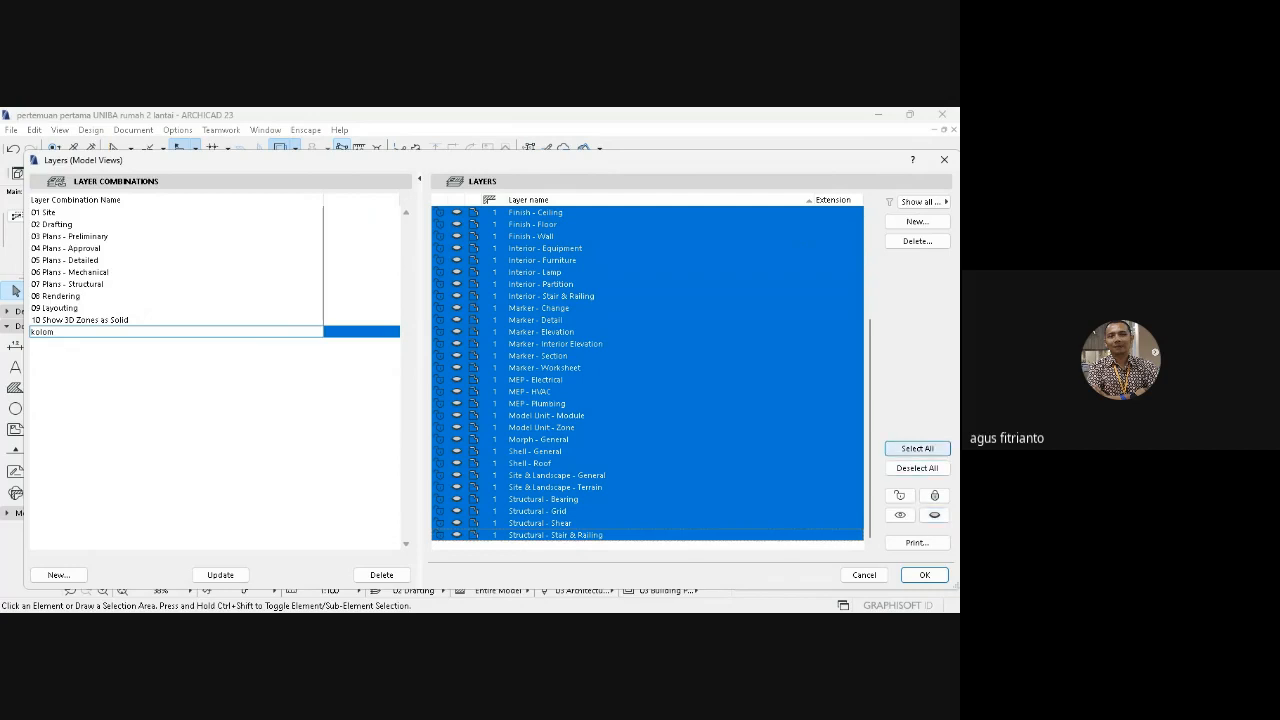
click(917, 468)
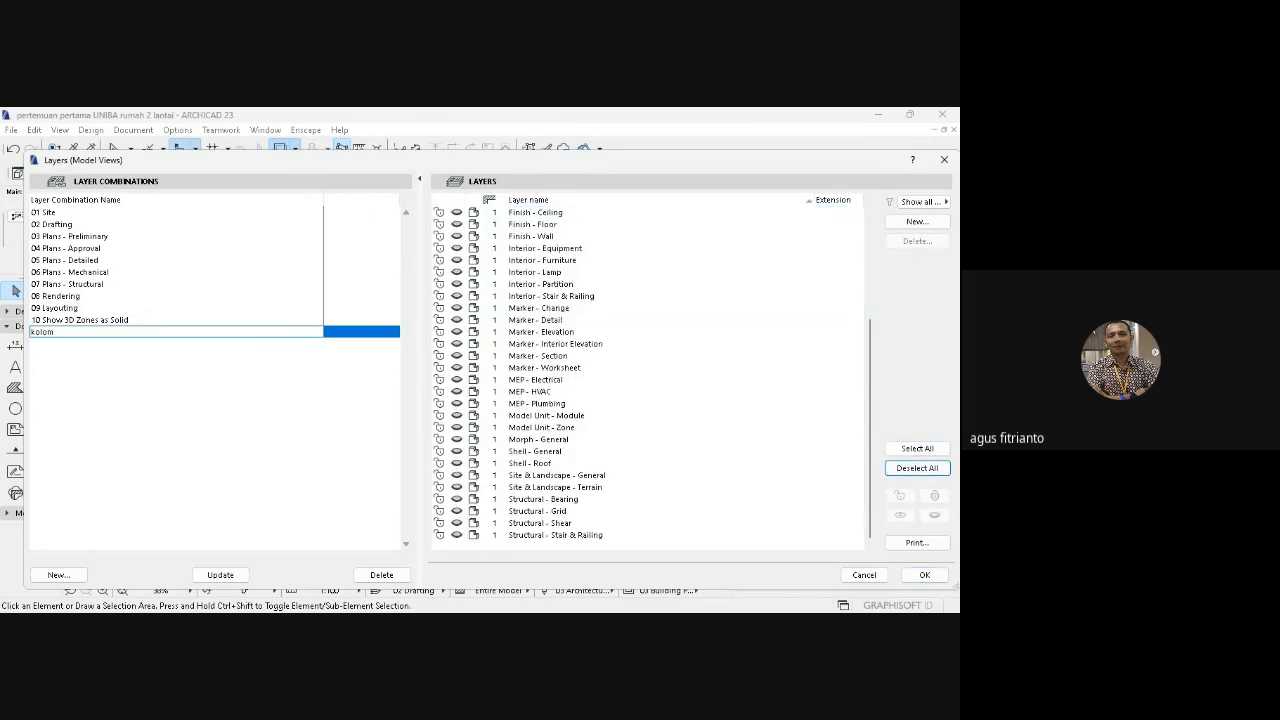
- Add a new layer named "kolom" to the layer list
mouse_move(870, 430)
mouse_down()
mouse_move(870, 328)
mouse_move(870, 430)
mouse_up()
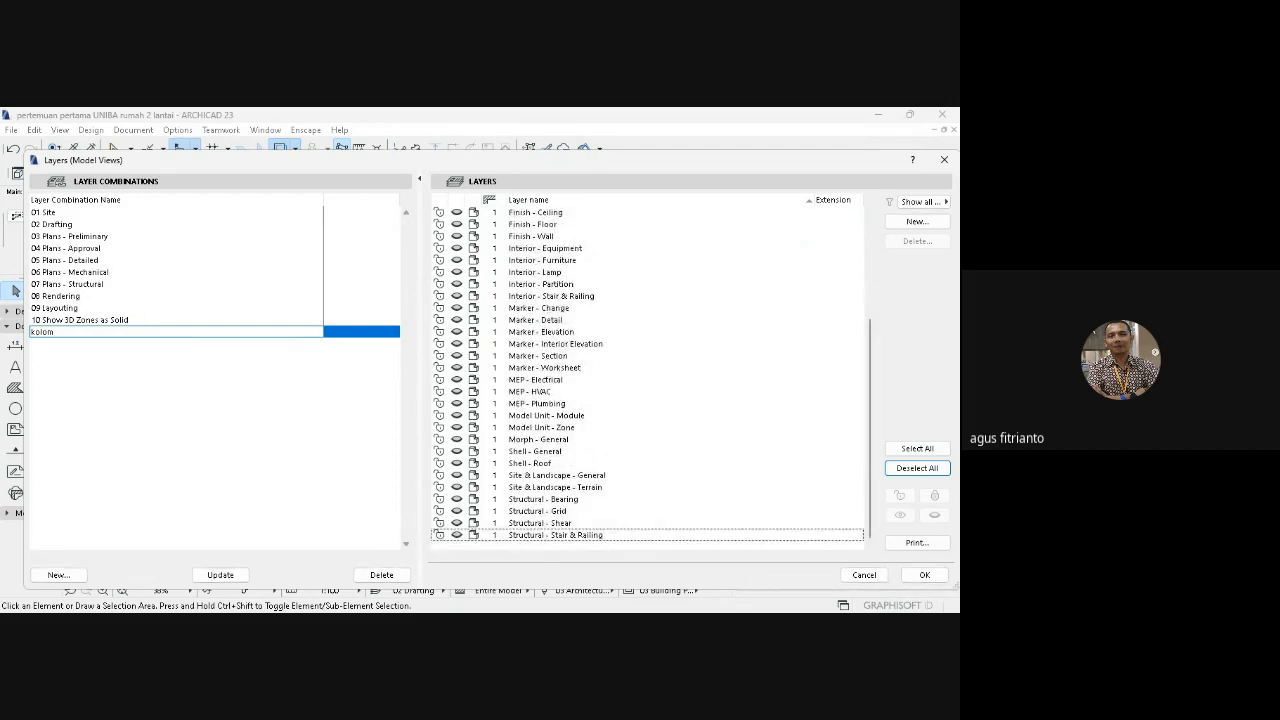
click(555, 535)
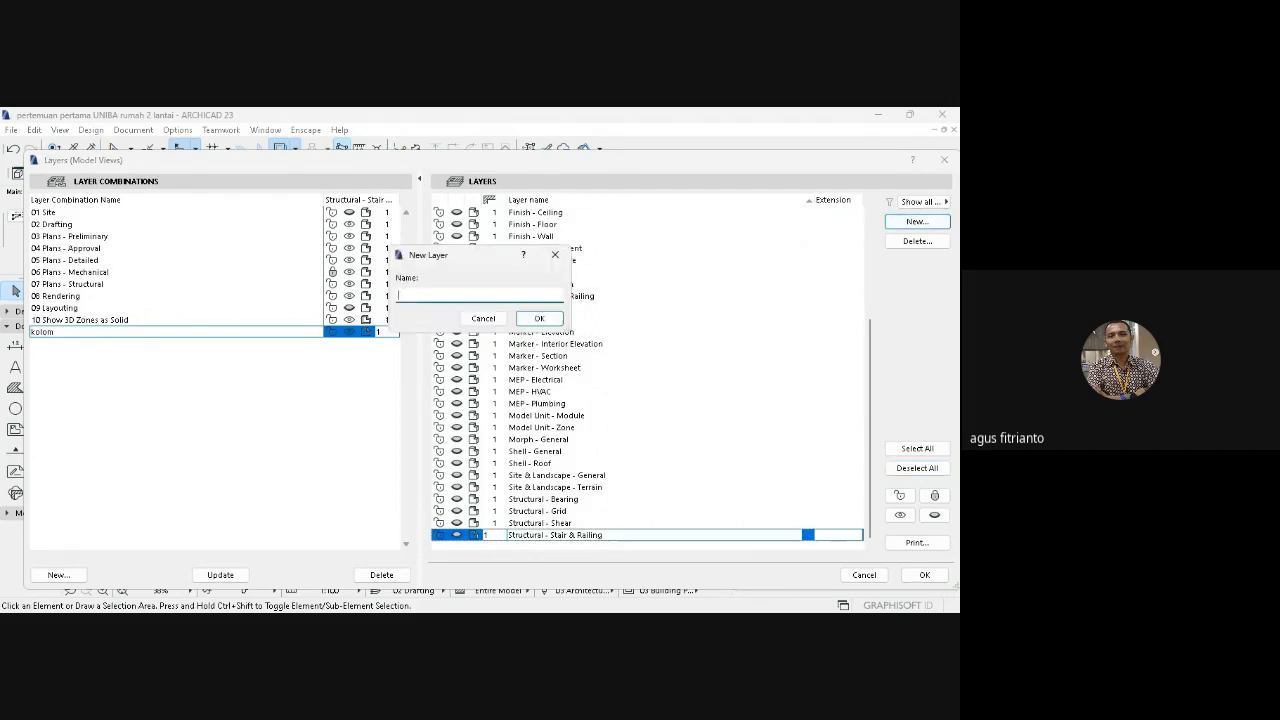
click(917, 221)
text(kolom)
key(Return)
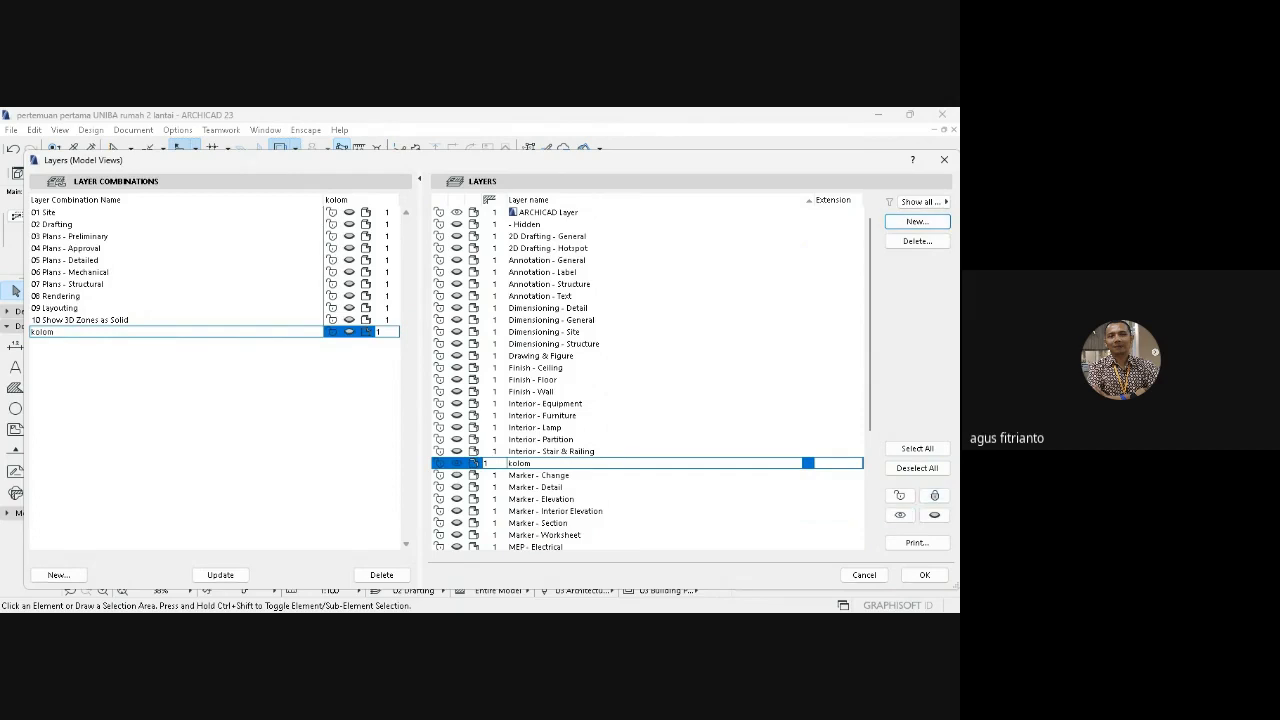
- Show the Dimensioning Detail, General, Site and Structure layers, update the kolom combination and apply the layer settings
click(457, 308)
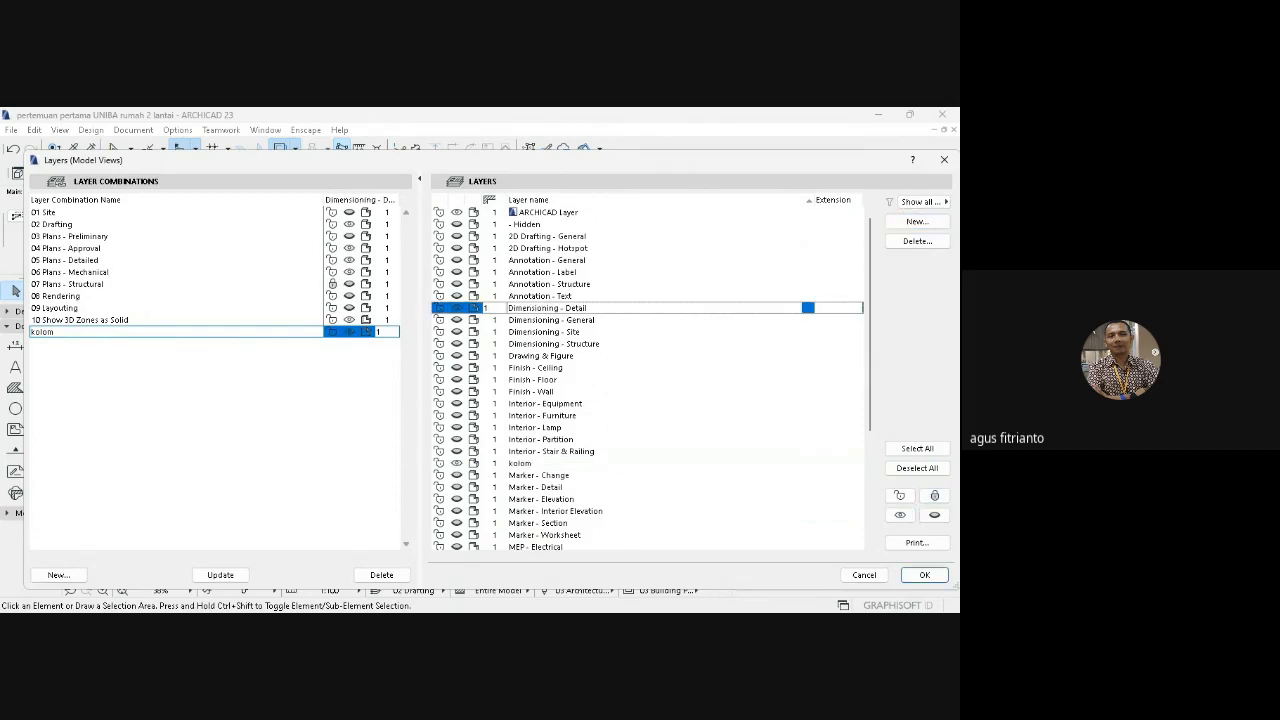
click(457, 320)
click(457, 332)
click(457, 344)
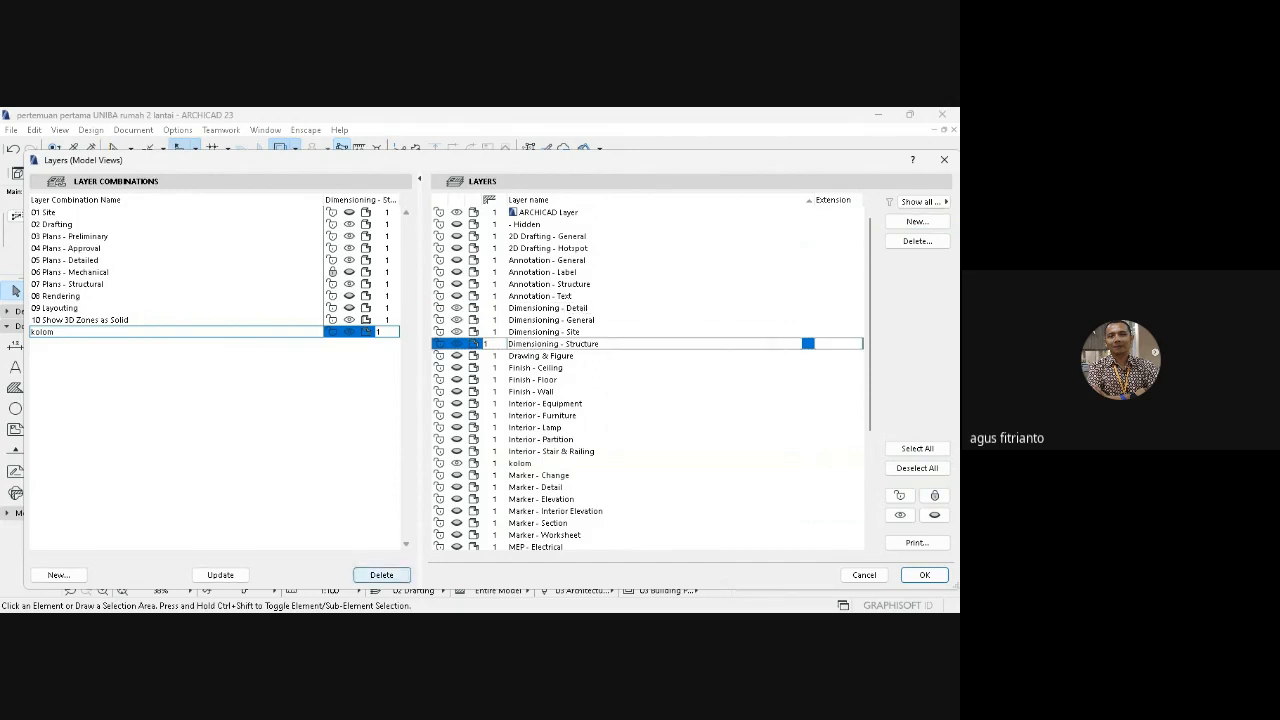
click(220, 575)
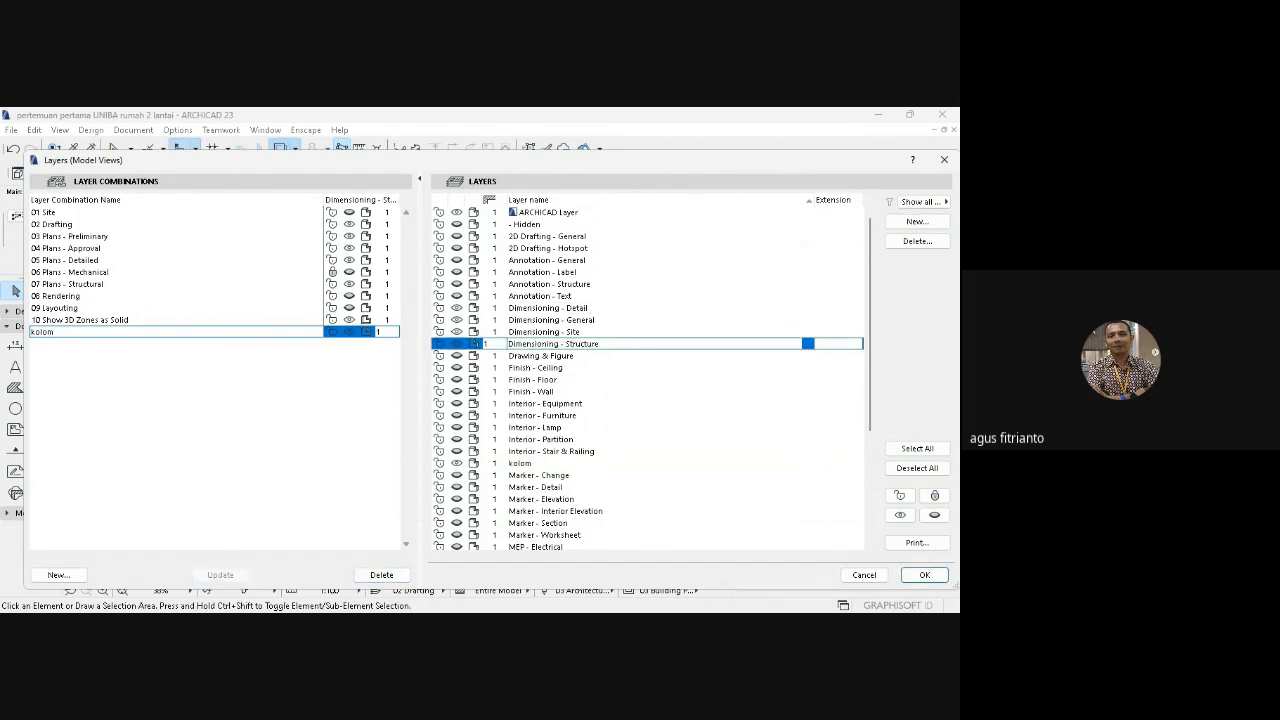
click(924, 575)
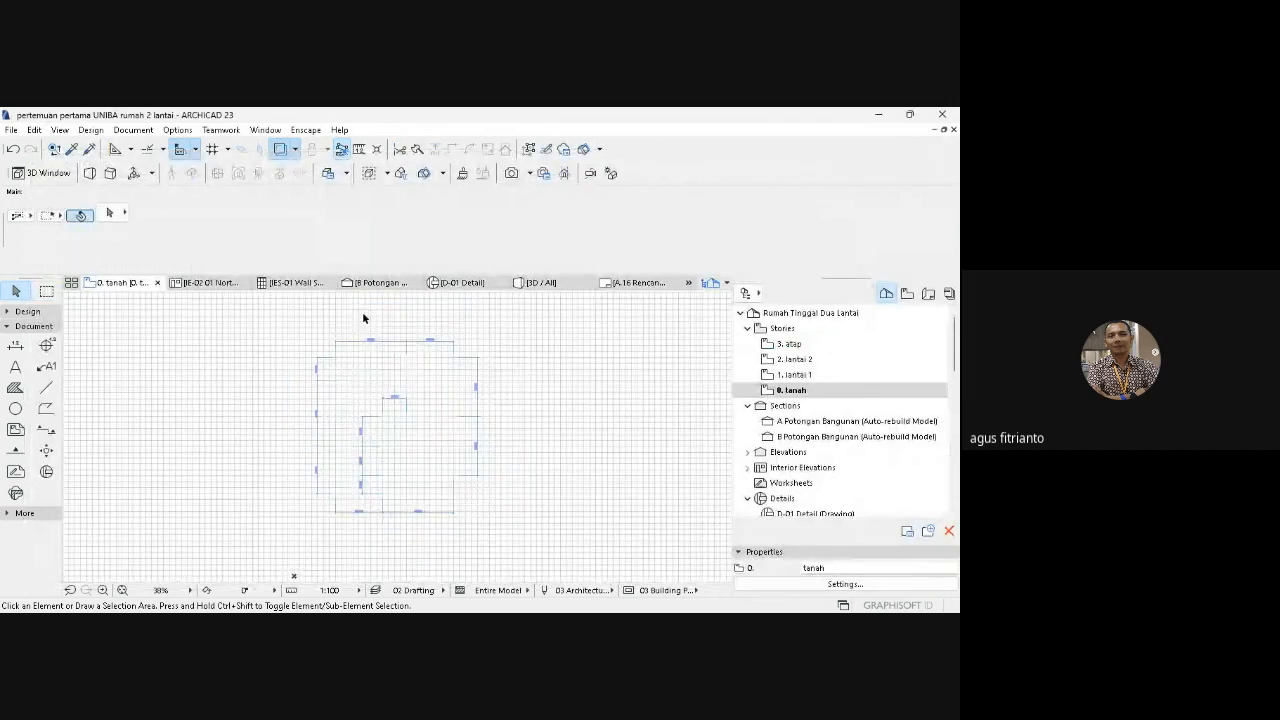
- Open the lantai 1 floor plan view and show all layers in it
click(906, 294)
click(806, 360)
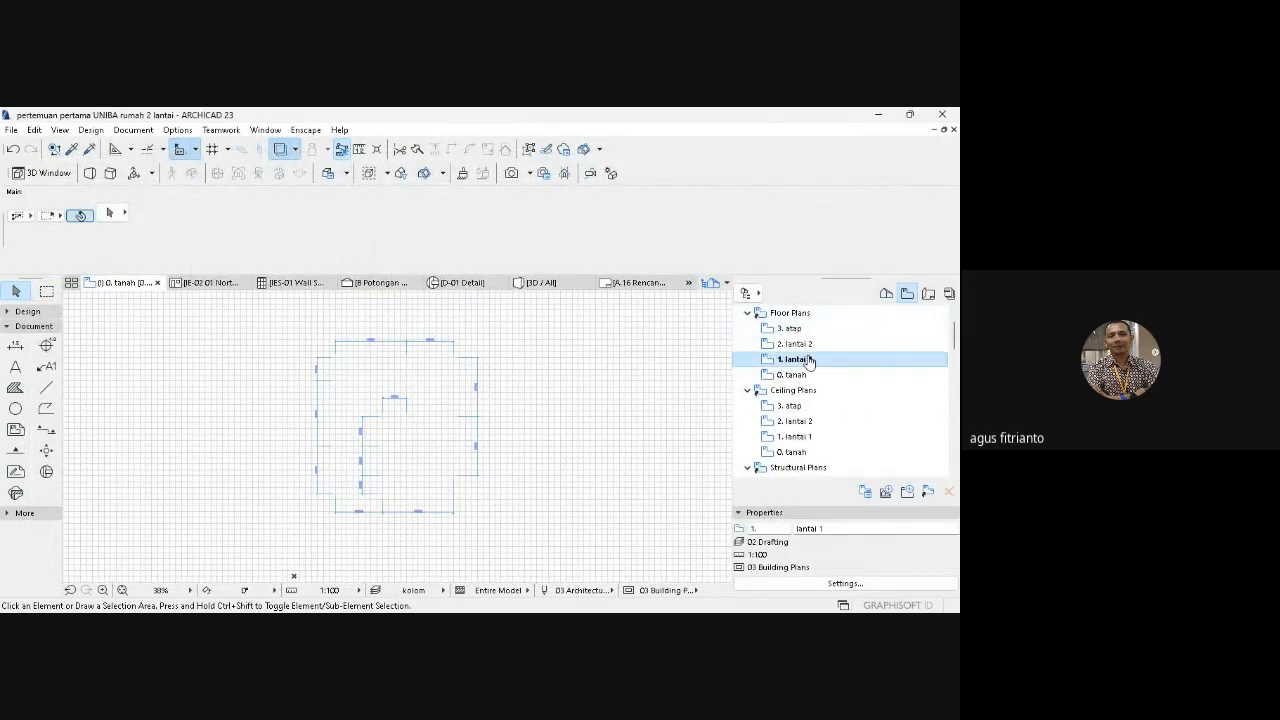
double_click(810, 362)
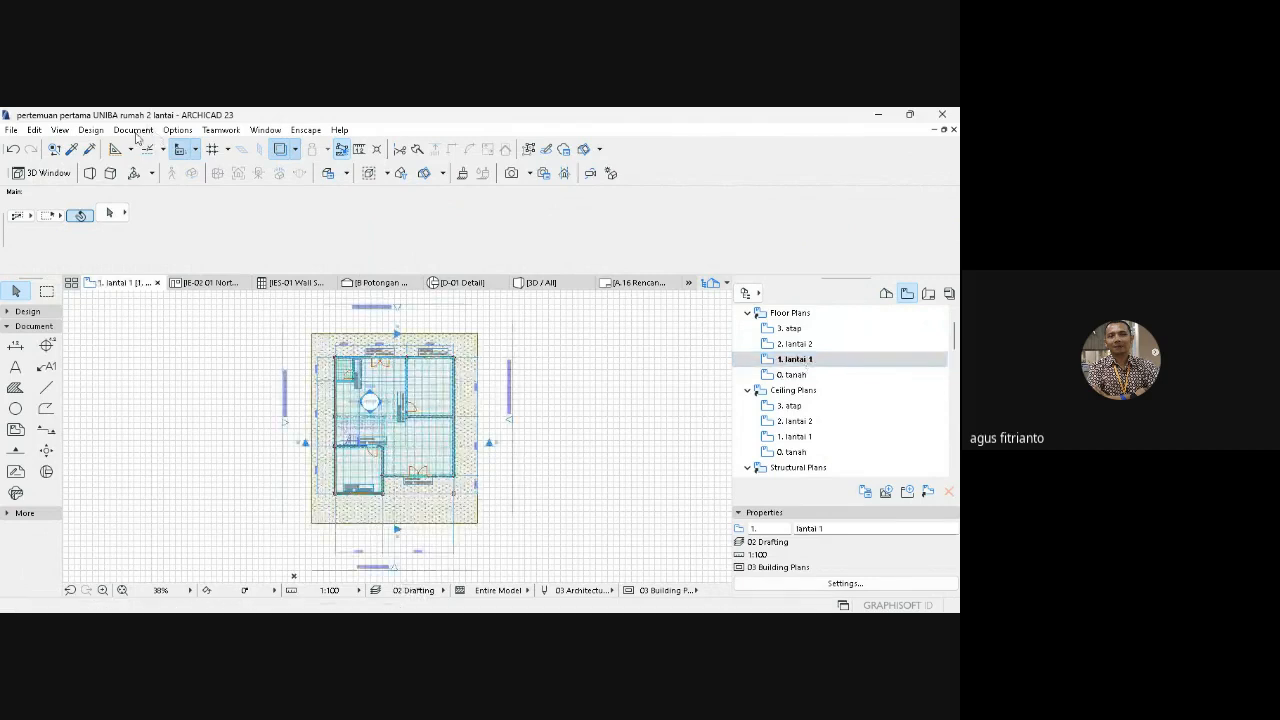
click(133, 130)
mouse_move(143, 168)
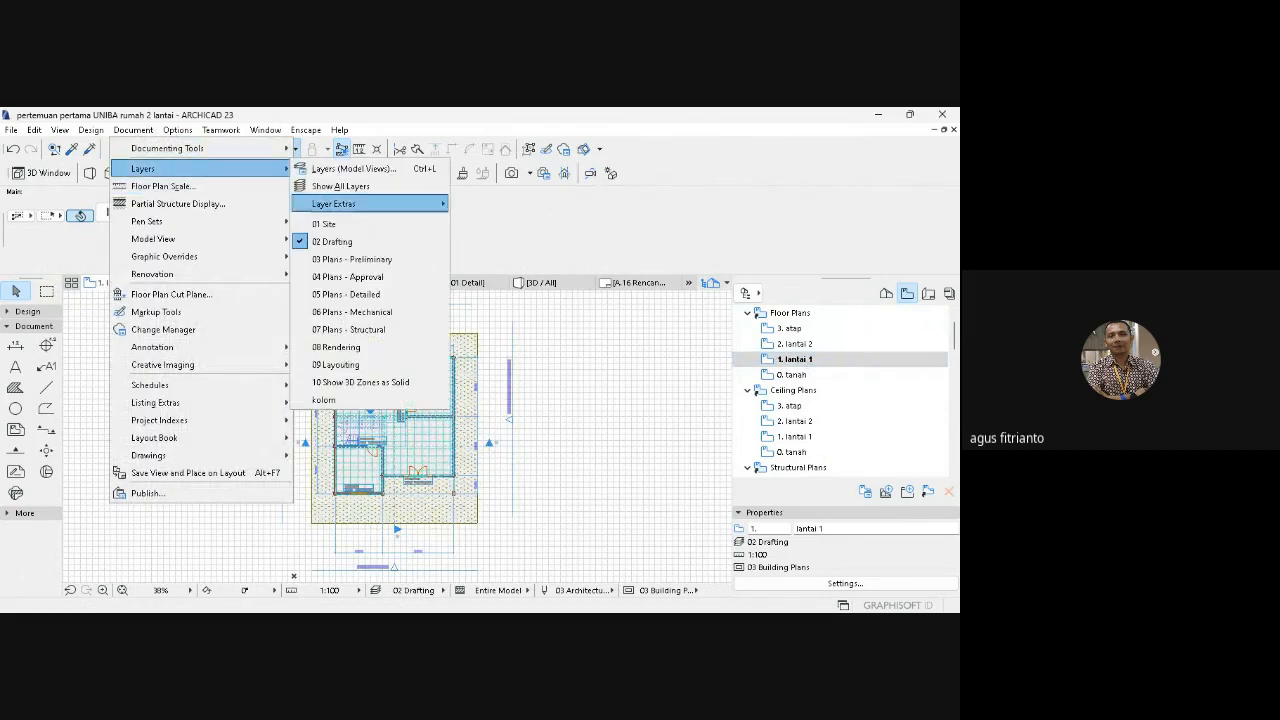
click(350, 186)
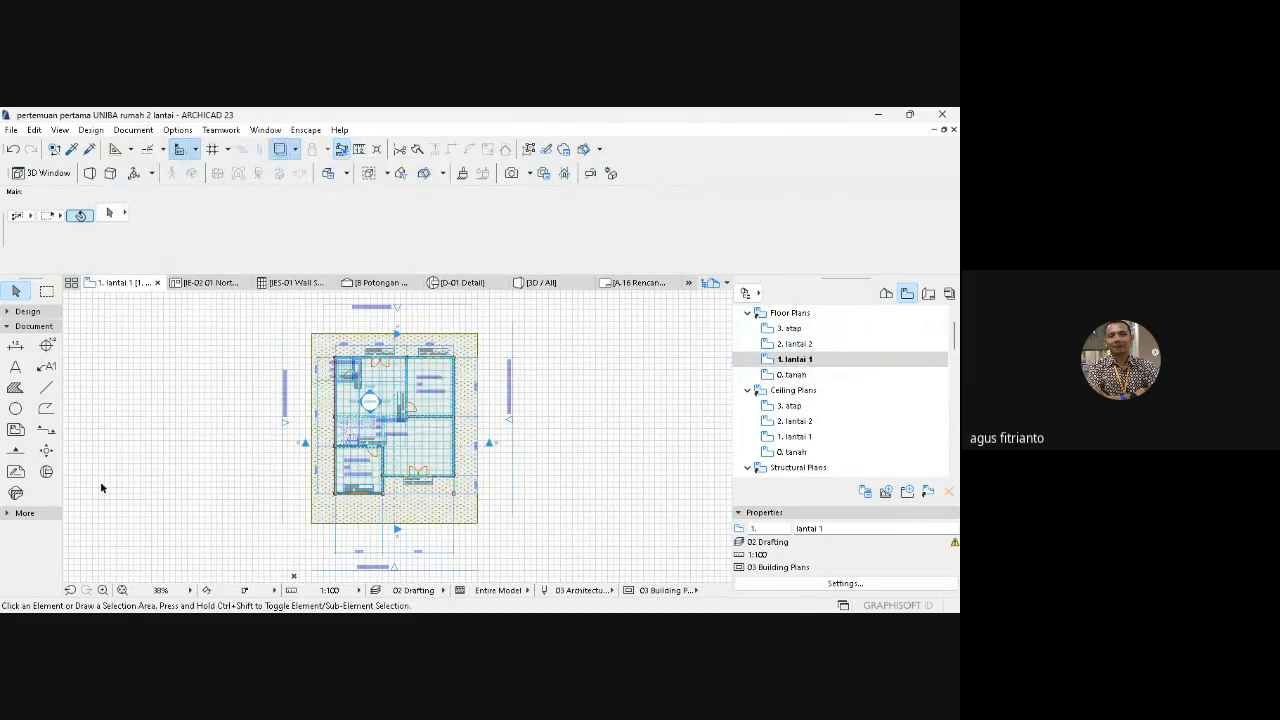
- Select all columns on the lantai 1 floor plan and assign them to the kolom layer
click(30, 313)
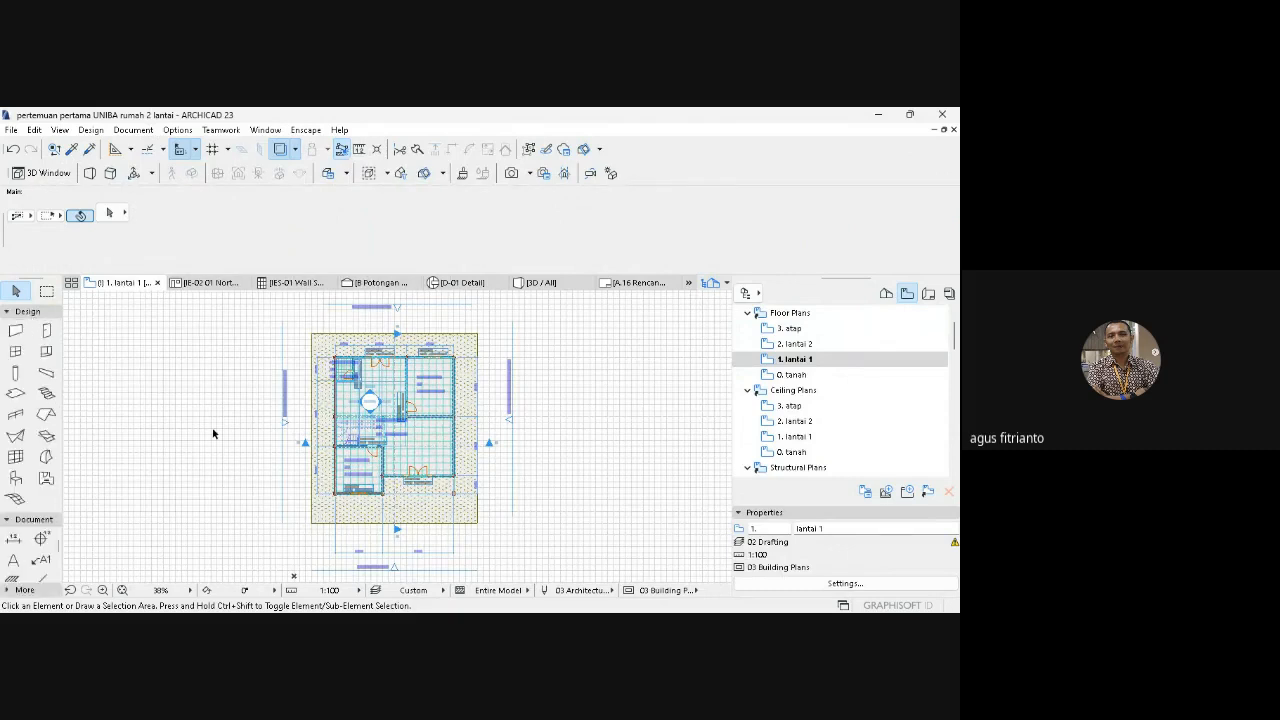
key(ctrl+a)
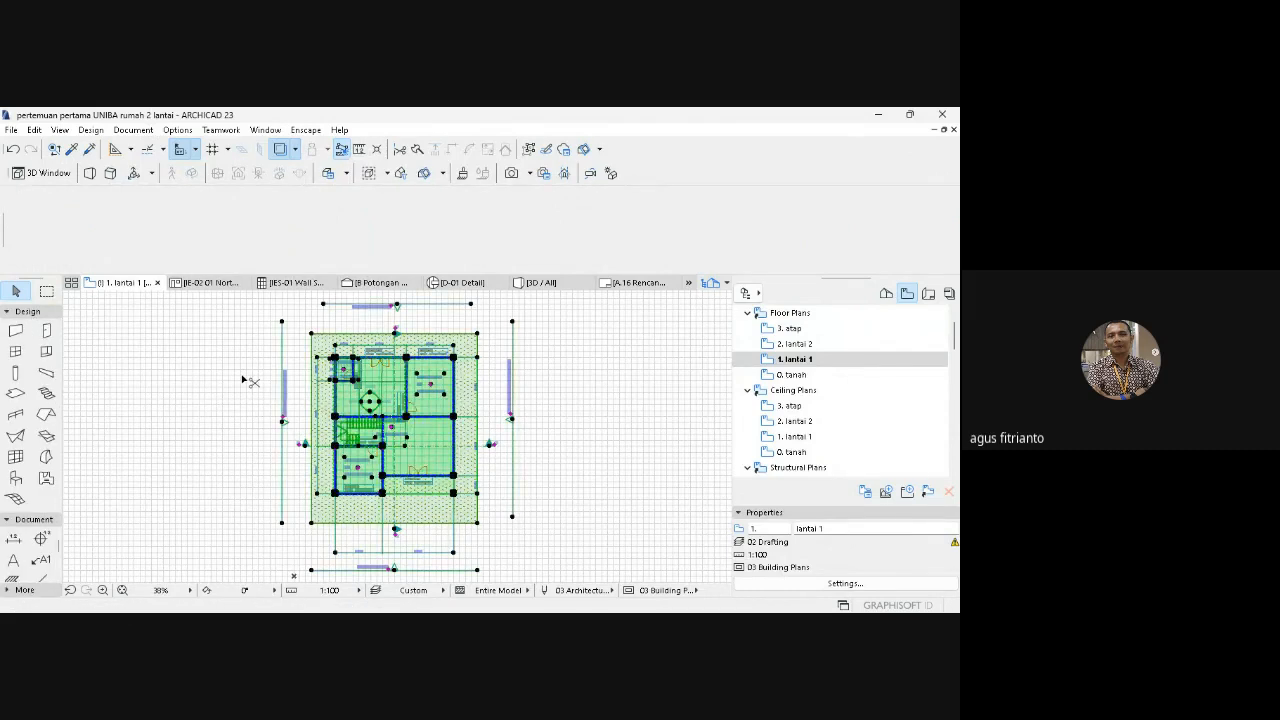
click(15, 372)
key(ctrl+a)
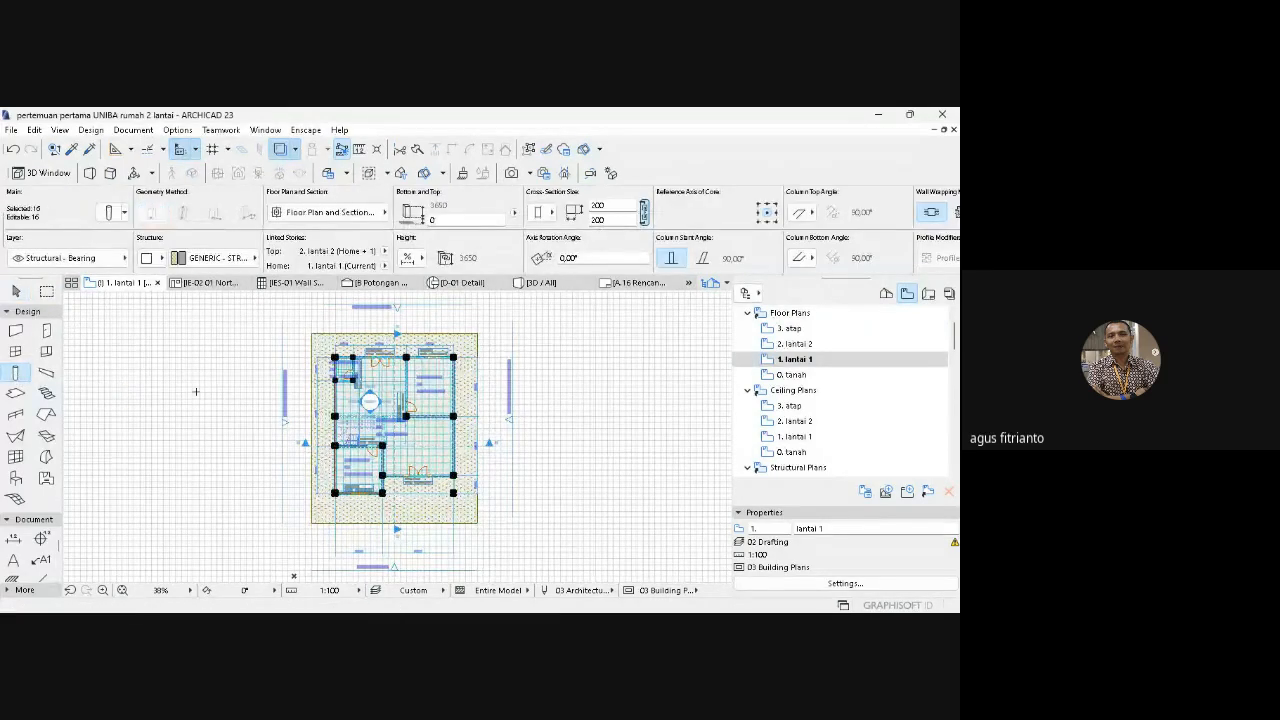
click(114, 257)
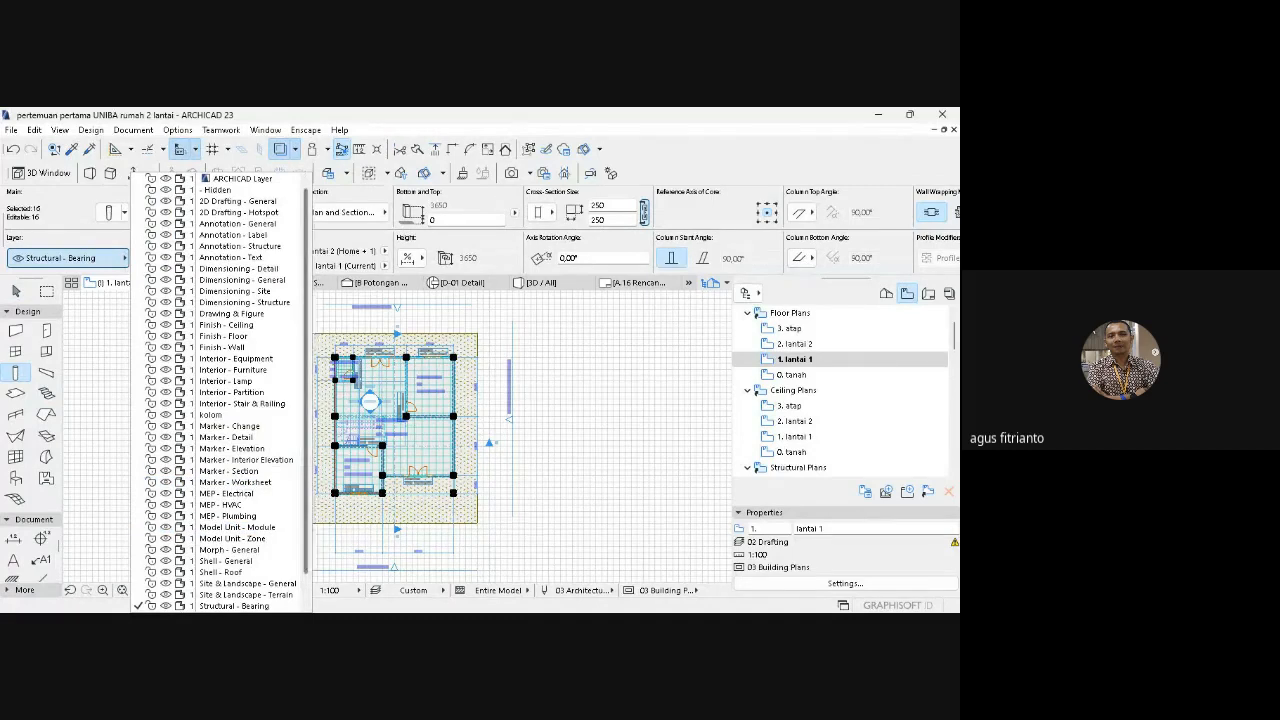
mouse_move(306, 430)
mouse_down()
mouse_move(306, 464)
mouse_move(306, 430)
mouse_up()
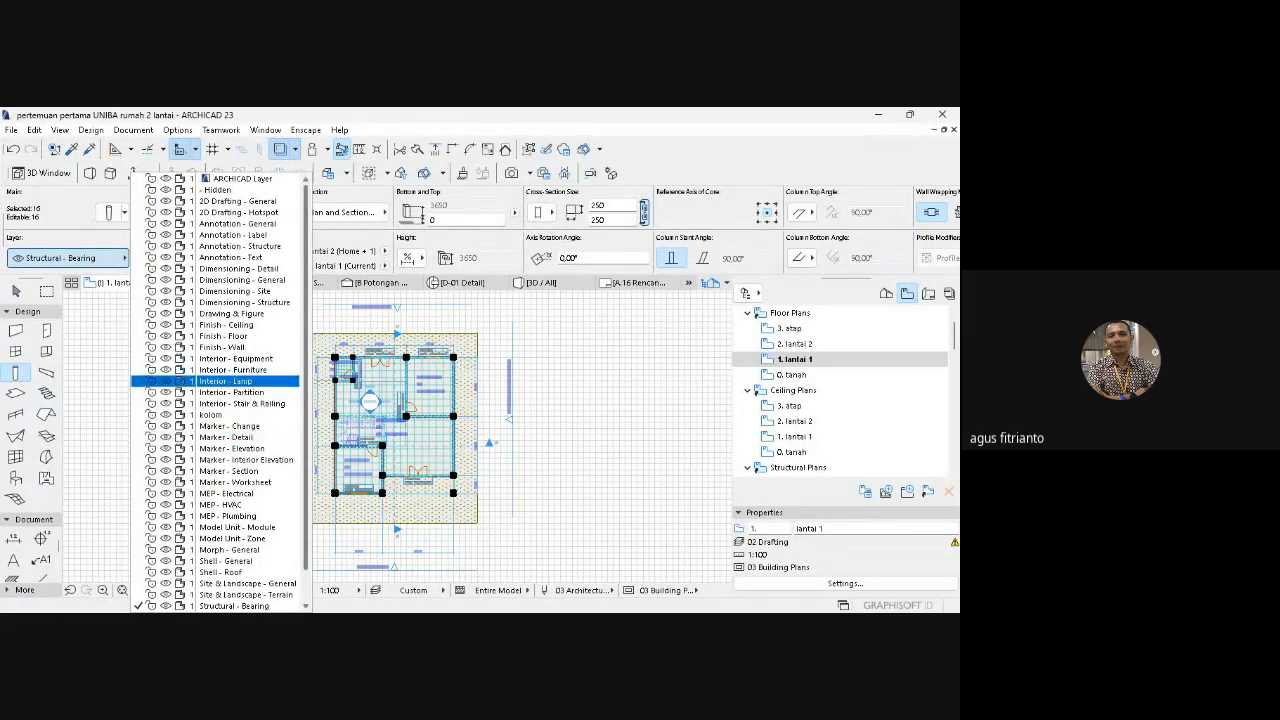
click(243, 414)
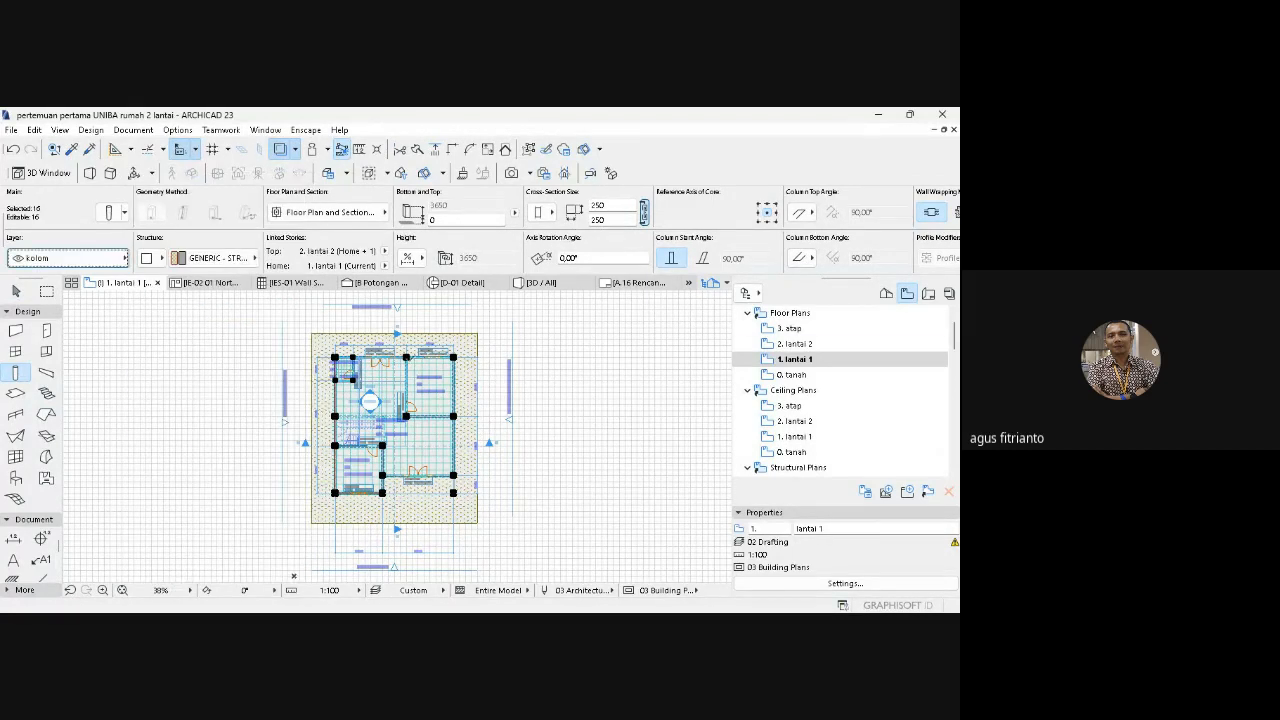
key(Escape)
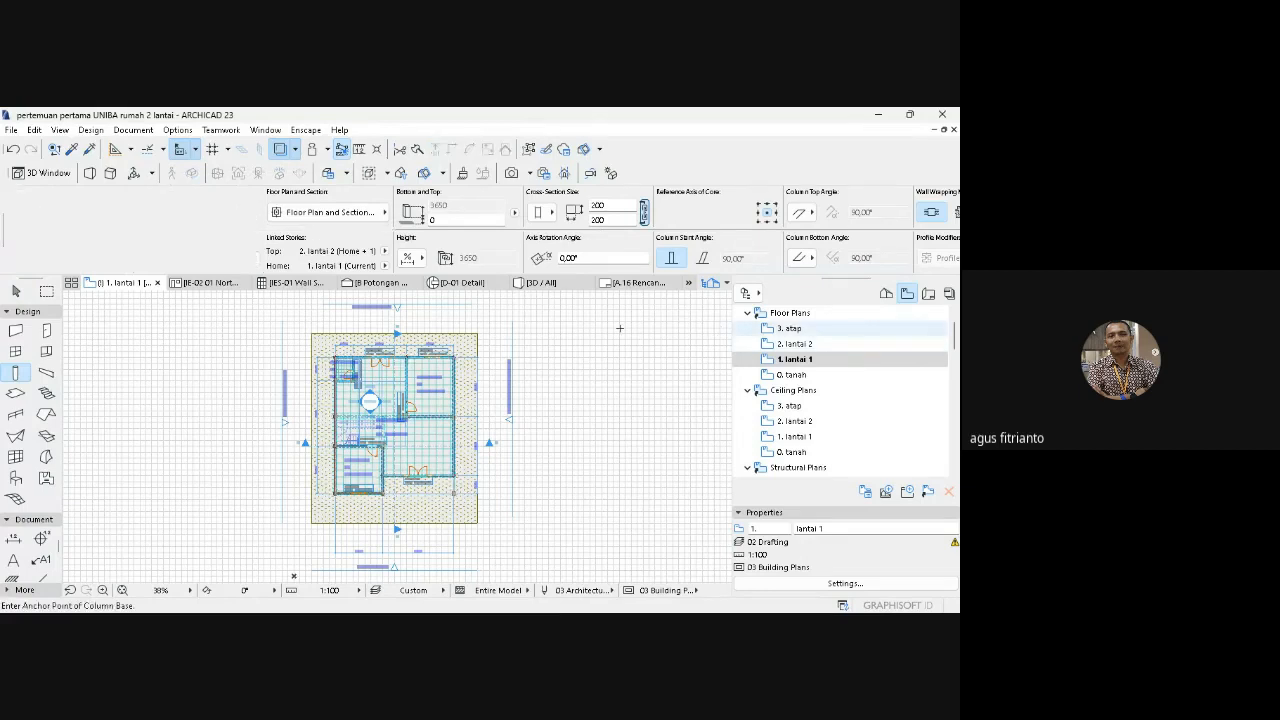
key(Escape)
- Place the lantai 1 floor plan view on the A.16 Rencana Kolom layout
click(803, 362)
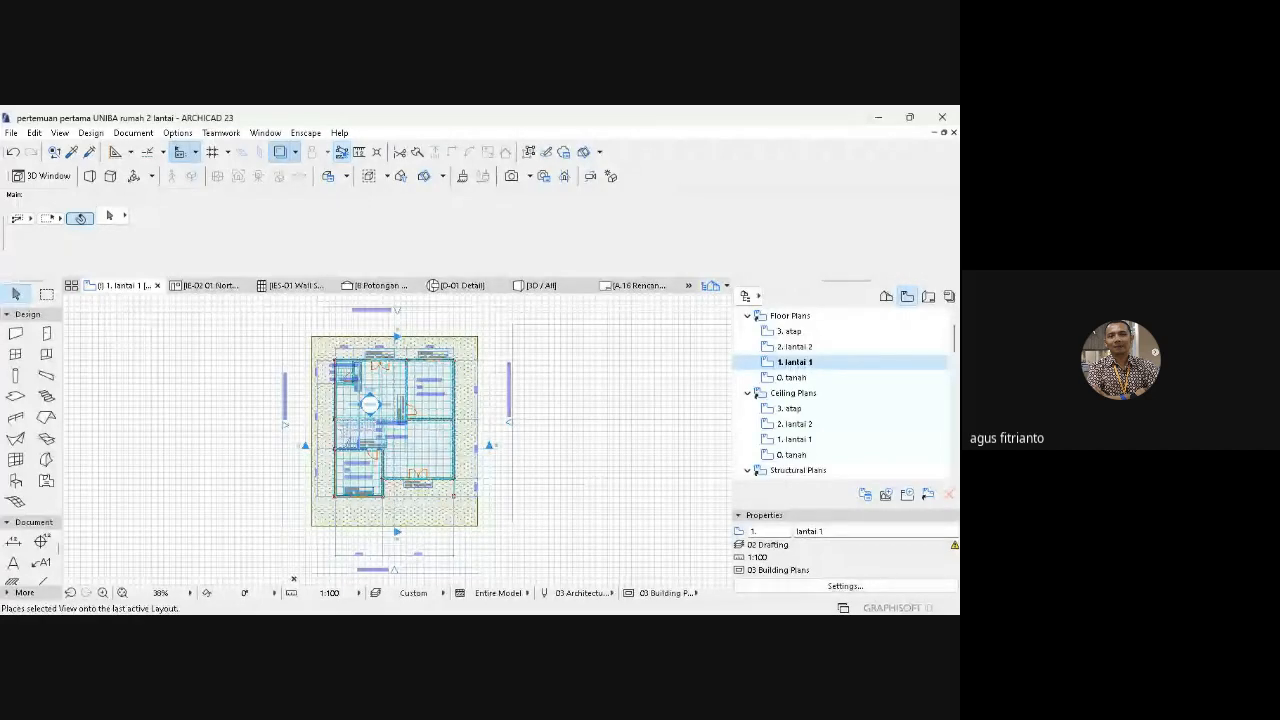
click(857, 457)
click(330, 427)
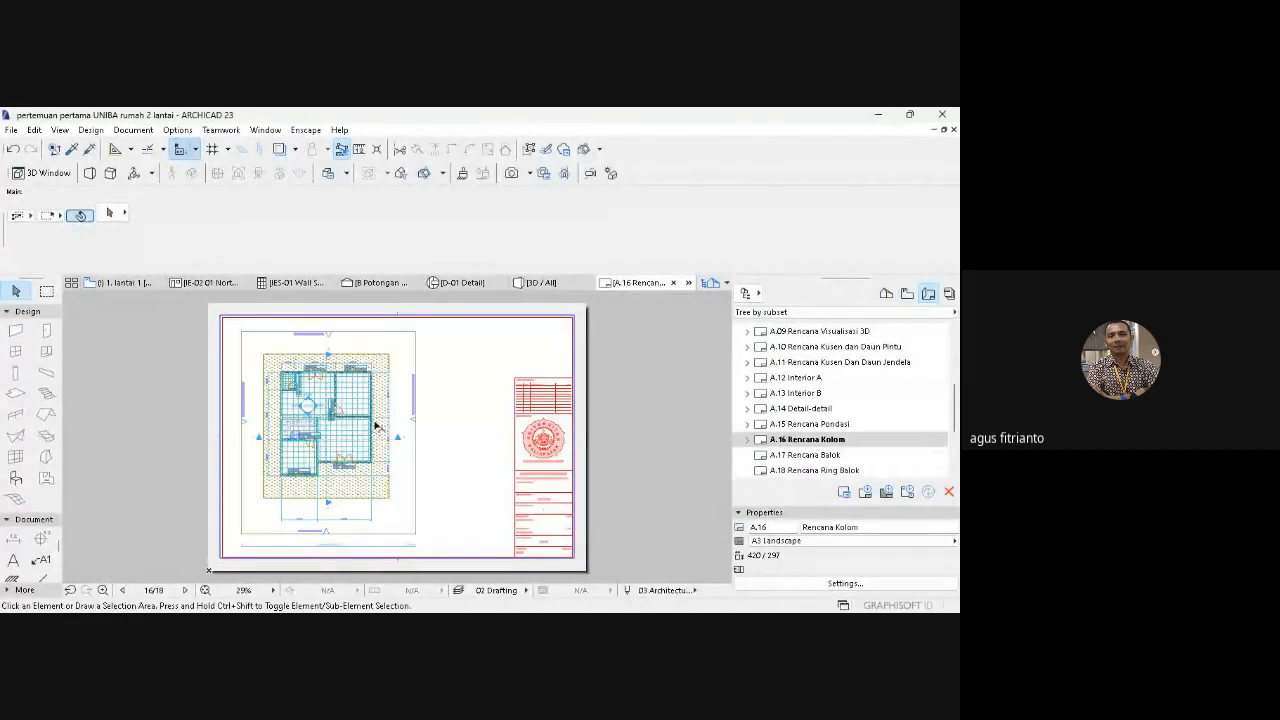
- Set the layer combination of the placed lantai 1 drawing's source view to kolom
click(411, 343)
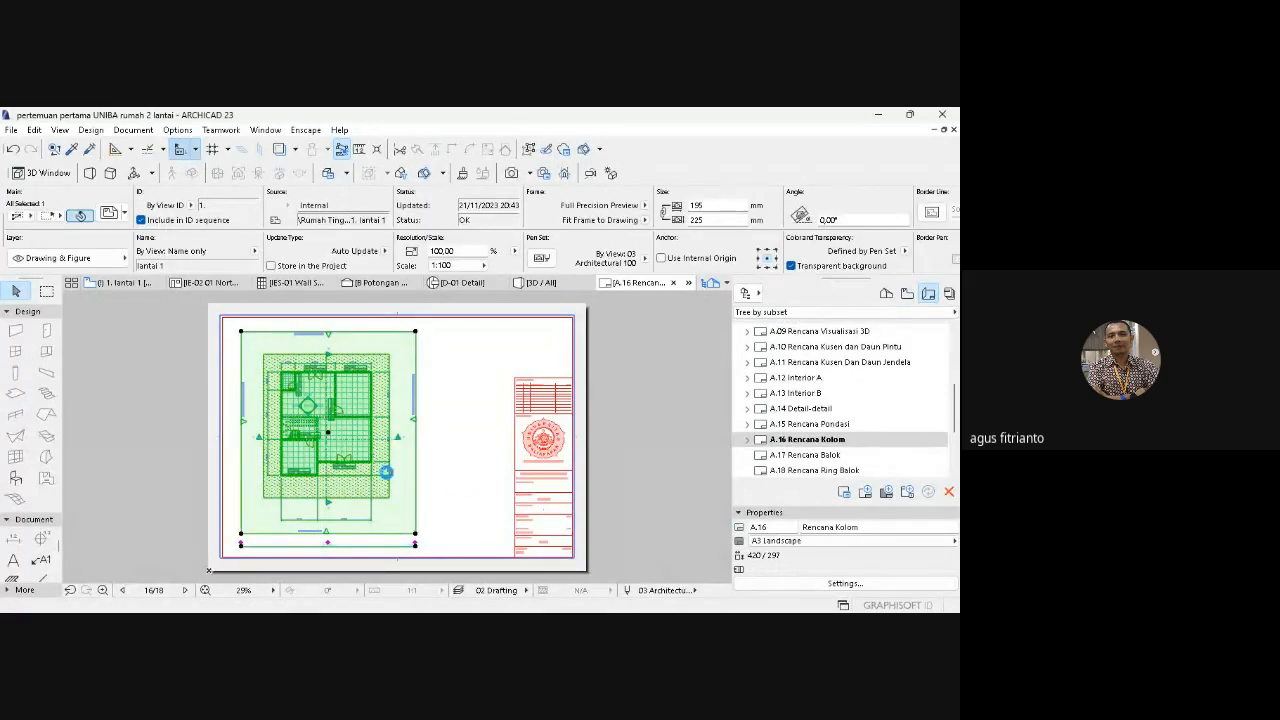
click(747, 439)
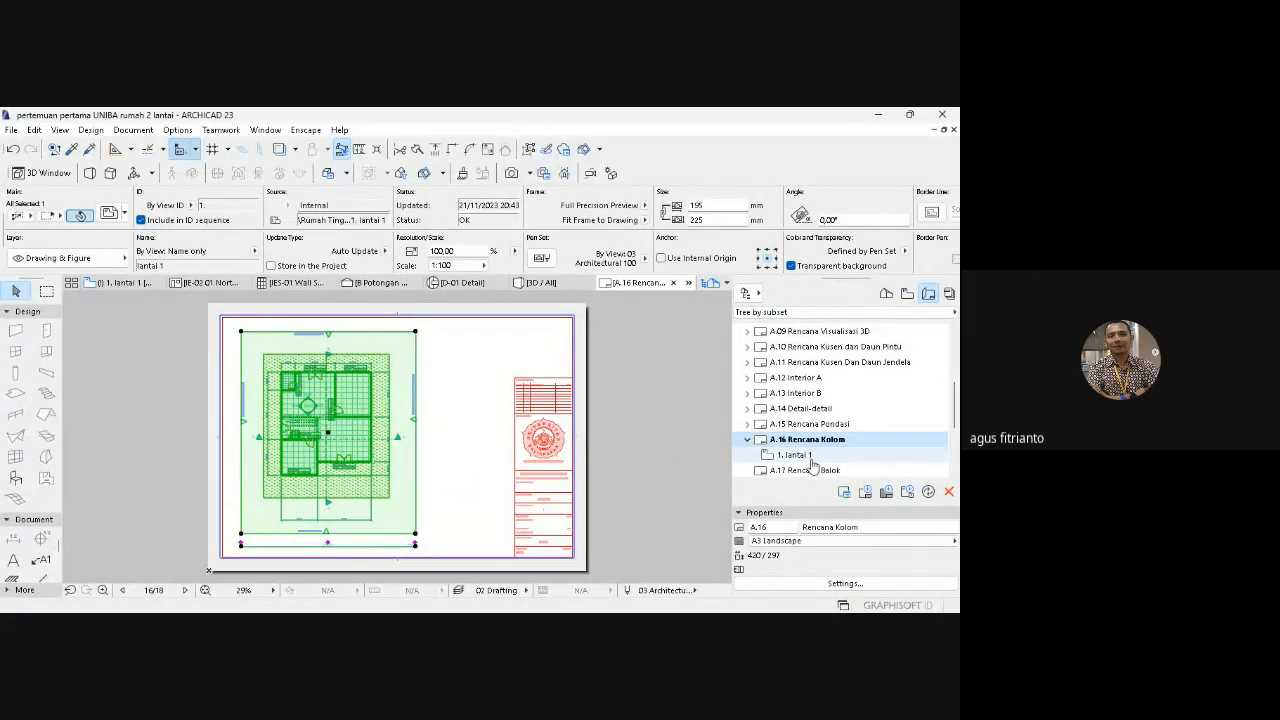
click(808, 457)
click(820, 448)
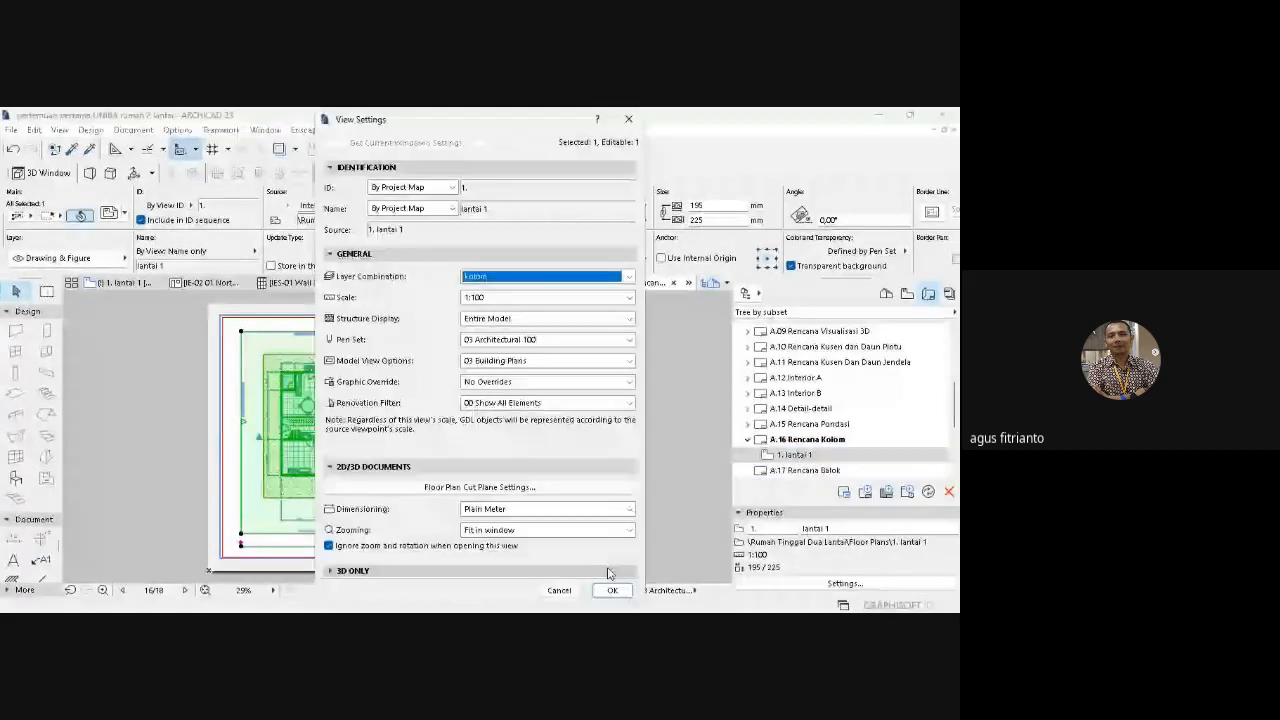
click(612, 590)
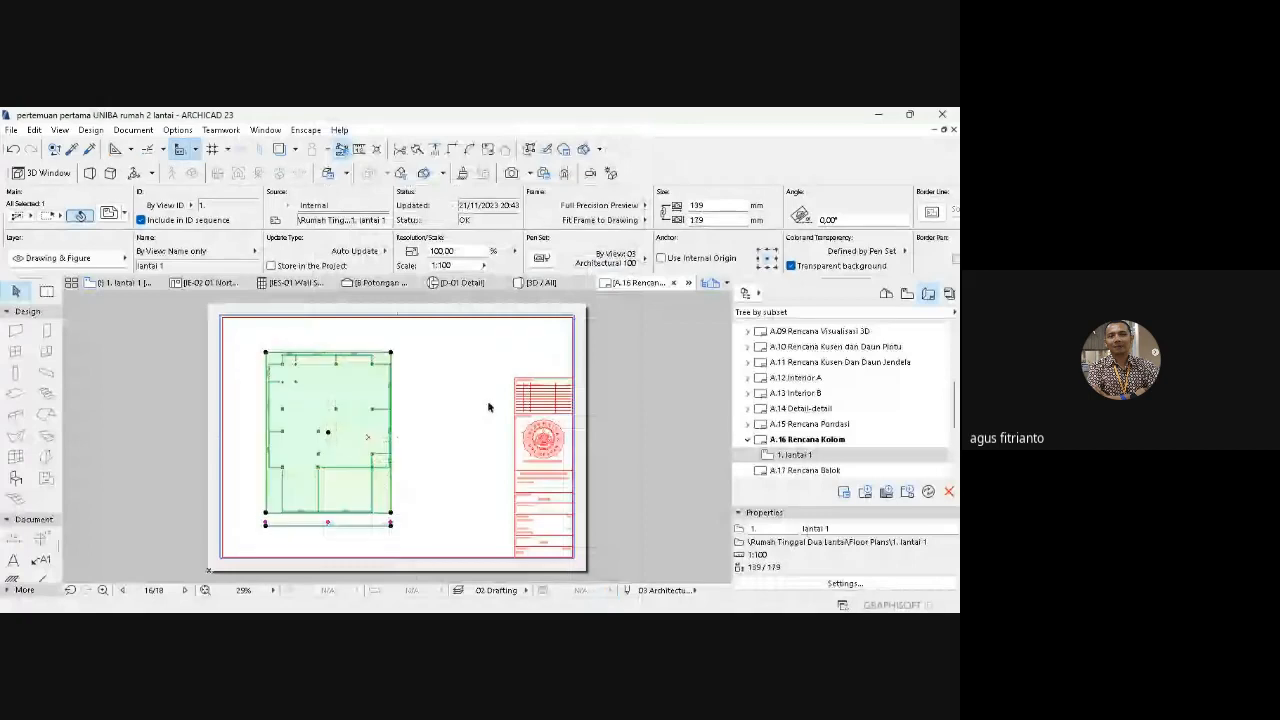
- Examine the columns and dimensions in the lantai 1 drawing up close on the A.16 layout
click(104, 590)
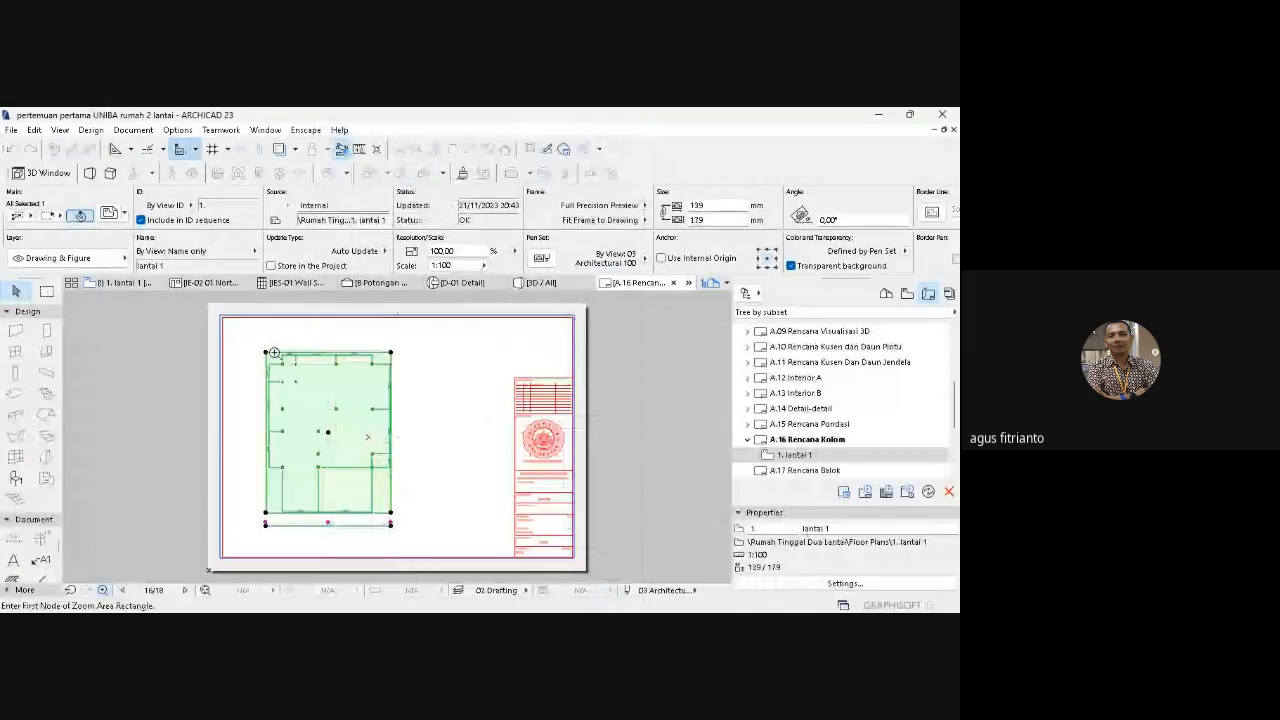
click(273, 353)
click(390, 487)
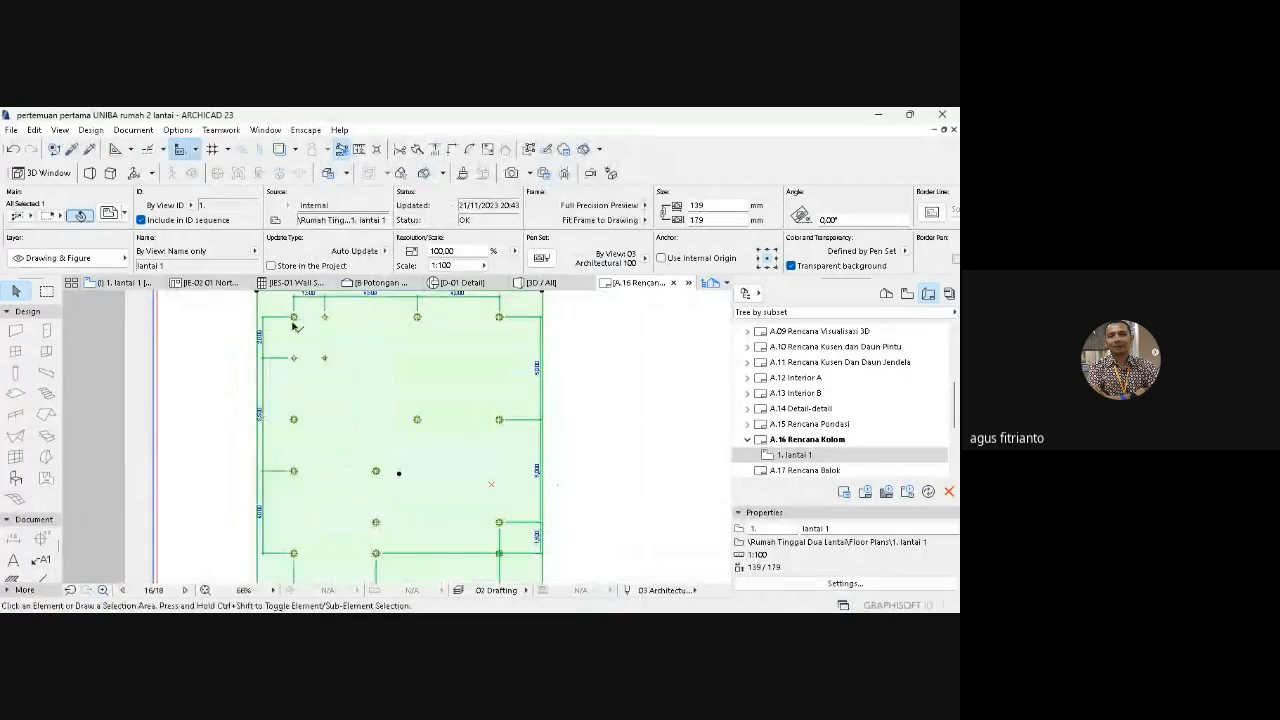
key(Escape)
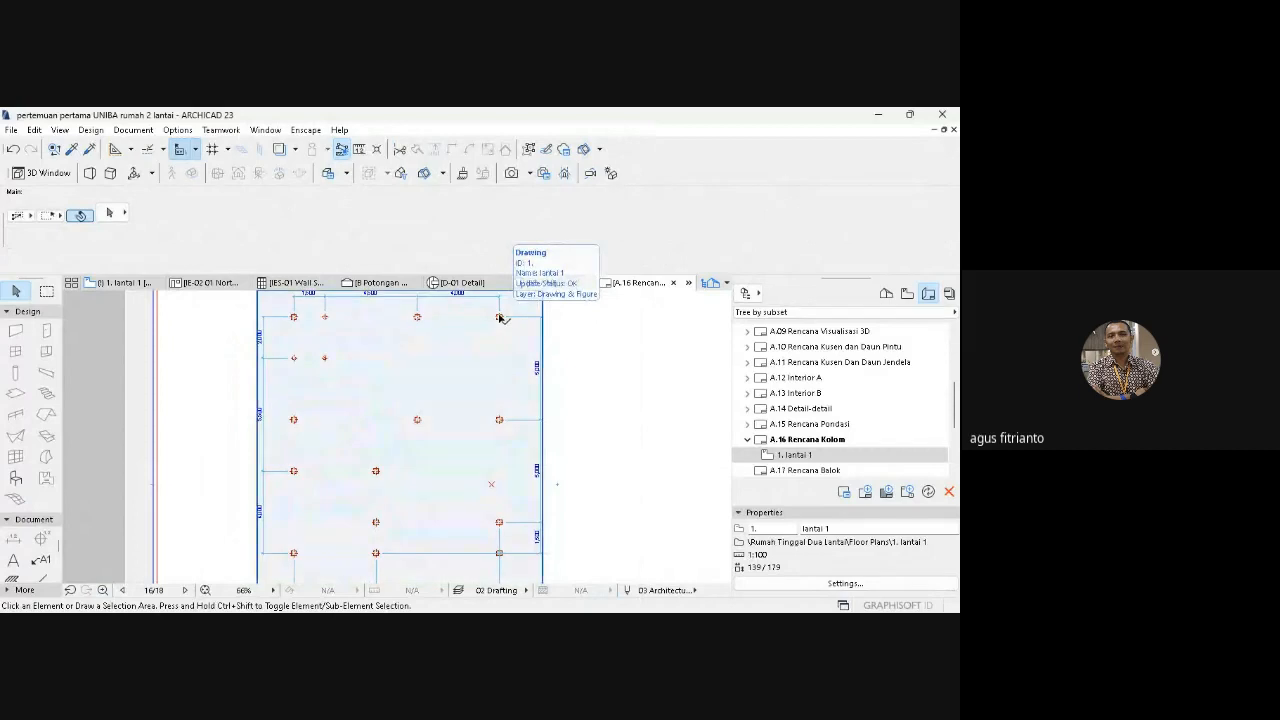
click(207, 376)
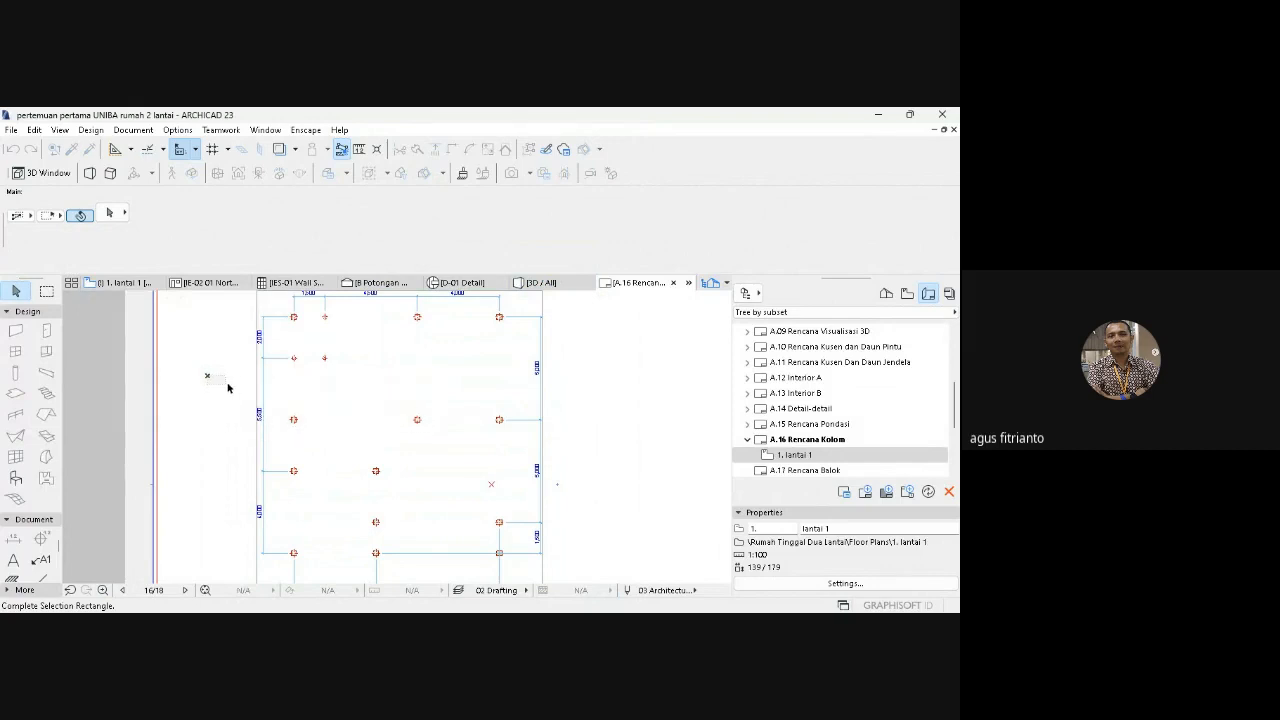
key(Escape)
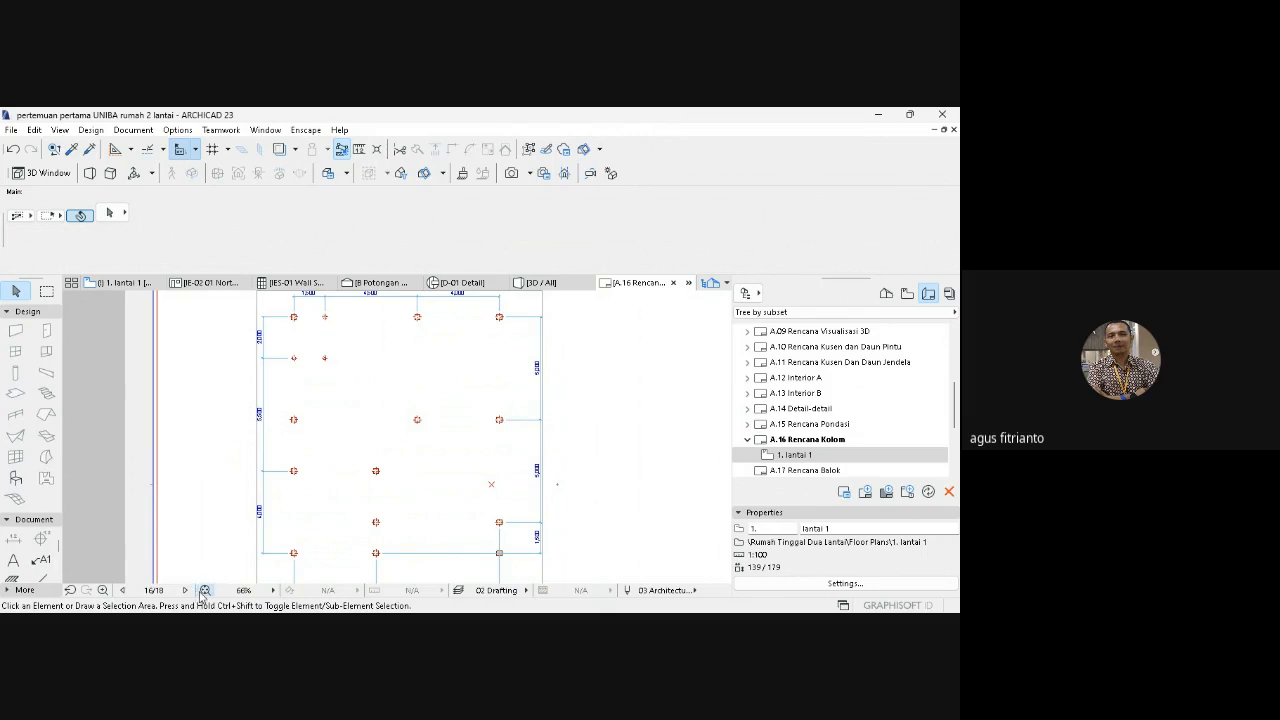
click(203, 591)
- Move the lantai 1 drawing closer to the upper-left corner of the A.16 sheet frame
click(370, 388)
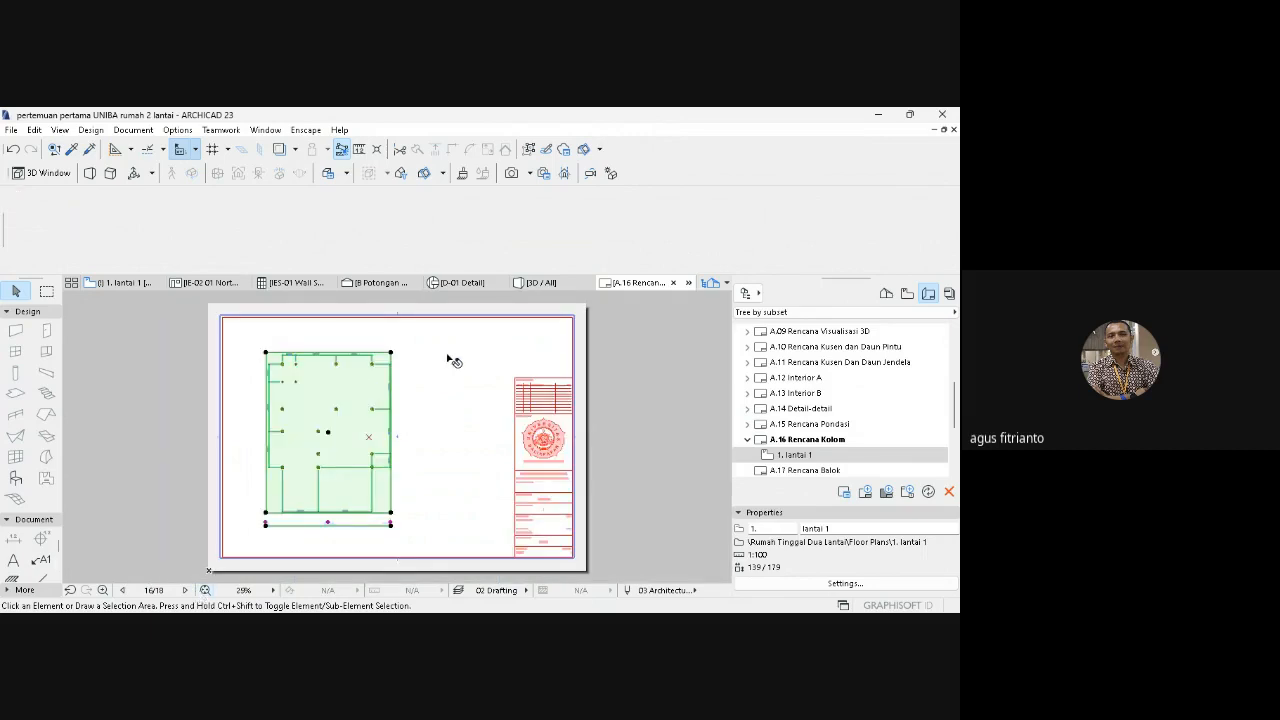
key(ctrl+d)
click(448, 354)
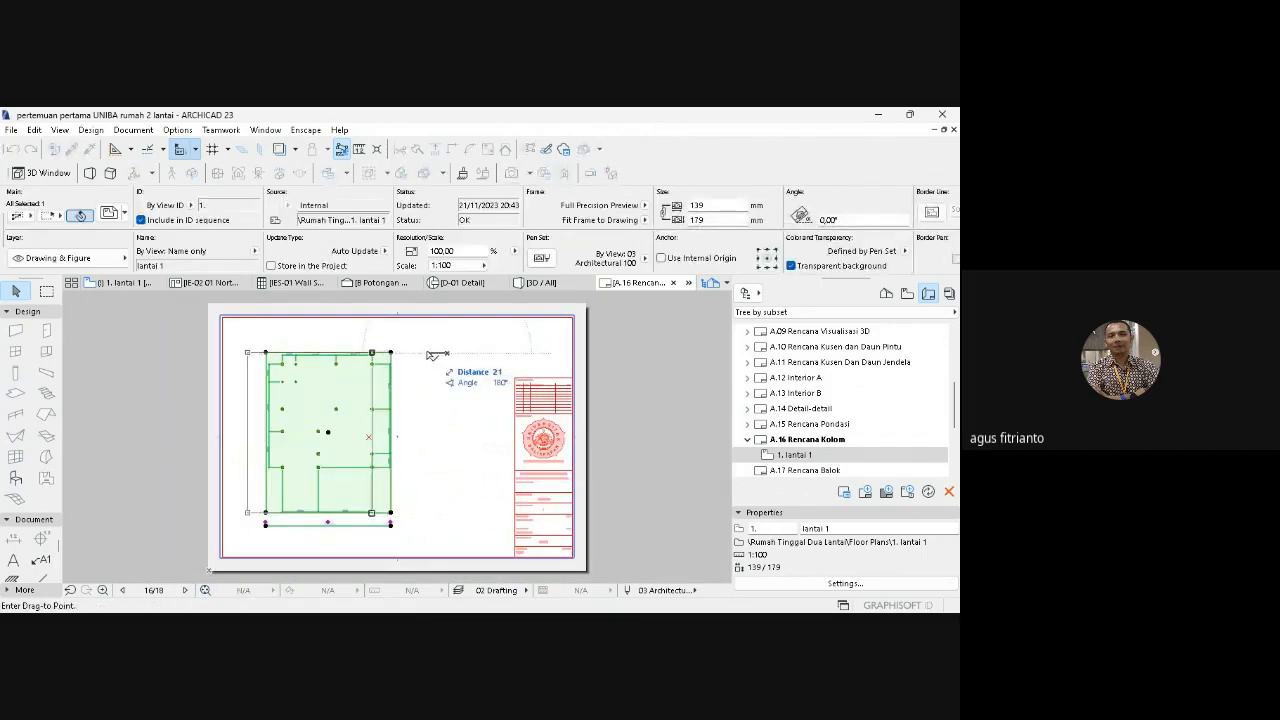
click(419, 345)
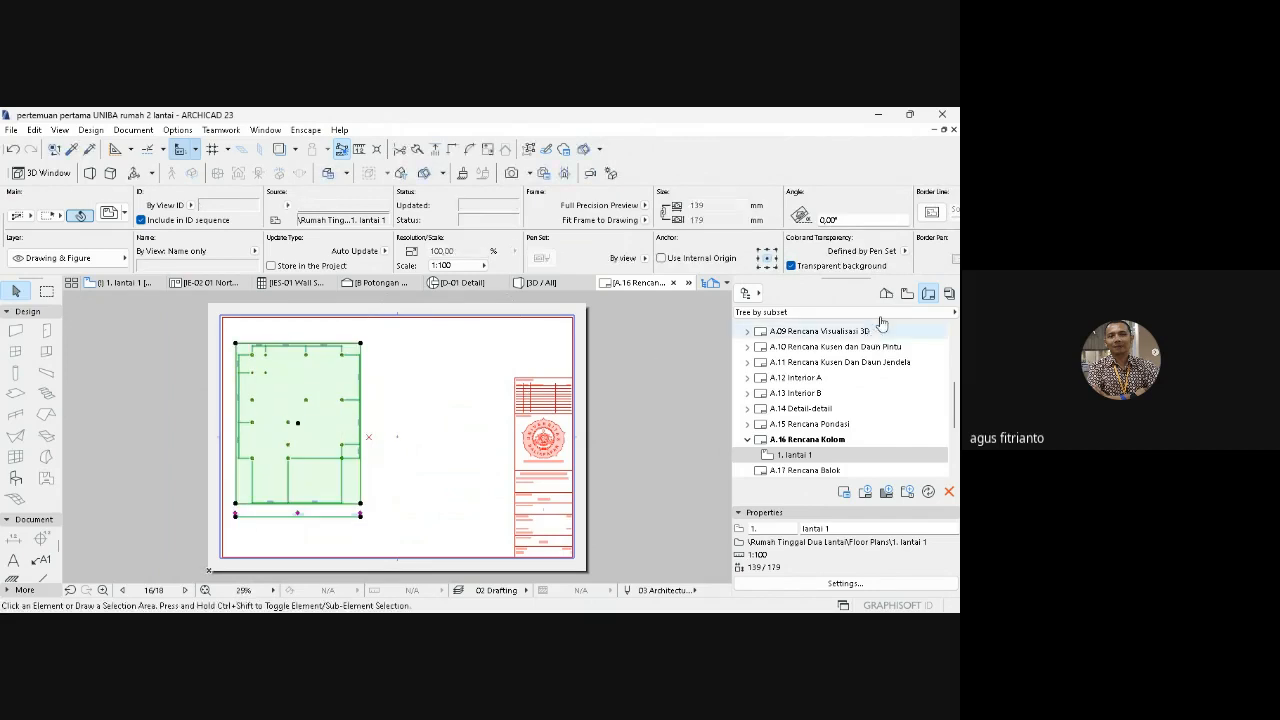
key(Escape)
- Place the lantai 2 floor plan beside the lantai 1 drawing on A.16 and set its view's layer combination to kolom
click(907, 293)
double_click(794, 345)
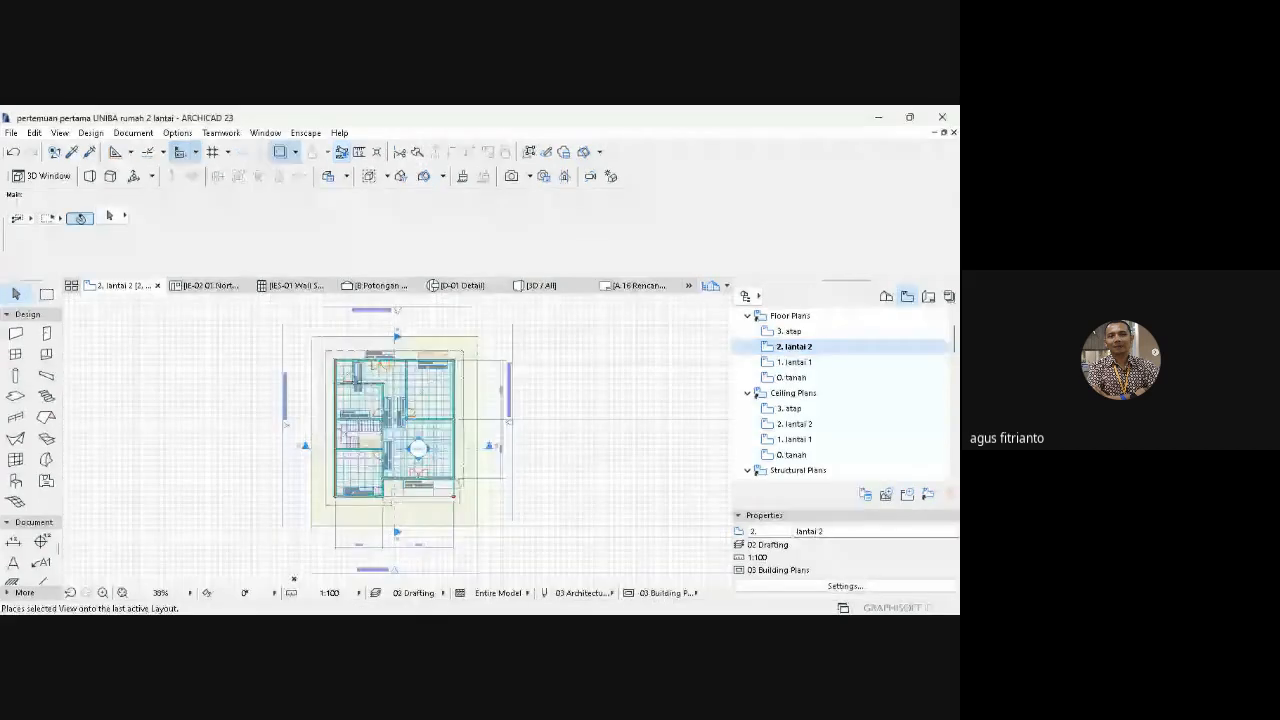
click(837, 448)
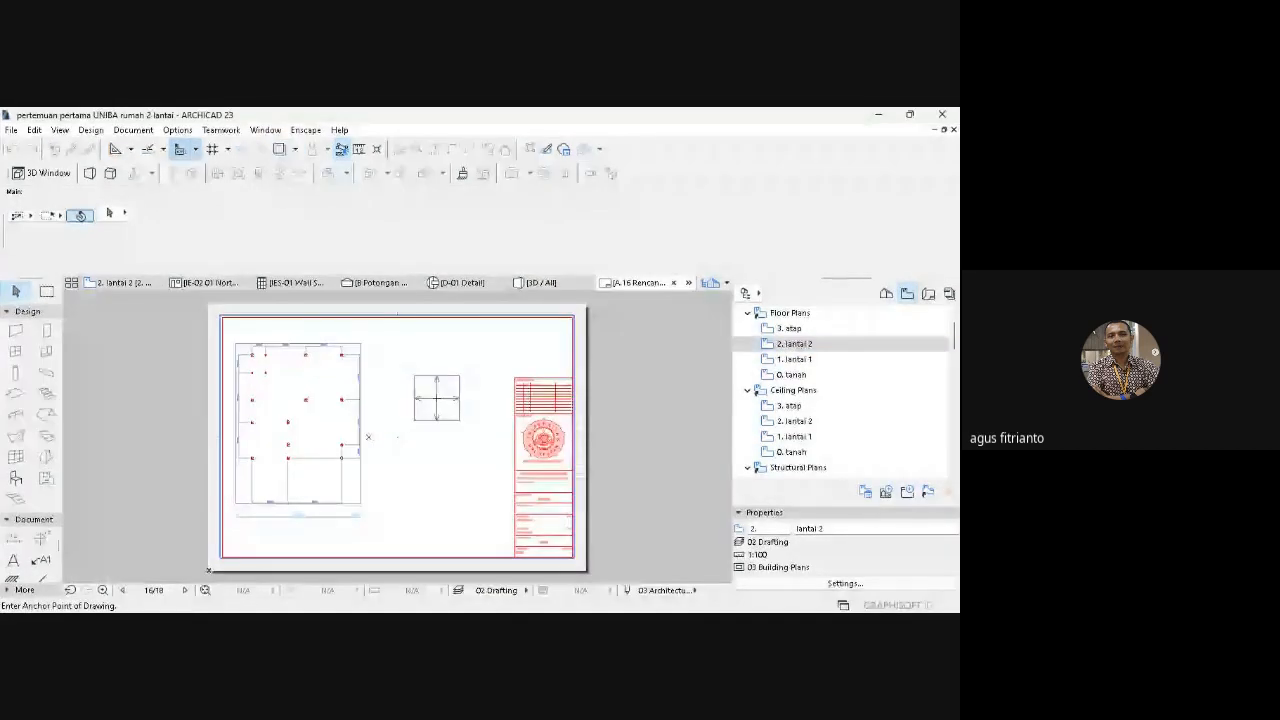
click(448, 414)
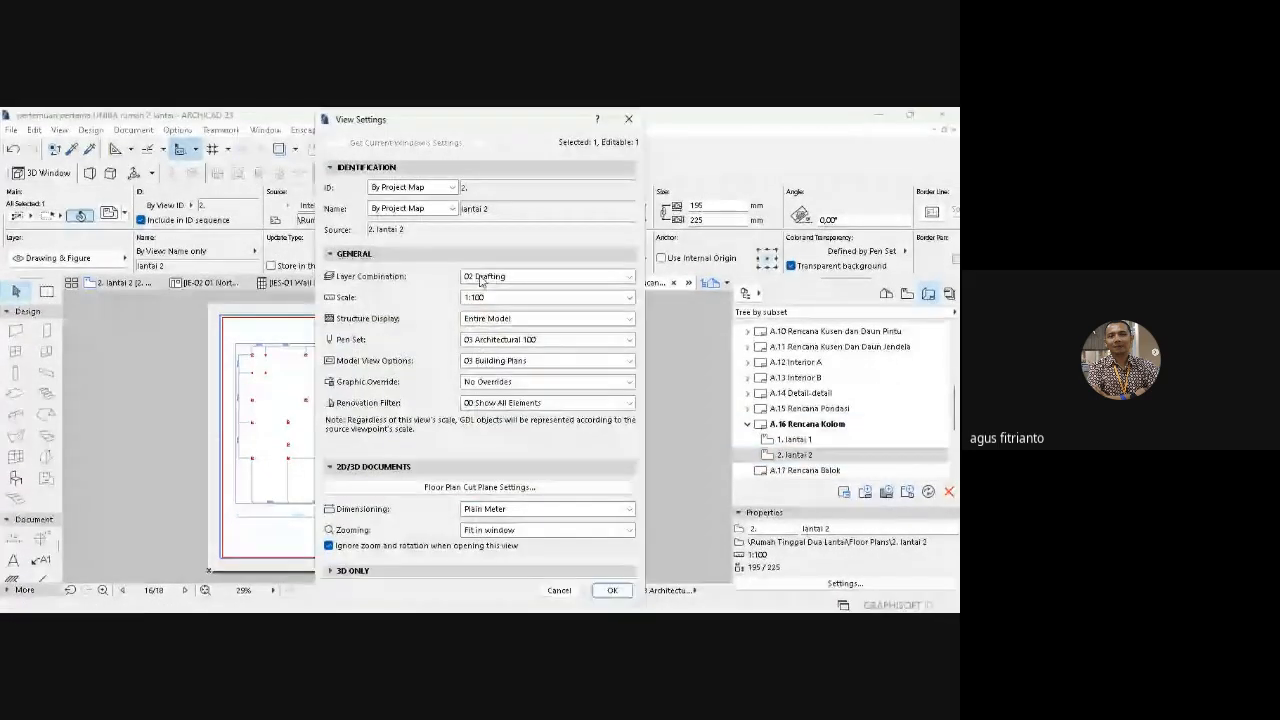
click(480, 281)
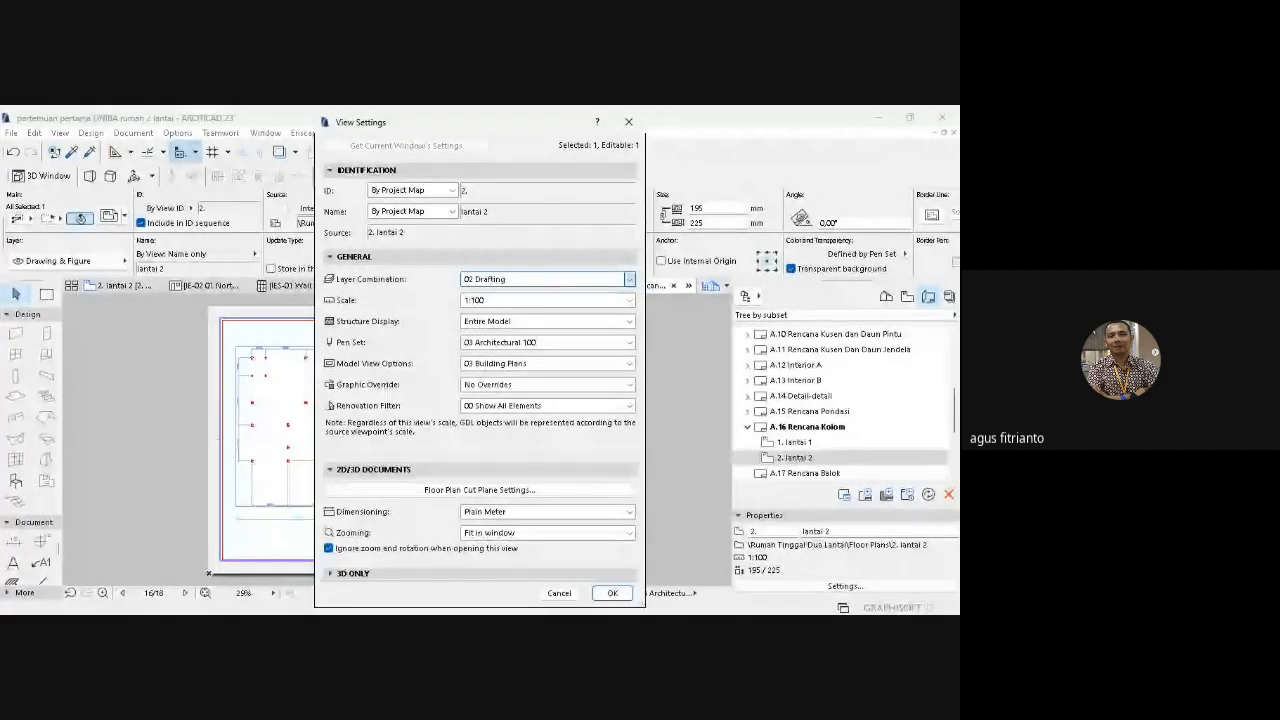
click(612, 592)
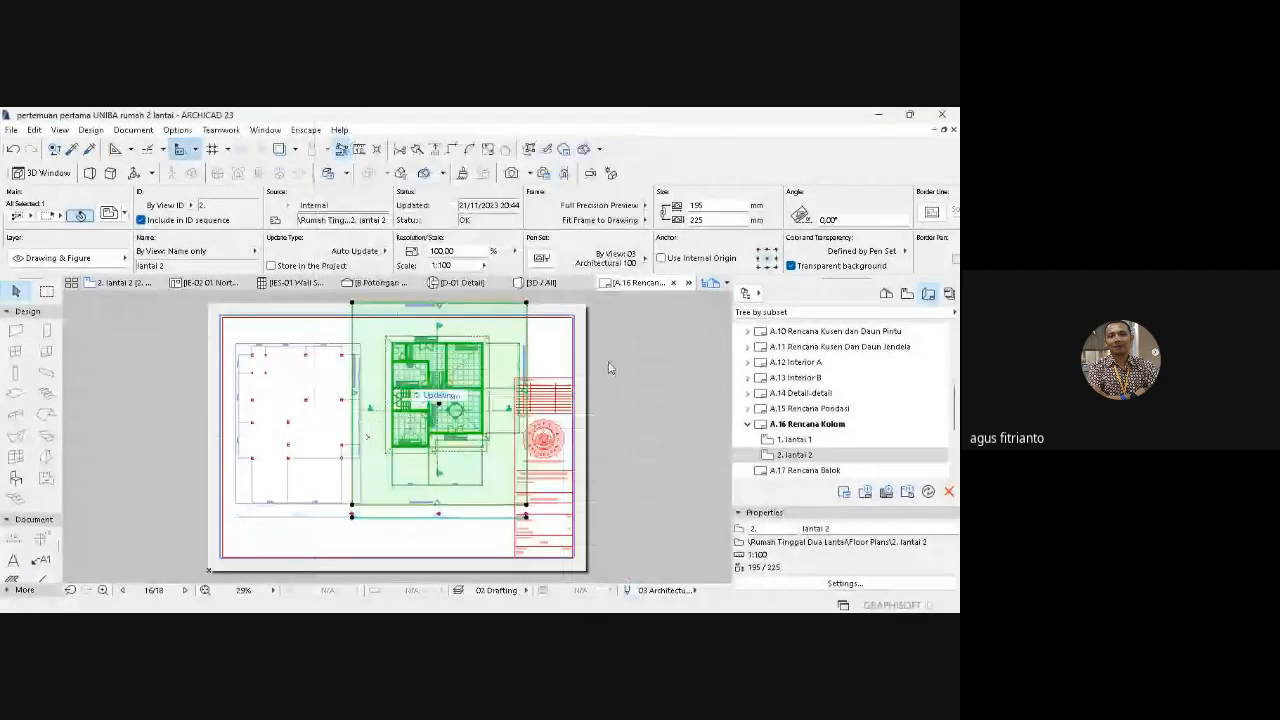
- Assign all columns in the lantai 2 floor plan to the kolom layer
click(130, 284)
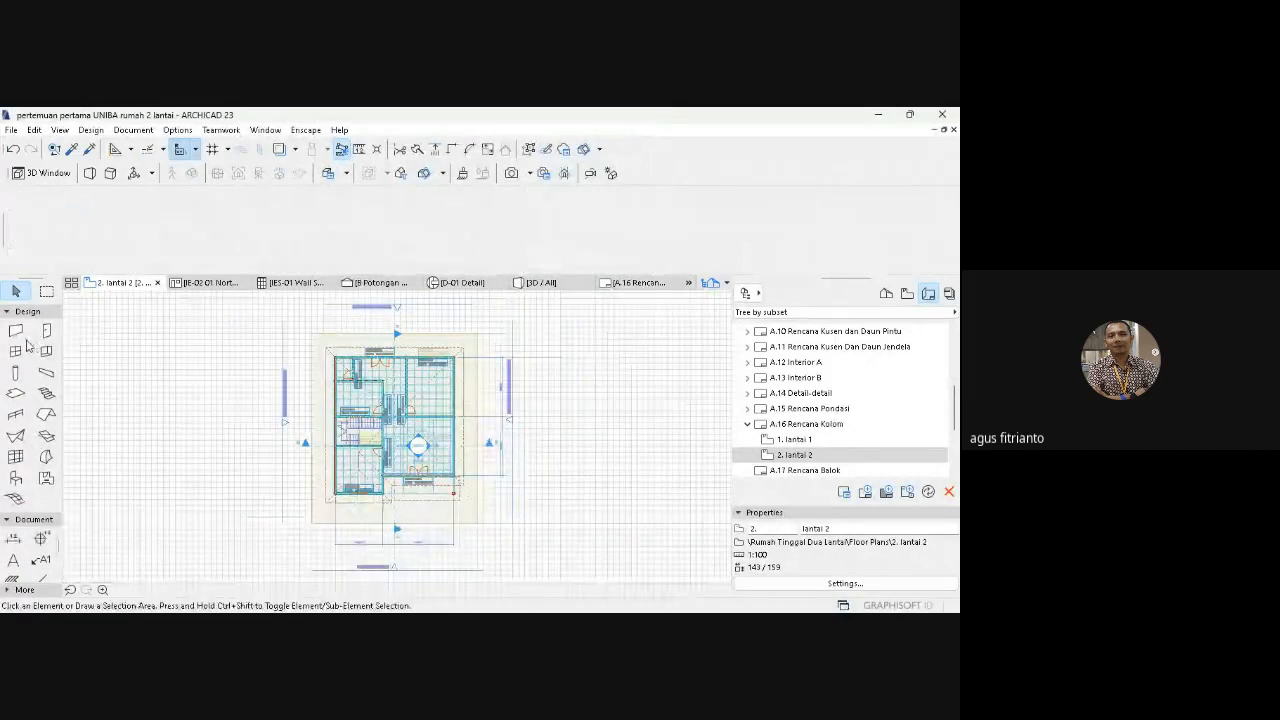
click(15, 377)
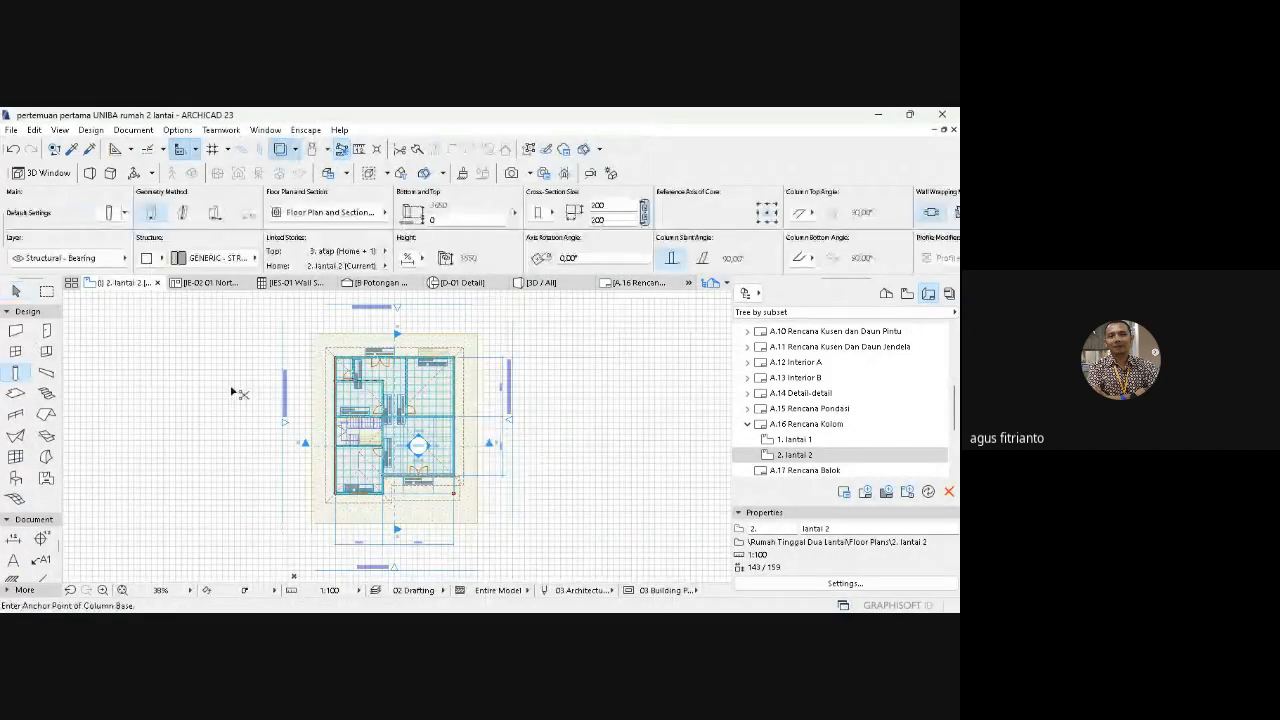
key(ctrl+a)
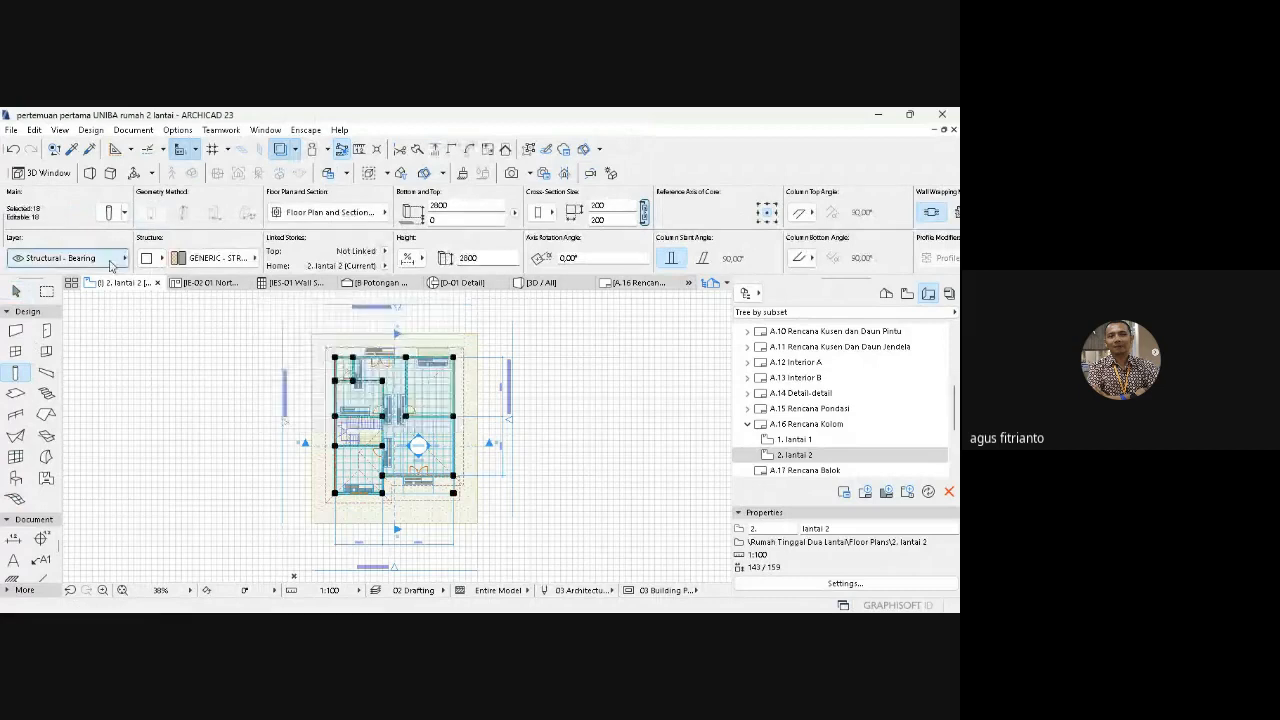
click(112, 260)
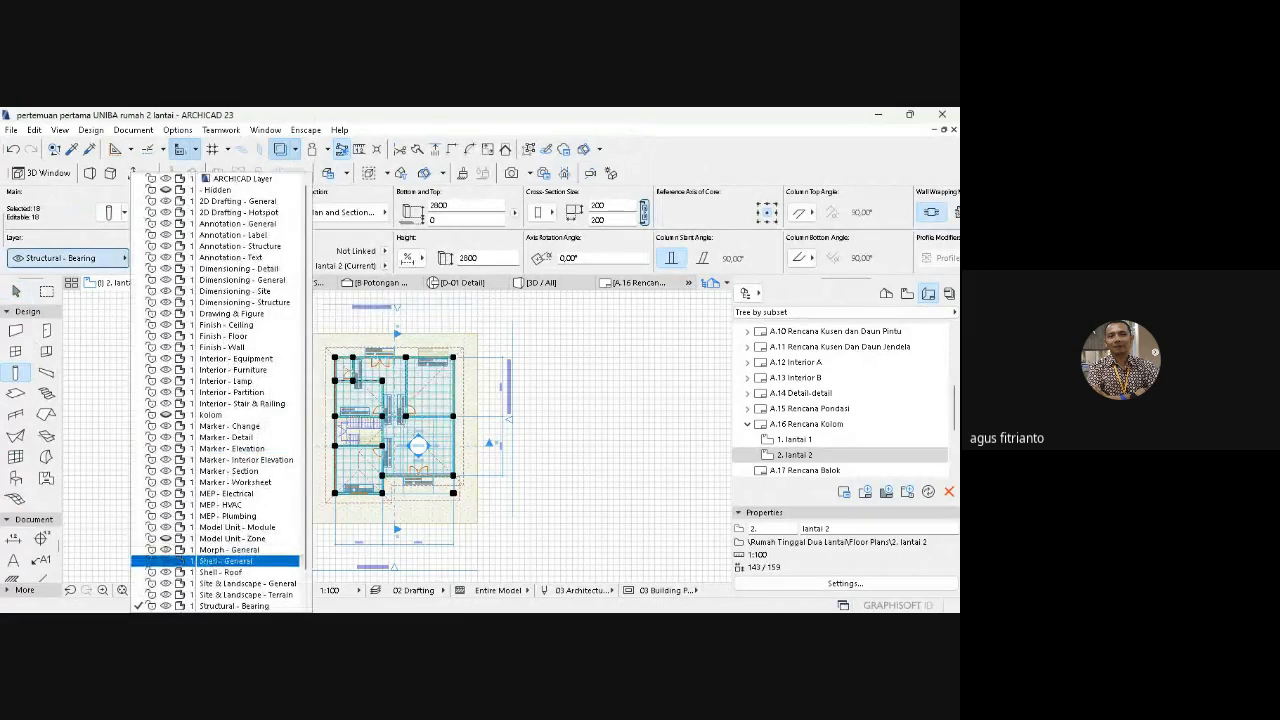
scroll(166, 555, down, 1)
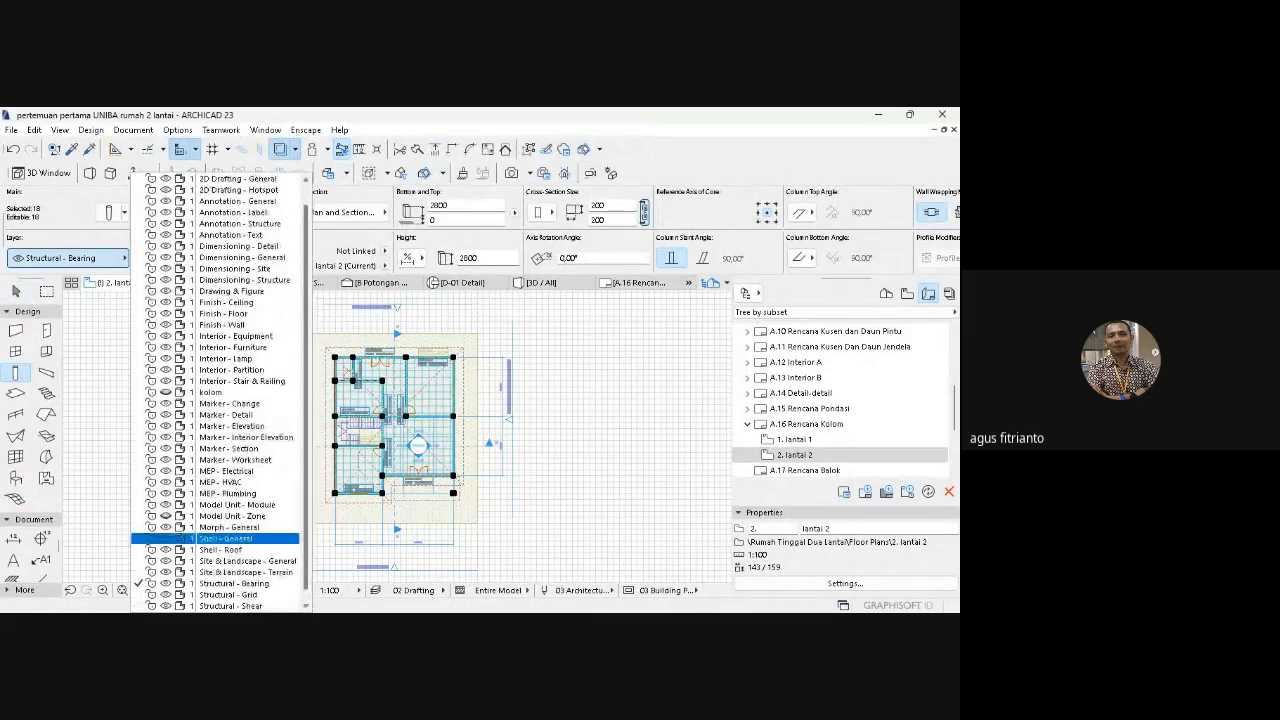
click(226, 392)
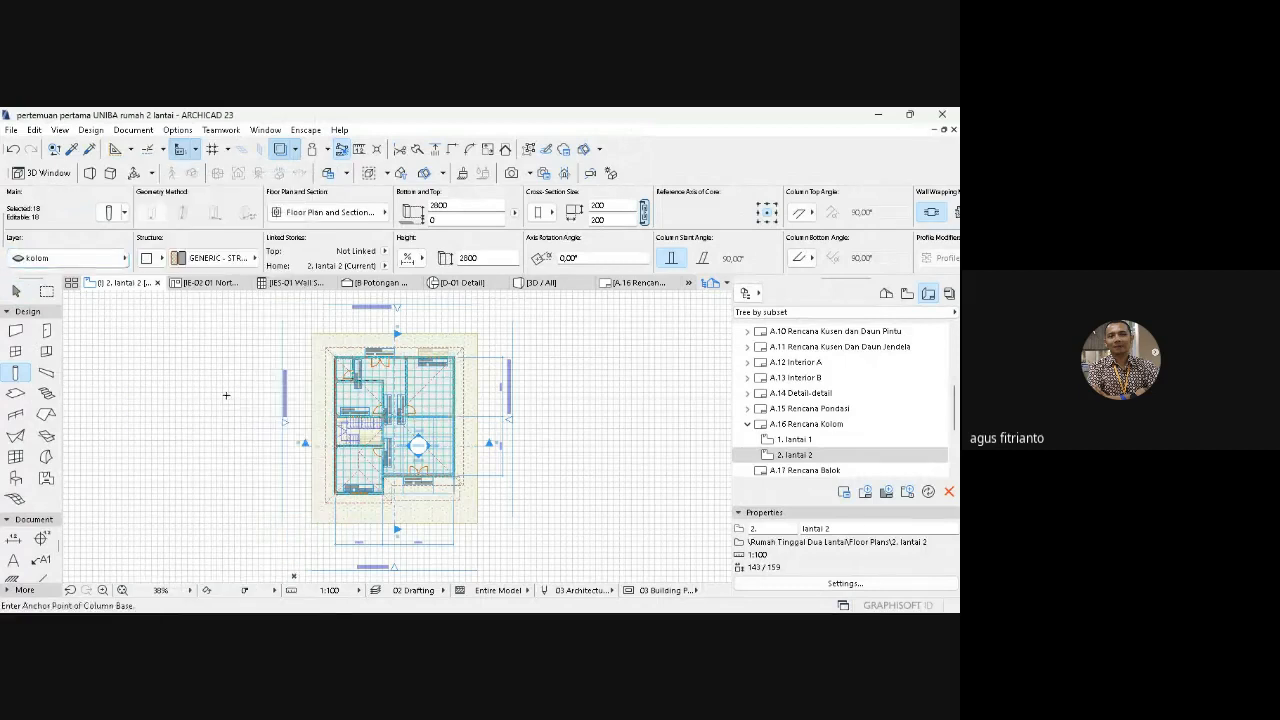
click(16, 291)
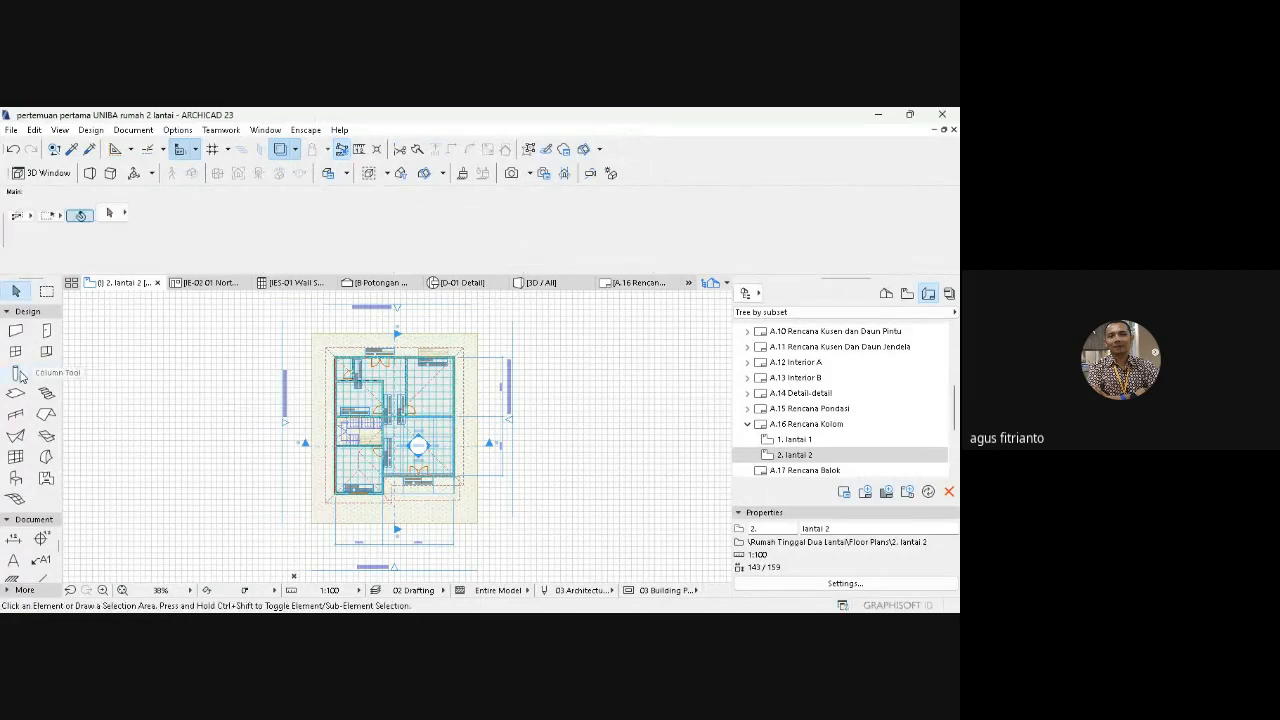
click(20, 375)
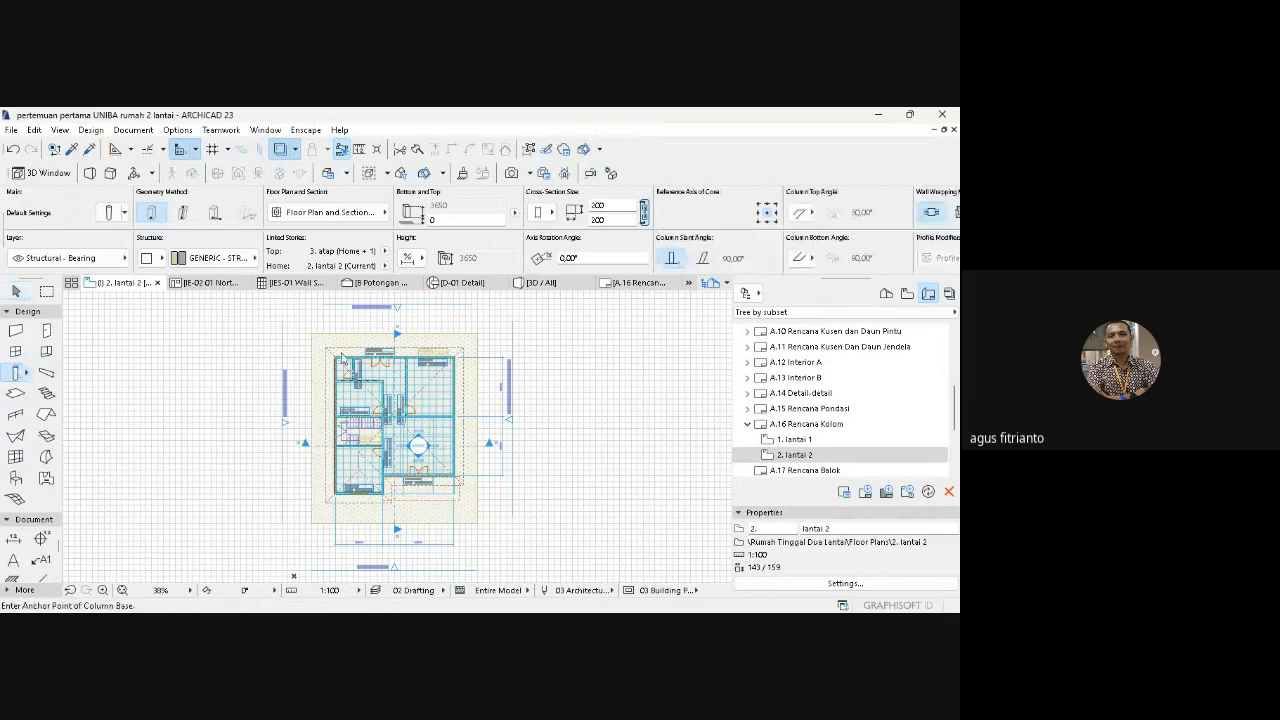
key(Escape)
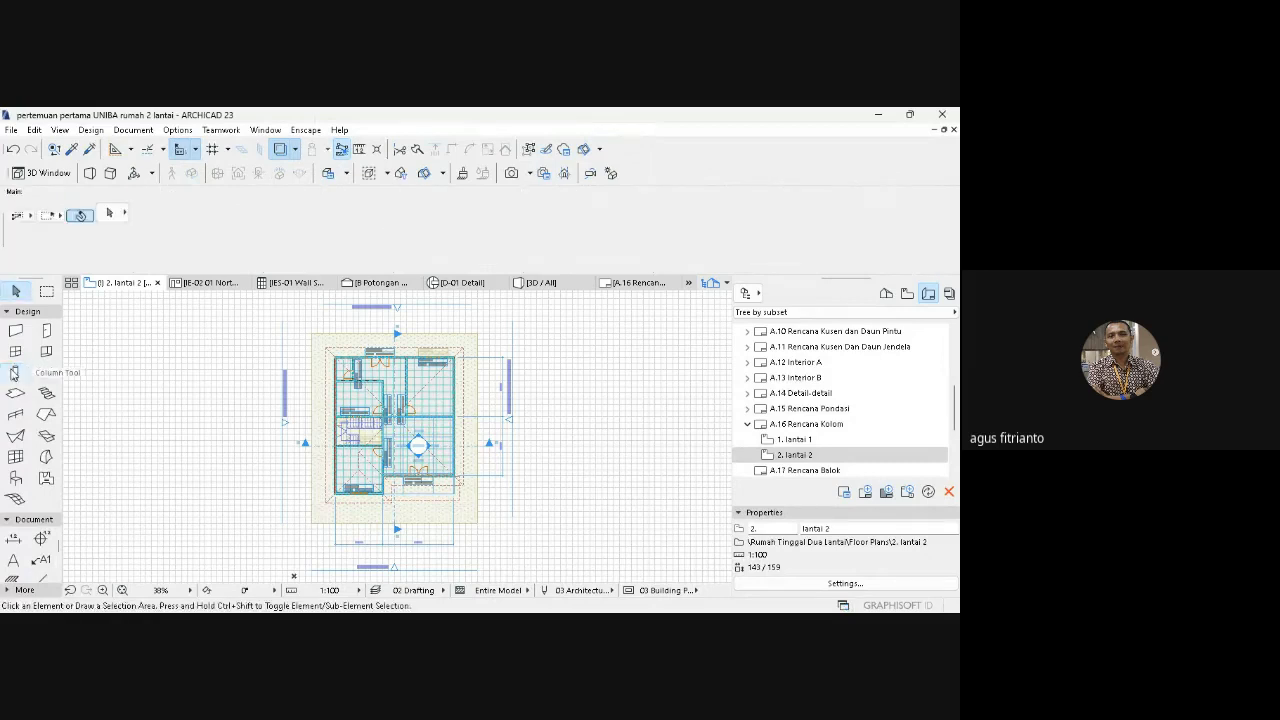
click(15, 375)
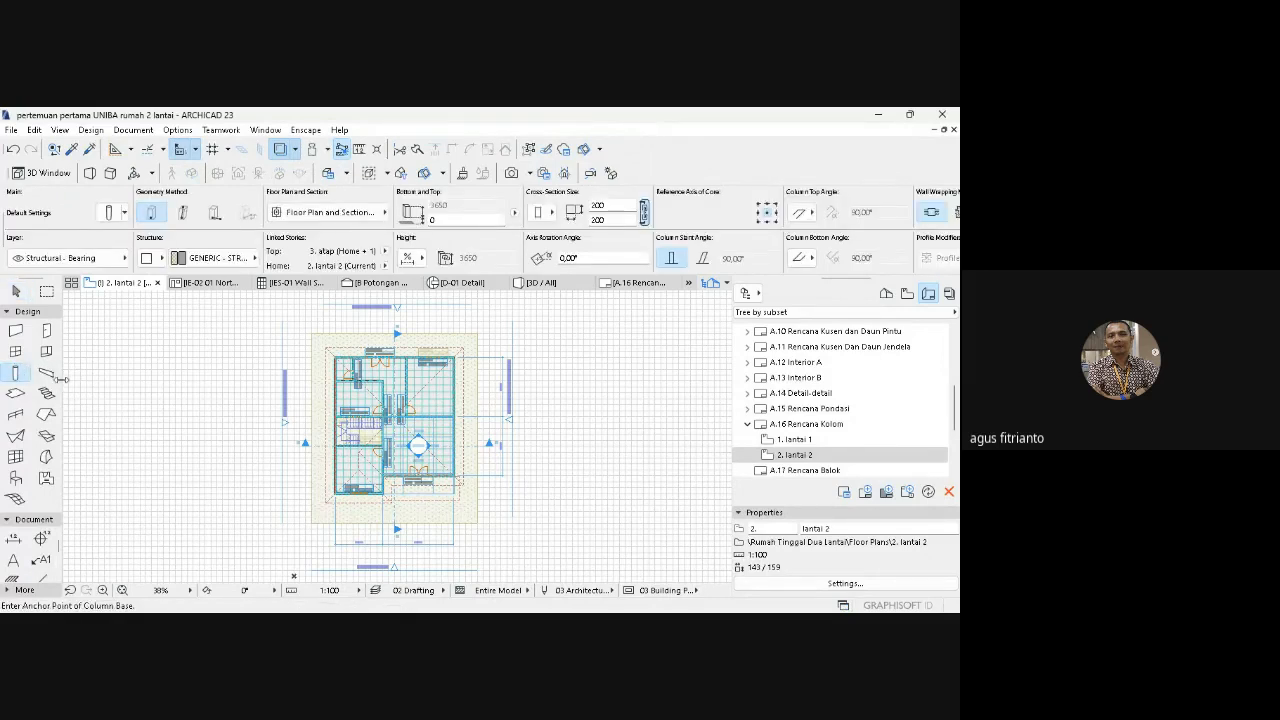
key(Escape)
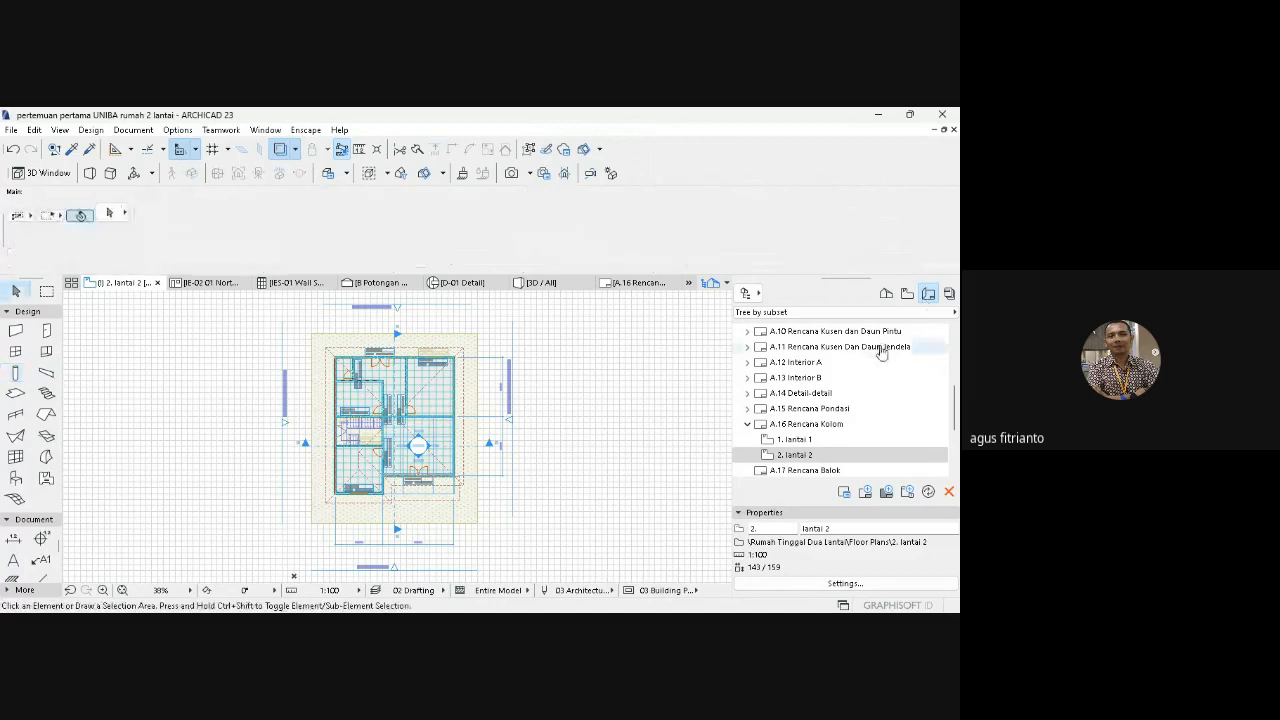
- Reopen the A.16 Rencana Kolom layout and move the lantai 2 drawing about 67 mm down, beside the lantai 1 drawing inside the frame
double_click(817, 426)
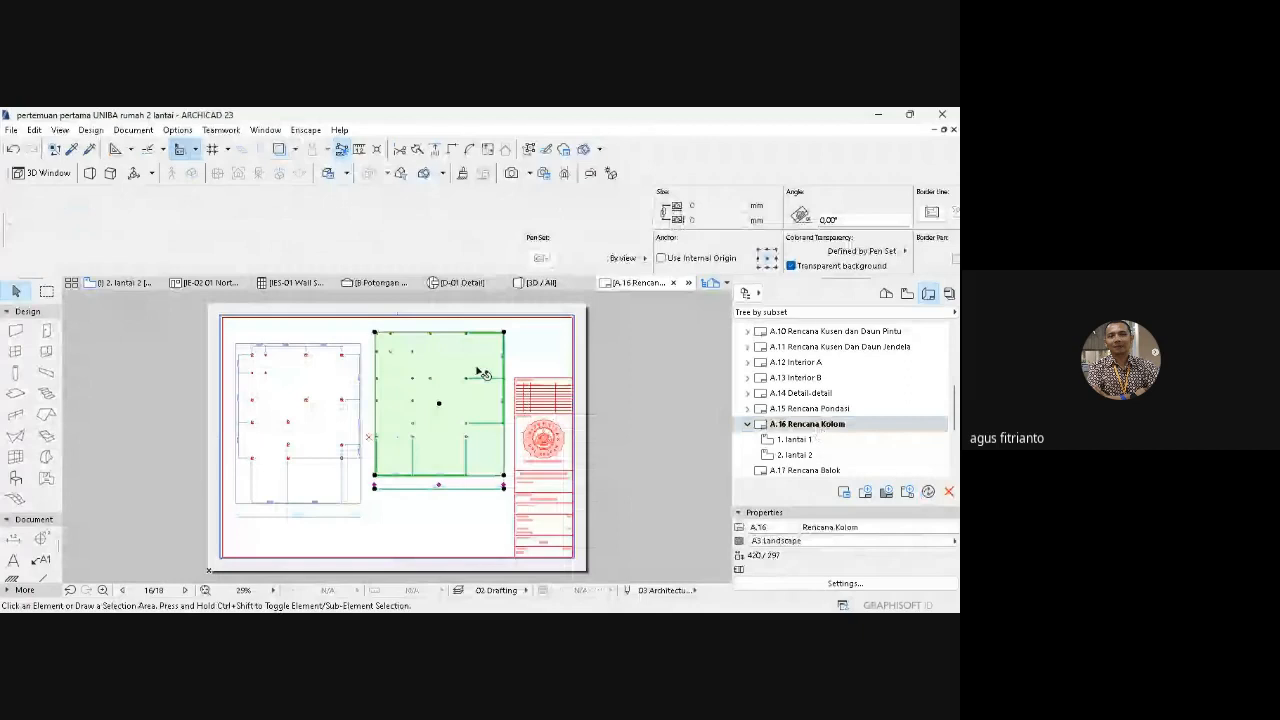
key(ctrl+z)
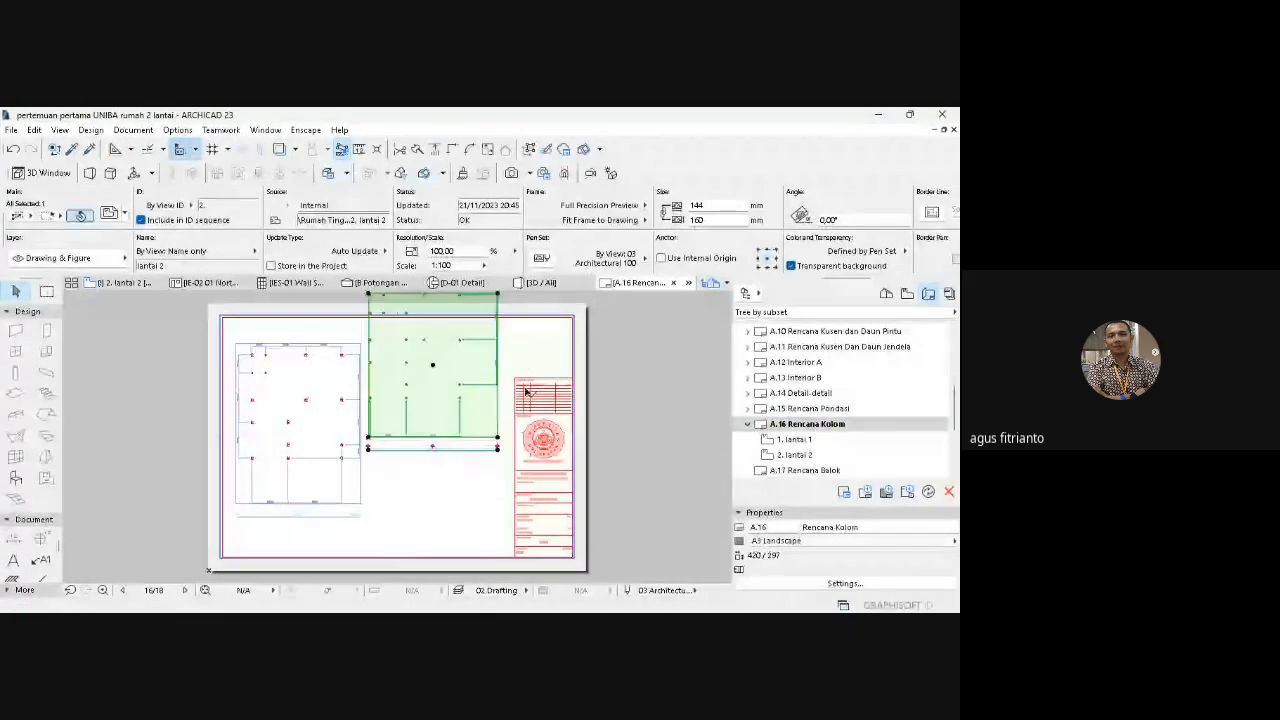
key(ctrl+d)
click(507, 347)
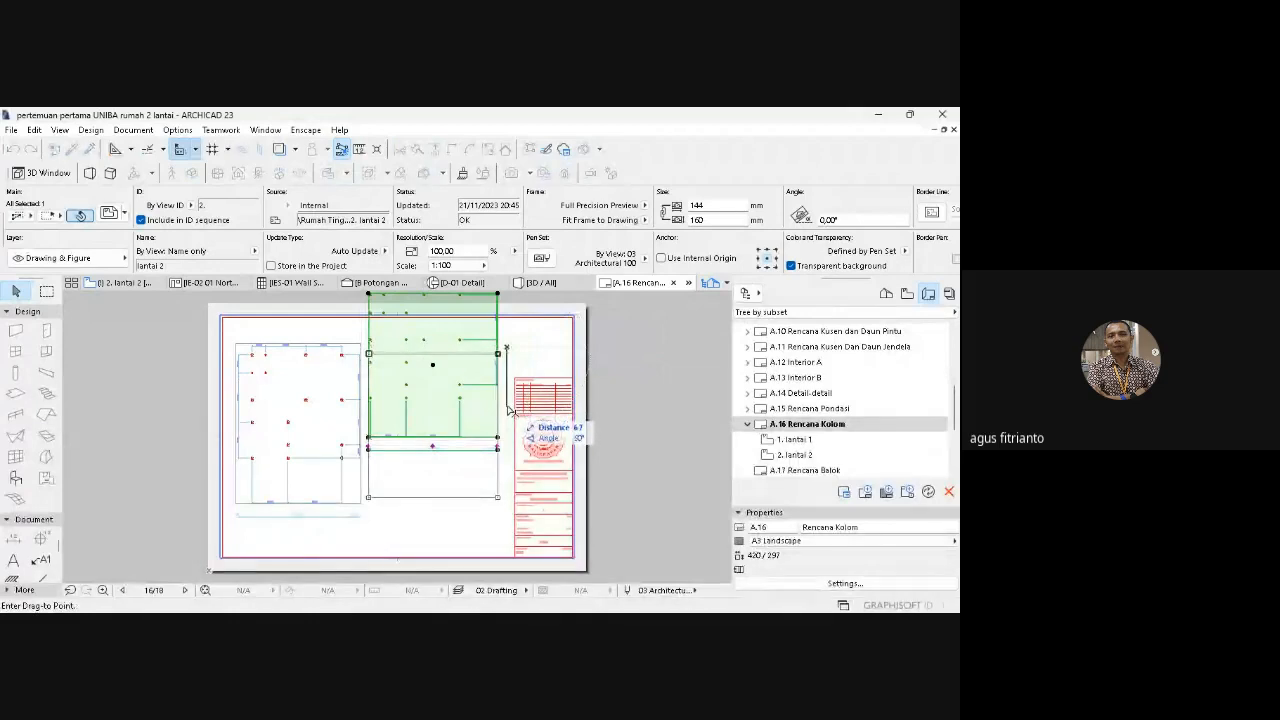
click(507, 408)
click(533, 406)
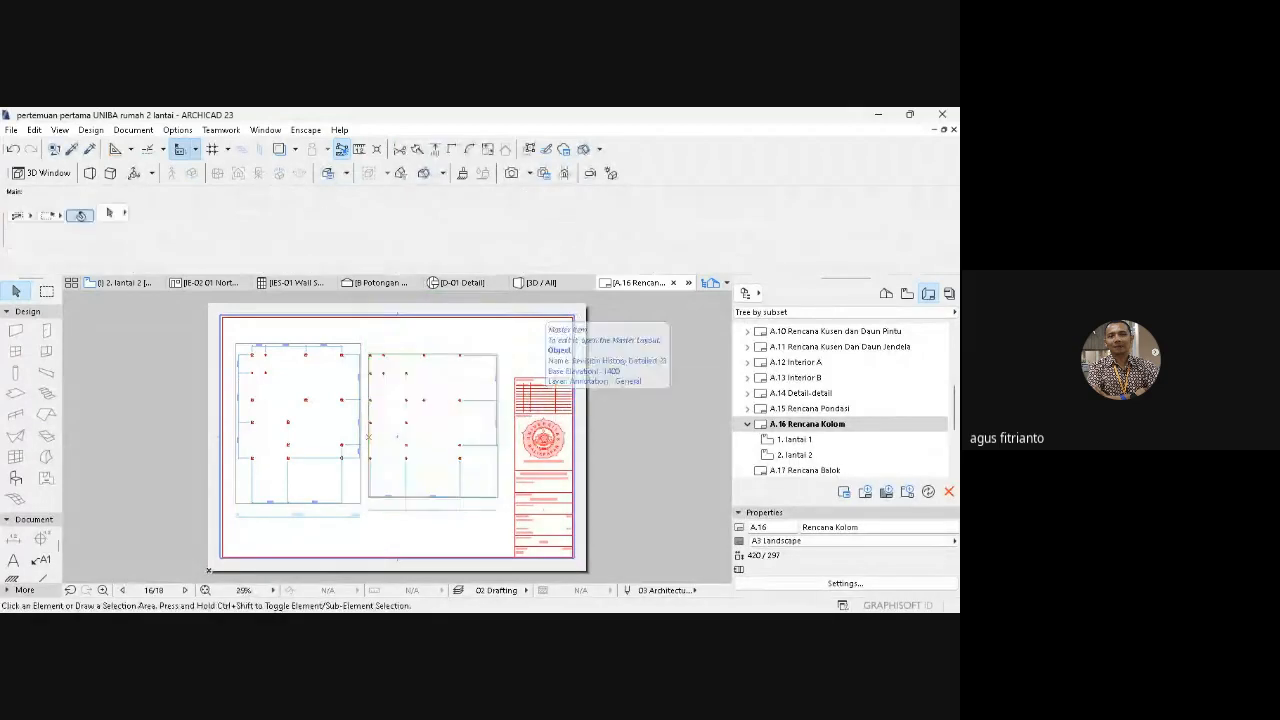
- Examine the lantai 1 and lantai 2 column plans up close on the A.16 layout
click(104, 590)
click(245, 349)
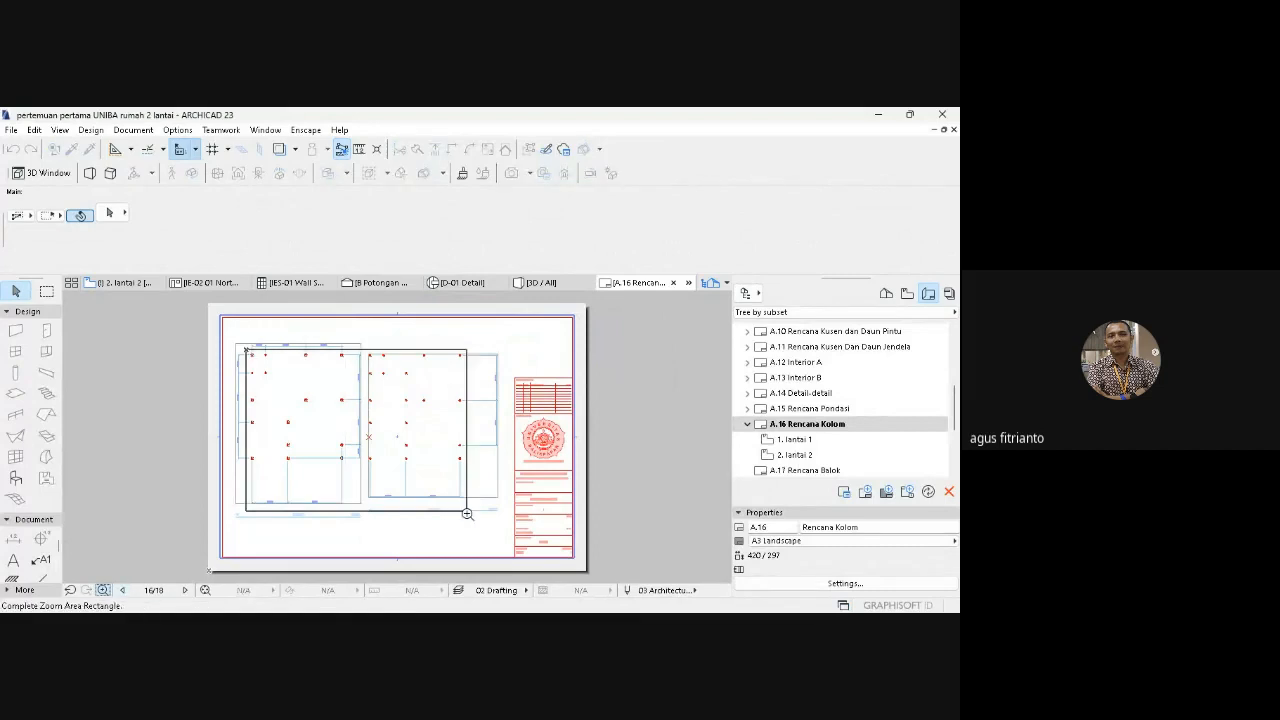
click(471, 532)
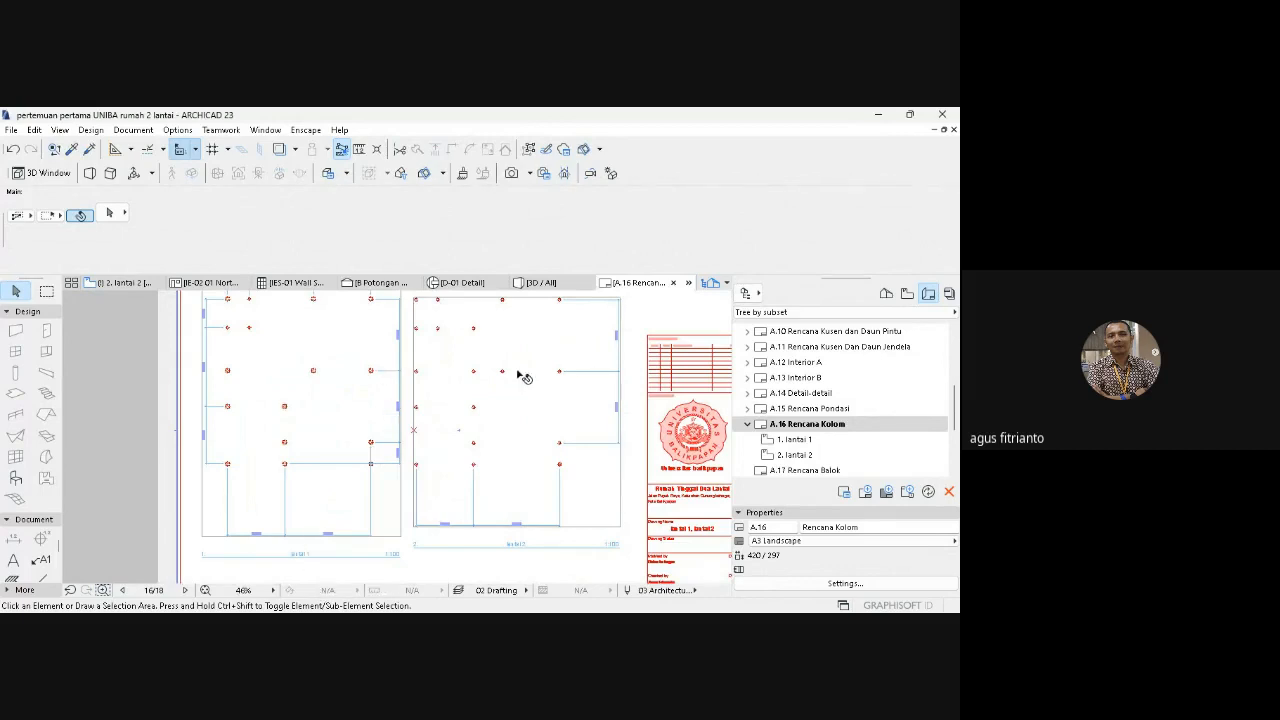
click(206, 591)
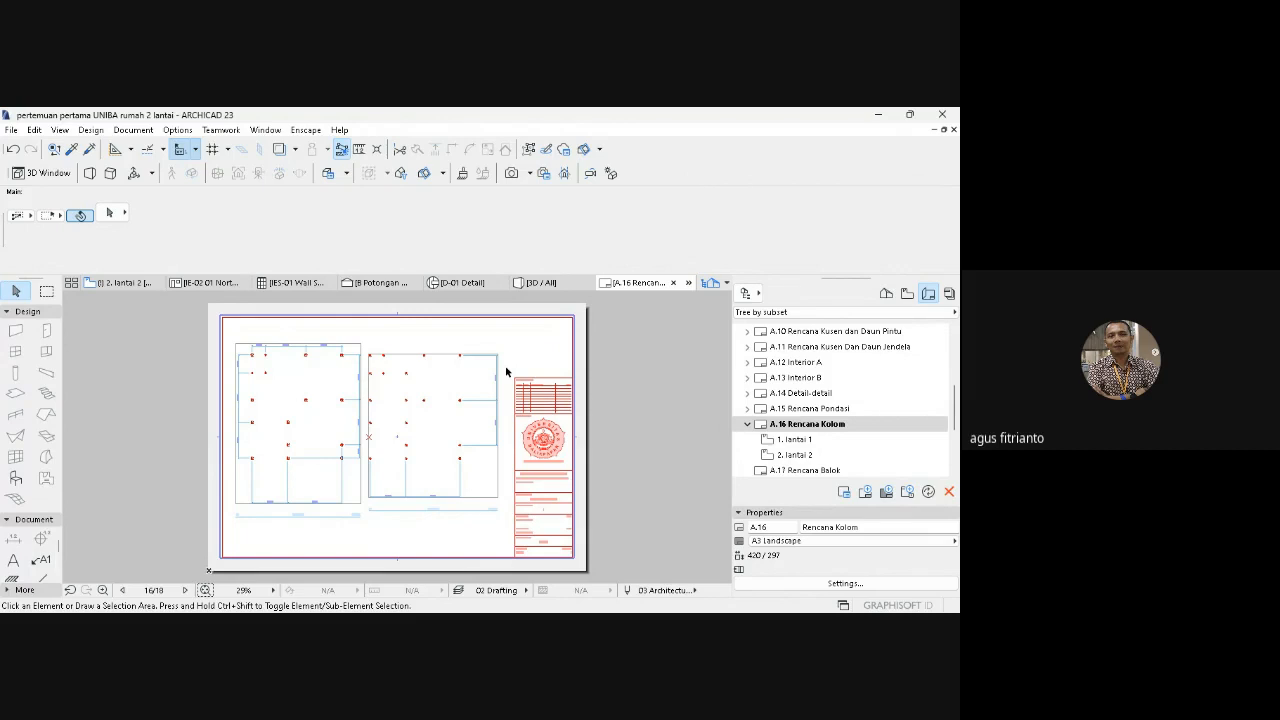
- Return to the lantai 2 floor plan and show all of its layers
click(137, 288)
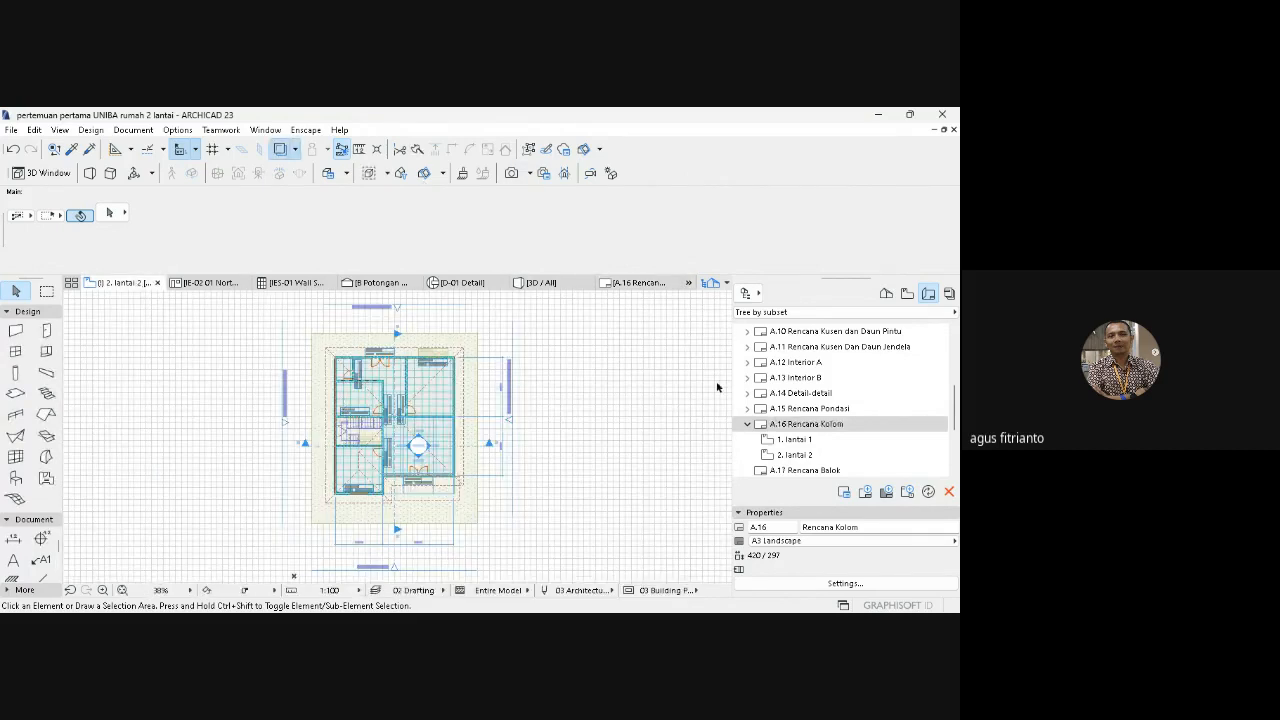
click(133, 131)
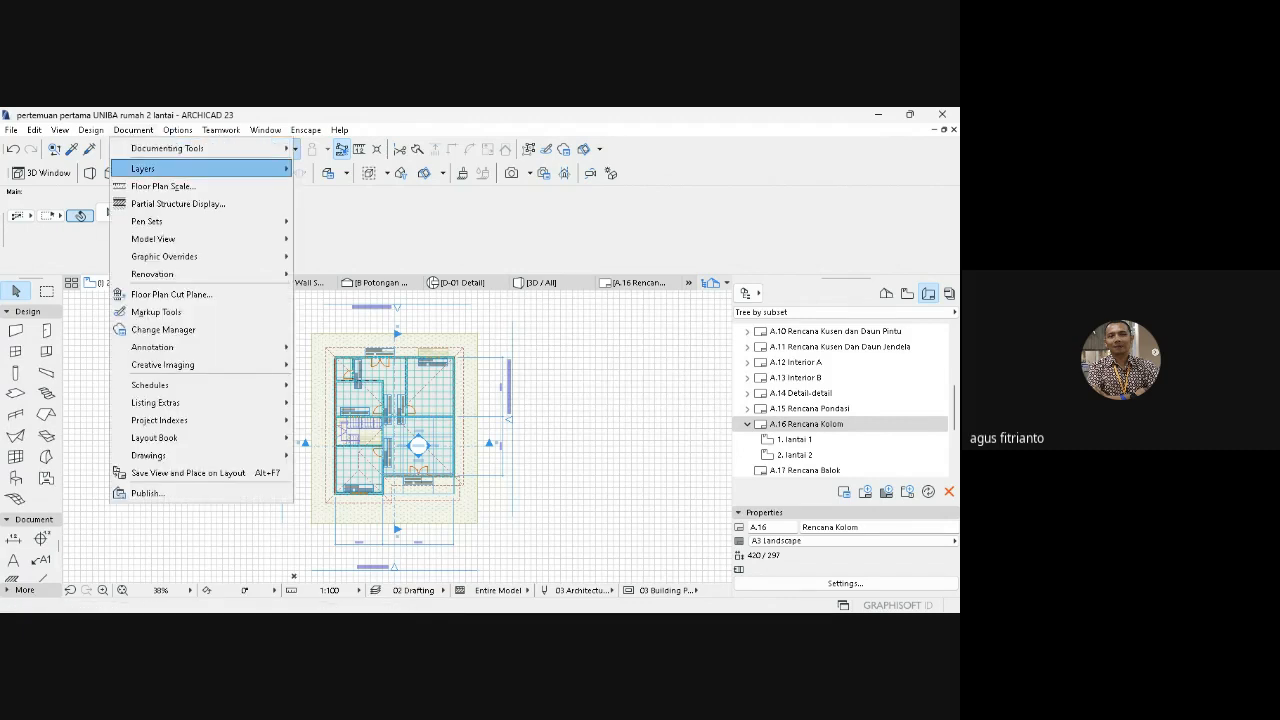
mouse_move(200, 168)
click(345, 184)
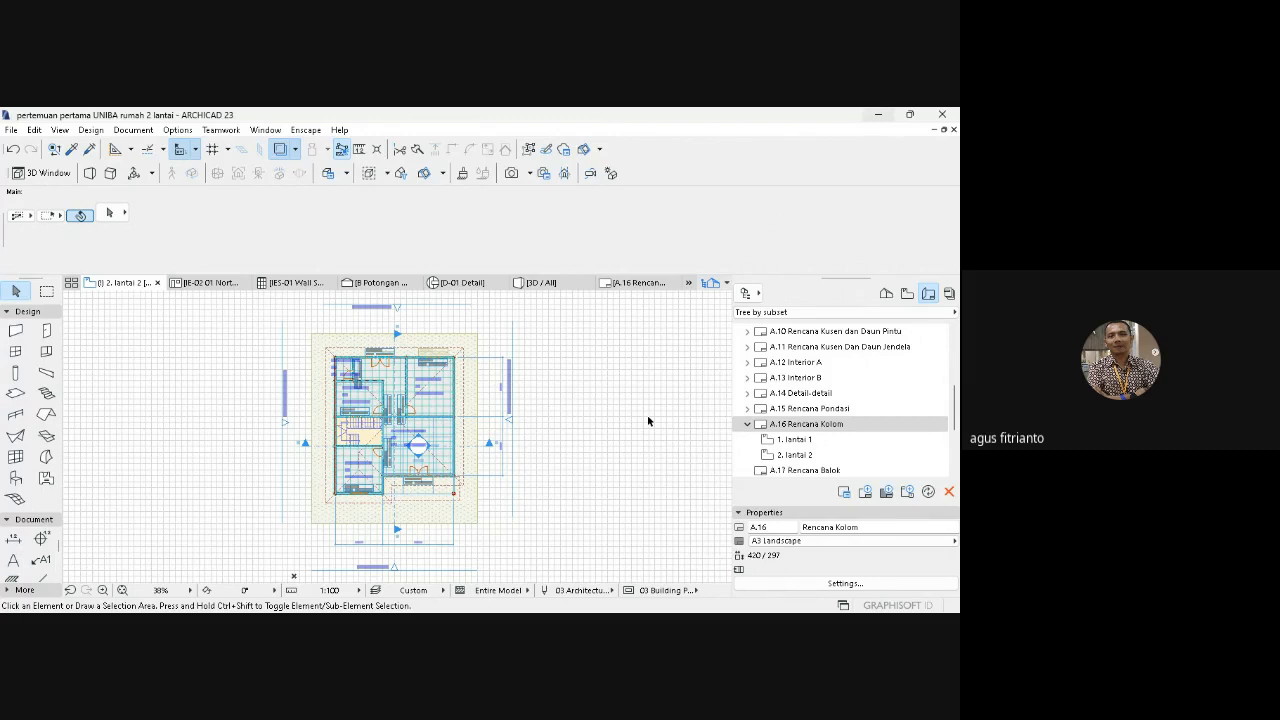
click(30, 311)
click(33, 326)
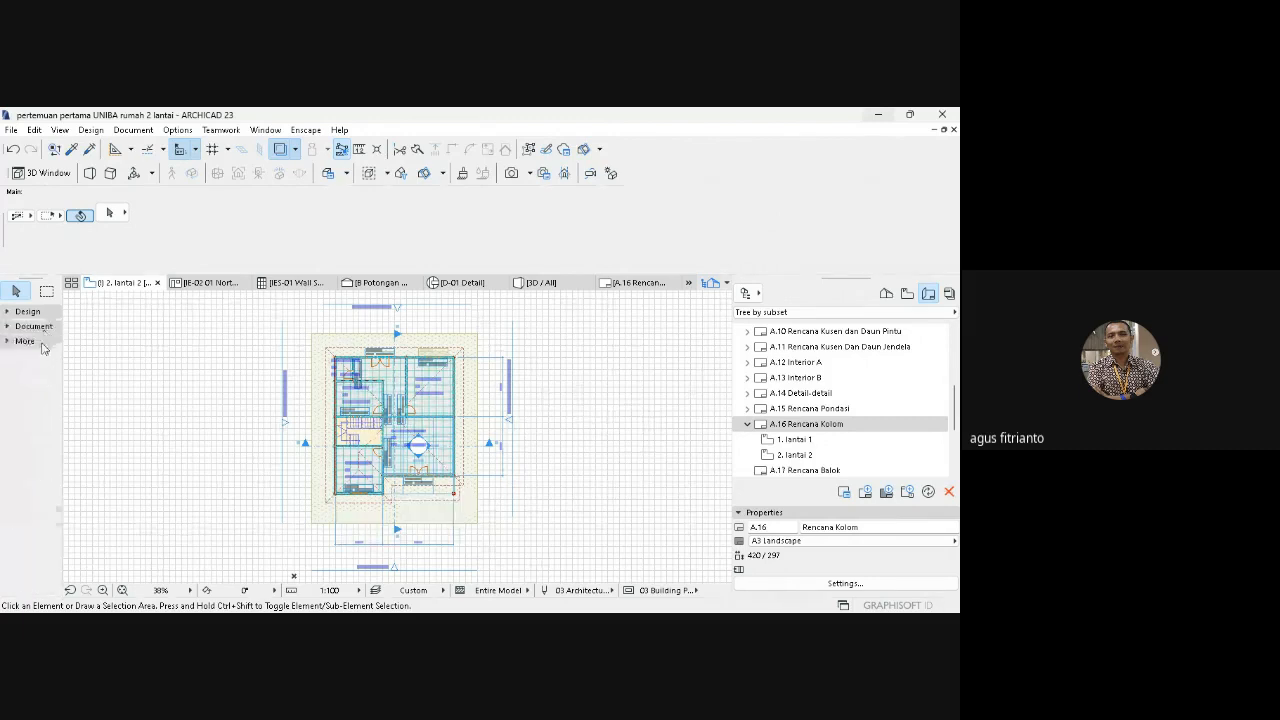
click(40, 343)
click(36, 326)
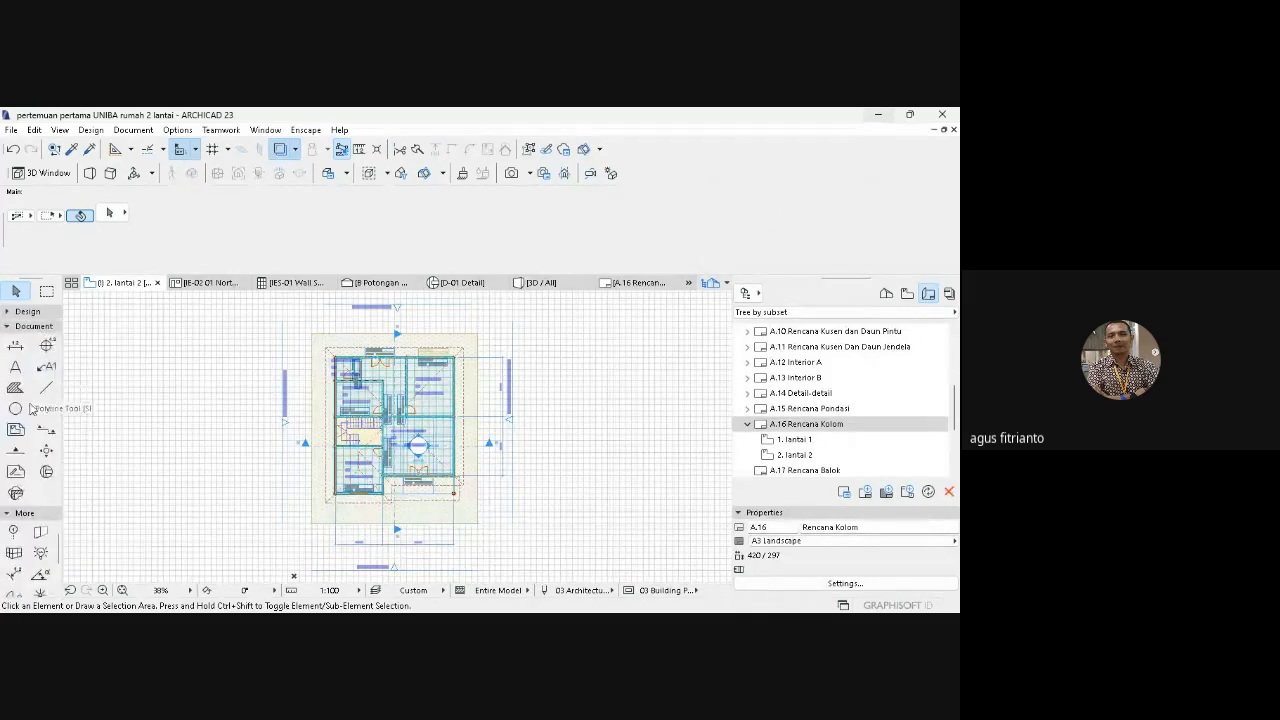
click(47, 390)
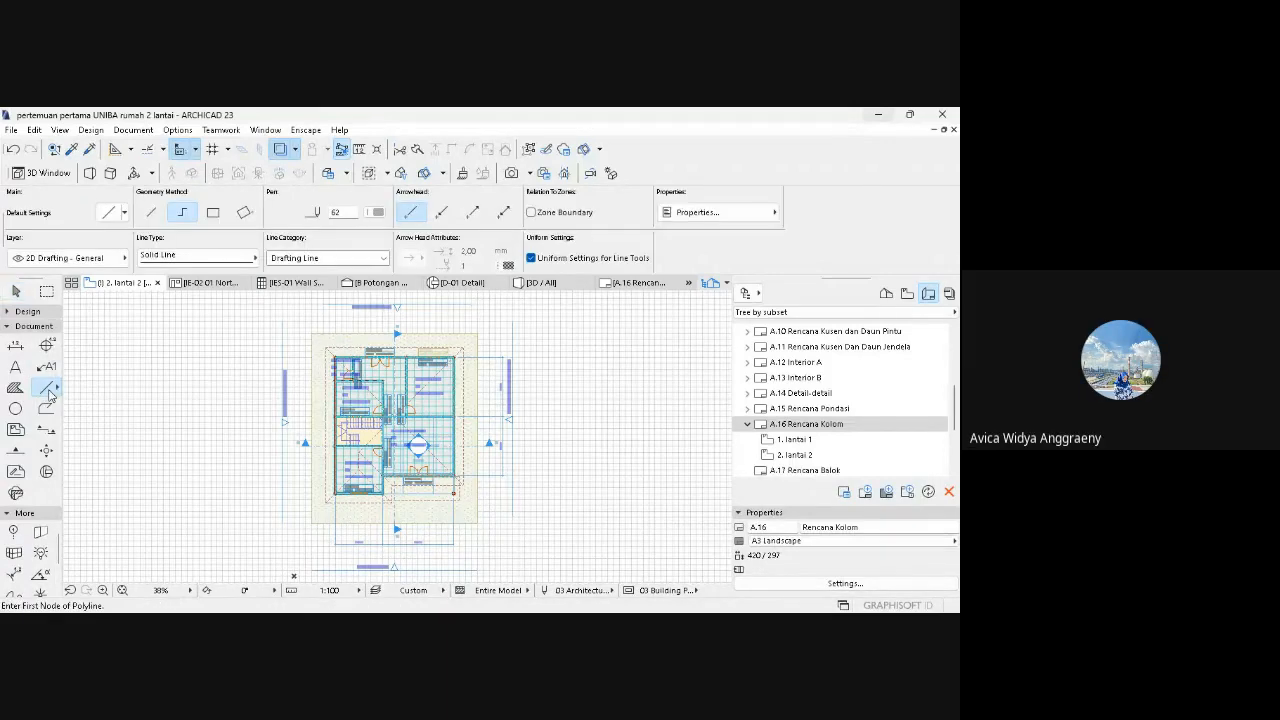
key(Escape)
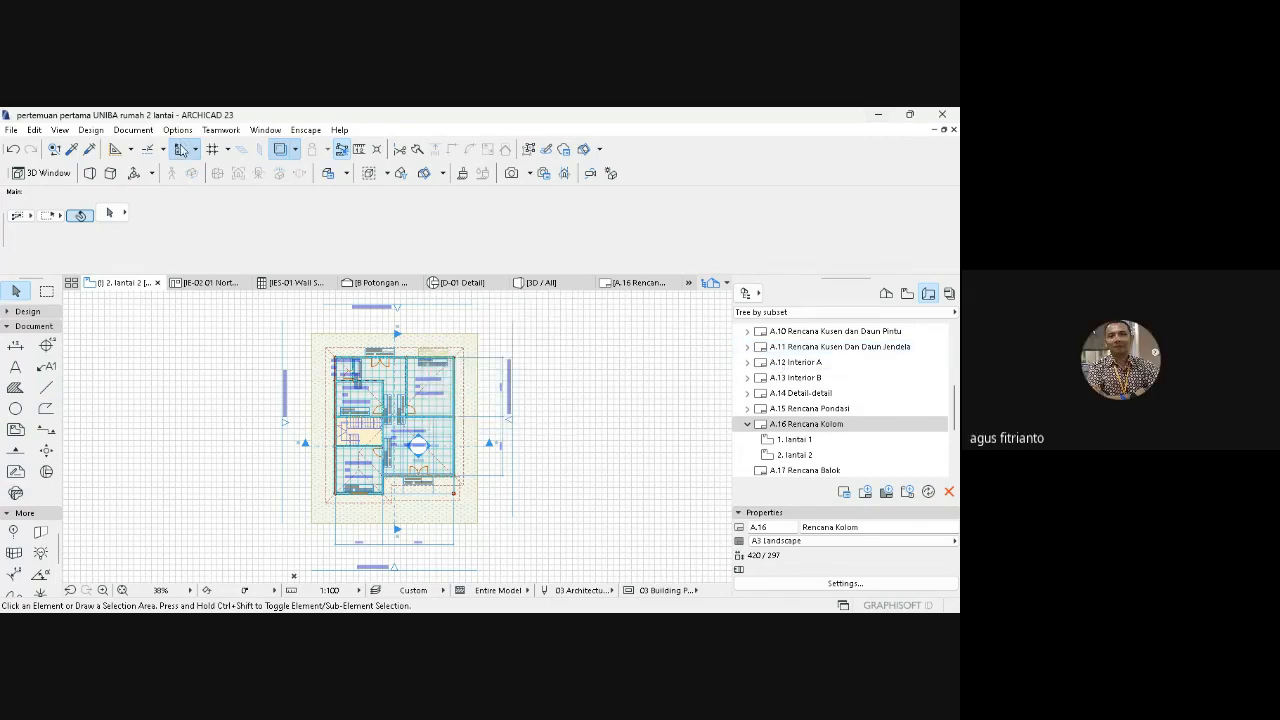
- Show all layers again and select every column in the lantai 2 plan to check its assigned layer, clearing the selection at the end
click(143, 132)
mouse_move(150, 166)
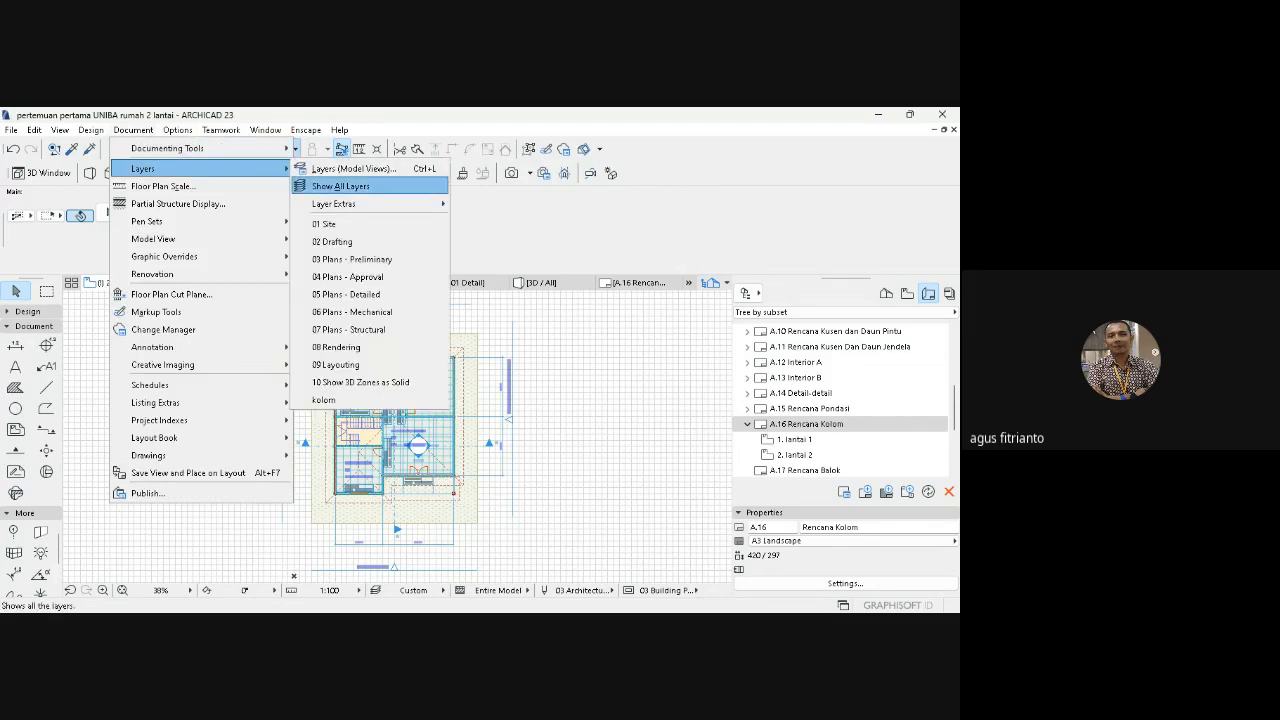
click(341, 187)
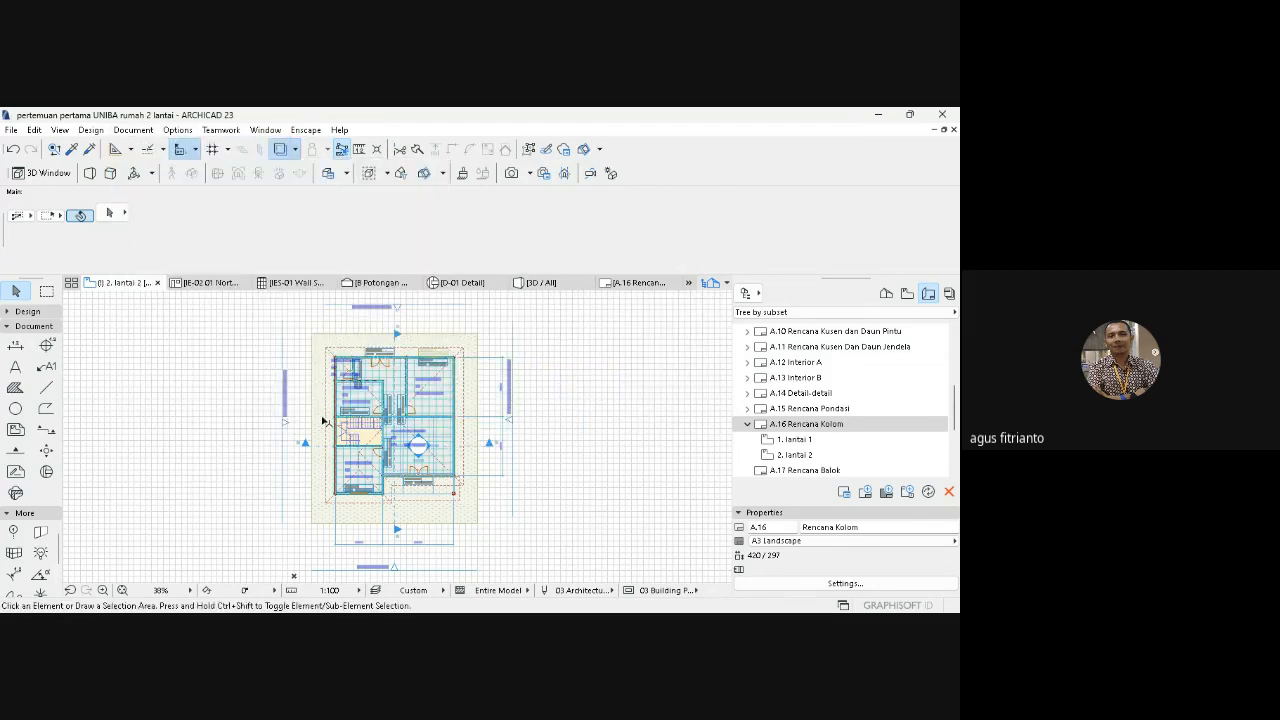
click(36, 312)
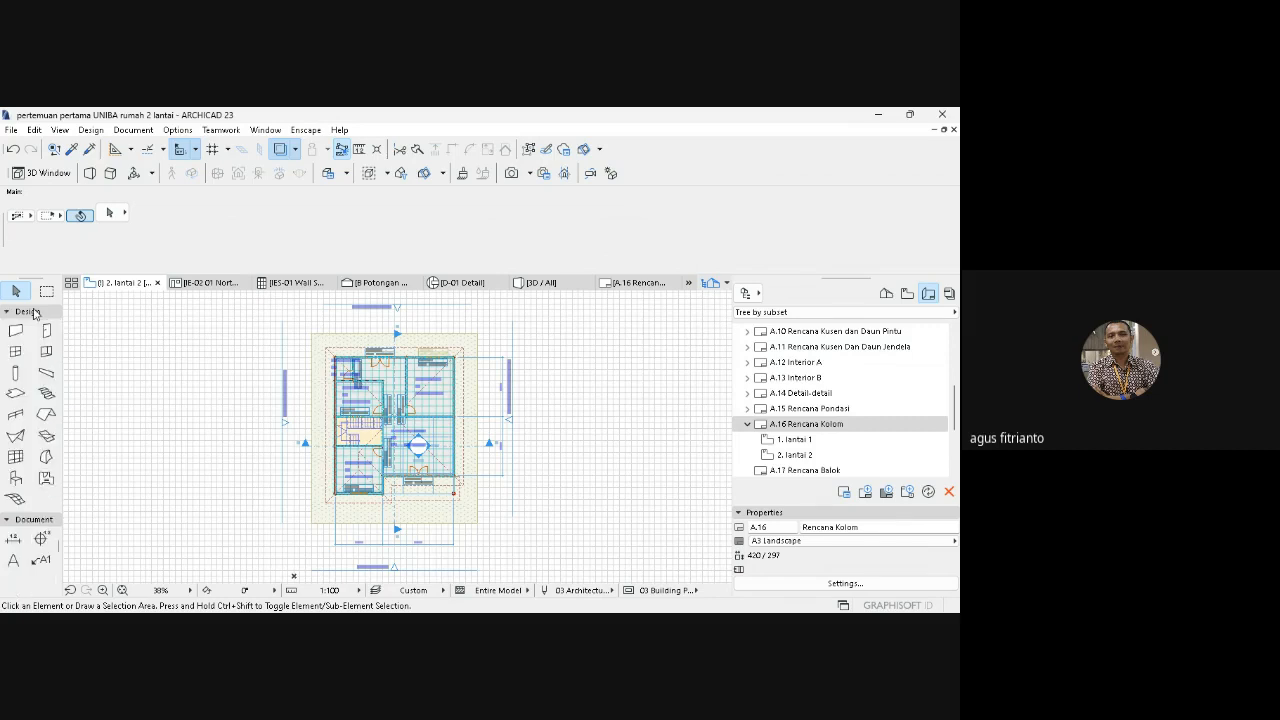
click(16, 374)
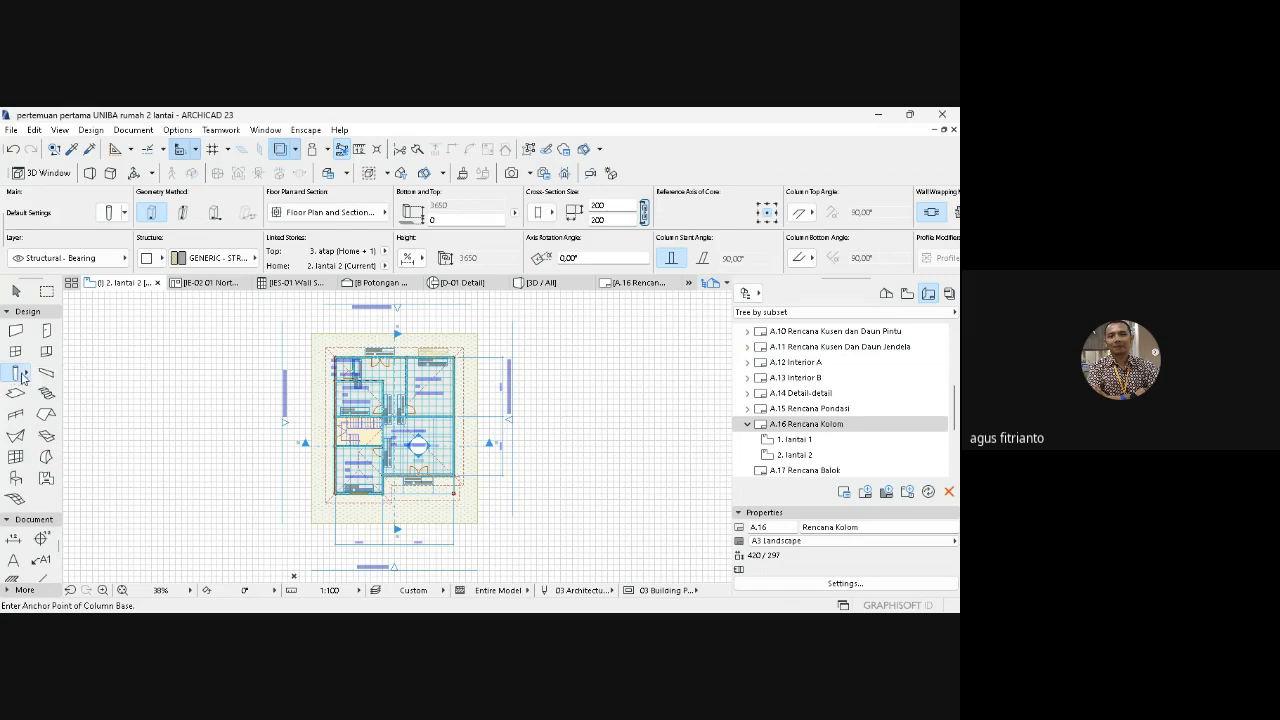
key(ctrl+a)
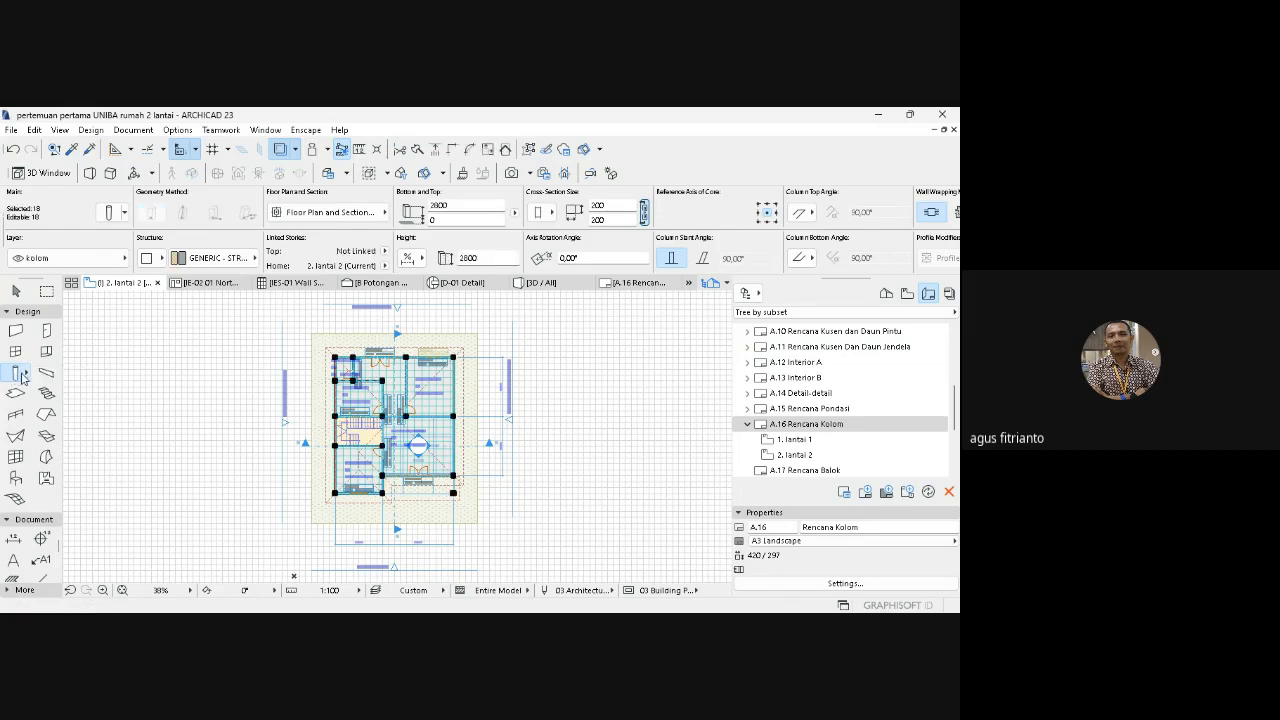
click(36, 131)
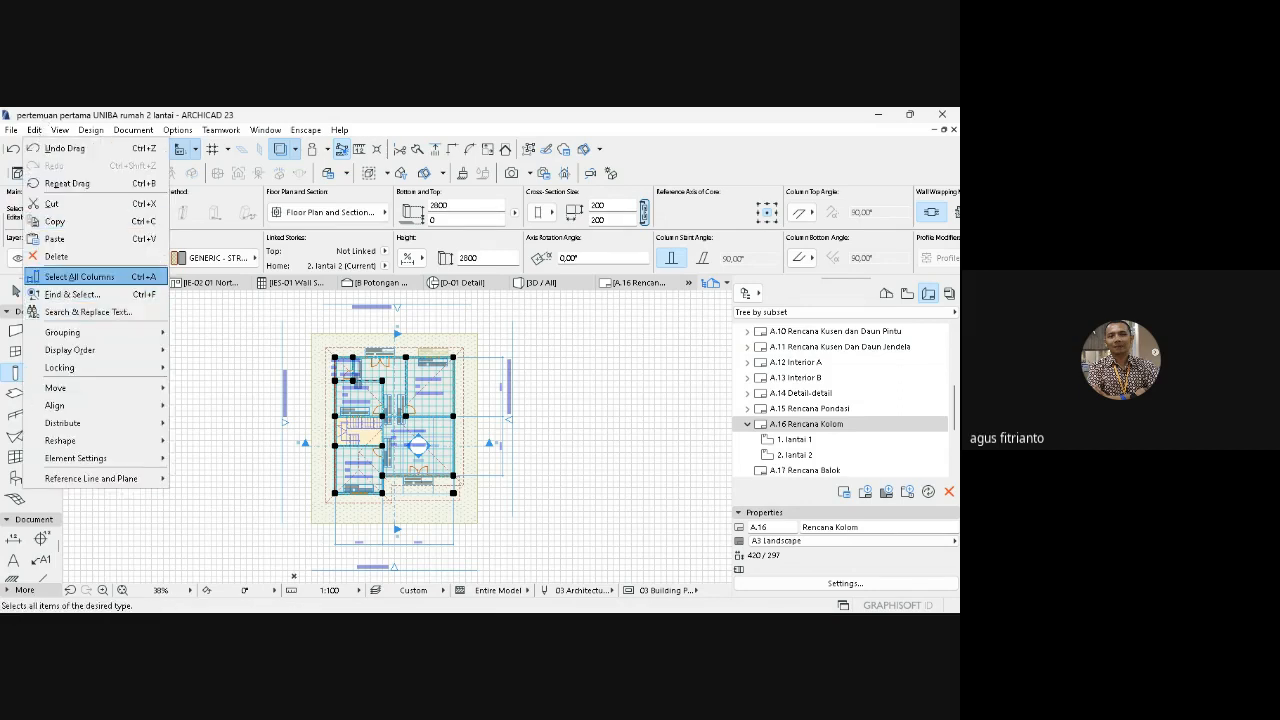
click(100, 277)
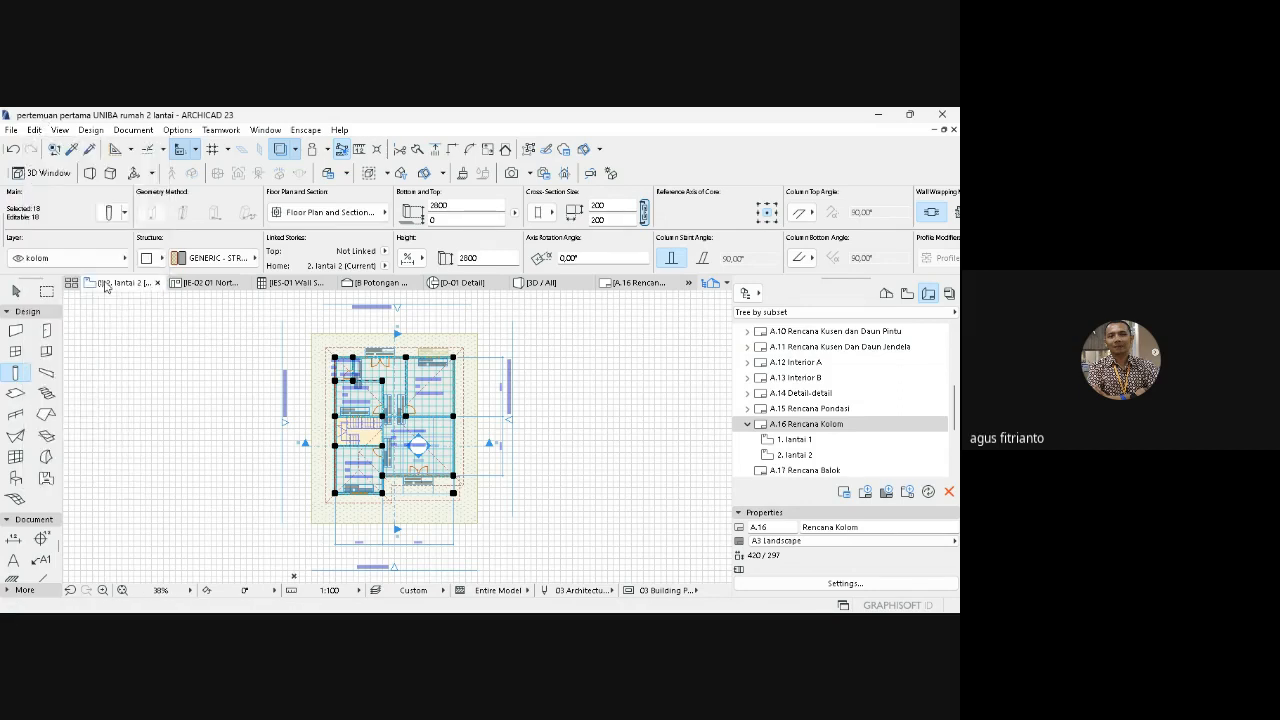
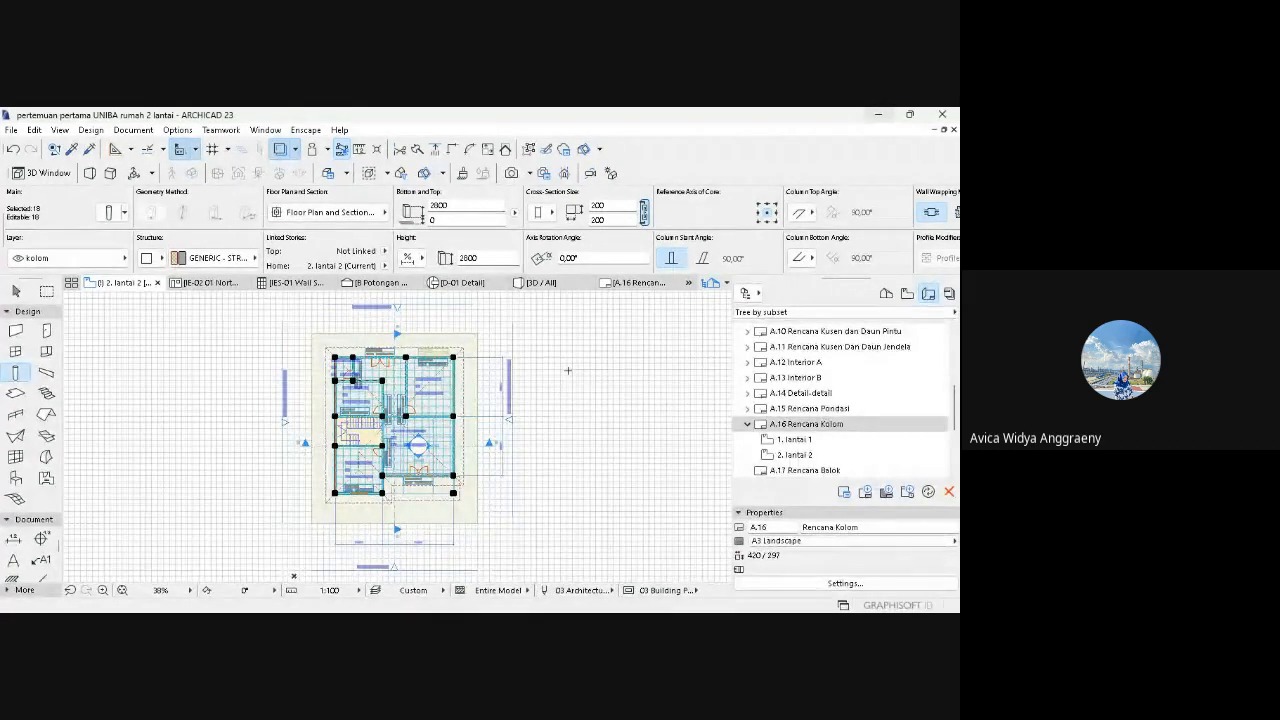
key(Escape)
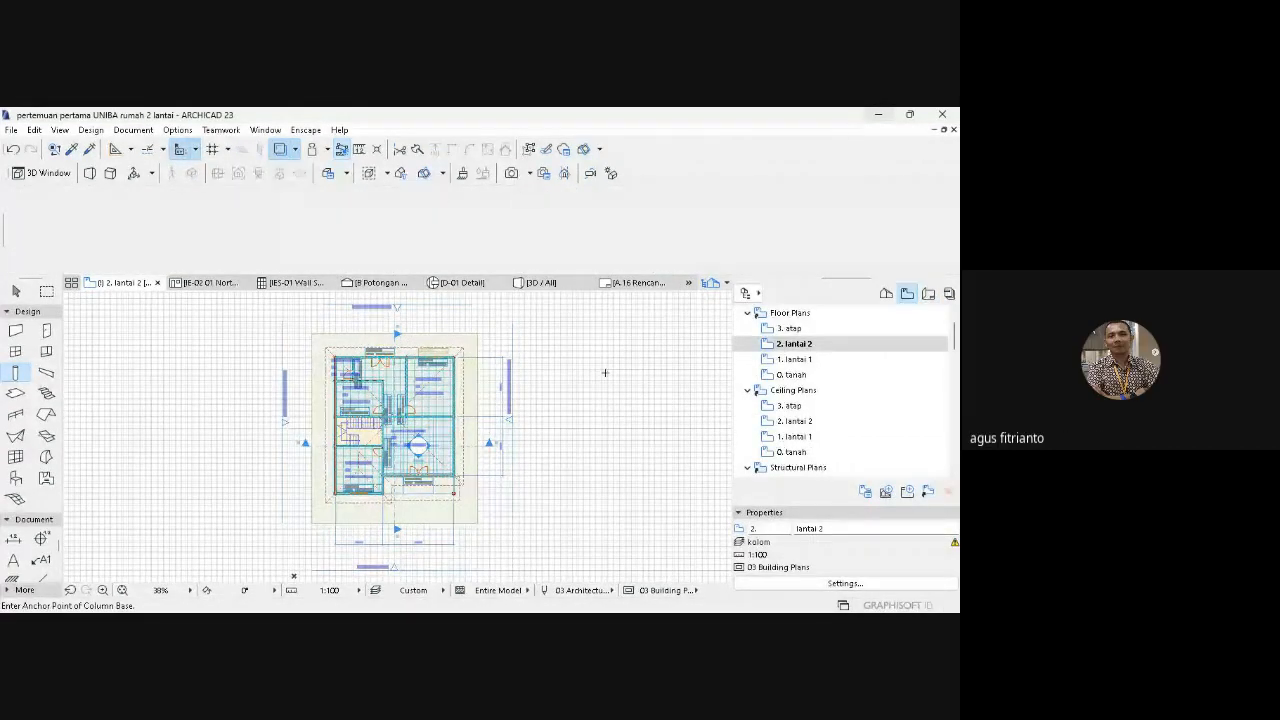
key(Escape)
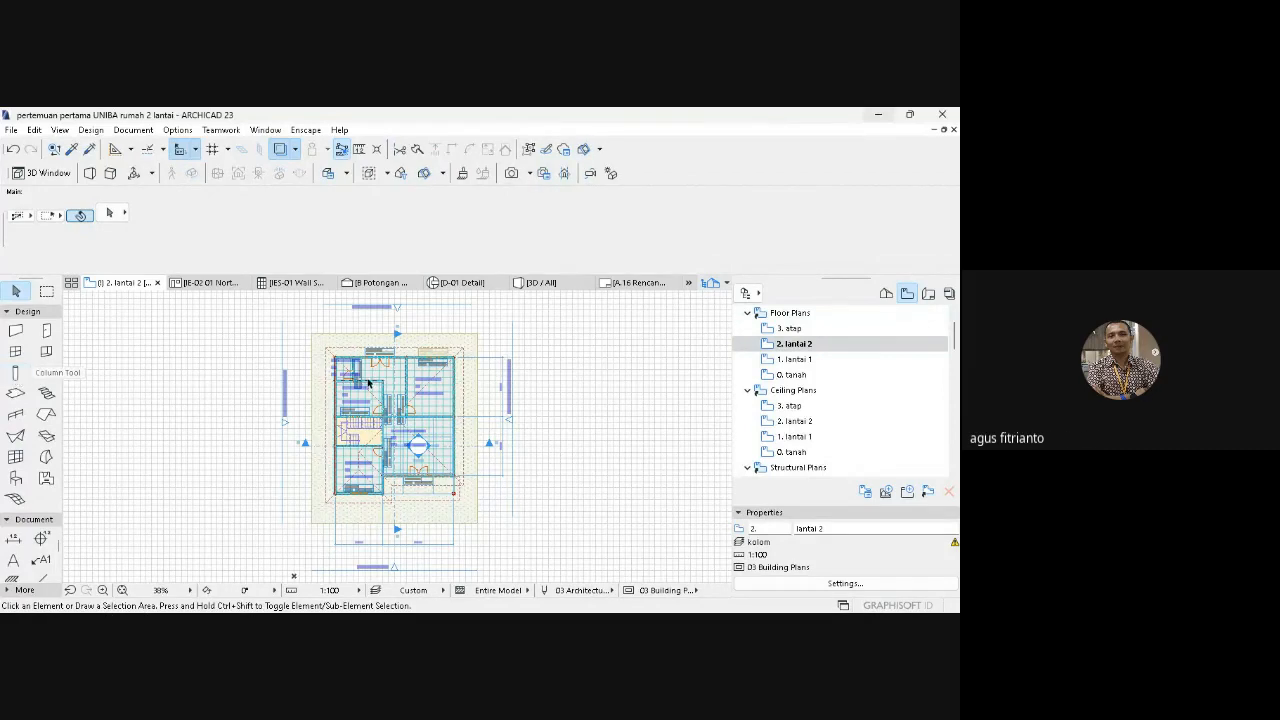
- Inspect the wall and beam at the Kamar Mandi corner of the lantai 2 plan up close, clearing the selection at the end
click(337, 362)
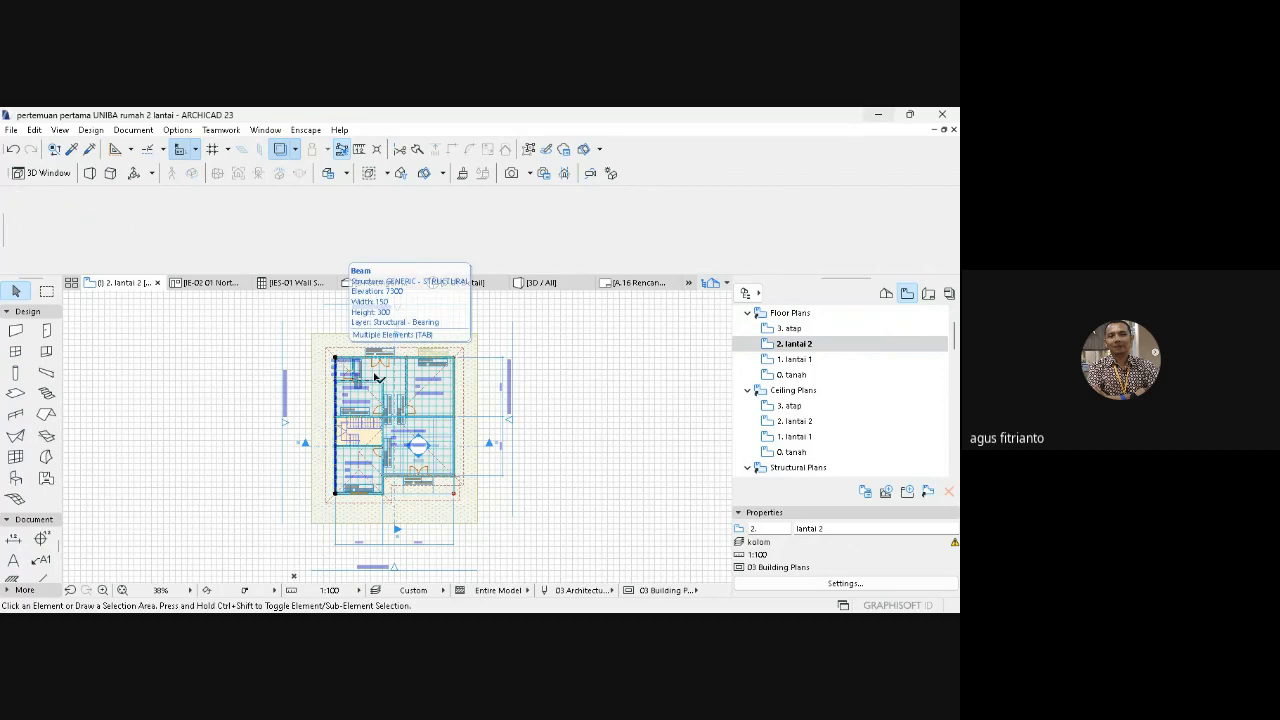
click(103, 590)
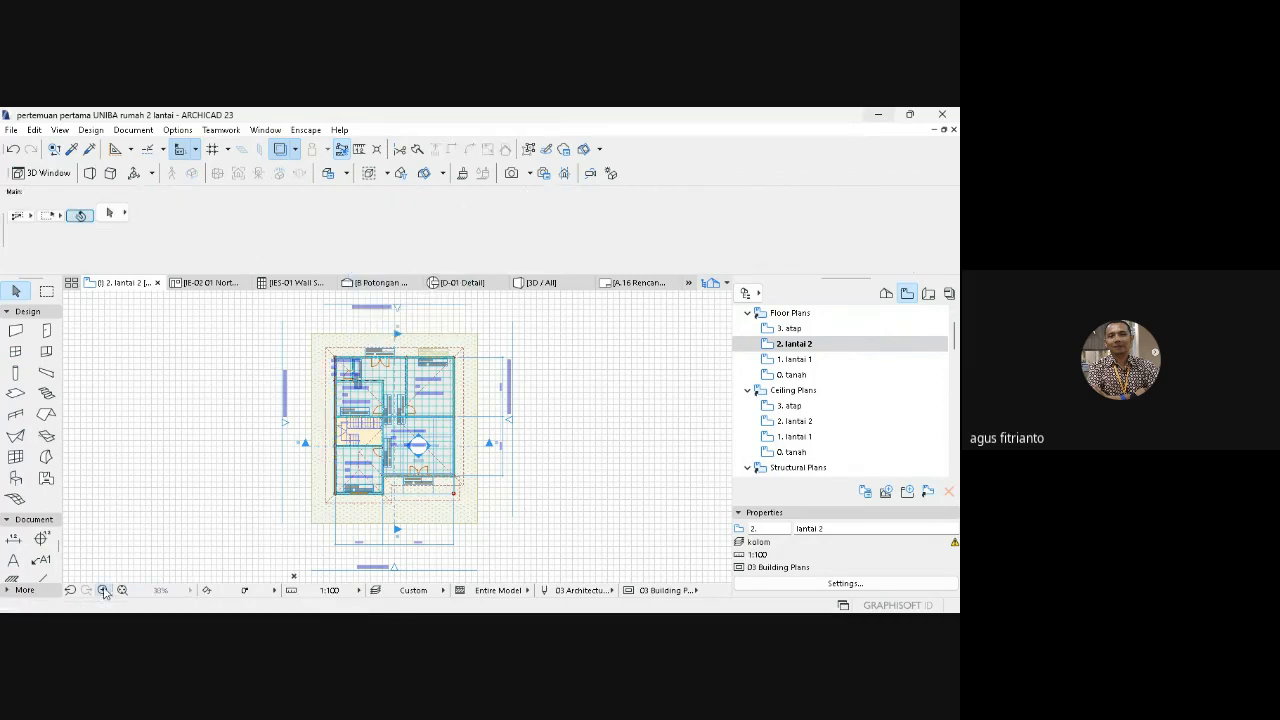
click(320, 345)
click(347, 370)
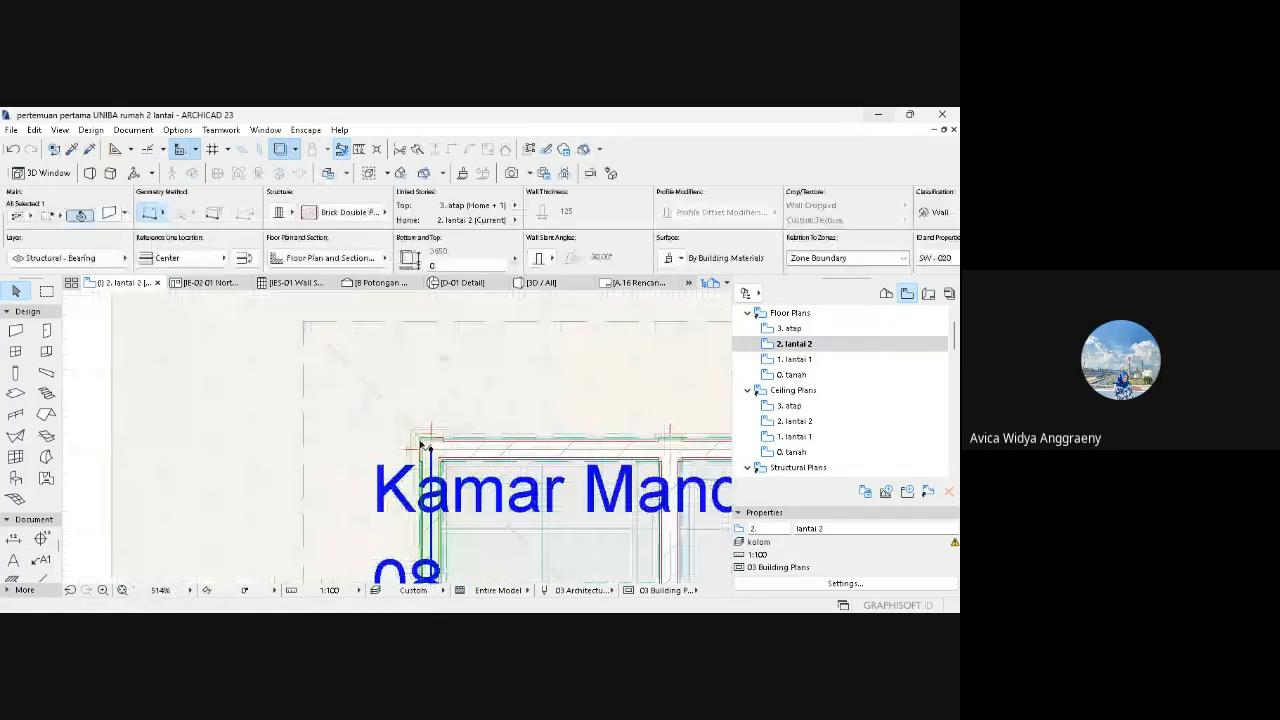
click(420, 443)
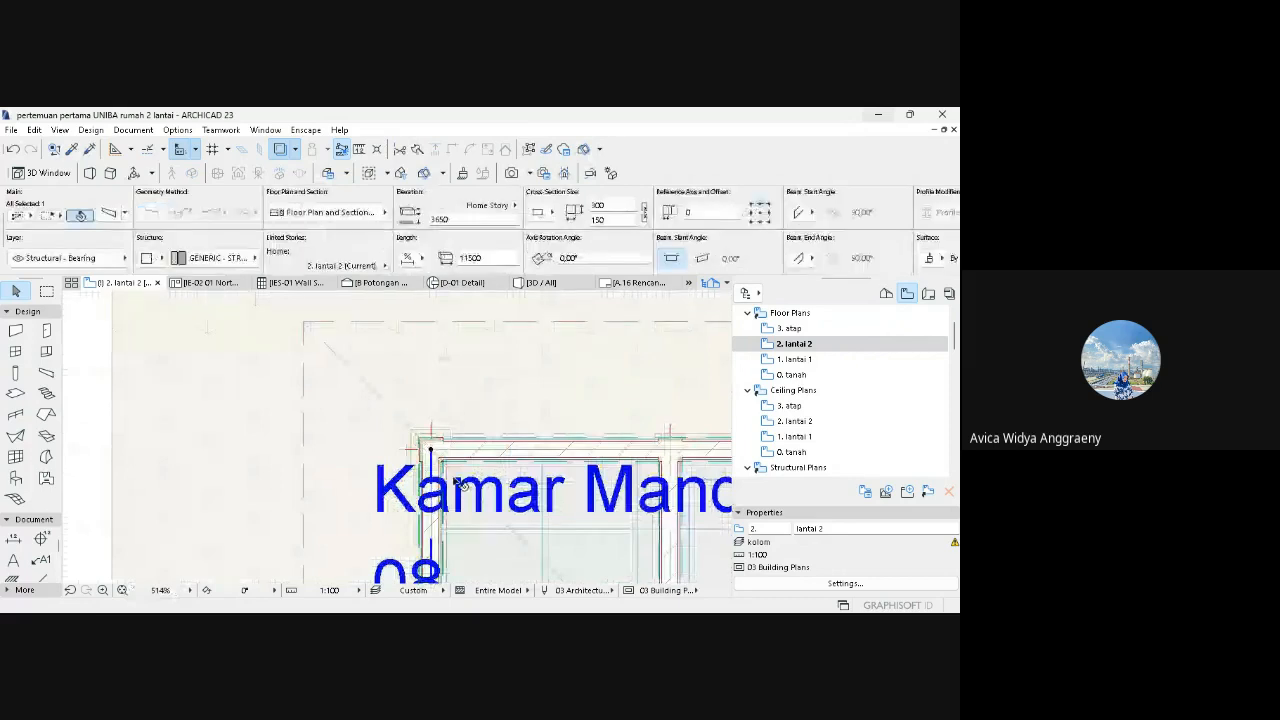
key(Escape)
click(123, 591)
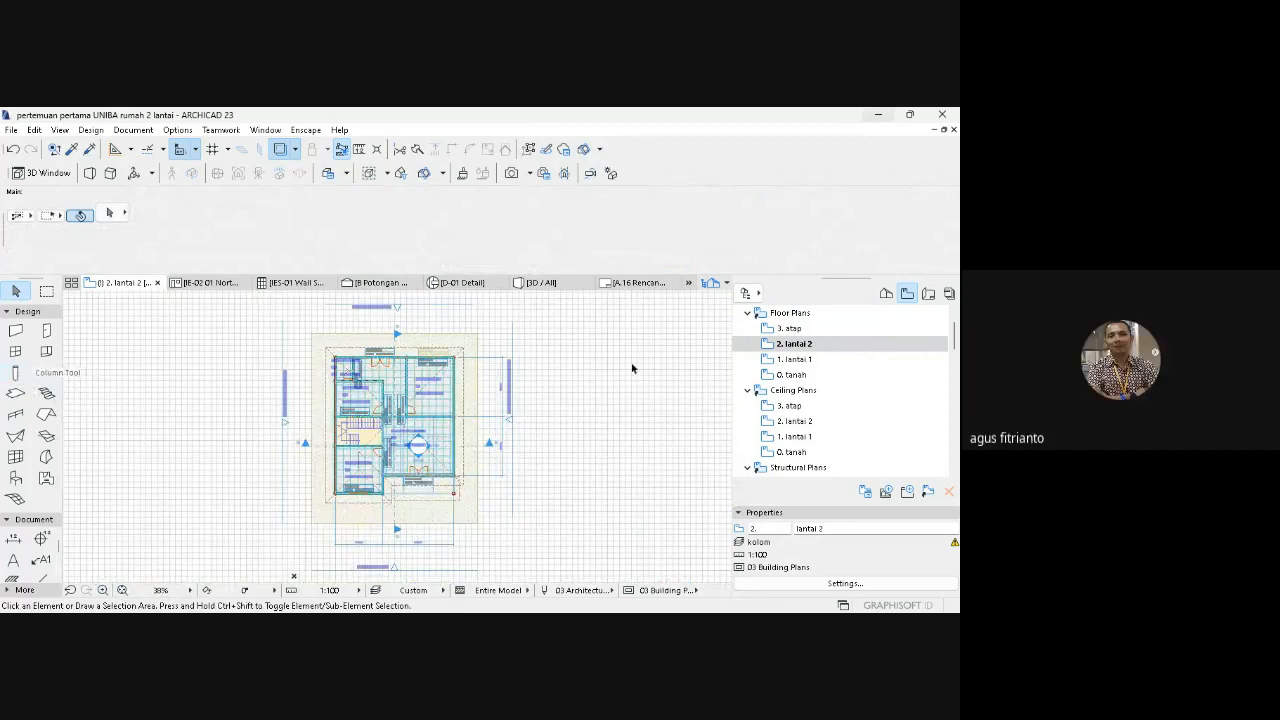
- Open the lantai 1 floor plan and show all of its layers
click(792, 362)
double_click(792, 364)
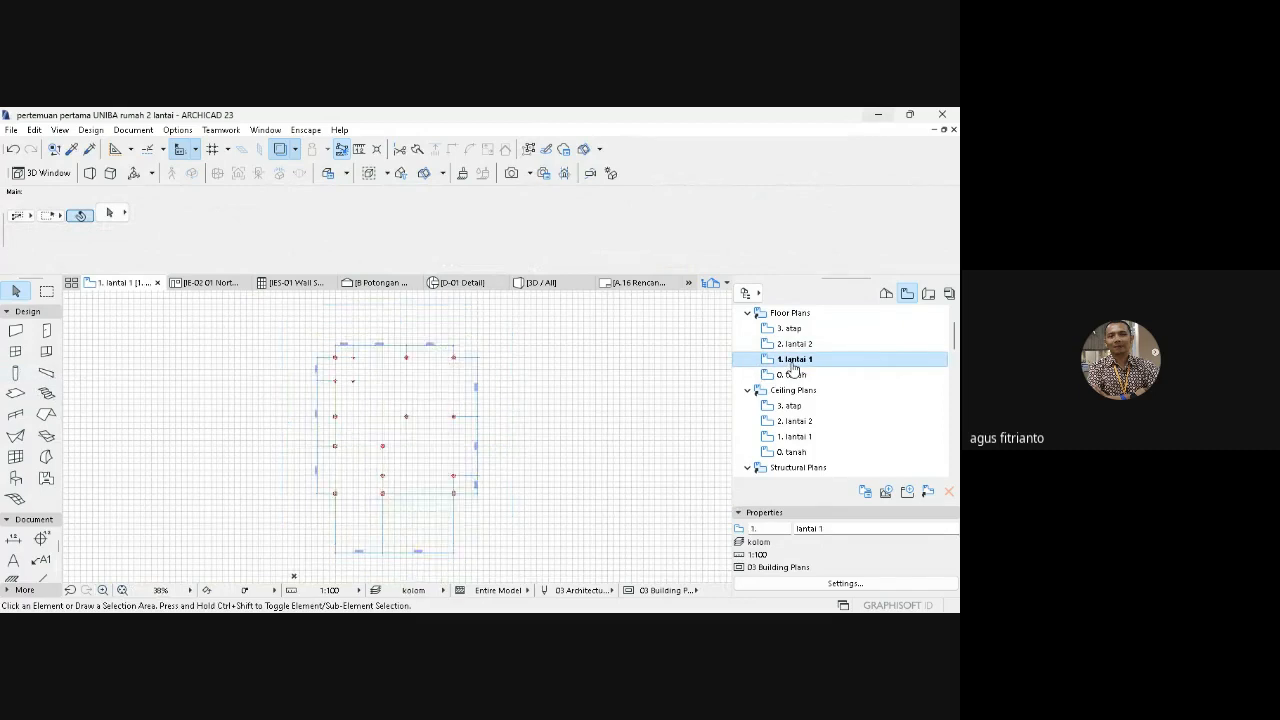
click(133, 130)
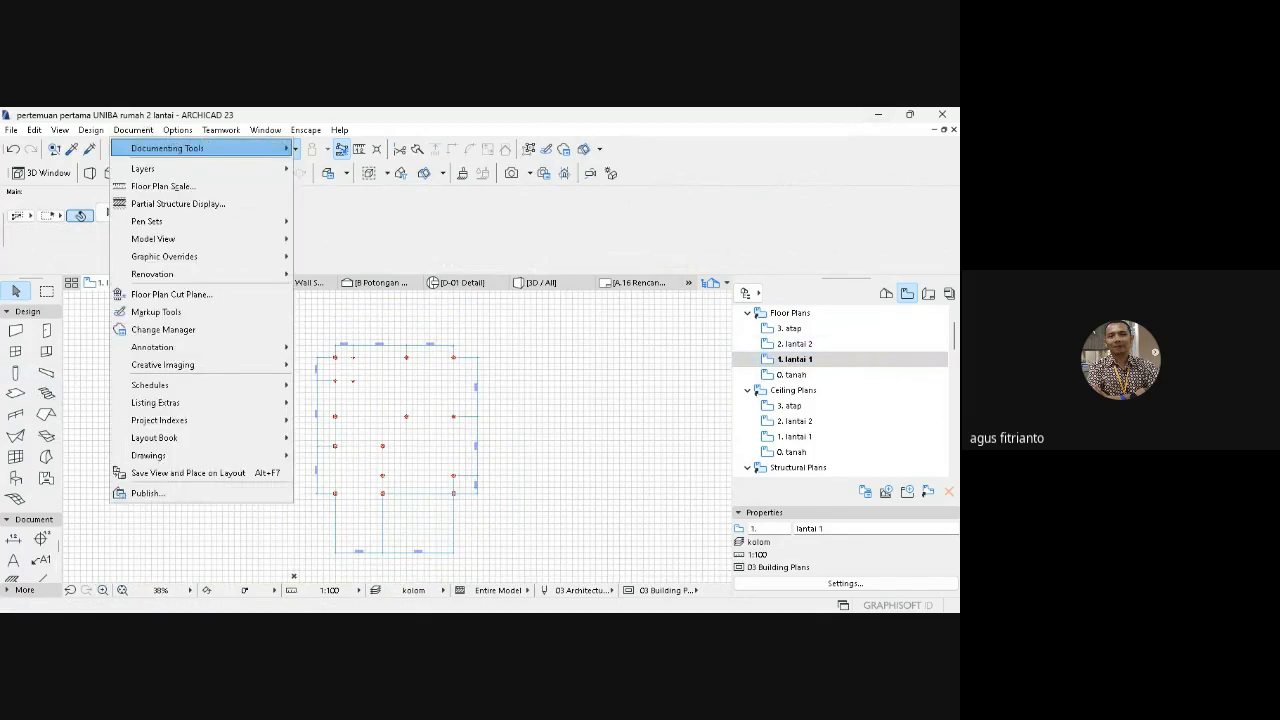
mouse_move(150, 168)
click(345, 185)
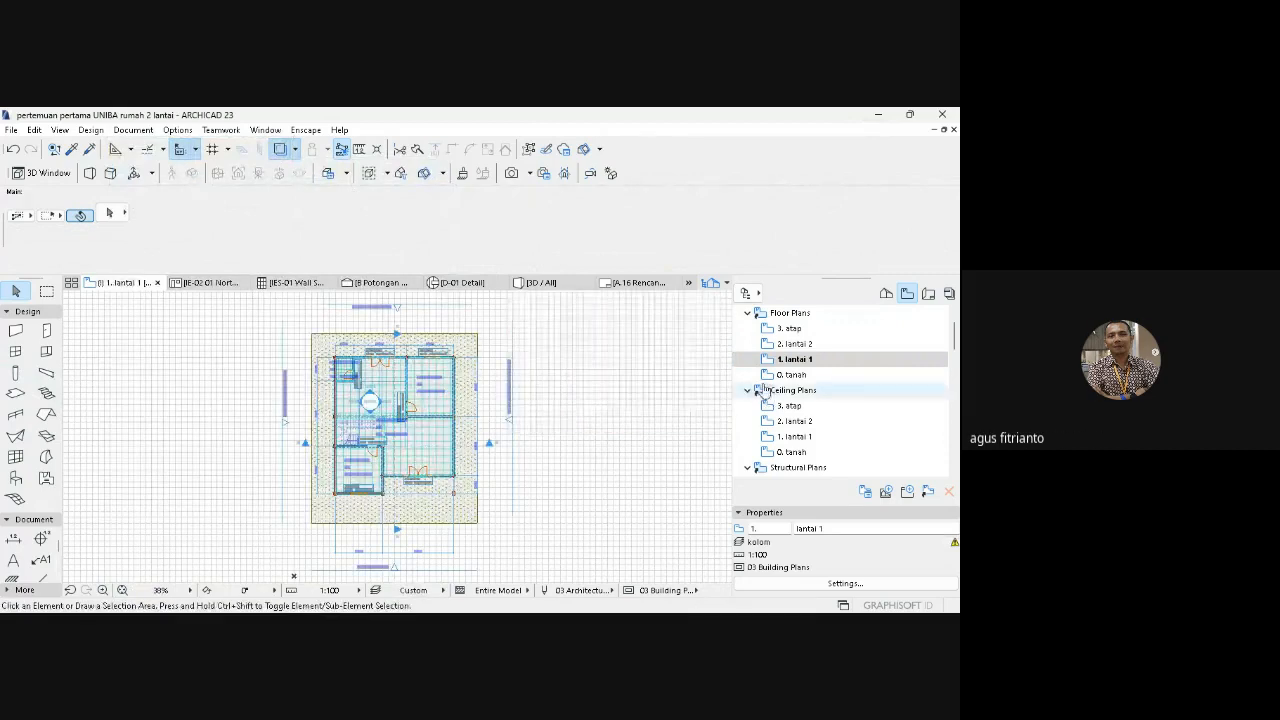
click(830, 366)
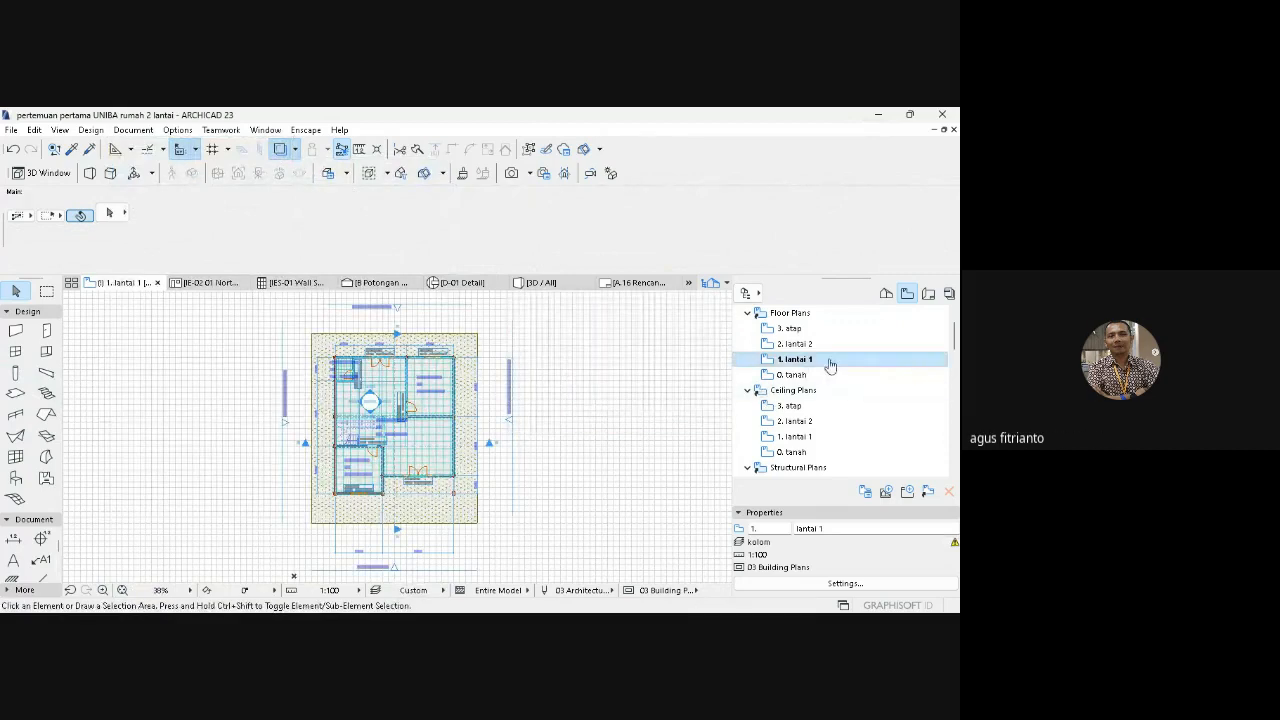
- Select every column in the lantai 1 plan and check which layer they are assigned to
click(16, 373)
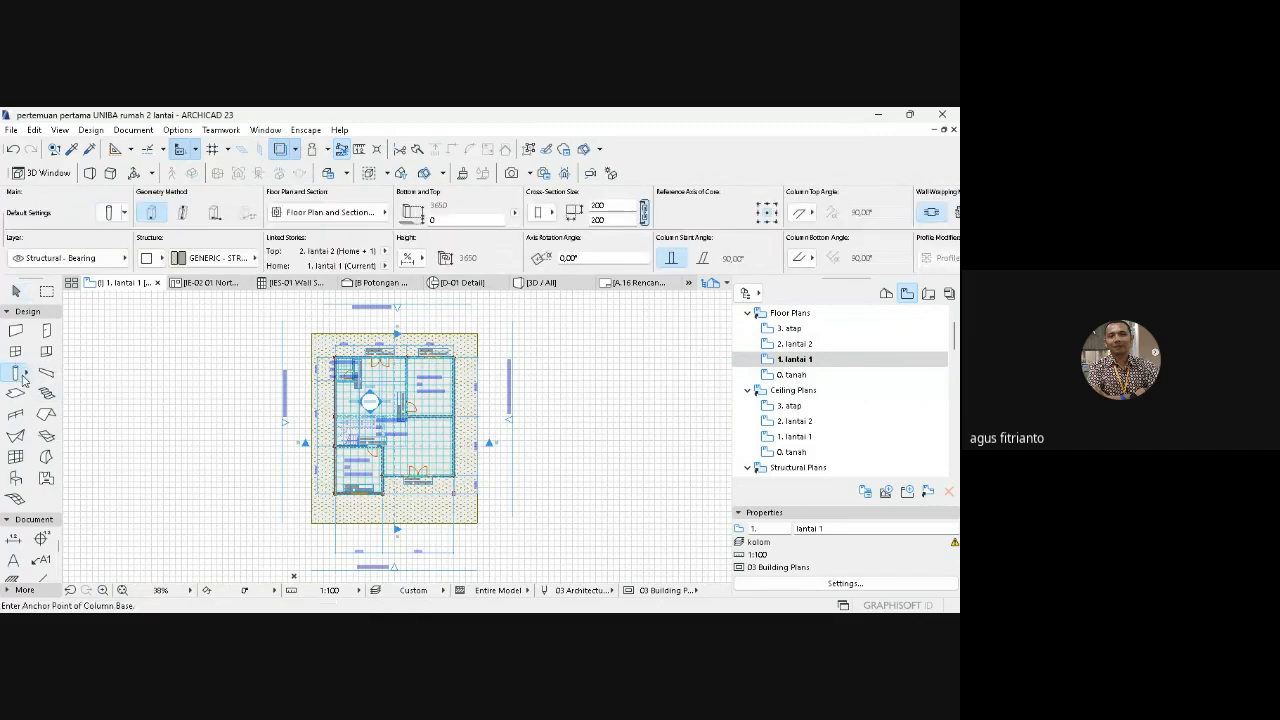
click(36, 130)
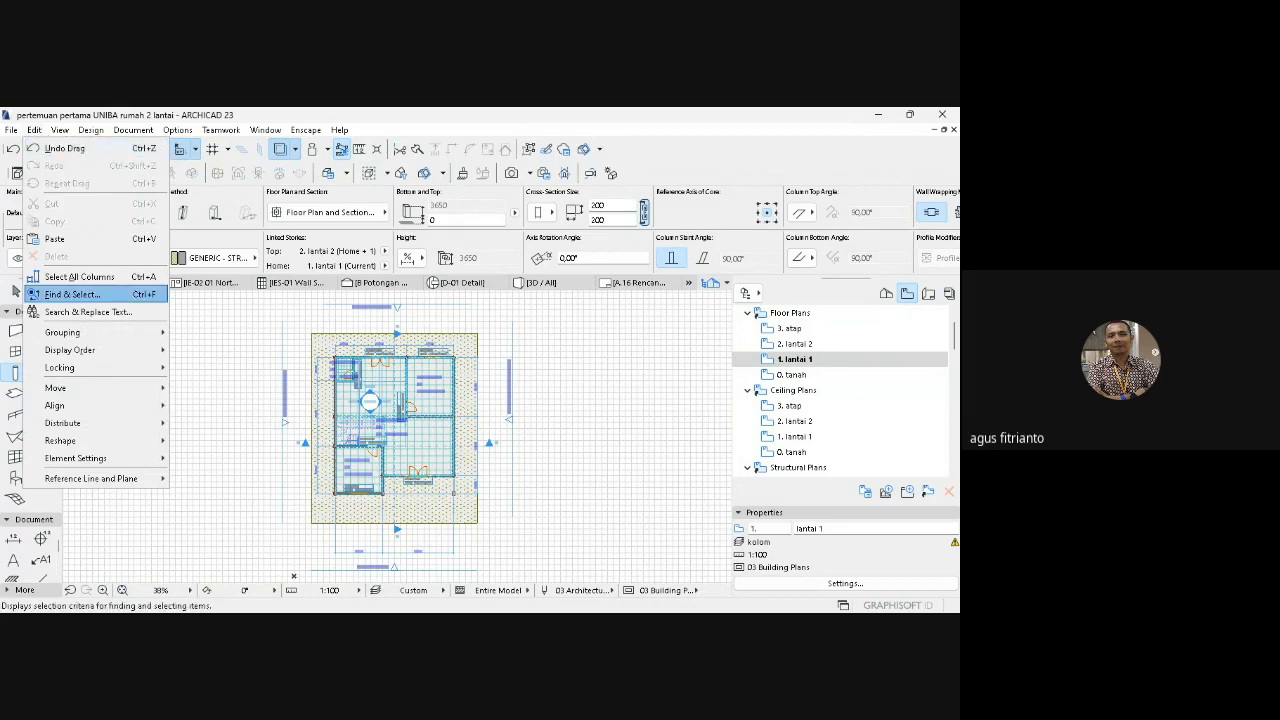
click(80, 276)
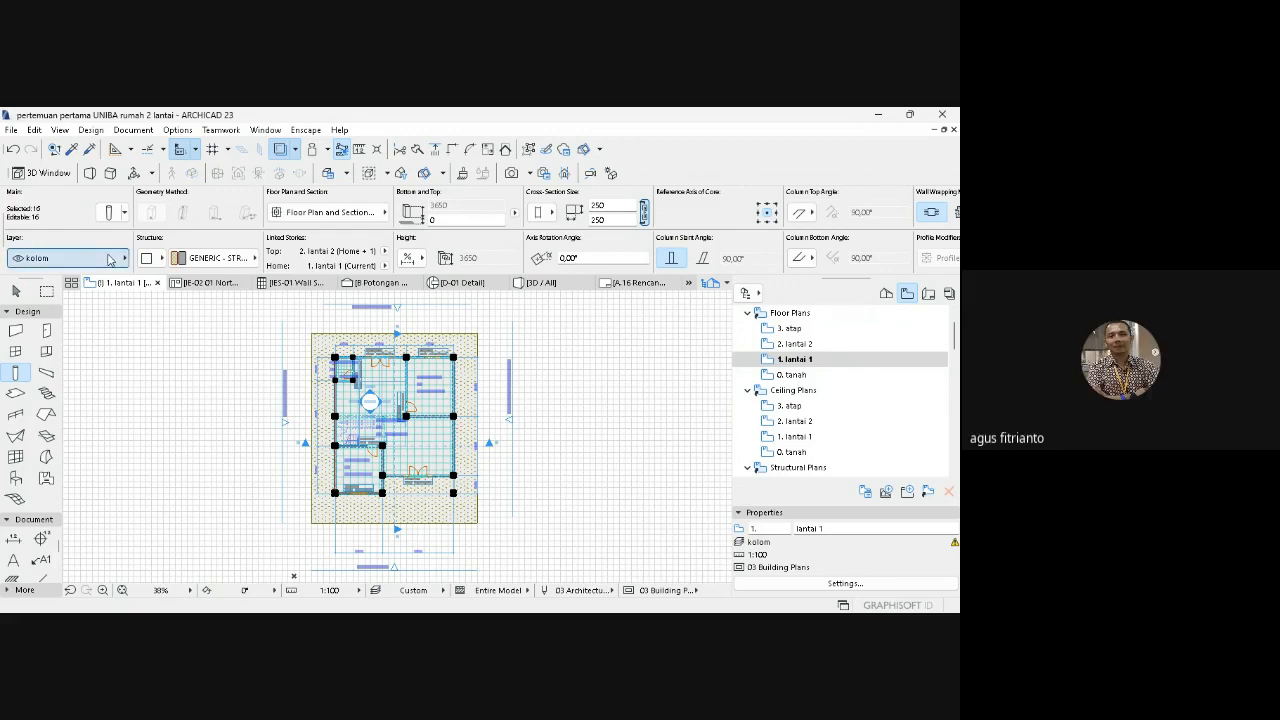
click(110, 259)
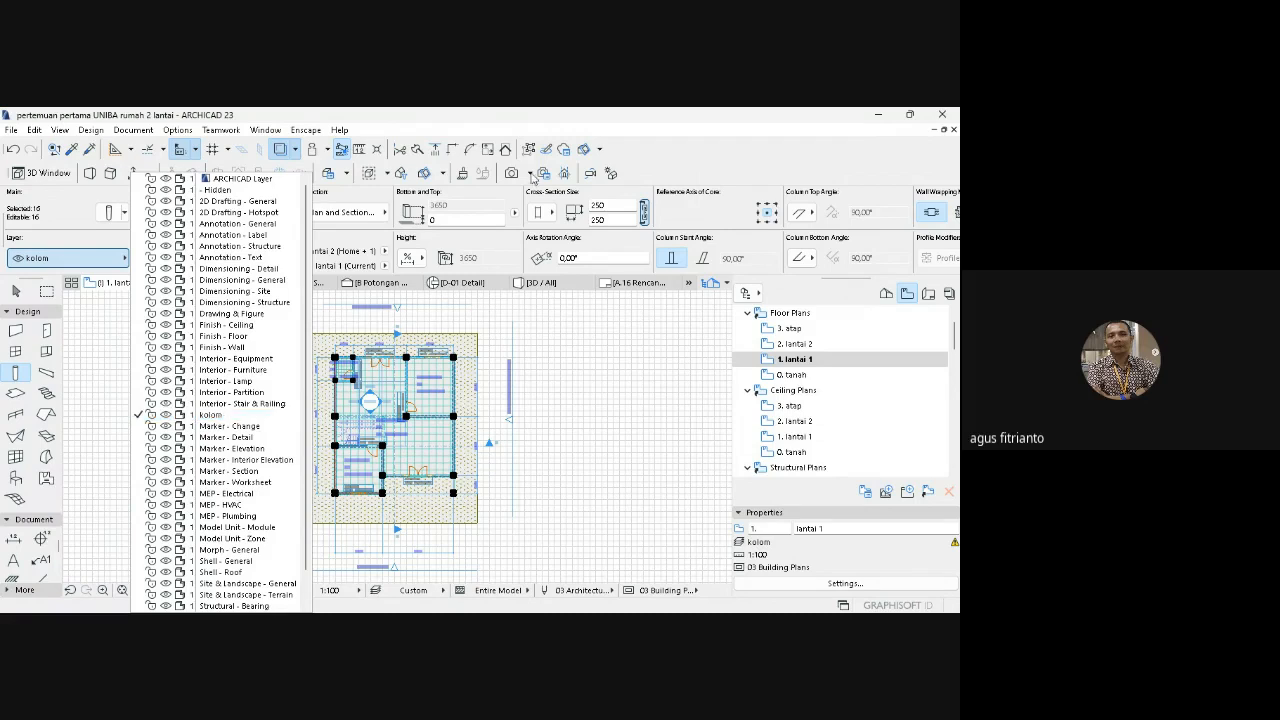
click(506, 168)
- Create a new layer combination named balok in the layer settings
click(178, 130)
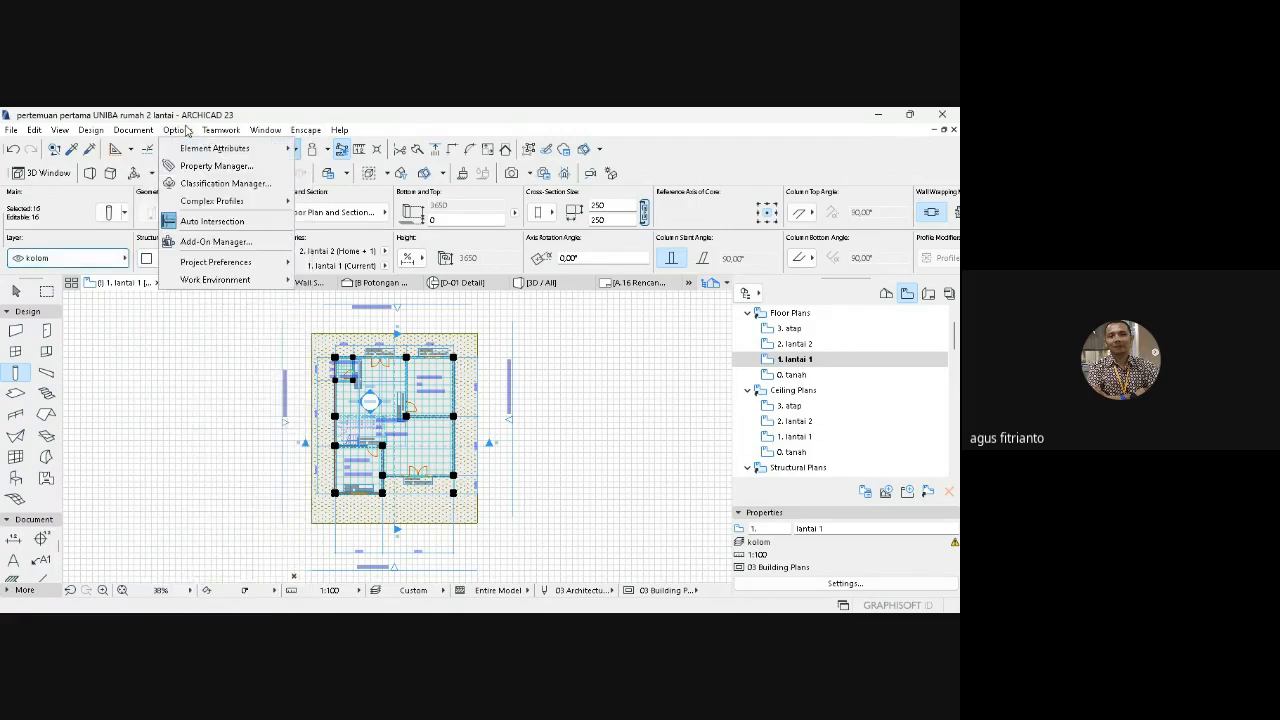
mouse_move(215, 148)
click(350, 148)
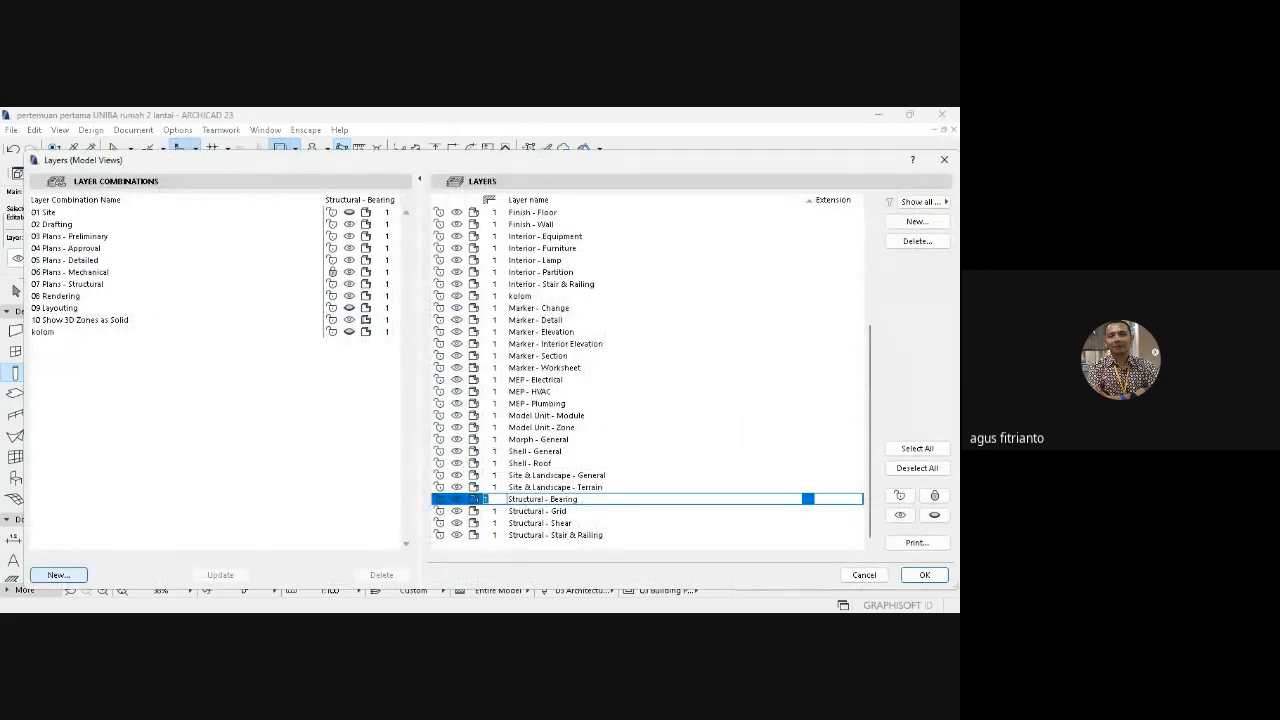
click(58, 574)
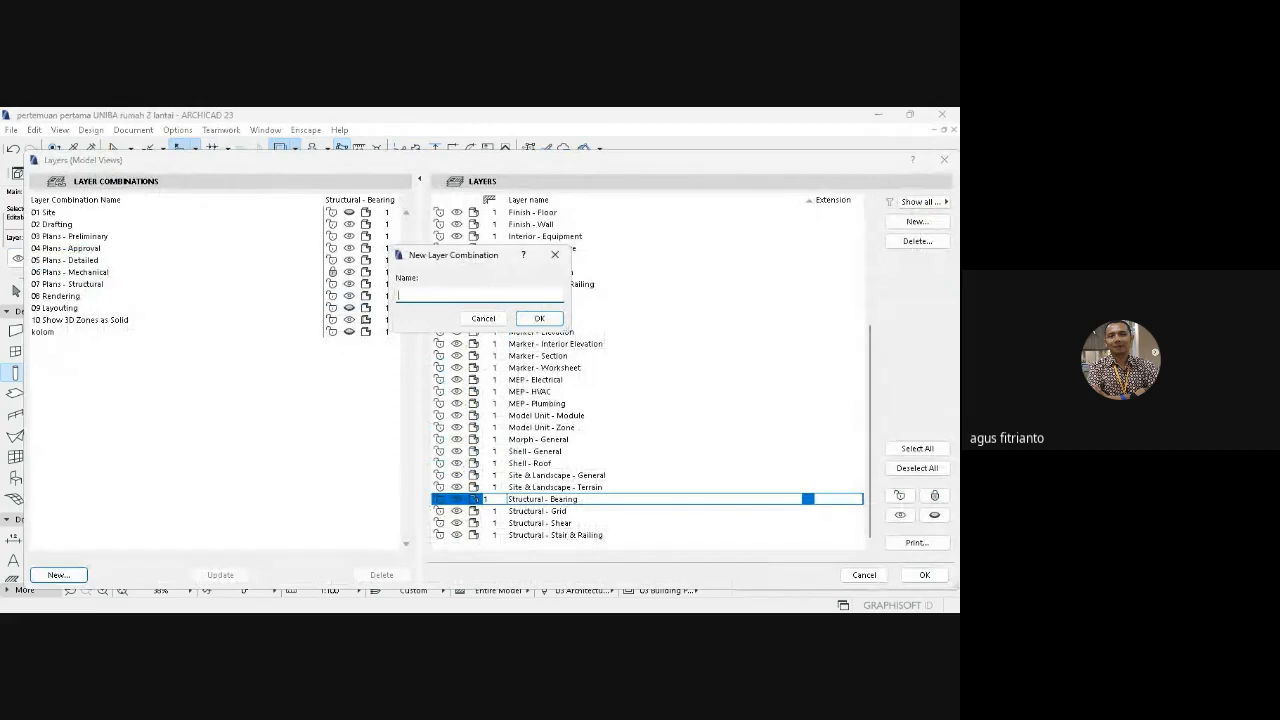
text(balok)
key(Return)
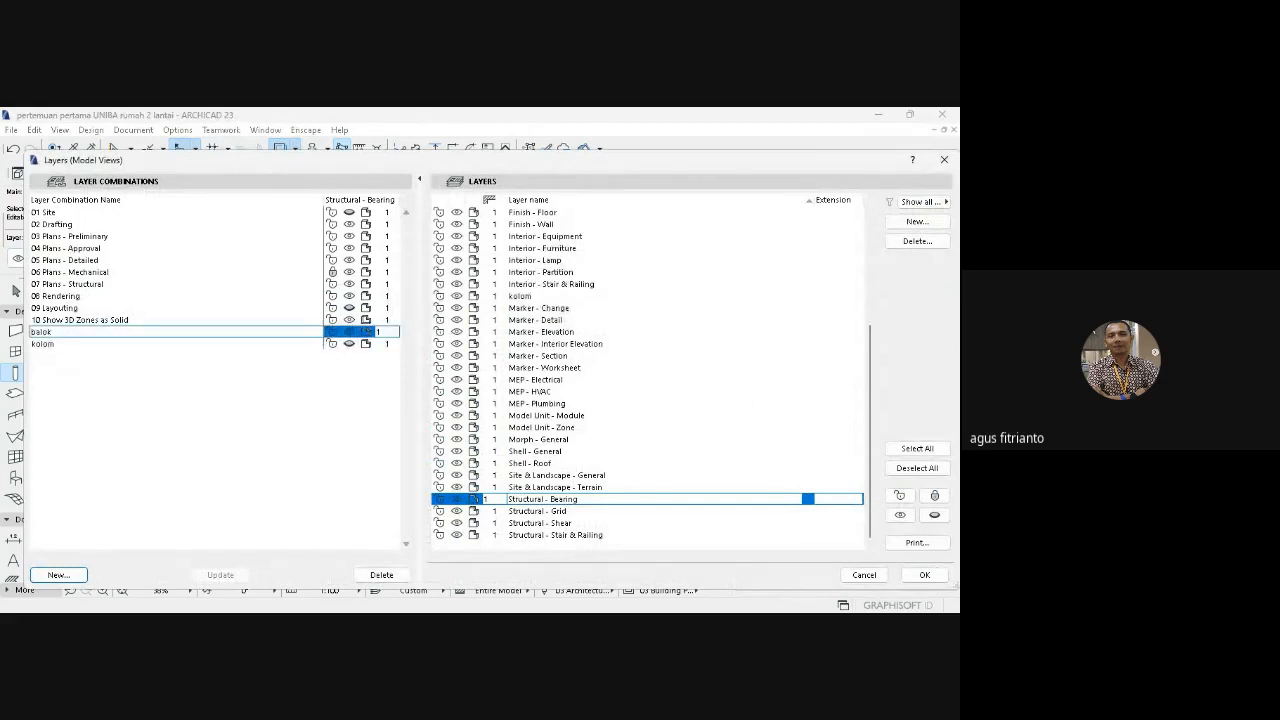
- Start adding a new layer to the project's layer list
click(917, 221)
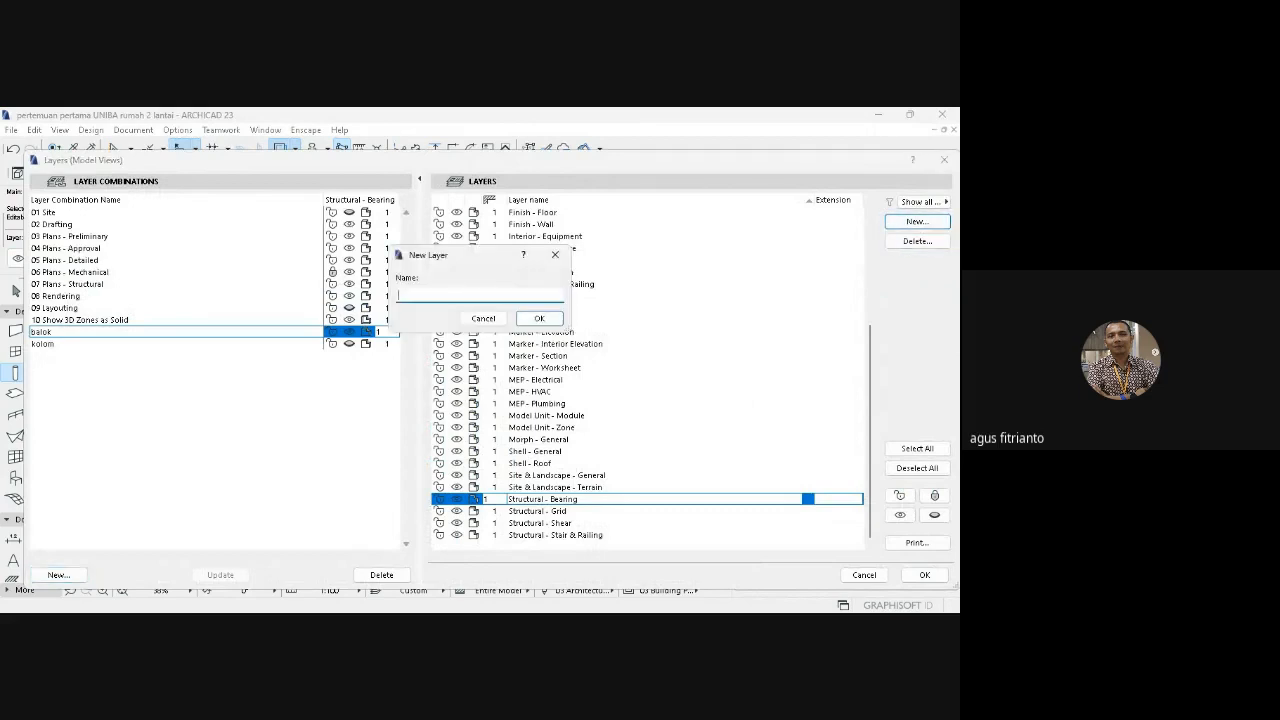
- Create a layer named balok, update the balok layer combination, apply the layer settings and clear the column selection
text(balok)
key(Return)
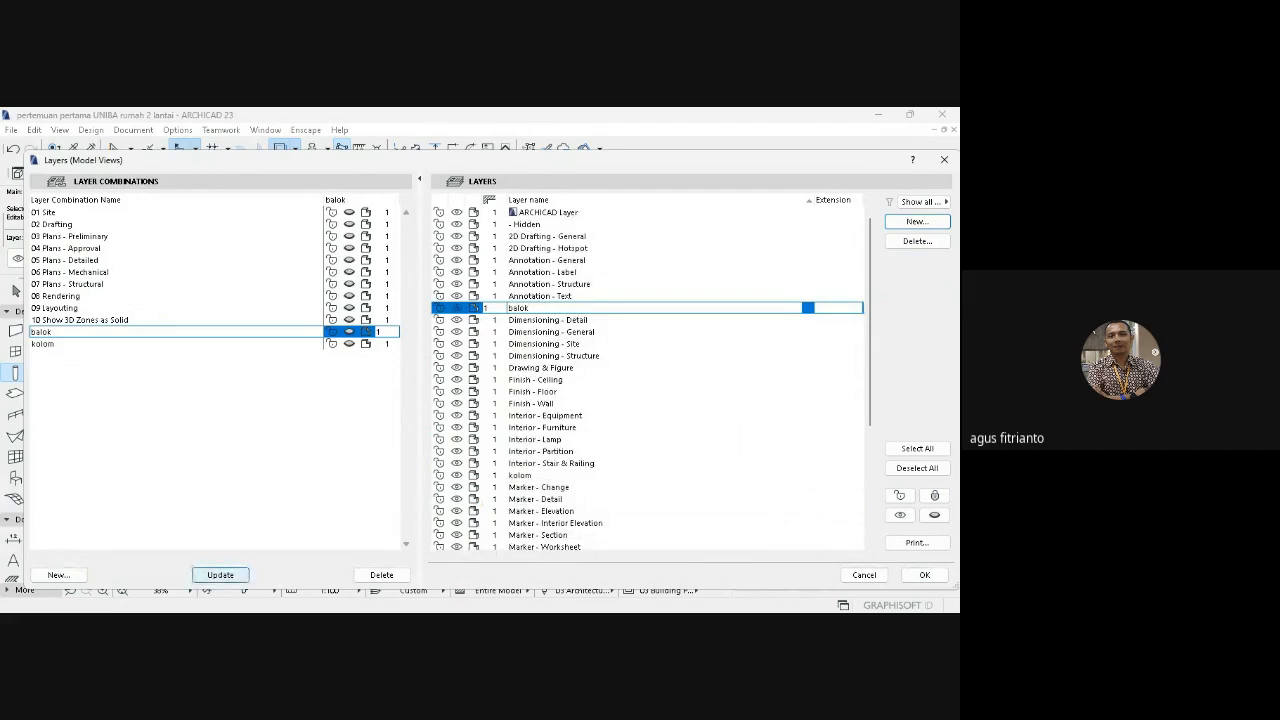
click(220, 574)
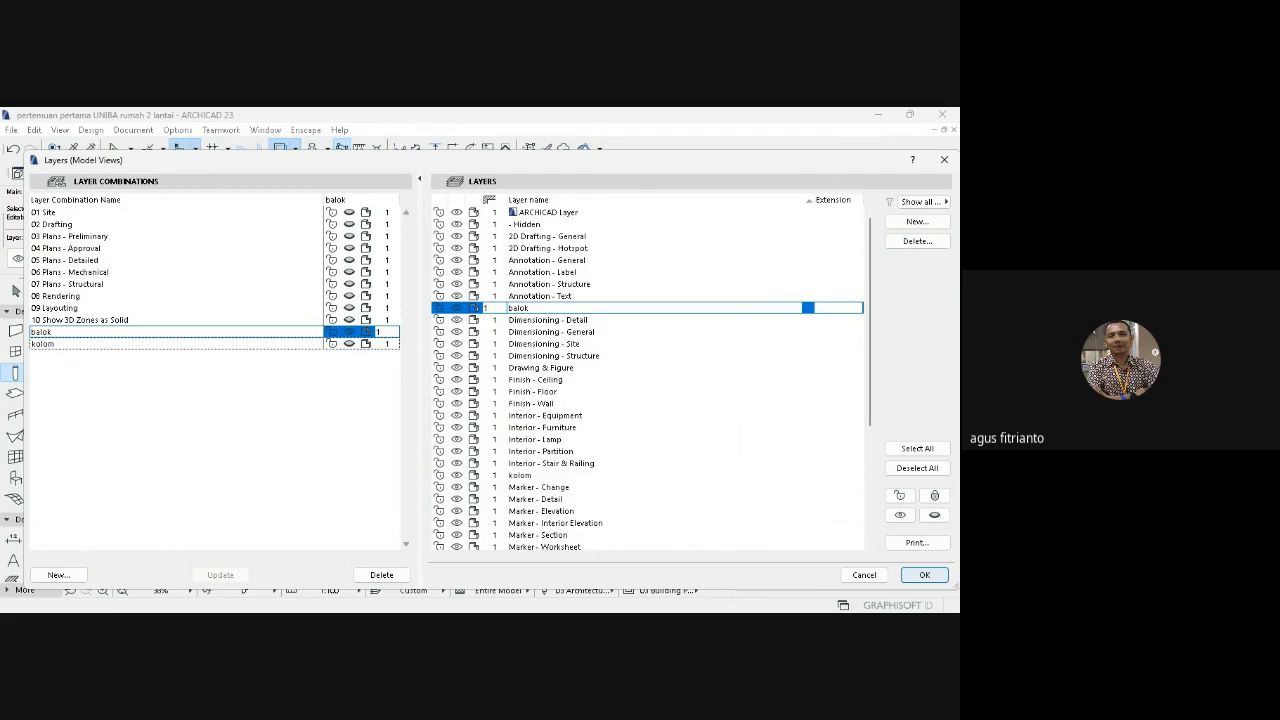
click(926, 576)
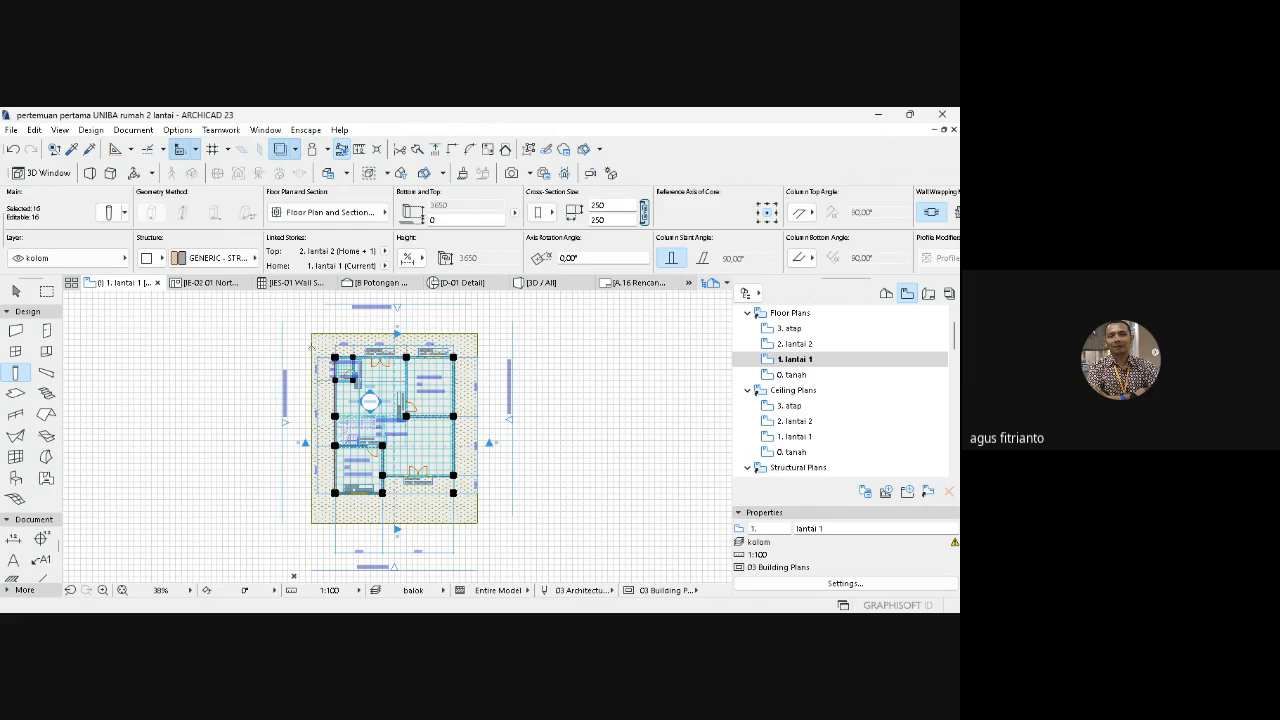
key(Escape)
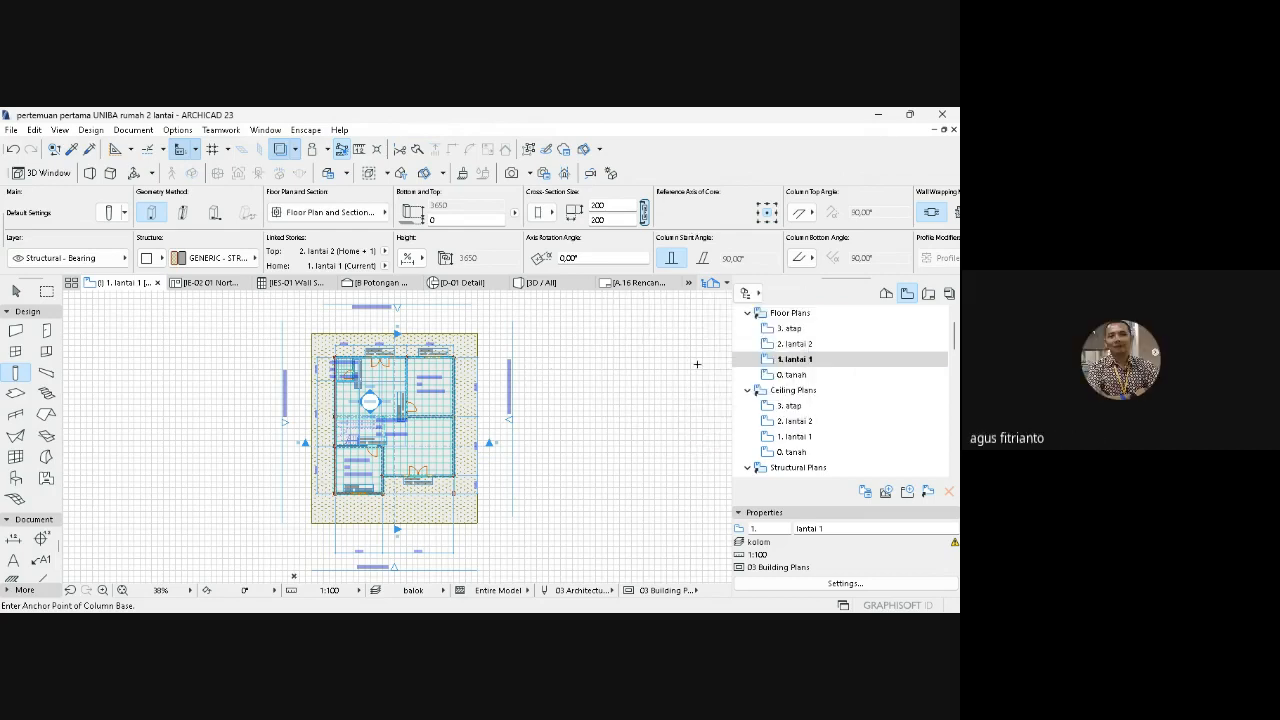
- Open the A.16 Rencana Kolom layout from the layout book
click(803, 362)
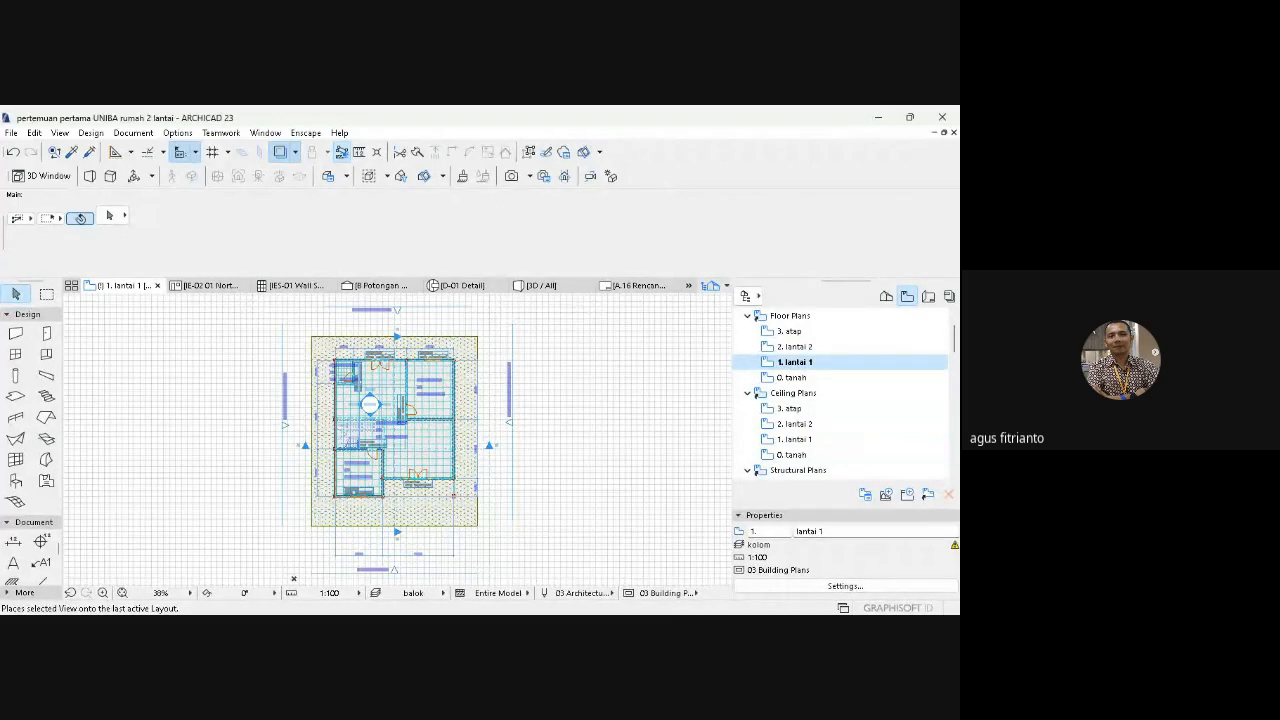
click(928, 296)
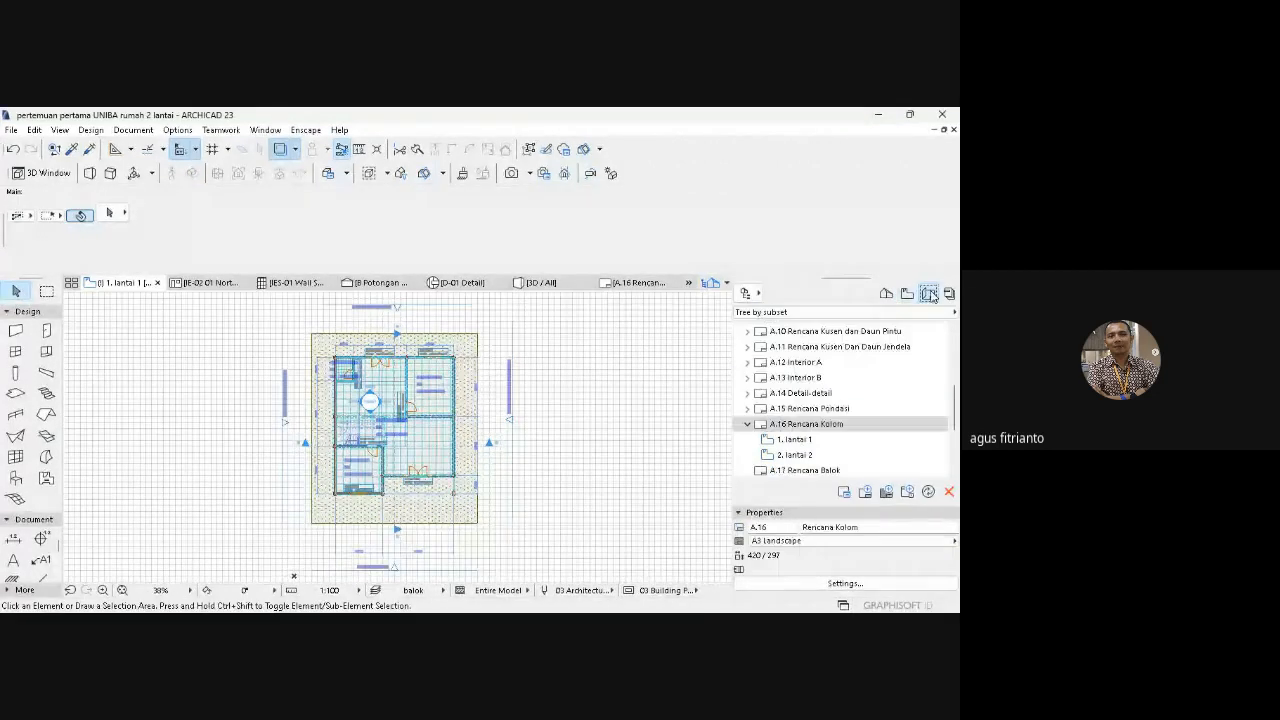
double_click(812, 426)
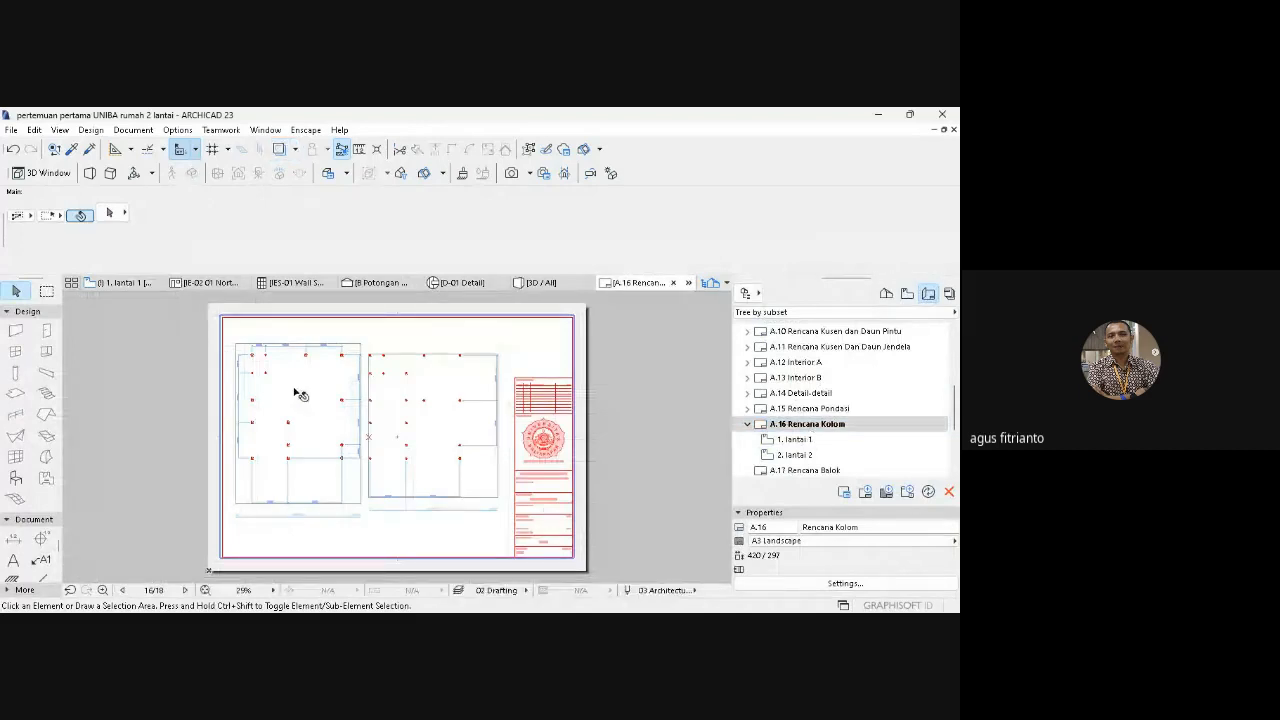
- Review the source view settings of the 1. lantai 1 drawing, including layer combination, renovation filter and pen set, without changing them
click(782, 445)
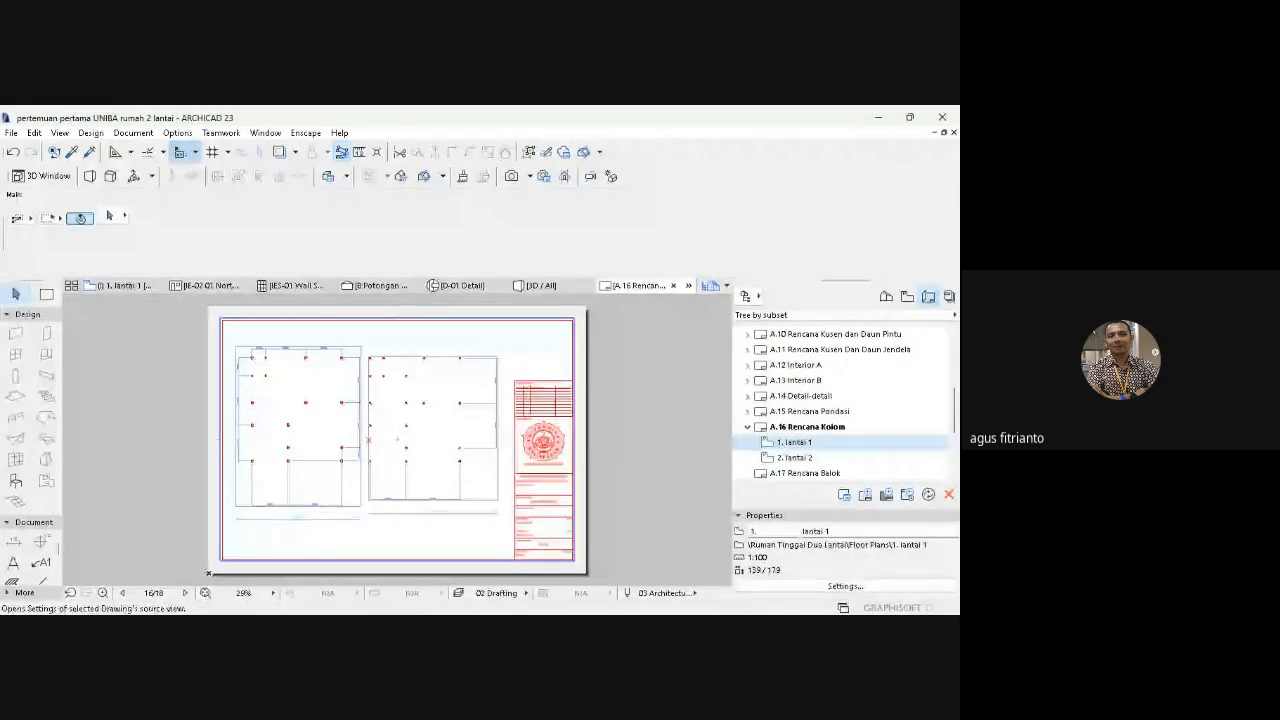
click(802, 419)
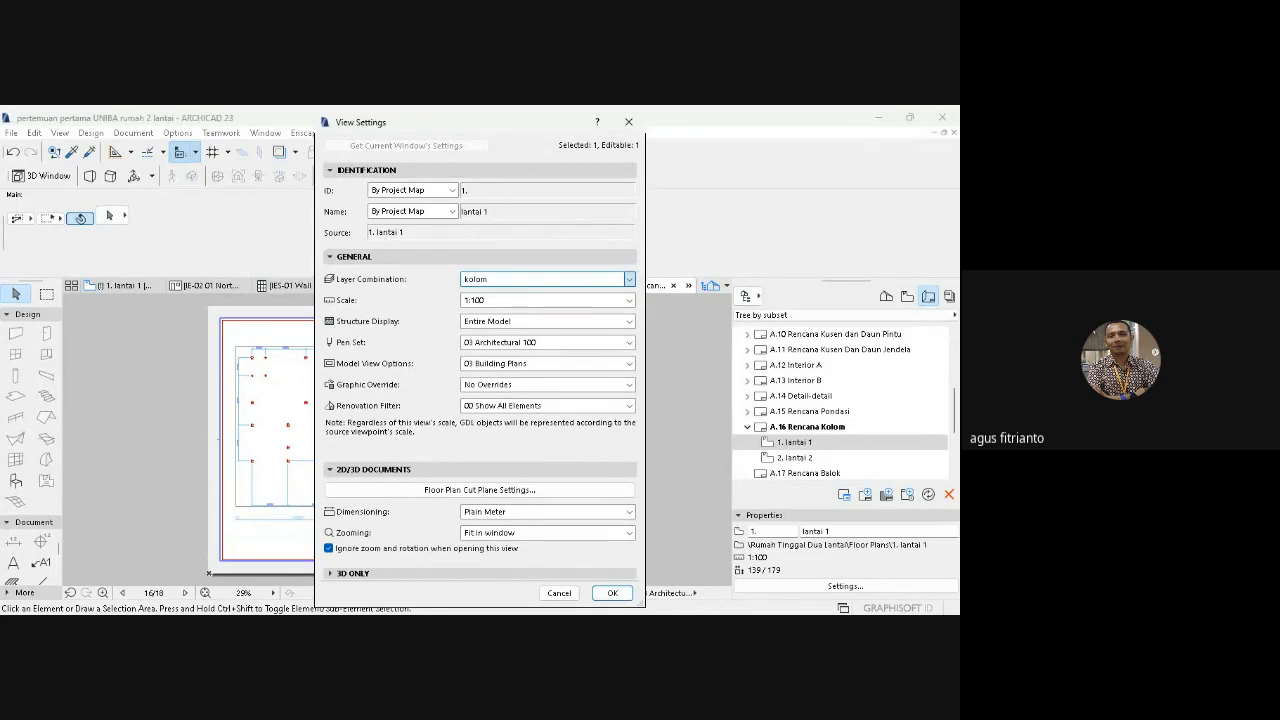
click(506, 427)
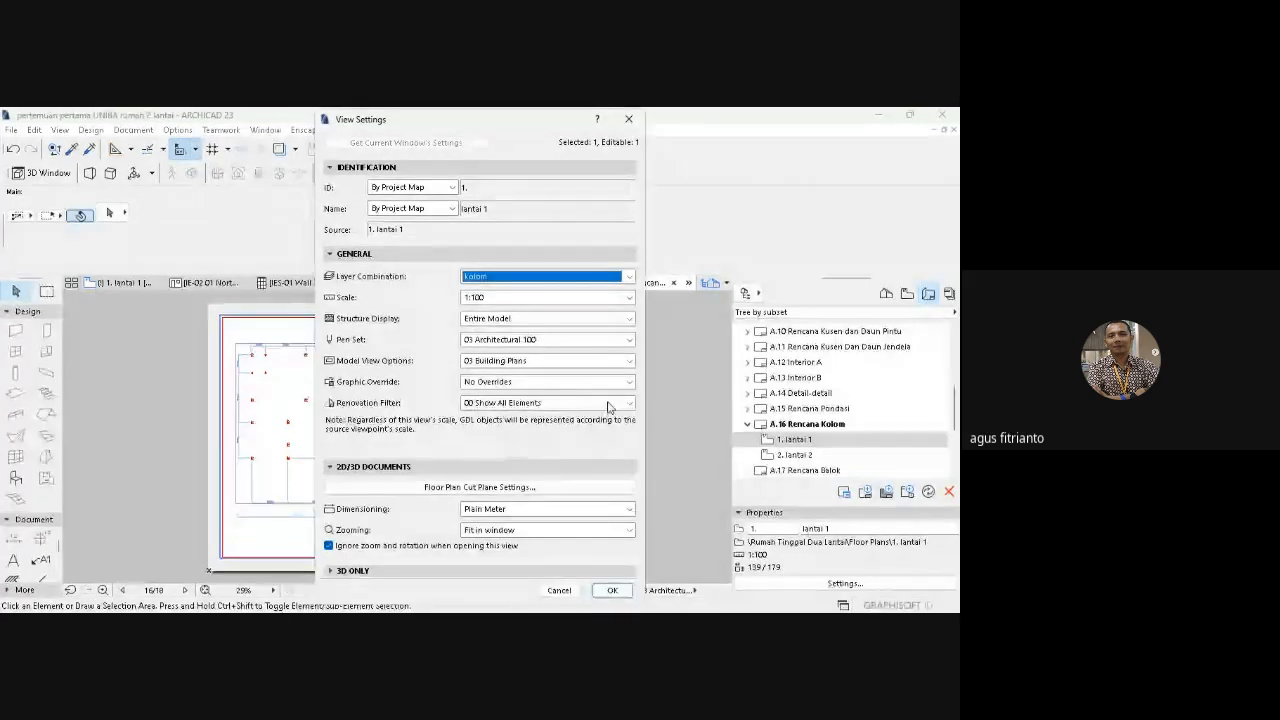
click(608, 403)
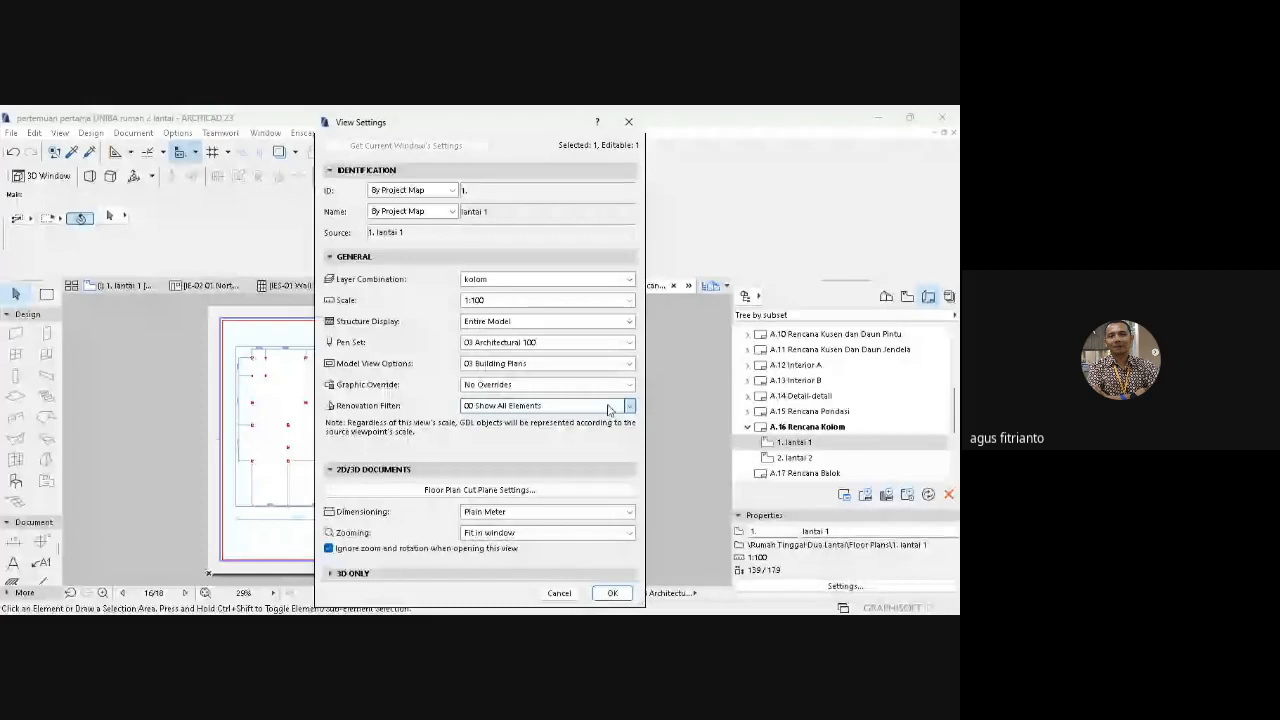
click(491, 341)
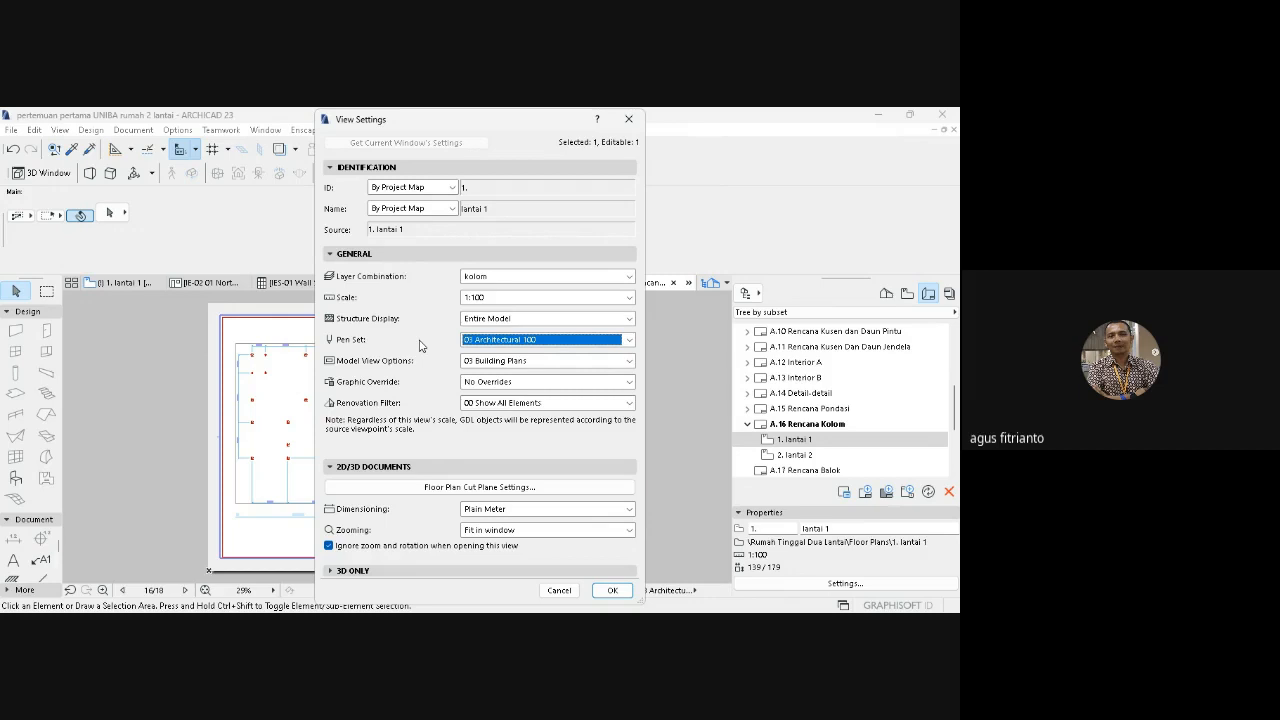
click(629, 120)
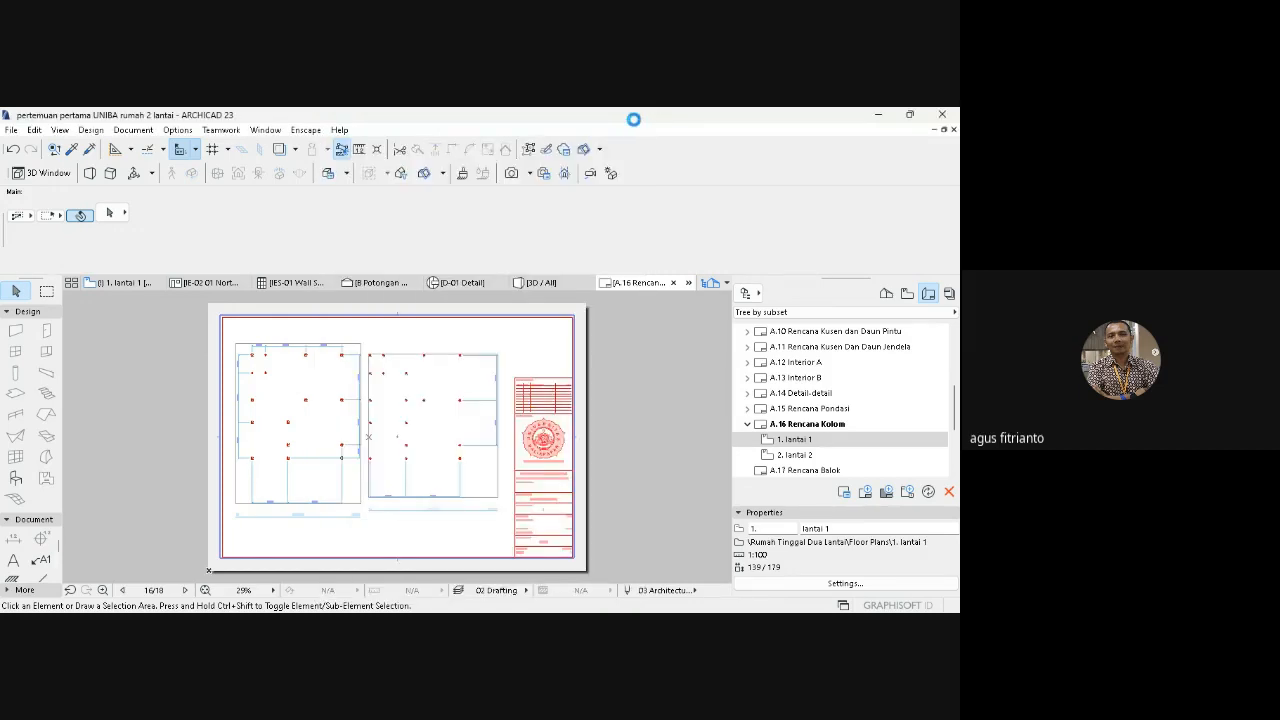
- Create a new layer combination named ring balok in the layer settings
click(133, 130)
mouse_move(143, 168)
click(352, 168)
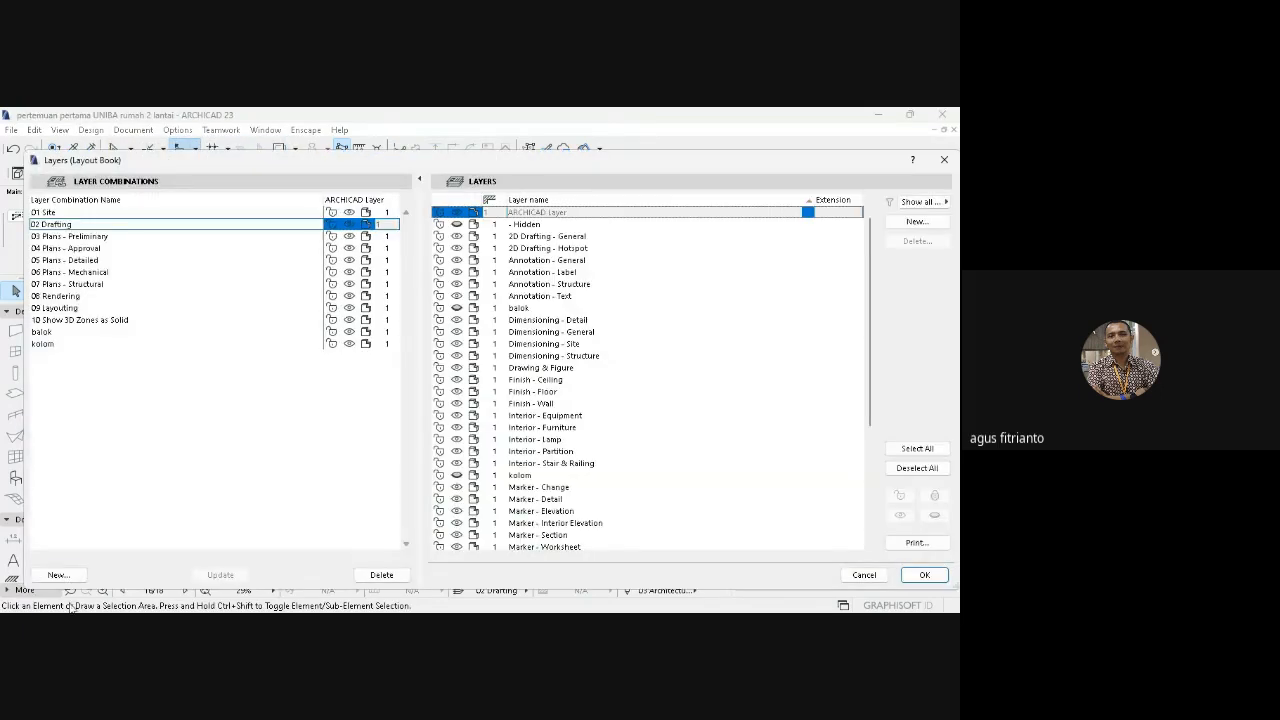
click(58, 574)
text(r)
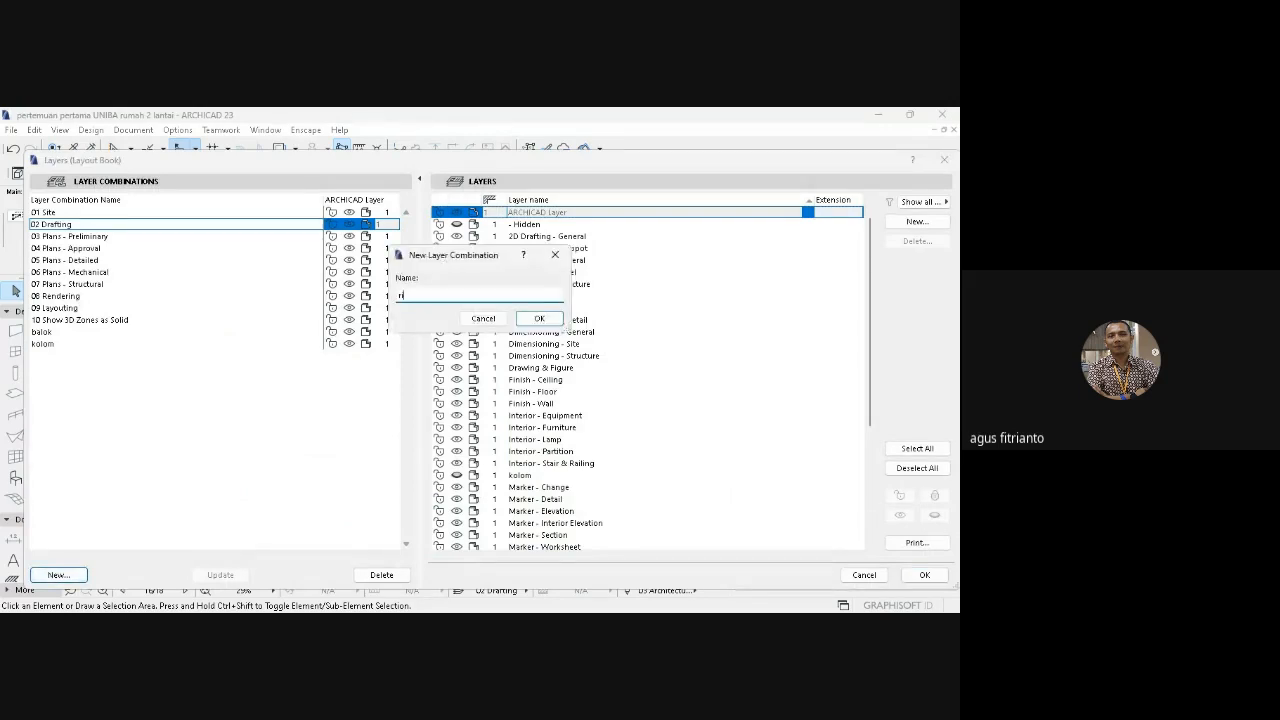
text(ing balok)
key(Return)
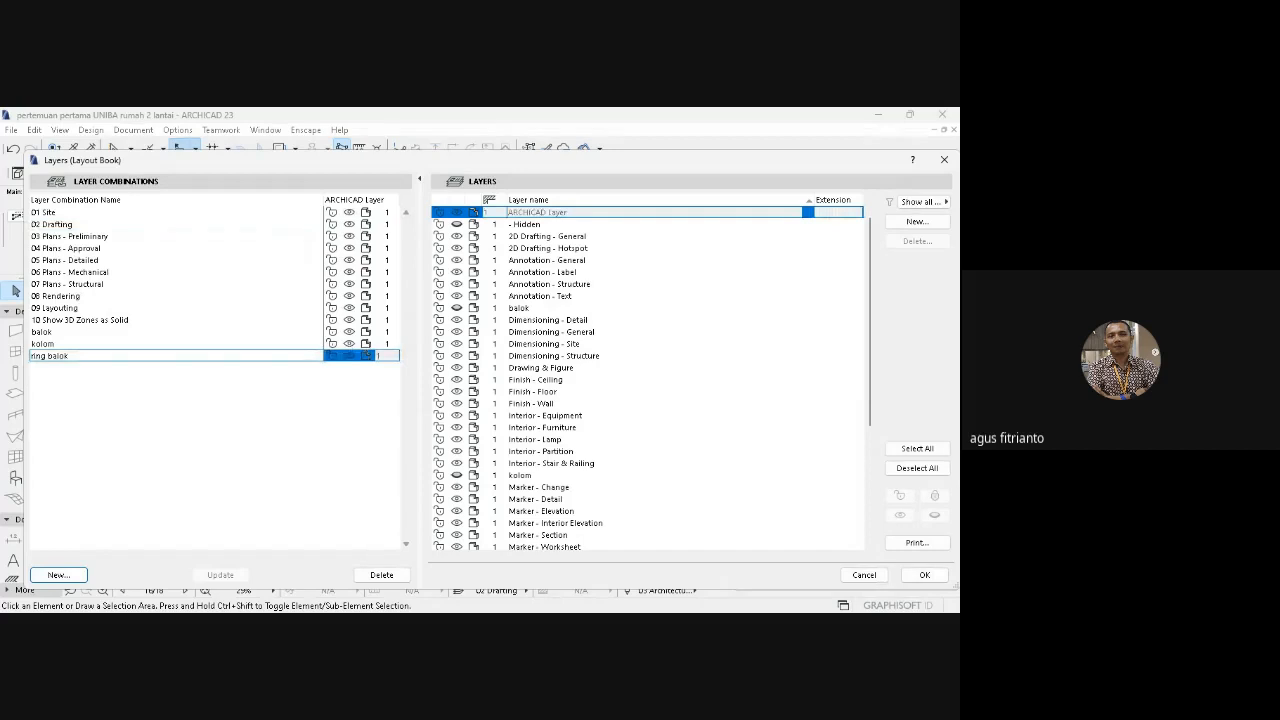
- Add a new layer named ring balok to the layer list
click(917, 221)
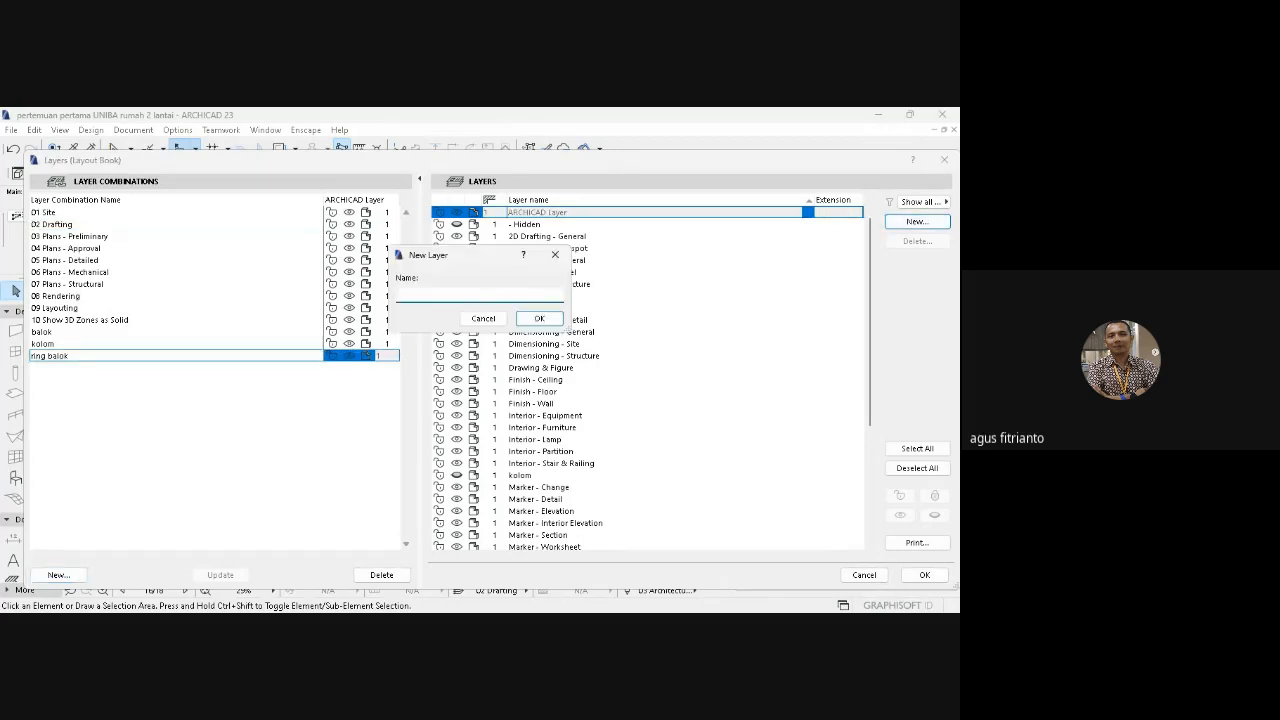
text(ring balok)
key(Return)
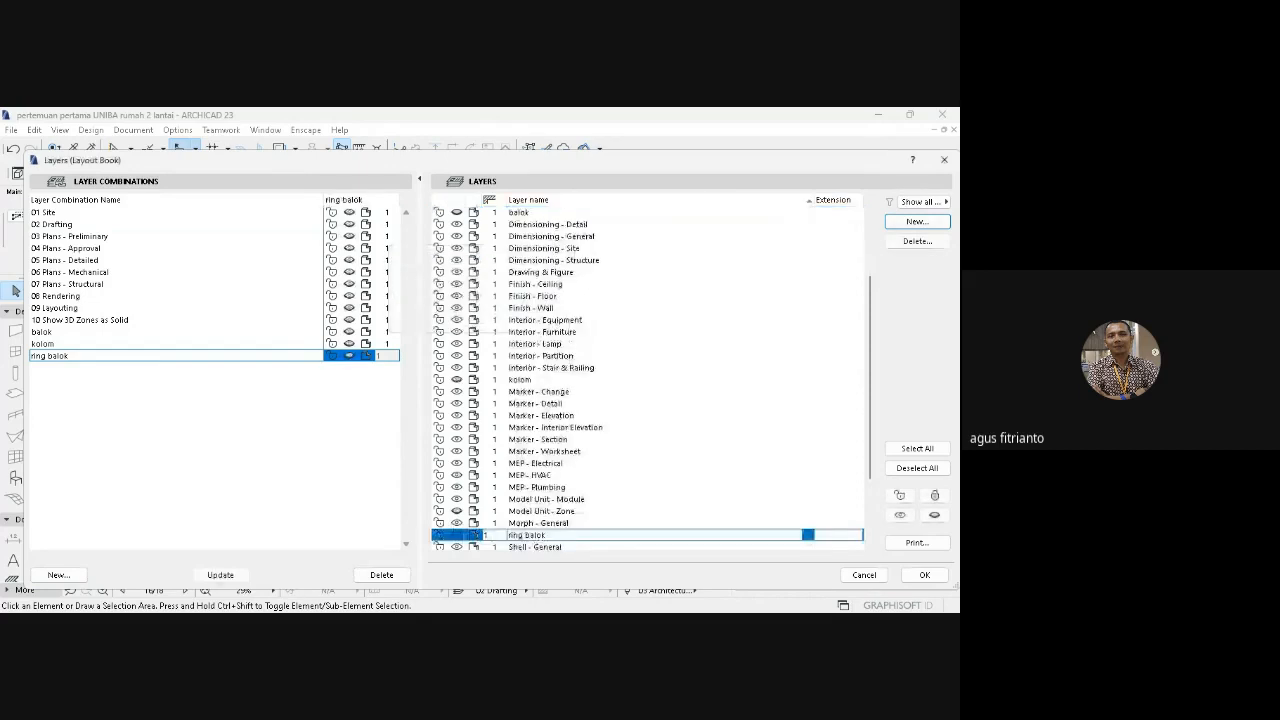
- Choose the balok layer combination, hide all layers and clear the layer selection
click(60, 332)
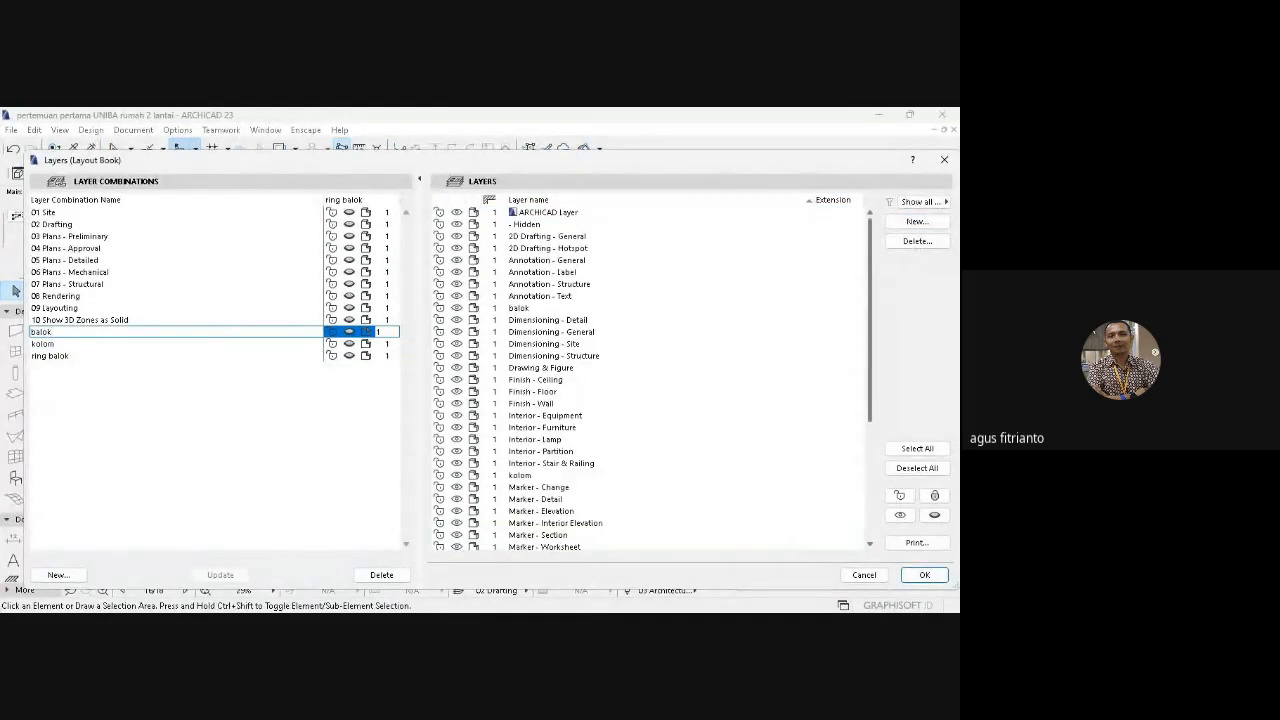
click(917, 448)
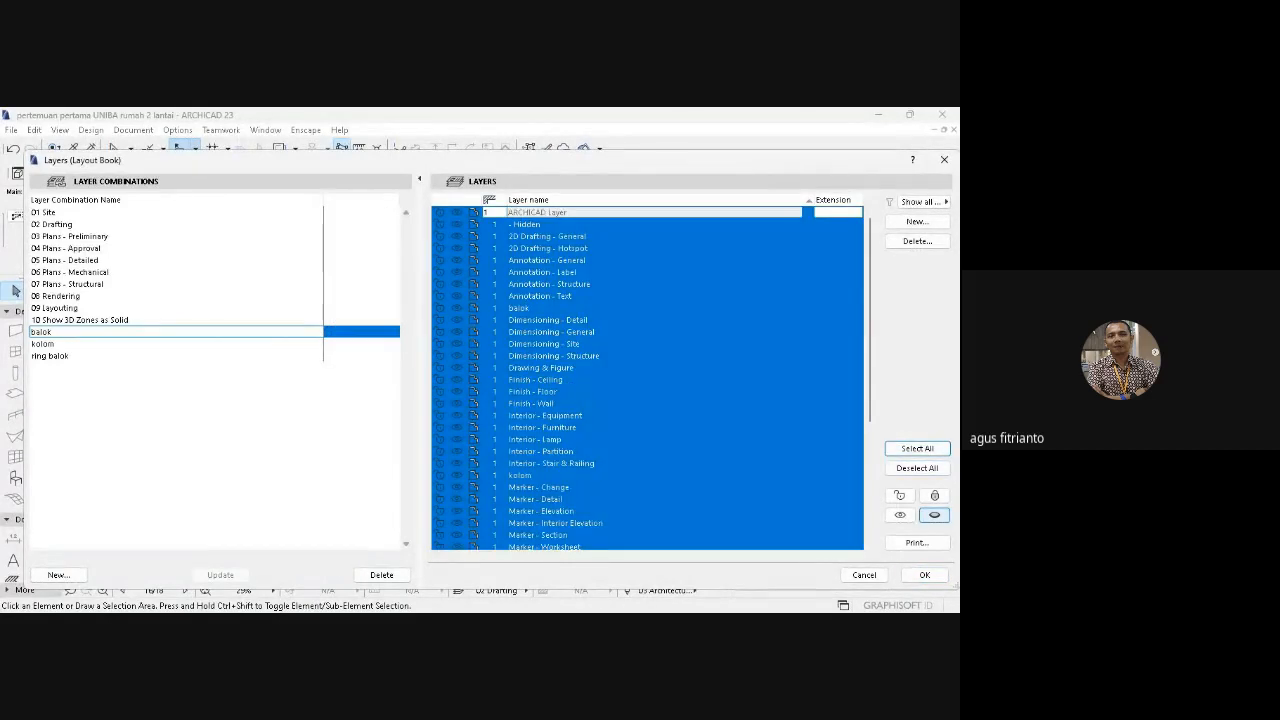
click(934, 515)
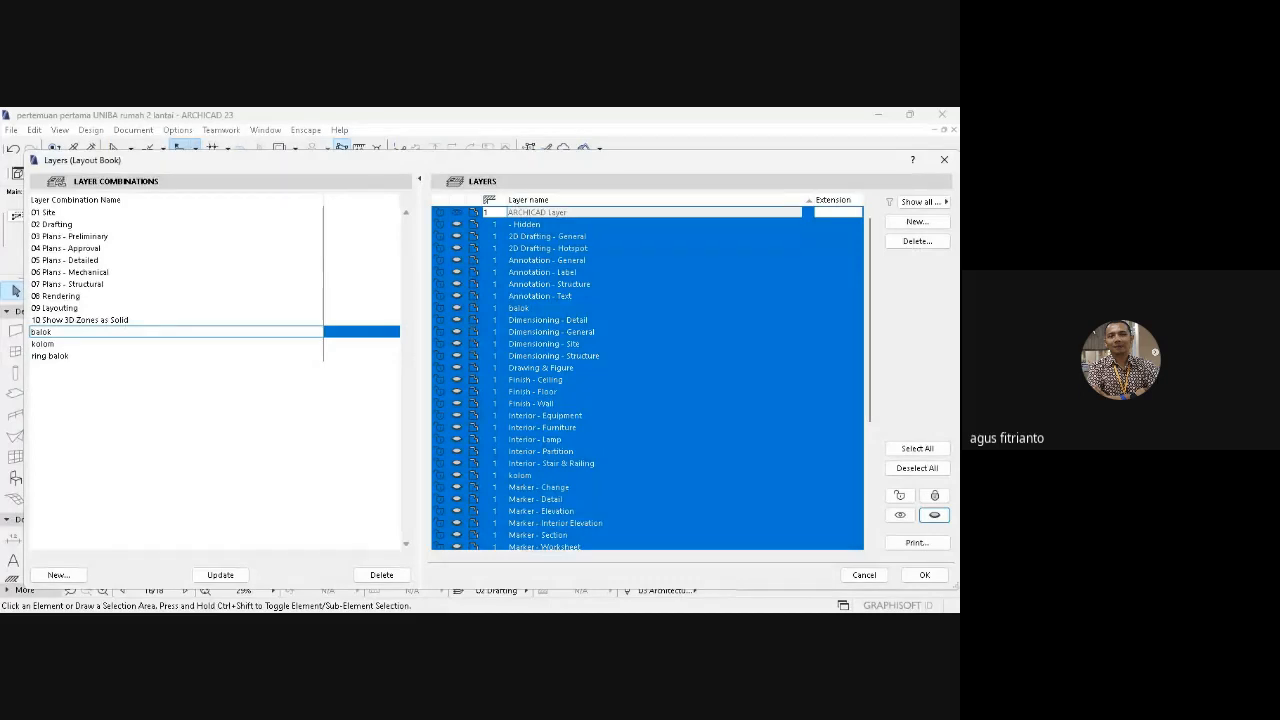
scroll(647, 380, down, 4)
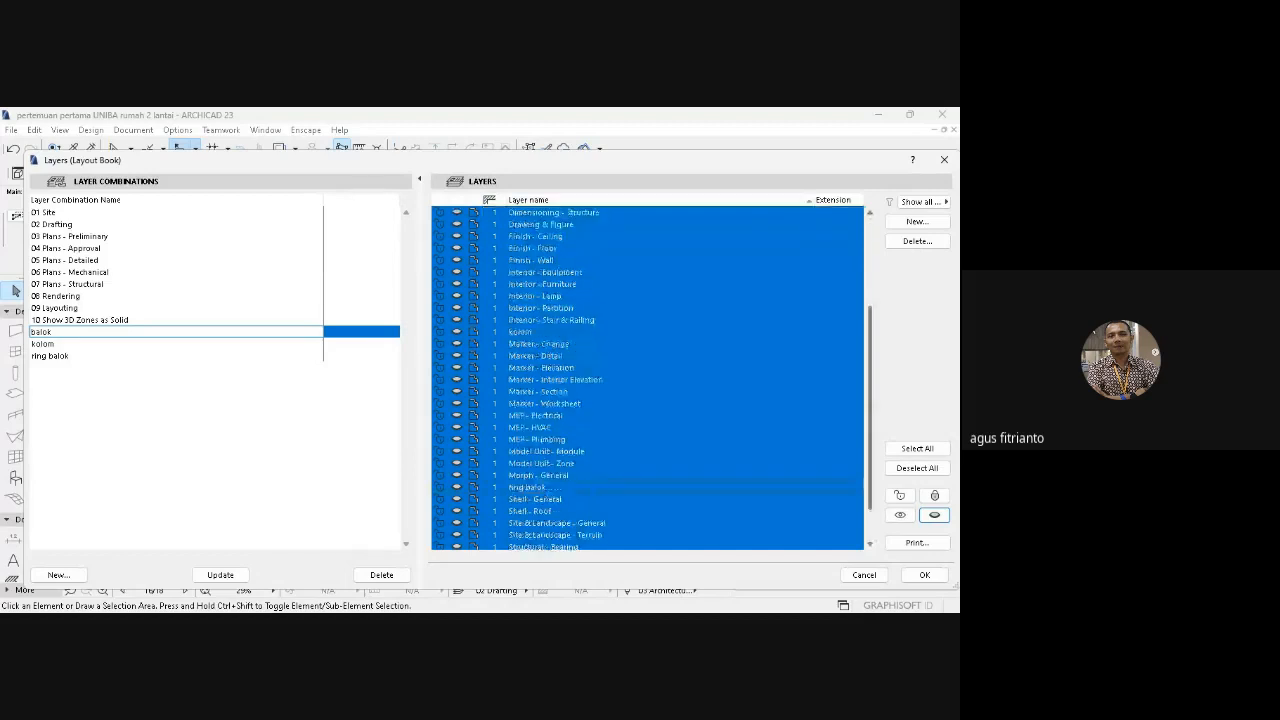
scroll(647, 378, down, 2)
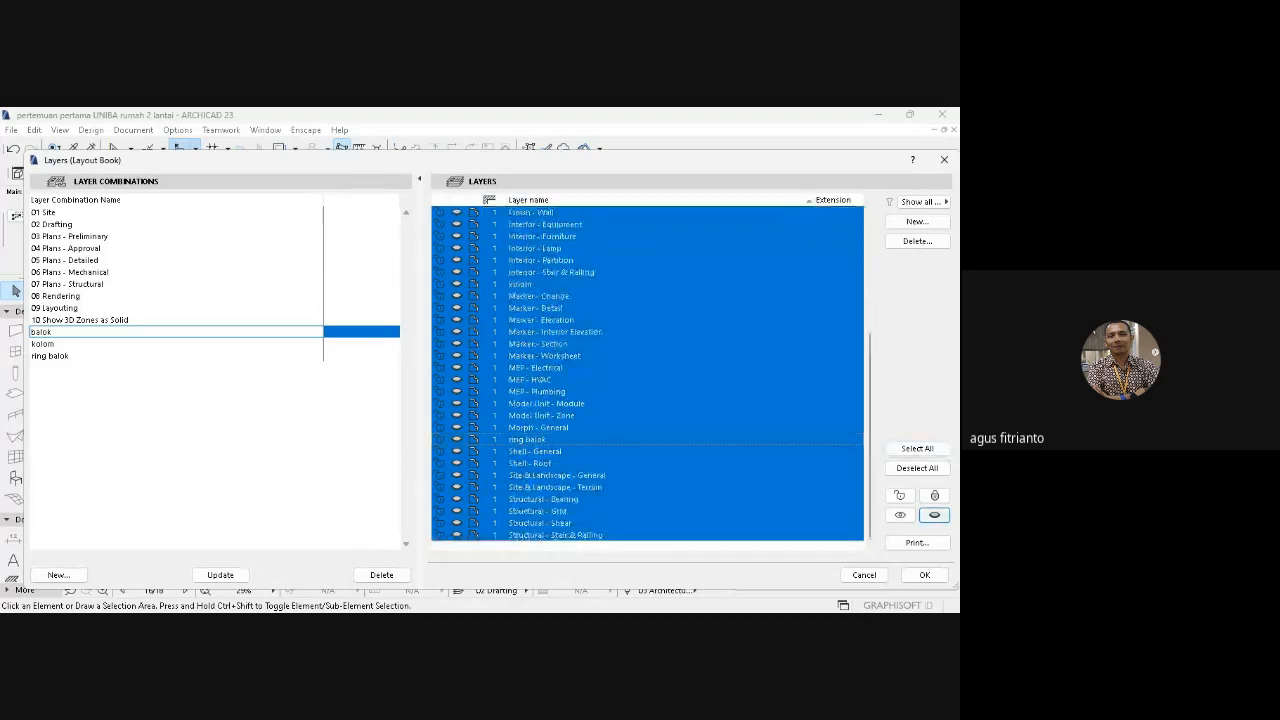
click(917, 468)
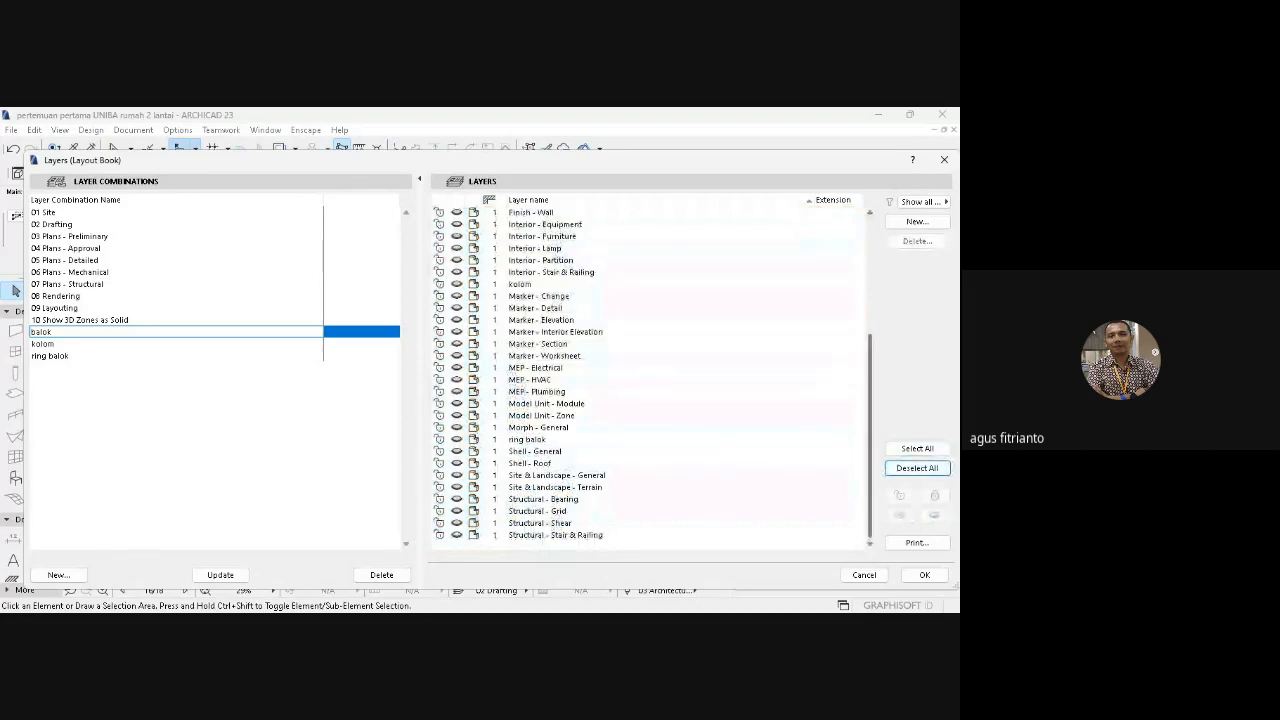
- Show the balok layer and update the balok layer combination with this visibility
scroll(650, 380, up, 4)
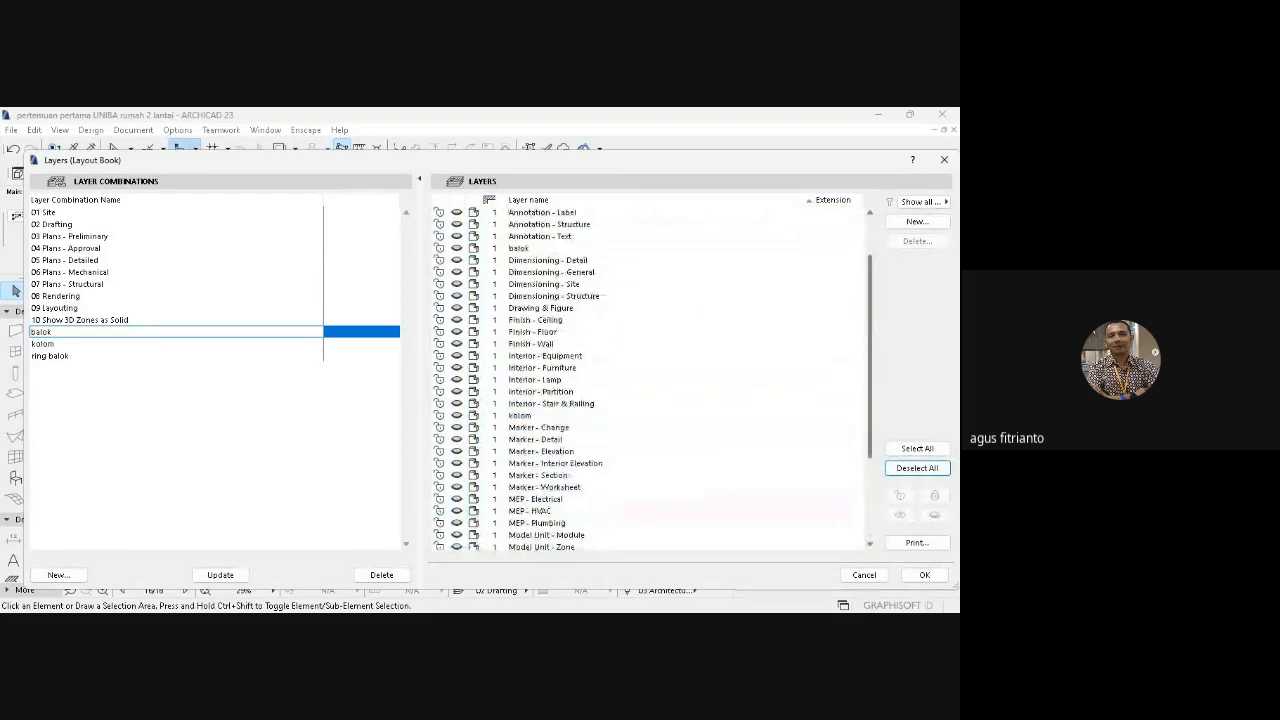
scroll(650, 380, up, 2)
click(519, 308)
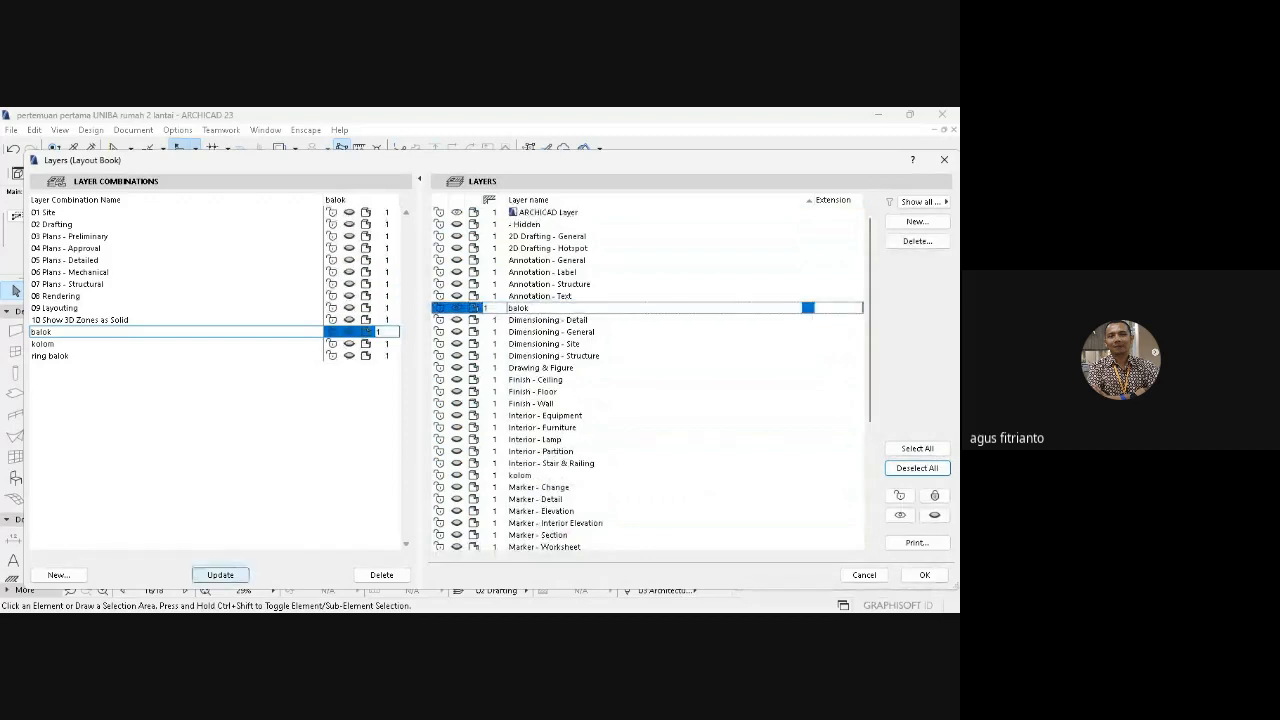
click(220, 575)
- Show the Dimensioning Detail, General, Site and Structure layers in the balok combination, and update it
click(43, 344)
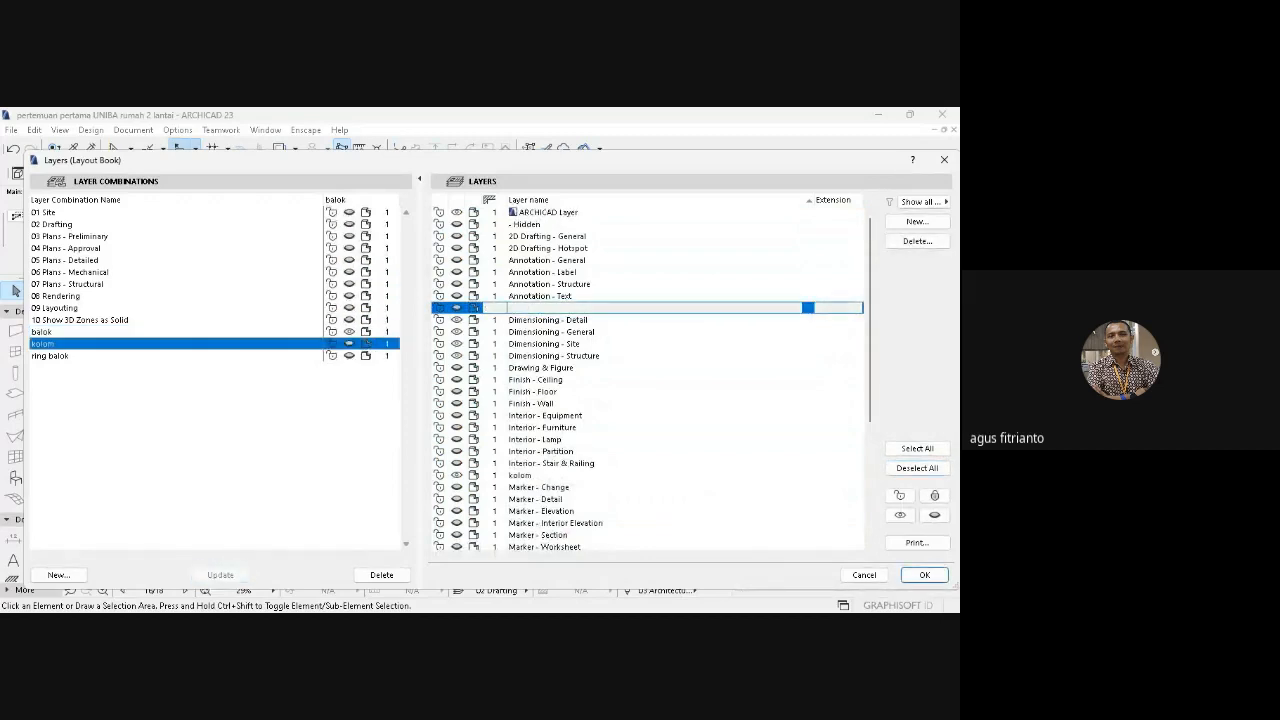
click(42, 332)
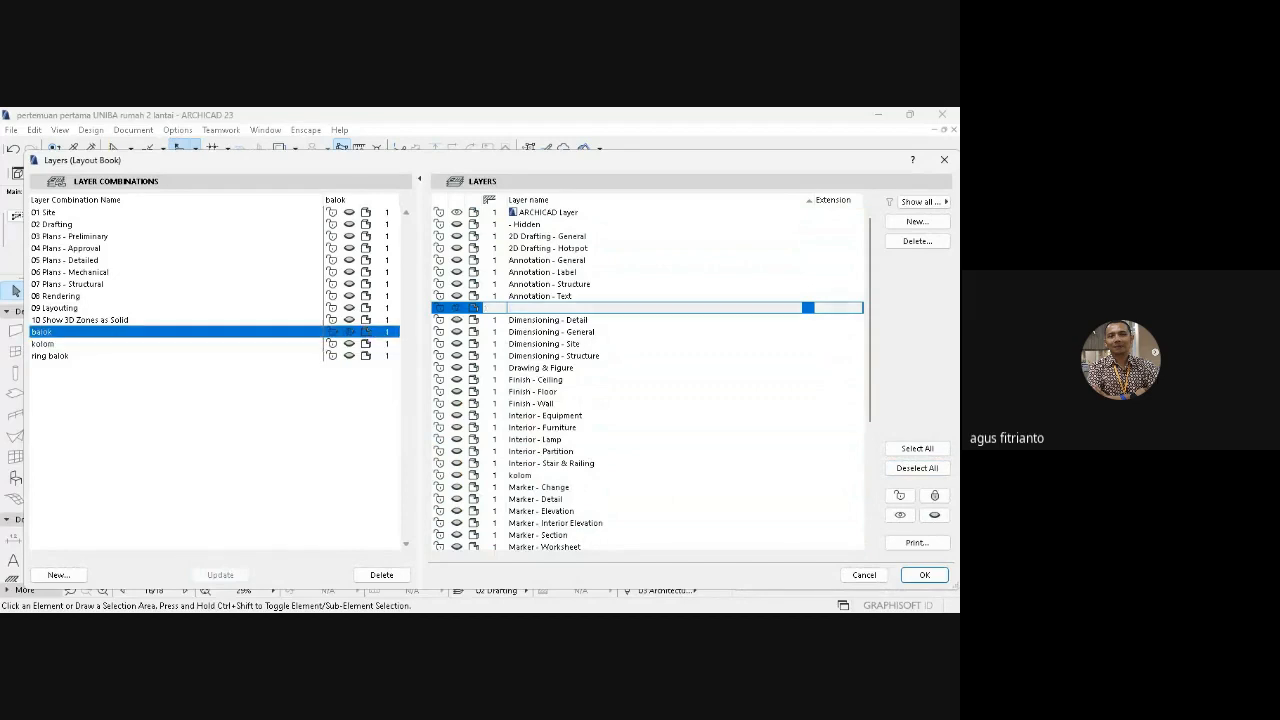
scroll(475, 212, down, 3)
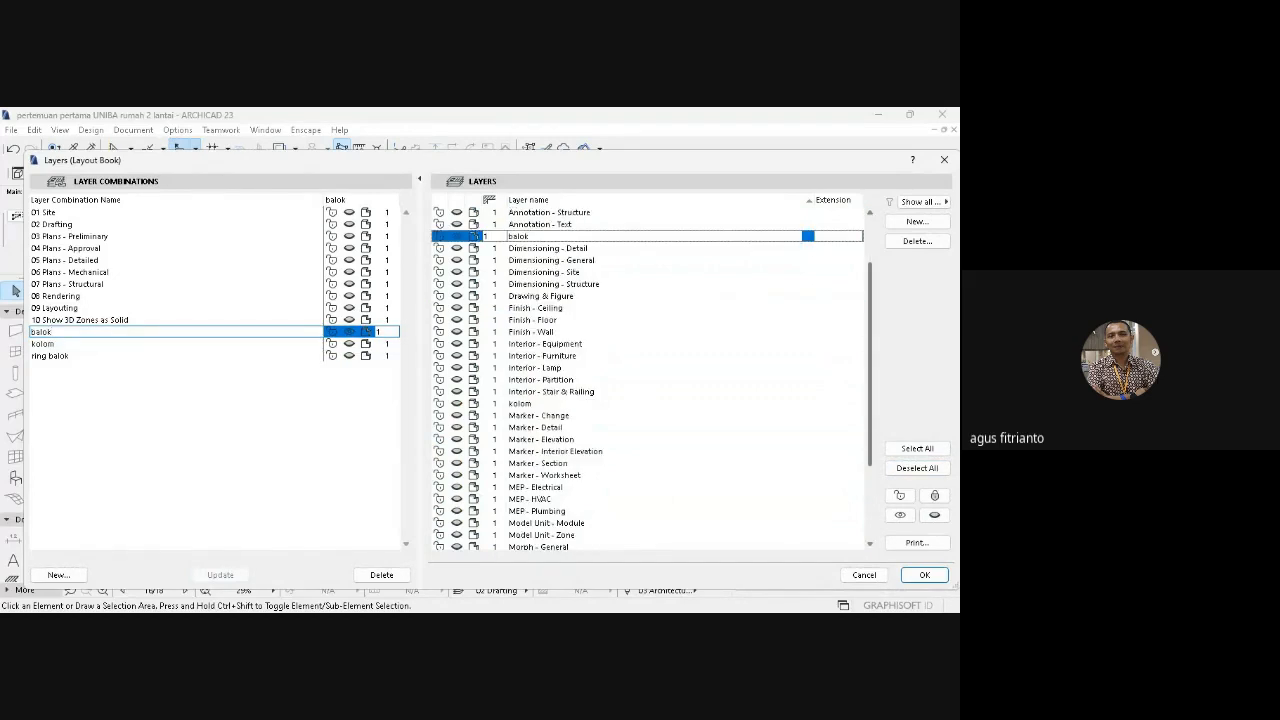
scroll(475, 212, up, 1)
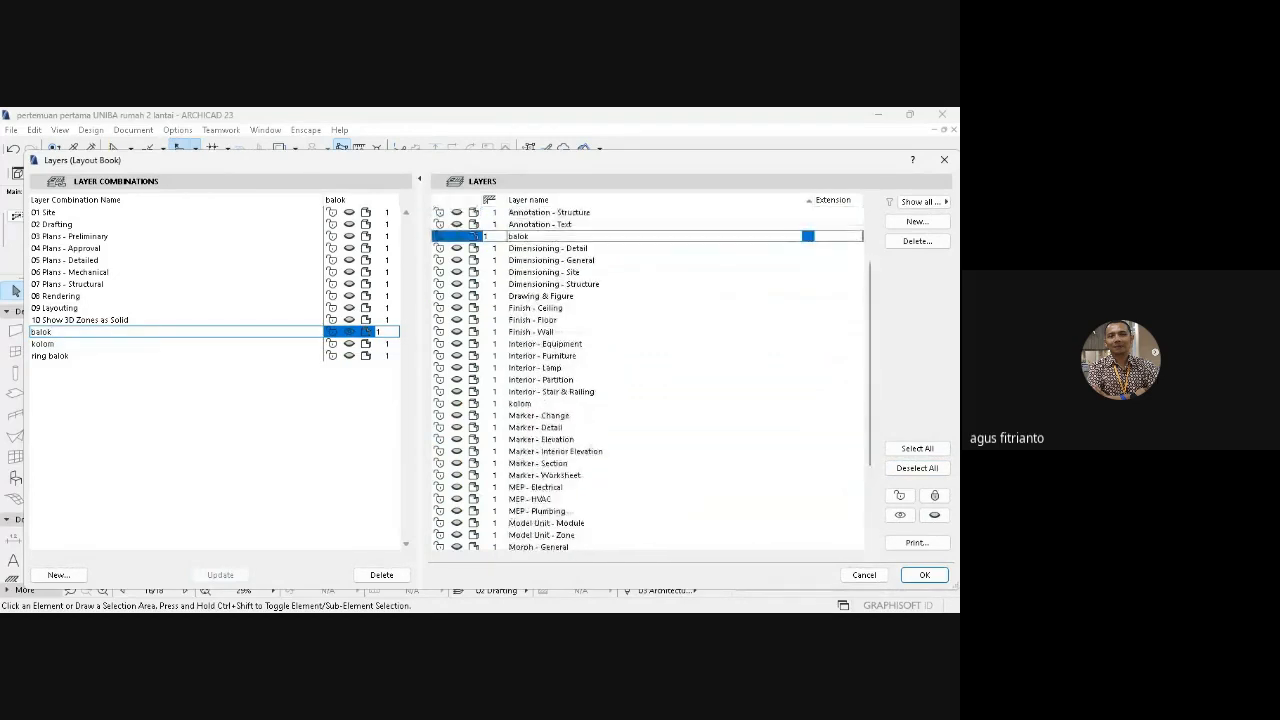
key(Down)
key(Down)
key(Down)
key(Down)
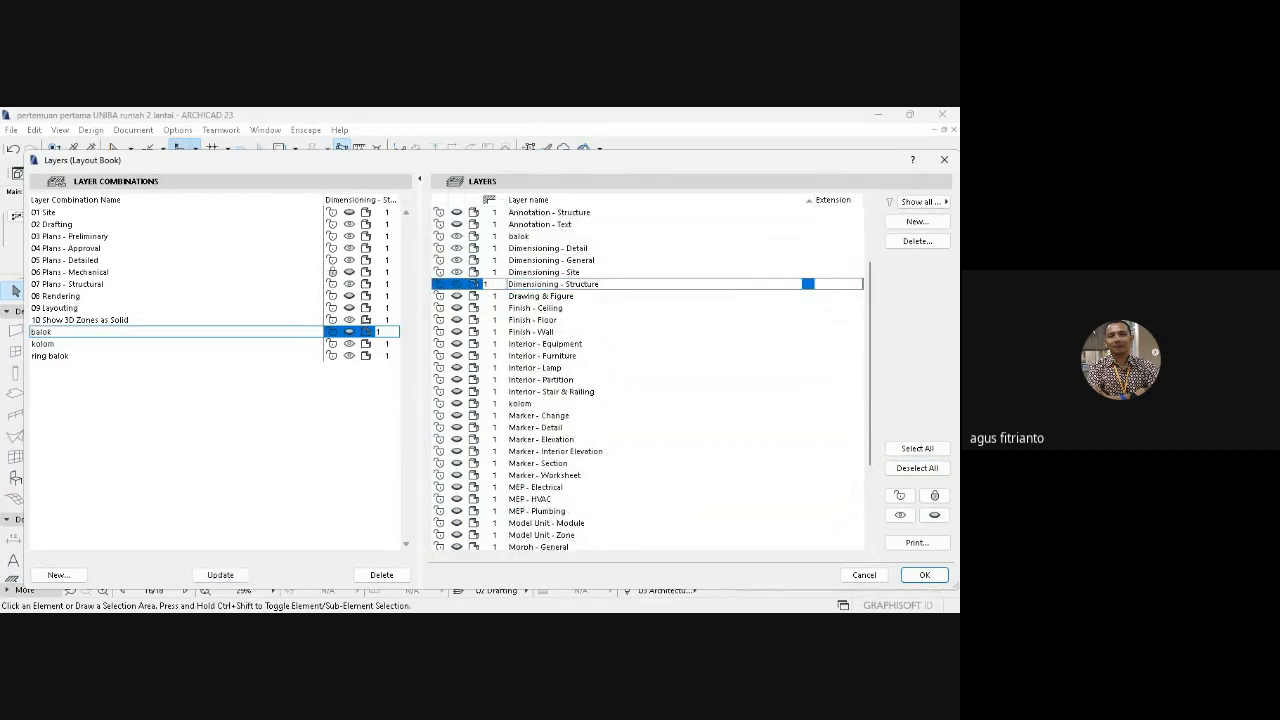
click(220, 575)
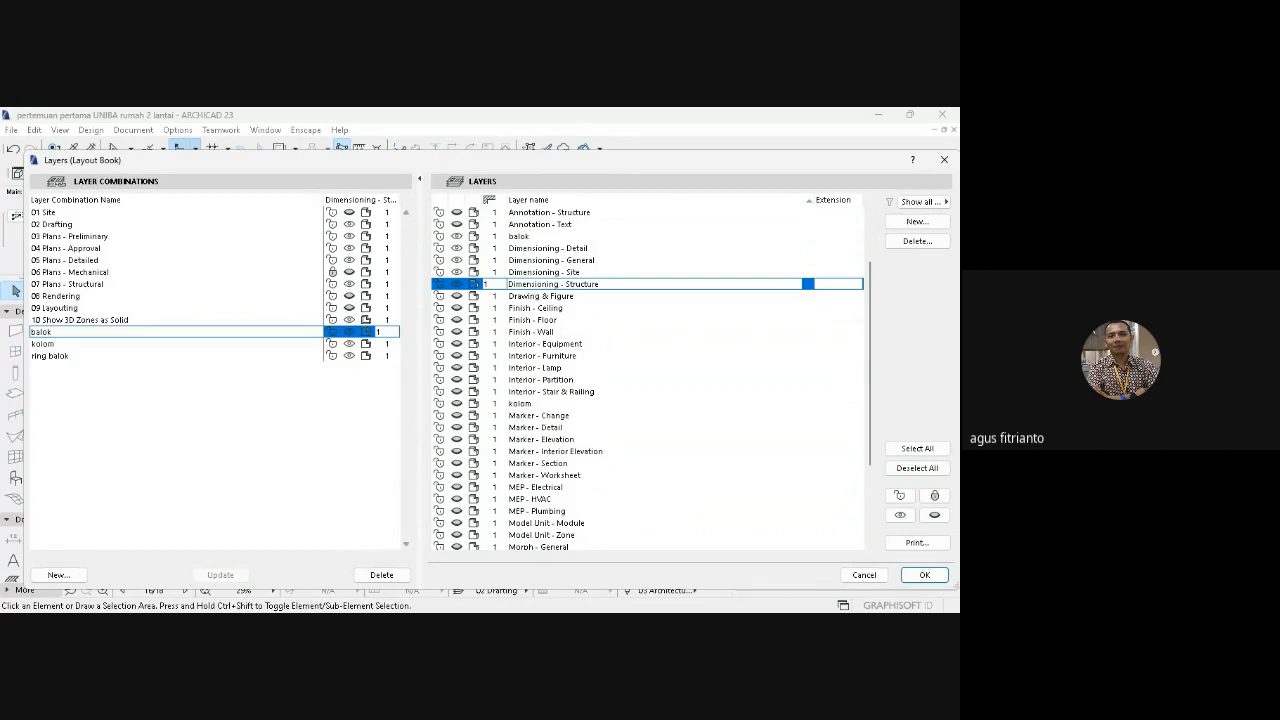
- Choose the ring balok layer combination
click(50, 356)
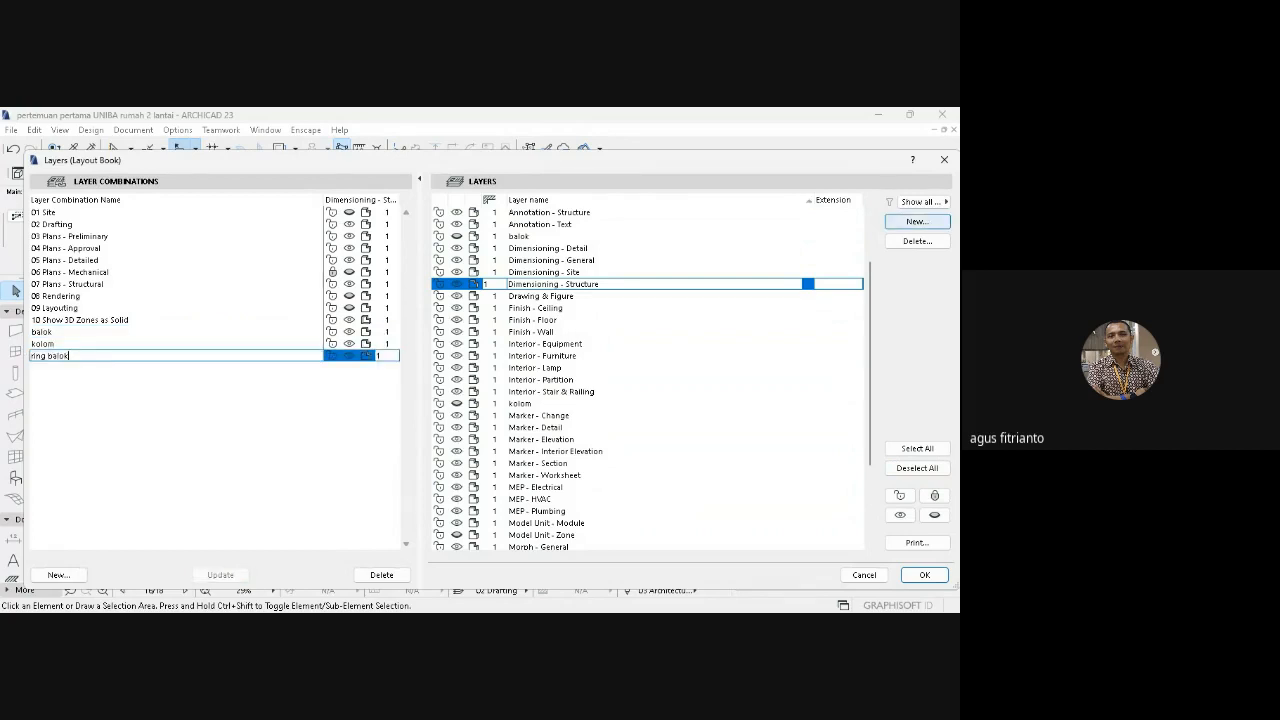
click(917, 221)
text(ring balok)
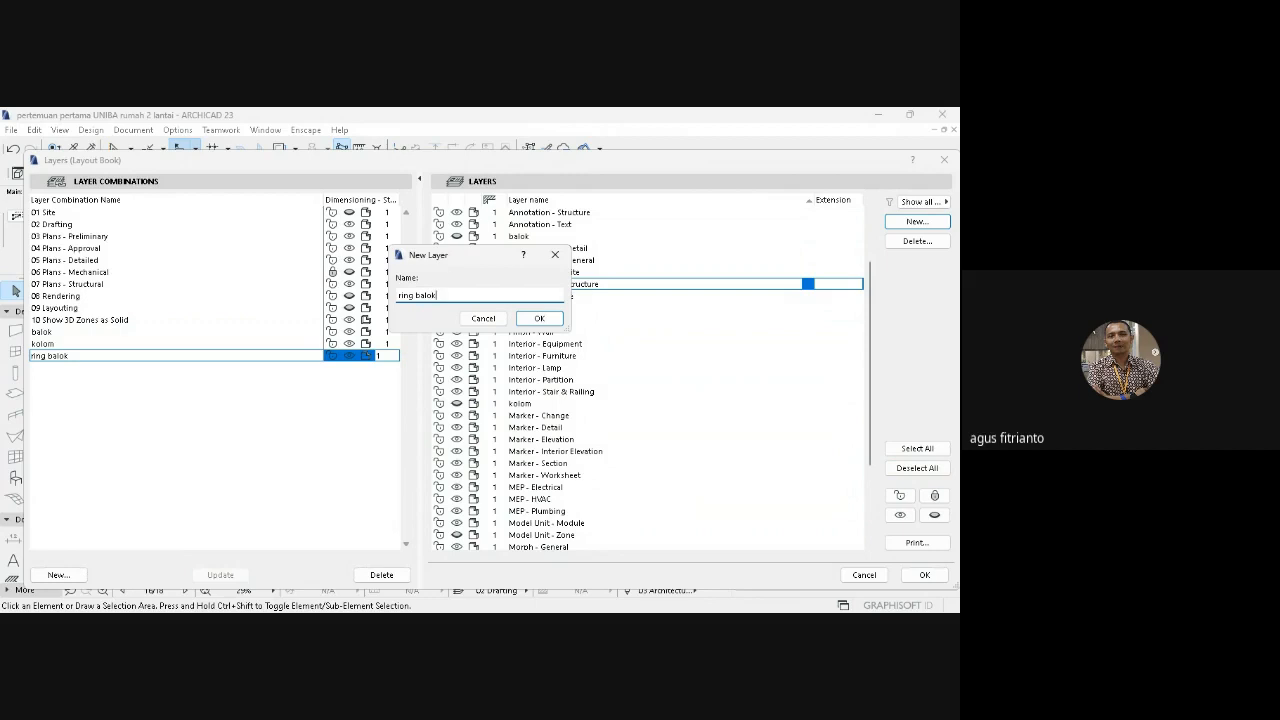
key(Return)
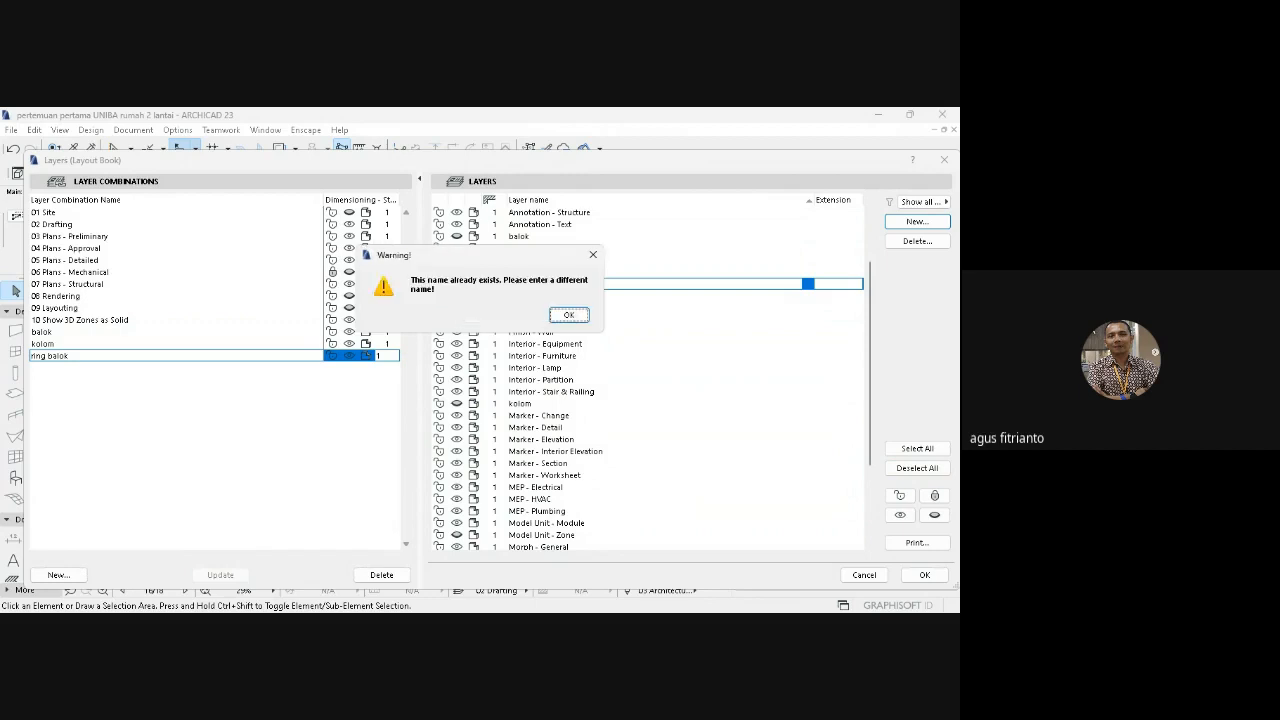
key(Return)
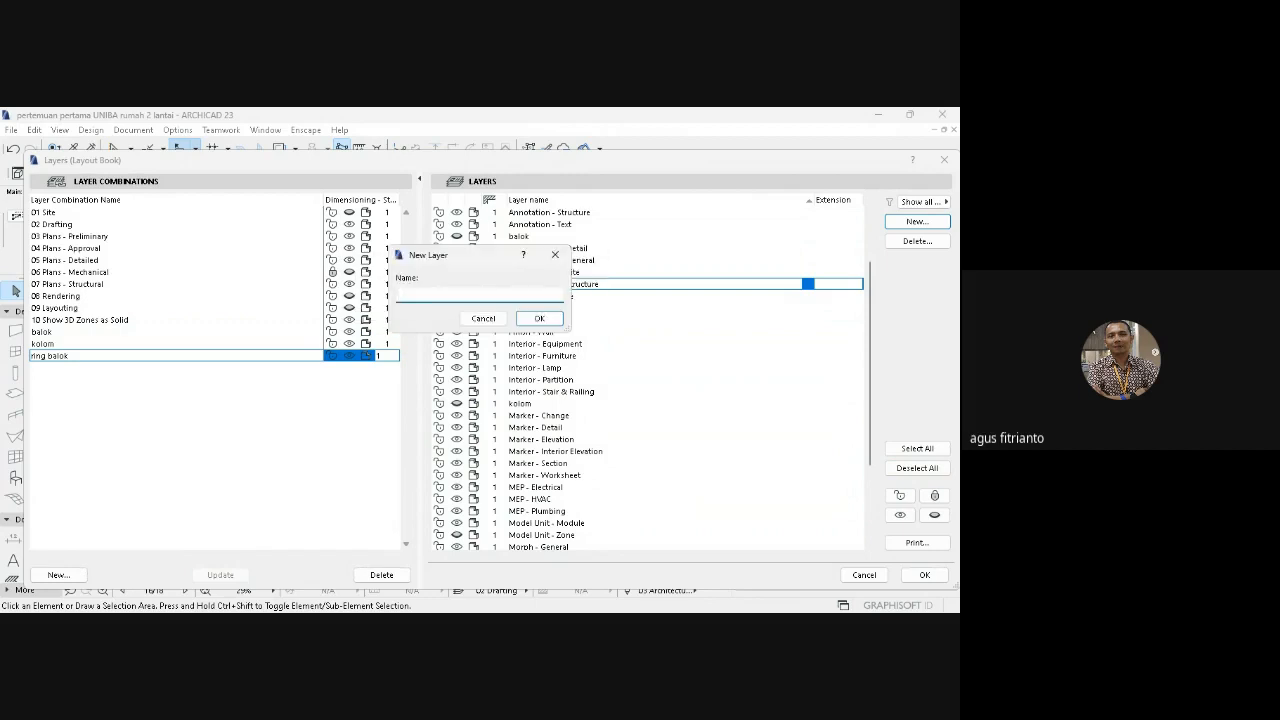
key(Escape)
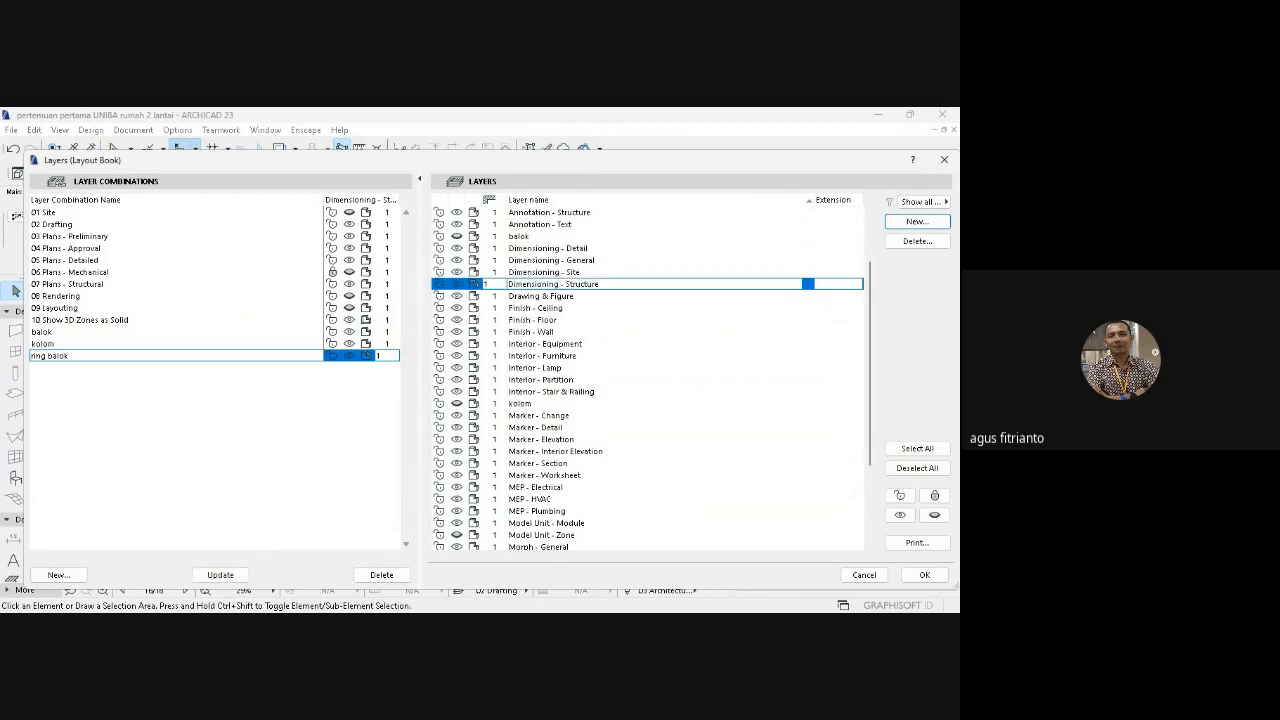
- Hide all layers for the ring balok combination, clear the layer selection and select the ring balok layer
click(917, 448)
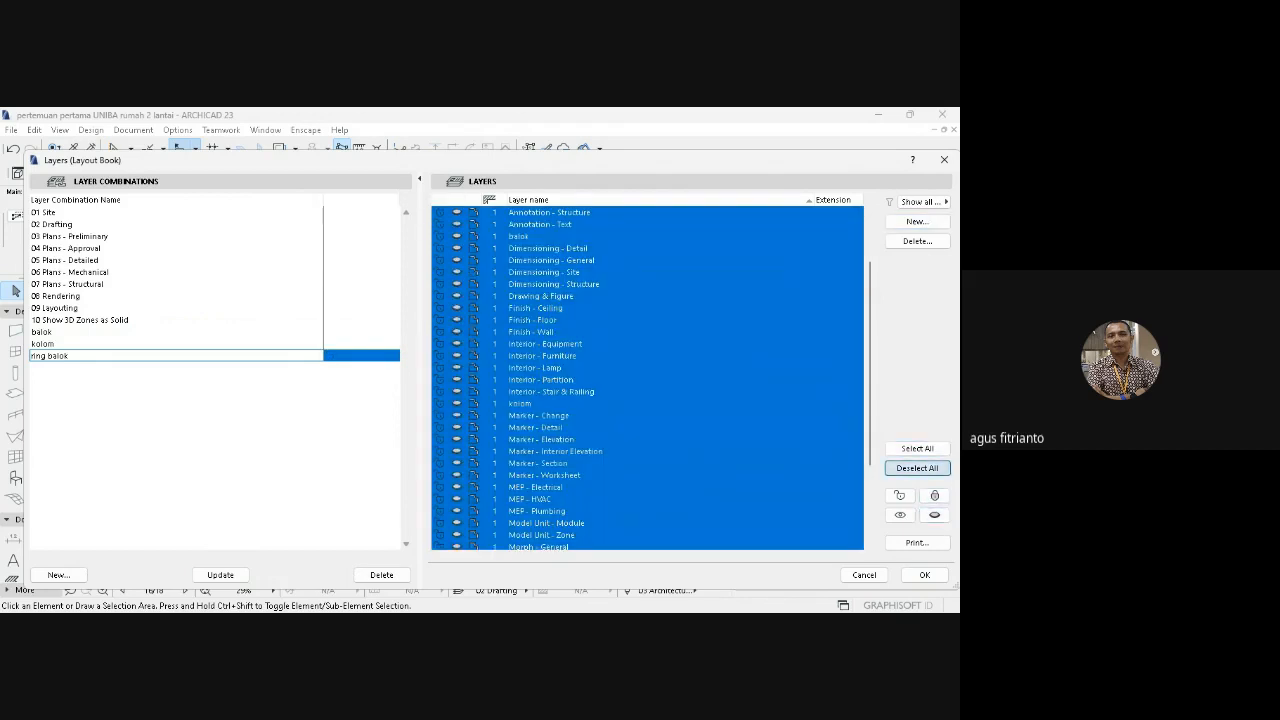
click(917, 468)
click(870, 363)
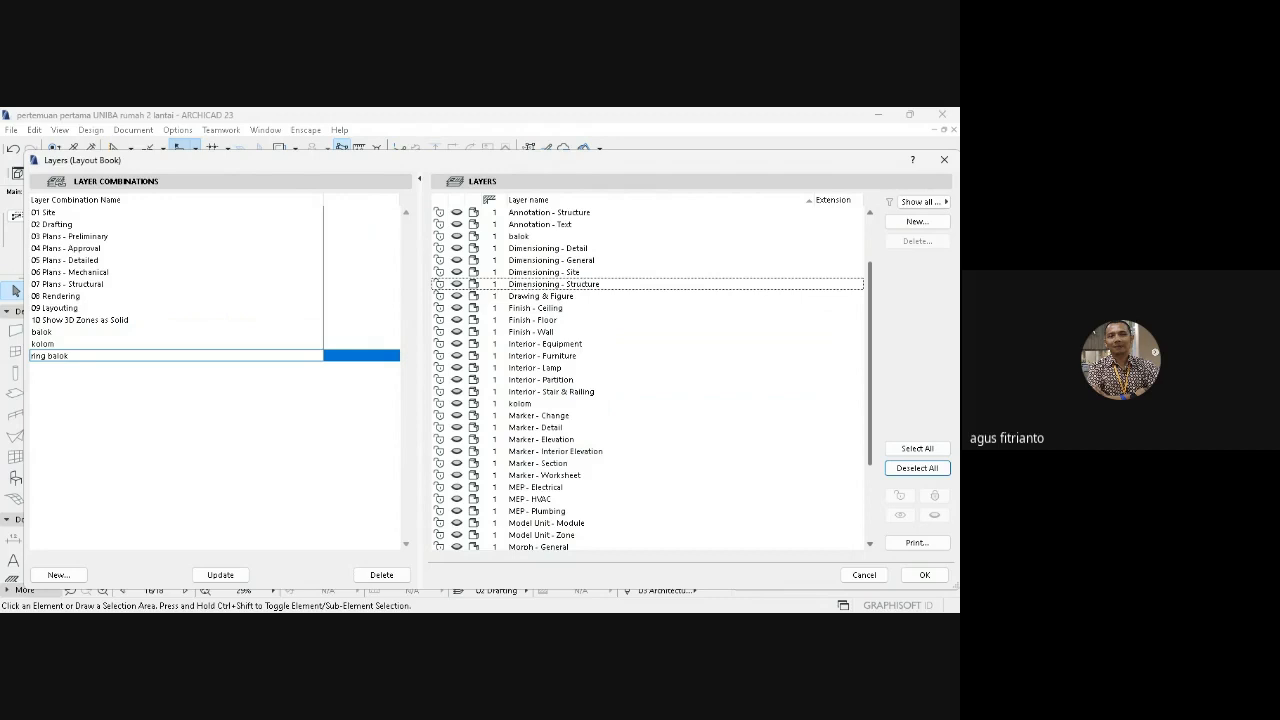
scroll(651, 378, down, 4)
click(527, 439)
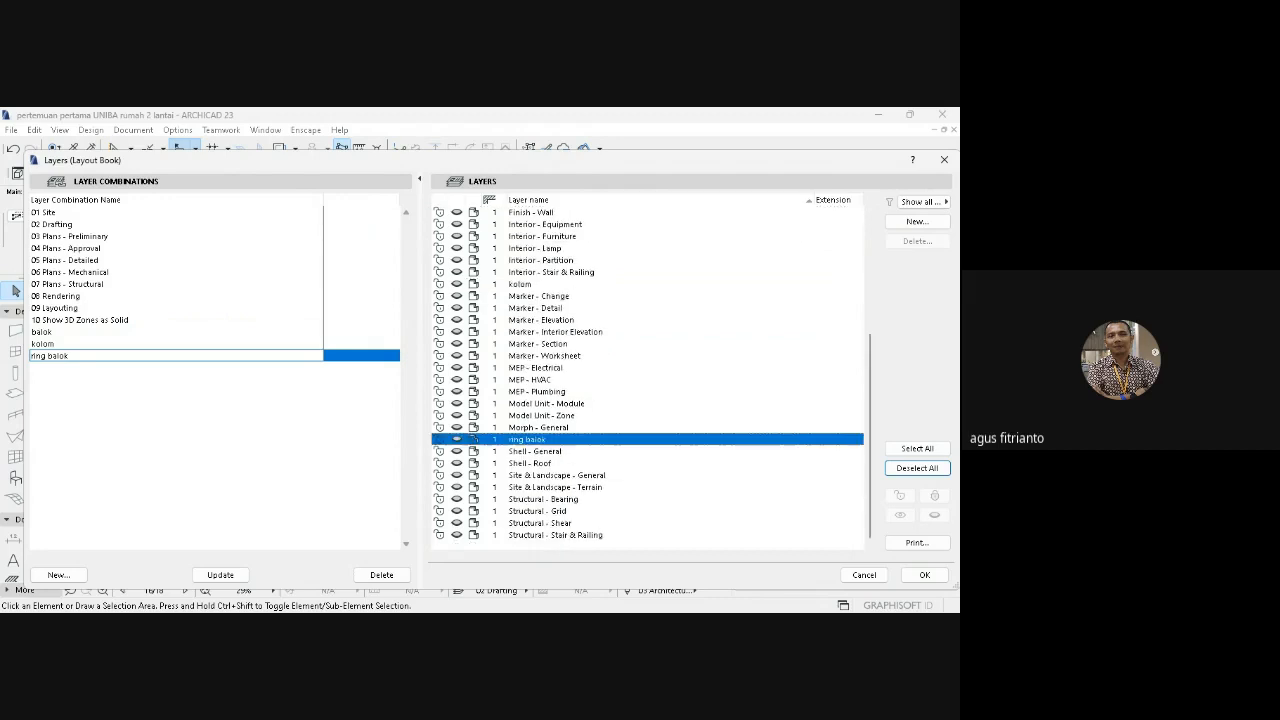
scroll(651, 378, up, 4)
scroll(651, 378, up, 2)
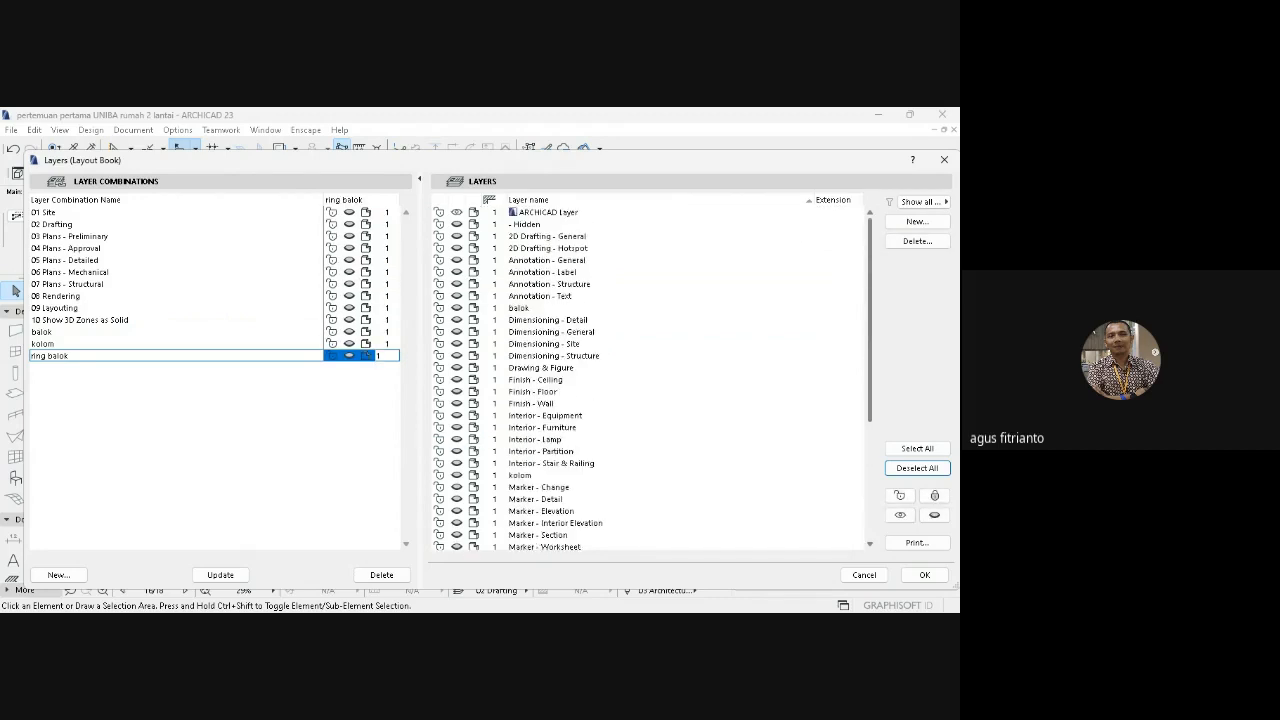
- Show the Dimensioning Detail, General, Site and Structure layers, update the ring balok combination and accept the layer settings
click(457, 320)
click(457, 332)
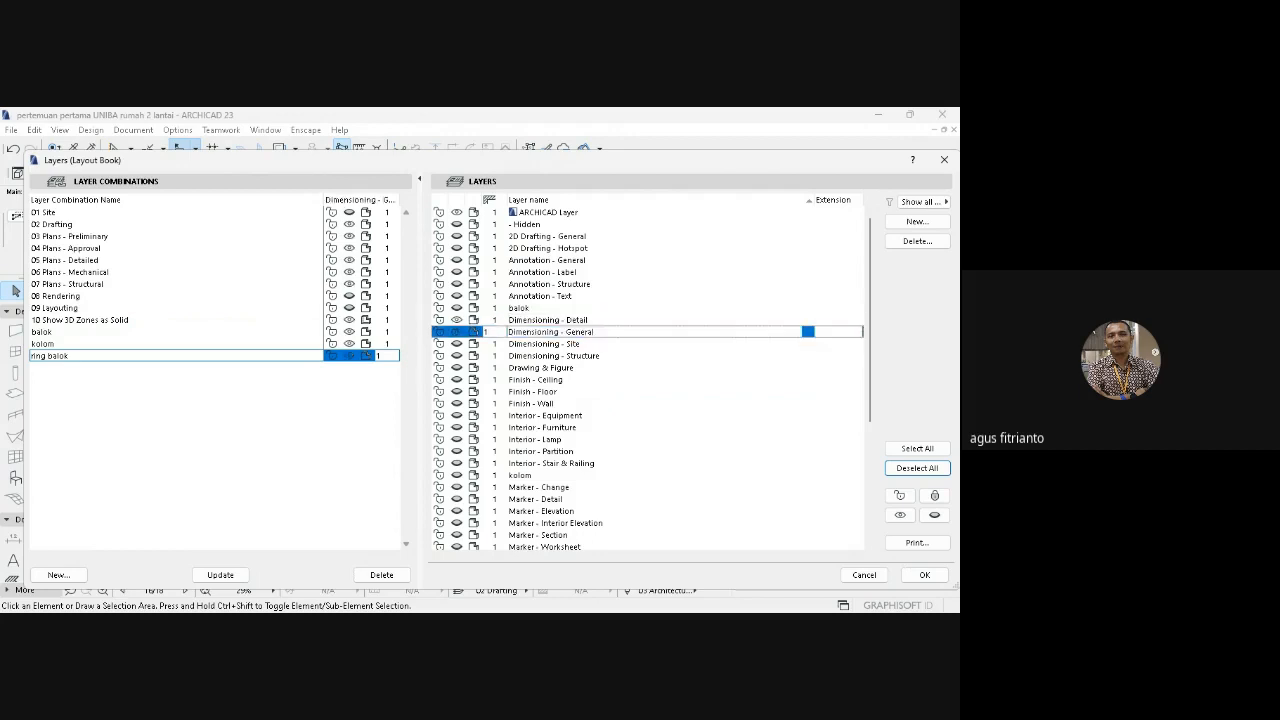
click(457, 344)
click(457, 356)
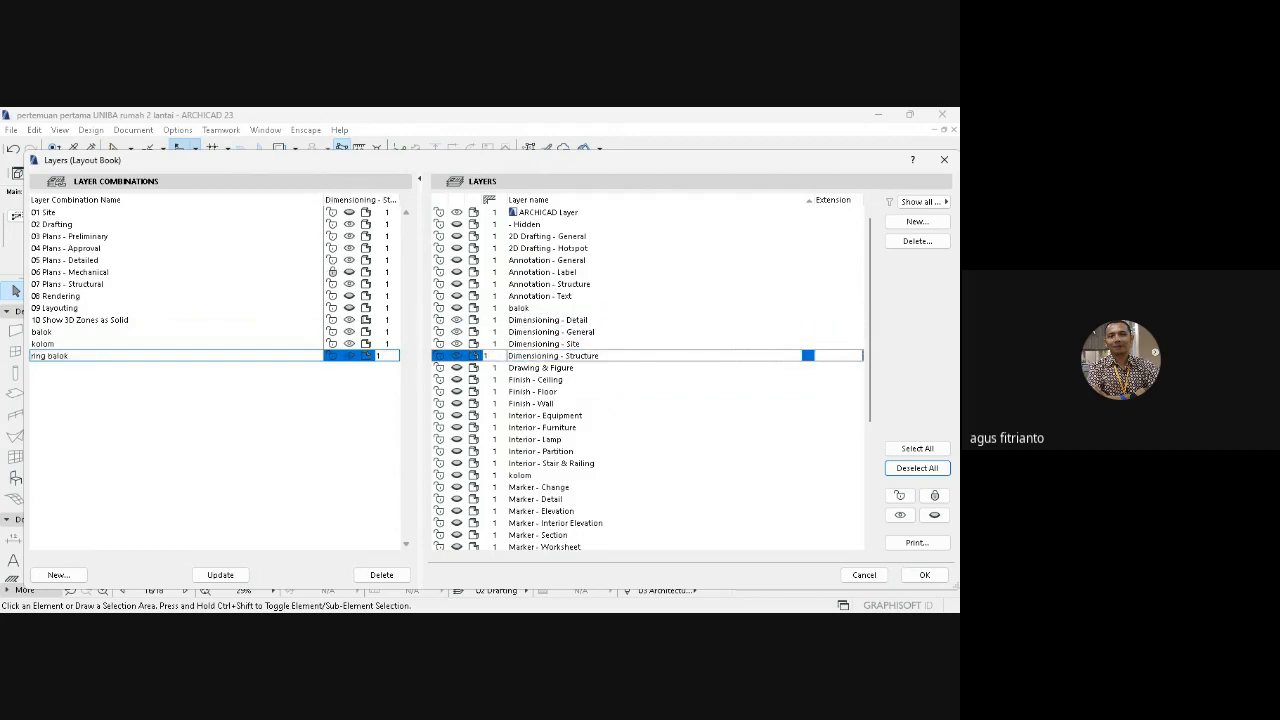
click(220, 574)
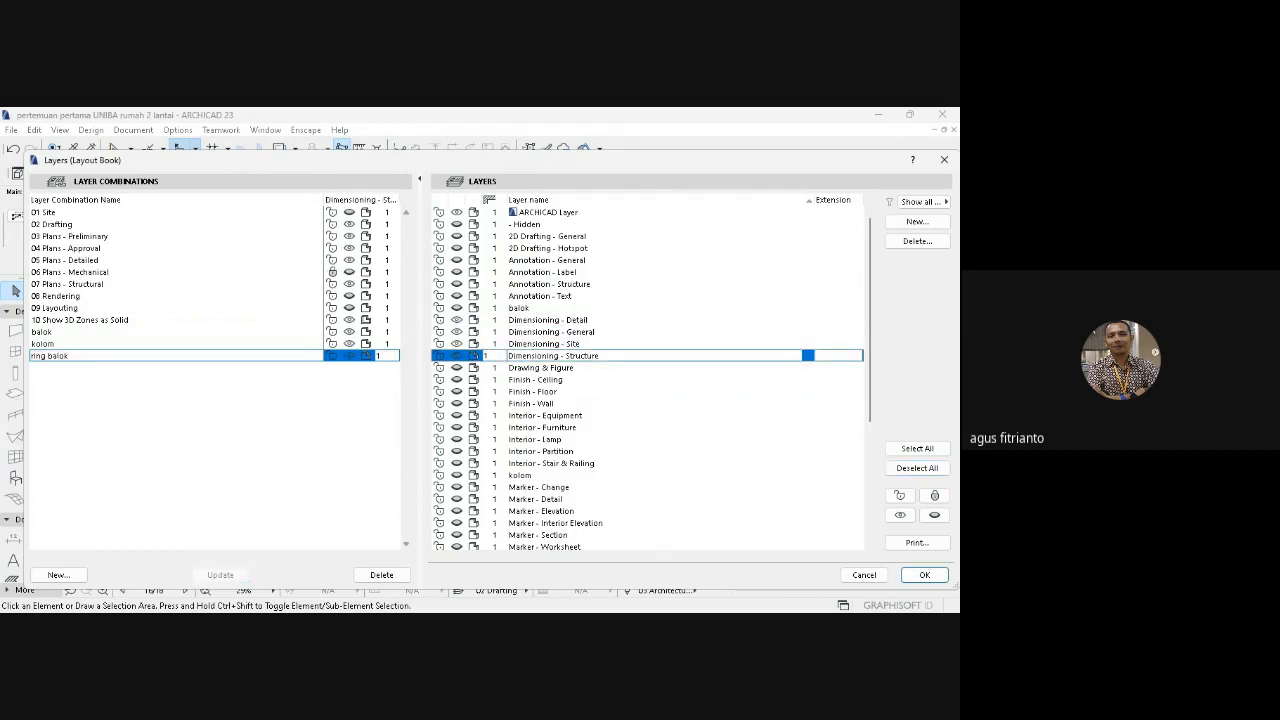
click(924, 574)
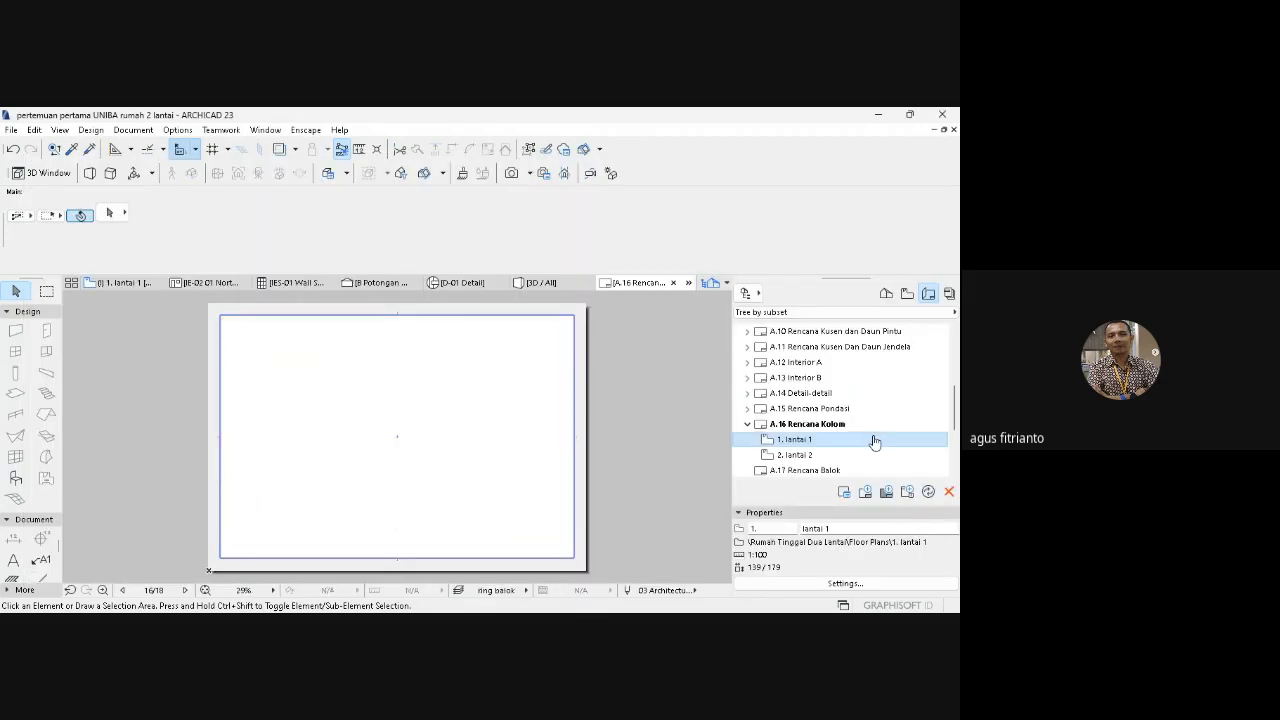
- Collapse the A.16 Rencana Kolom layout entry and show all layers on the layout sheet
click(747, 424)
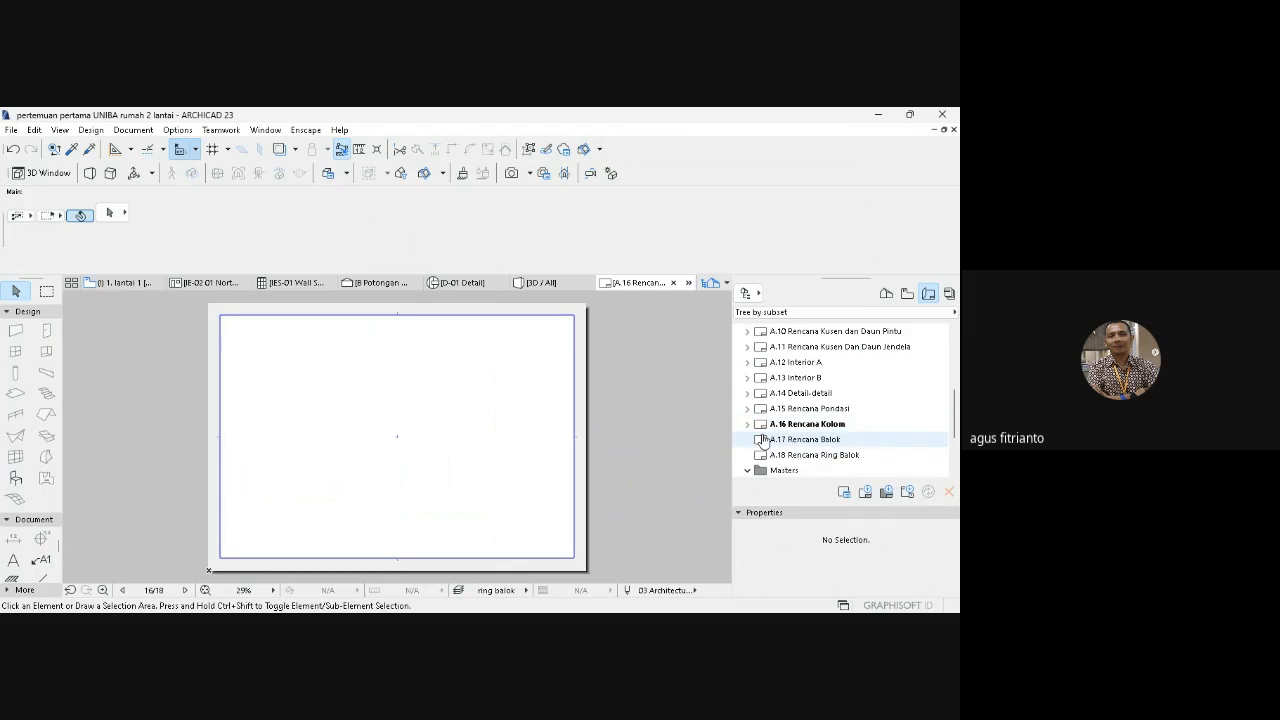
click(133, 130)
click(357, 191)
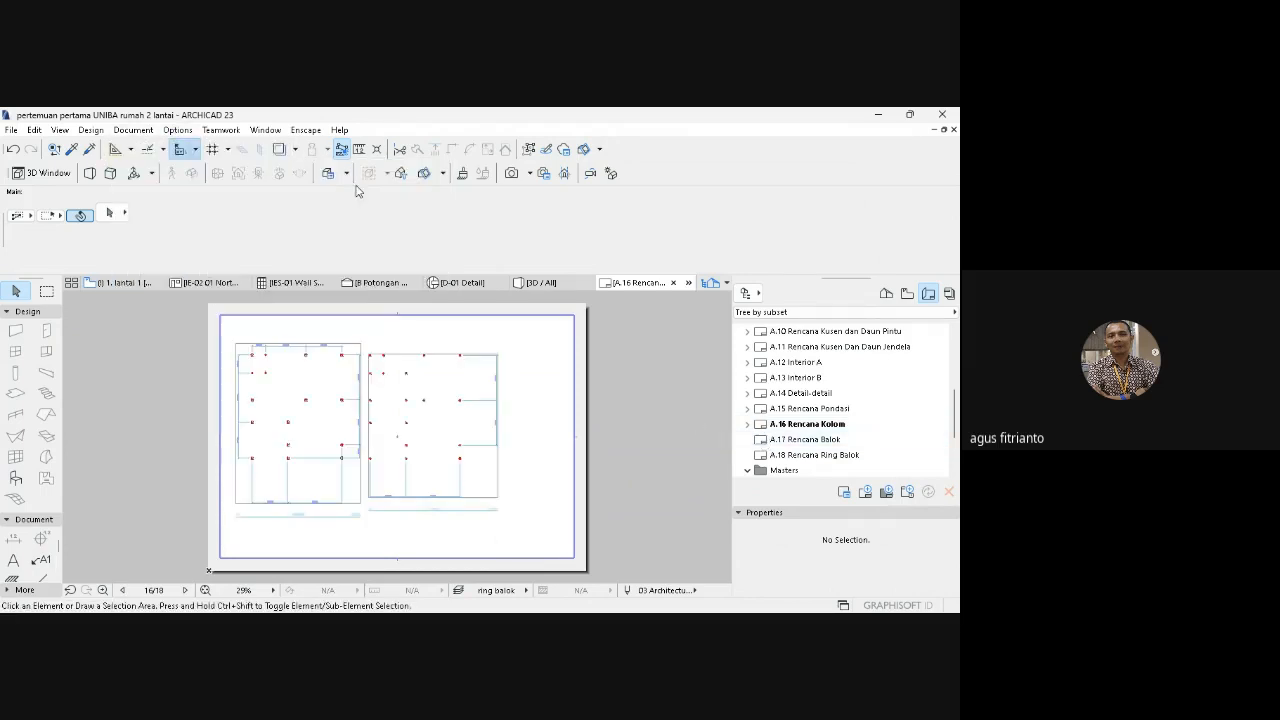
- Open the source view of the layout's lantai 1 column drawing and examine the columns and dimensions along its upper edge
mouse_move(541, 283)
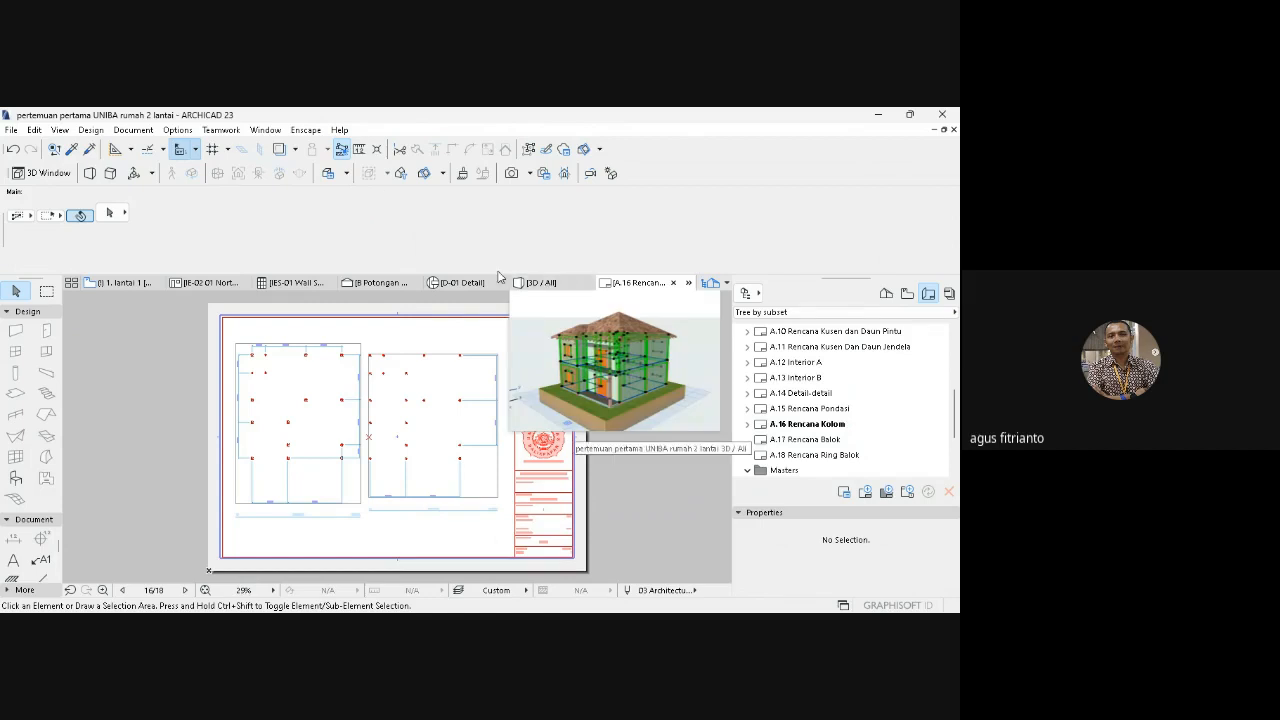
mouse_move(126, 290)
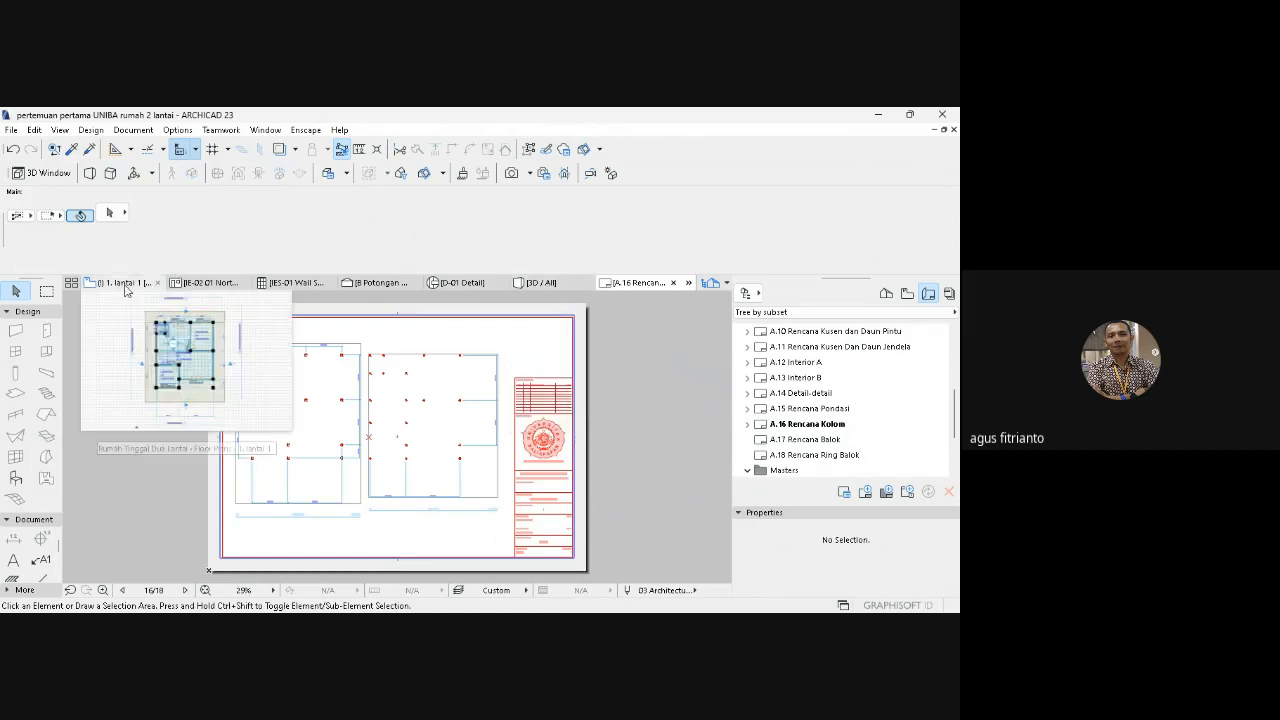
click(340, 385)
click(343, 382)
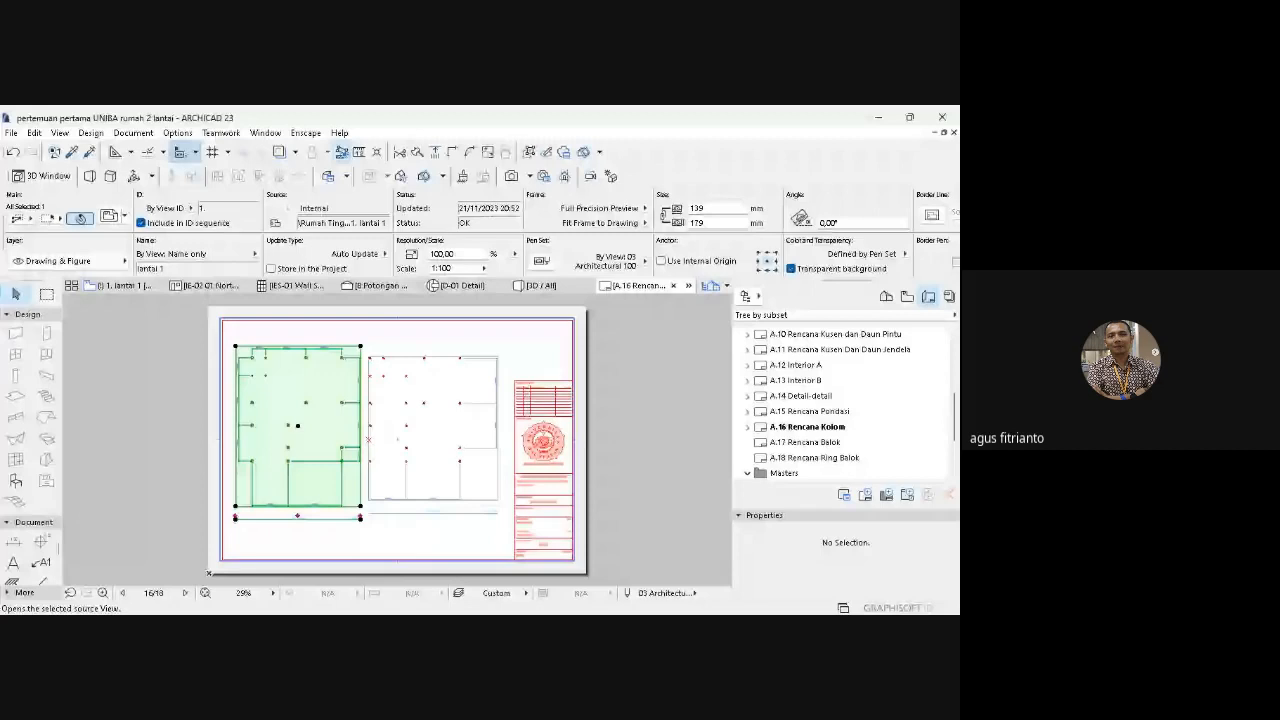
click(103, 592)
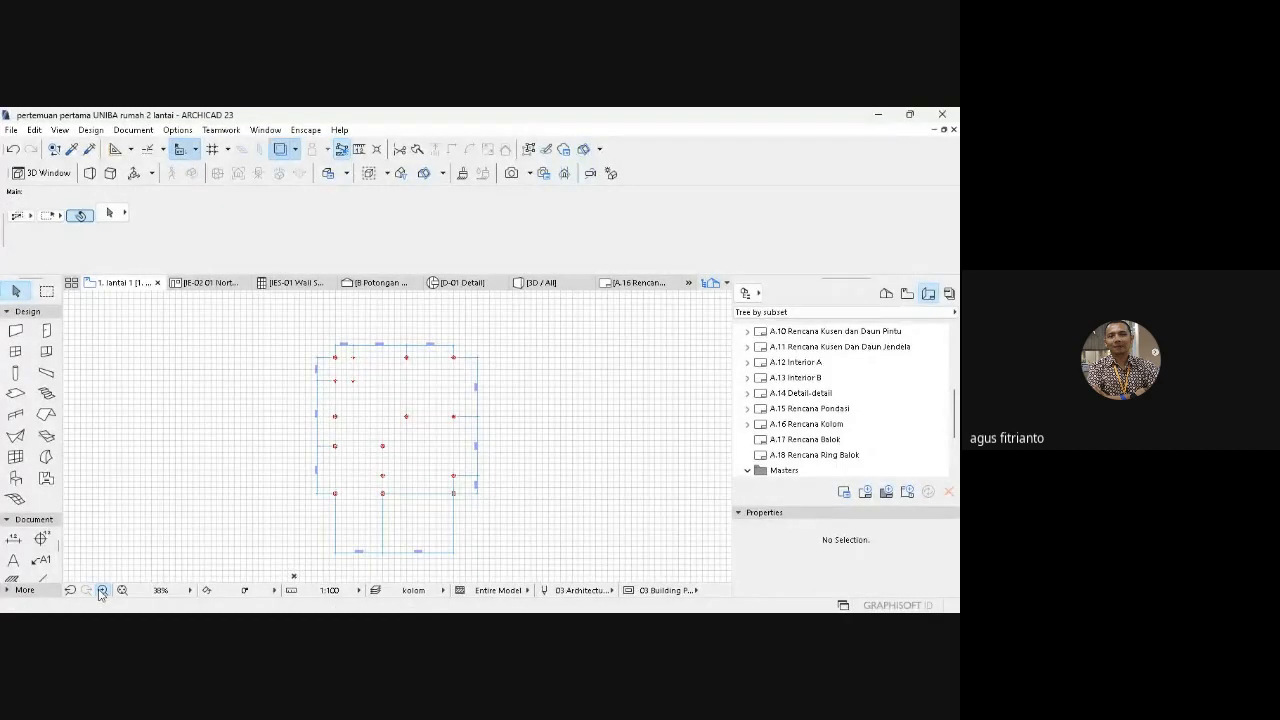
click(330, 347)
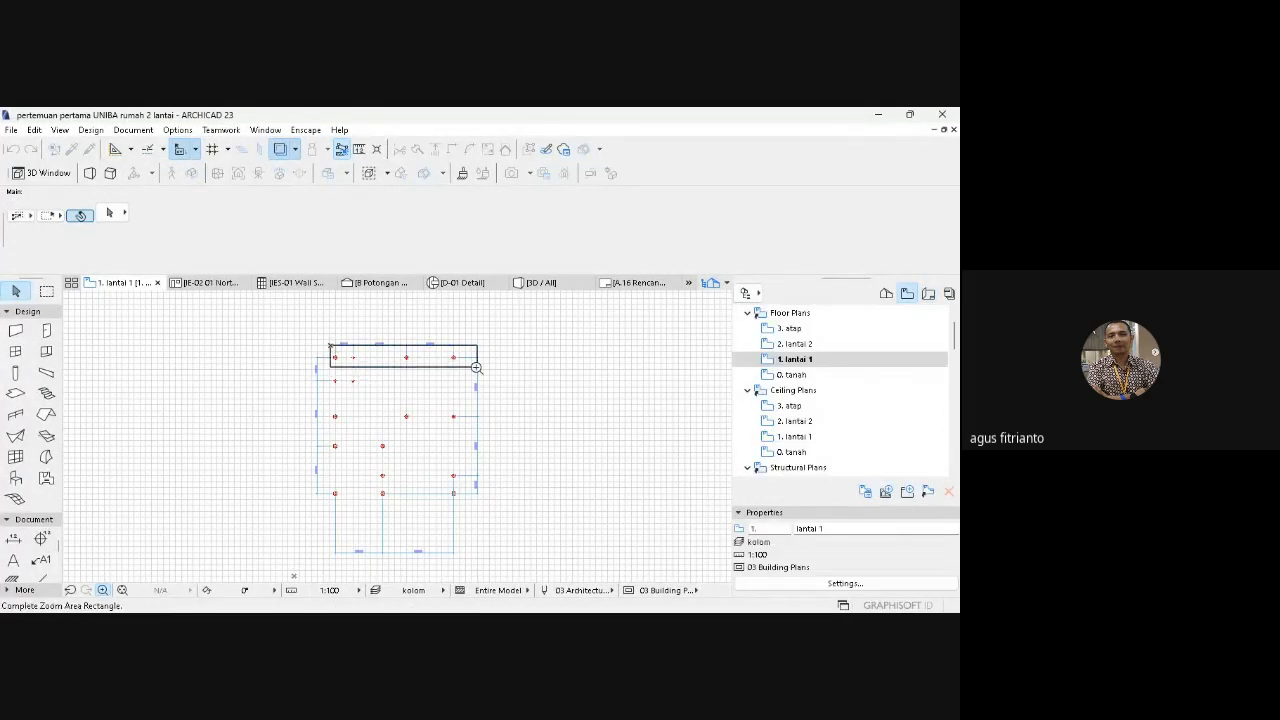
click(480, 373)
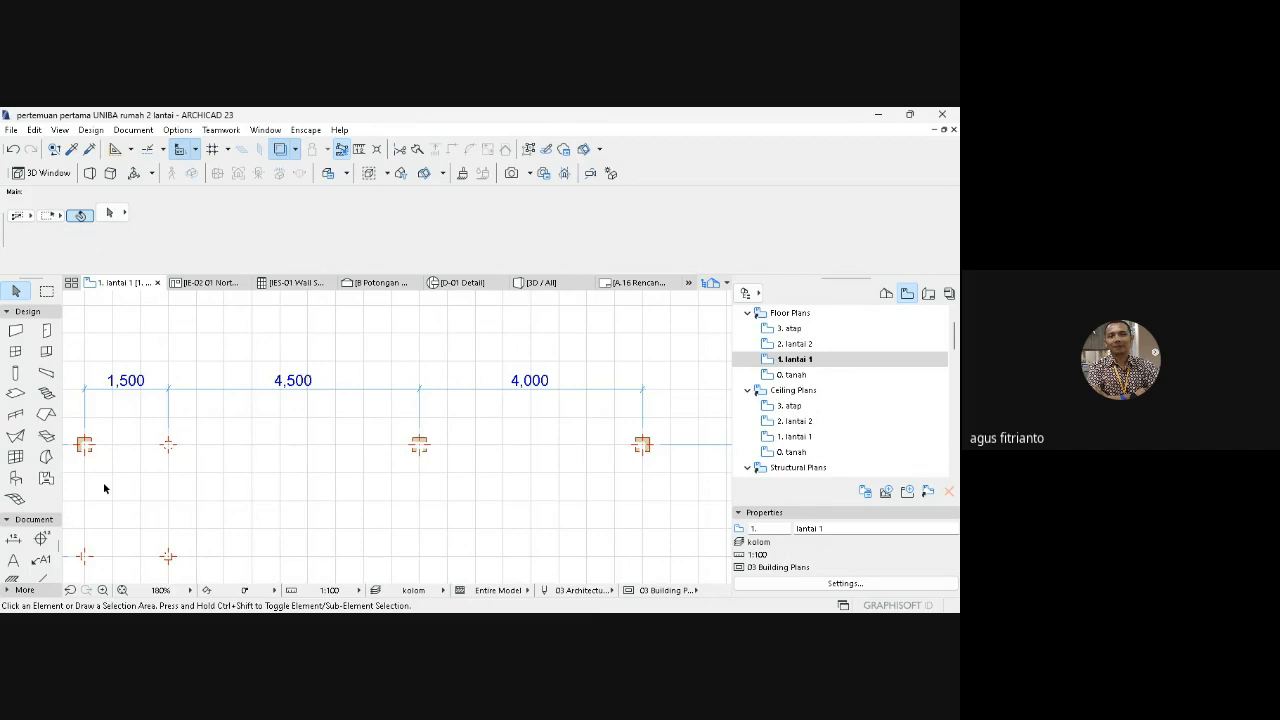
click(122, 590)
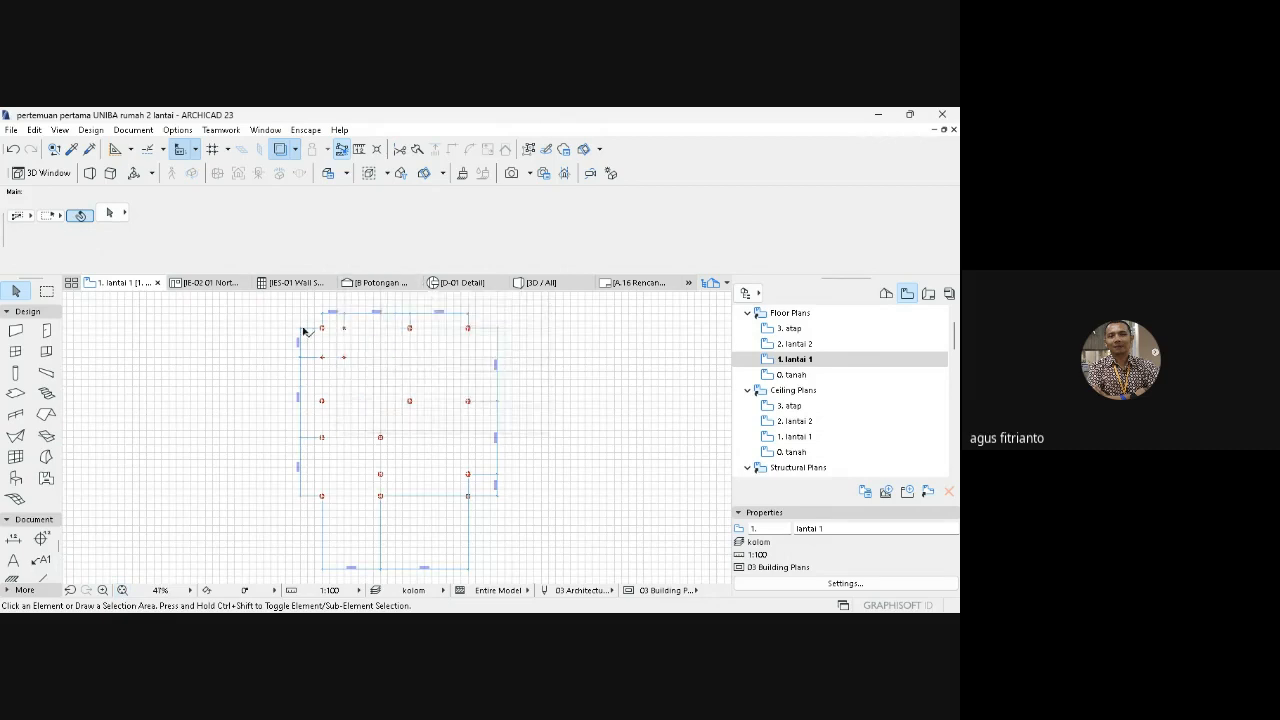
- Open the A.17 Rencana Balok layout, and return to the 1. lantai 1 story in the project map
click(929, 293)
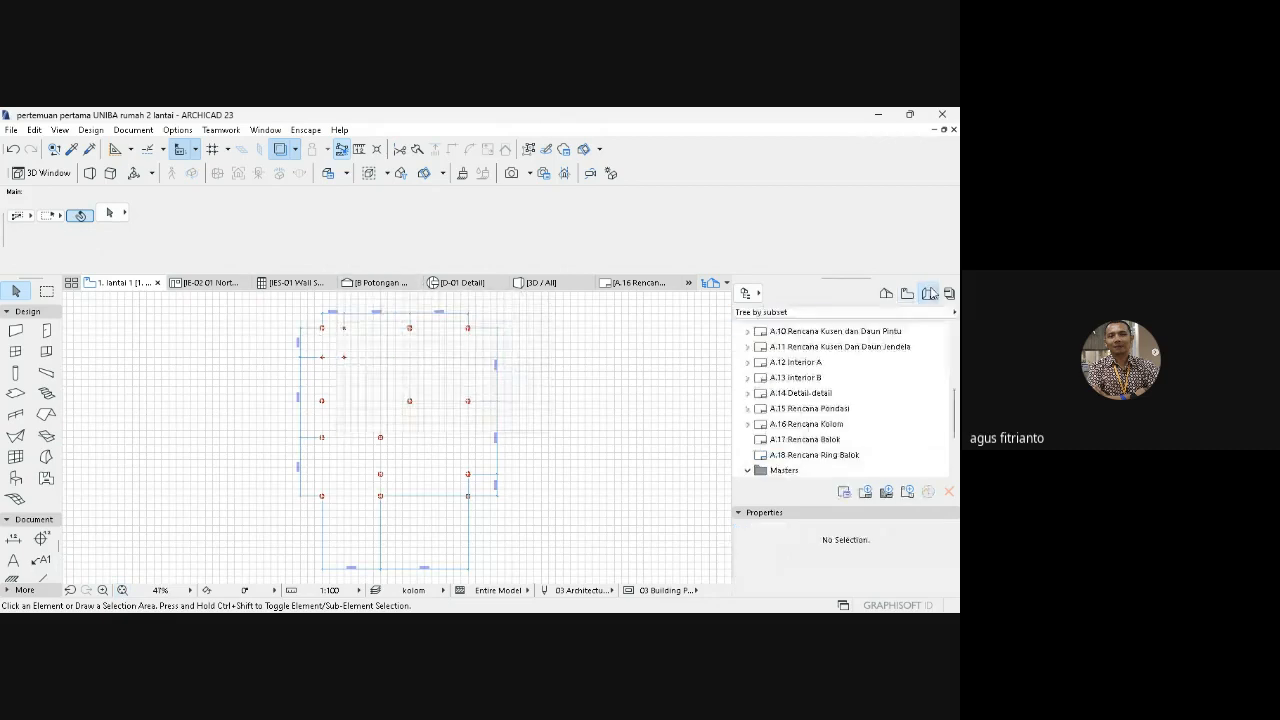
double_click(835, 439)
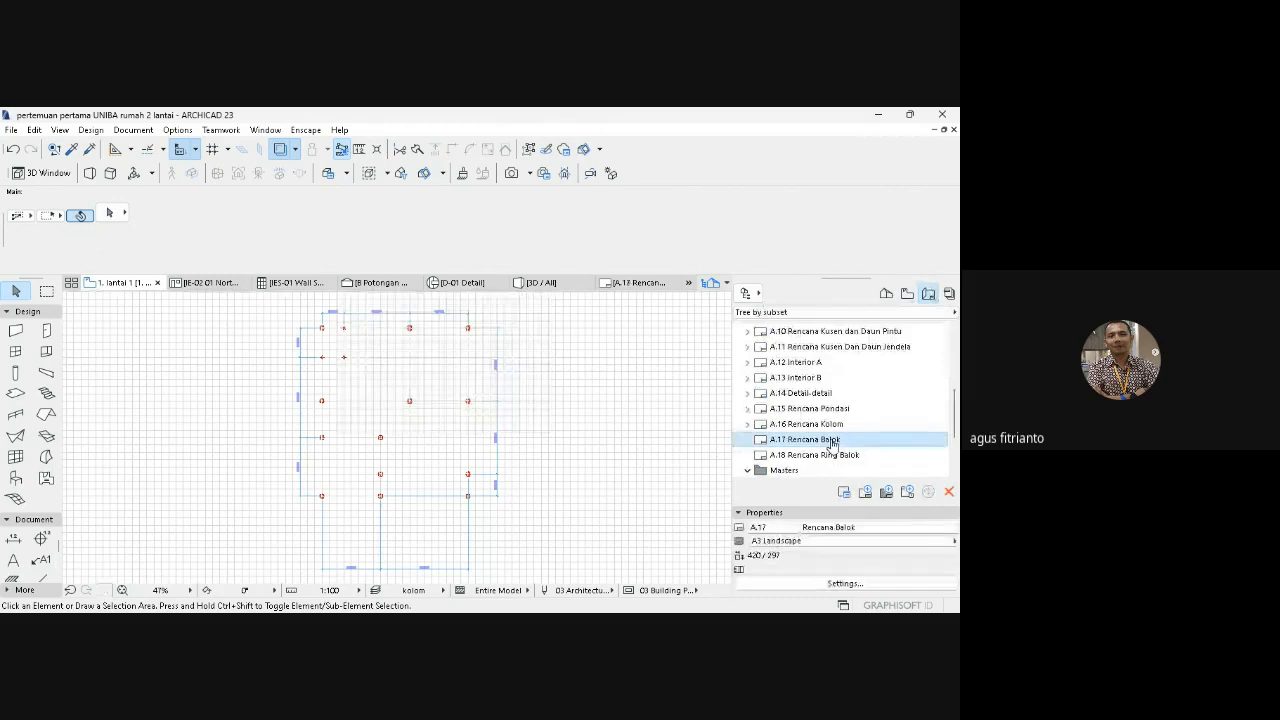
click(886, 293)
double_click(806, 375)
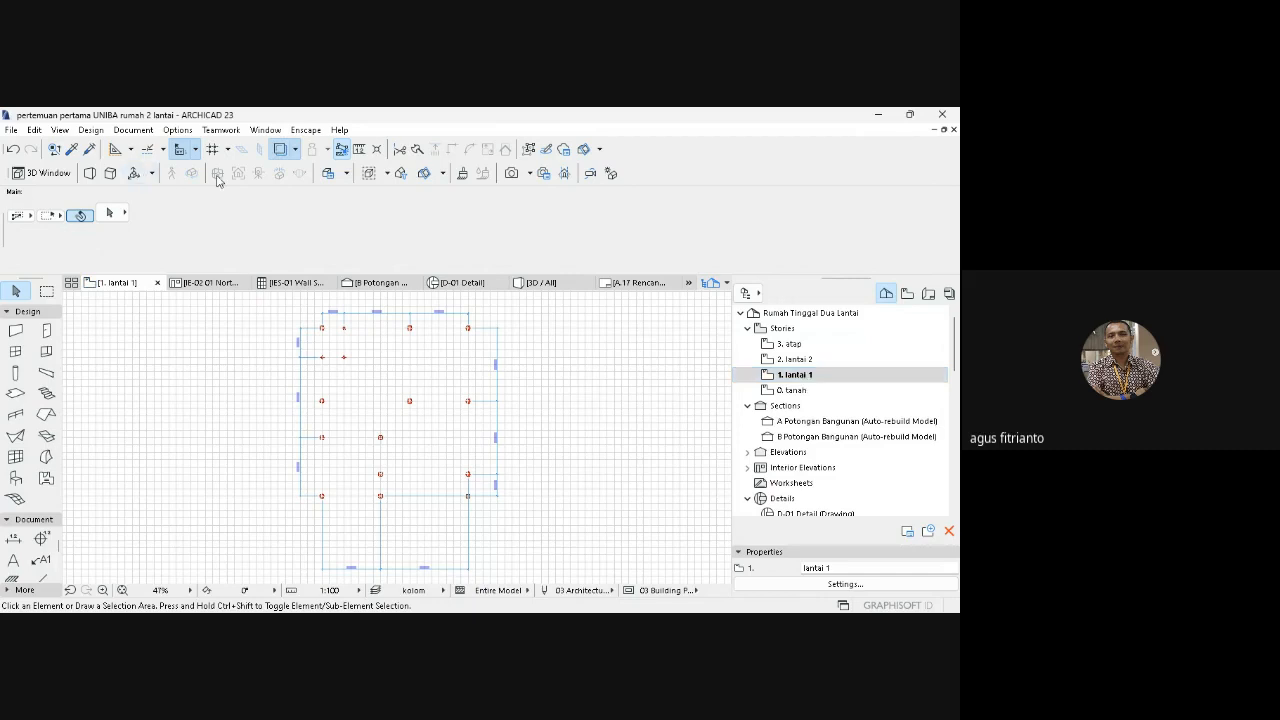
- Show all layers on the lantai 1 floor plan
click(150, 131)
mouse_move(250, 168)
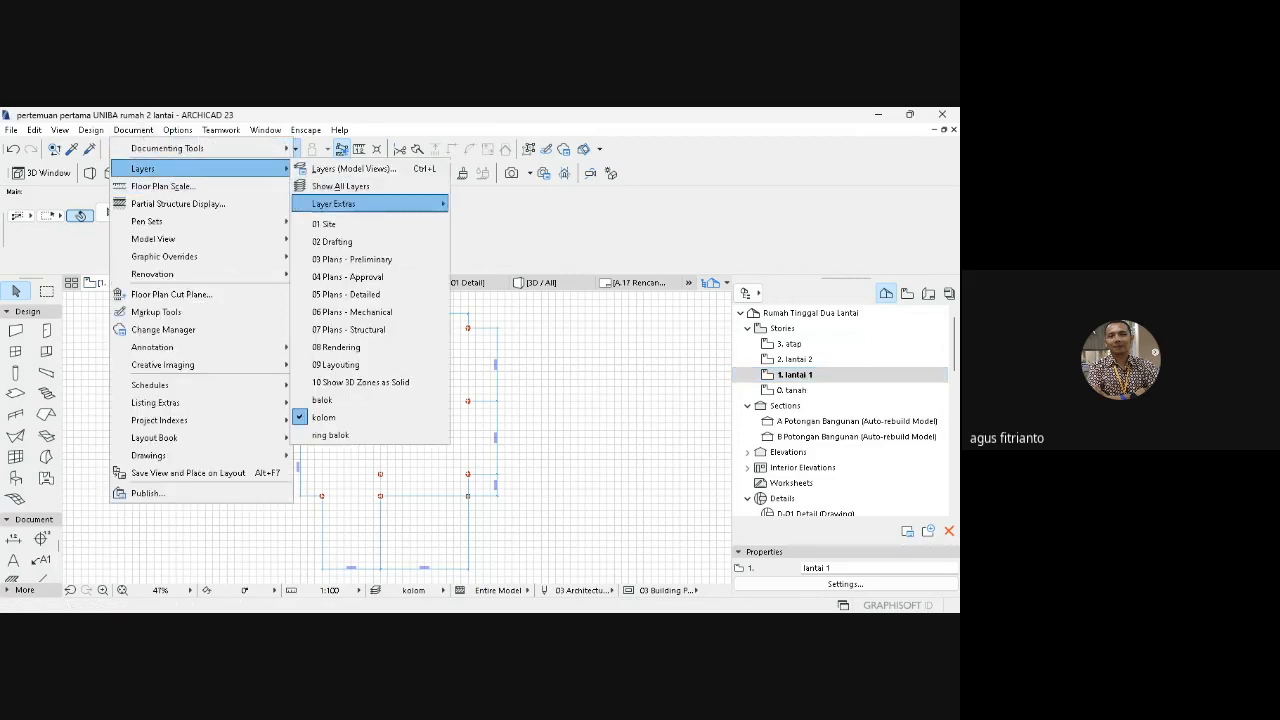
click(337, 186)
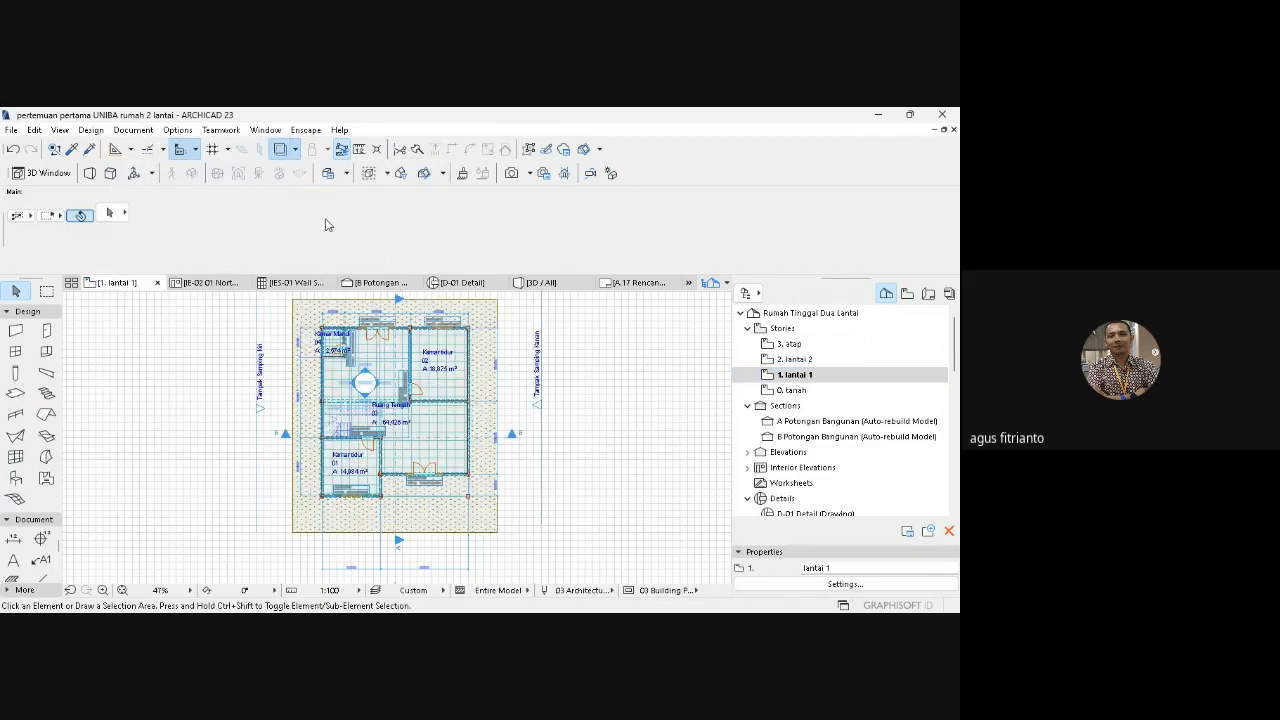
- Select all beams on the lantai 1 plan and assign them to the balok layer
click(47, 373)
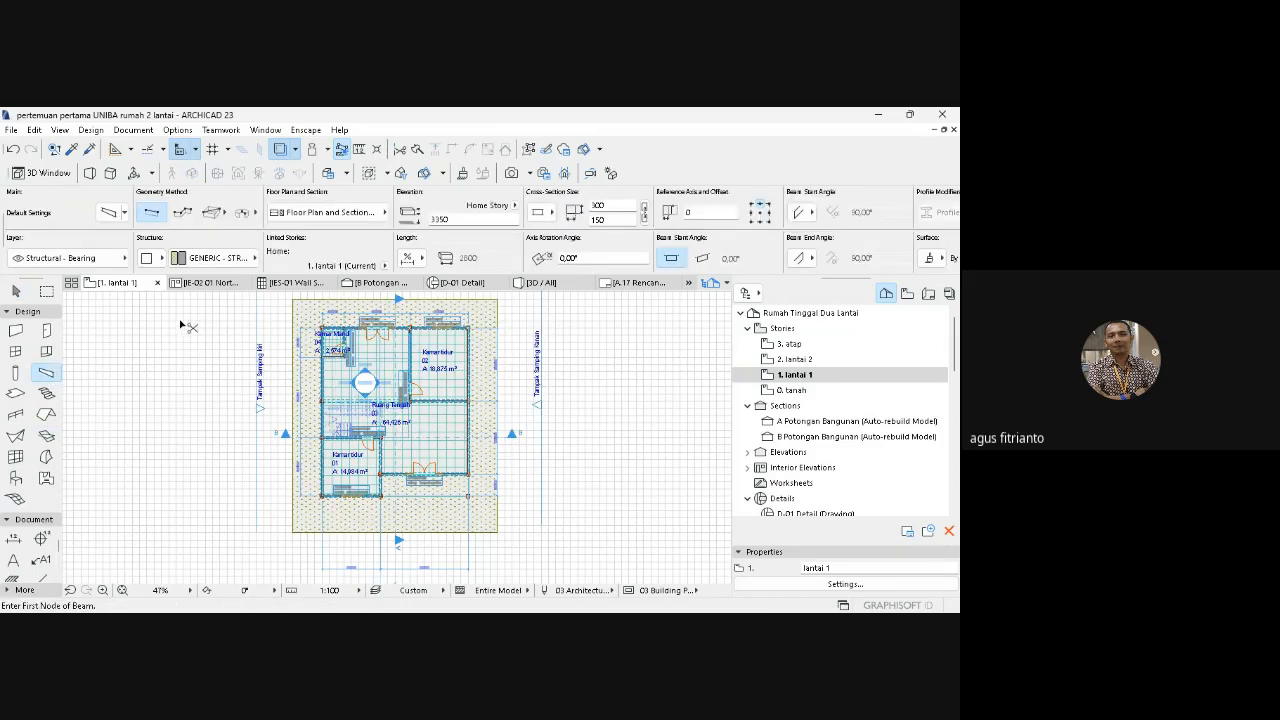
key(ctrl+a)
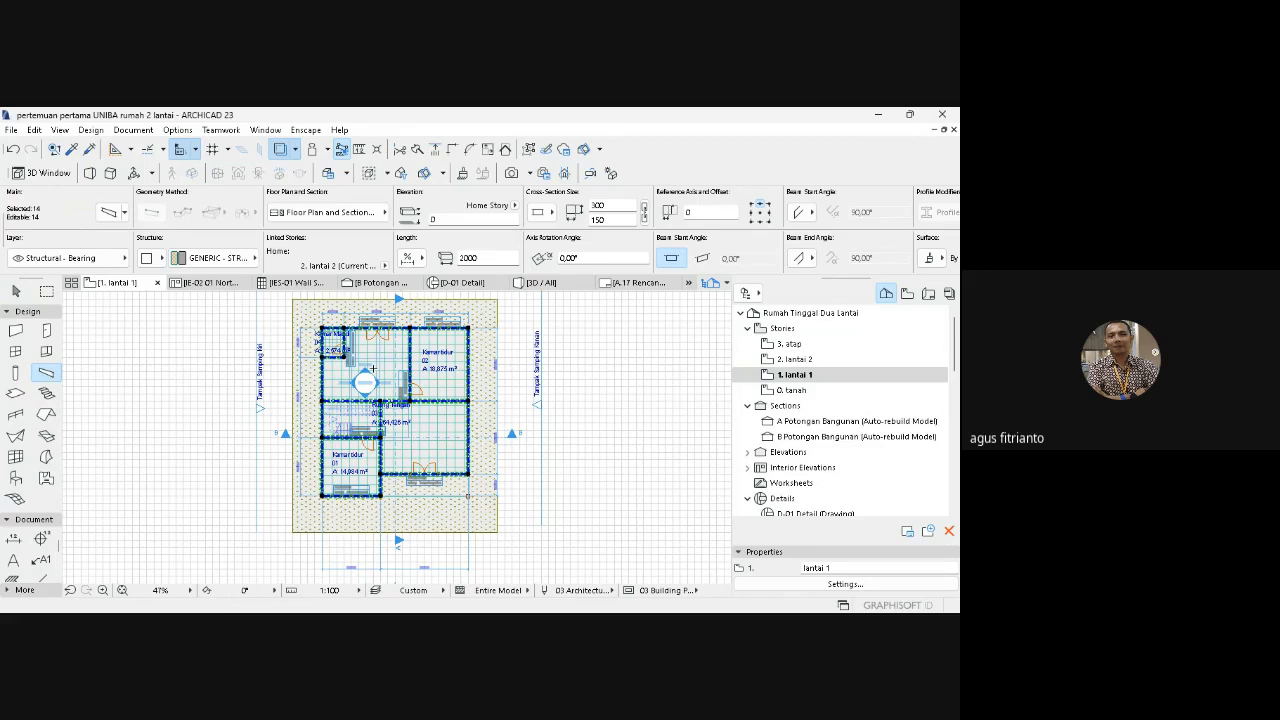
click(97, 258)
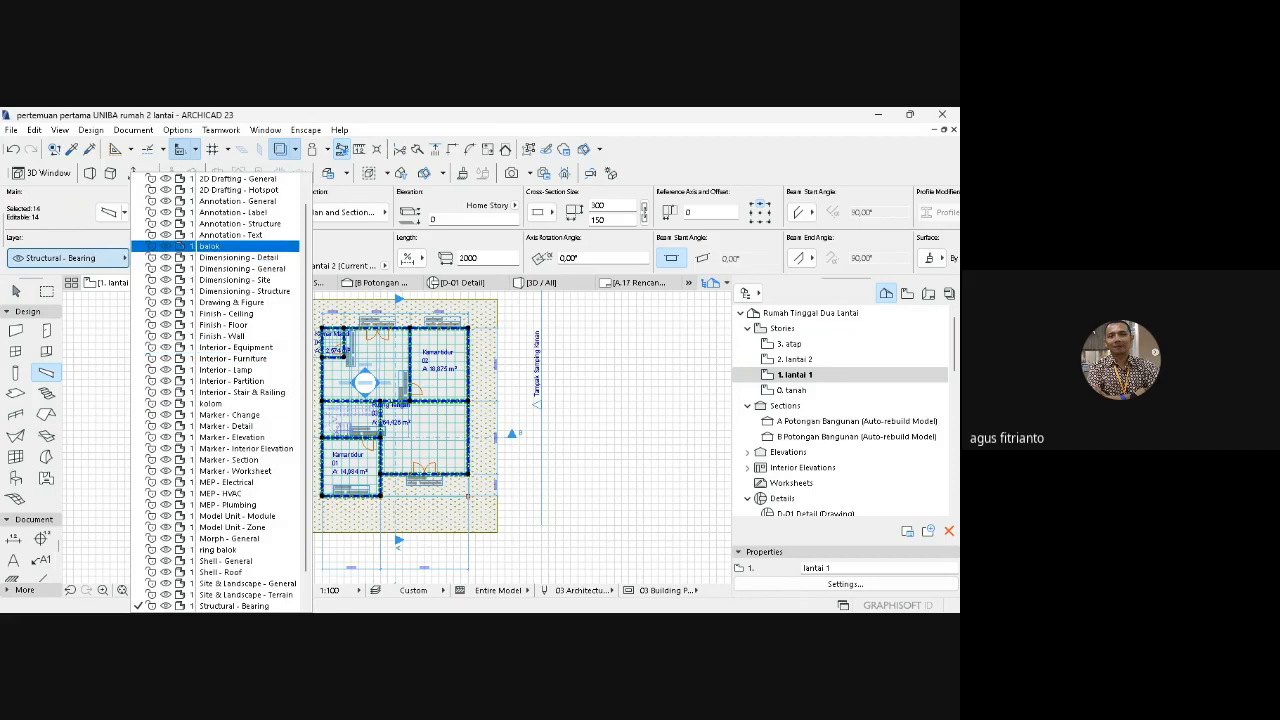
click(210, 246)
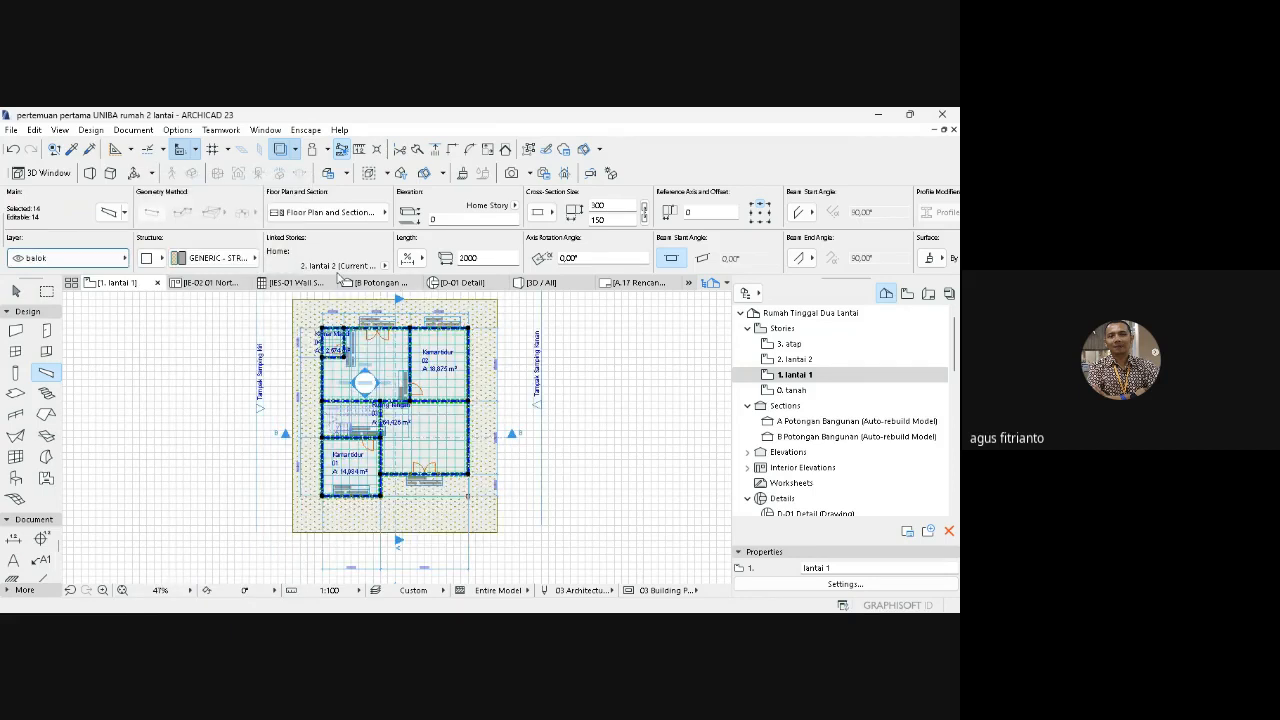
- Select all beams on the 2. lantai 2 story and assign them to the ring balok layer
click(806, 361)
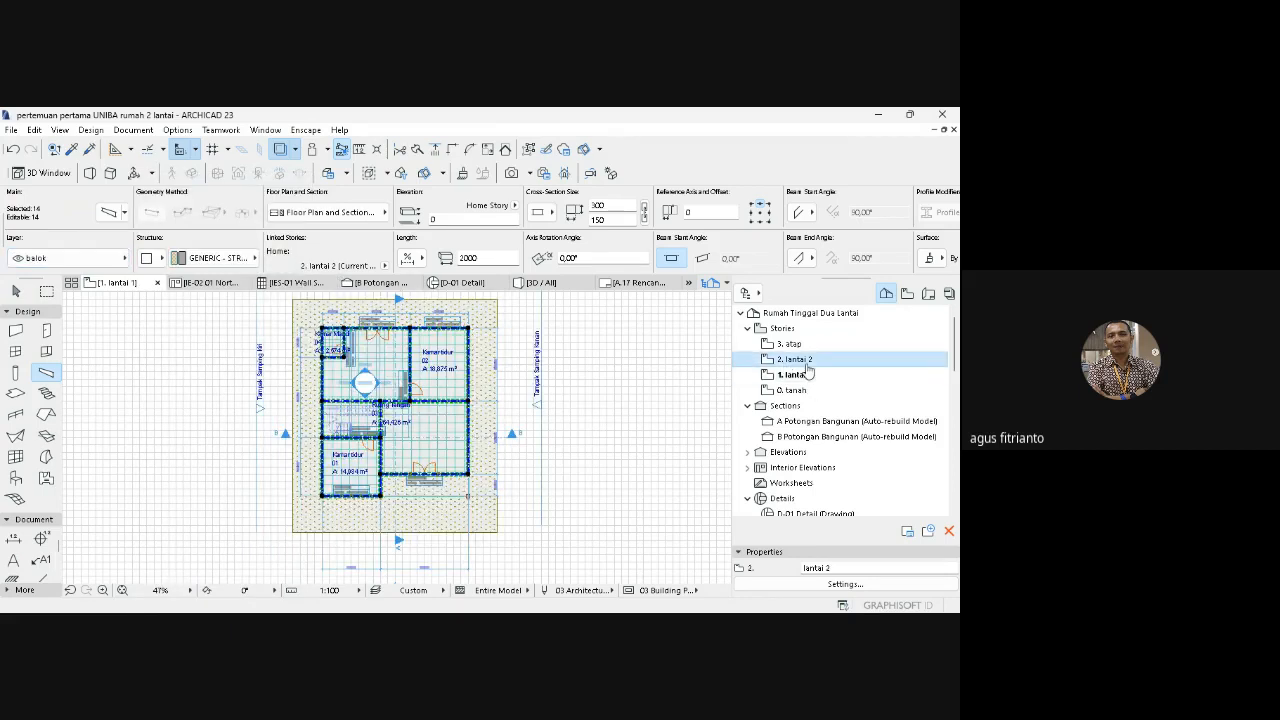
double_click(806, 363)
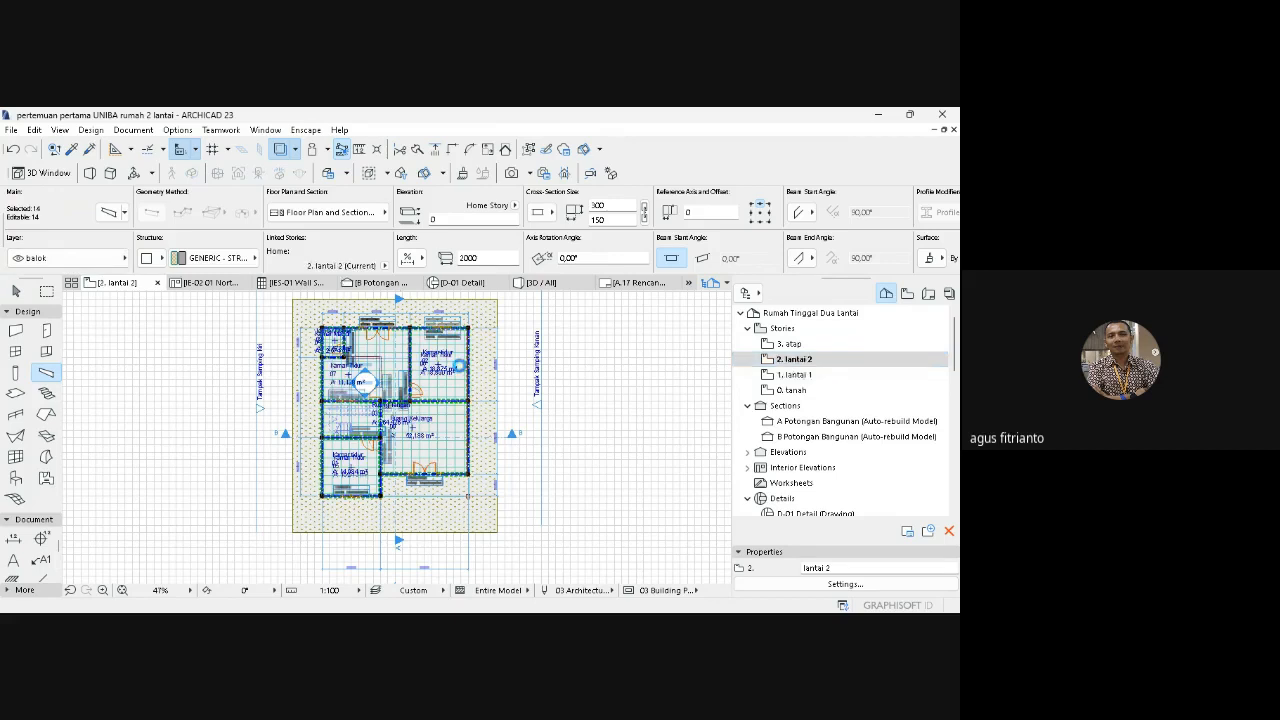
click(46, 374)
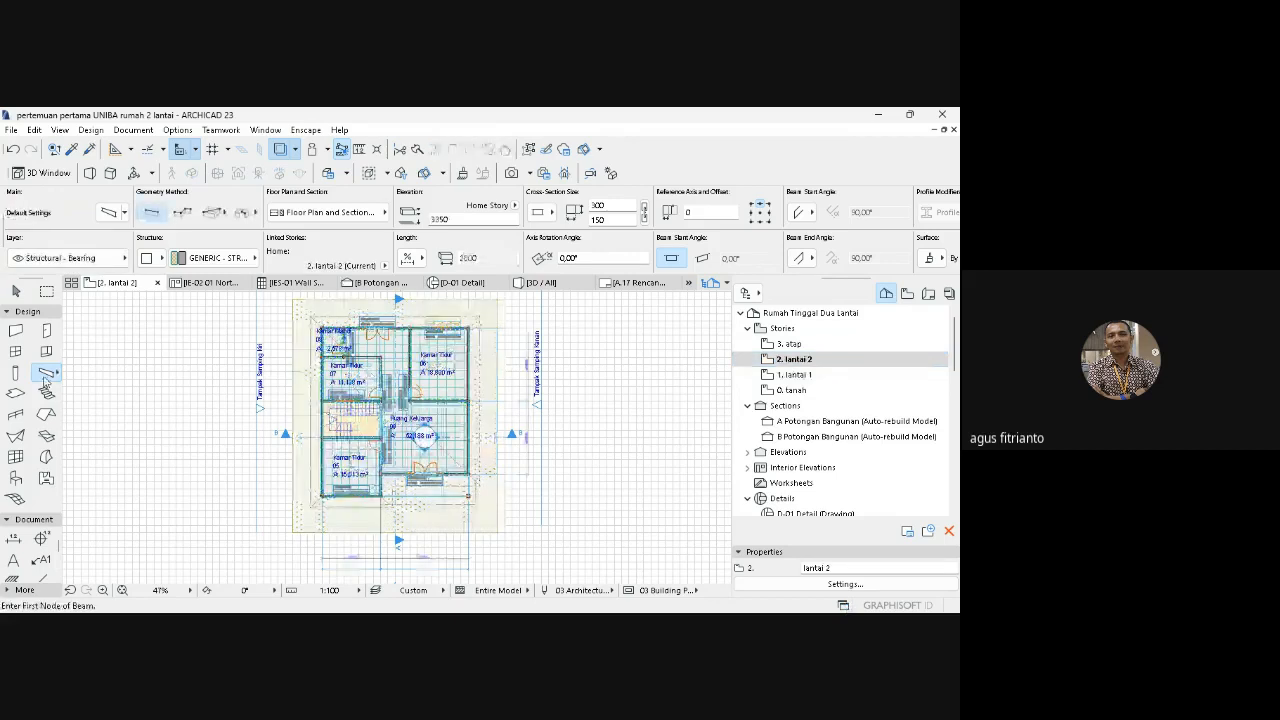
key(ctrl+a)
click(100, 259)
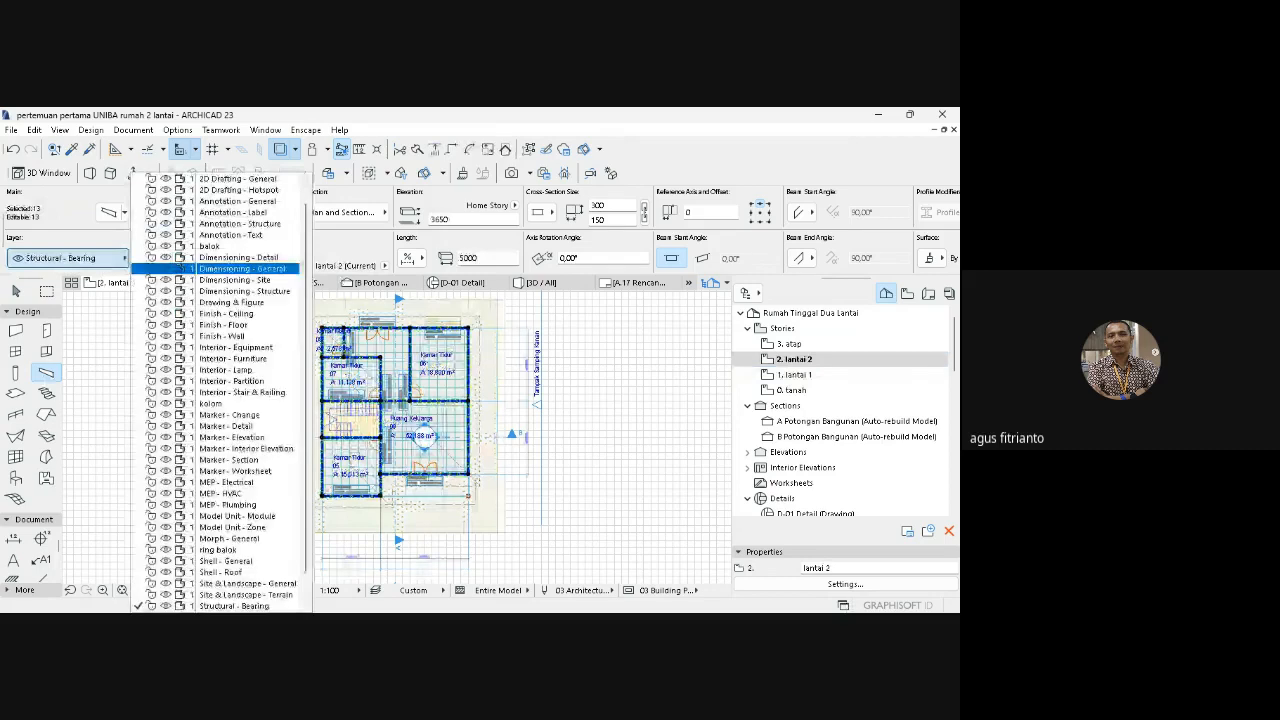
scroll(215, 460, down, 1)
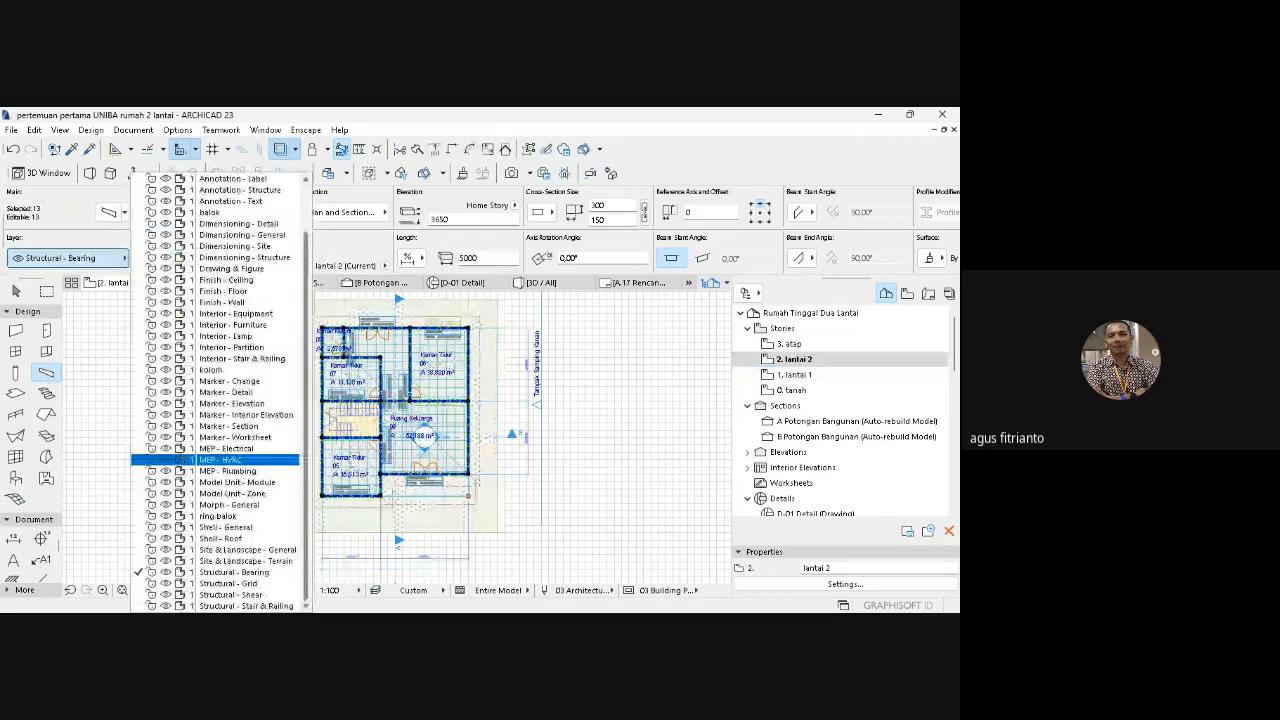
click(218, 516)
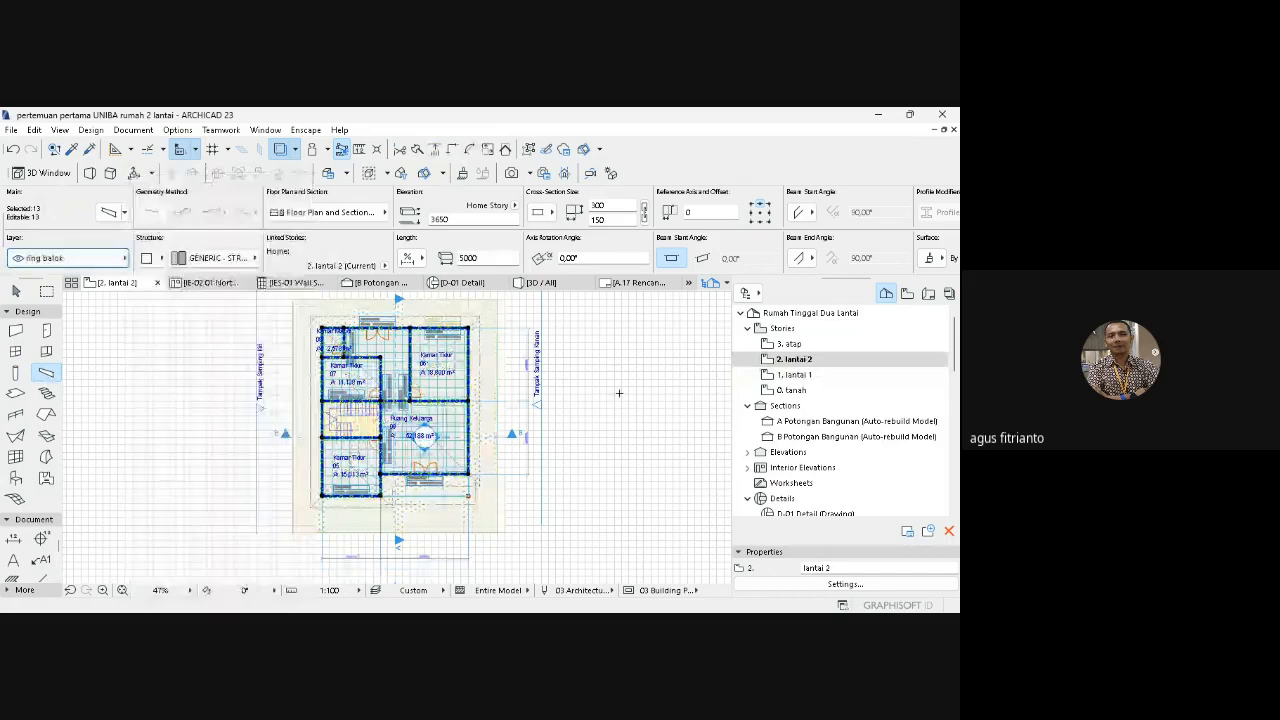
key(Escape)
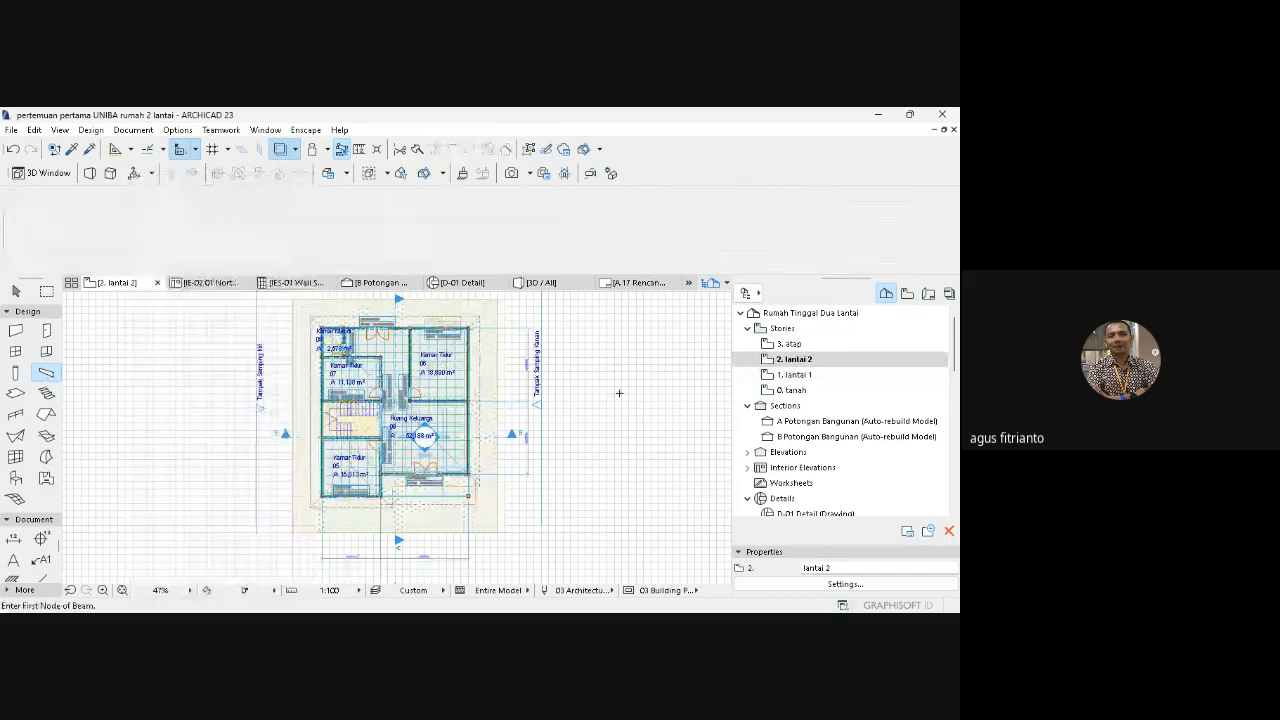
key(Escape)
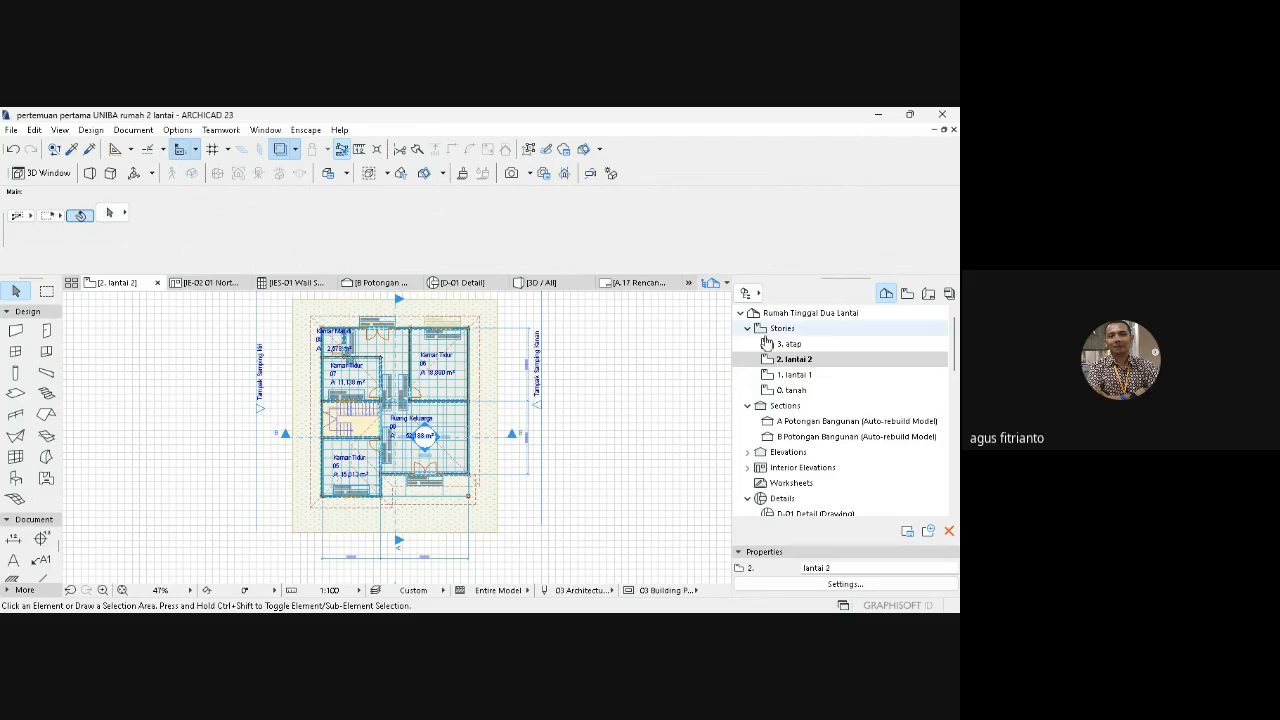
- Place the 1. lantai 1 floor plan as a drawing on the A.17 Rencana Balok layout
click(122, 590)
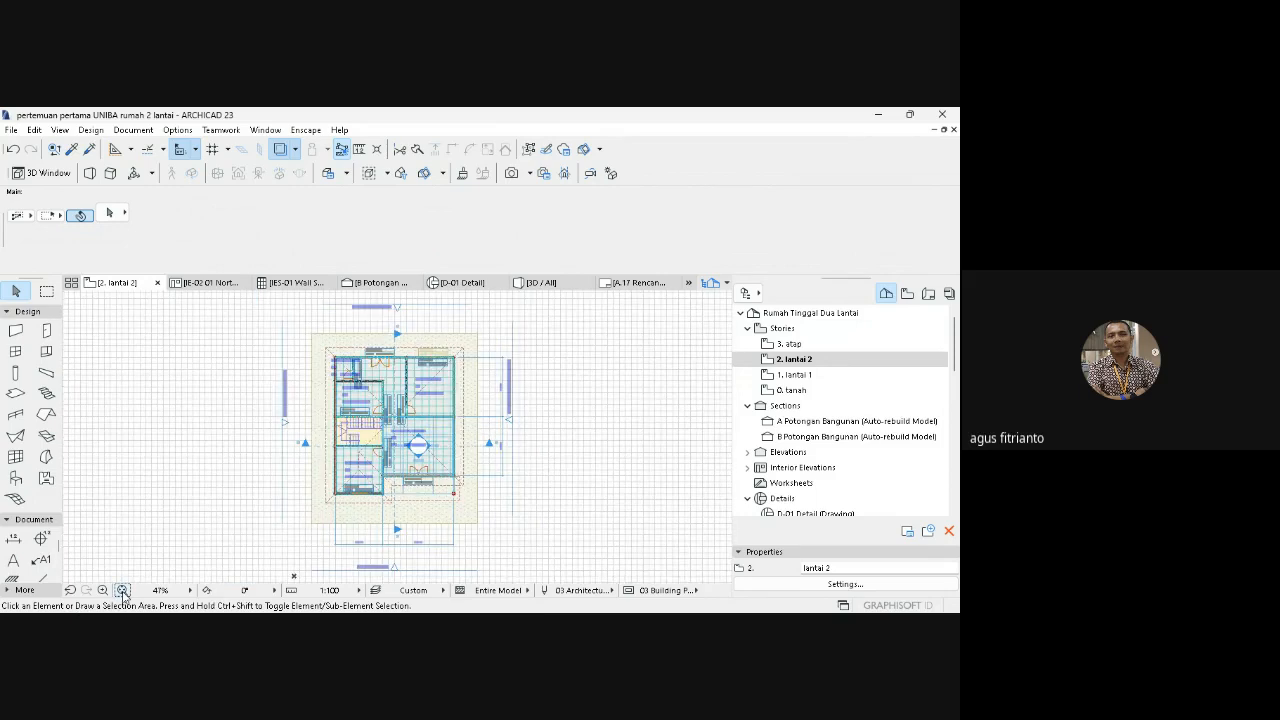
click(833, 375)
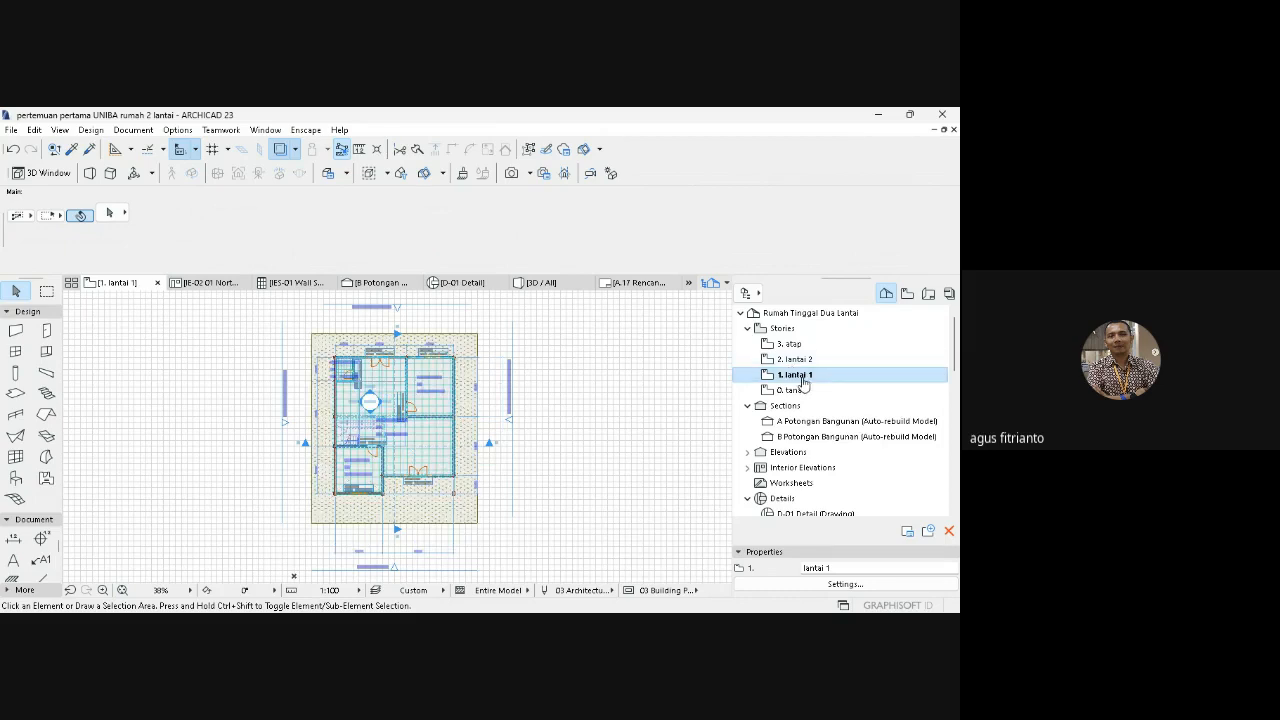
click(638, 283)
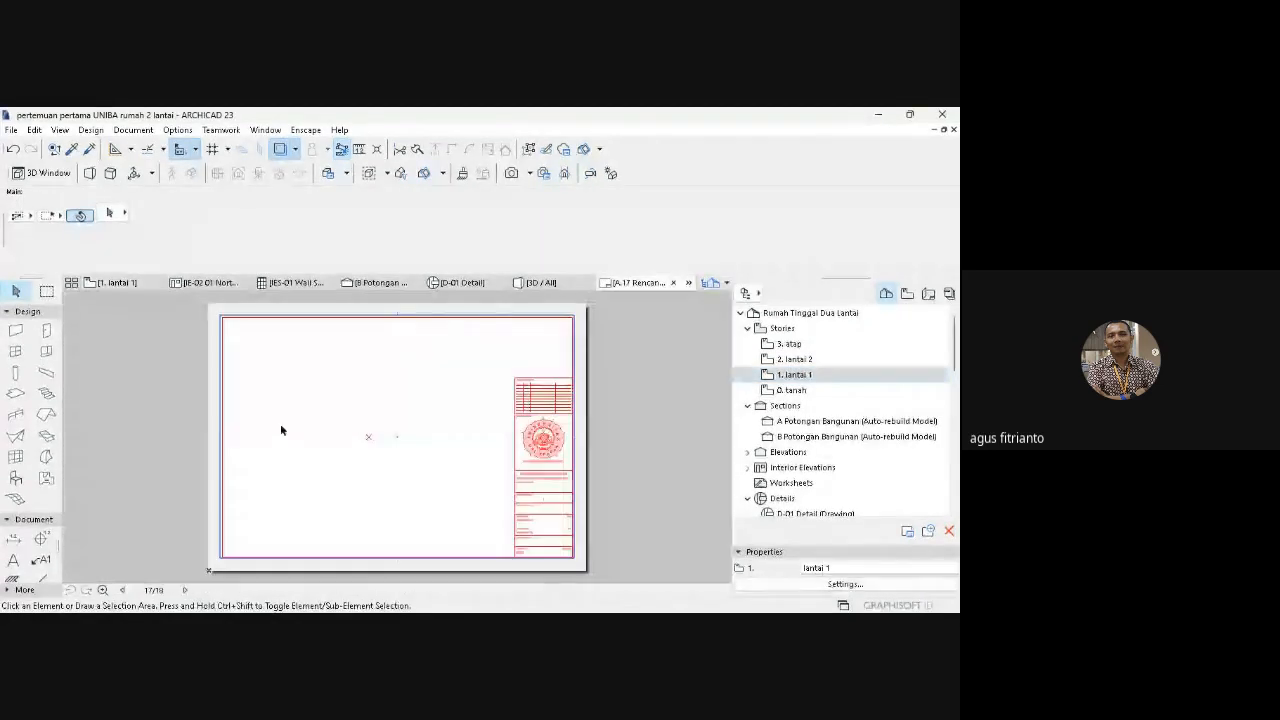
click(886, 293)
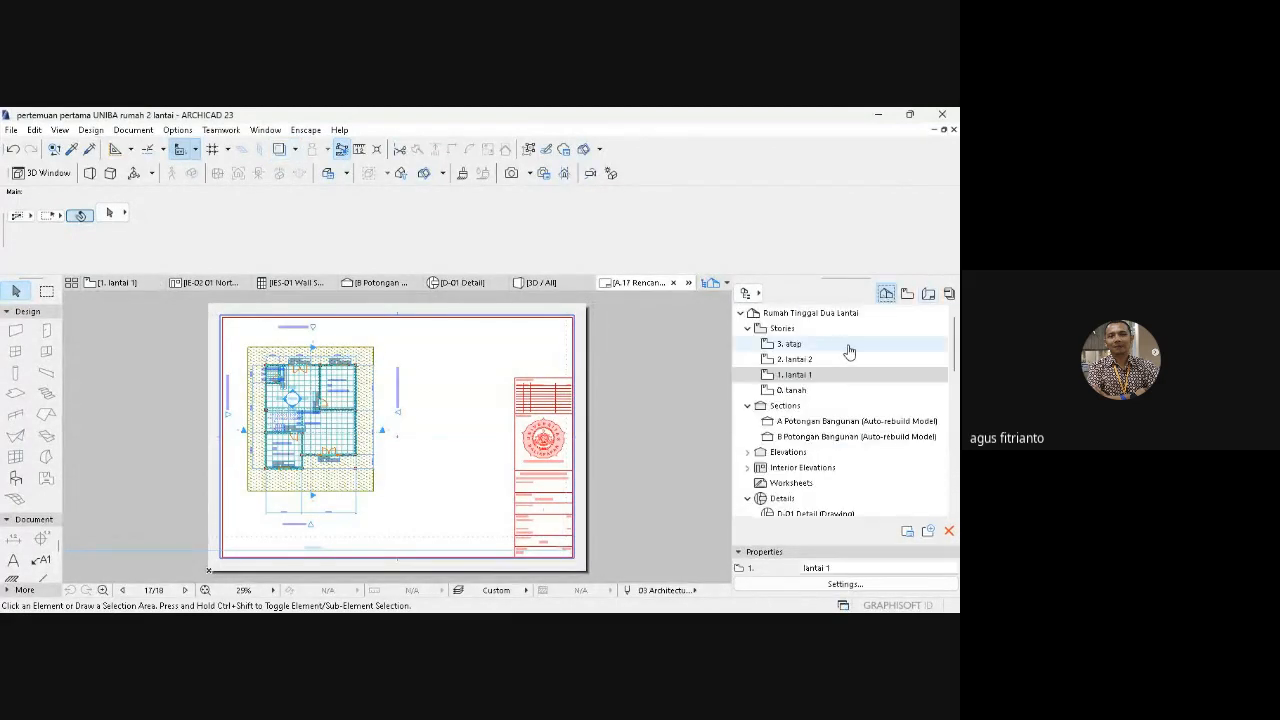
- Set the layer combination of the lantai 1 view placed on the A.17 Rencana Balok layout to balok
click(929, 294)
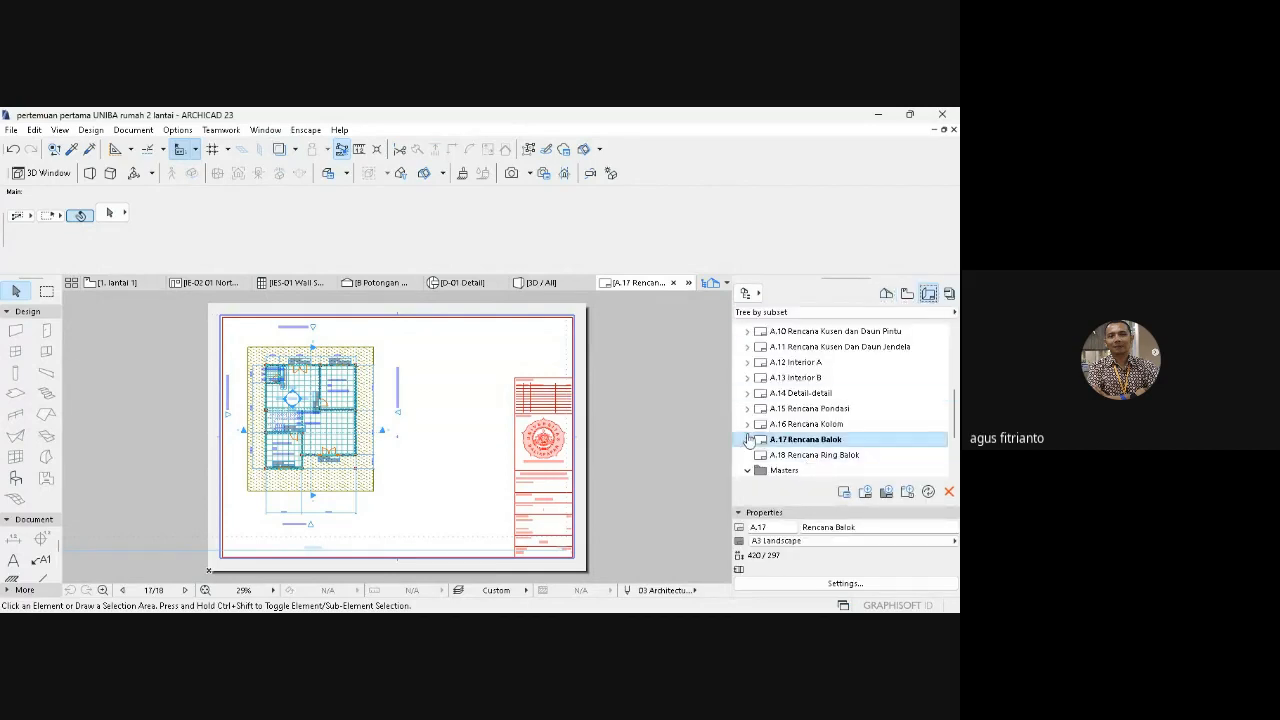
click(748, 440)
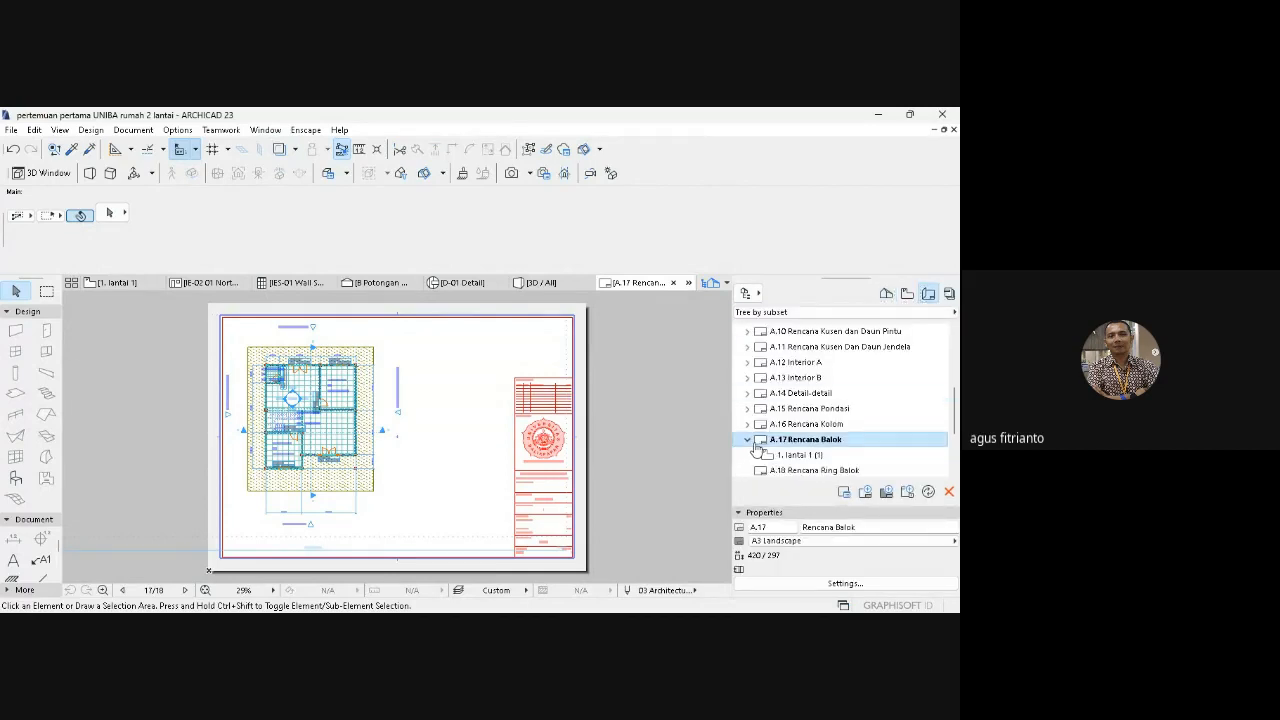
click(805, 458)
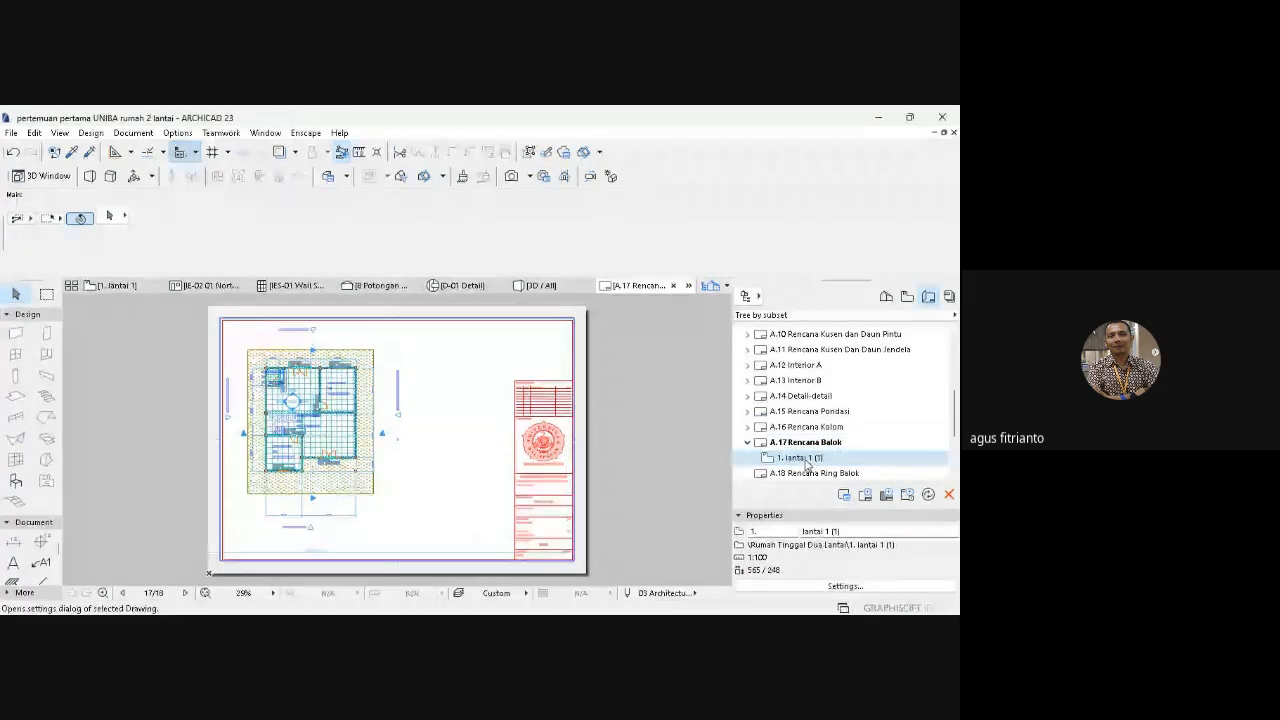
click(807, 465)
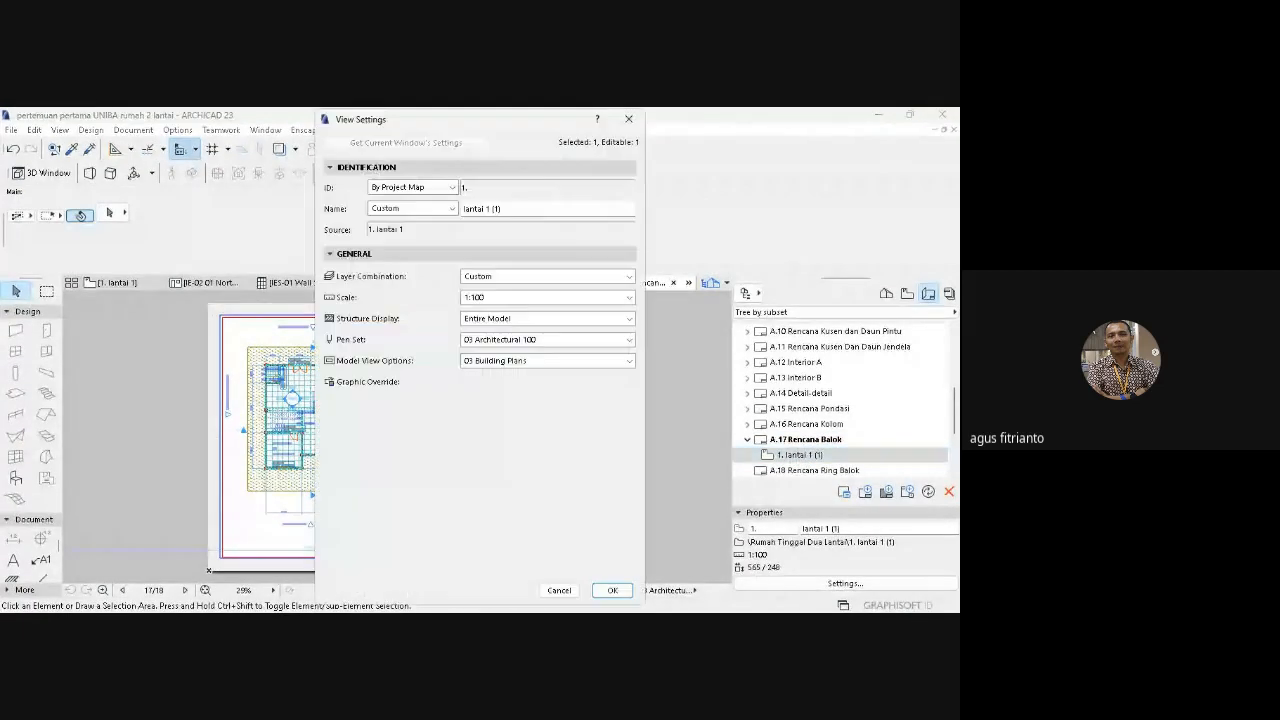
click(522, 284)
click(530, 400)
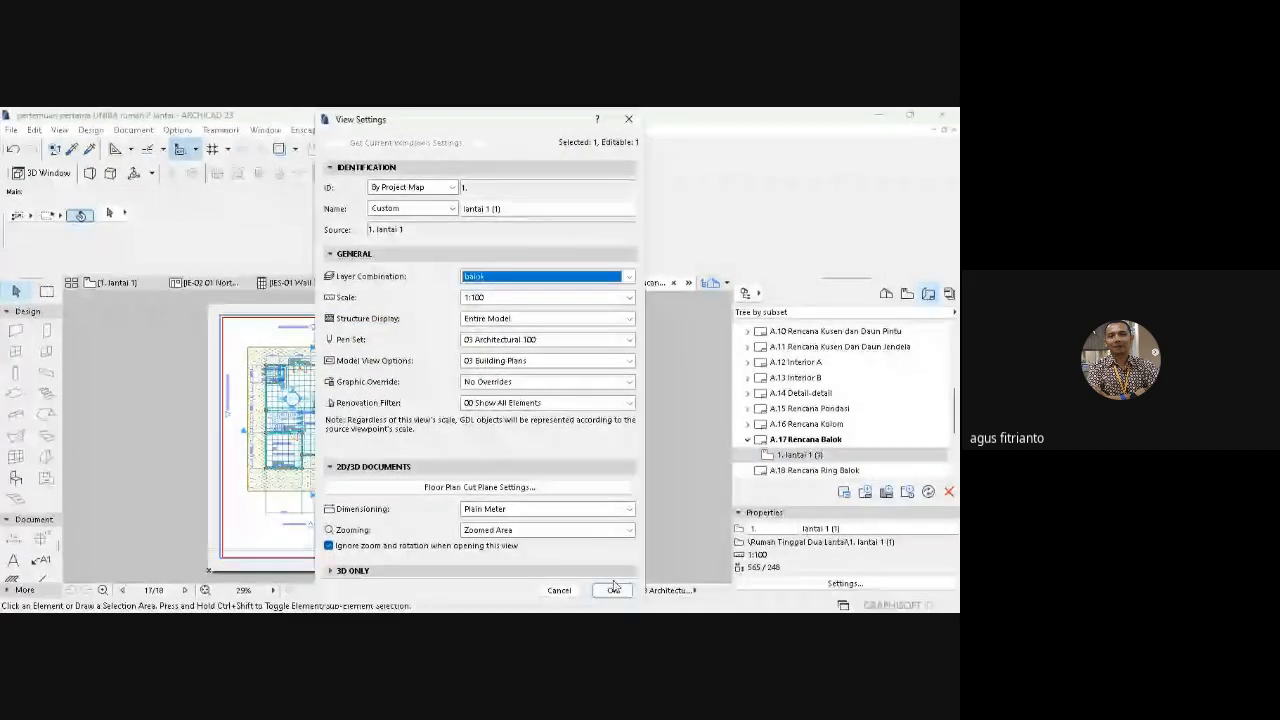
click(614, 589)
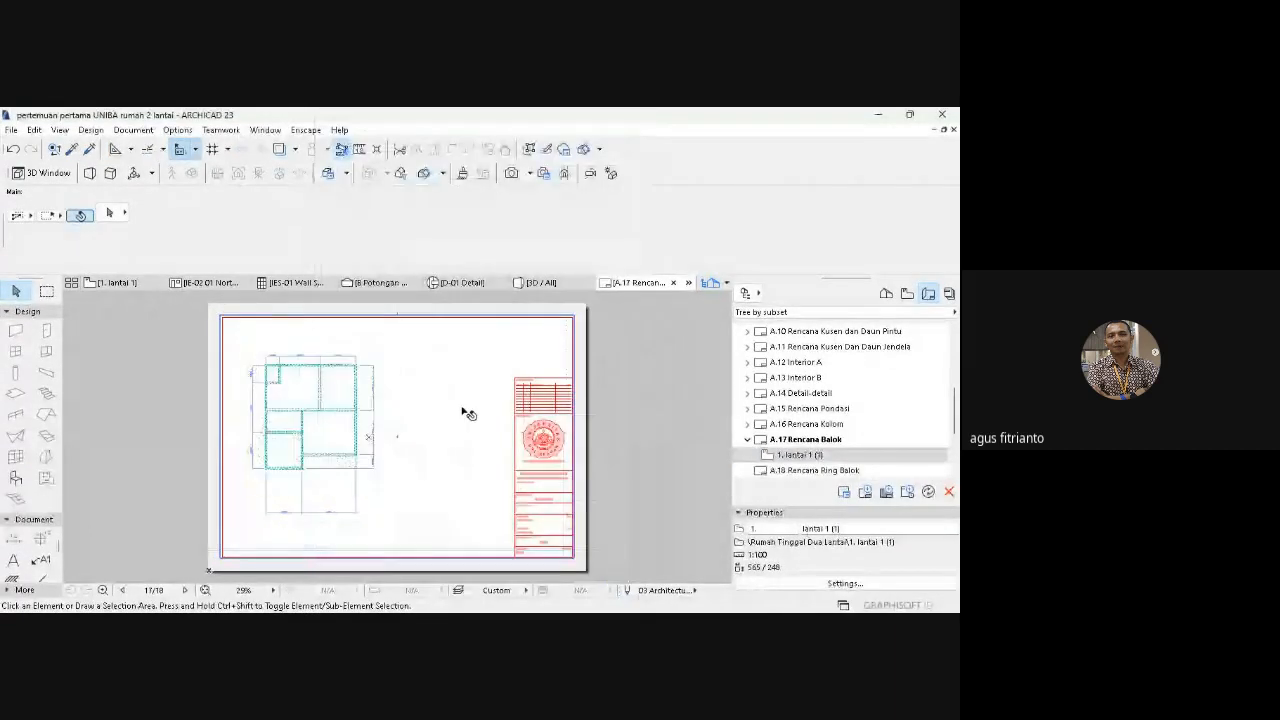
- Inspect the lantai 1 beam drawing on the A.17 layout and fit its frame to the drawing
click(103, 591)
click(246, 338)
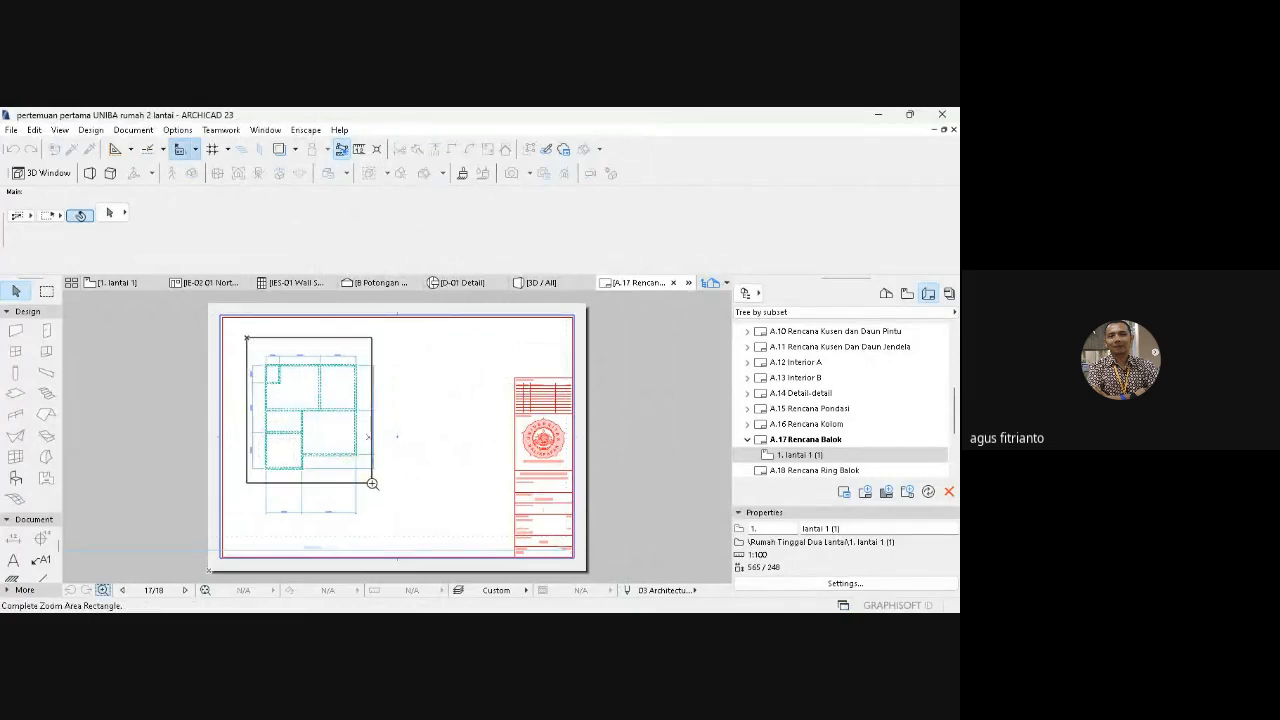
click(372, 484)
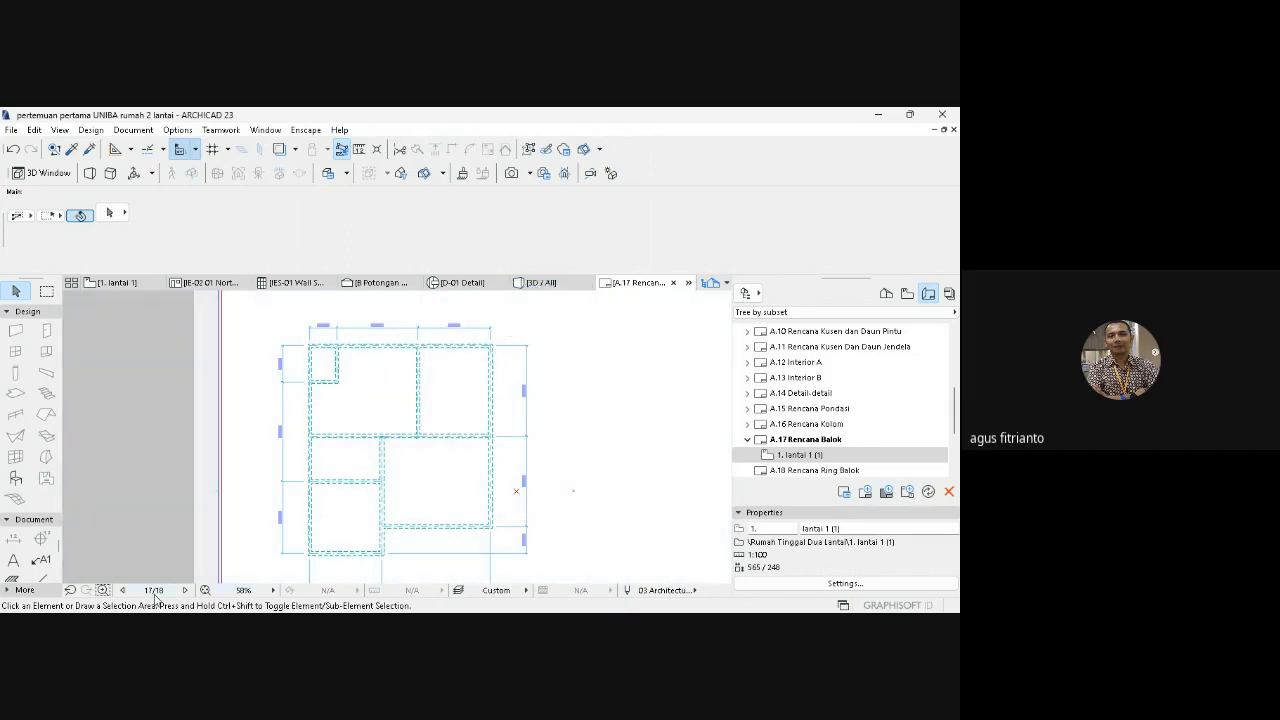
click(205, 590)
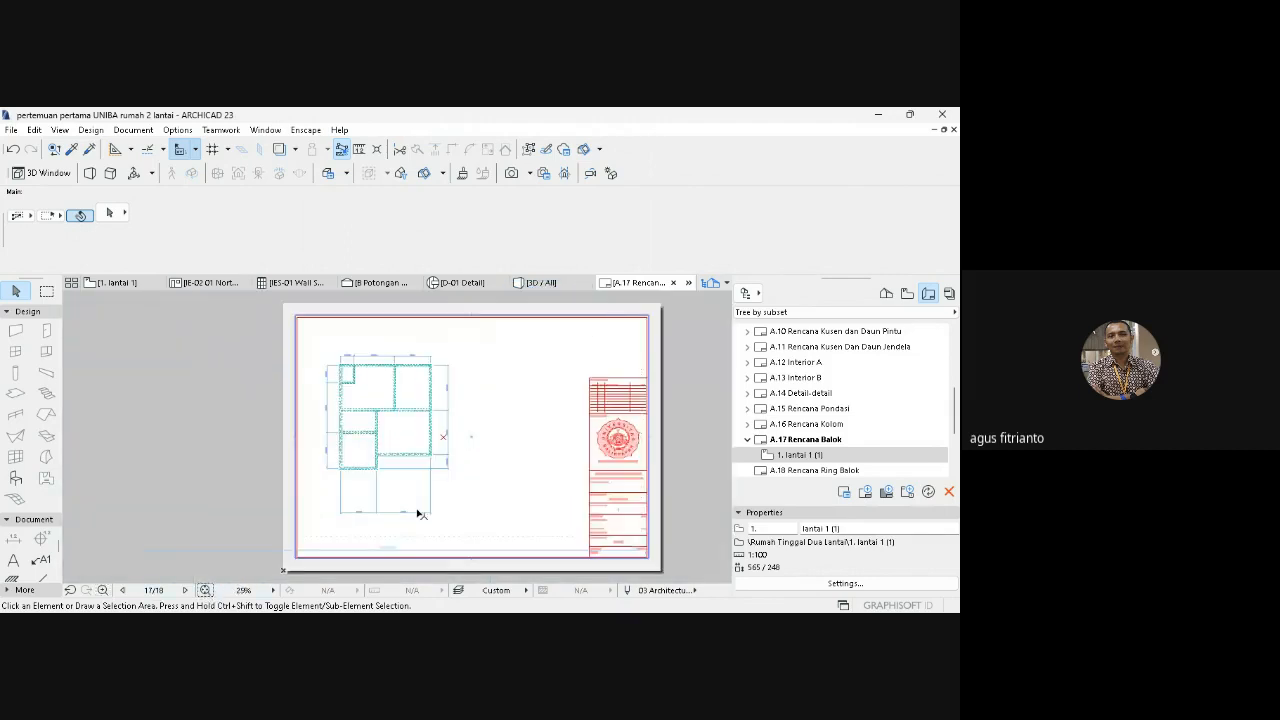
click(411, 443)
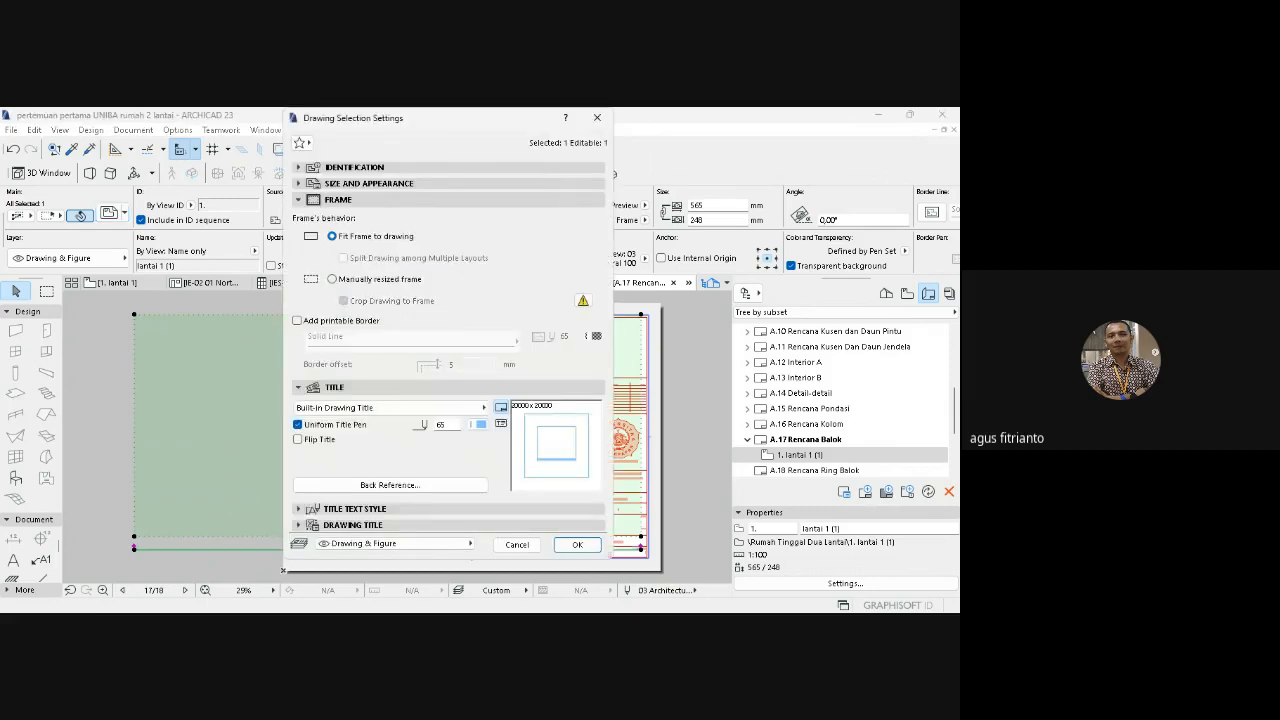
click(577, 544)
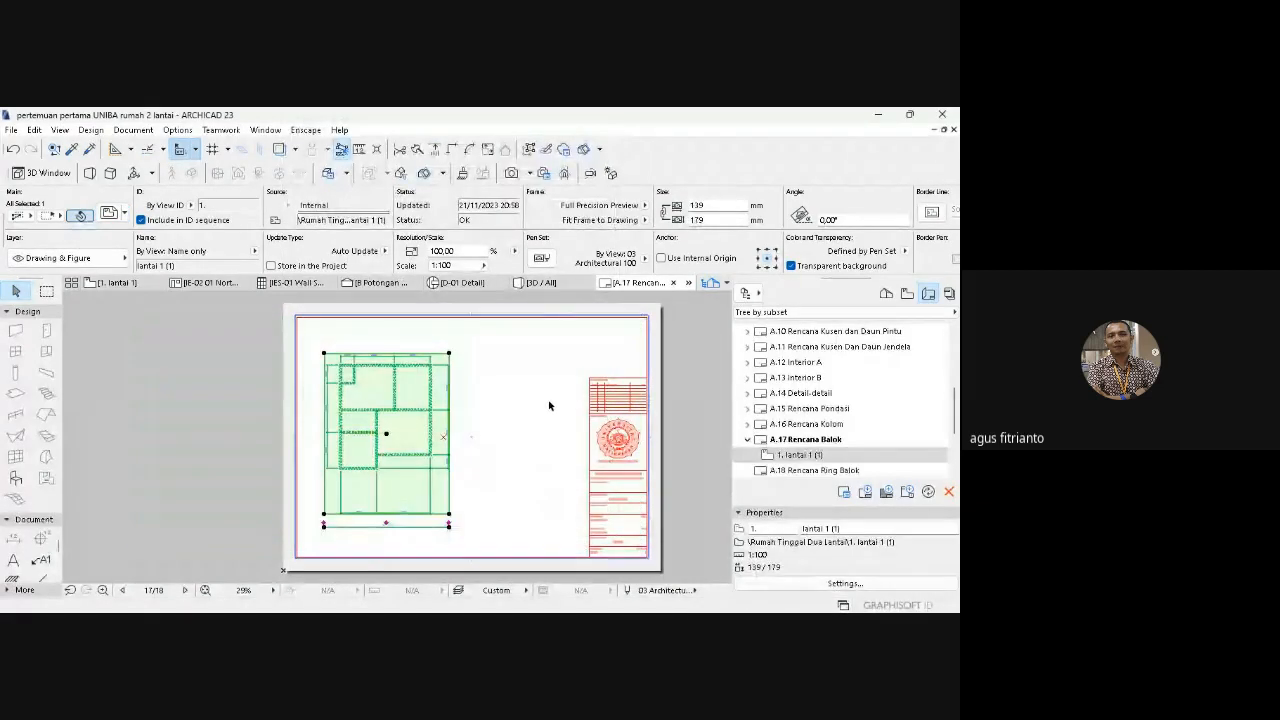
click(489, 402)
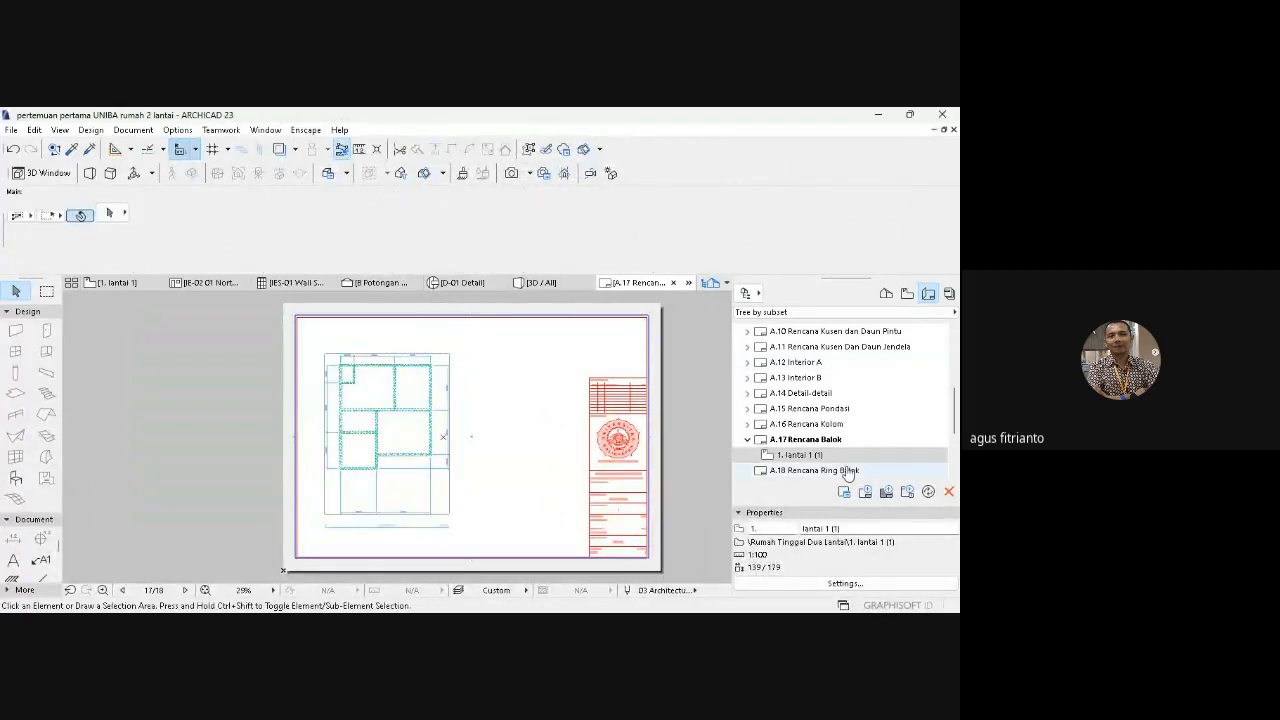
- Save the 2. lantai 2 floor plan as a view and place it on the A.18 Rencana Ring Balok layout
drag(953, 431, 953, 453)
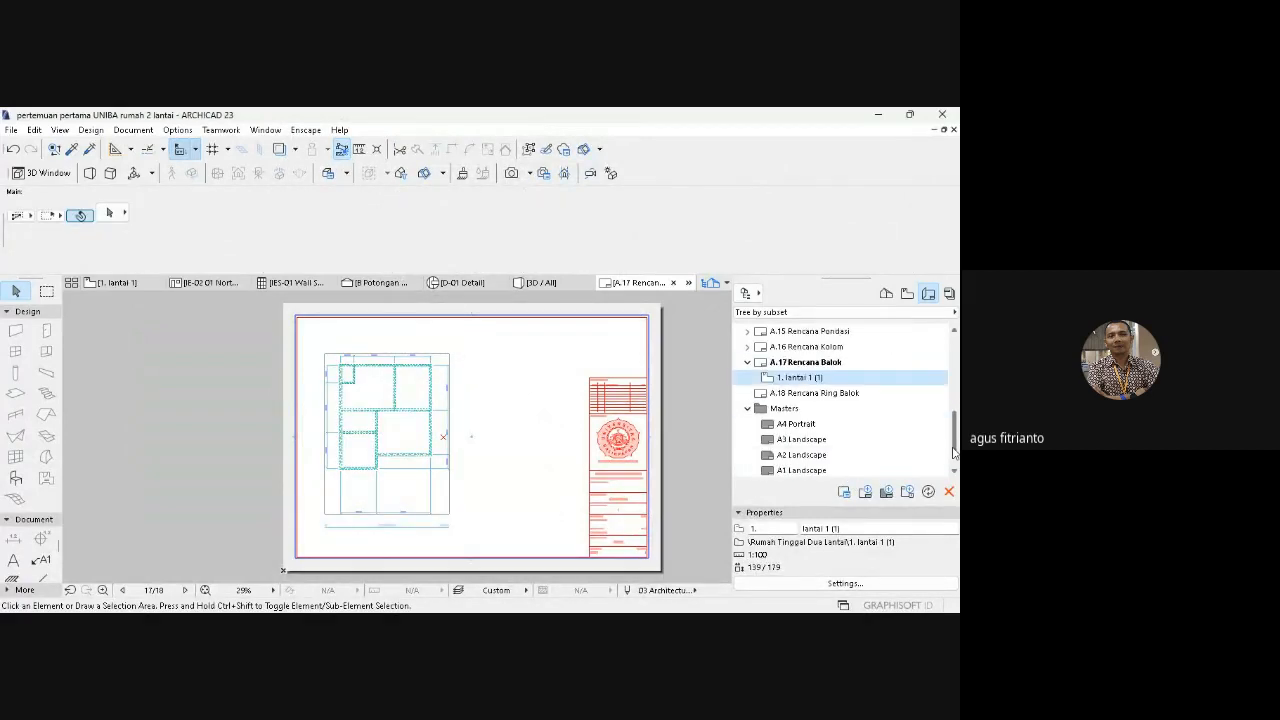
double_click(849, 394)
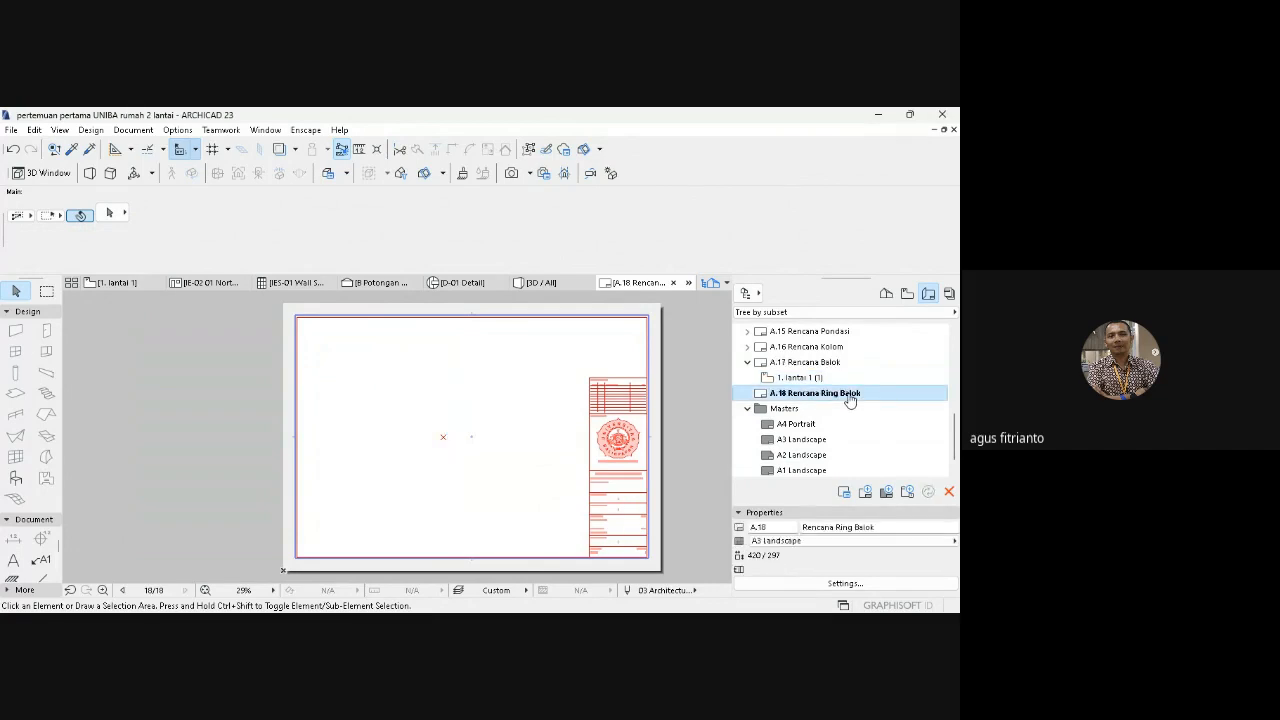
click(886, 293)
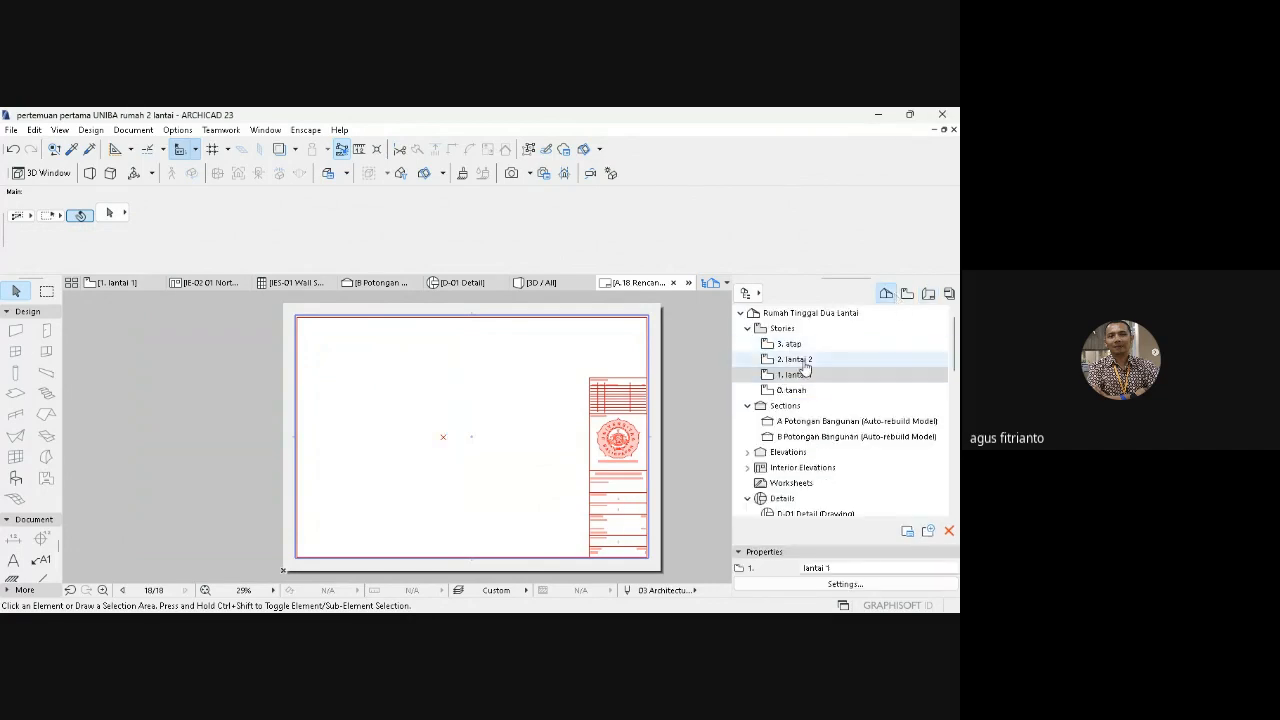
double_click(805, 371)
double_click(804, 362)
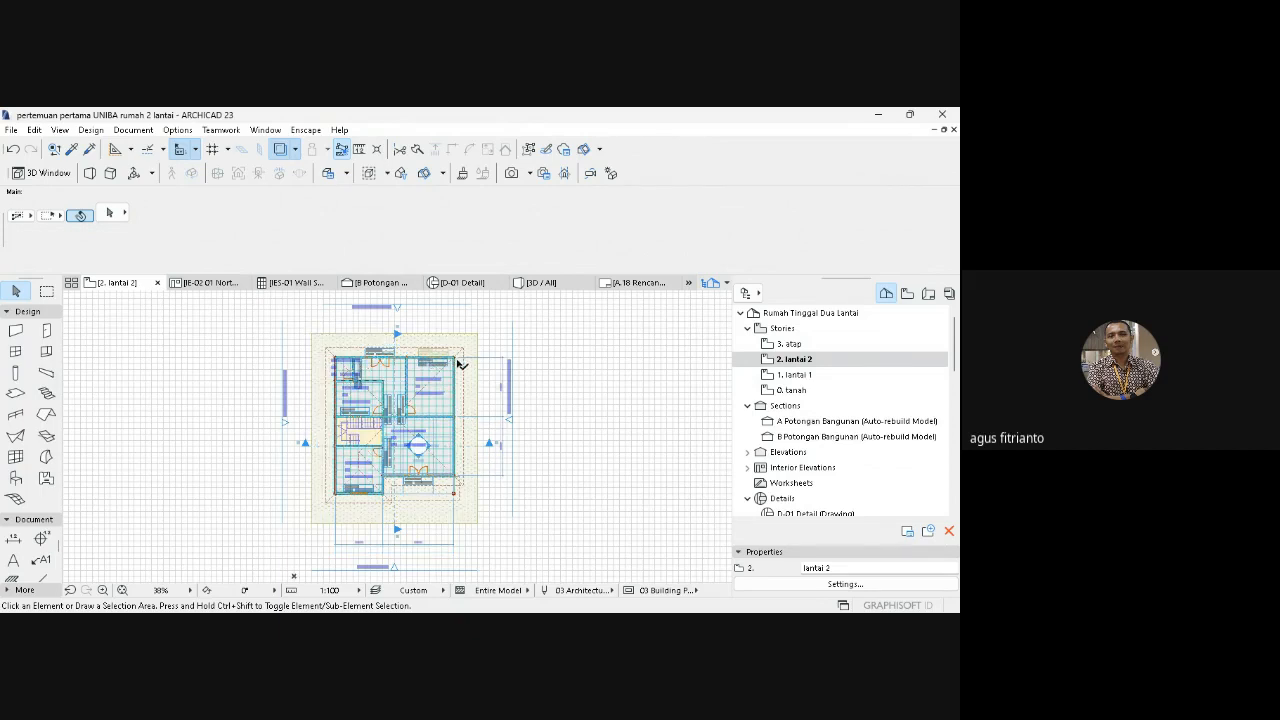
click(806, 361)
right_click(808, 364)
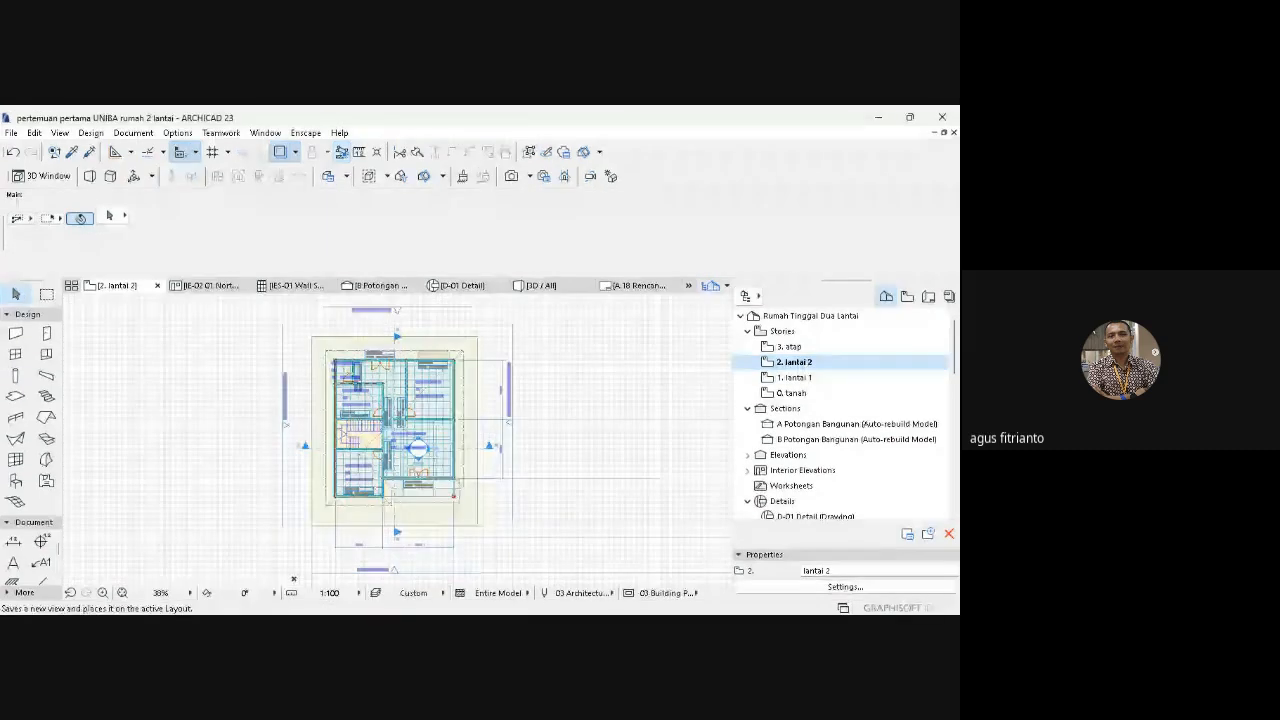
click(858, 471)
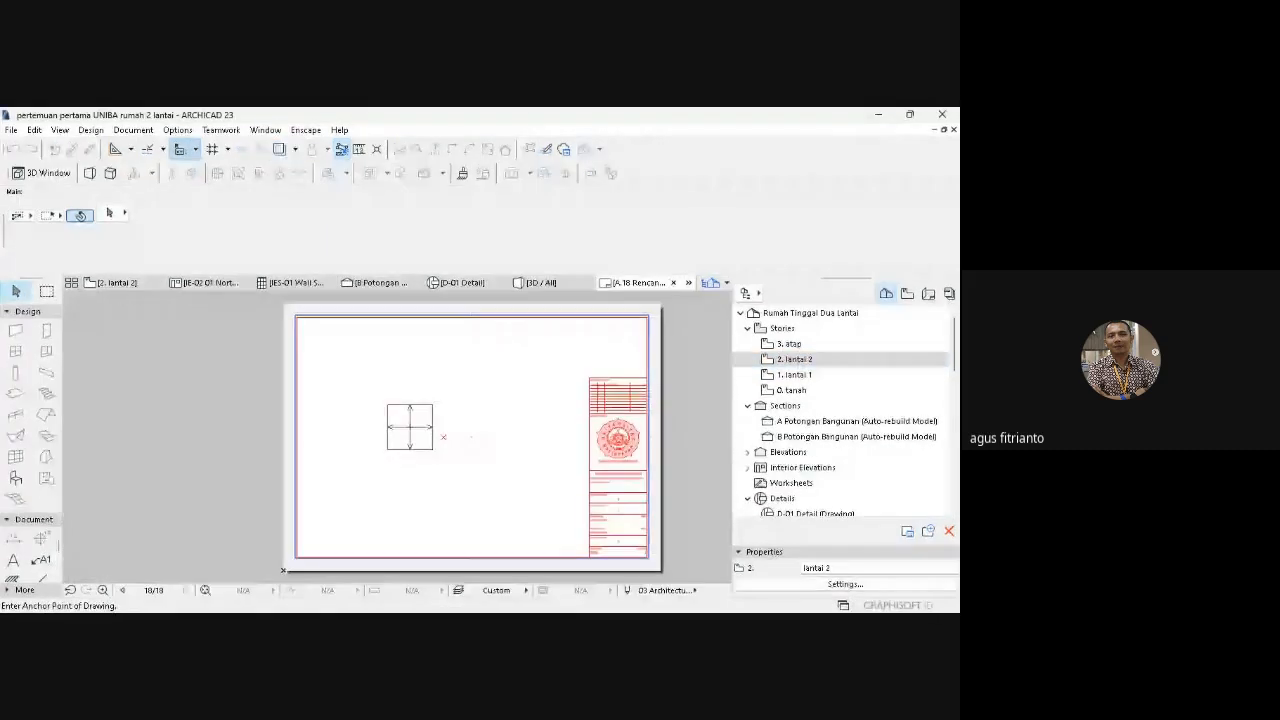
click(410, 427)
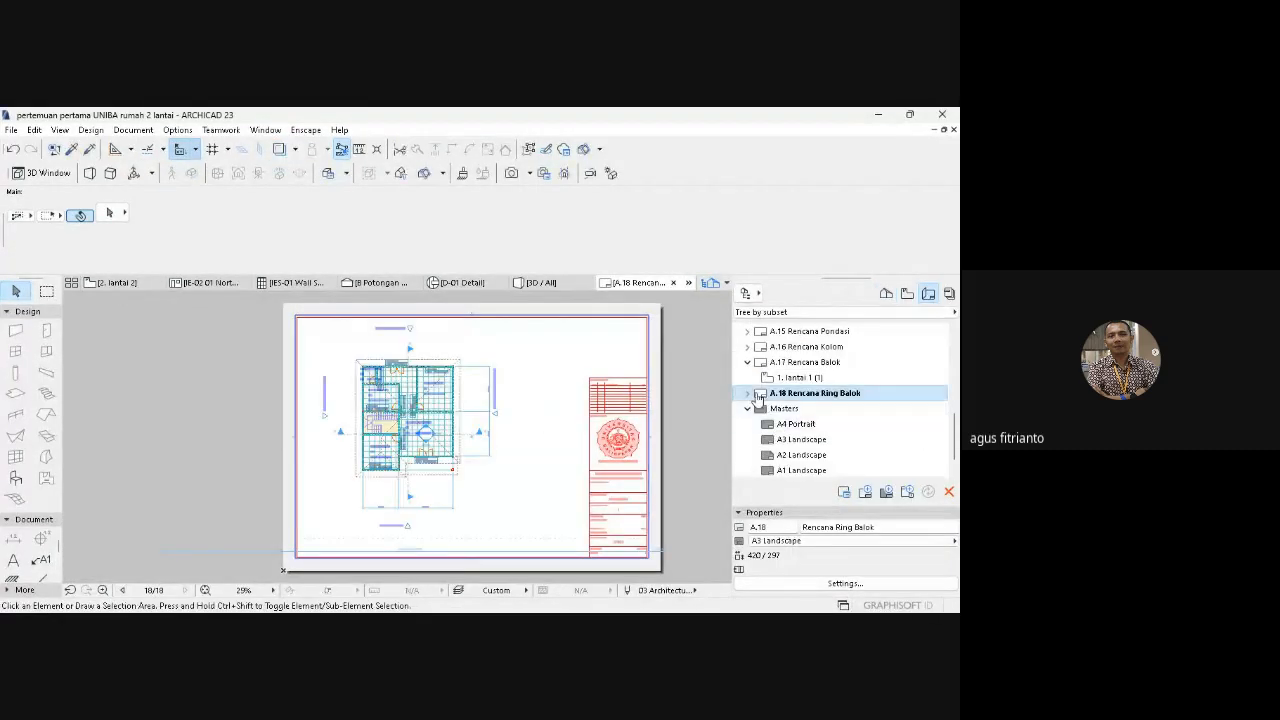
- Change the layer combination of the lantai 2 view placed on the A.18 Rencana Ring Balok layout
click(797, 412)
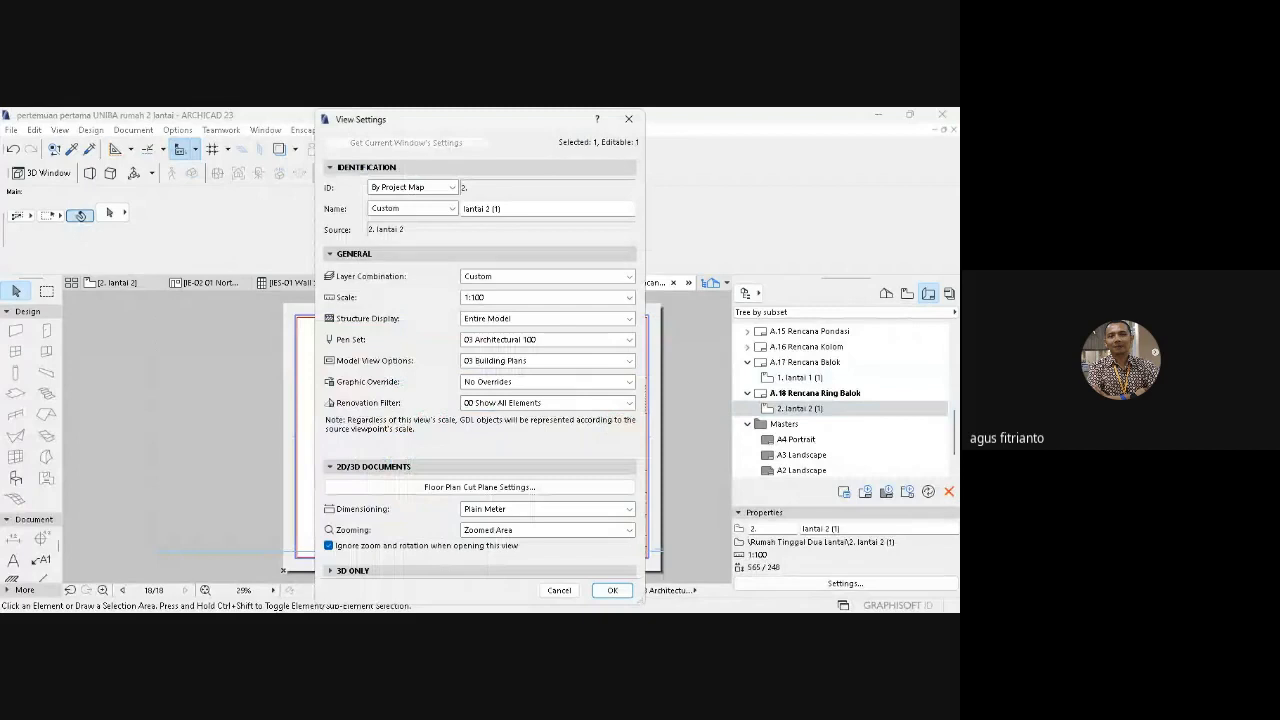
click(530, 283)
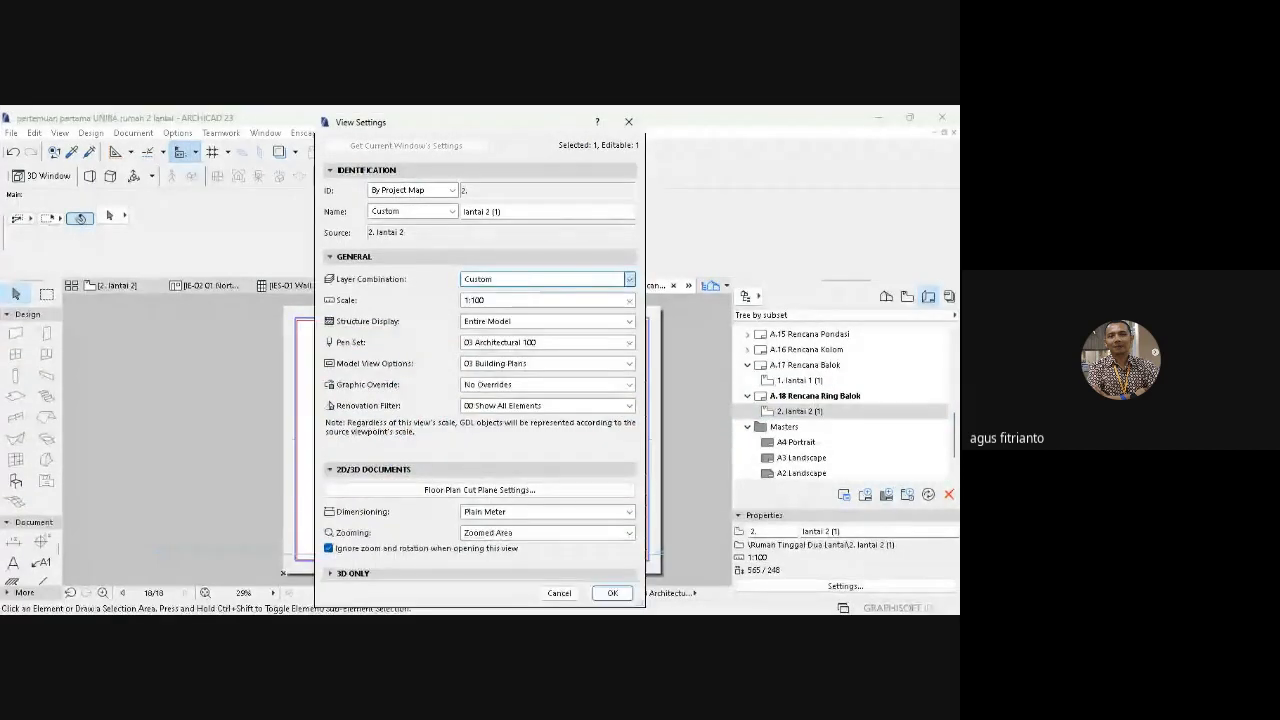
click(515, 385)
click(612, 591)
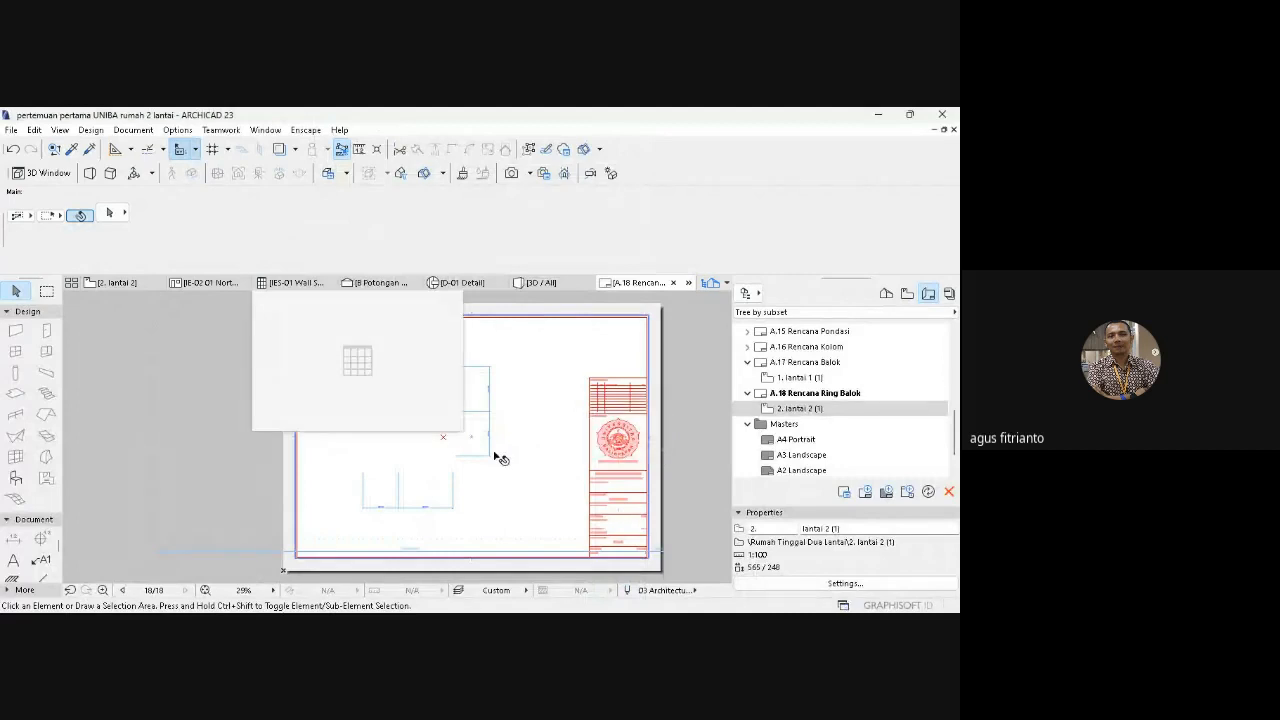
click(818, 410)
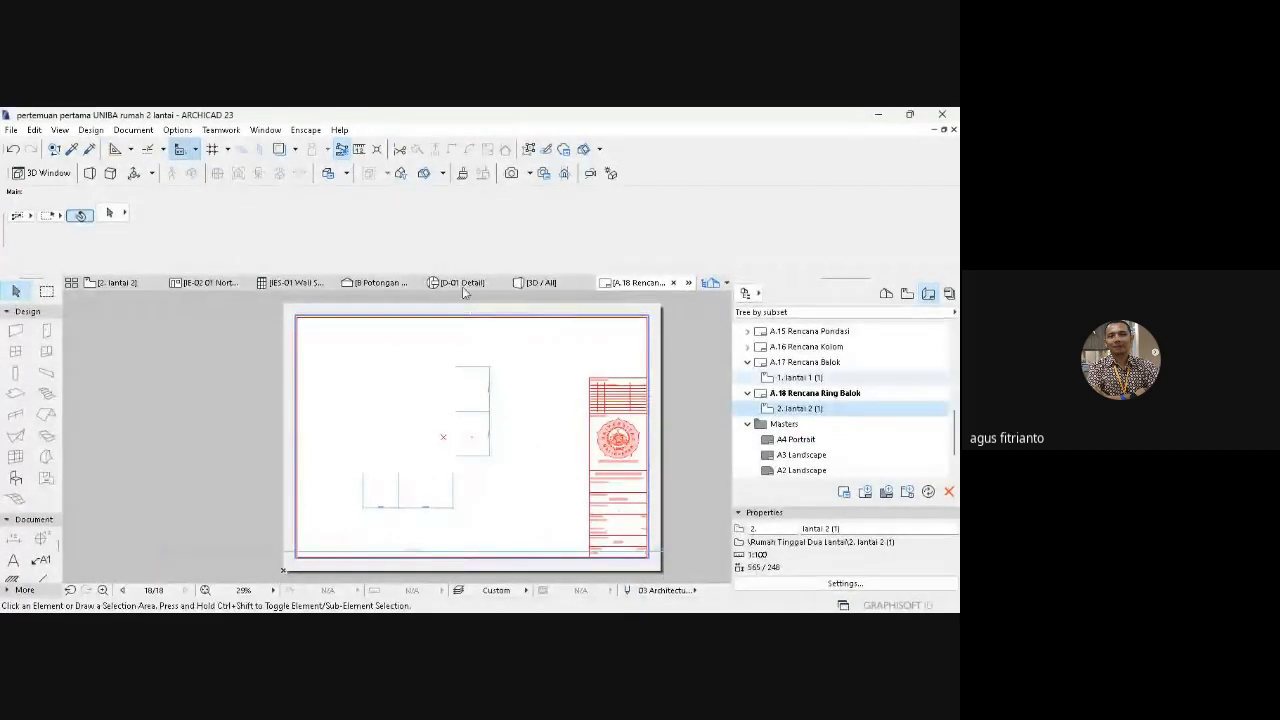
- Set the layer combination of the lantai 2 view placed on the A.18 Rencana Ring Balok layout to ring balok
click(845, 583)
click(485, 279)
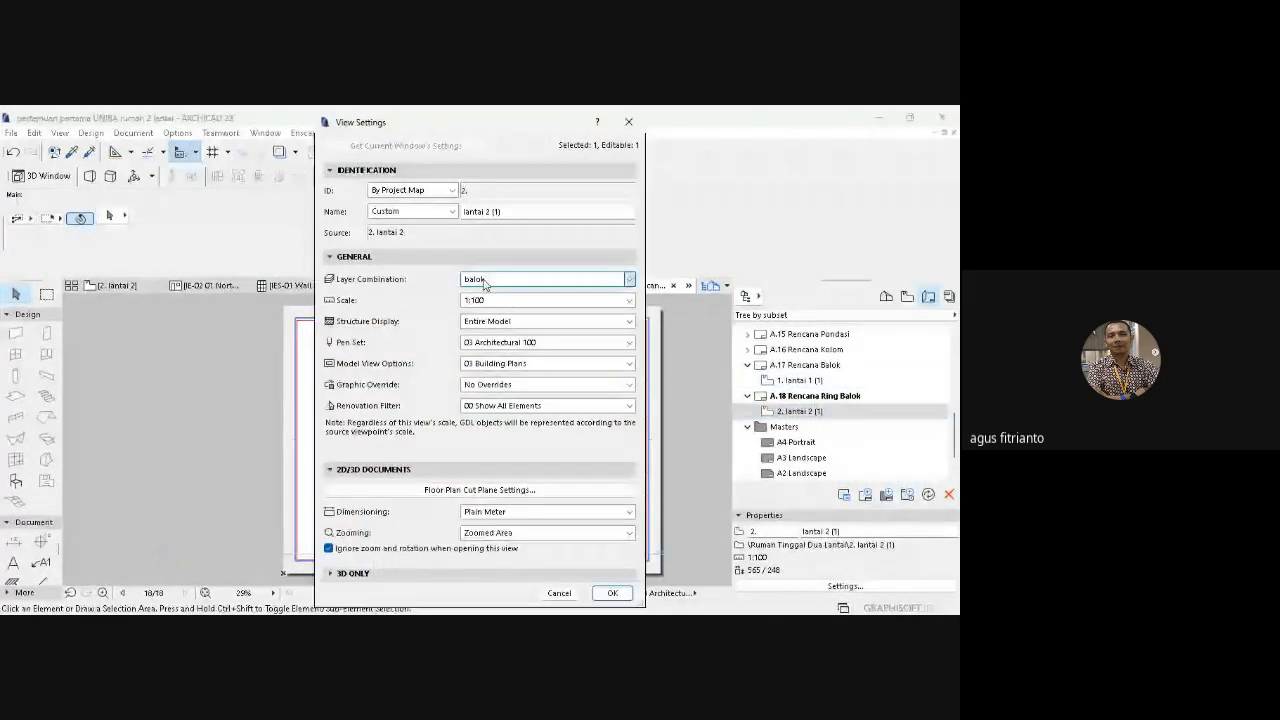
click(484, 423)
click(612, 590)
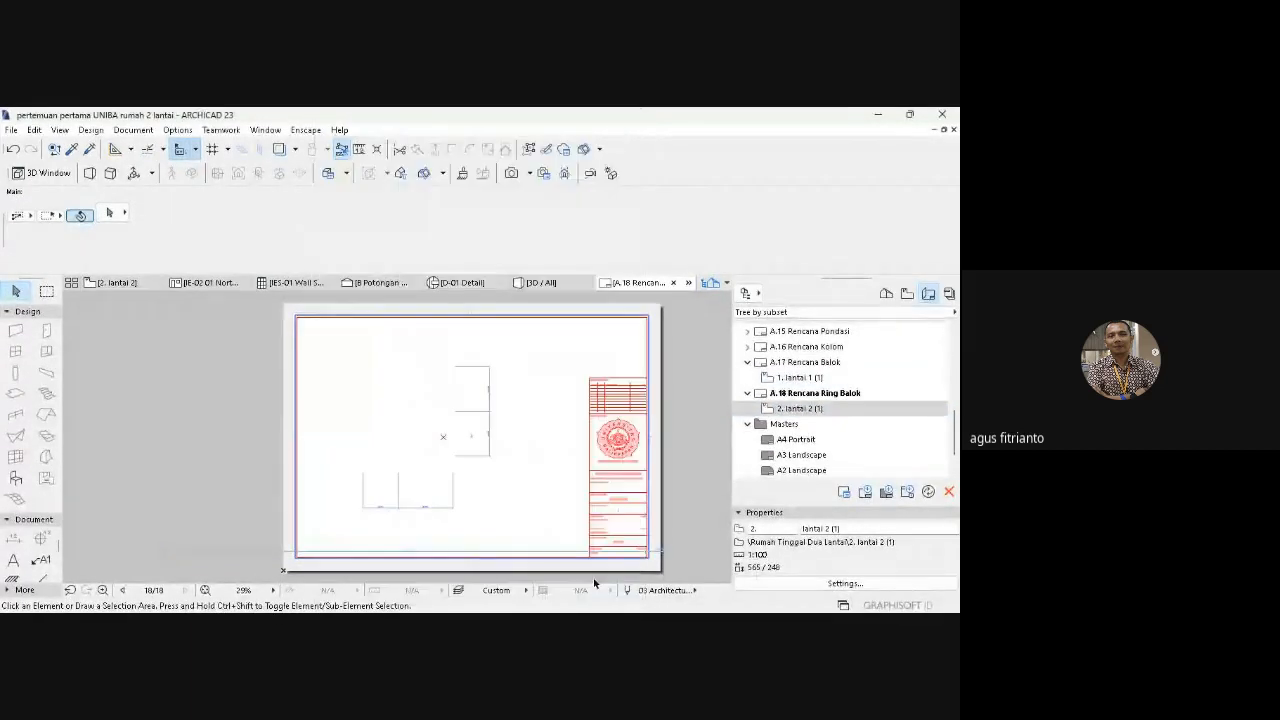
- Inspect the lantai 2 ring beam drawing on the A.18 Rencana Ring Balok layout and fit its frame to the drawing
click(207, 592)
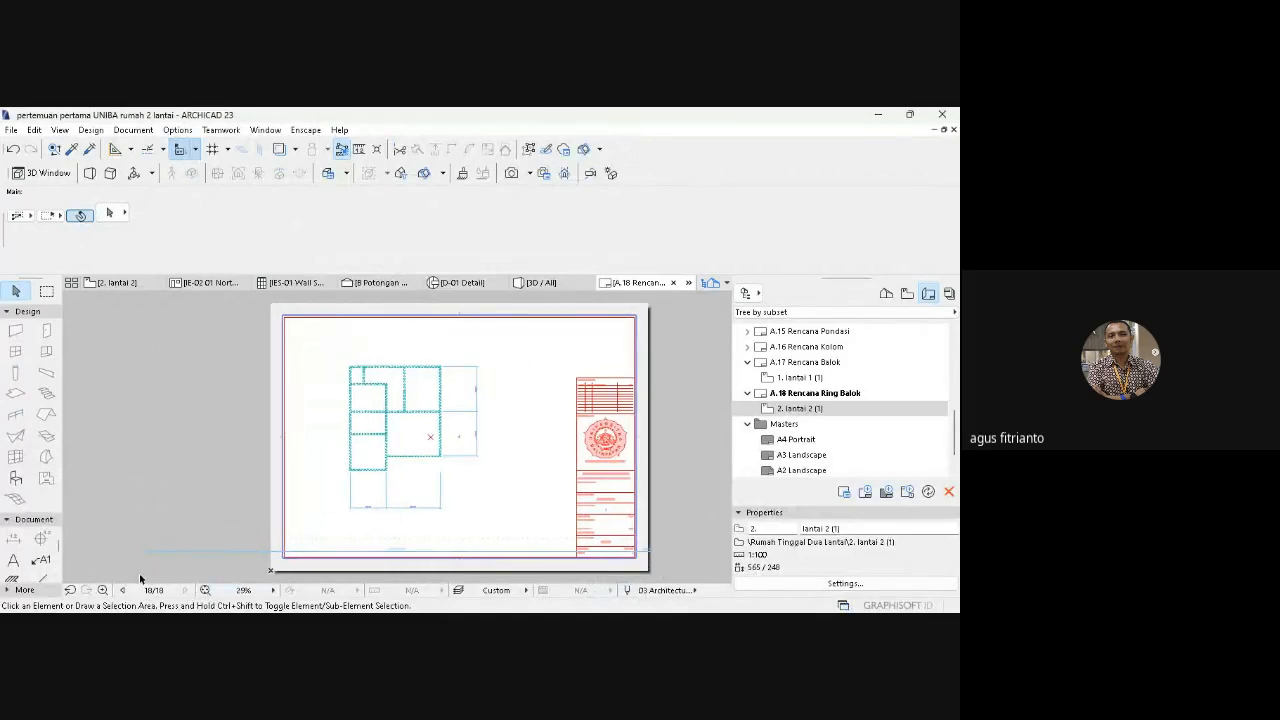
click(101, 591)
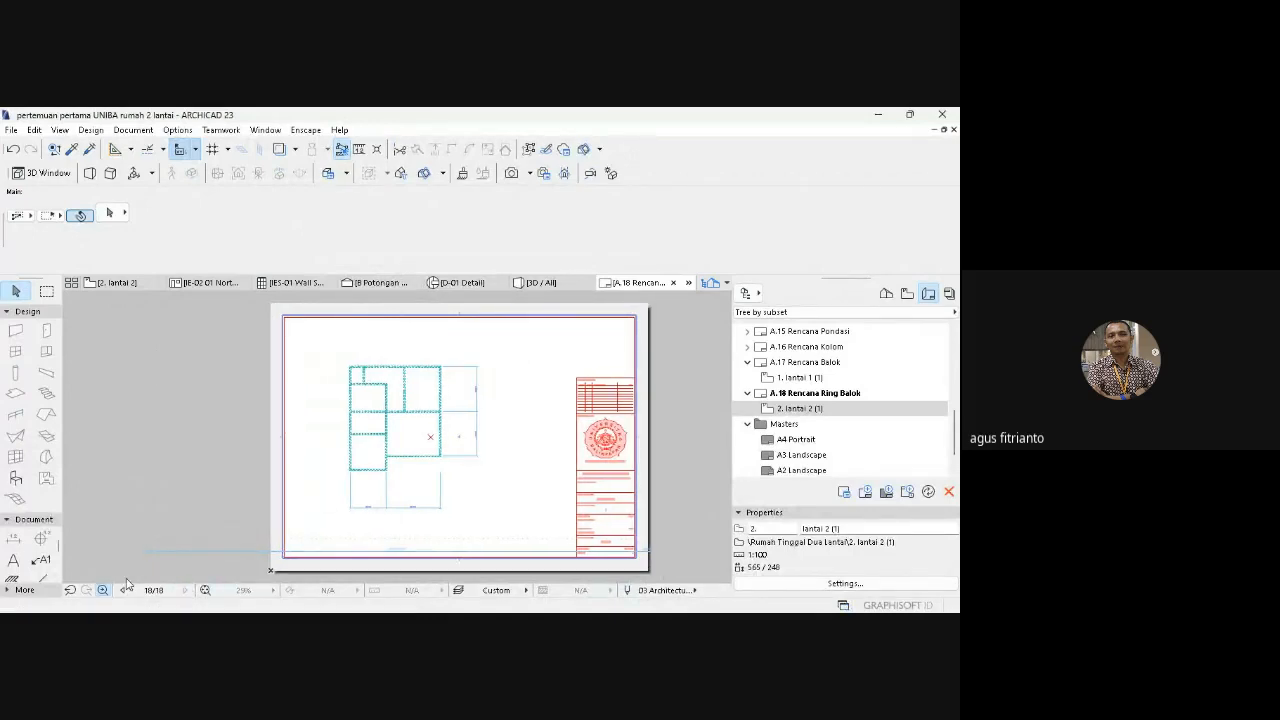
click(347, 352)
click(455, 421)
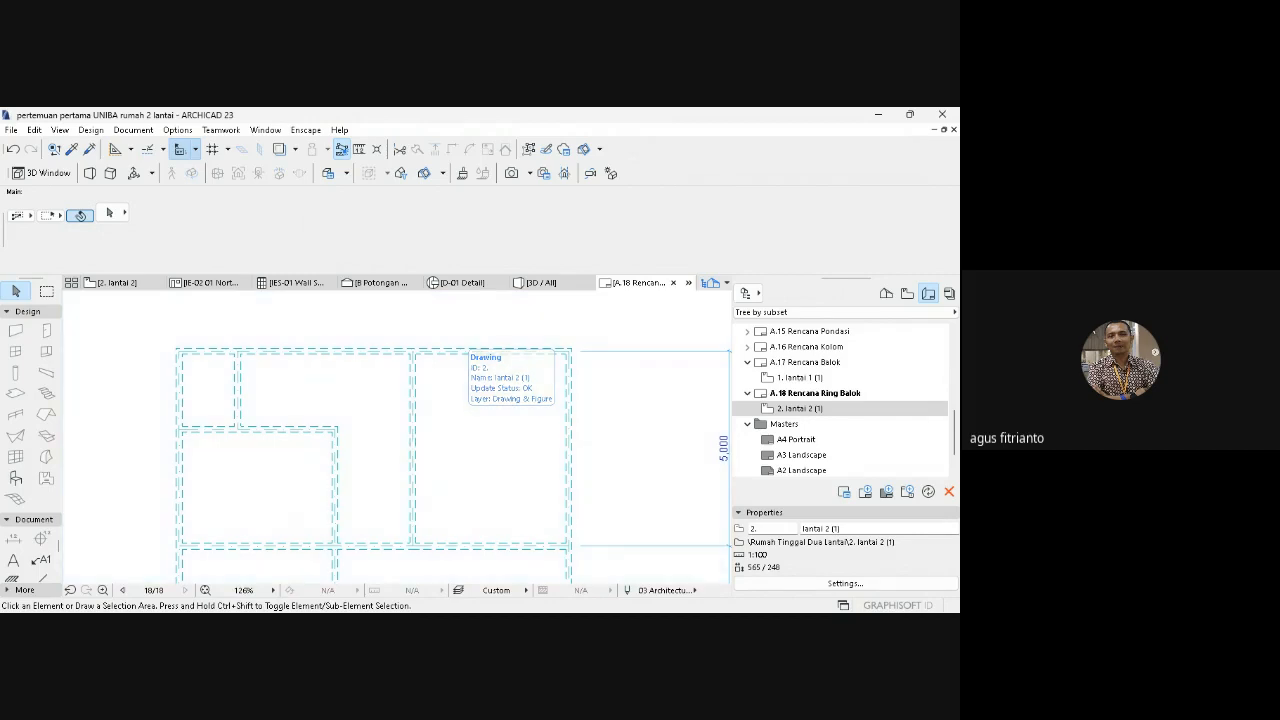
scroll(401, 372, down, 6)
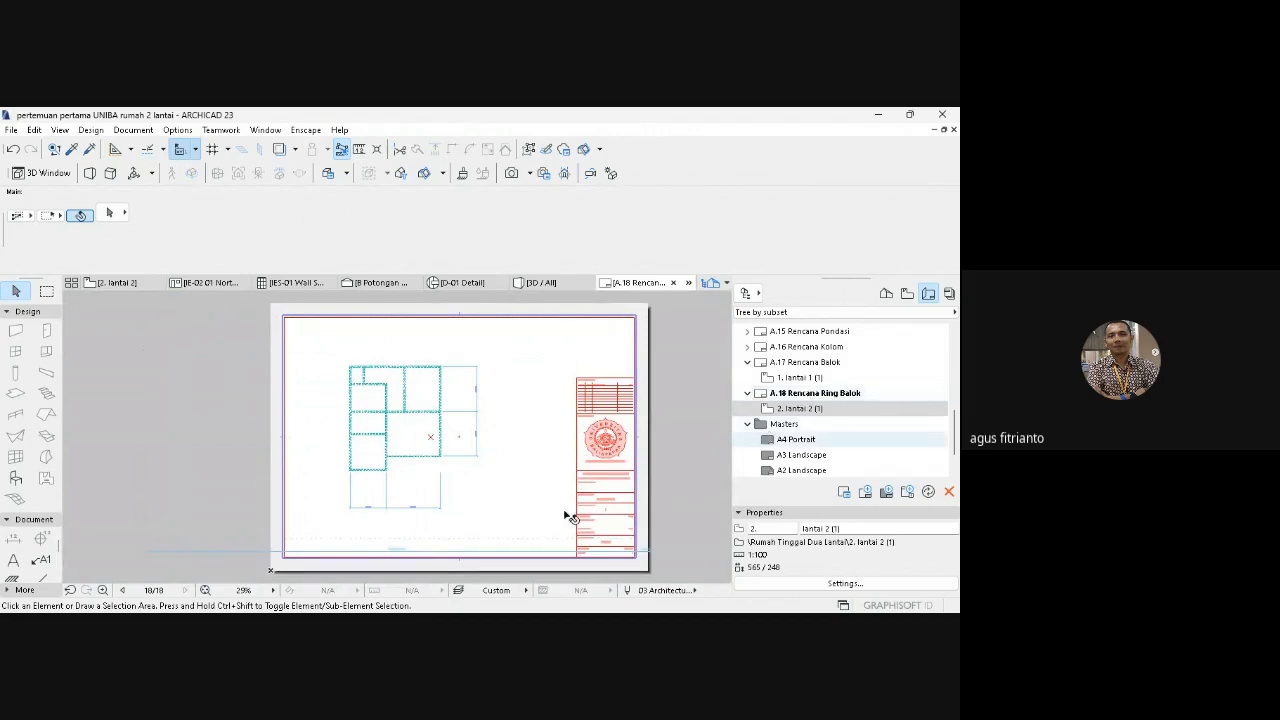
click(117, 282)
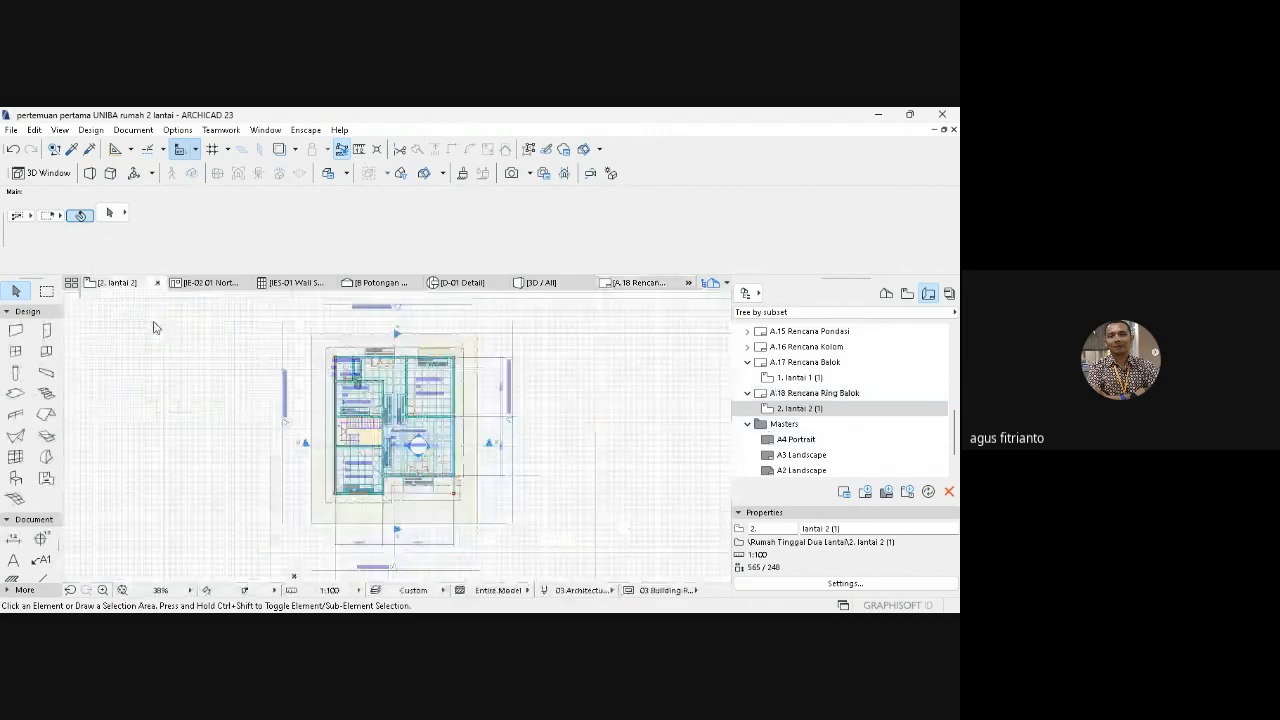
double_click(845, 393)
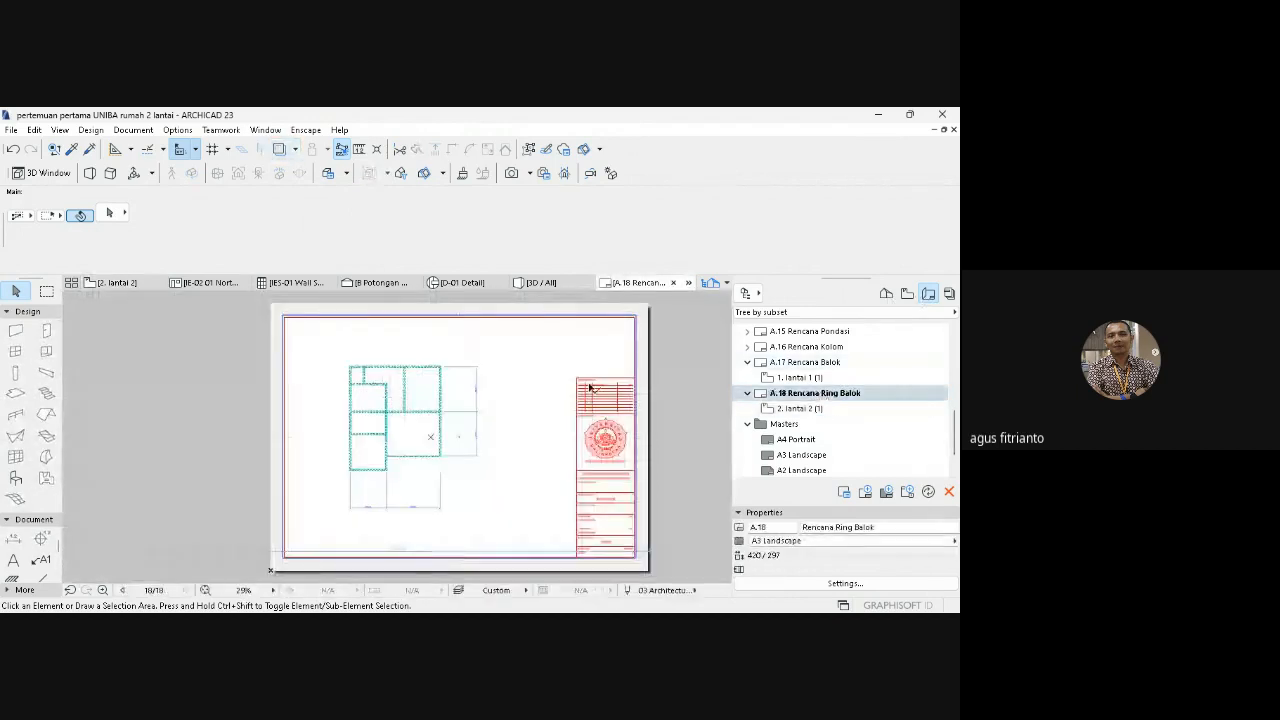
click(400, 428)
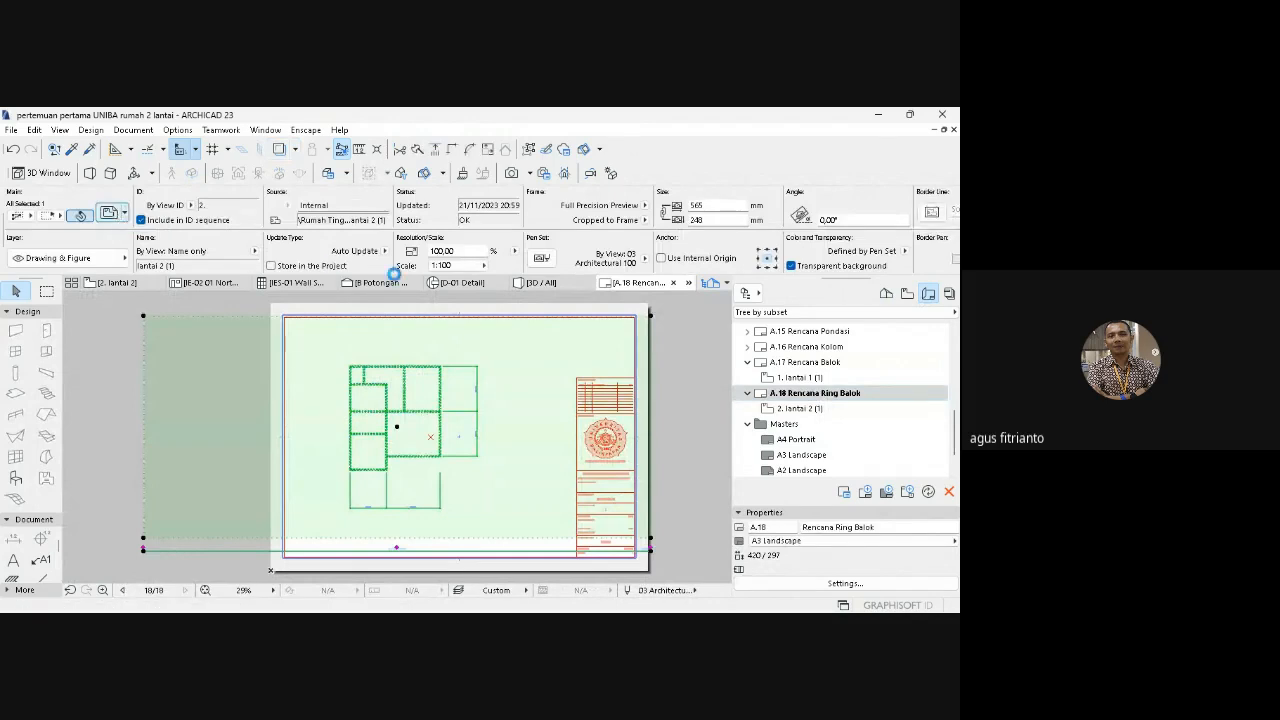
click(332, 237)
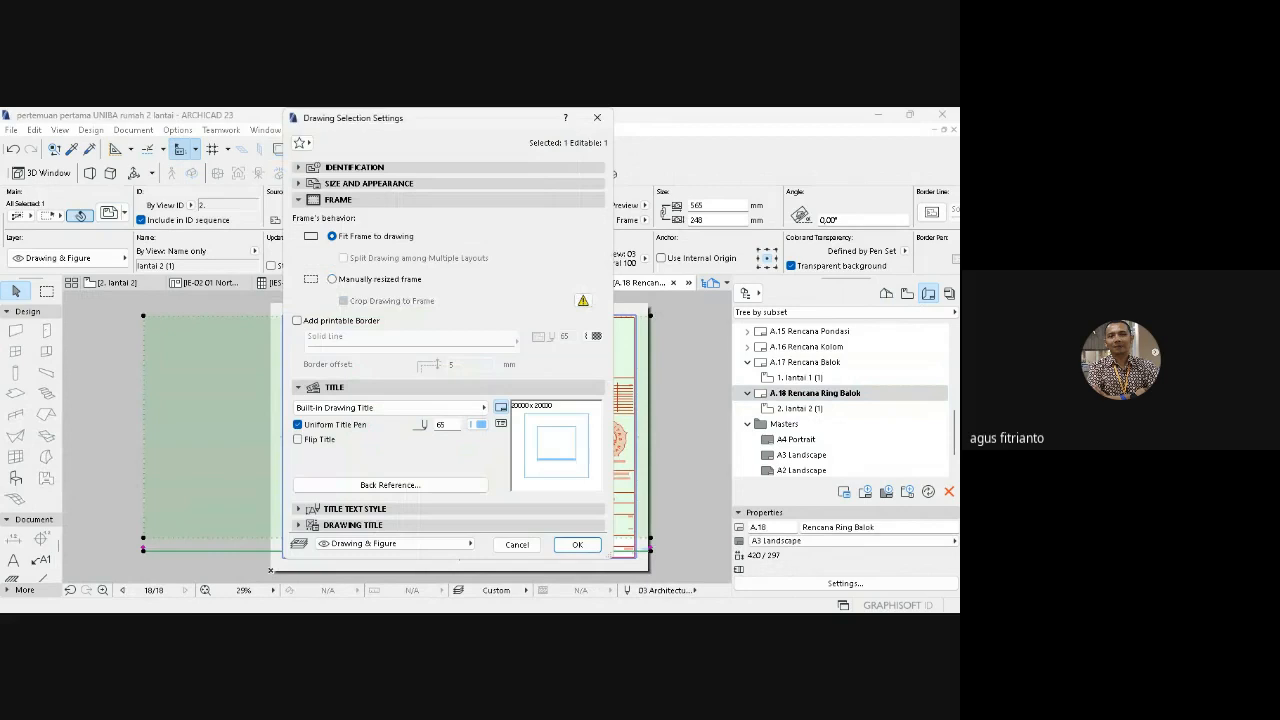
click(577, 544)
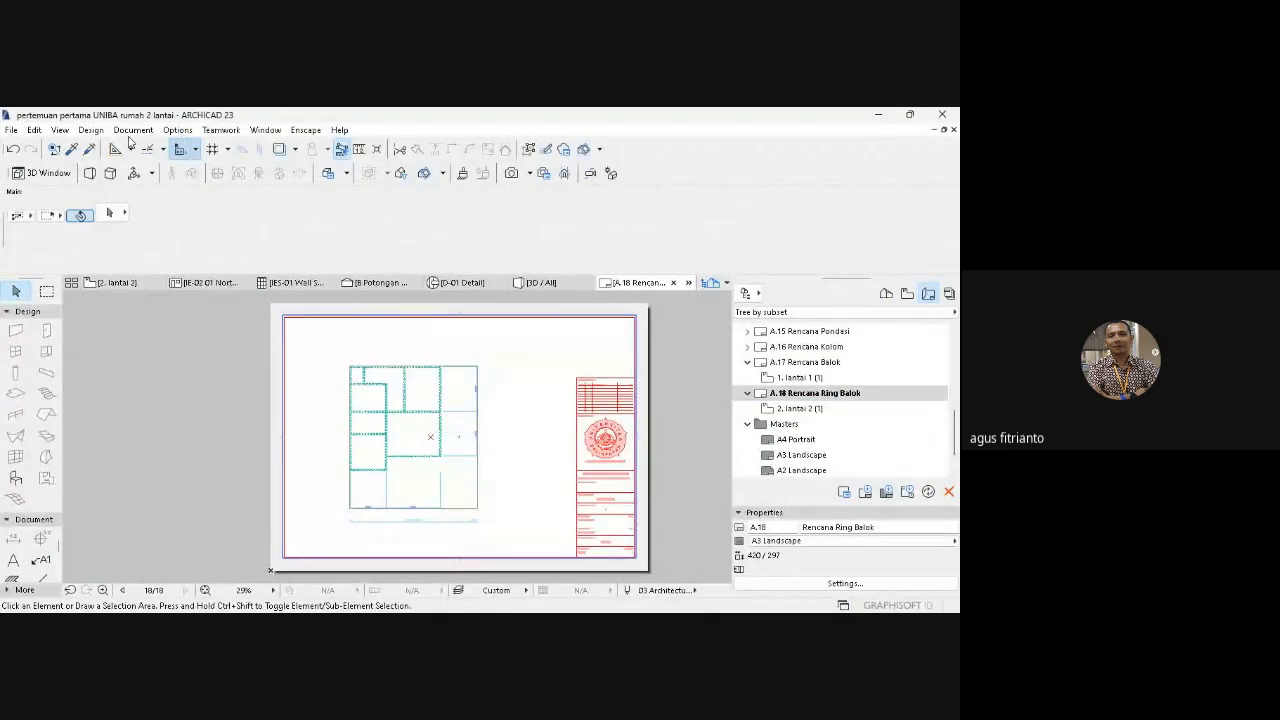
click(130, 132)
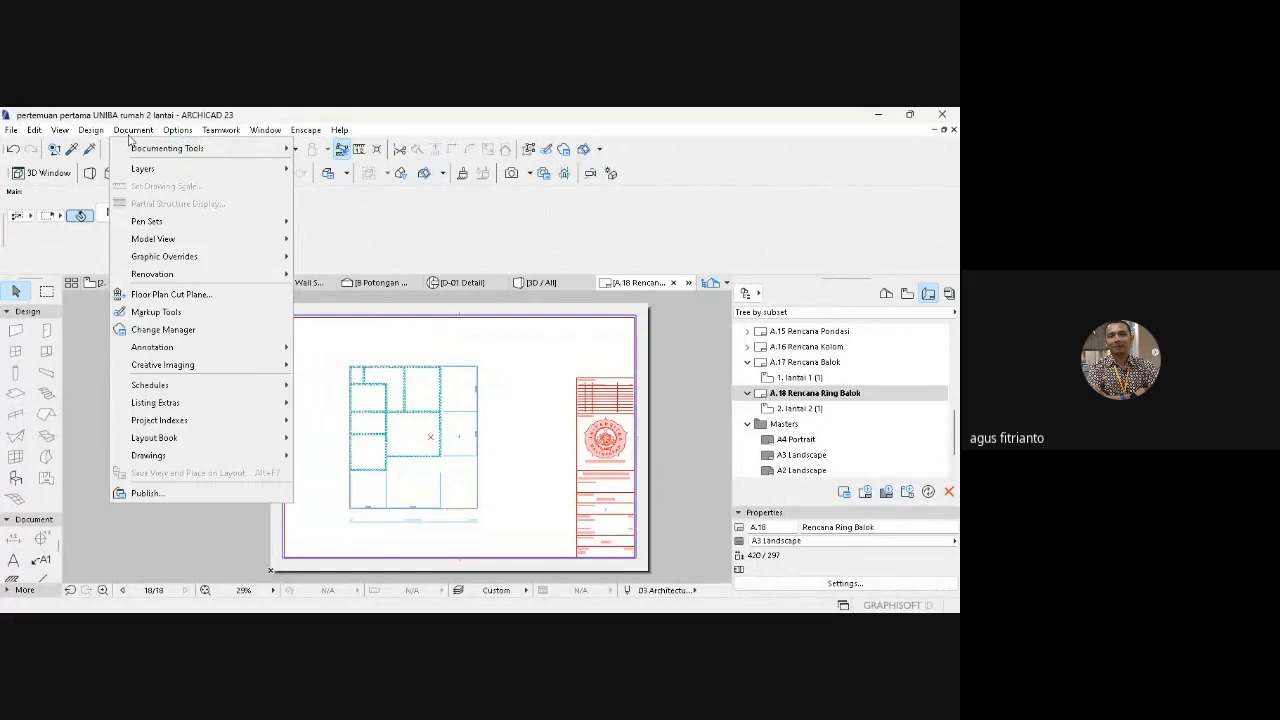
mouse_move(145, 168)
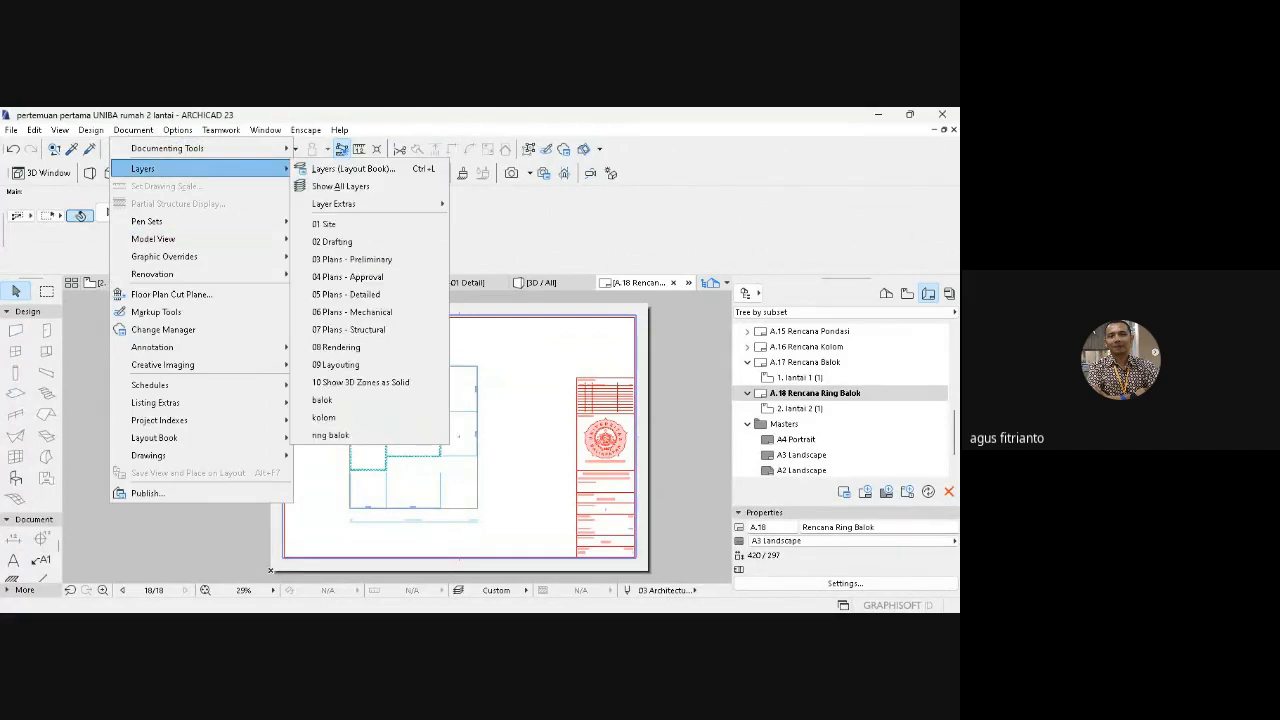
click(529, 434)
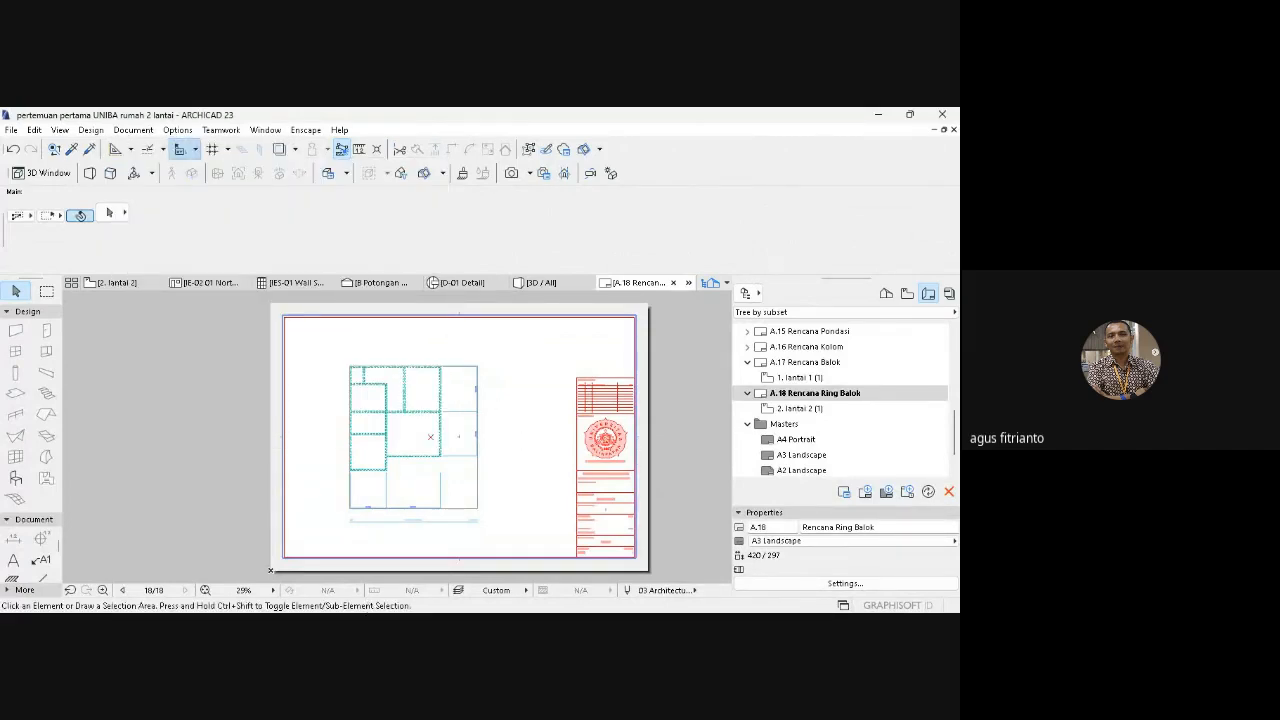
- Review the structural layouts A.15 Rencana Pondasi to A.18 Rencana Ring Balok and the A.02 Rencana Denah Lantai 1 layout
click(747, 362)
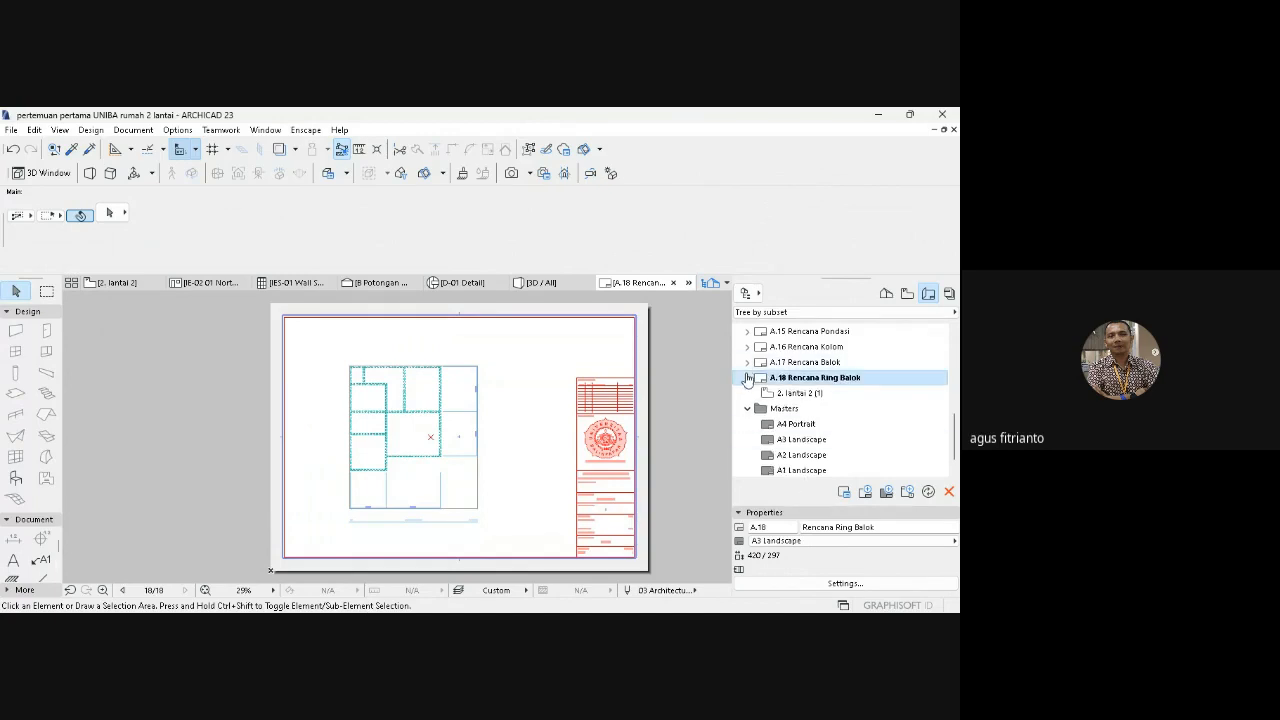
click(747, 378)
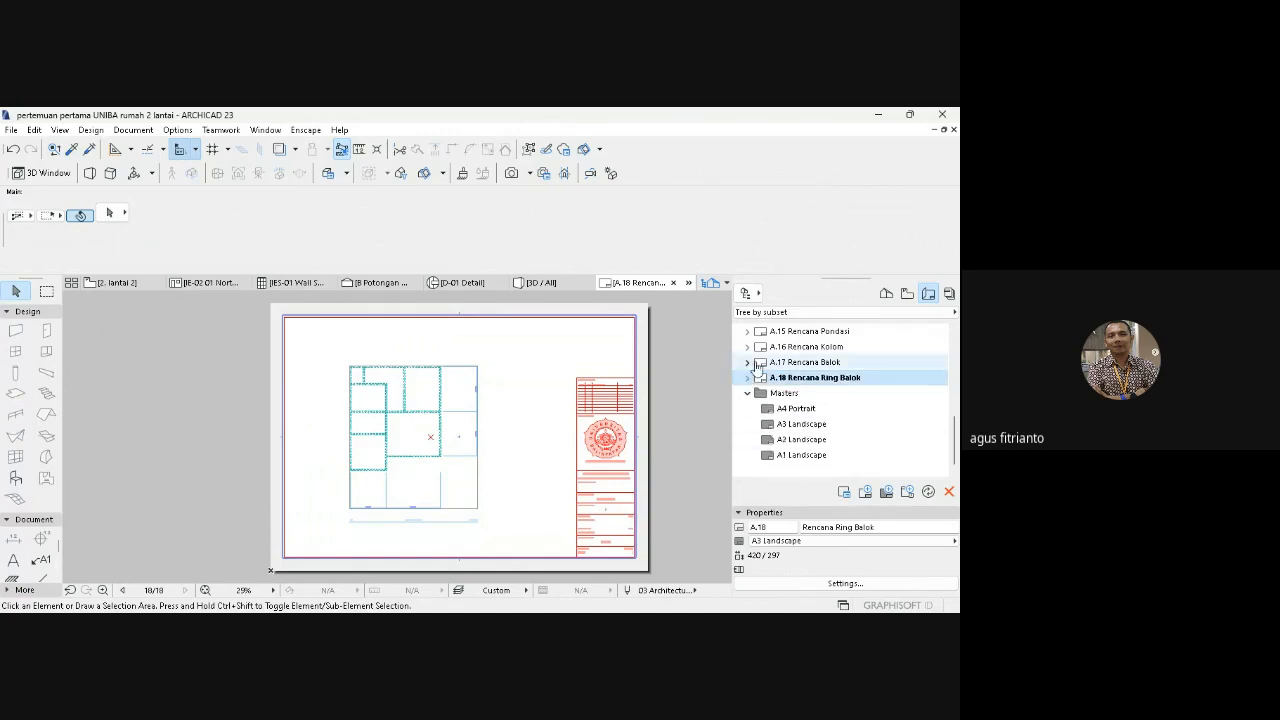
double_click(823, 336)
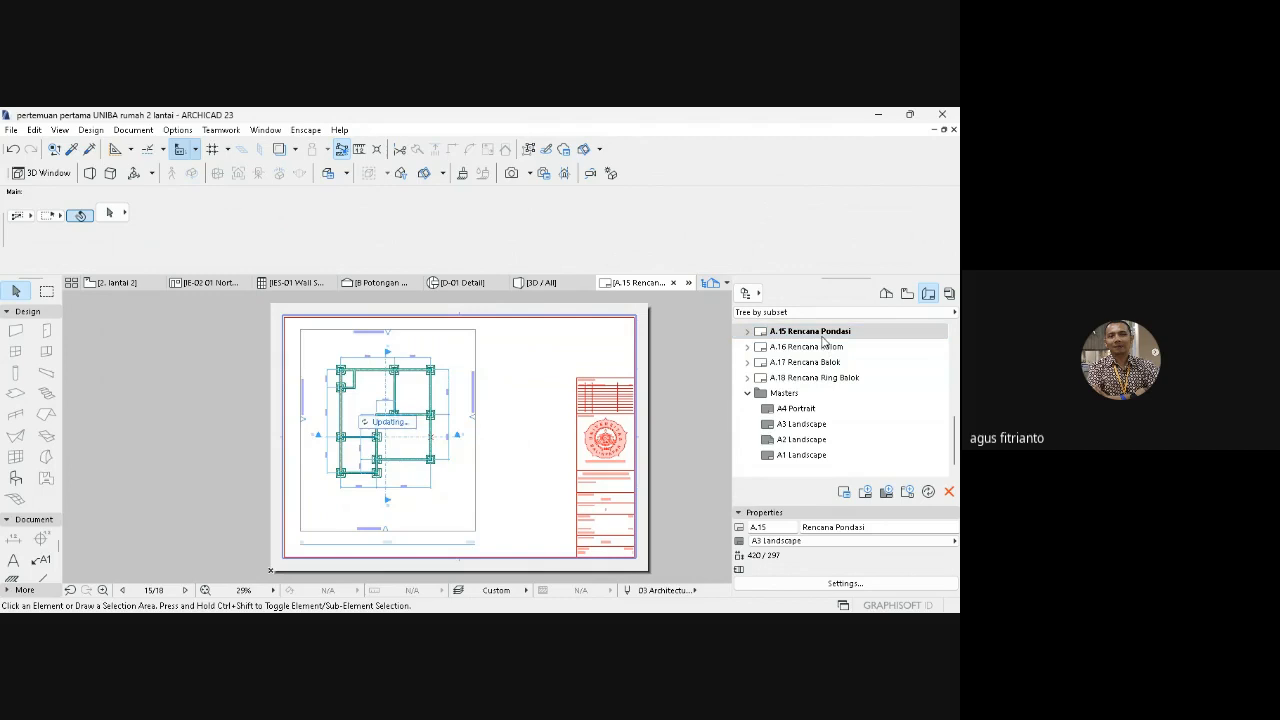
double_click(827, 347)
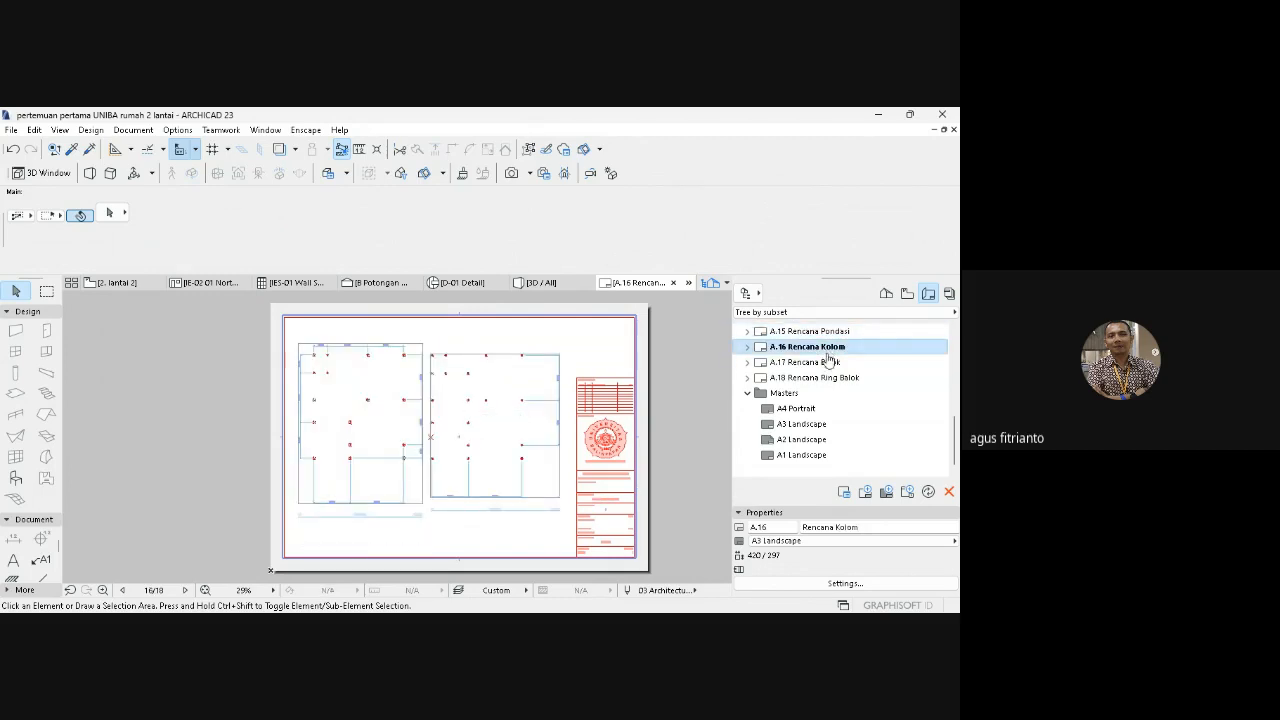
double_click(828, 362)
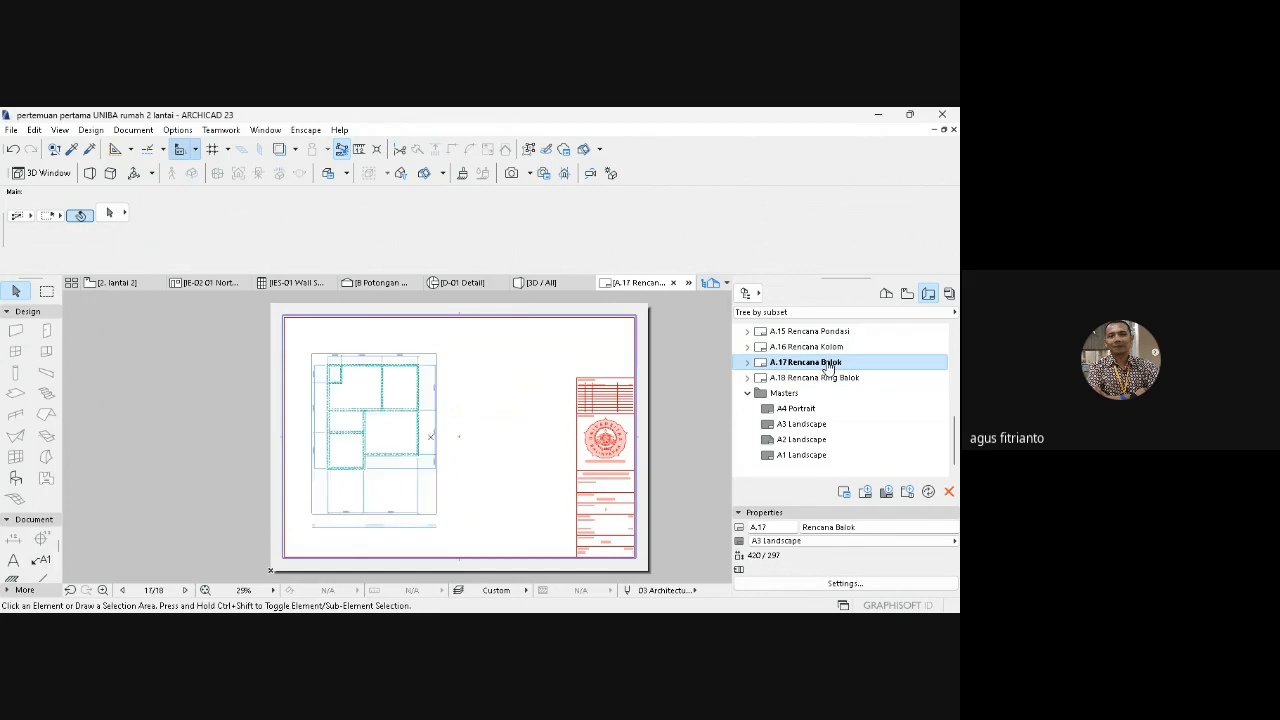
double_click(826, 379)
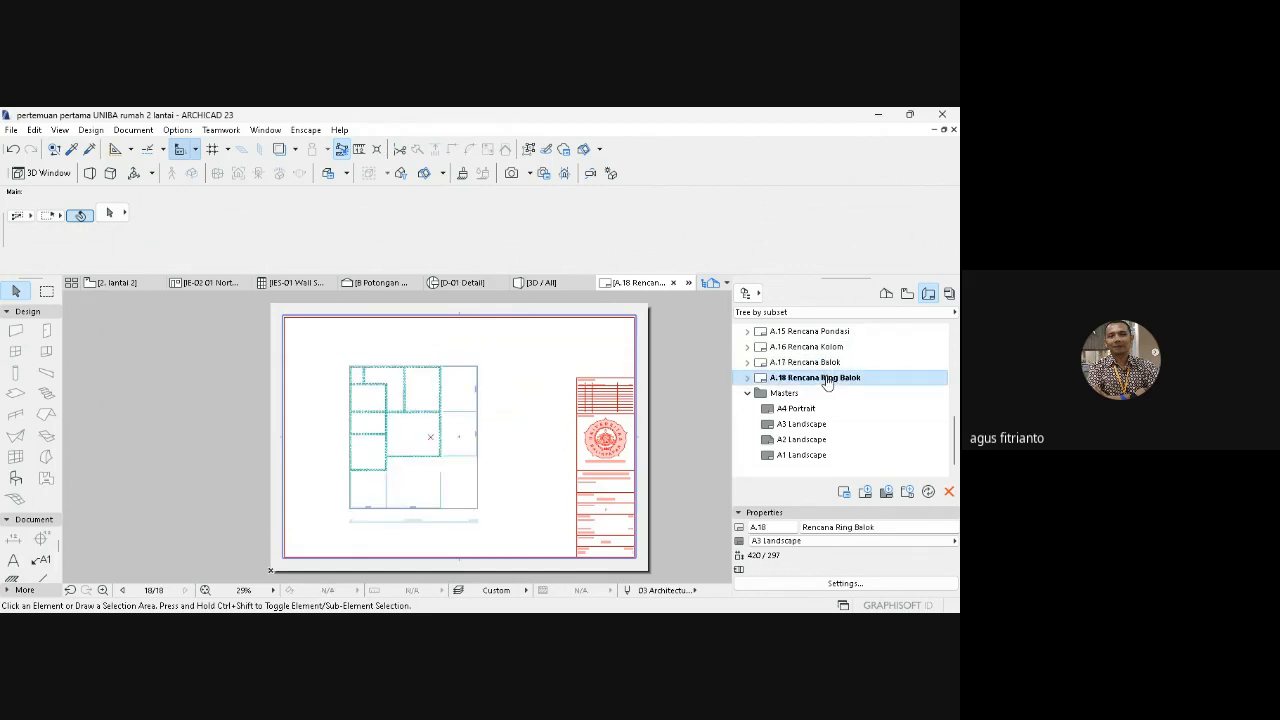
double_click(830, 347)
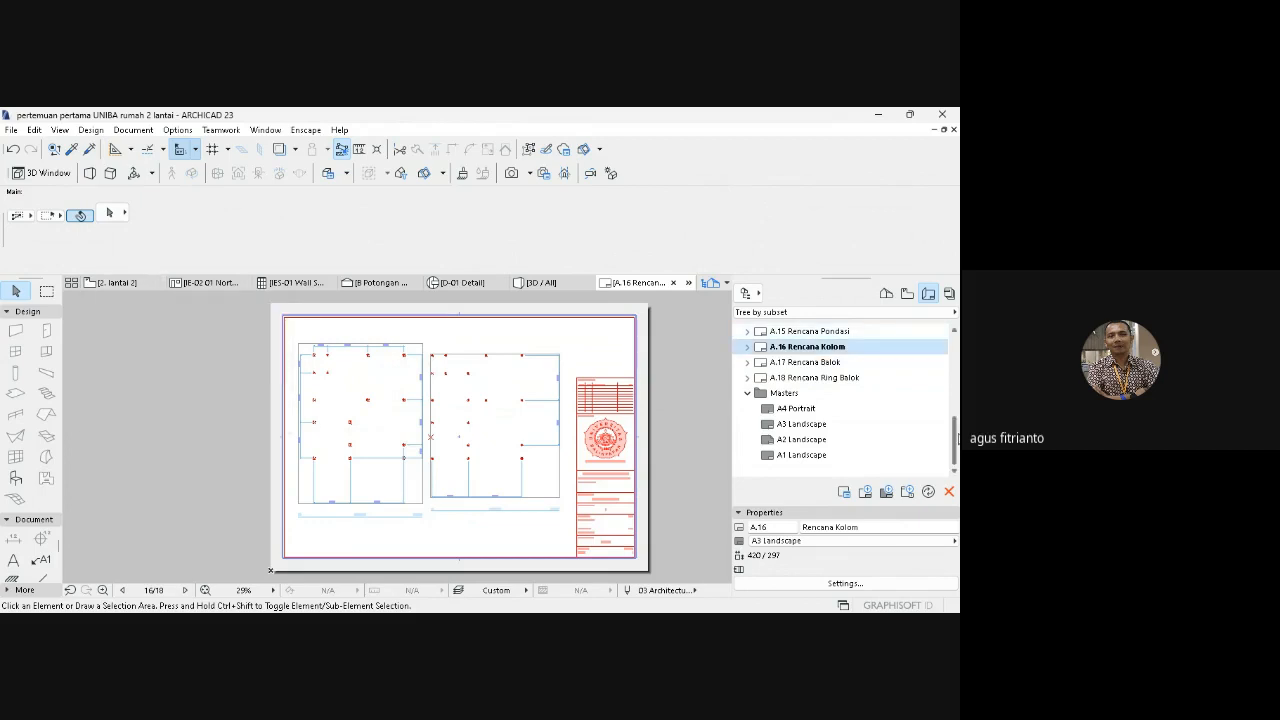
scroll(953, 350, up, 5)
double_click(839, 364)
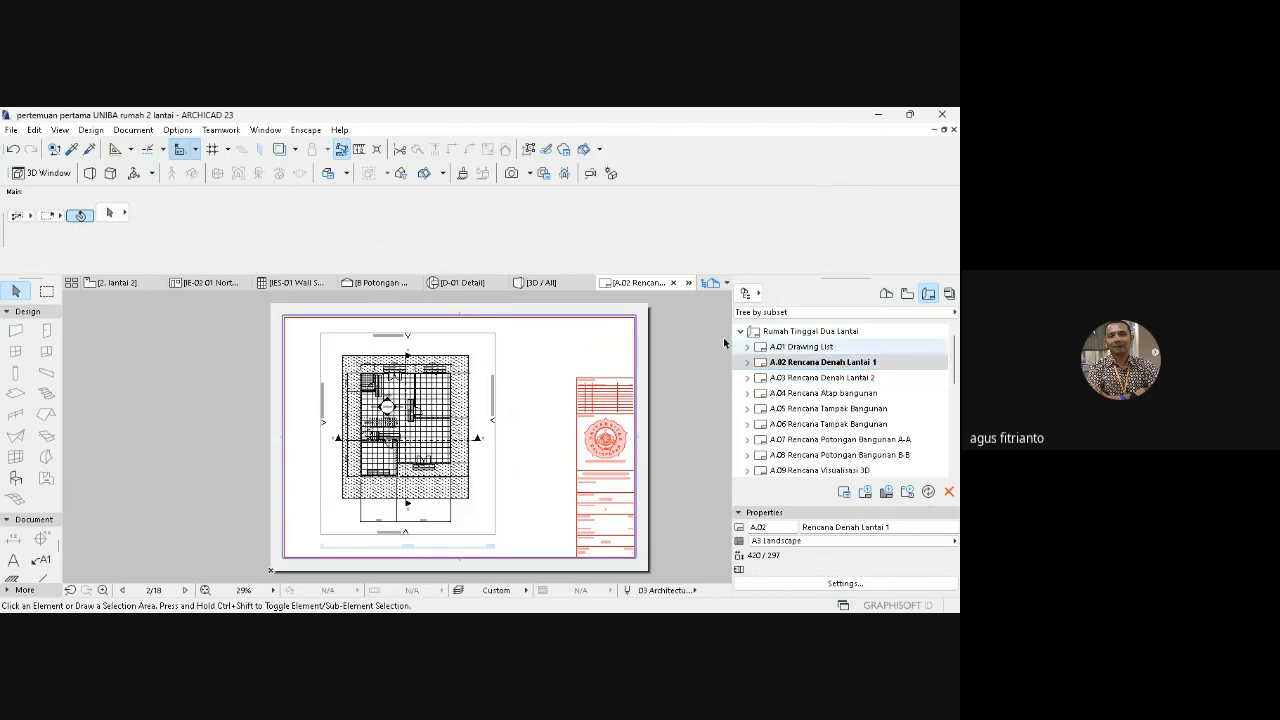
- Open the 1. lantai 1 floor plan from the project's stories and show all layers
click(133, 130)
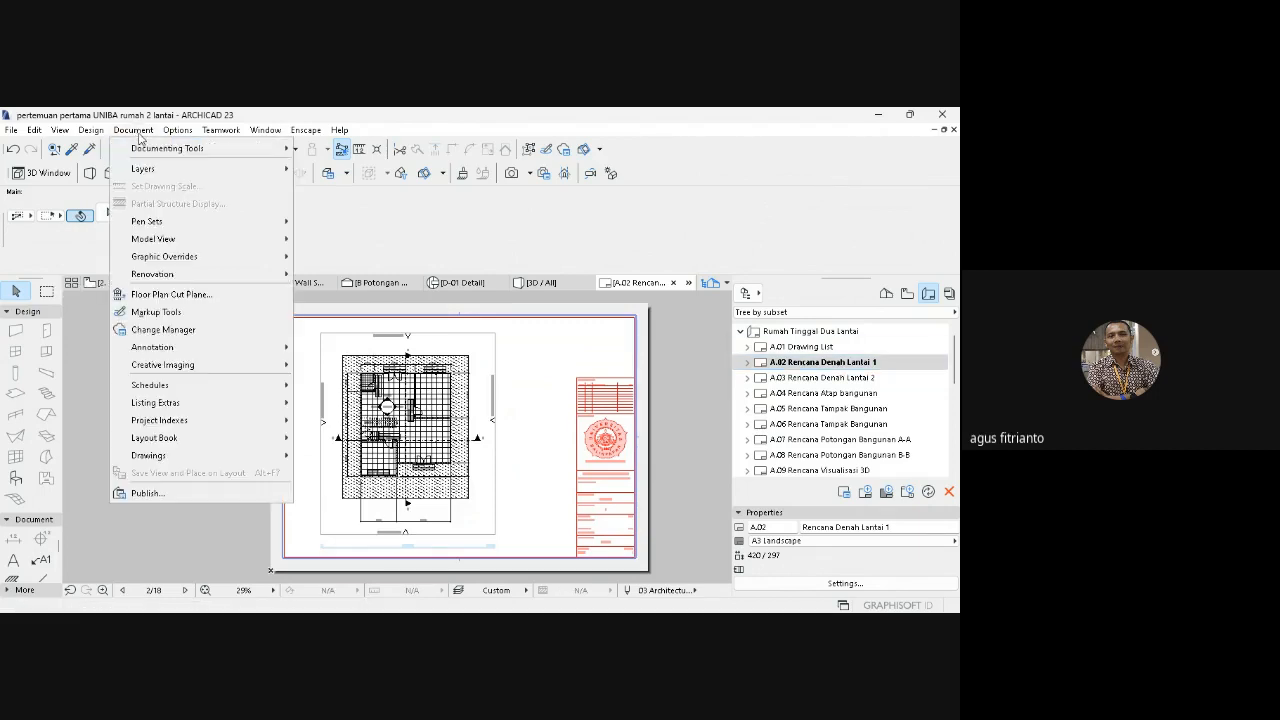
click(294, 251)
click(117, 282)
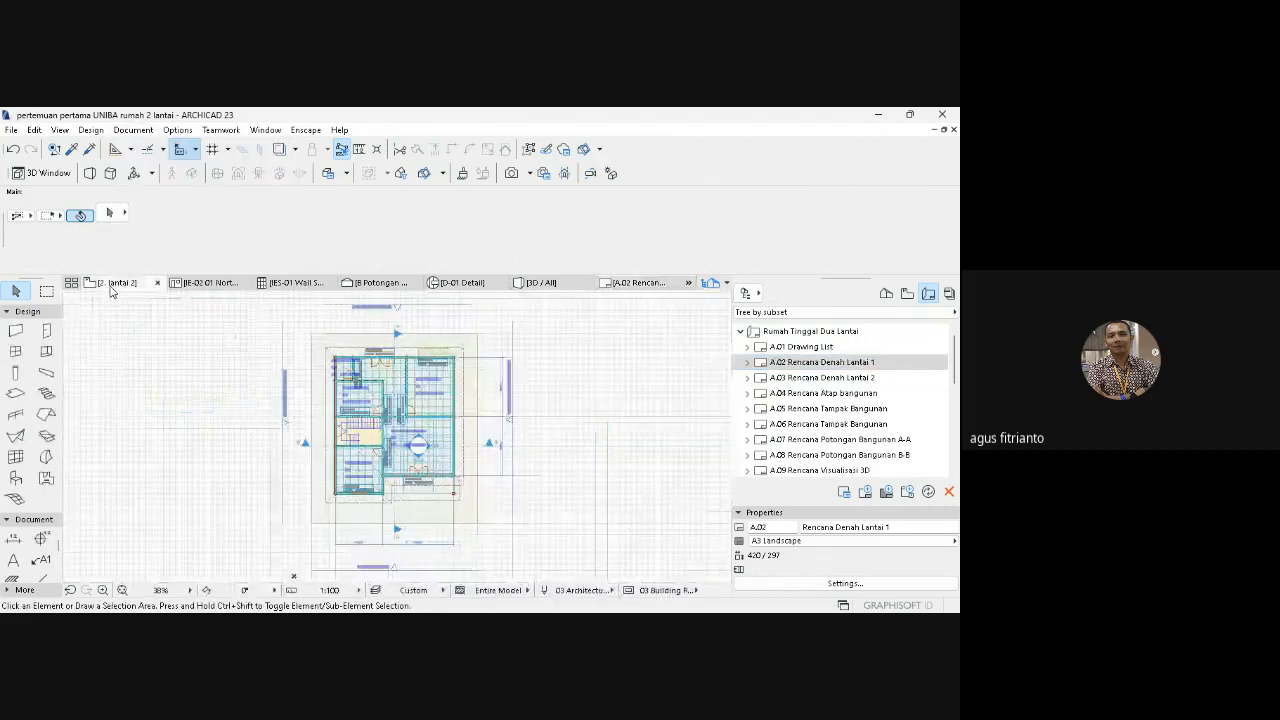
click(886, 293)
click(800, 375)
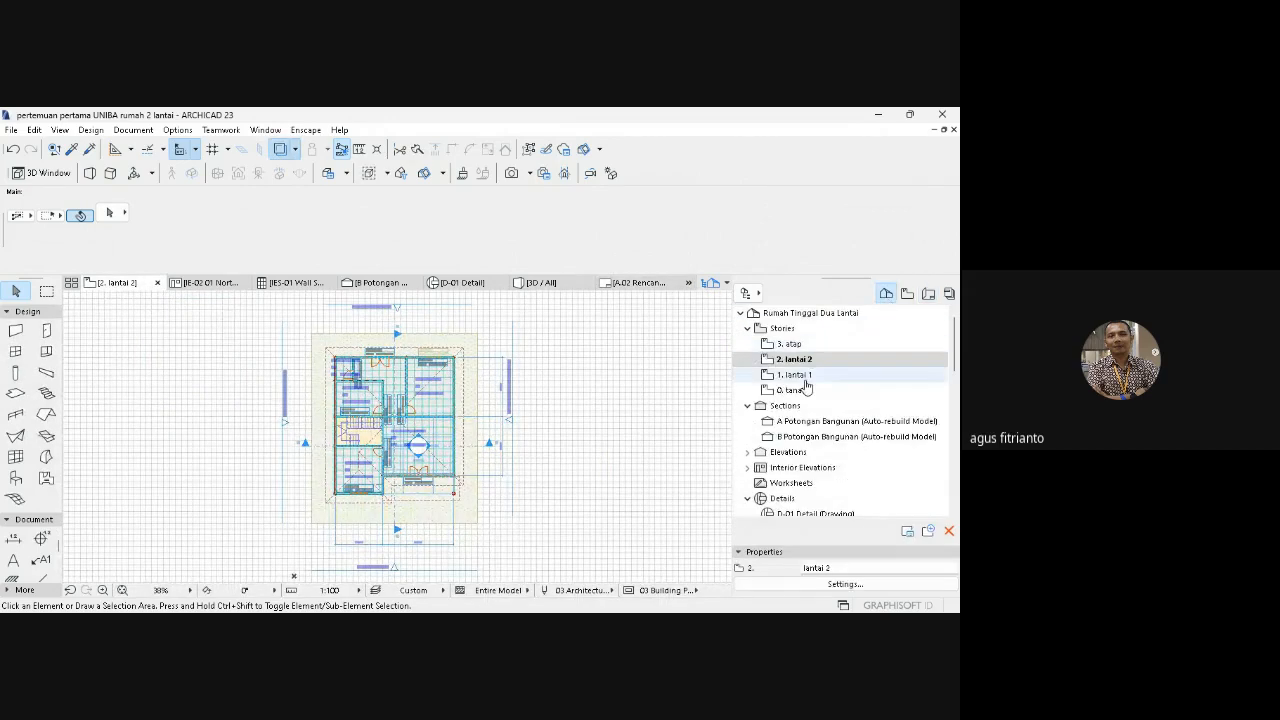
double_click(800, 375)
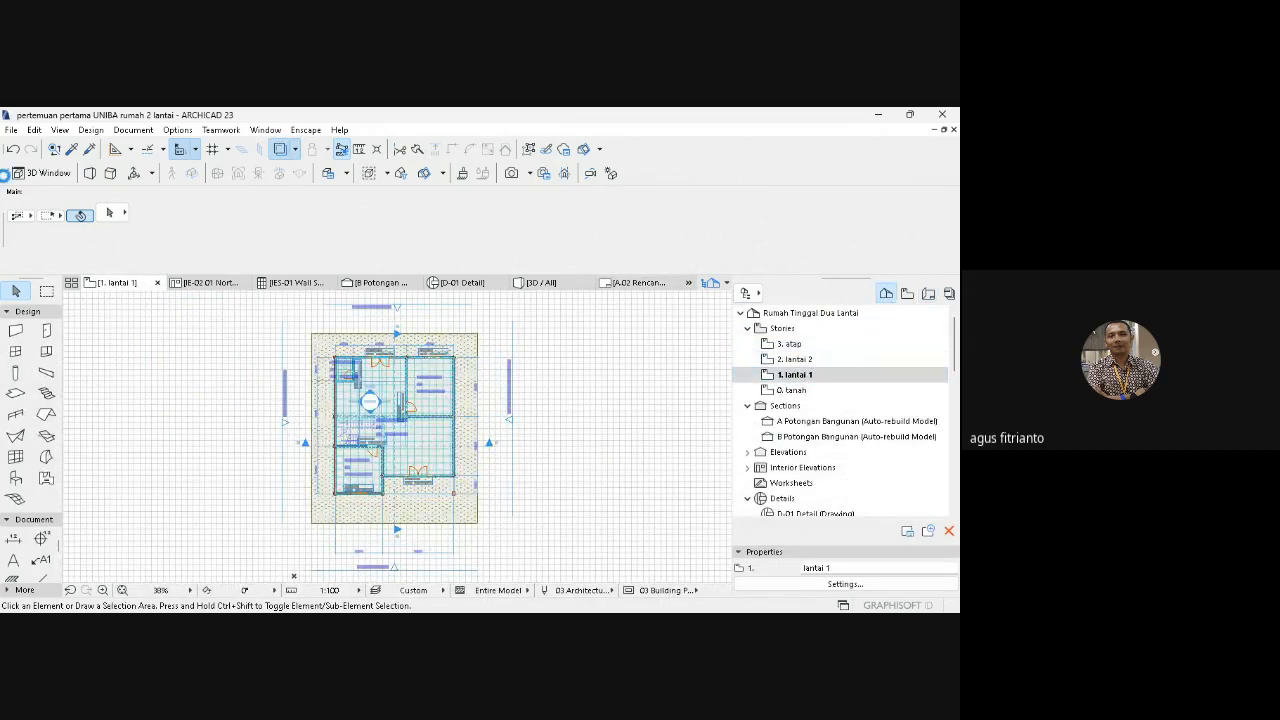
click(133, 130)
mouse_move(150, 168)
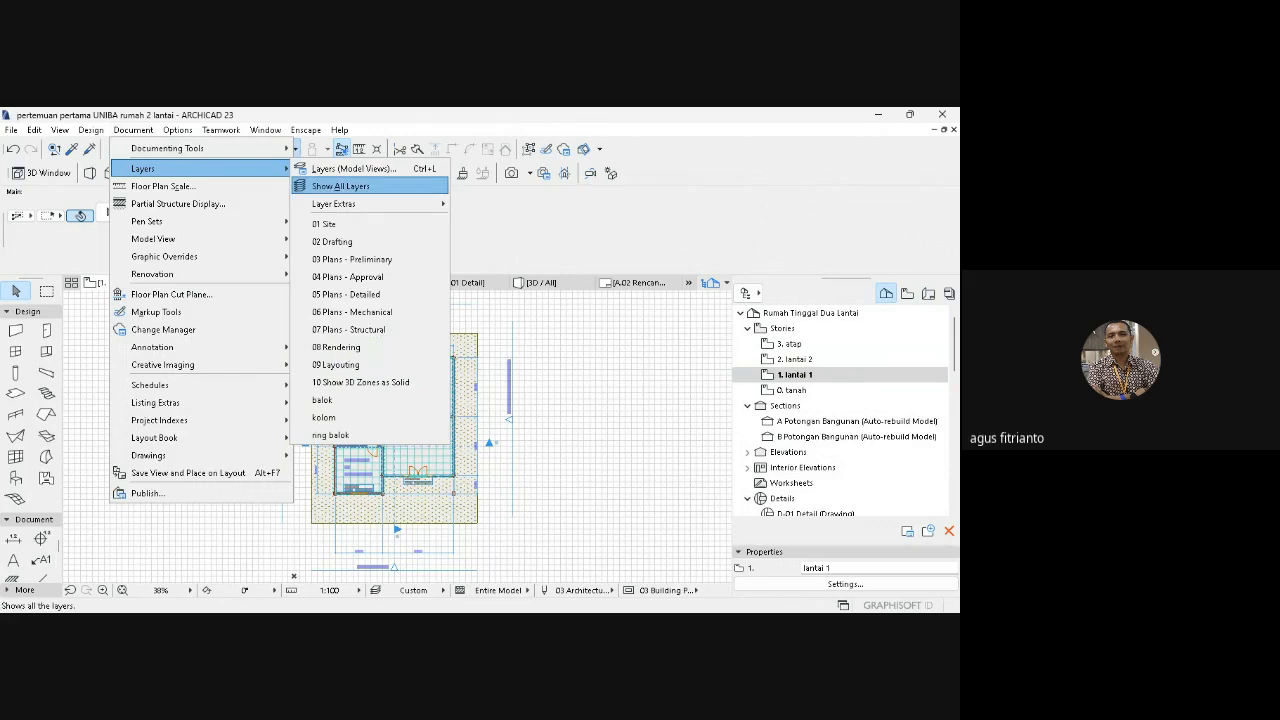
click(334, 184)
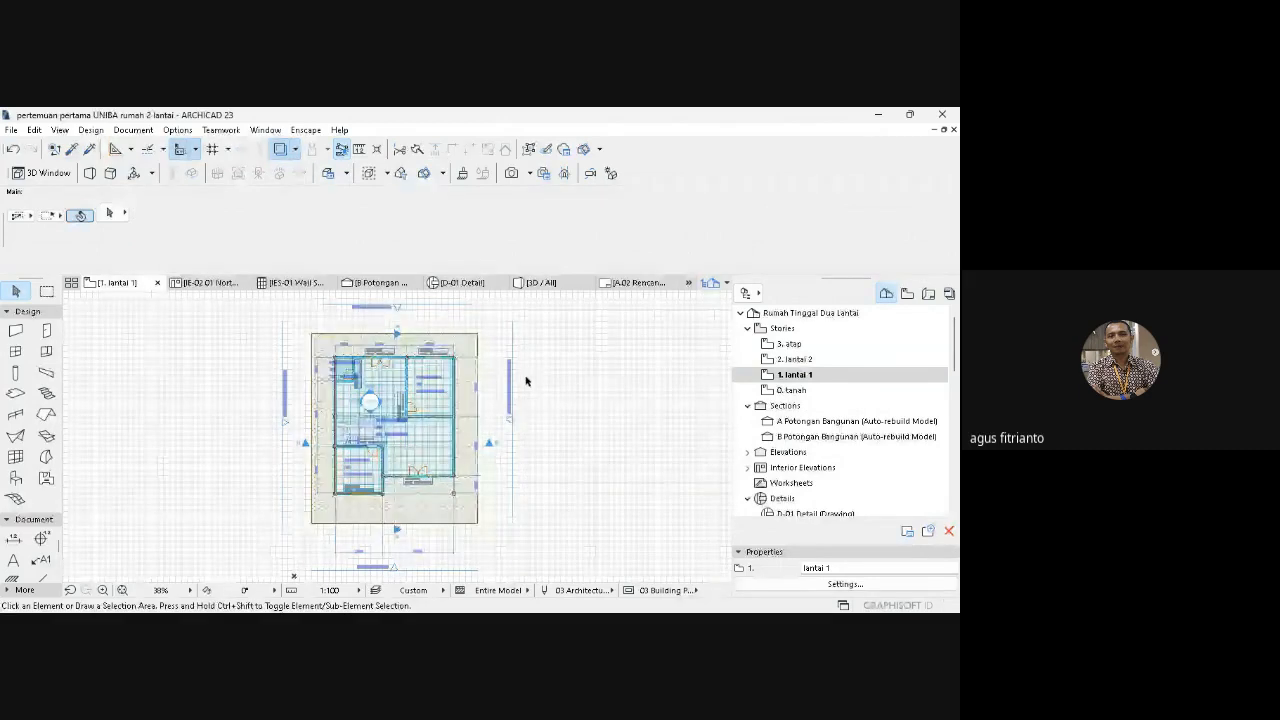
click(101, 313)
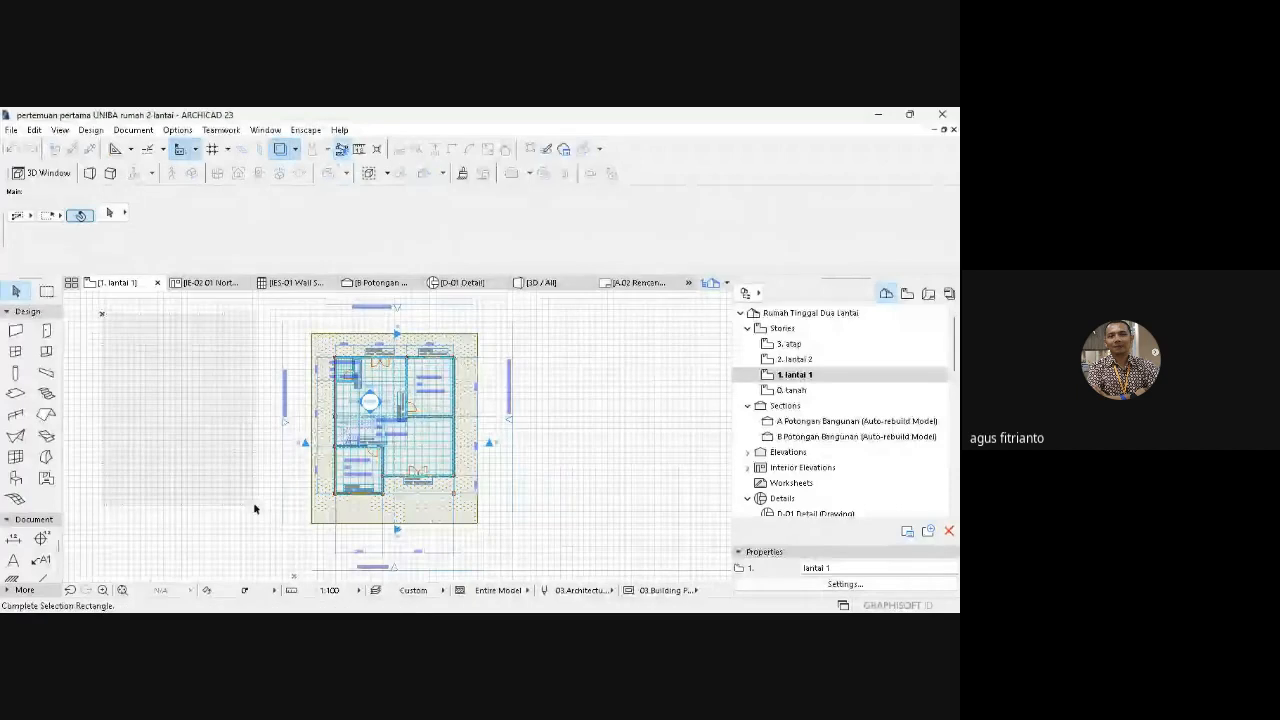
click(254, 508)
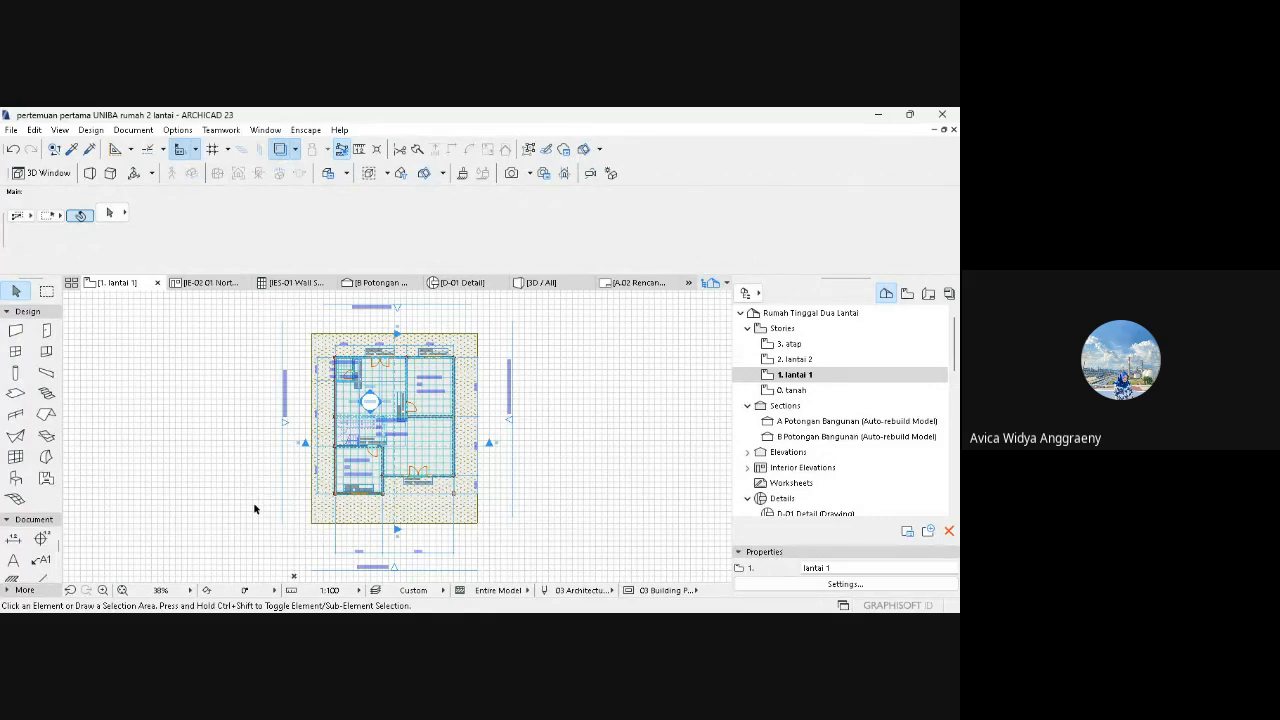
- Examine which layers are shown and hidden in the balok layer combination
click(133, 130)
mouse_move(160, 166)
click(349, 172)
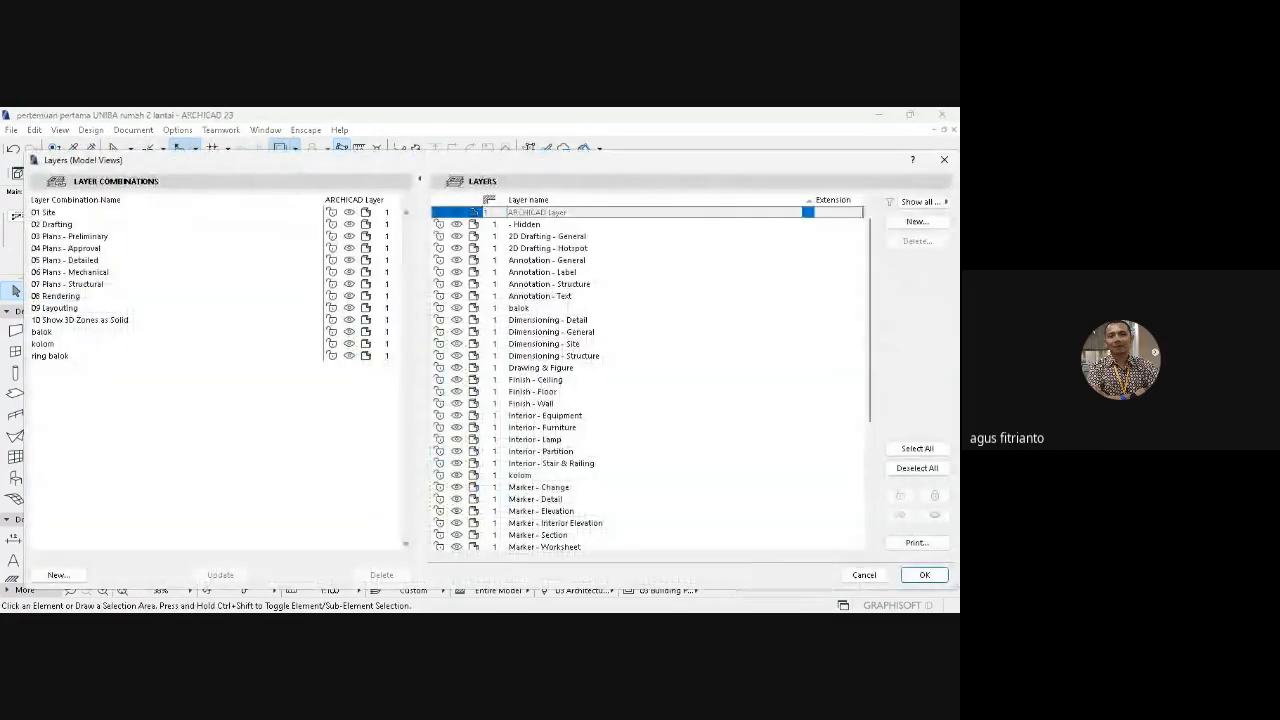
click(42, 332)
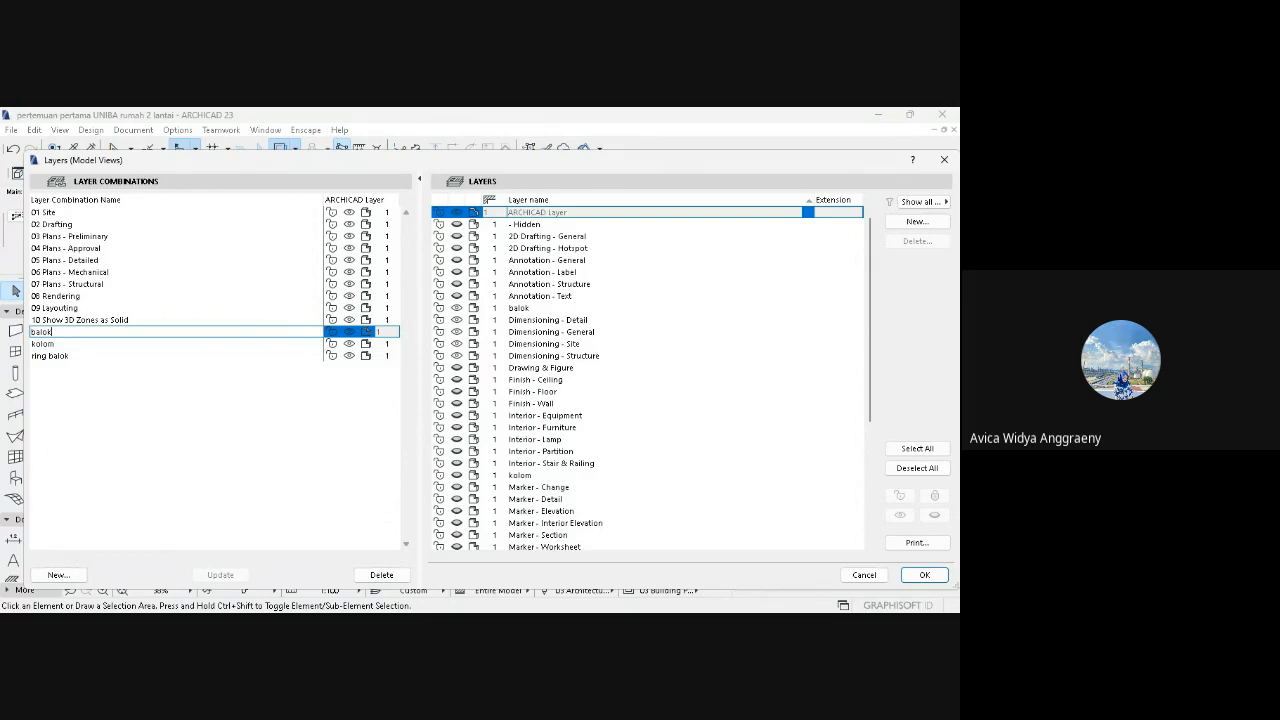
click(866, 575)
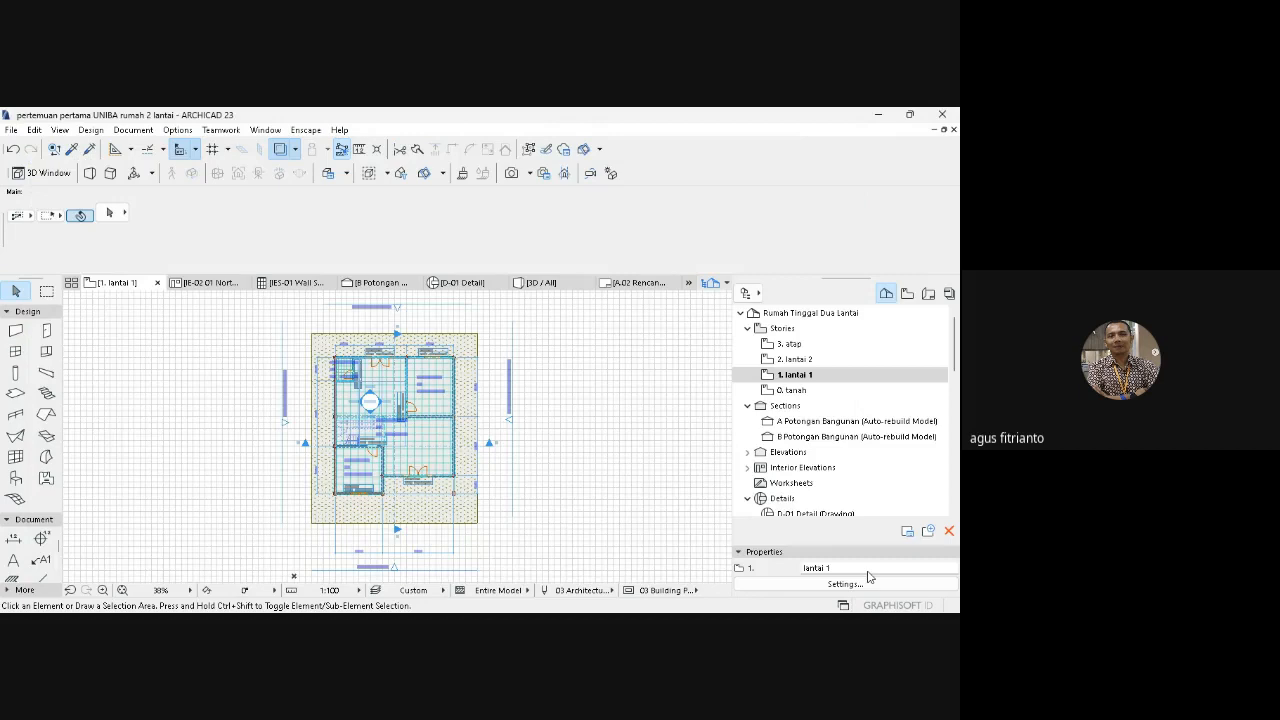
- Check which layer the vertical dimension chain beside the west wall of the lantai 1 plan is assigned to
click(318, 360)
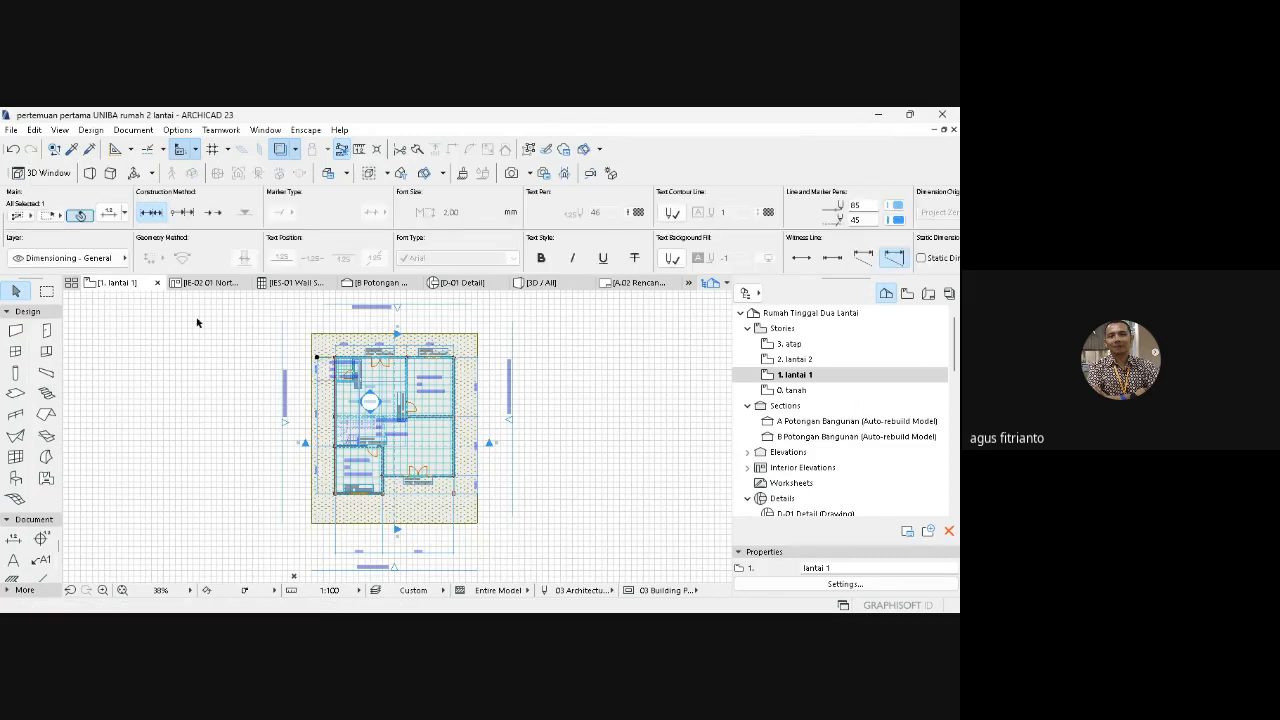
click(84, 259)
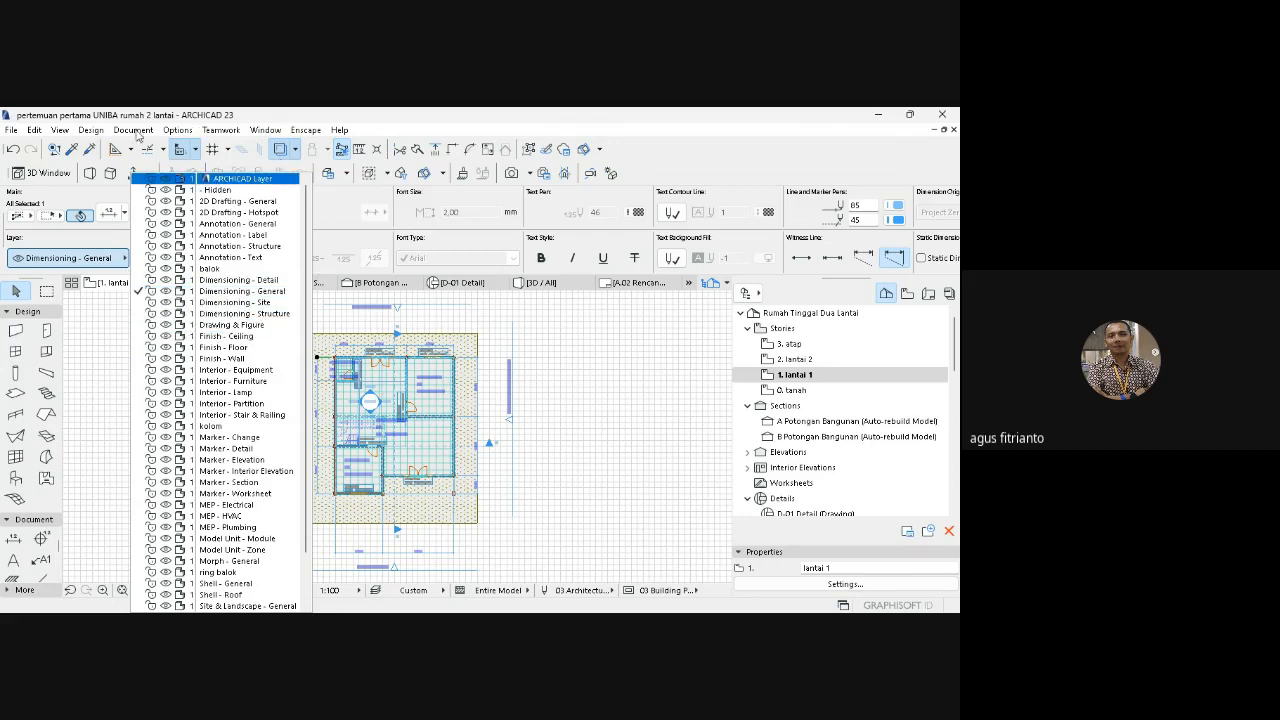
click(517, 305)
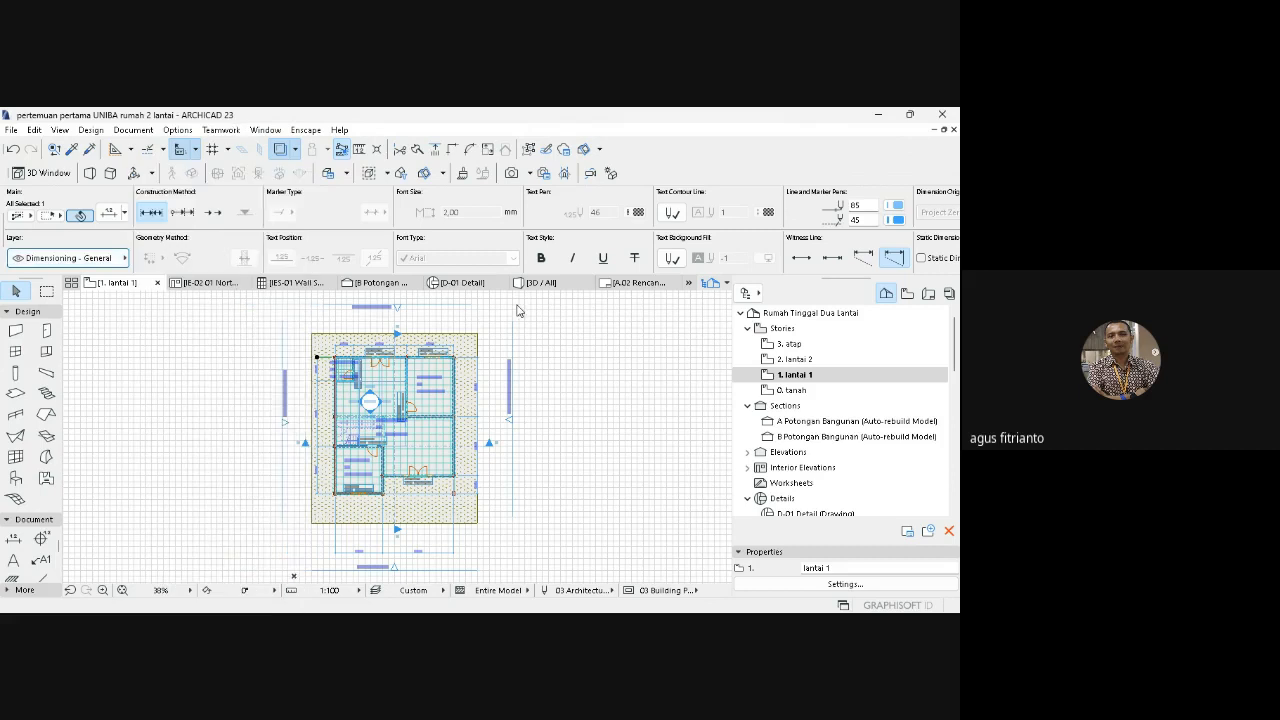
- Examine the visibility of the Dimensioning - General layer in the kolom and balok layer combinations
click(146, 131)
mouse_move(150, 168)
click(360, 168)
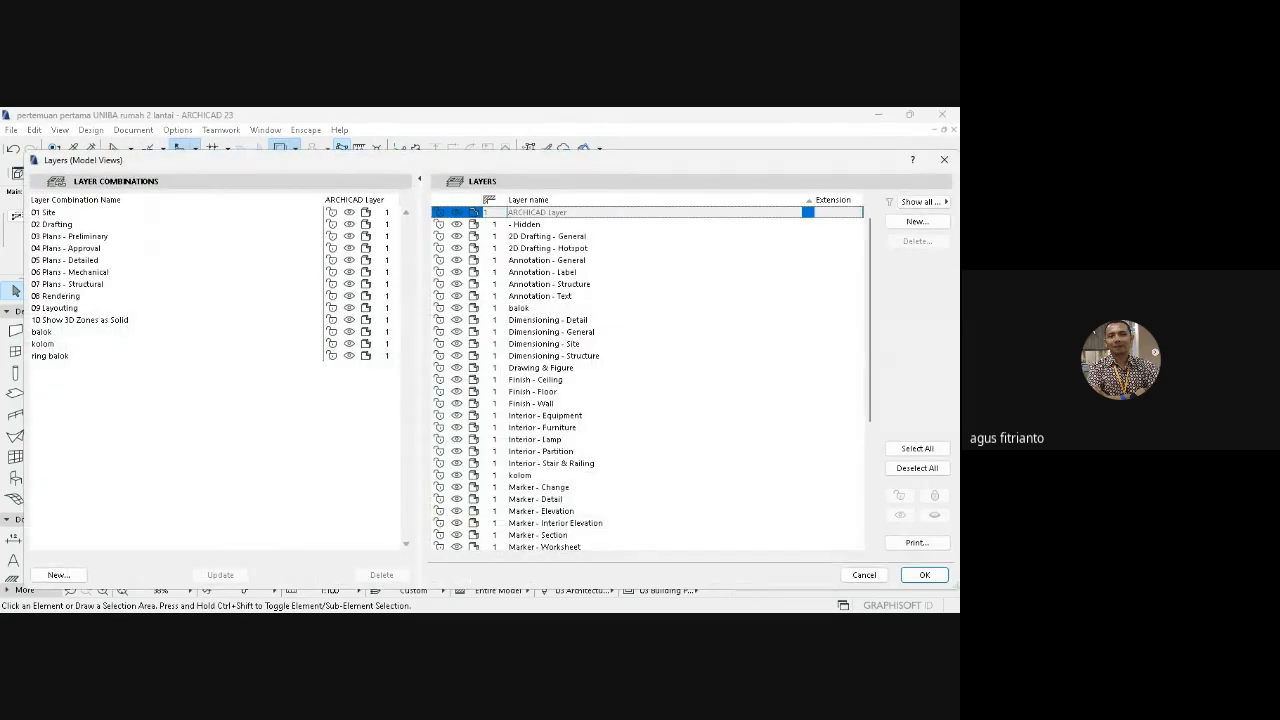
click(43, 344)
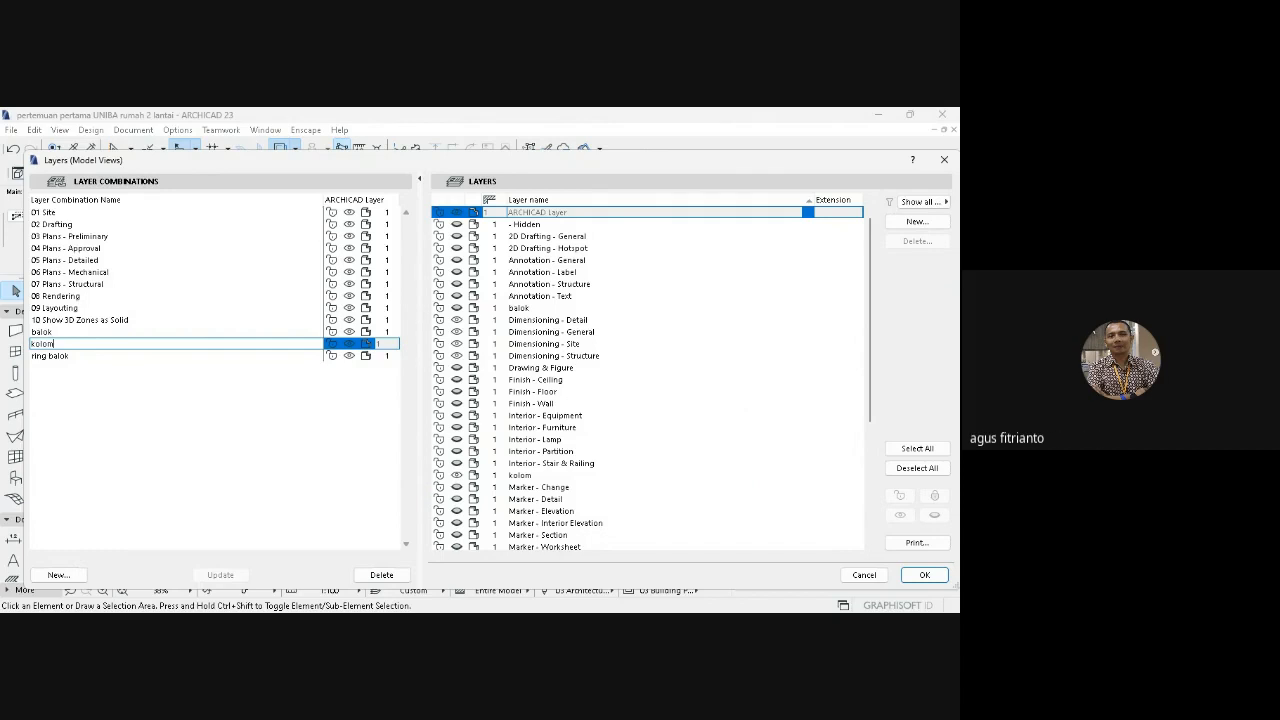
click(552, 332)
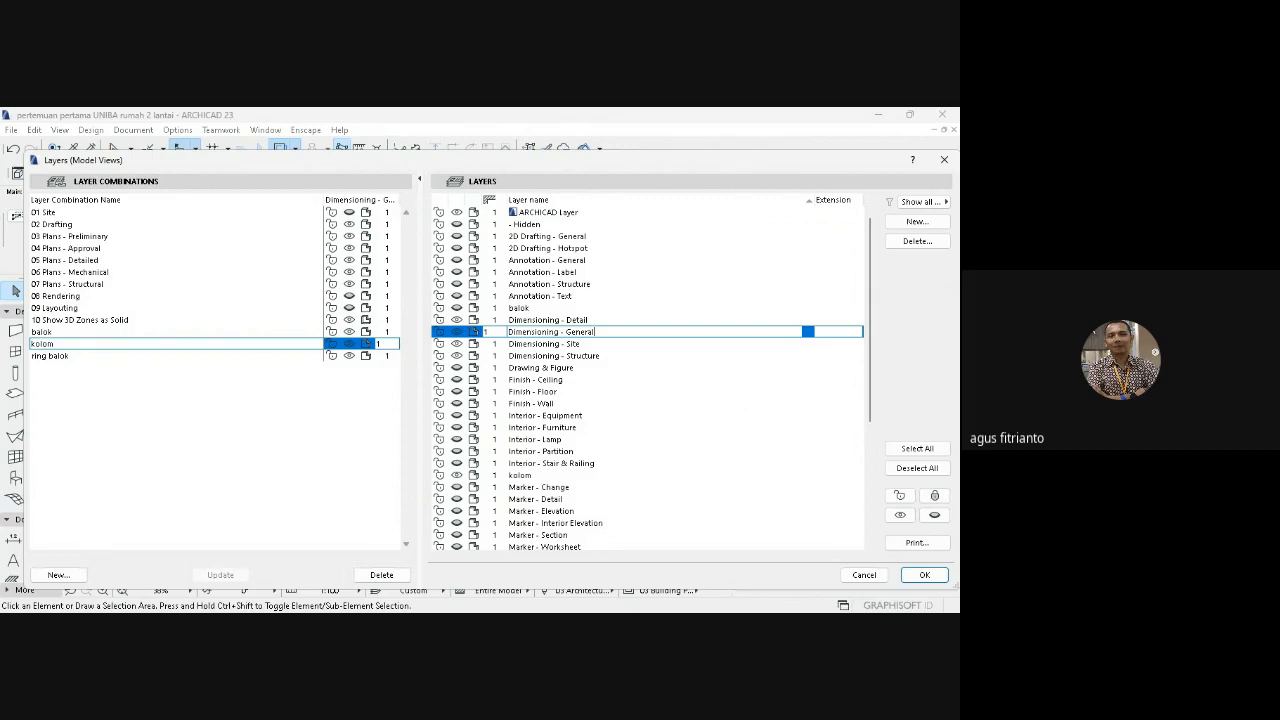
click(50, 356)
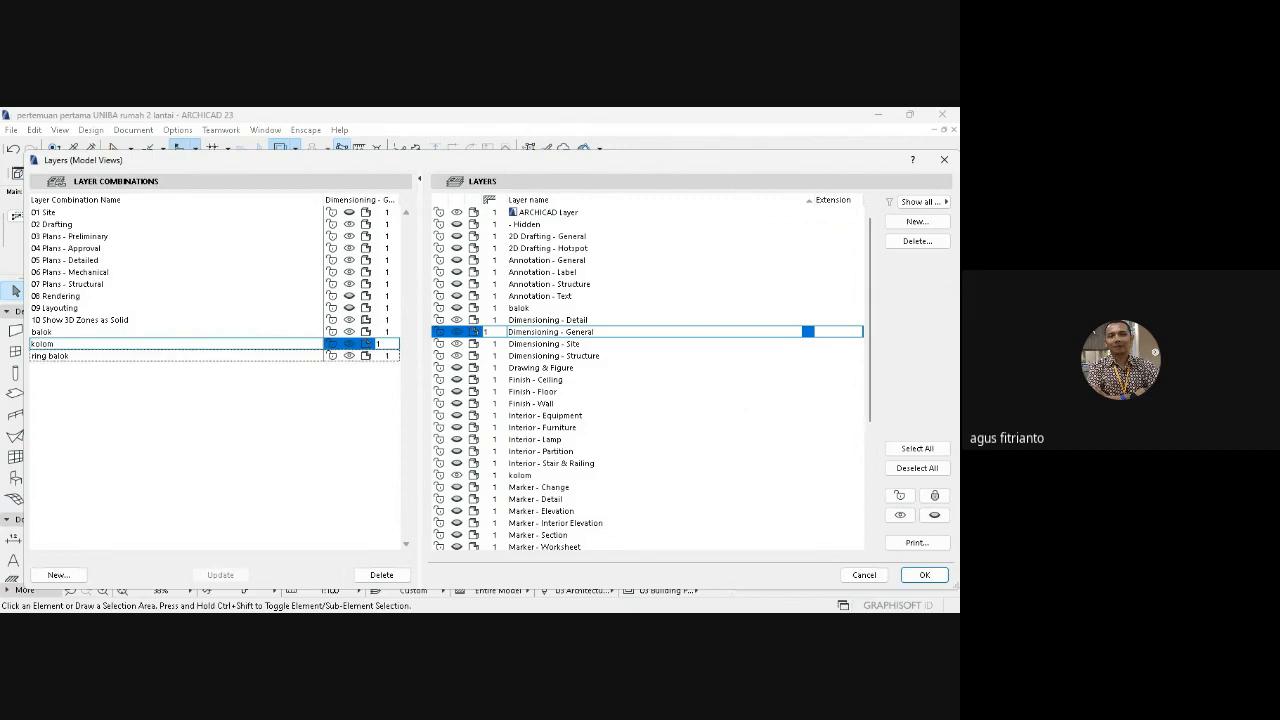
key(Up)
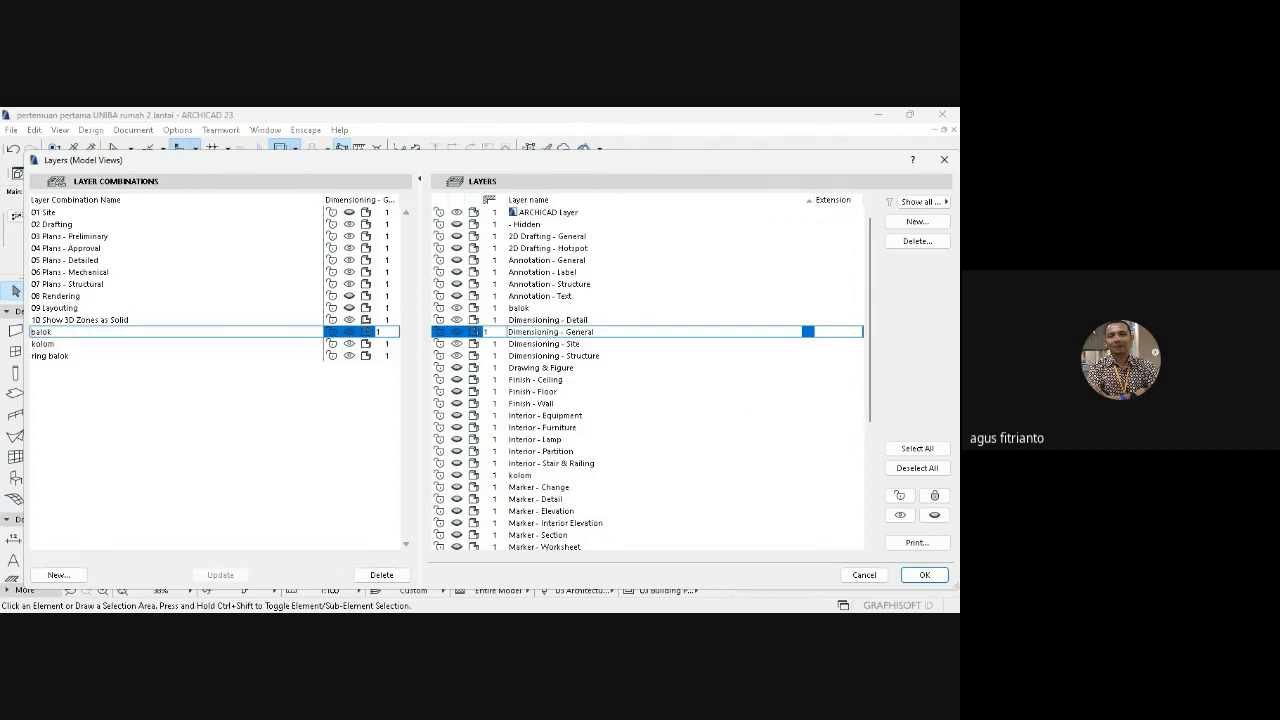
click(860, 576)
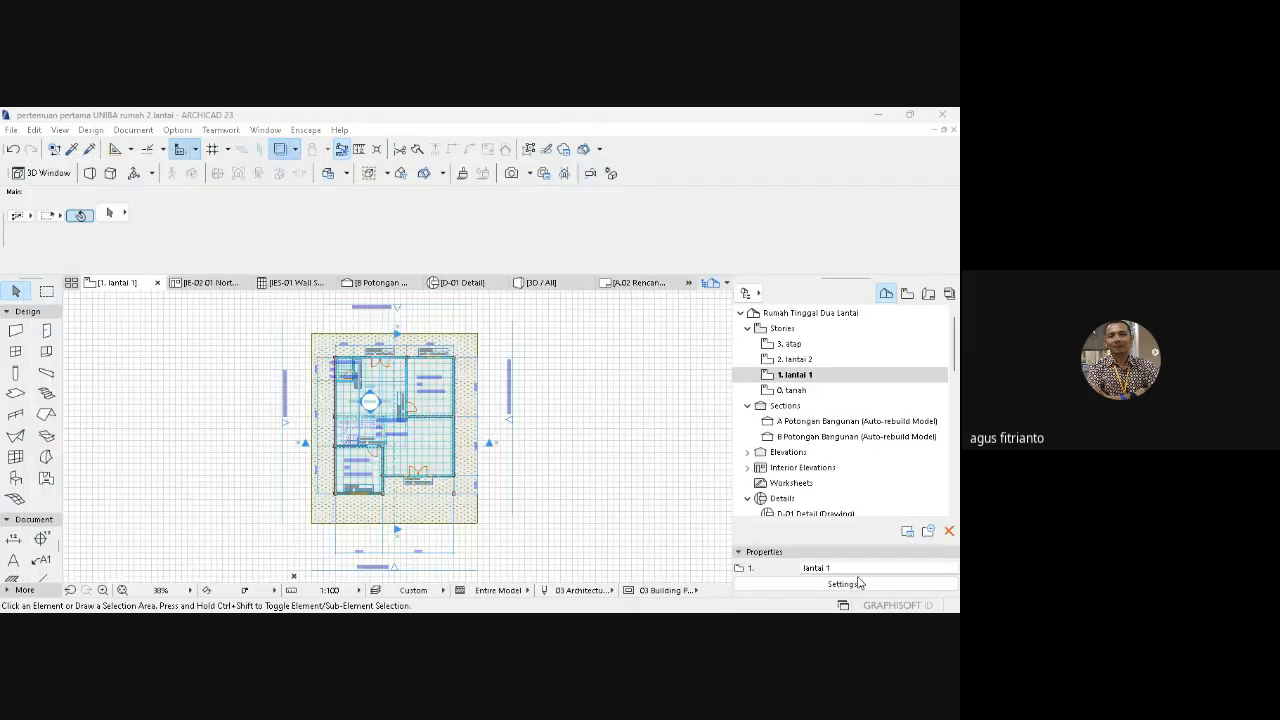
- Open the A.16 Rencana Kolom layout and show all layers in the layout book
click(928, 293)
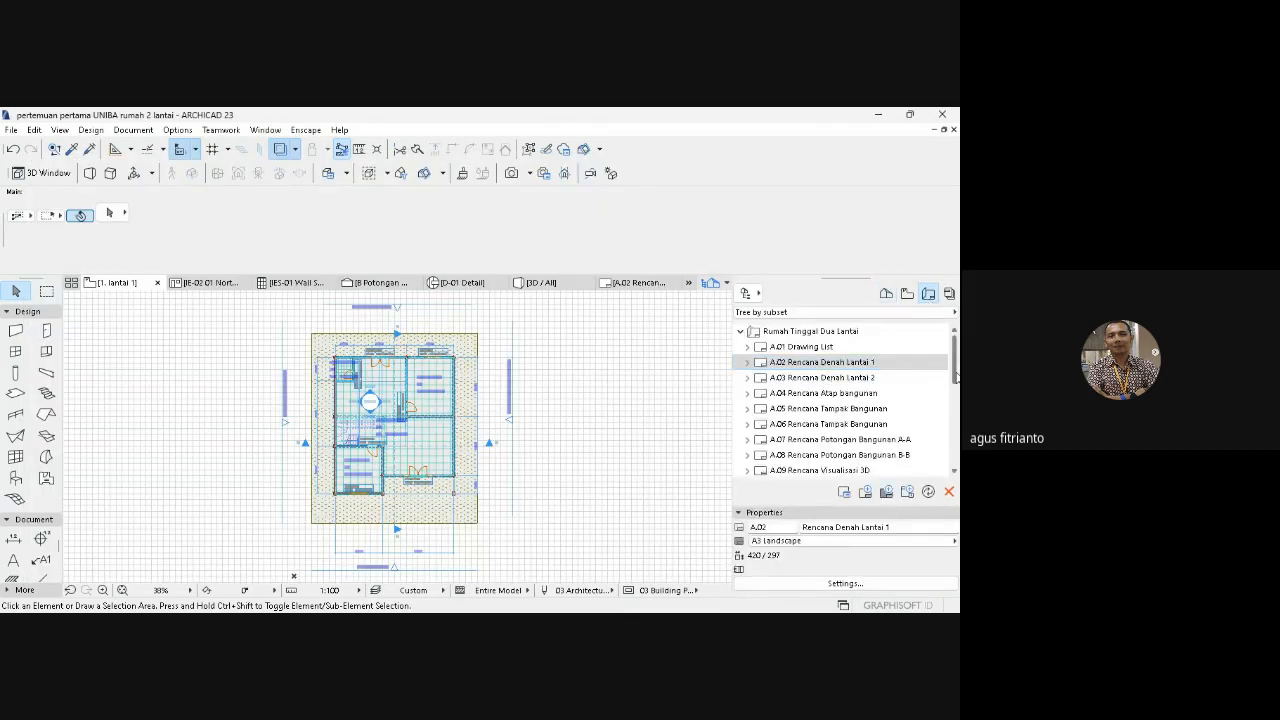
drag(956, 378, 956, 461)
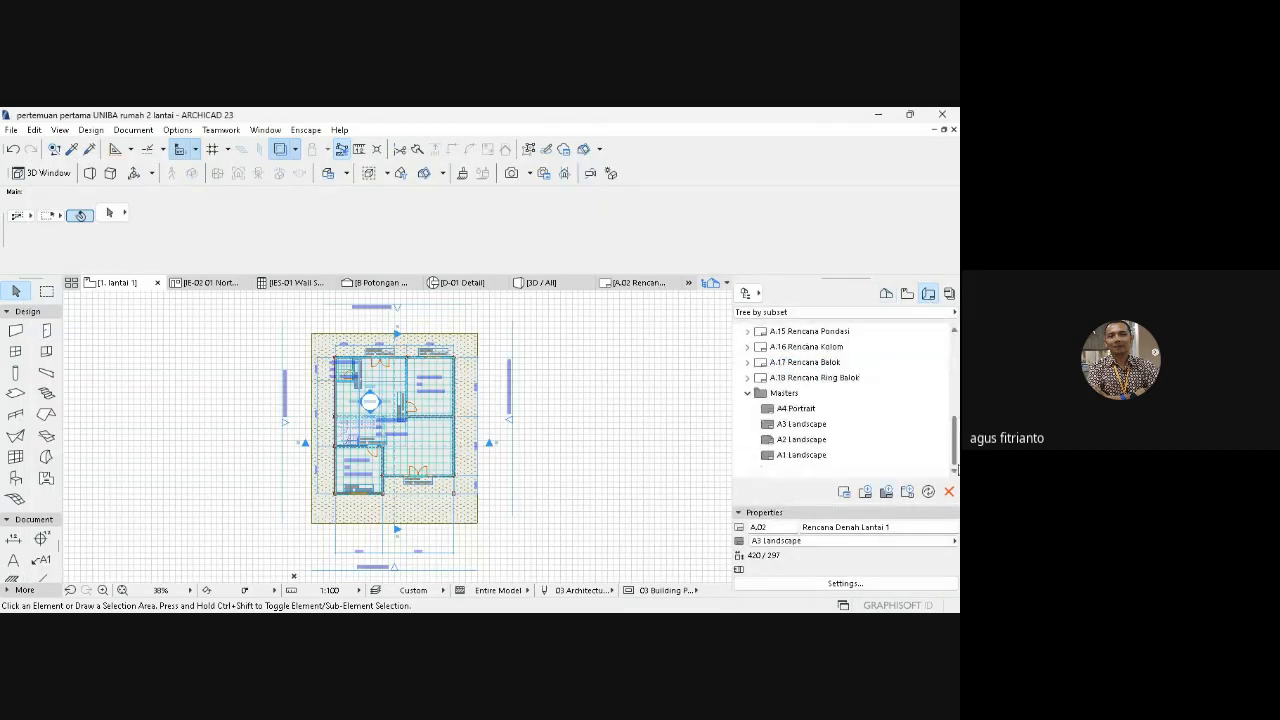
double_click(845, 347)
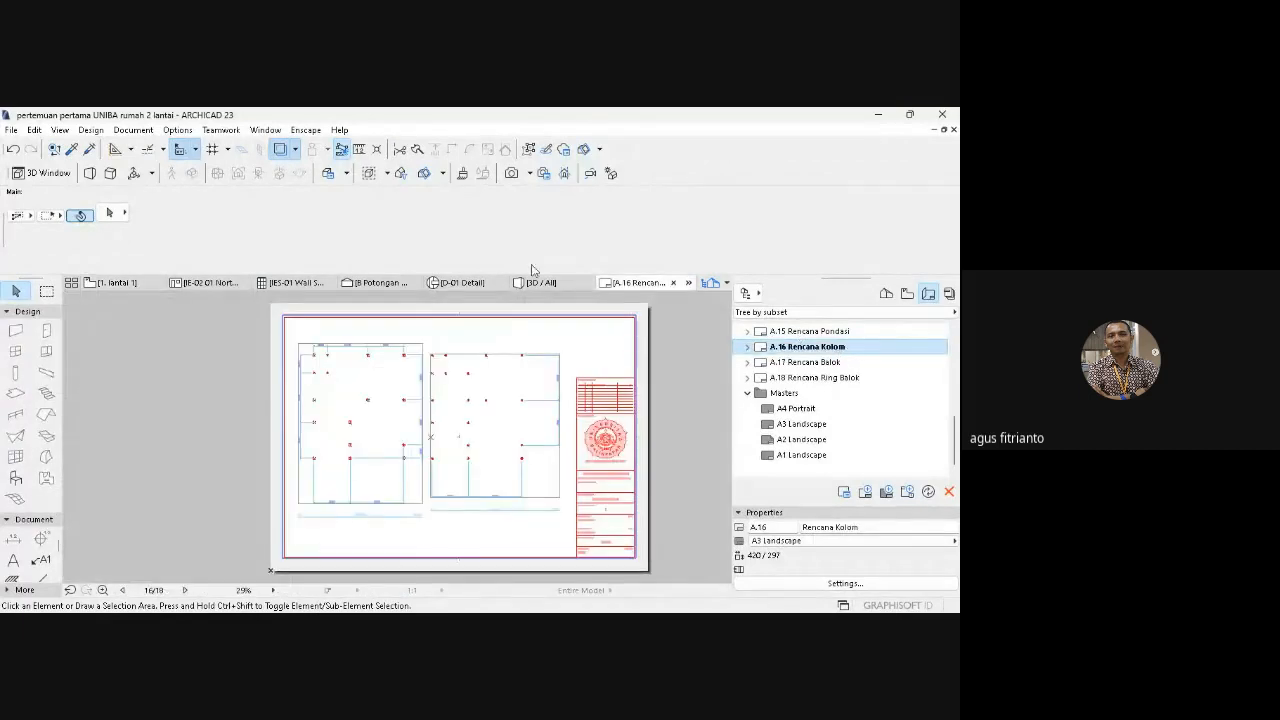
click(133, 130)
mouse_move(150, 168)
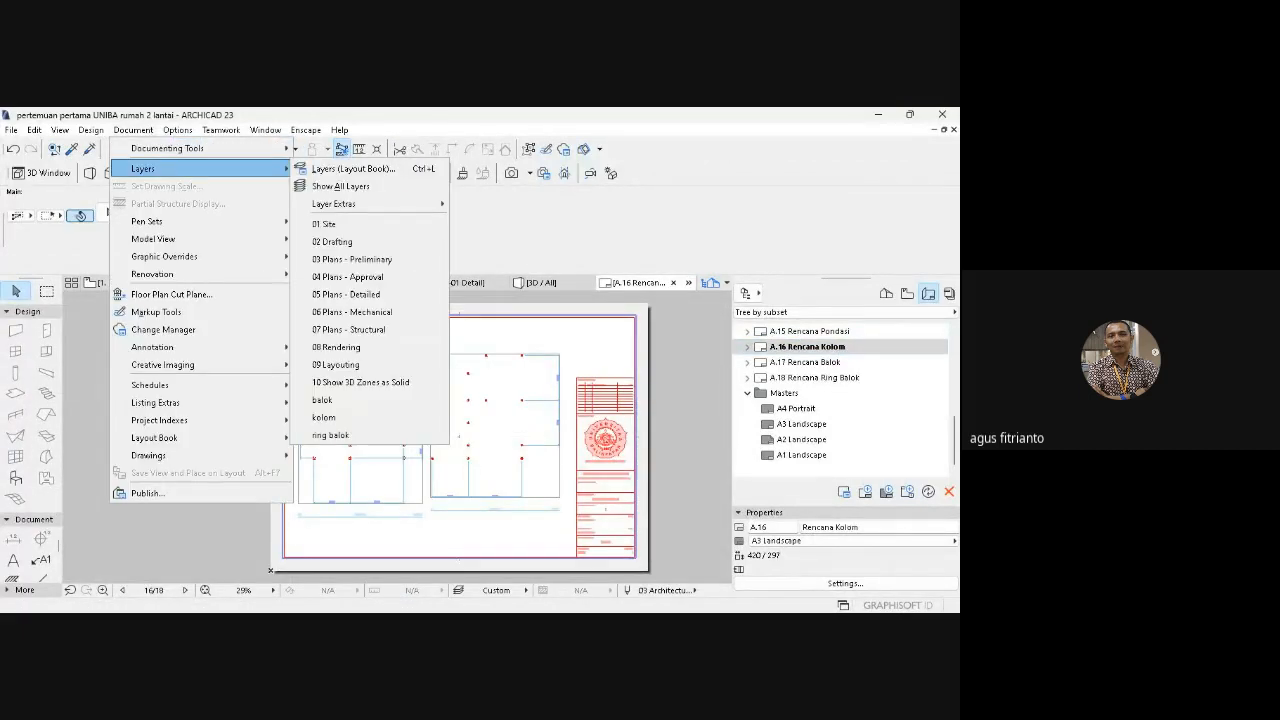
click(340, 186)
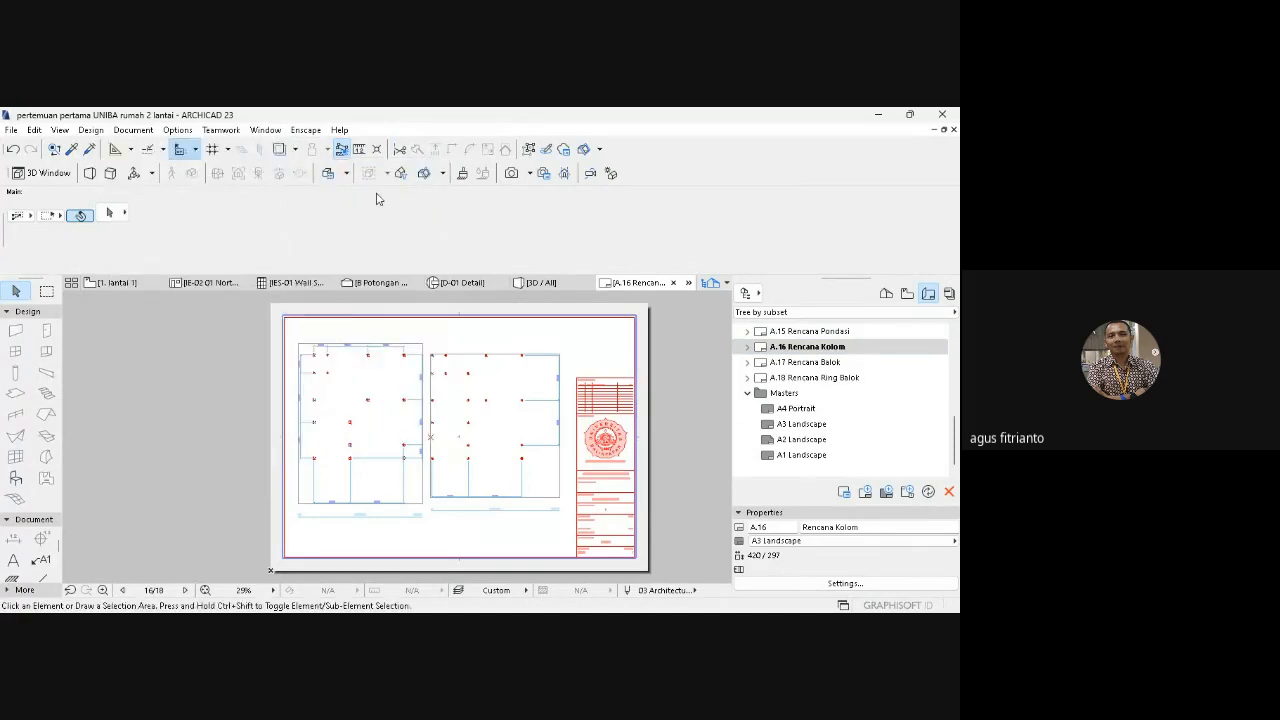
- Open the source view of the lantai 1 column drawing on the A.16 Rencana Kolom layout and show all its layers
click(118, 284)
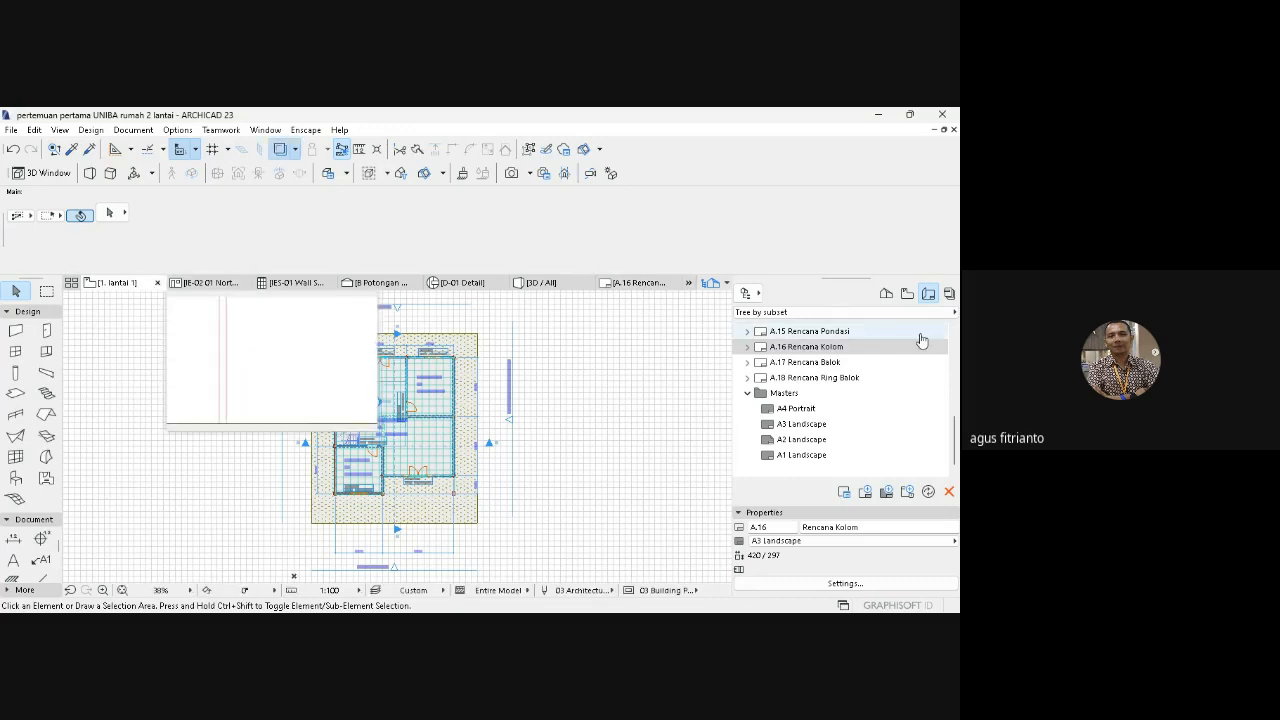
click(907, 294)
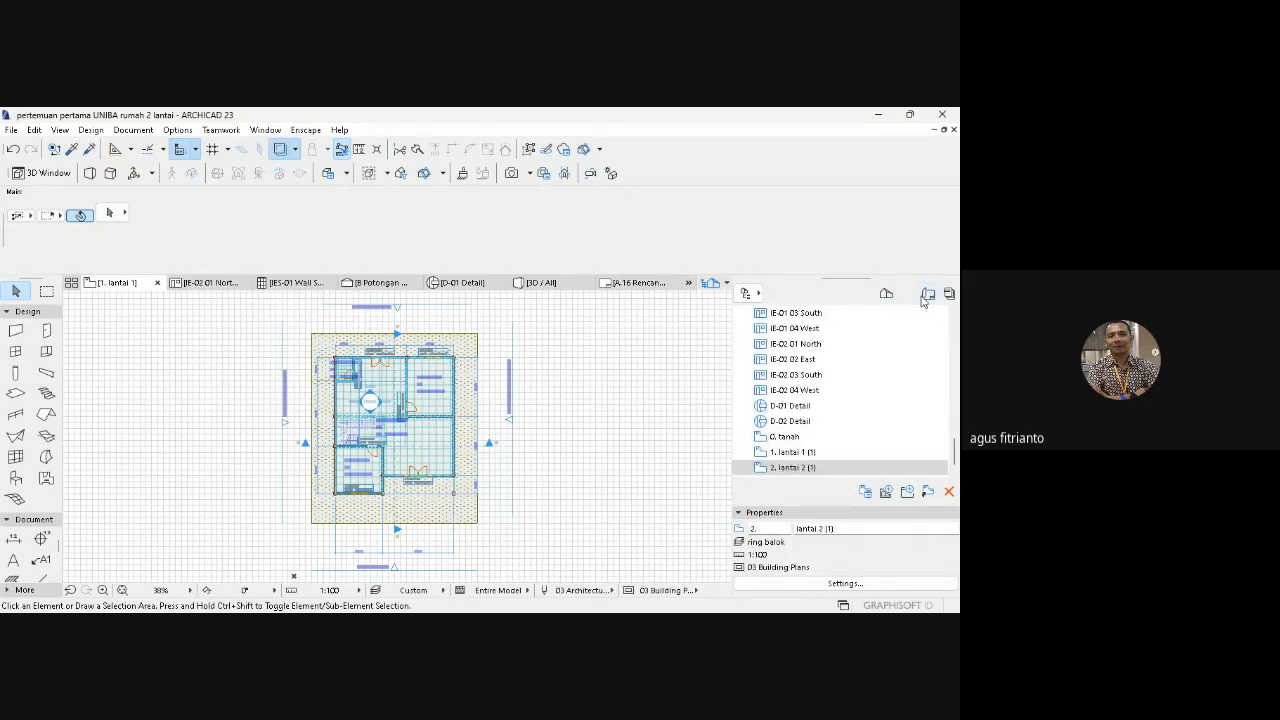
click(928, 294)
double_click(840, 348)
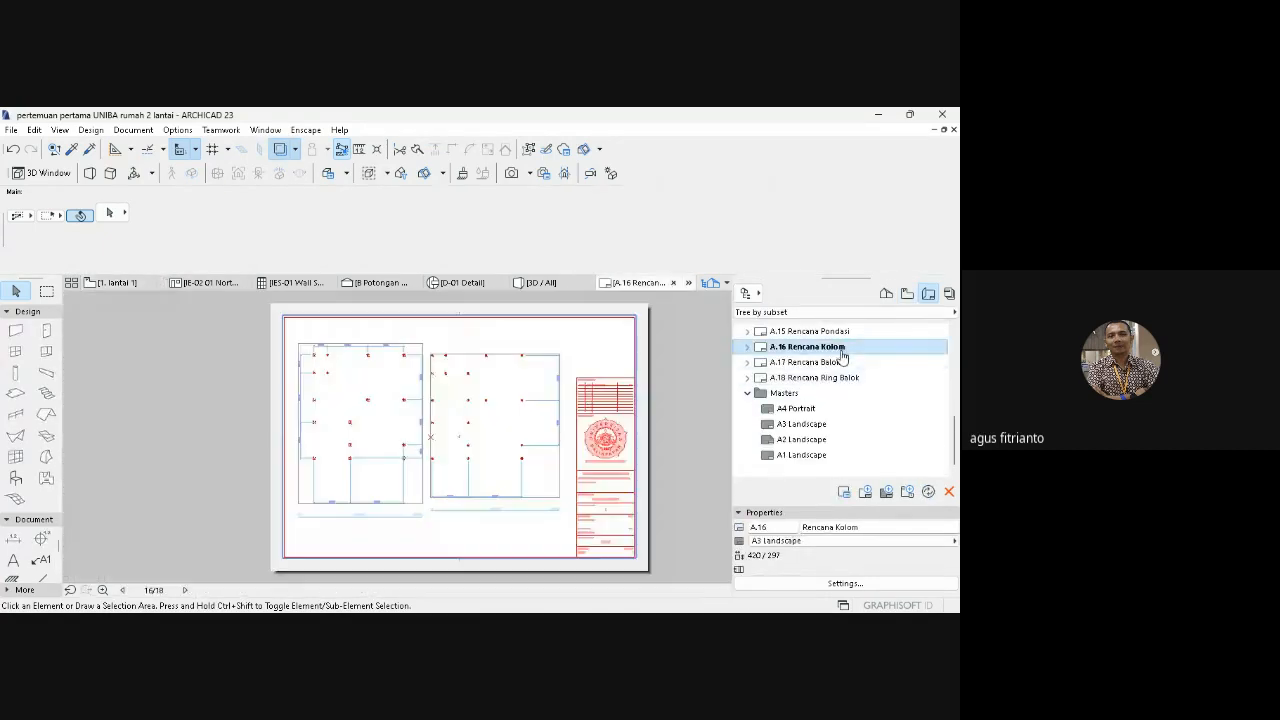
click(362, 398)
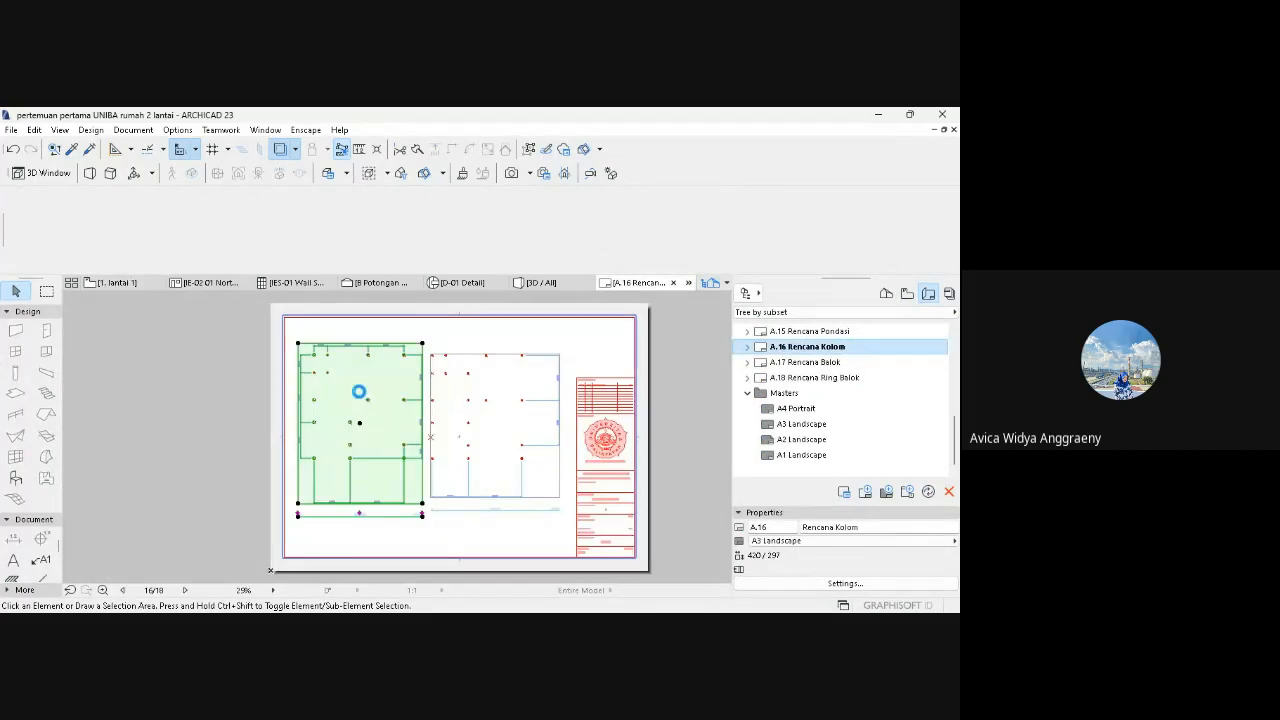
key(ctrl+t)
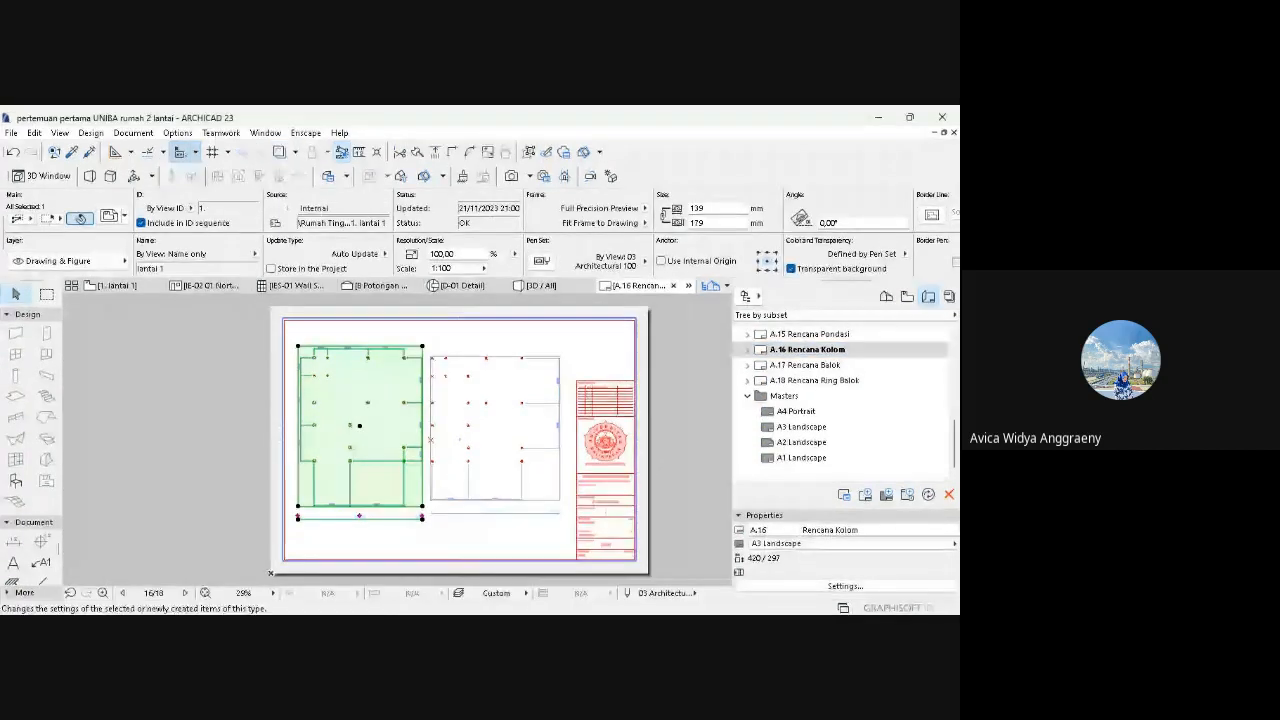
click(440, 267)
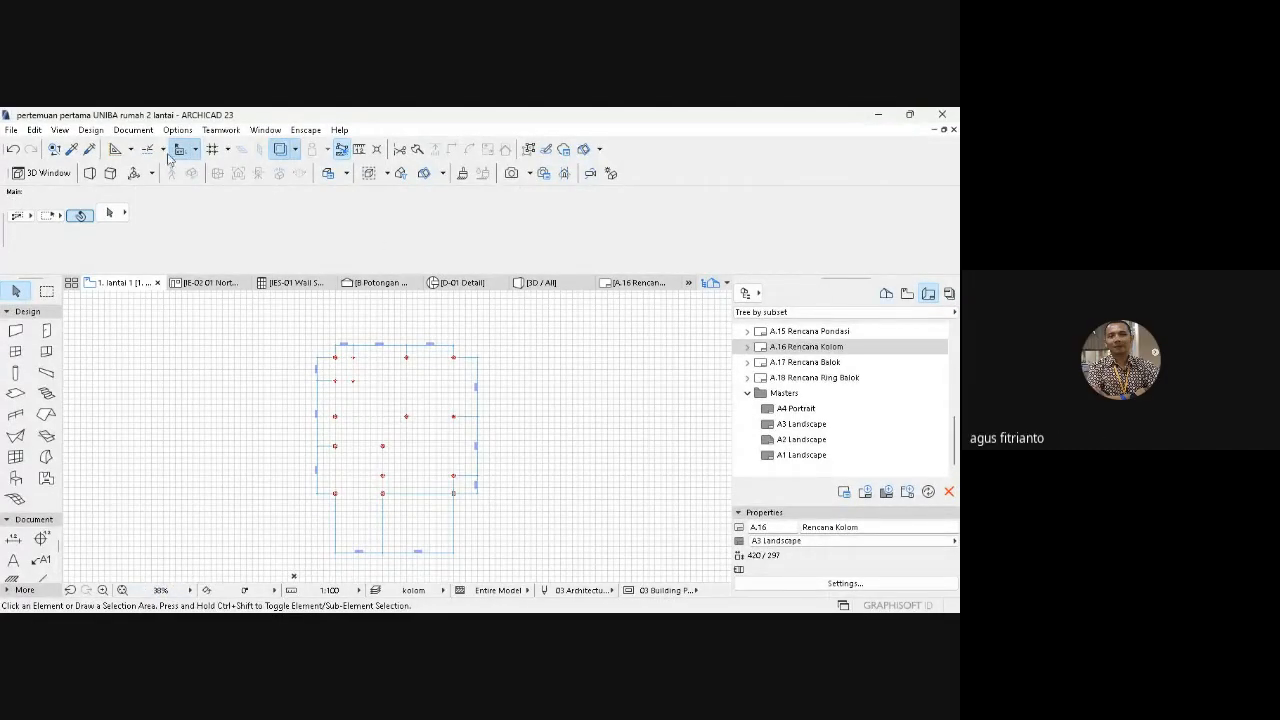
click(133, 130)
mouse_move(240, 168)
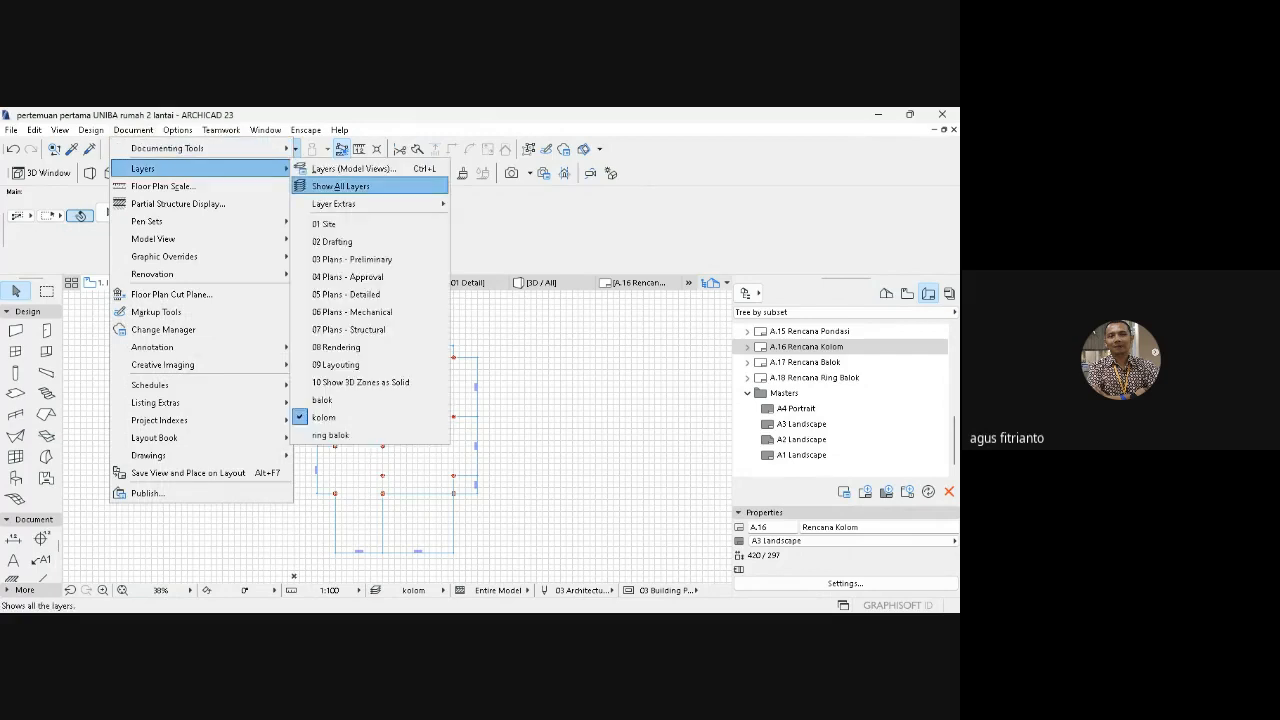
click(385, 186)
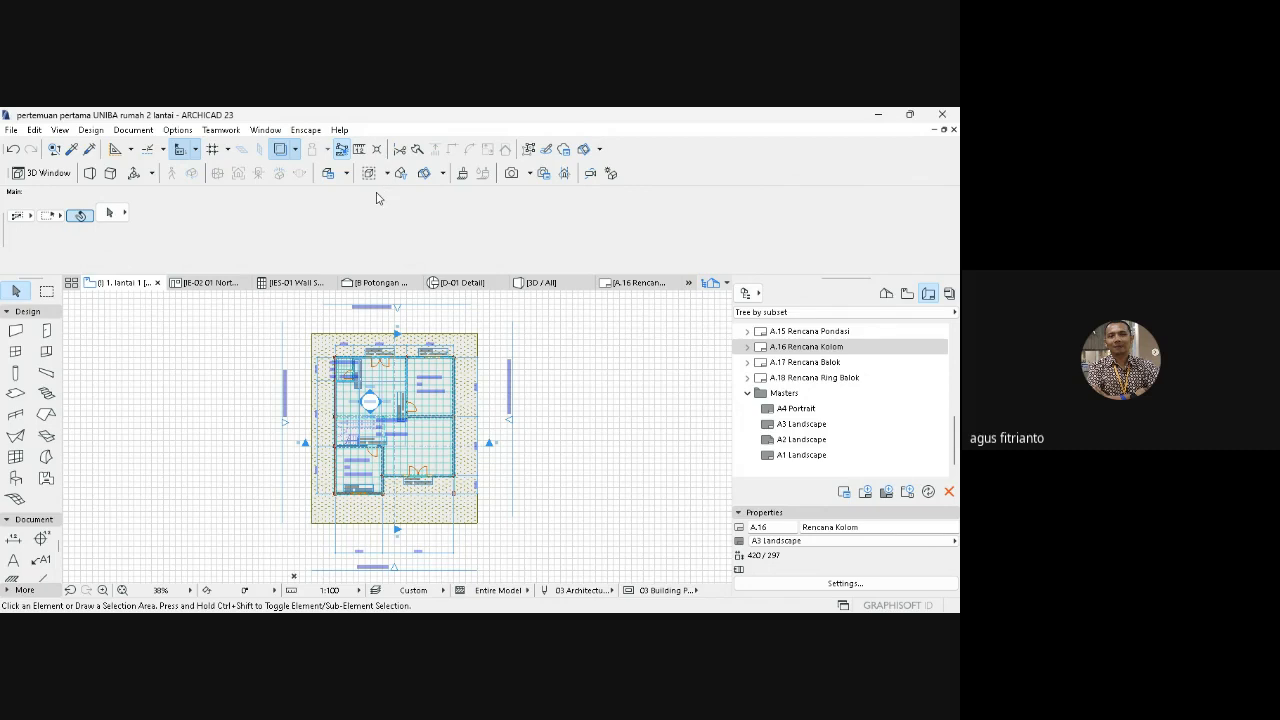
- With the Grid Element tool, turn off the end marker, enable grid snapping and try a horizontal grid line leftward from the plan's upper-right corner
click(42, 312)
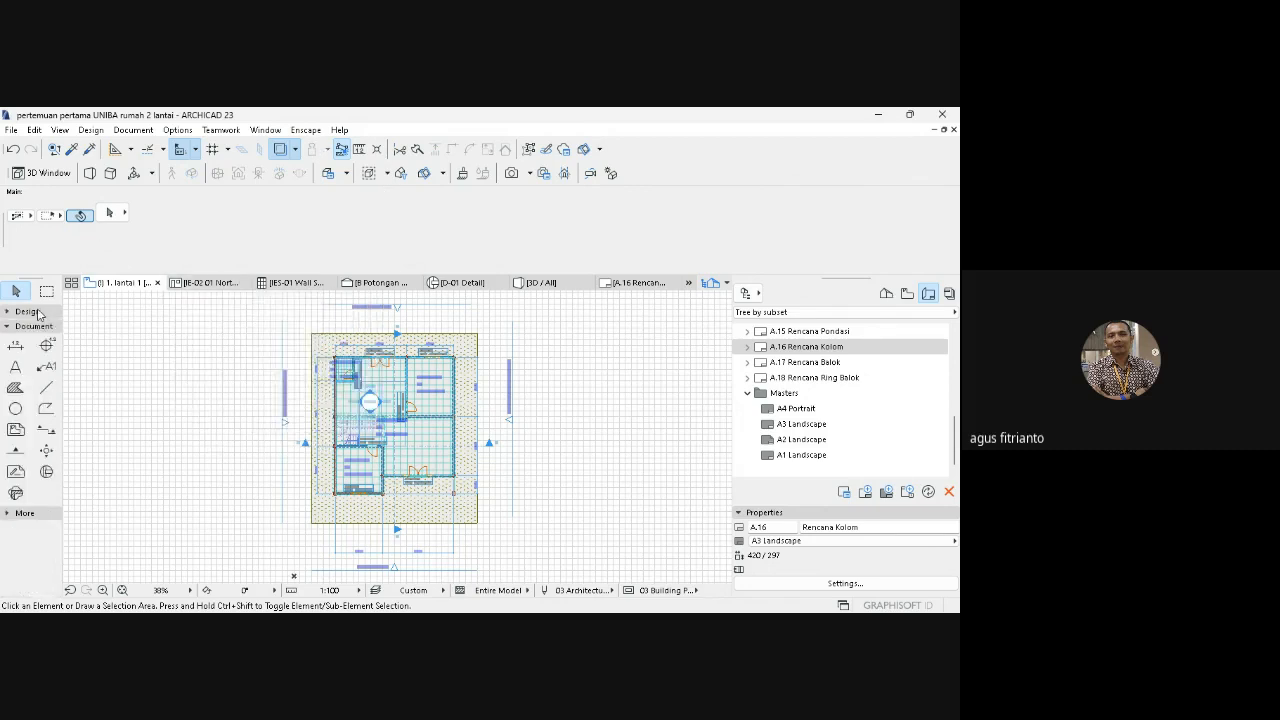
click(32, 518)
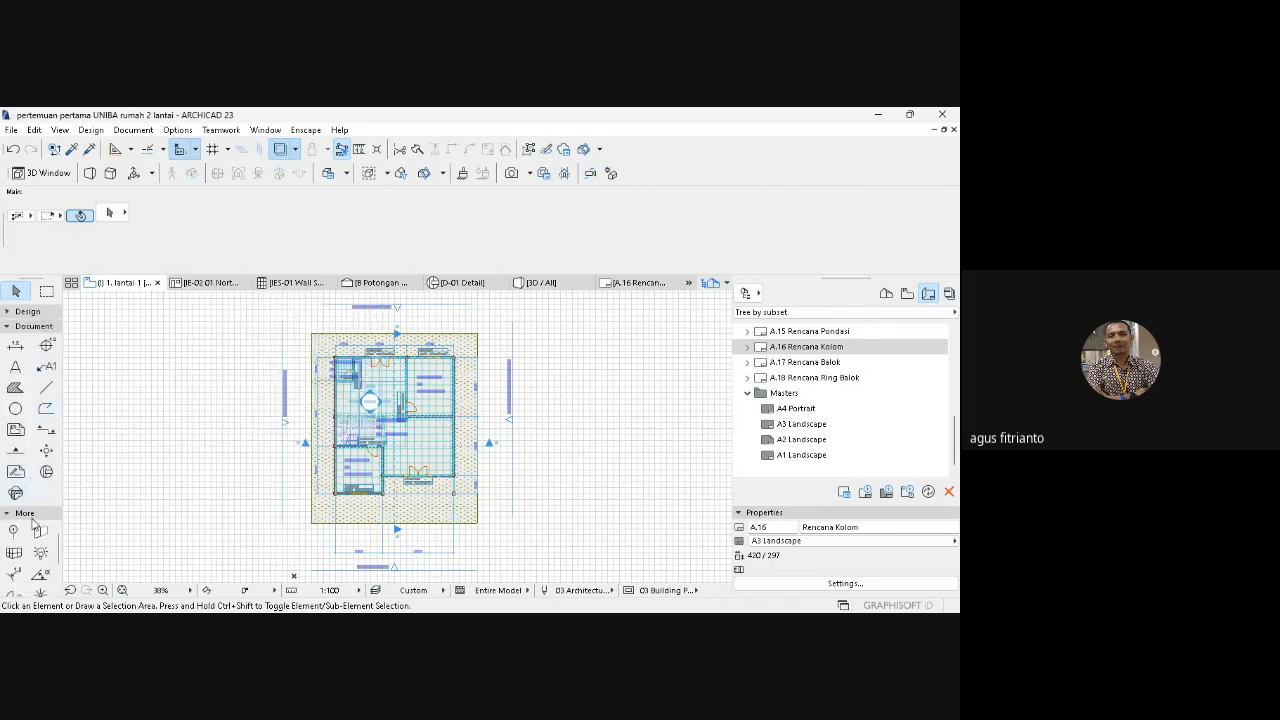
click(33, 326)
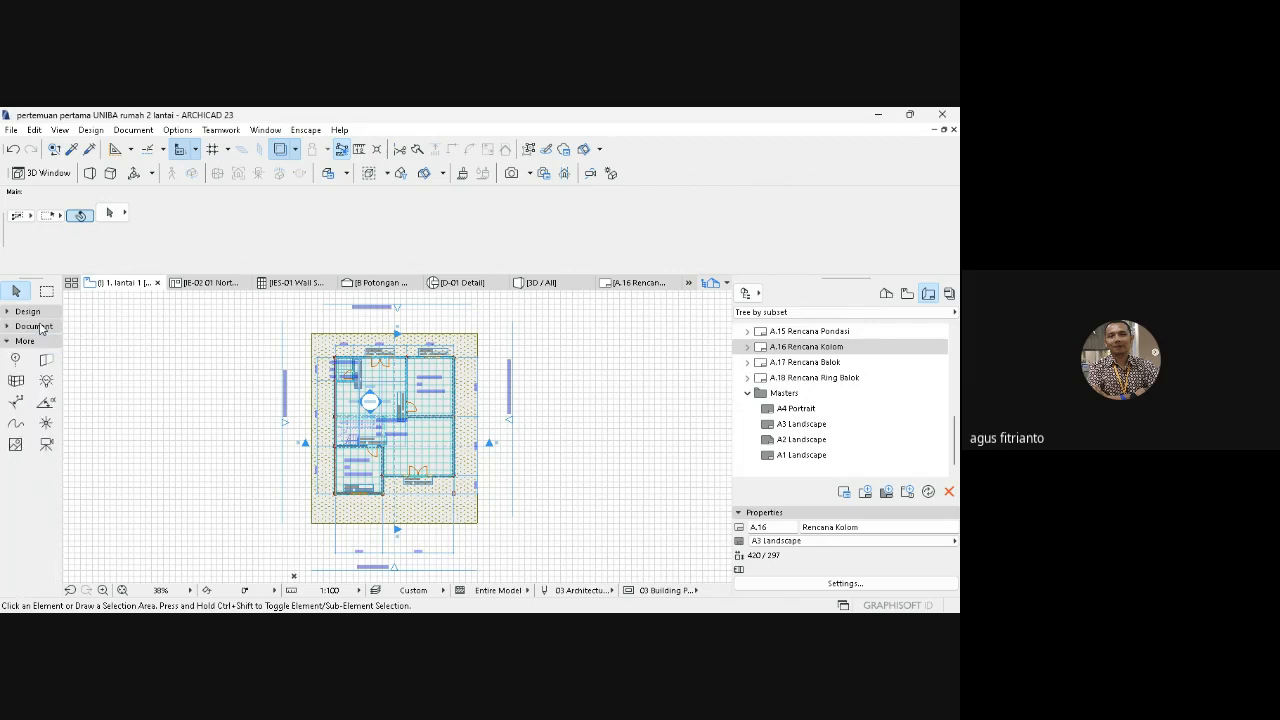
click(16, 362)
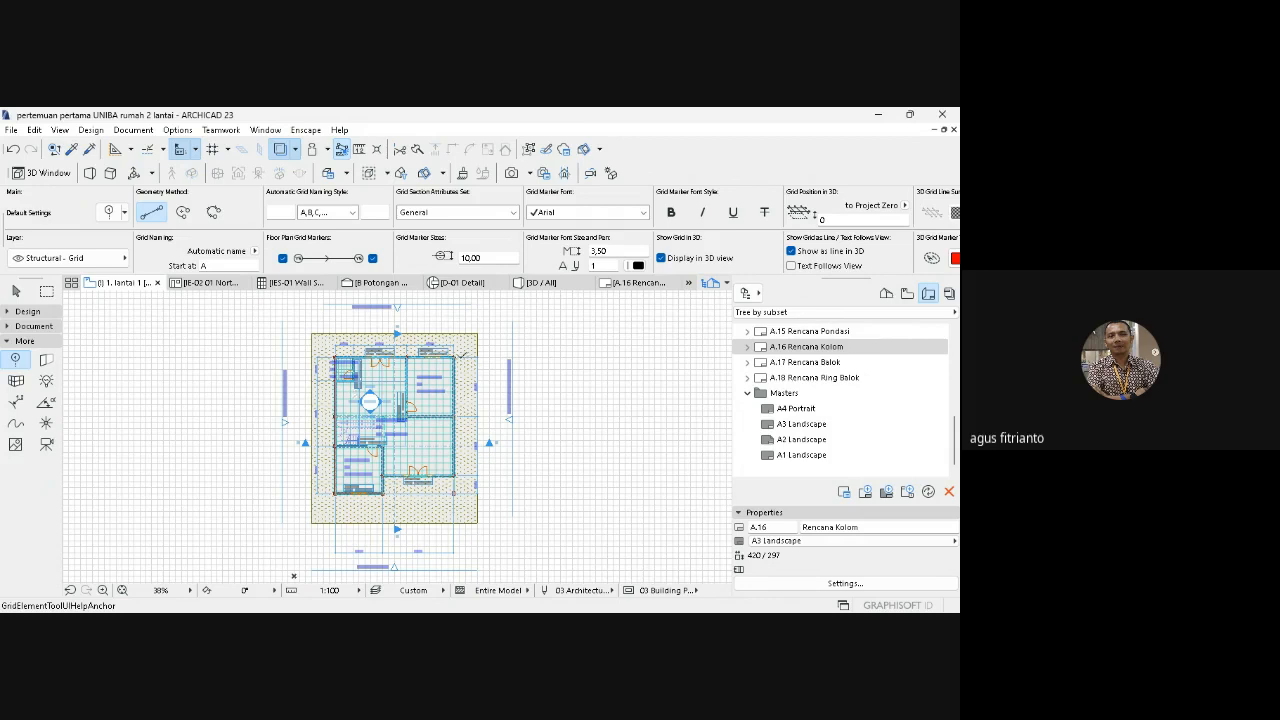
click(466, 354)
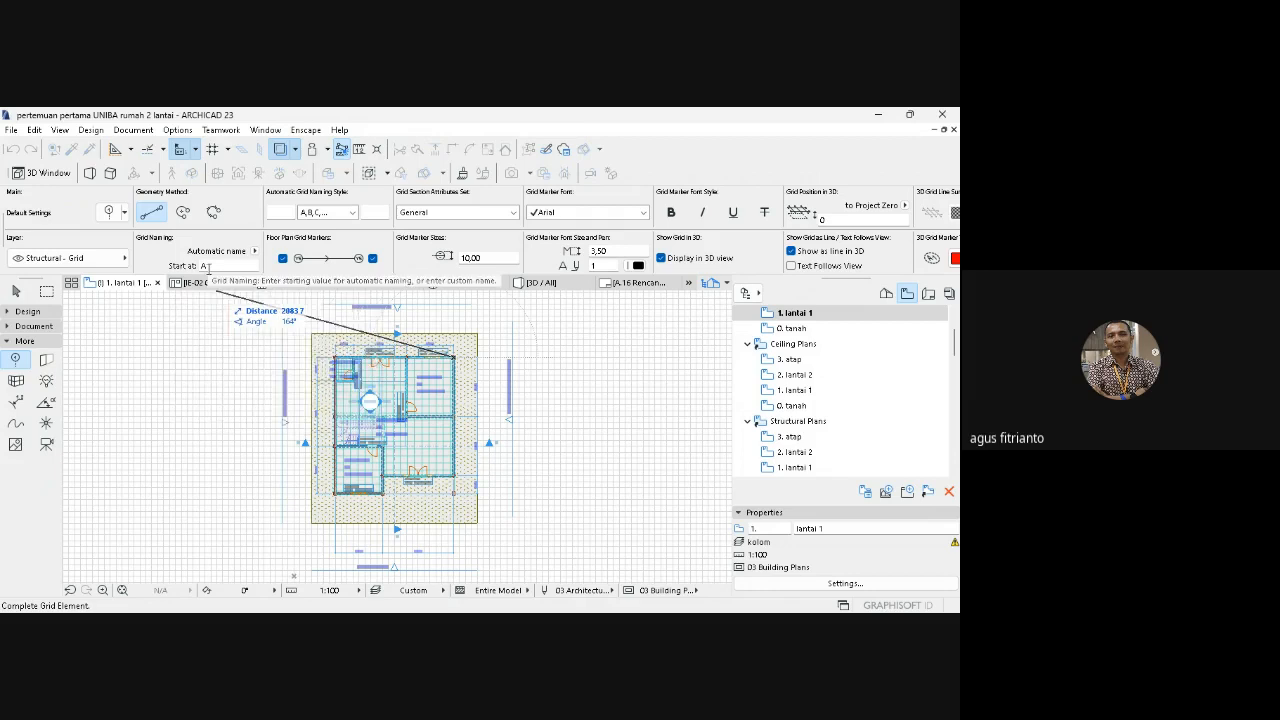
click(372, 258)
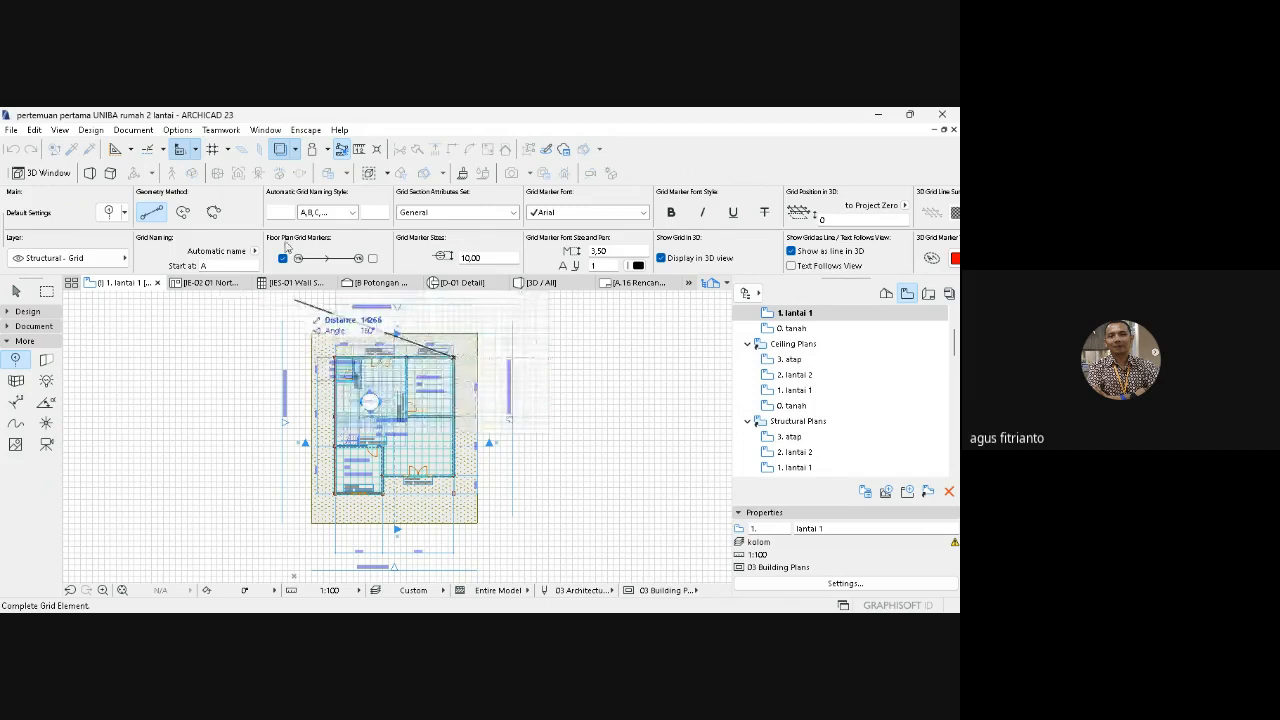
click(213, 152)
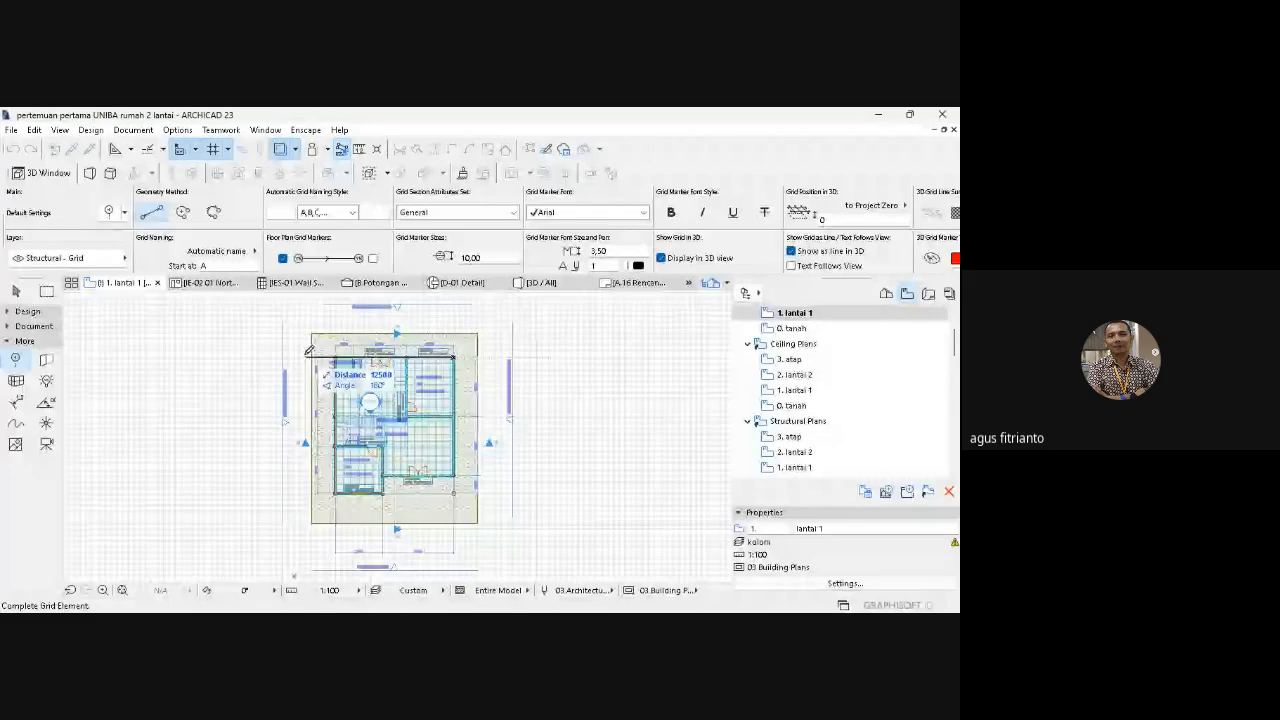
click(308, 350)
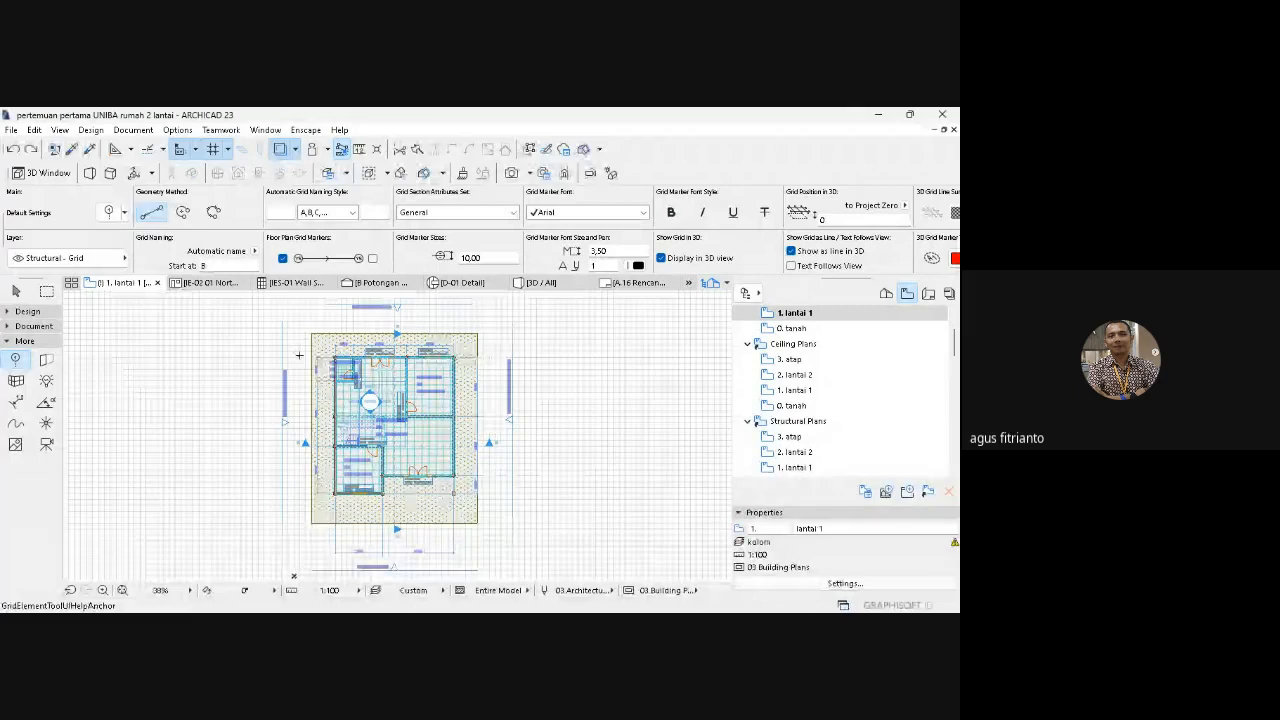
- Draw a horizontal grid line from outside the plan's west side along the upper wall to its upper-right corner and name it A
click(299, 355)
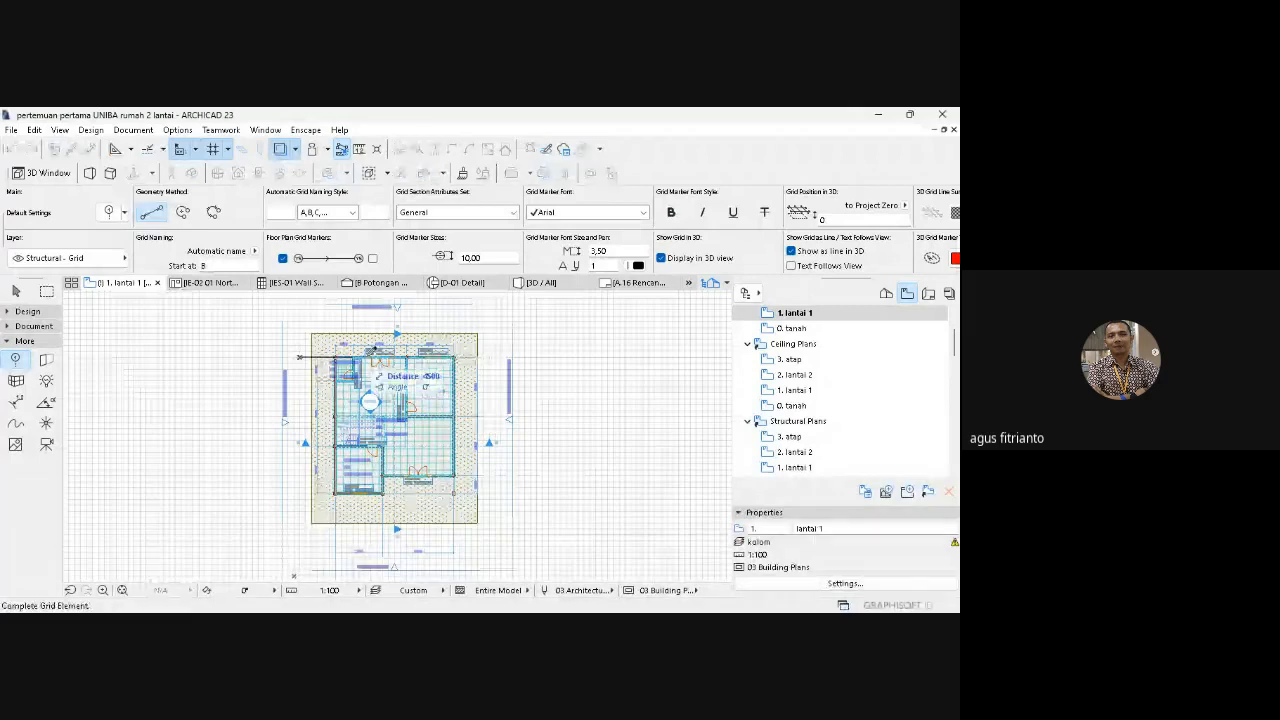
click(462, 352)
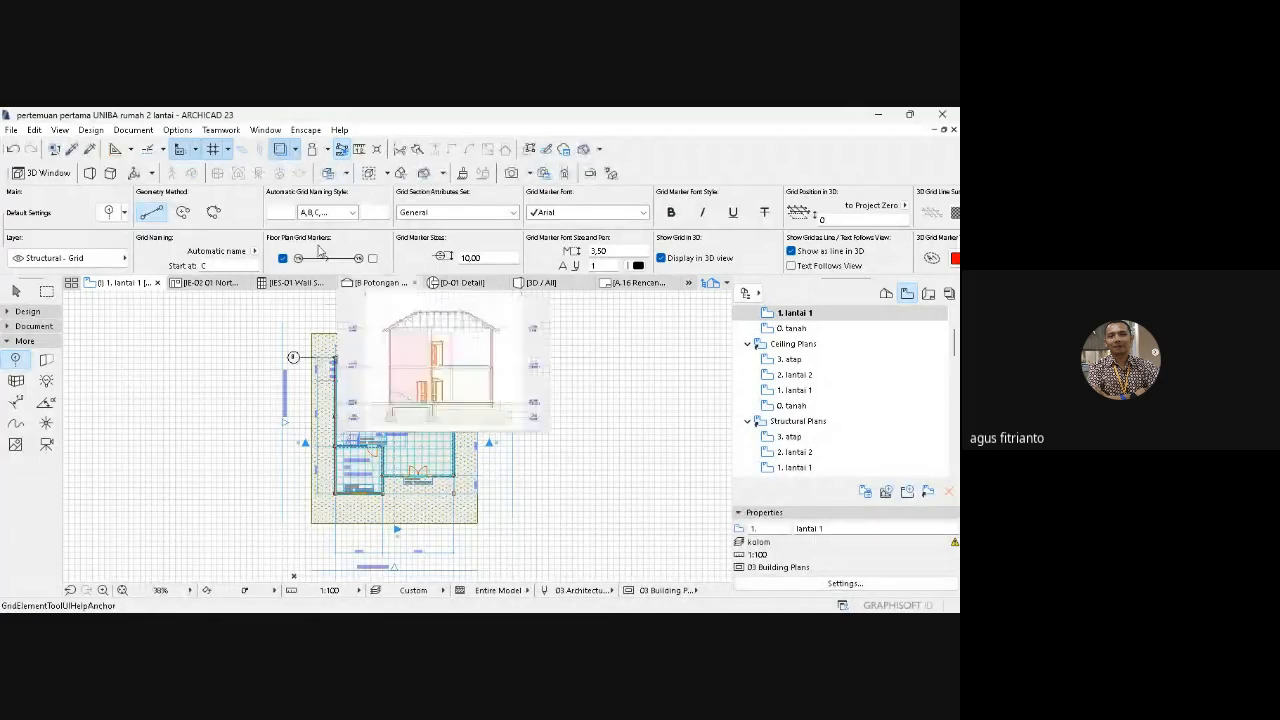
click(16, 291)
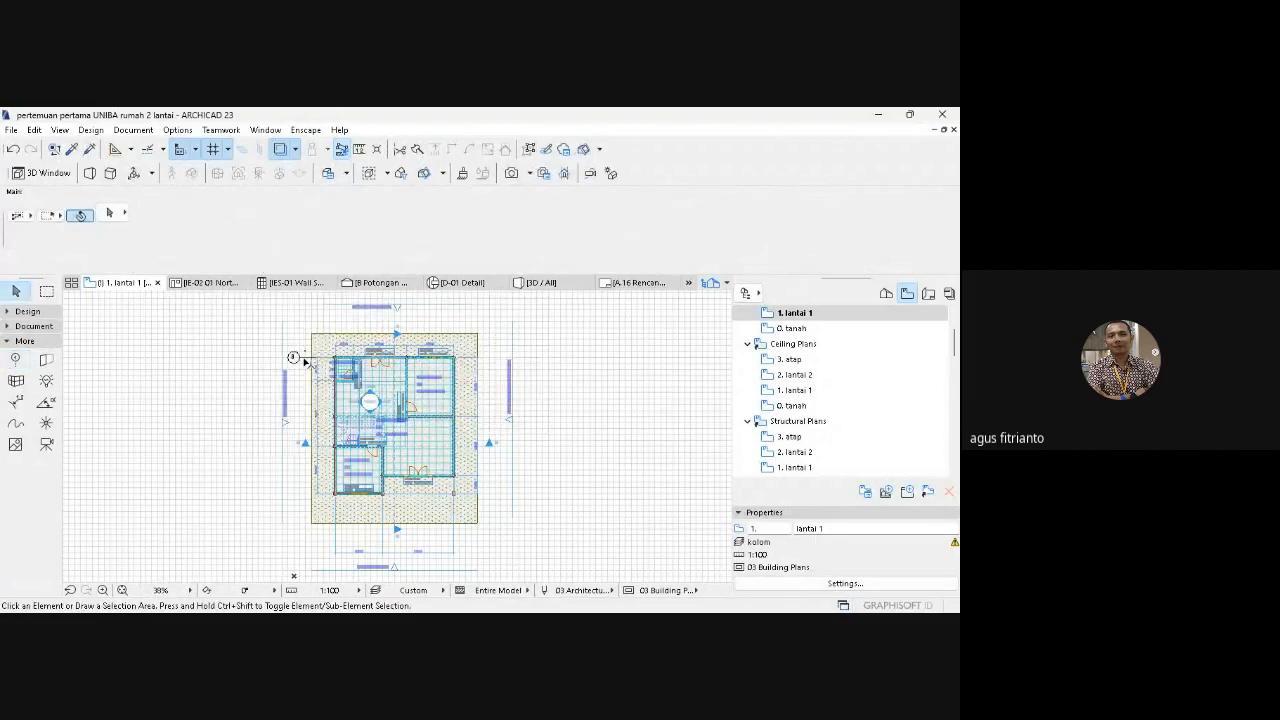
click(221, 267)
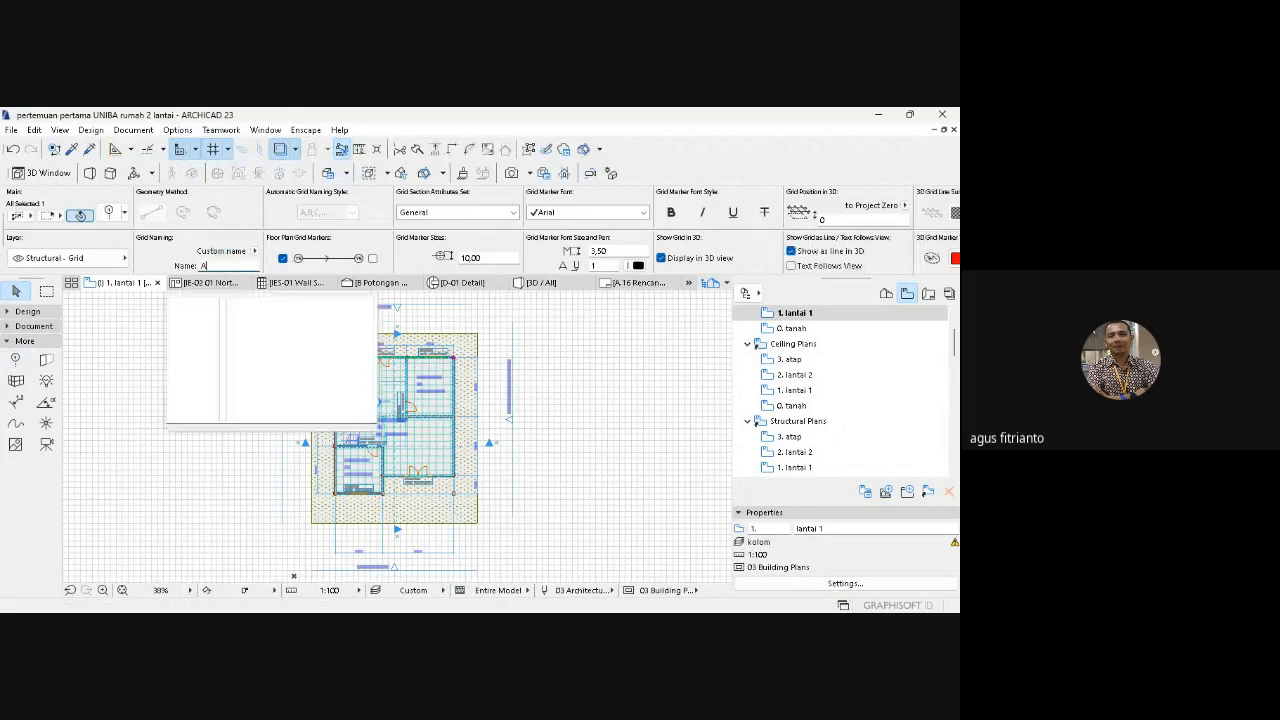
click(197, 404)
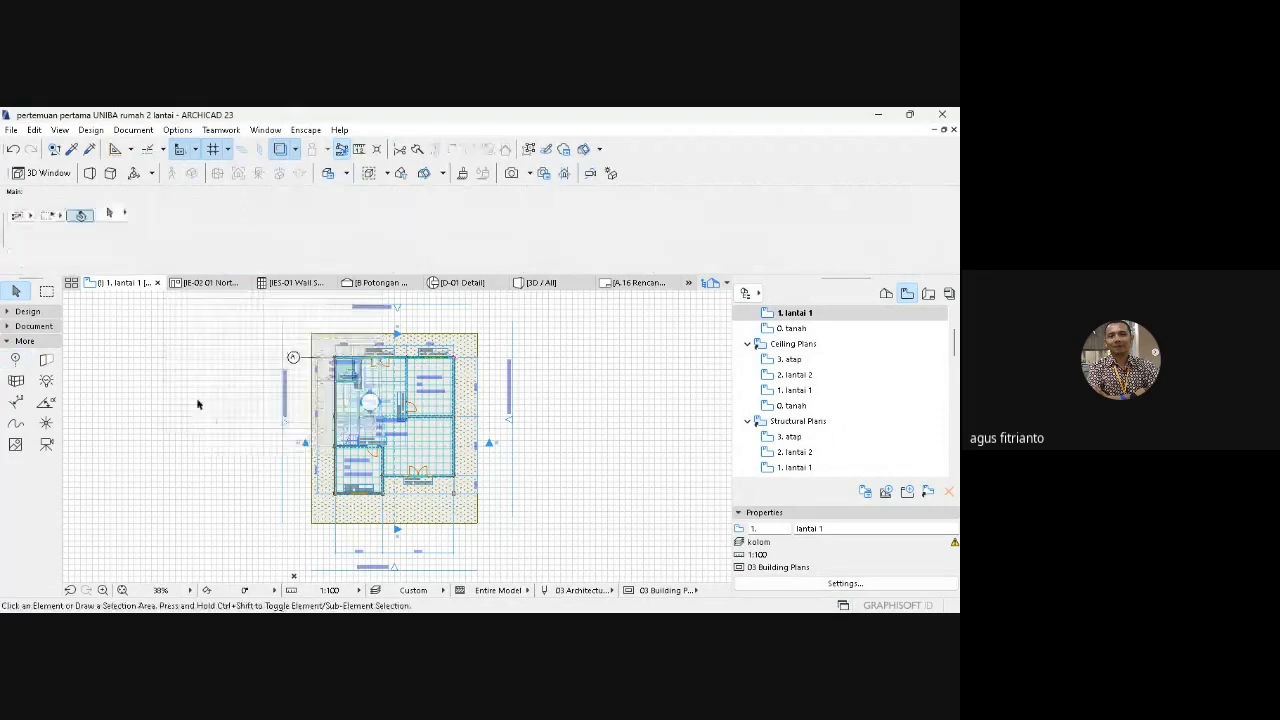
- Draw a horizontal grid line named B from outside the plan's west side along the middle wall to the east wall
click(15, 359)
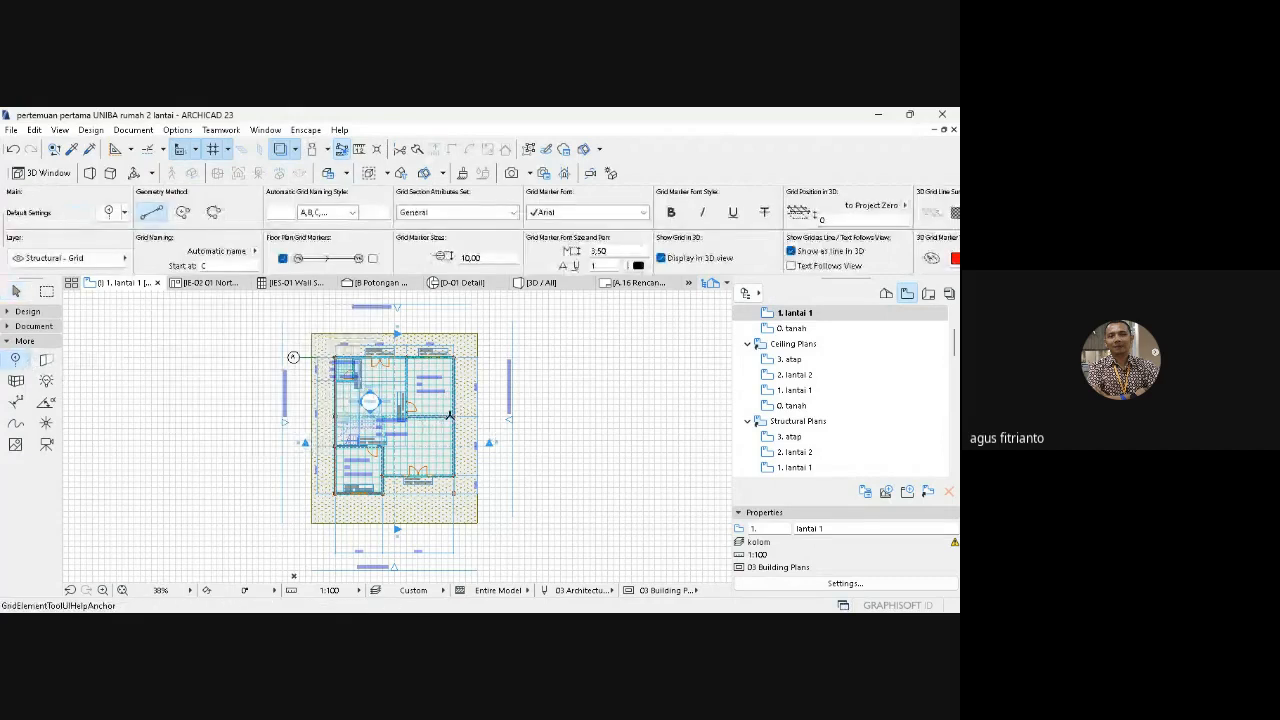
click(453, 415)
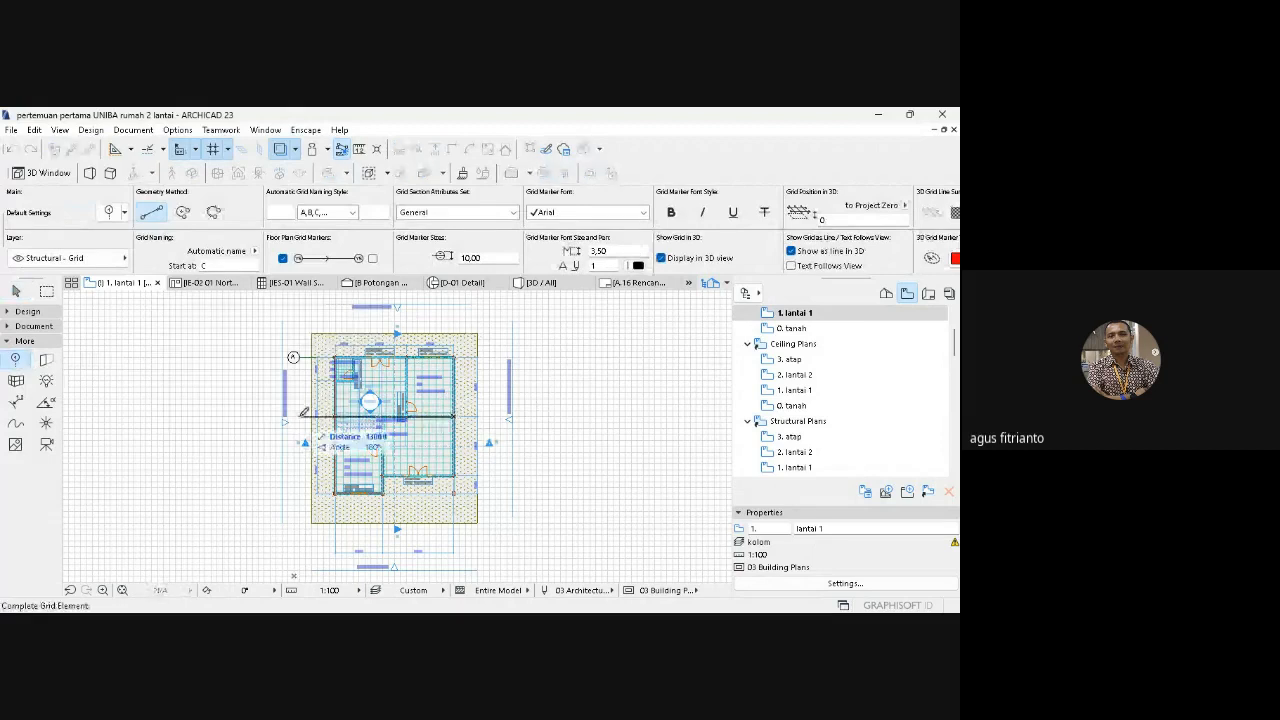
click(300, 415)
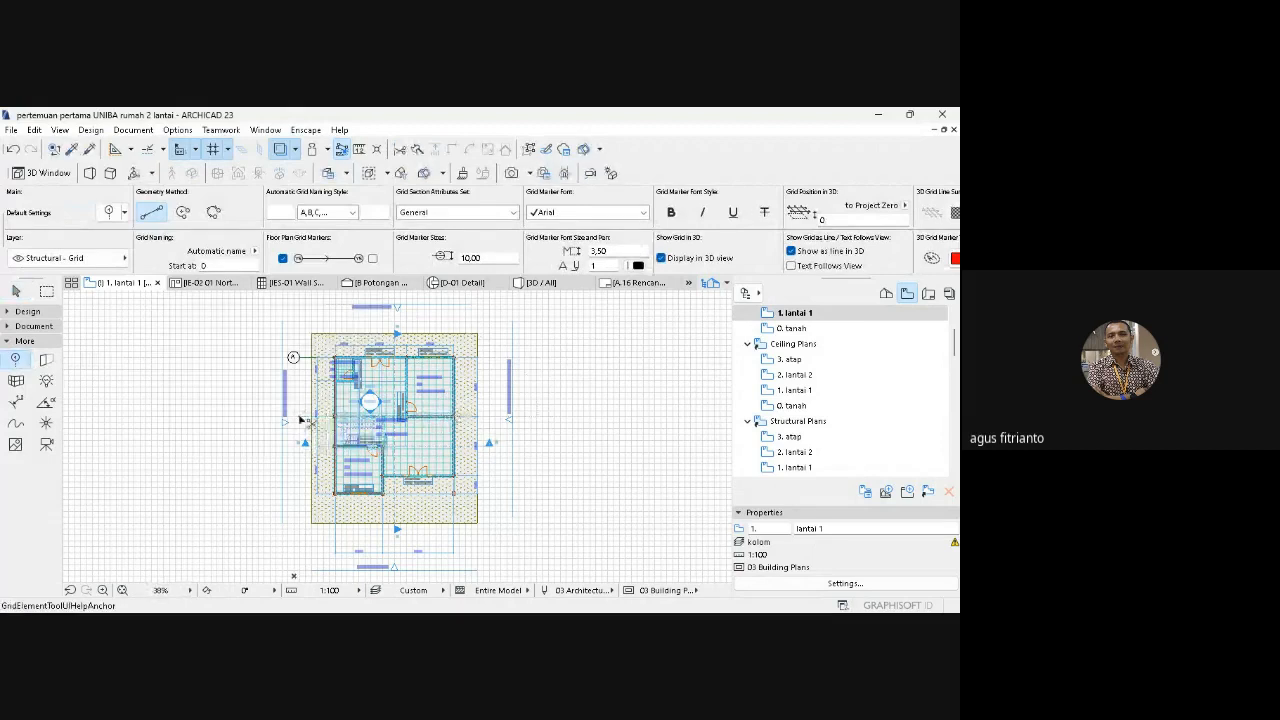
click(215, 266)
text(D)
drag(217, 266, 197, 267)
text(B)
click(298, 416)
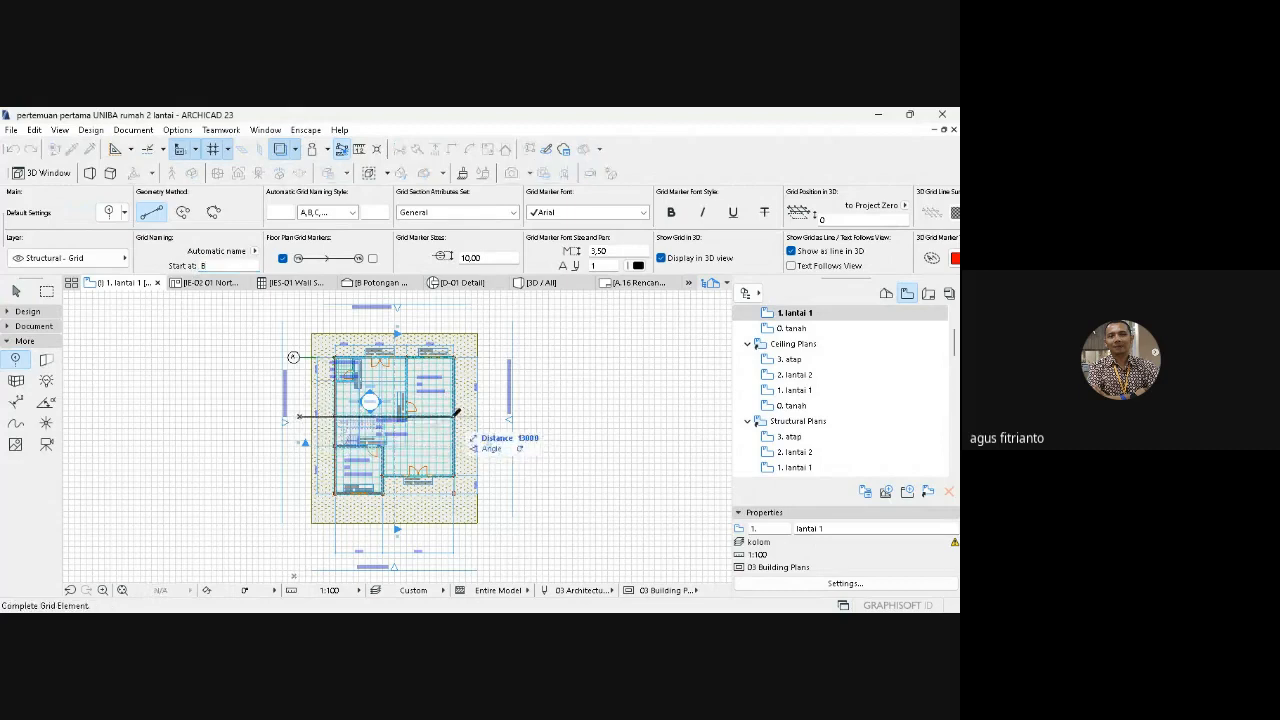
click(469, 418)
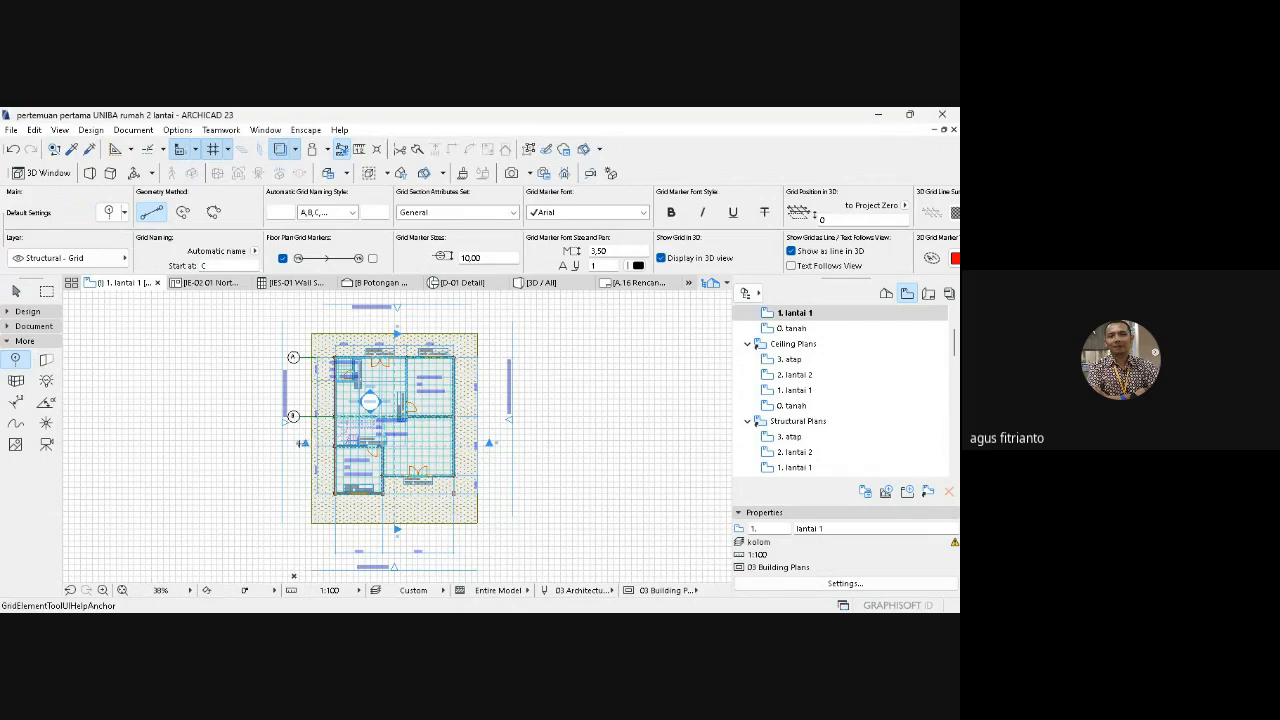
- Draw horizontal grid lines C along the upper wall of the lower-left room and D along the plan's lowest wall
click(300, 444)
click(299, 492)
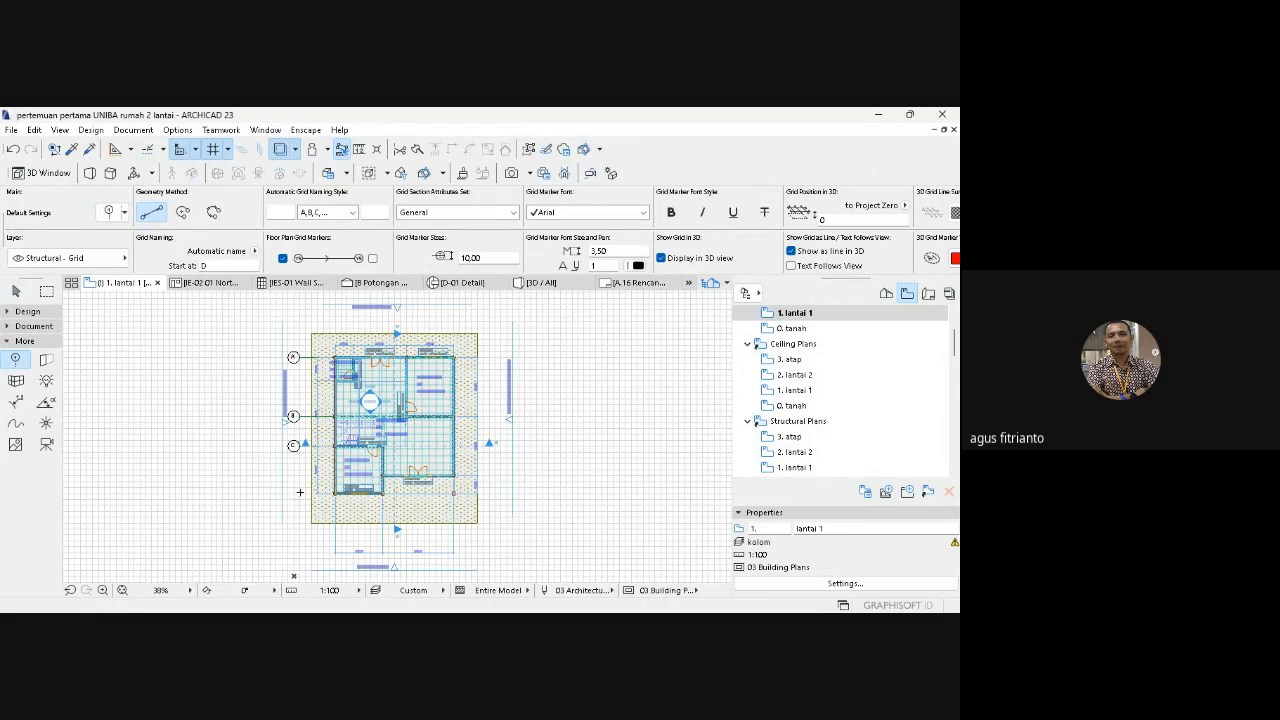
click(460, 492)
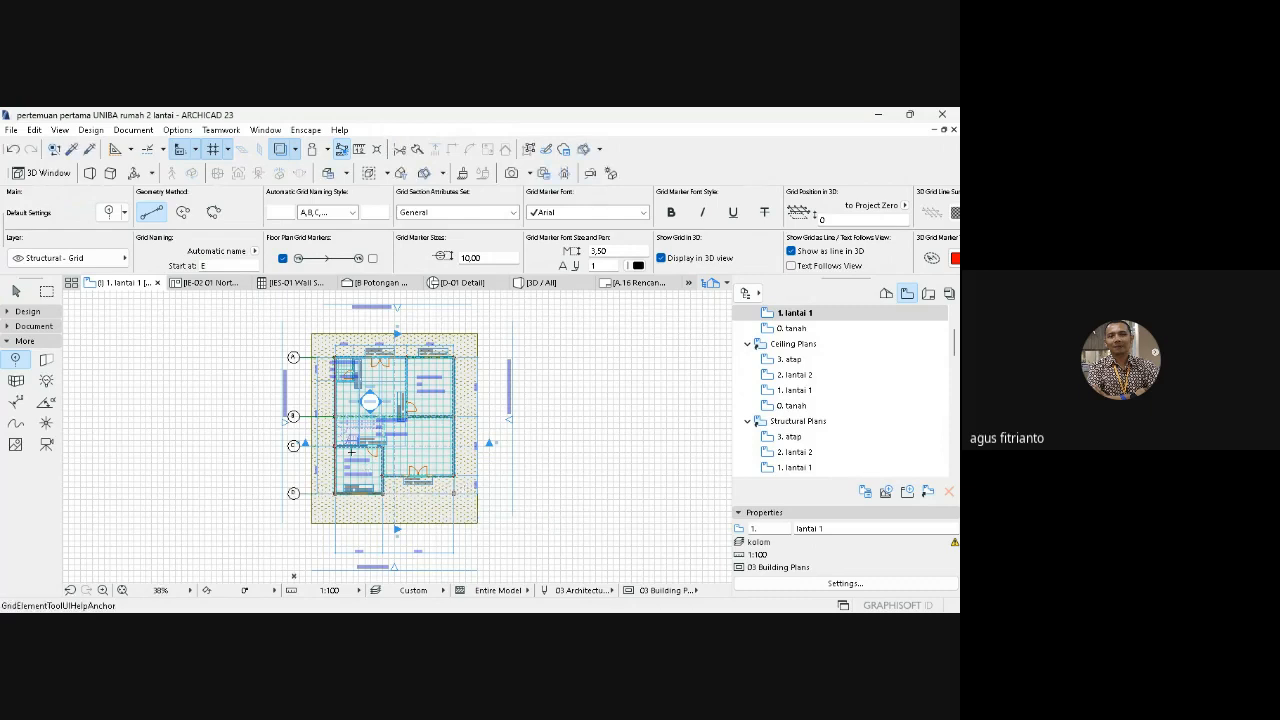
- Draw horizontal grid lines from outside the west side along the small upper-left room's bottom wall and the lower-right room's bottom wall
click(299, 382)
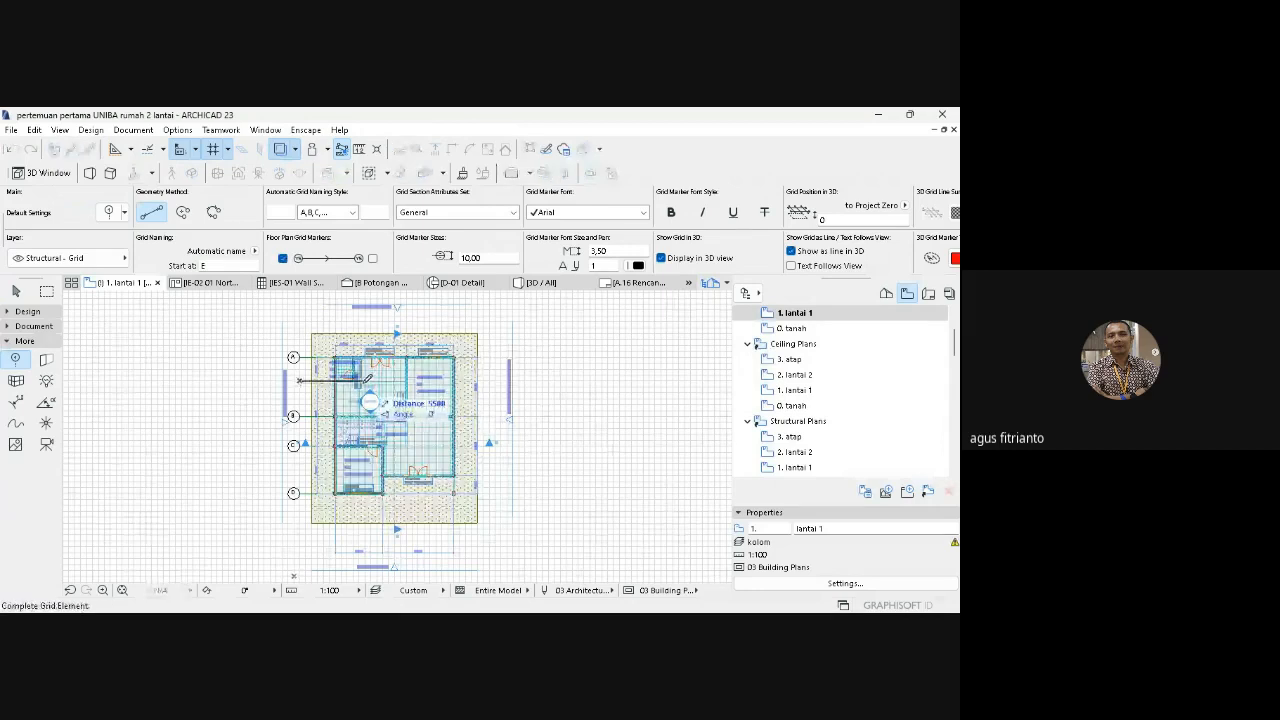
click(372, 378)
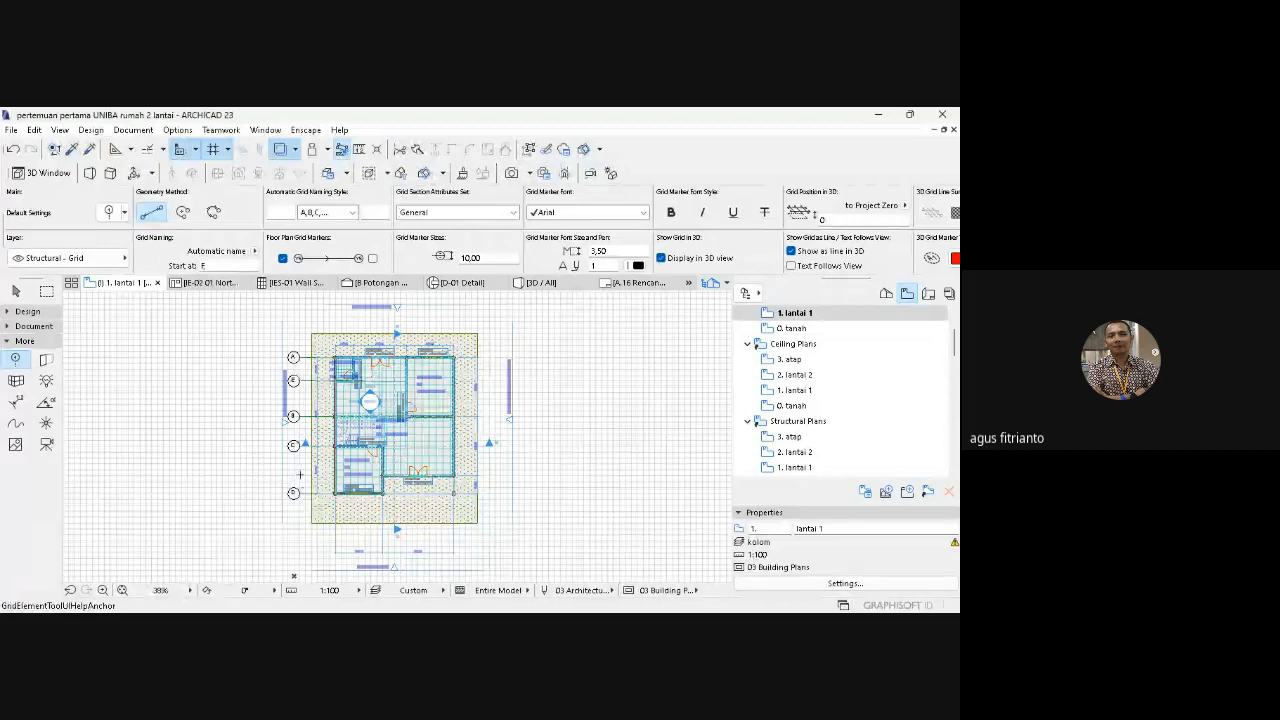
click(299, 474)
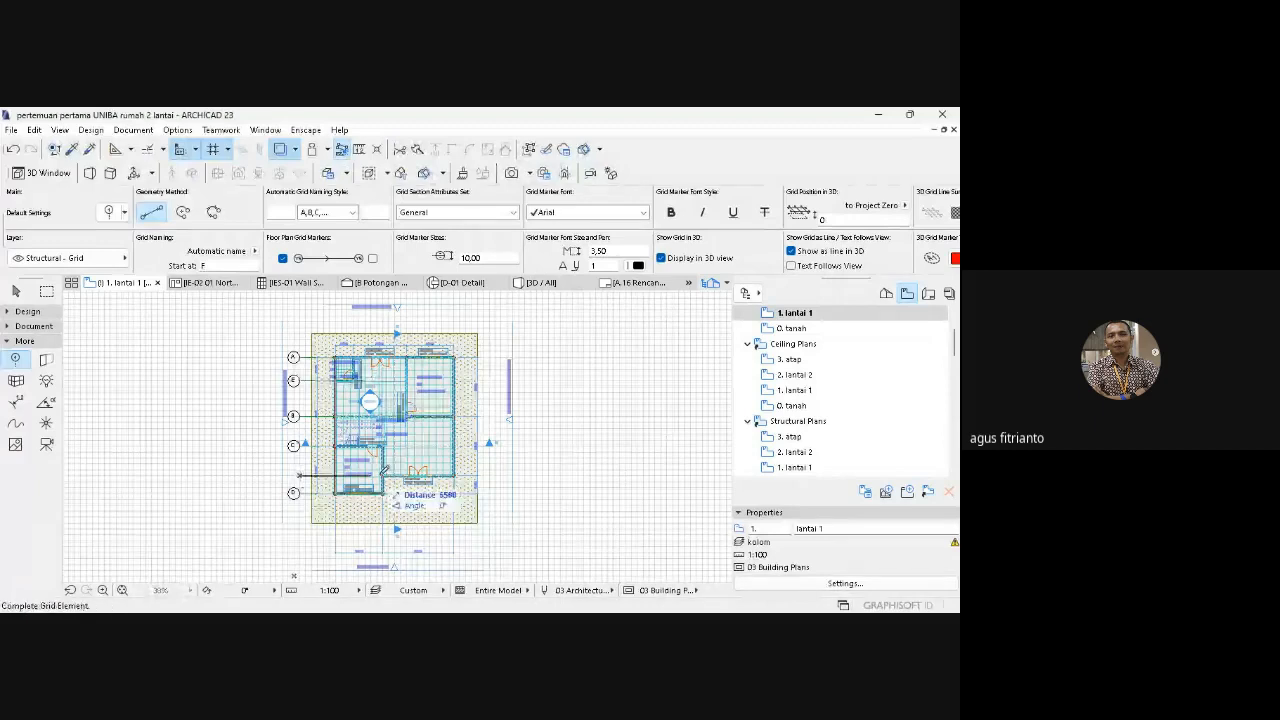
click(455, 474)
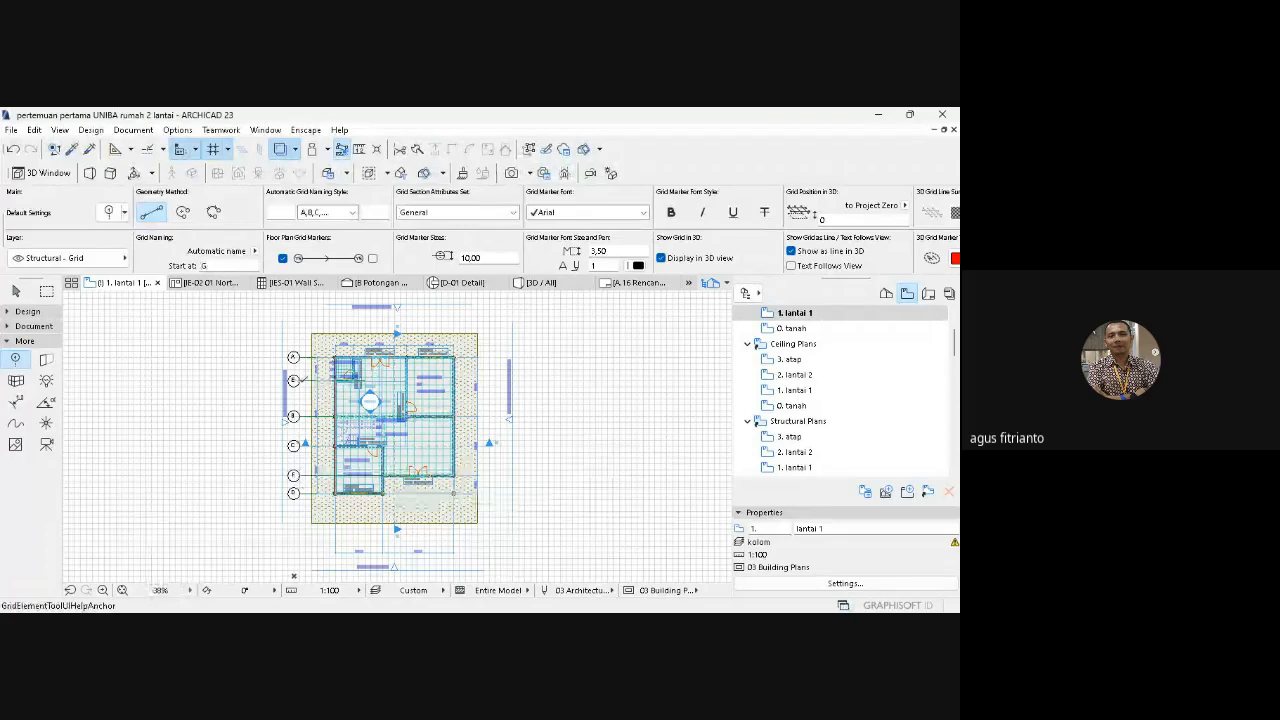
- Rename the grid line between A and B as A' and the one between C and D as C'
shift+click(303, 380)
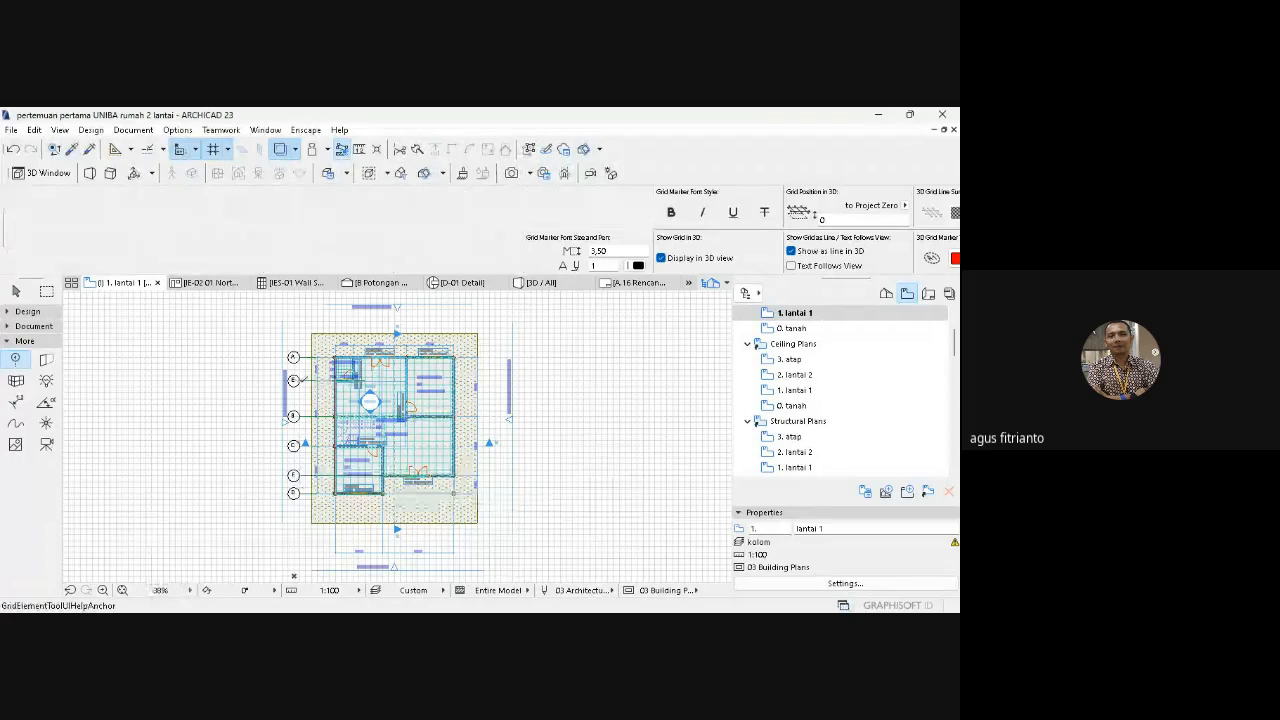
text(A)
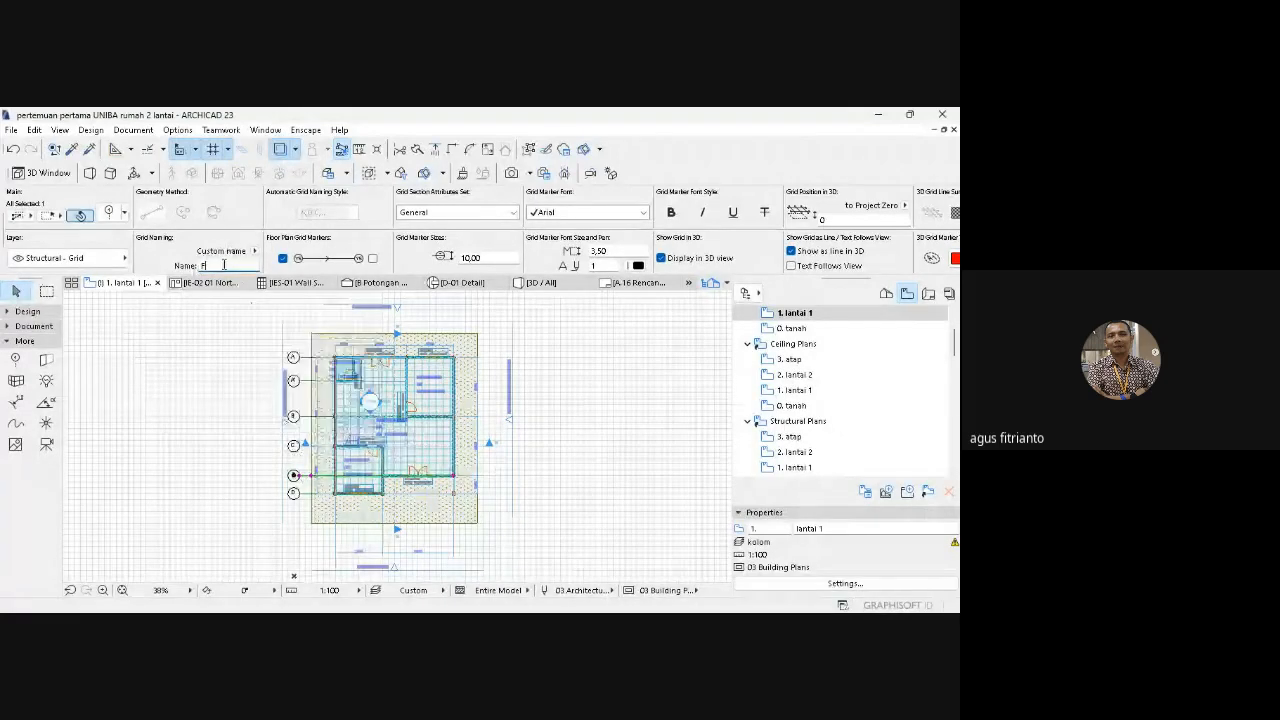
click(295, 476)
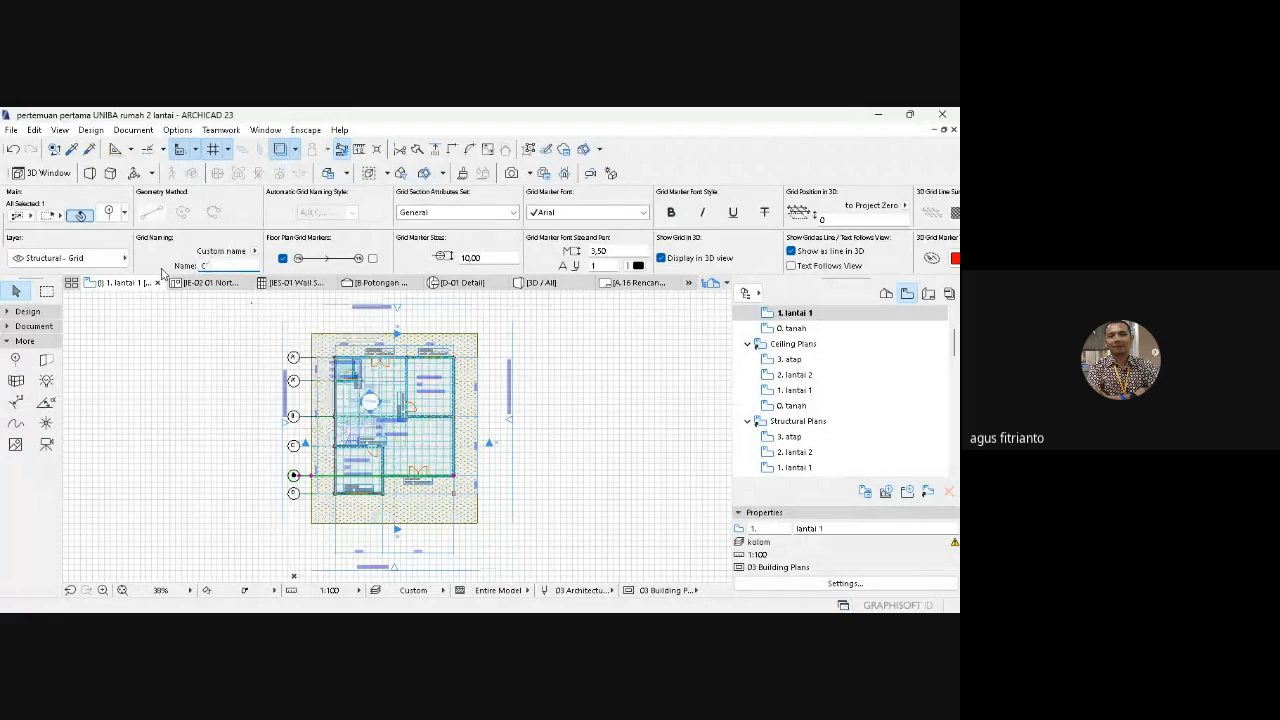
text(')
click(204, 492)
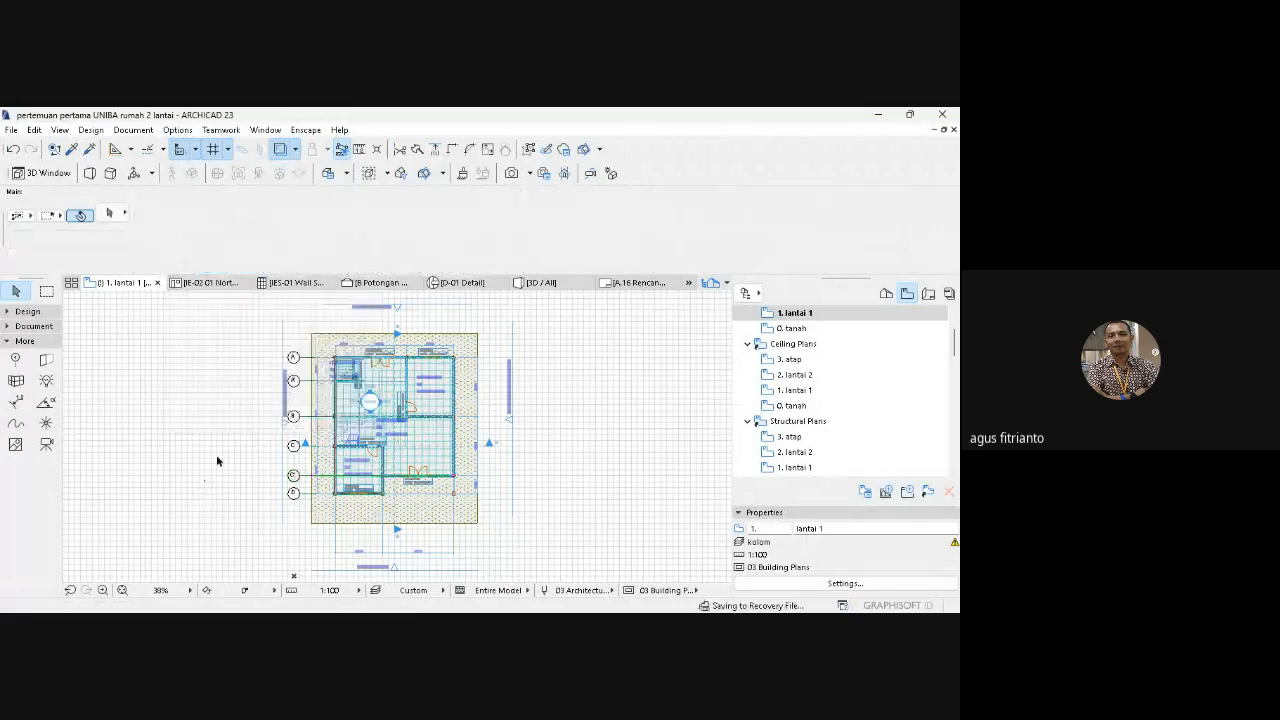
click(215, 442)
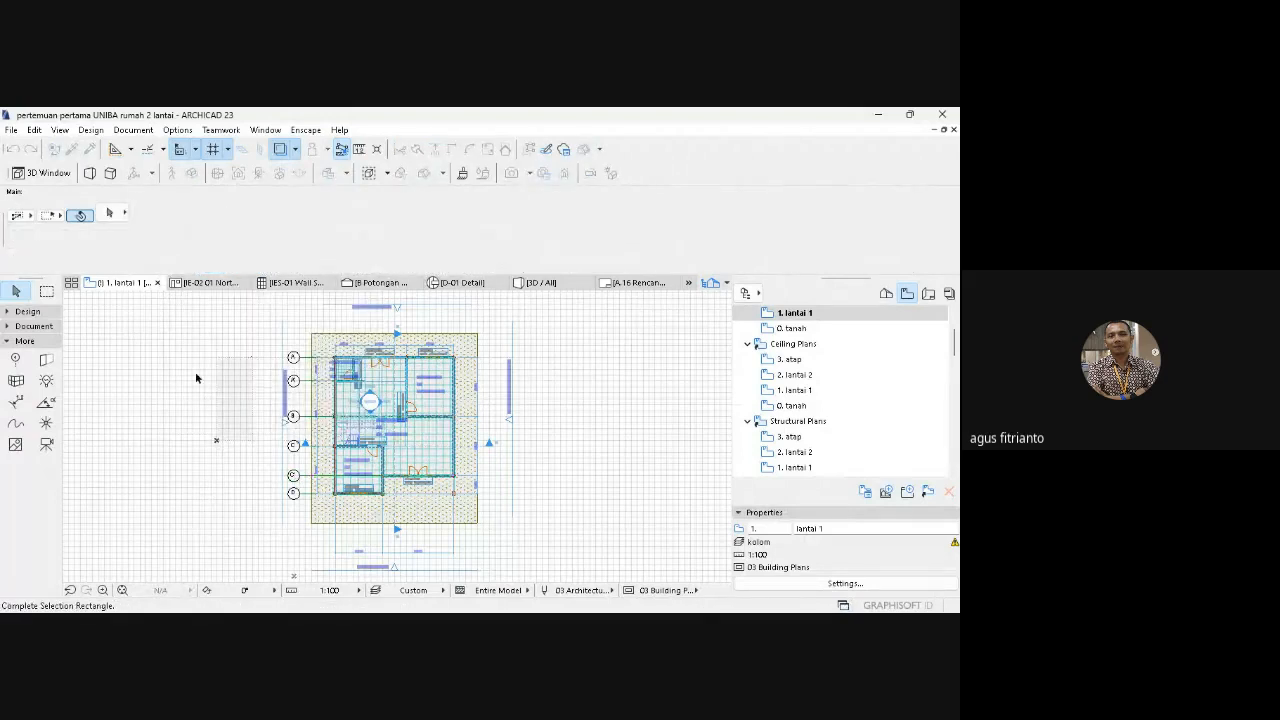
click(80, 404)
- Set the Grid Element tool's automatic naming style to 1,2,3,... with names starting at 1
click(15, 360)
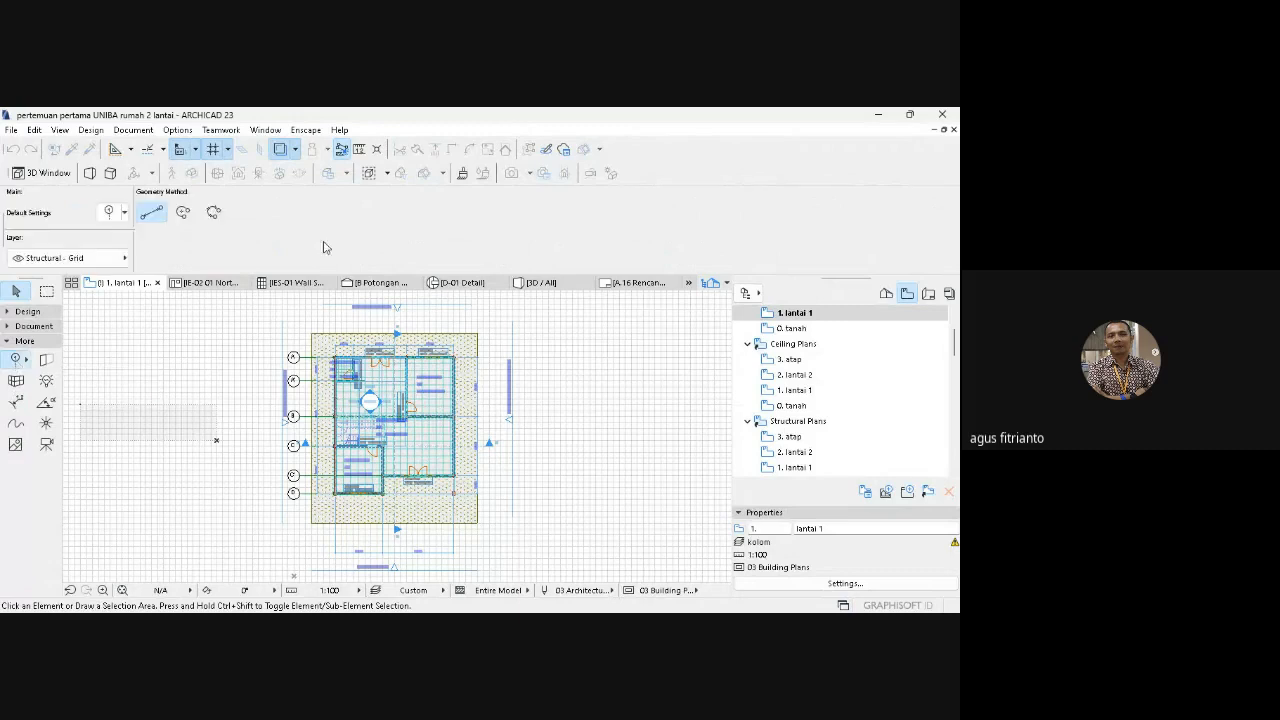
click(353, 213)
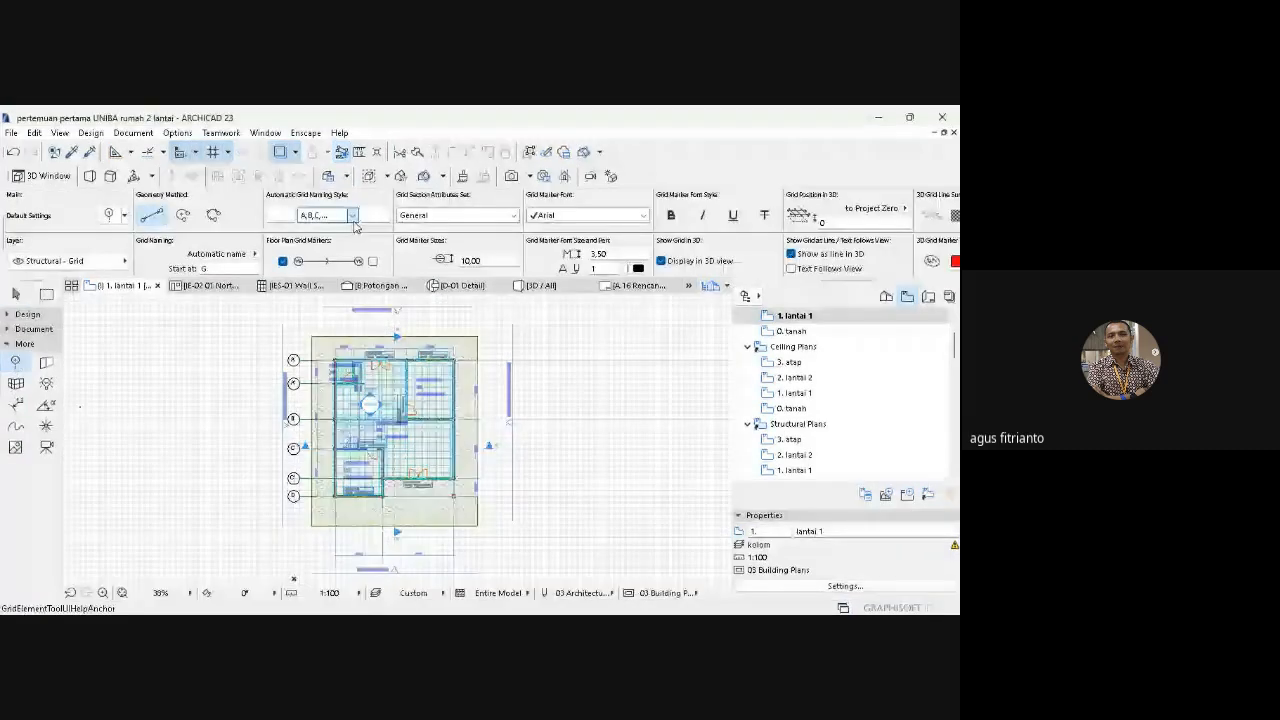
click(320, 228)
click(220, 266)
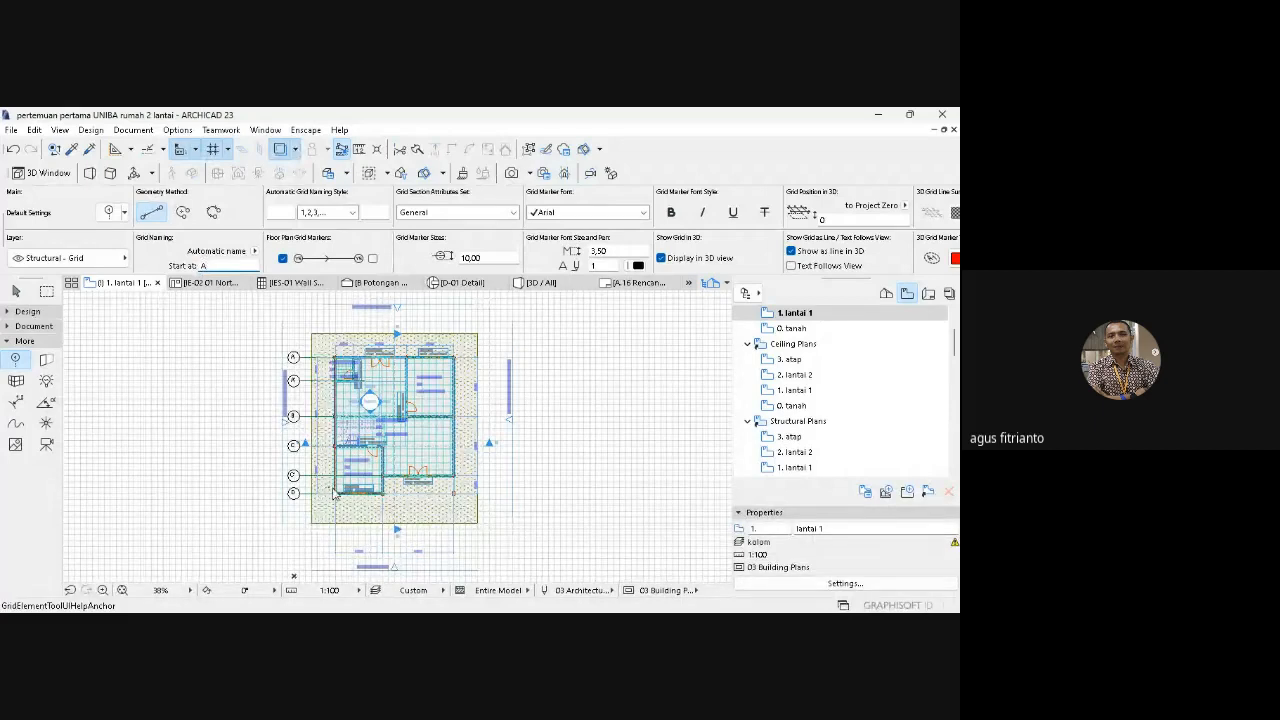
text(1)
- Draw a vertical grid line from above the plan down the west wall to its lower-left corner and name it 1
click(335, 491)
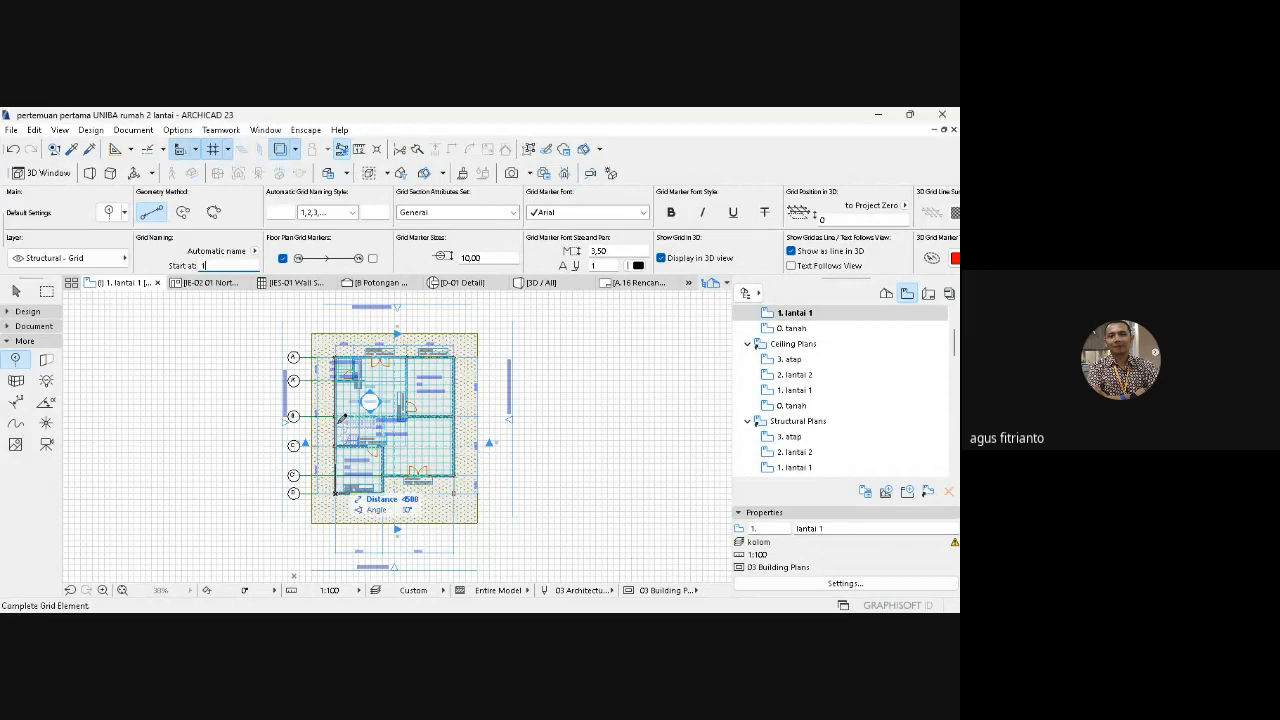
click(337, 318)
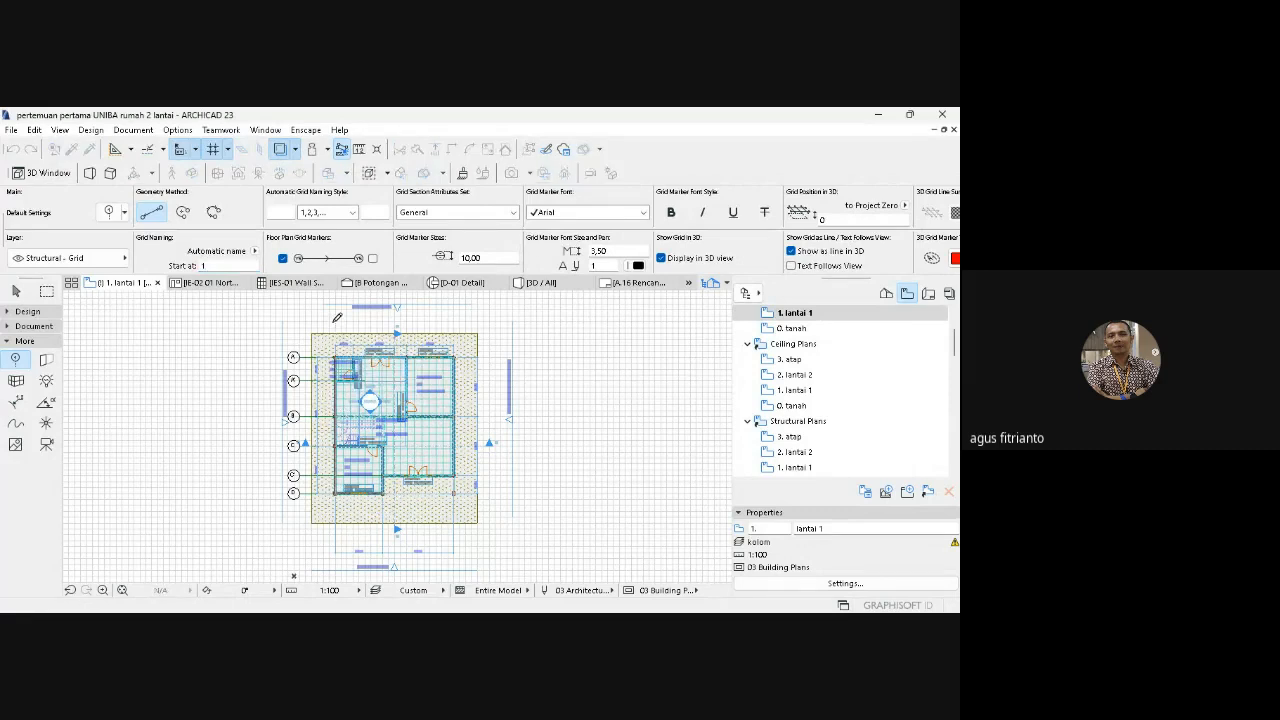
click(334, 321)
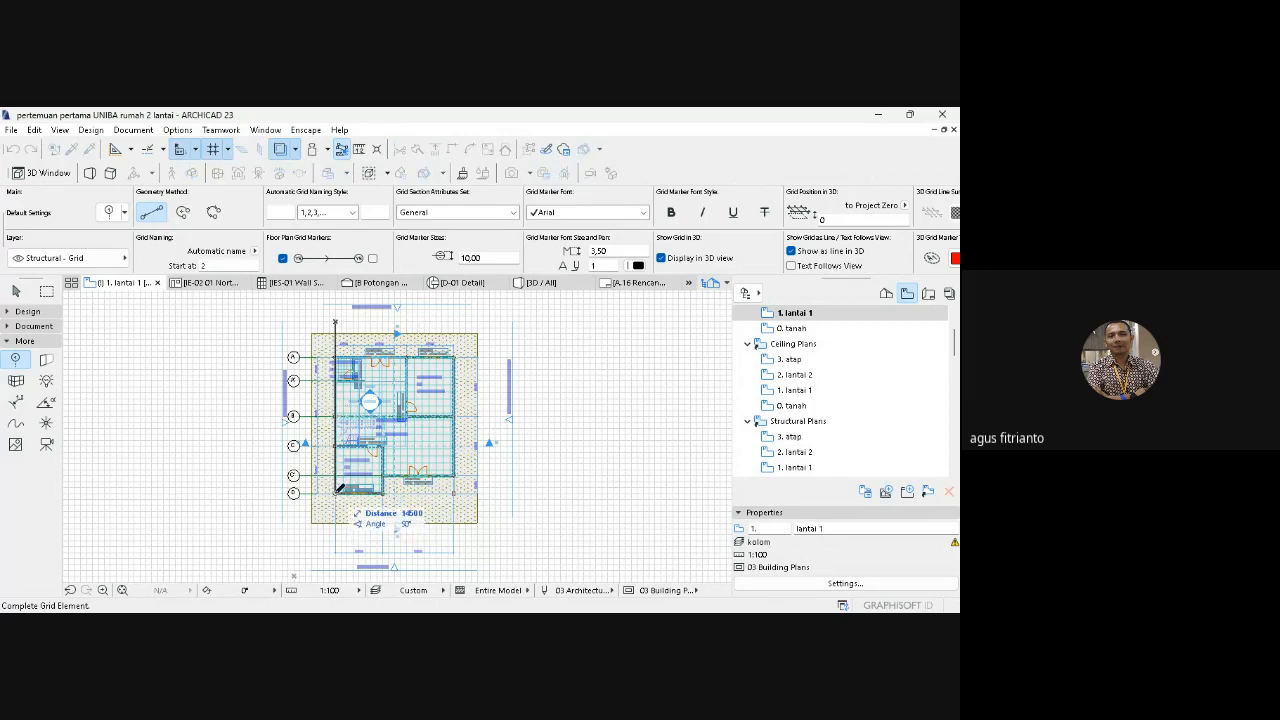
click(338, 492)
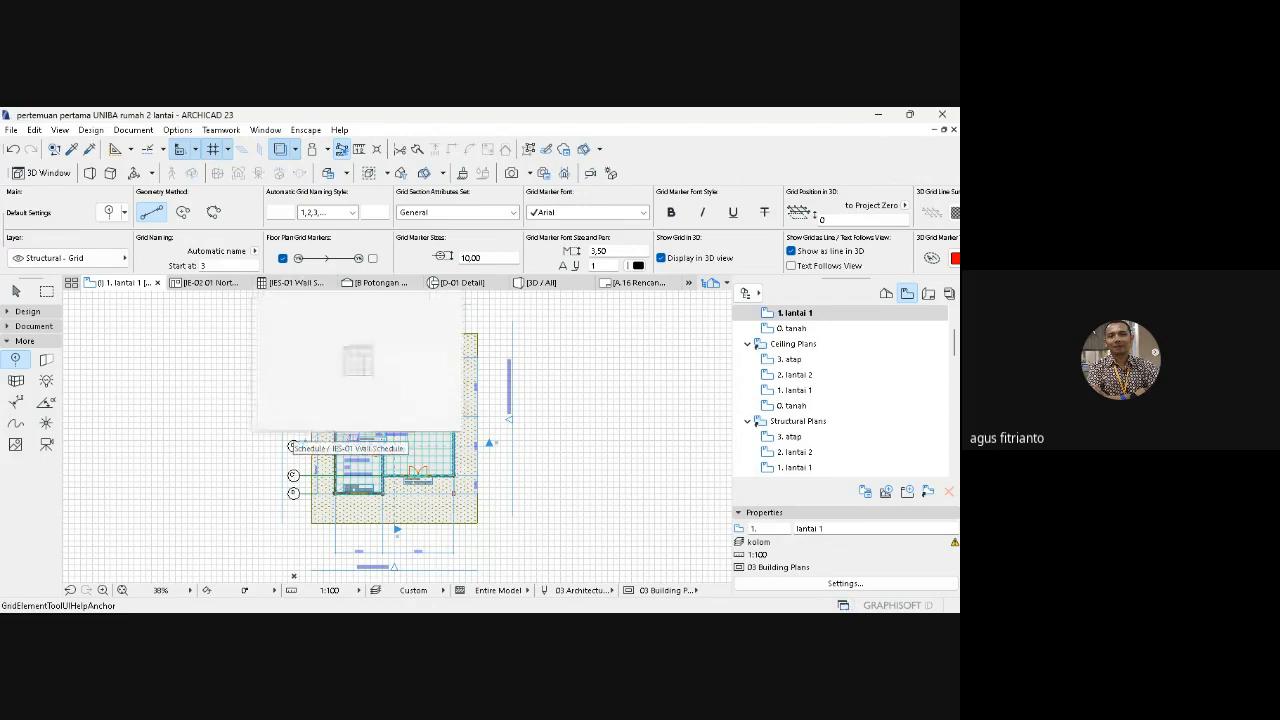
click(16, 291)
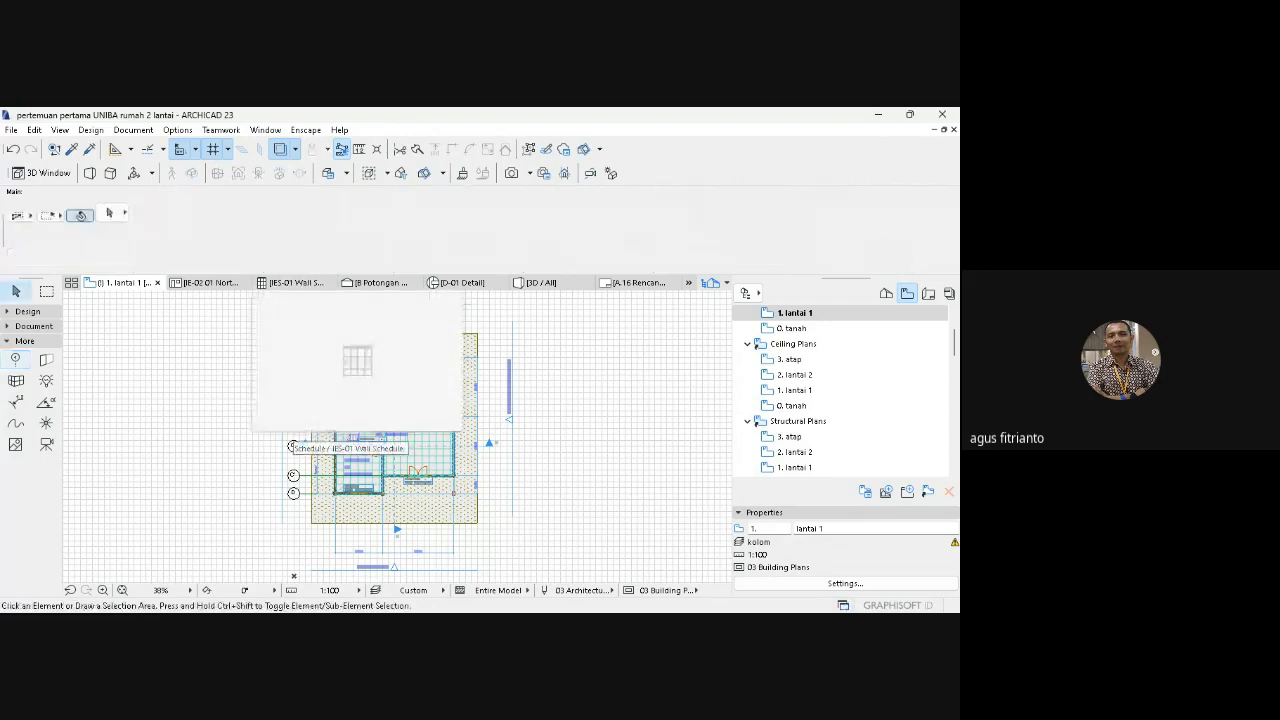
click(433, 364)
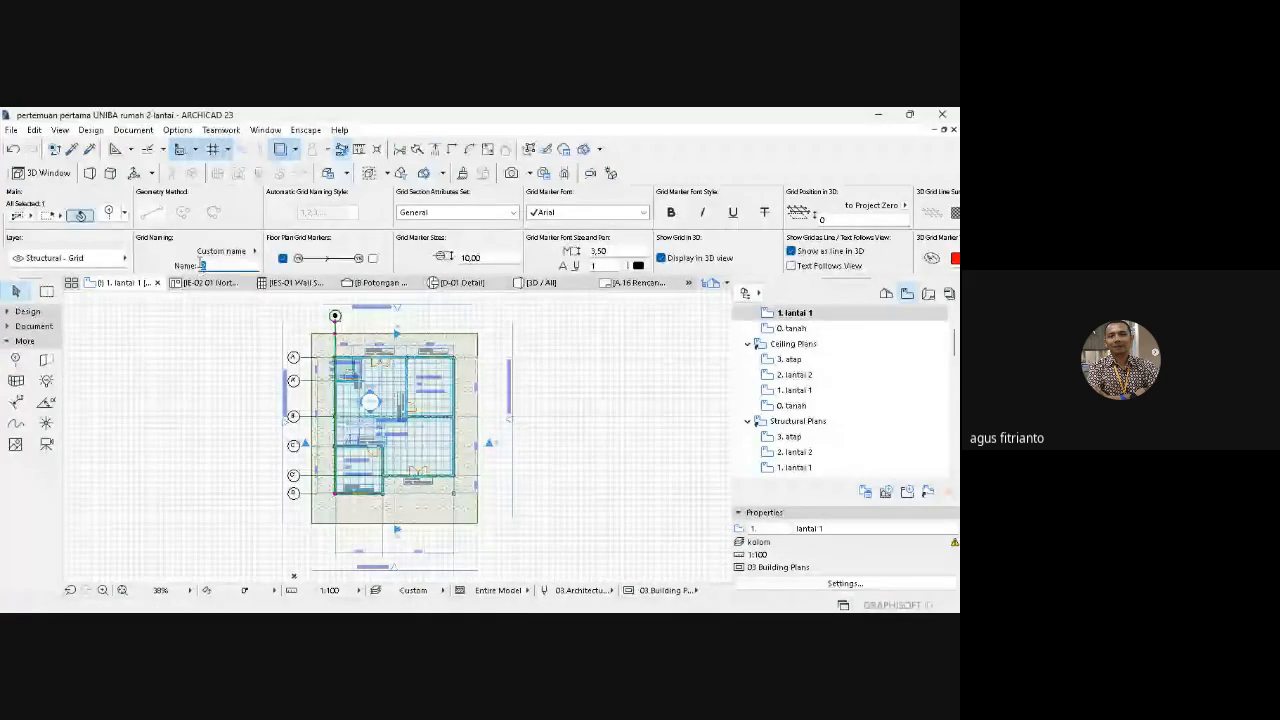
- Draw a vertical grid line from above the plan down the east wall of the small upper-left room
click(16, 359)
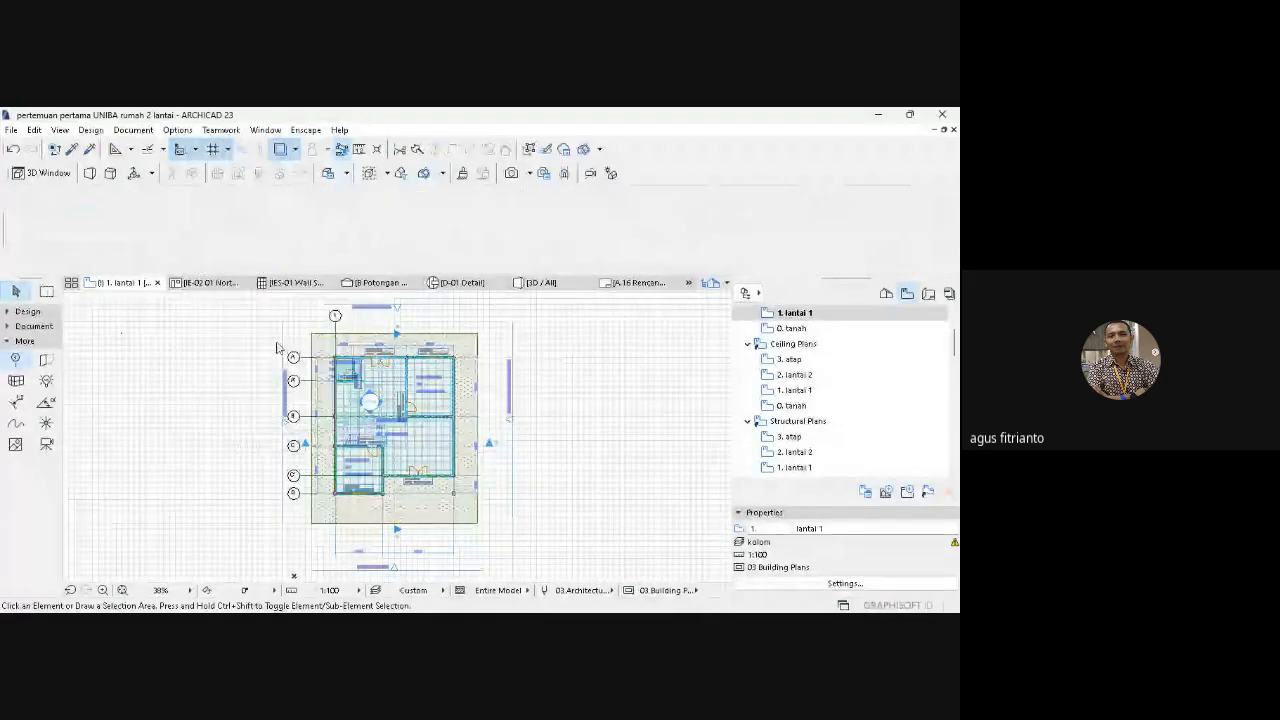
click(353, 321)
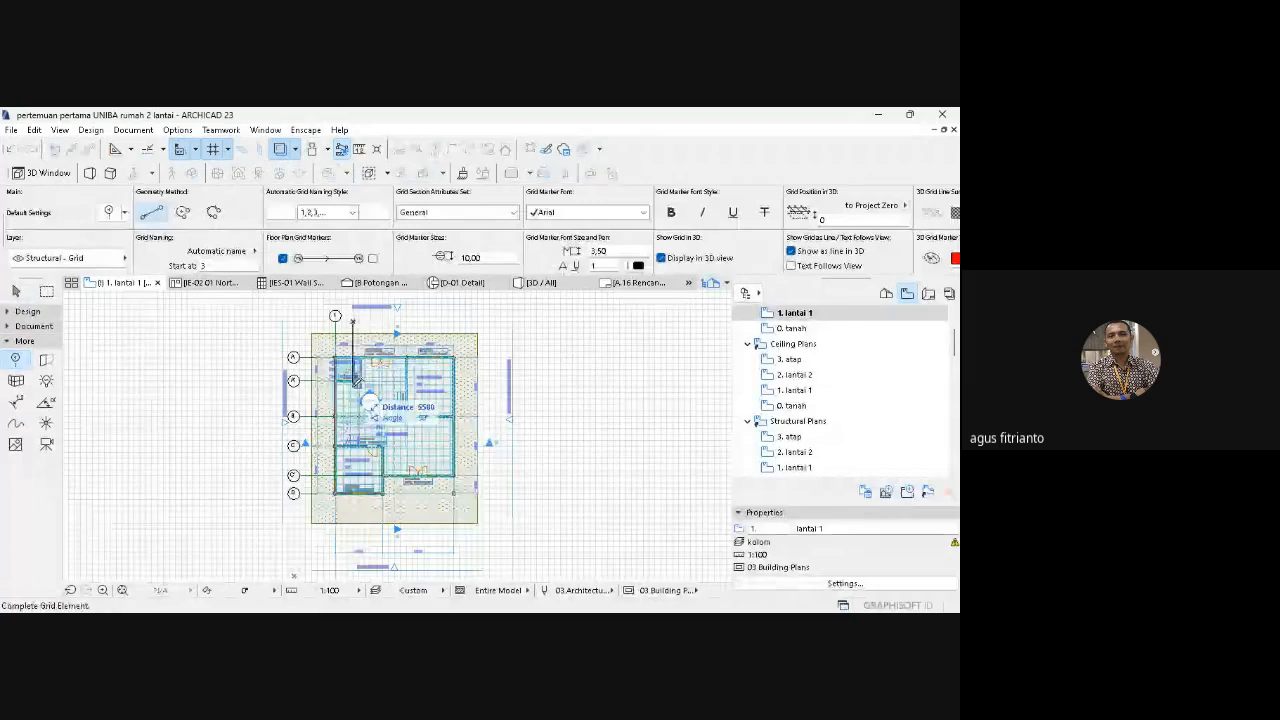
click(357, 381)
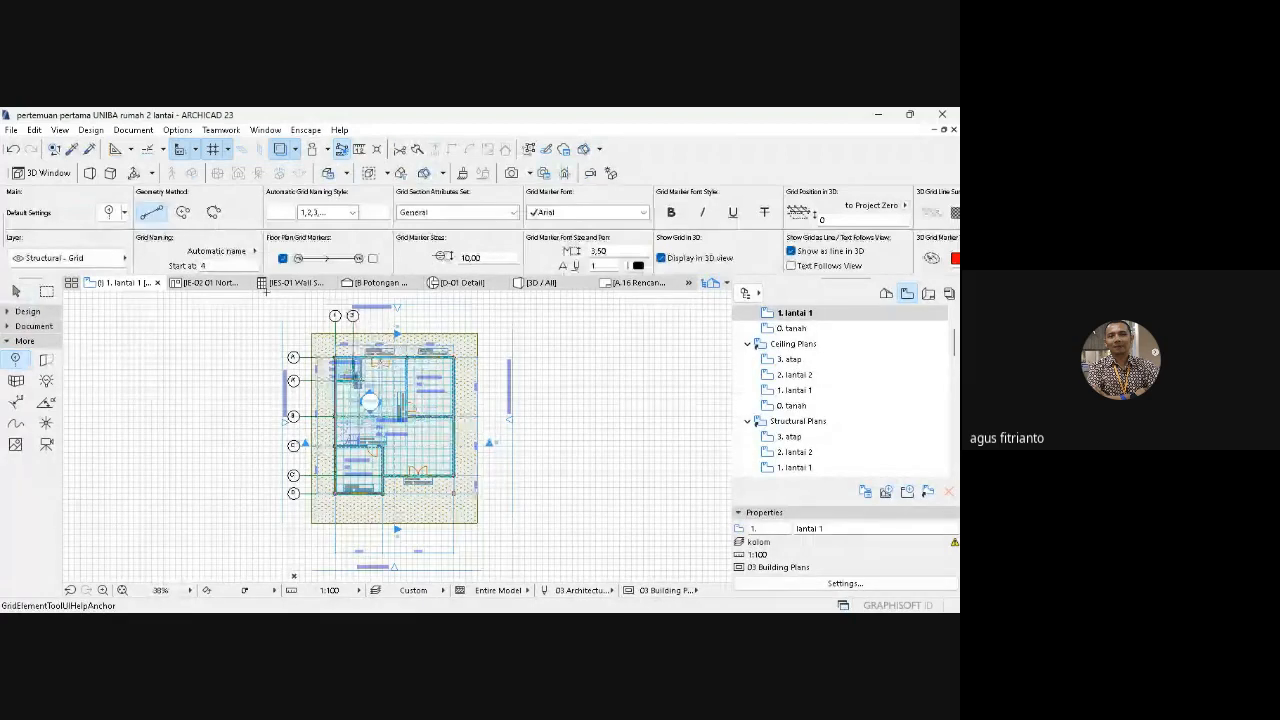
- Restart the automatic grid naming at 2 and draw a vertical grid line from above the plan down the lower-left room's east wall
drag(216, 266, 198, 268)
text(2)
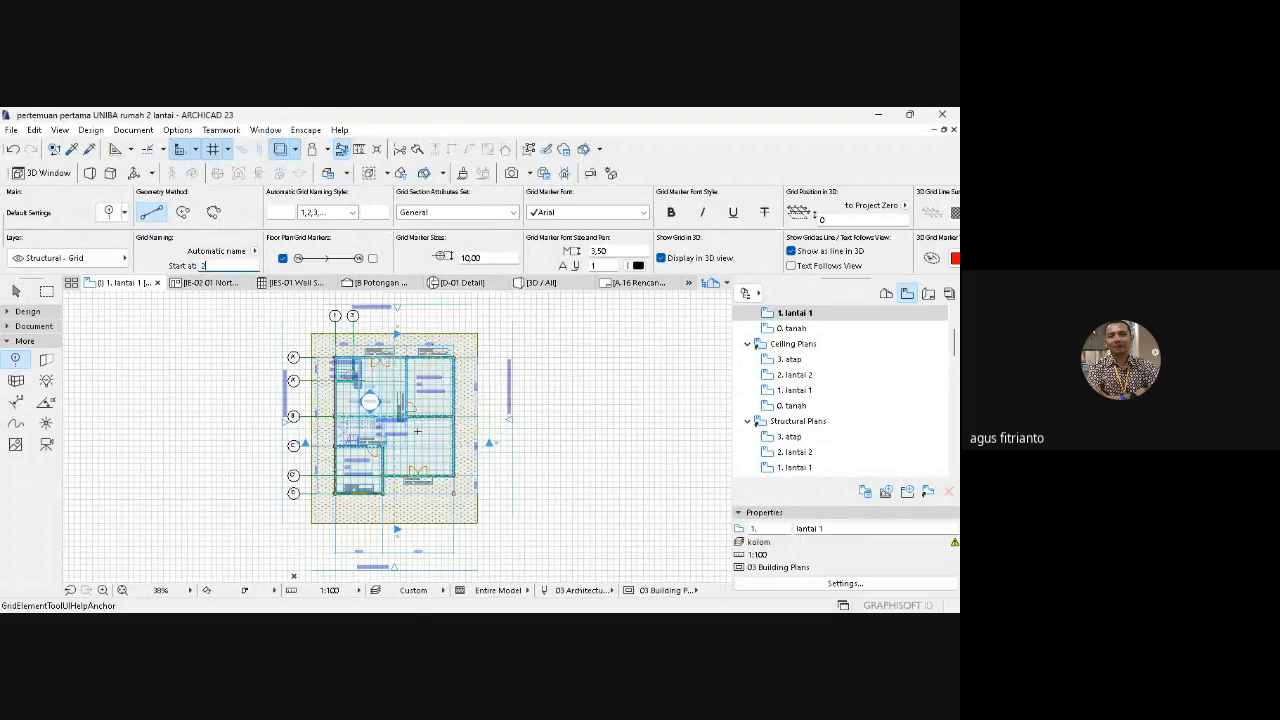
click(377, 320)
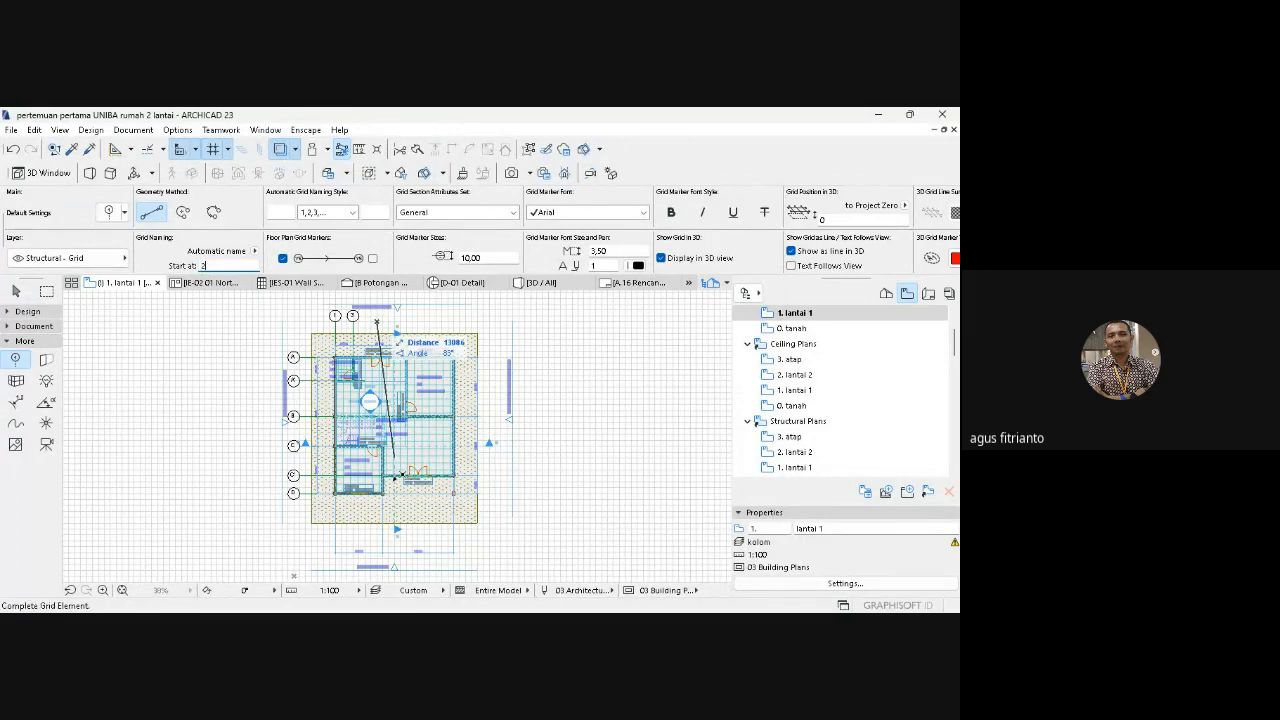
click(394, 479)
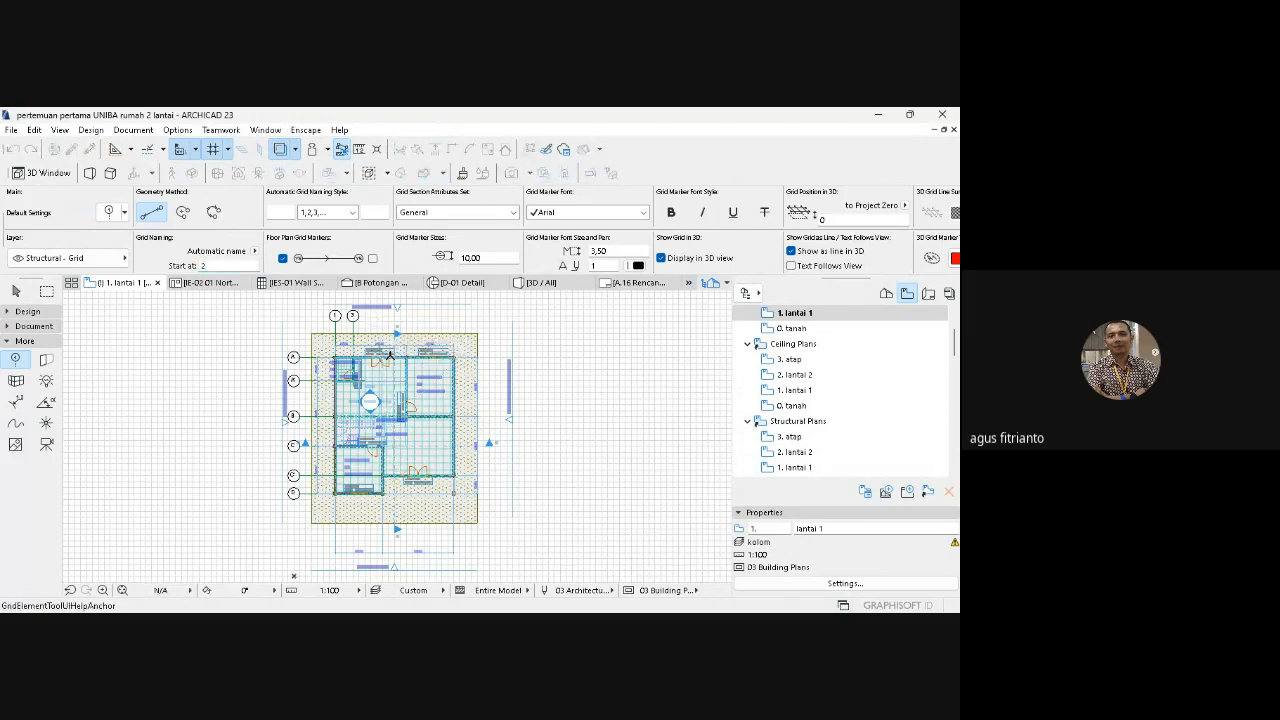
click(382, 321)
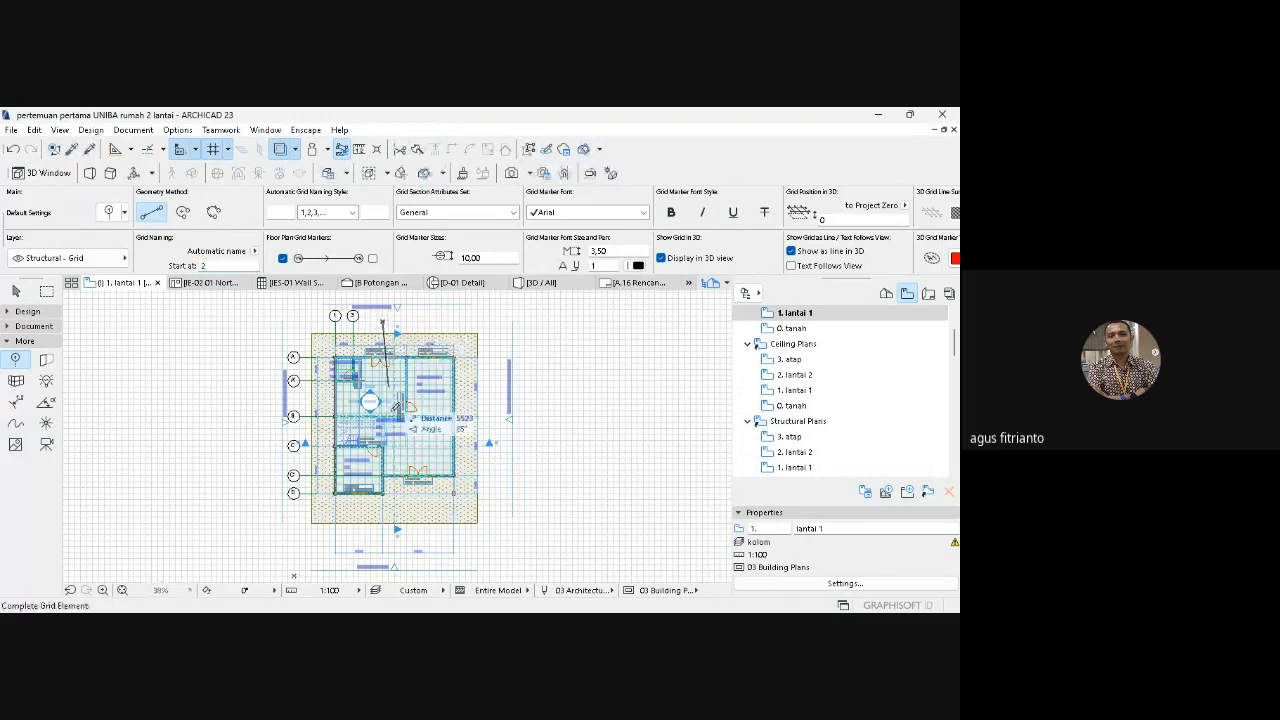
click(386, 494)
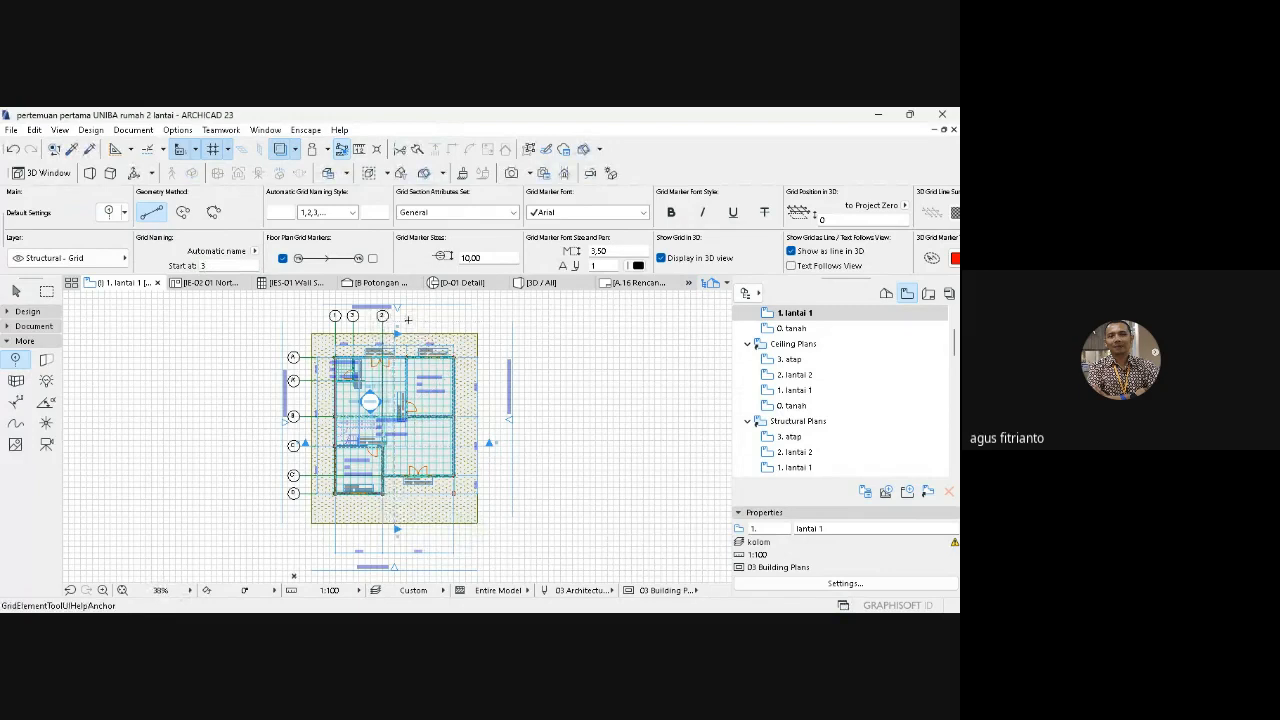
- Draw two vertical grid lines from above the plan: along the upper-right room's west wall and along the east wall to the lower-right corner
click(406, 320)
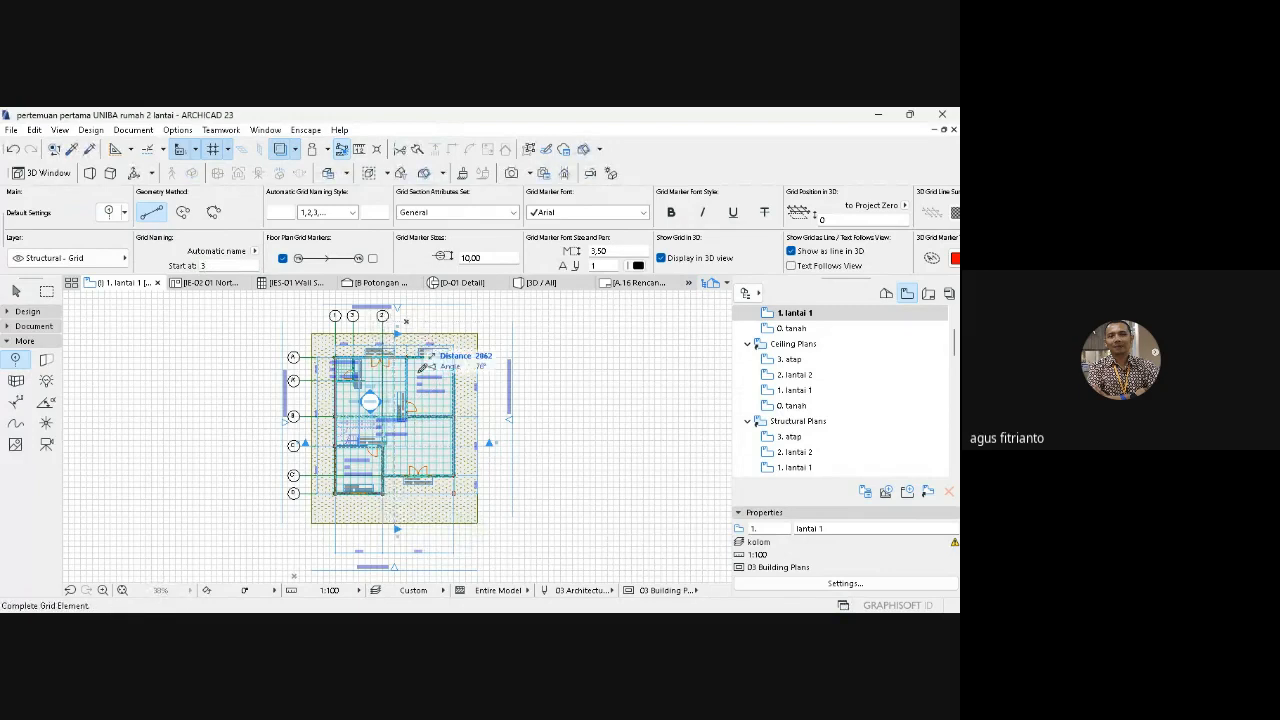
click(408, 421)
click(453, 316)
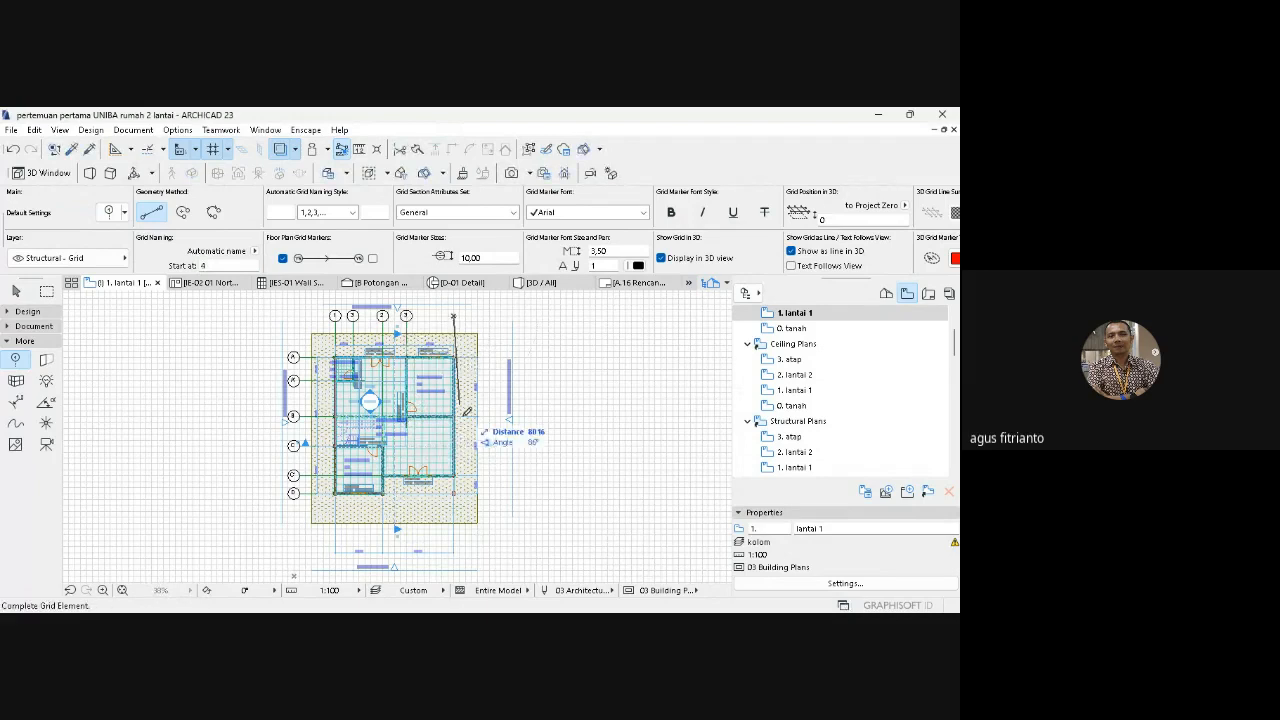
click(455, 493)
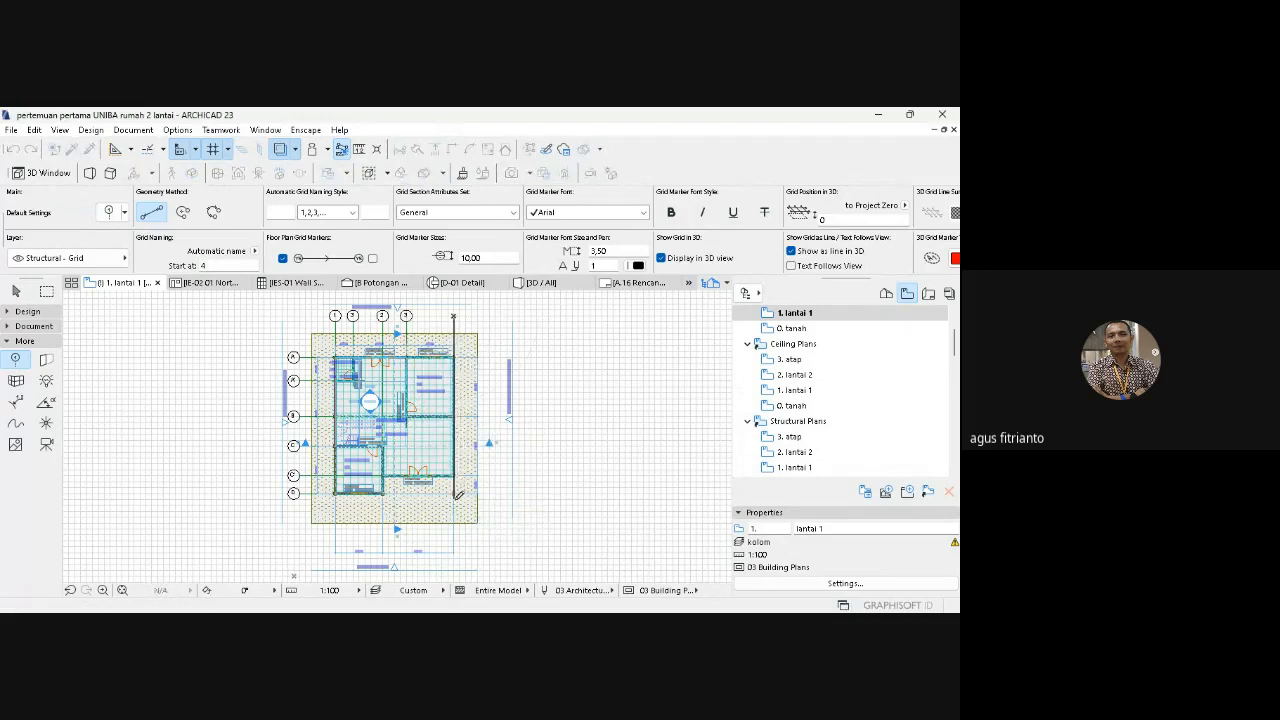
key(Escape)
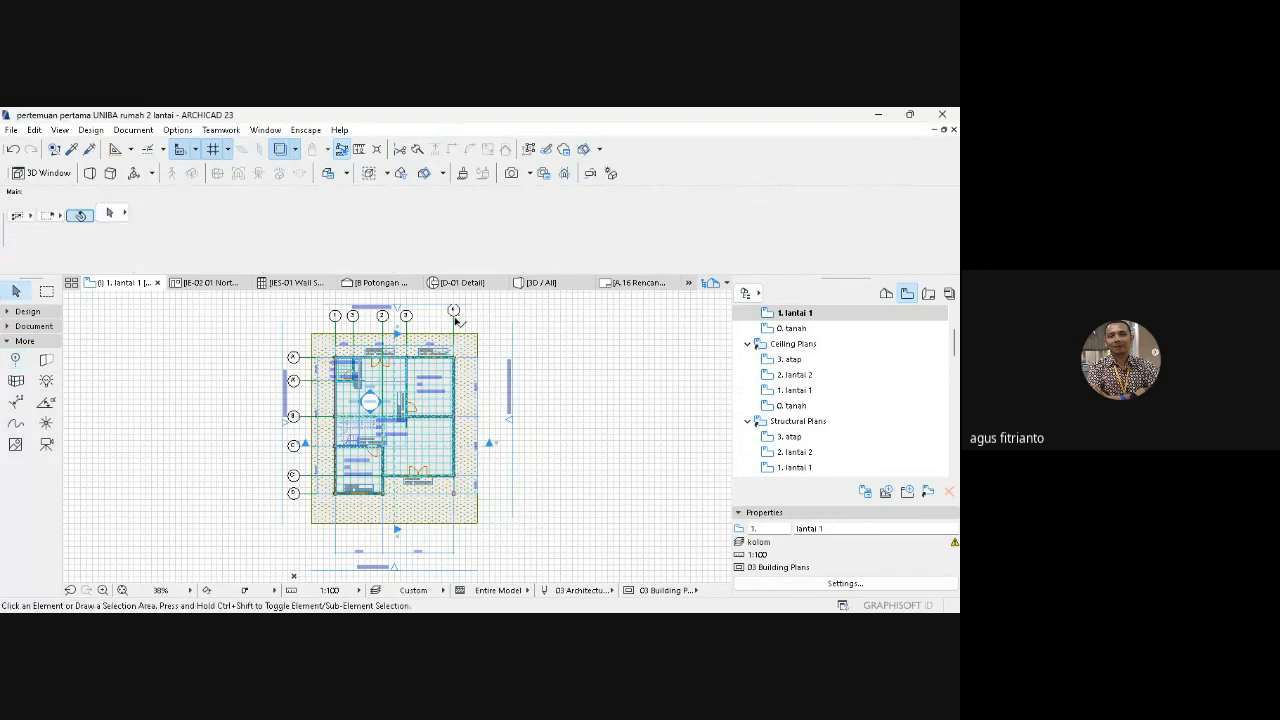
- Move the upper end of the east wall's grid line level with the other vertical grid markers
click(454, 316)
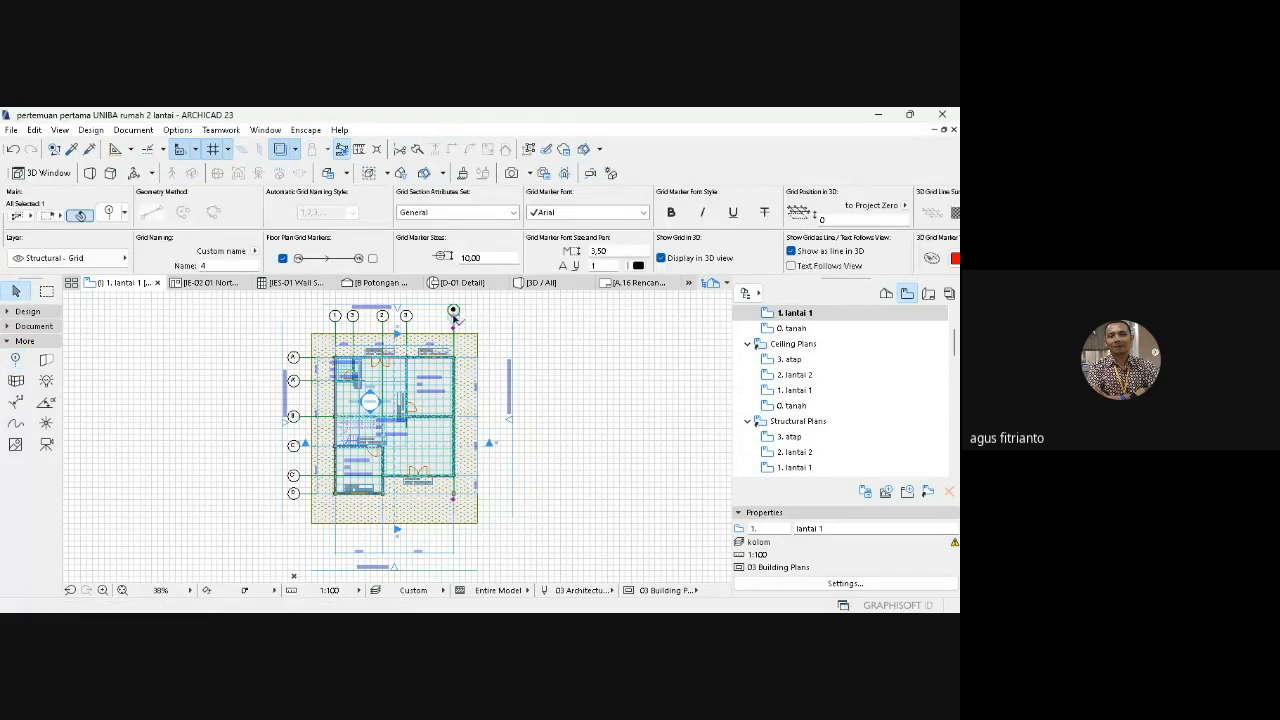
click(454, 312)
click(454, 315)
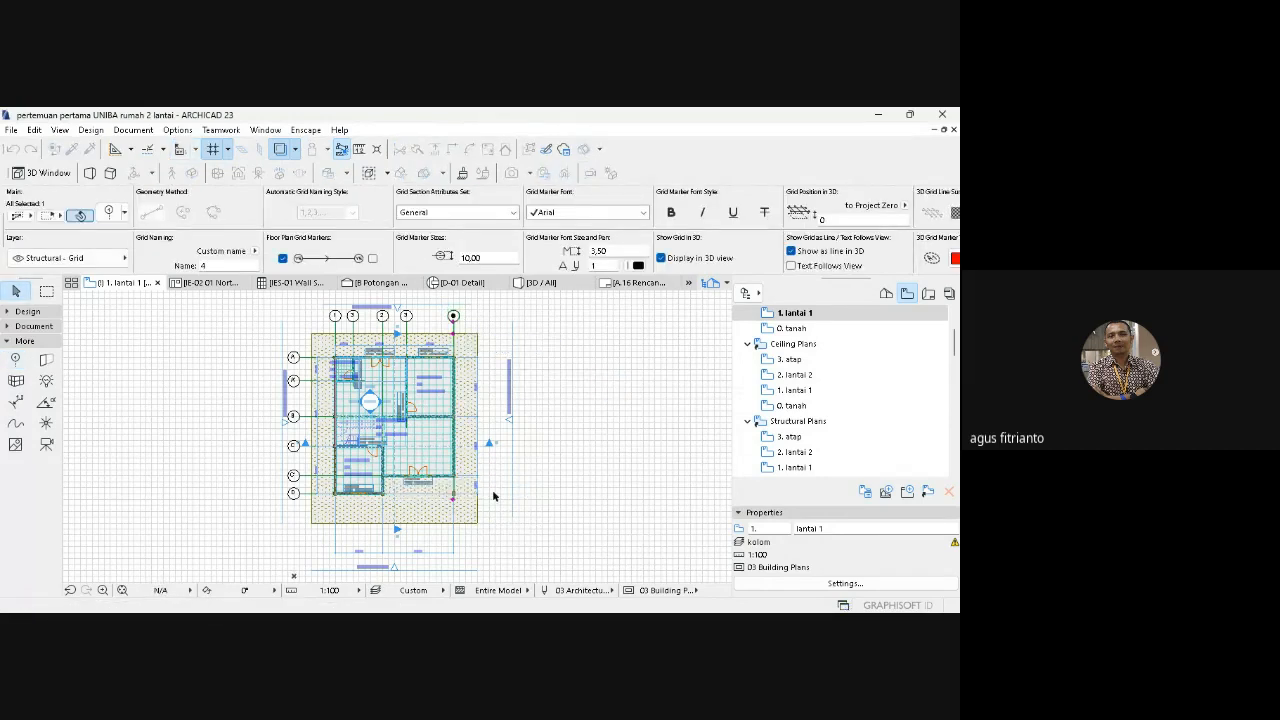
key(Escape)
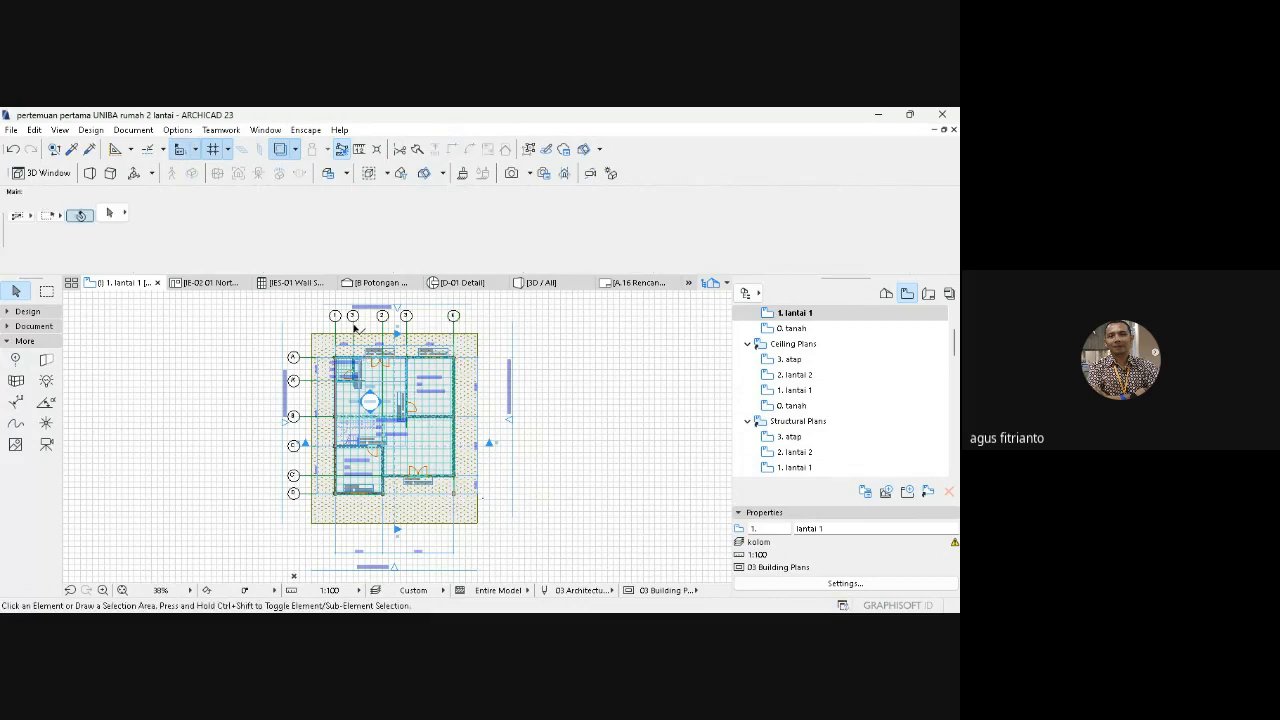
- Rename the vertical grid line along the small upper-left room's east wall to 1'
click(353, 321)
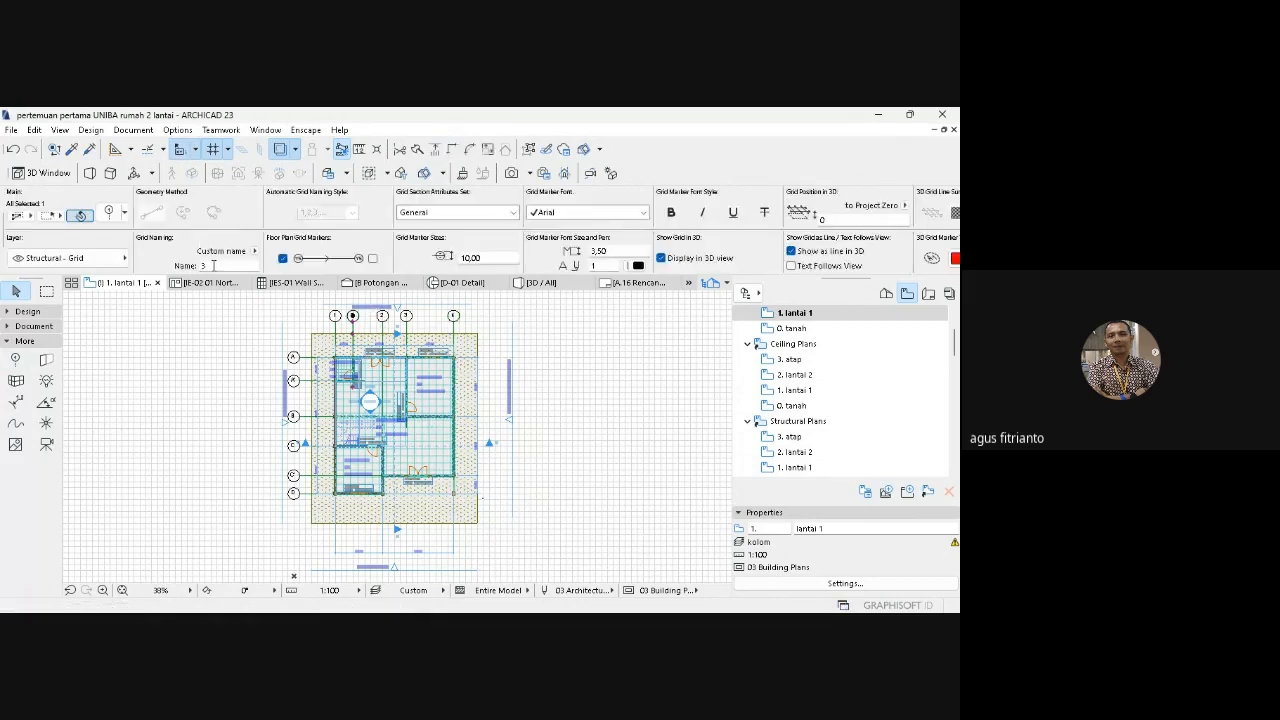
drag(212, 266, 200, 268)
text(1)
click(498, 324)
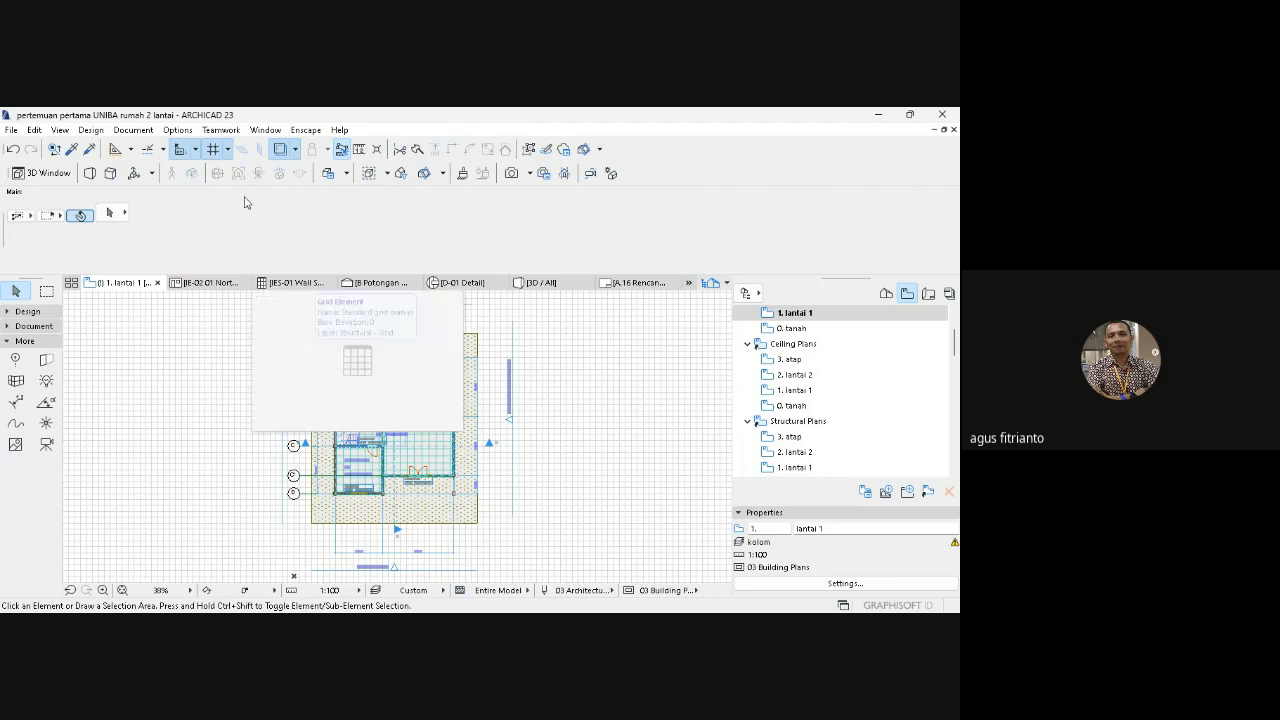
- Review the model view layer list for a grid layer and inspect the layer of the uppermost horizontal grid line
click(135, 130)
mouse_move(200, 169)
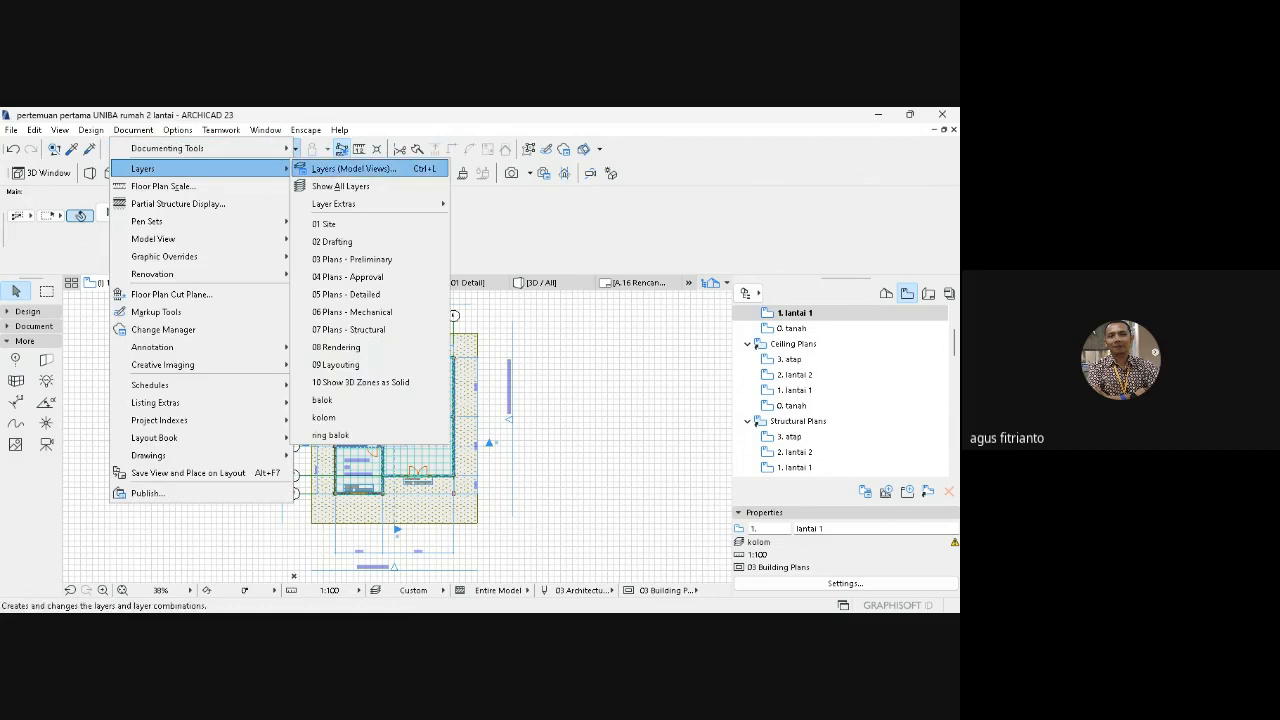
click(350, 168)
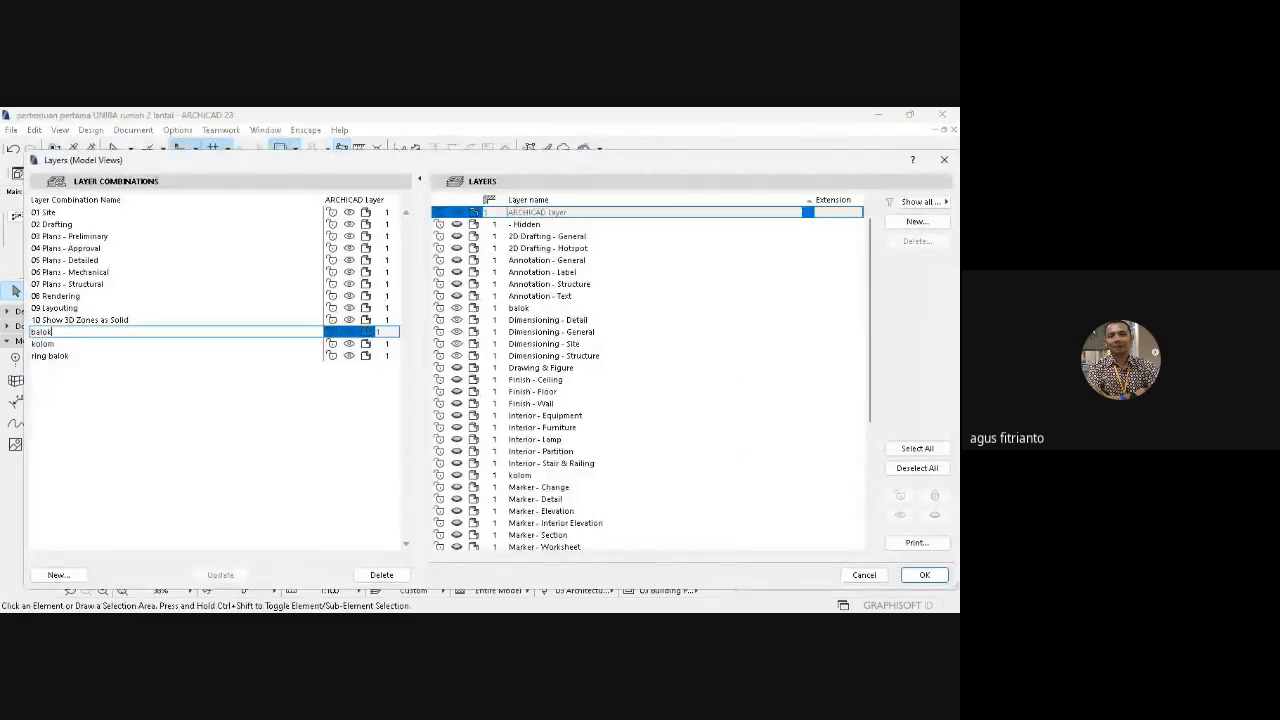
scroll(650, 375, down, 5)
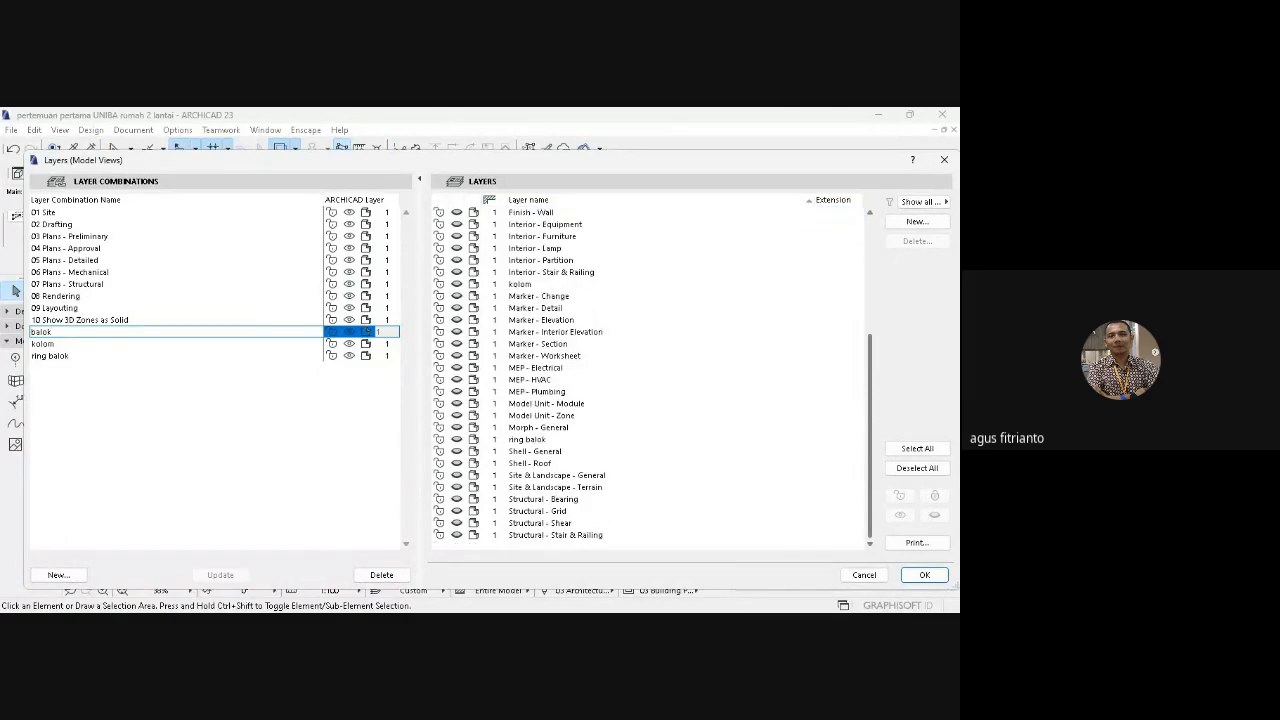
scroll(650, 380, up, 1)
scroll(650, 380, up, 3)
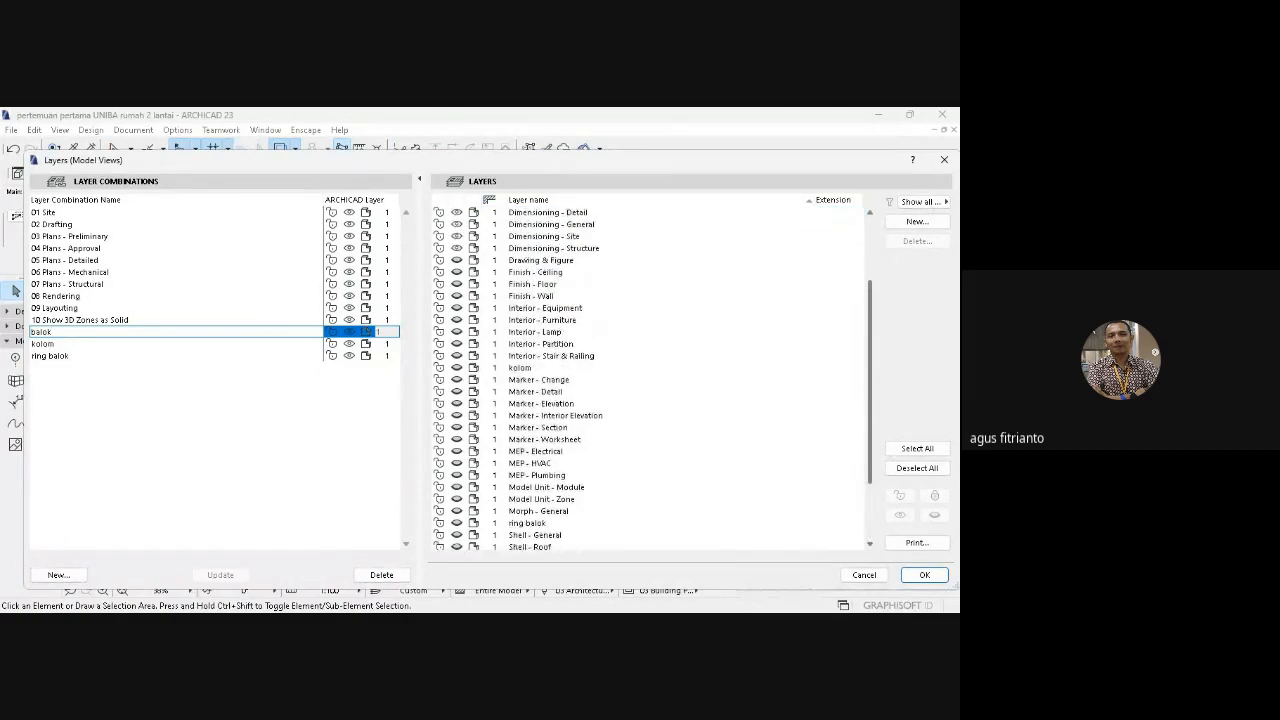
scroll(650, 380, up, 2)
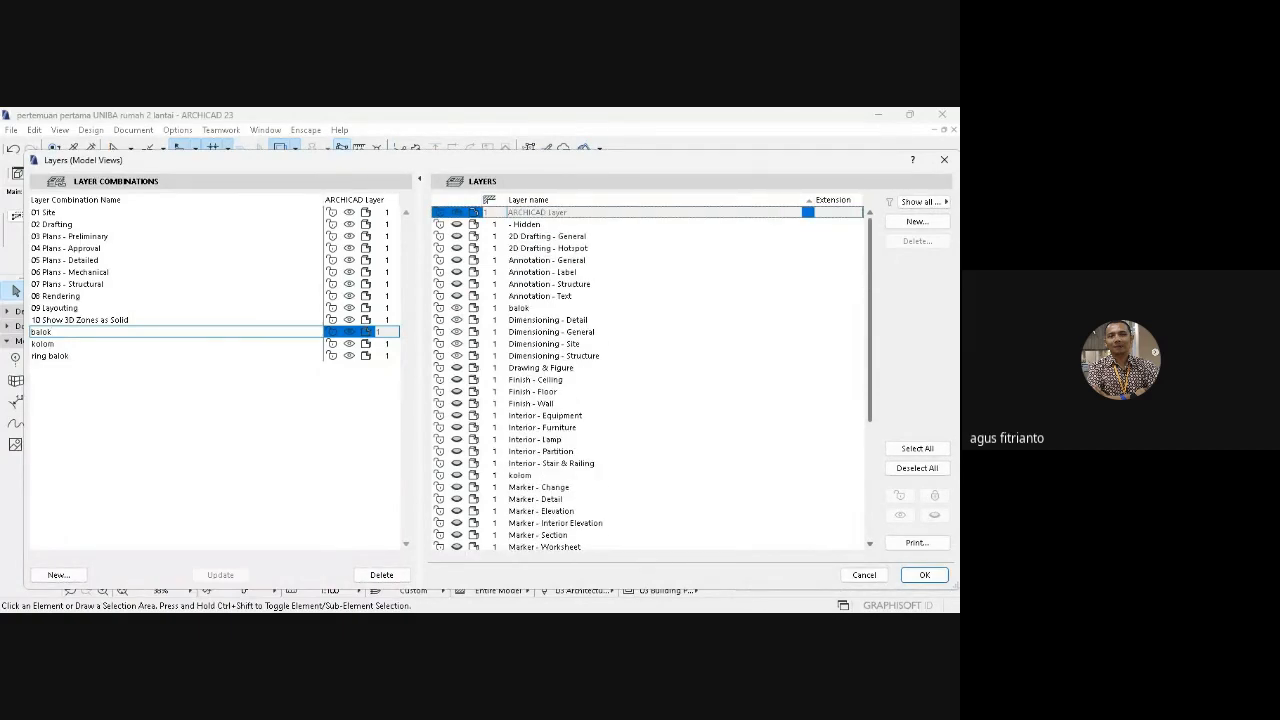
scroll(650, 380, down, 6)
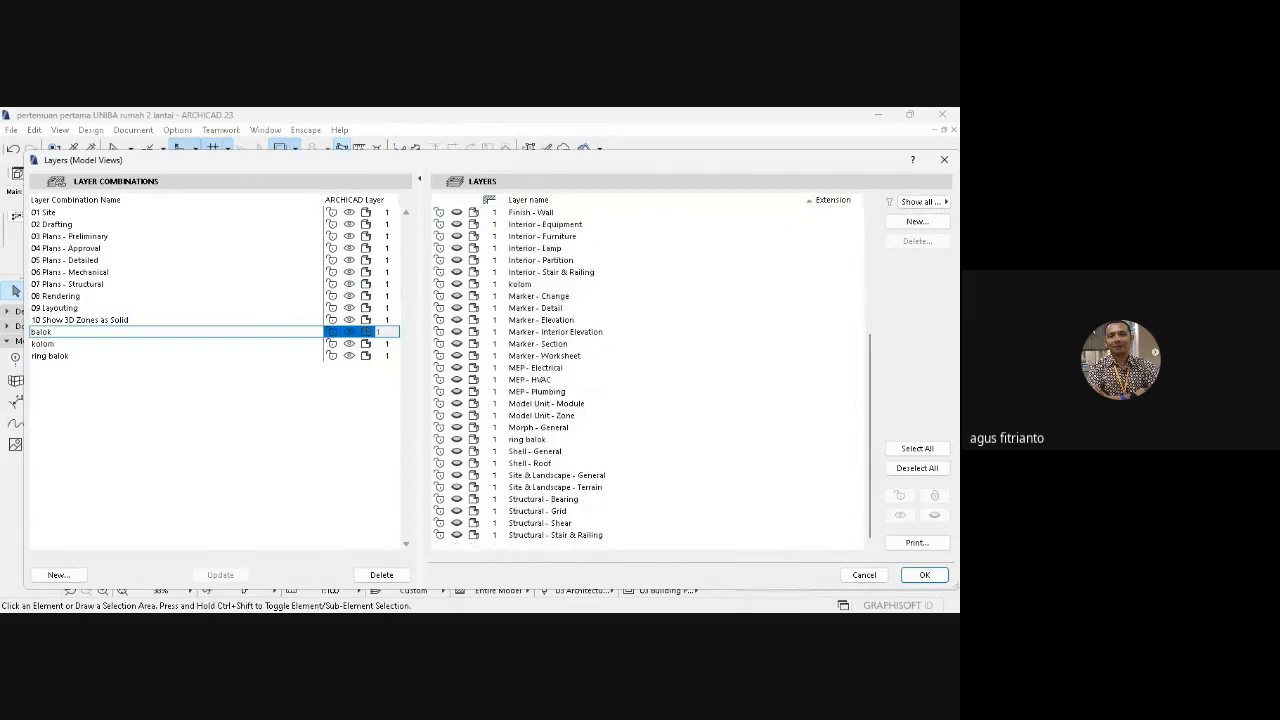
click(864, 575)
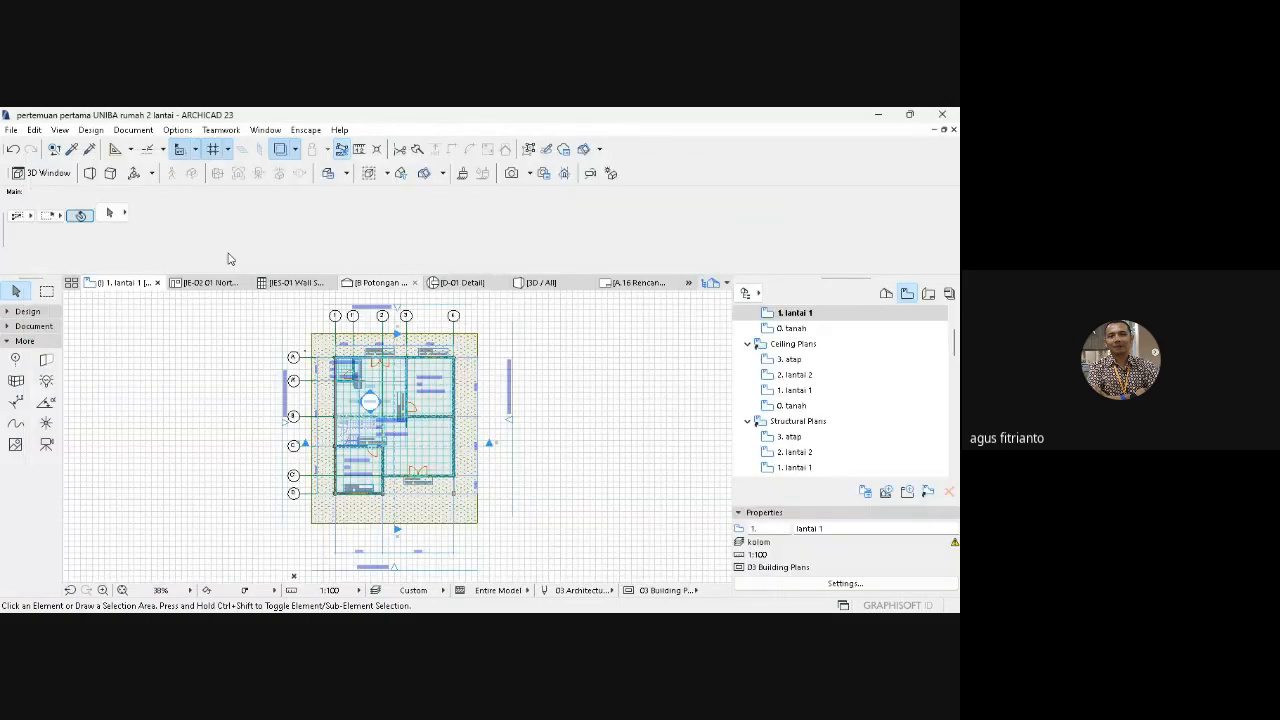
click(293, 357)
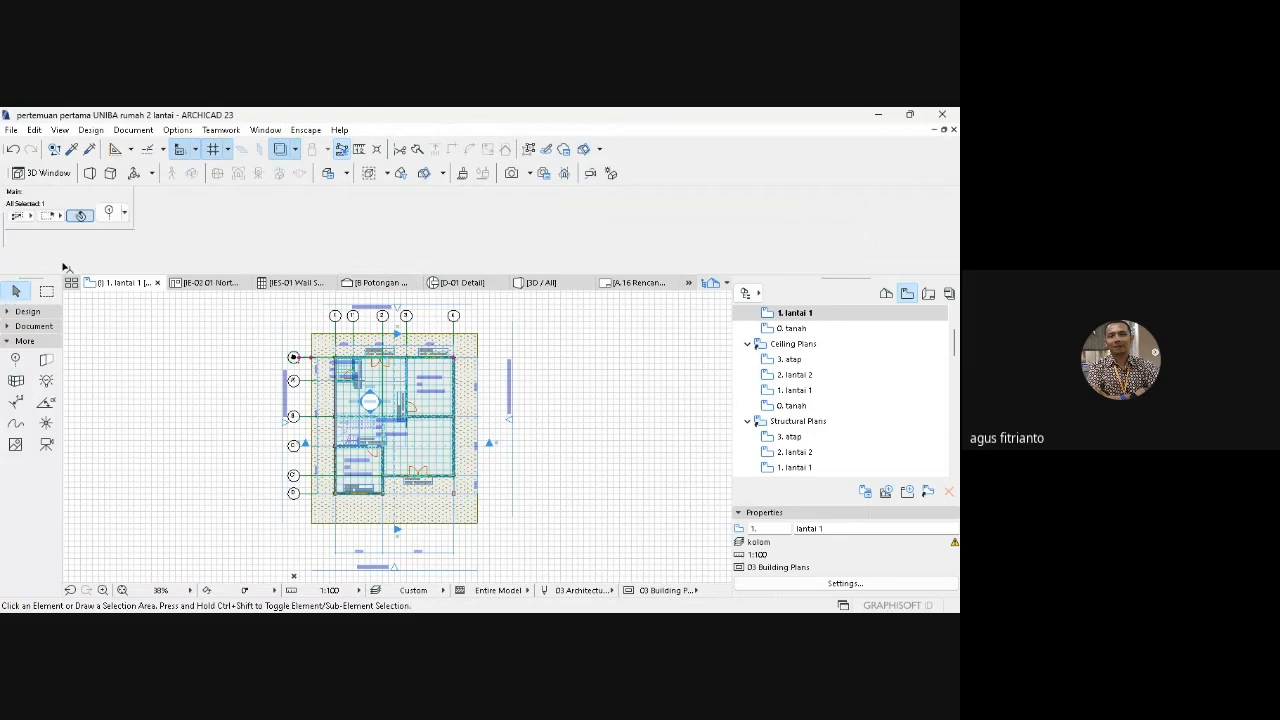
key(Escape)
- Add a new layer named Grid to the balok layer combination, and select the kolom combination
click(134, 129)
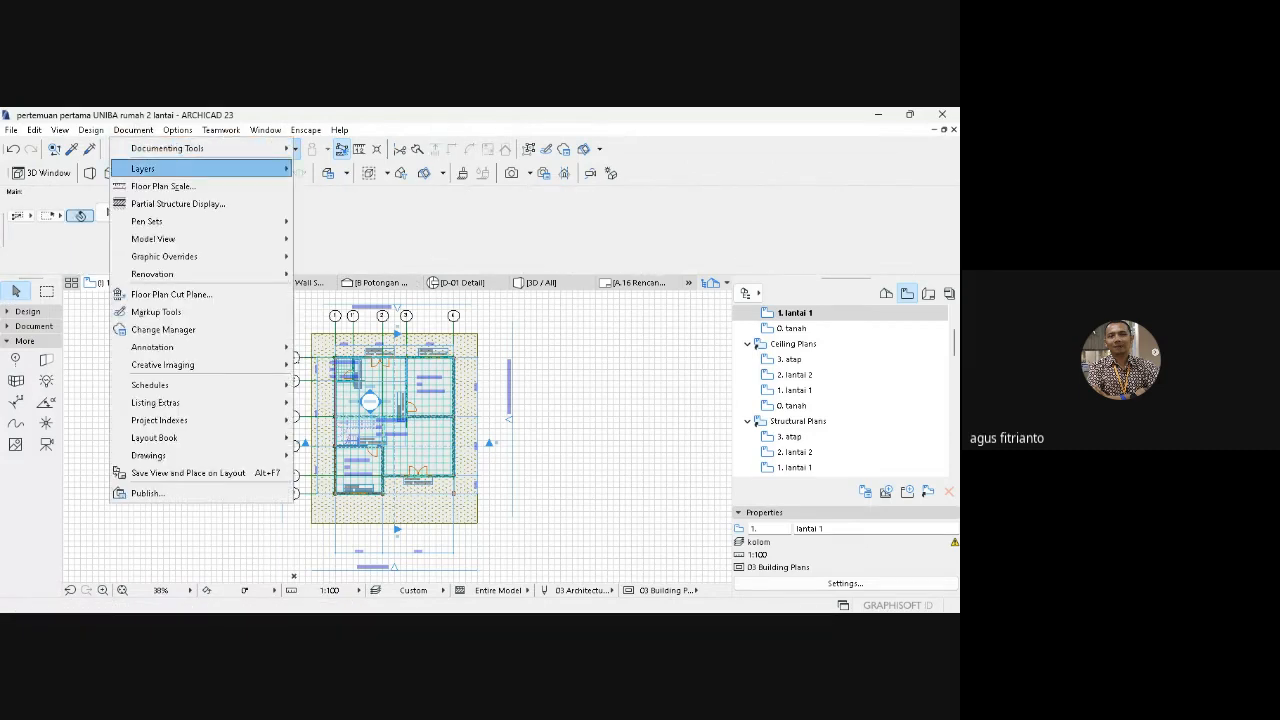
mouse_move(200, 168)
click(350, 168)
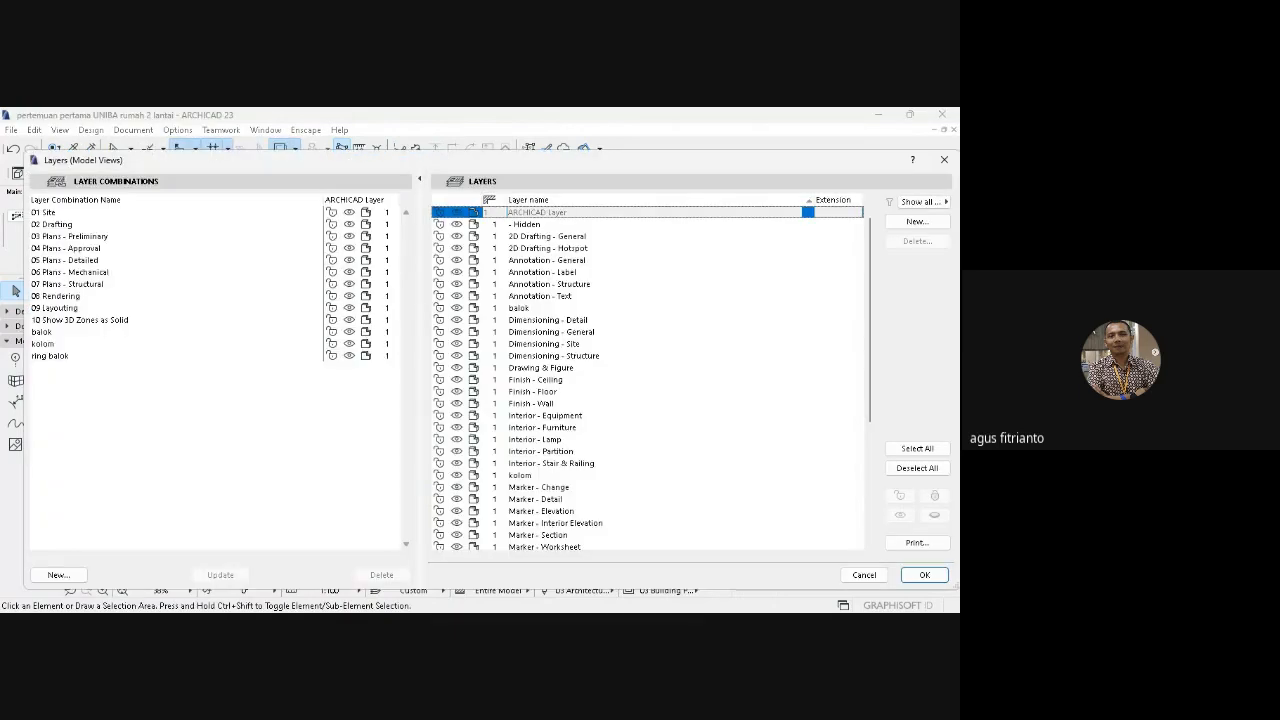
click(130, 344)
click(130, 320)
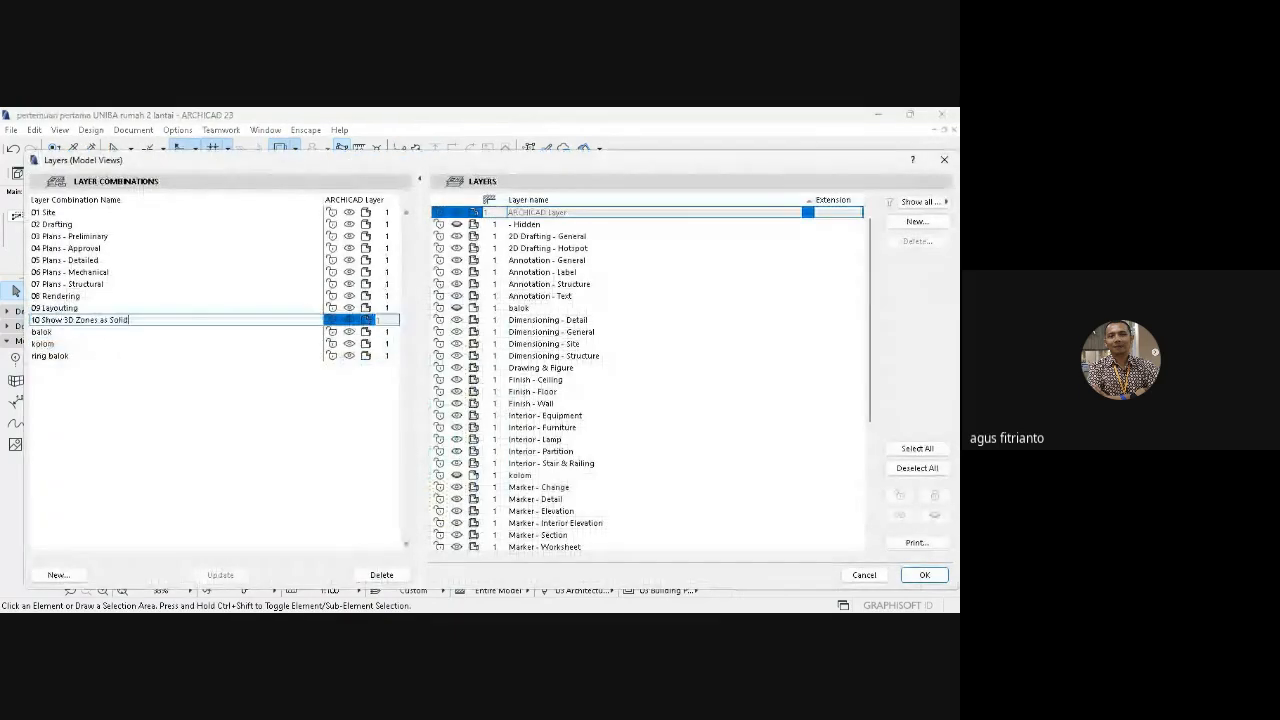
click(130, 332)
click(520, 212)
click(917, 221)
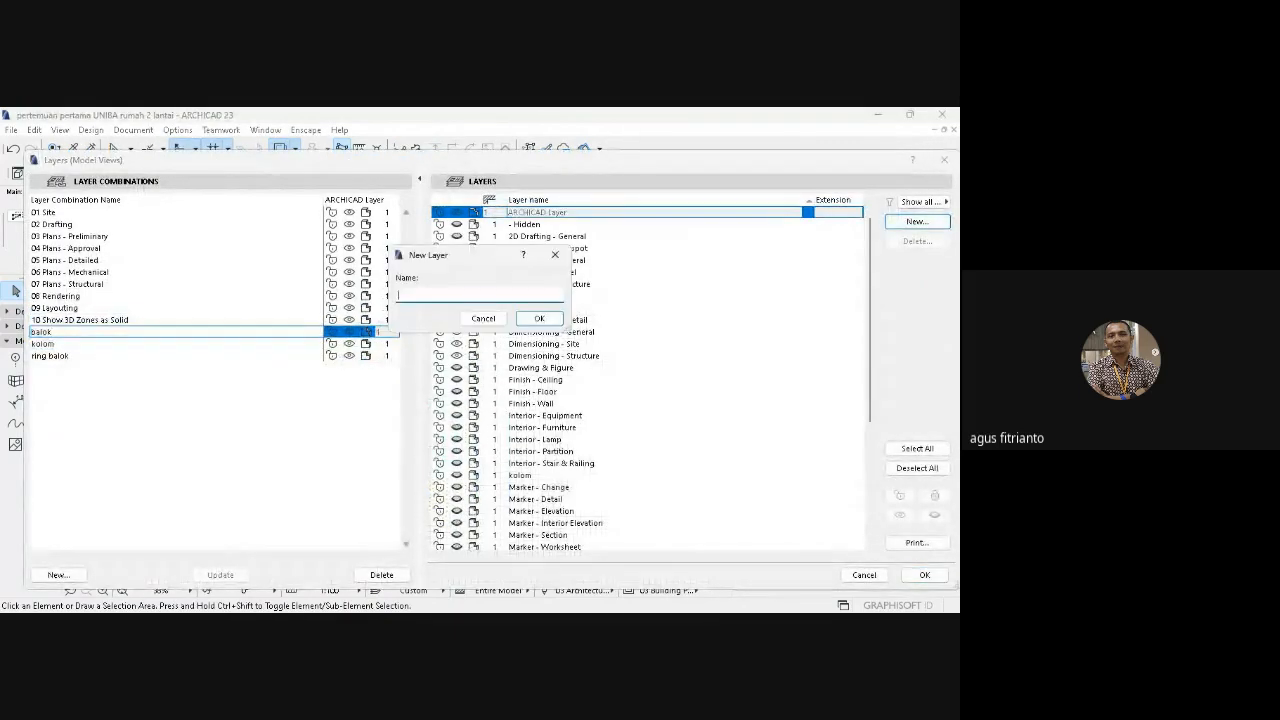
text(GRI)
key(BackSpace)
key(BackSpace)
text(rid)
key(Return)
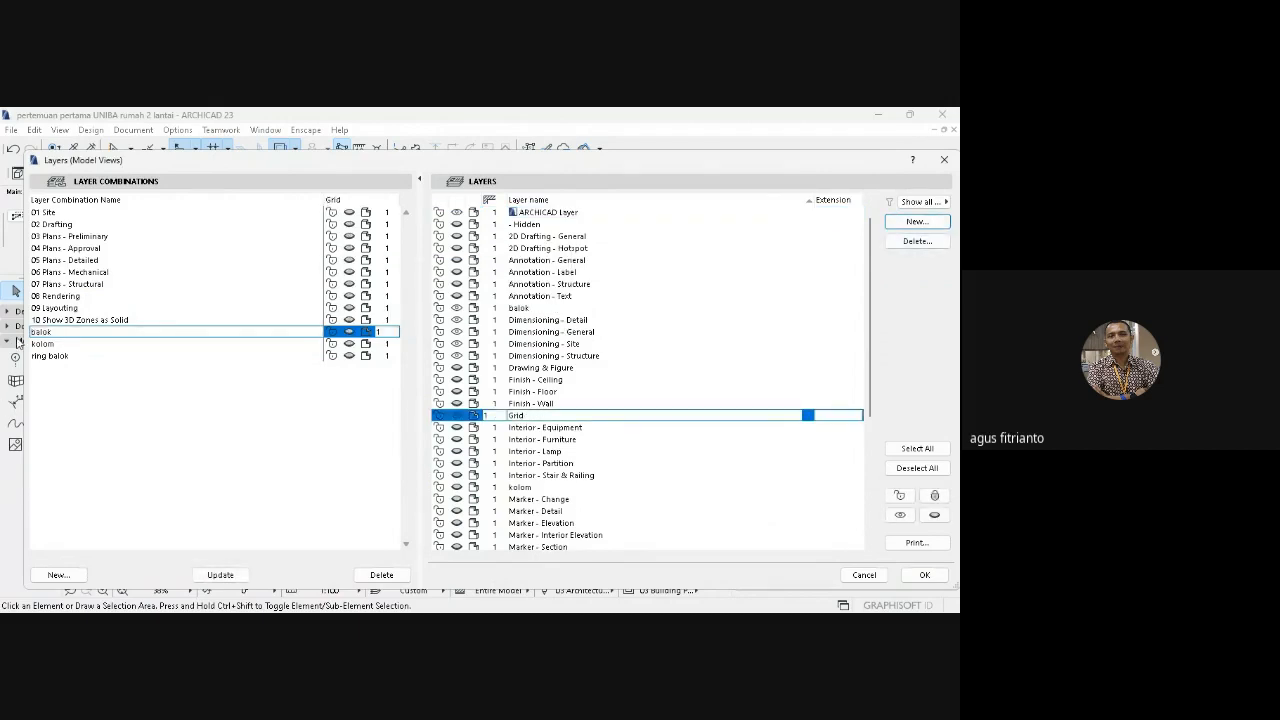
click(220, 575)
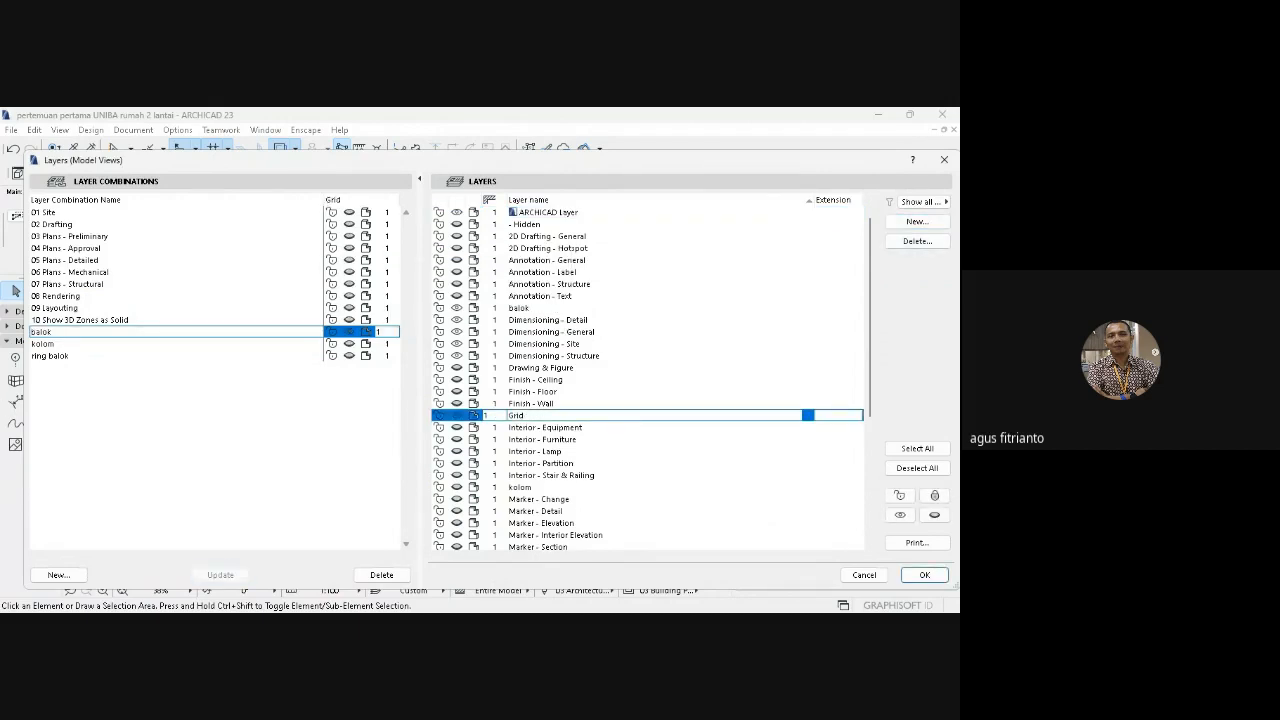
click(43, 344)
- Try to add a layer named grid for the kolom layer combination
click(917, 222)
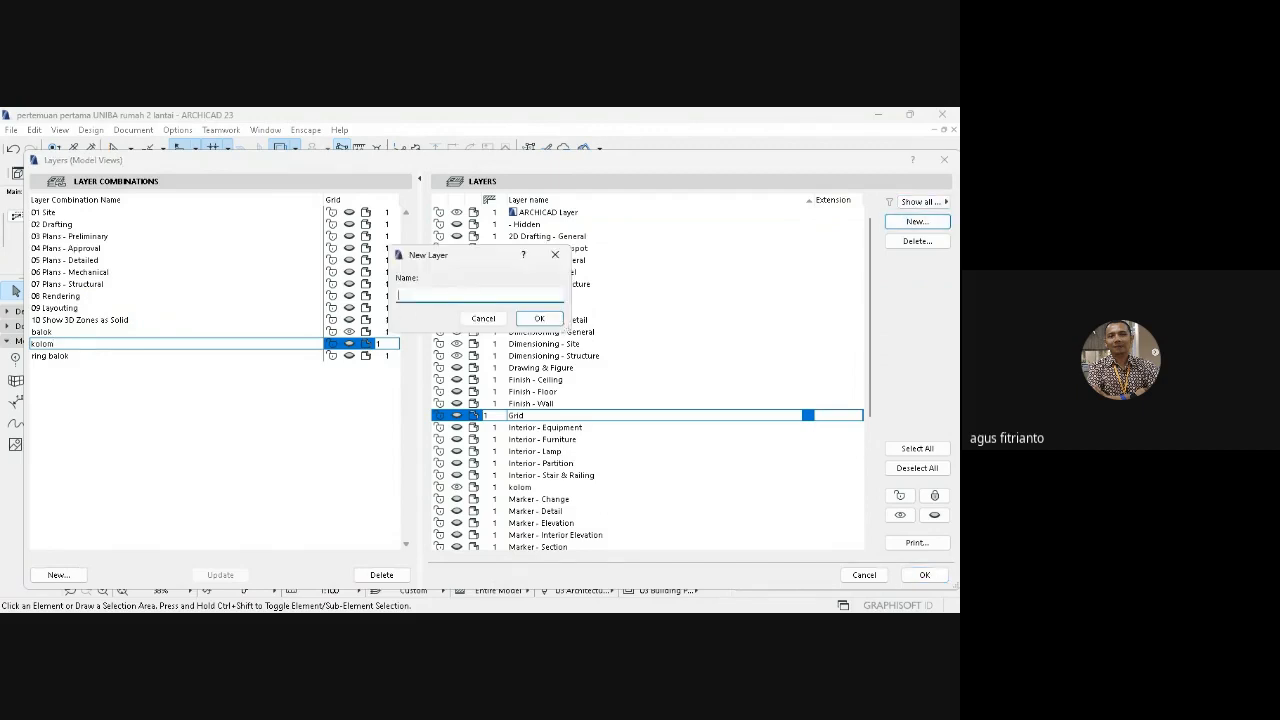
text(grid)
key(Return)
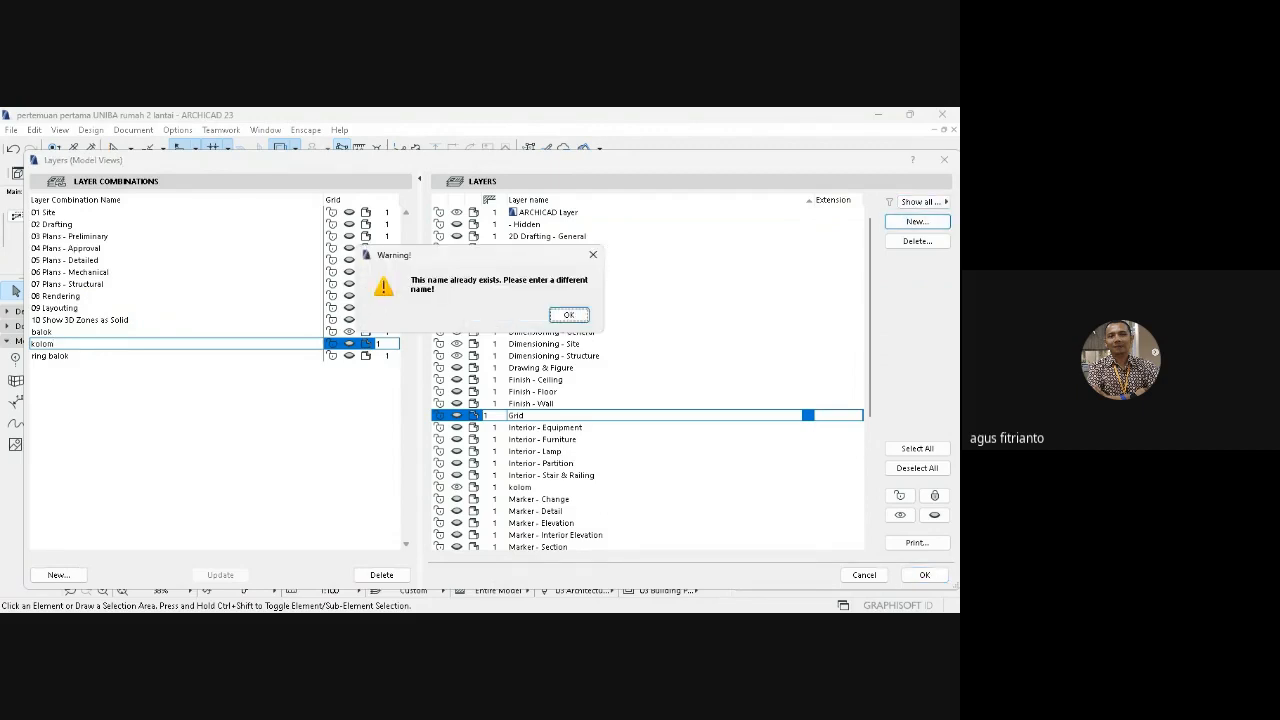
key(Return)
click(555, 254)
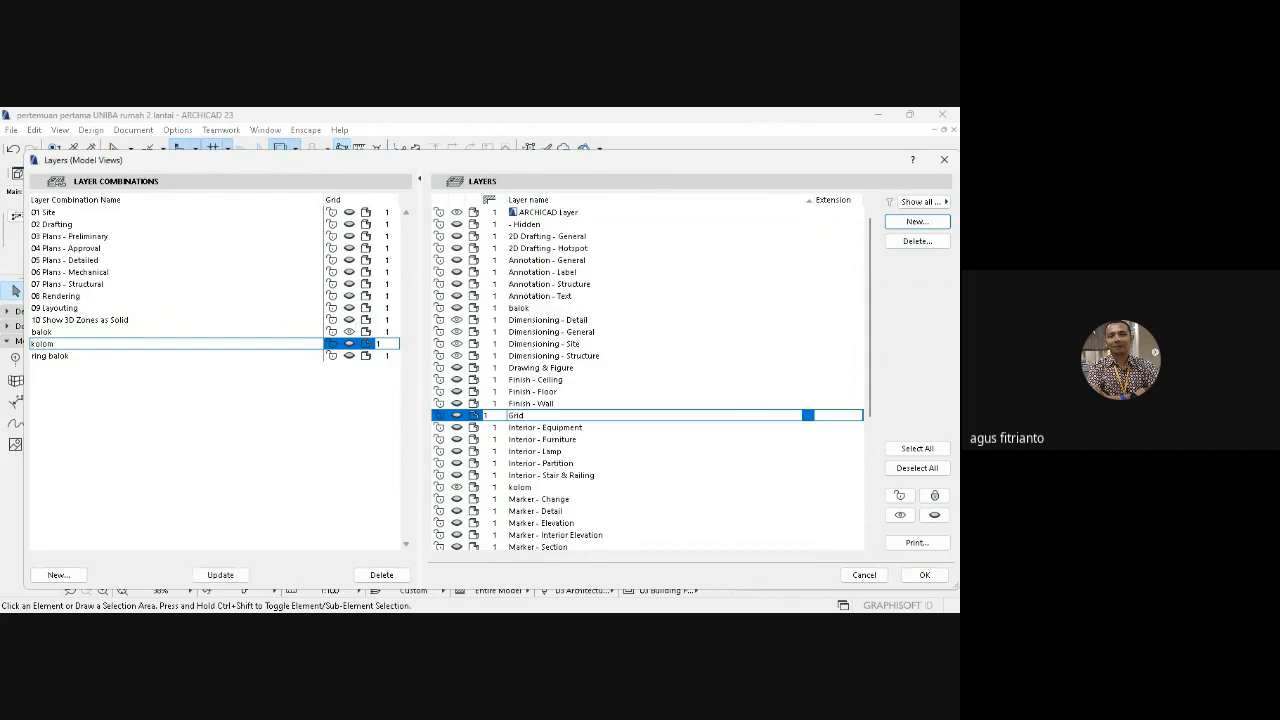
- Make the Grid layer visible in the kolom and ring balok layer combinations, update both, and apply the layer settings
click(457, 415)
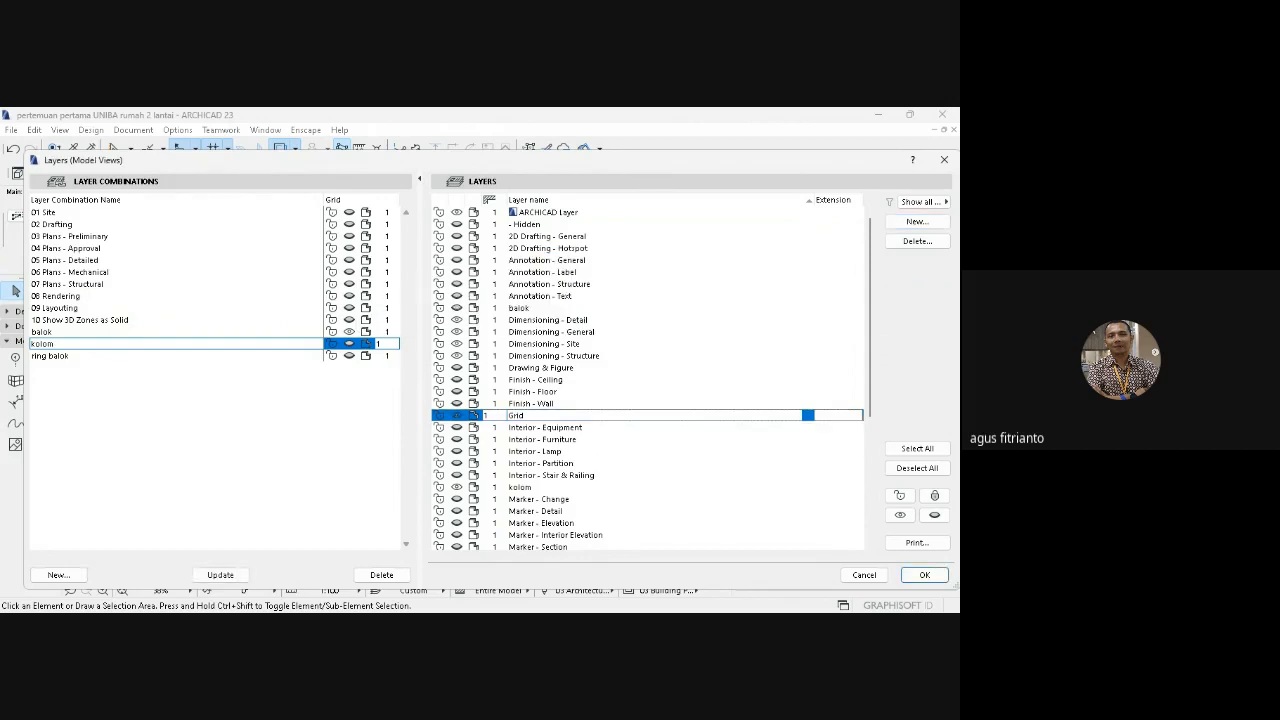
click(220, 575)
click(69, 356)
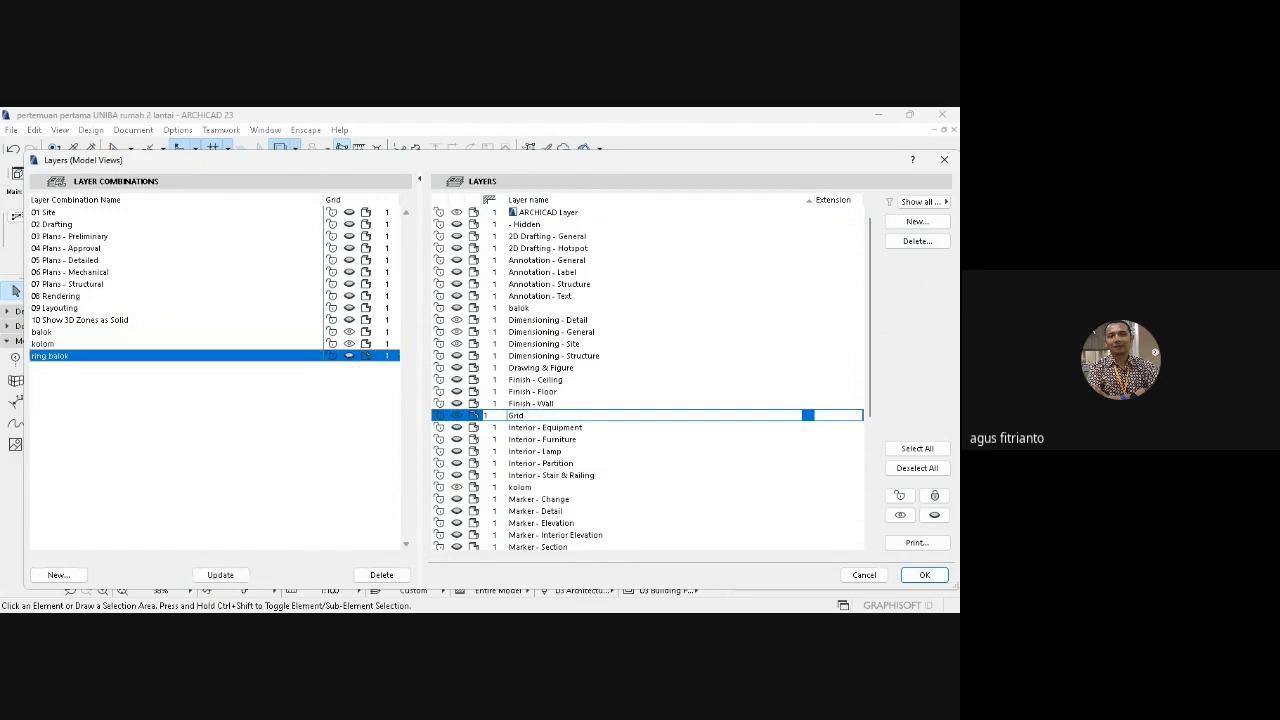
click(457, 415)
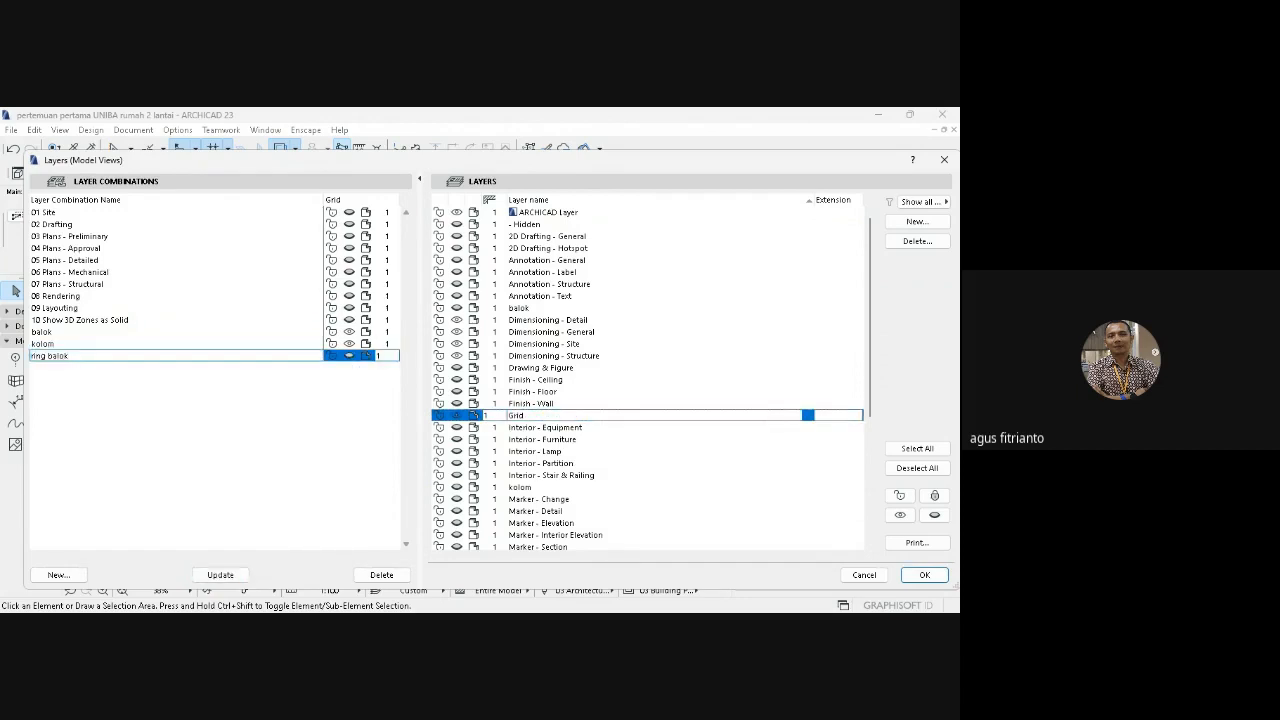
click(220, 575)
click(923, 577)
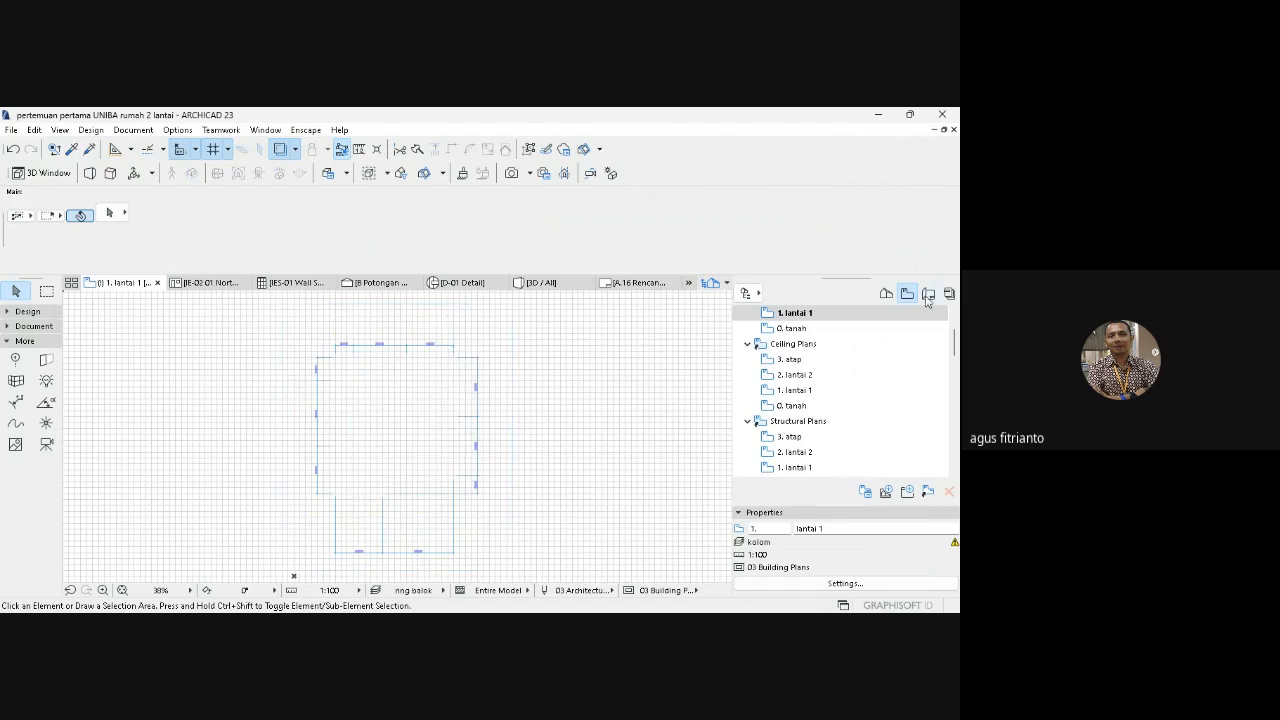
- Open the A.15 Rencana Pondasi layout and zoom in on its foundation plan drawing
click(928, 293)
double_click(842, 333)
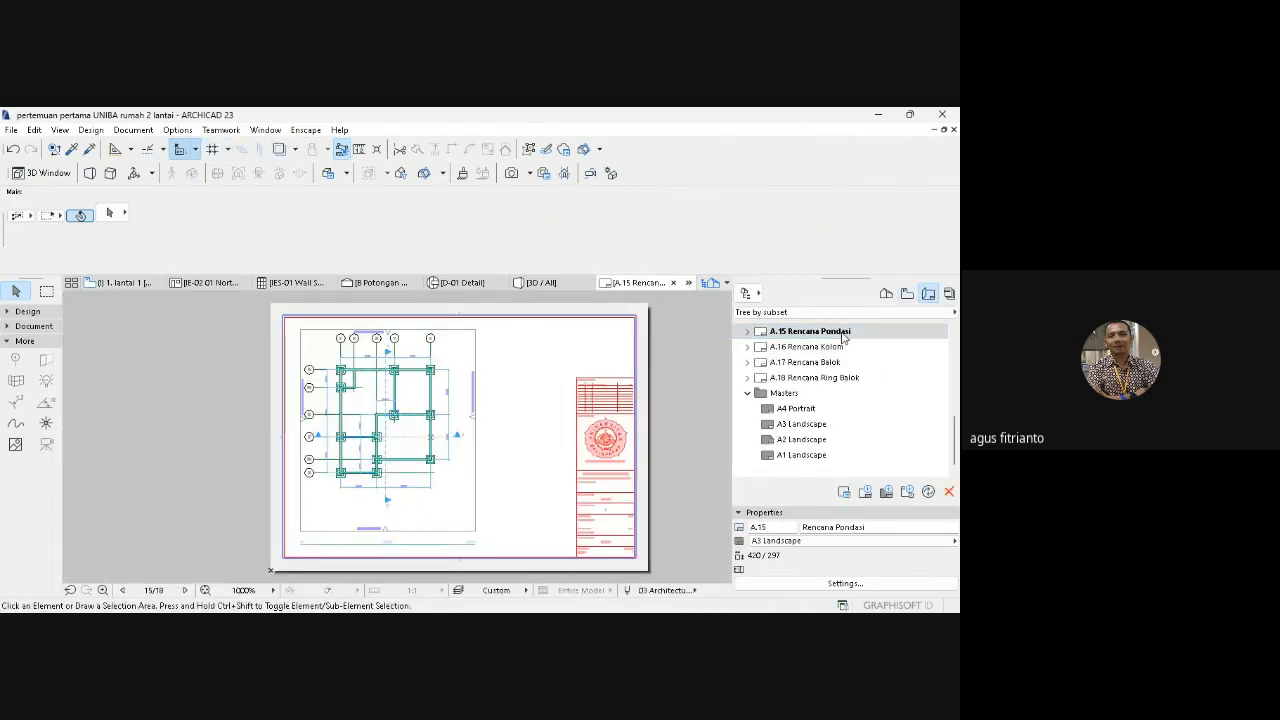
click(103, 590)
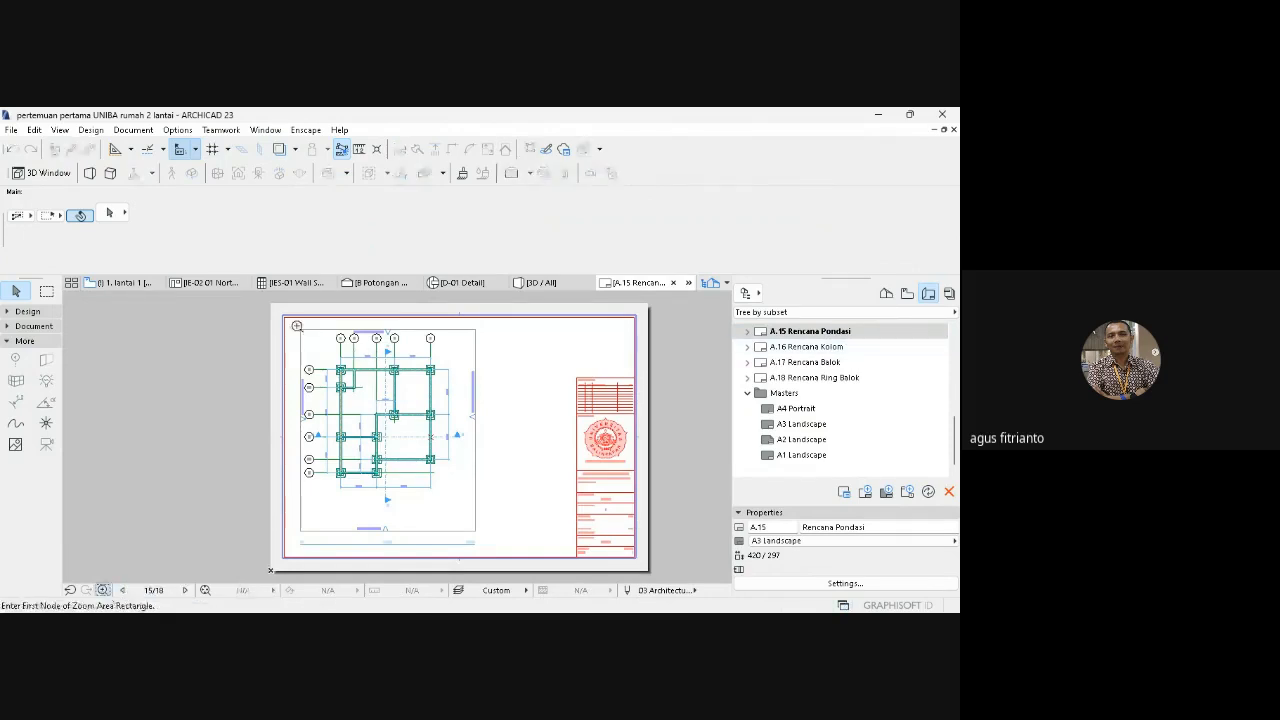
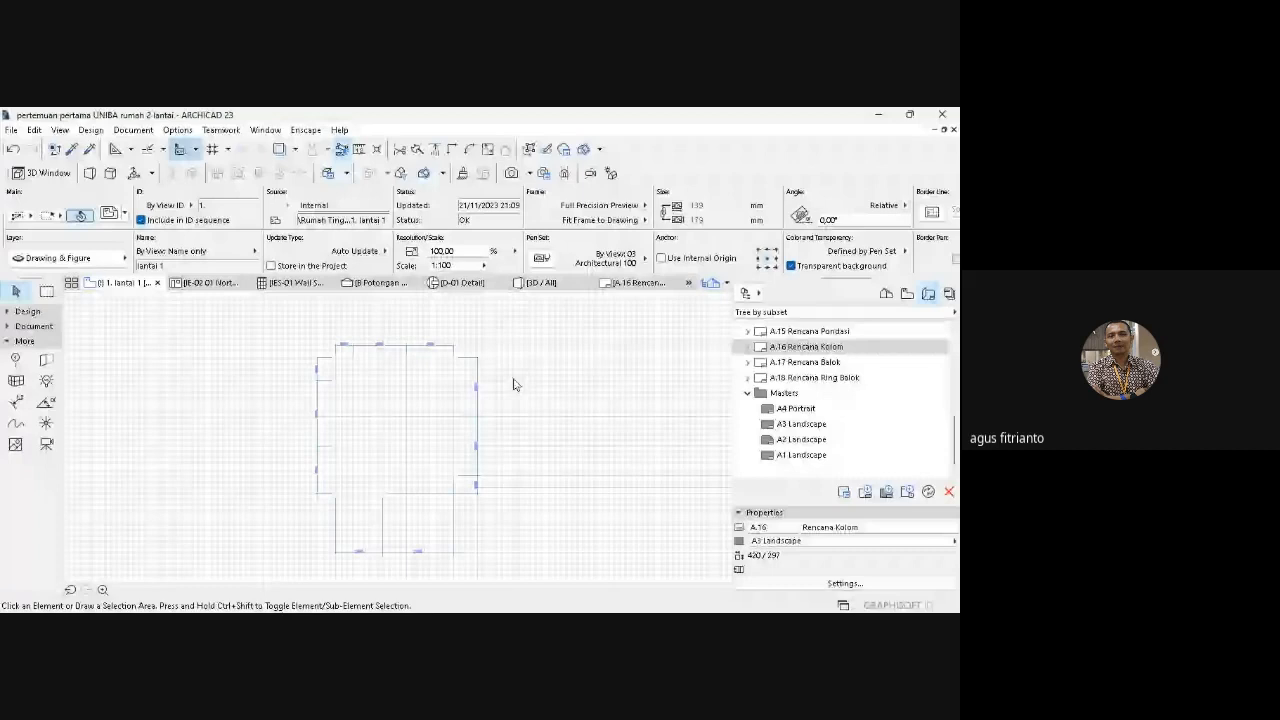
- Assign all grid elements on the lantai 1 plan to the Grid layer and check one grid line's layer
click(133, 130)
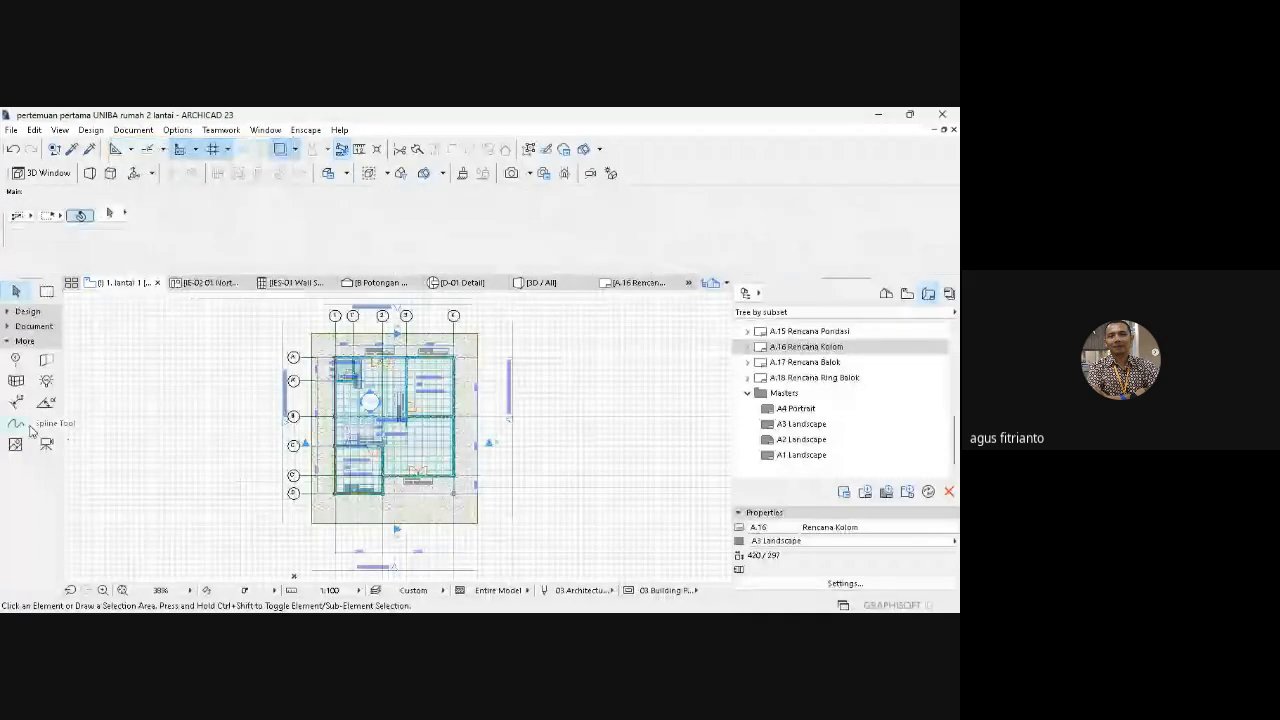
click(16, 360)
key(ctrl+a)
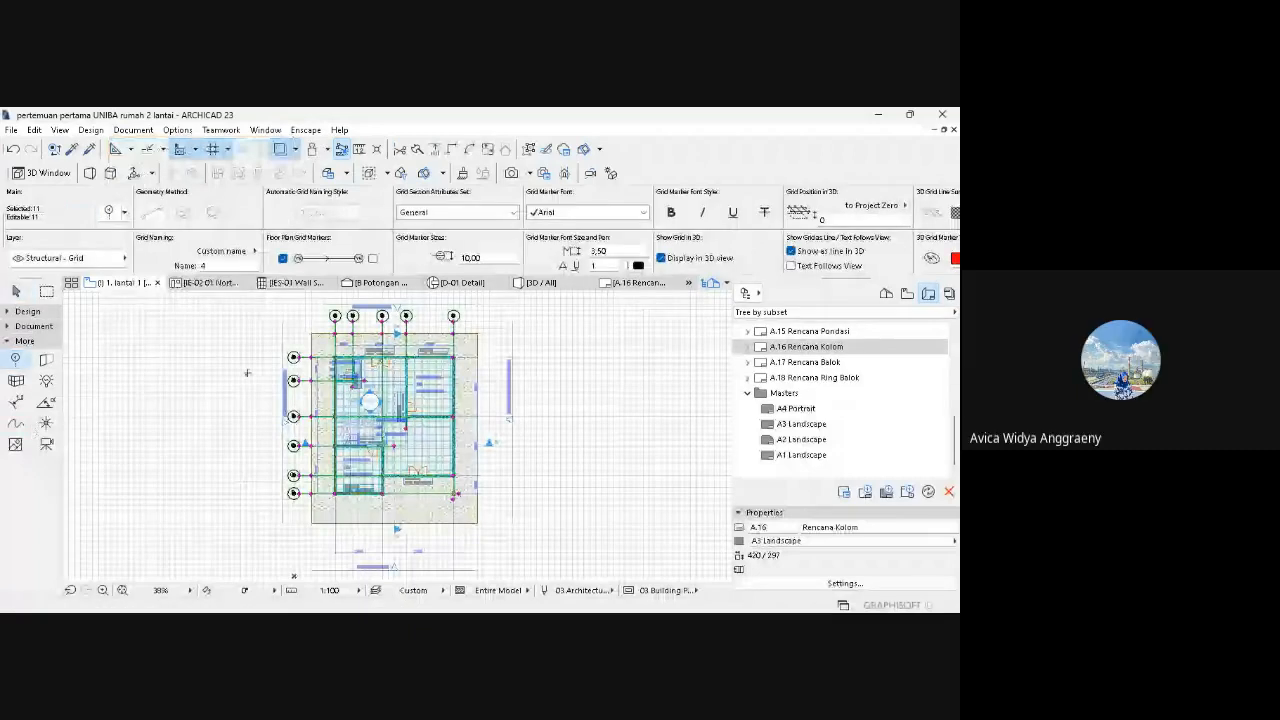
click(68, 258)
click(272, 319)
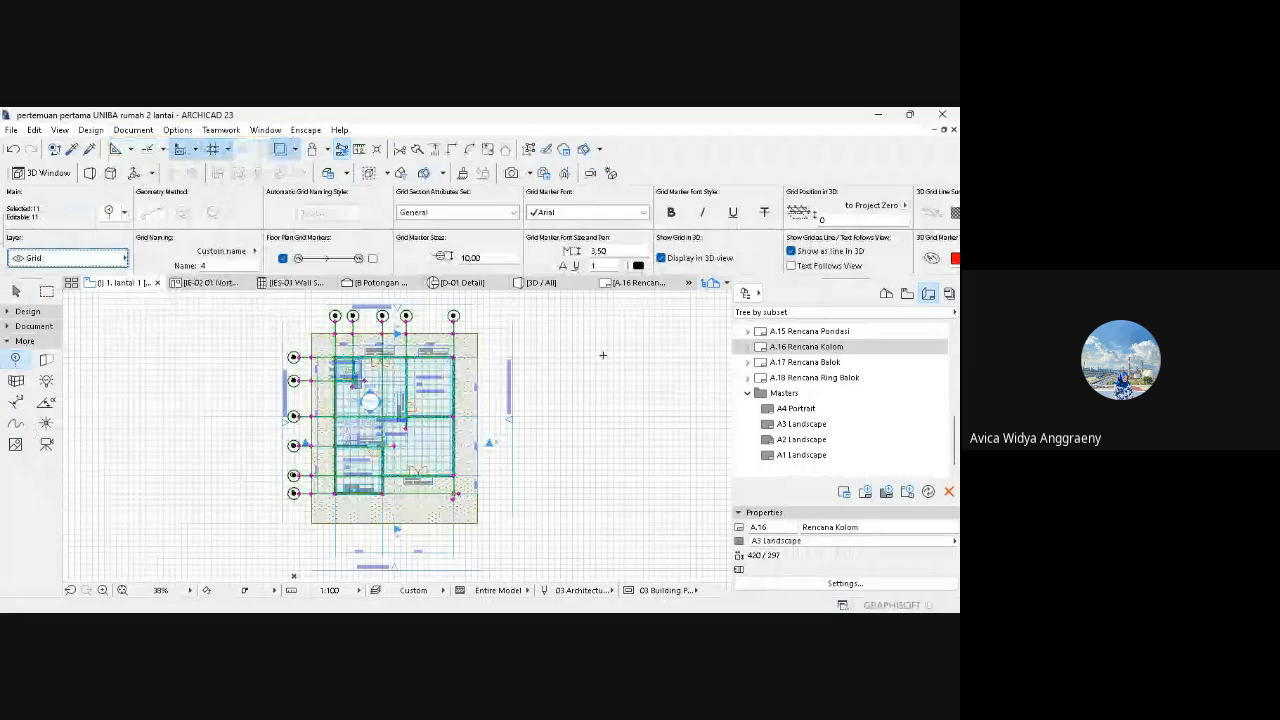
key(Escape)
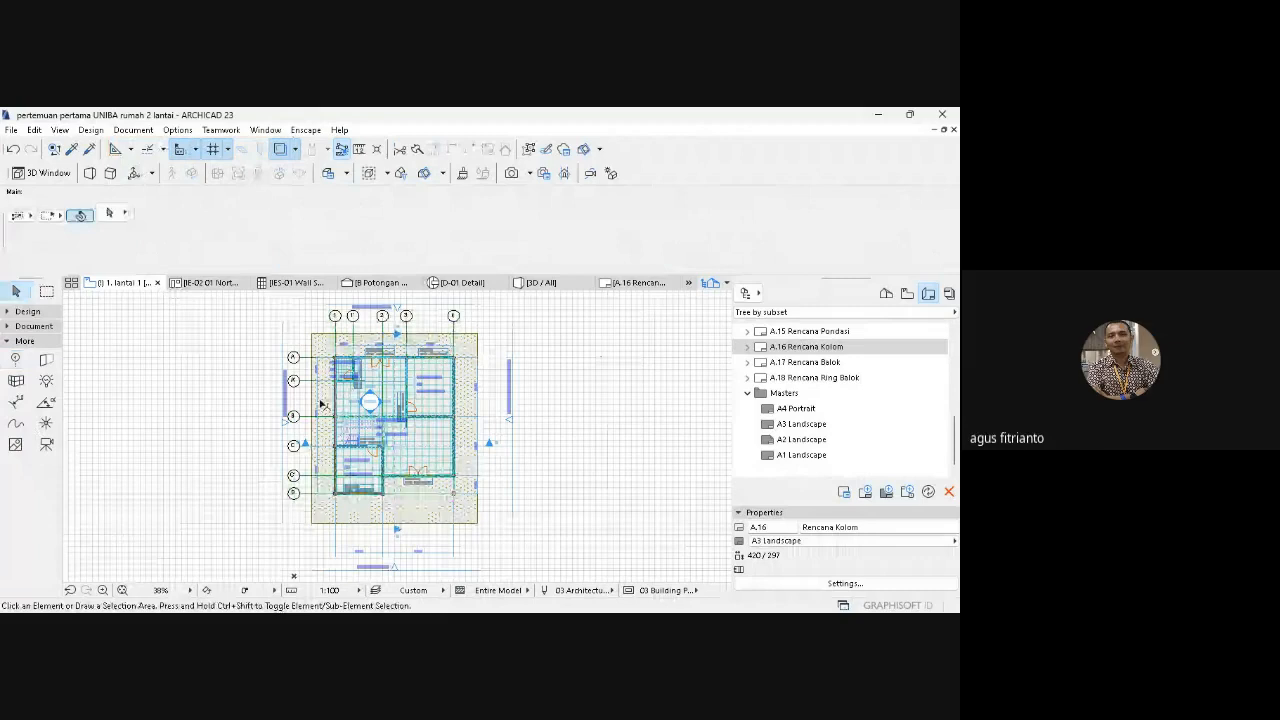
click(305, 358)
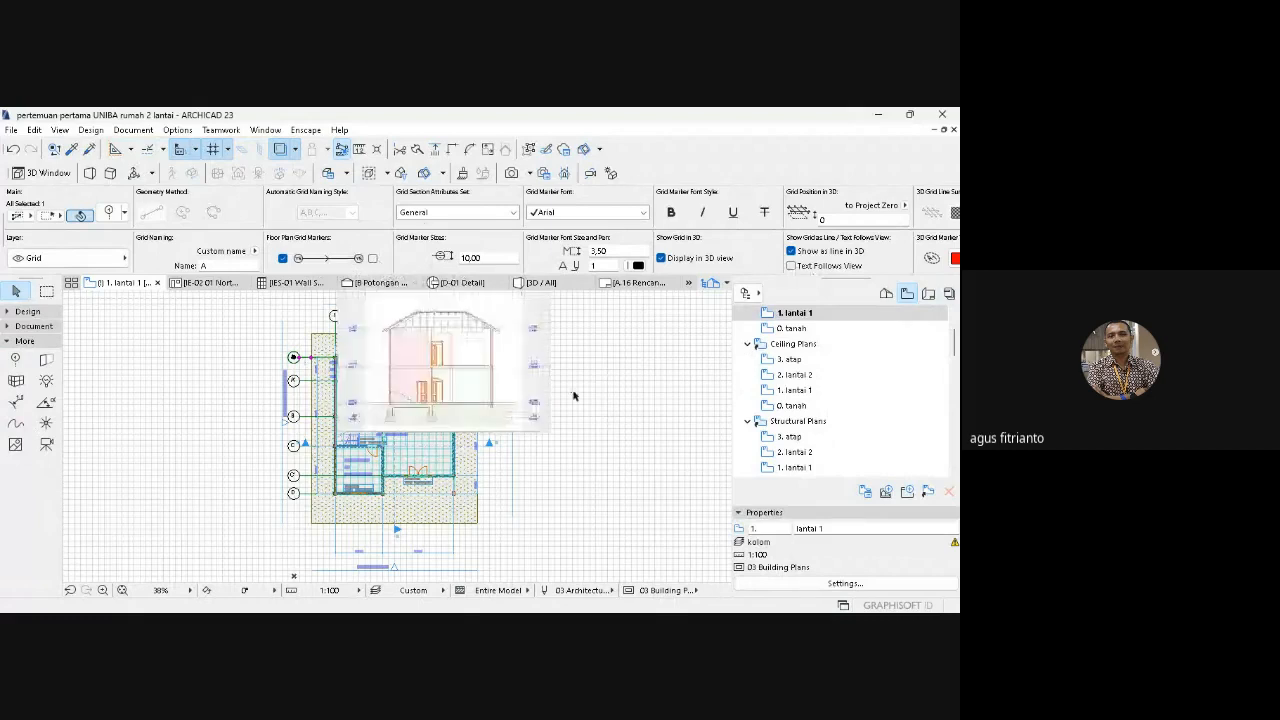
click(629, 365)
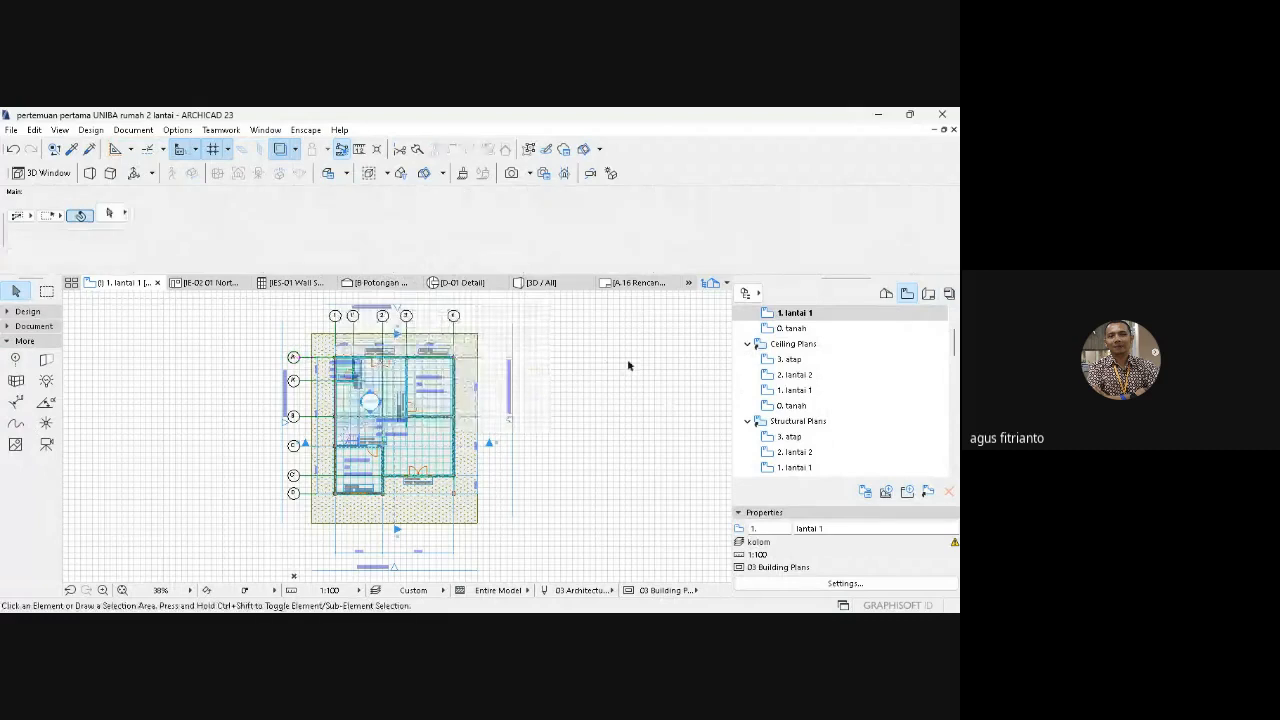
- Check the A.15 Rencana Pondasi and A.16 Rencana Kolom layouts for the grid lines and their markers
click(929, 294)
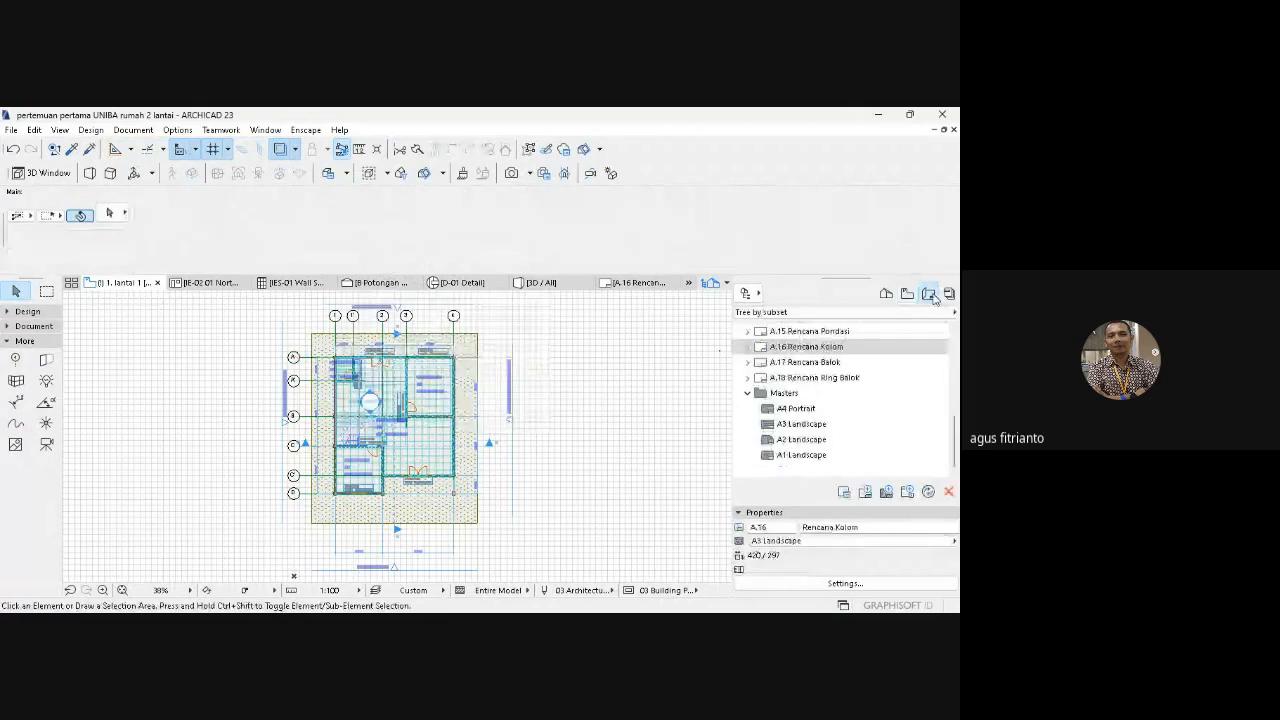
double_click(818, 332)
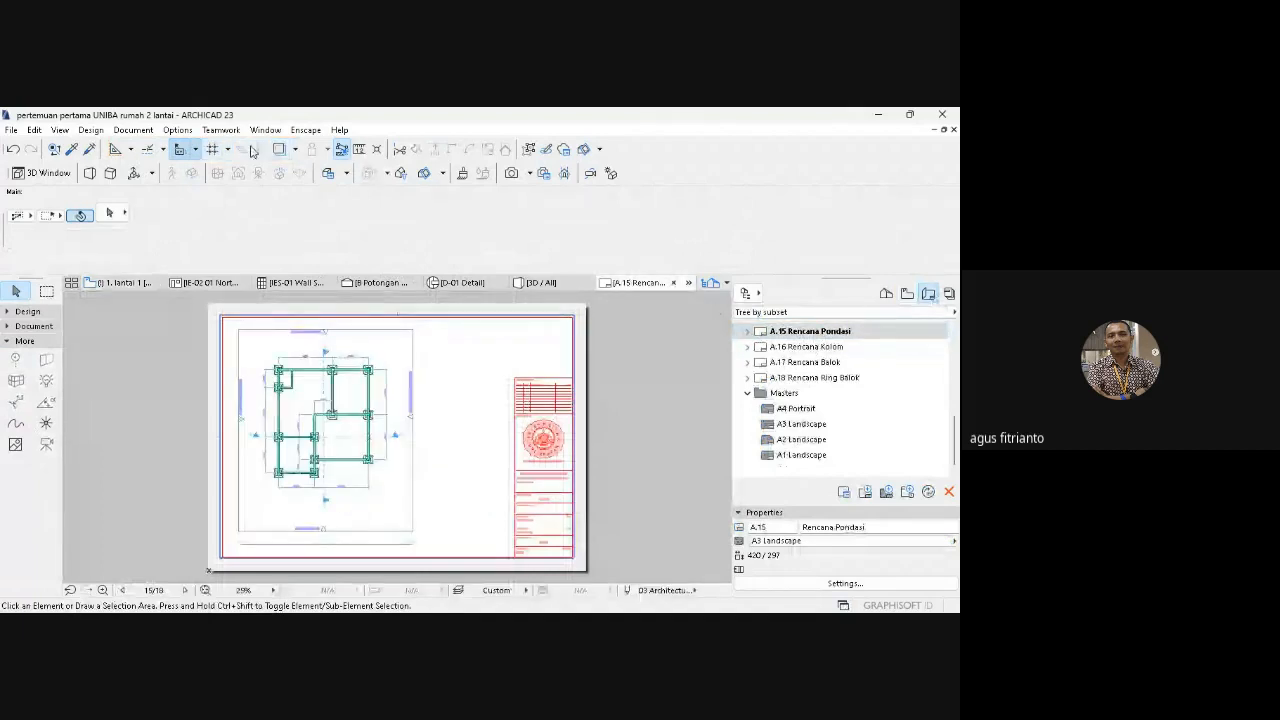
double_click(827, 347)
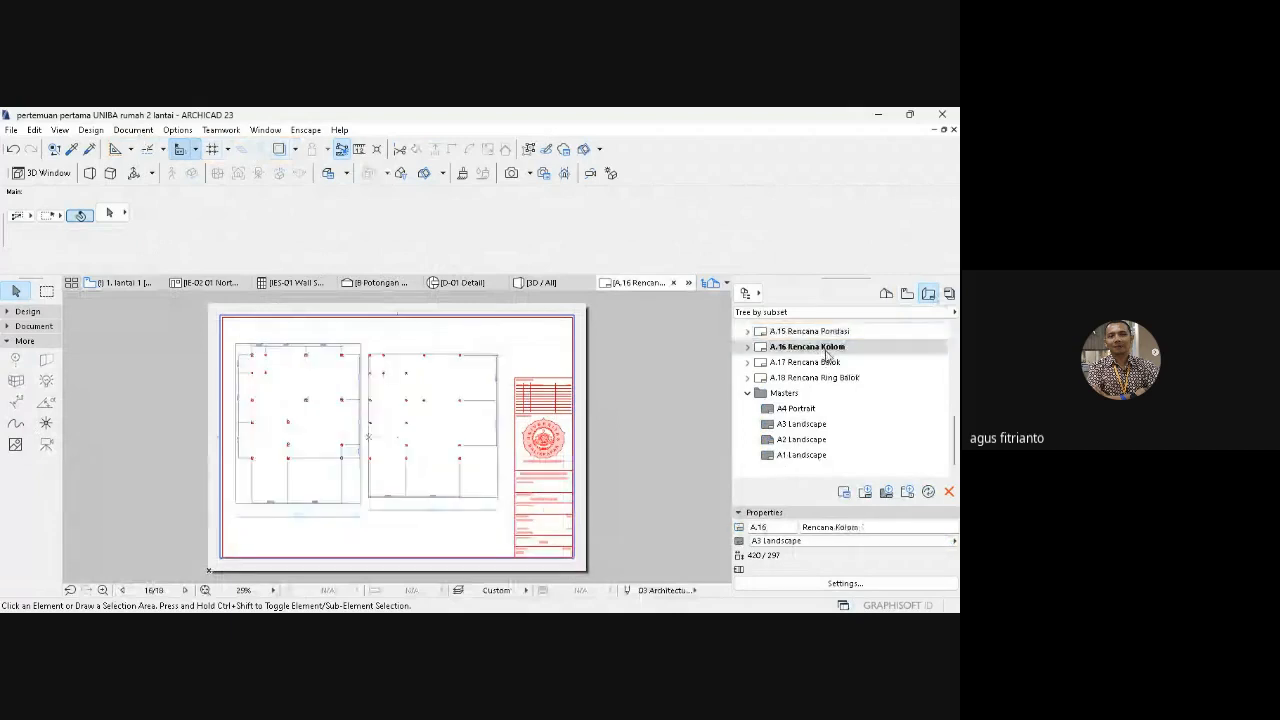
click(513, 374)
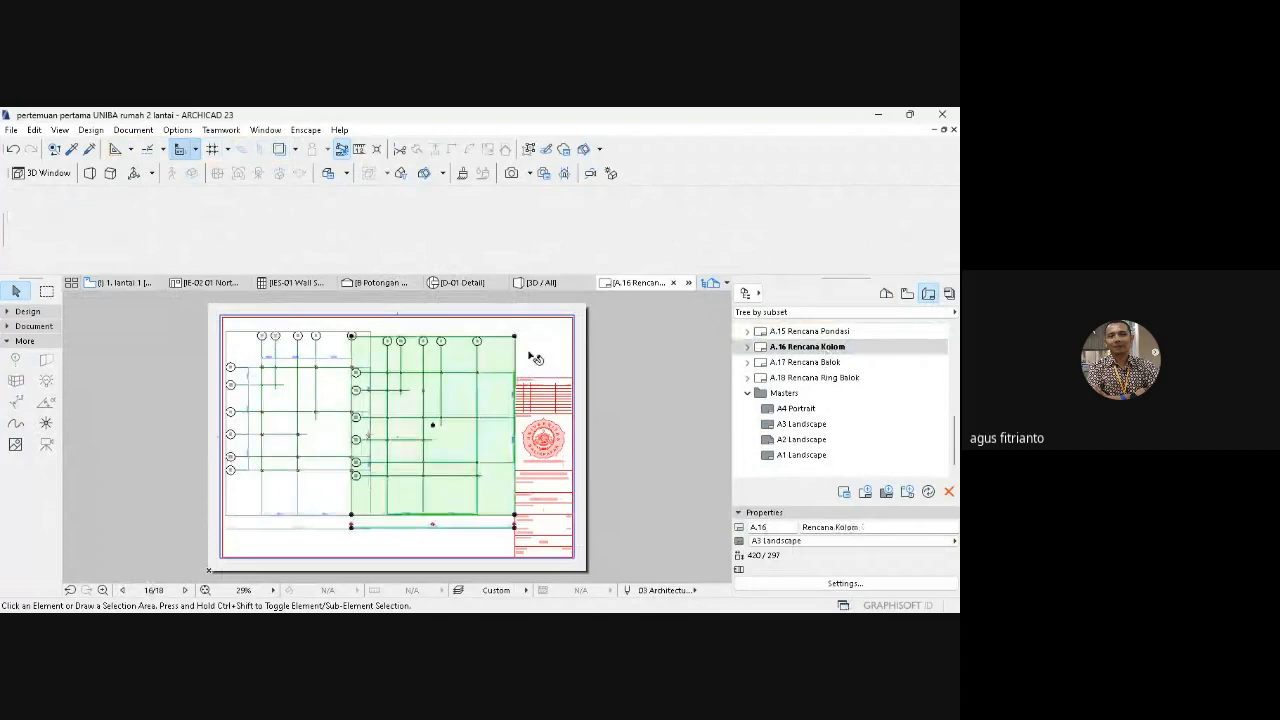
click(70, 590)
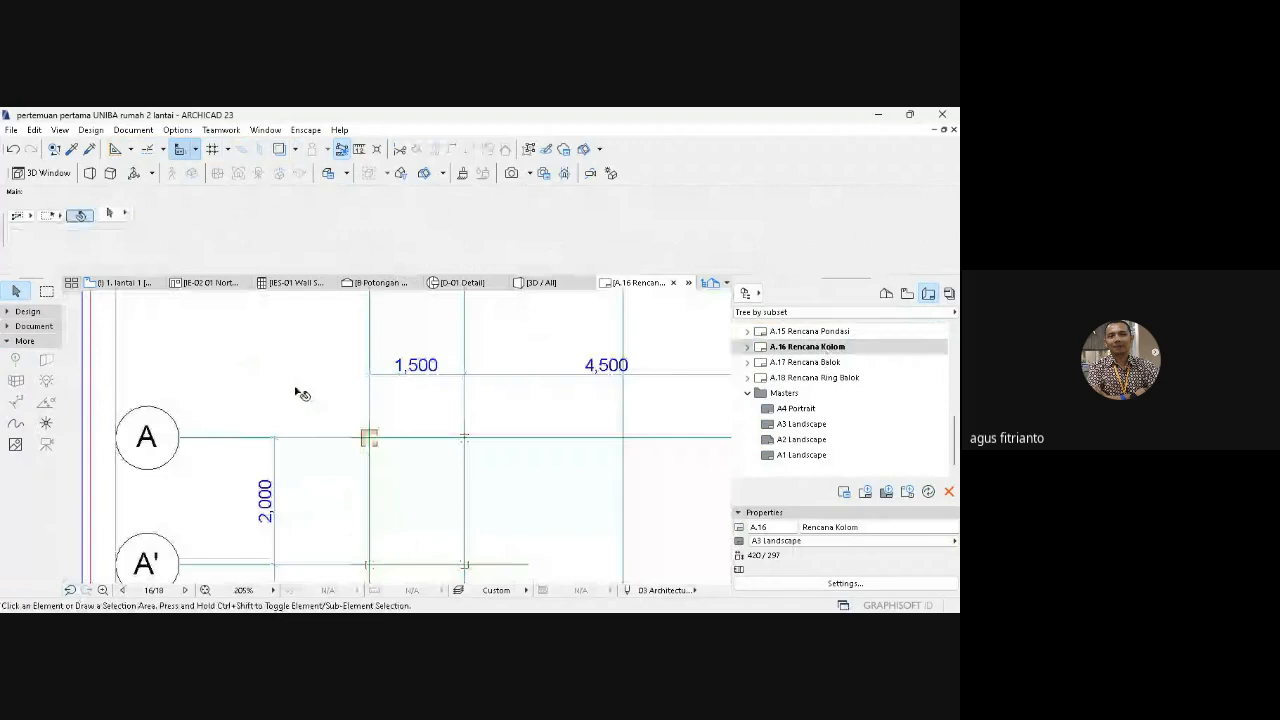
- Change the line type of all grid elements on the lantai 1 plan to Triple Dashed
click(124, 283)
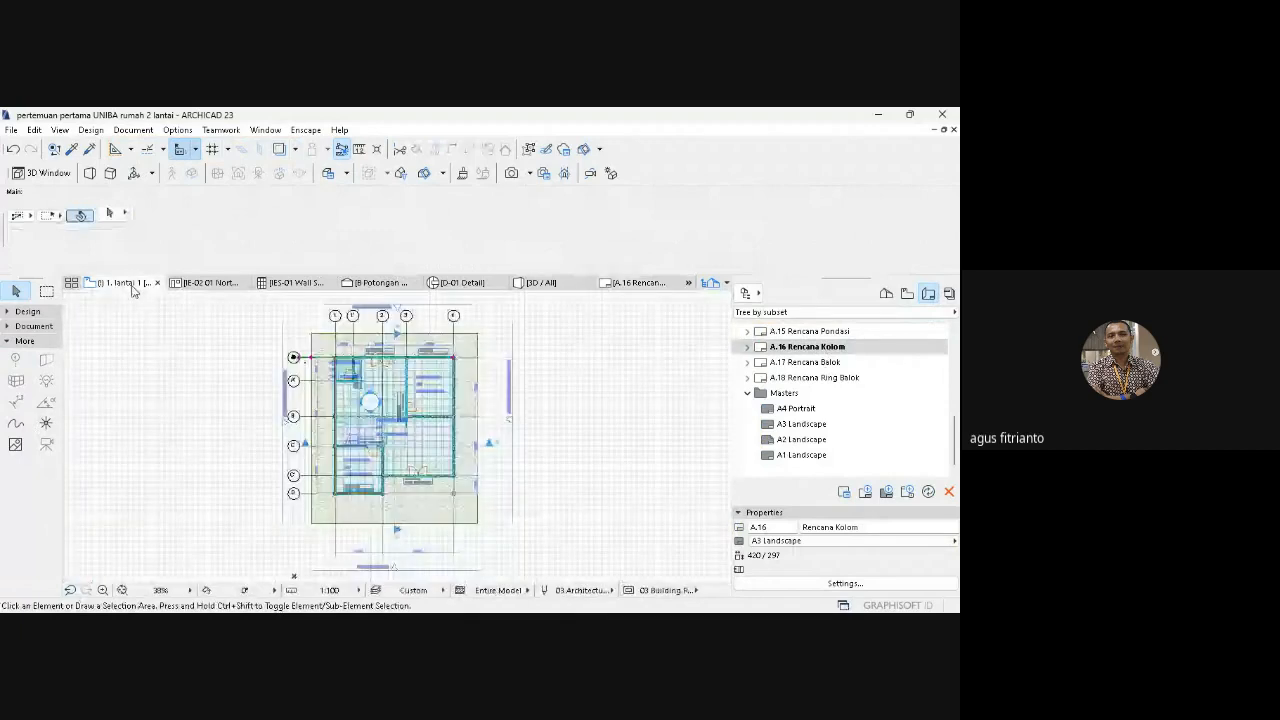
click(17, 360)
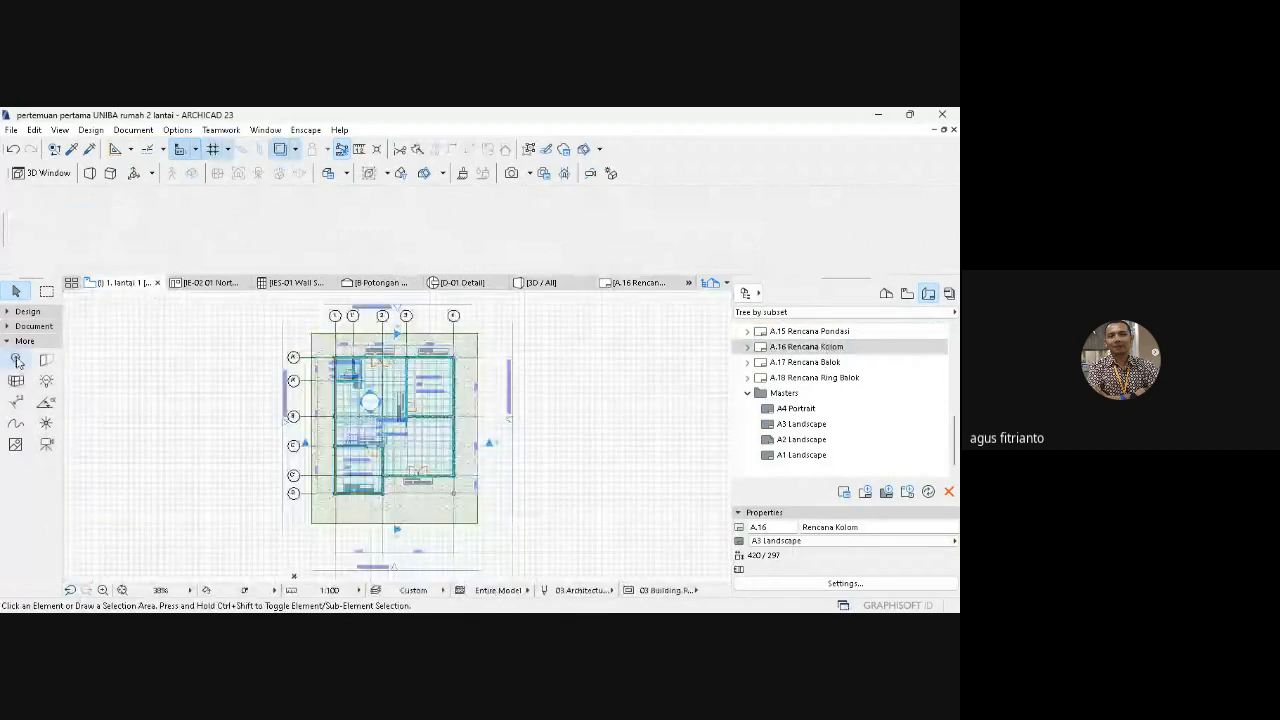
key(ctrl+a)
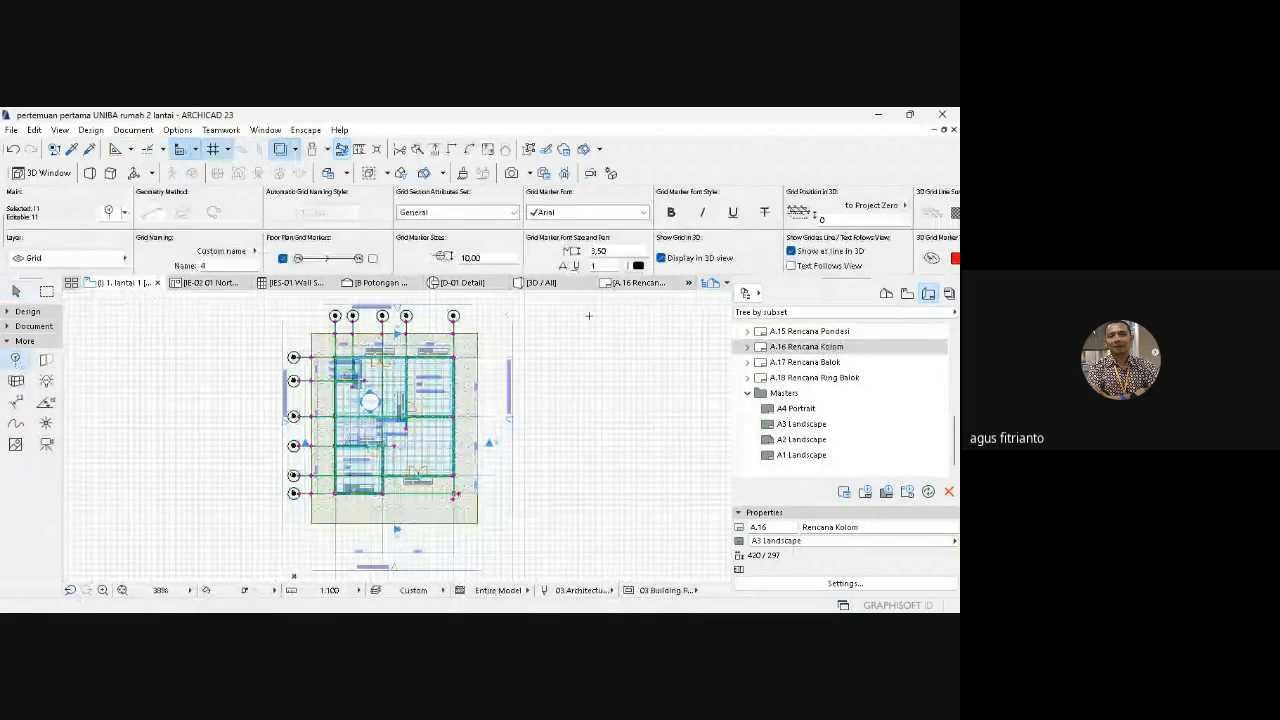
click(111, 214)
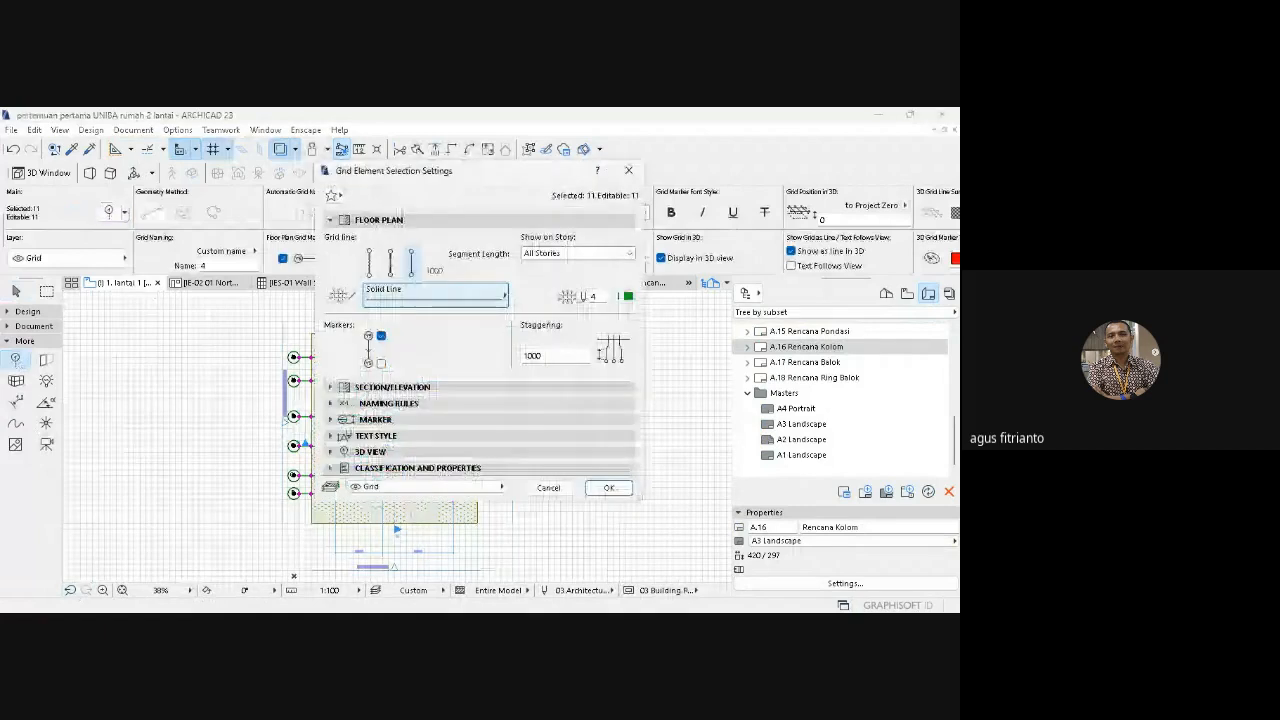
click(436, 296)
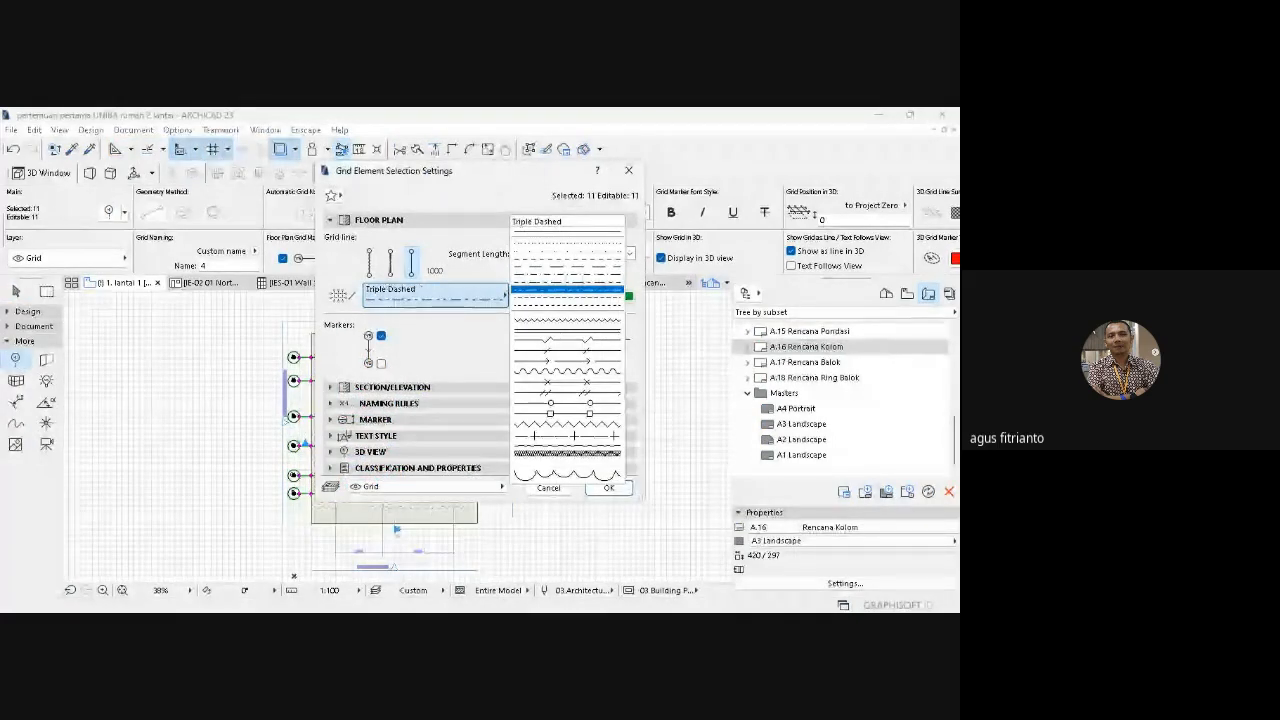
click(567, 282)
click(608, 488)
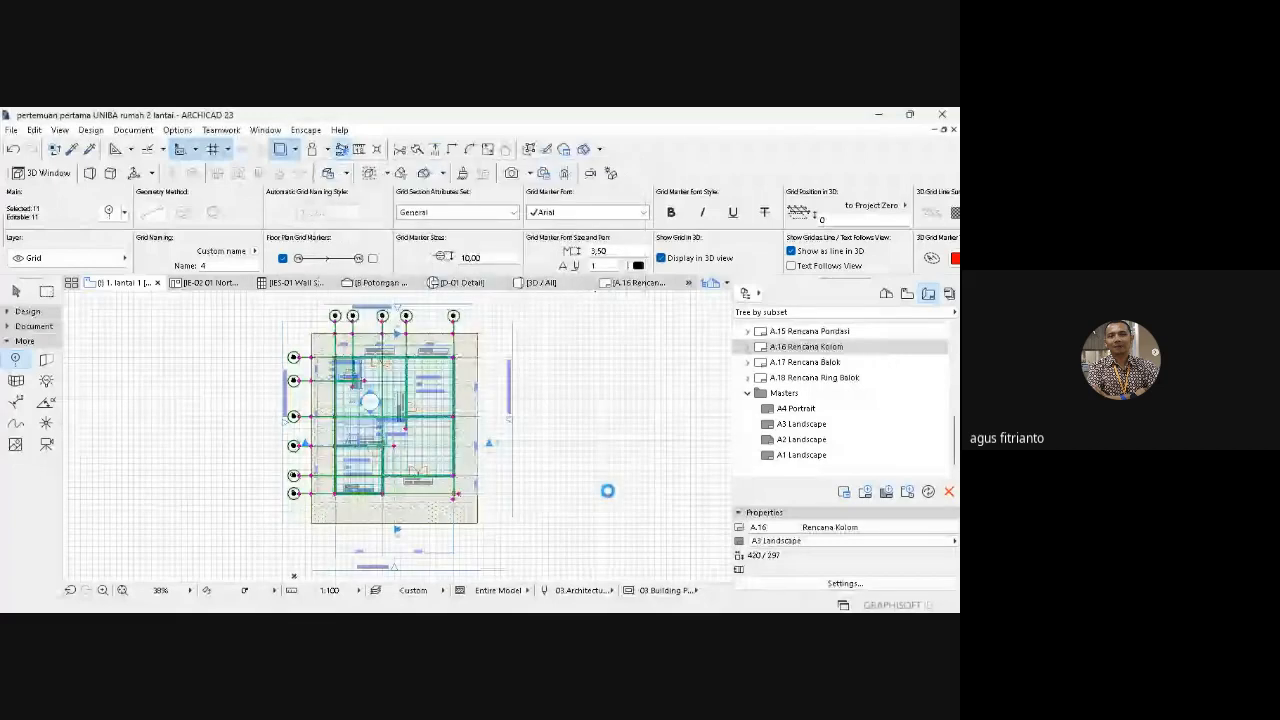
- Create a layout named Kolom Lantai 2 directly after the A.16 Rencana Kolom layout, using the A2 Landscape master
click(825, 348)
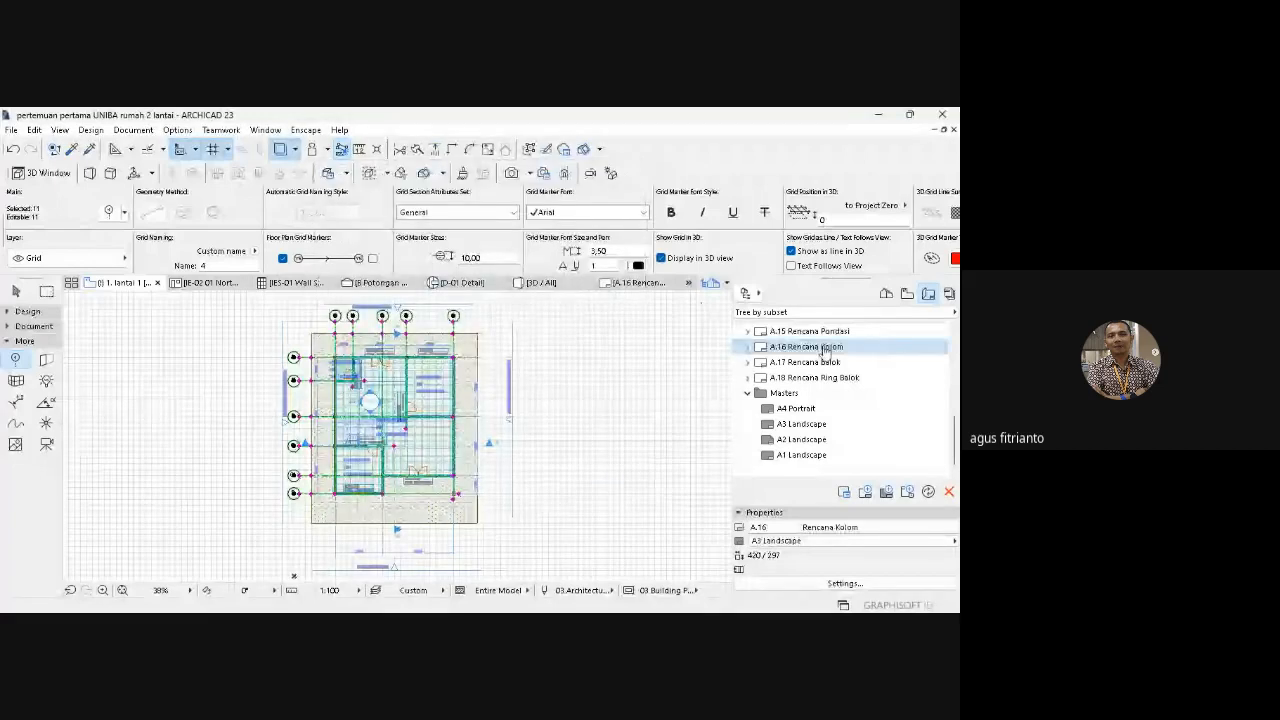
double_click(824, 348)
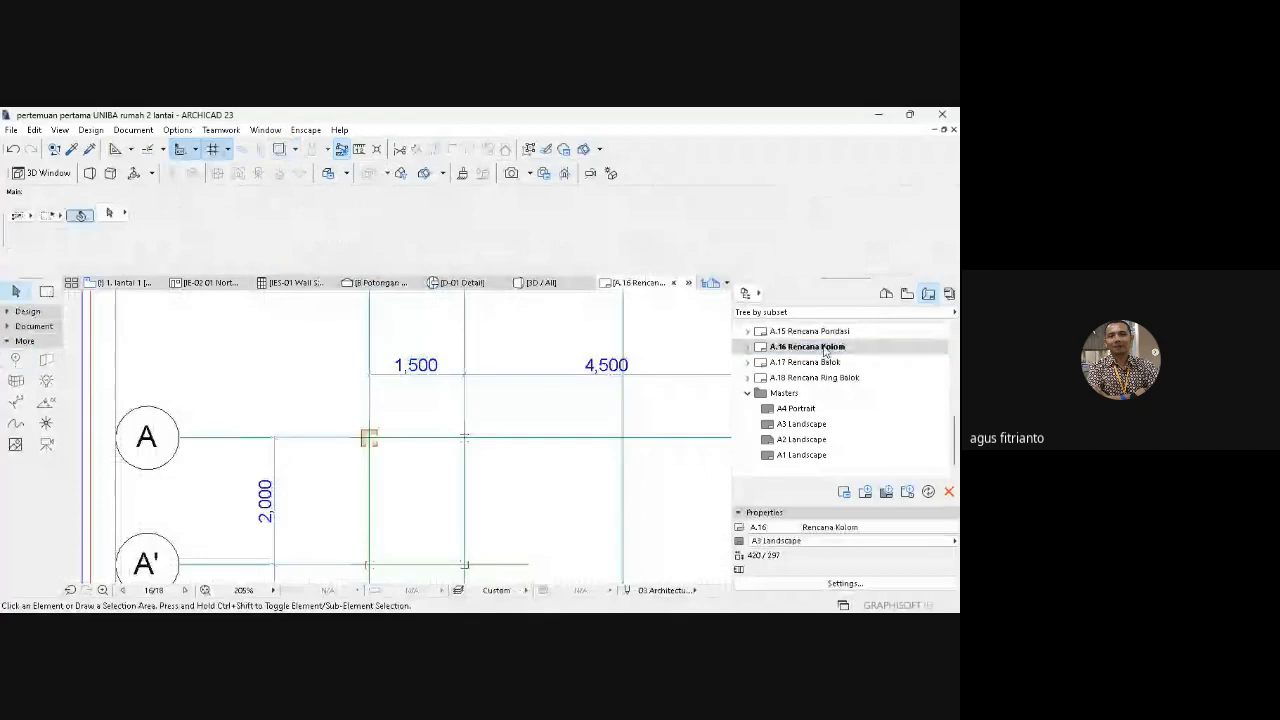
click(205, 590)
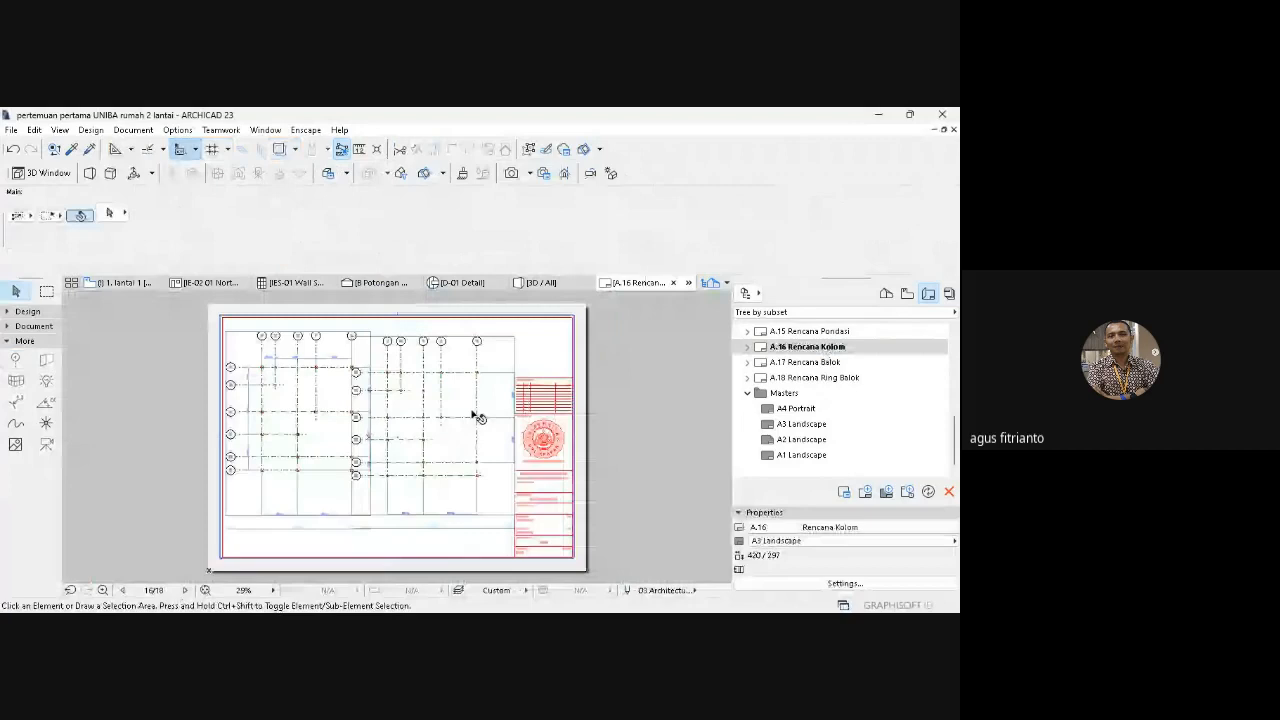
click(474, 415)
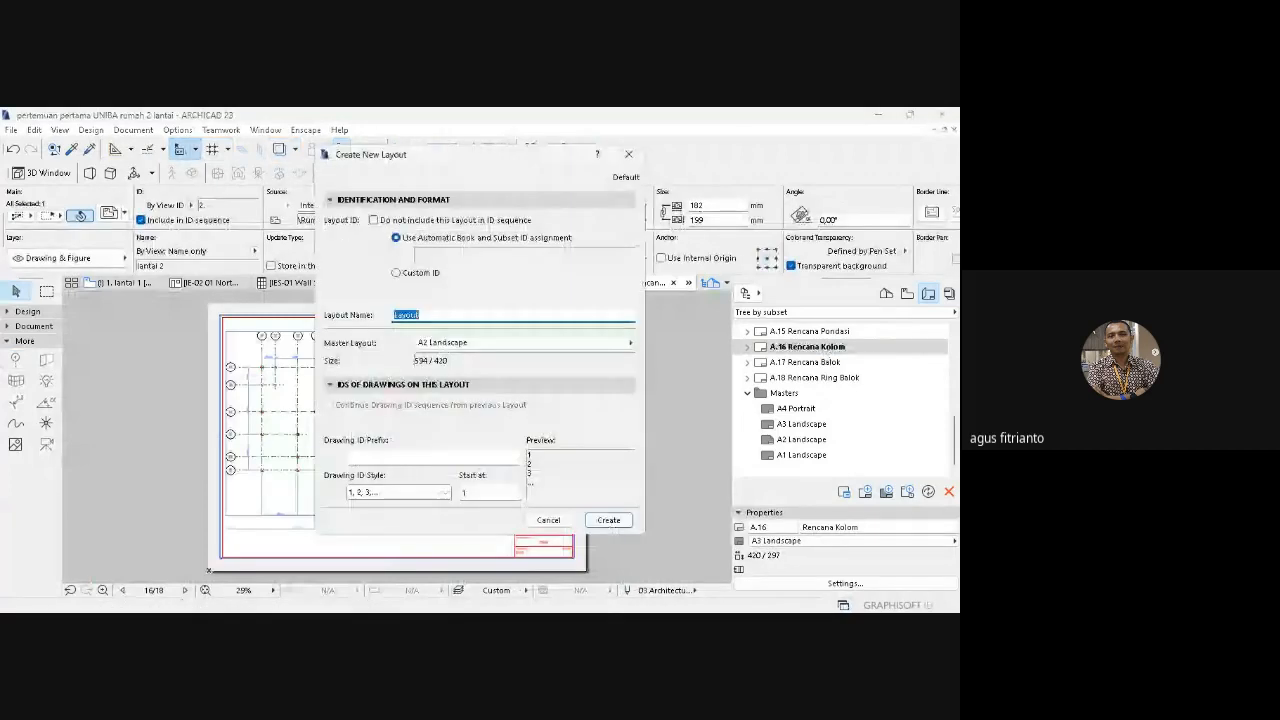
text(Ko)
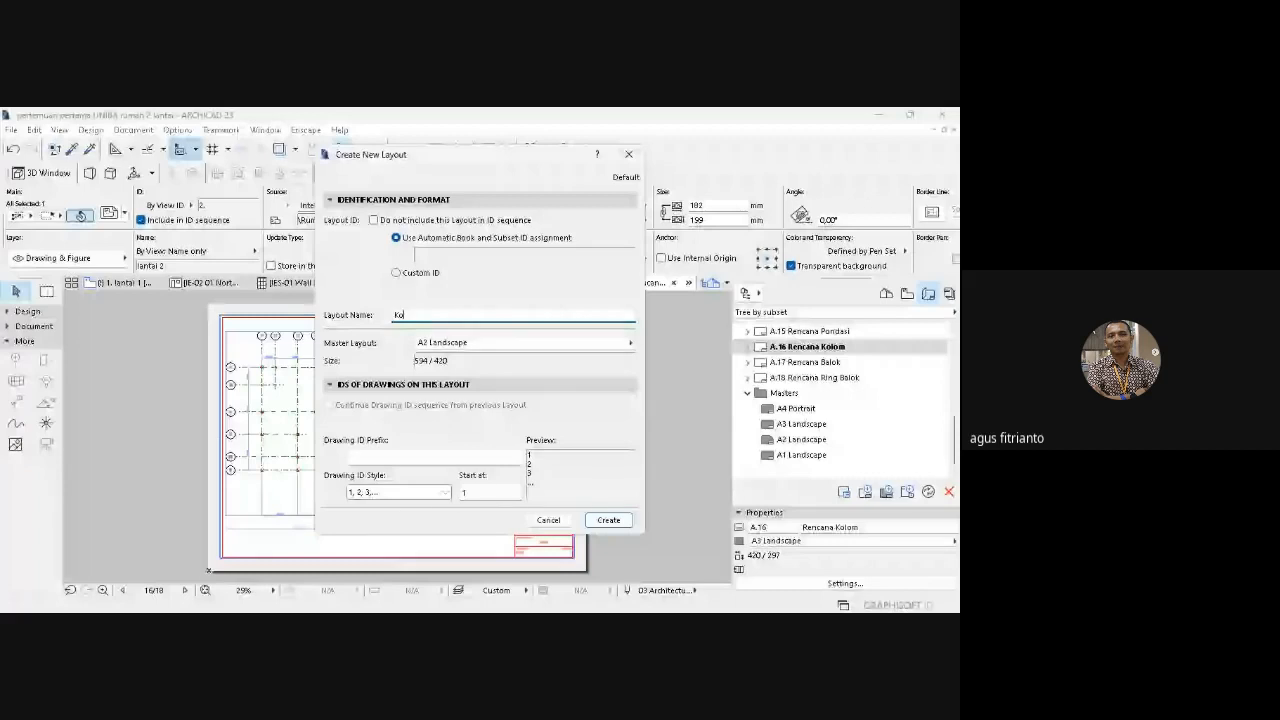
text(lom Lantai 2)
key(Return)
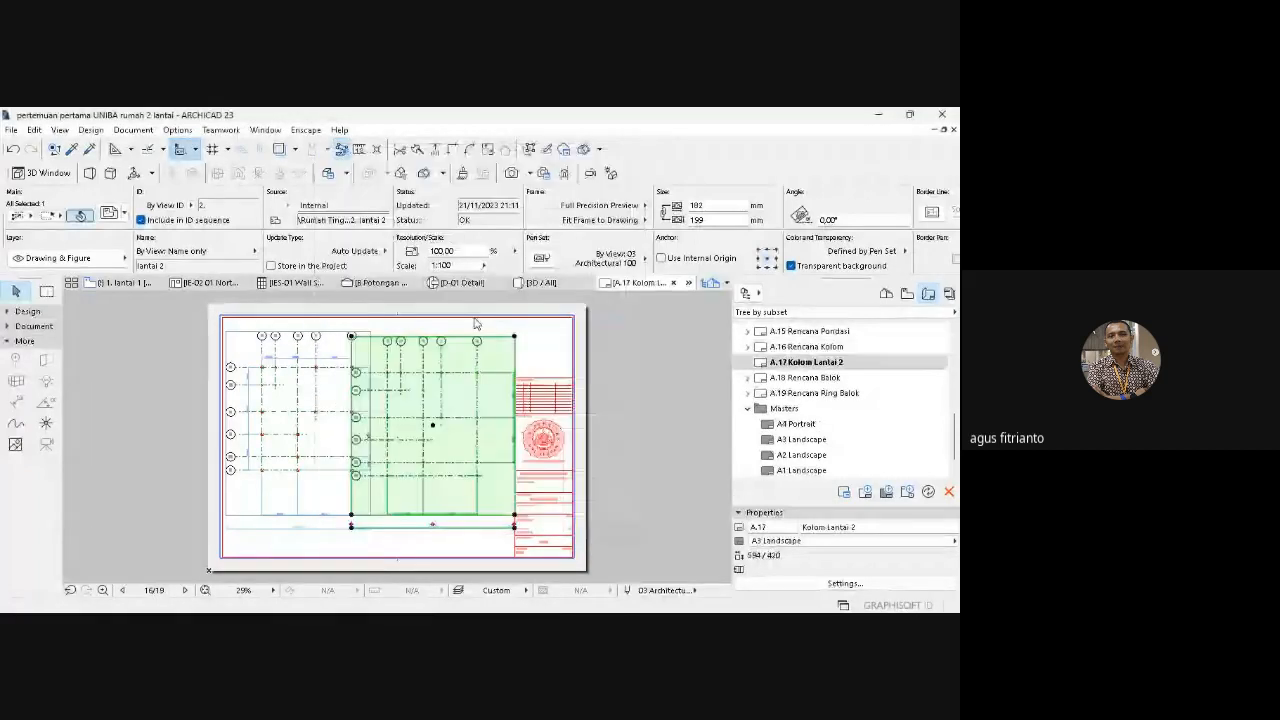
- Cut the lantai 2 column drawing from the A.16 Rencana Kolom layout and paste it into the A.17 Kolom Lantai 2 layout
double_click(805, 347)
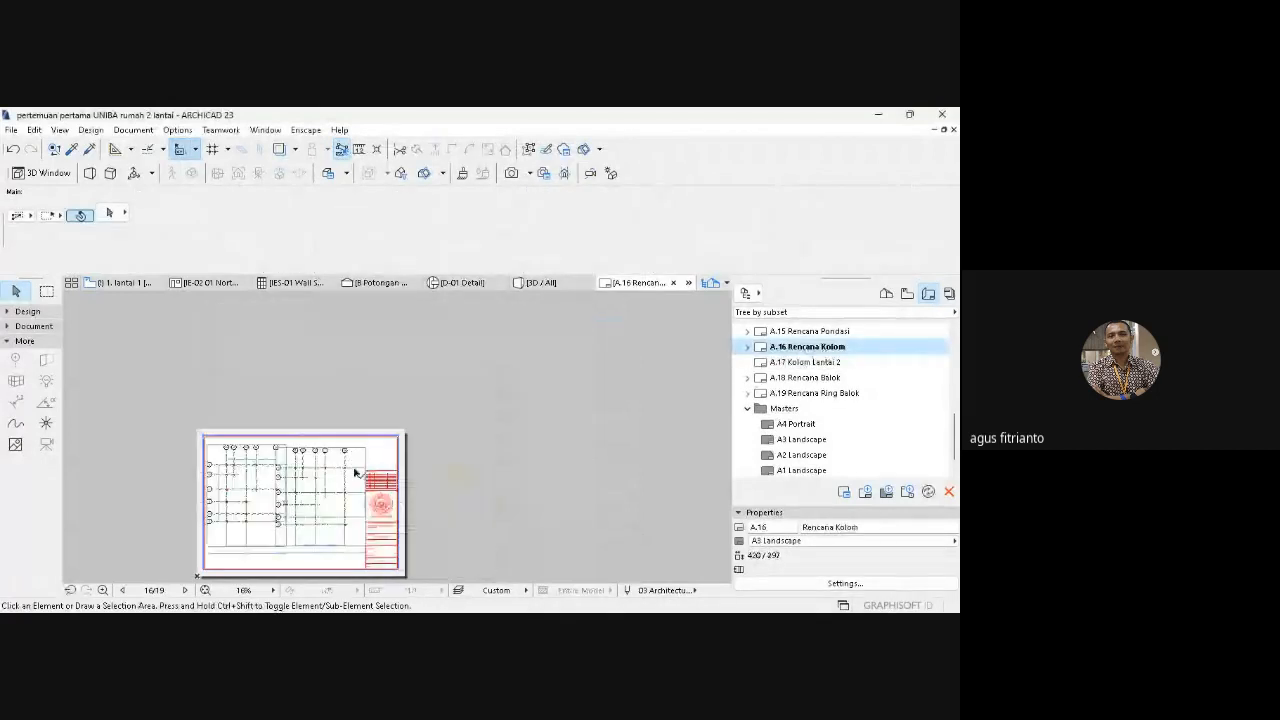
click(355, 472)
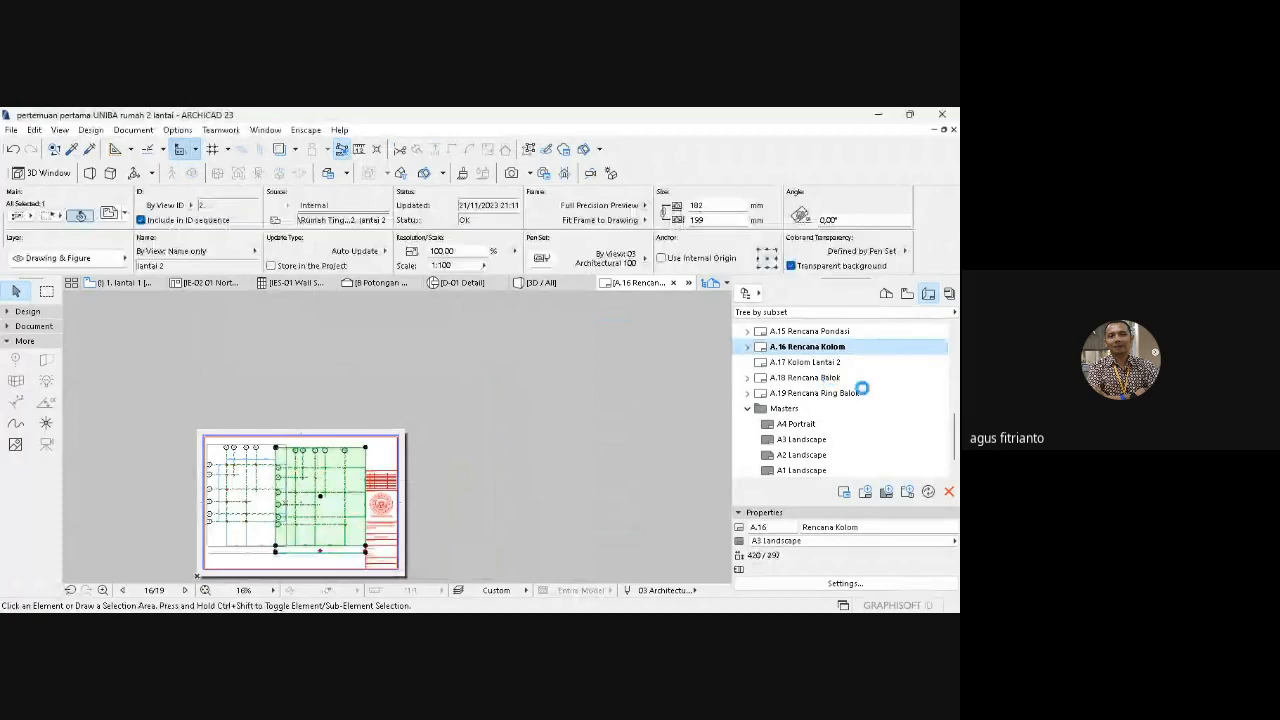
double_click(826, 363)
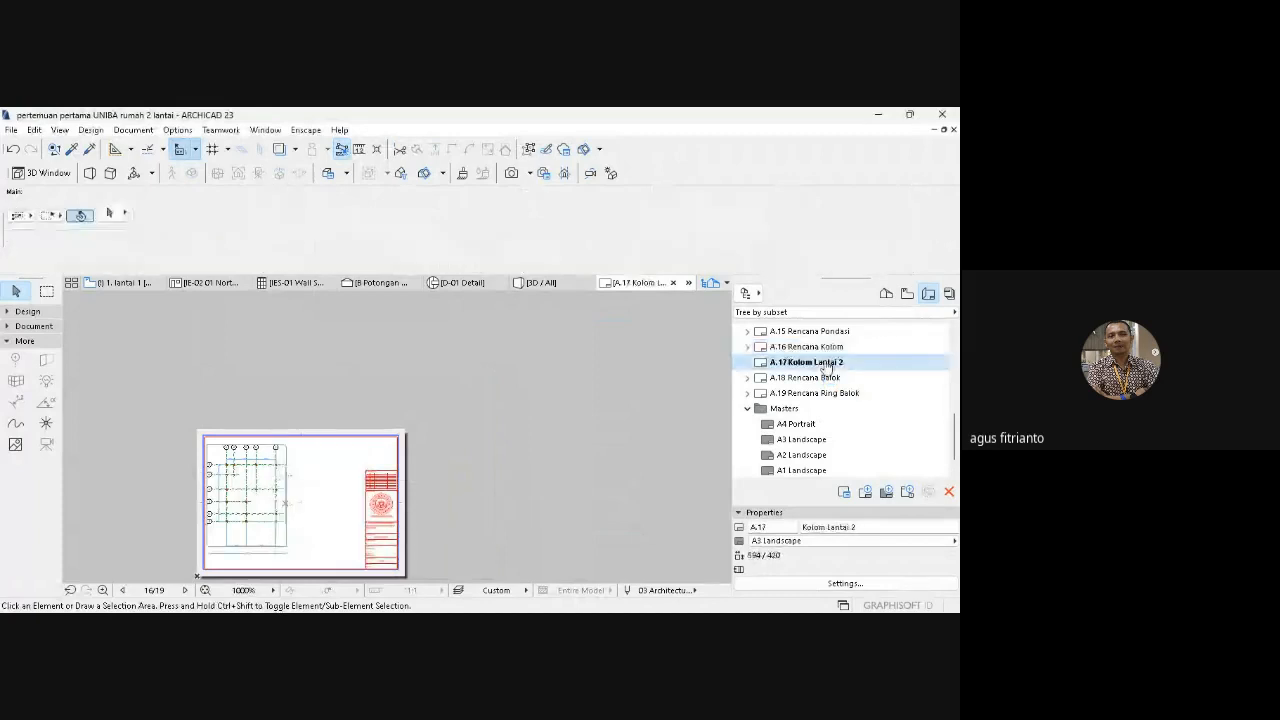
key(ctrl+v)
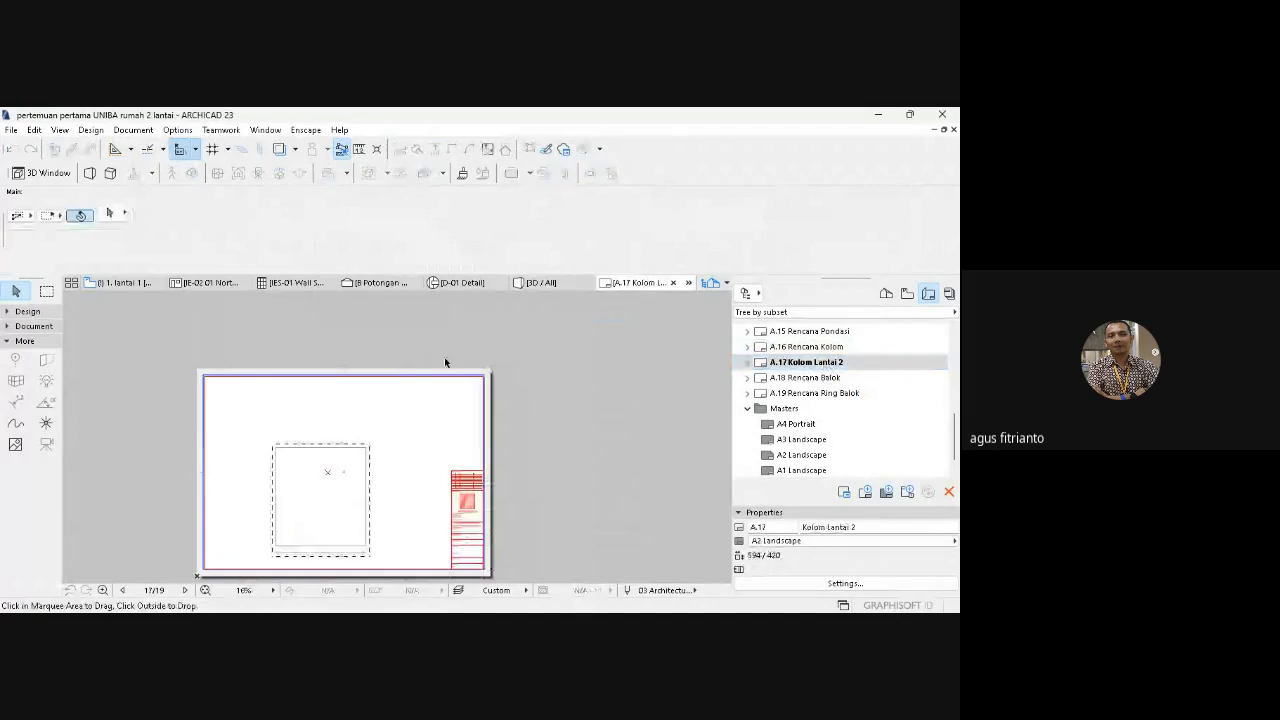
click(445, 363)
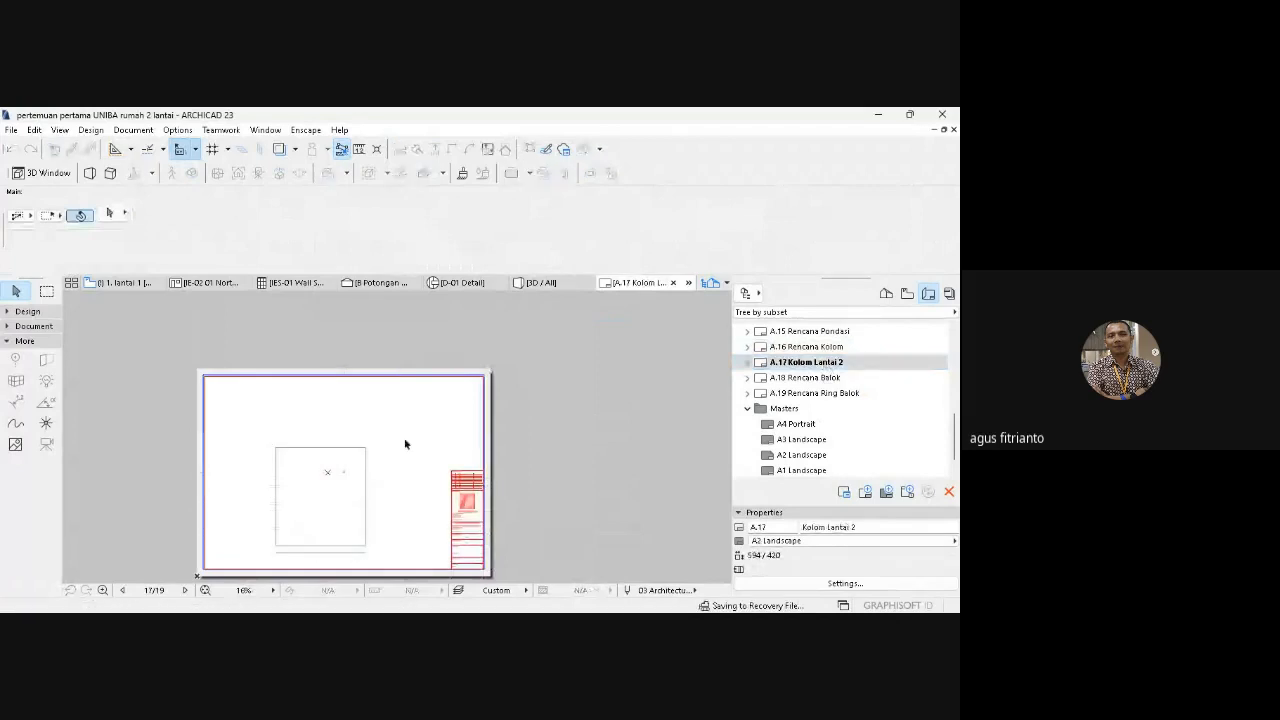
- Switch the Kolom Lantai 2 layout to the A3 Landscape master and move its drawing about 129 mm away from the title block
click(885, 541)
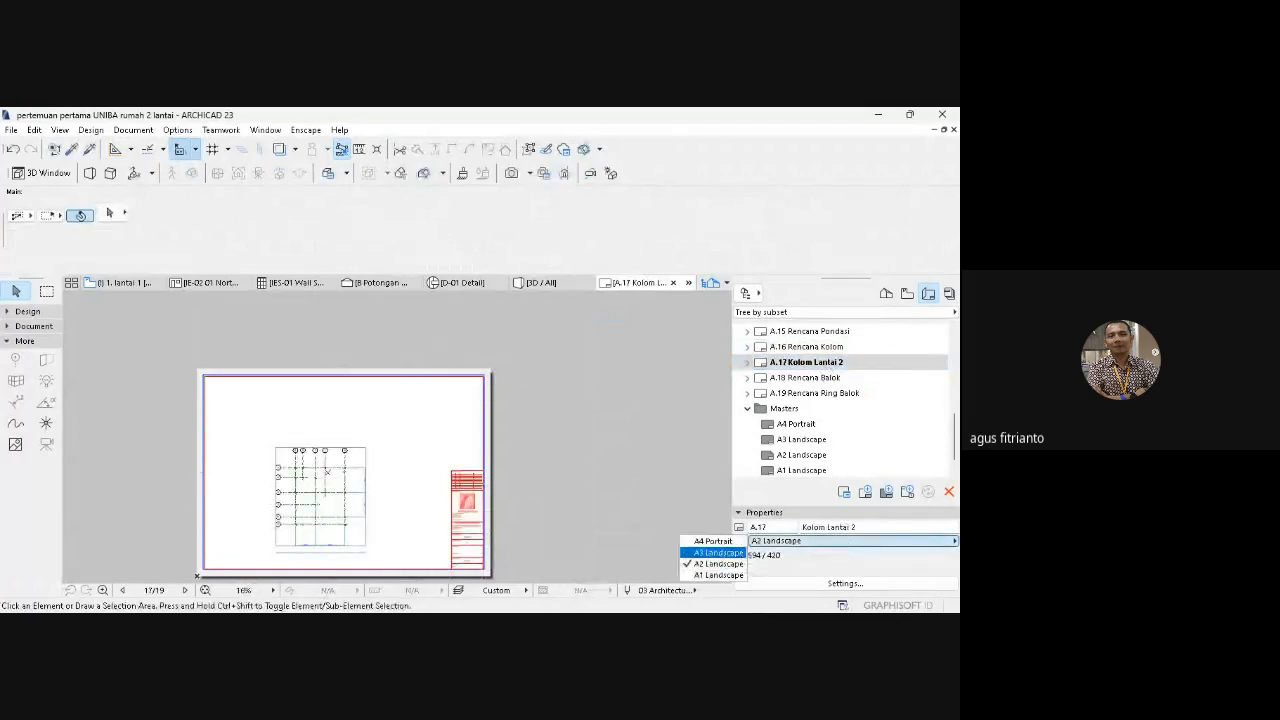
click(718, 552)
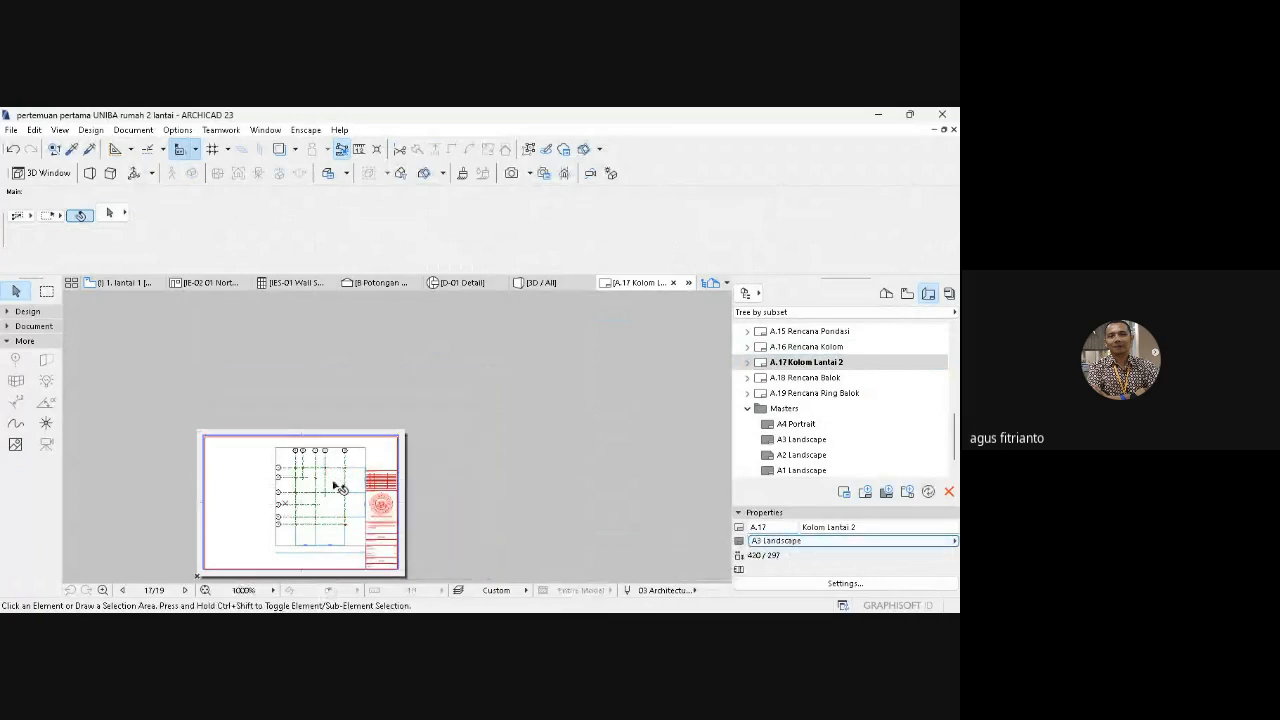
click(325, 452)
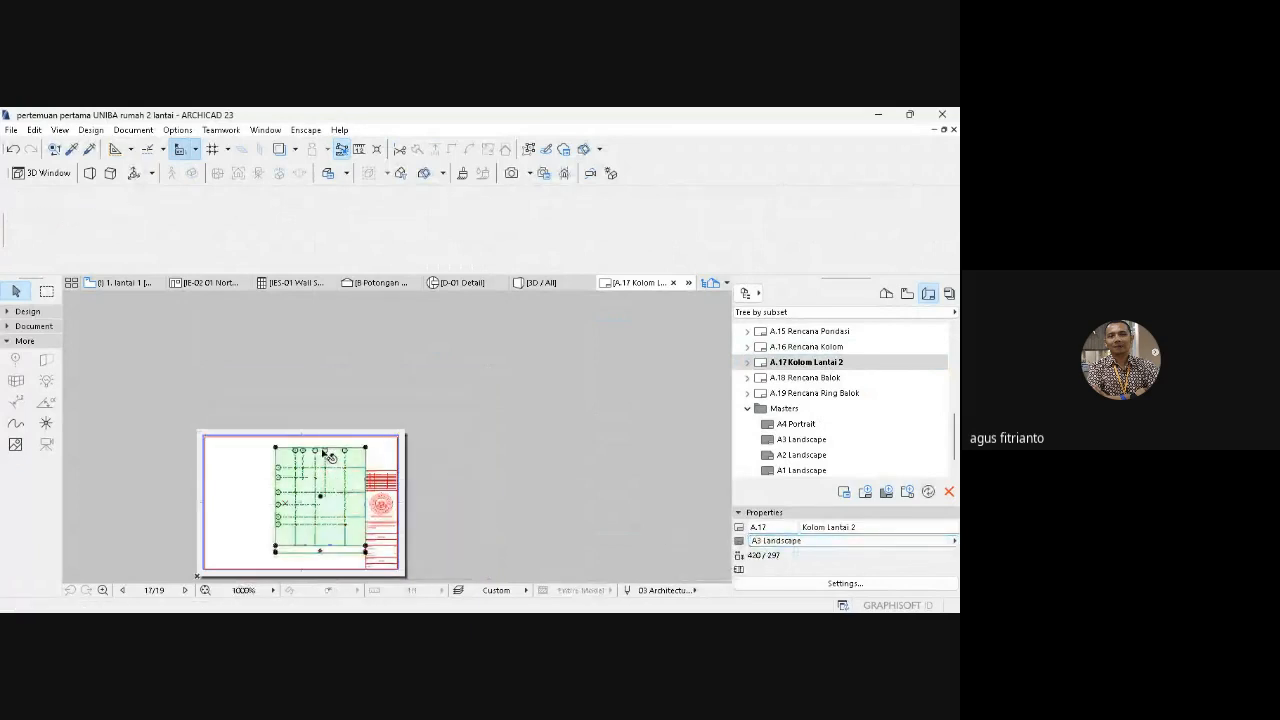
key(ctrl+d)
click(316, 401)
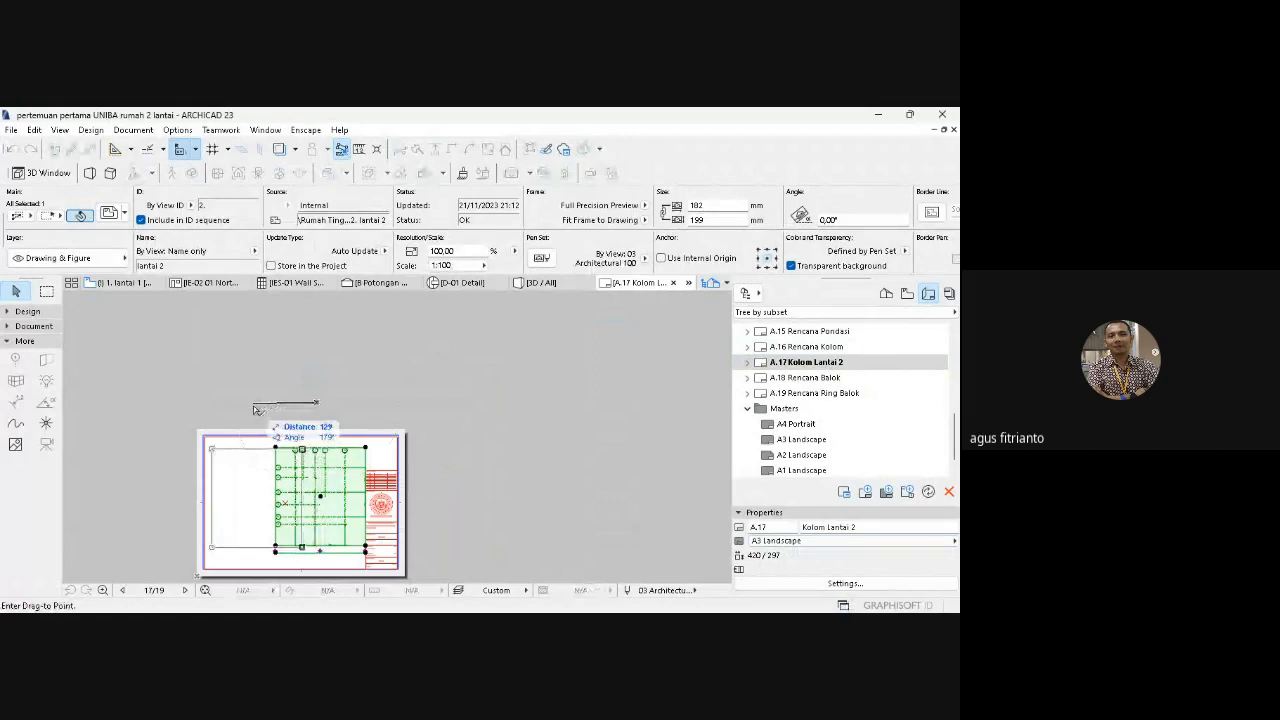
click(254, 409)
click(205, 590)
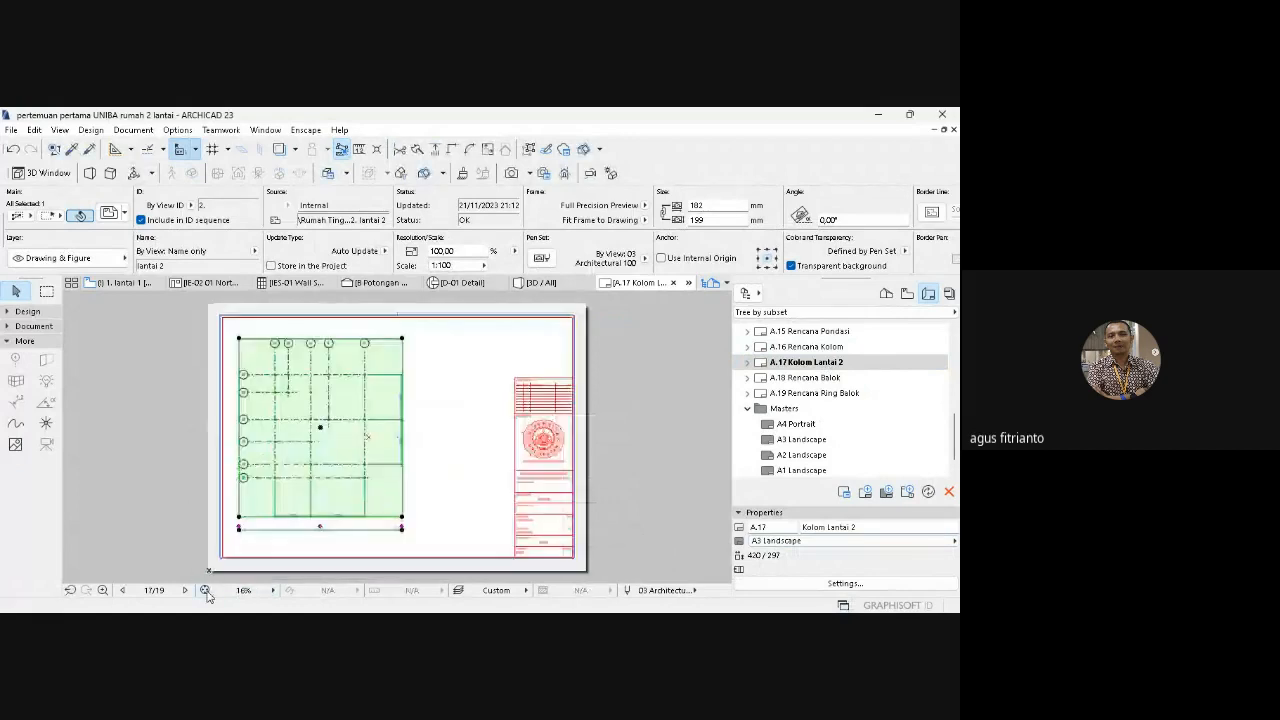
- Move the lantai 1 drawing on the A.16 Rencana Kolom layout slightly inward, clear of the sheet's frame
double_click(837, 348)
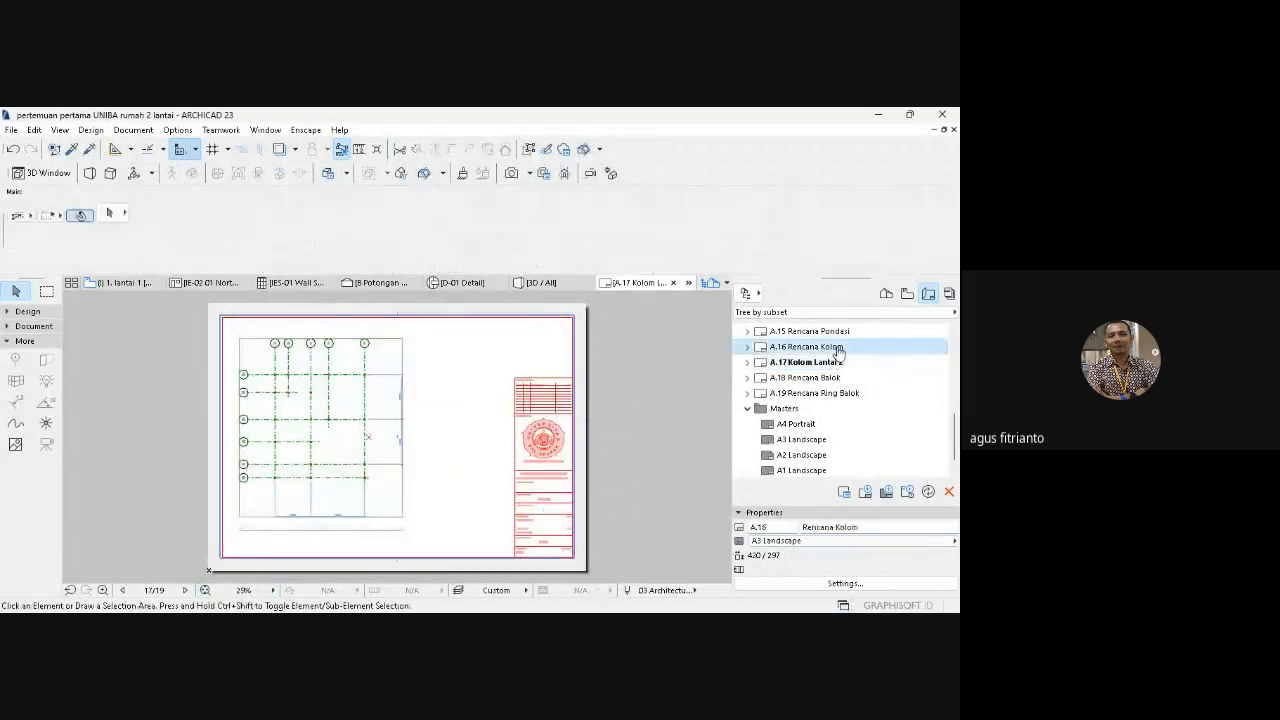
click(343, 412)
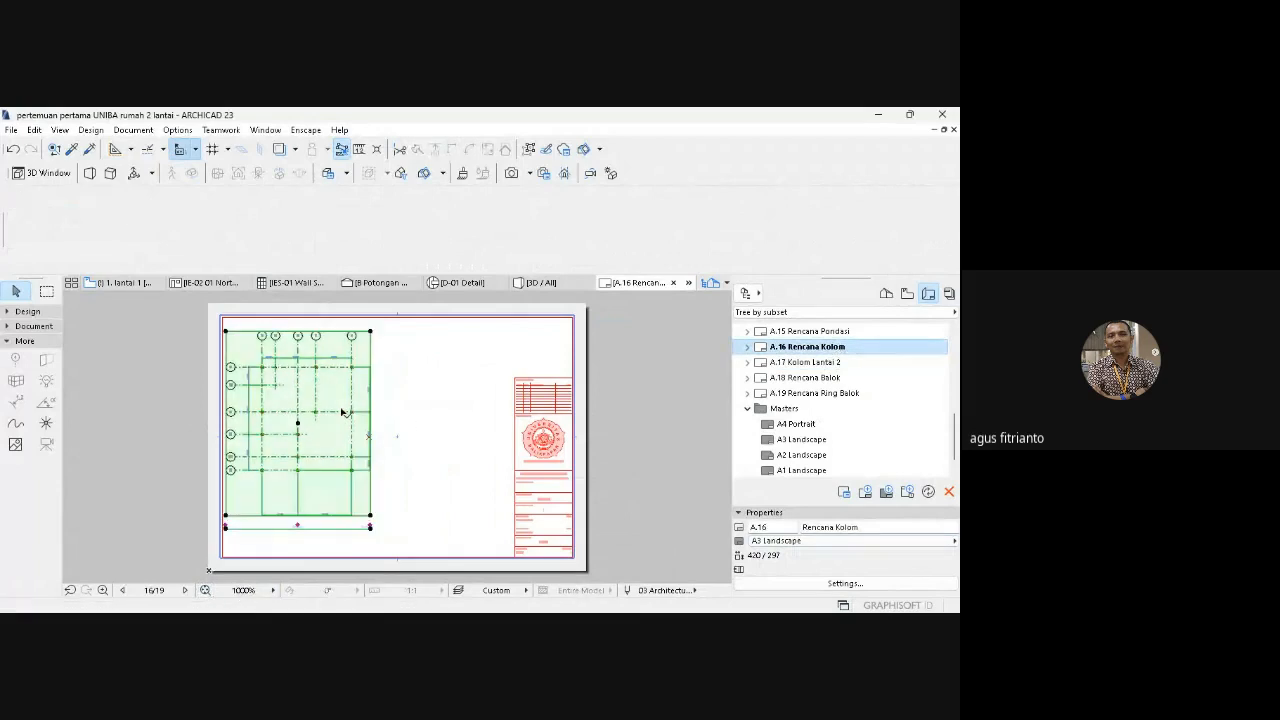
key(ctrl+d)
click(415, 399)
click(431, 403)
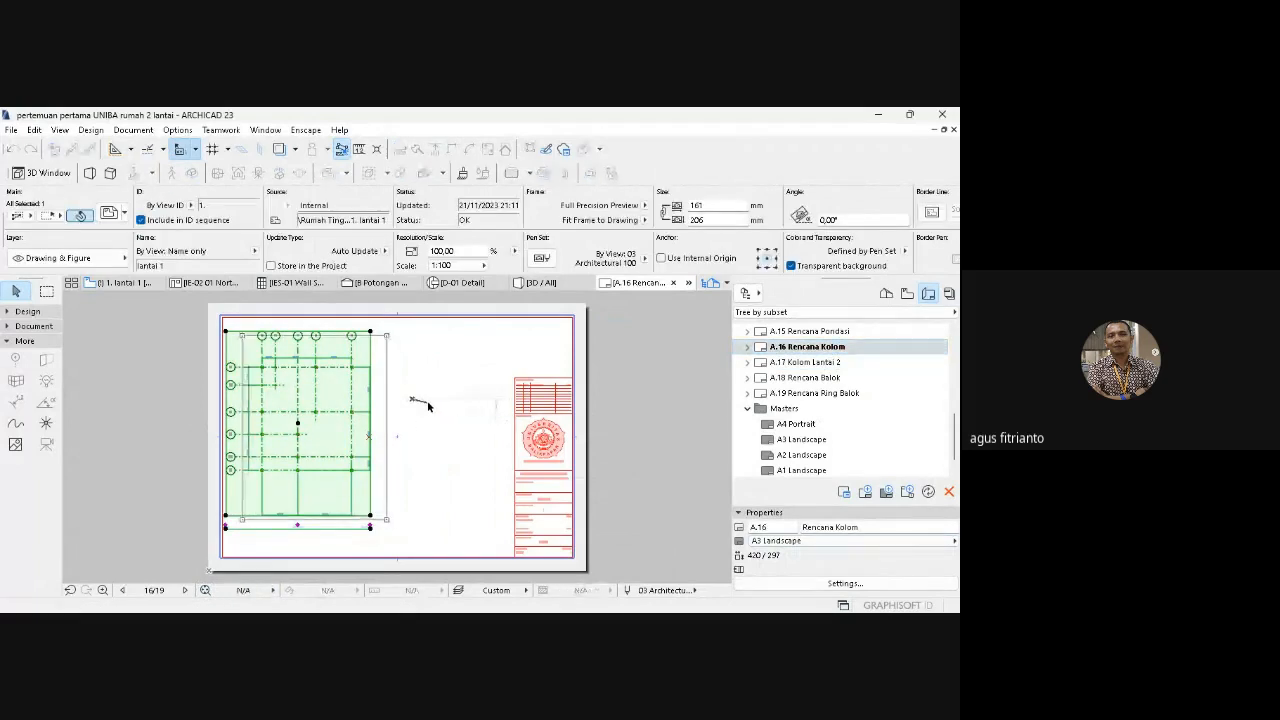
- Rename the A.16 Rencana Kolom layout as Rencana Kolom lantai 1
click(836, 348)
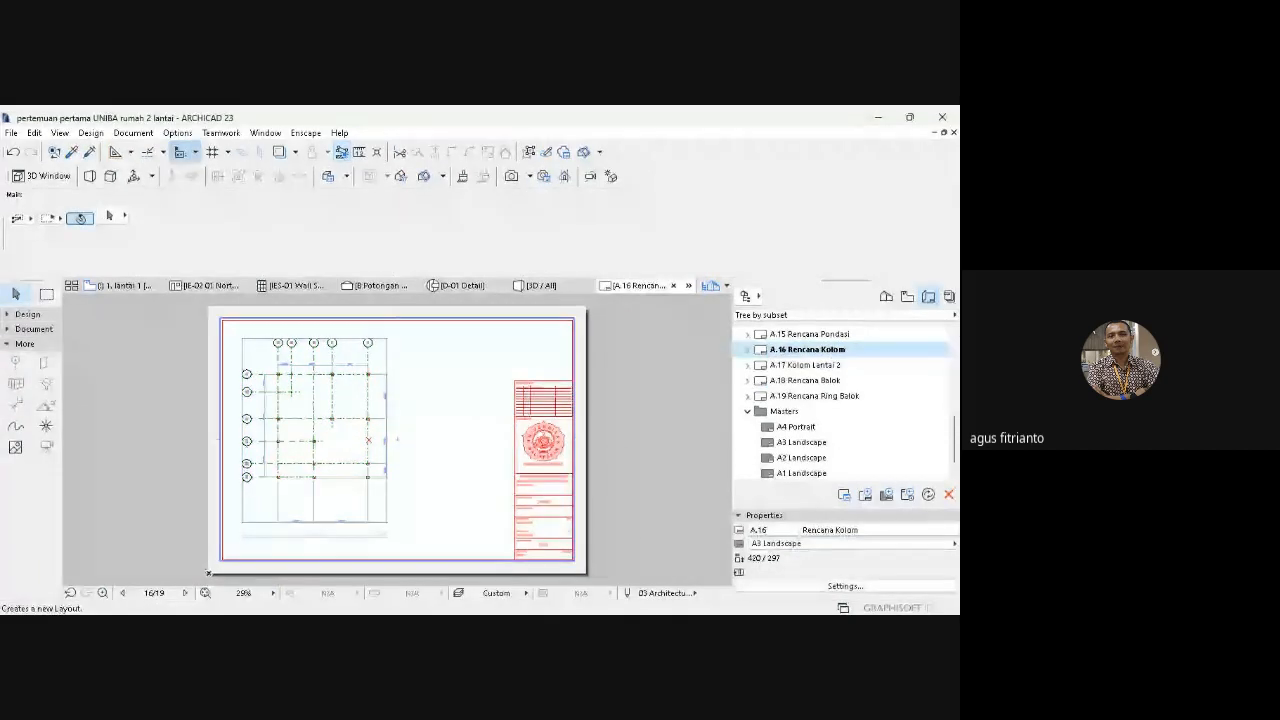
click(880, 431)
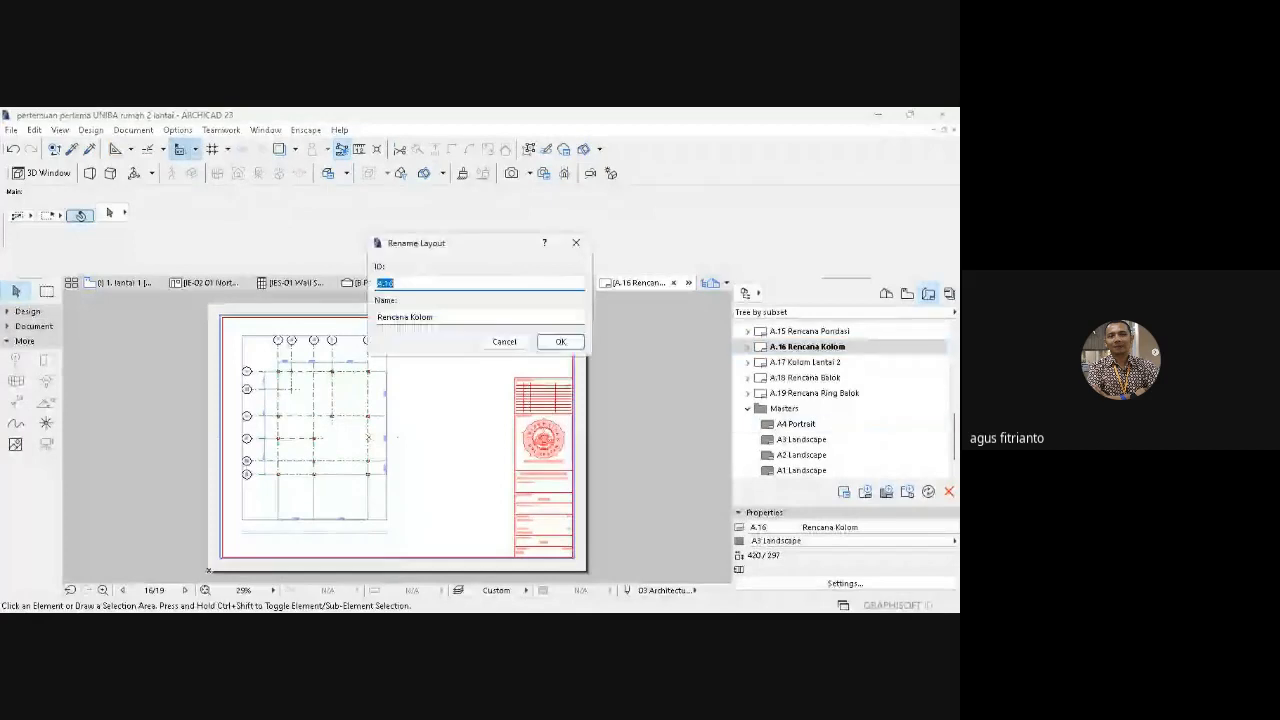
click(440, 318)
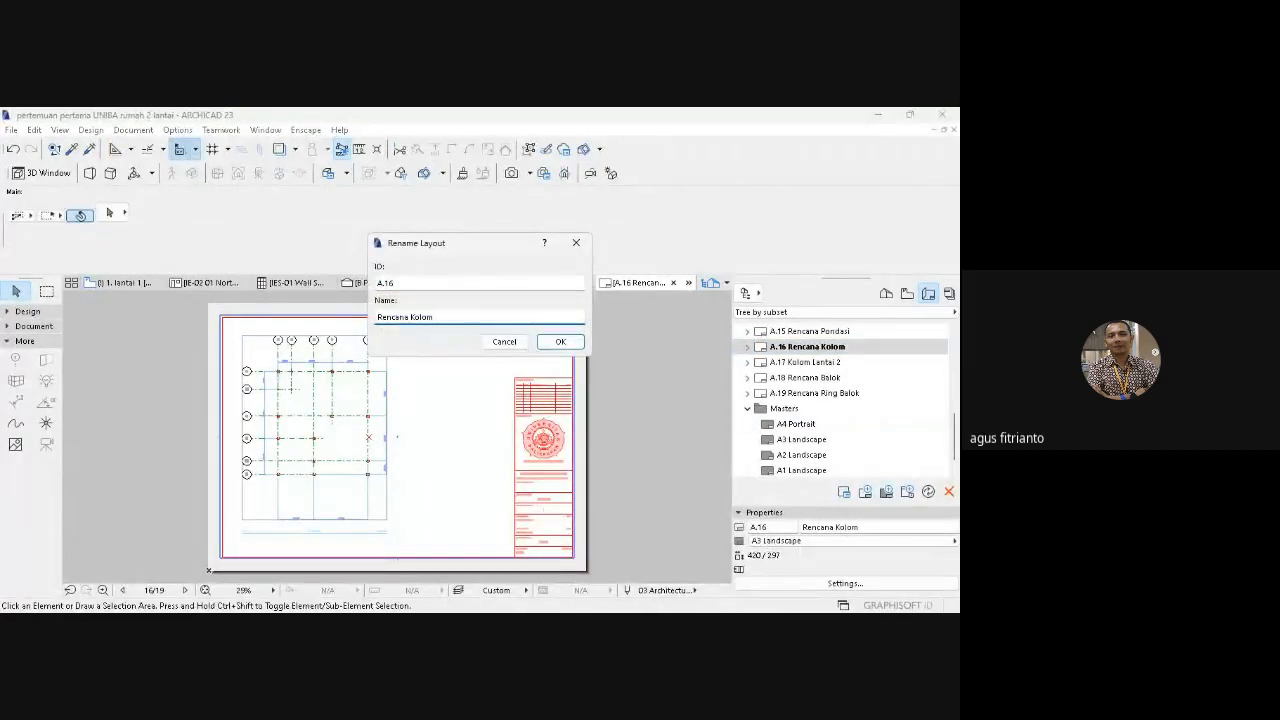
text(lantai 1)
key(Return)
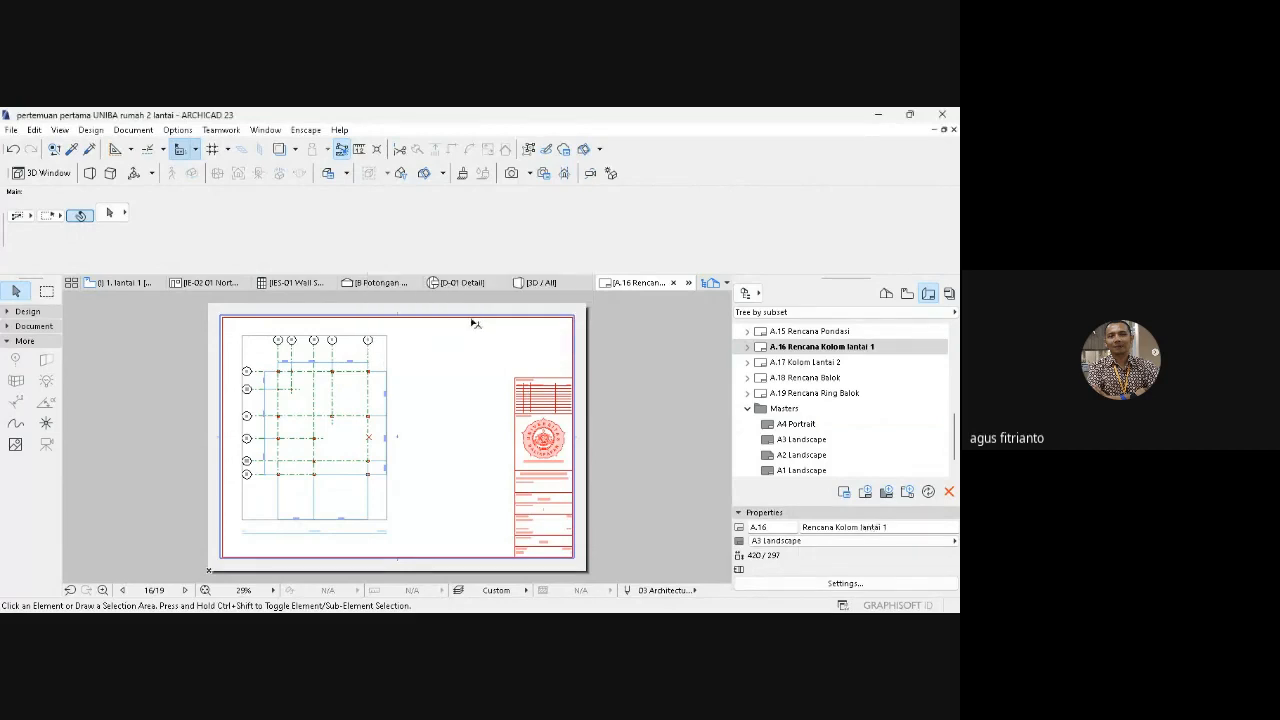
- Rename the A.17 Kolom Lantai 2 layout as Rencana Kolom Lantai 2
click(806, 362)
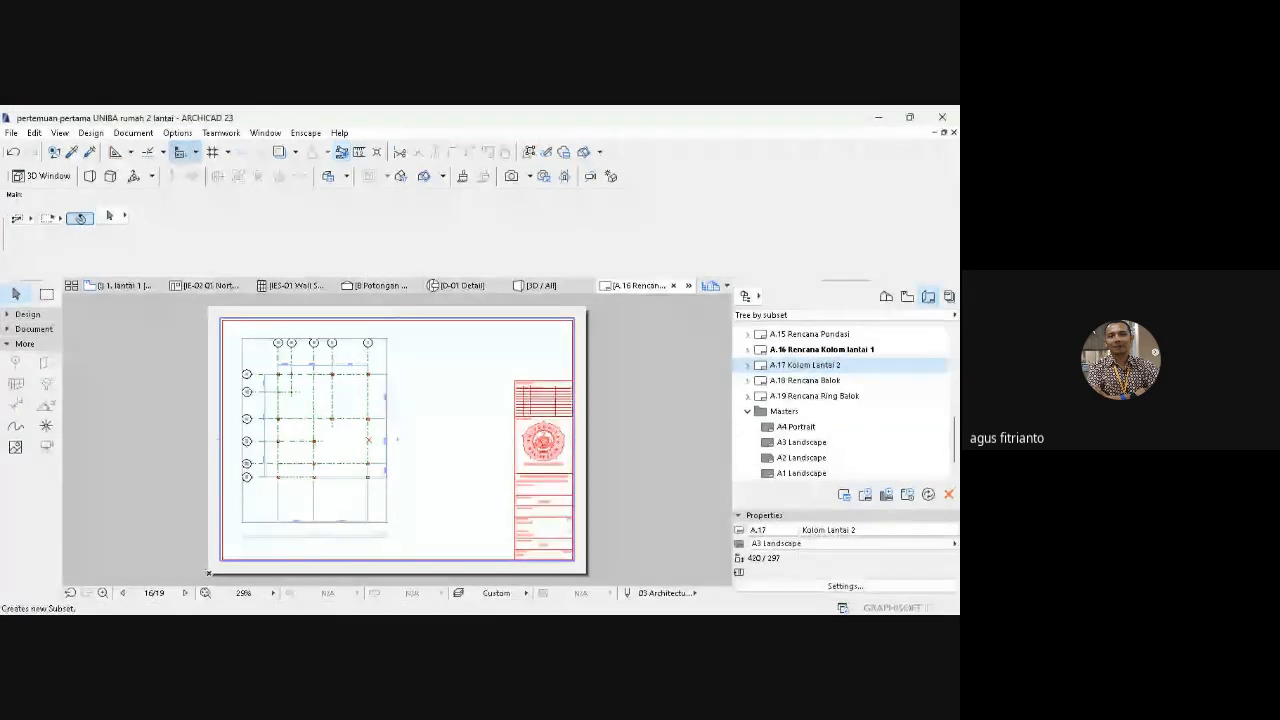
click(845, 428)
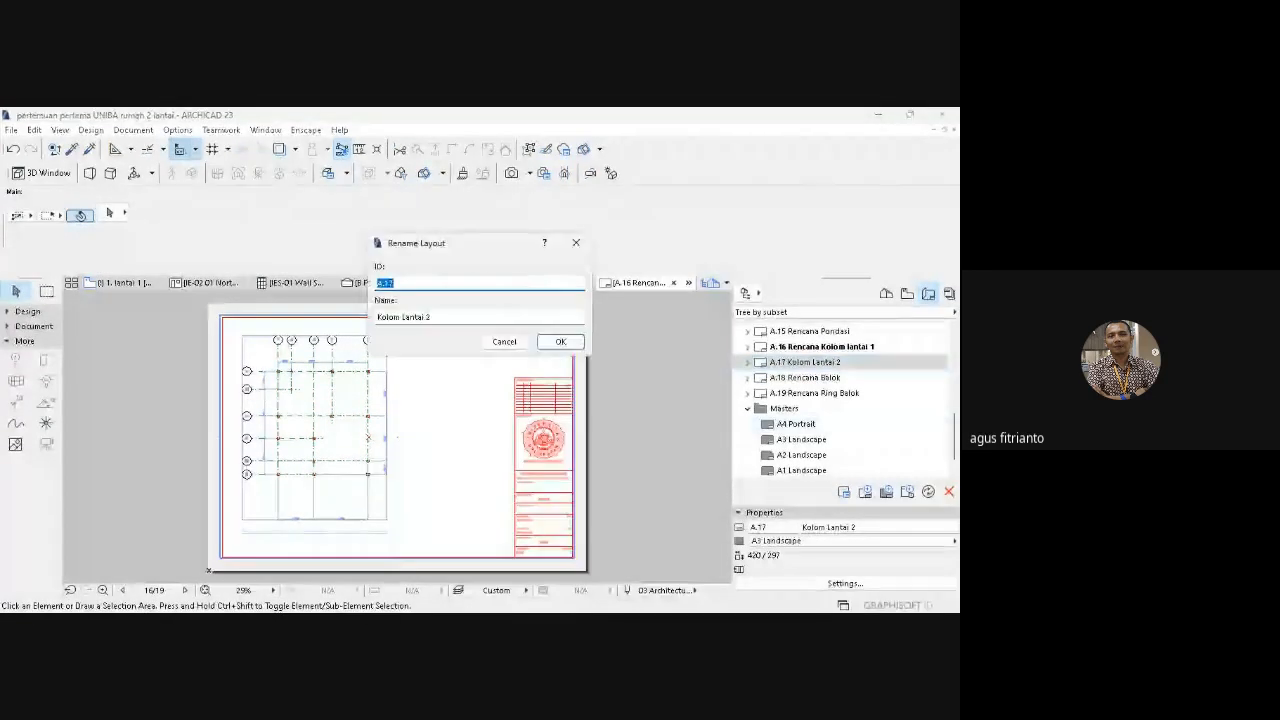
click(382, 317)
text(Rencana)
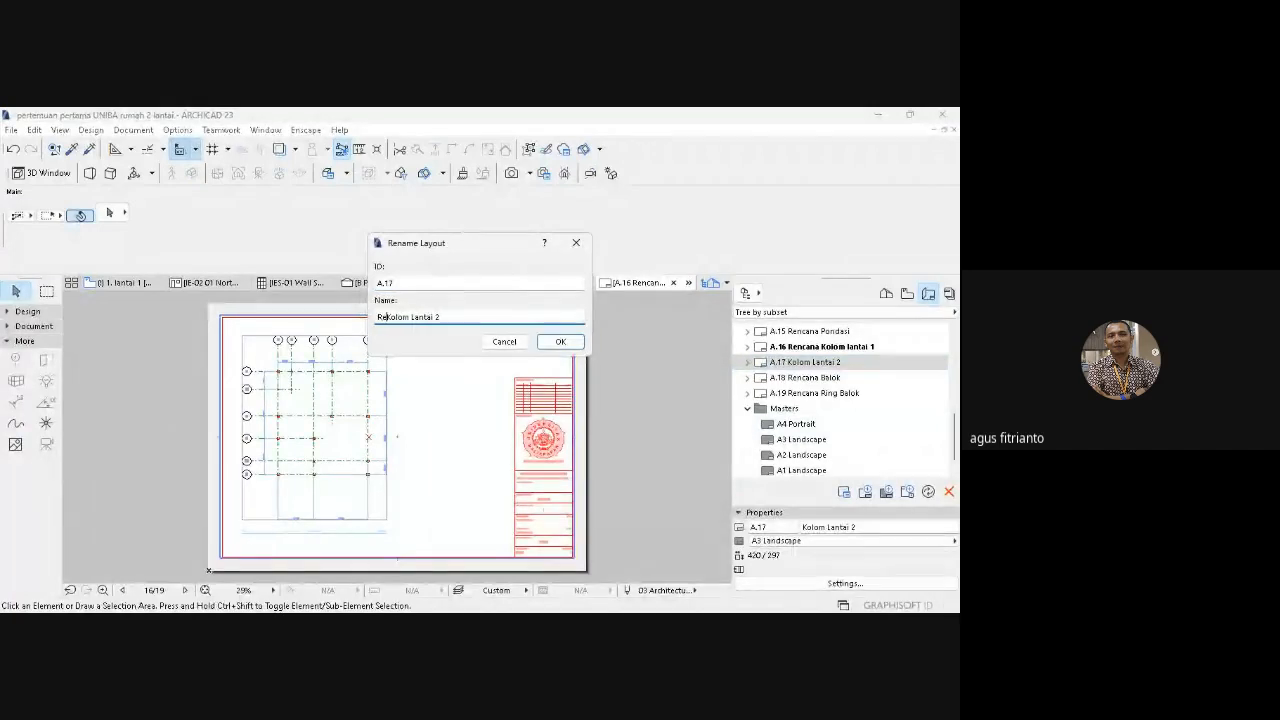
key(Return)
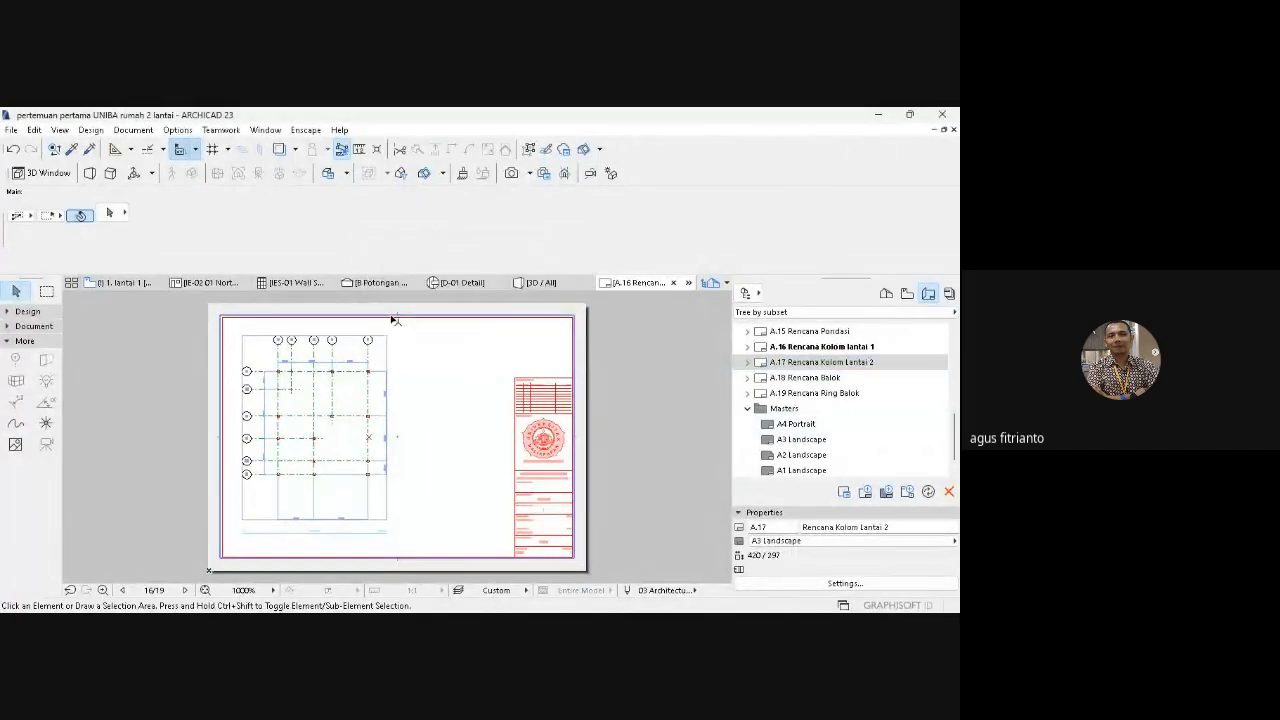
- Inspect the upper grid axes, columns and dimensions of the lantai 1 column plan up close
click(103, 590)
click(228, 329)
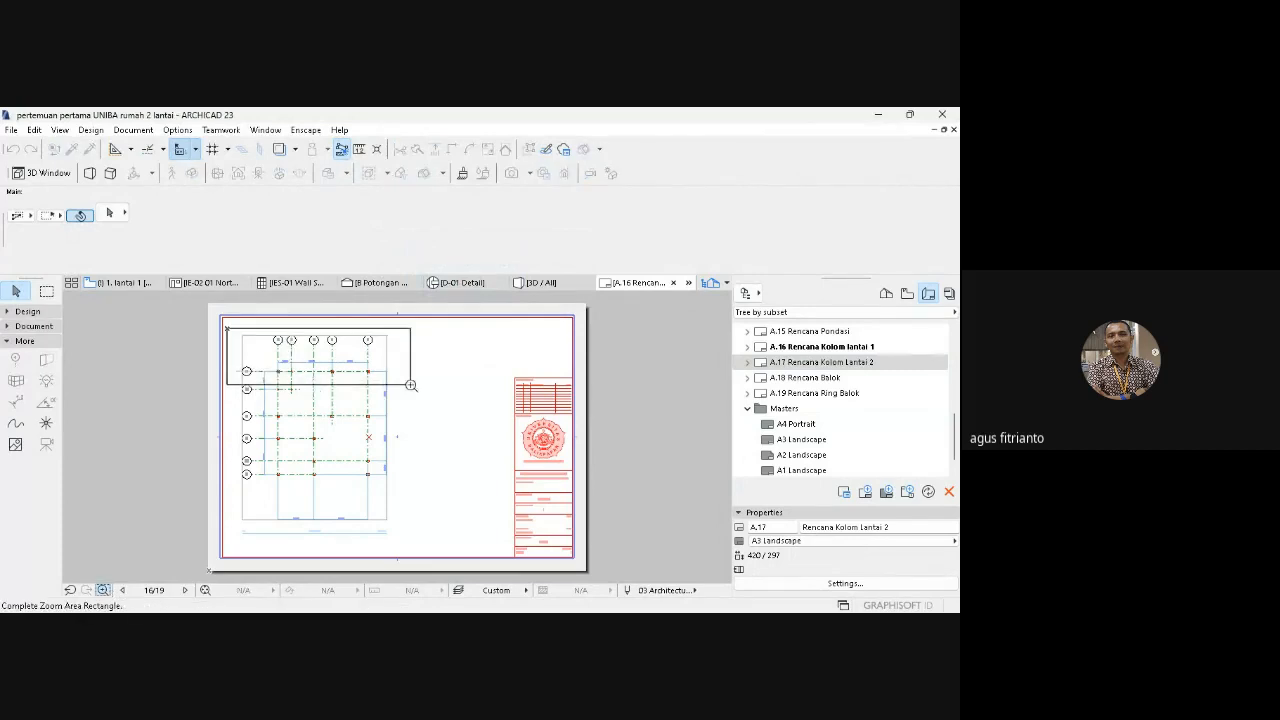
click(414, 383)
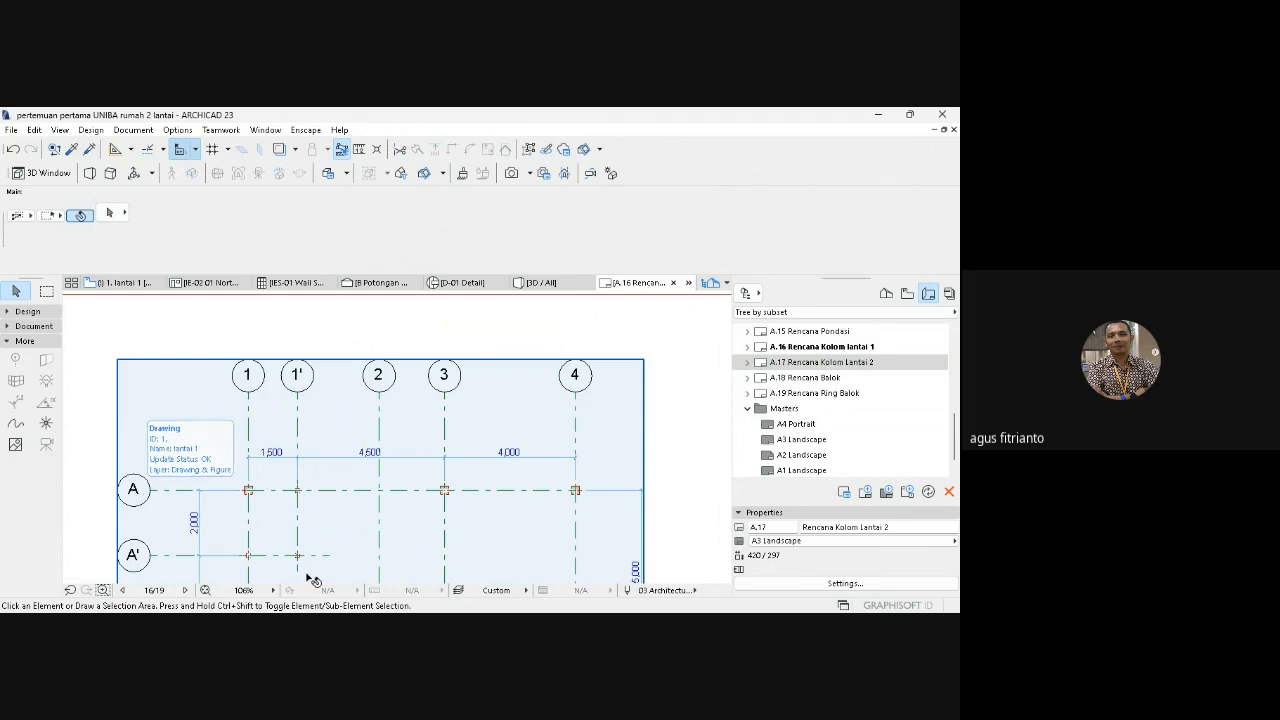
- Examine the beam lines against grid axes A to D on the A.18 Rencana Balok layout
double_click(812, 378)
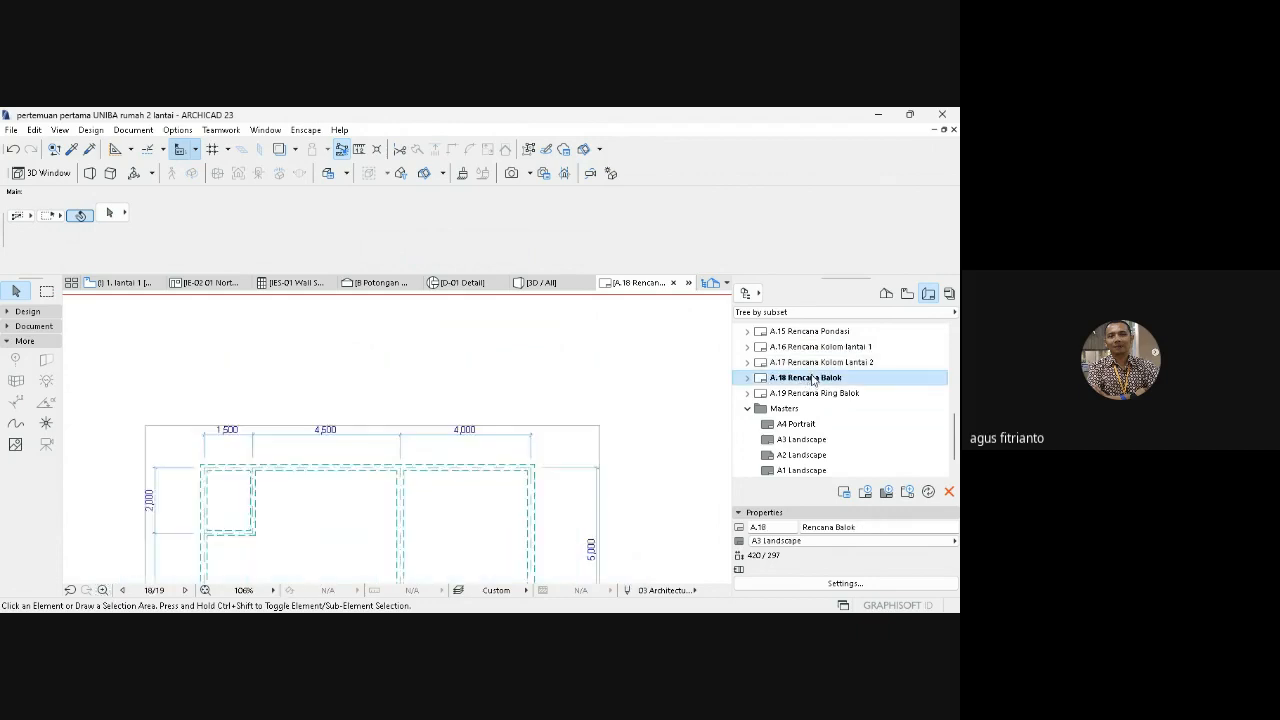
click(205, 590)
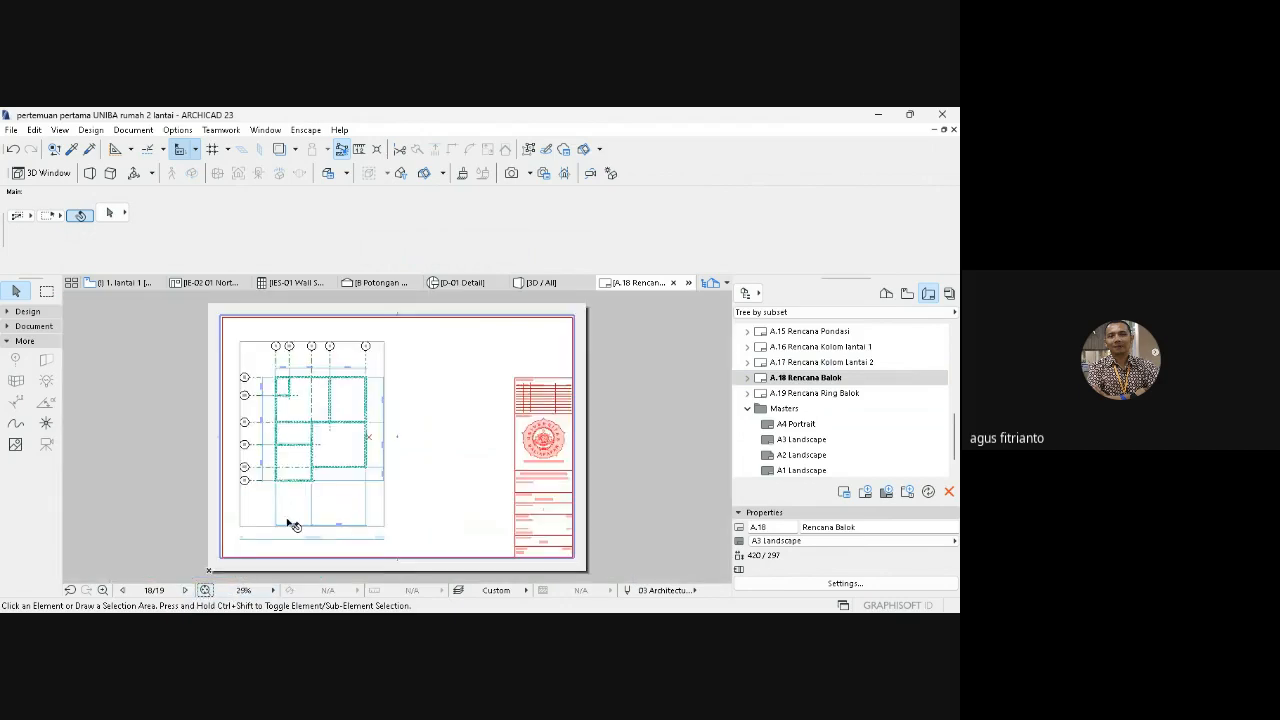
click(103, 590)
click(224, 336)
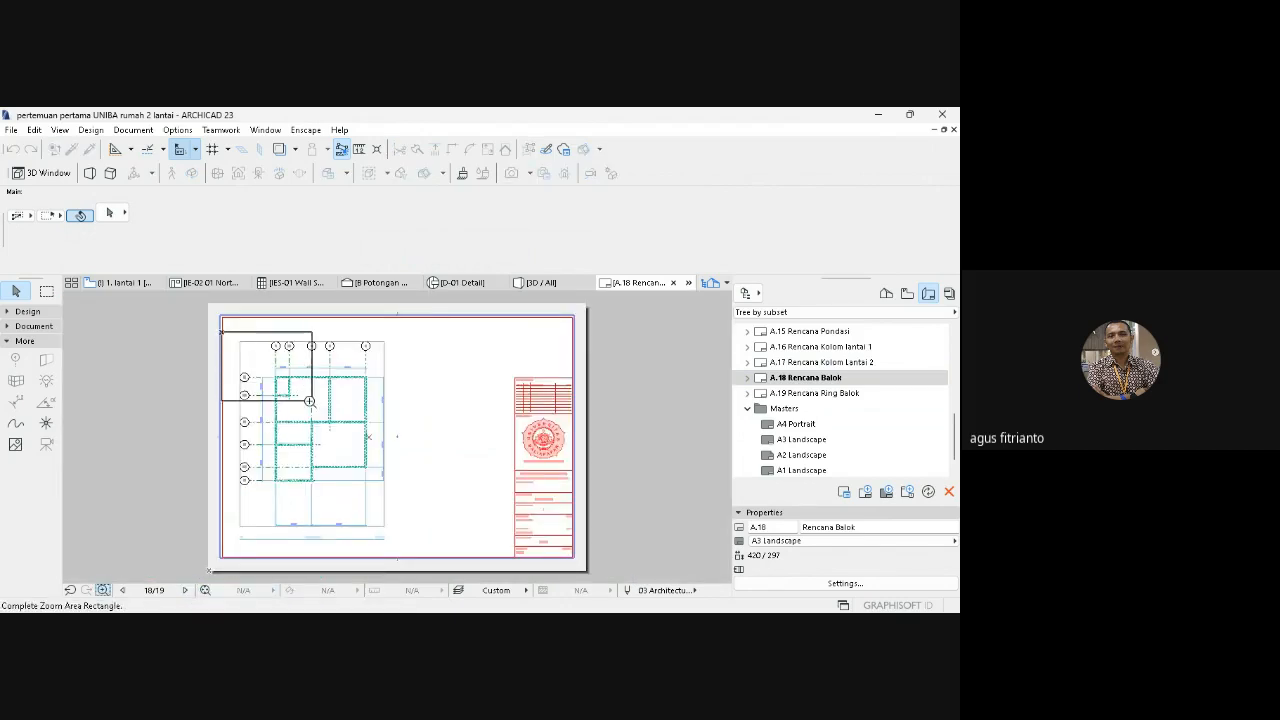
click(317, 411)
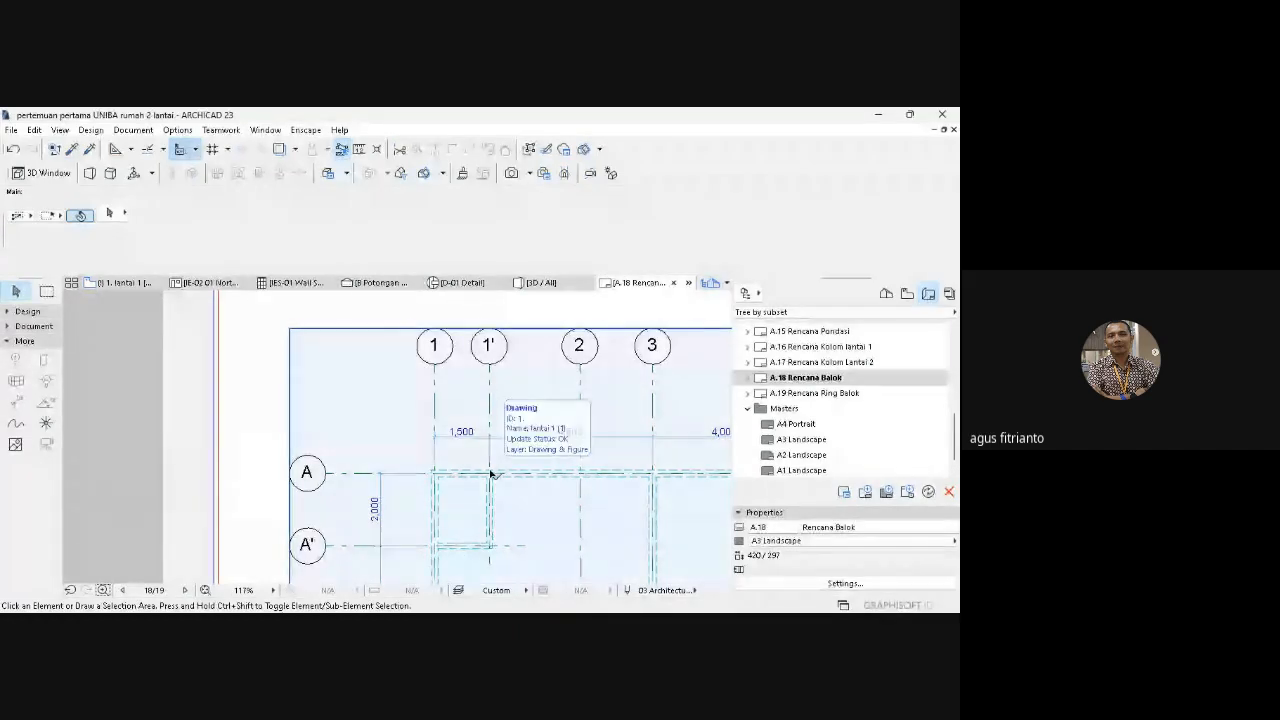
middle_drag(490, 474, 423, 327)
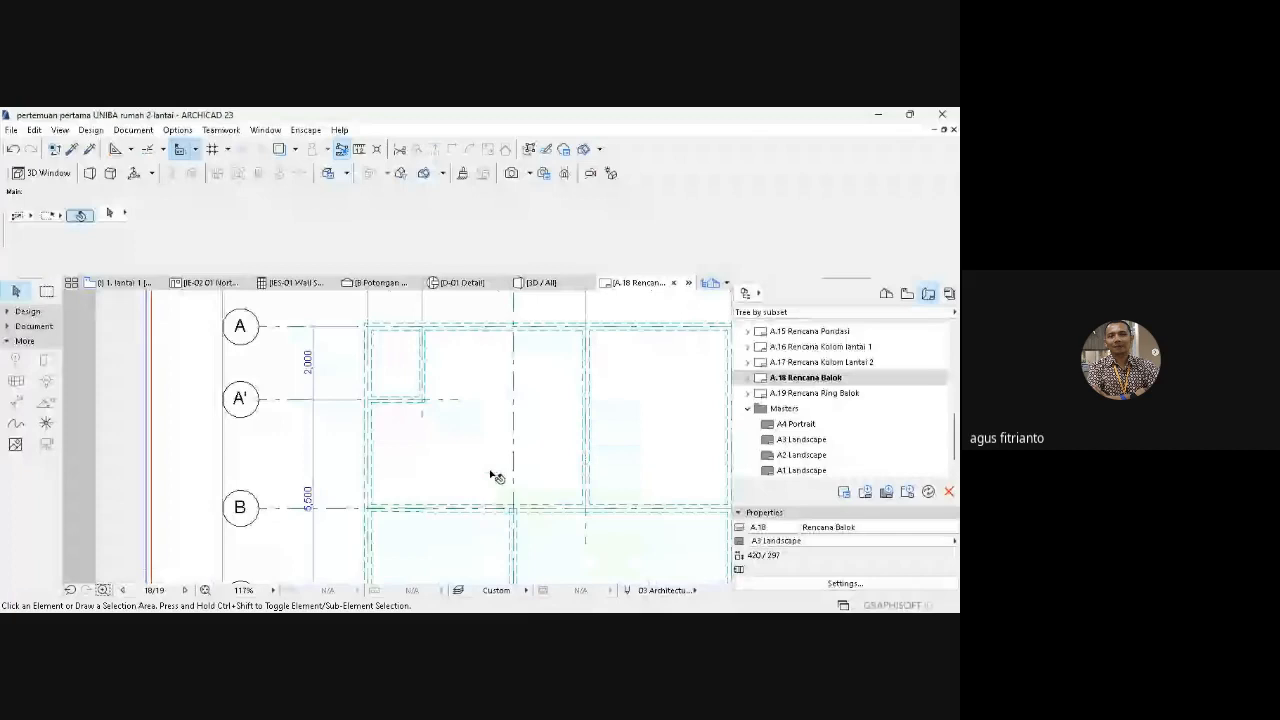
scroll(492, 475, down, 3)
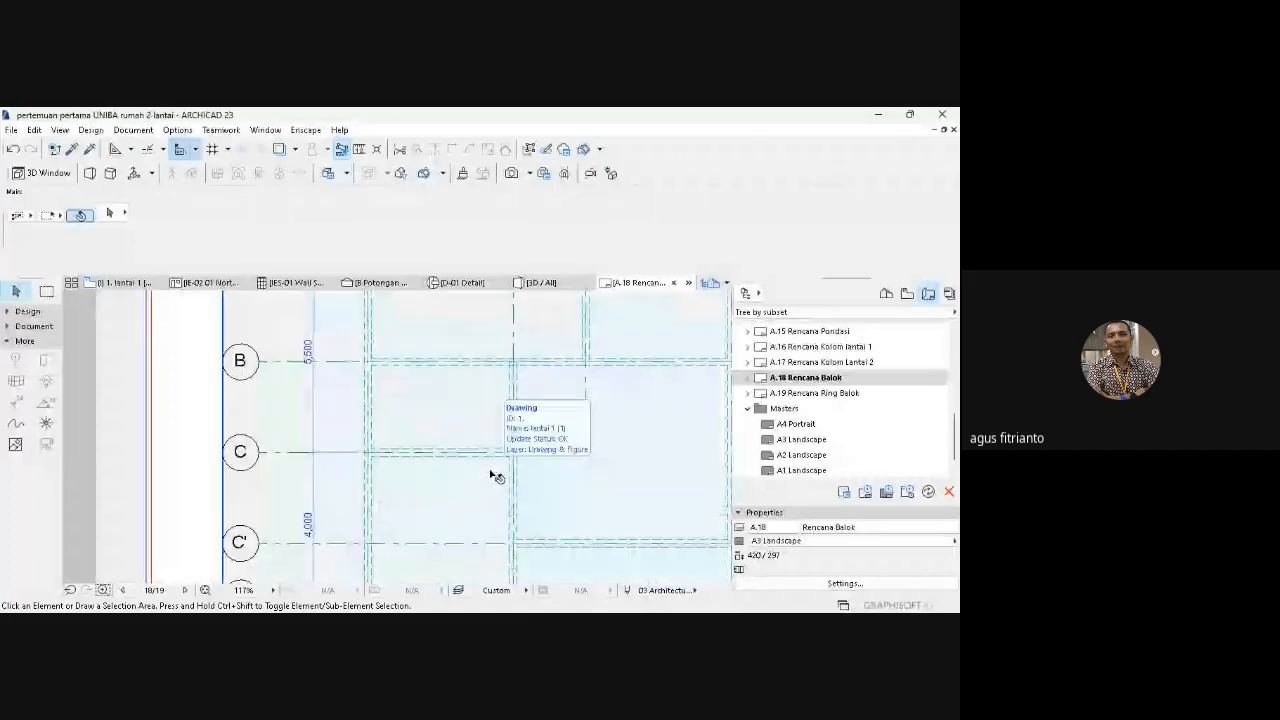
scroll(492, 475, down, 1)
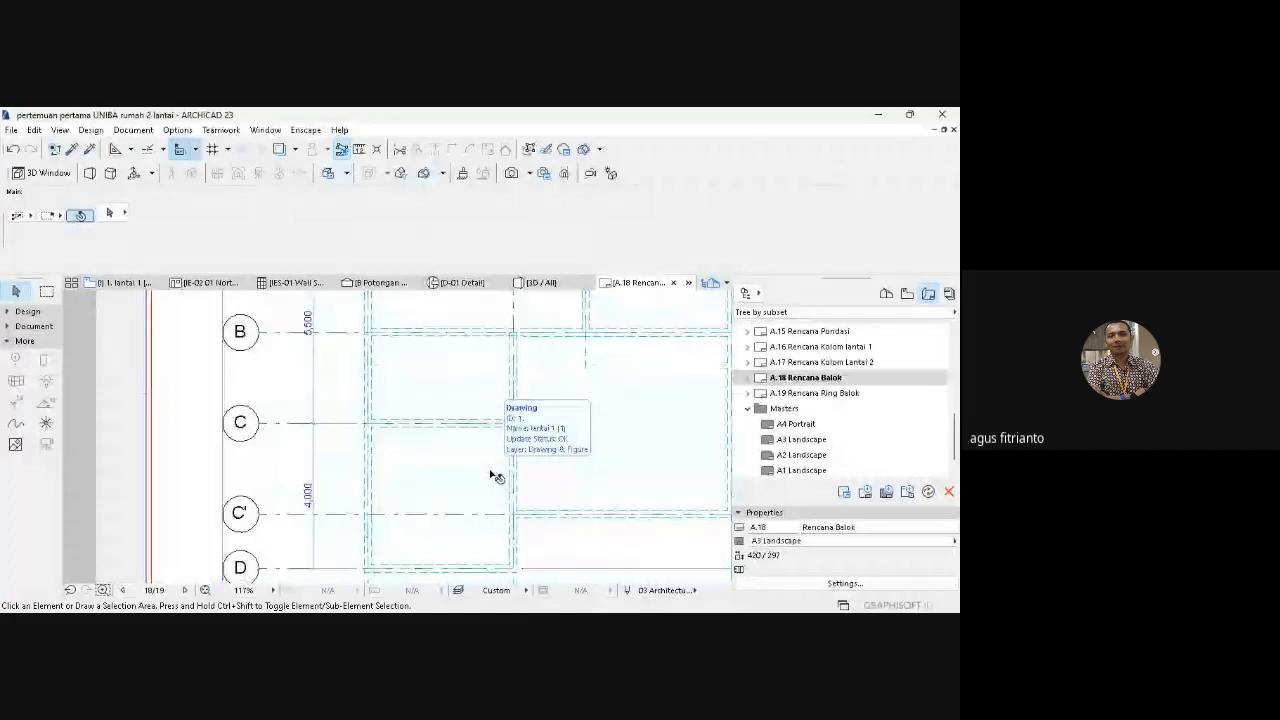
scroll(492, 475, down, 2)
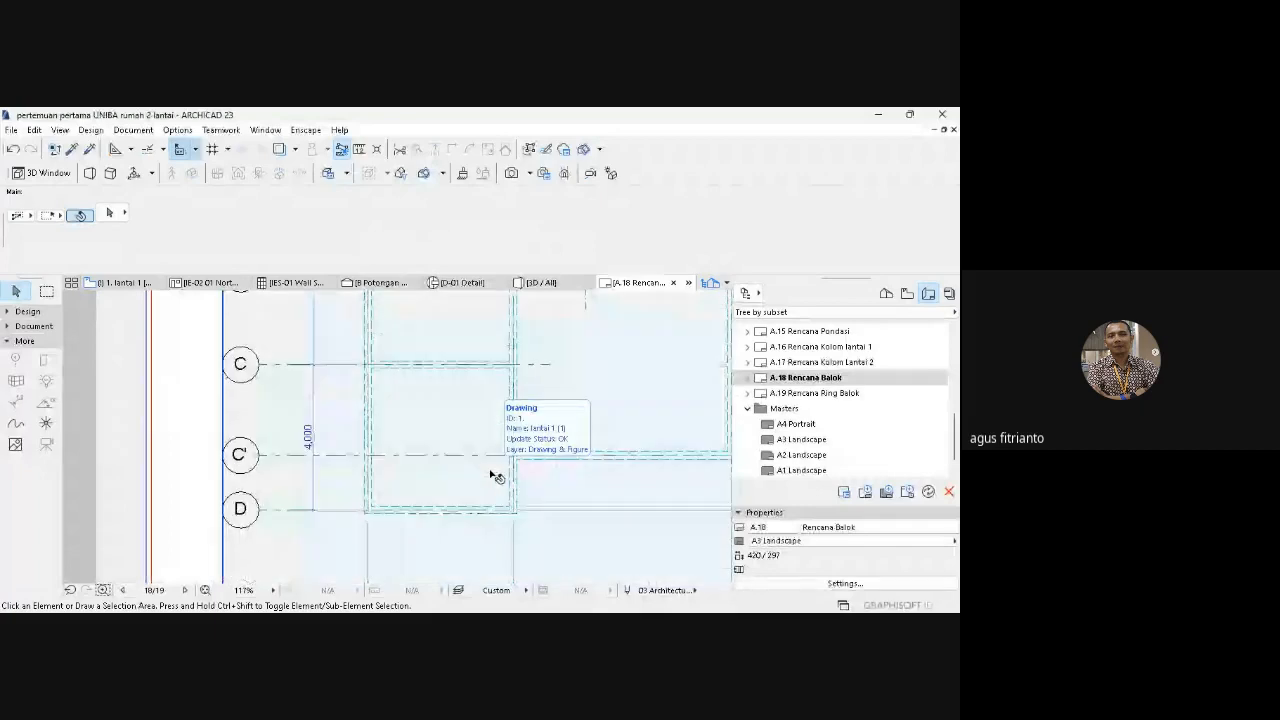
- Review the beam plan on layout A.18 Rencana Balok and the whole A.19 Rencana Ring Balok layout
scroll(492, 475, right, 2)
scroll(492, 475, right, 4)
scroll(492, 475, up, 1)
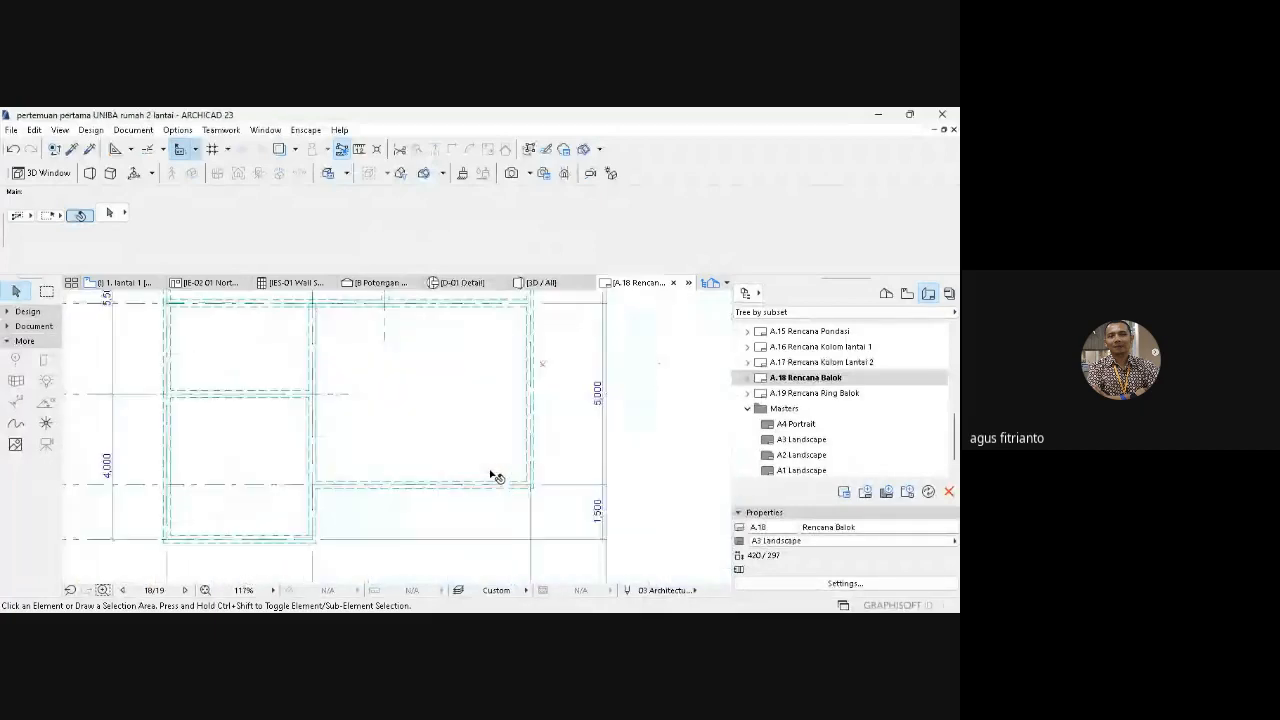
scroll(492, 475, up, 2)
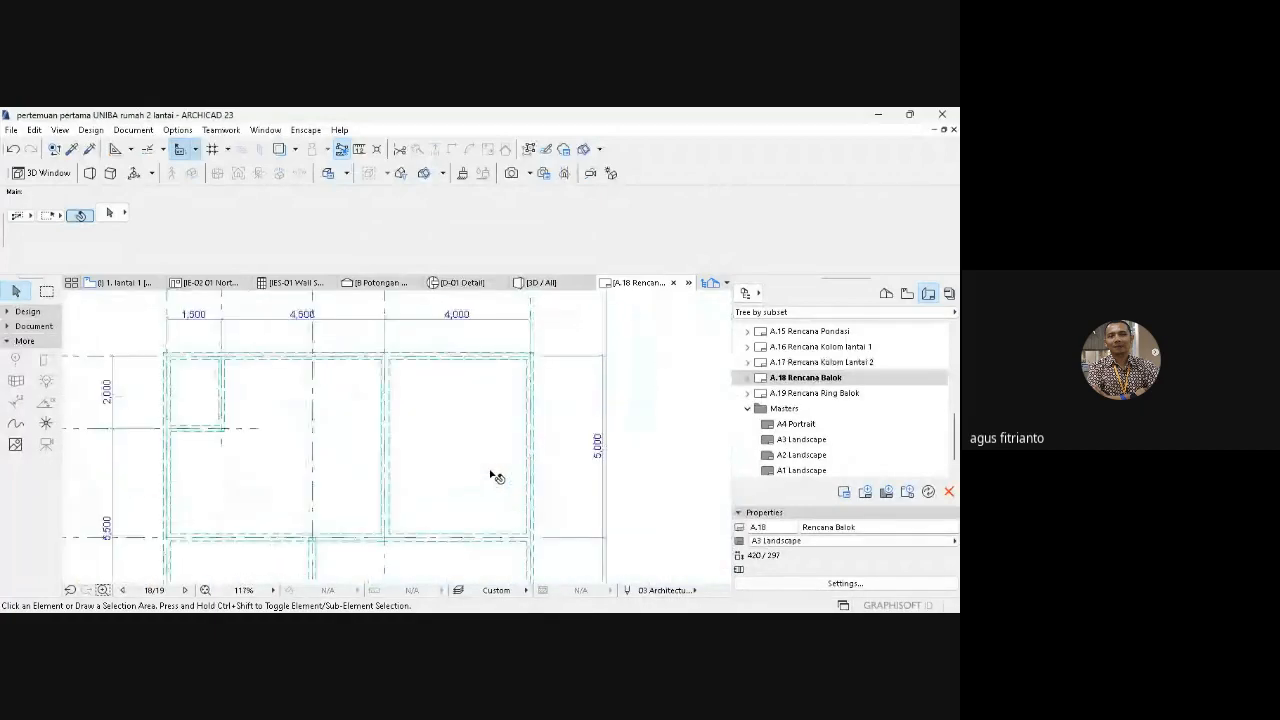
double_click(848, 398)
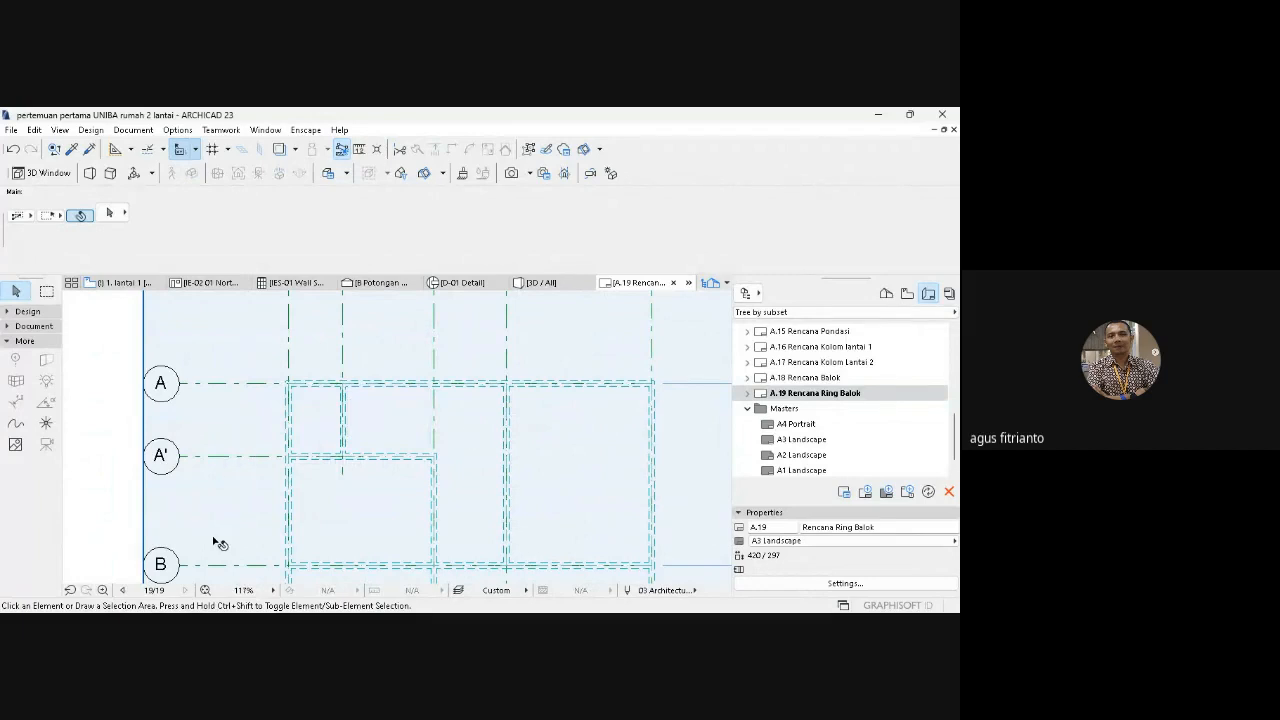
click(205, 589)
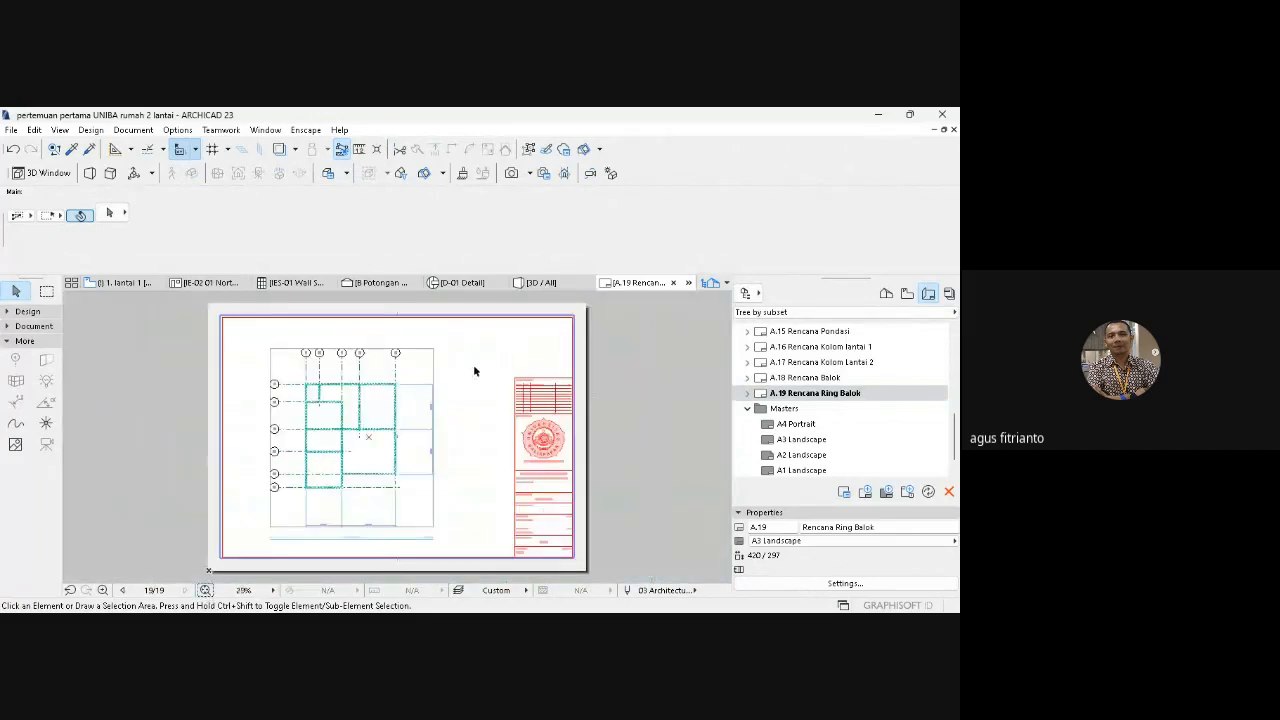
click(474, 367)
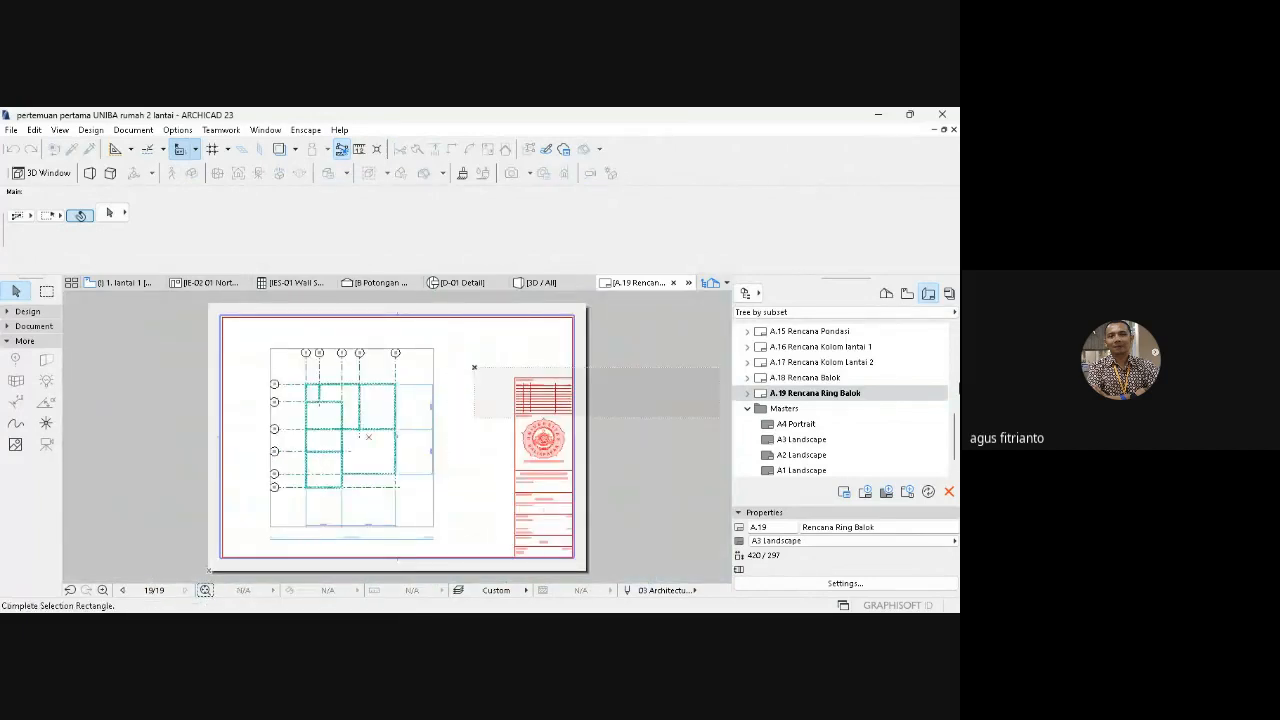
click(516, 360)
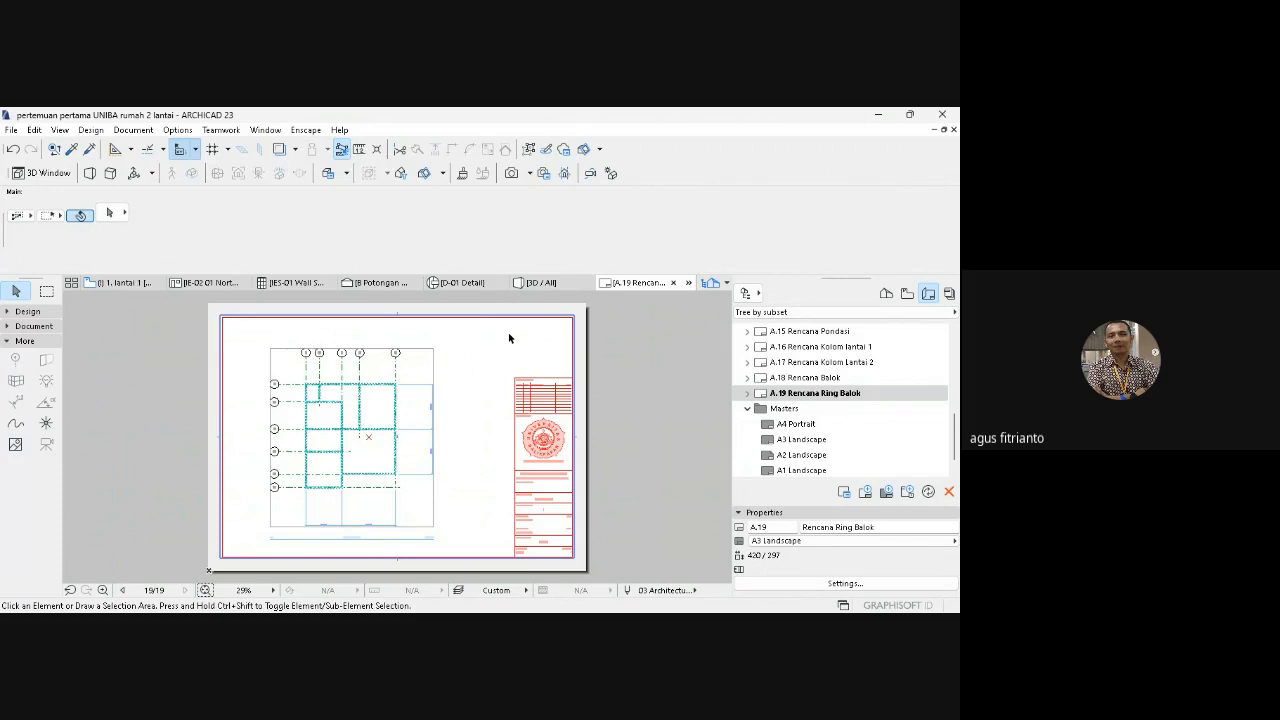
- Open layout A.15 Rencana Pondasi and check the source view settings of its 0. tanah drawing
click(842, 336)
double_click(842, 337)
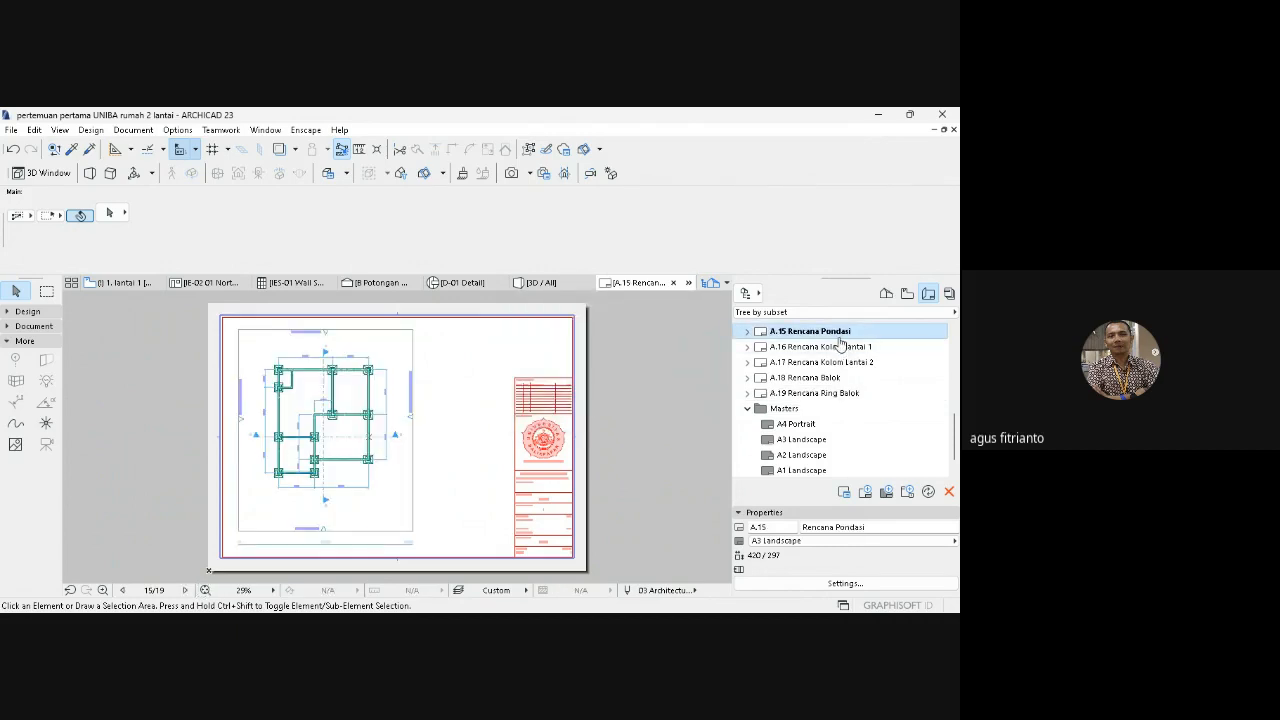
click(747, 331)
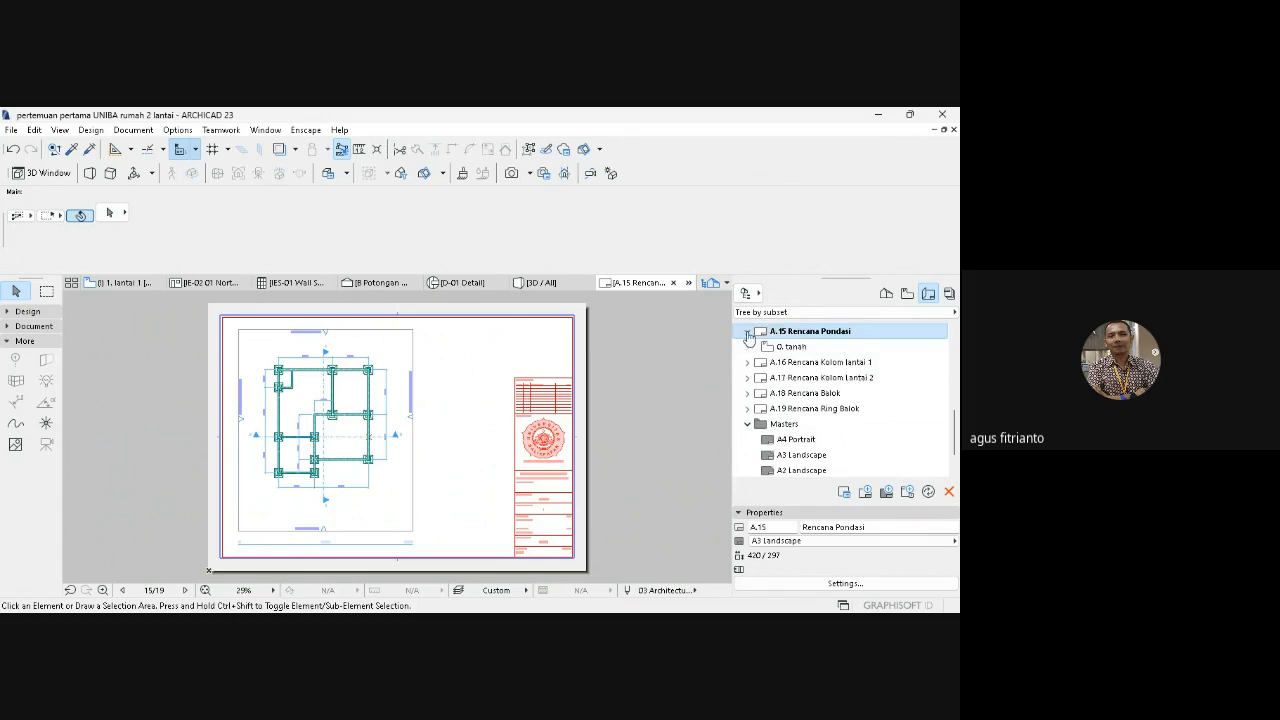
click(789, 347)
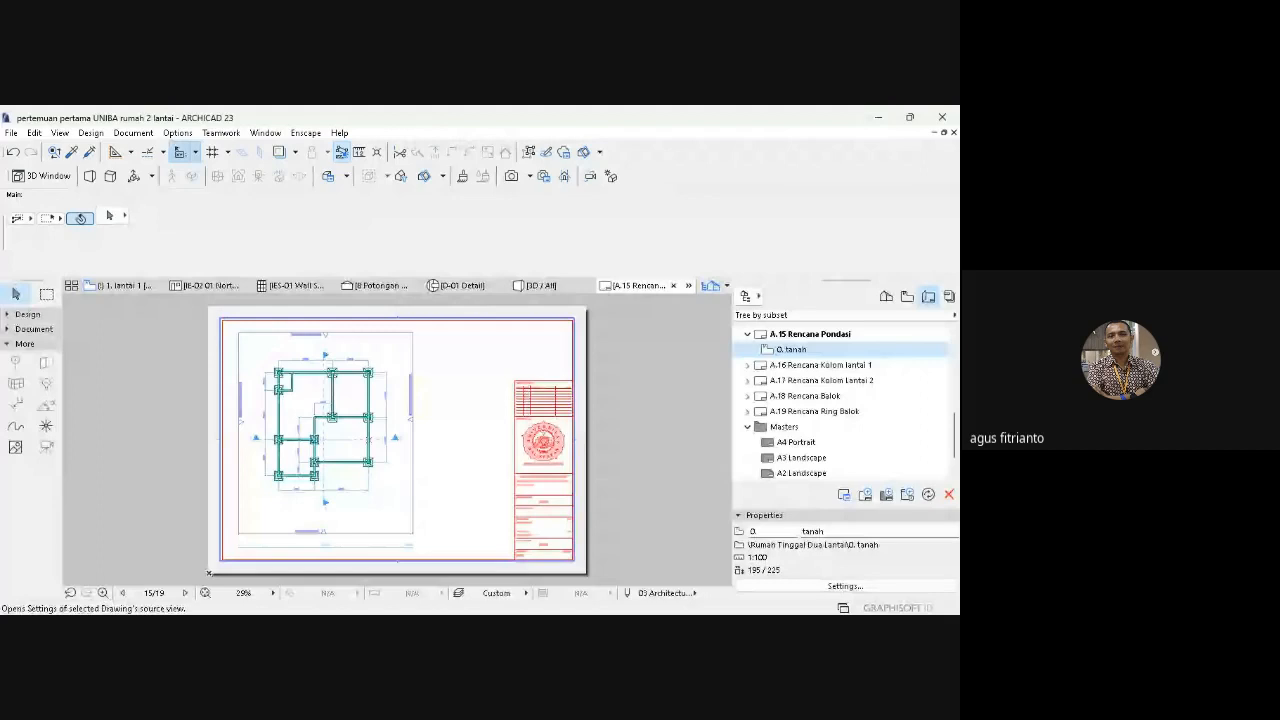
click(821, 530)
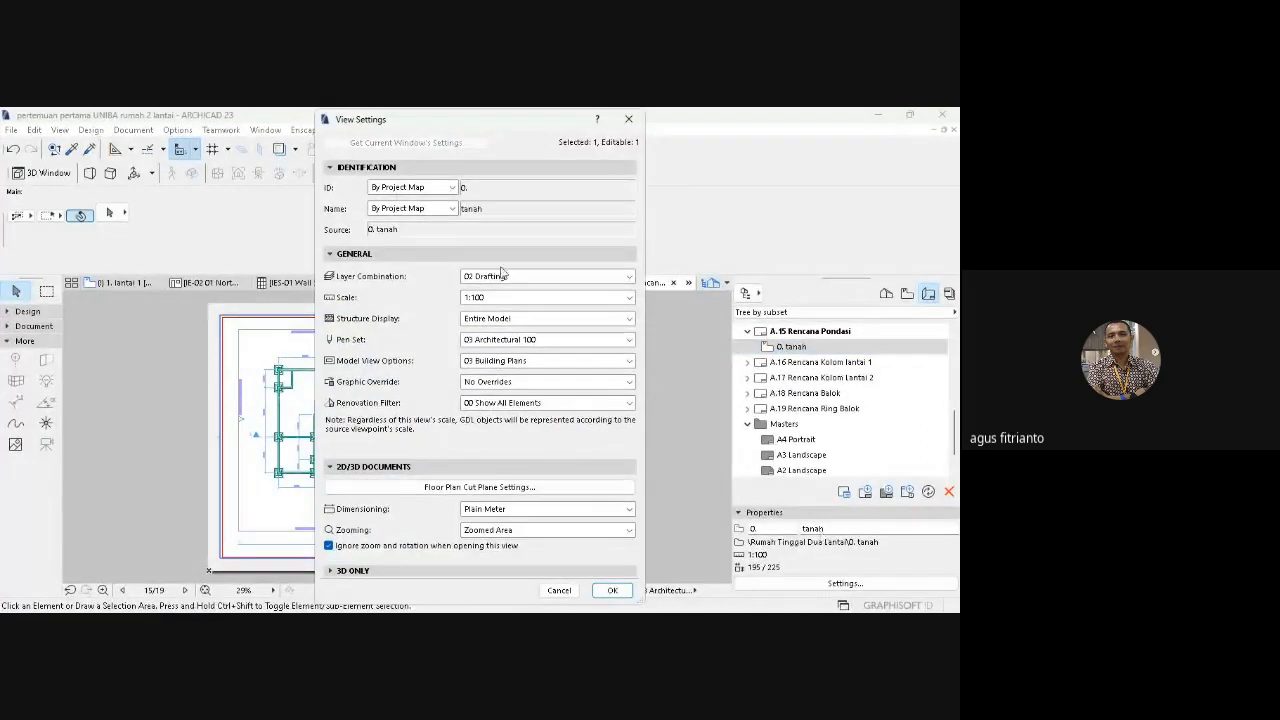
click(628, 119)
- Make the Grid layer visible in the 02 Drafting layer combination and update the combination
click(133, 130)
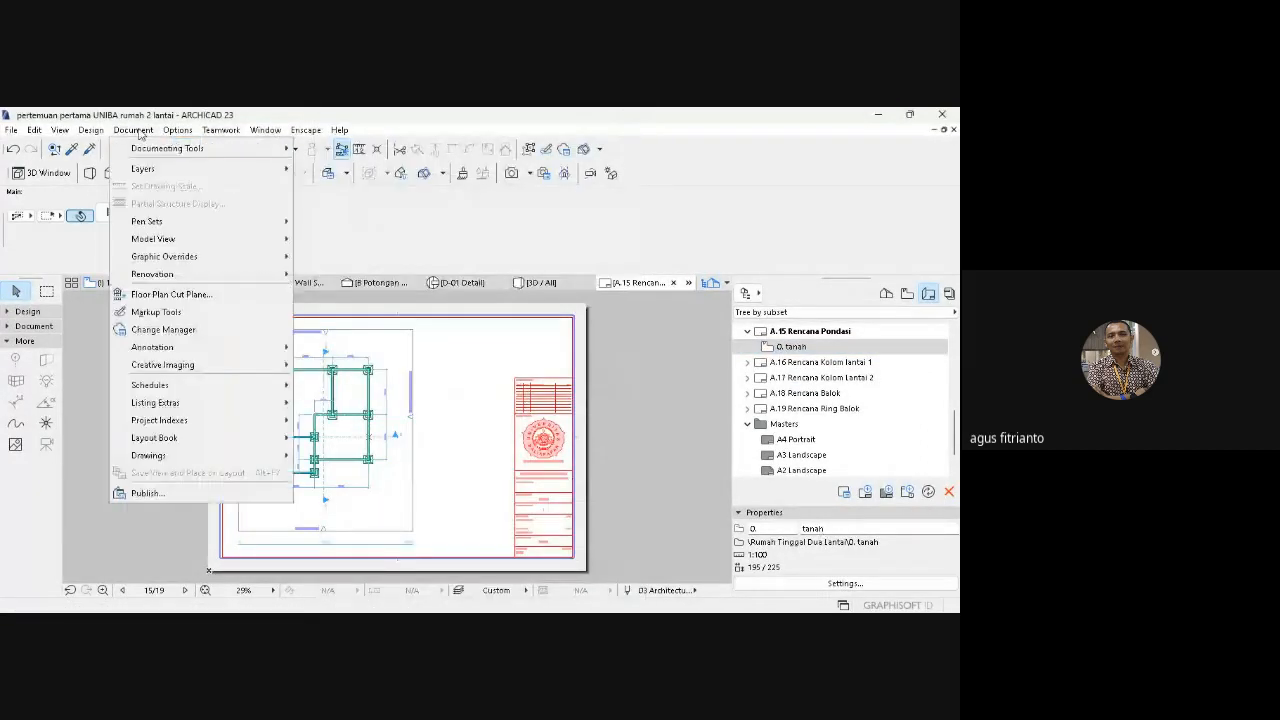
mouse_move(200, 168)
click(352, 168)
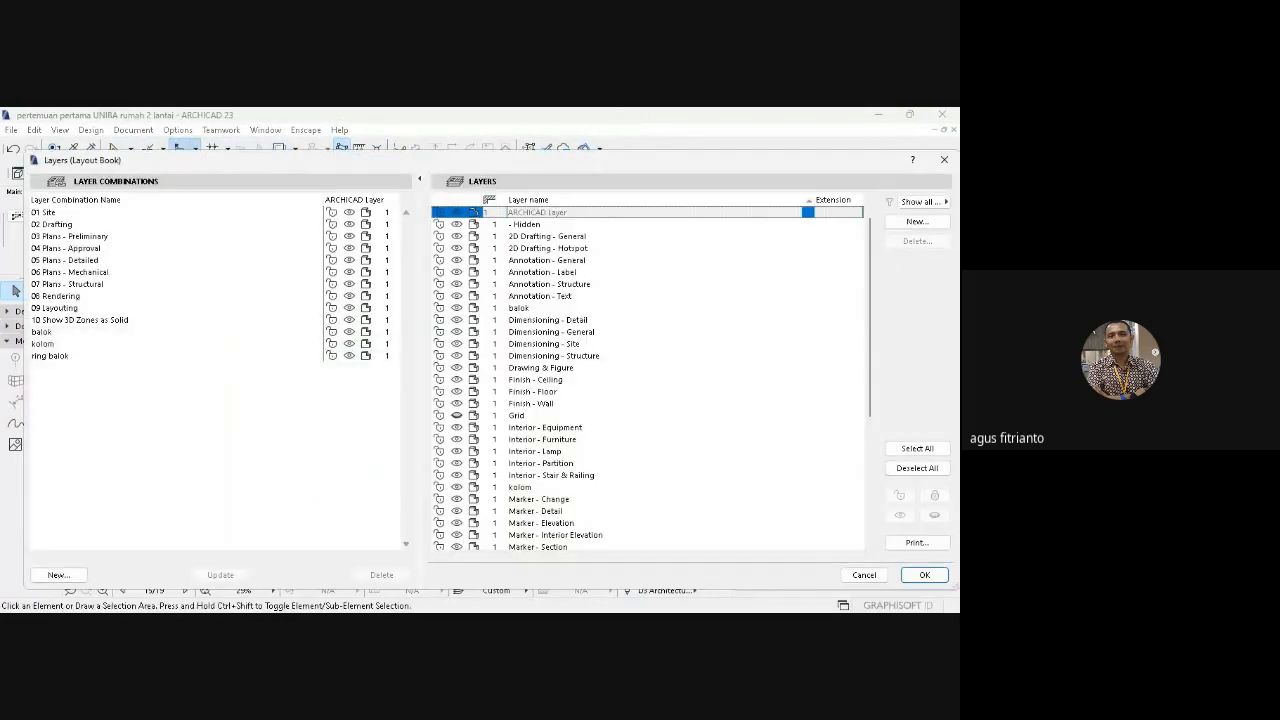
click(52, 224)
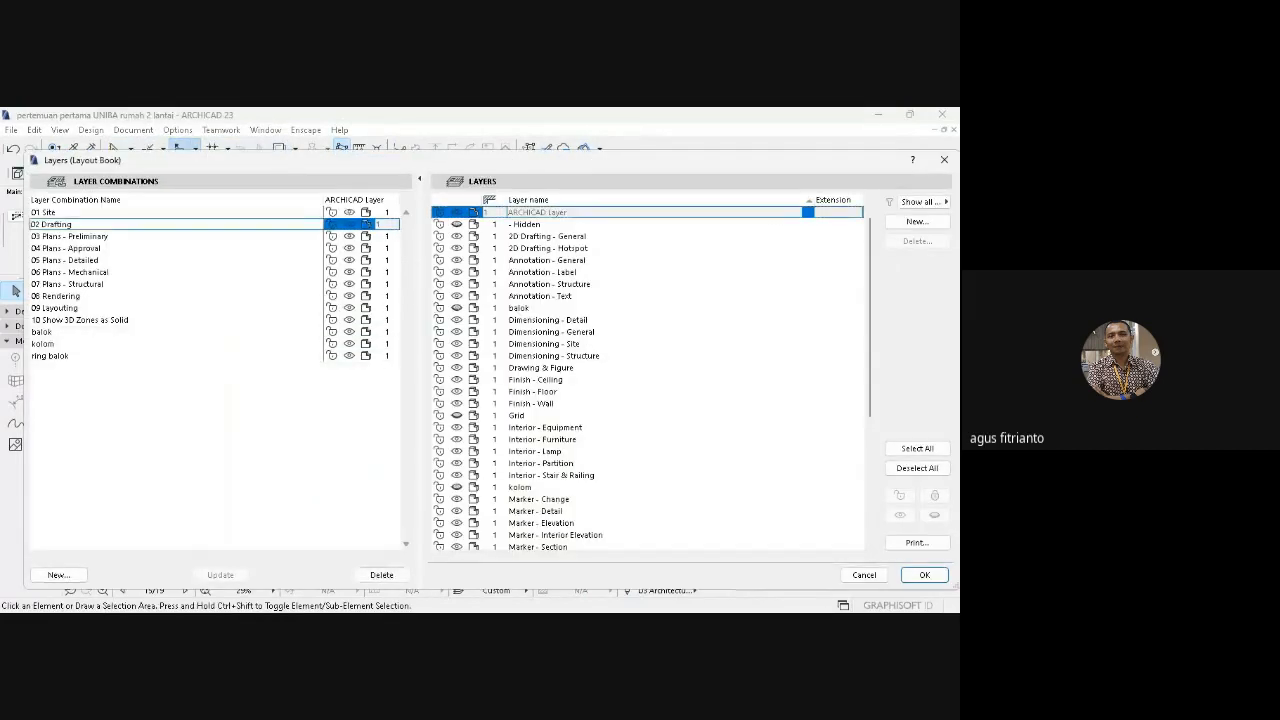
click(457, 415)
click(220, 575)
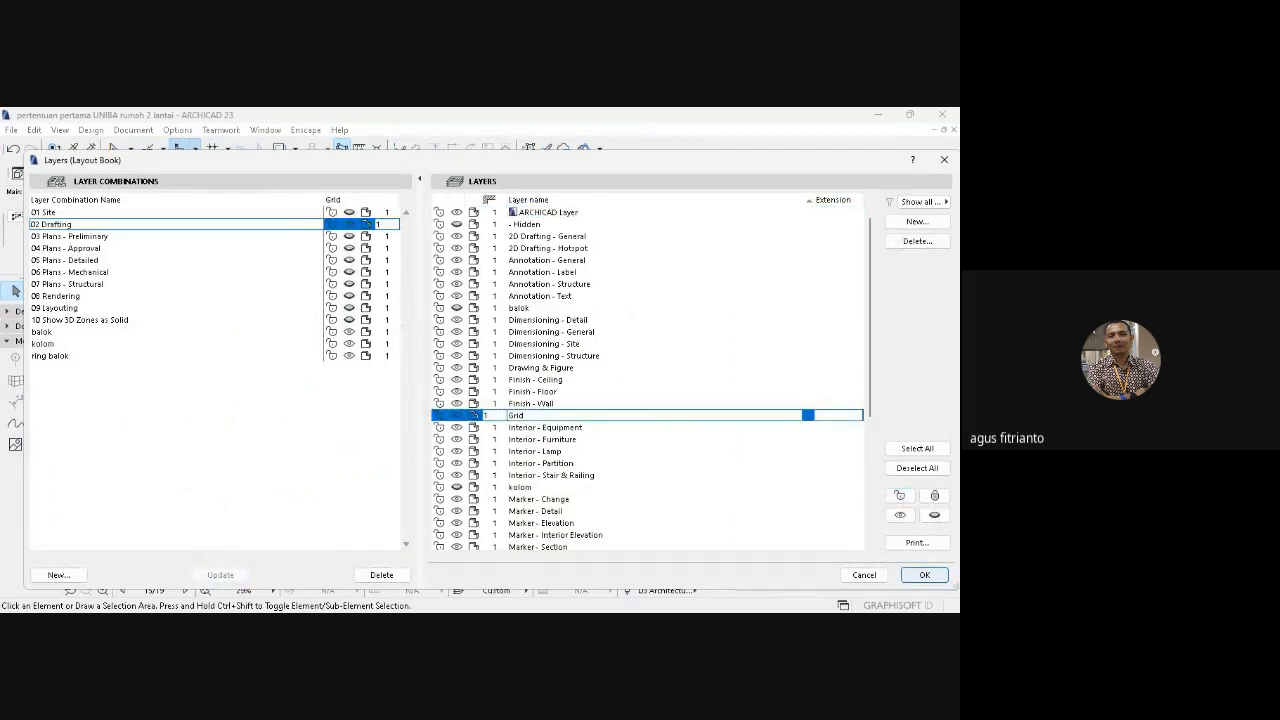
click(925, 575)
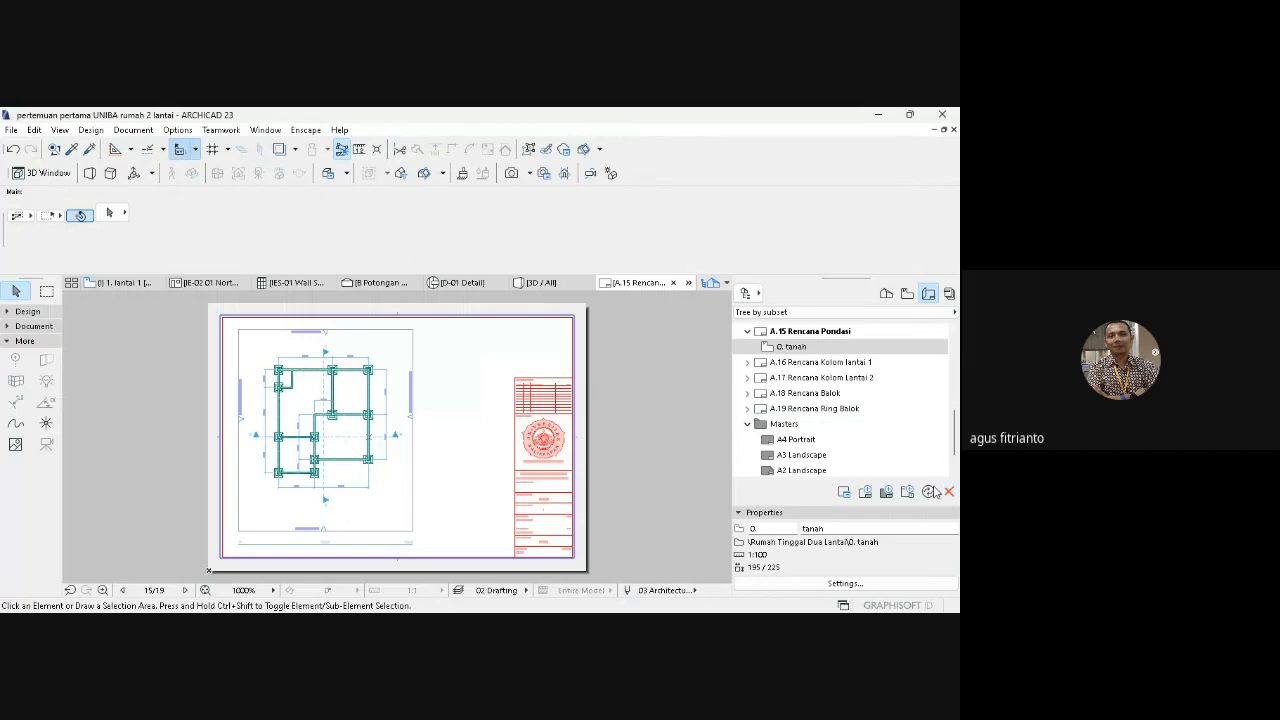
- Update the 0. tanah drawing on the A.15 Rencana Pondasi layout
click(928, 497)
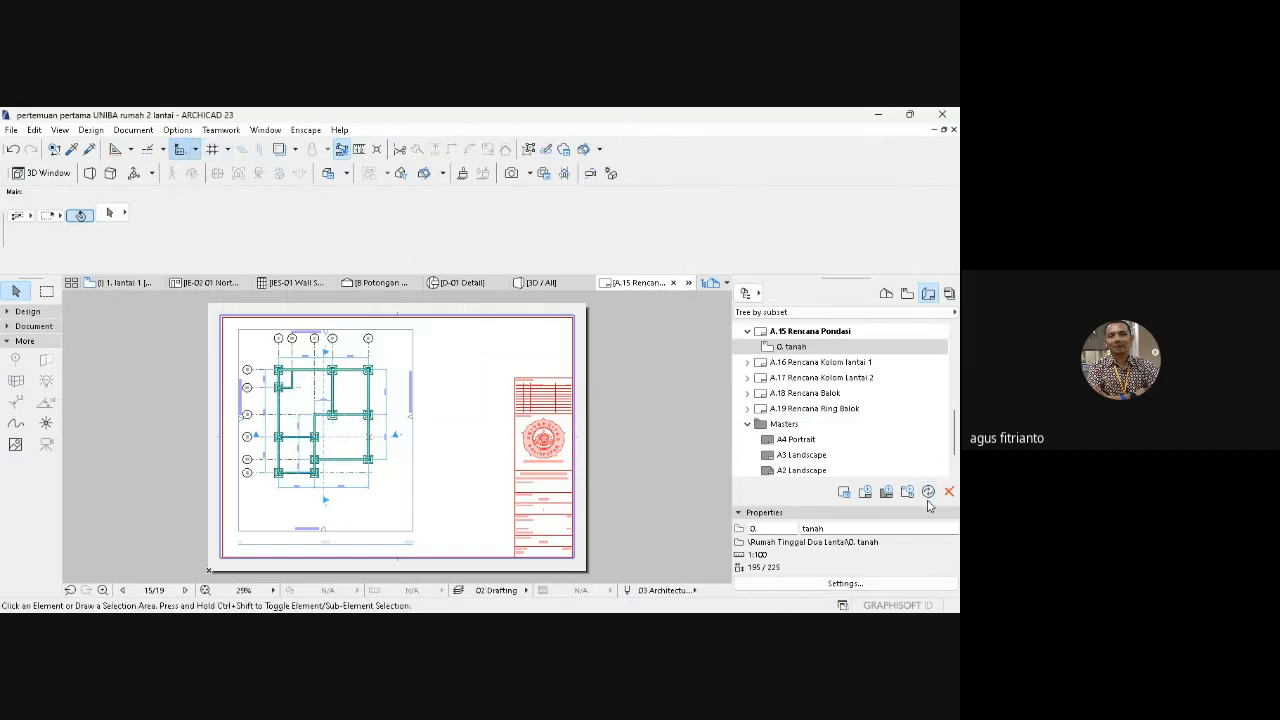
click(460, 355)
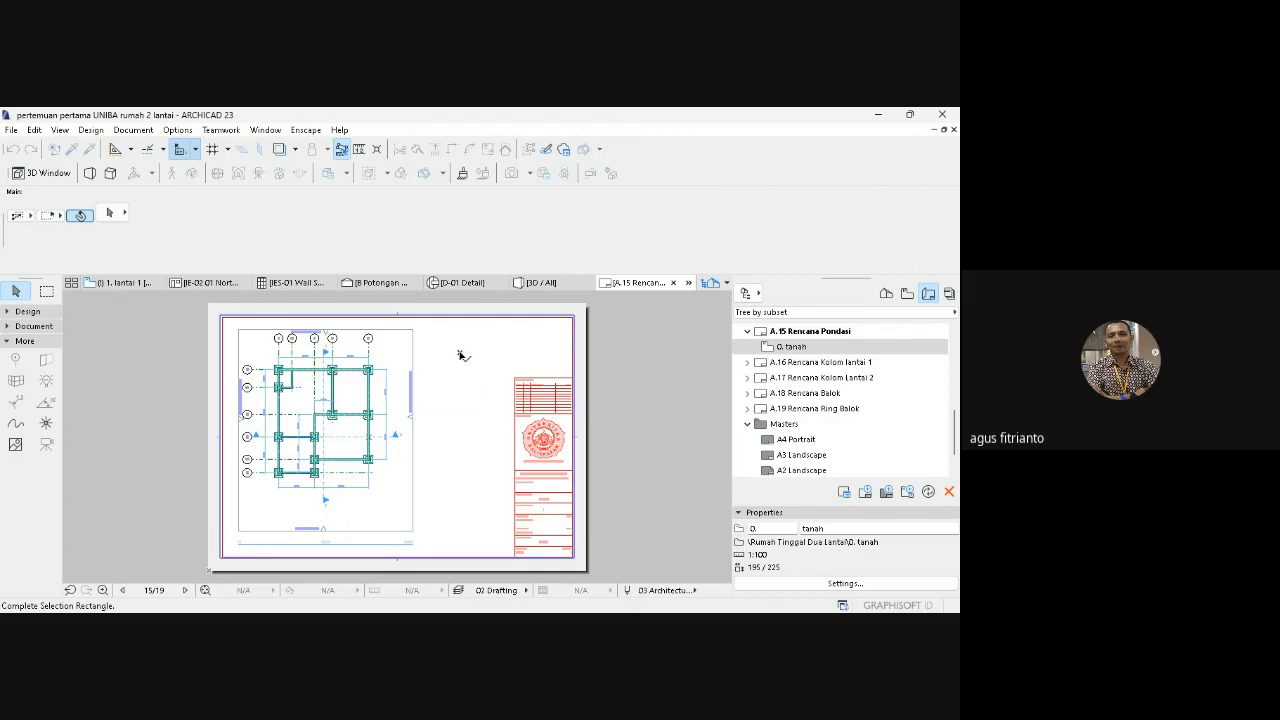
click(481, 389)
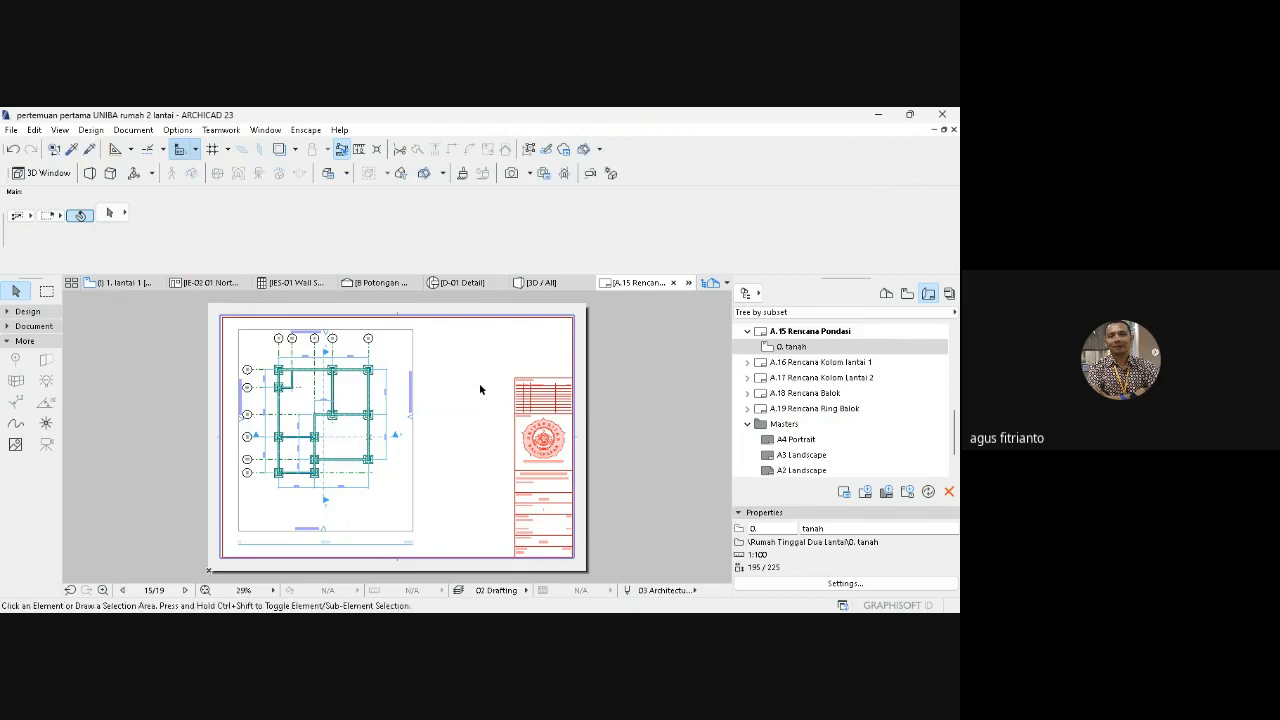
- Collapse the A.15 entry, open layout A.01 Drawing List and select the Rumah Tinggal Dua Lantai layout book
click(747, 331)
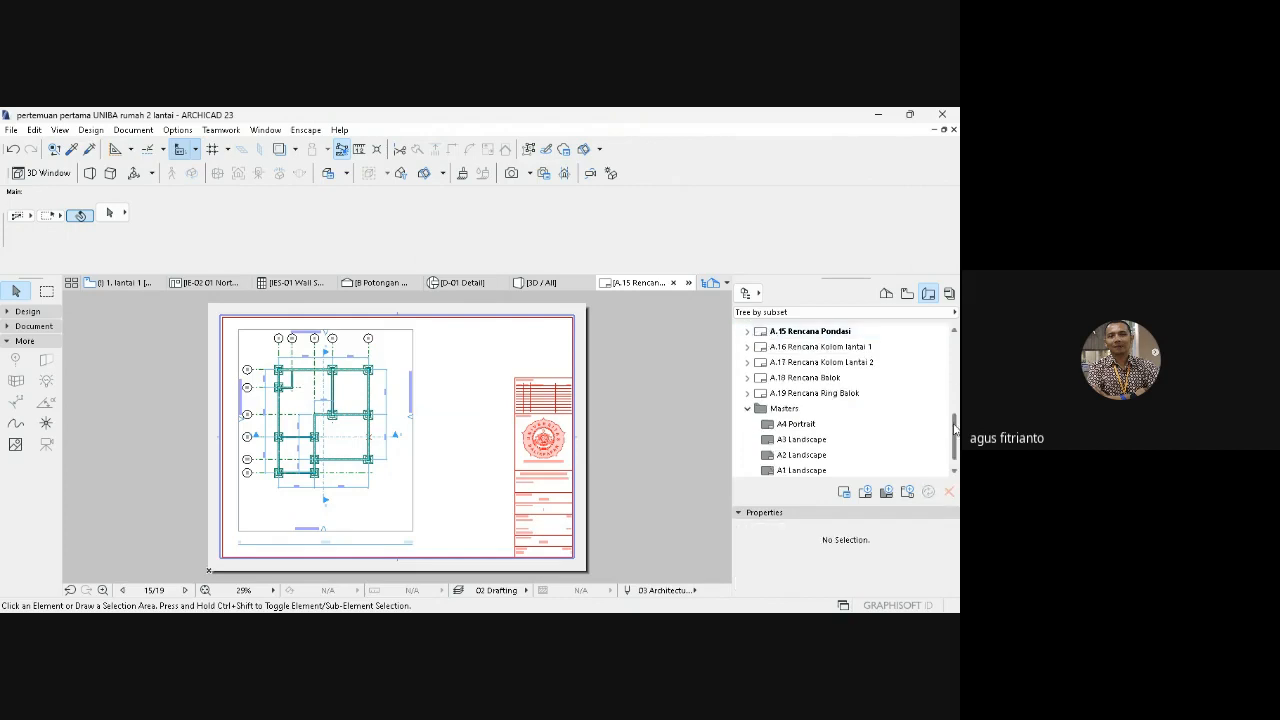
drag(955, 428, 955, 346)
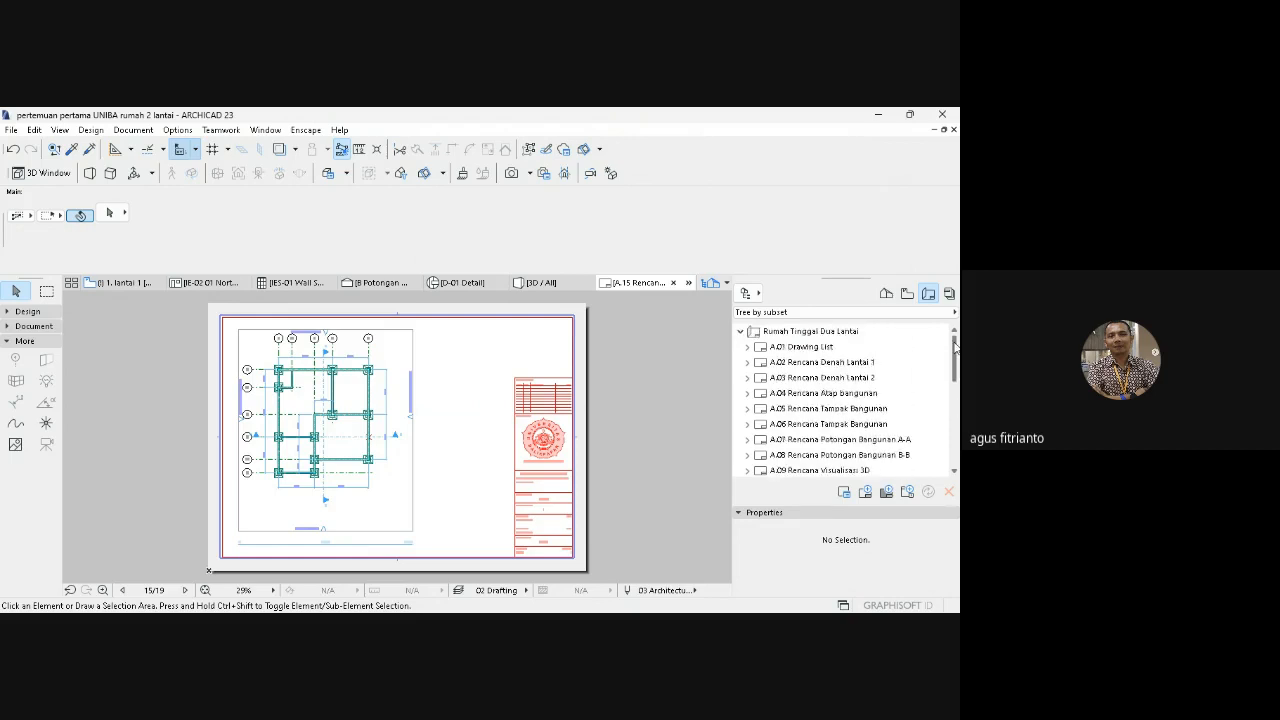
click(820, 347)
double_click(820, 347)
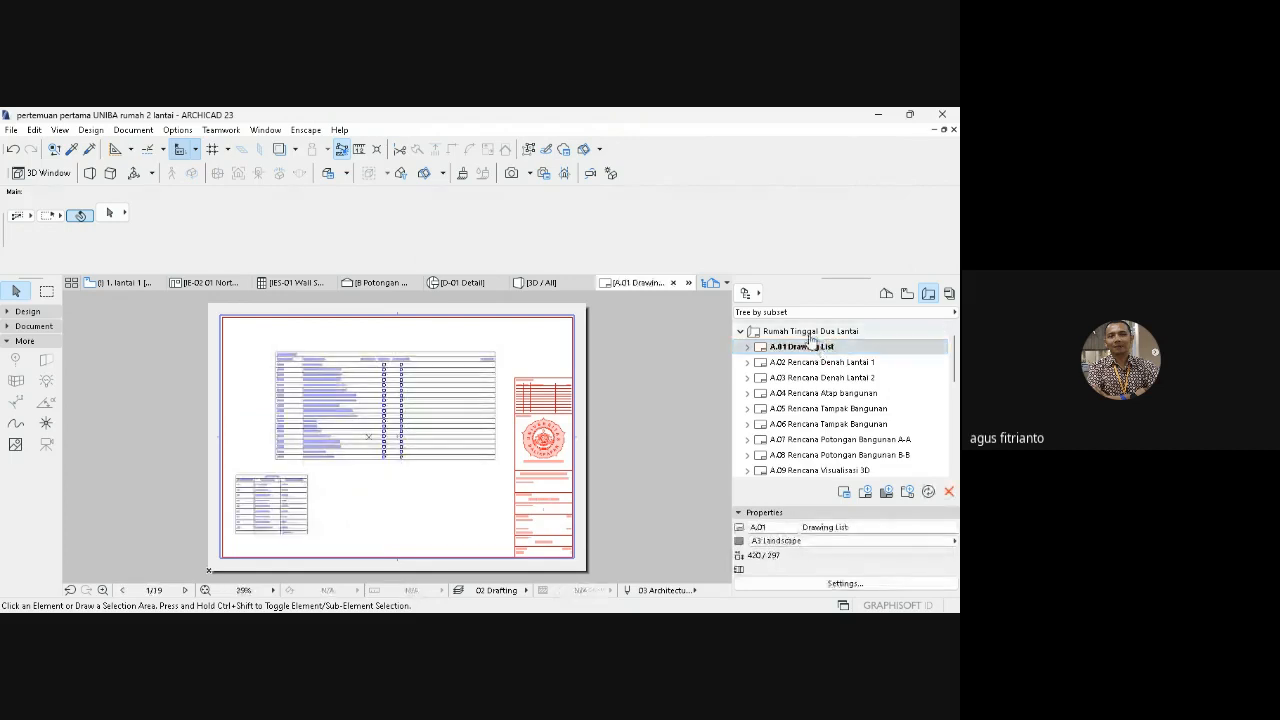
click(808, 332)
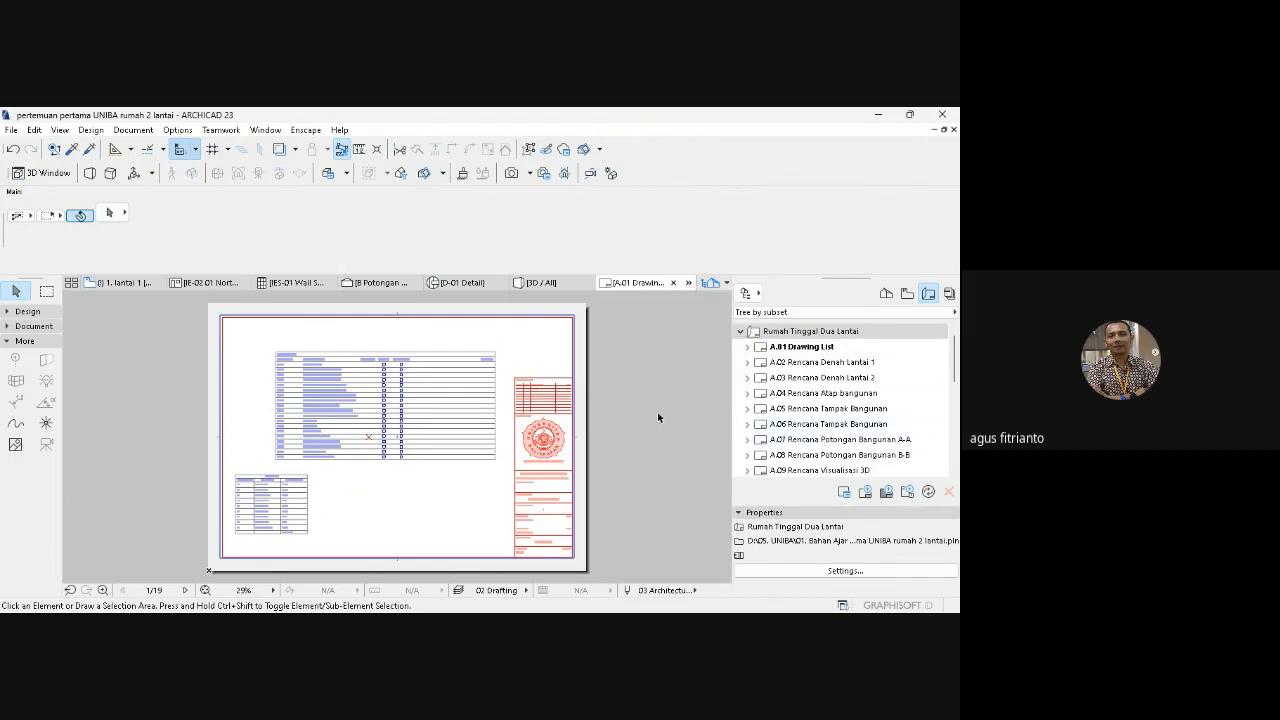
- Switch to the lantai 1 floor plan and select all of its grid elements, clearing the selection after inspecting them
click(120, 282)
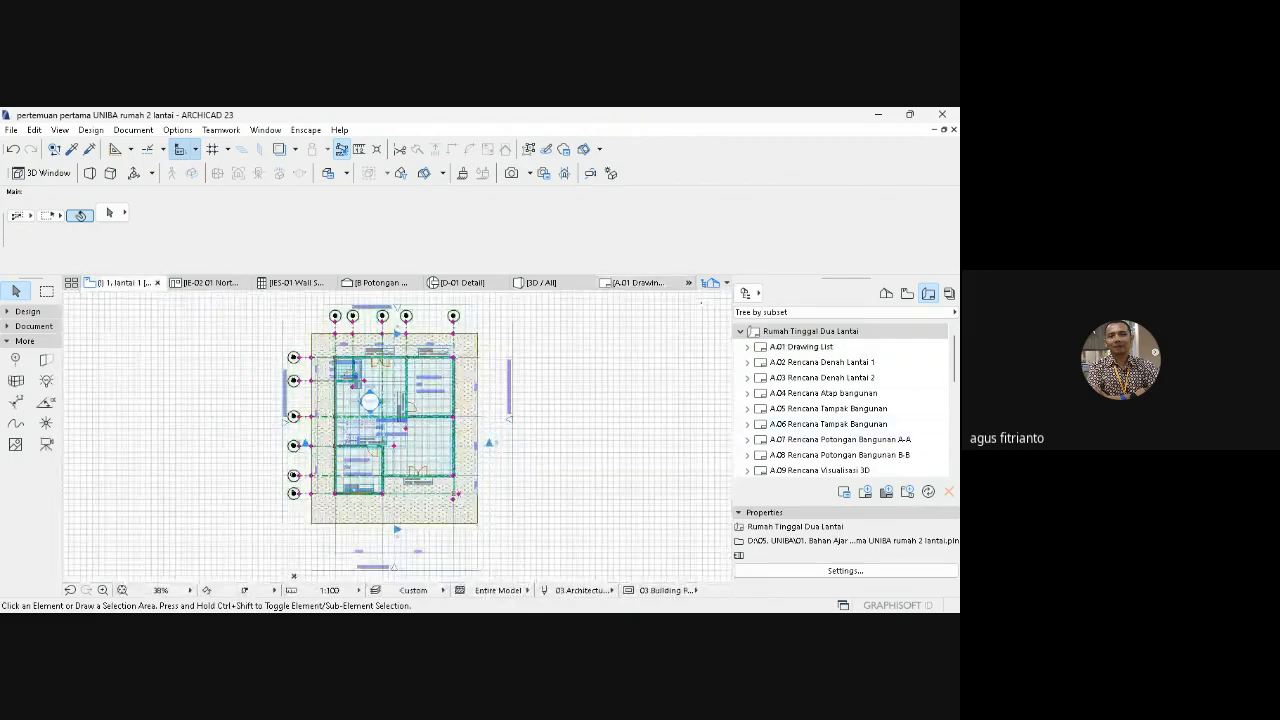
click(226, 373)
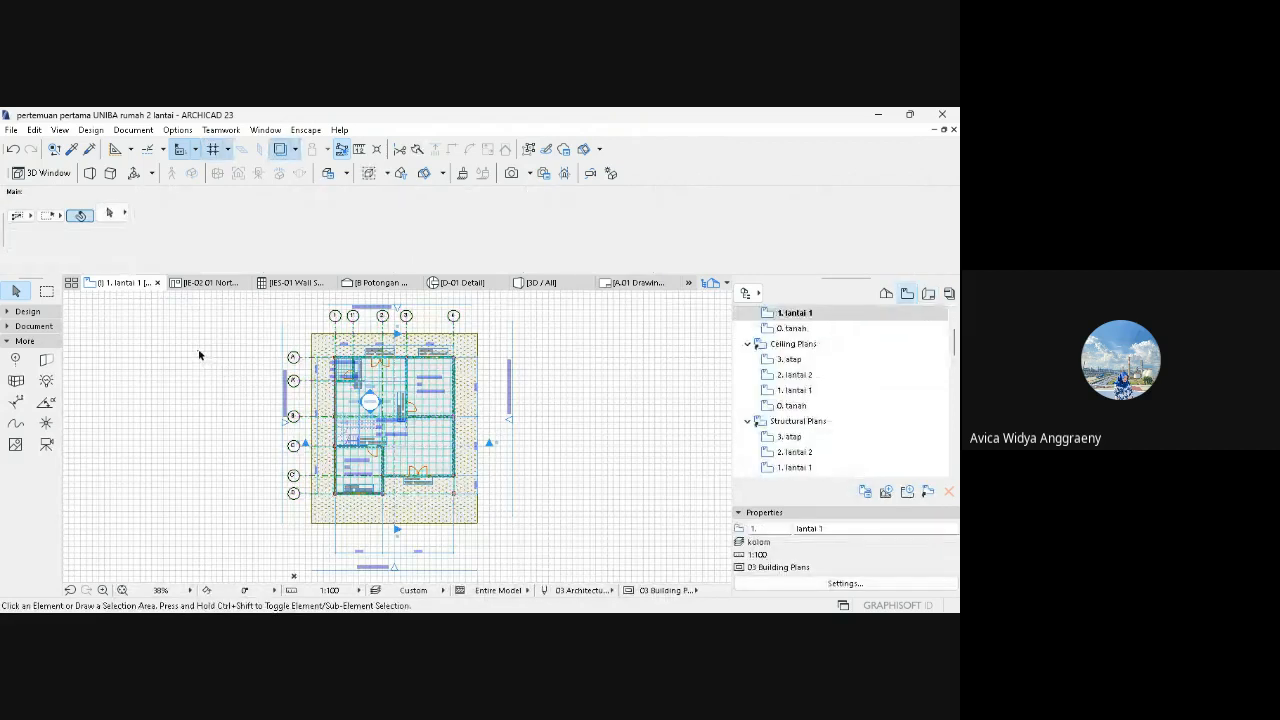
click(16, 362)
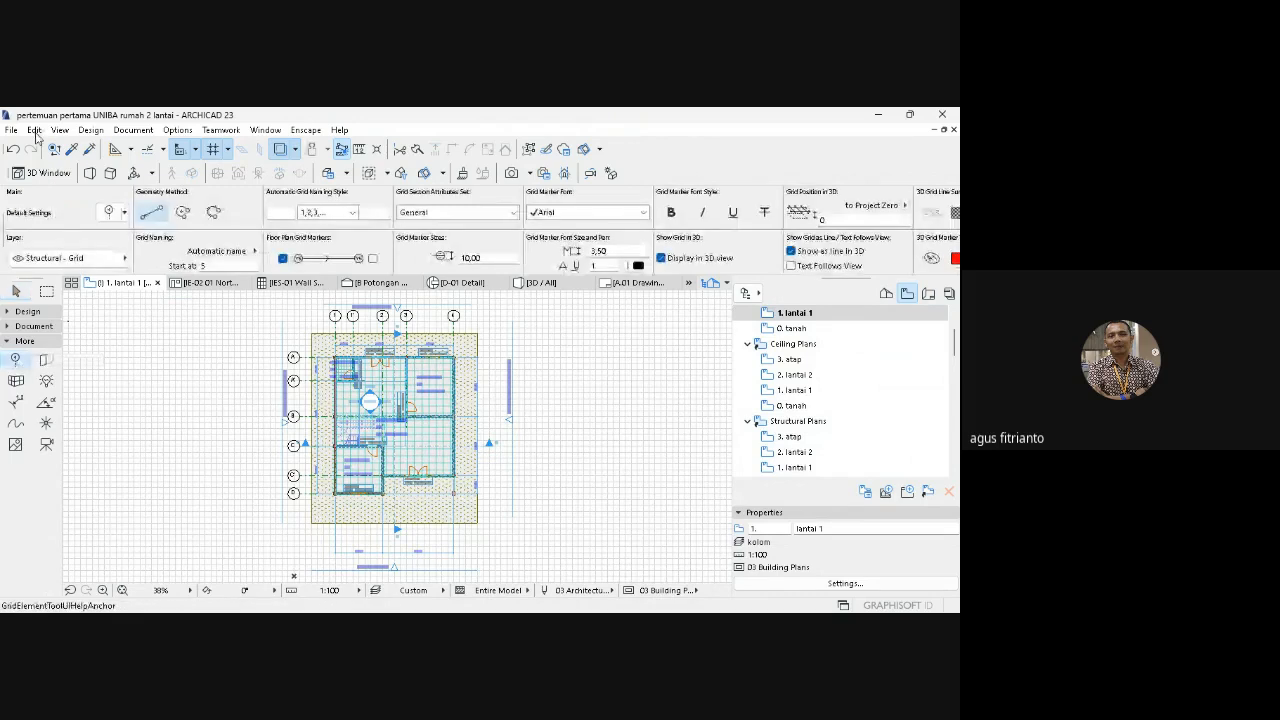
click(34, 130)
click(88, 276)
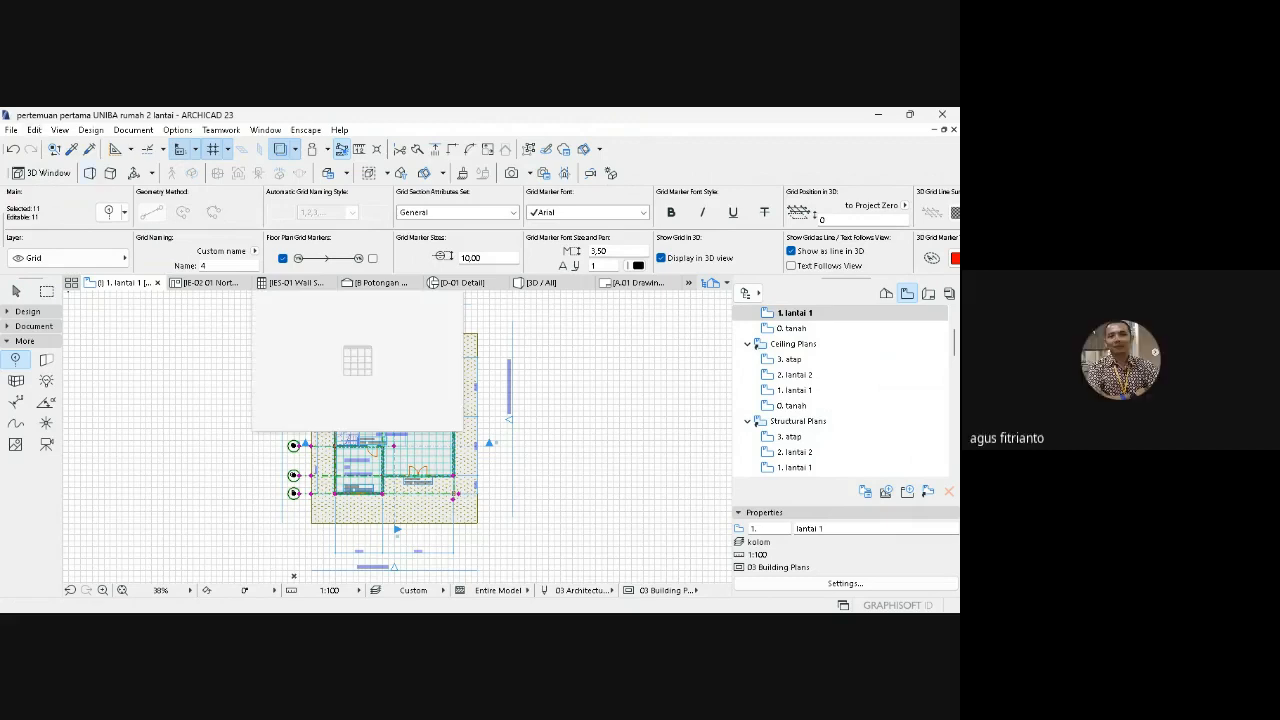
key(Delete)
key(Escape)
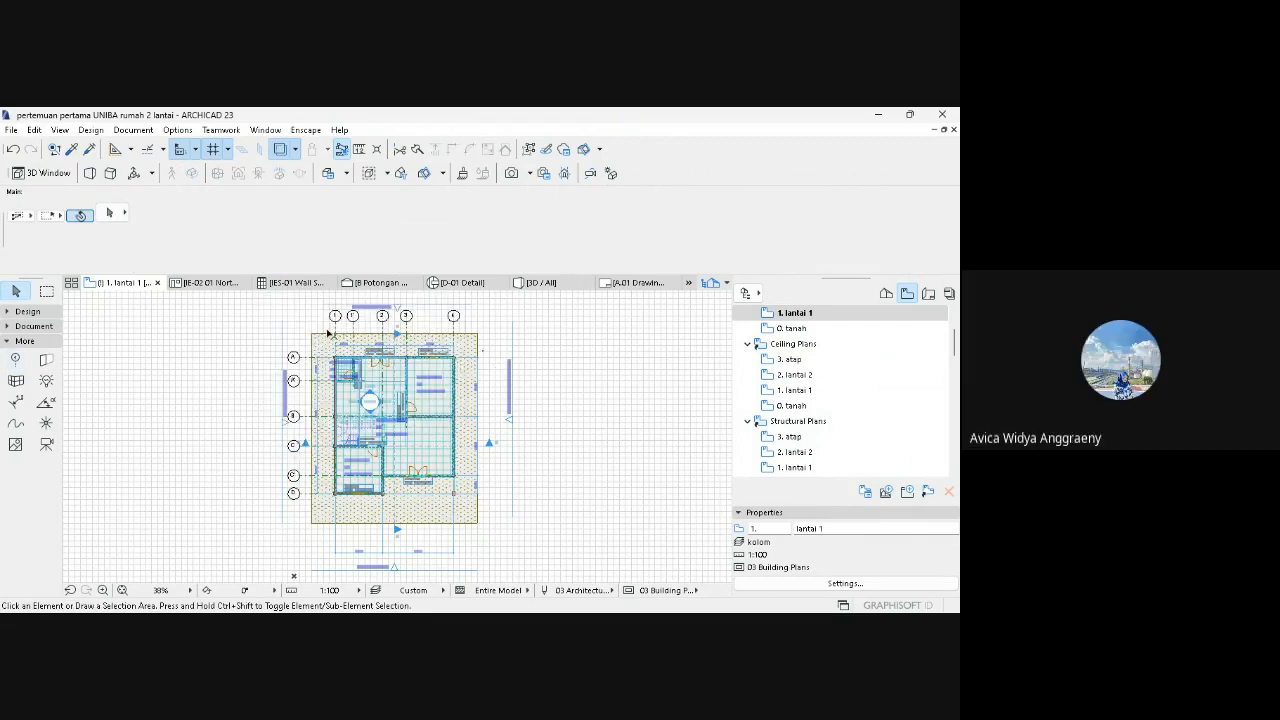
- Try stretching grid line 2 upward at its marker end to a length of about 16800, and undo the stretch
click(337, 324)
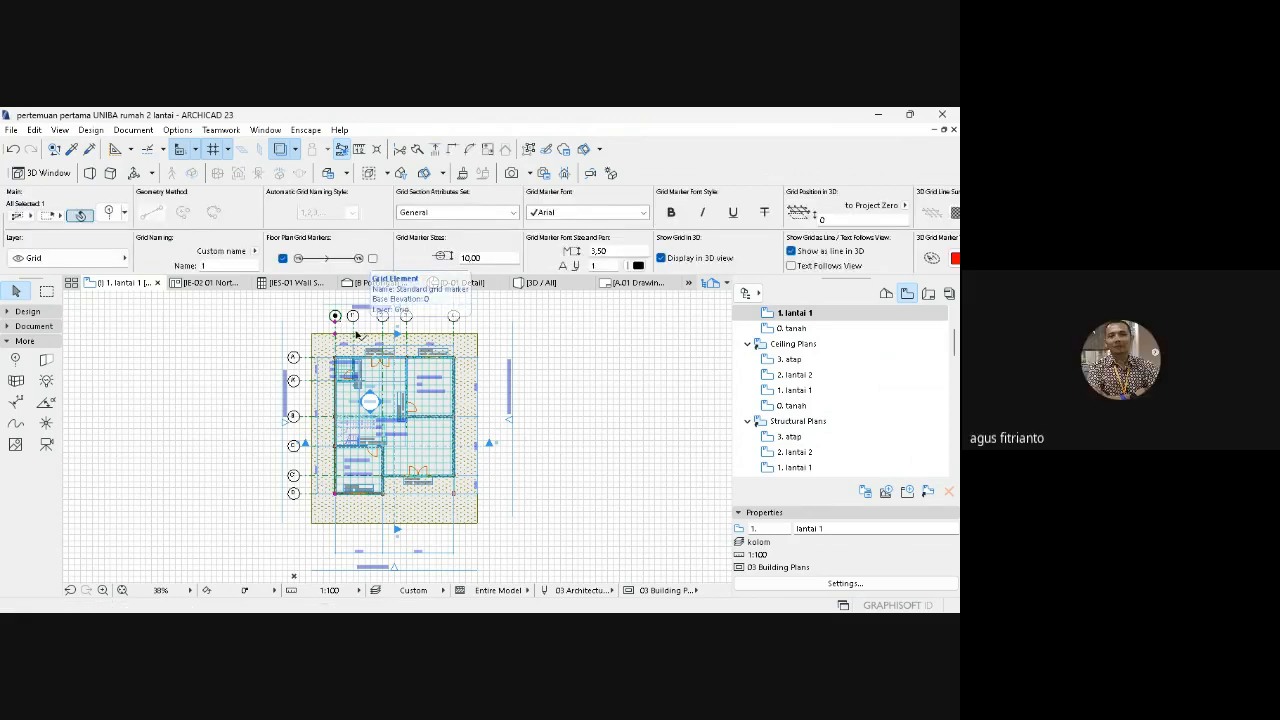
click(354, 327)
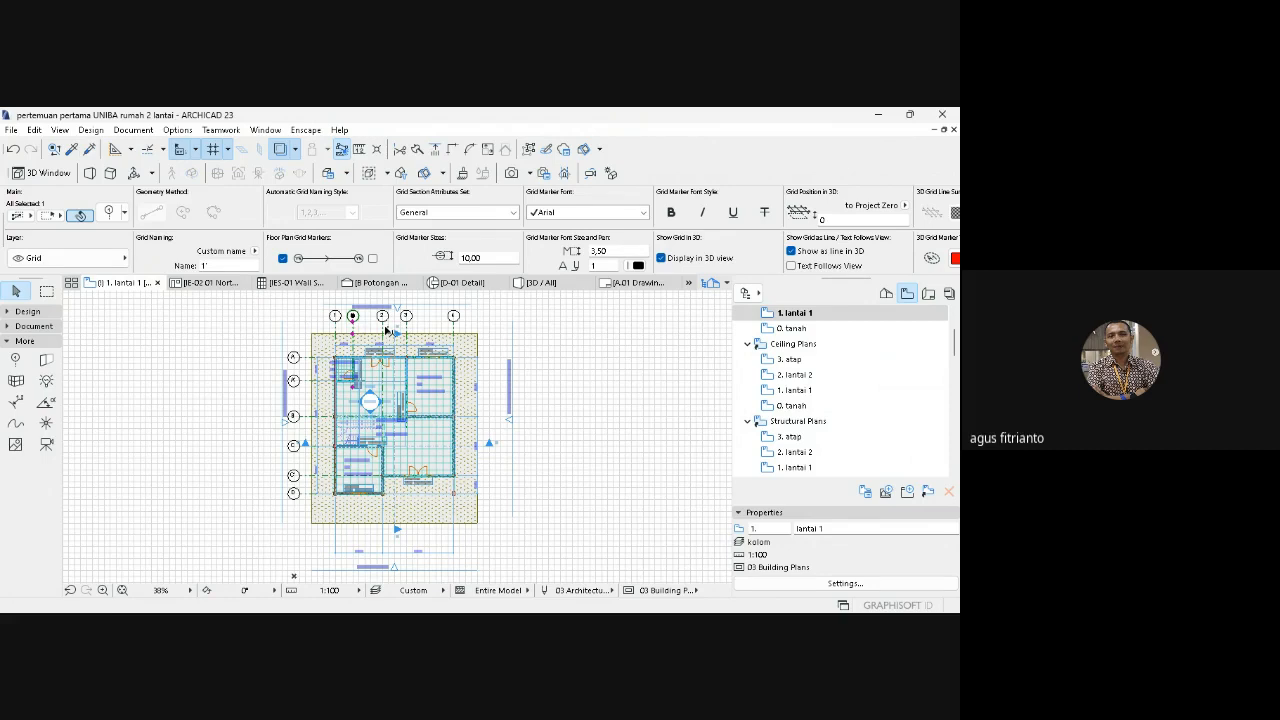
click(384, 329)
click(383, 321)
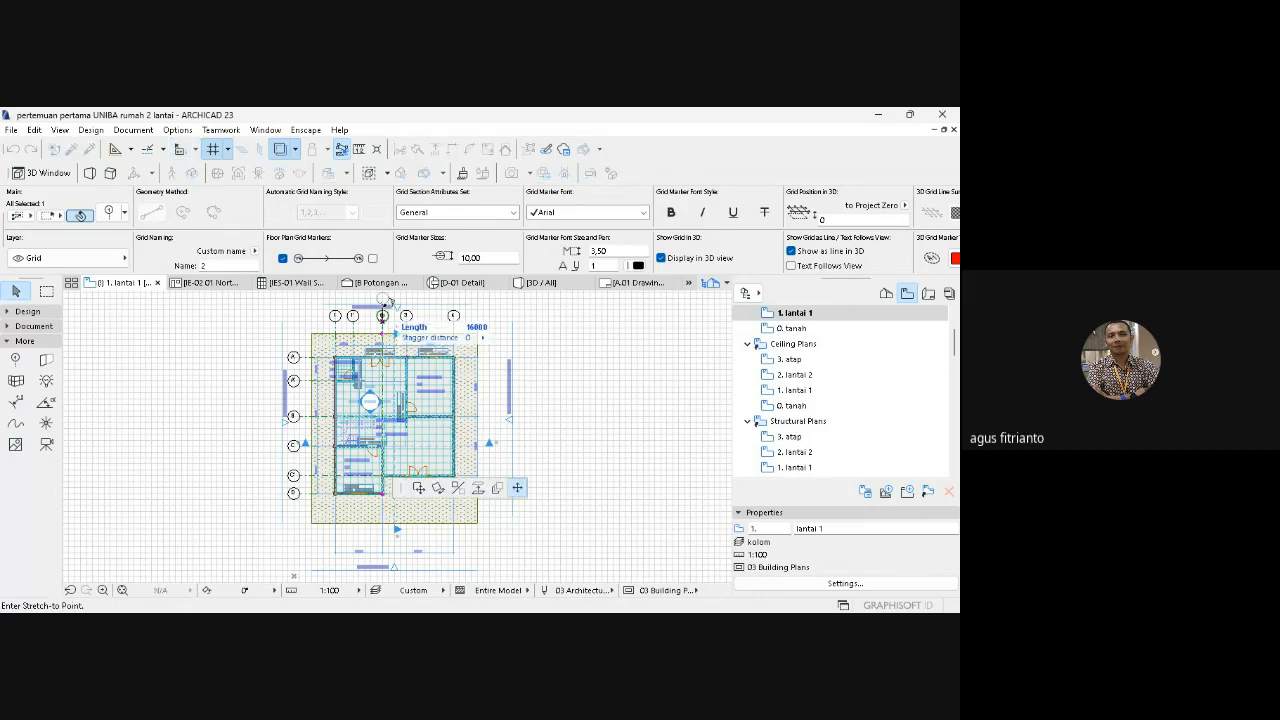
click(383, 305)
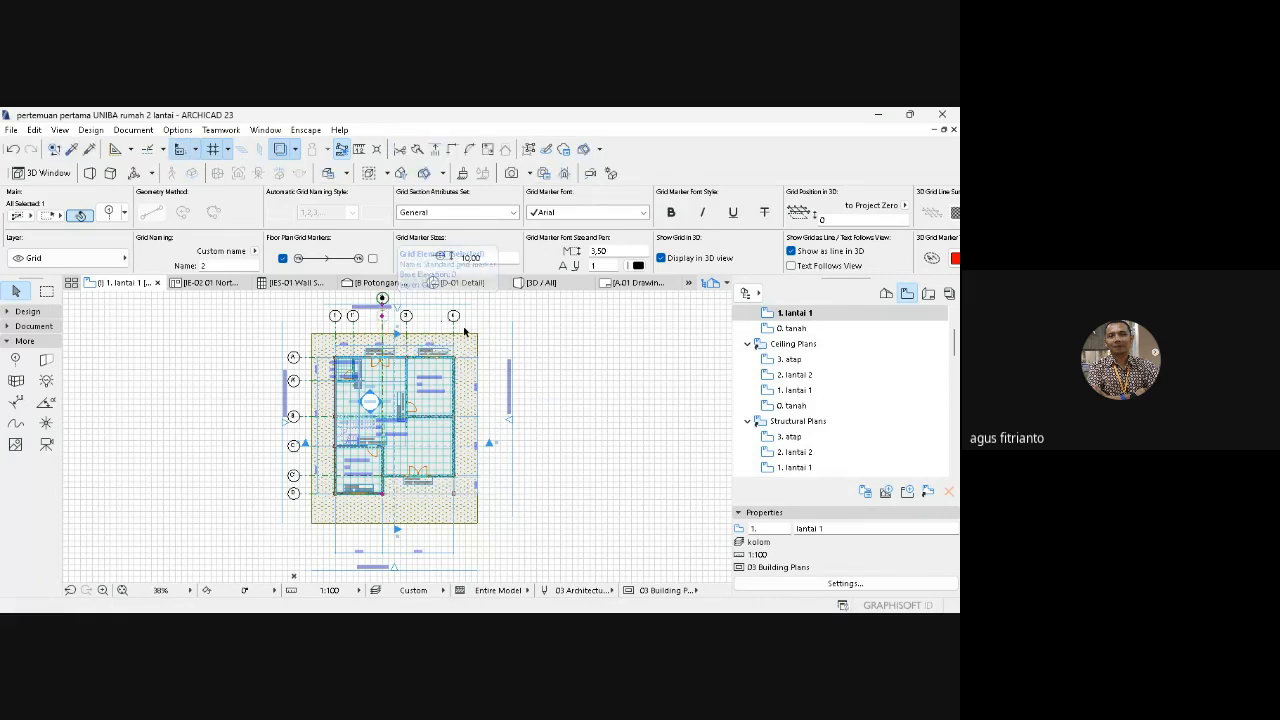
click(595, 348)
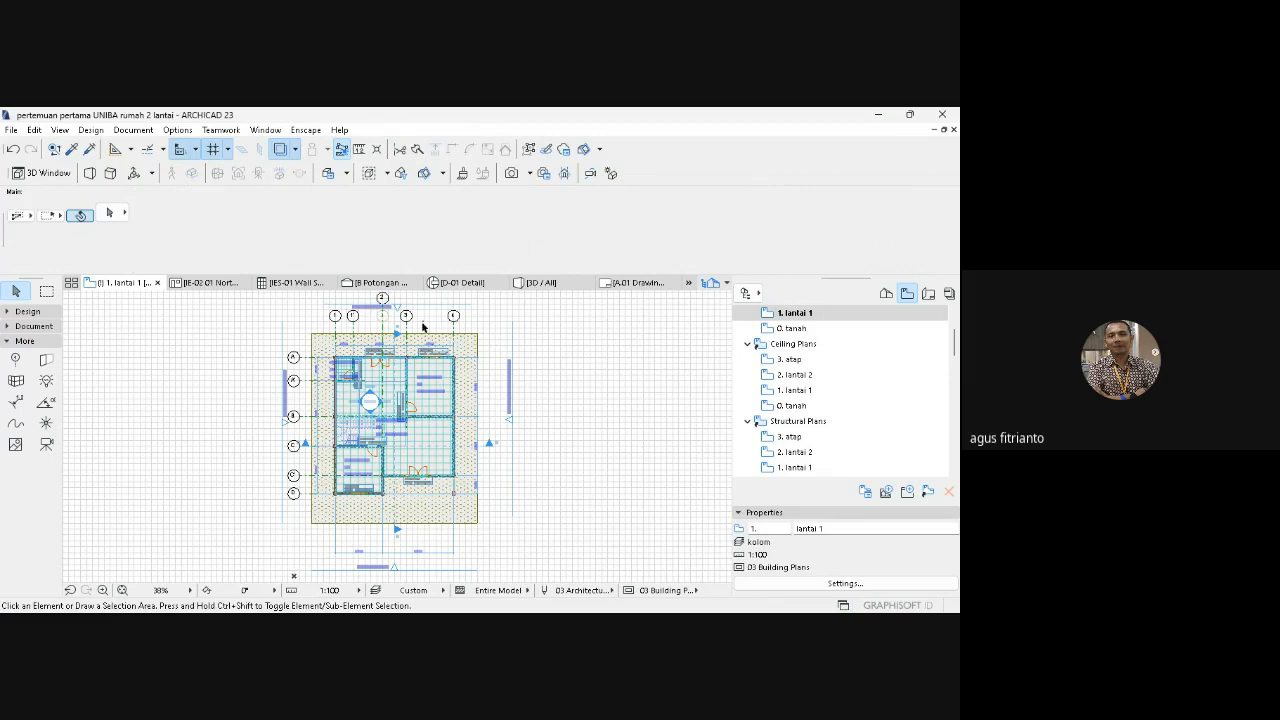
key(ctrl+z)
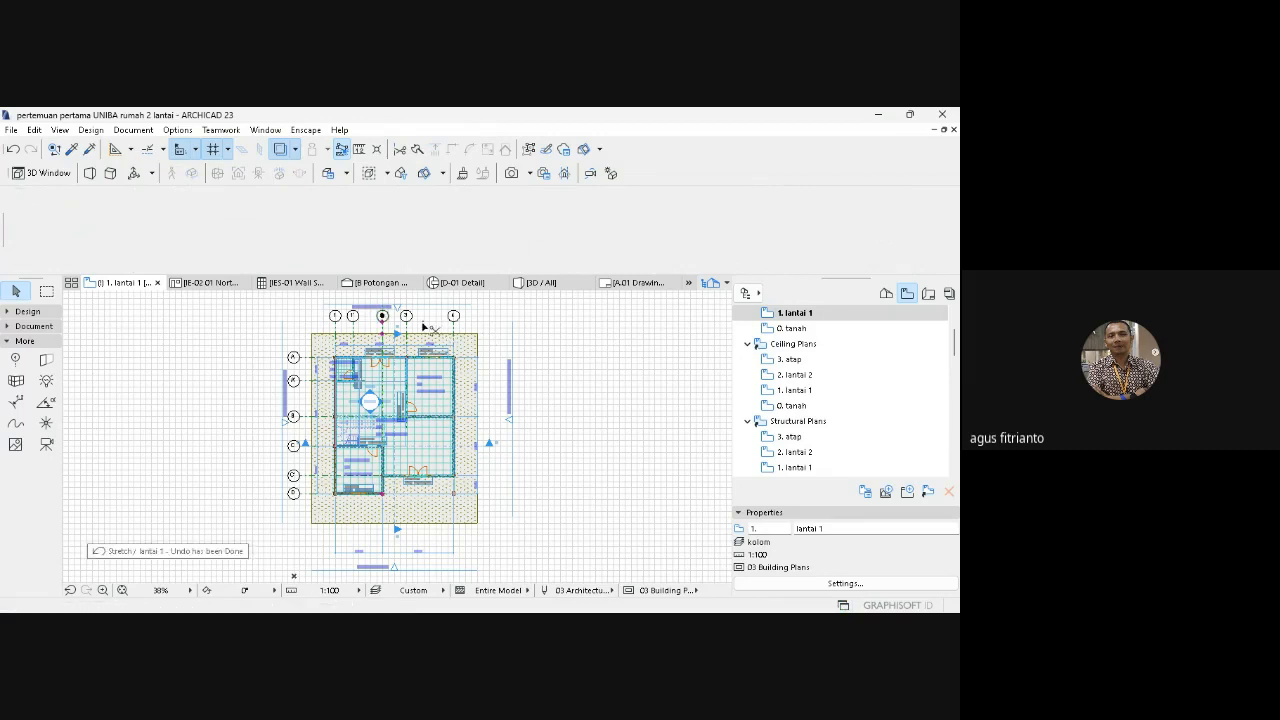
click(578, 367)
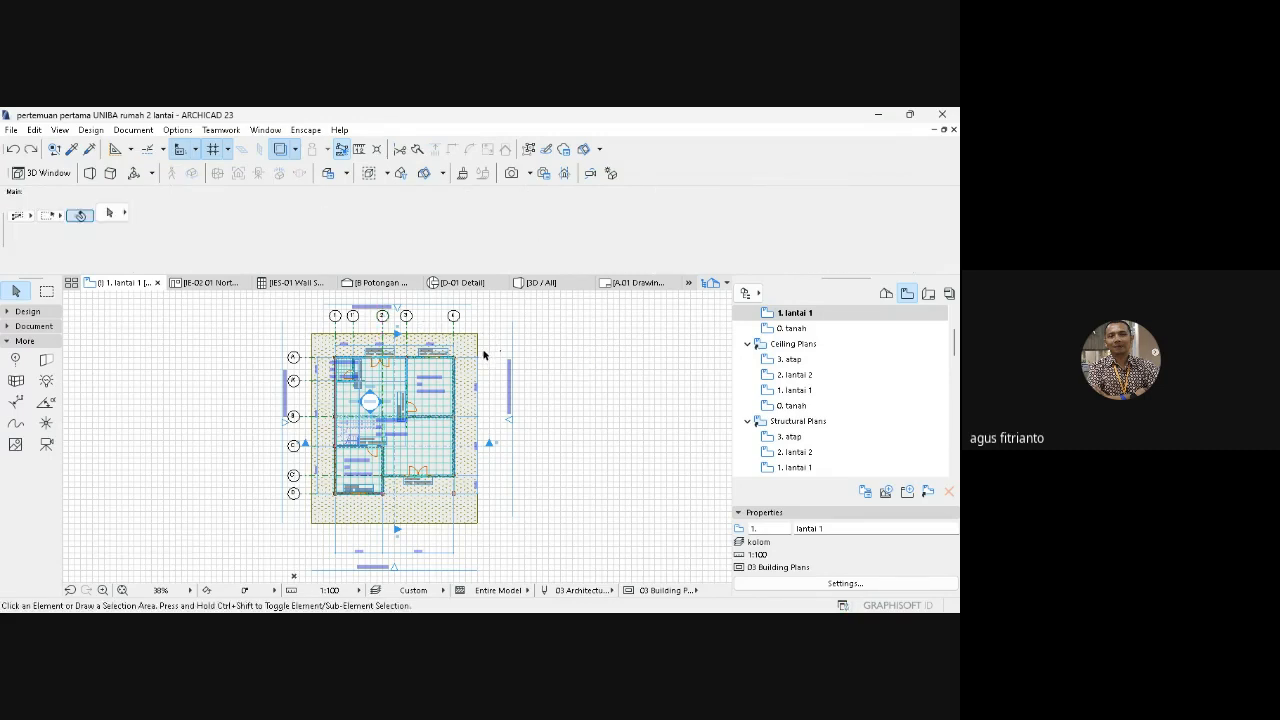
- Examine the grid A marker and the adjoining building corner up close on the lantai 1 floor plan
click(103, 590)
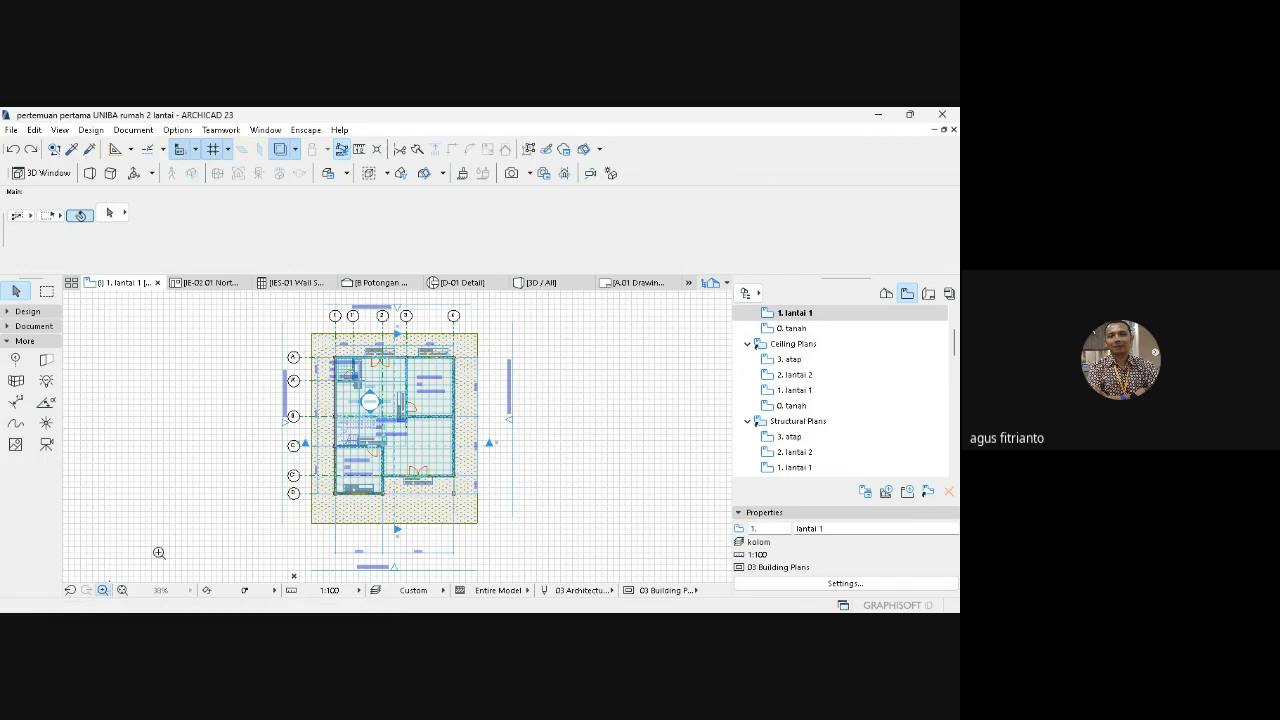
click(281, 340)
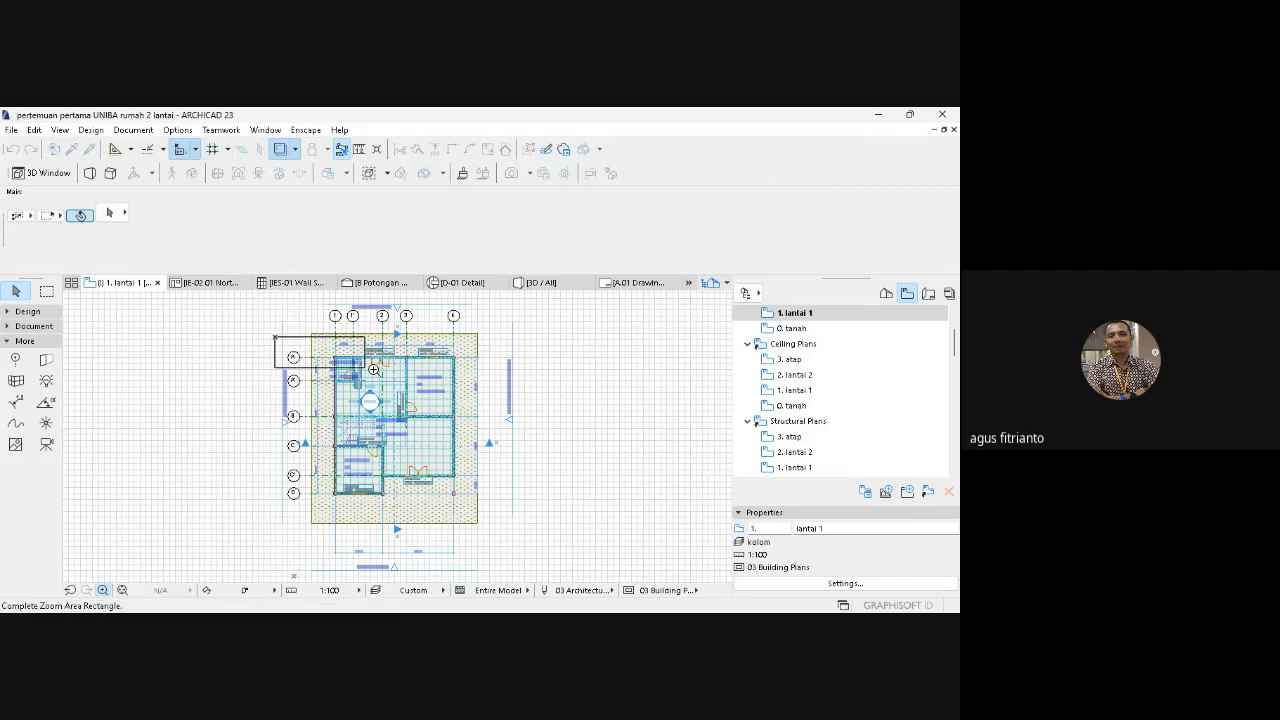
click(378, 375)
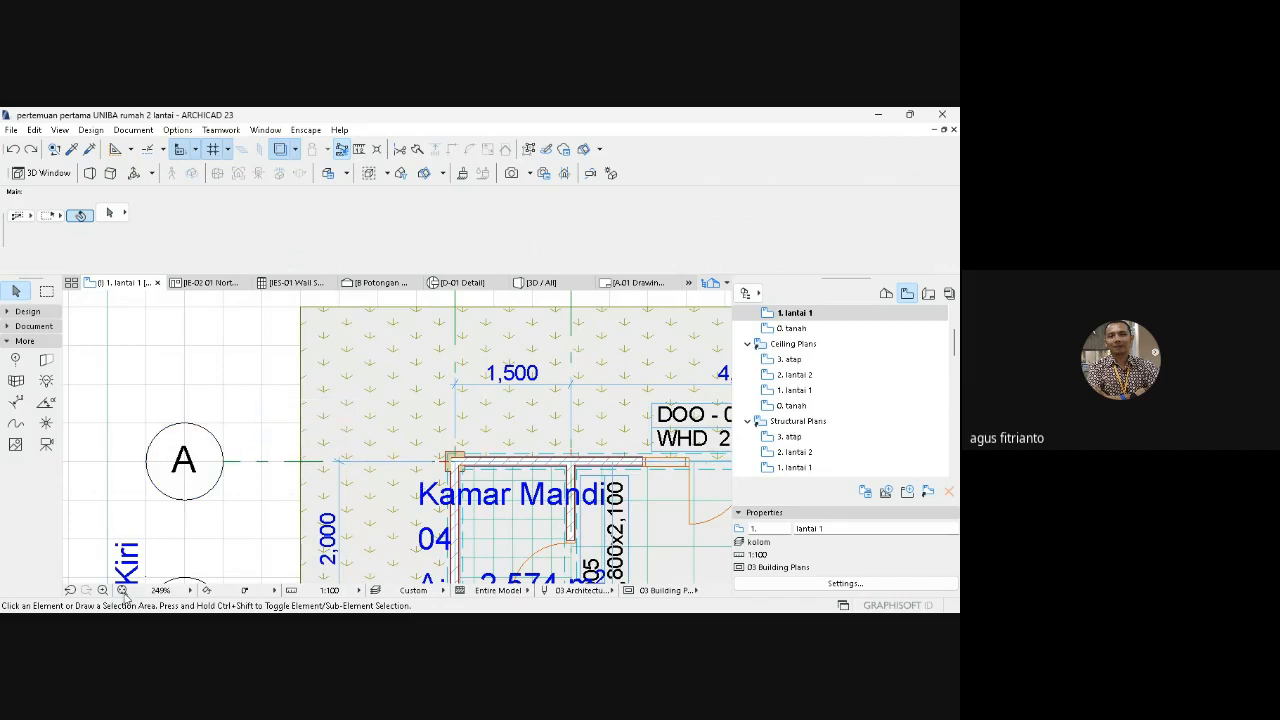
click(122, 590)
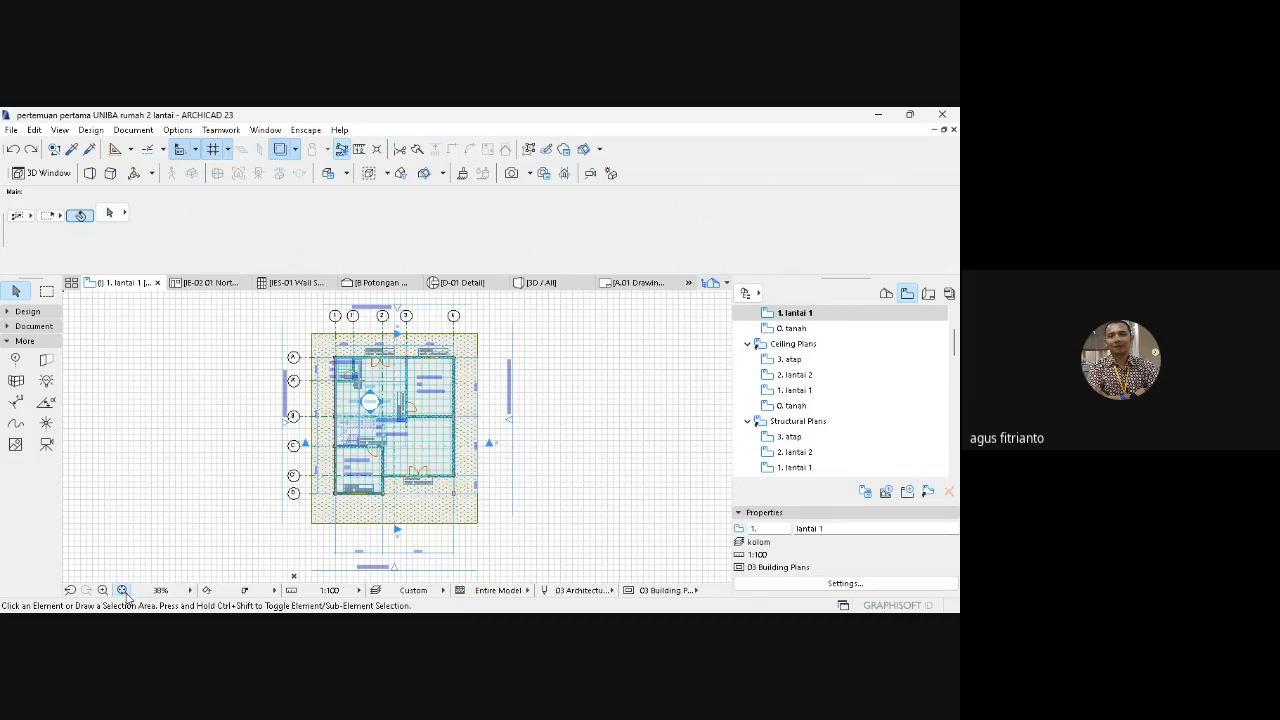
click(481, 626)
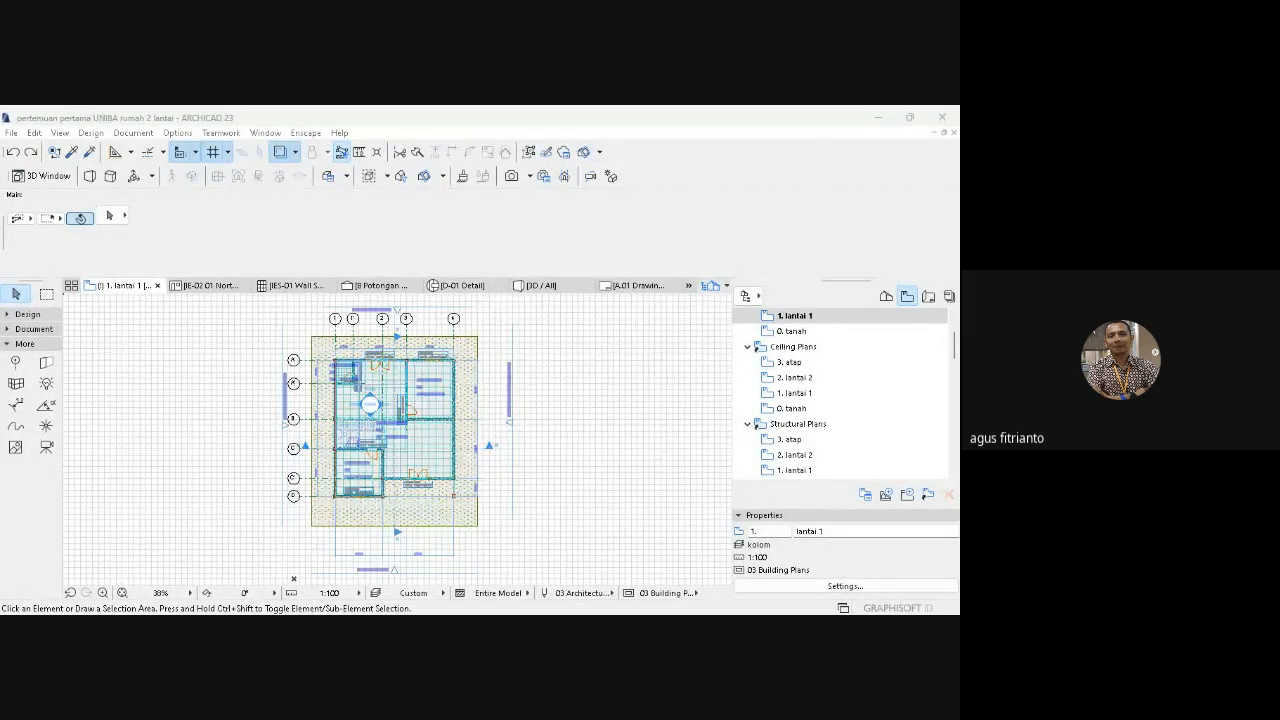
click(876, 121)
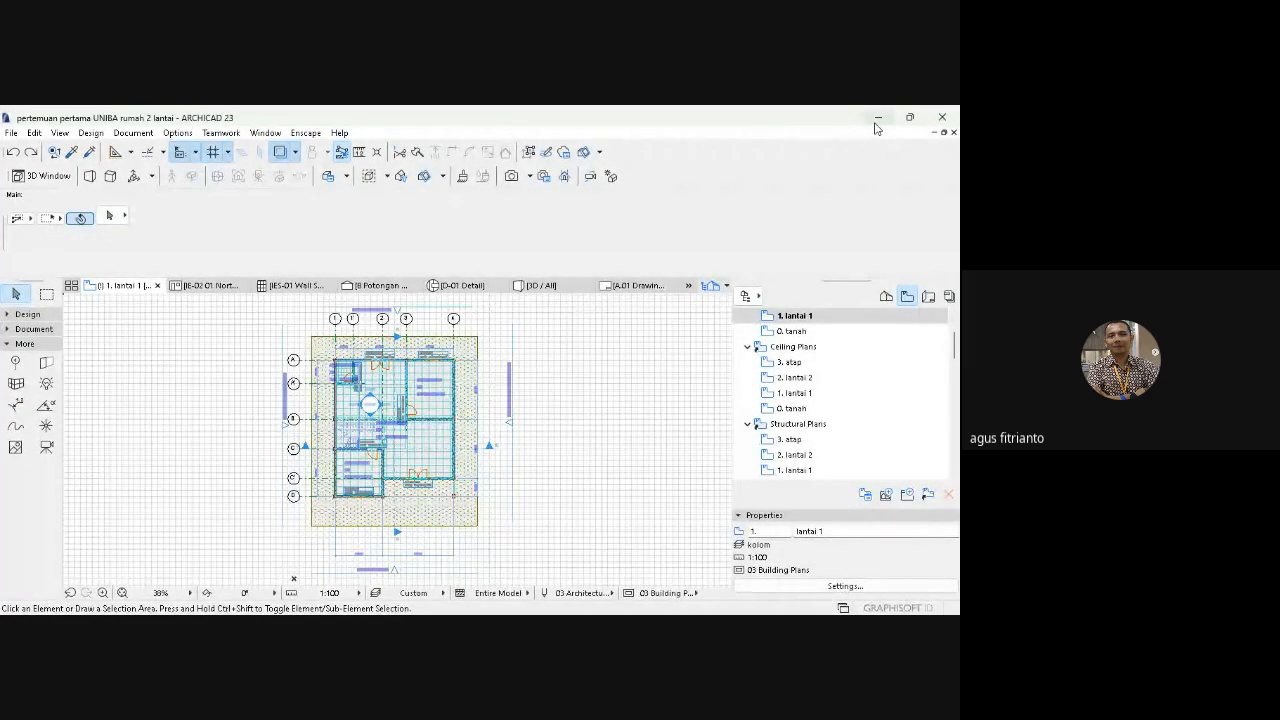
- Open layout A.19 Rencana Ring Balok from the layout book and inspect the drawing title beneath its plan
click(928, 296)
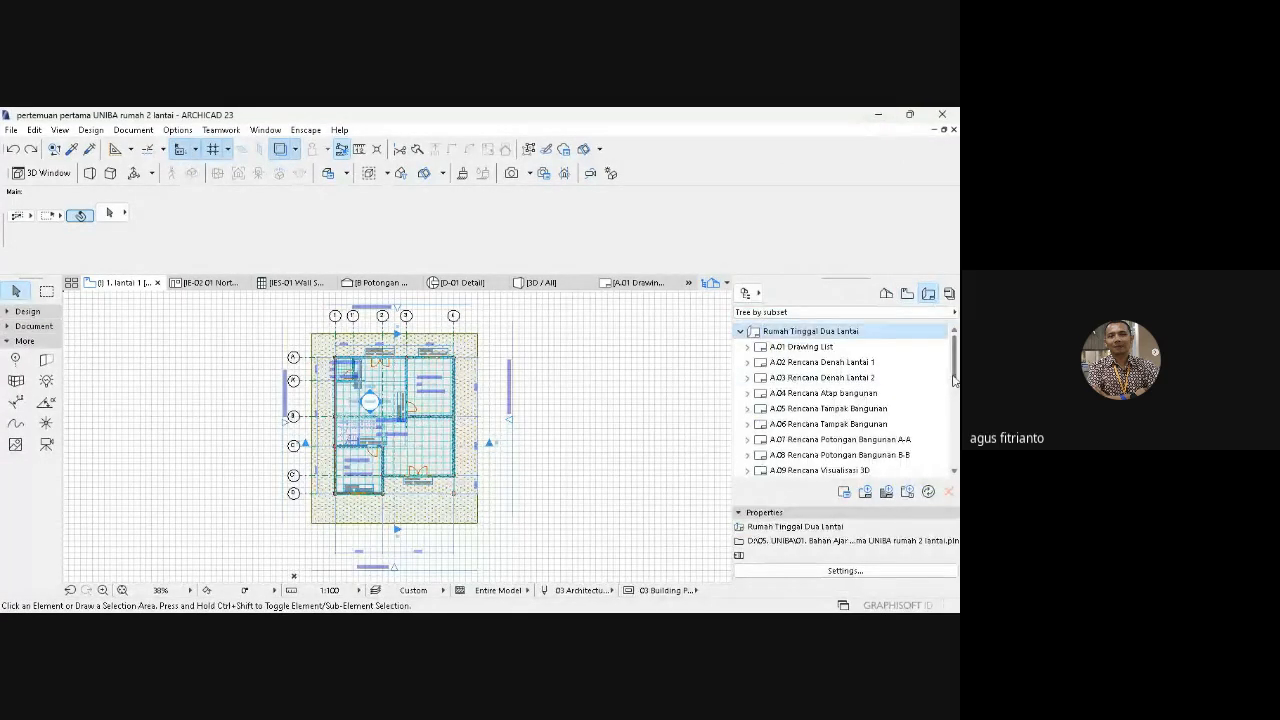
drag(955, 379, 955, 441)
double_click(855, 428)
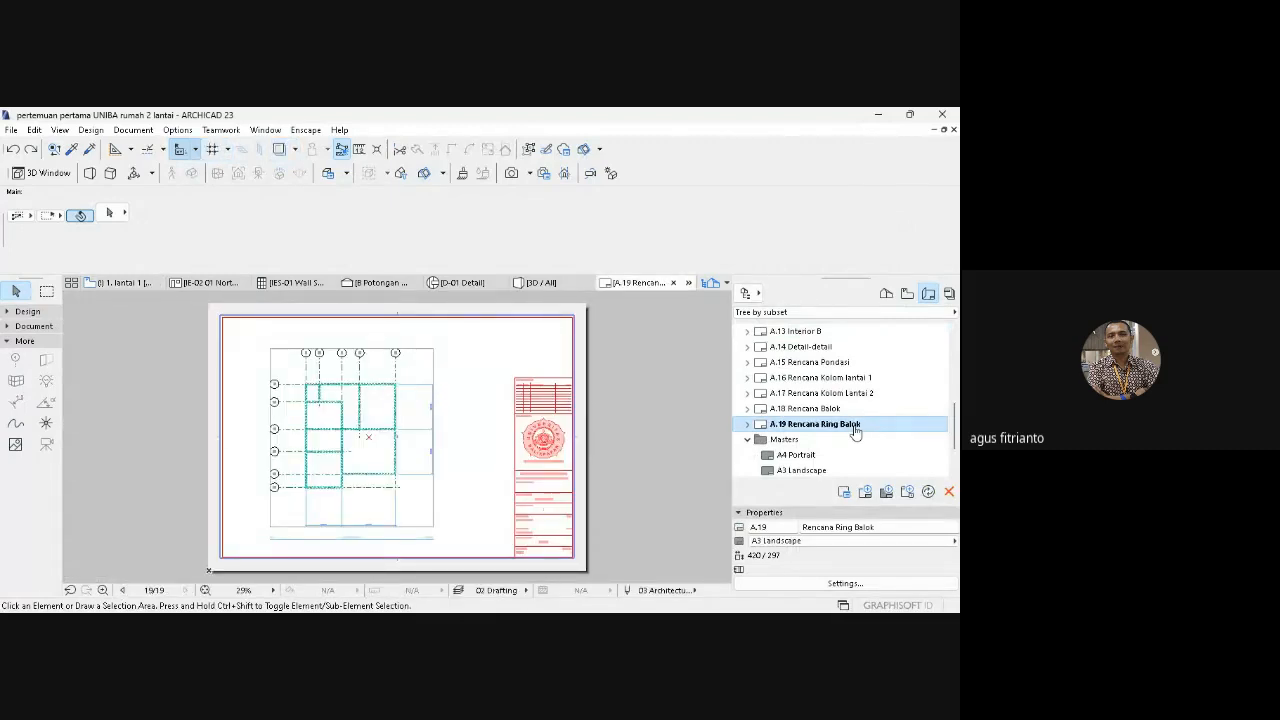
click(102, 590)
click(262, 516)
click(454, 553)
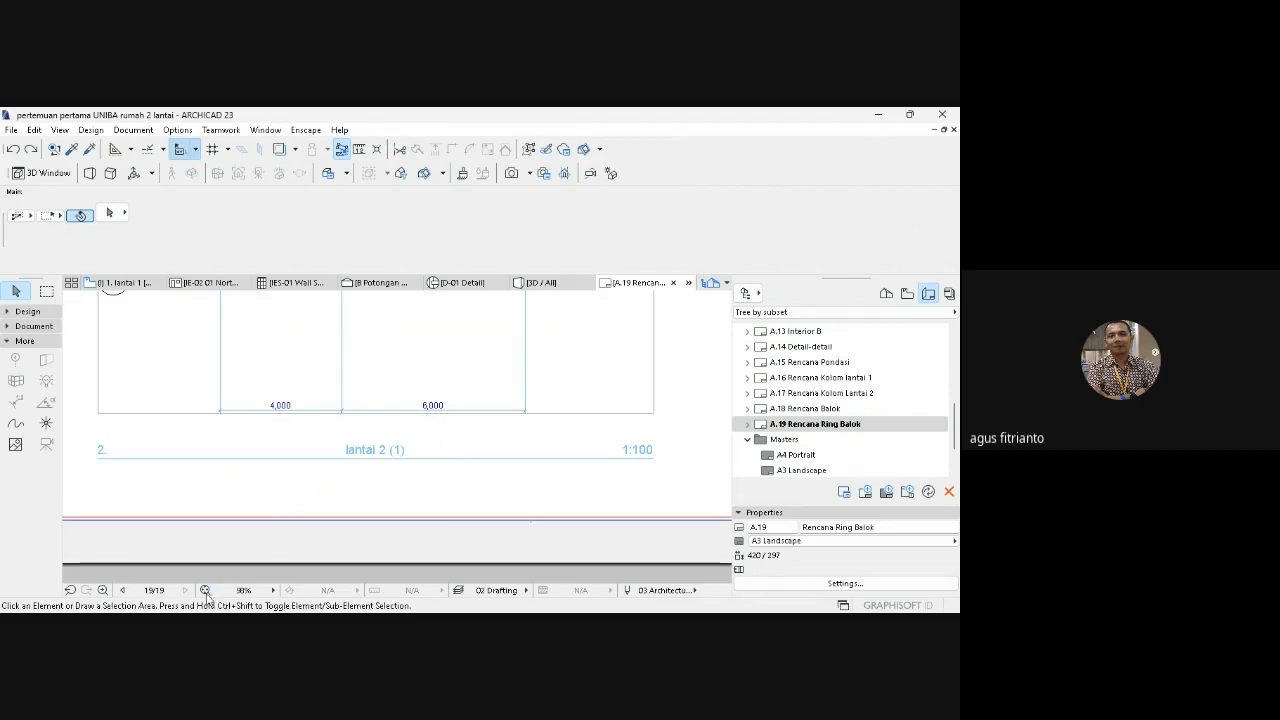
click(205, 590)
- Rename the drawing placed on layout A.19 as Rencana Ring Balok Lantai 2 and check its title on the sheet
click(747, 424)
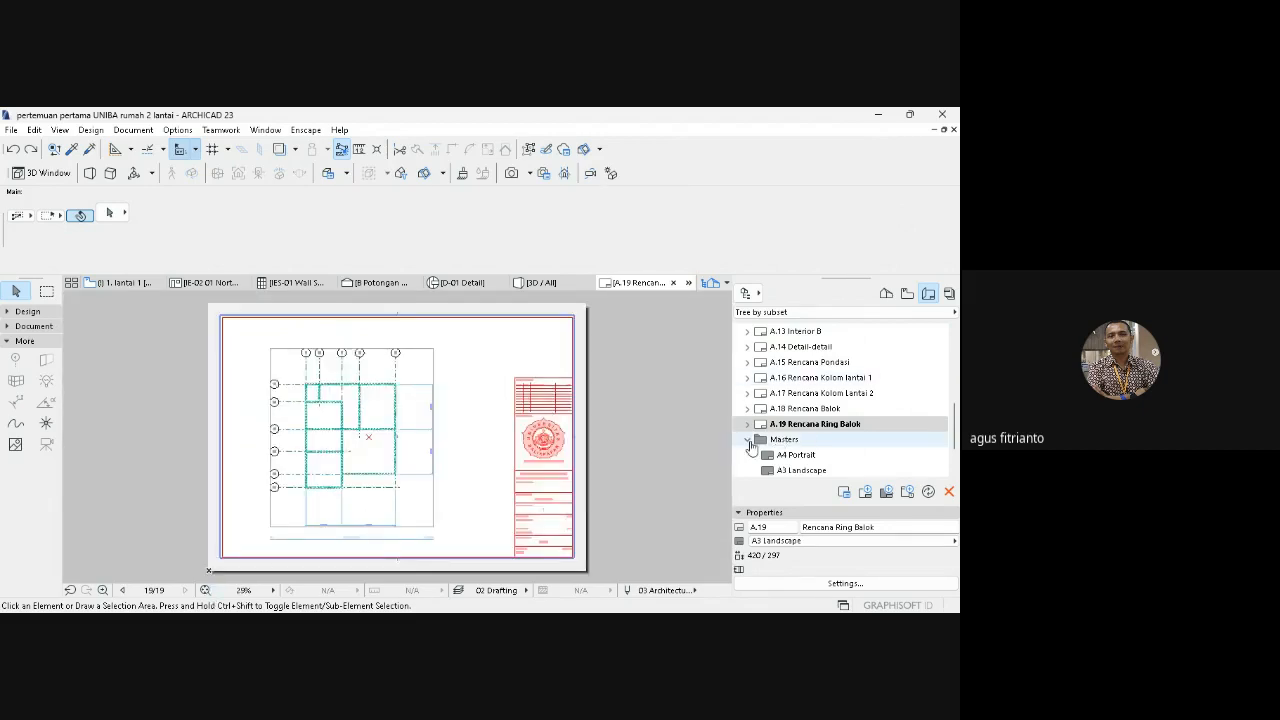
click(791, 440)
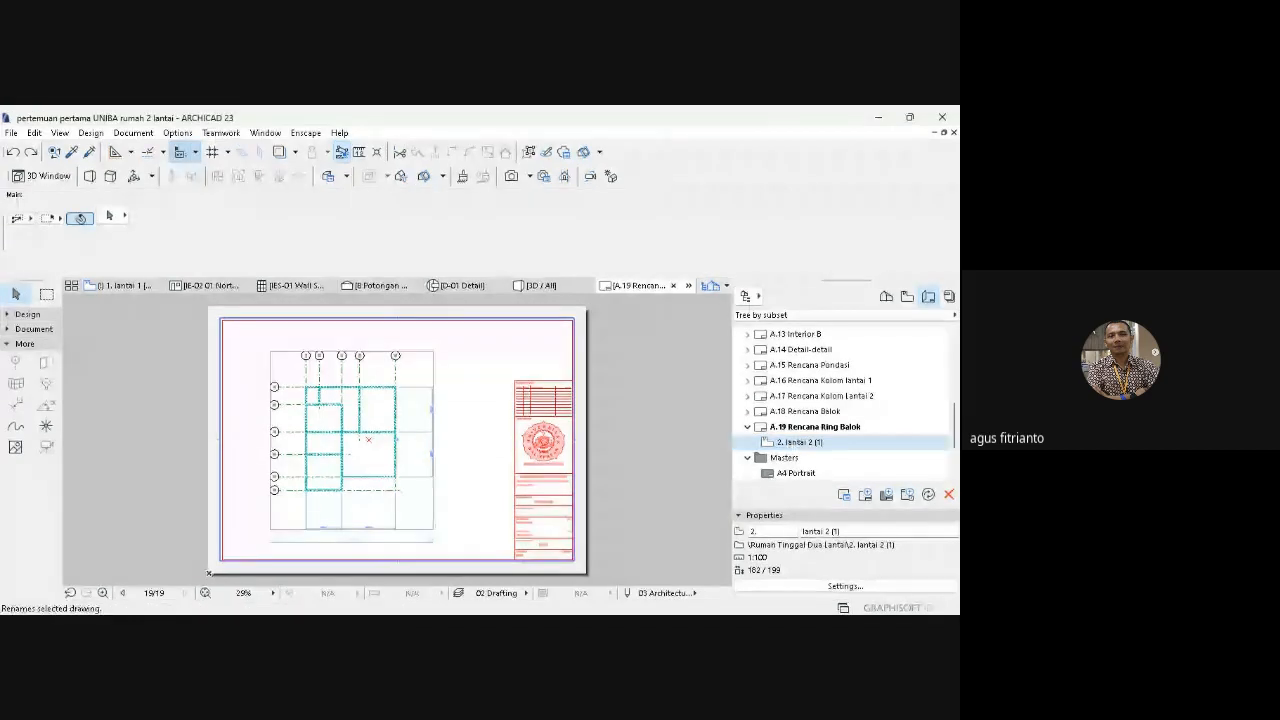
click(809, 295)
key(Tab)
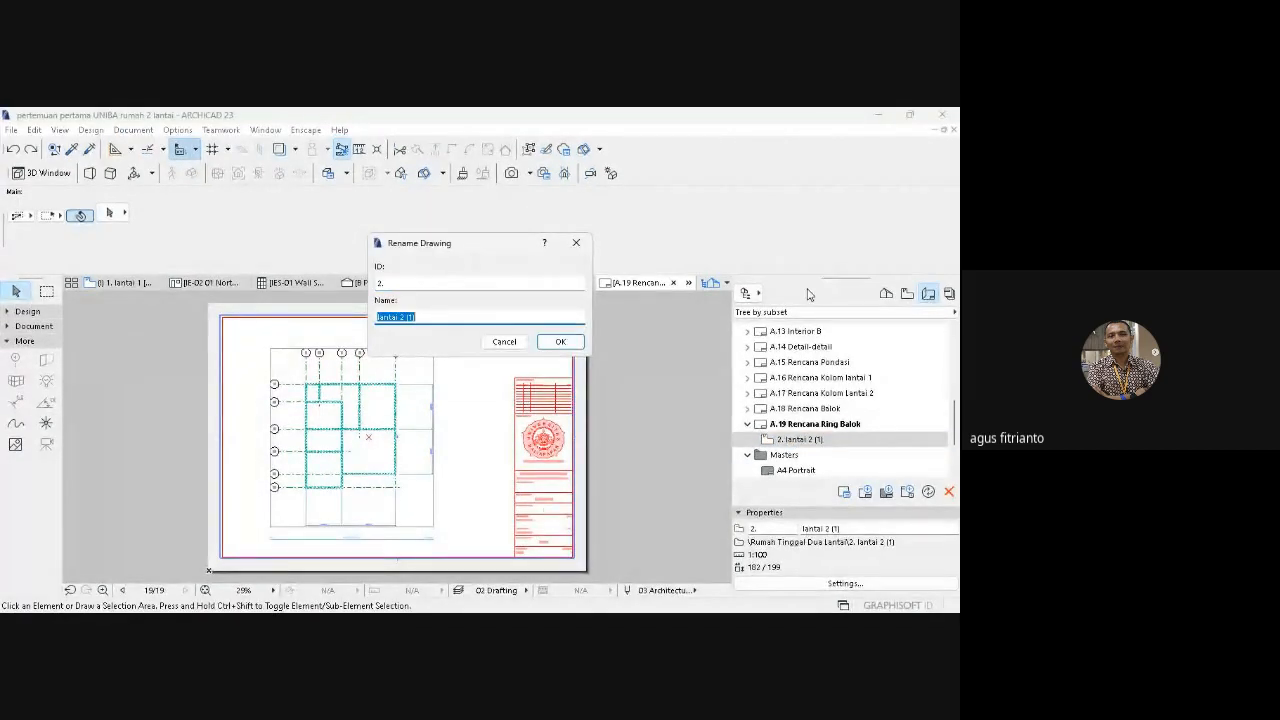
text(Renca)
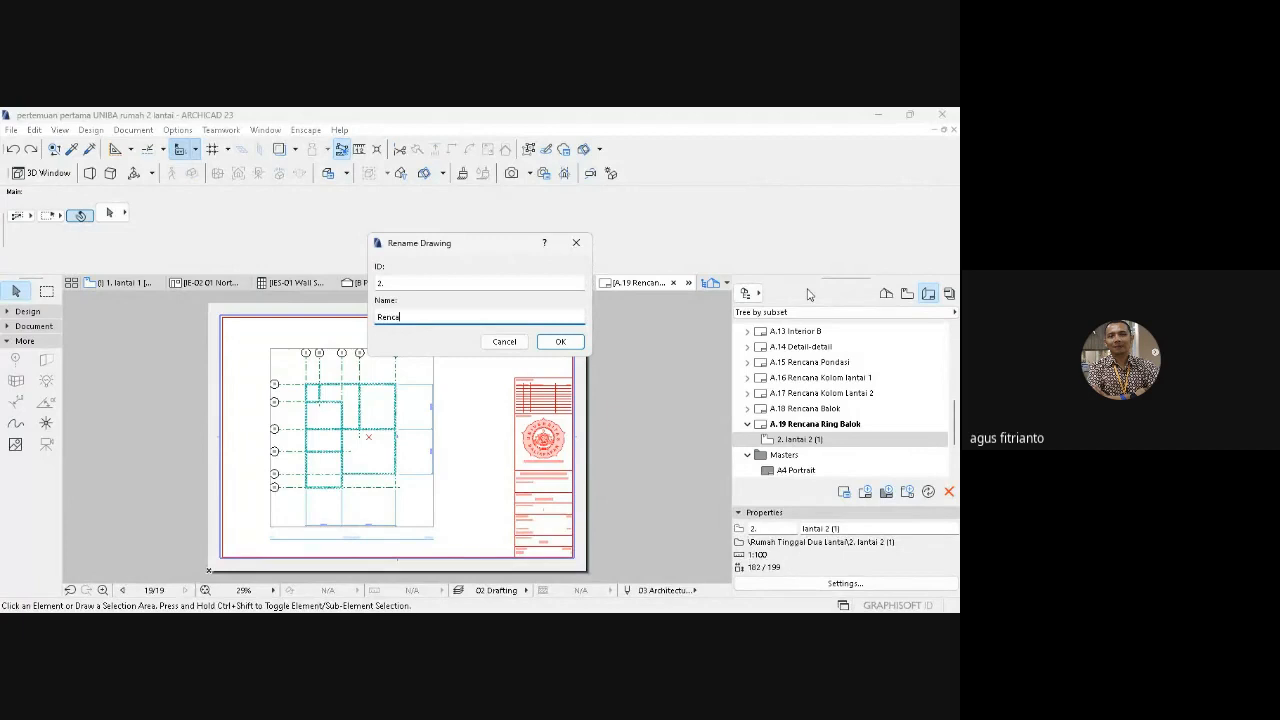
text(na Ring Balok Lantai 2)
key(Return)
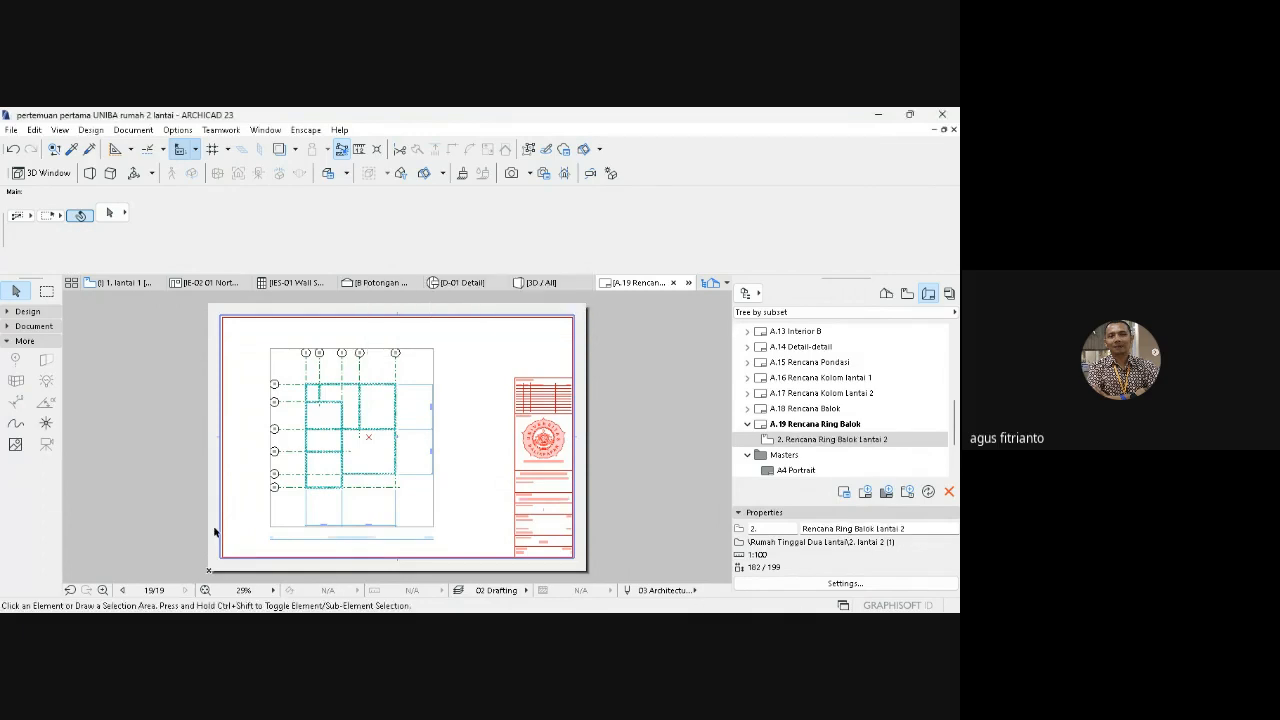
click(102, 590)
click(256, 523)
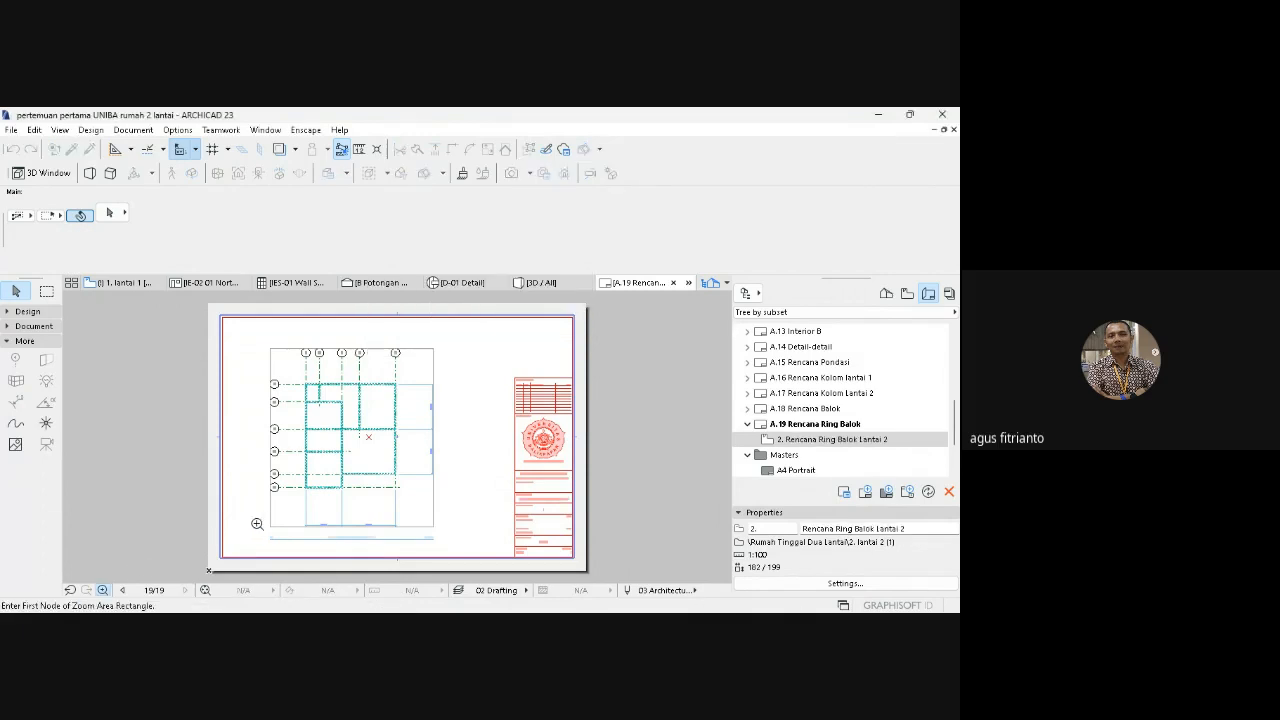
click(454, 560)
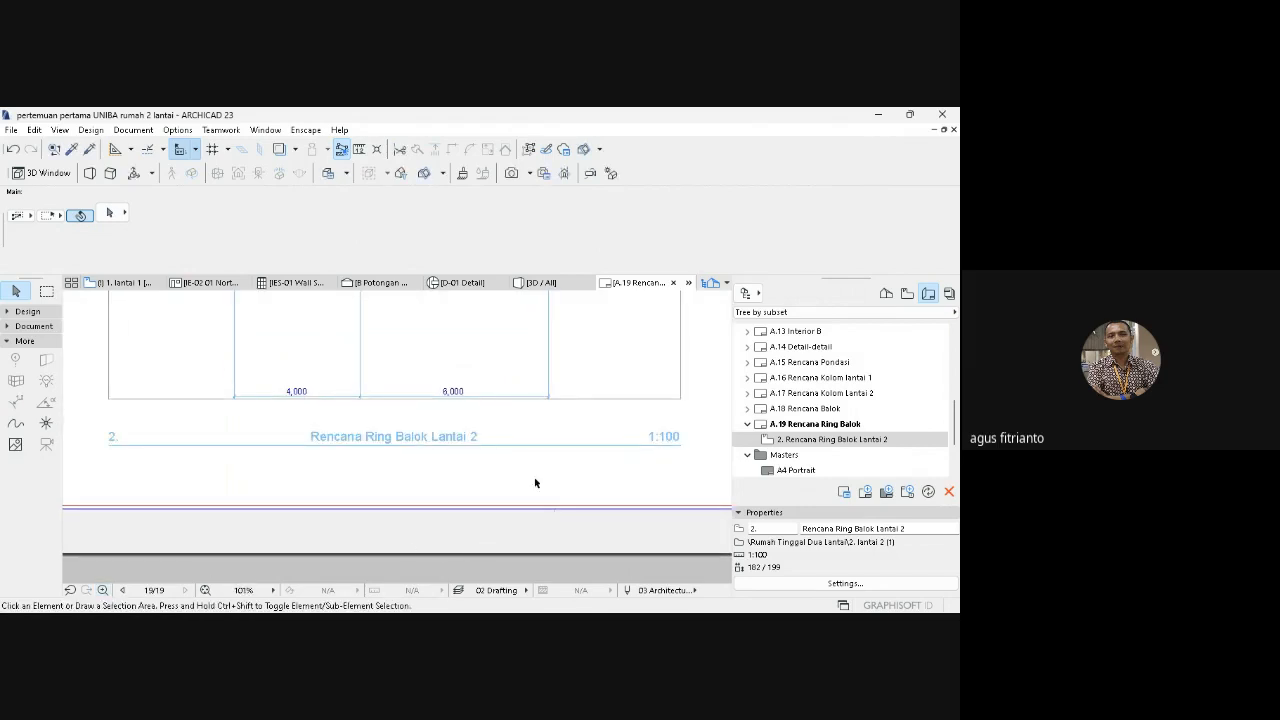
click(205, 590)
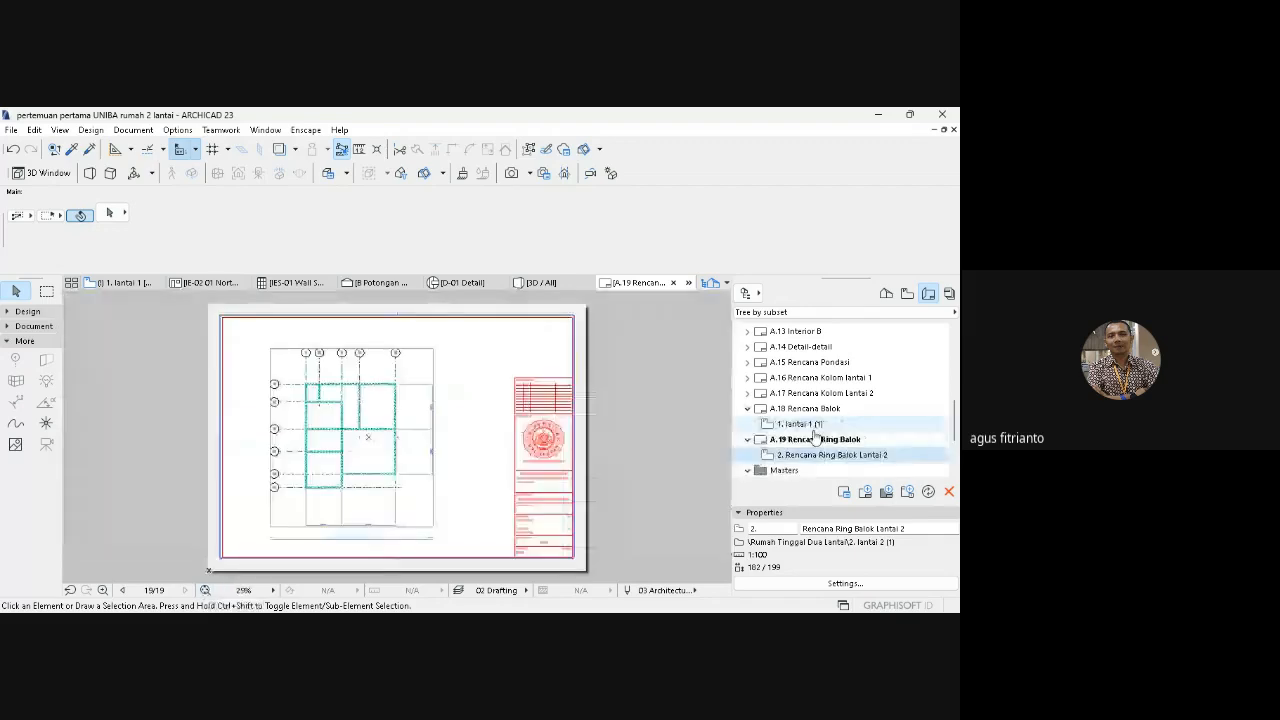
- Rename the drawing under layout A.18 Rencana Balok as Rencana Balok Lantai 1, with ID 1
click(810, 425)
click(810, 427)
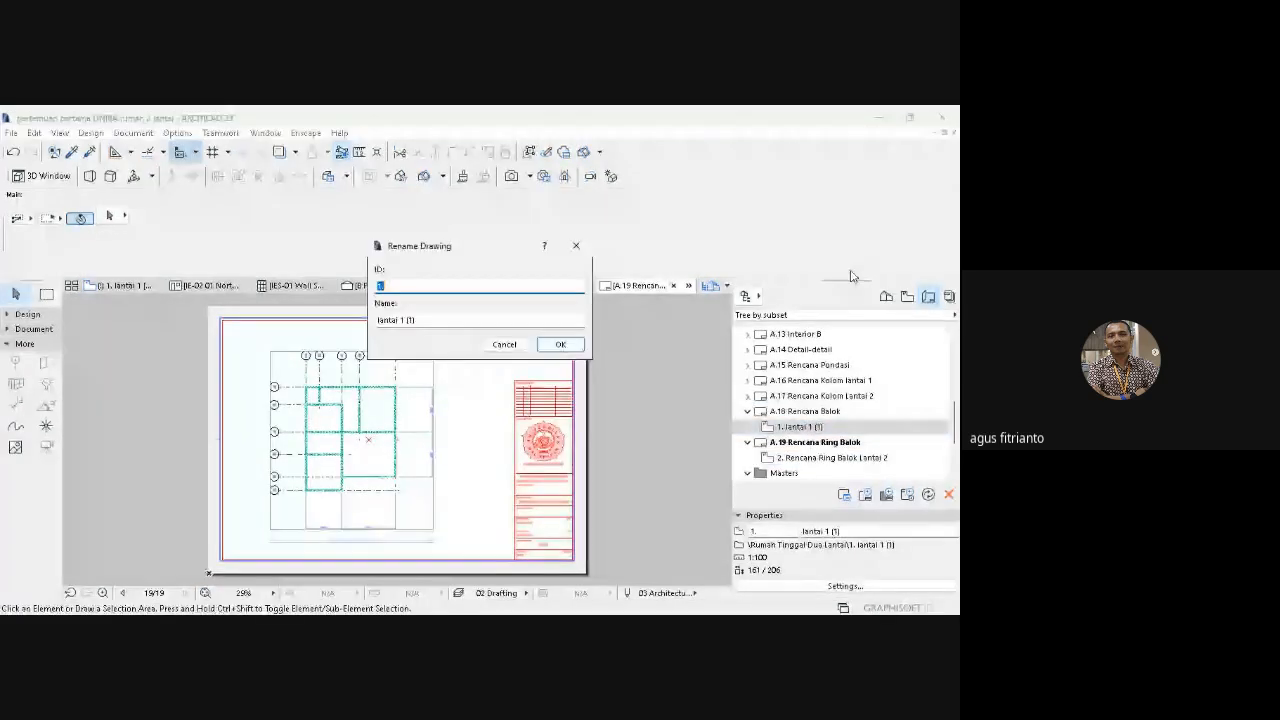
text(1.)
key(Tab)
text(Rencna)
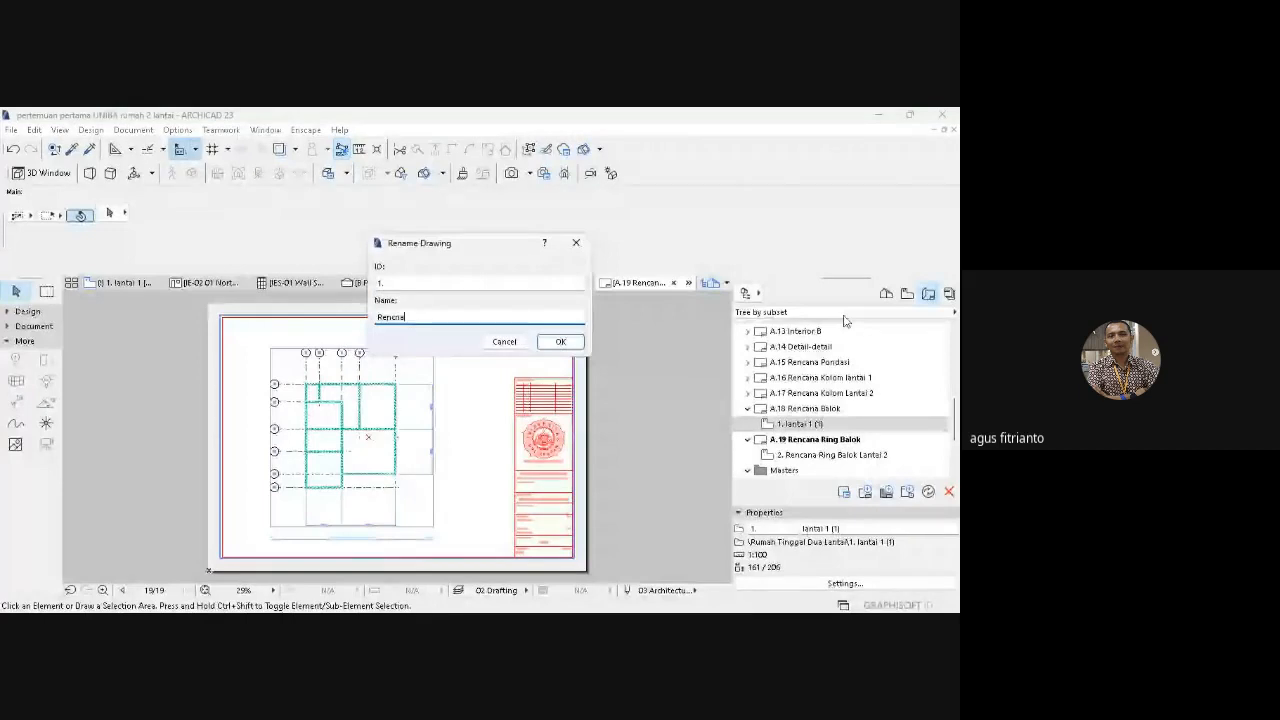
text(a Balok Lantai 1)
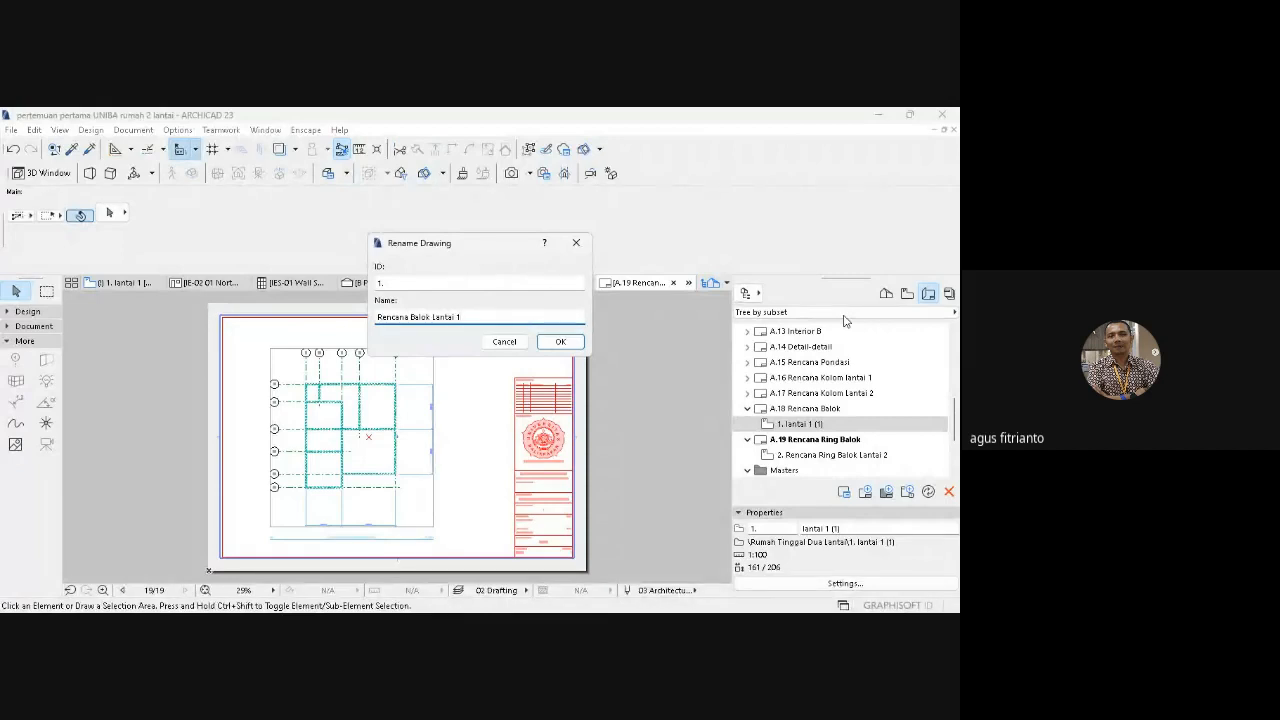
key(Return)
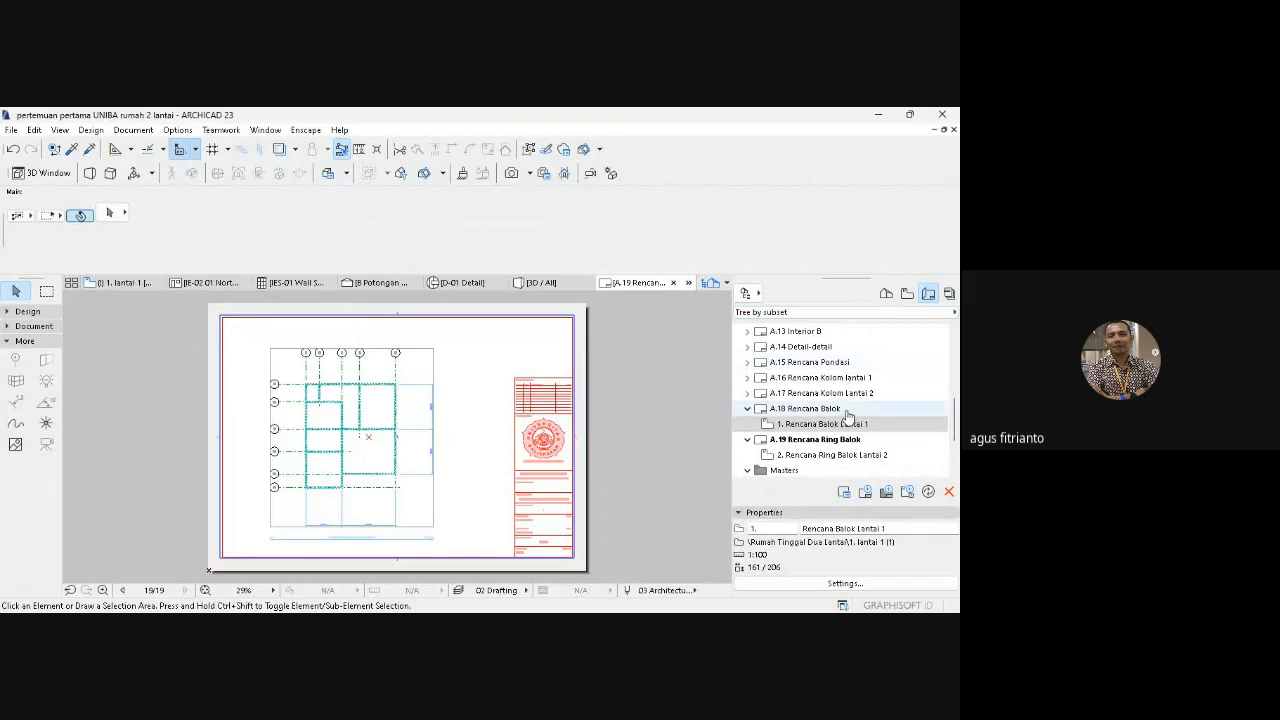
- Rename the drawing under layout A.17 as Rencana Kolom Lantai 2
click(748, 394)
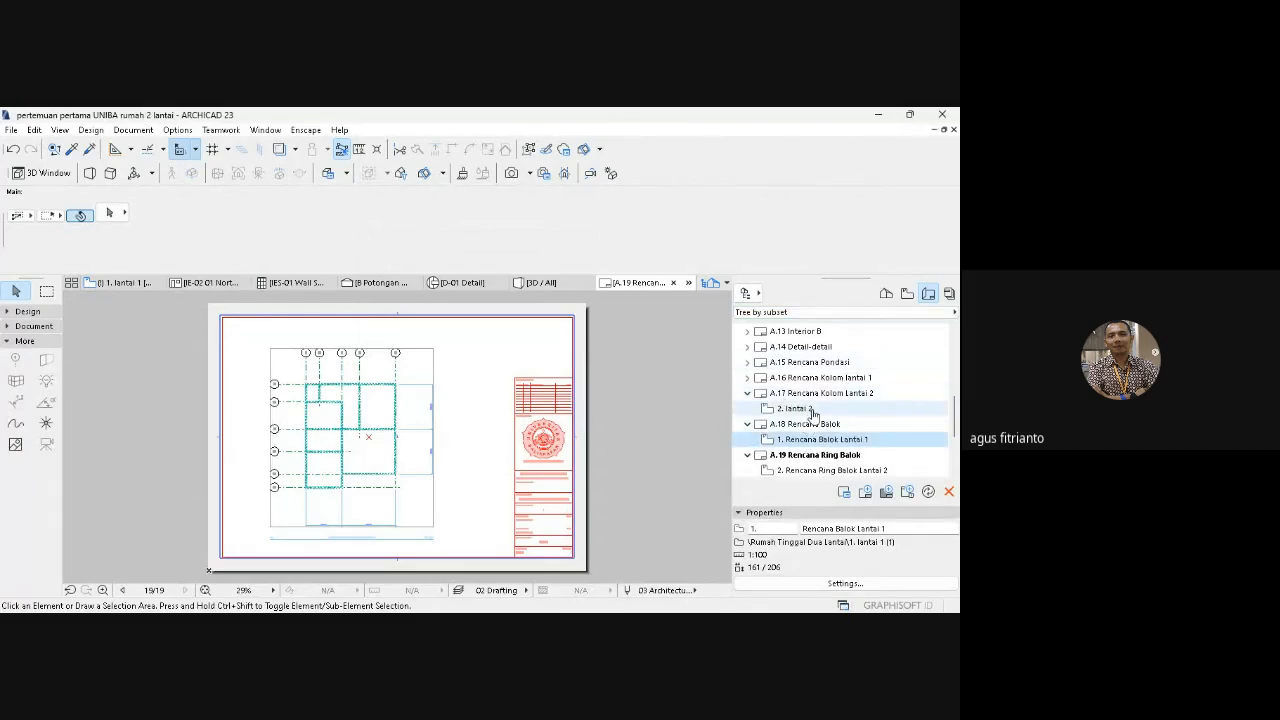
click(814, 410)
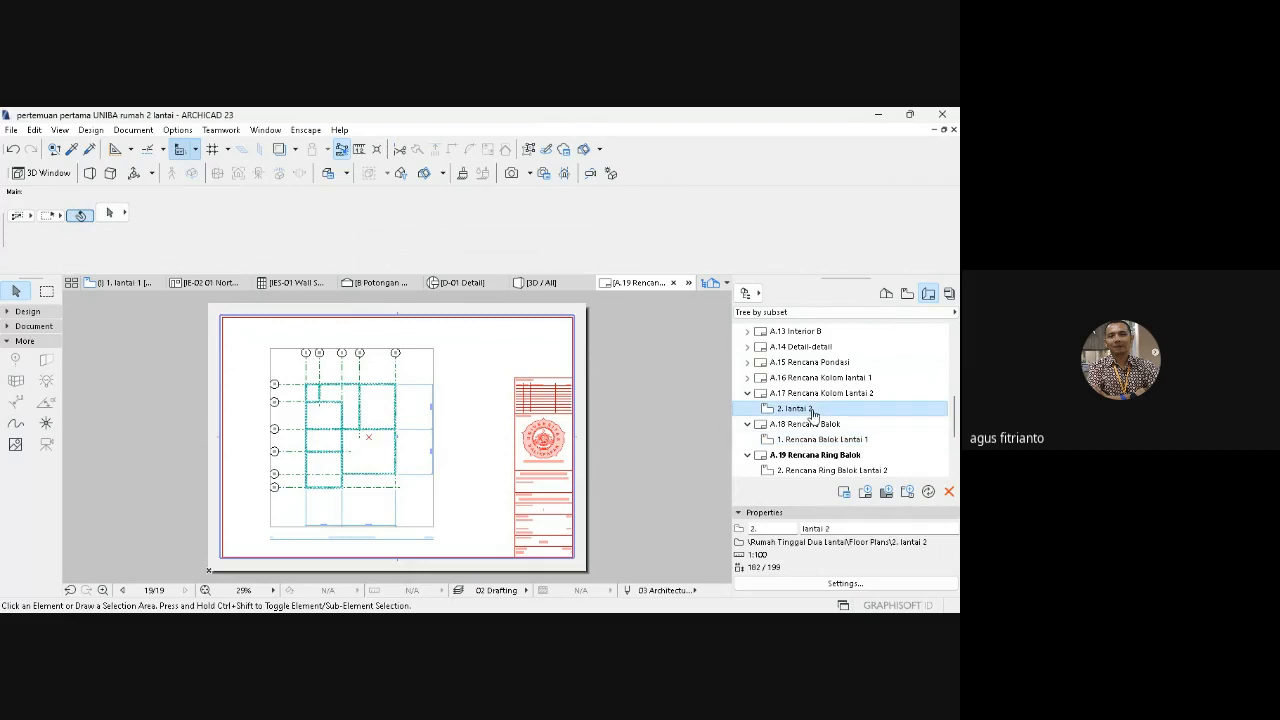
click(813, 412)
key(Tab)
text(R)
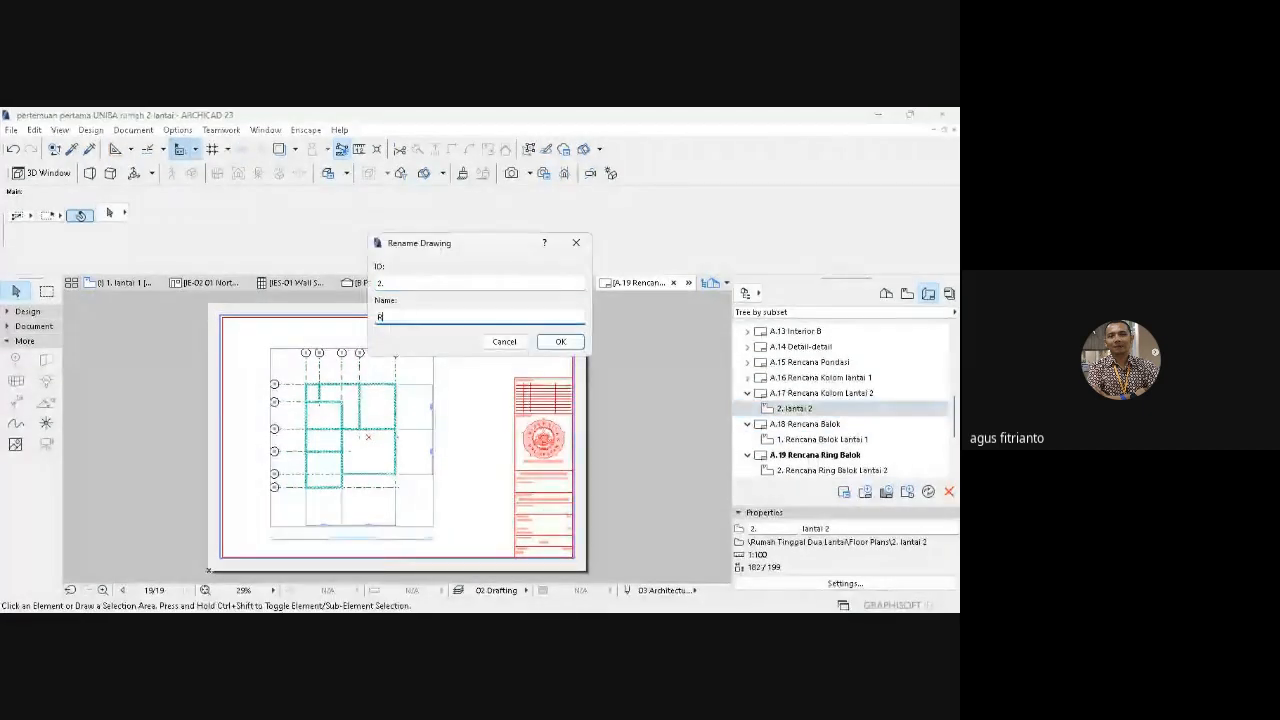
text(encana Kolom Lantai 2)
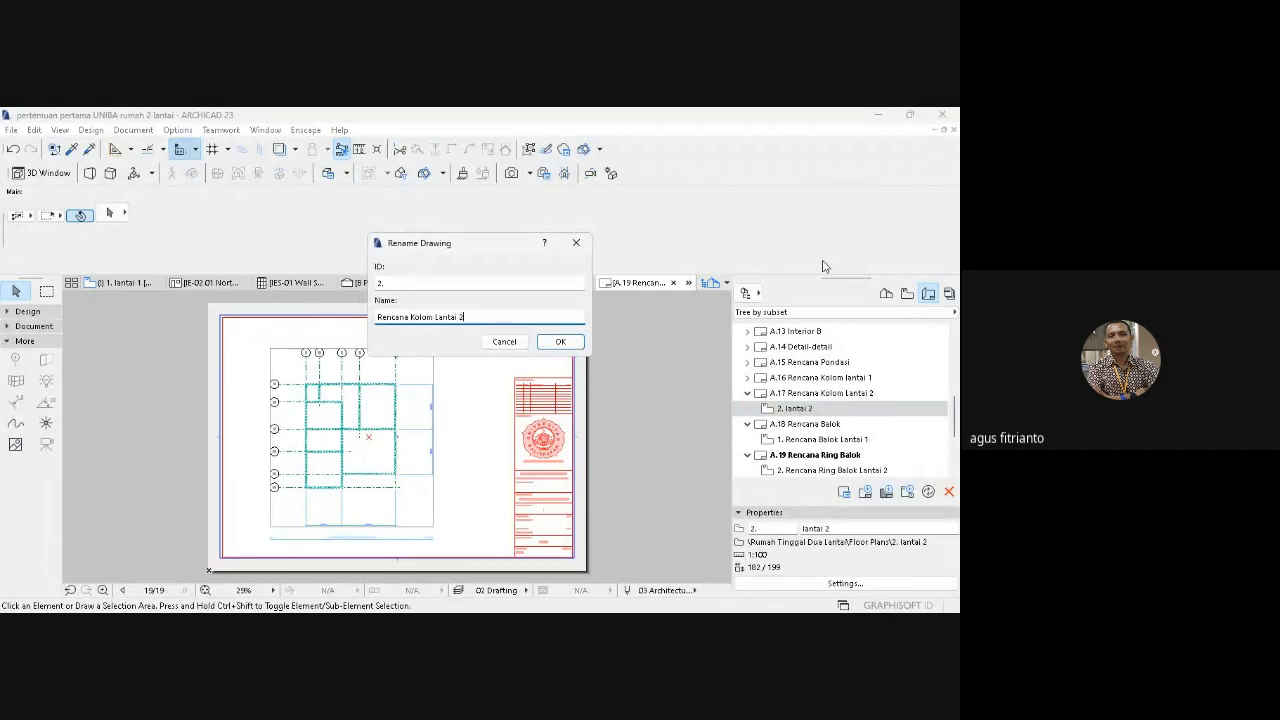
key(Return)
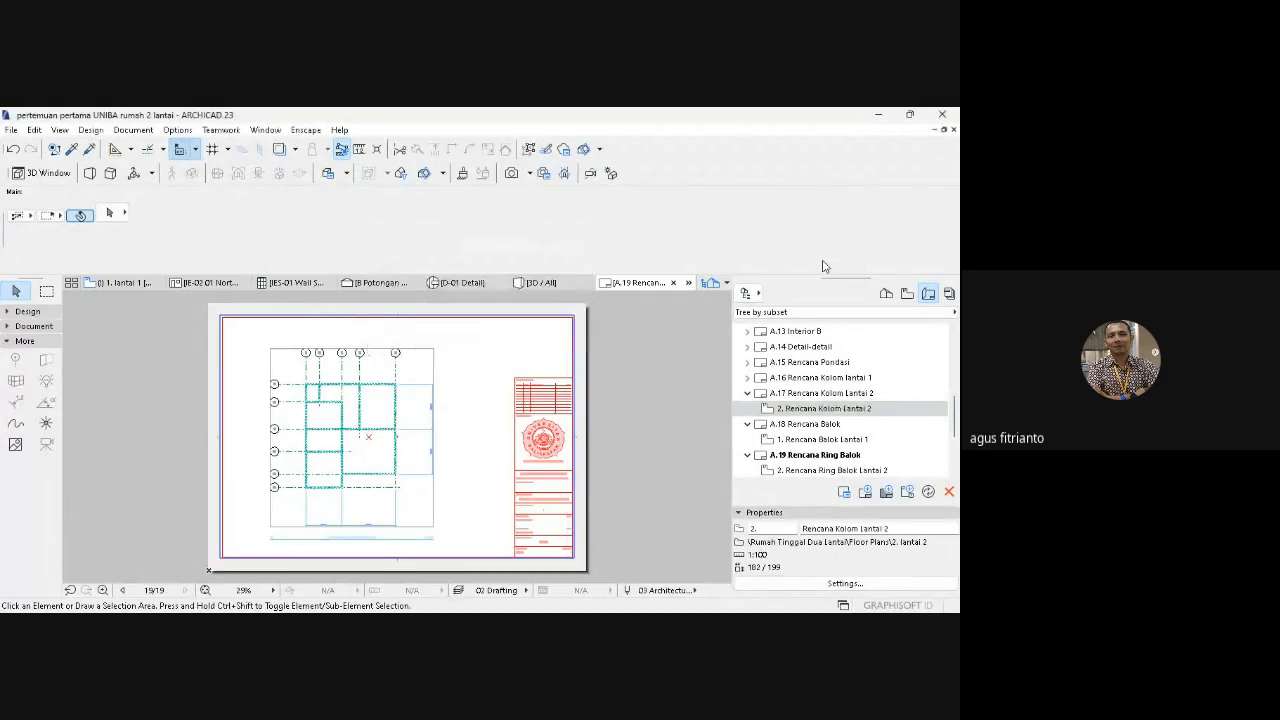
- Rename the drawing under layout A.16 as Rencana Kolom Lantai 1
click(747, 378)
click(790, 393)
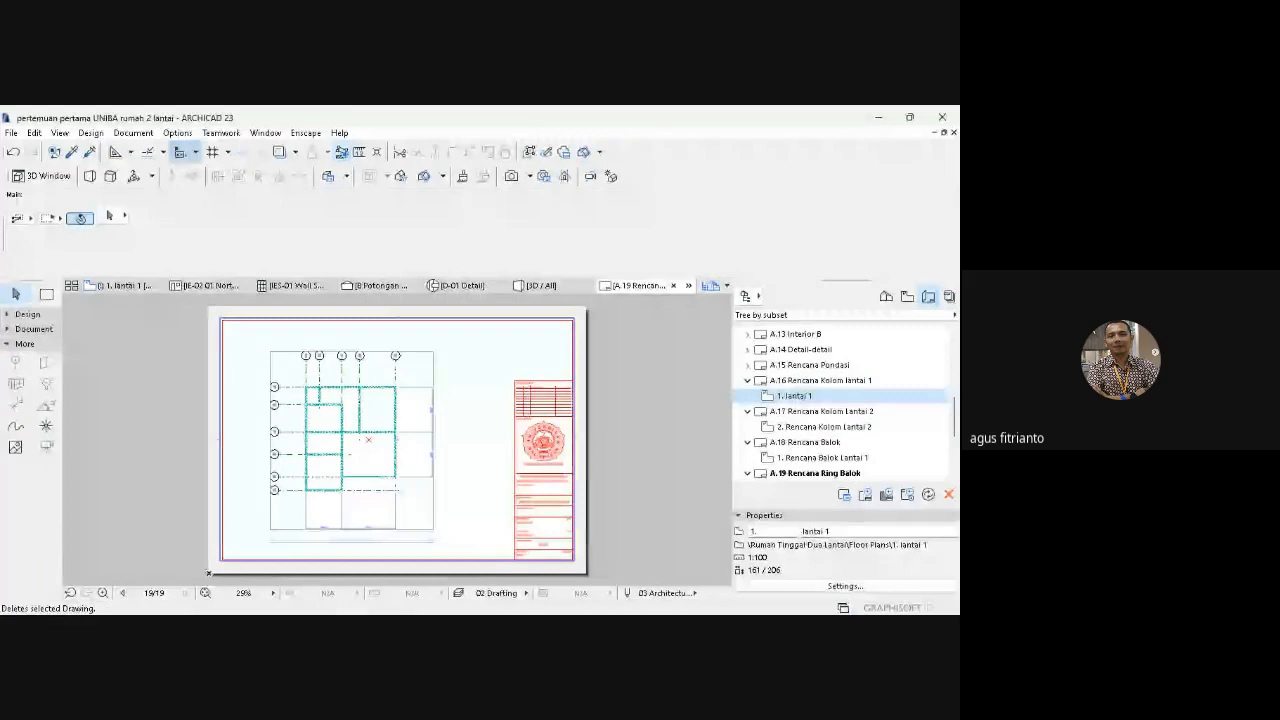
click(826, 463)
text(Re)
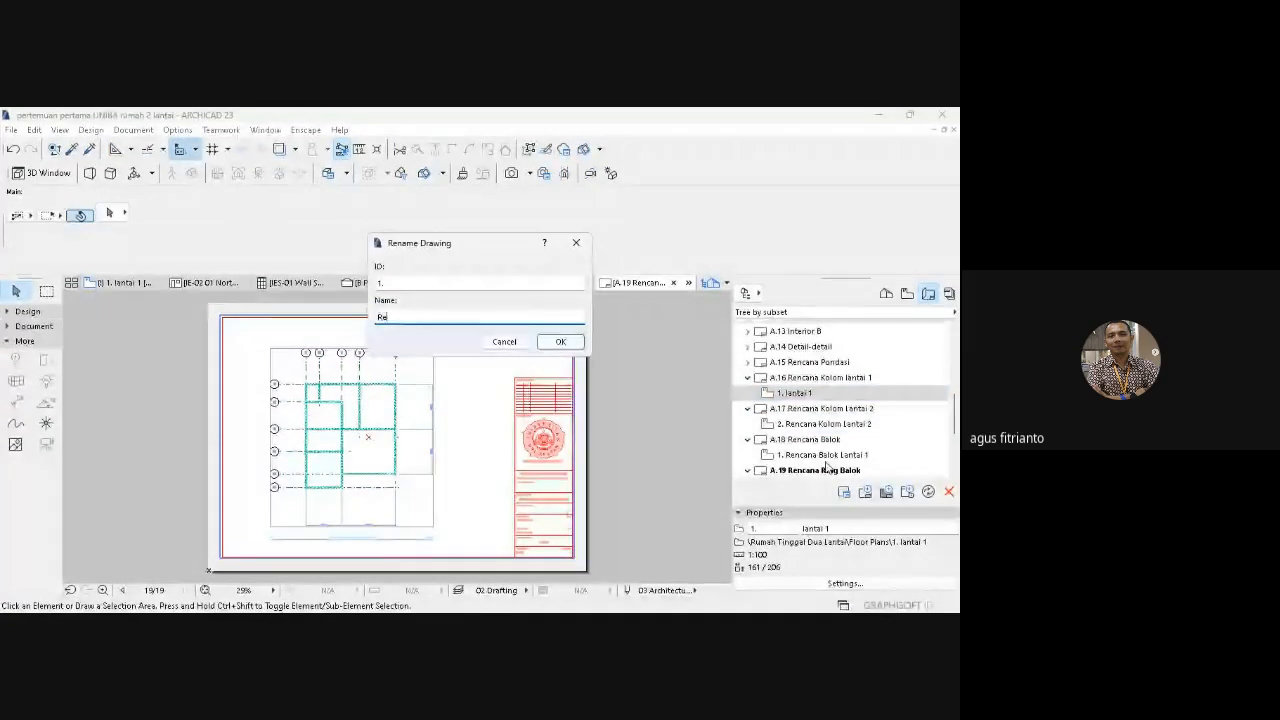
text(ncana Kolo)
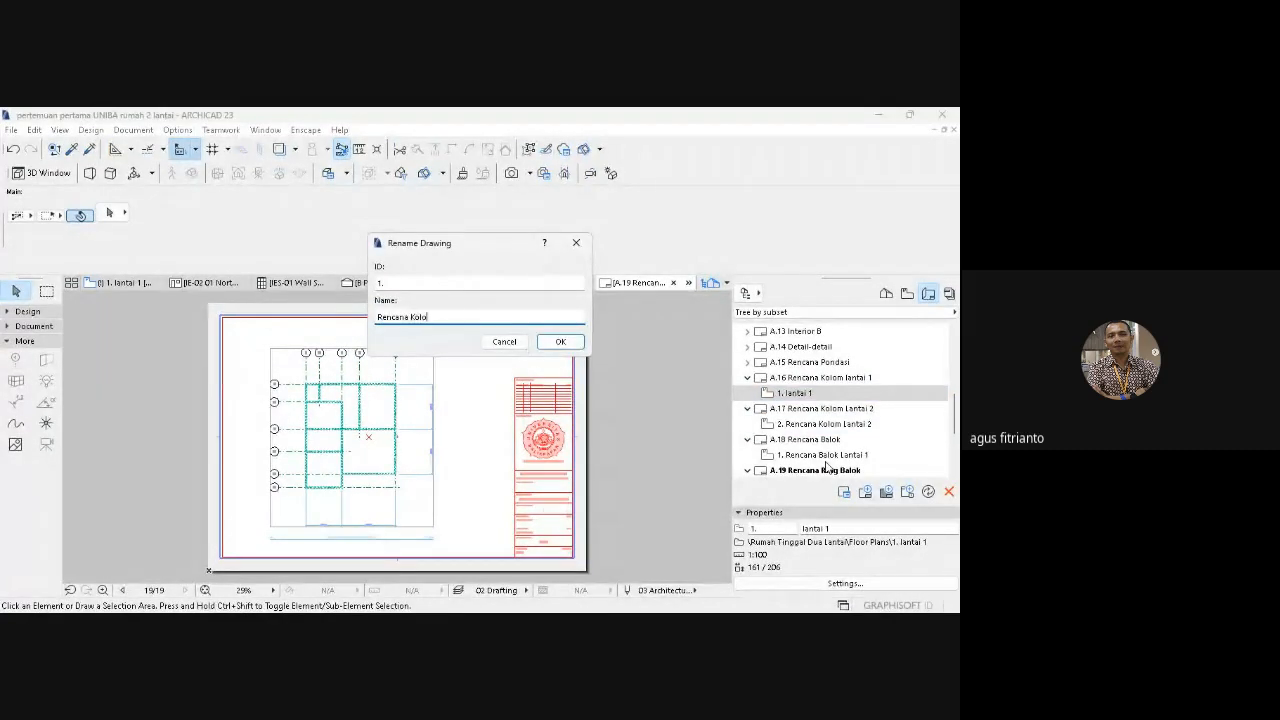
text(m Lantai 1)
key(Return)
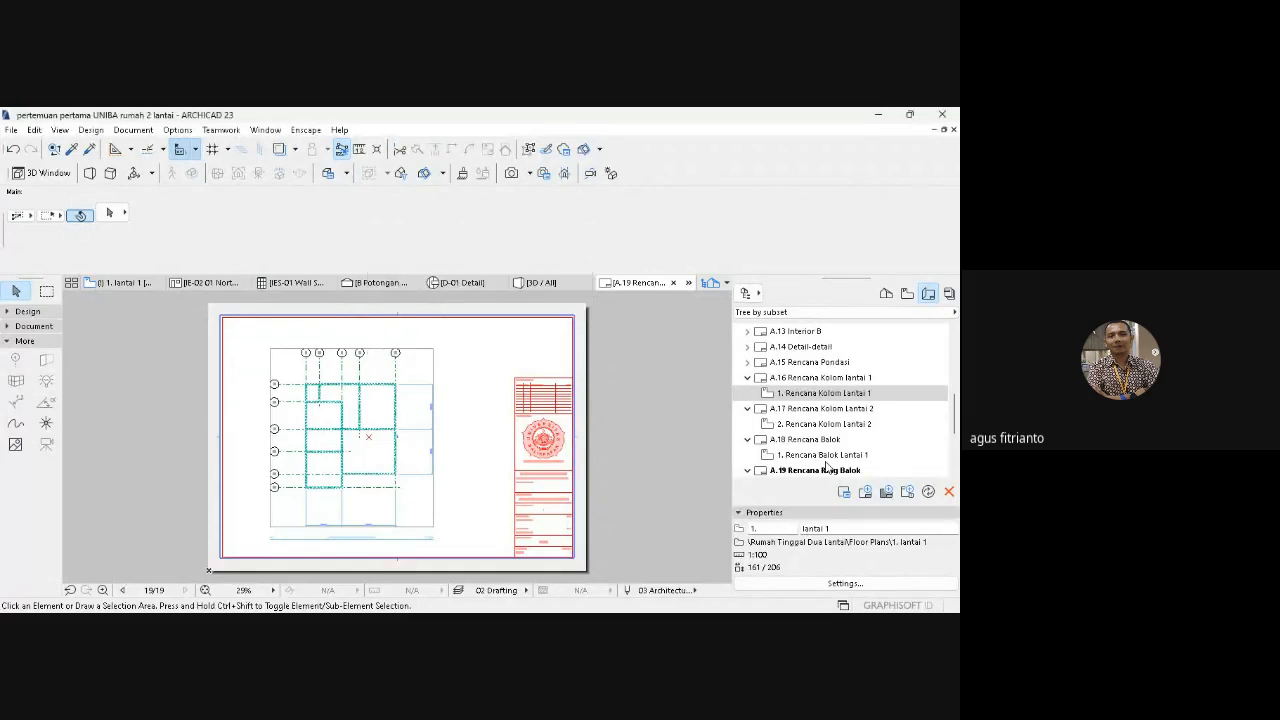
- Rename the drawing under layout A.15 as Rencana Pondasi
click(747, 362)
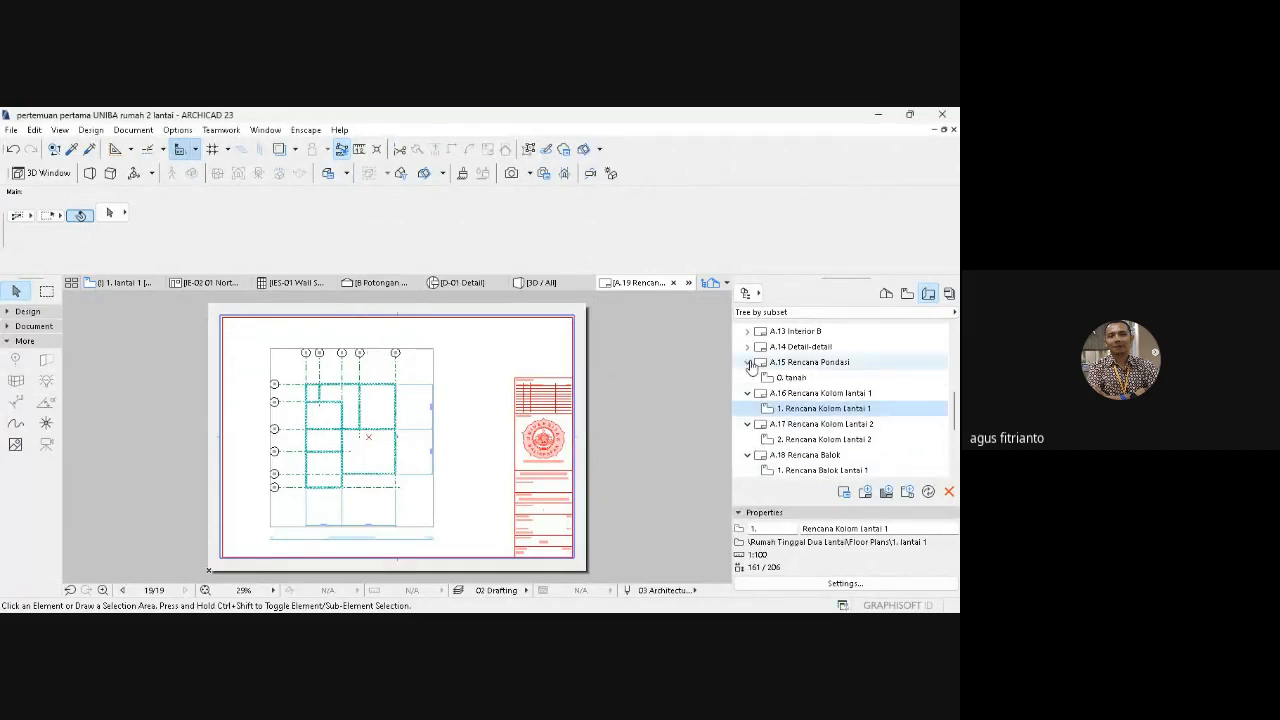
click(792, 378)
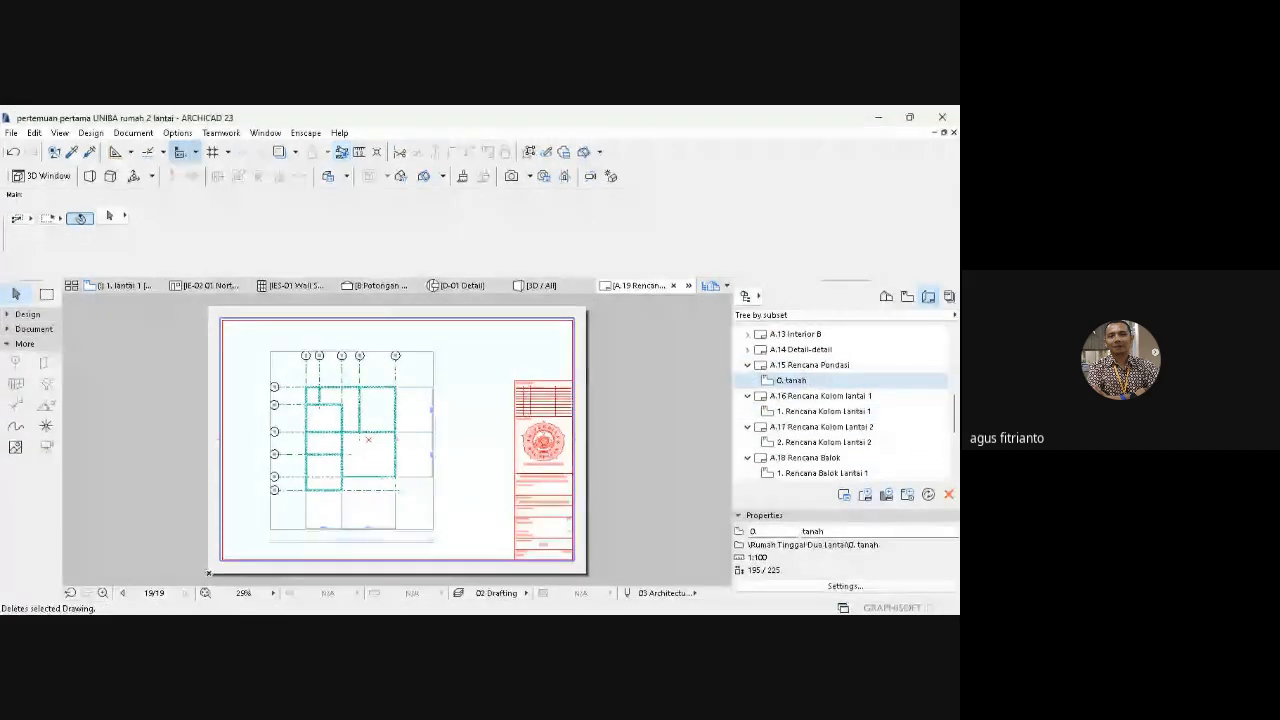
click(807, 453)
text(Ren)
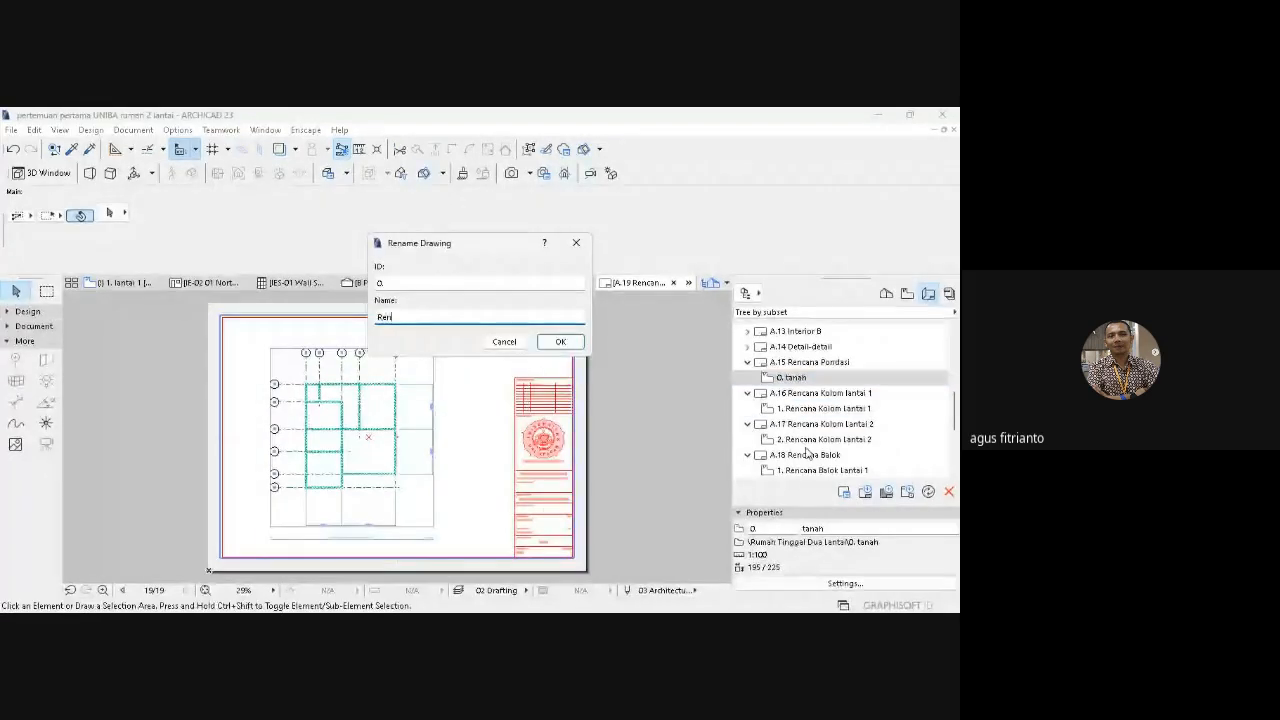
text(cana Pondasi)
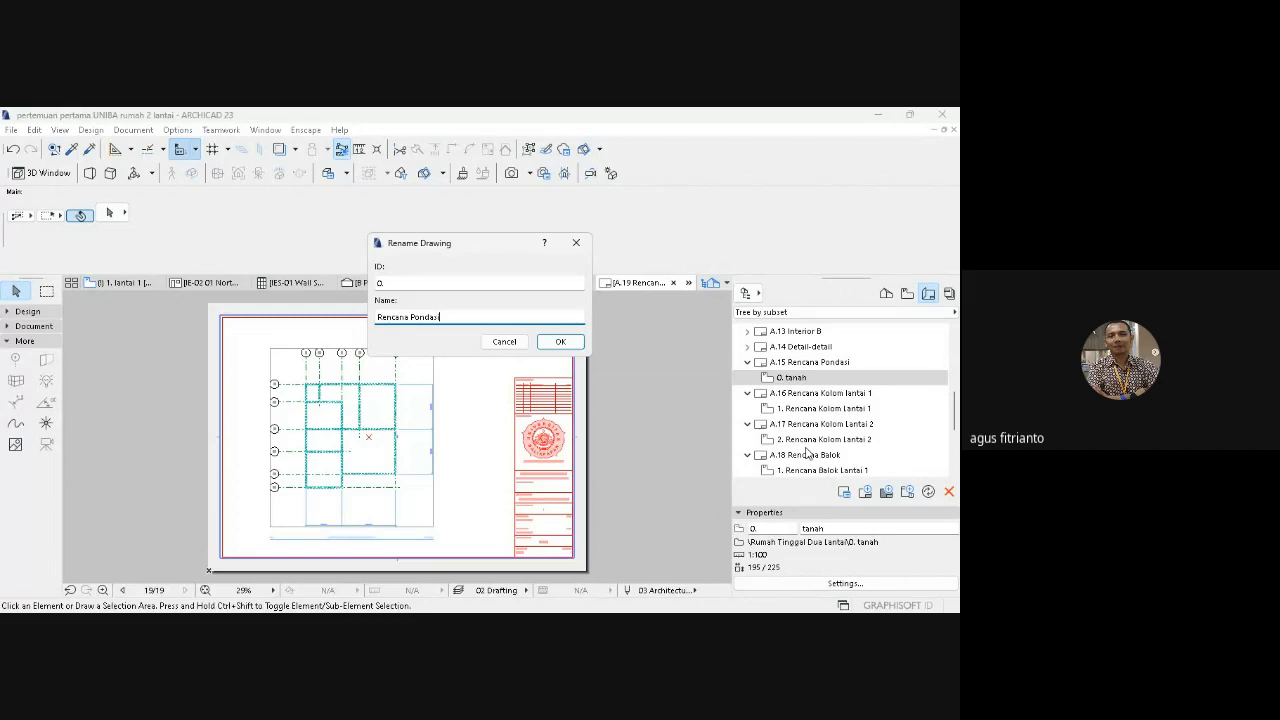
key(Return)
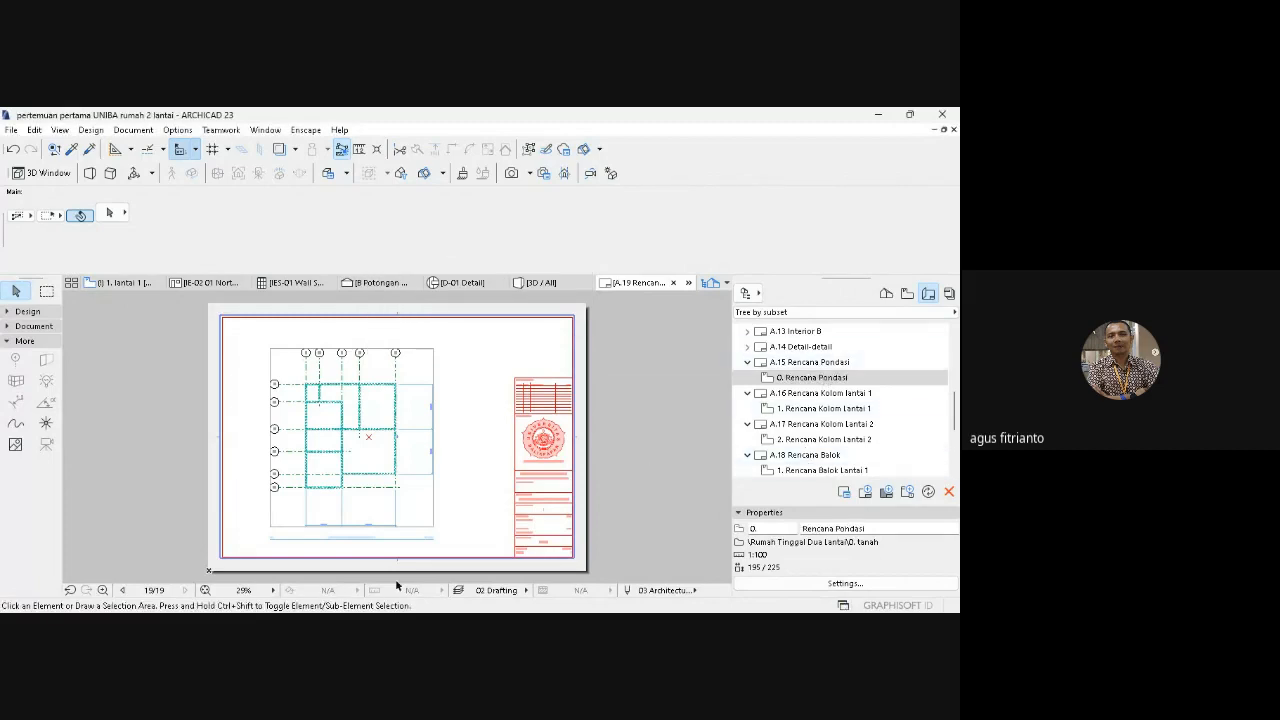
- Open layout A.15 Rencana Pondasi and inspect the drawing title beneath the foundation plan
click(835, 364)
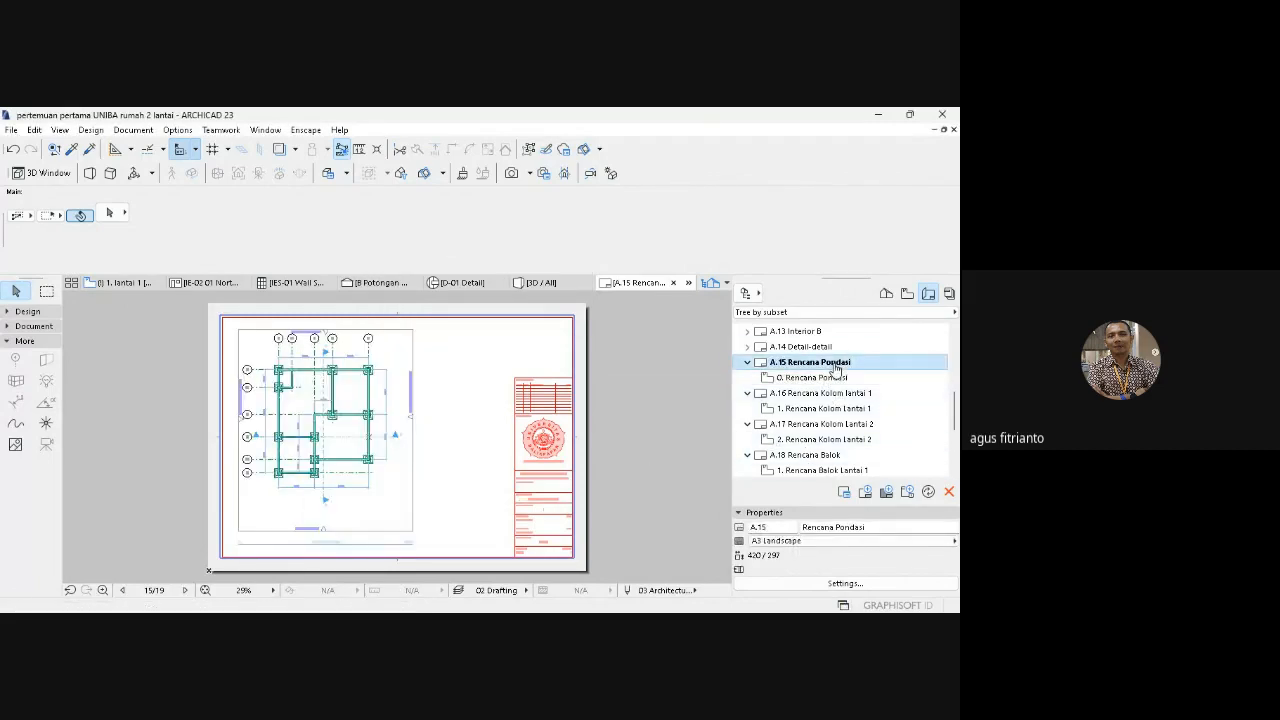
click(103, 590)
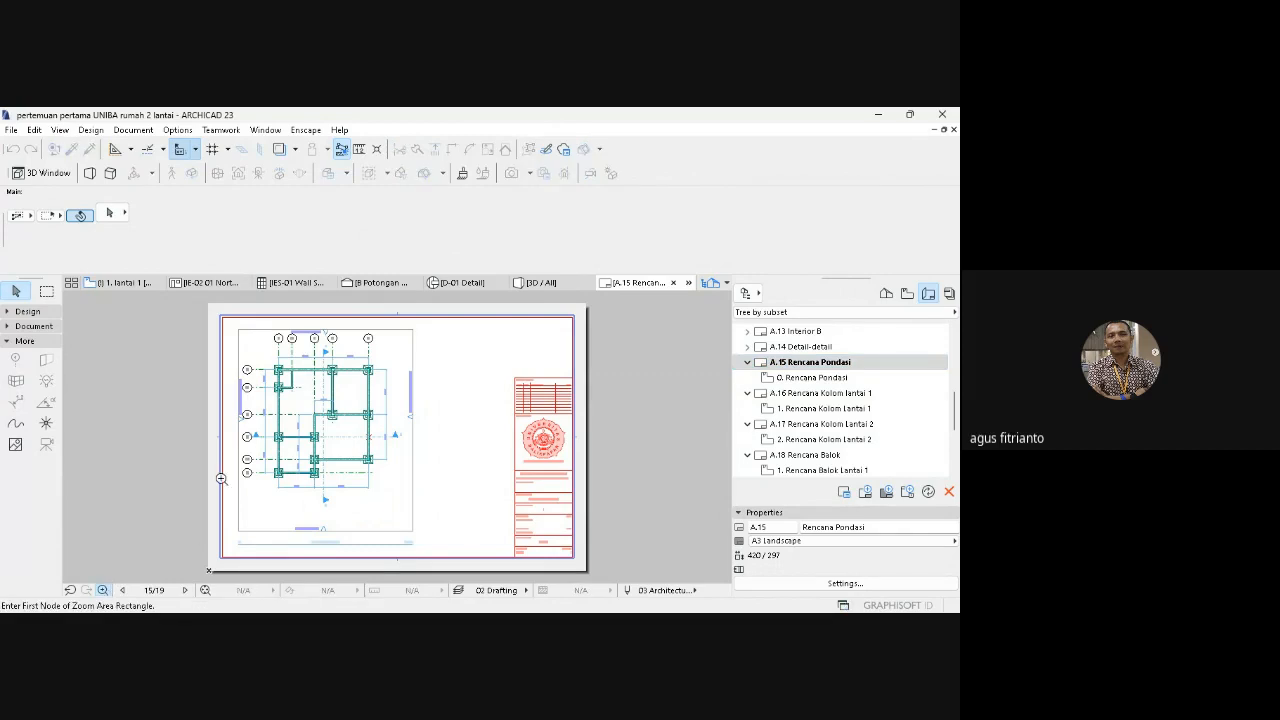
click(222, 460)
click(425, 547)
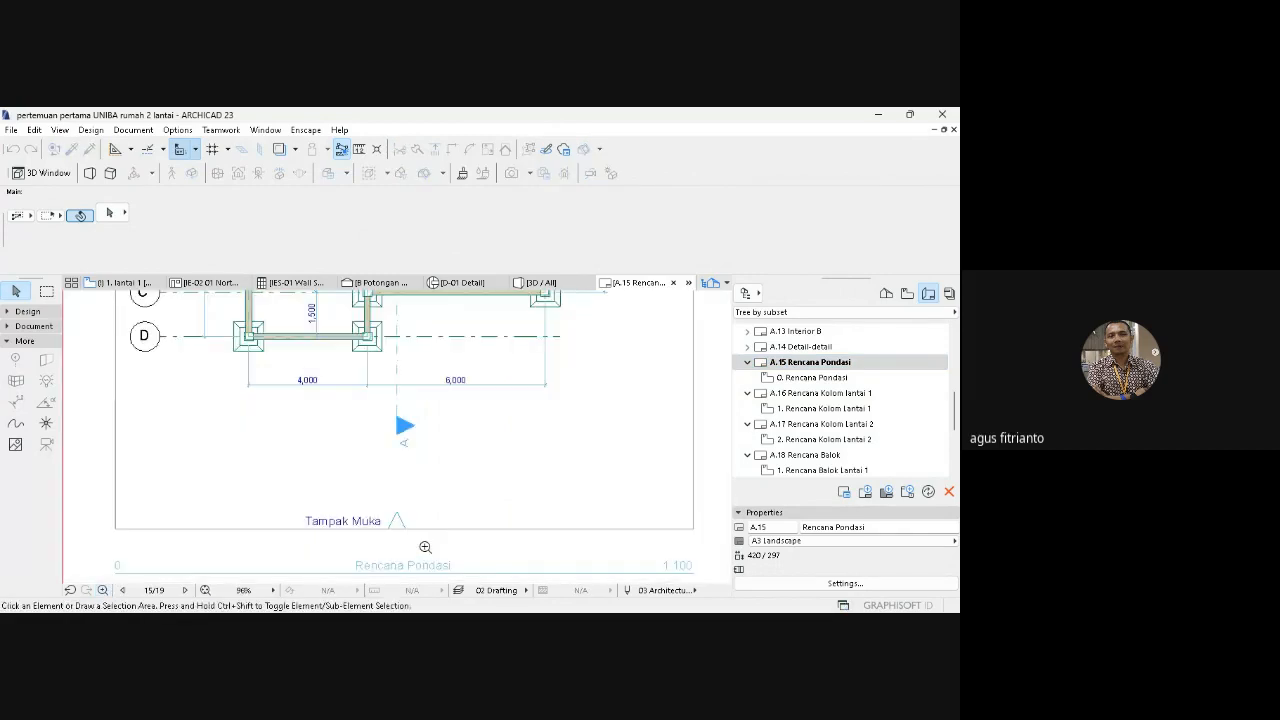
click(205, 590)
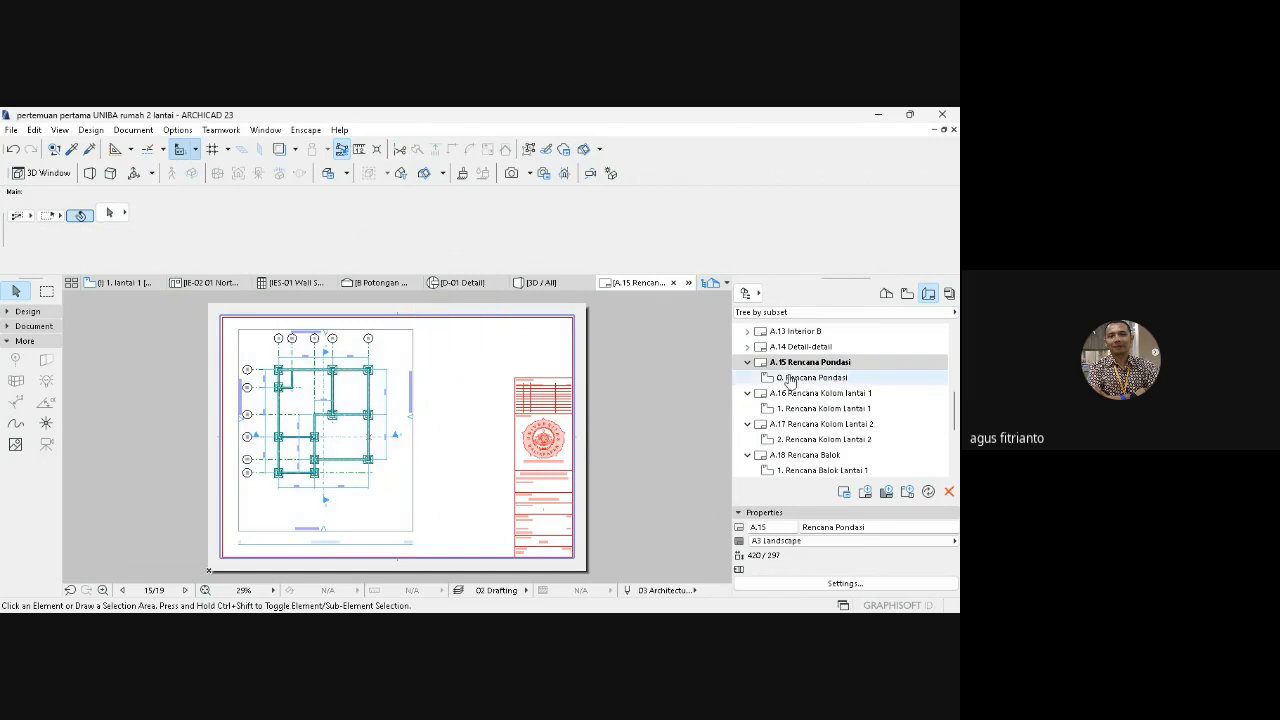
- Collapse layouts A.15 through A.19 in the layout book tree
click(748, 362)
click(748, 377)
click(748, 393)
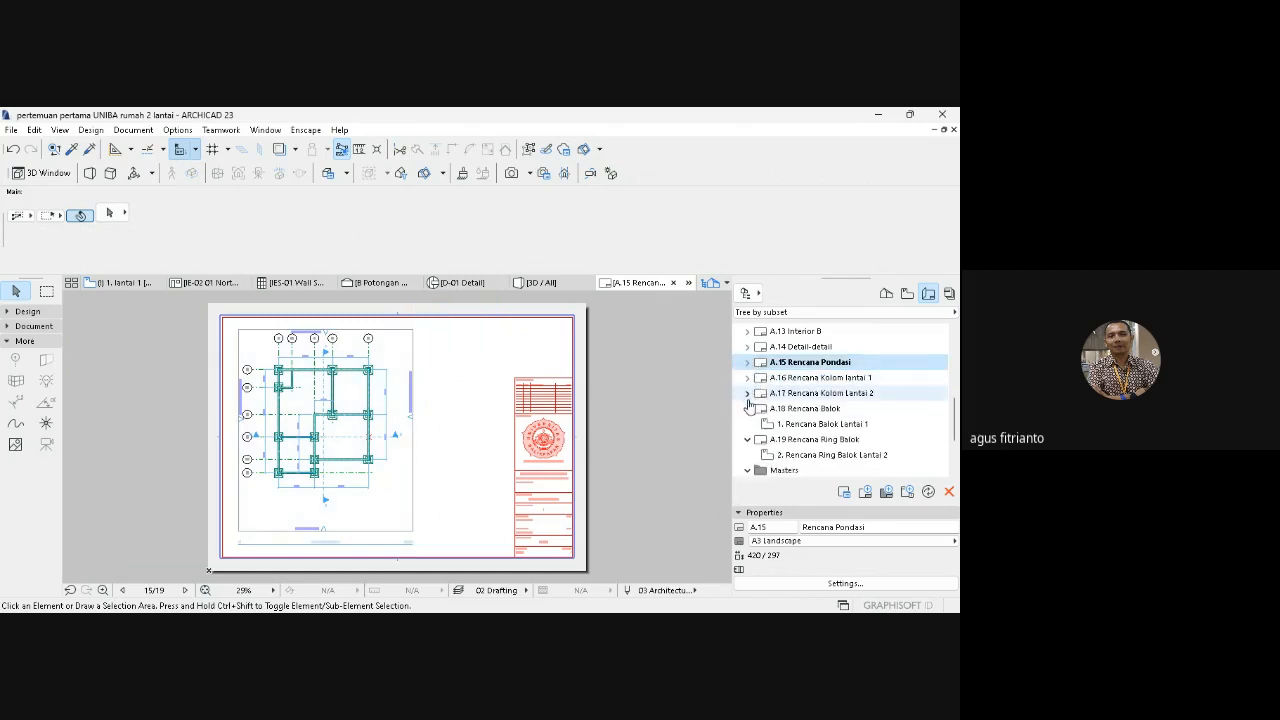
click(748, 408)
click(748, 424)
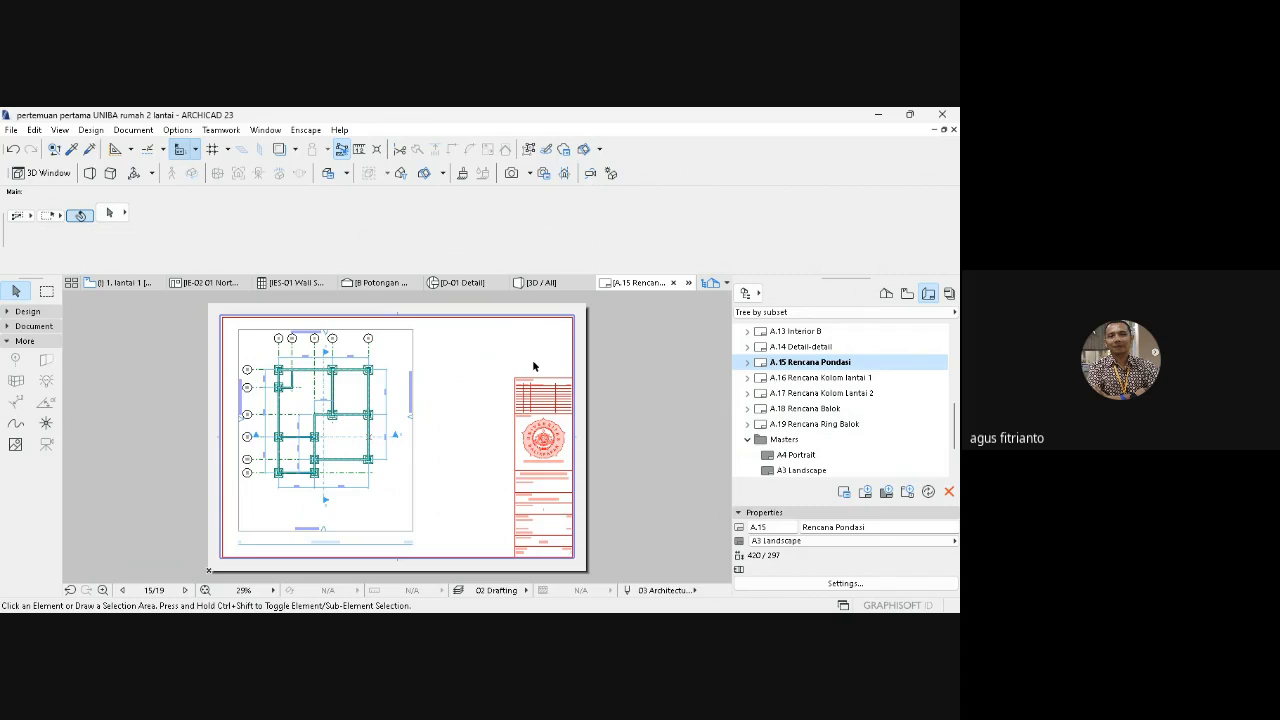
- Create a new layer combination named Pondasi in the layout book's layer settings
click(133, 130)
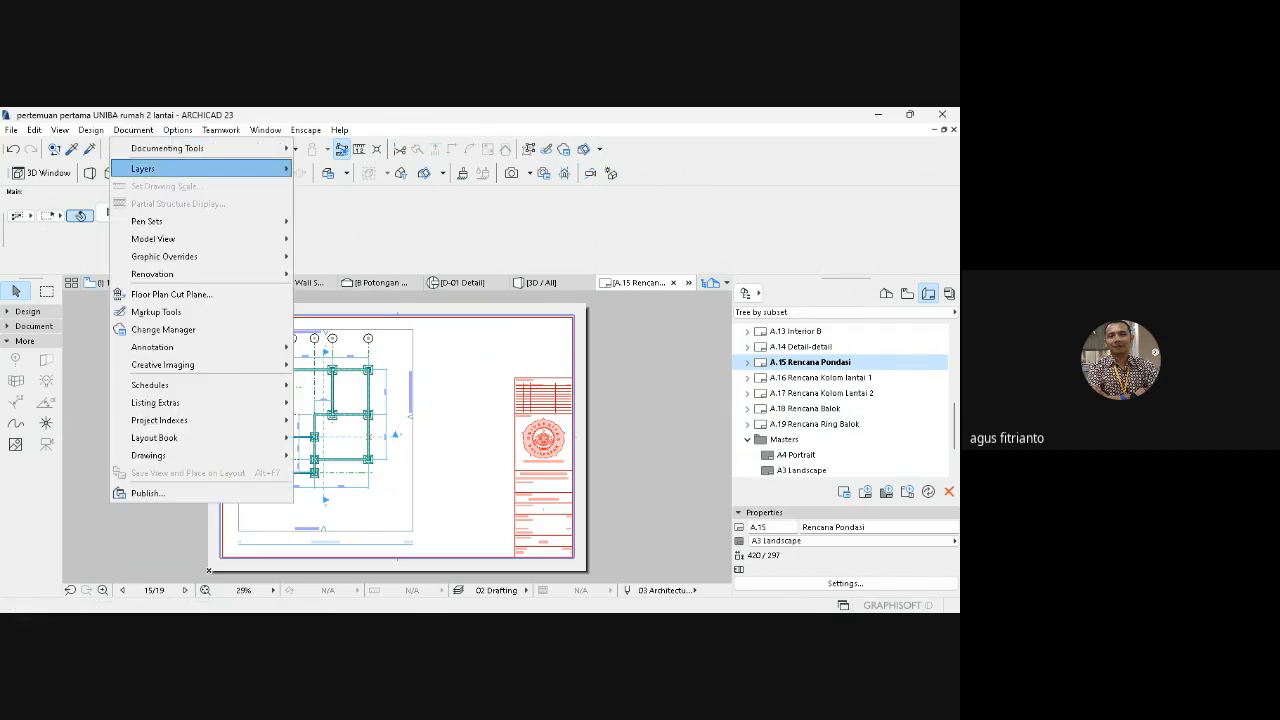
mouse_move(200, 168)
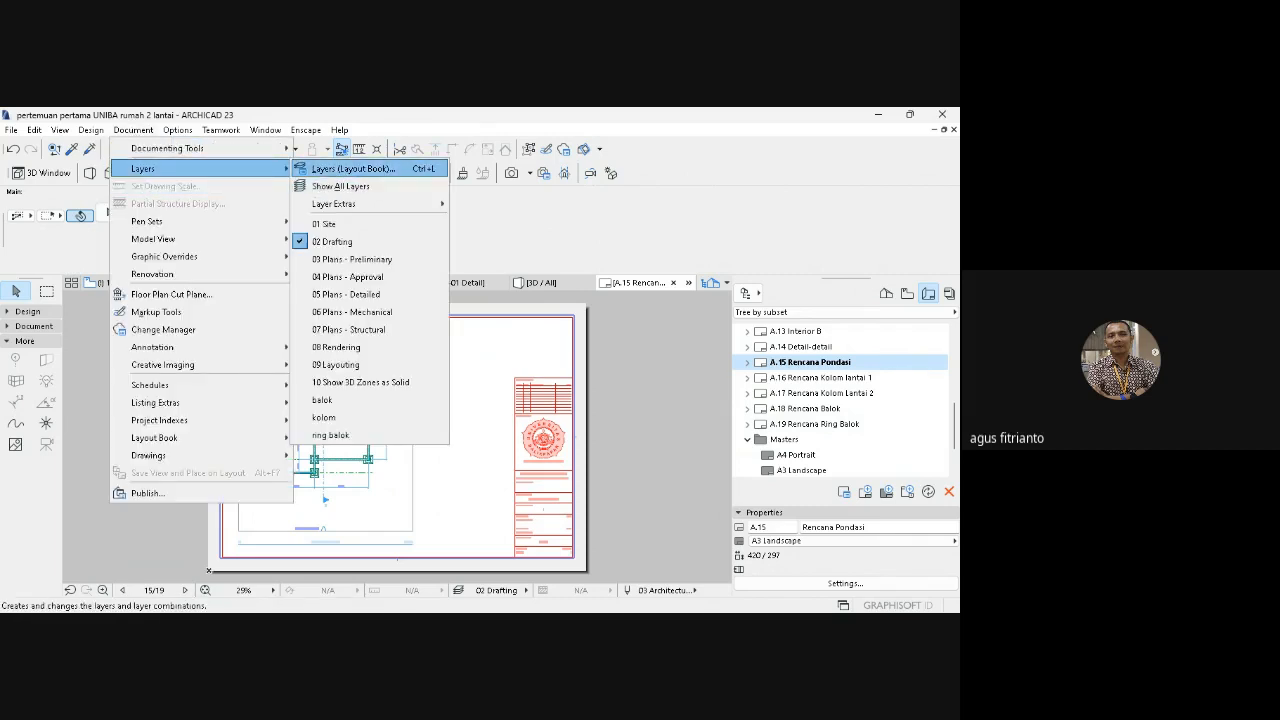
click(352, 168)
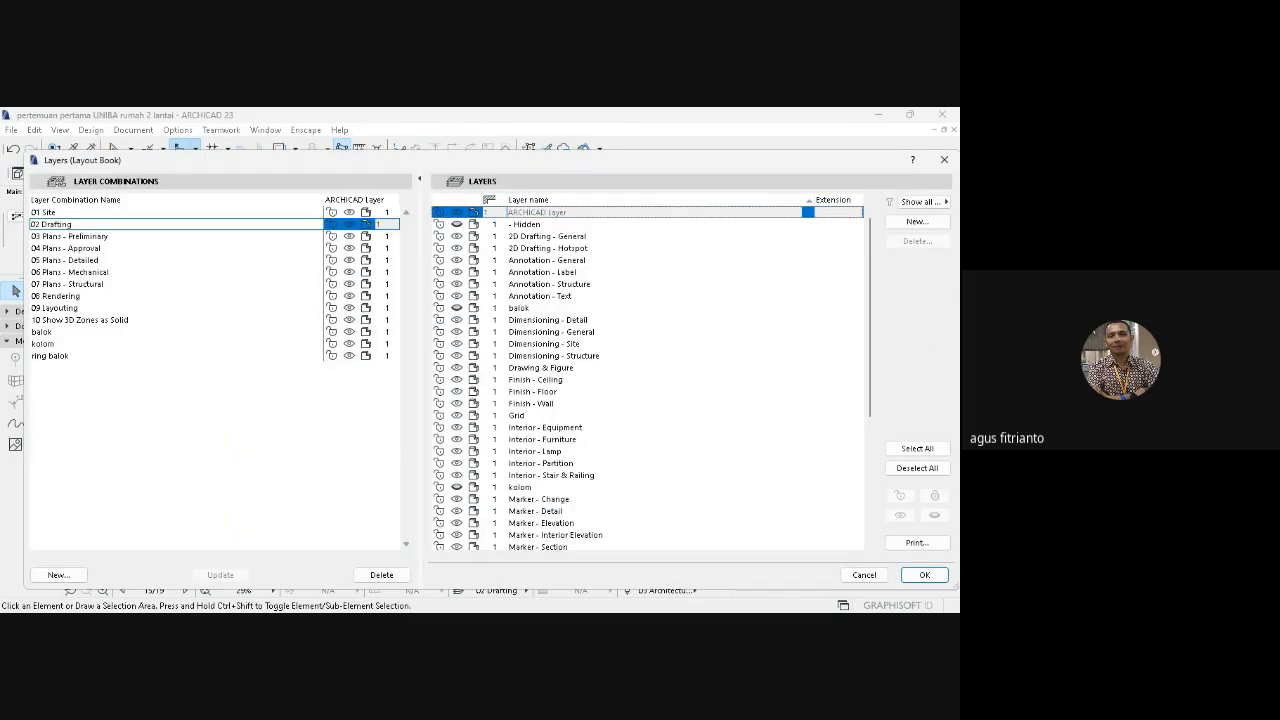
click(58, 574)
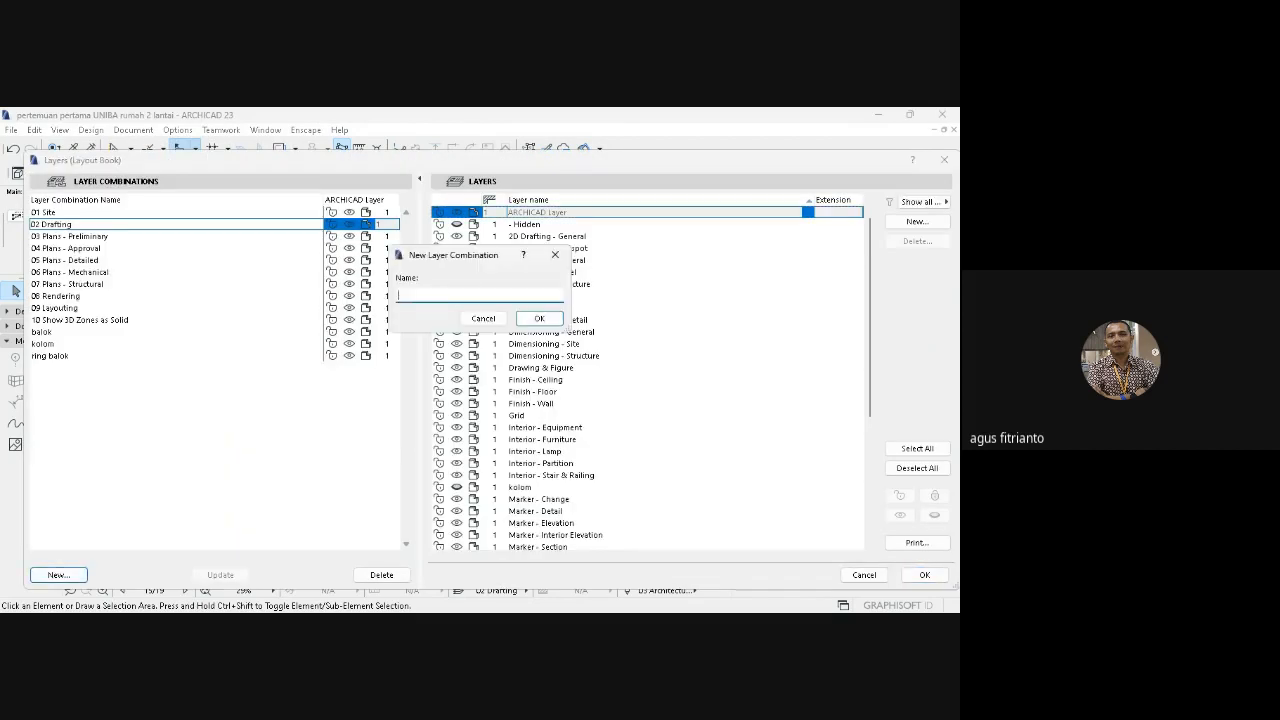
text(Pondasi)
key(Return)
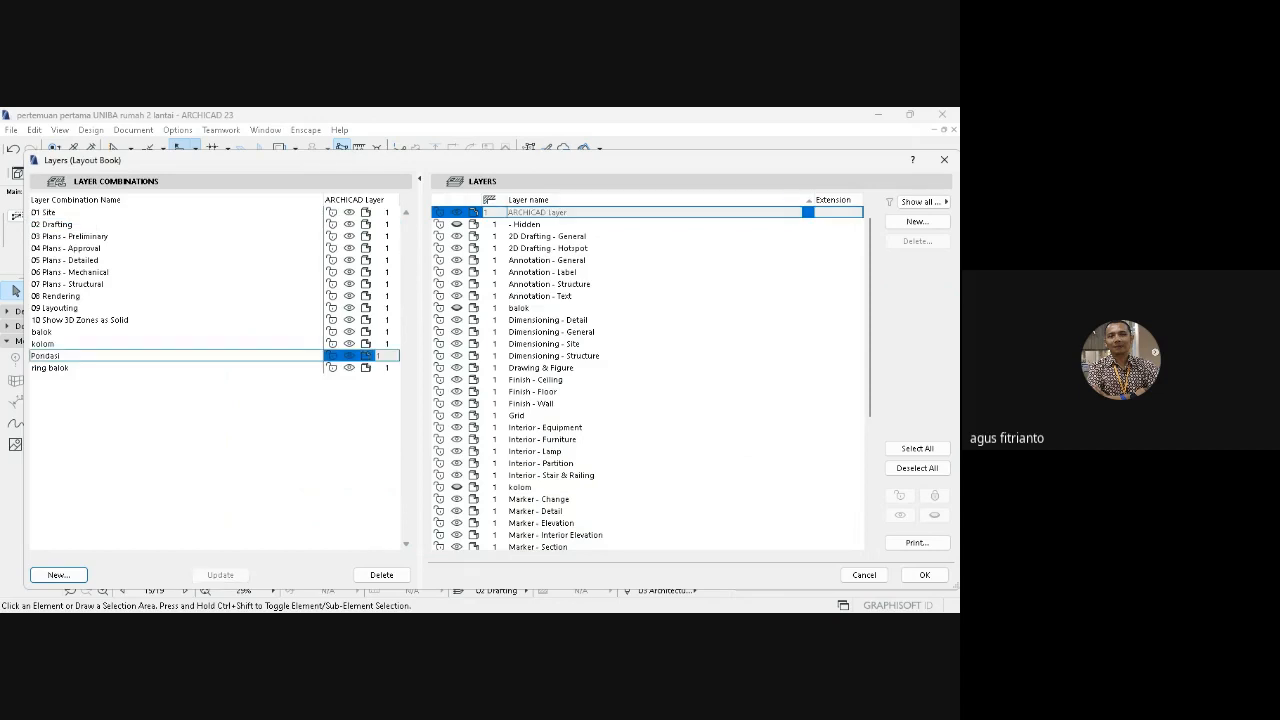
- Hide all layers, update the Pondasi layer combination with that state and apply the layer settings
scroll(650, 380, down, 6)
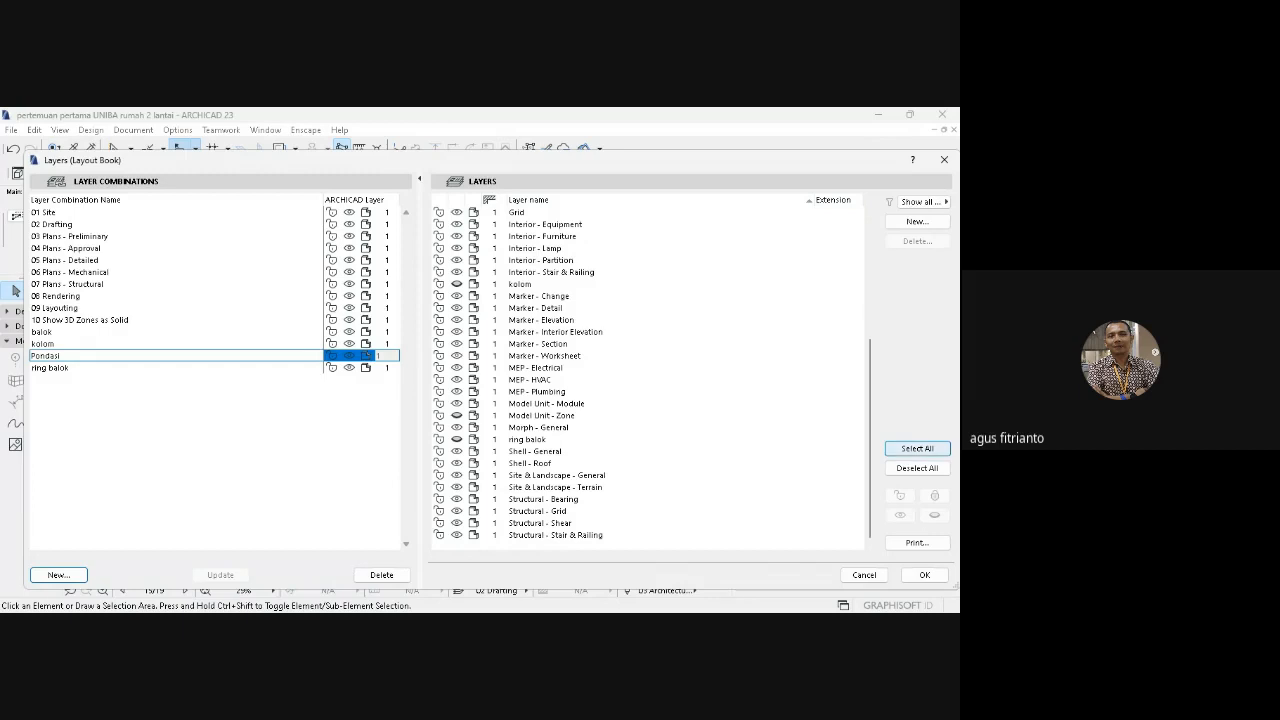
click(917, 449)
click(934, 515)
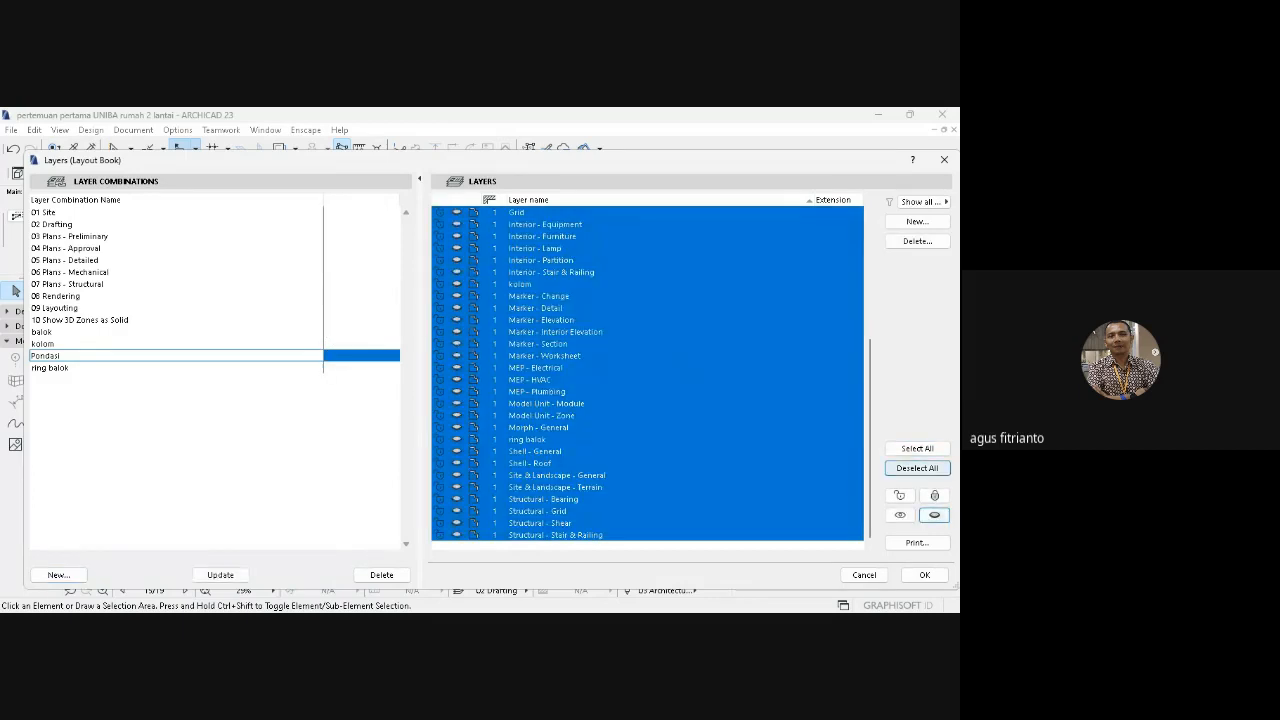
click(917, 468)
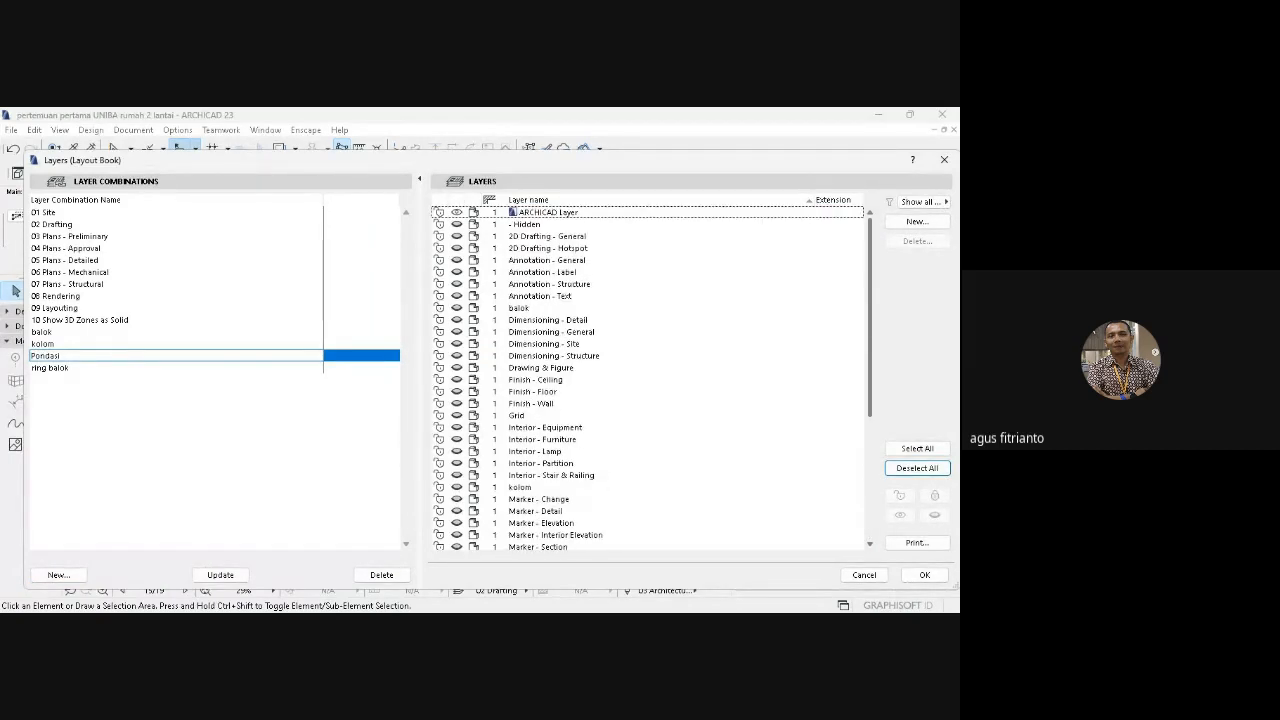
scroll(650, 378, down, 6)
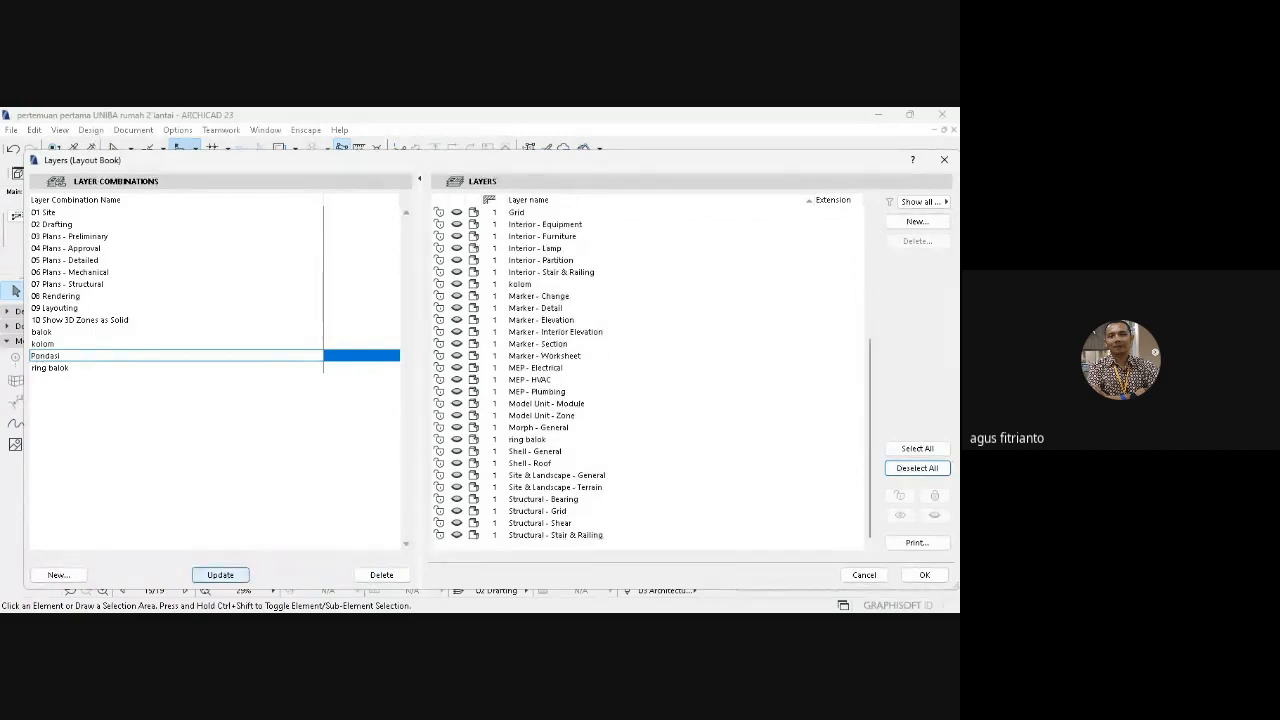
click(220, 575)
key(Return)
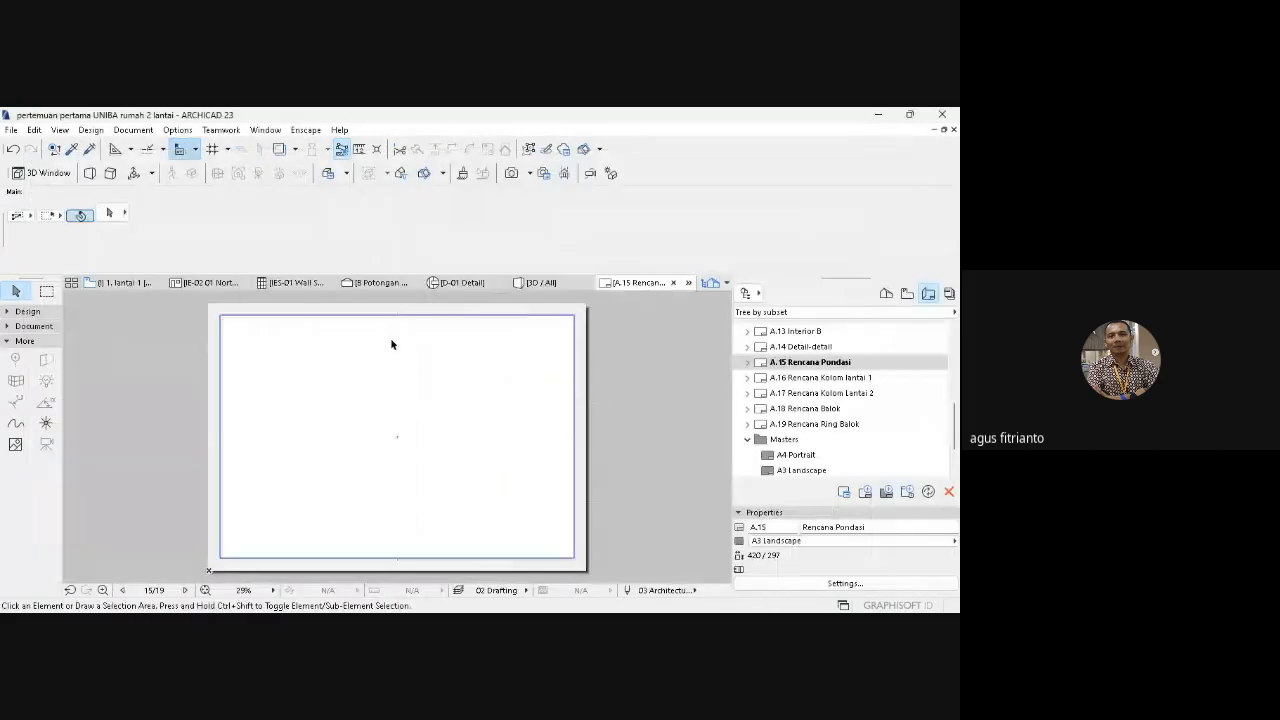
- Switch to the floor plan and open the saved view 0. tanah from the view map
click(128, 286)
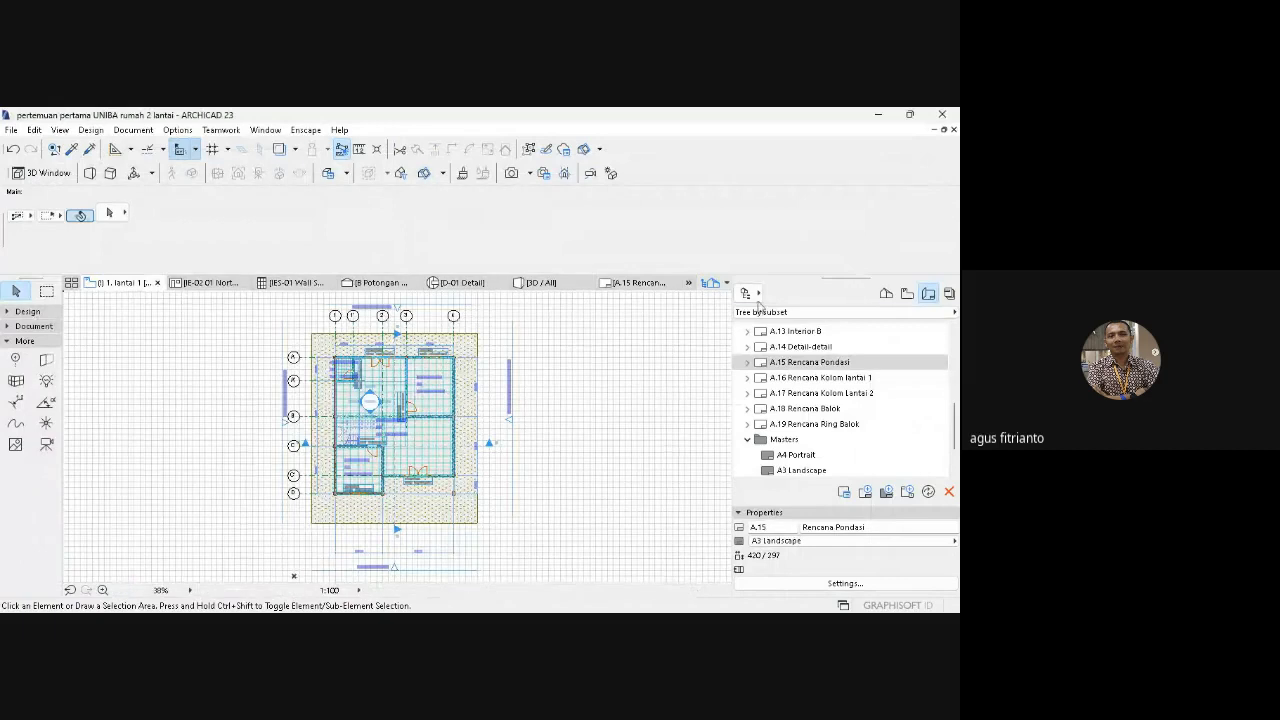
click(886, 293)
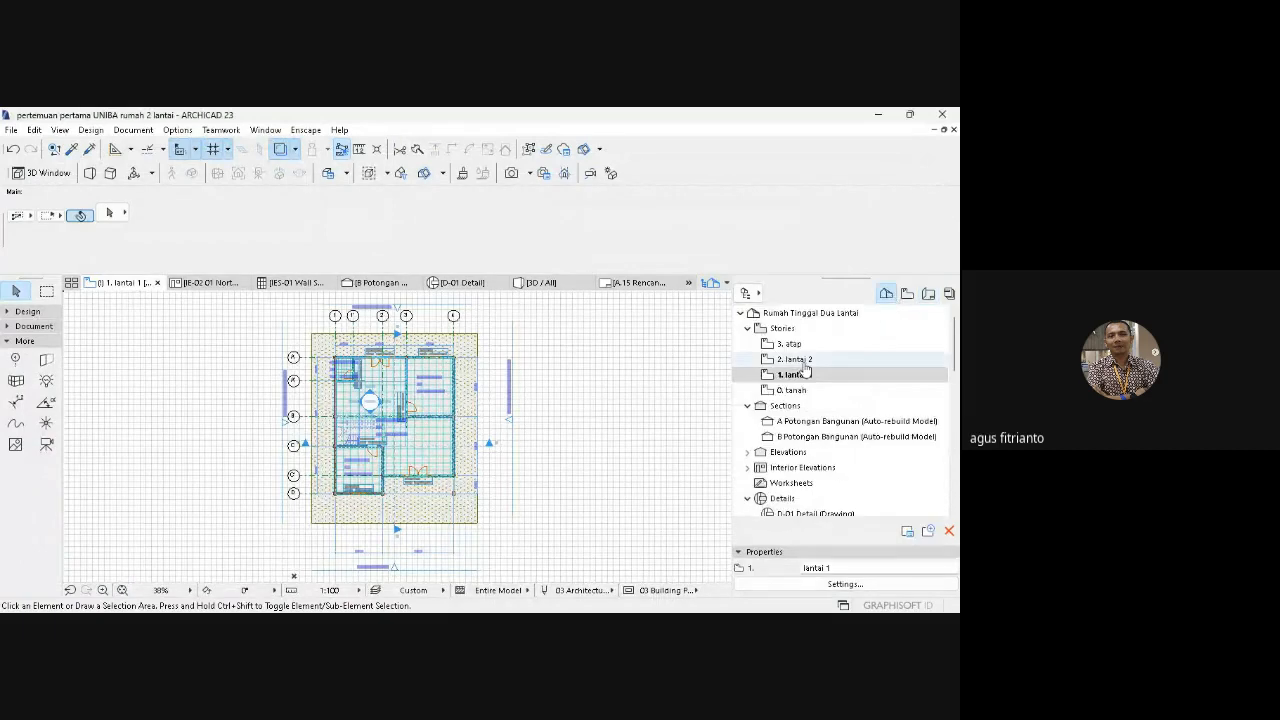
click(907, 293)
double_click(791, 328)
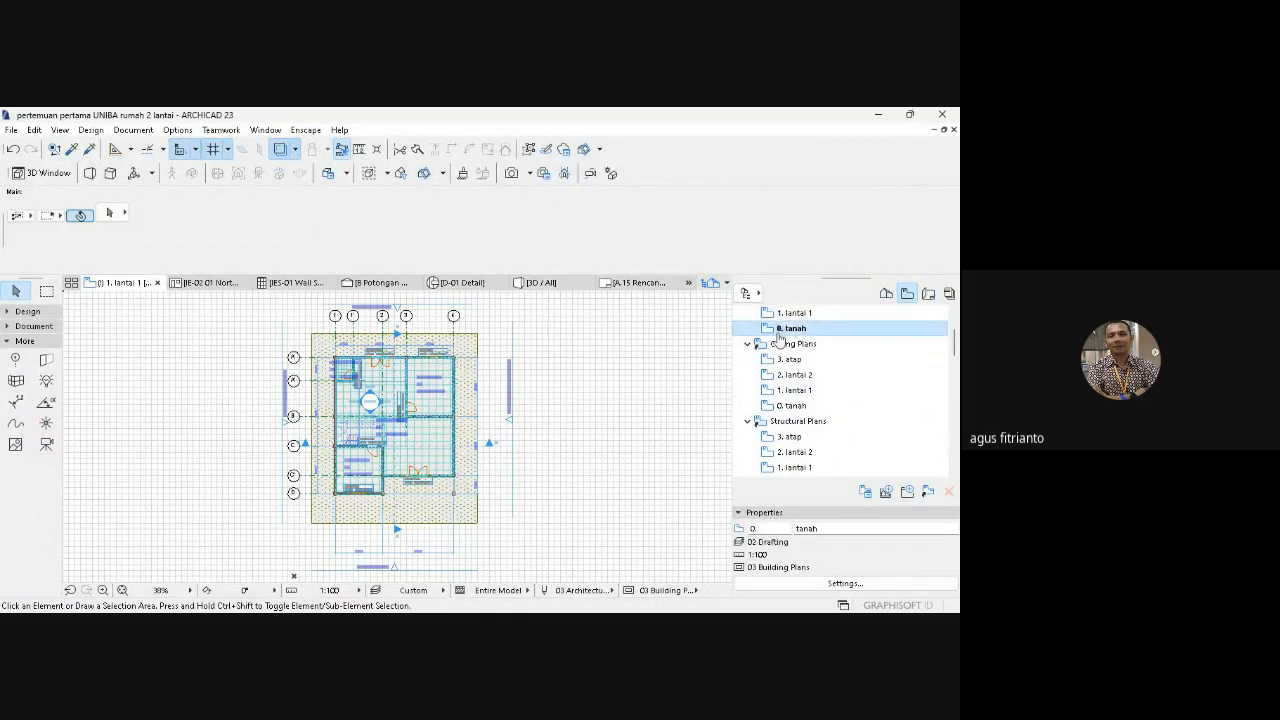
- Check which layer the footing at the lower-left corner of the foundation plan is assigned to, then deselect it
mouse_move(392, 286)
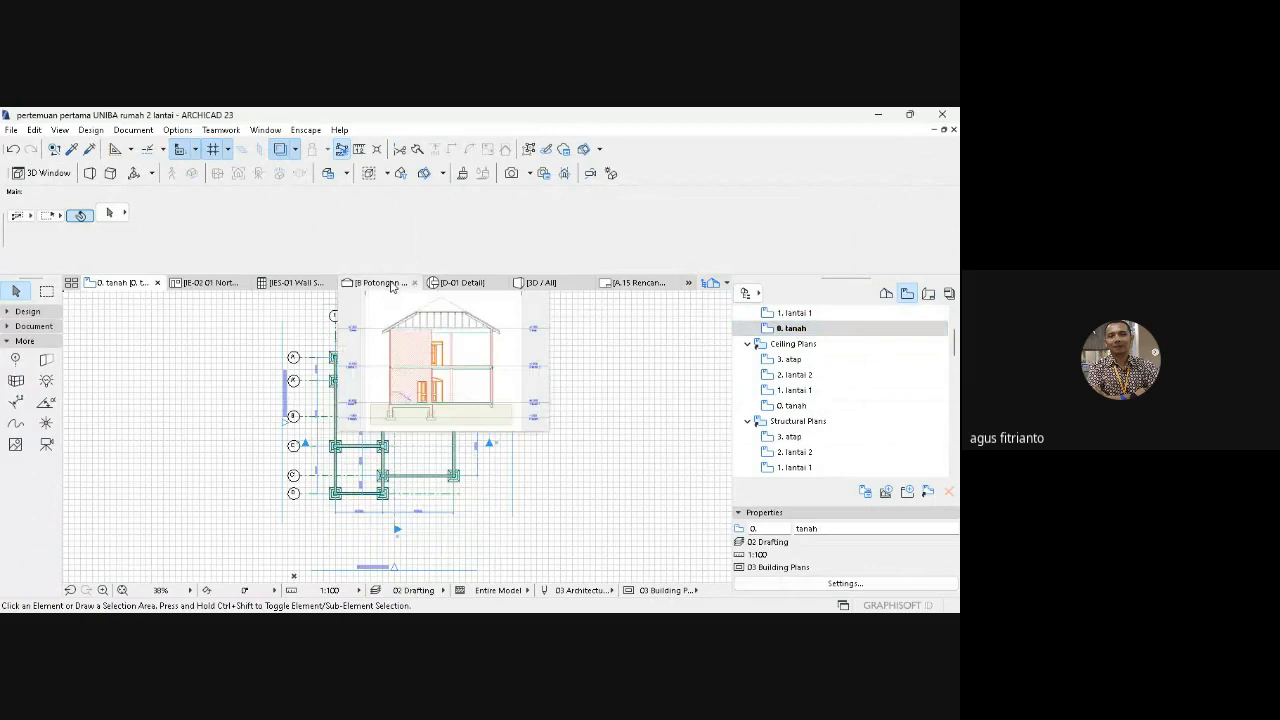
click(334, 493)
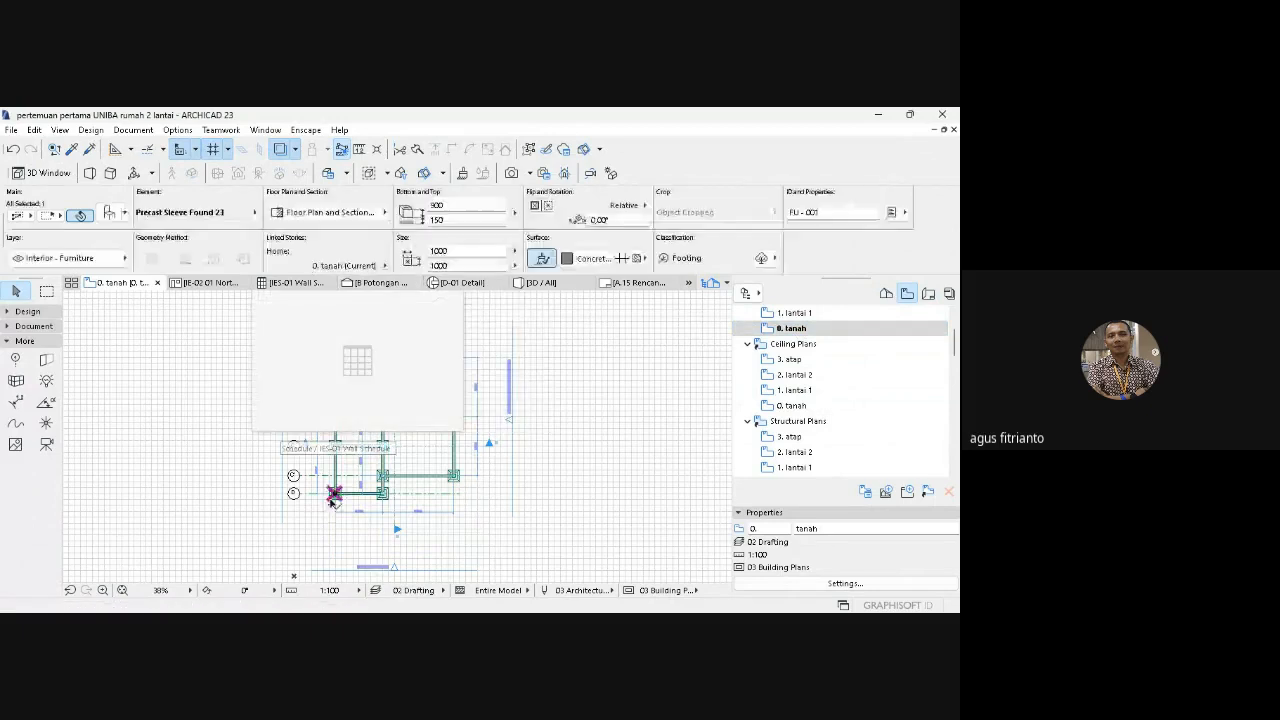
click(112, 260)
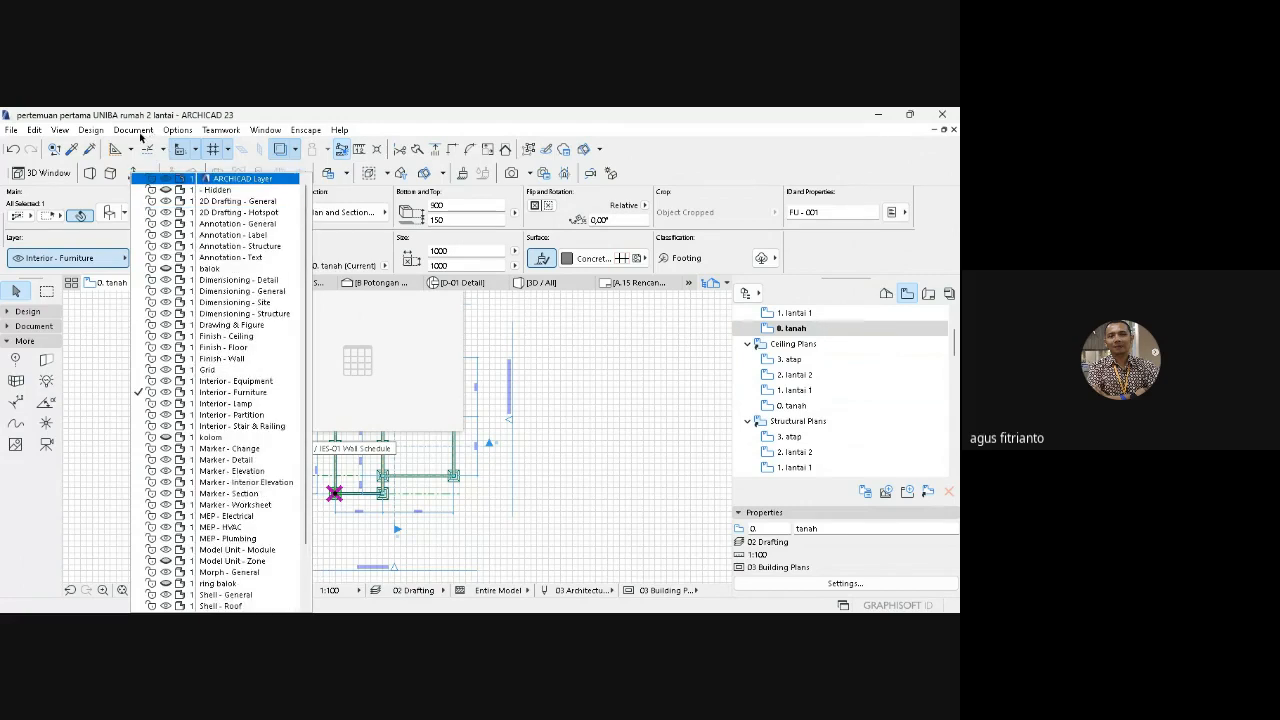
click(563, 434)
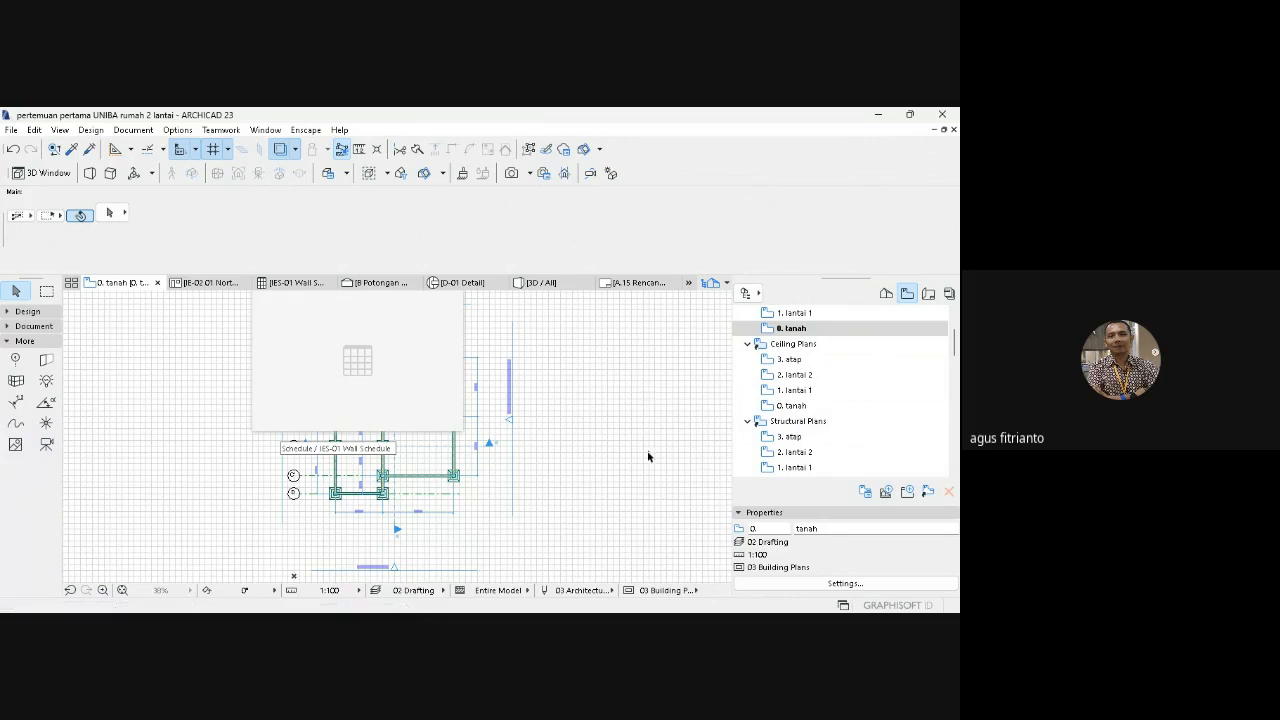
drag(648, 452, 673, 369)
click(610, 378)
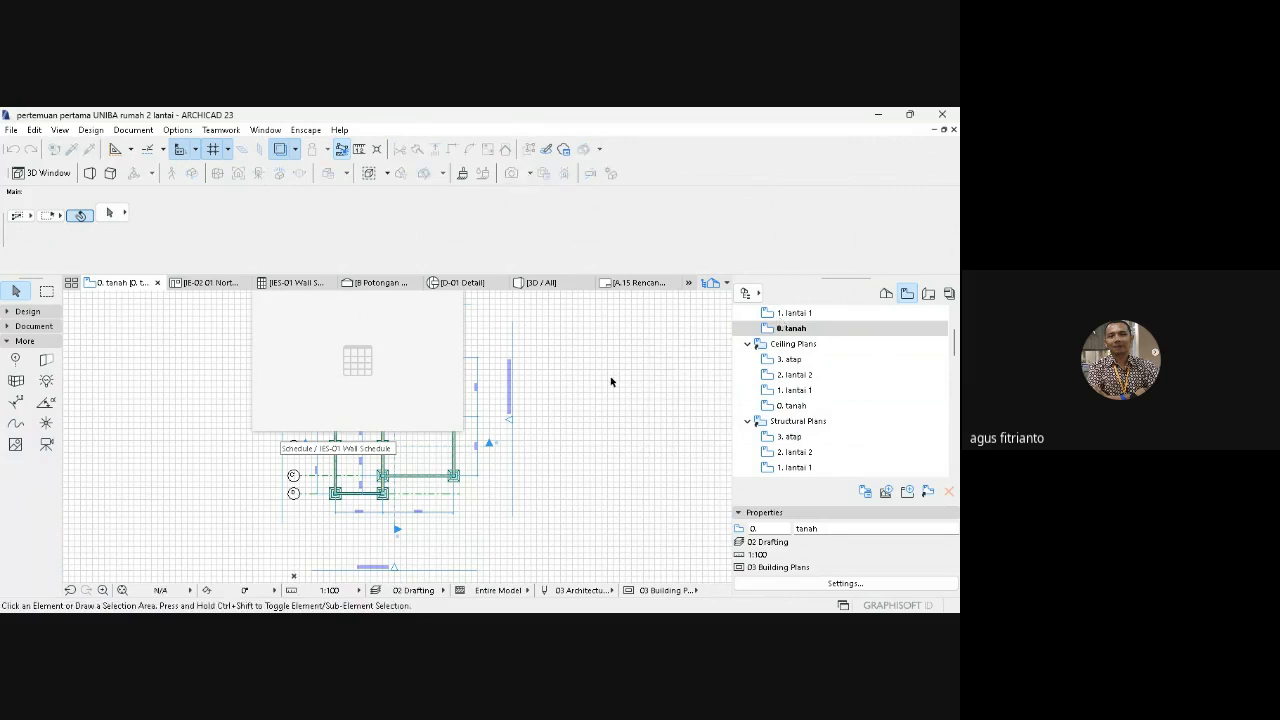
- Return to layout A.15 Rencana Pondasi and show all layers in the layout book
click(928, 293)
double_click(810, 362)
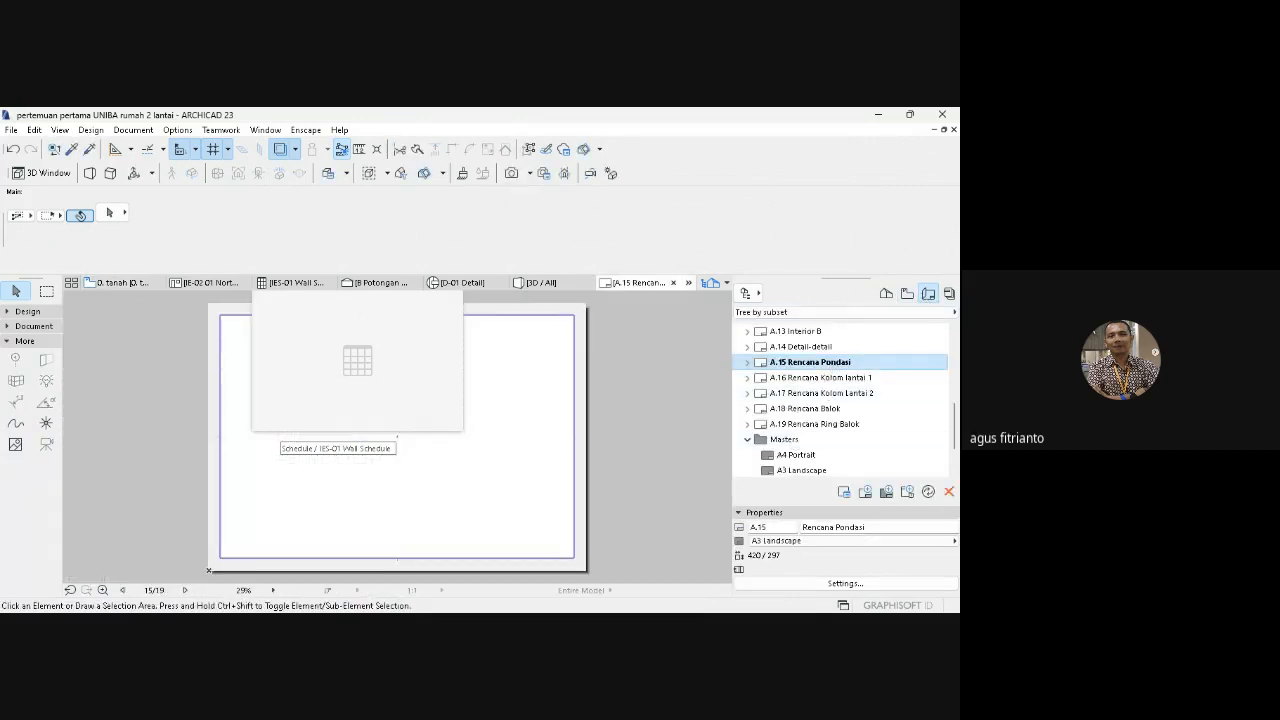
click(196, 149)
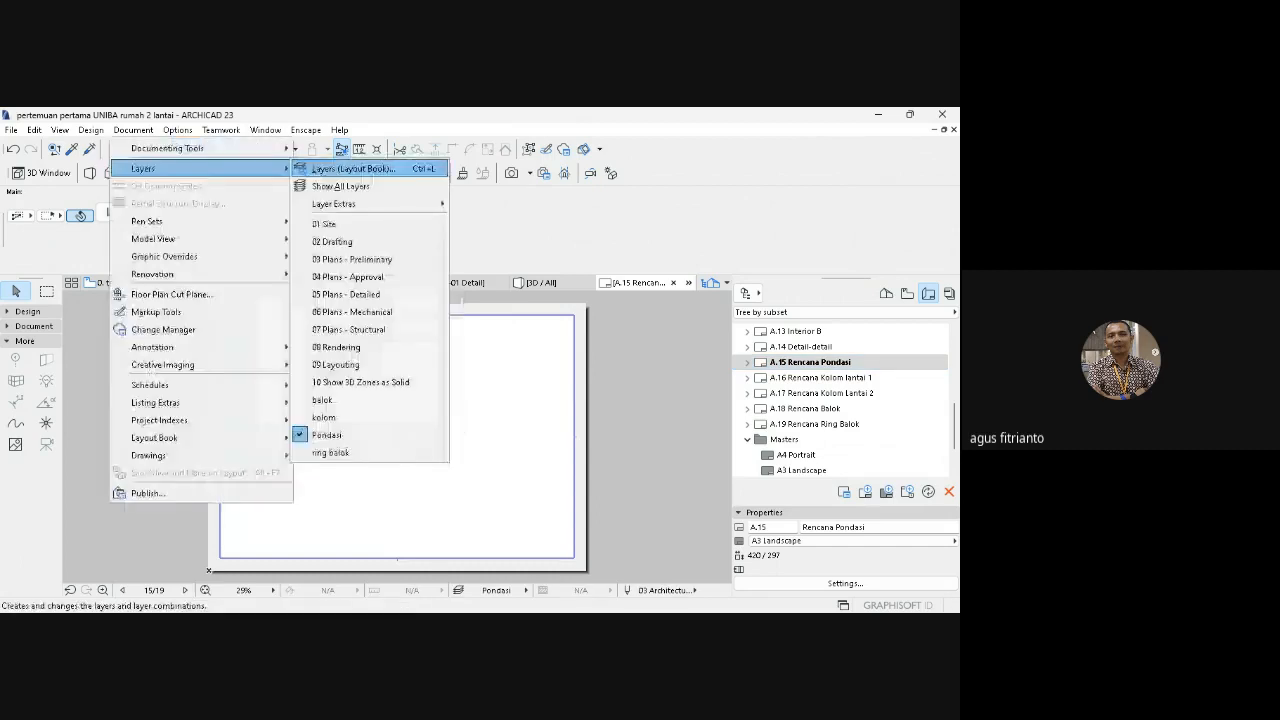
click(652, 431)
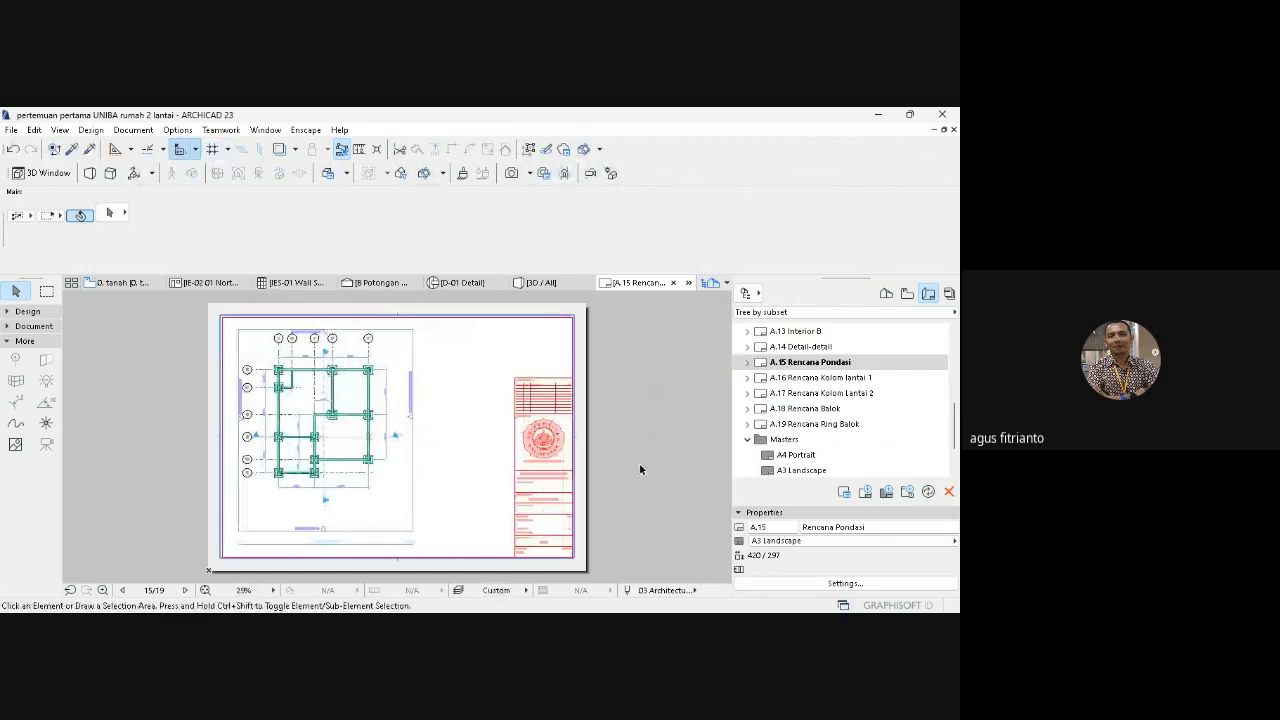
- Examine the title and scale of the Rencana Pondasi drawing up close and look through the saved views in the view map
click(747, 362)
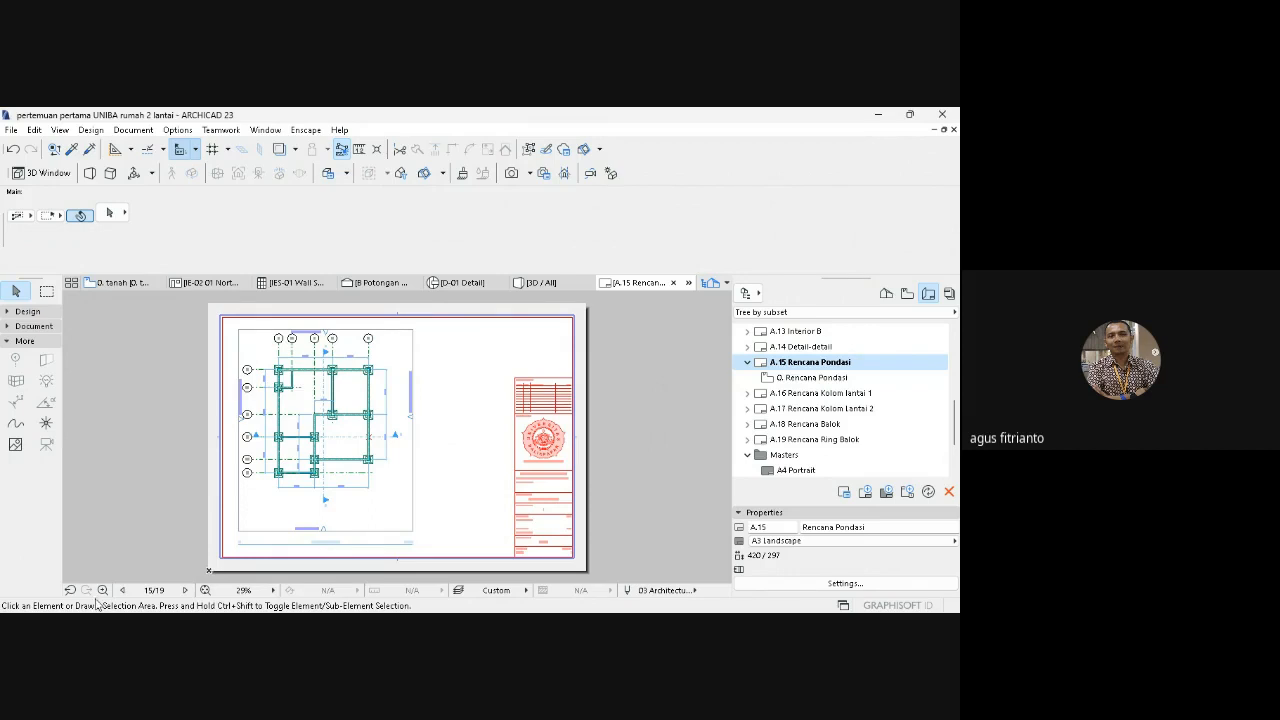
click(102, 590)
click(298, 516)
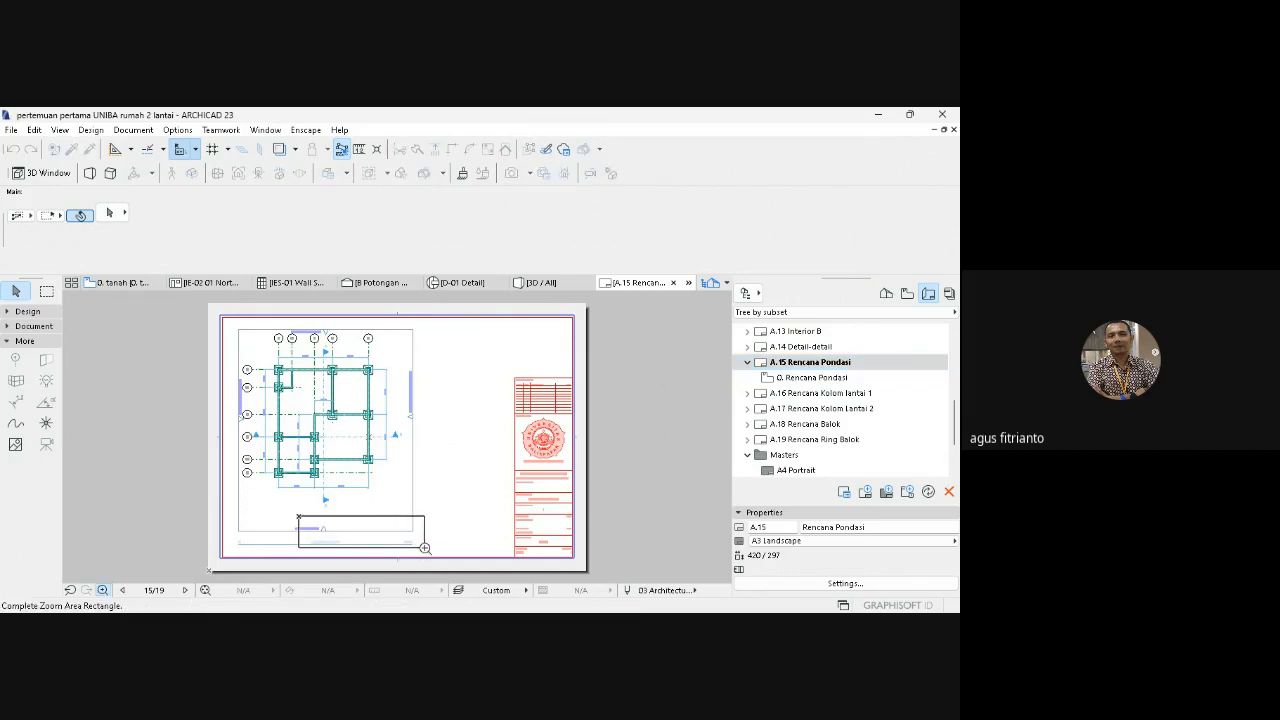
click(424, 548)
click(907, 294)
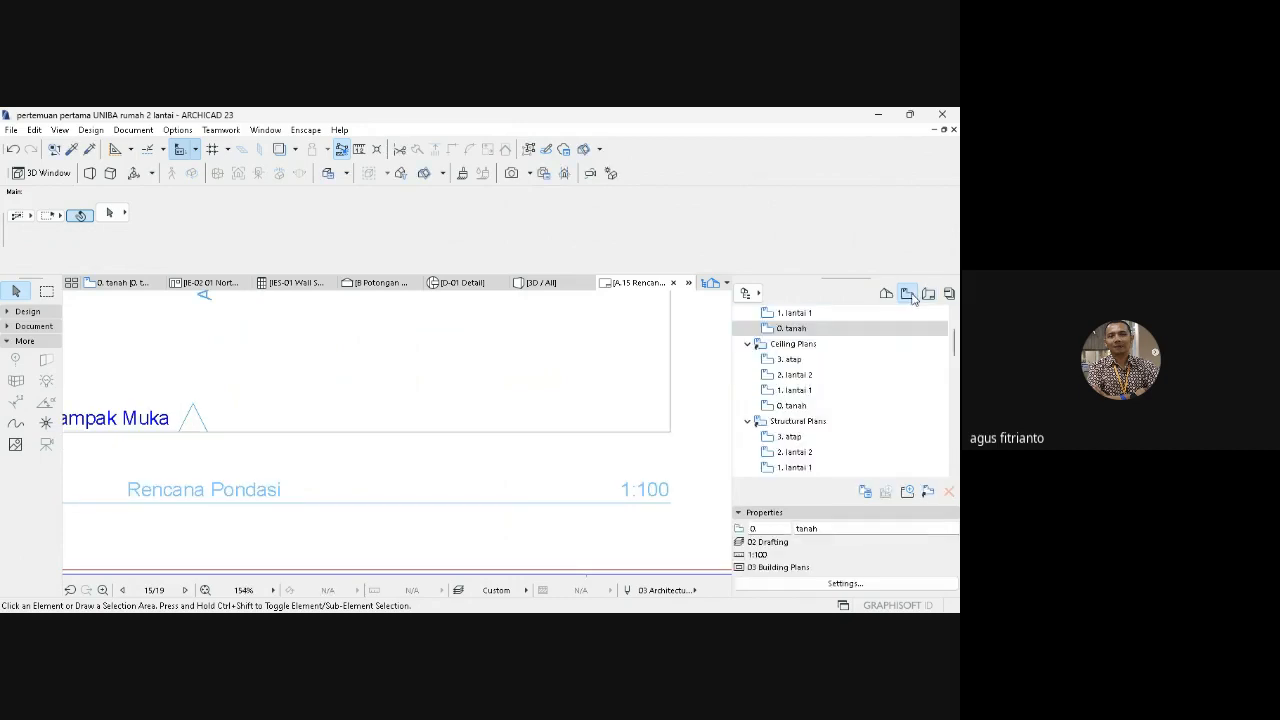
scroll(823, 466, down, 5)
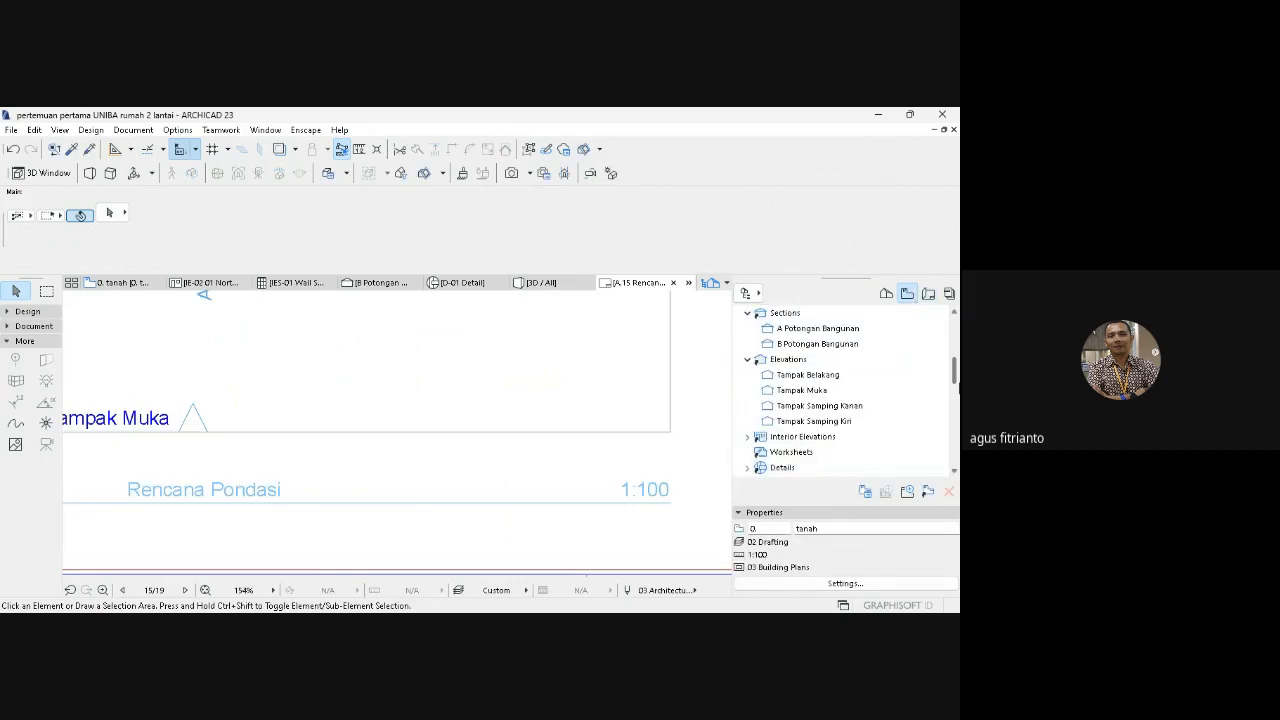
click(929, 294)
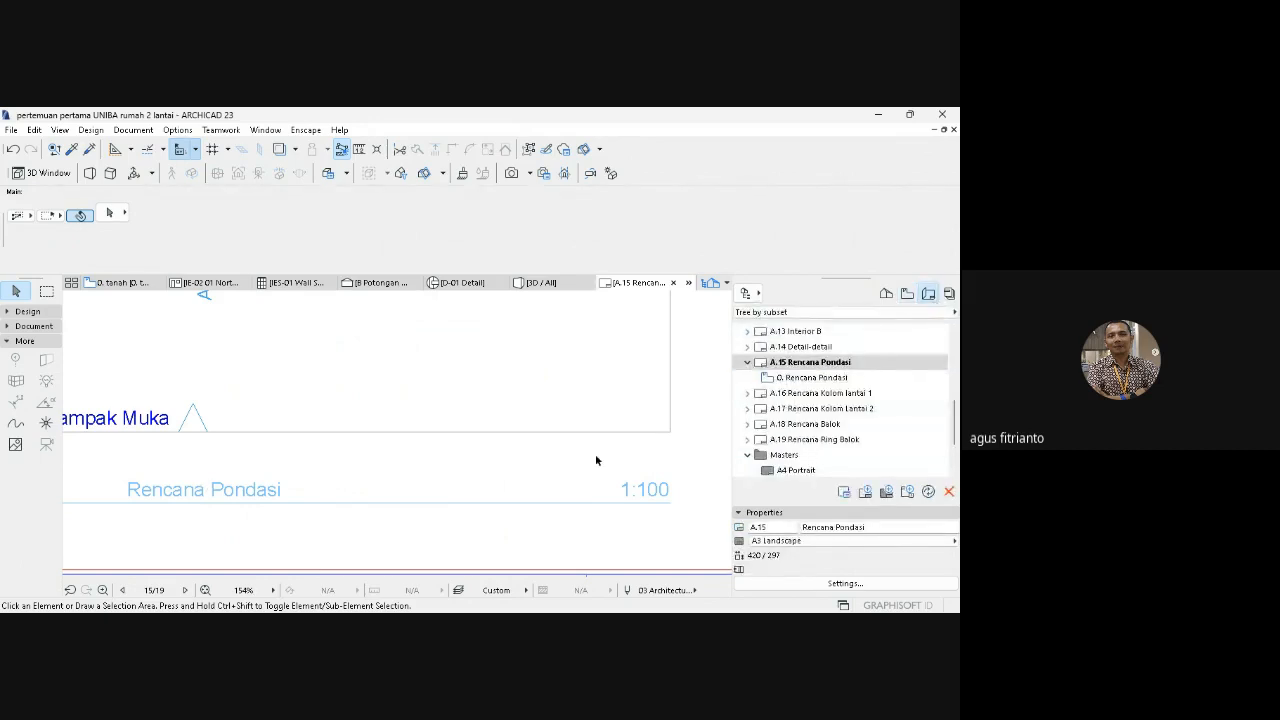
- Locate the Rencana Pondasi drawing, then open layout A.16 at its Rencana Kolom Lantai 1 drawing
click(816, 380)
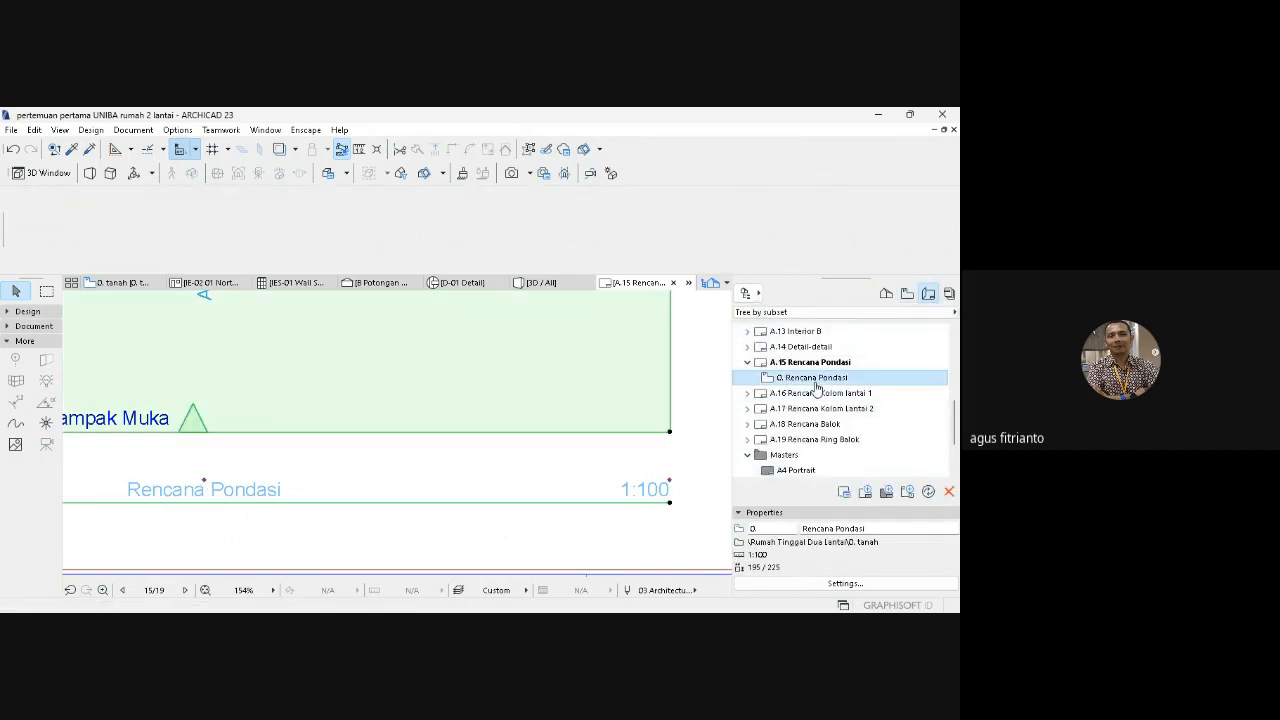
click(748, 394)
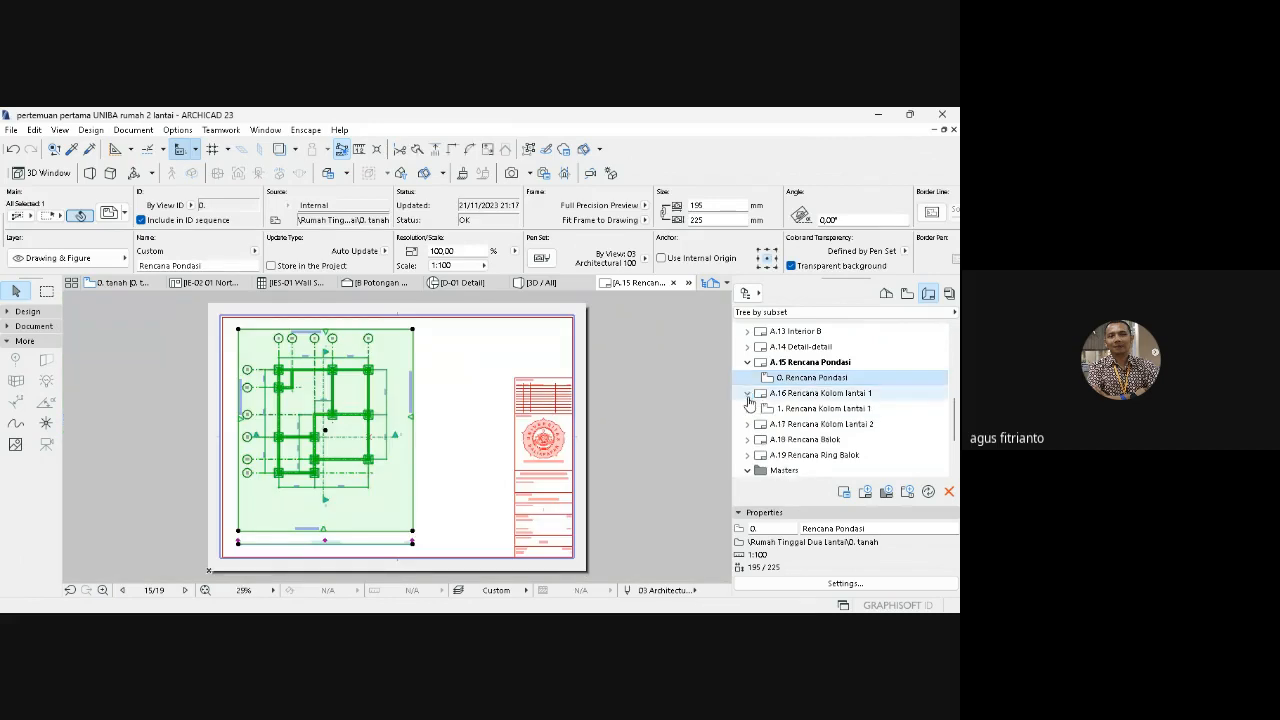
double_click(808, 408)
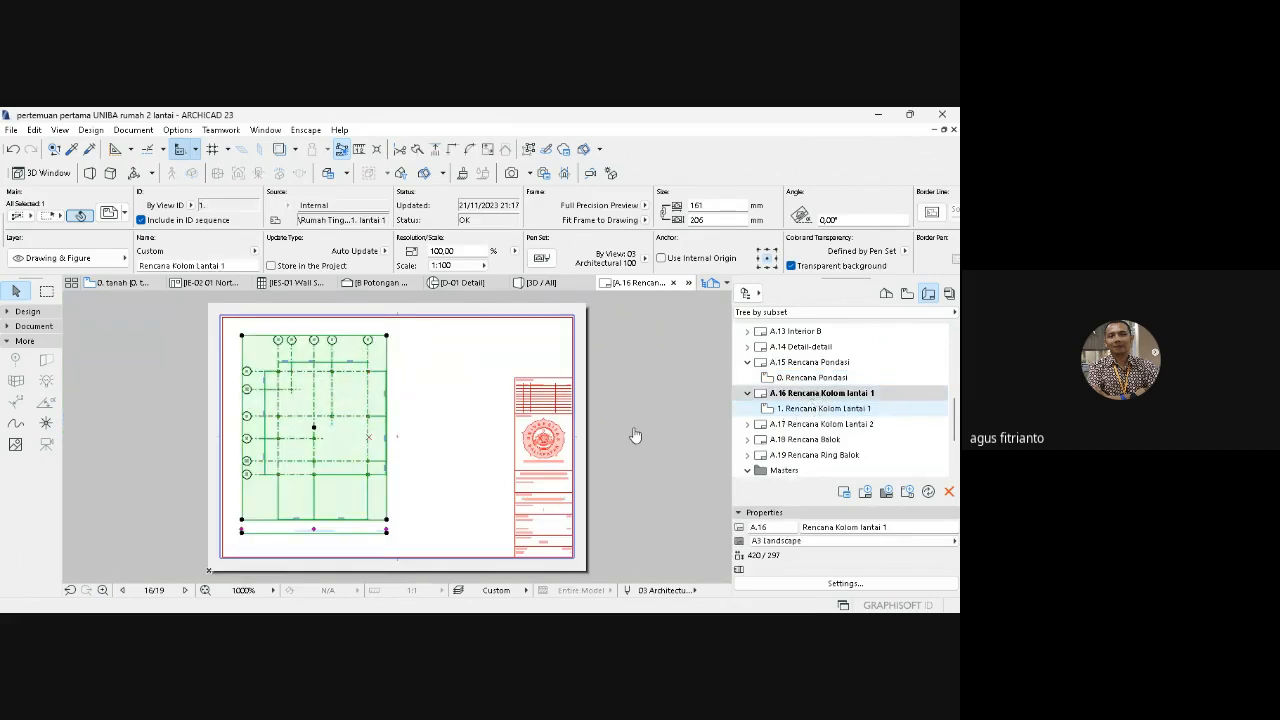
- Deselect the Rencana Kolom Lantai 1 drawing and collapse layouts A.15 and A.16 in the layout book
click(450, 403)
click(450, 403)
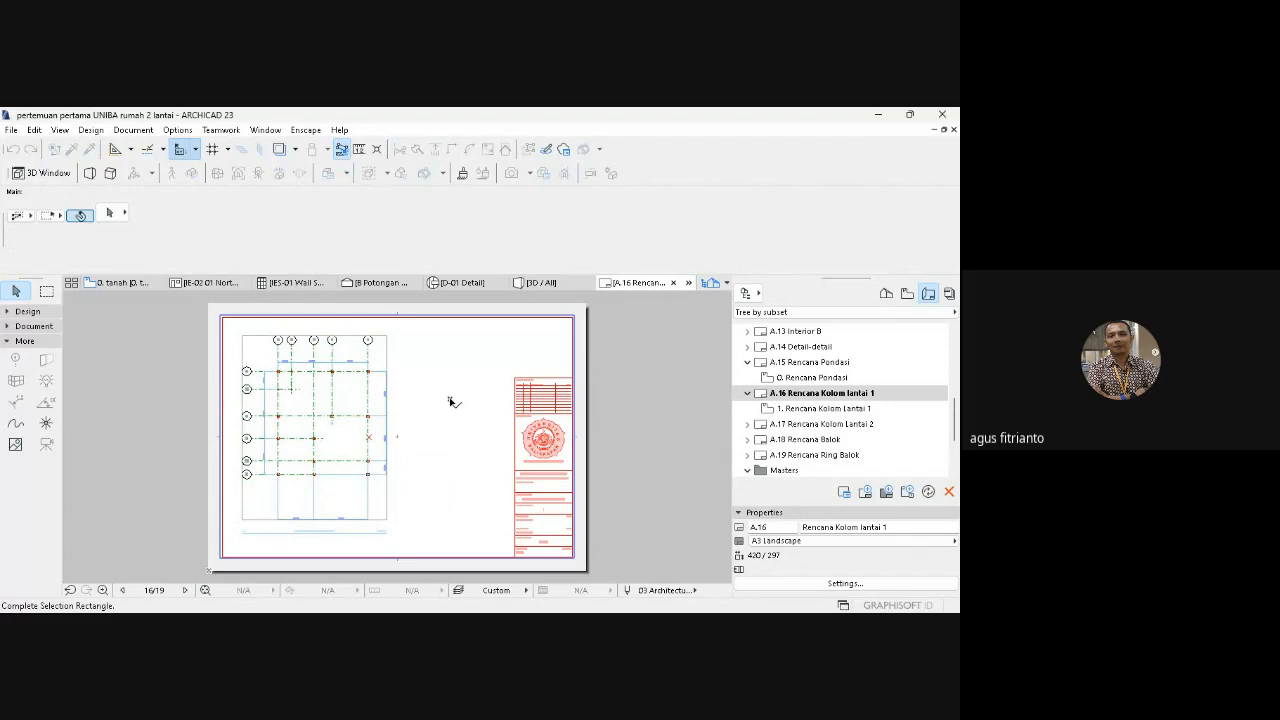
click(500, 350)
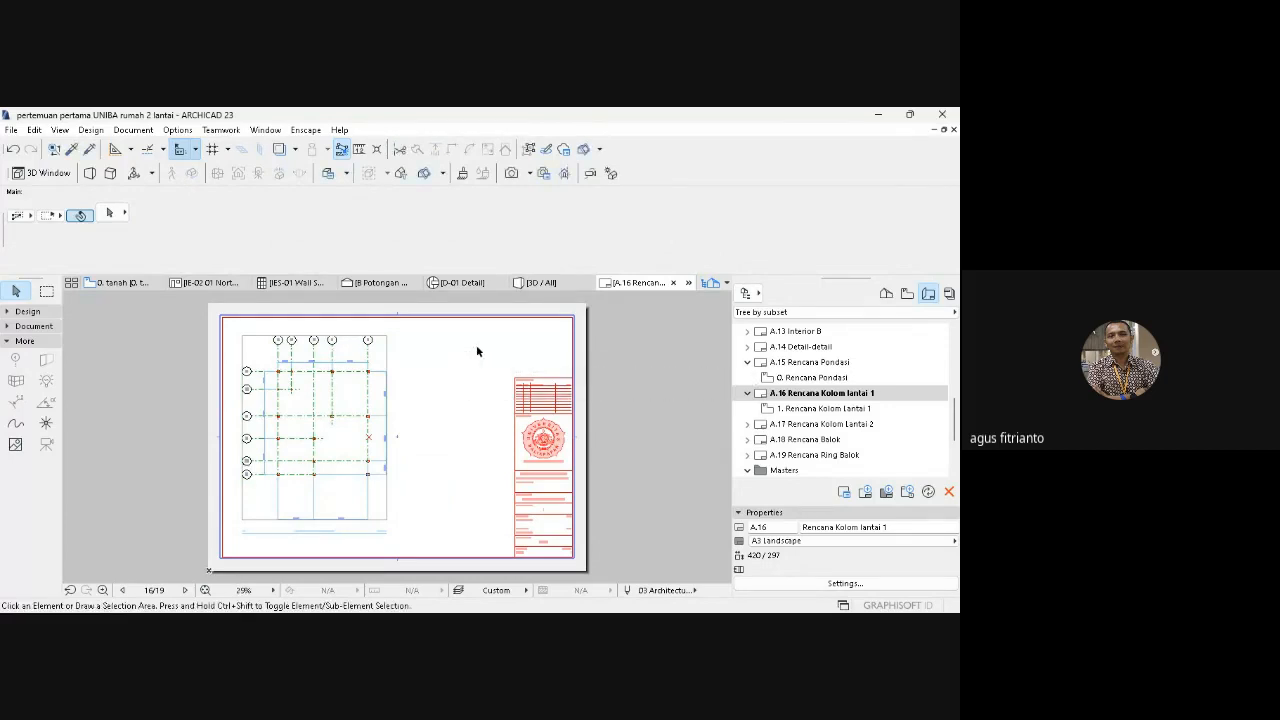
click(747, 362)
click(748, 378)
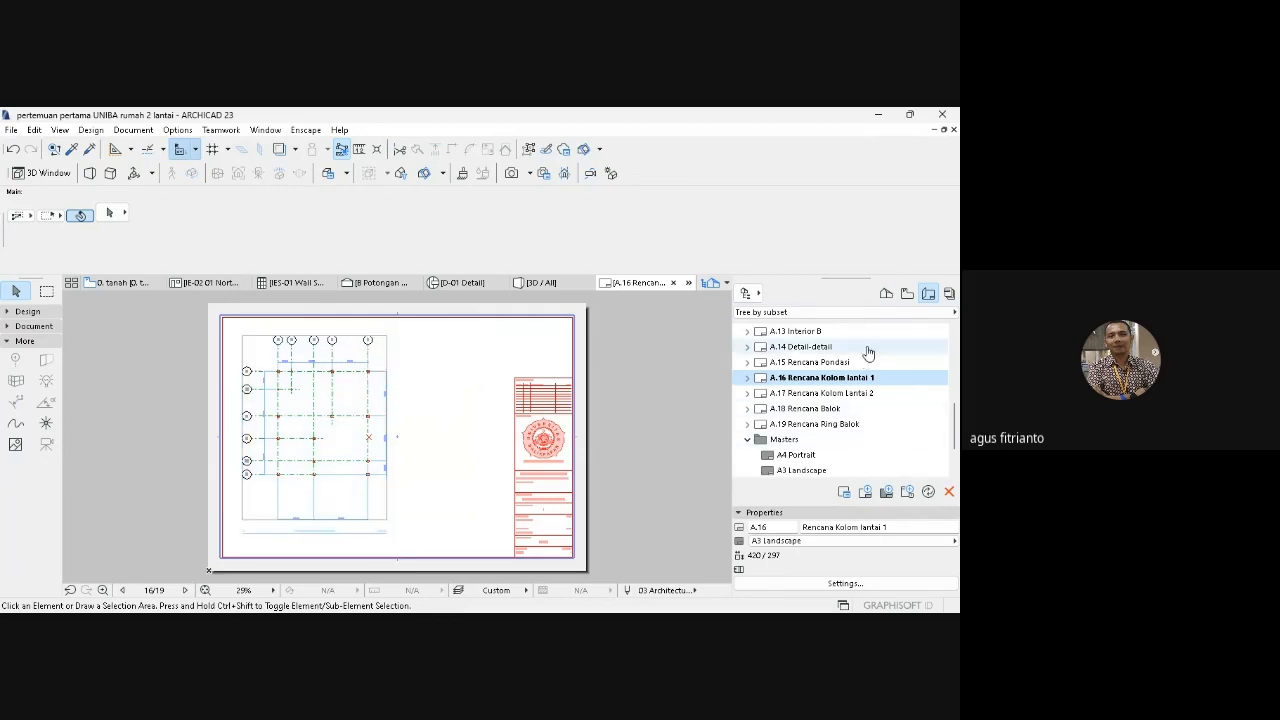
- Switch to the project map and open the IES-03 Door Schedule from the element schedules
click(886, 295)
click(788, 389)
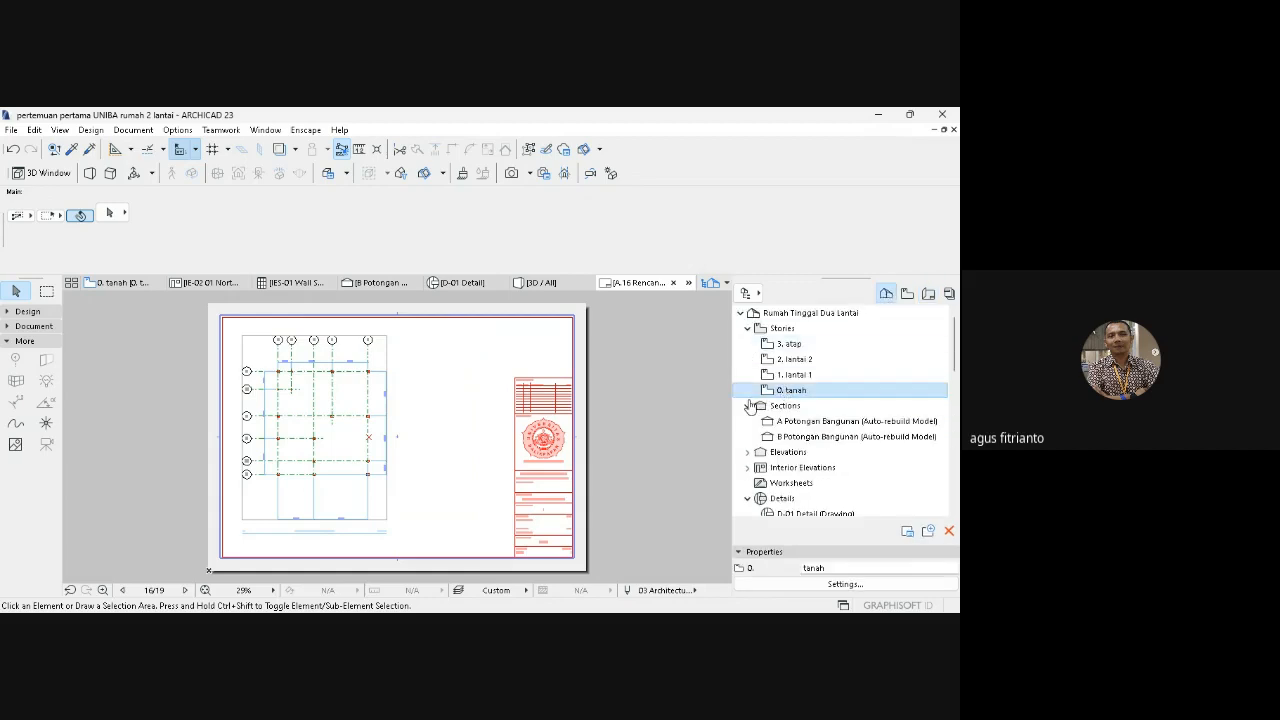
click(747, 405)
drag(955, 345, 956, 410)
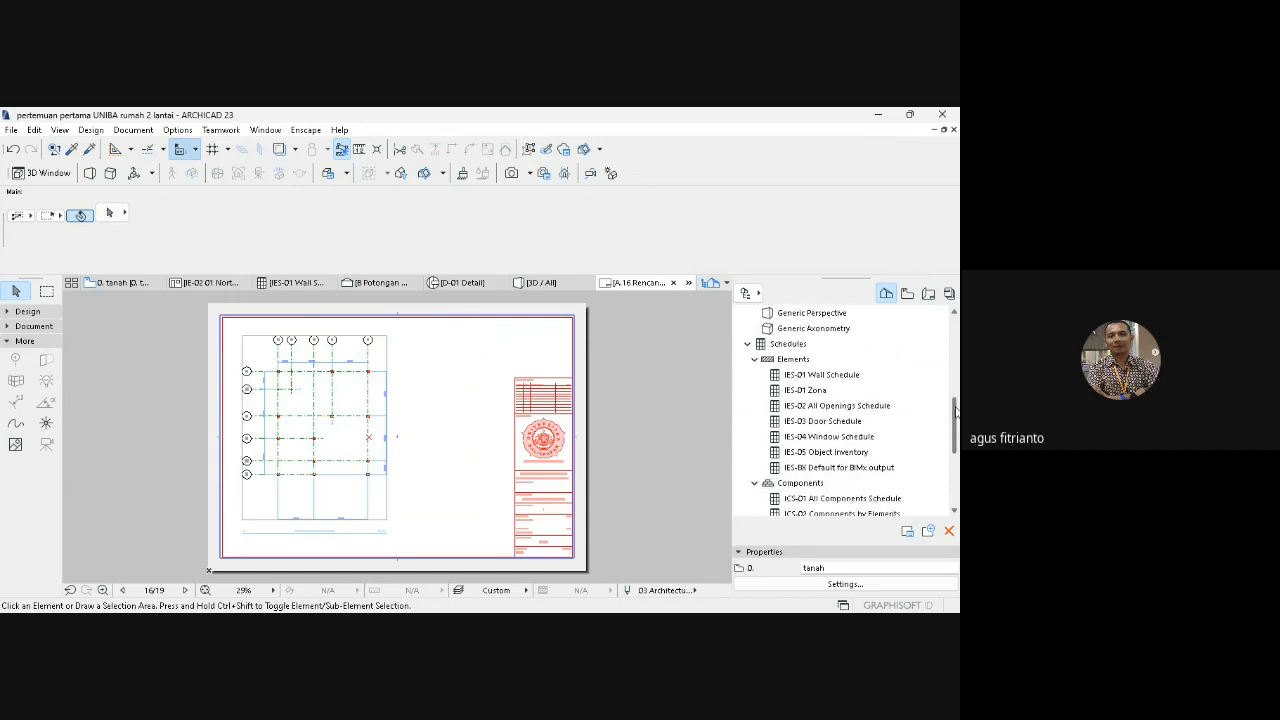
click(857, 422)
double_click(857, 422)
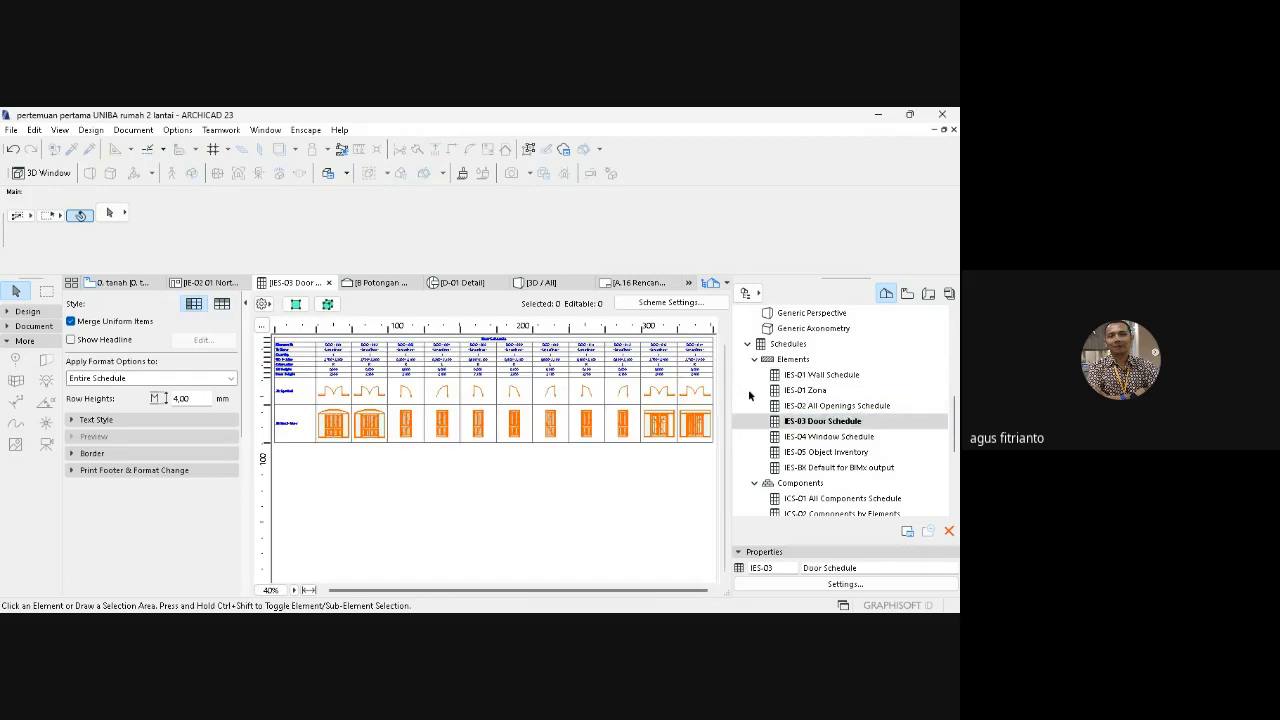
- Create a new schedule scheme named Kolom in the scheme settings by duplicating IES-03 Door Schedule
click(677, 304)
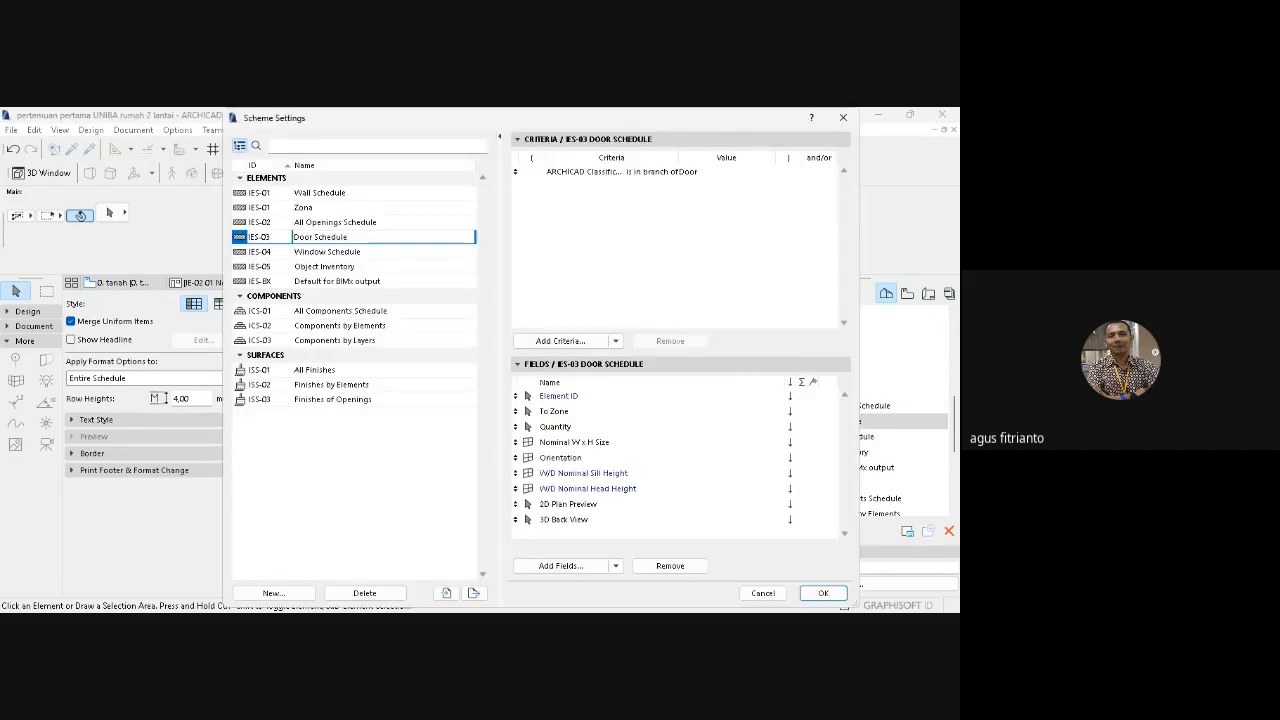
click(273, 593)
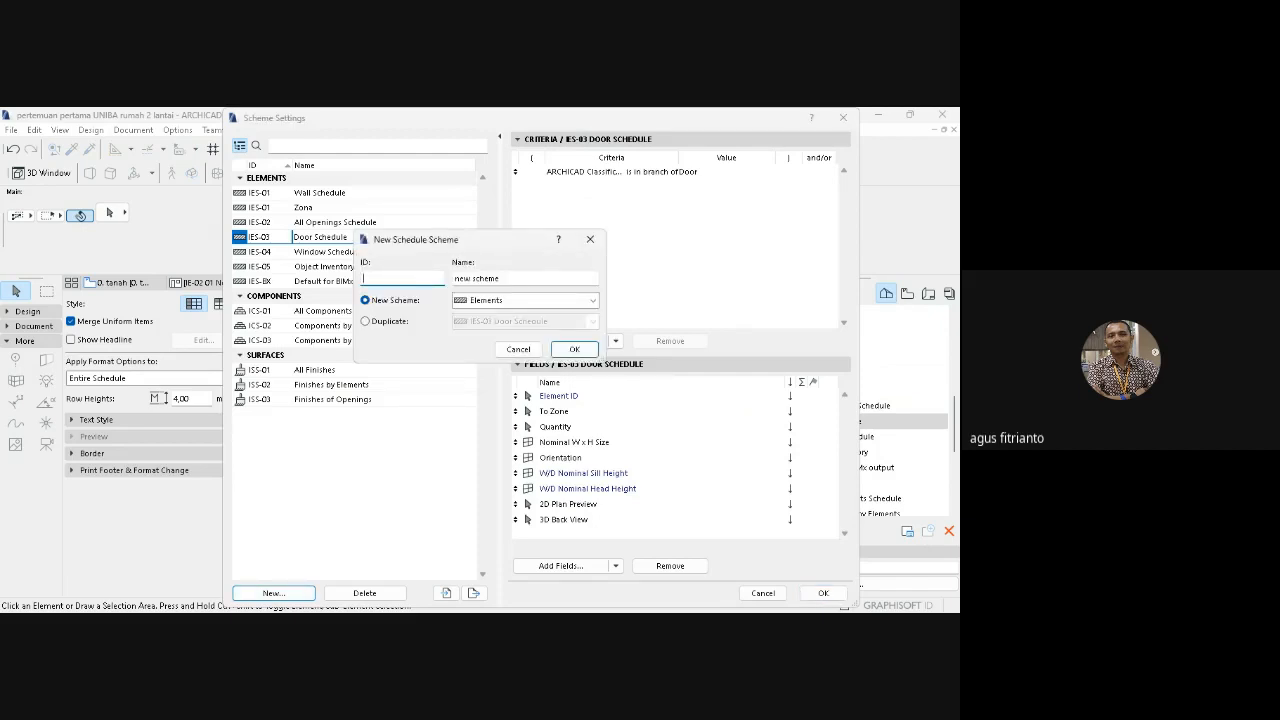
click(365, 321)
drag(537, 279, 451, 279)
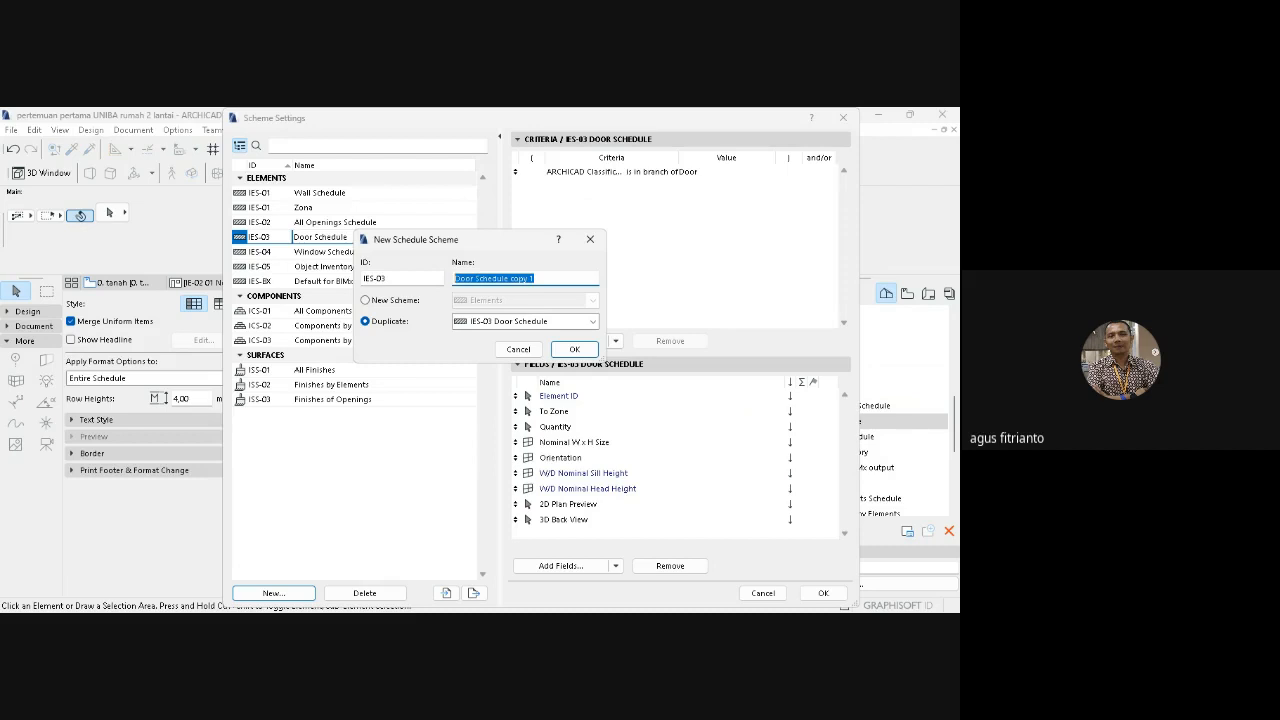
text(Kolom)
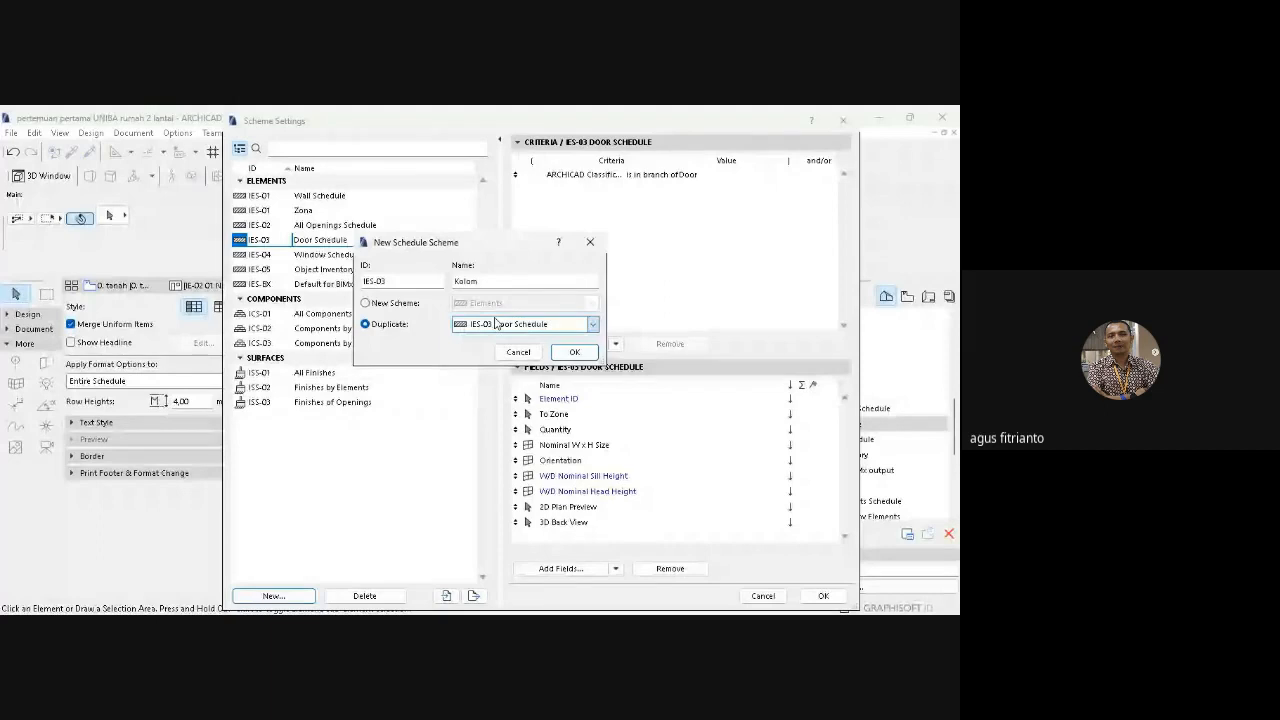
click(495, 323)
click(575, 349)
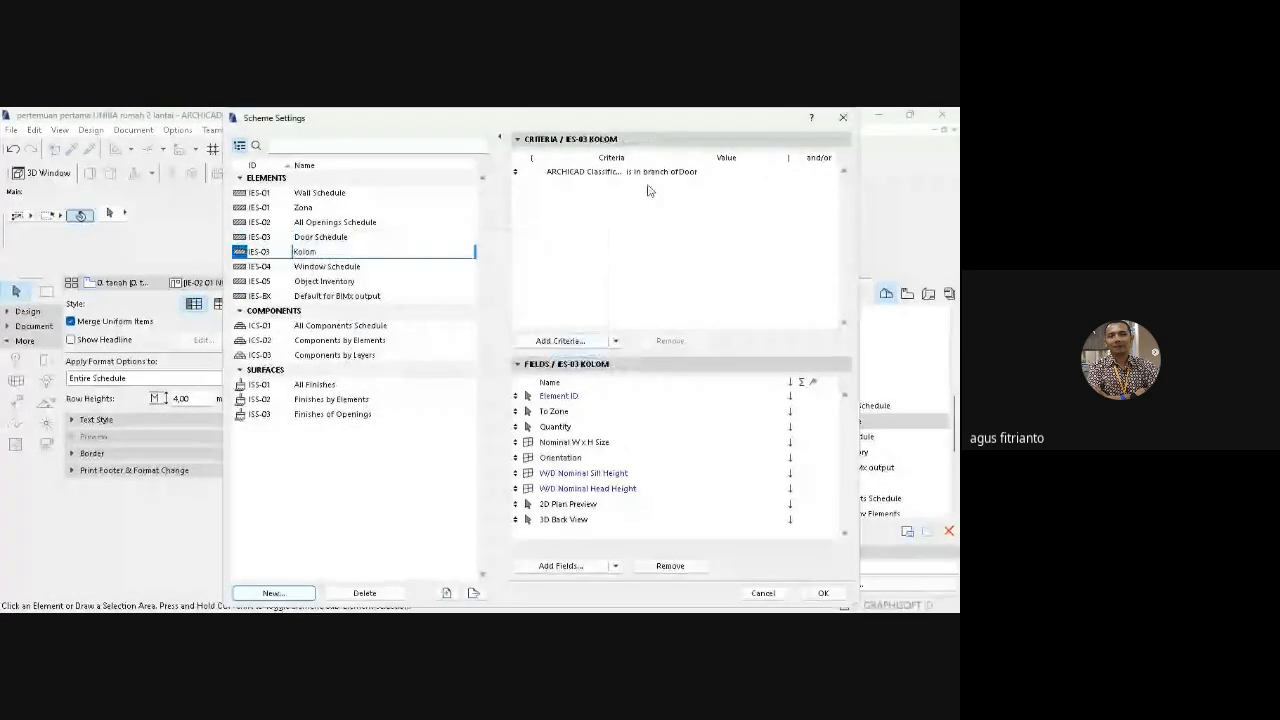
- Examine the operator options and classification tree available for the Kolom scheme's Door criterion, leaving the criterion as it is
click(665, 174)
click(670, 173)
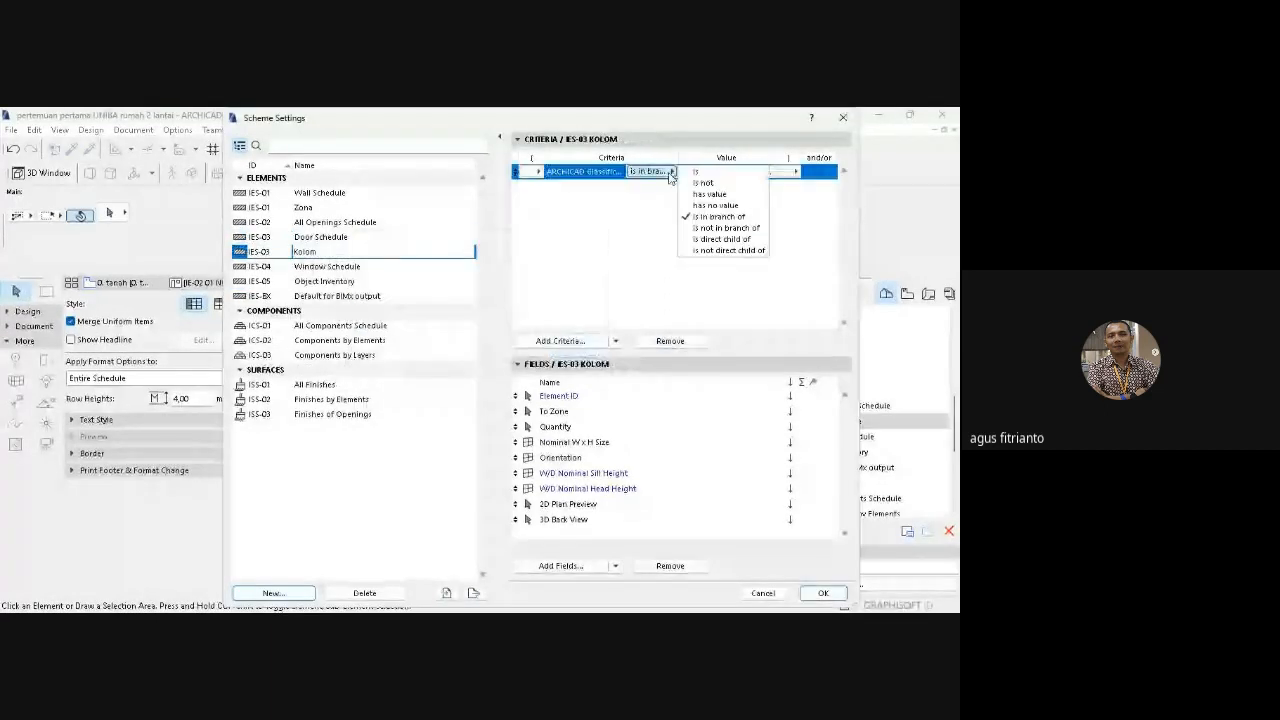
click(583, 177)
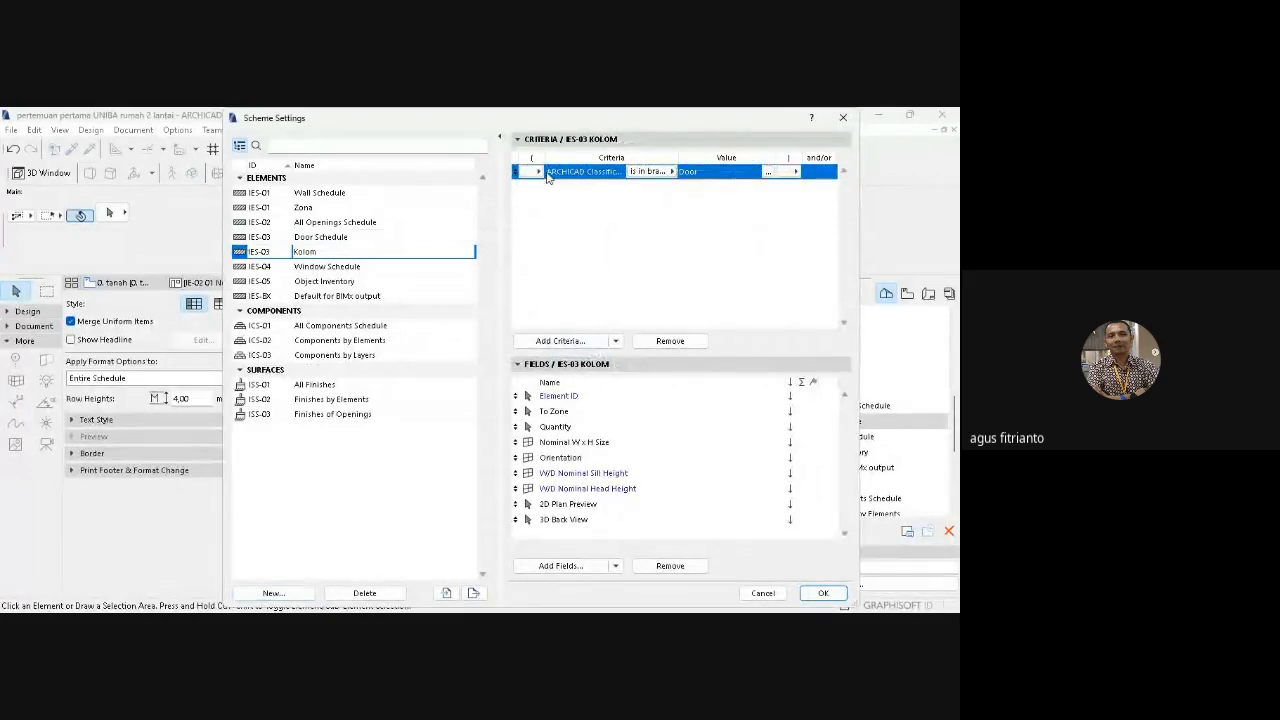
click(768, 172)
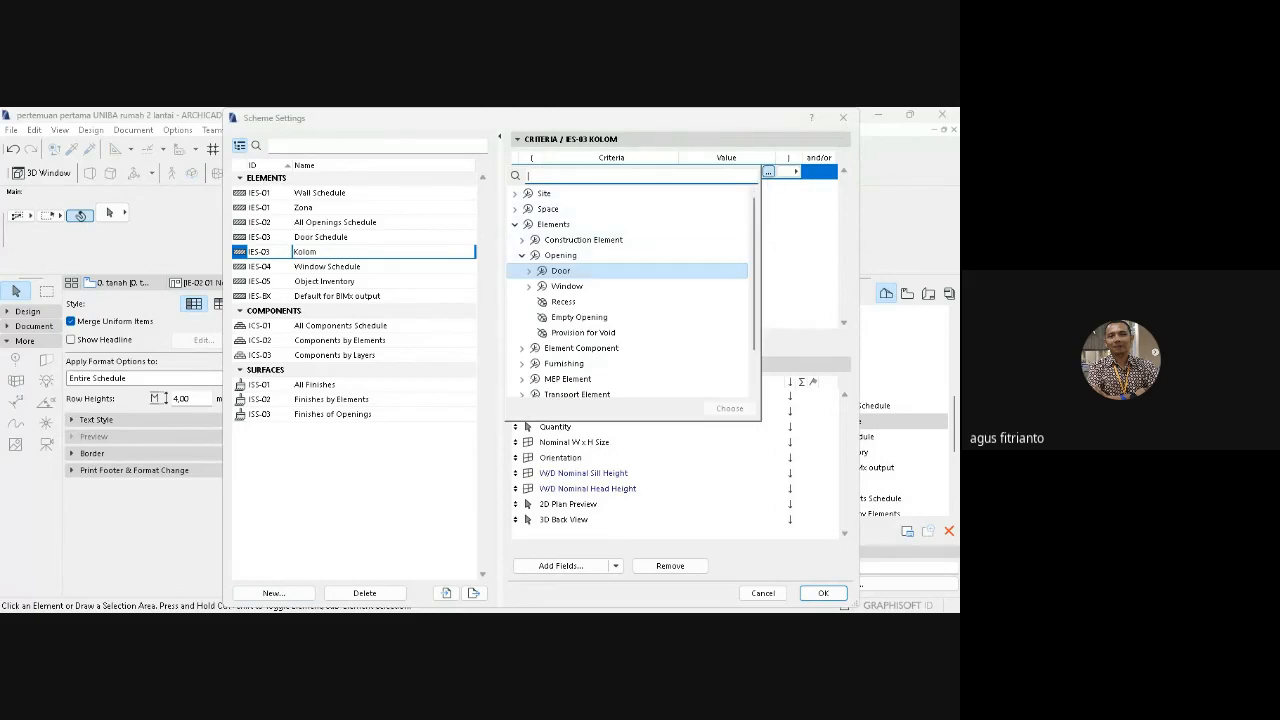
drag(754, 272, 754, 311)
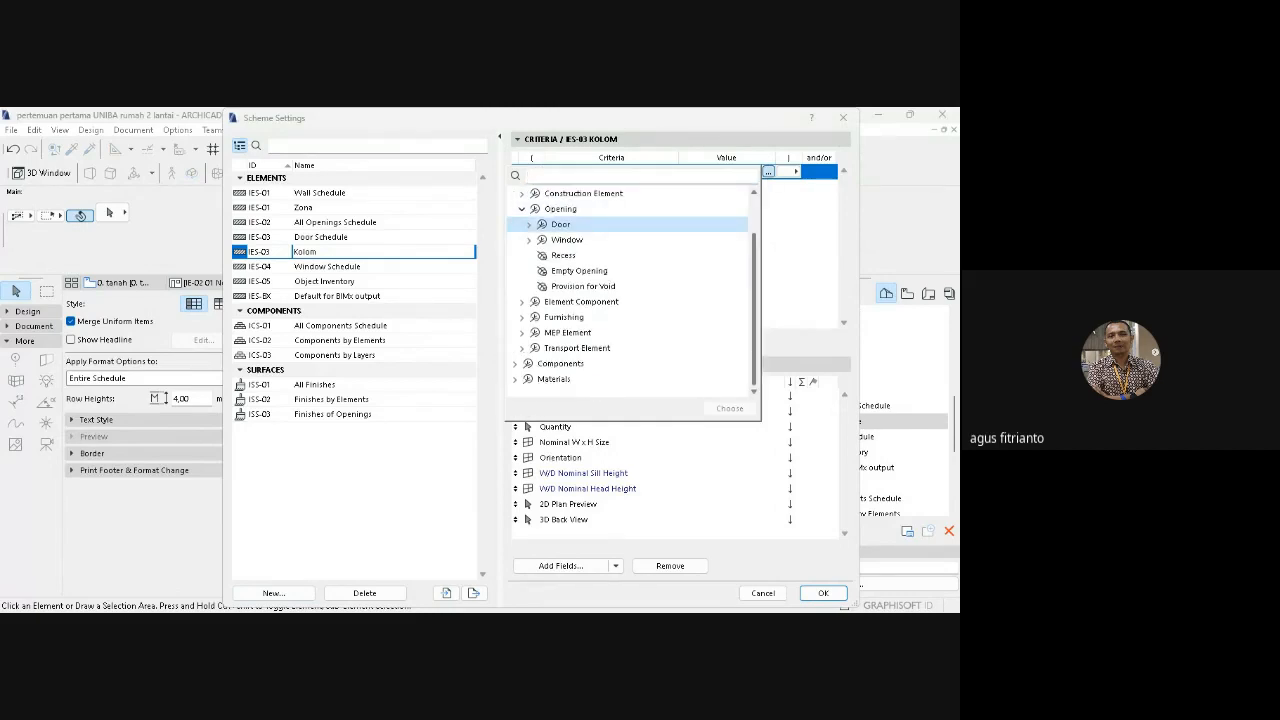
scroll(630, 292, up, 1)
scroll(630, 292, down, 1)
click(782, 220)
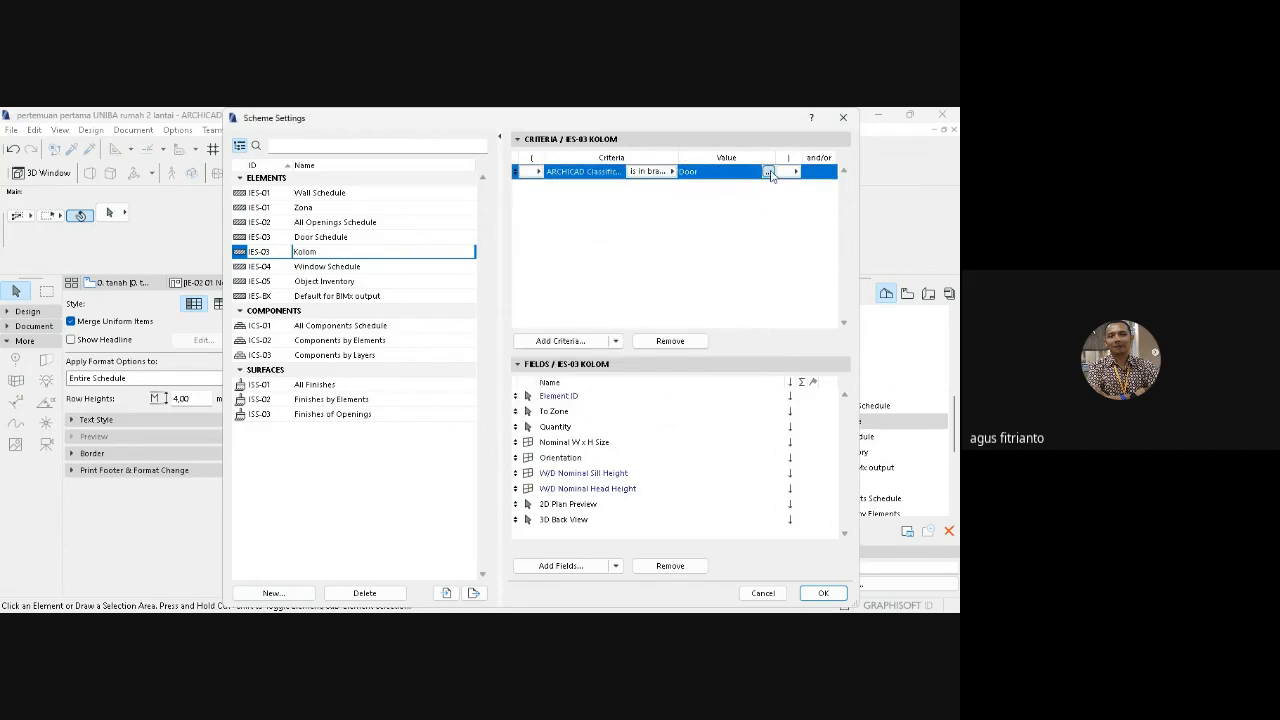
click(768, 173)
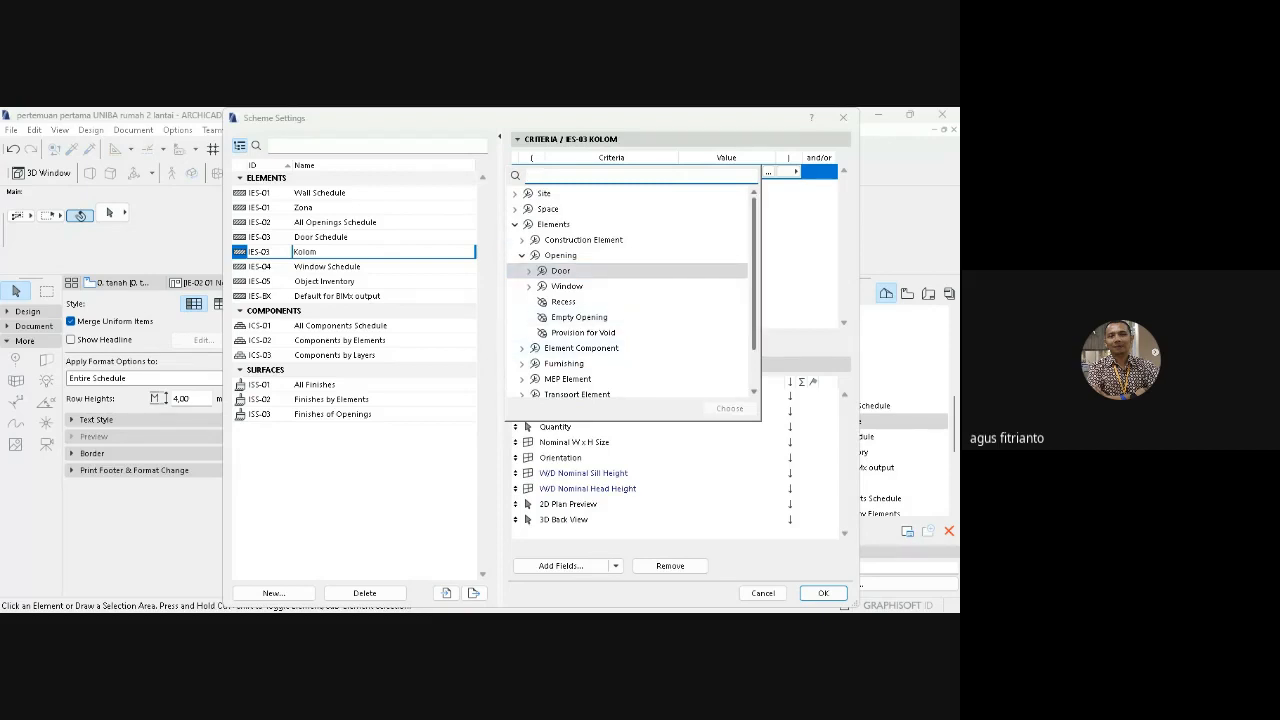
scroll(630, 290, down, 1)
click(785, 279)
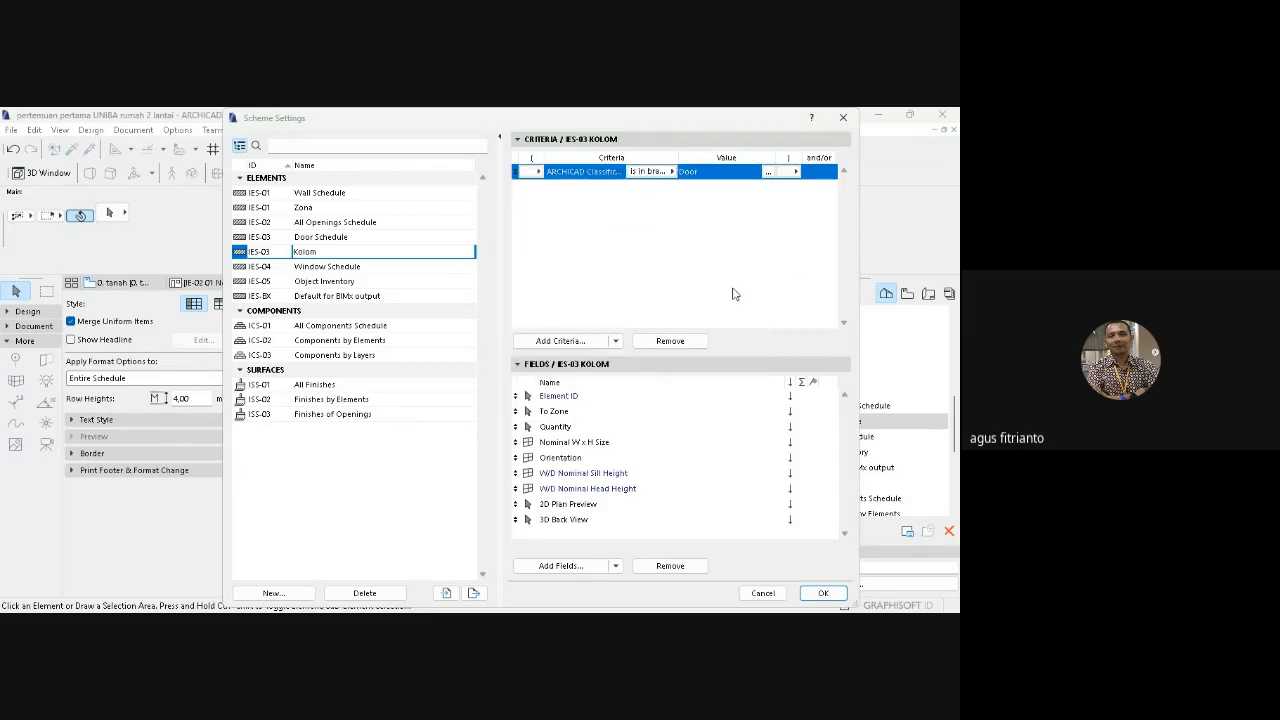
- Search the criteria that can be added to the Kolom scheme for column fields using "col", then clear the search
click(570, 341)
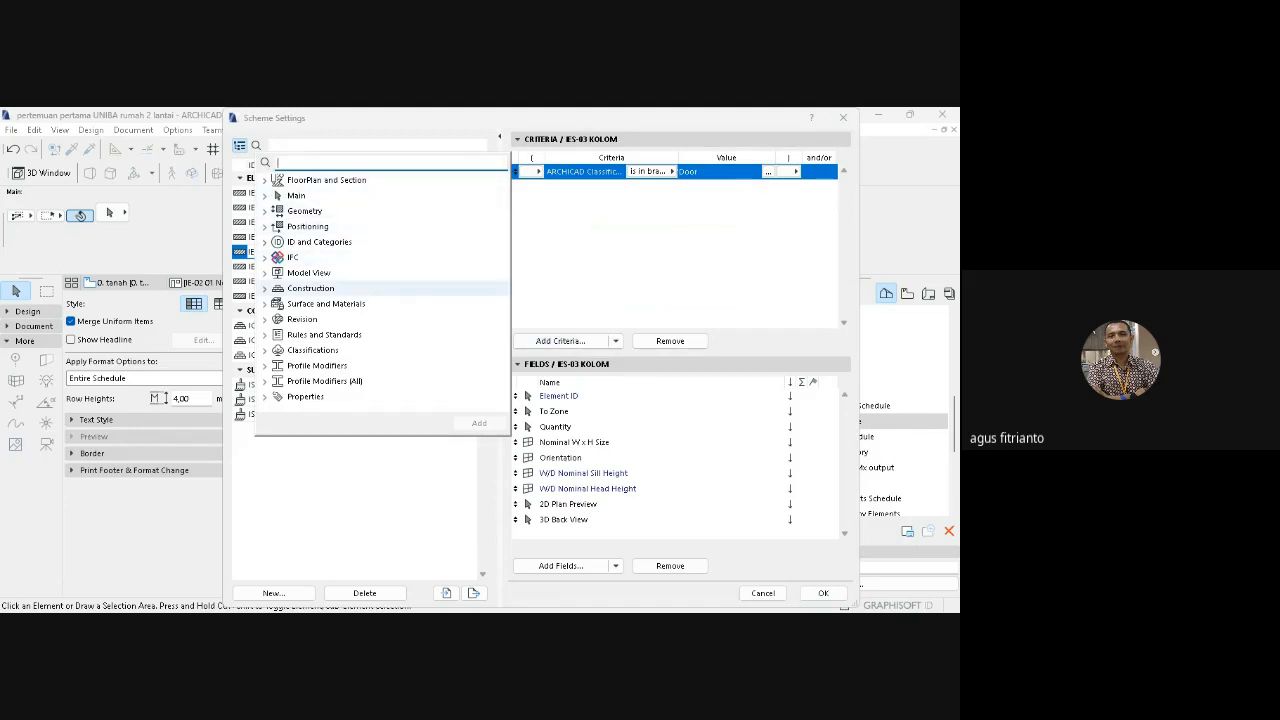
click(265, 289)
click(265, 136)
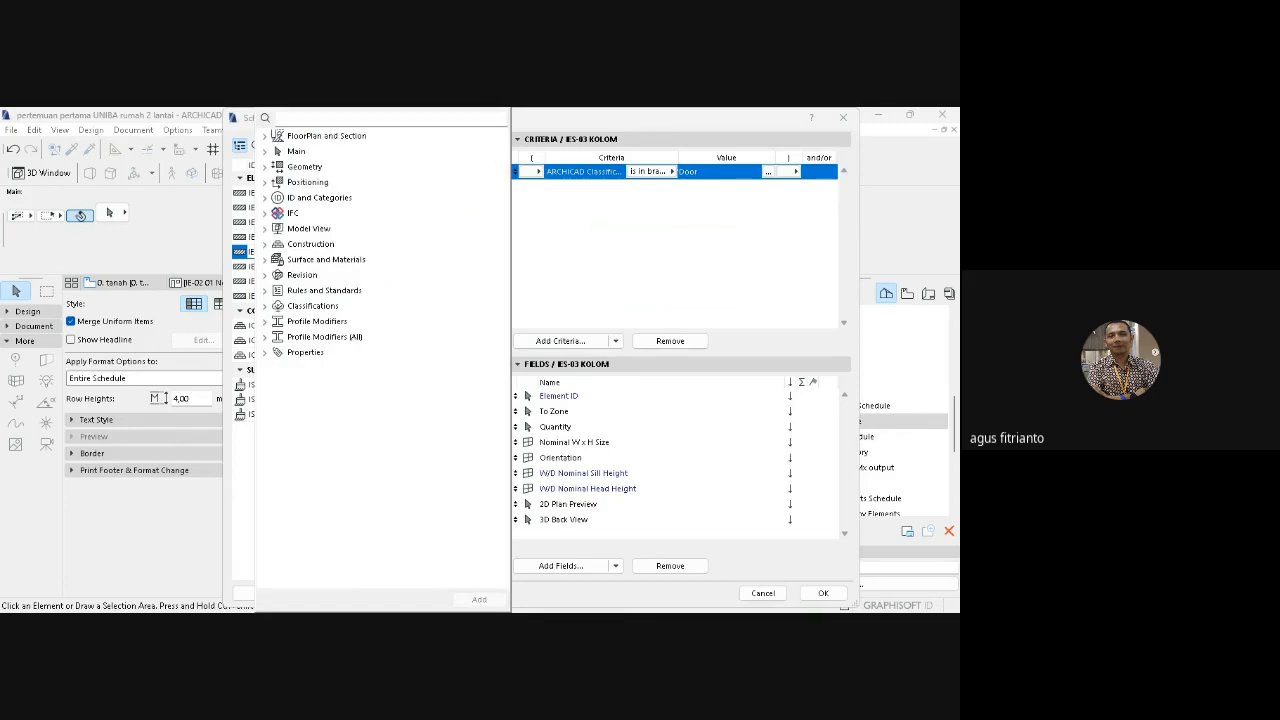
click(340, 118)
text(co)
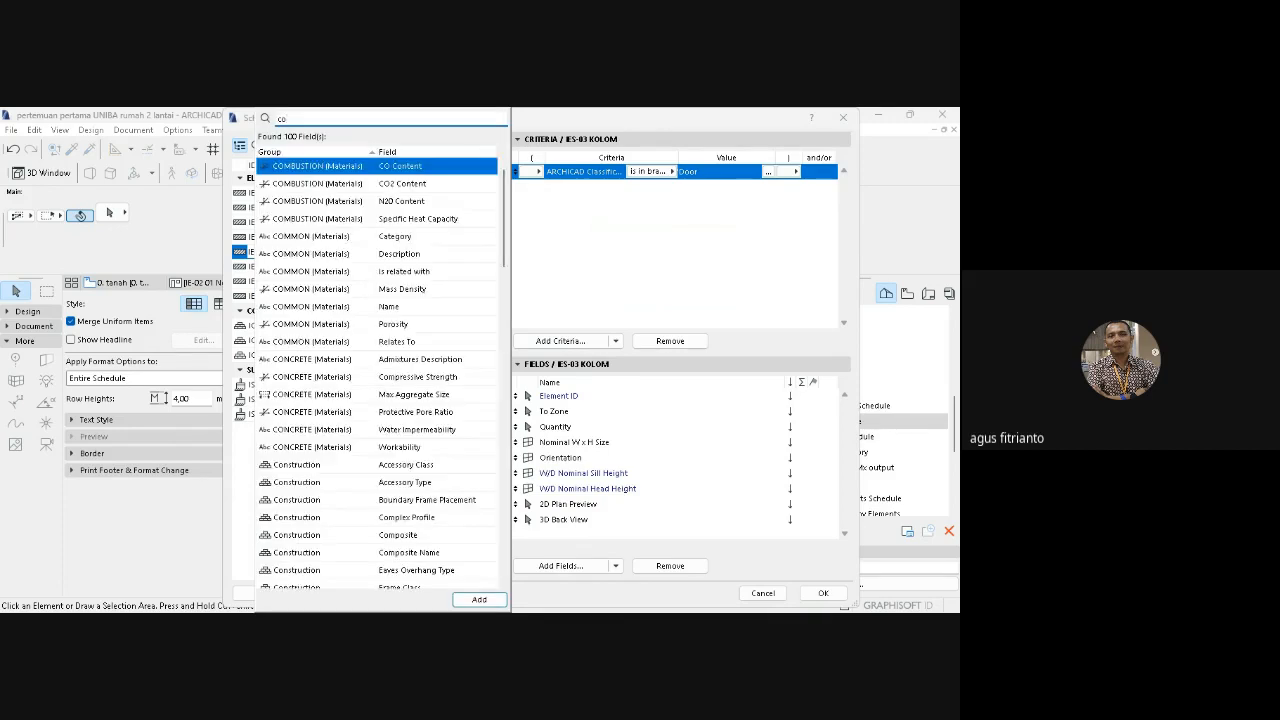
text(ld)
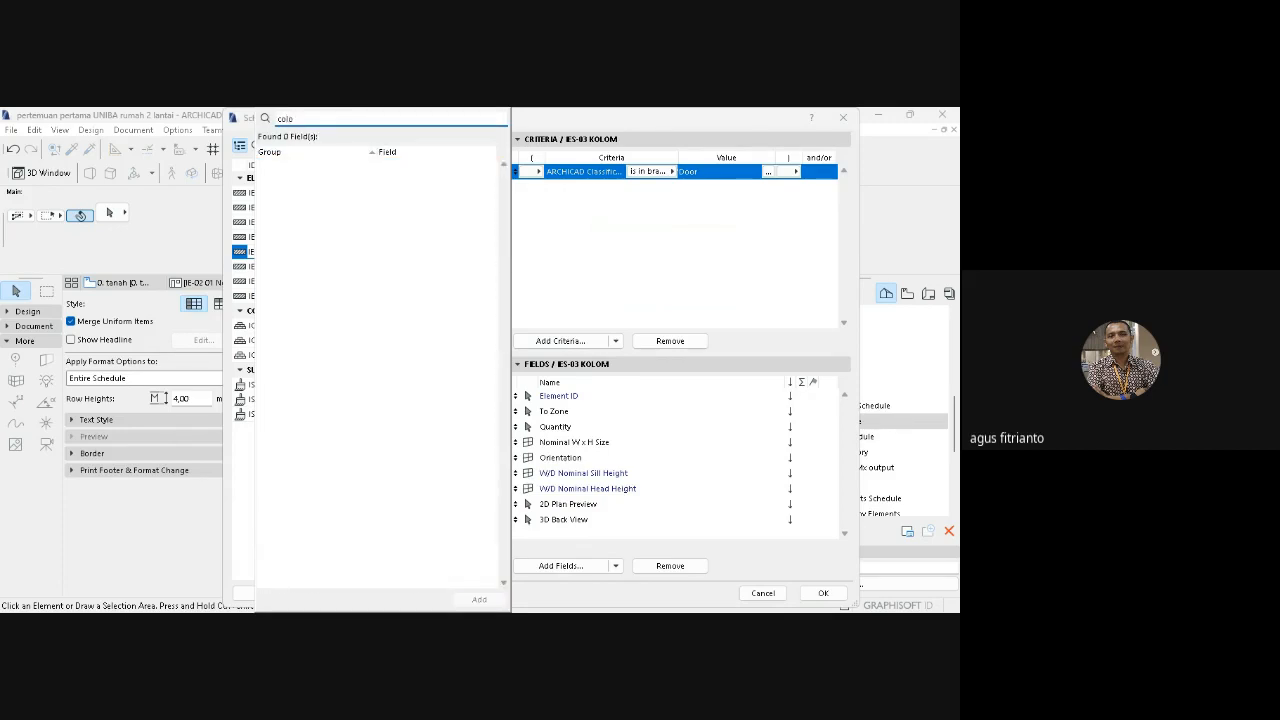
key(BackSpace)
key(BackSpace)
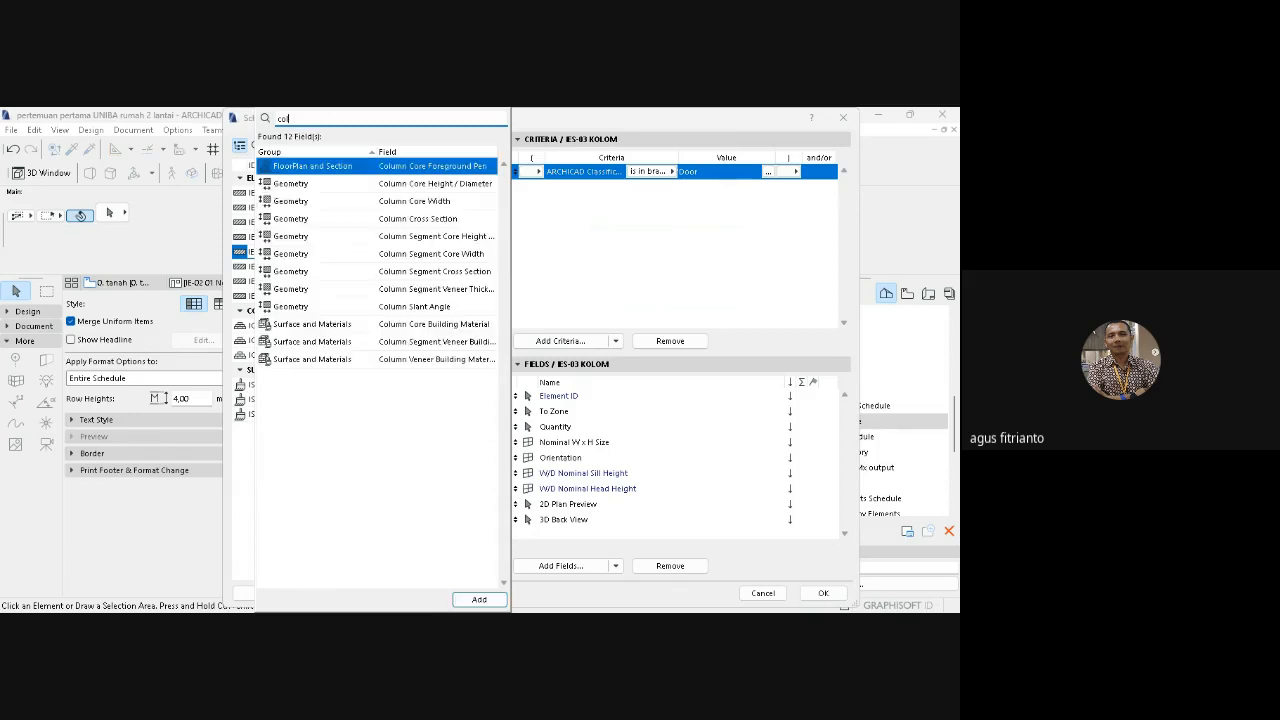
text(om)
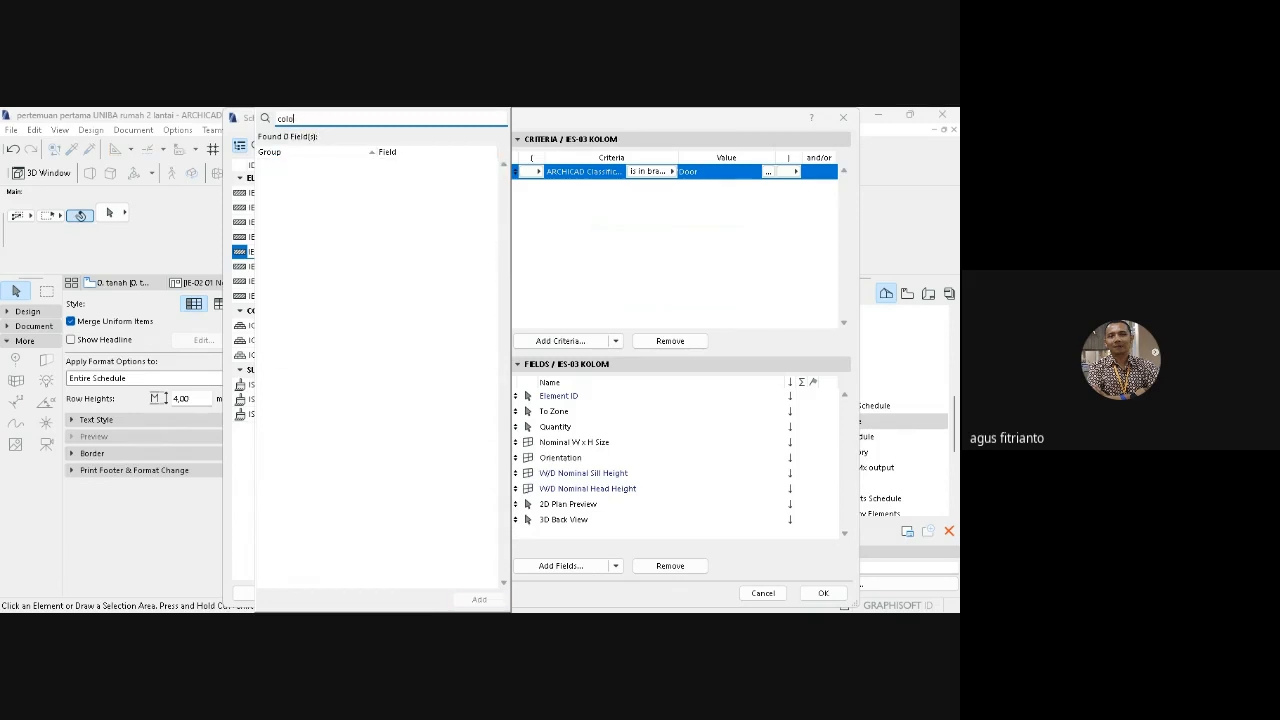
key(BackSpace)
key(BackSpace)
key(BackSpace)
key(BackSpace)
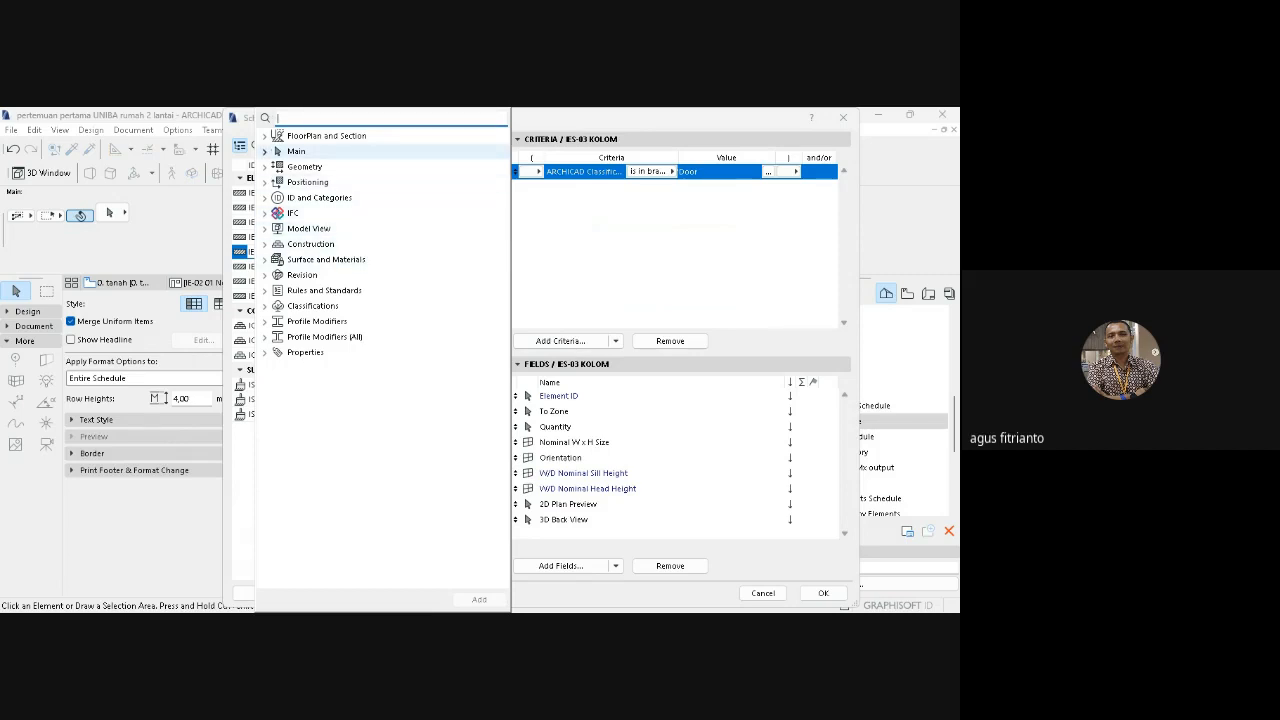
- Look through the Main and FloorPlan and Section criteria groups, then close the criteria list without adding any
click(265, 152)
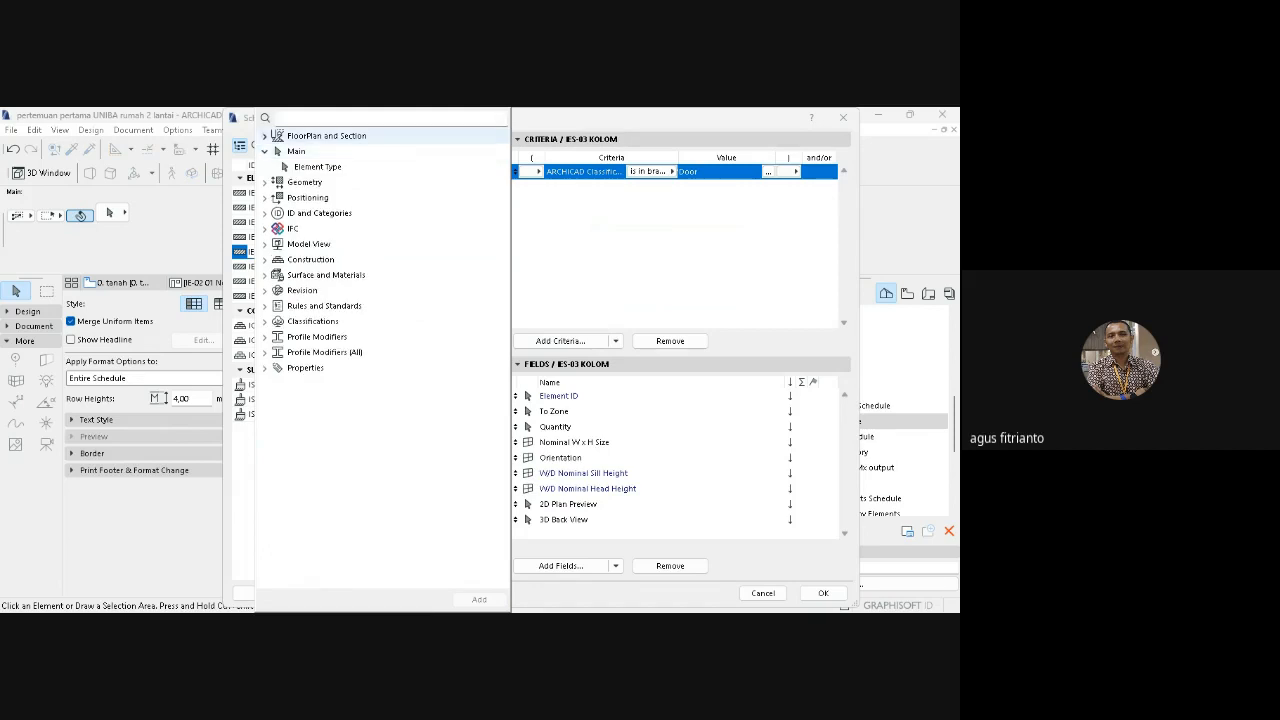
click(265, 136)
scroll(380, 360, down, 6)
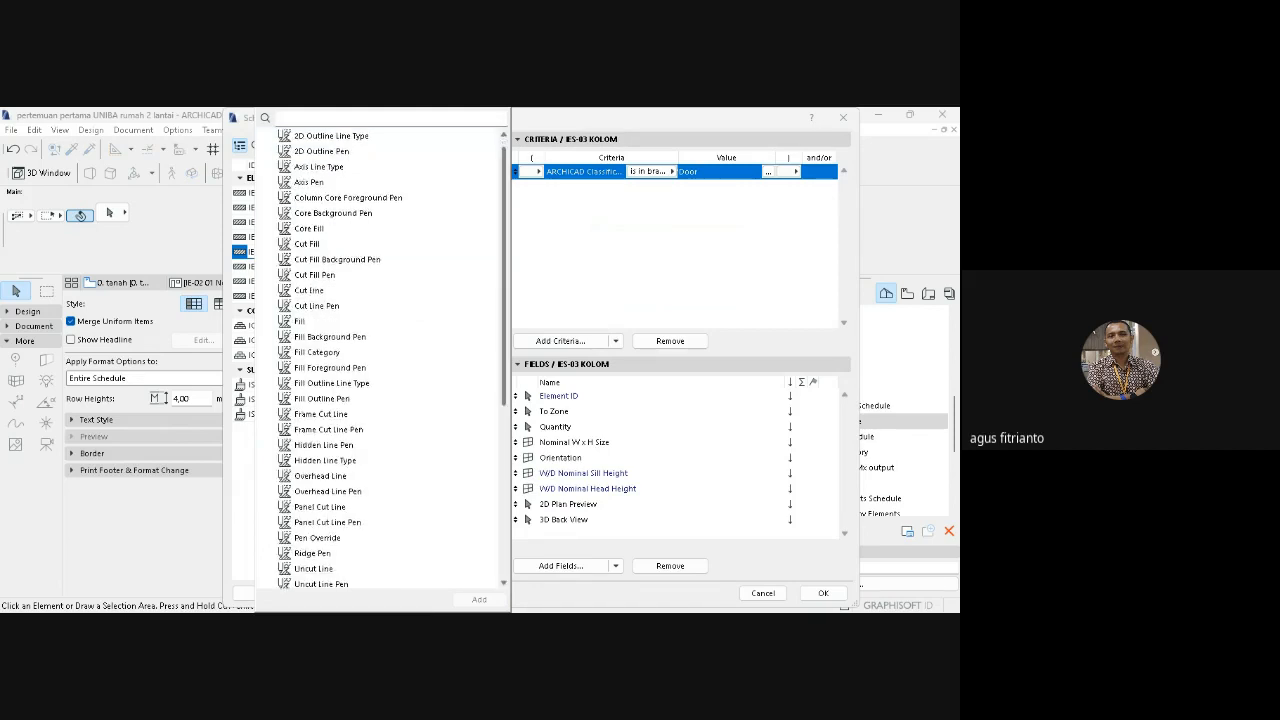
drag(505, 428, 514, 178)
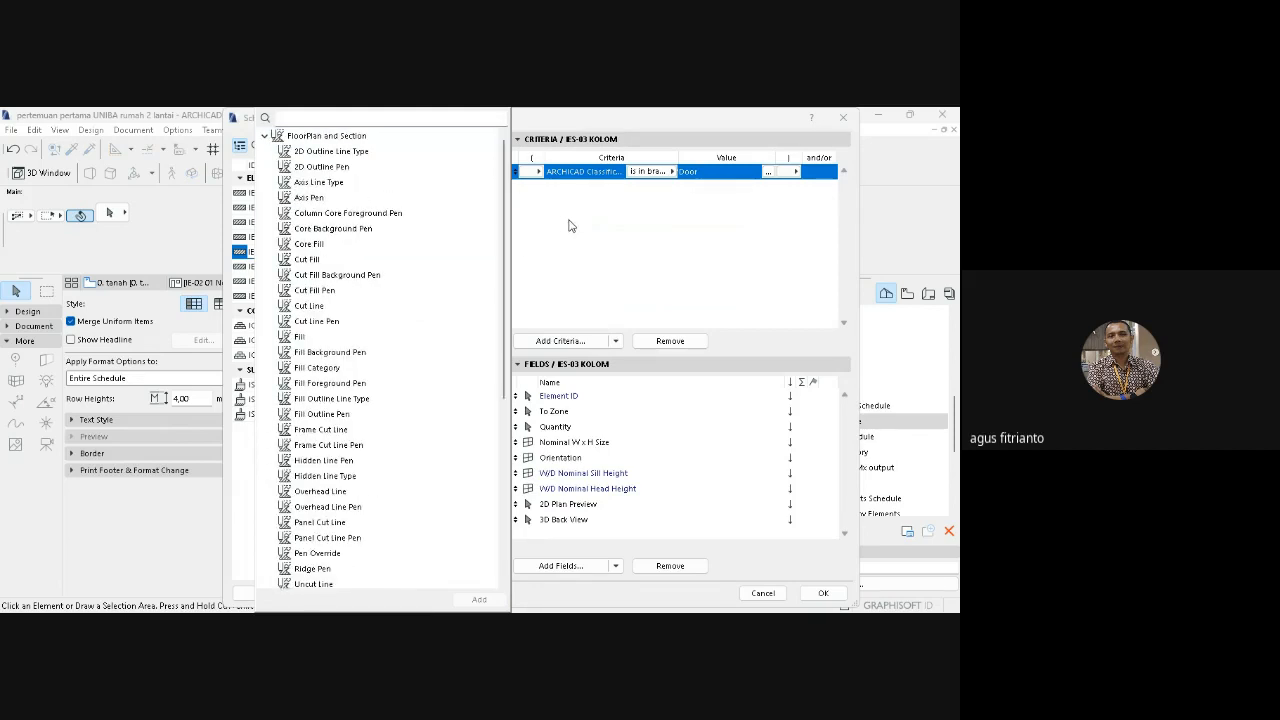
click(618, 224)
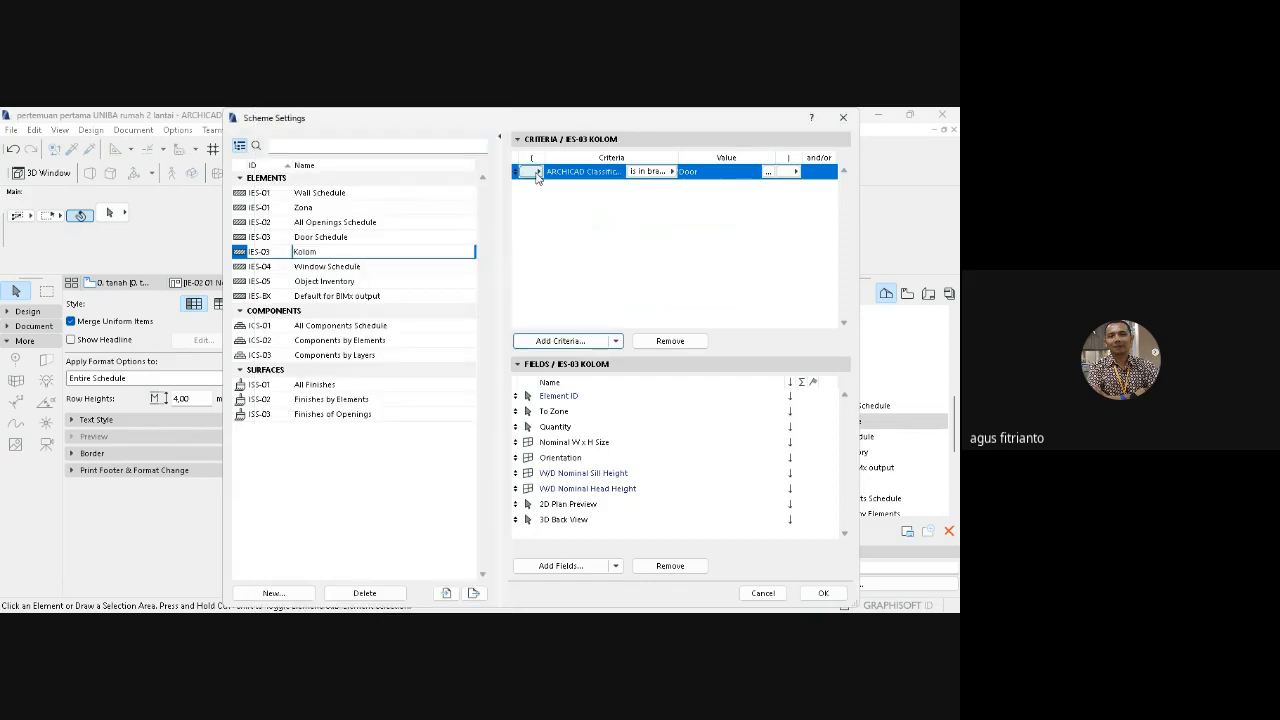
- Set the Kolom scheme's classification criterion to the Structural branch under Components and apply the scheme
click(536, 172)
click(691, 200)
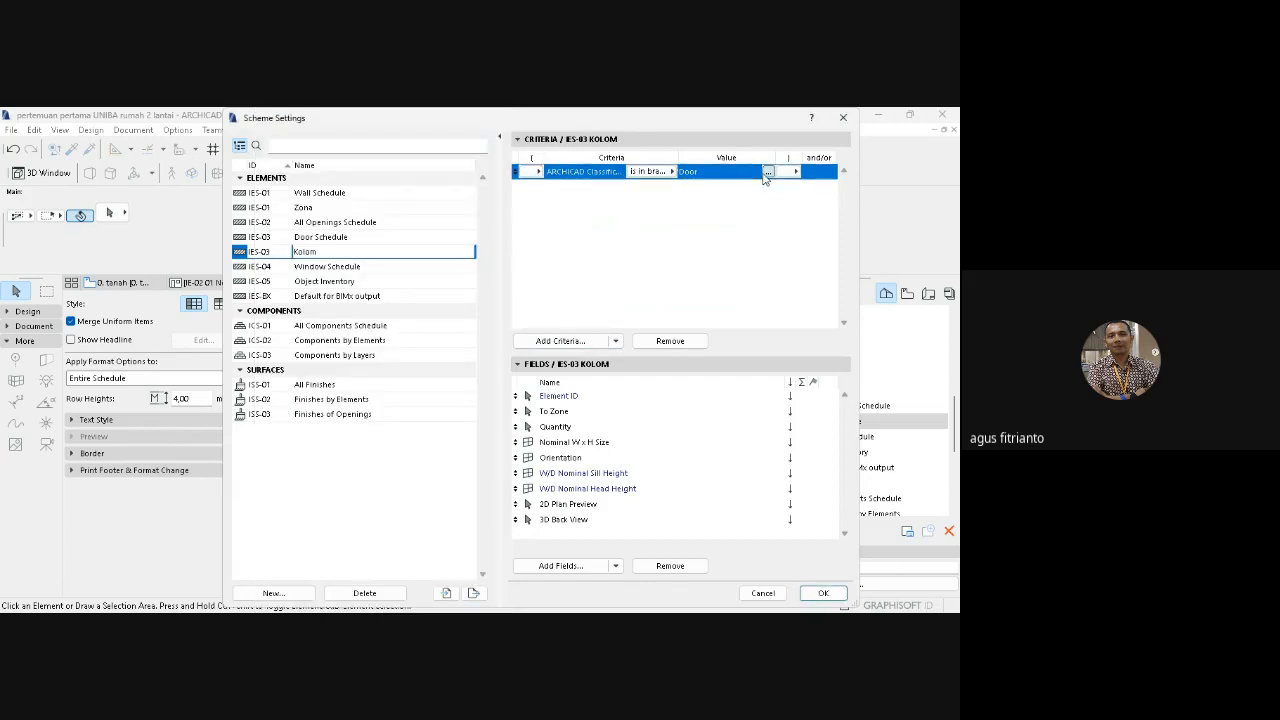
click(794, 172)
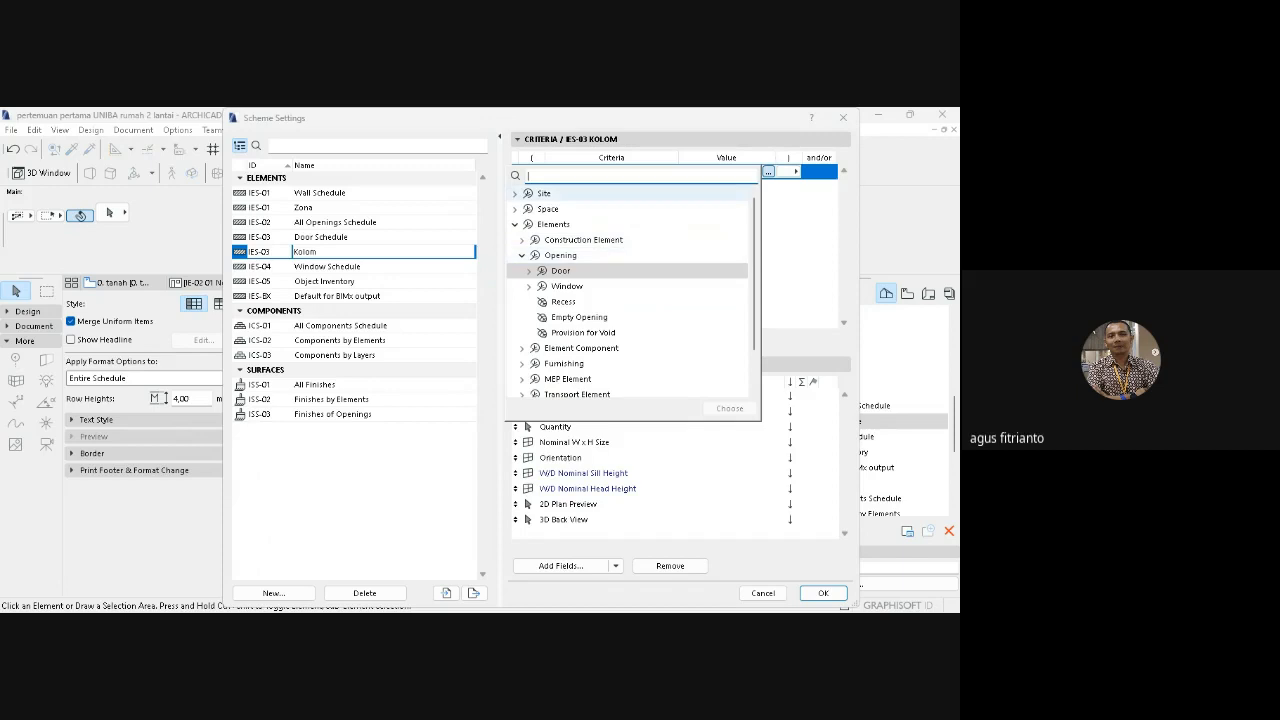
click(560, 270)
scroll(560, 290, down, 1)
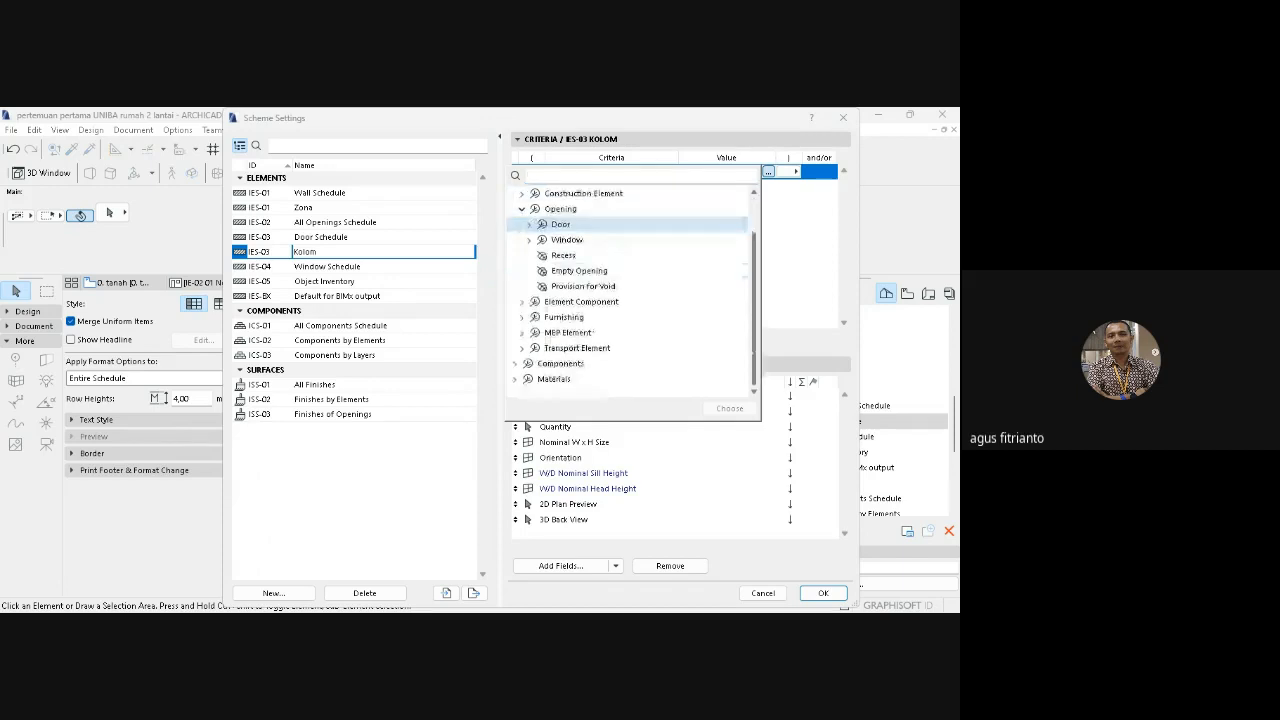
click(522, 302)
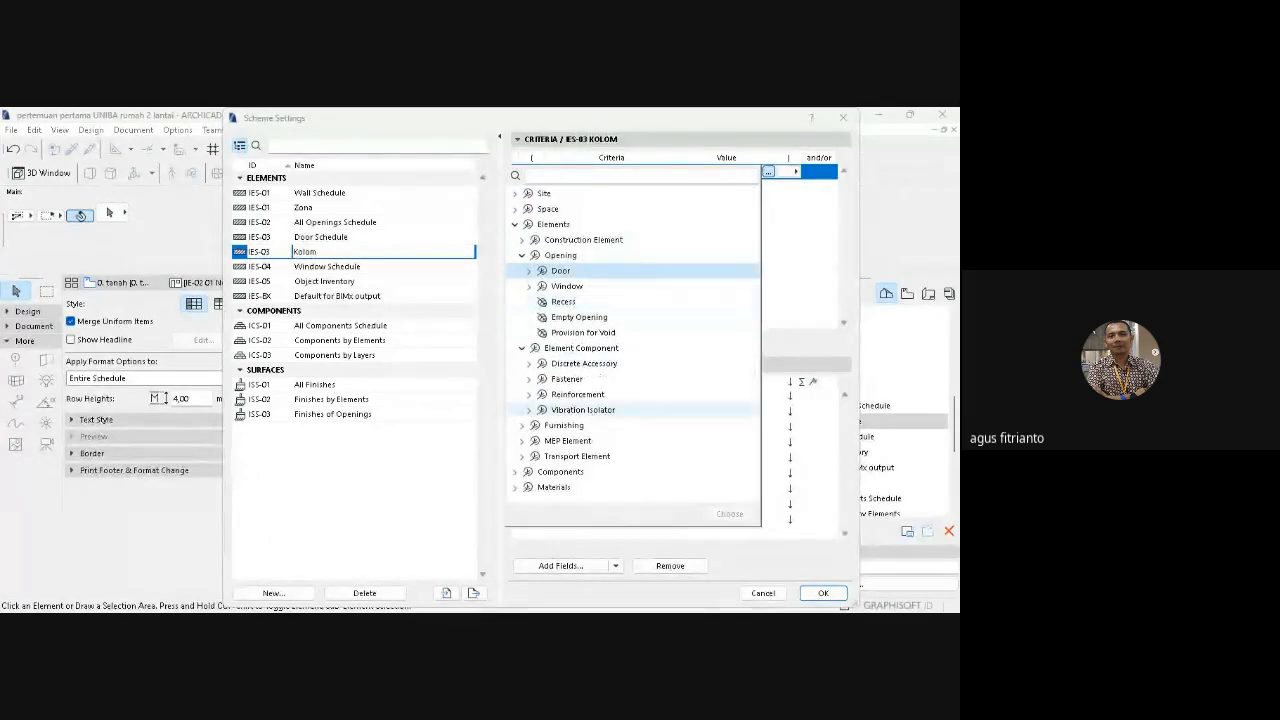
click(522, 426)
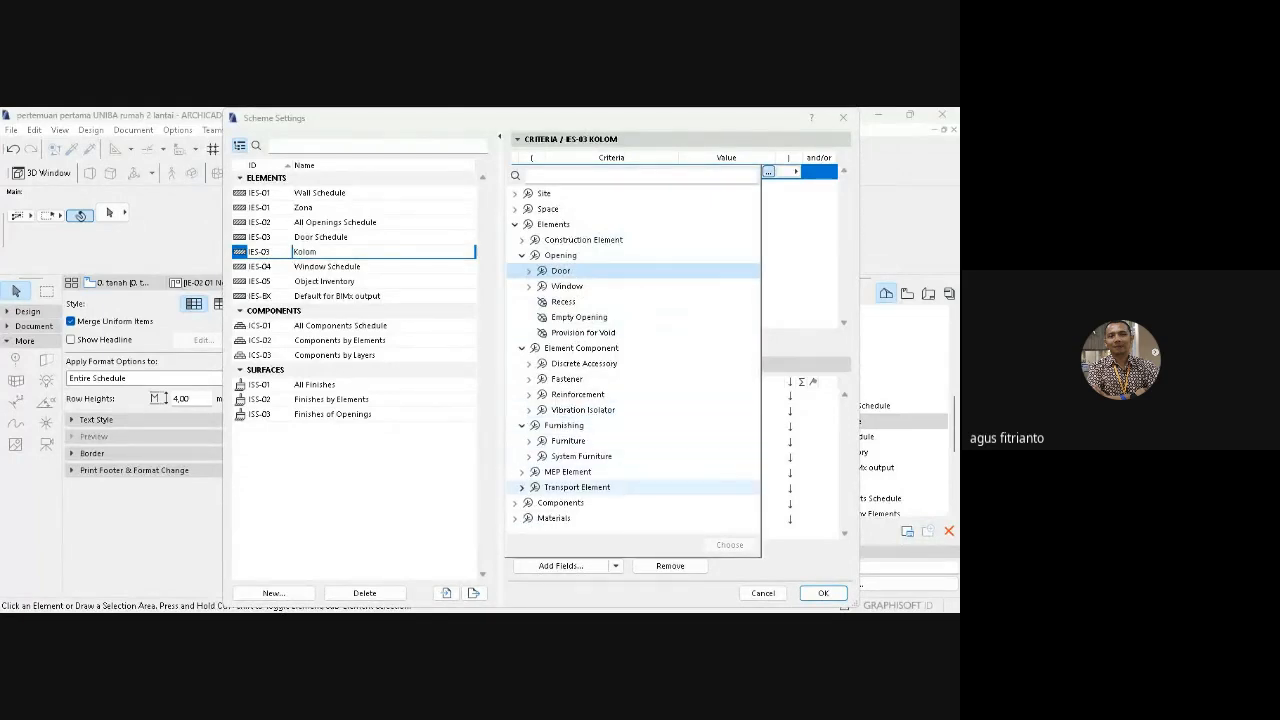
click(514, 502)
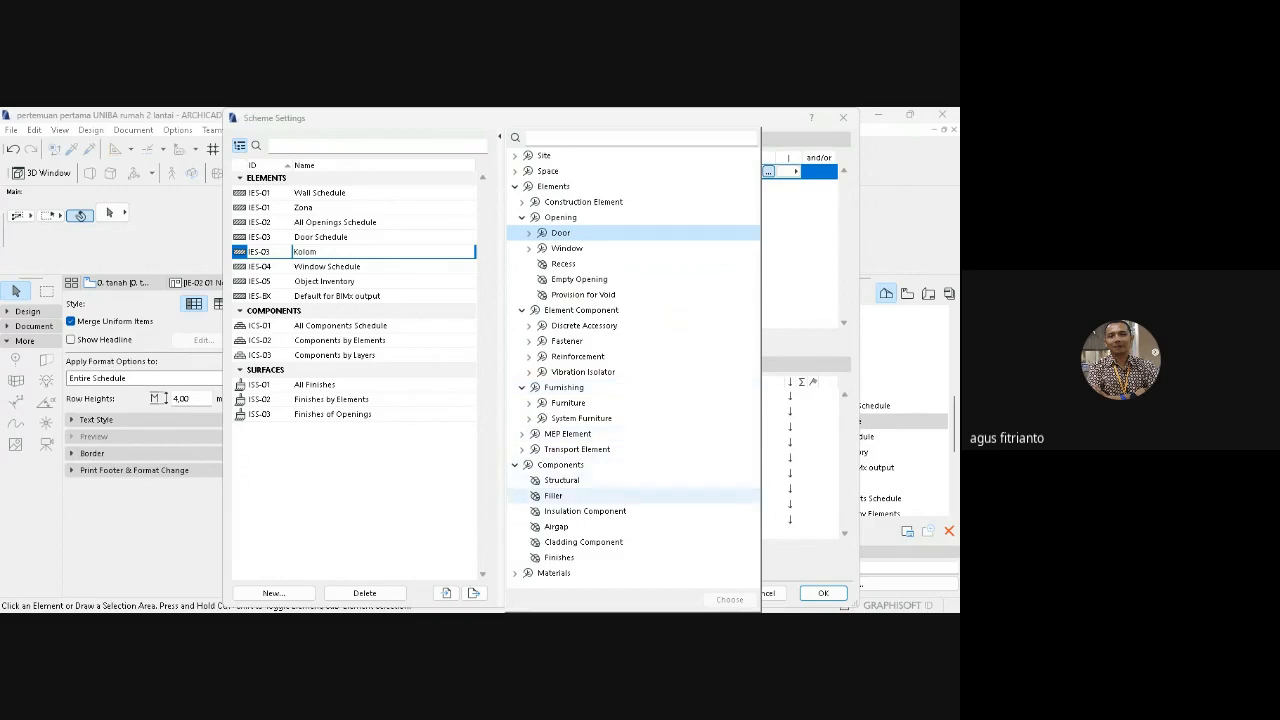
click(561, 480)
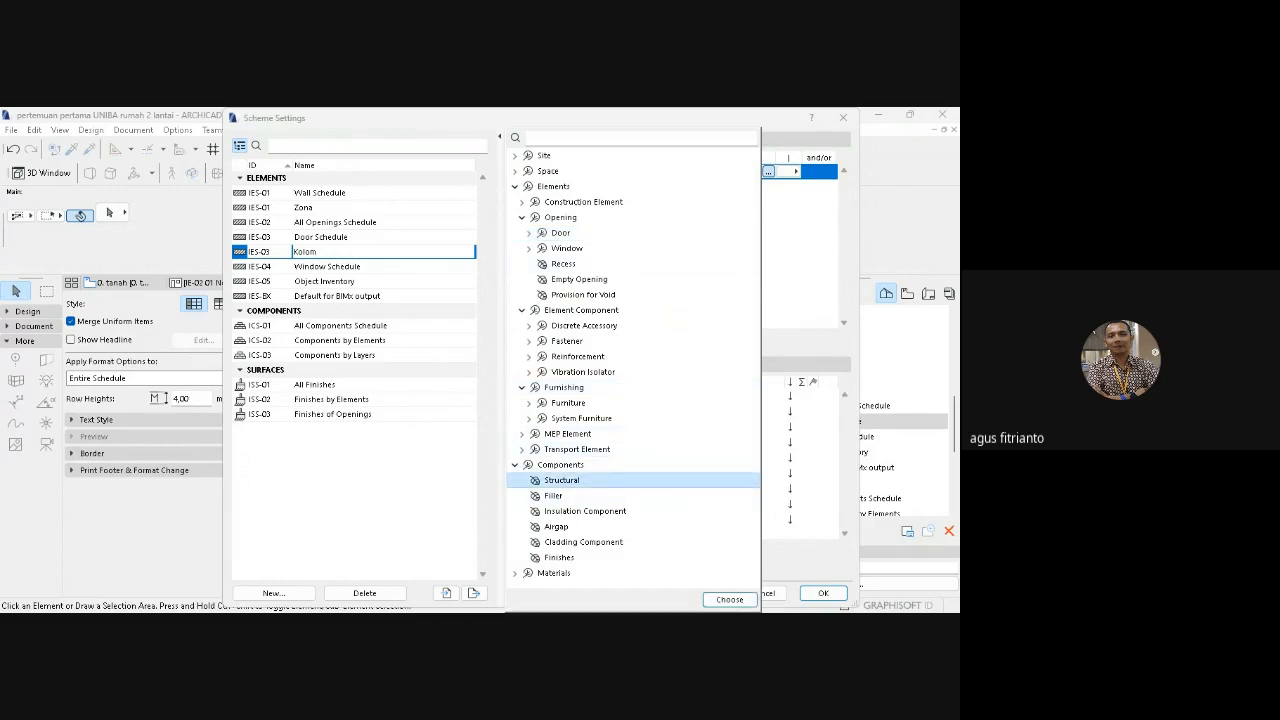
click(730, 600)
click(707, 209)
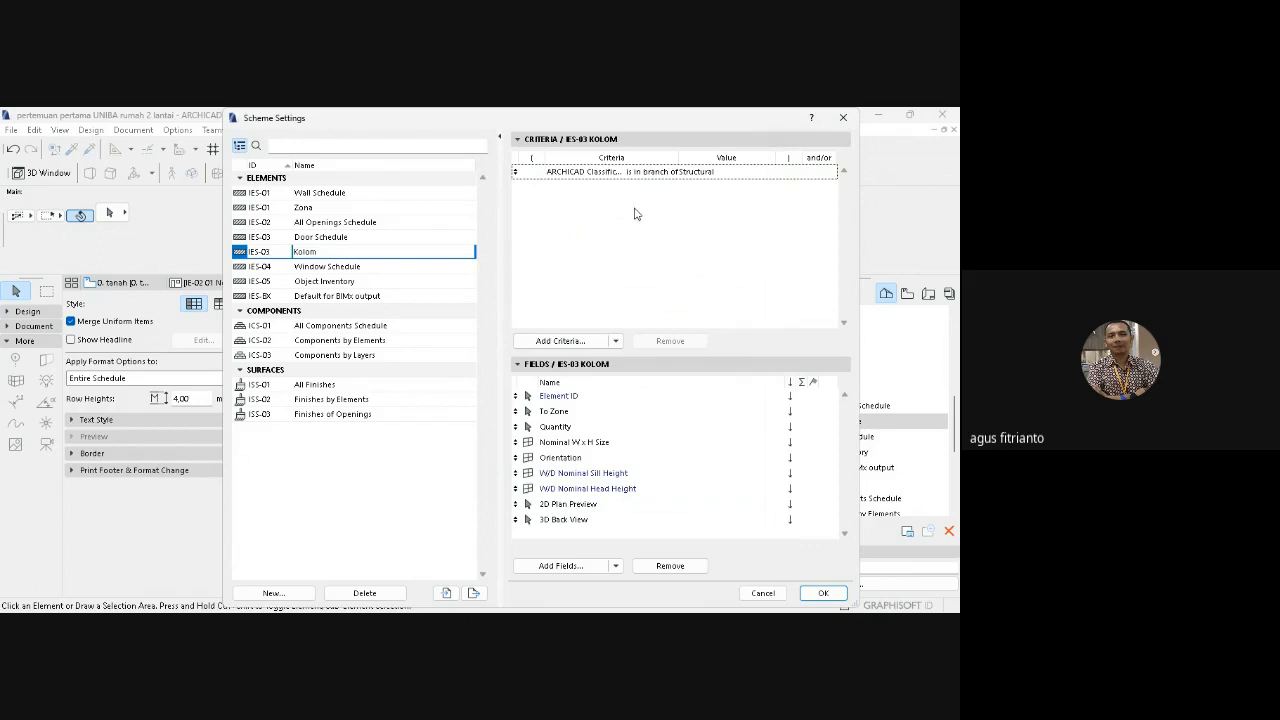
click(823, 593)
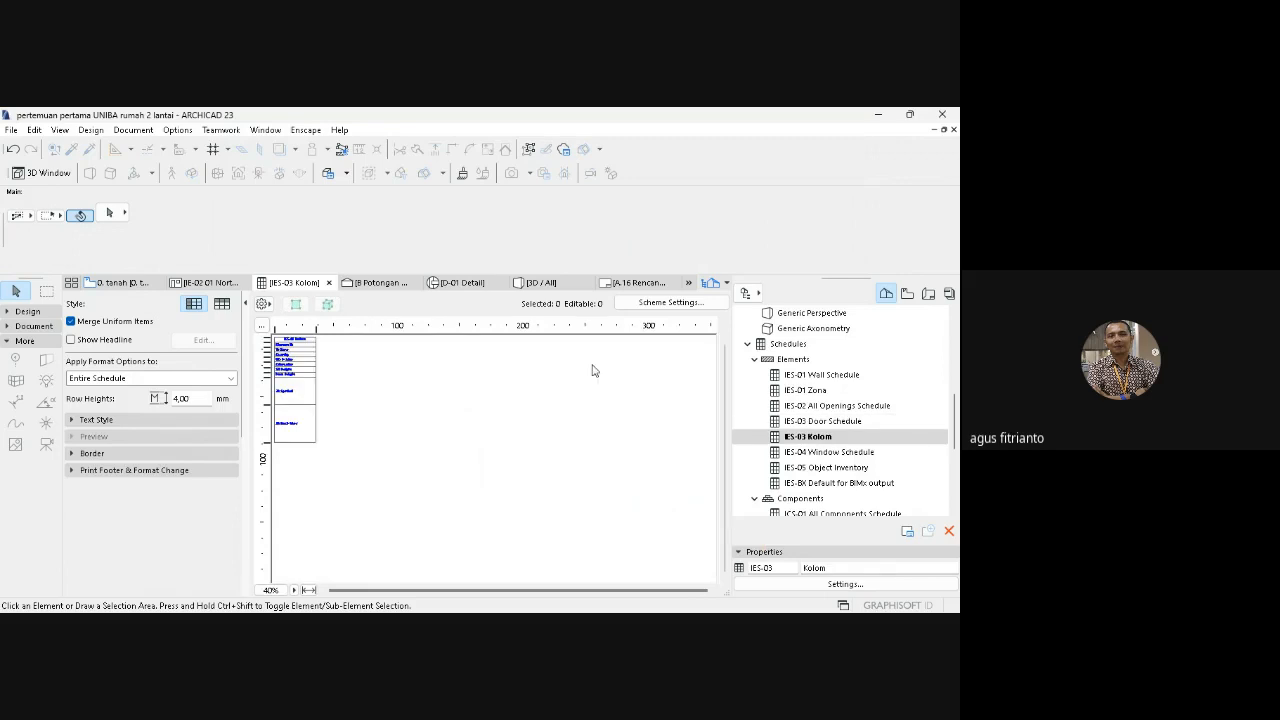
- Add an Element Type criterion to the Kolom scheme and set its value to Column
click(659, 303)
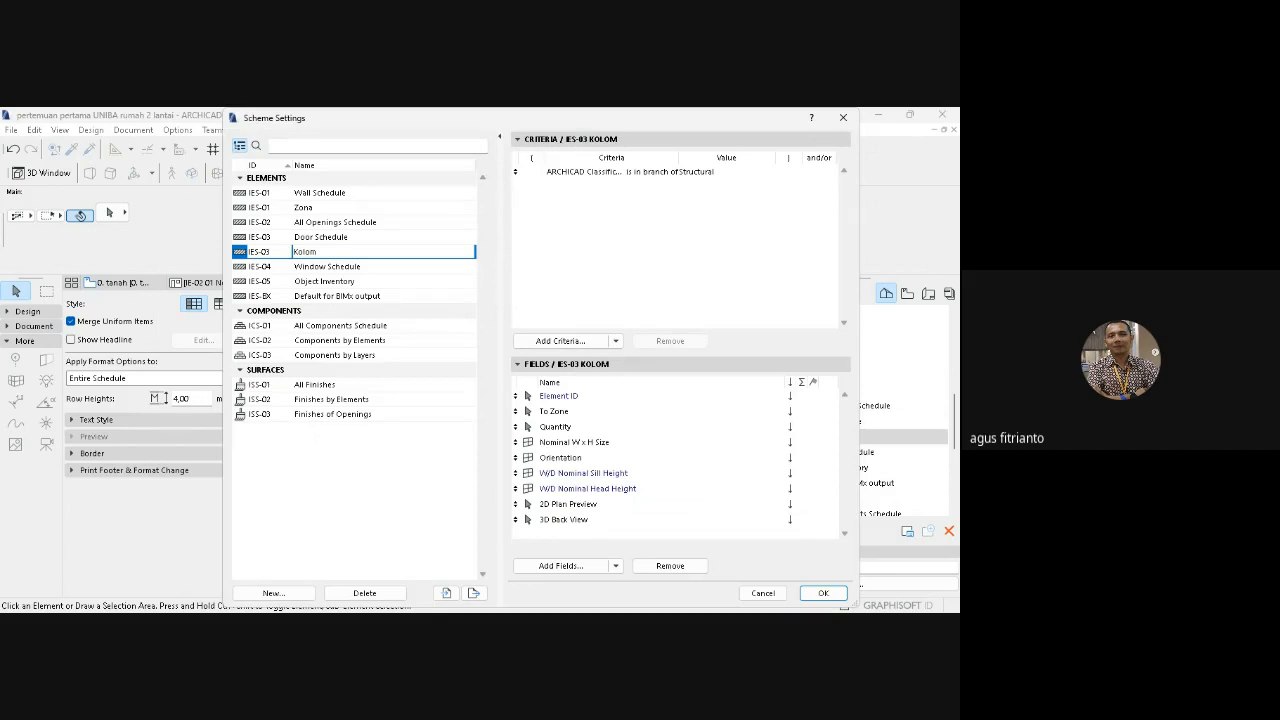
click(560, 341)
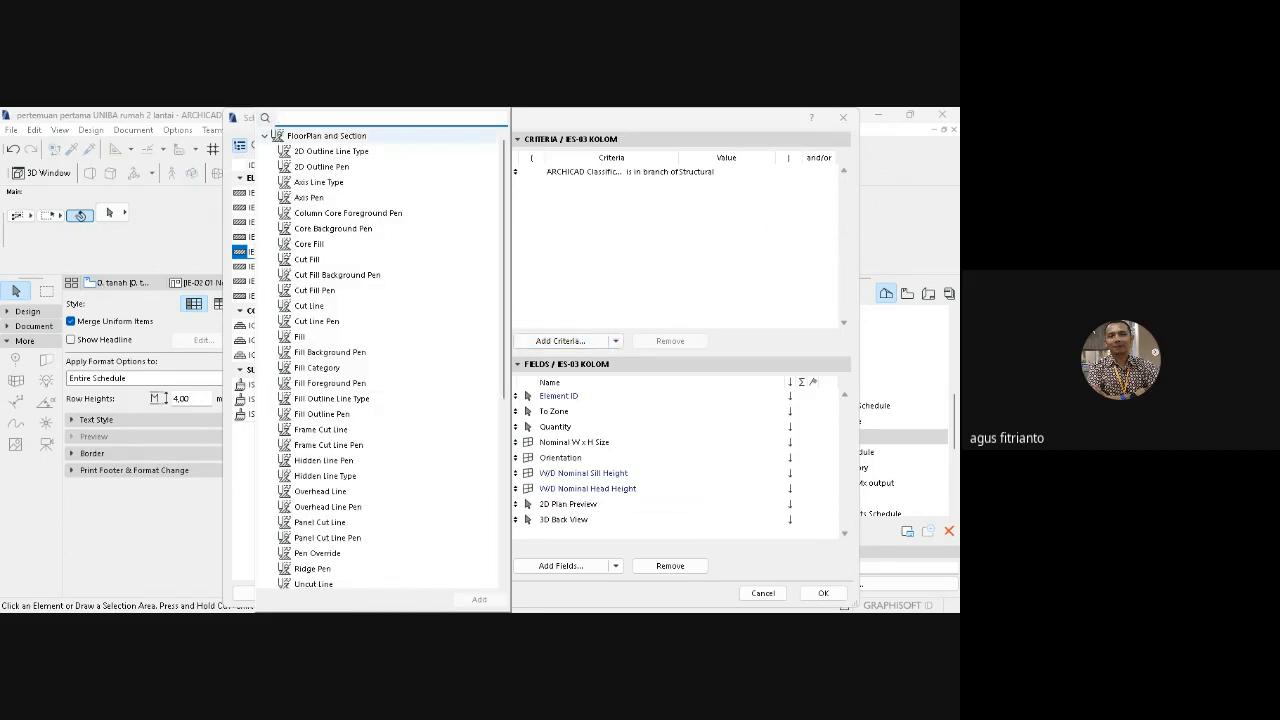
click(265, 135)
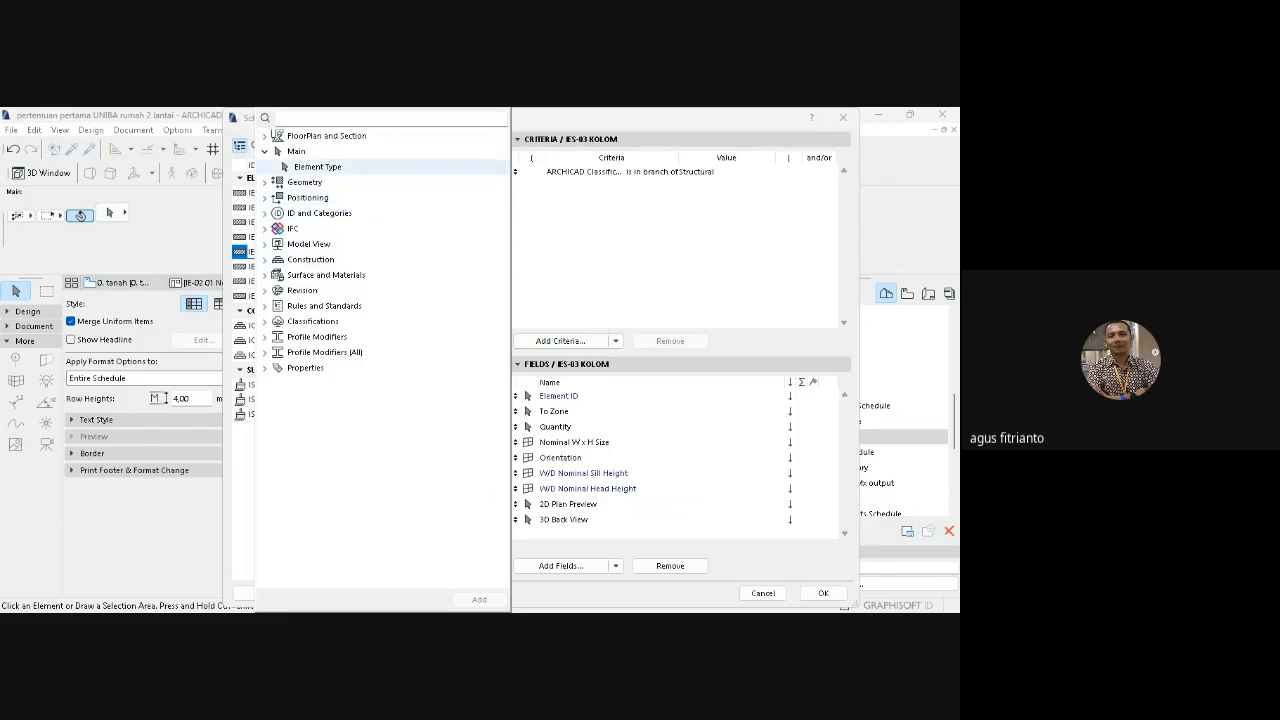
click(317, 166)
click(479, 600)
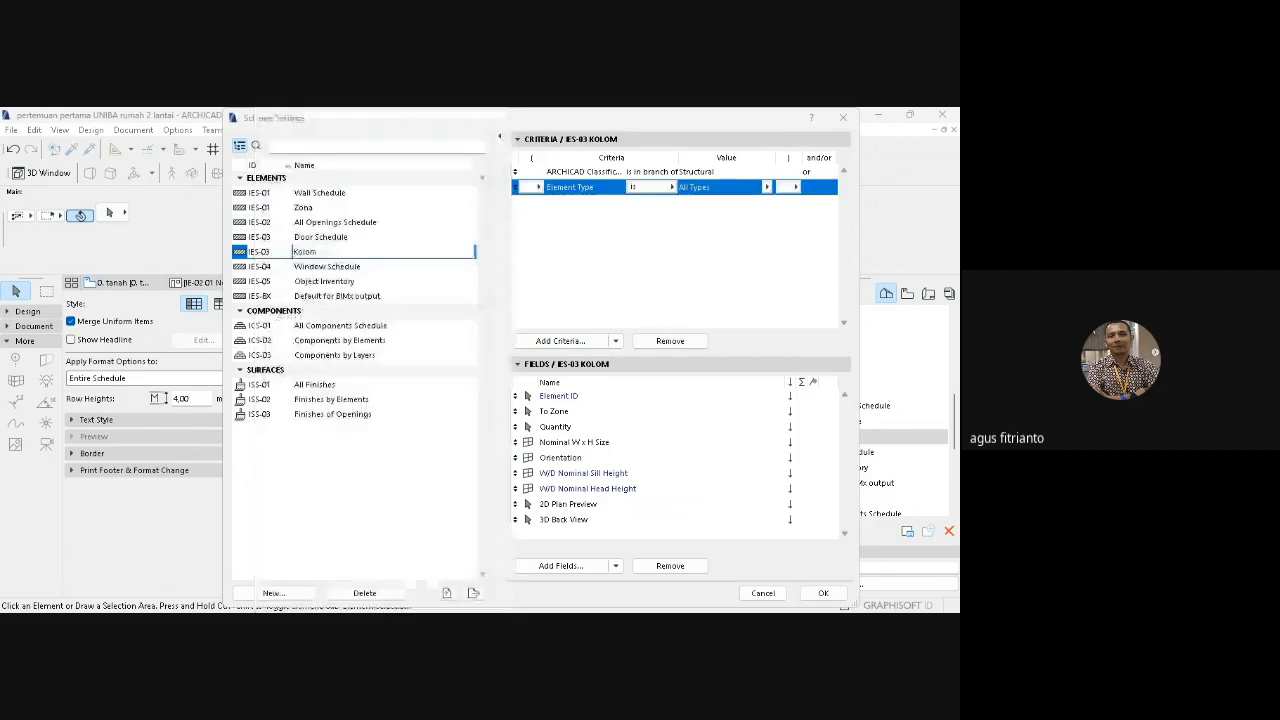
click(767, 187)
click(805, 248)
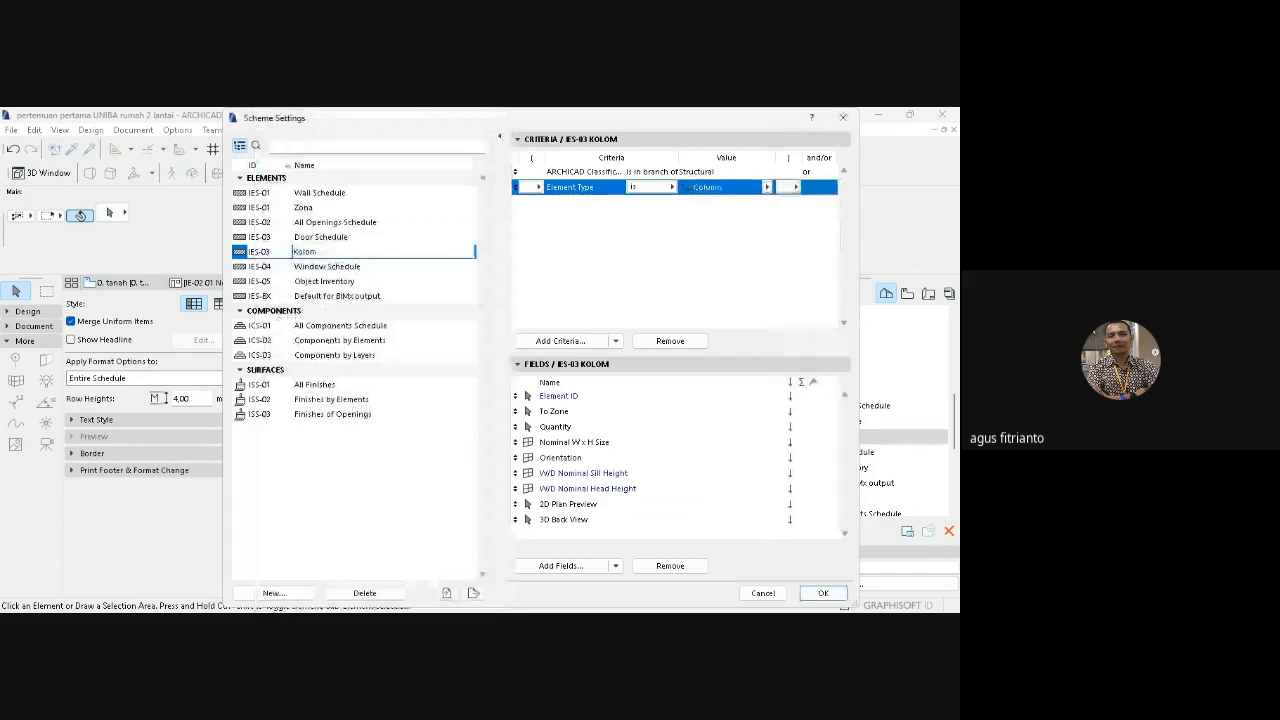
- Remove the ARCHICAD Classification criterion from the Kolom scheme and apply the settings
click(585, 172)
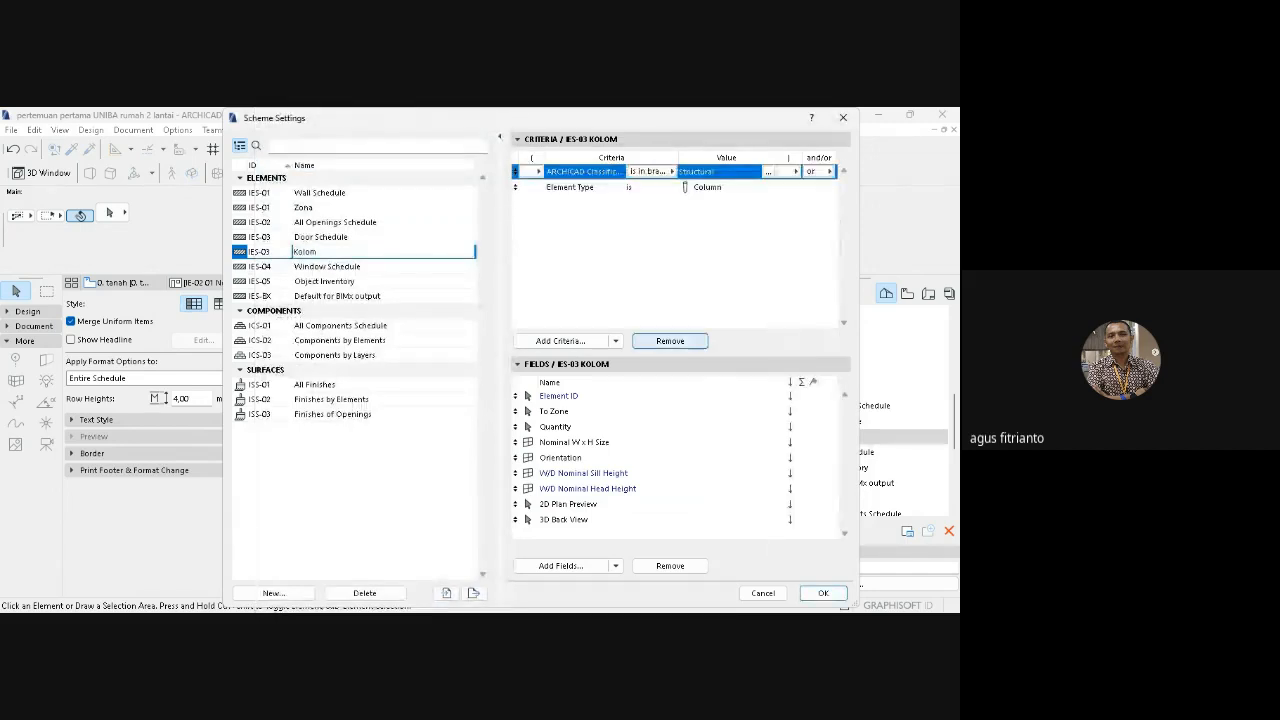
click(670, 341)
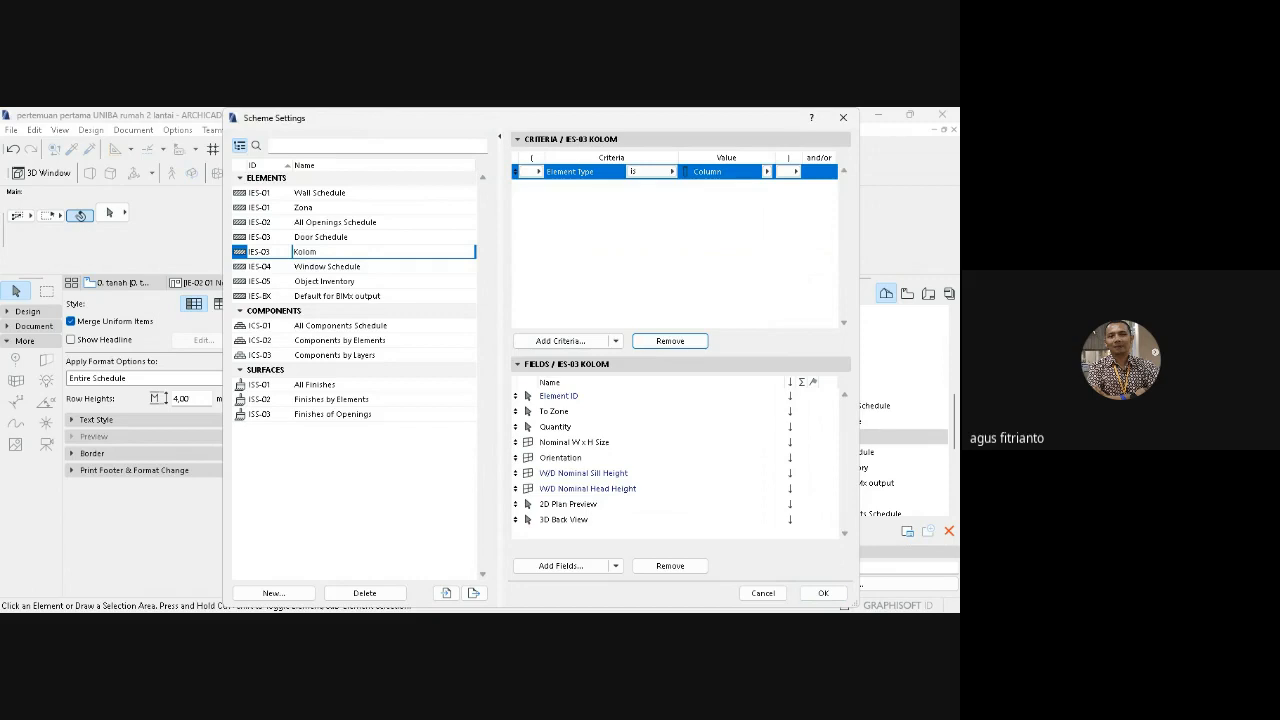
click(823, 593)
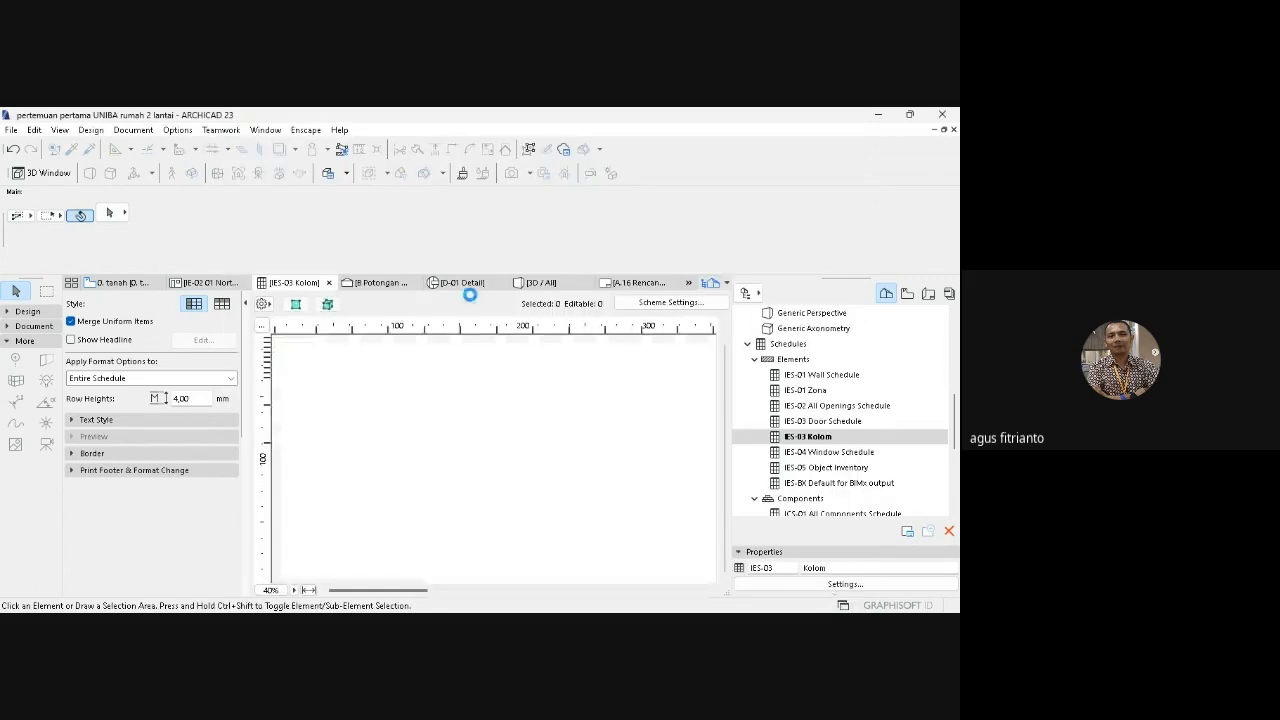
- Switch the Kolom schedule to the layout with field headers across the top and narrow the Element ID and To Zone columns
click(661, 303)
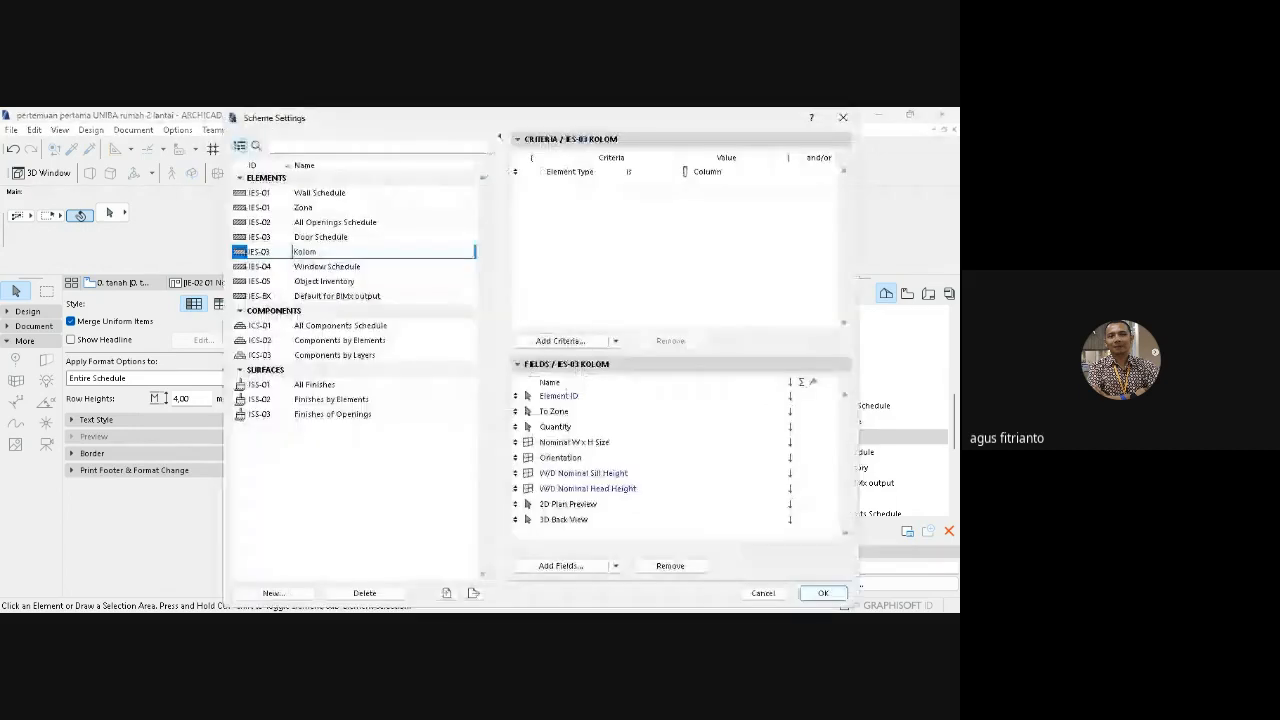
click(223, 306)
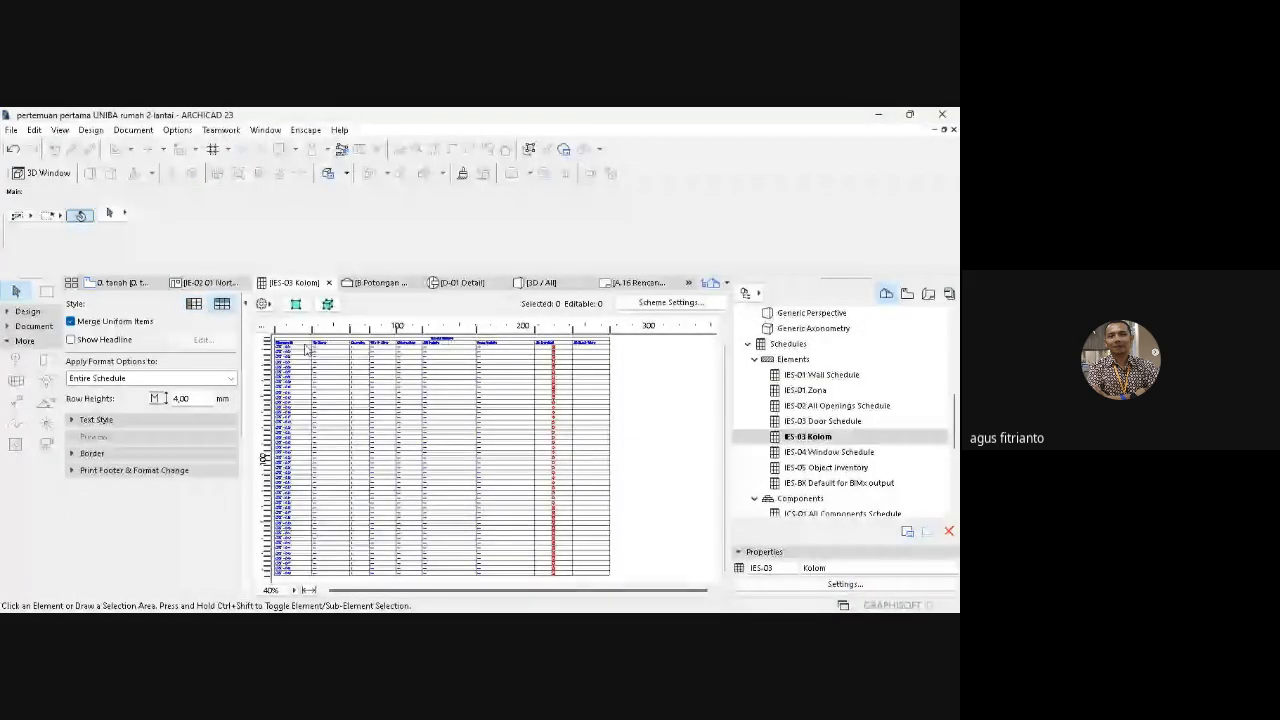
drag(311, 327, 296, 327)
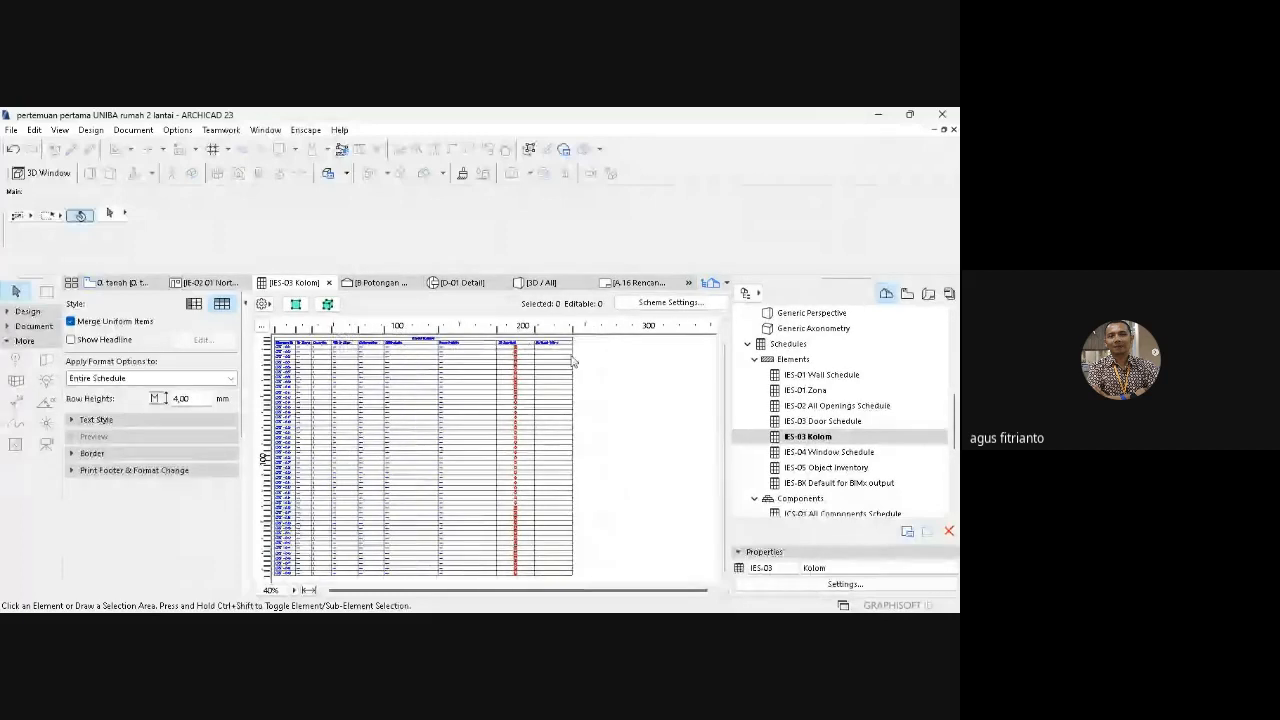
- Remove the nominal size, orientation, sill height, head height, 2D Plan Preview and 3D Back View fields from the Kolom scheme
click(671, 302)
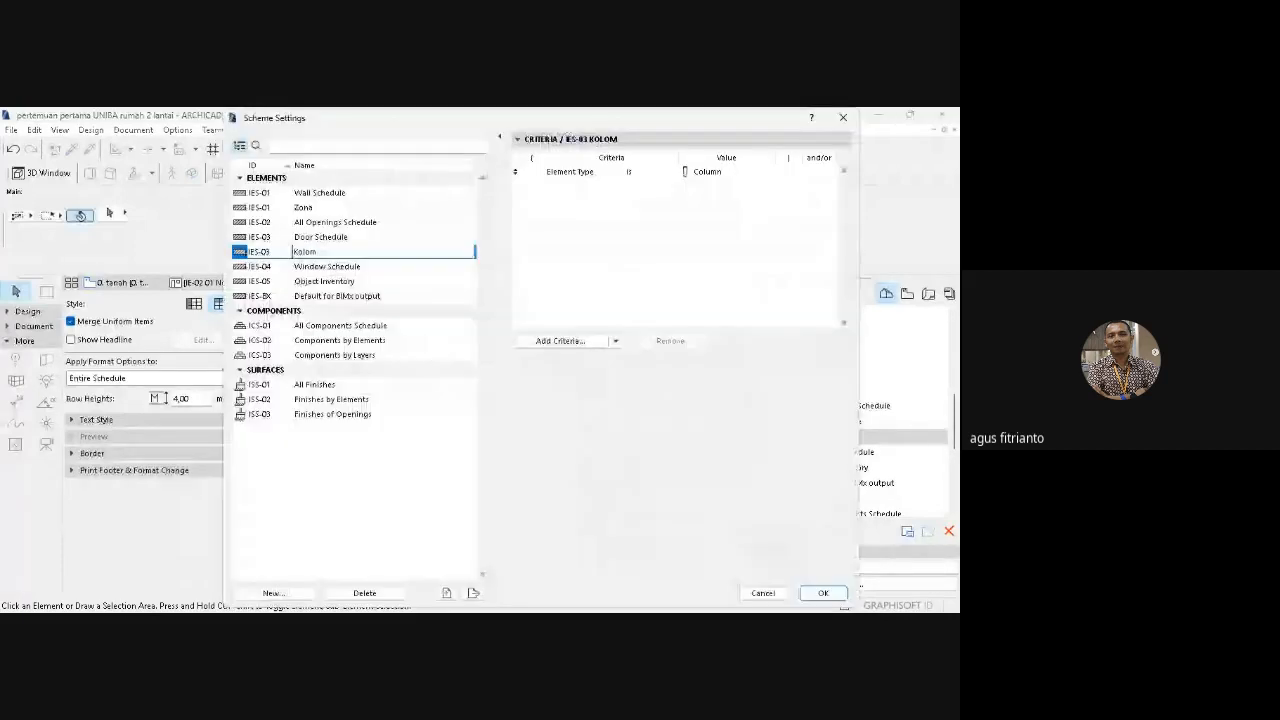
click(559, 396)
click(556, 427)
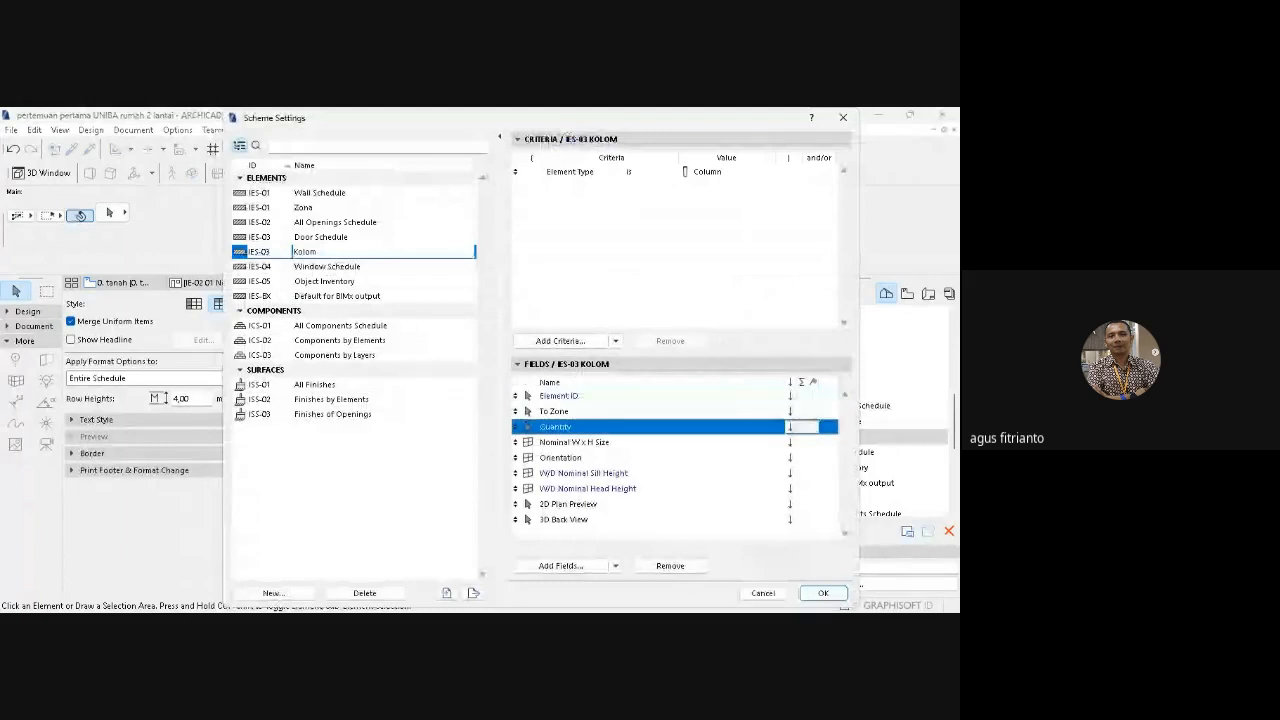
click(554, 411)
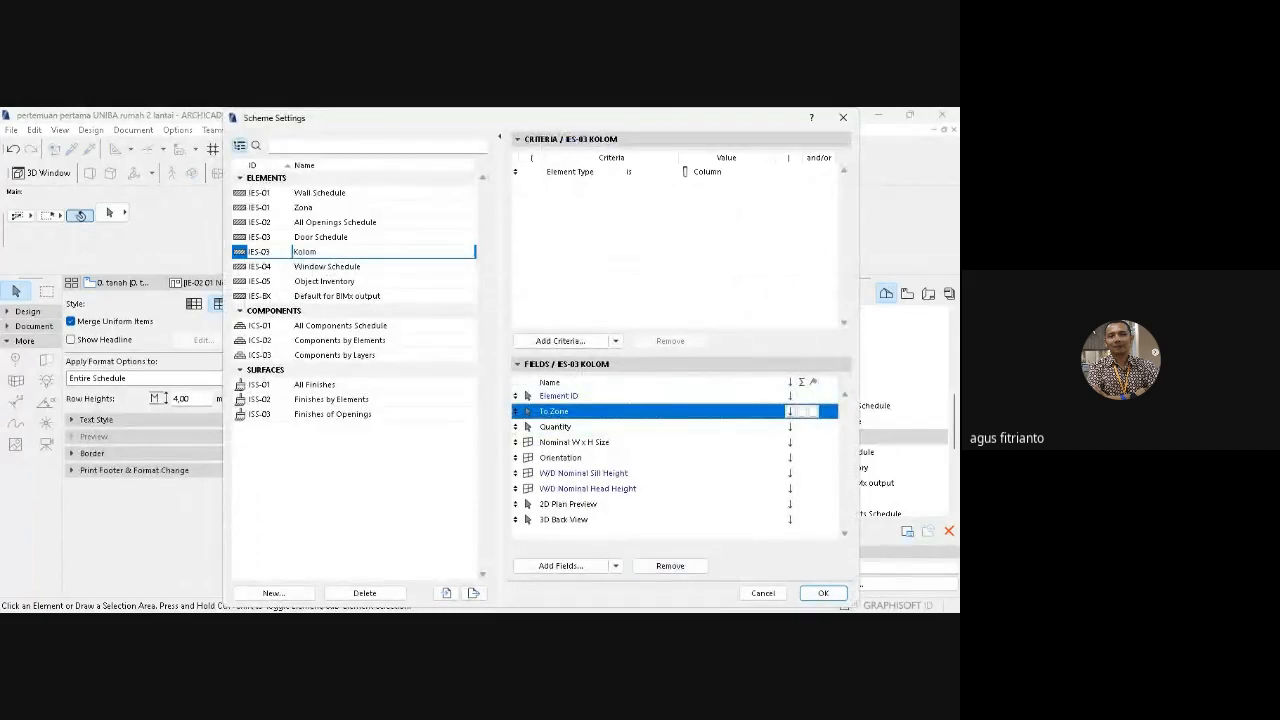
click(576, 442)
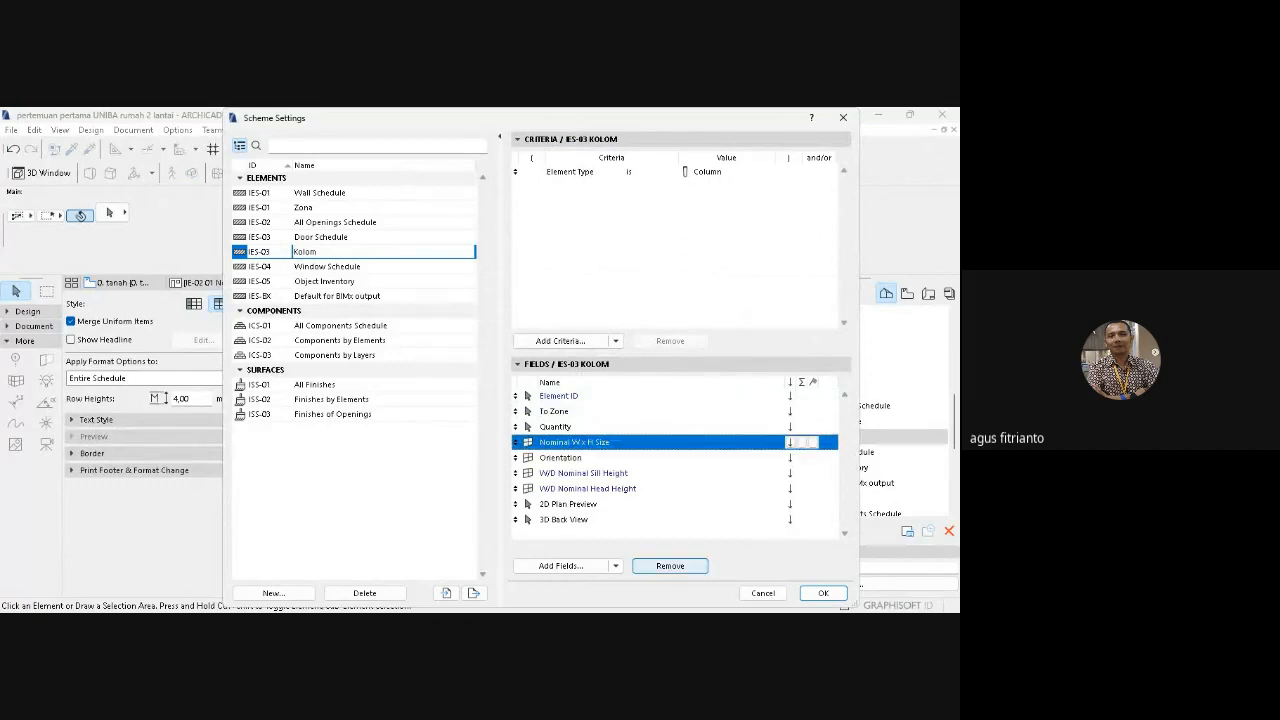
click(670, 566)
click(670, 566)
click(670, 566)
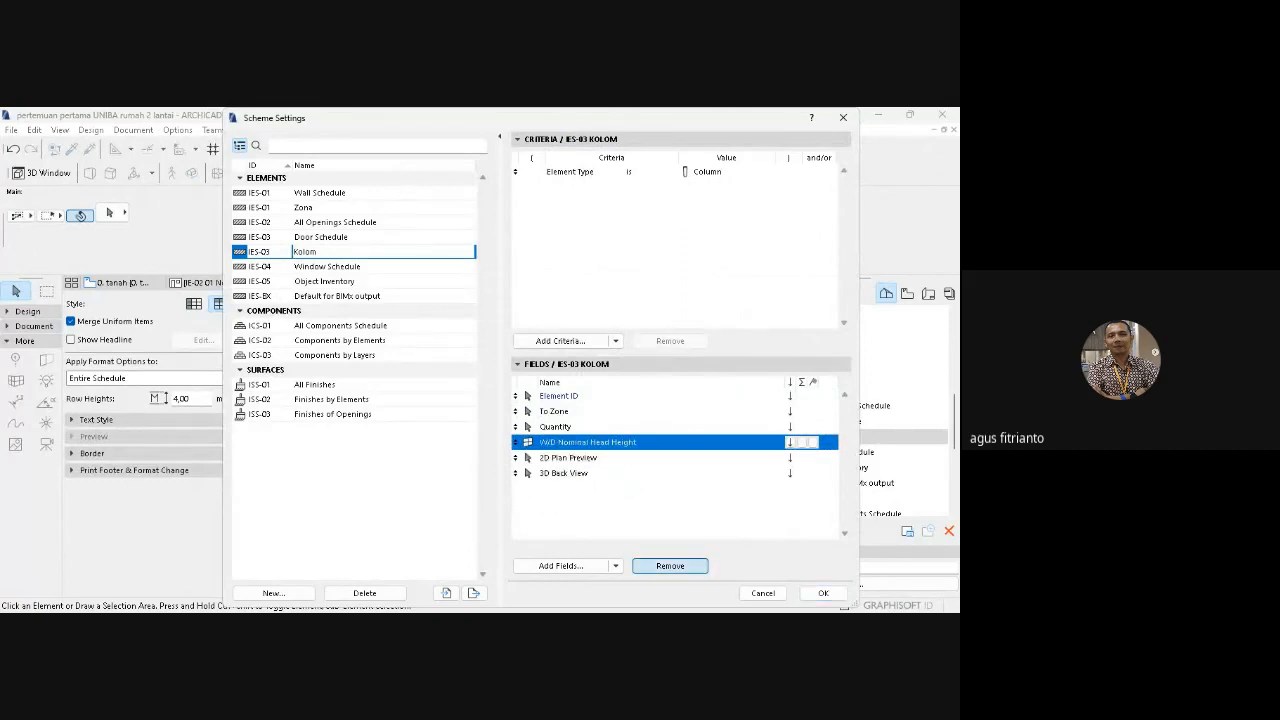
click(670, 566)
click(670, 566)
click(670, 566)
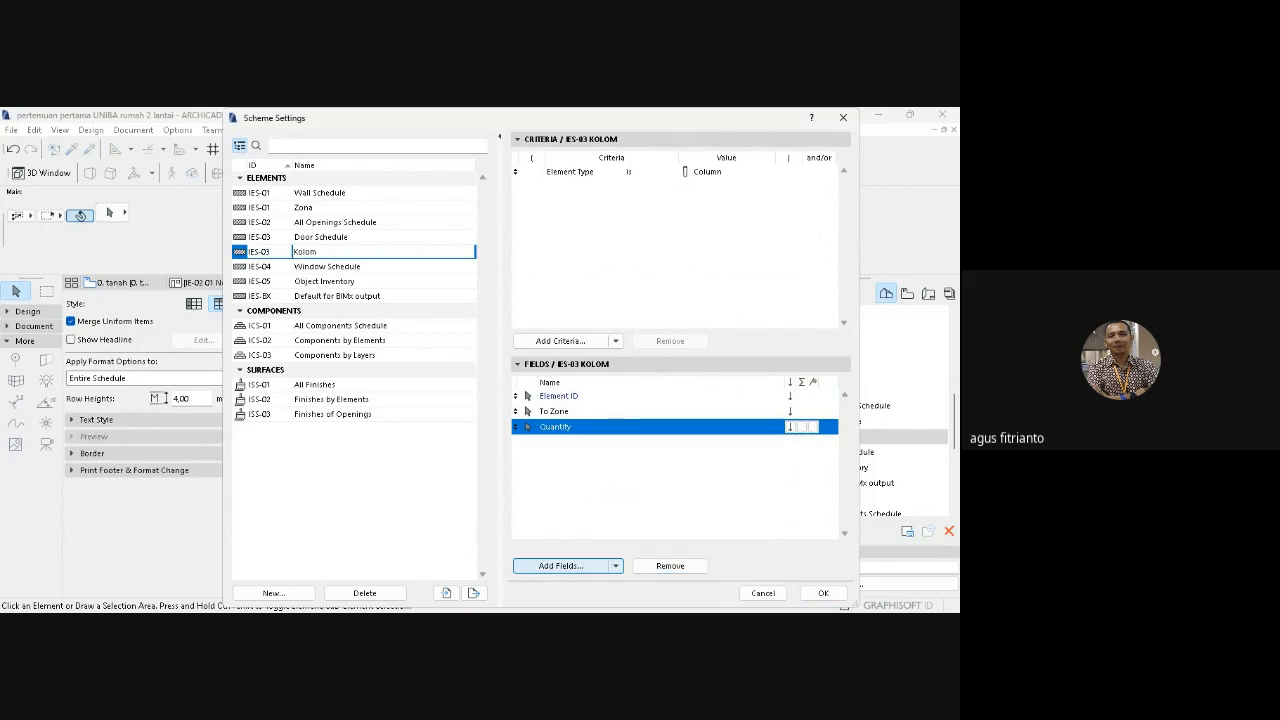
- Add the column fields Core Height / Diameter and Core Width to the Kolom scheme, apply it and fit the schedule to the window width
click(560, 566)
click(301, 400)
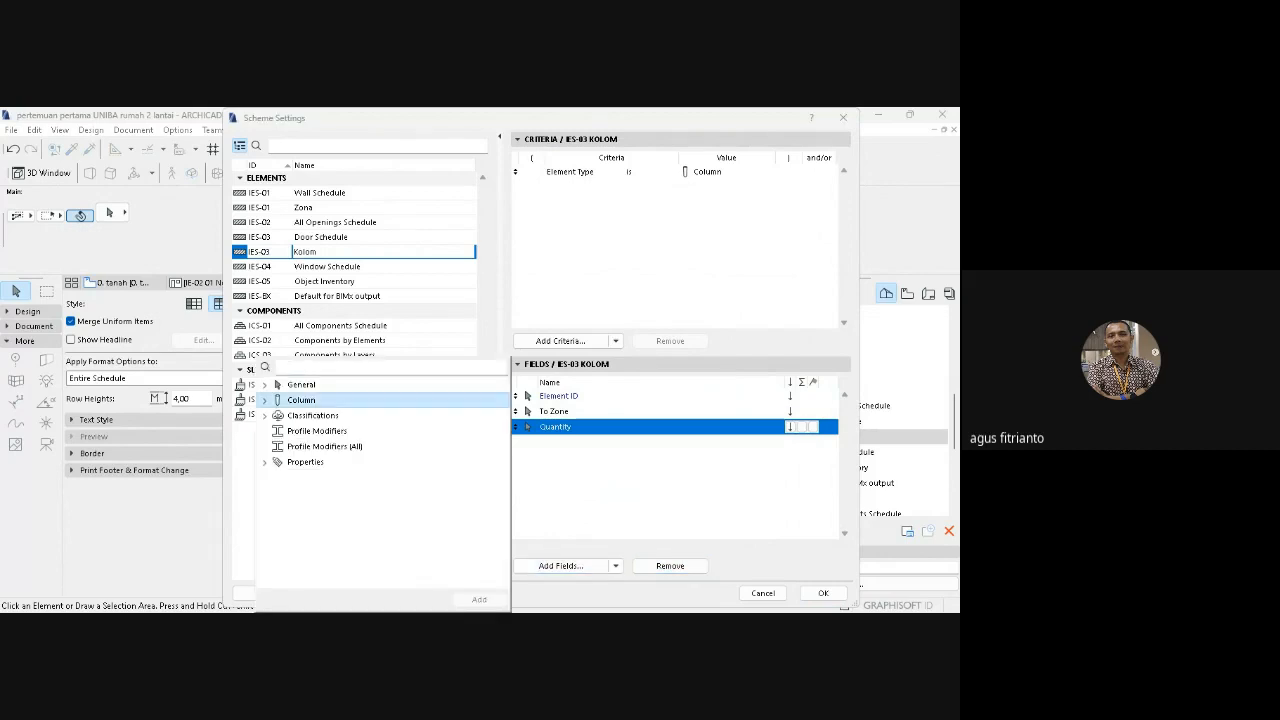
click(265, 400)
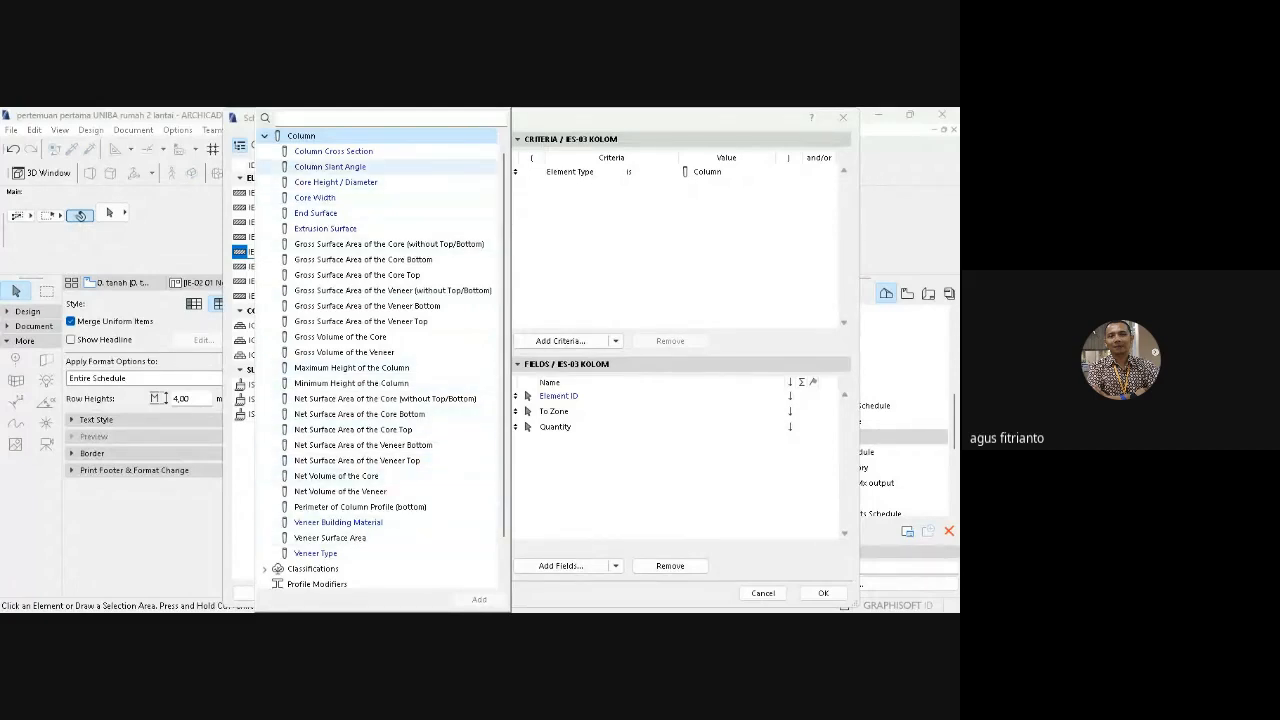
double_click(335, 182)
double_click(315, 197)
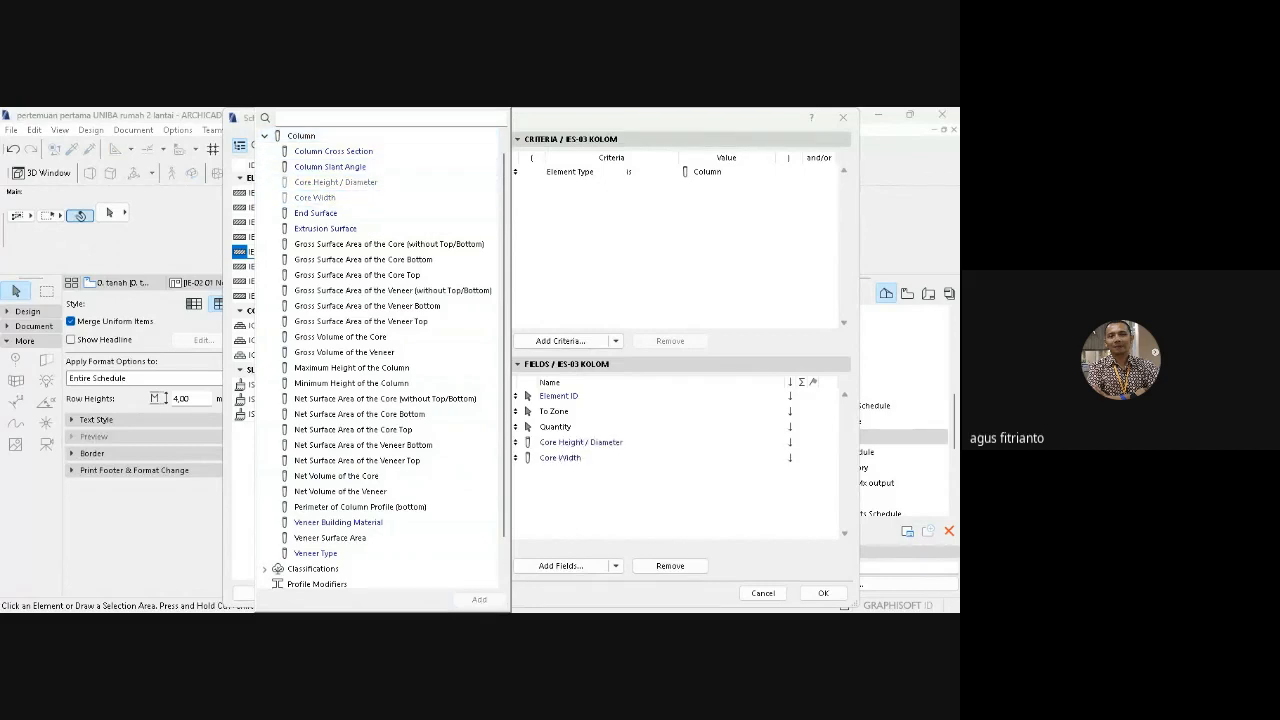
key(Escape)
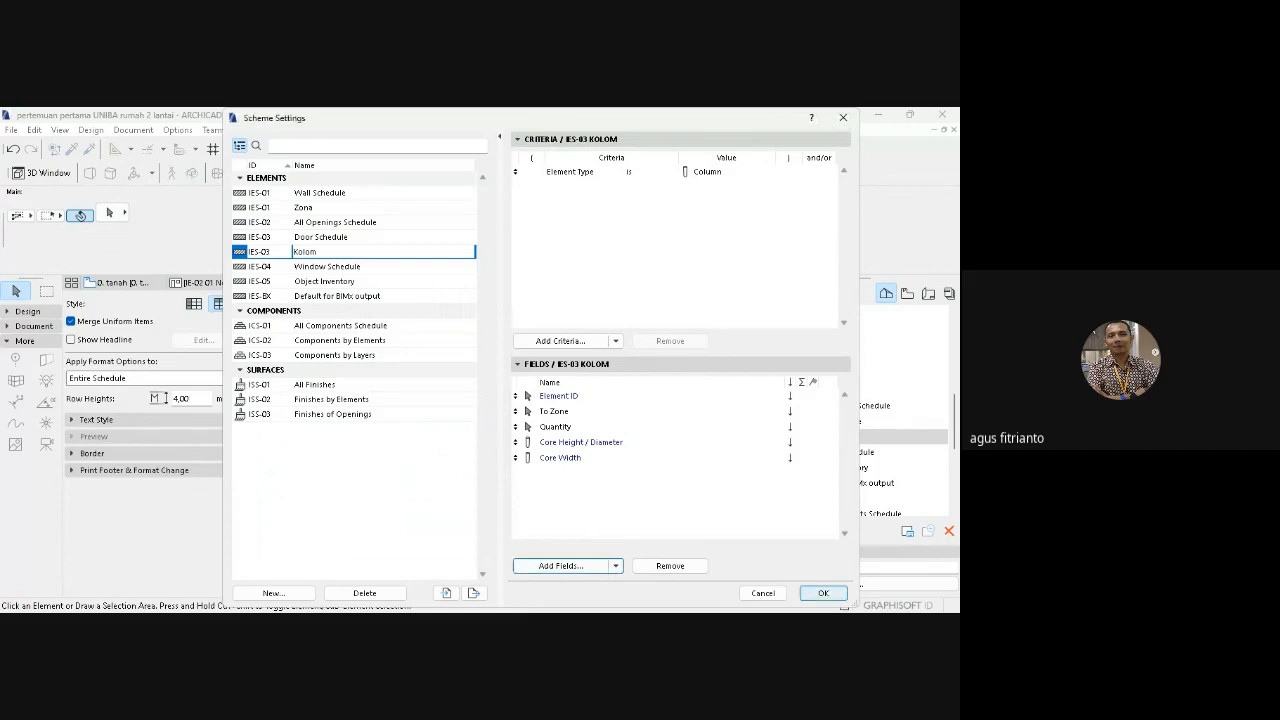
click(823, 593)
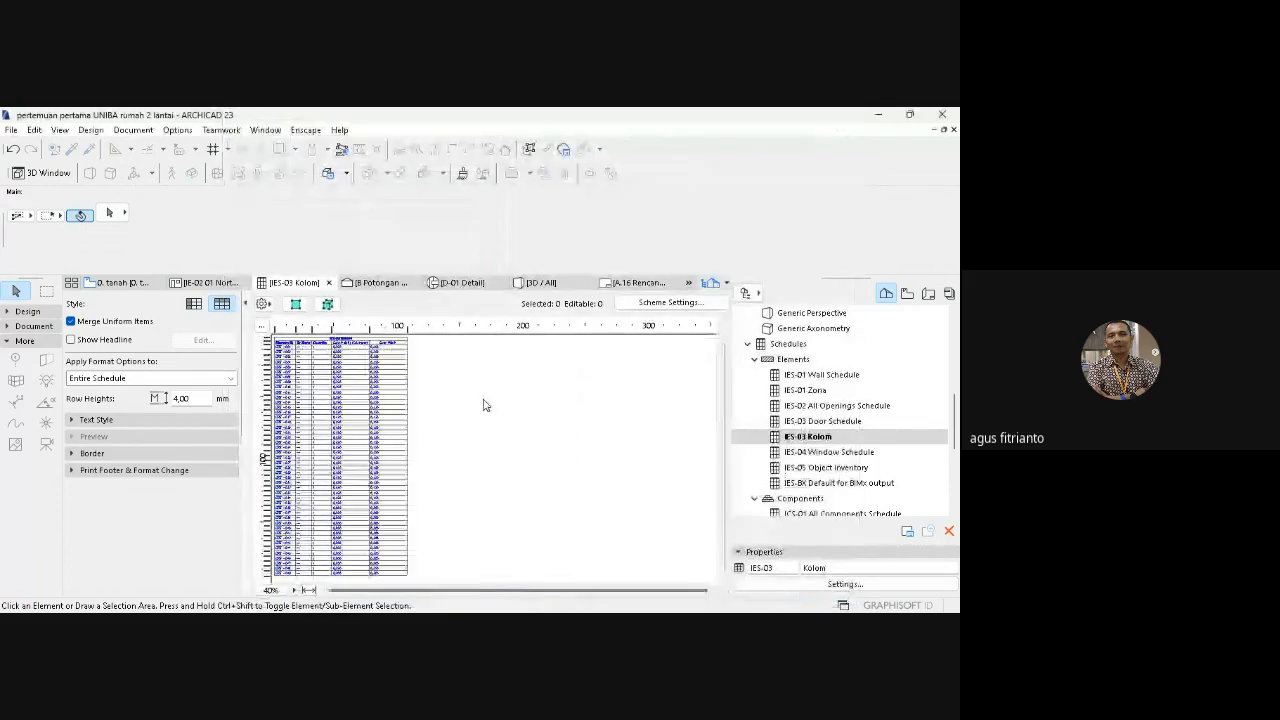
click(308, 590)
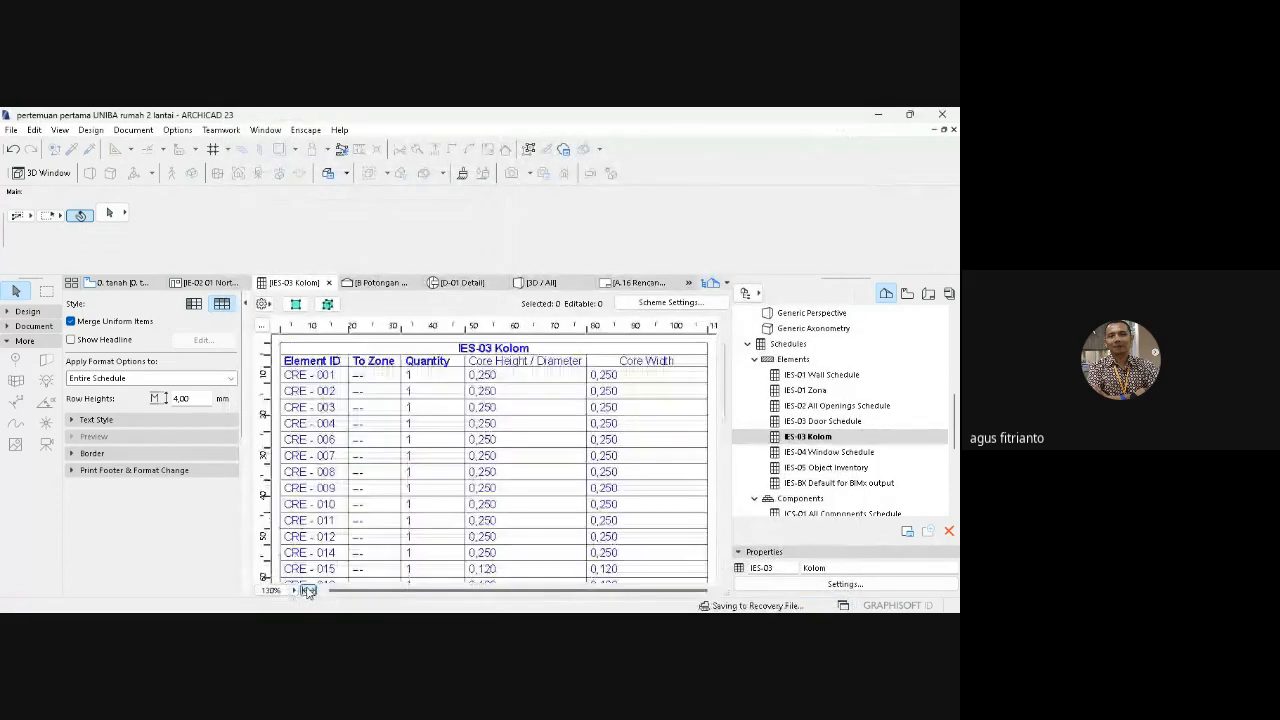
- Add Gross Surface Area of the Core Bottom and Core Top and Net Volume of the Core to the Kolom scheme, apply it and fit the schedule width
click(642, 305)
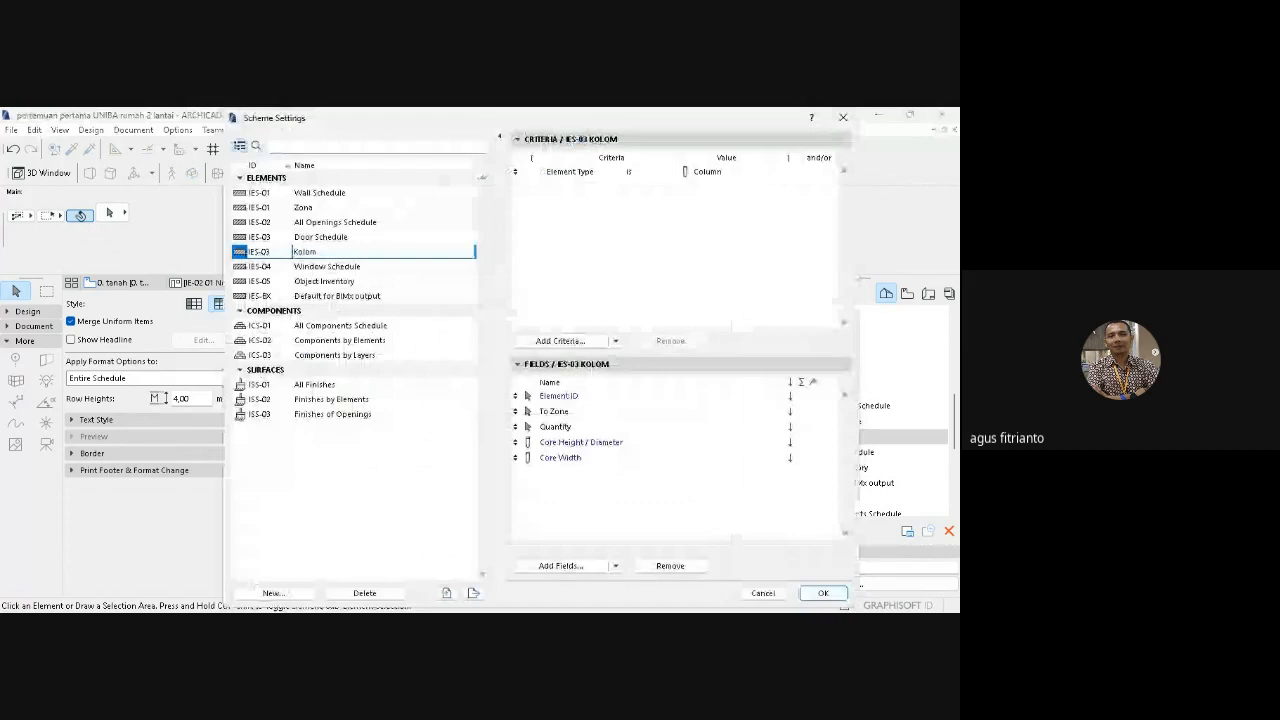
click(561, 566)
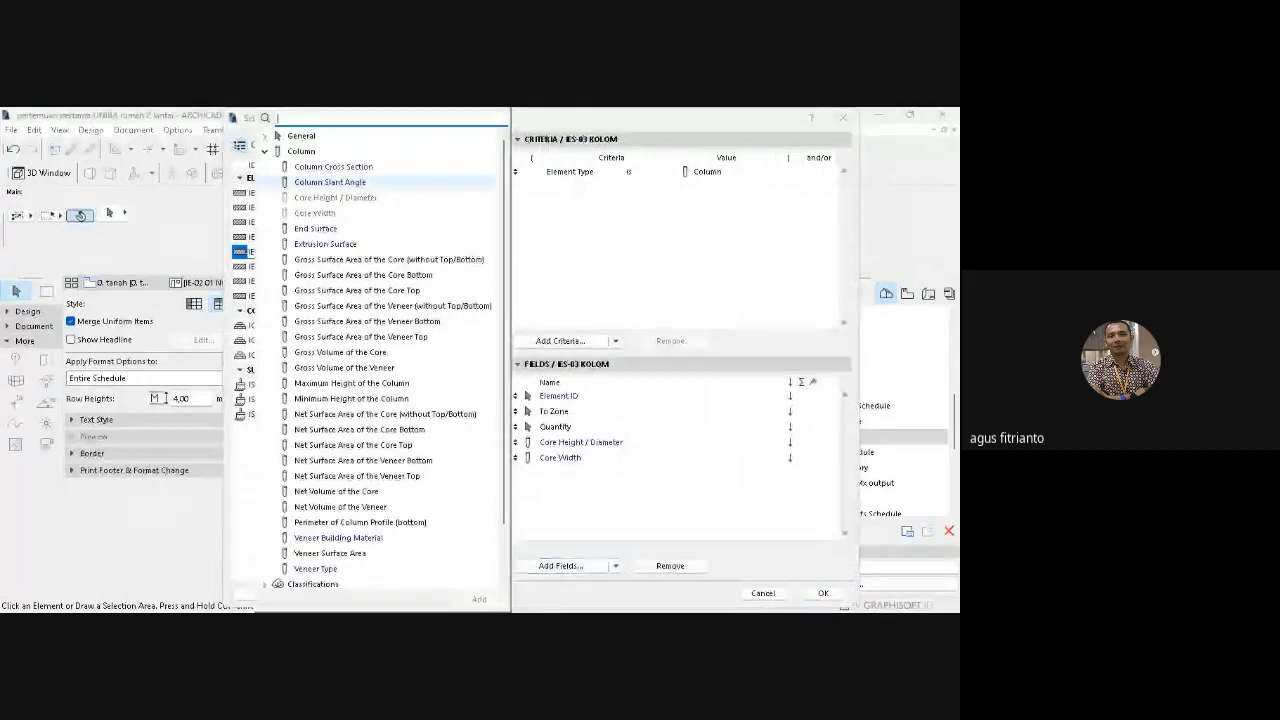
scroll(385, 360, down, 1)
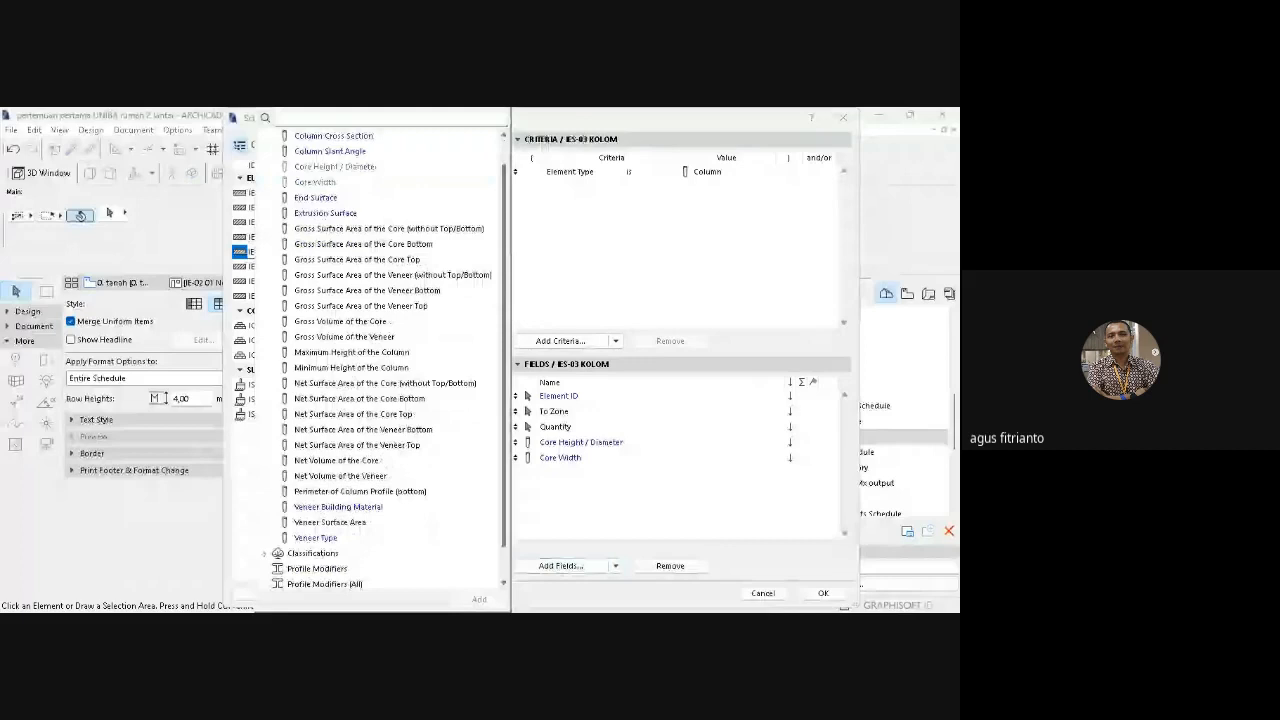
scroll(385, 360, down, 1)
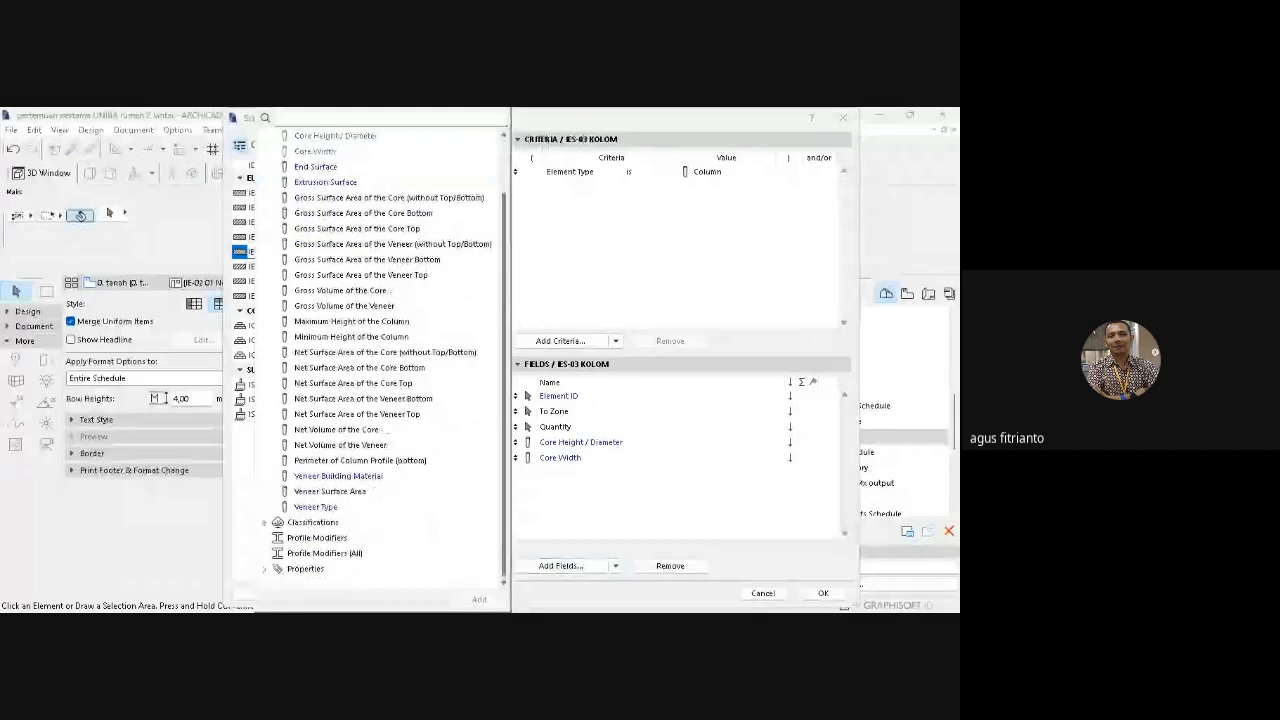
double_click(364, 213)
double_click(358, 229)
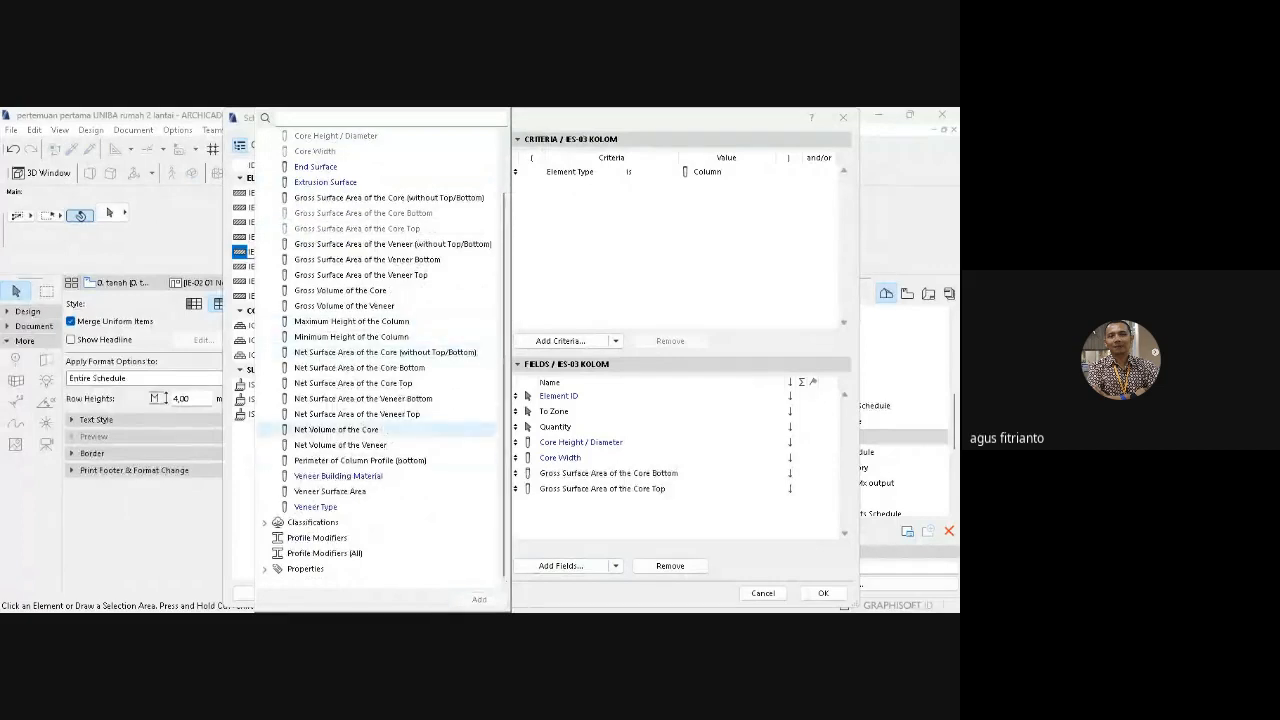
double_click(336, 429)
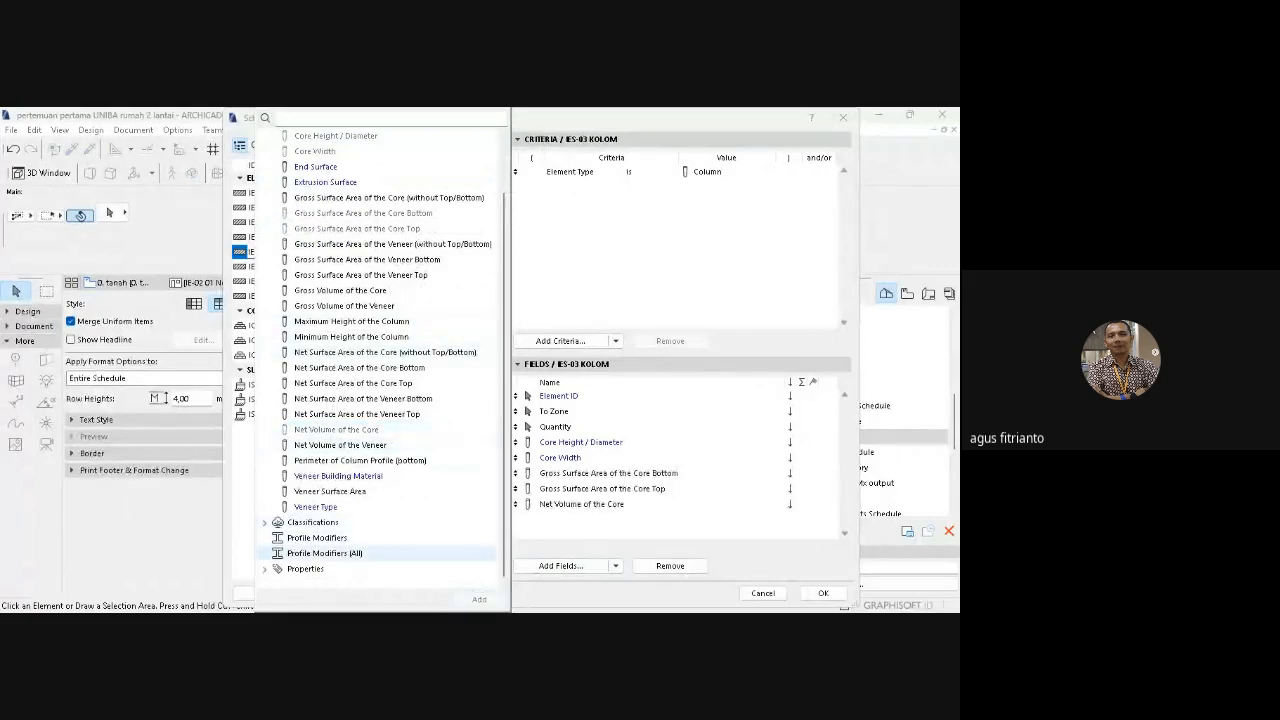
click(305, 569)
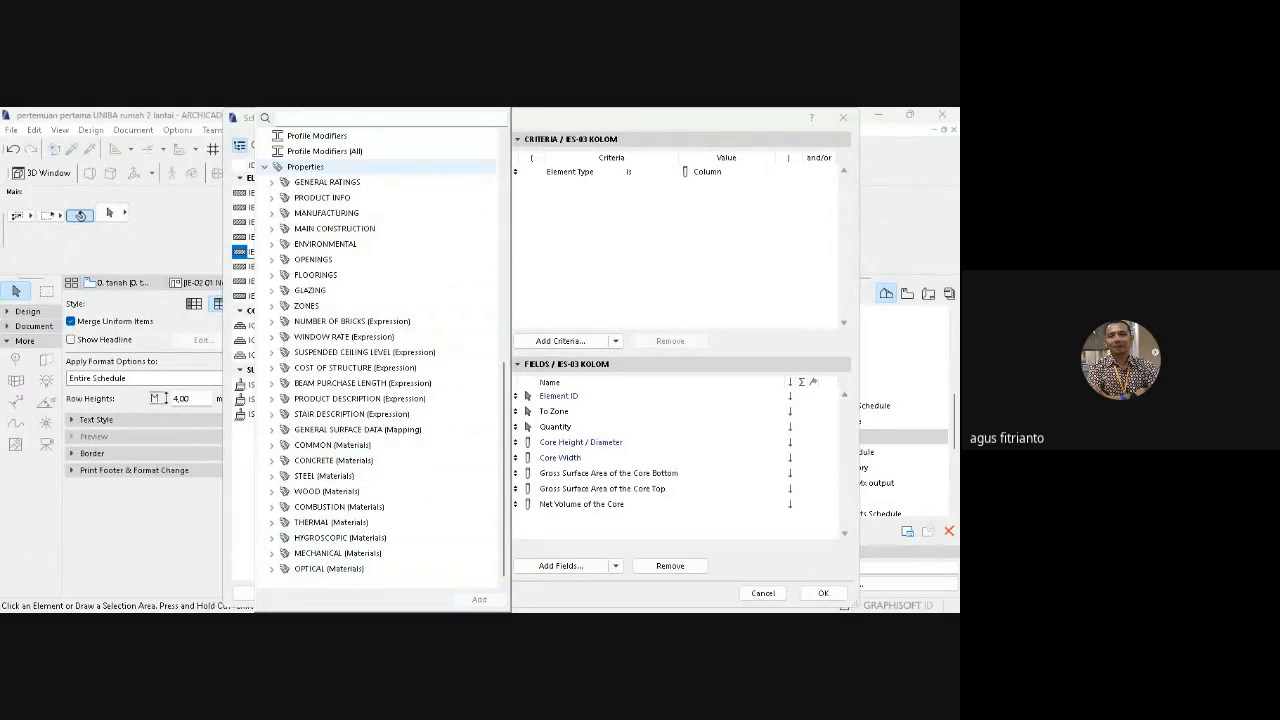
key(Escape)
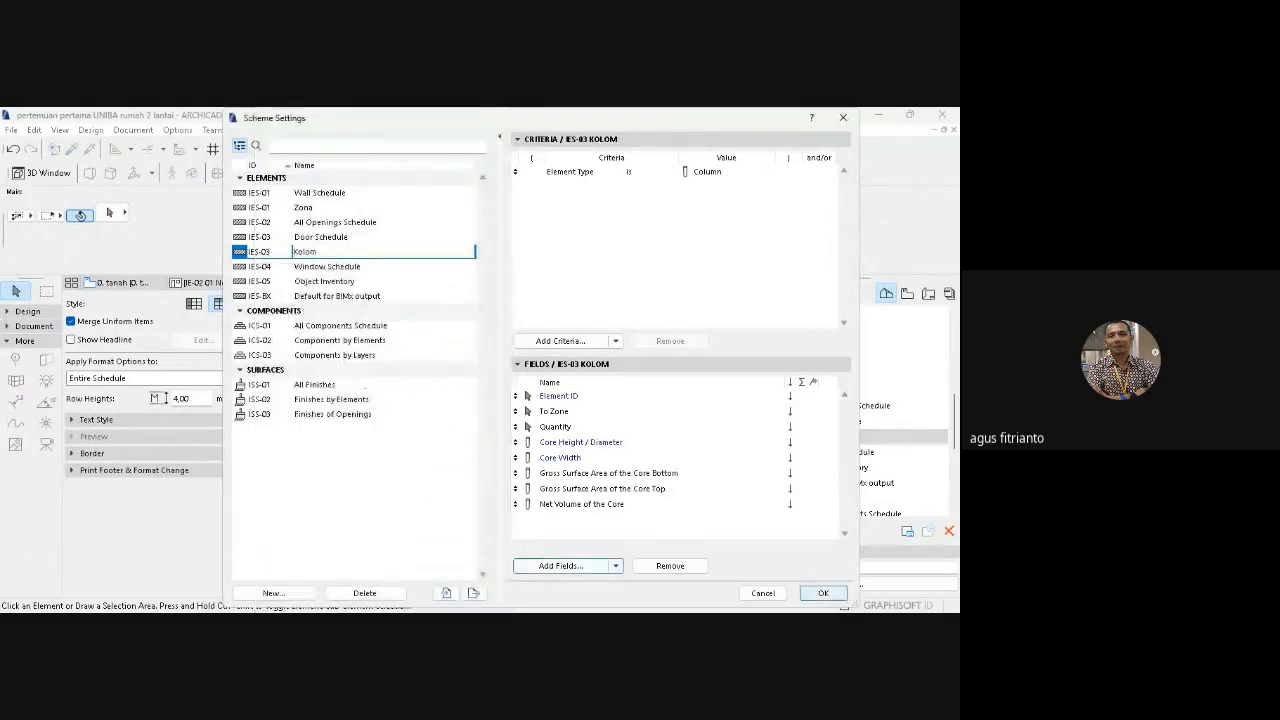
click(829, 594)
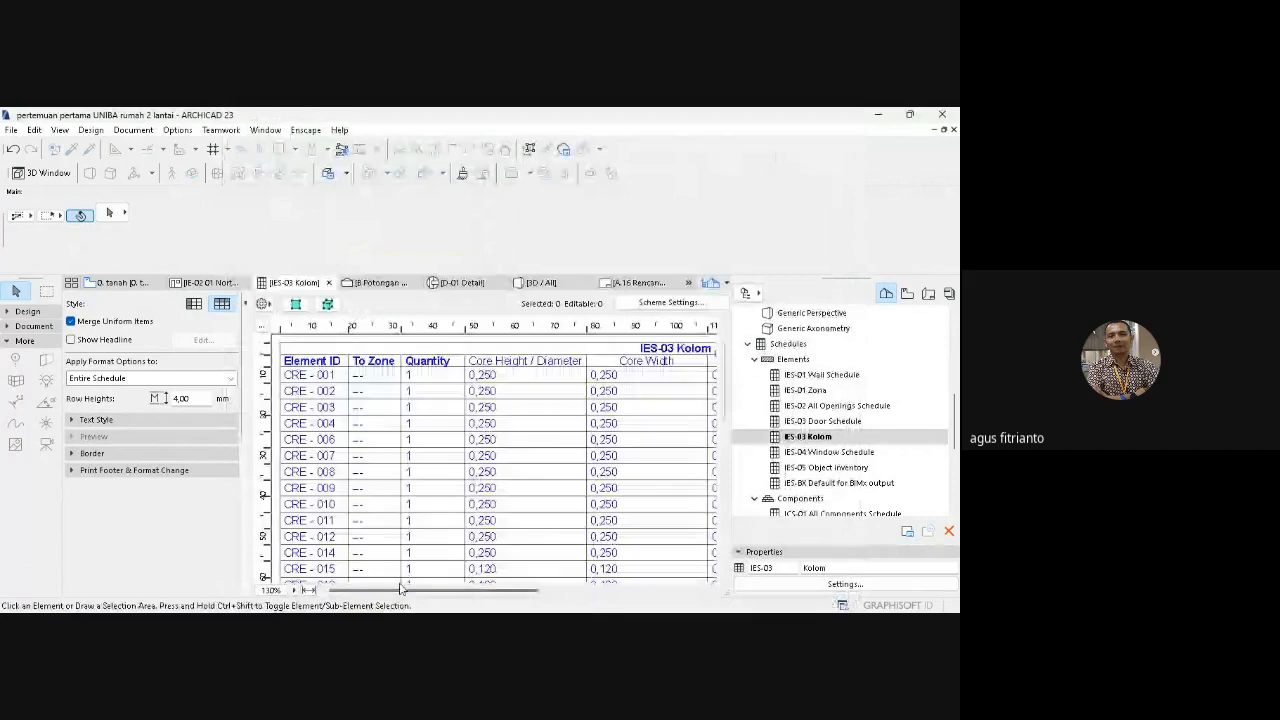
click(308, 590)
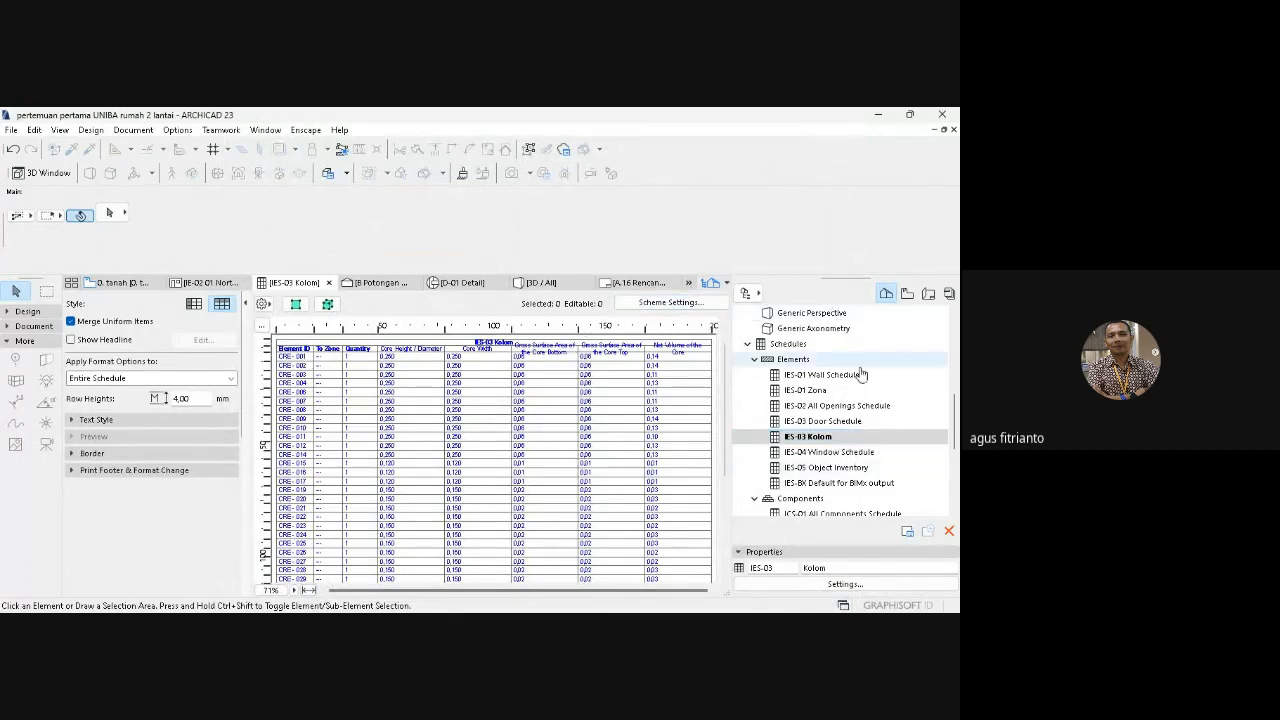
- Remove every field except Net Volume of the Core from the Kolom scheme
click(287, 360)
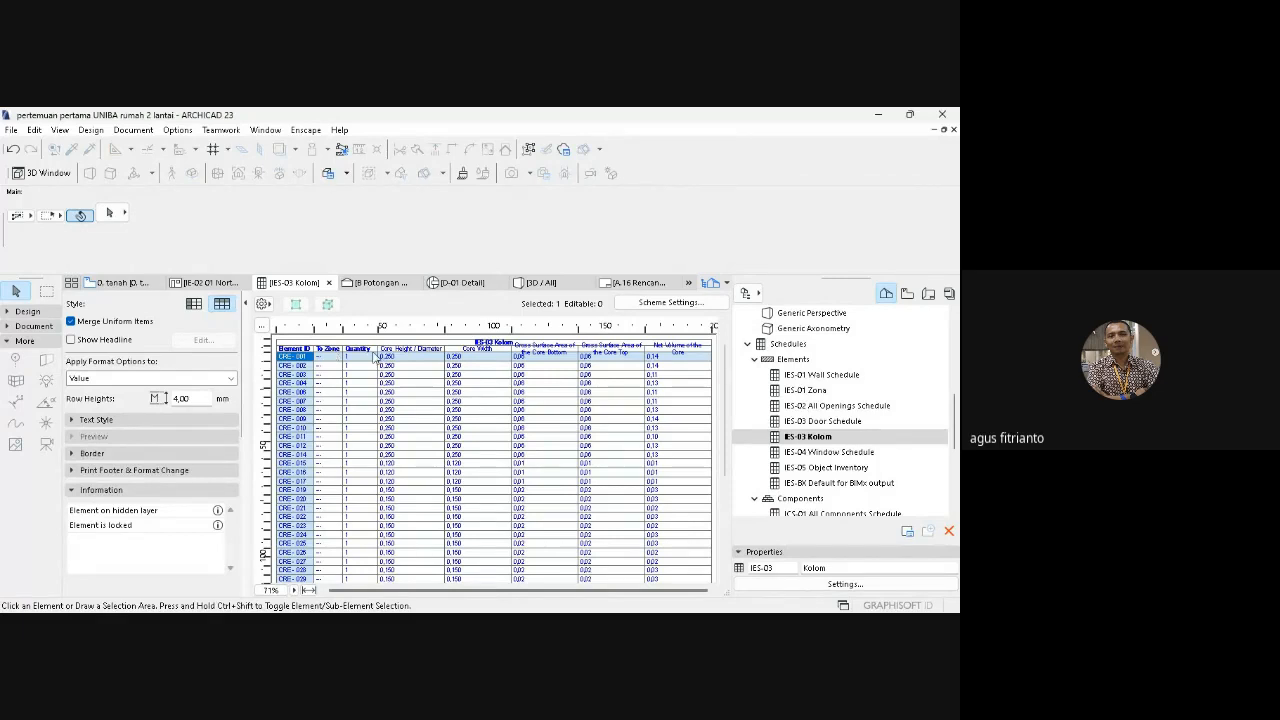
click(677, 303)
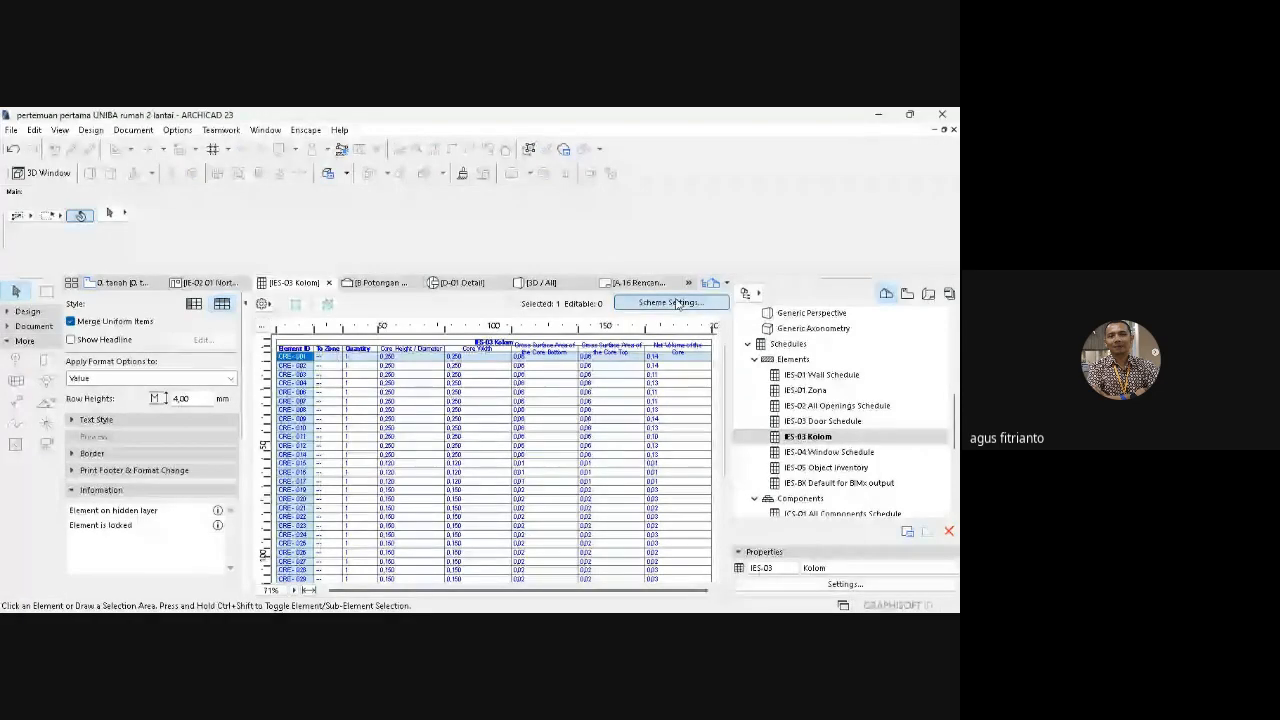
click(655, 396)
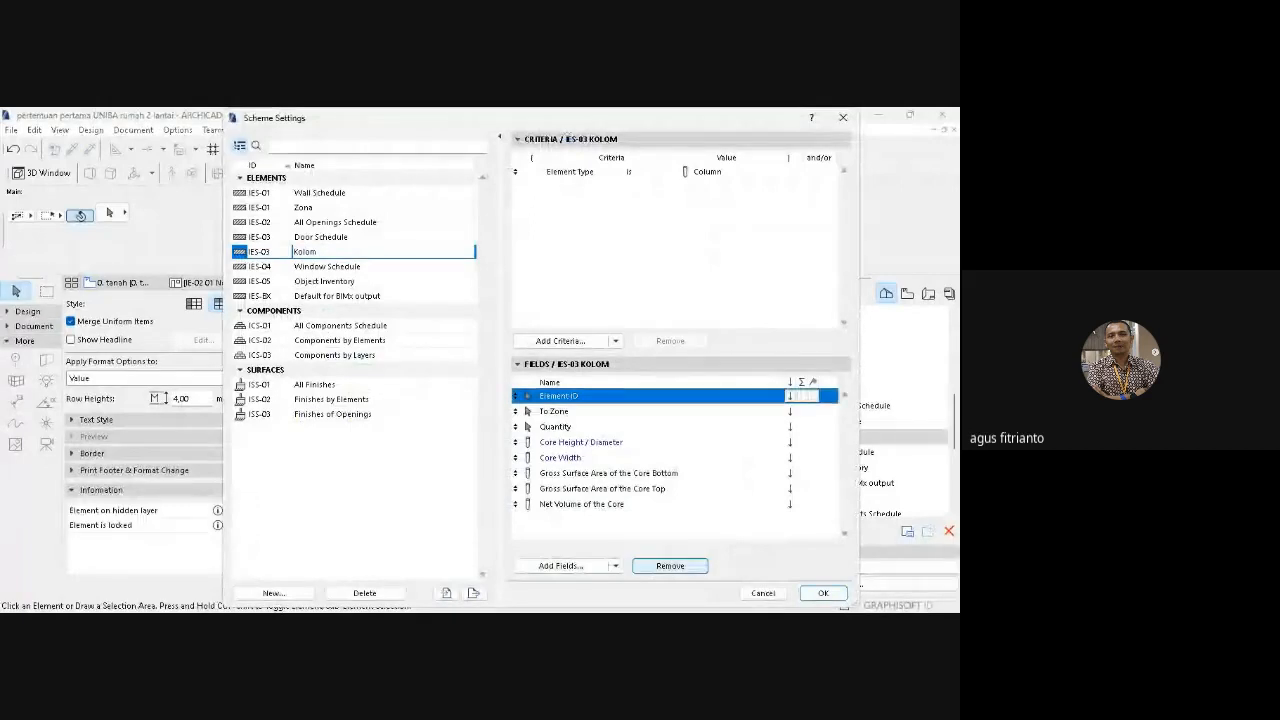
click(670, 566)
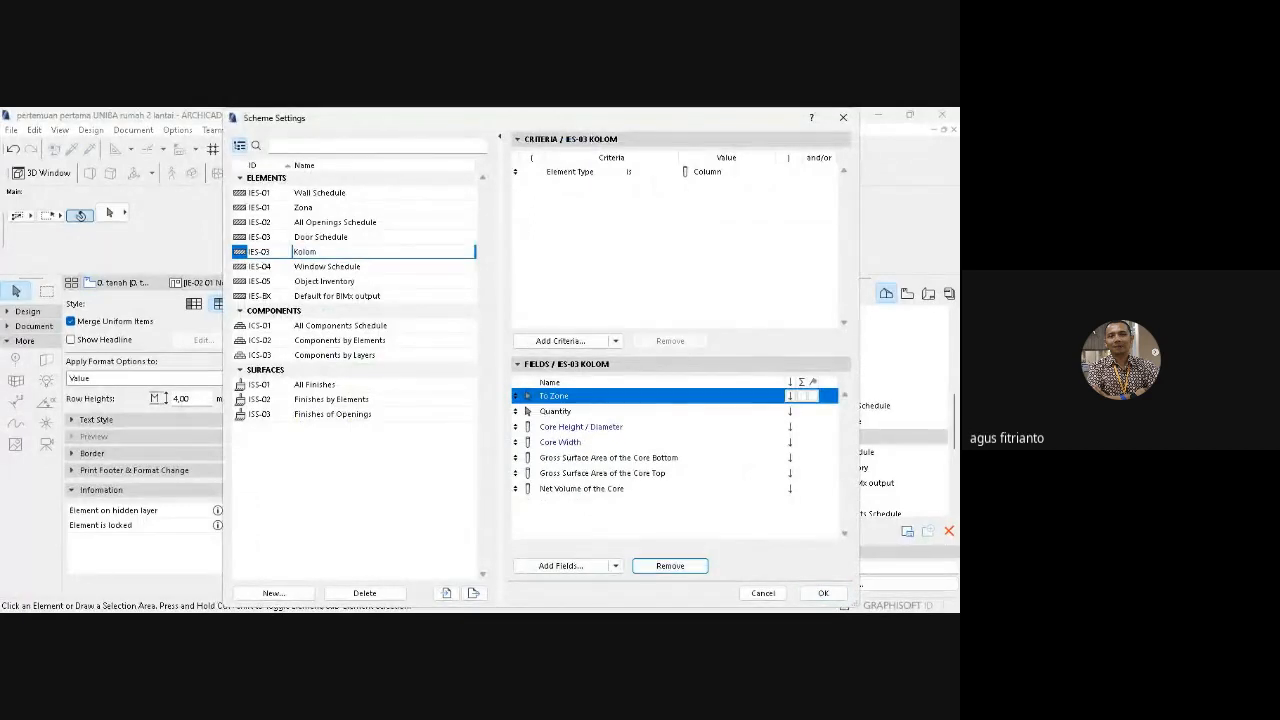
click(670, 566)
click(582, 411)
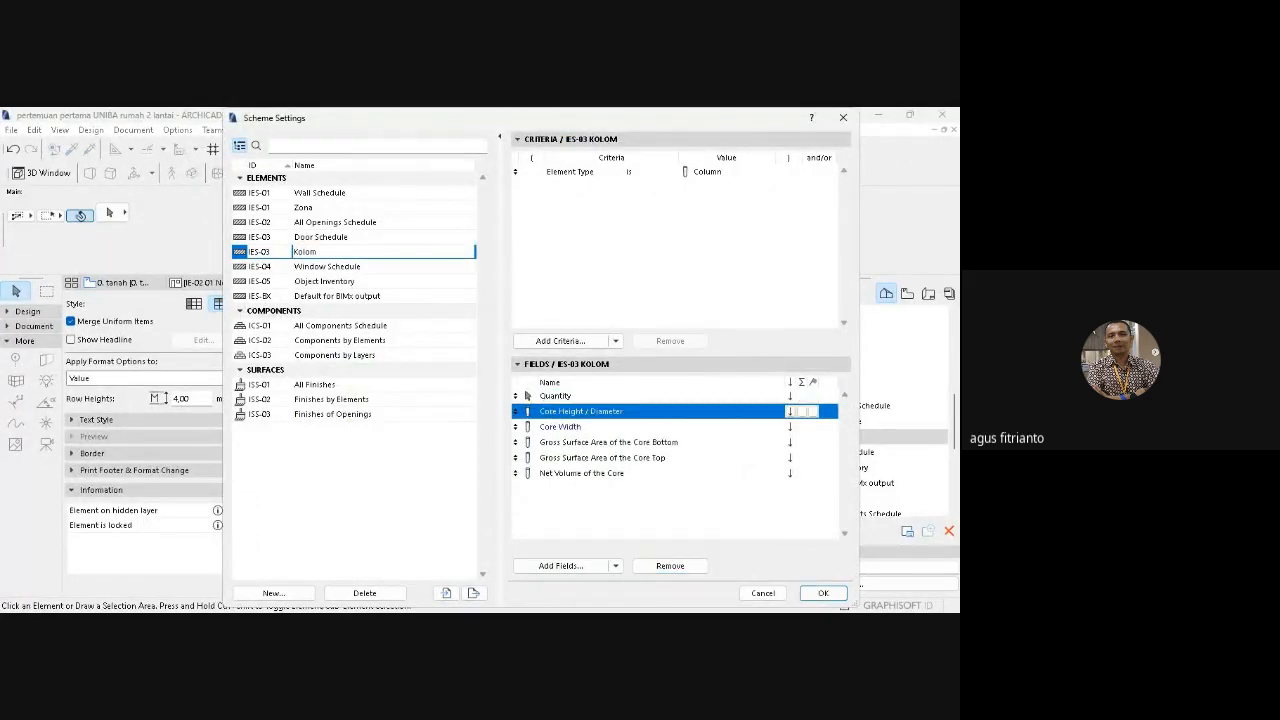
click(556, 396)
click(670, 566)
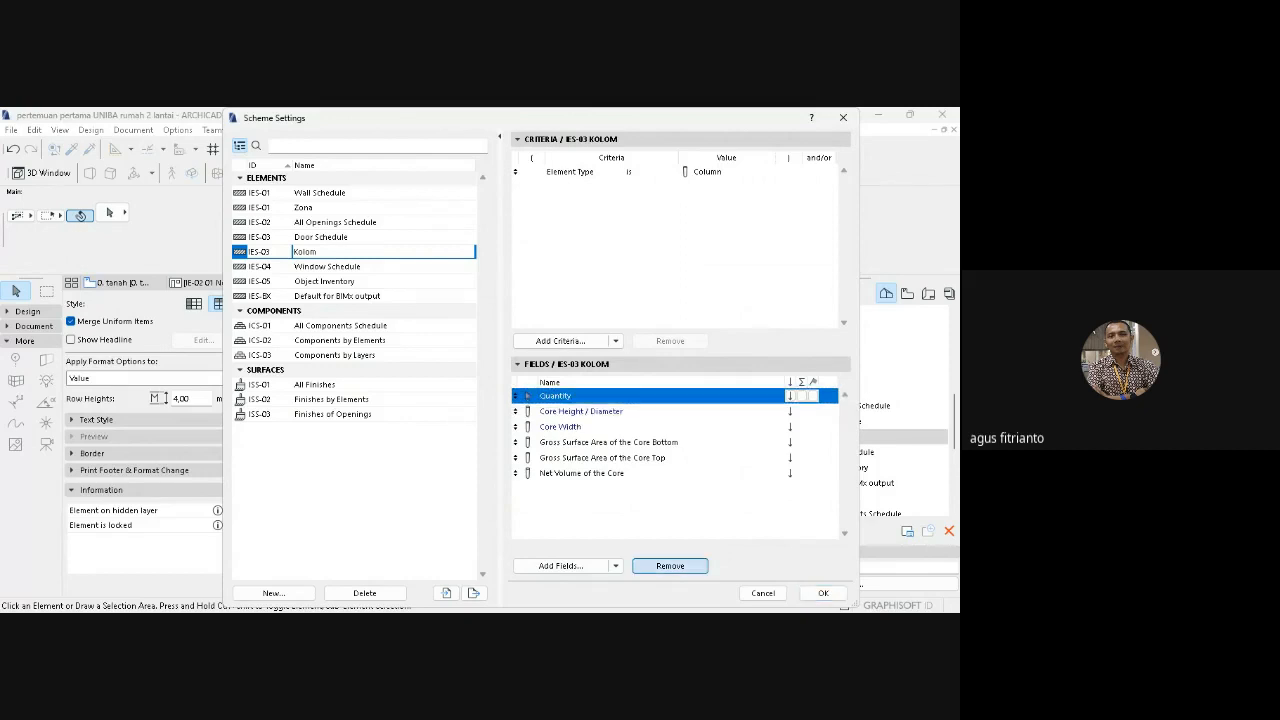
click(670, 566)
click(670, 566)
click(670, 566)
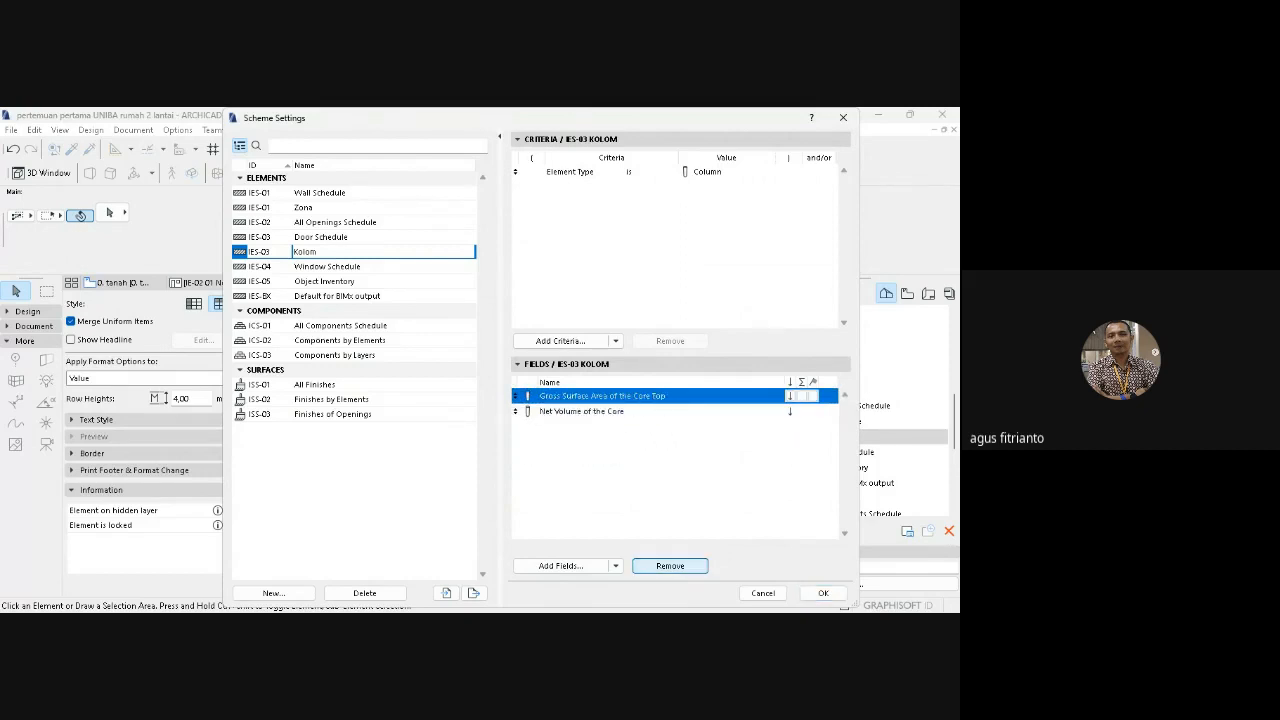
click(670, 566)
- Add the column field Gross Volume of the Core to the Kolom scheme and apply the settings
click(561, 566)
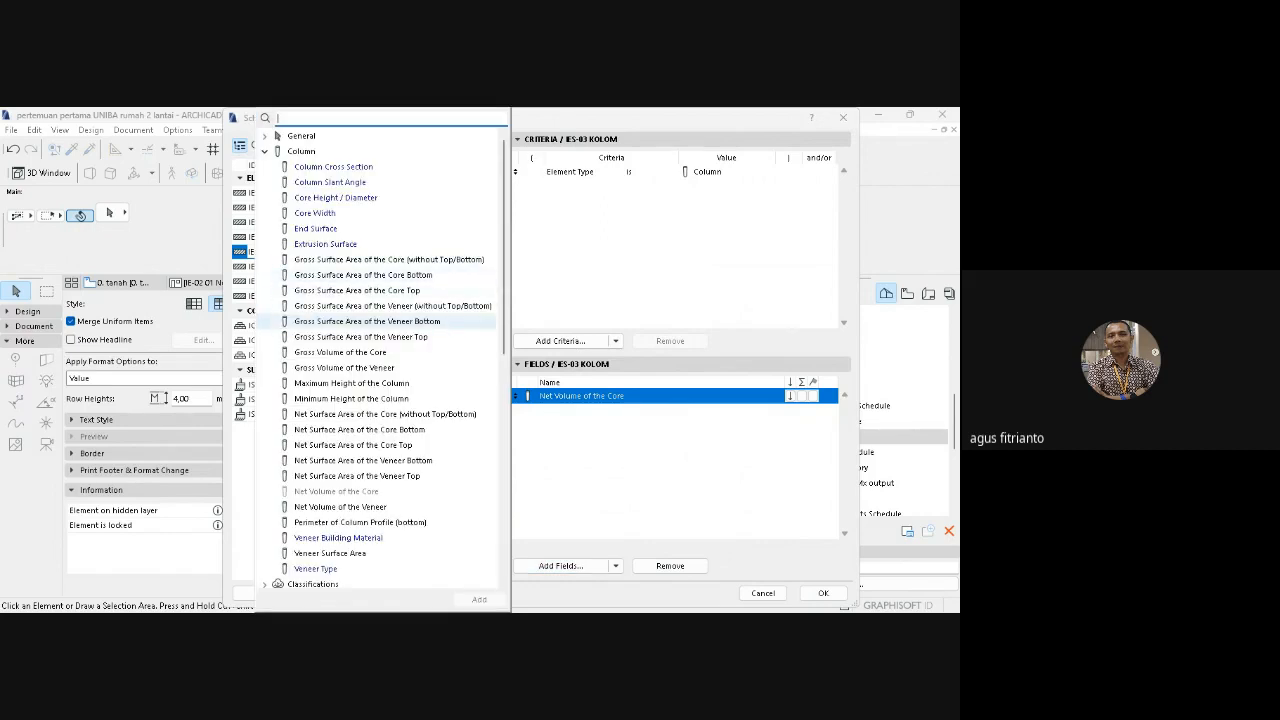
scroll(390, 352, down, 1)
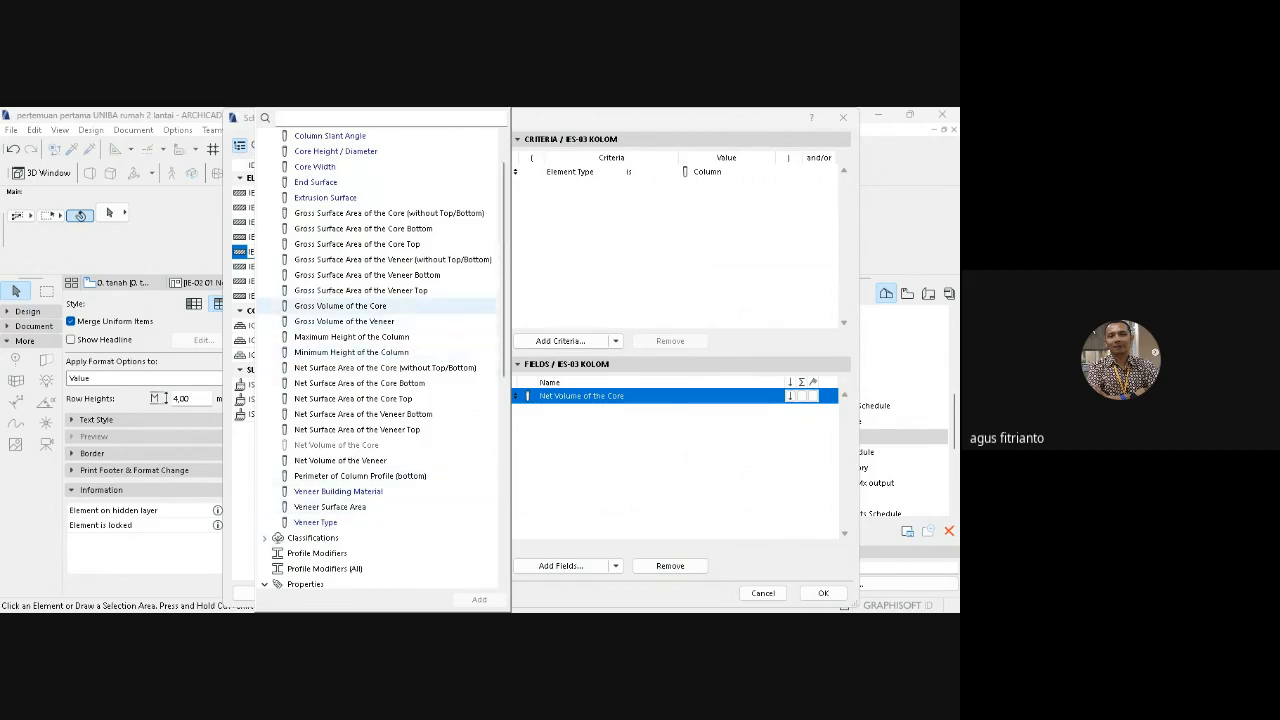
double_click(340, 305)
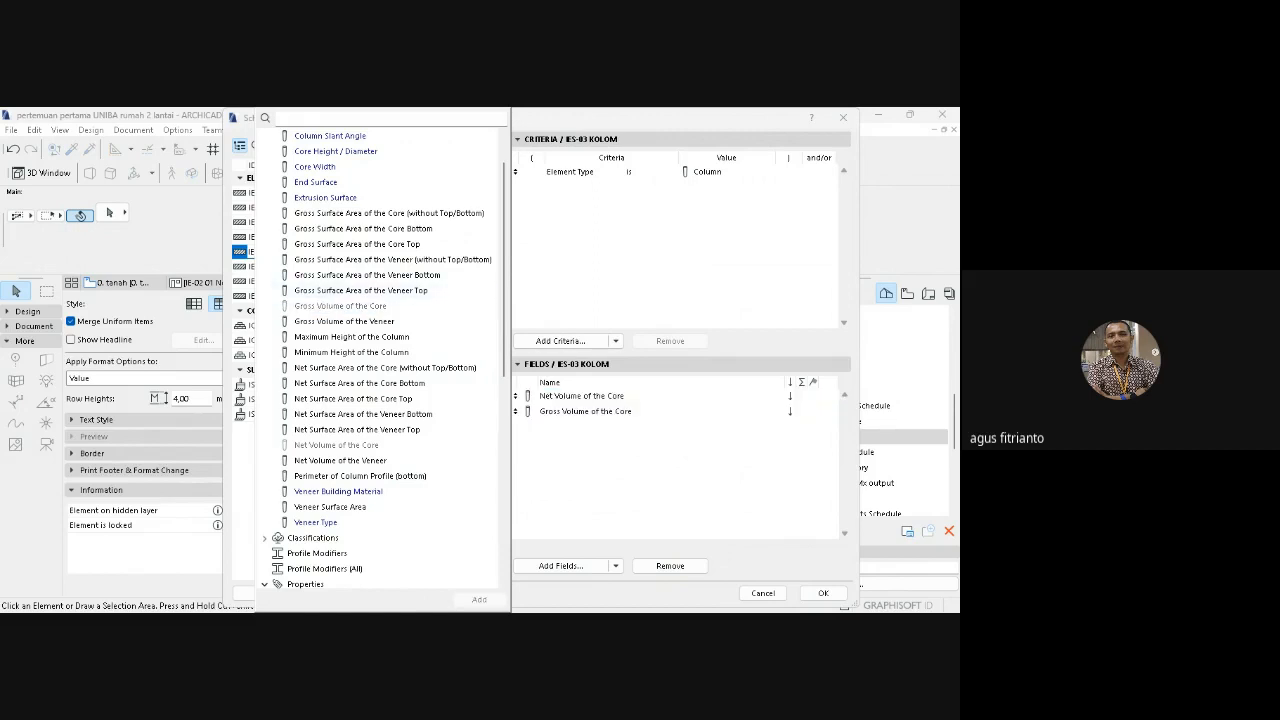
key(Escape)
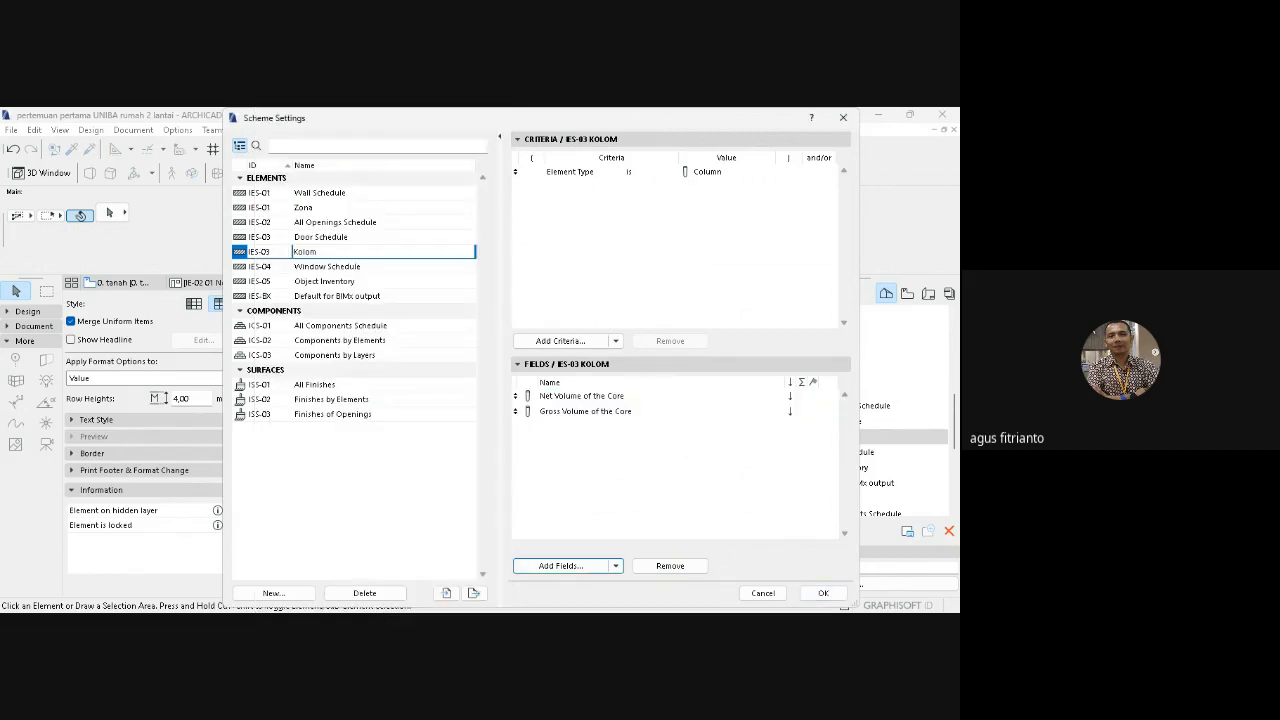
click(823, 593)
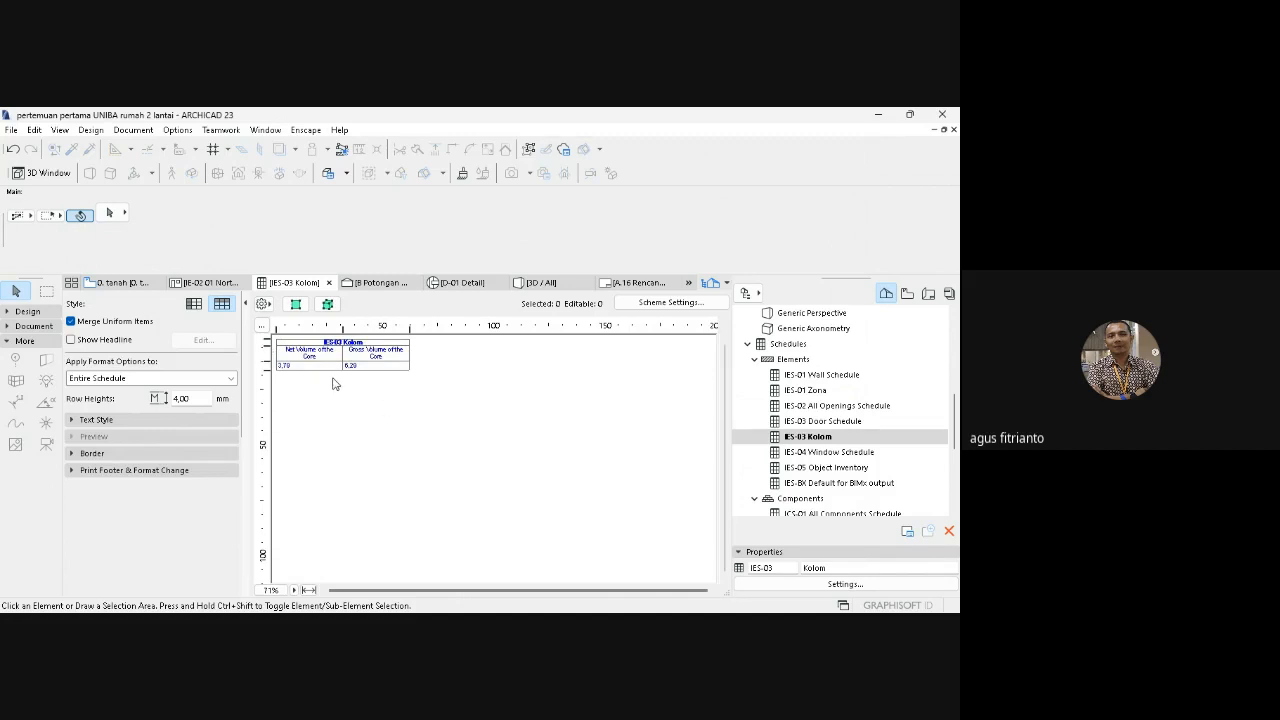
- Review the layouts for the column plans of both floors, the ring beam plan and the roof plan in the layout book
click(929, 294)
click(845, 380)
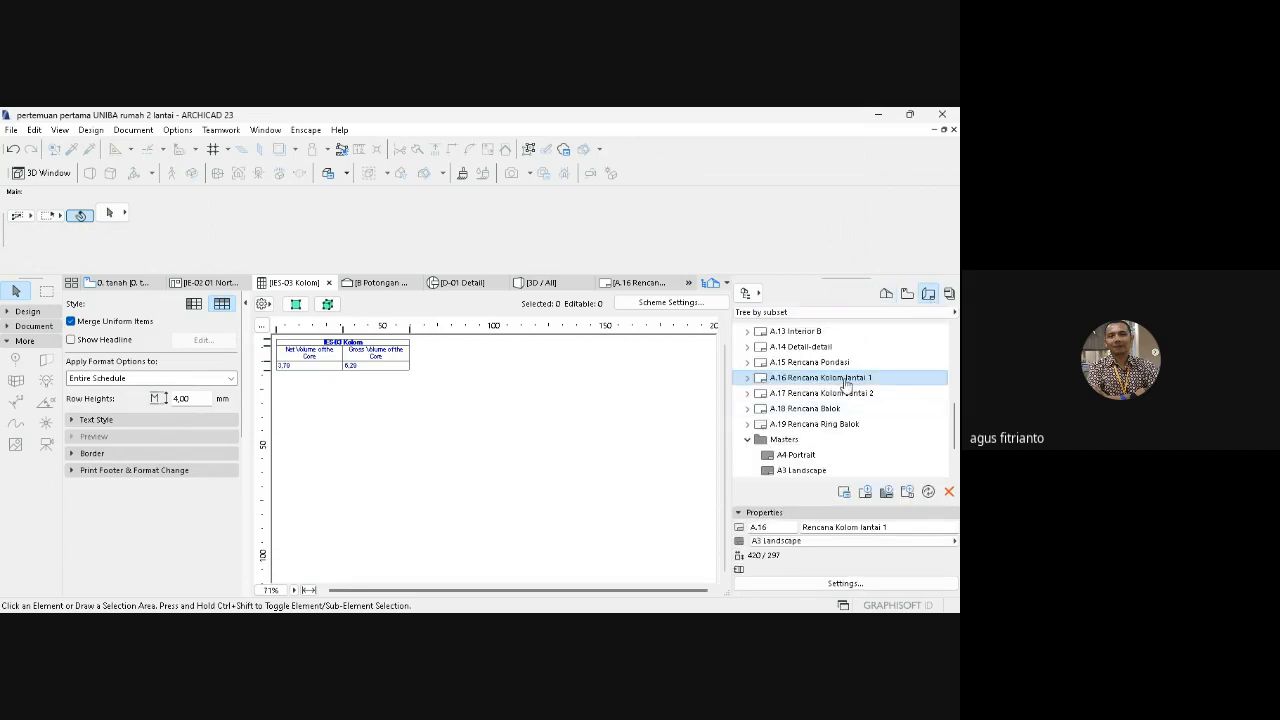
double_click(845, 380)
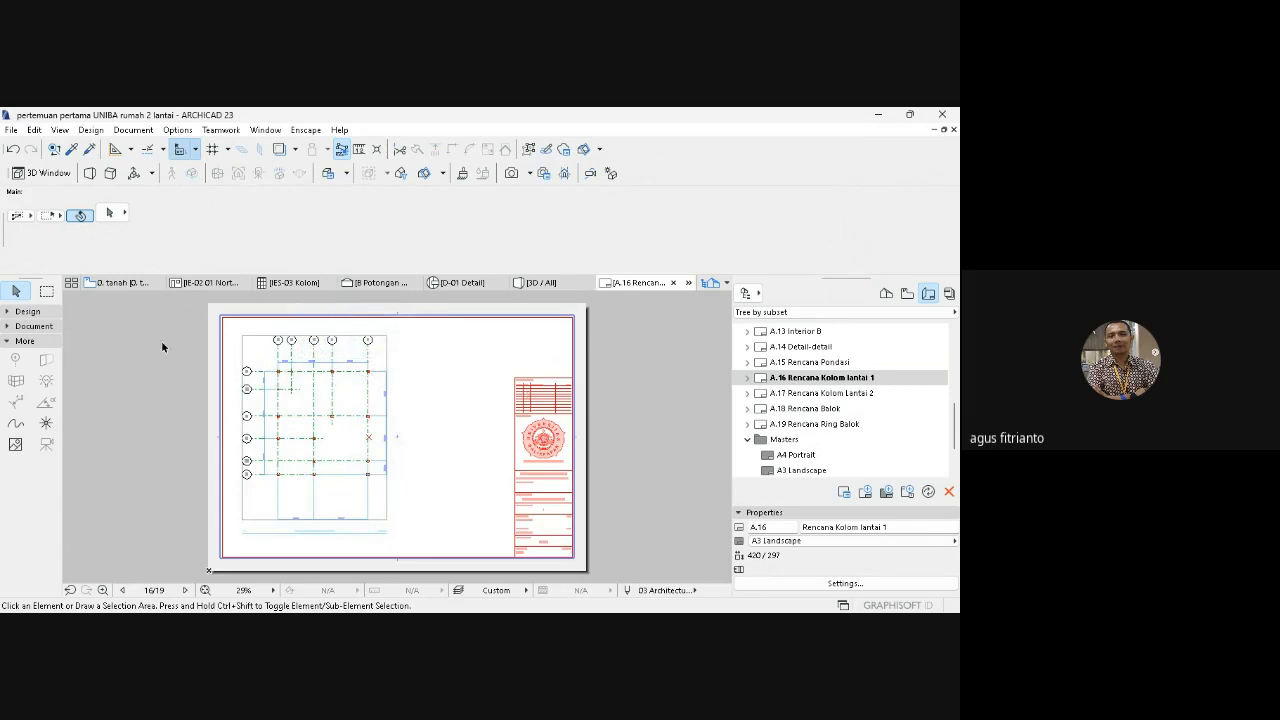
click(280, 374)
double_click(846, 395)
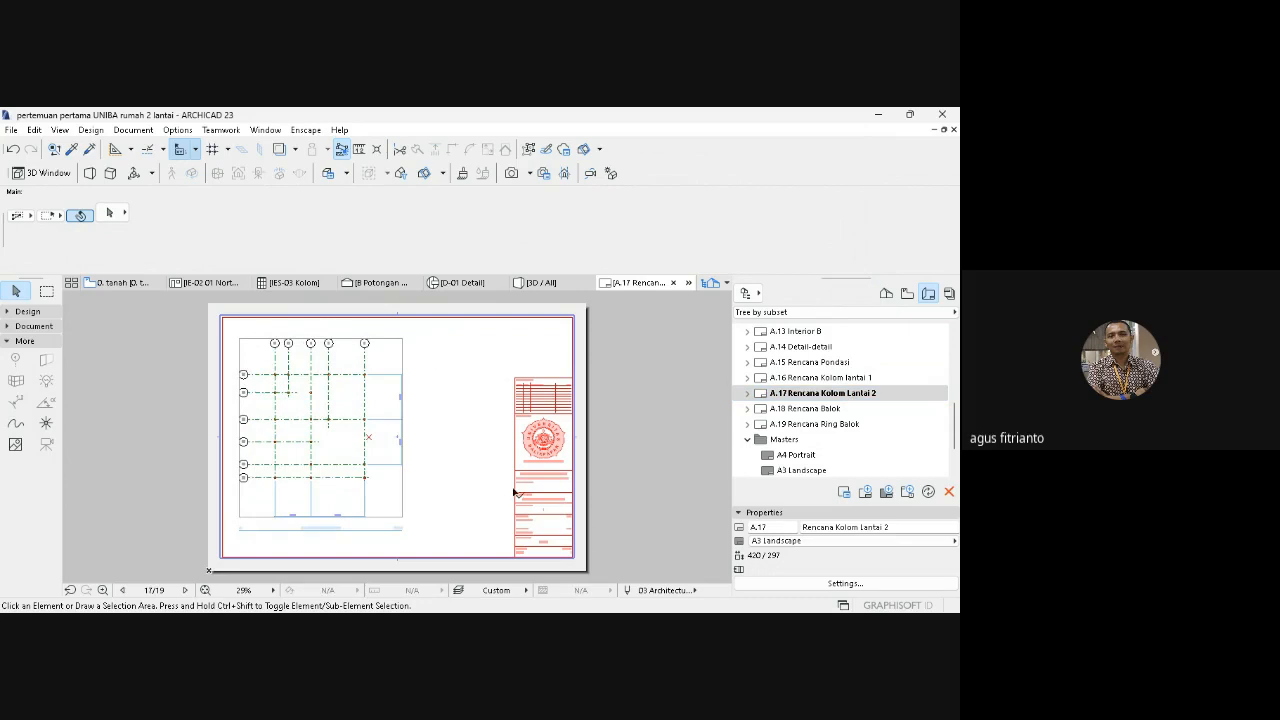
double_click(853, 414)
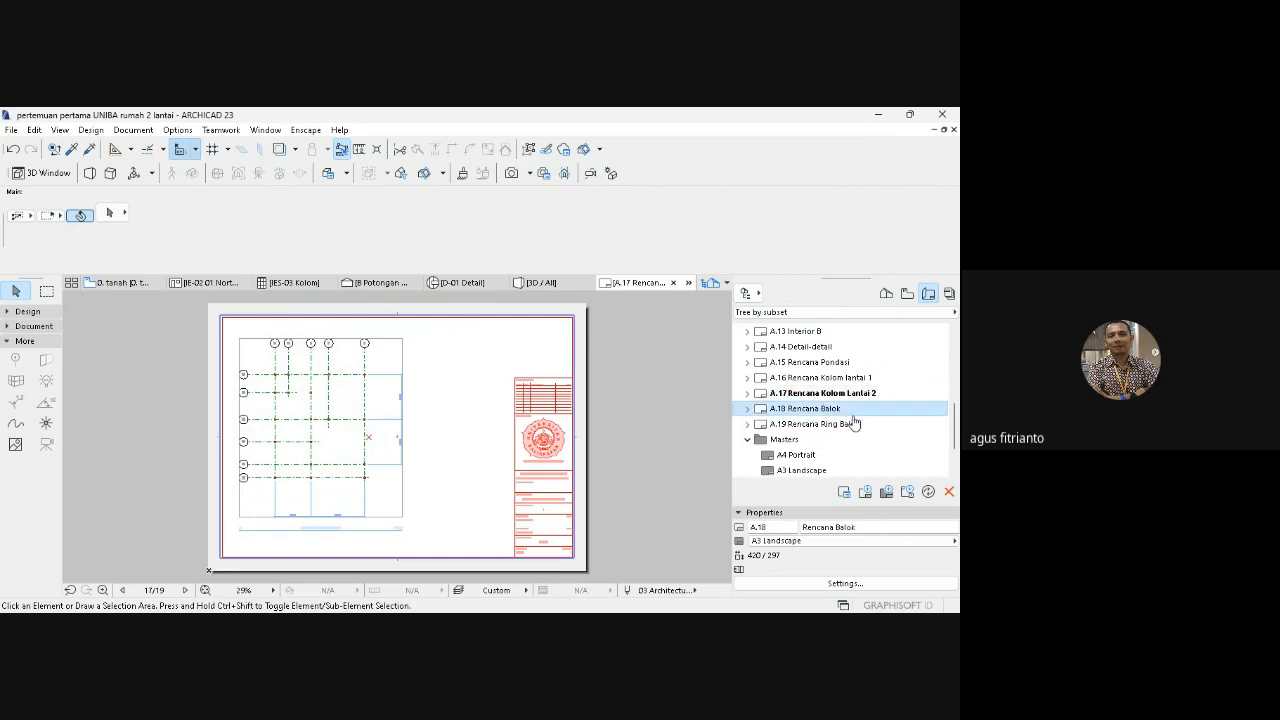
click(859, 426)
double_click(859, 426)
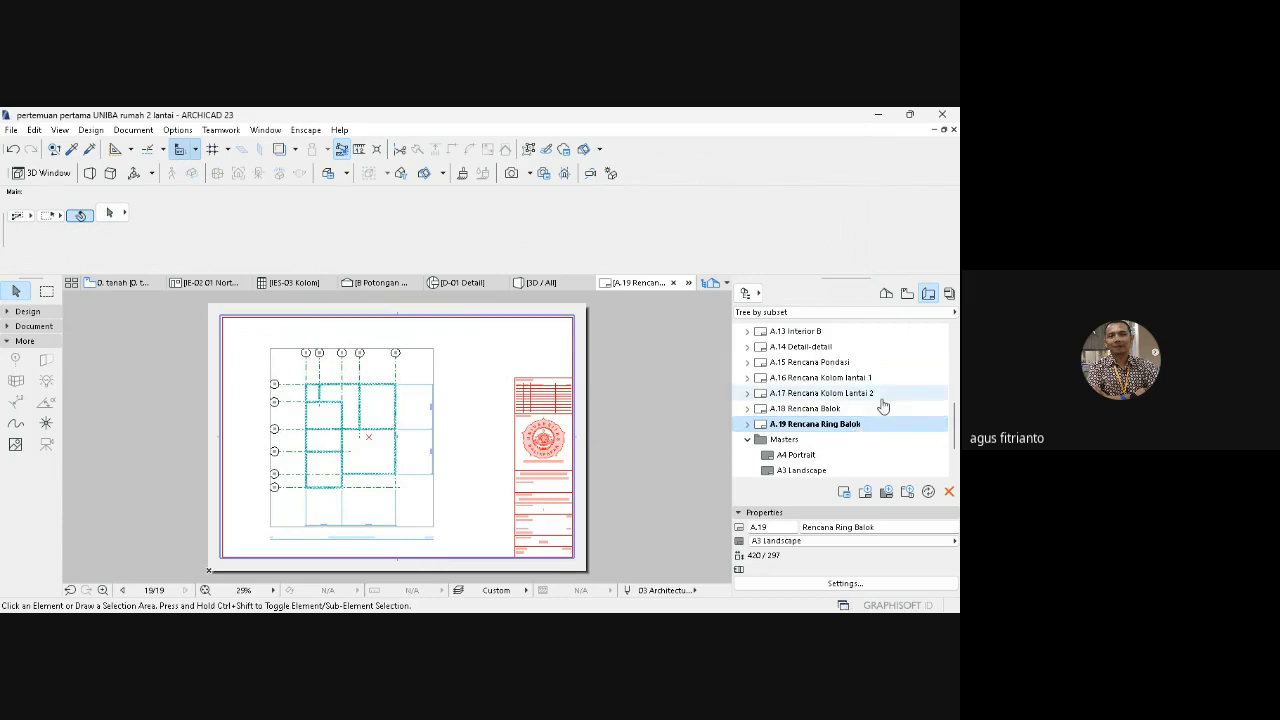
scroll(873, 366, up, 5)
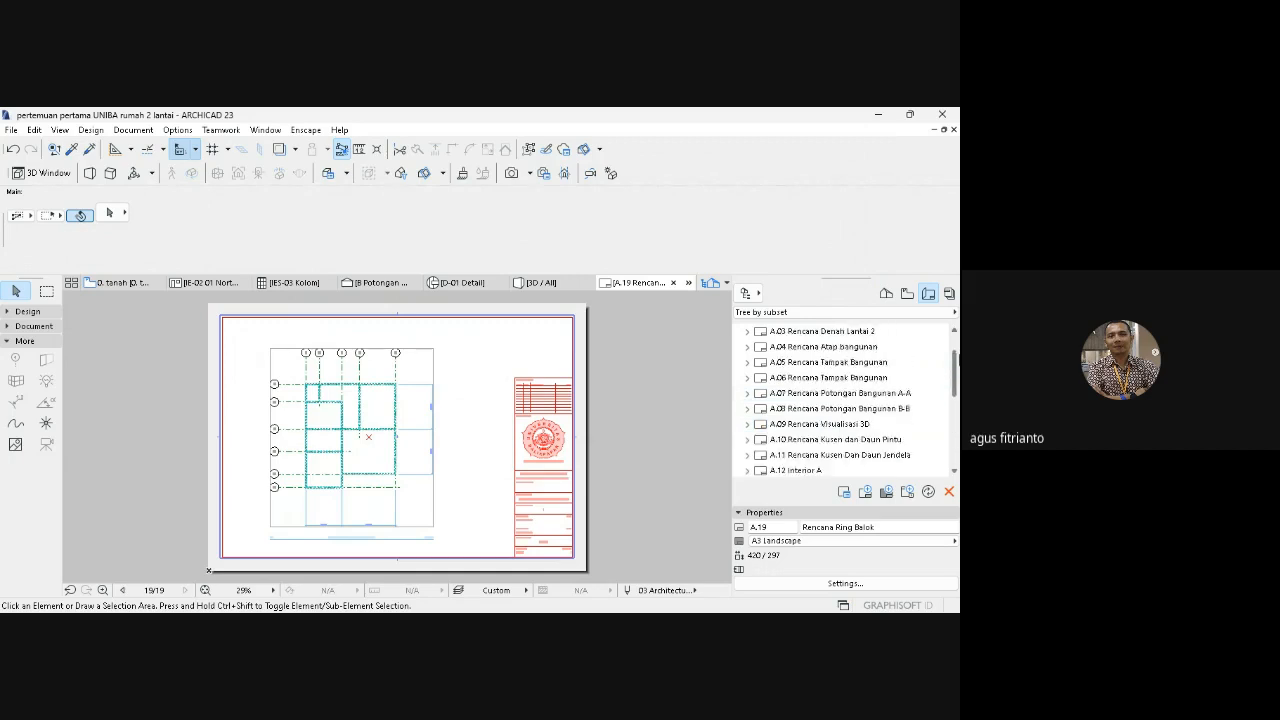
double_click(873, 366)
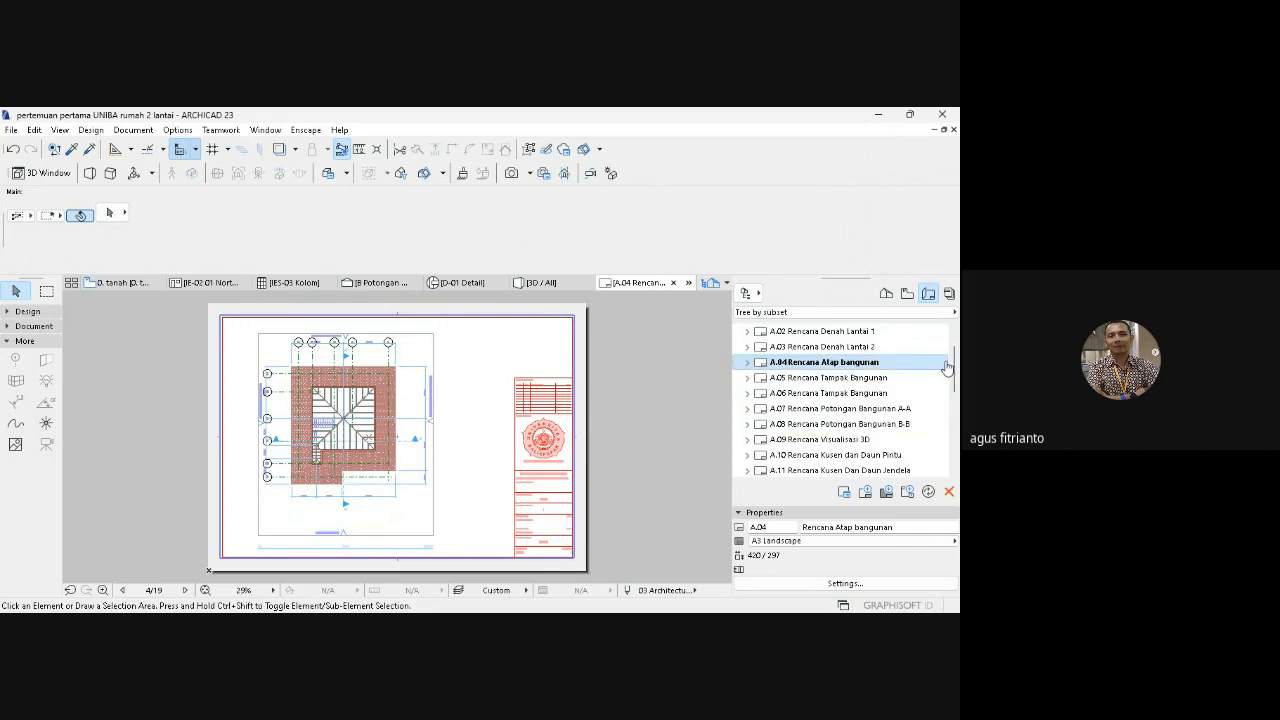
- Create a layout named Rencana Rangka Atap after A.19 Rencana Ring Balok, using the A3 Landscape master, and fit it in the window
scroll(846, 400, down, 5)
click(845, 394)
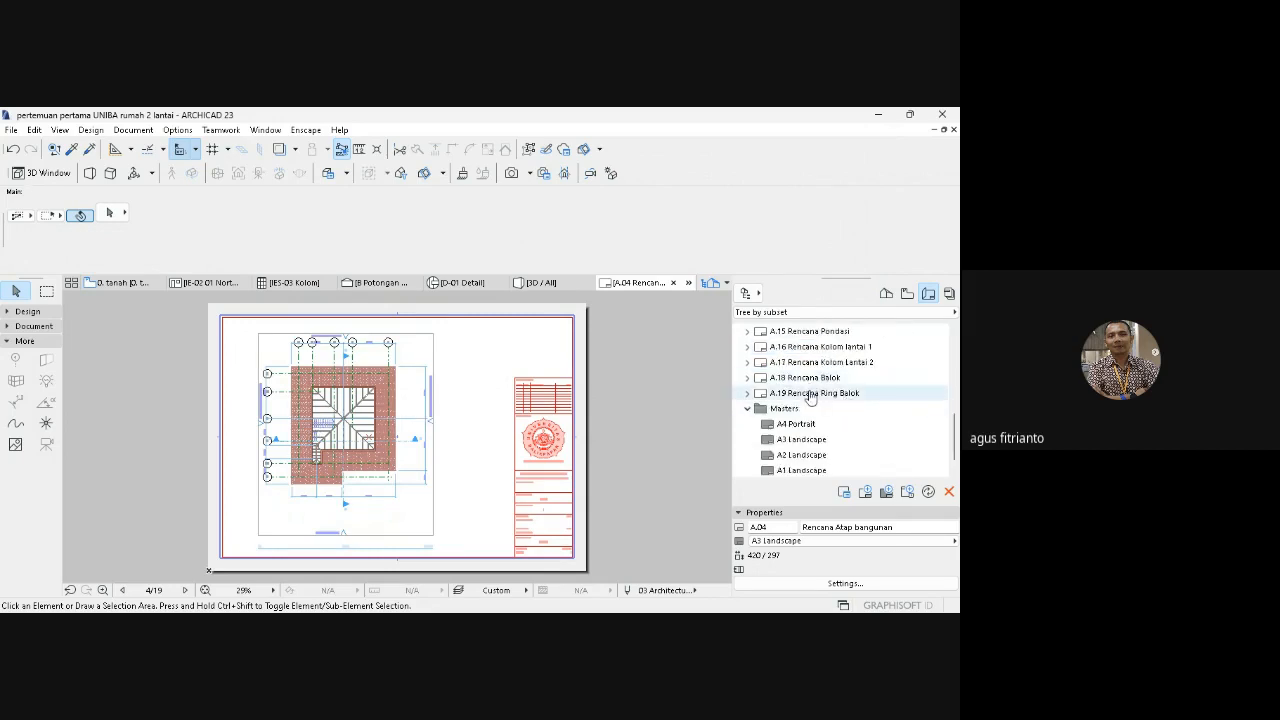
click(865, 493)
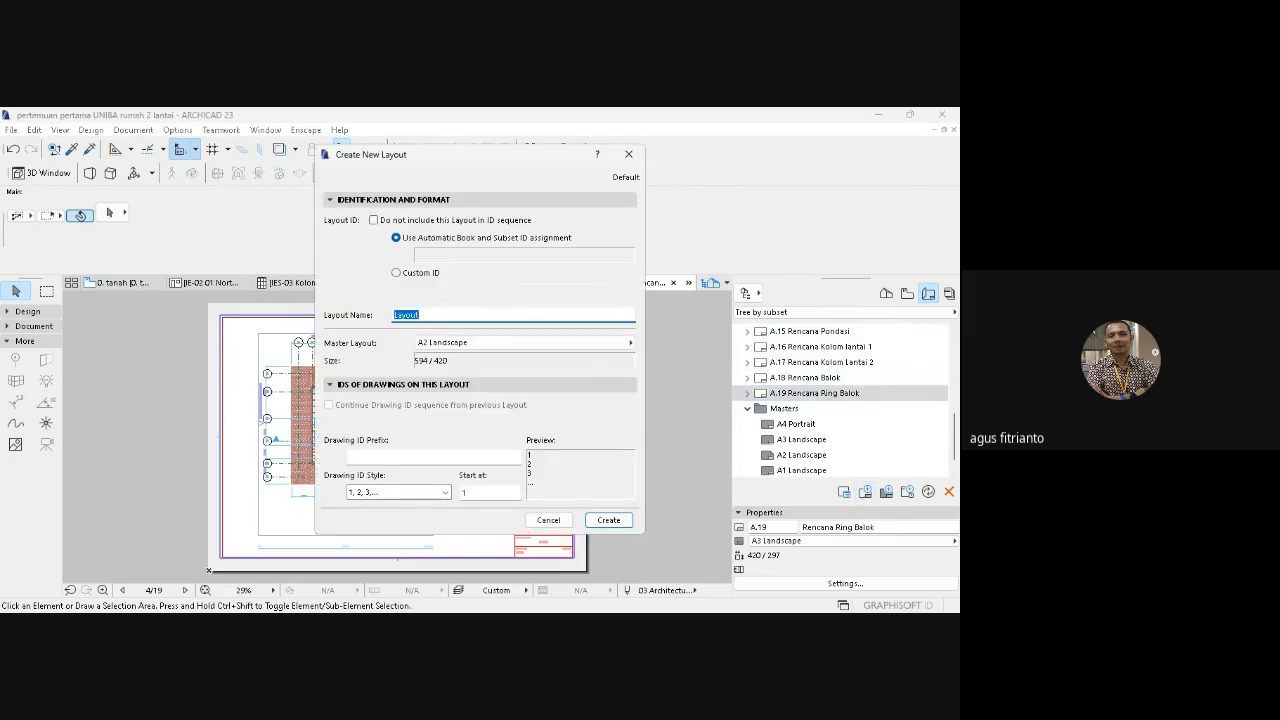
text(re)
text(Re)
text(ncana Rangka)
text( Atap)
click(590, 343)
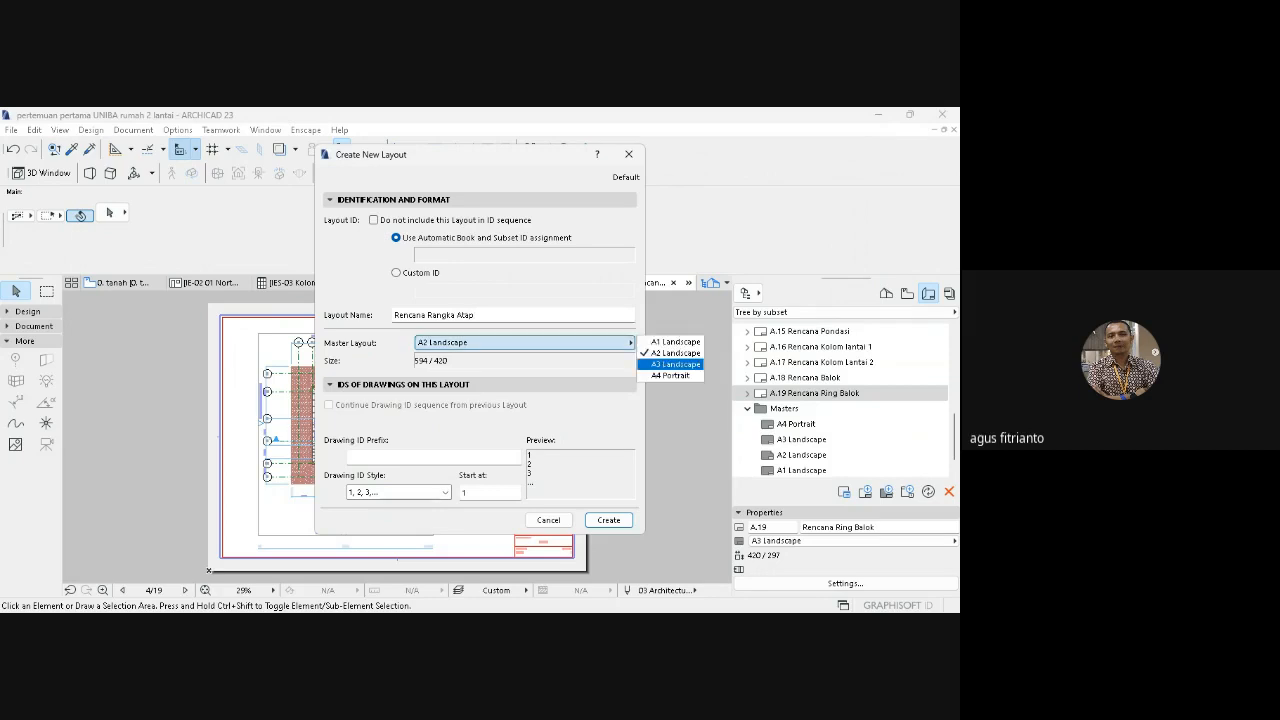
click(670, 365)
click(603, 519)
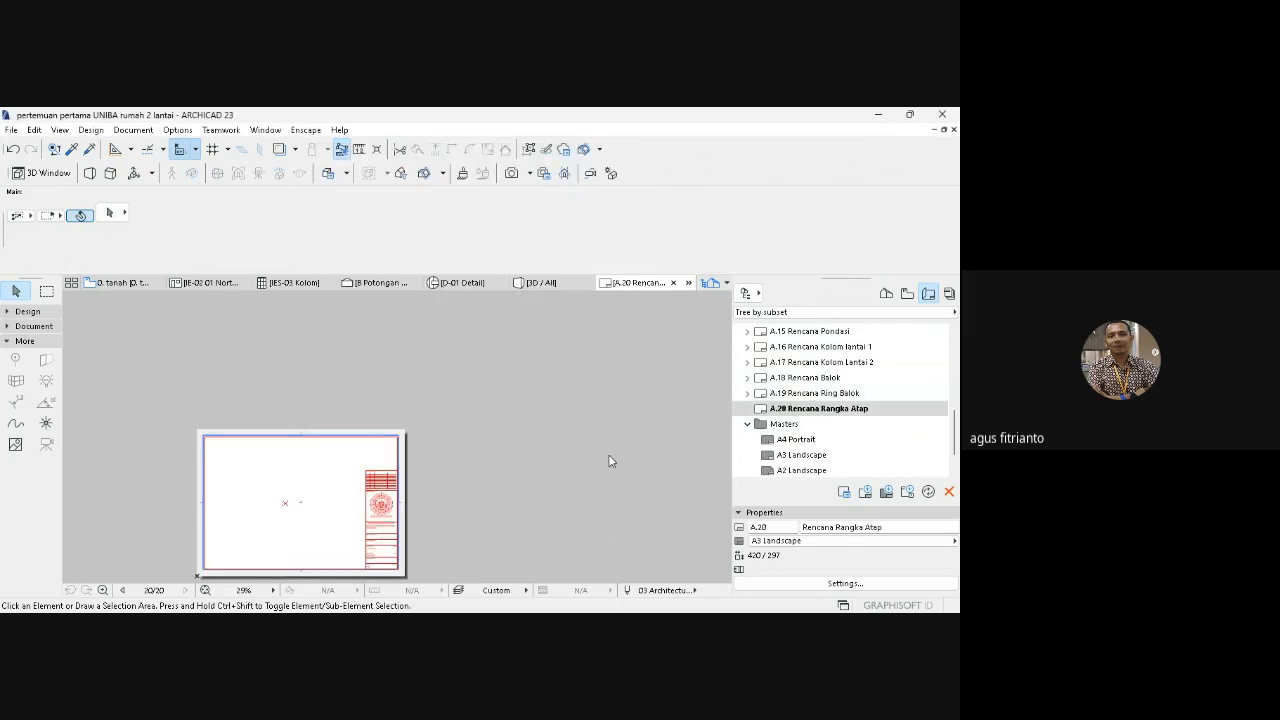
click(205, 590)
- Open the floor plan of the 3. atap story and select all of its roof-frame rafters
click(140, 284)
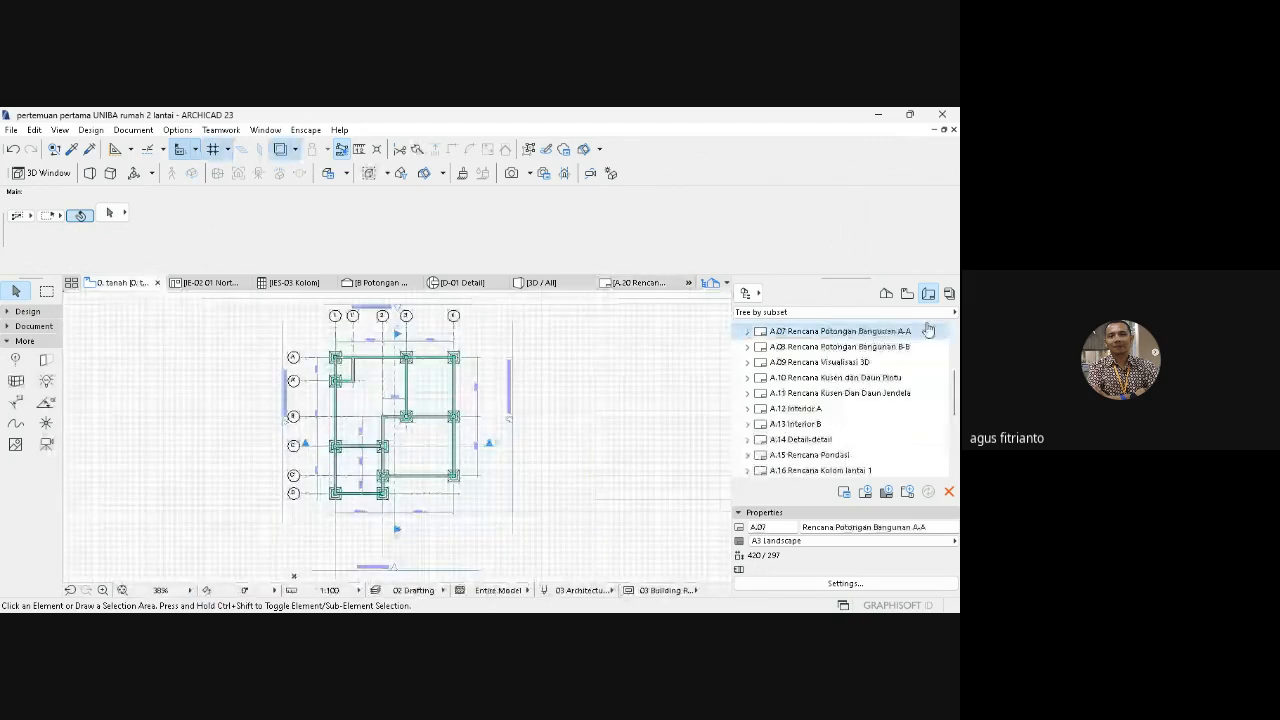
scroll(830, 360, up, 2)
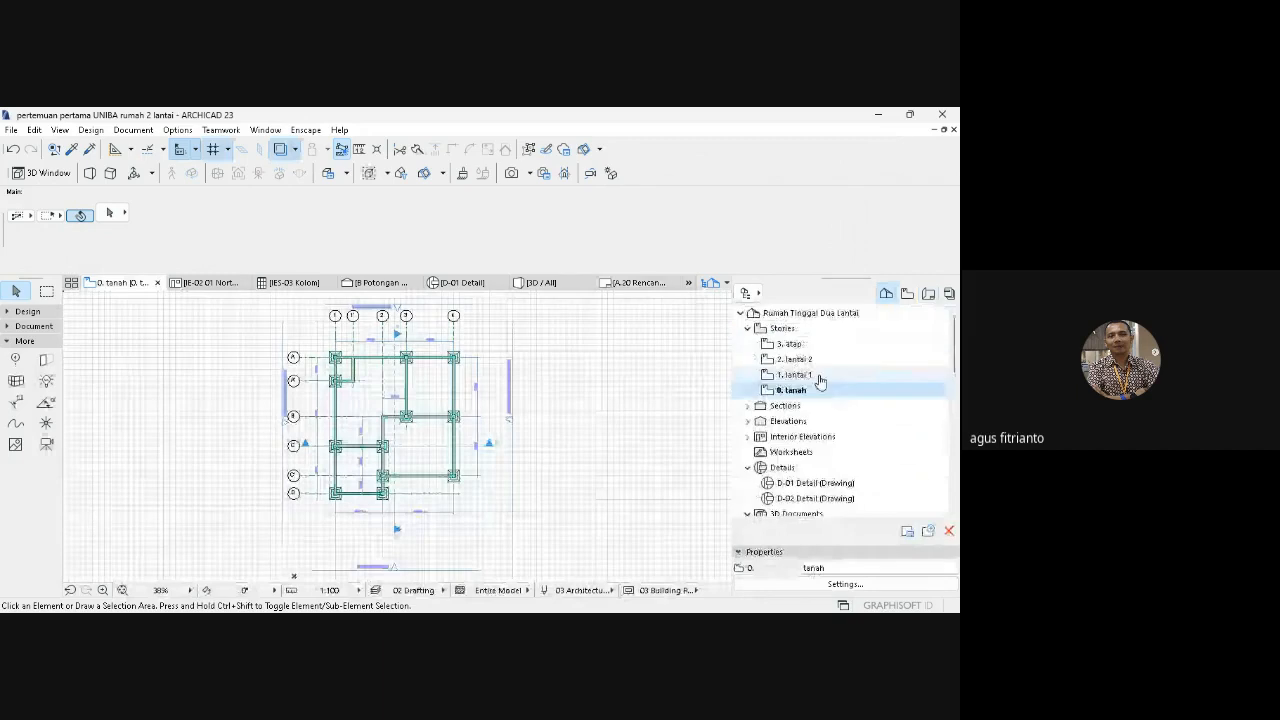
double_click(806, 359)
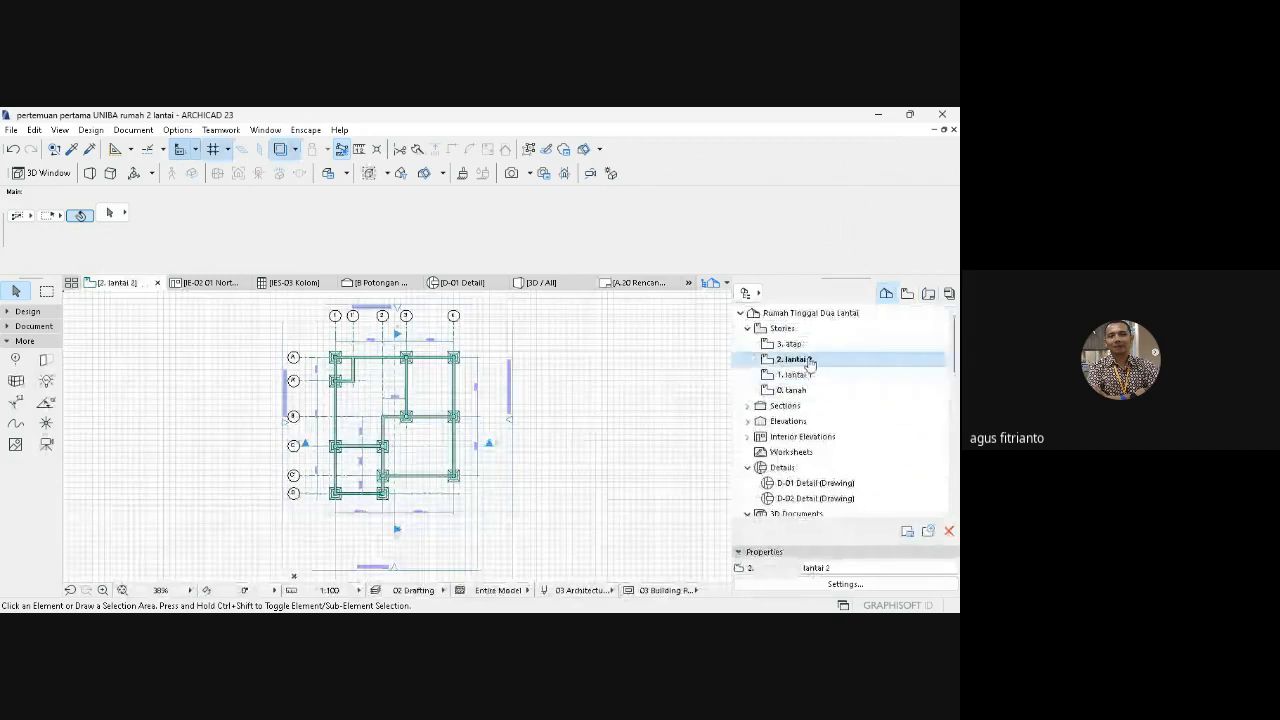
key(ctrl+Up)
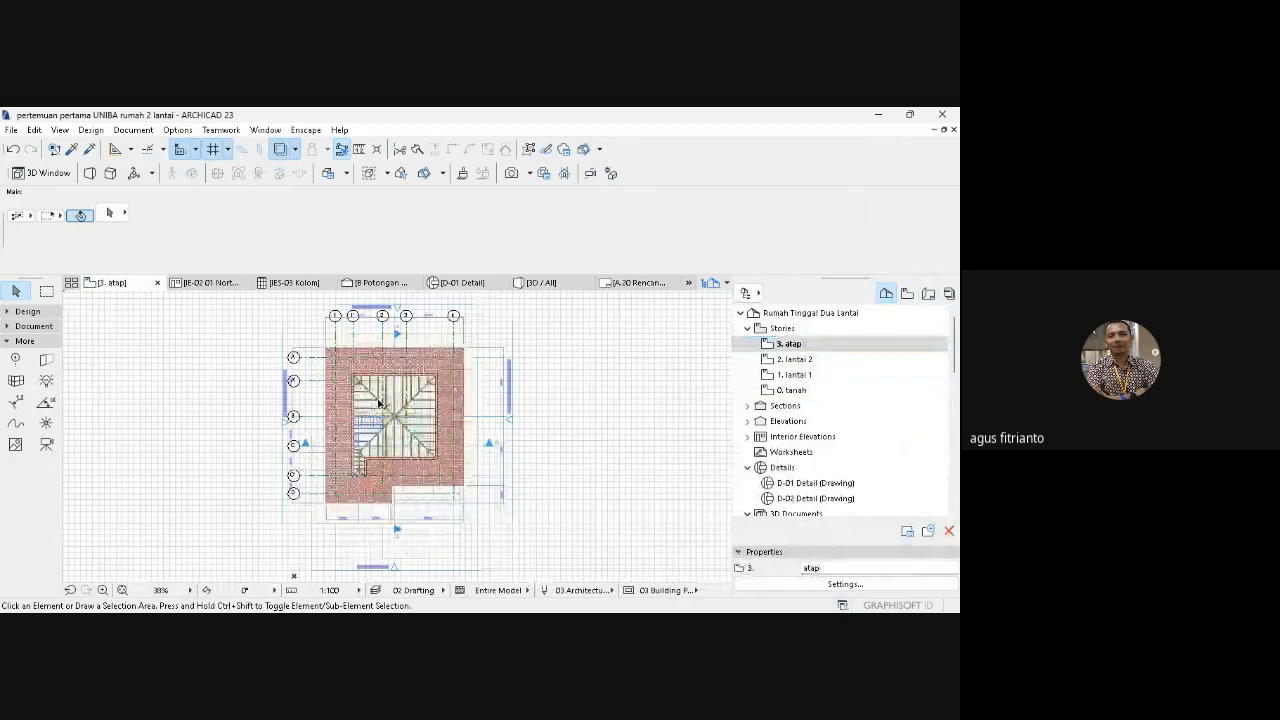
key(ctrl+a)
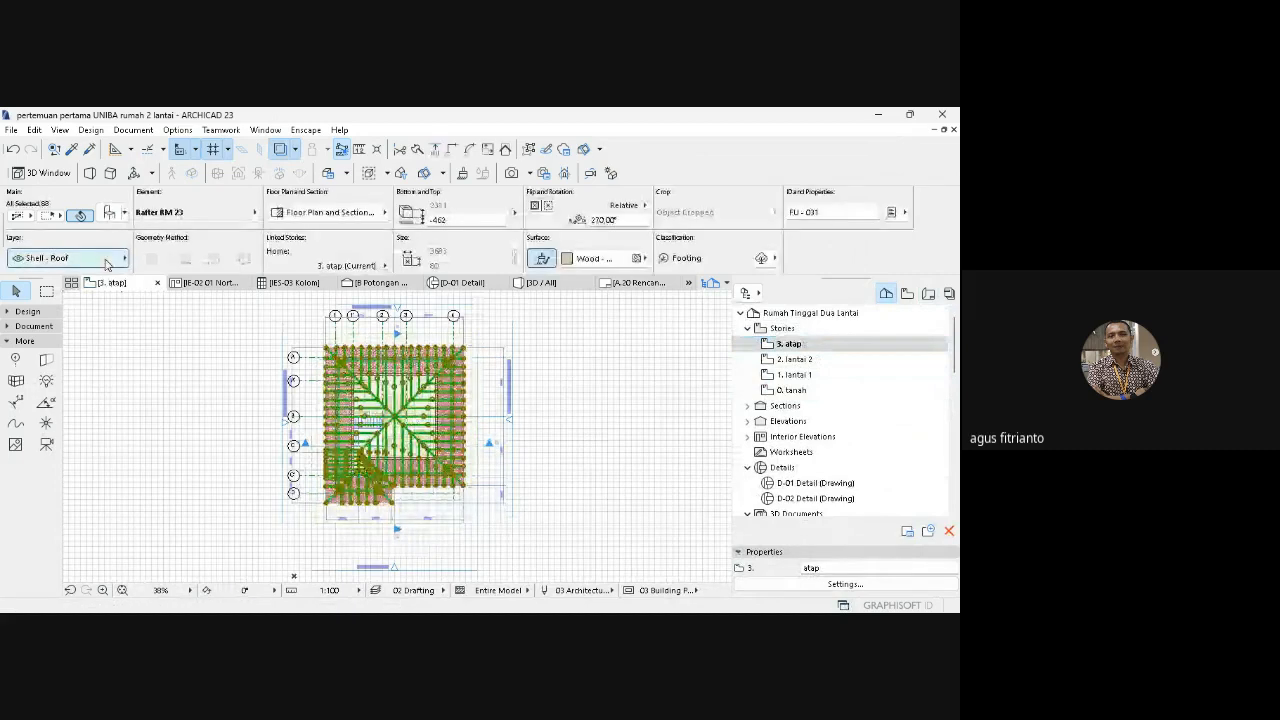
- Create a new layer combination named rangka atap in the layer settings
click(134, 130)
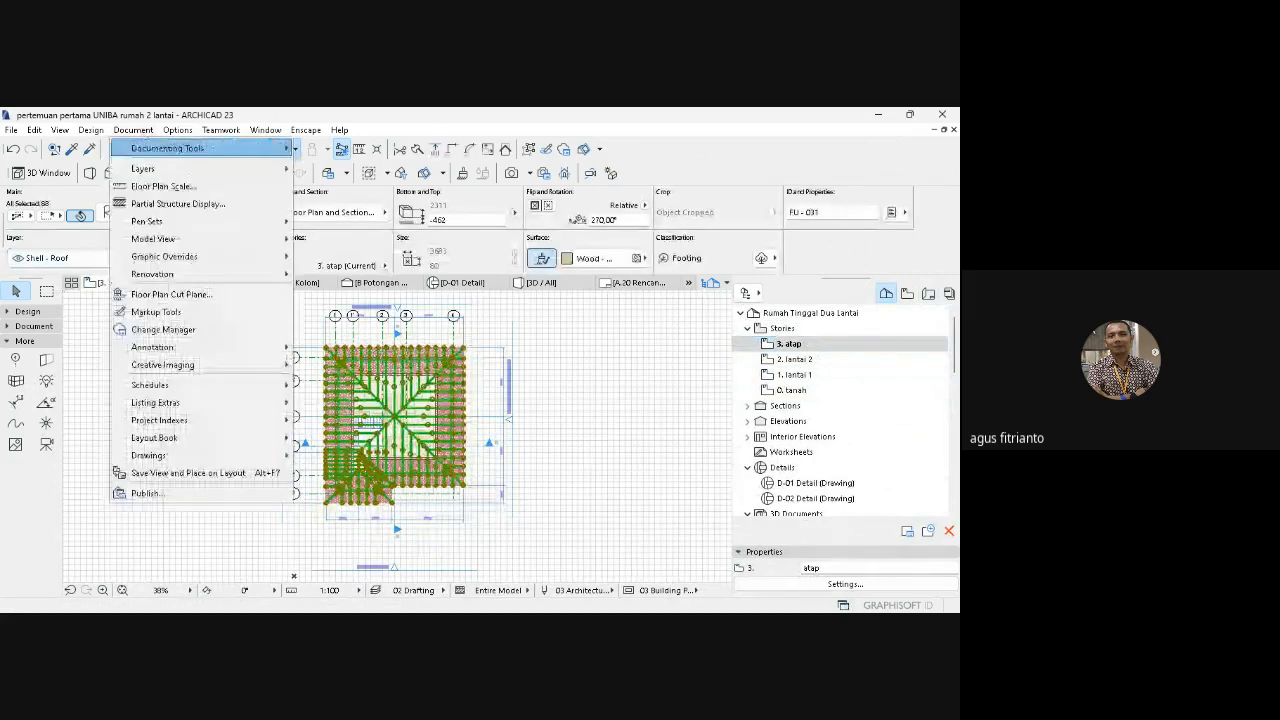
click(345, 169)
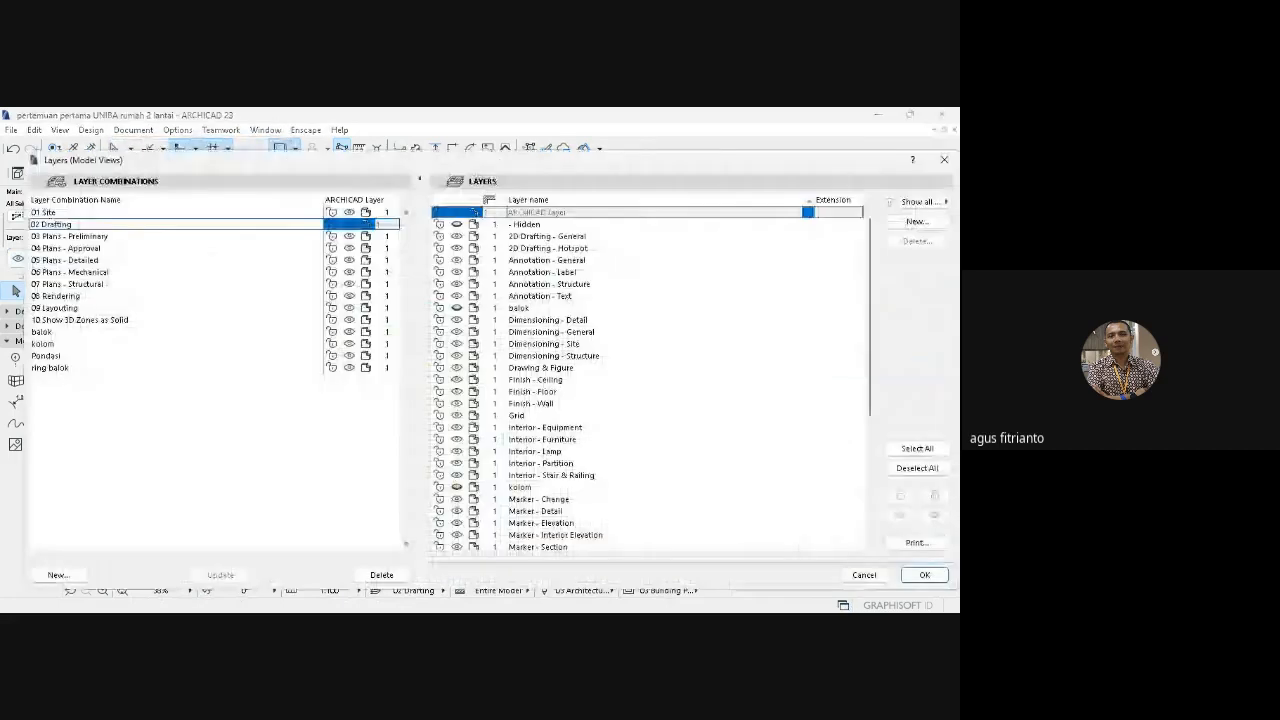
click(57, 575)
text(rangka )
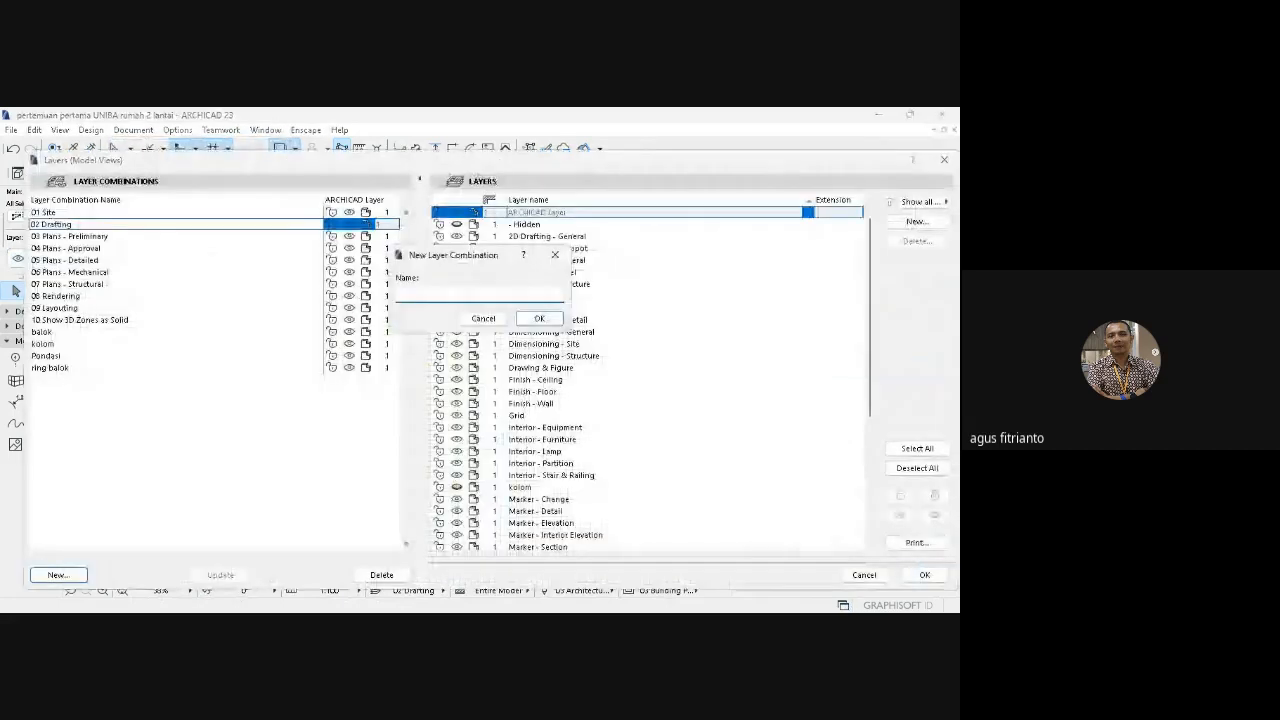
text(atap)
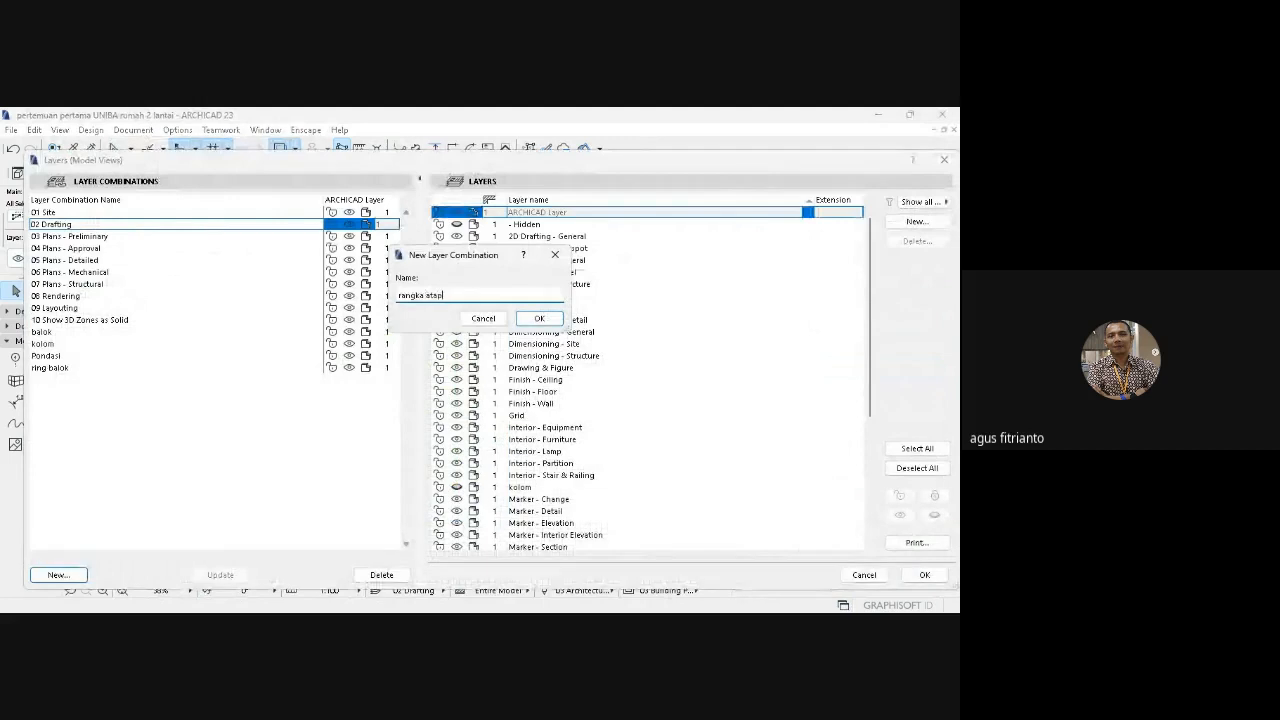
key(Return)
- Add a new layer named rangka atap
click(917, 221)
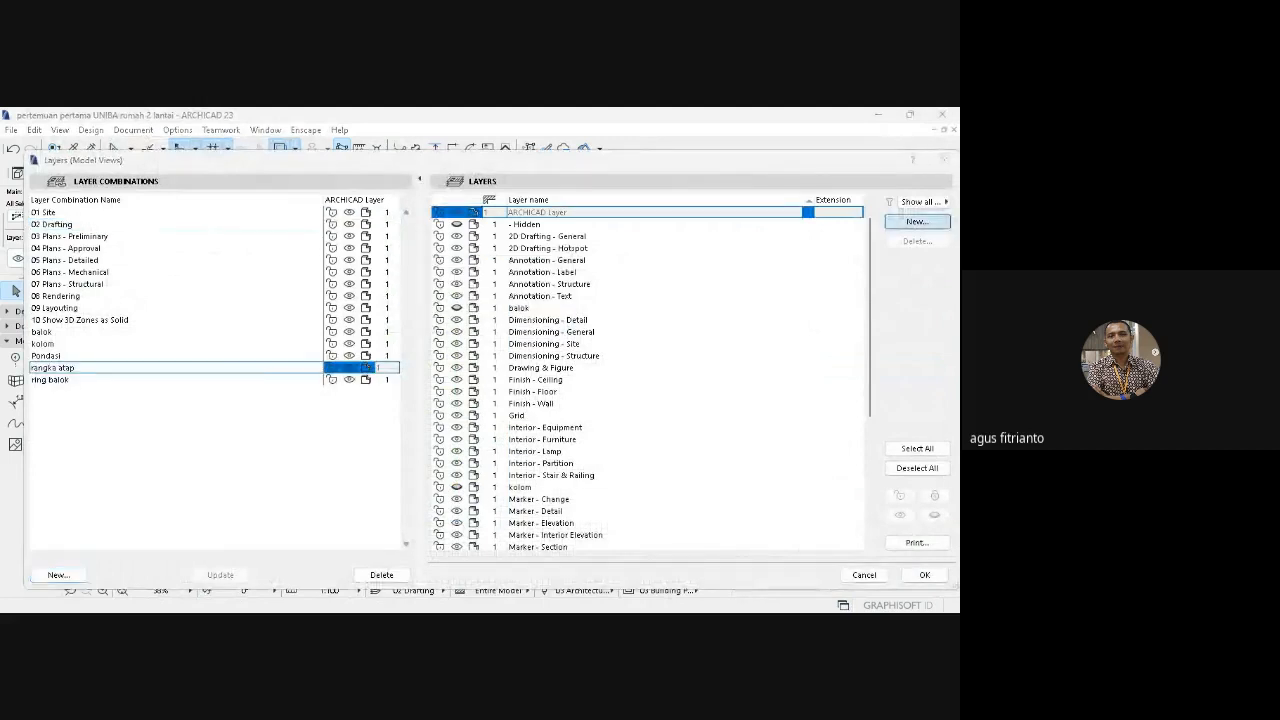
text(ranga)
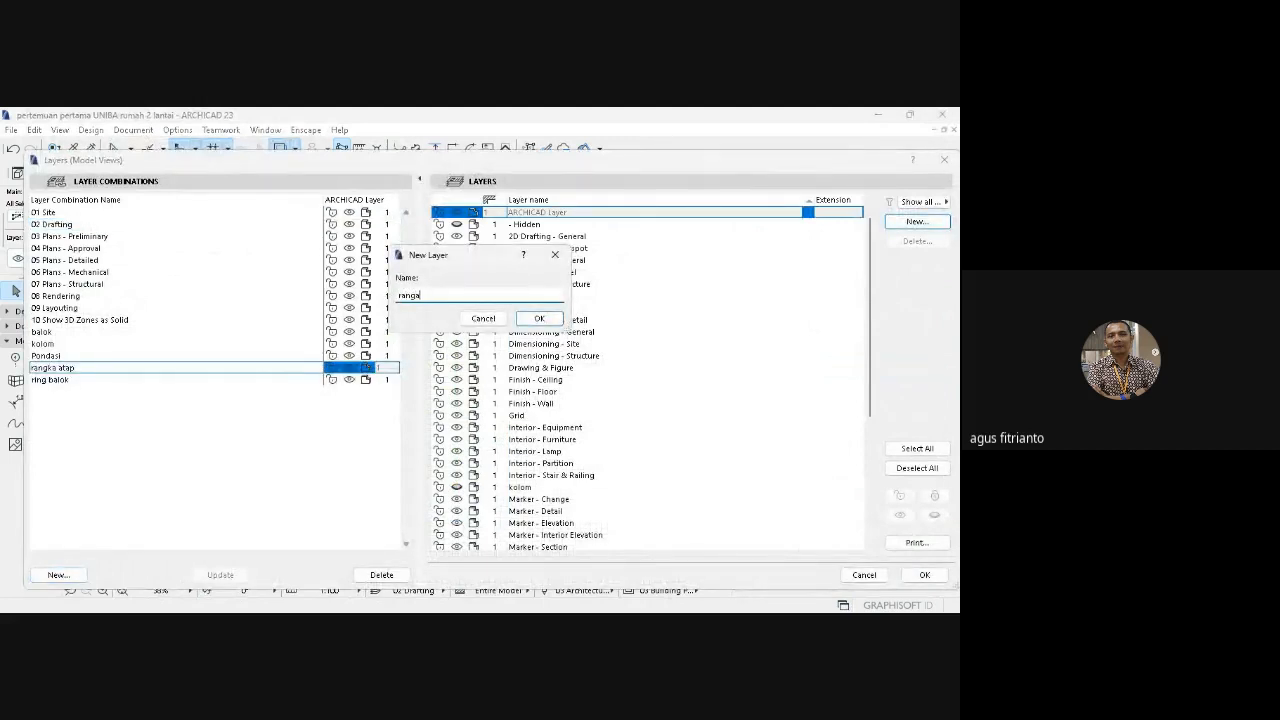
key(BackSpace)
key(BackSpace)
text(ka atap)
key(Return)
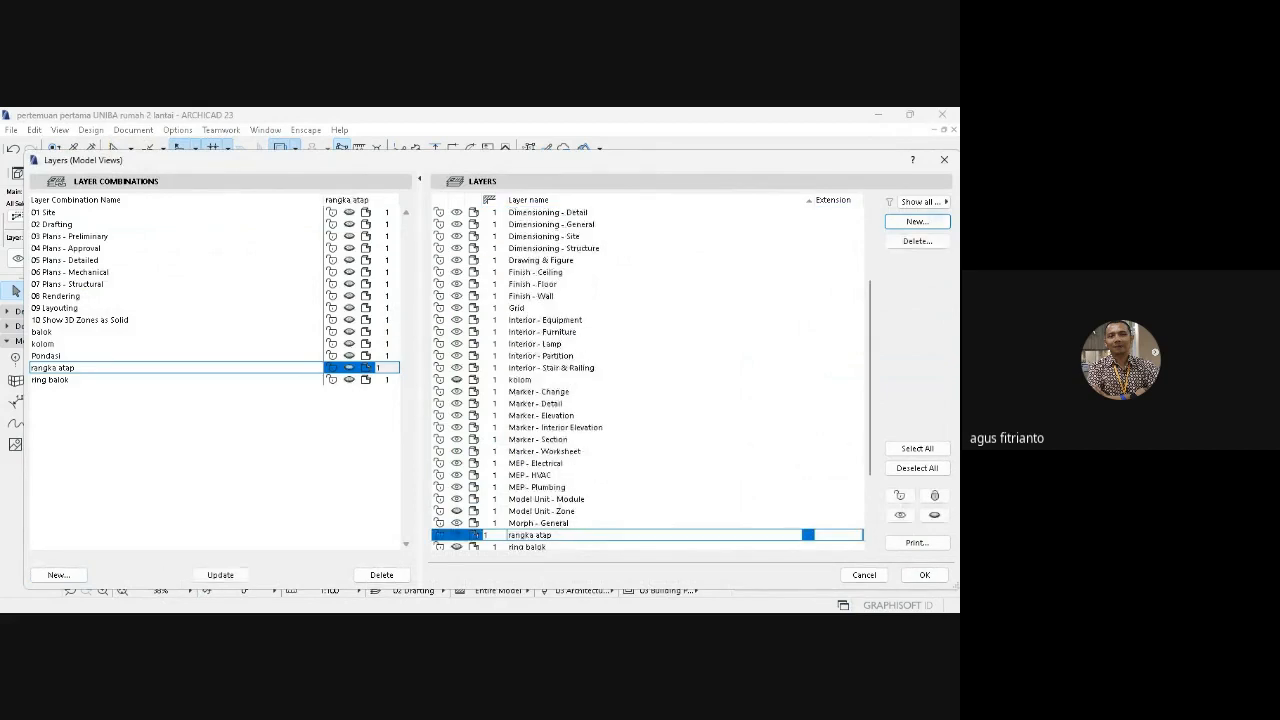
- Hide all layers for the rangka atap combination and make only the rangka atap layer visible
click(917, 448)
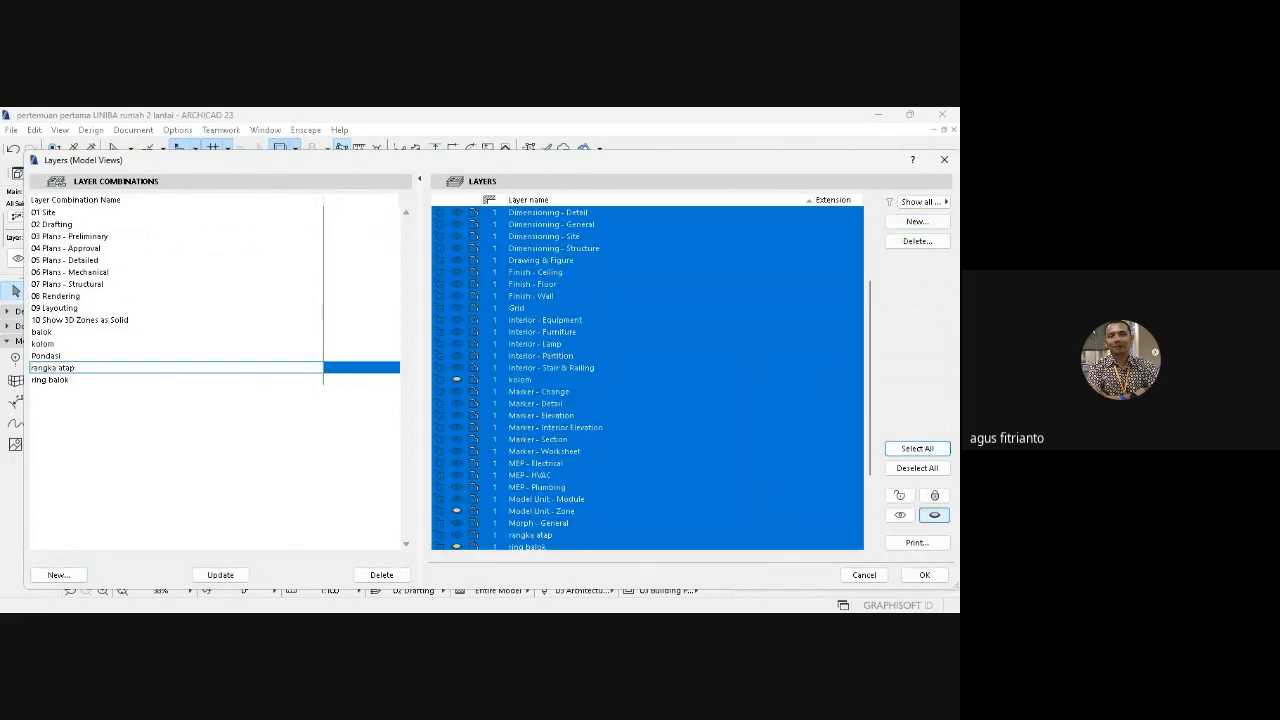
click(917, 468)
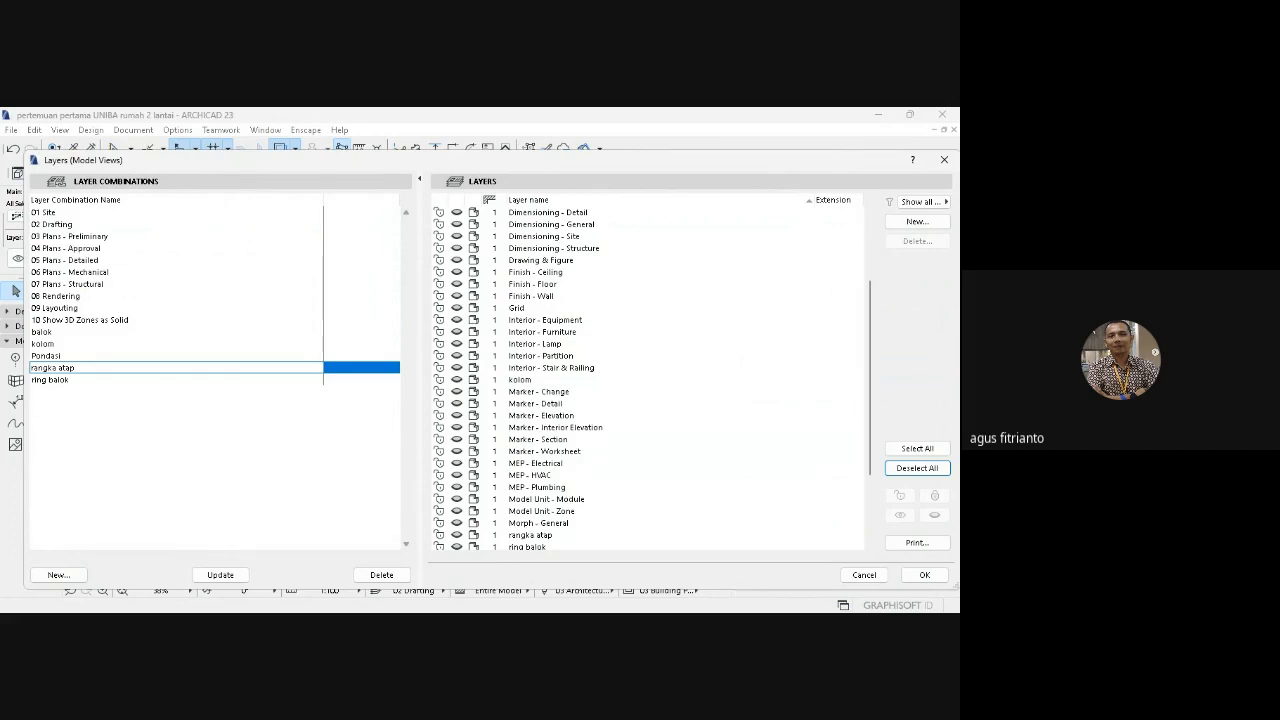
drag(870, 420, 870, 484)
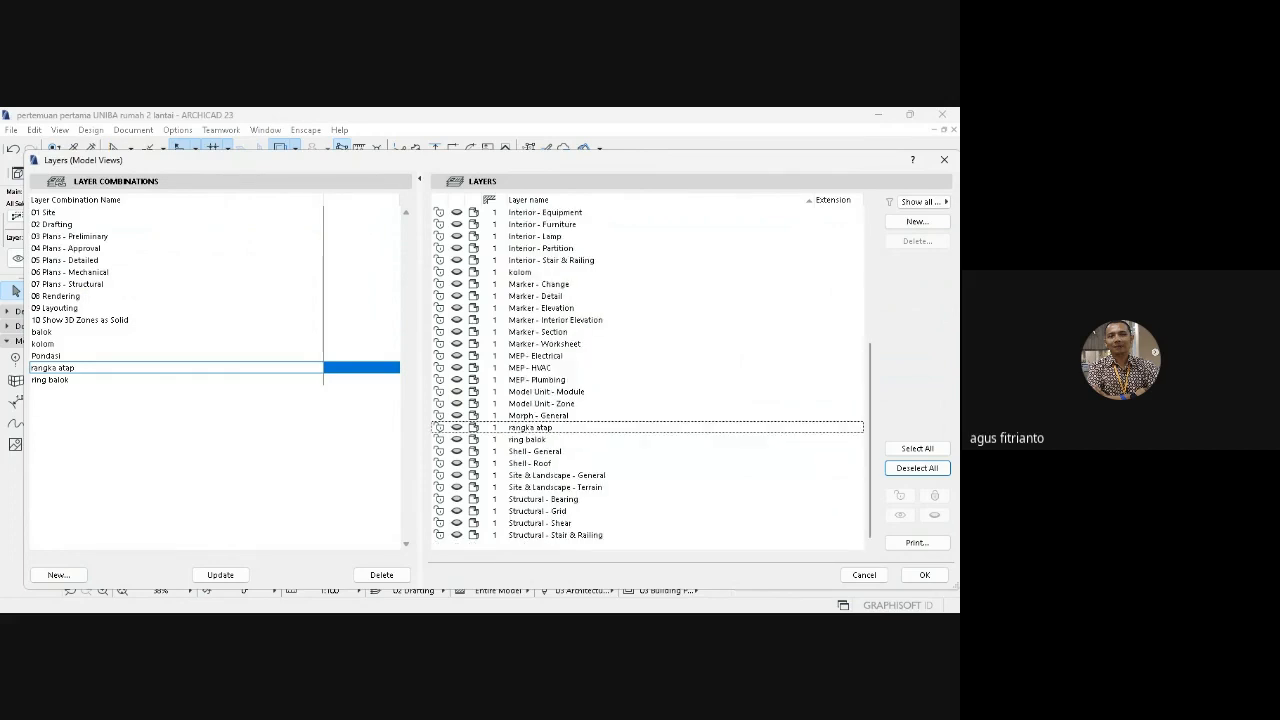
click(530, 428)
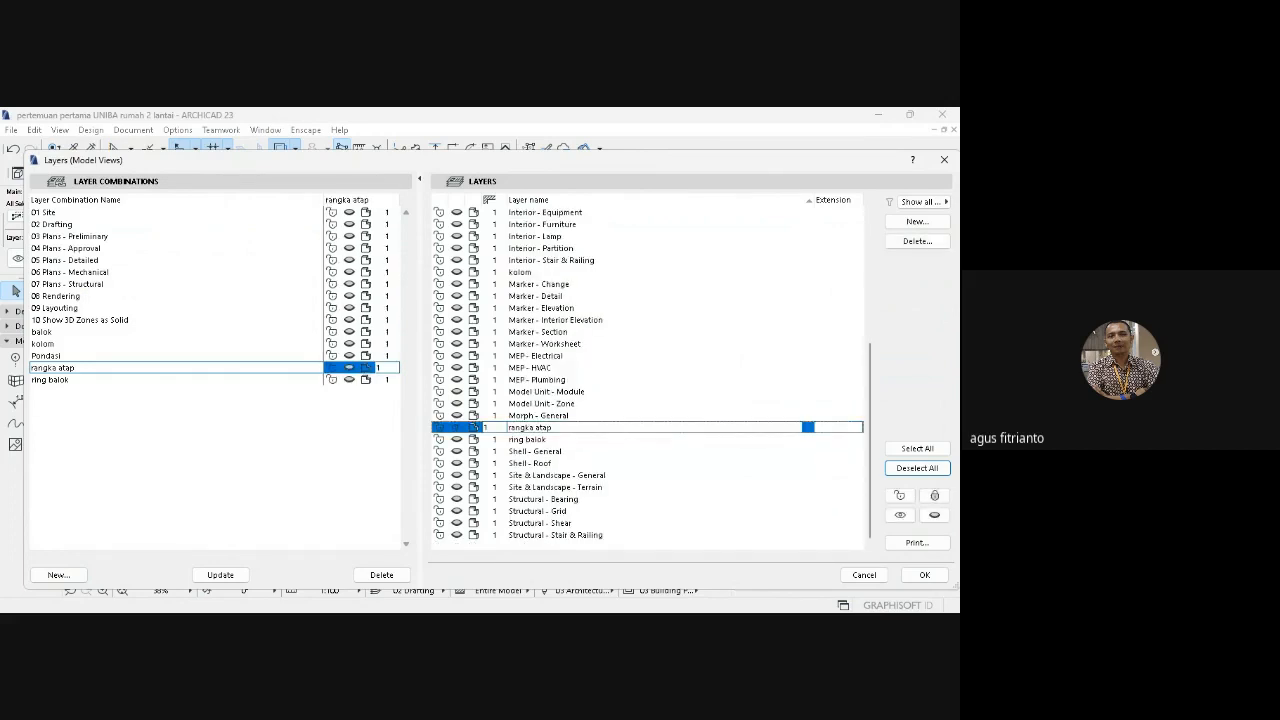
- Show the Dimensioning layers Detail, General, Site and Structure, as well as the Drawing & Figure layer
scroll(650, 380, up, 6)
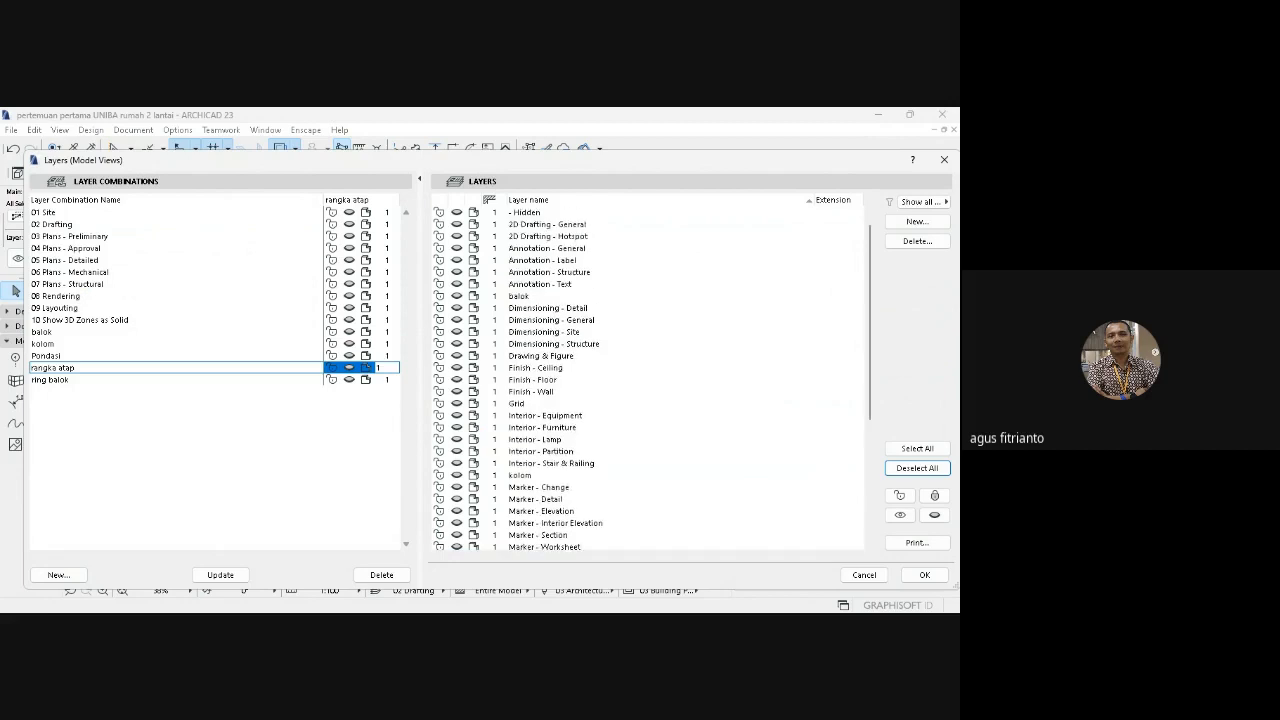
click(457, 308)
click(457, 320)
click(457, 332)
click(457, 344)
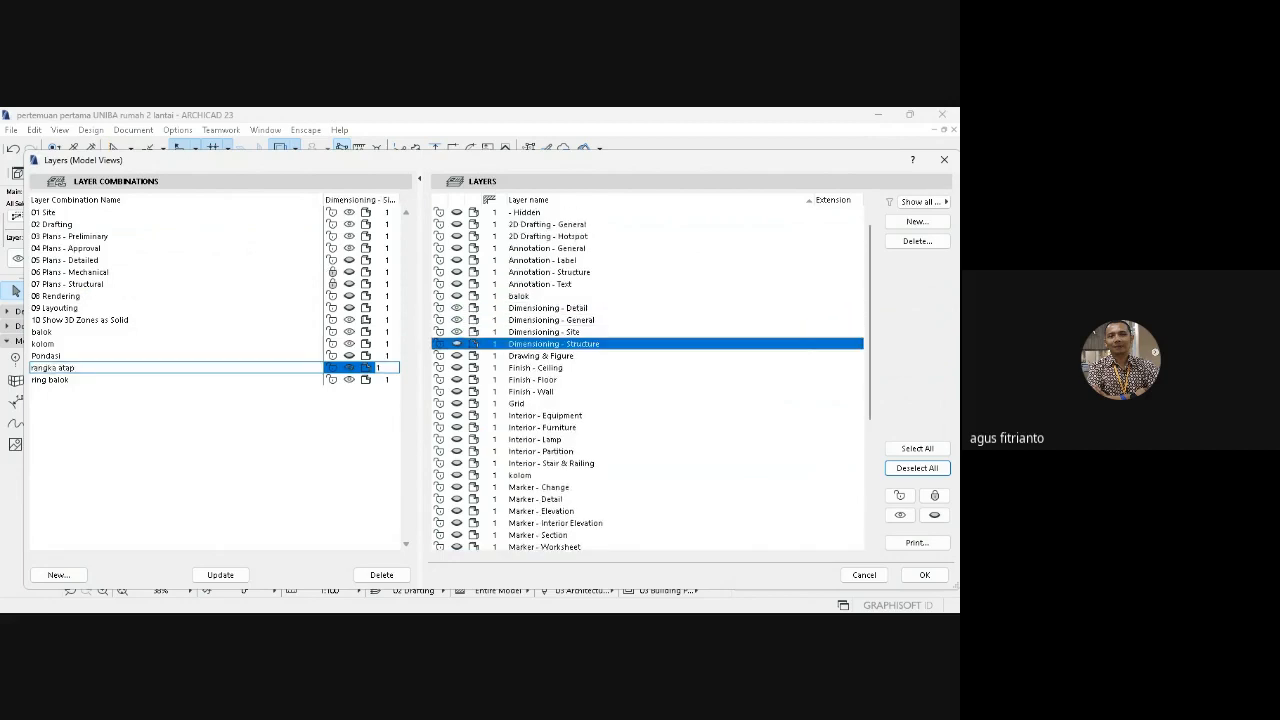
click(457, 356)
click(457, 368)
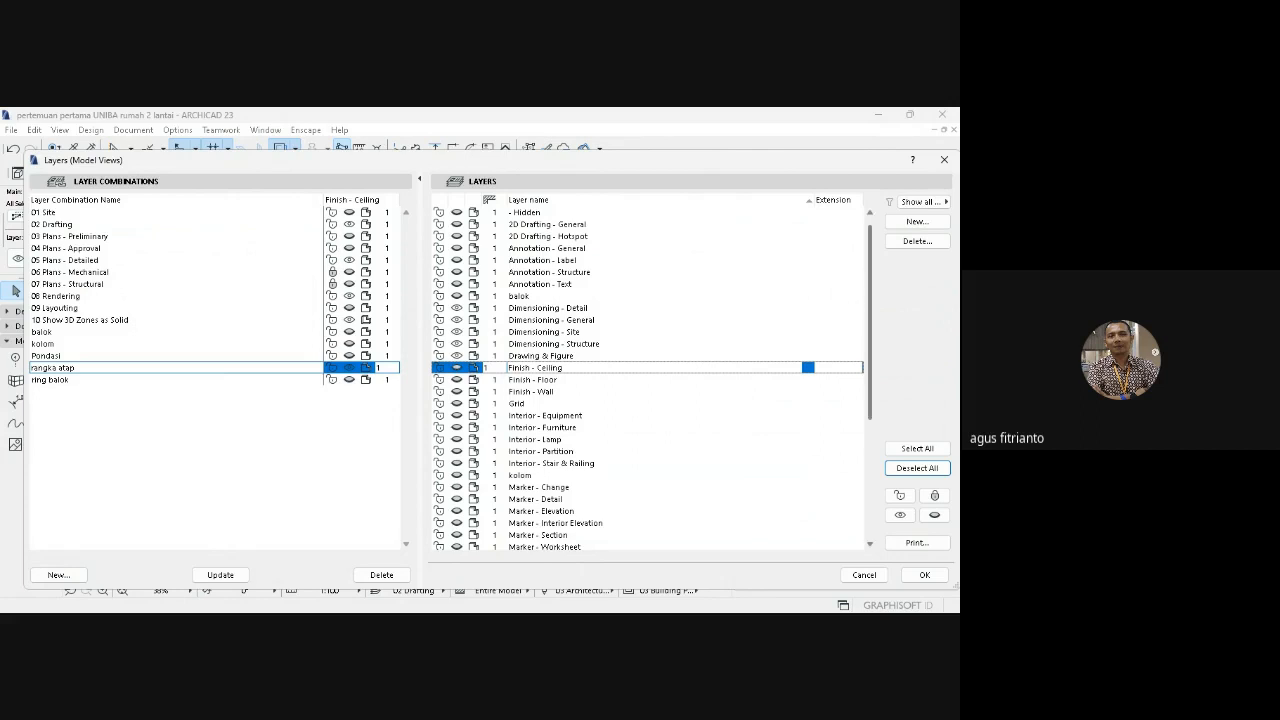
- Update the rangka atap layer combination with the chosen layer visibility and apply the layer settings
scroll(650, 380, down, 3)
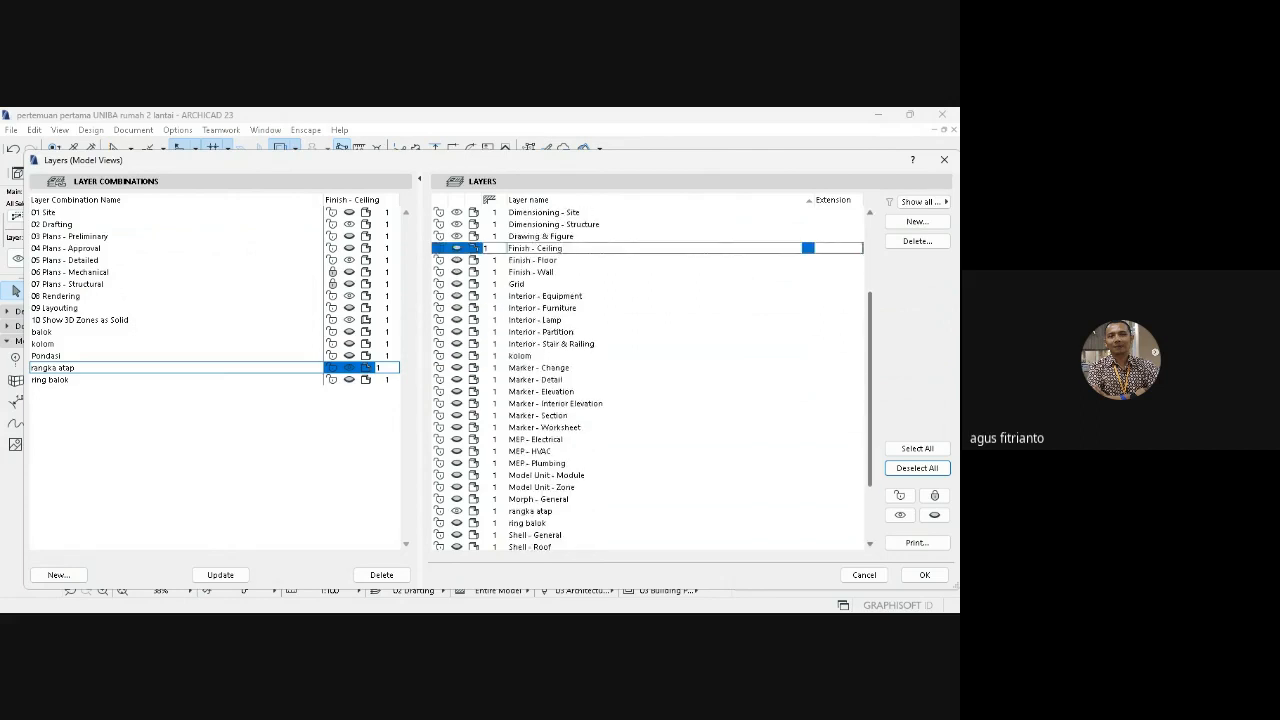
scroll(650, 380, down, 1)
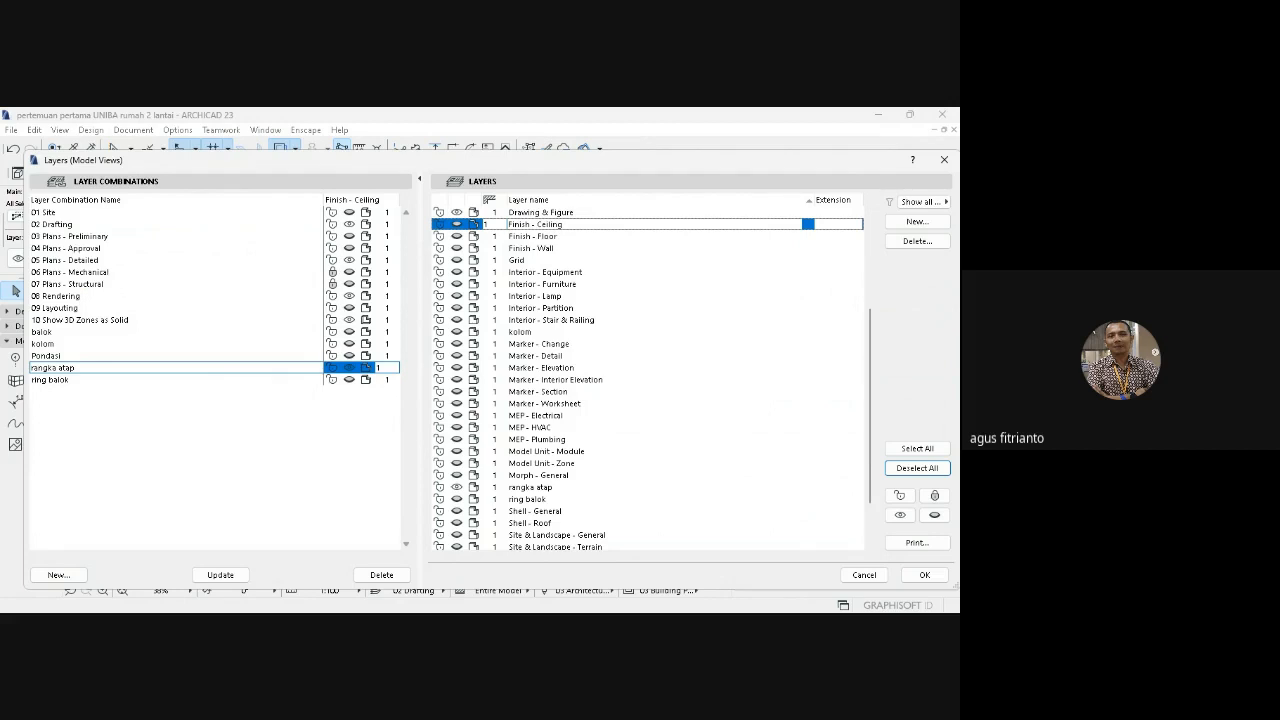
click(457, 499)
click(220, 575)
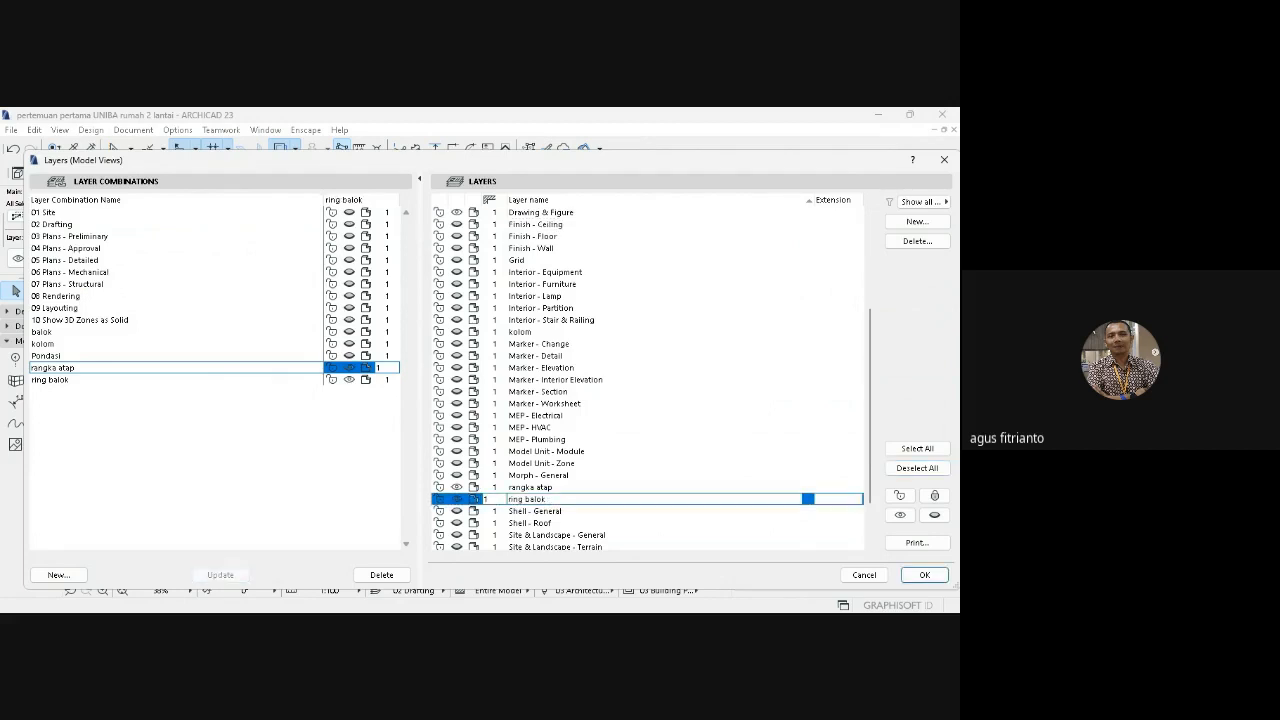
click(924, 575)
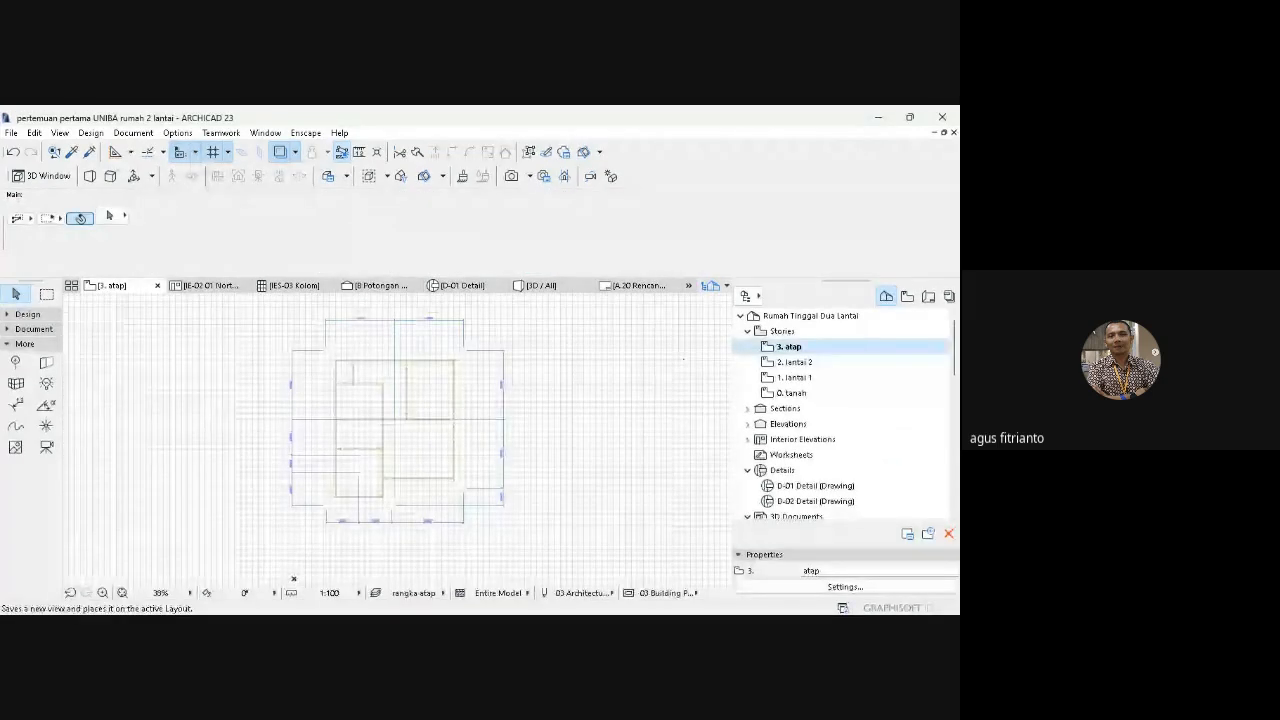
- Save the 3. atap plan as a view and place it on the A.20 Rencana Rangka Atap layout
click(368, 437)
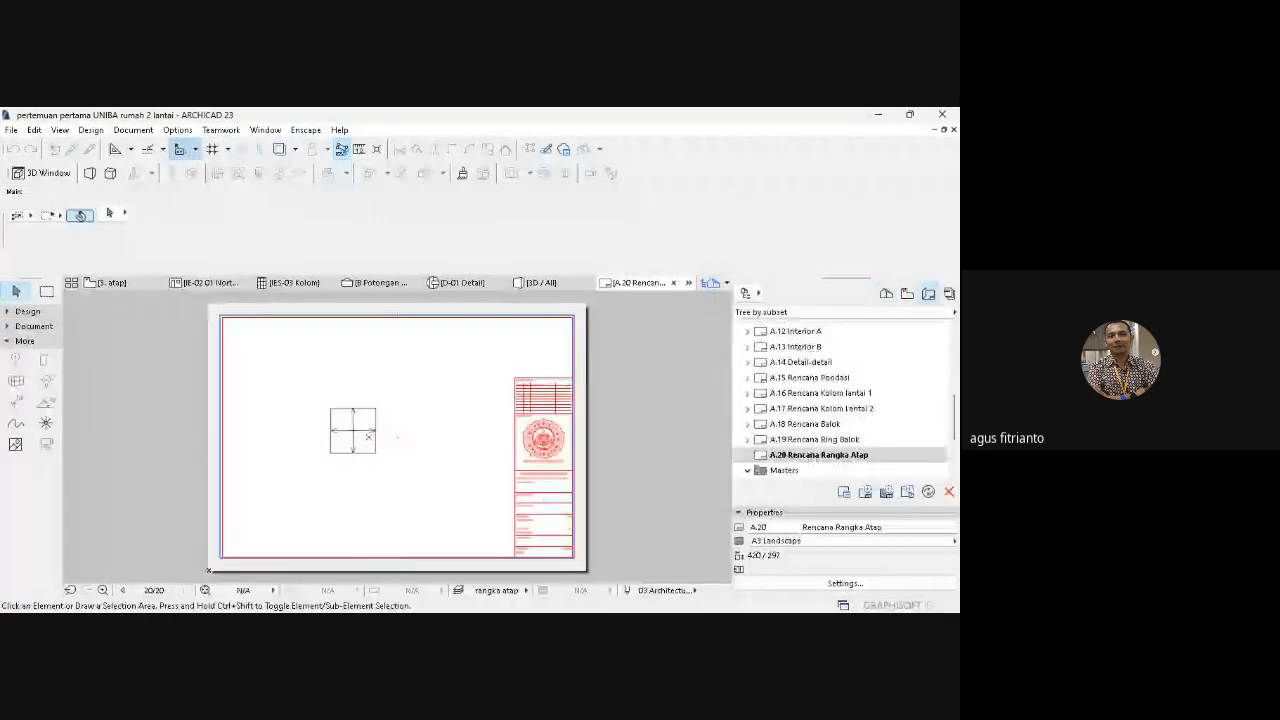
click(392, 373)
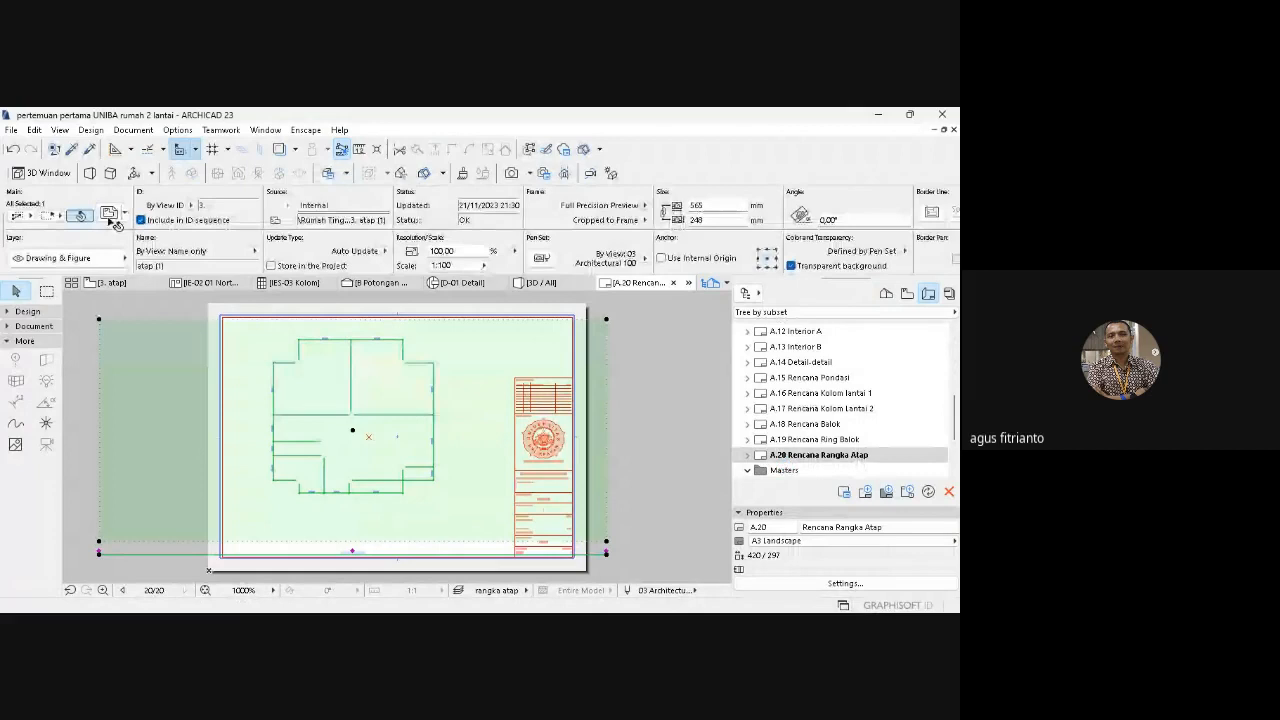
- Check the layer combination in the view settings of the placed 3. atap drawing and update the drawing
click(747, 456)
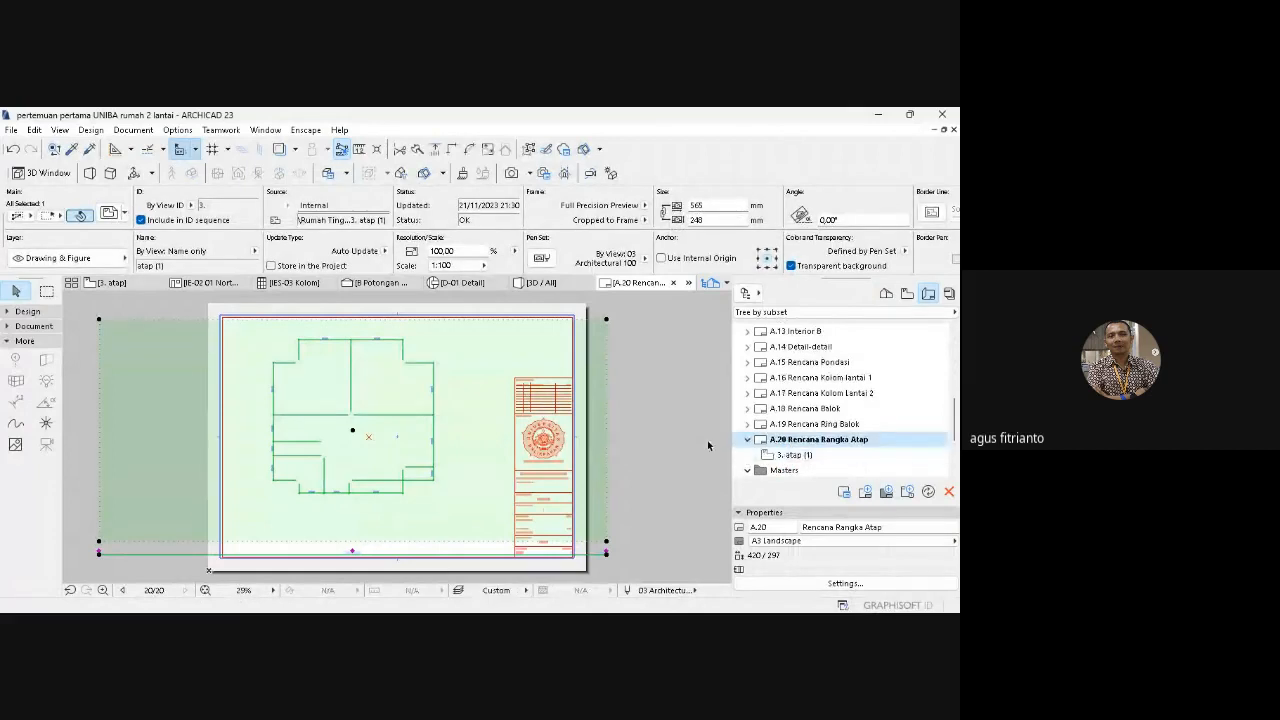
click(788, 458)
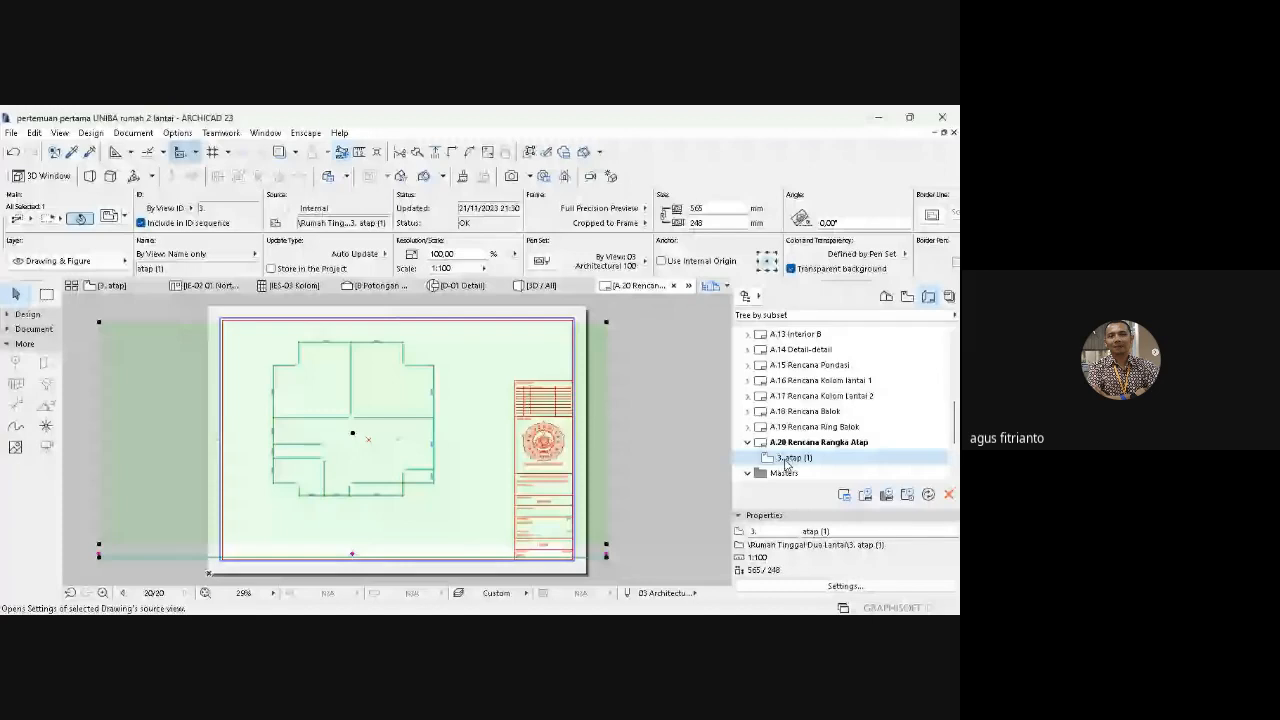
click(785, 460)
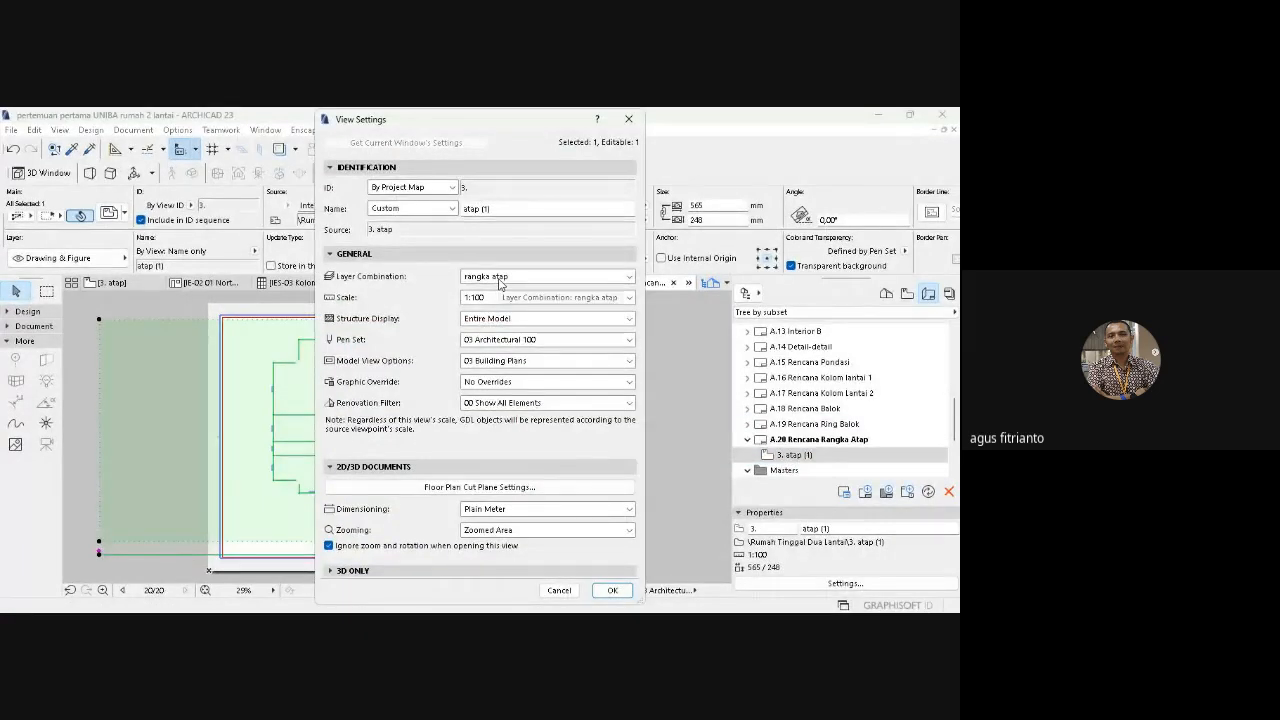
click(612, 592)
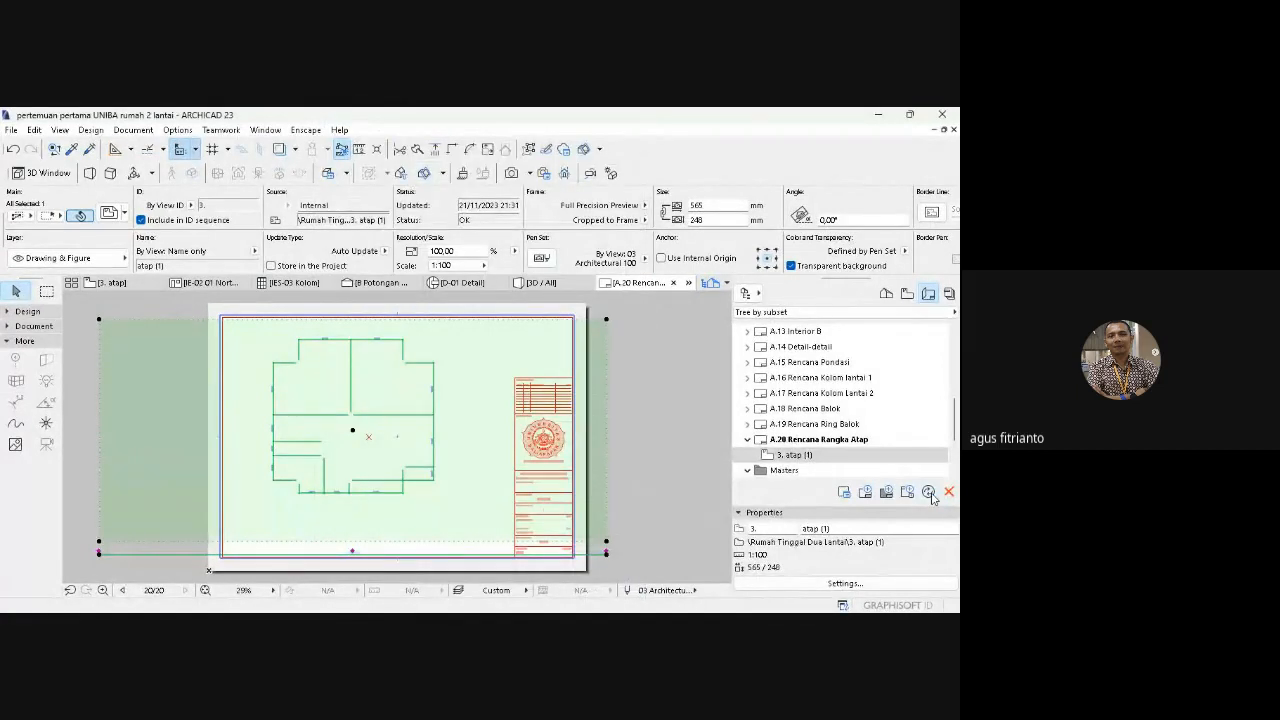
click(932, 497)
- Assign all roof-frame rafters on the 3. atap story to the rangka atap layer and reopen layout A.20 Rencana Rangka Atap
click(114, 285)
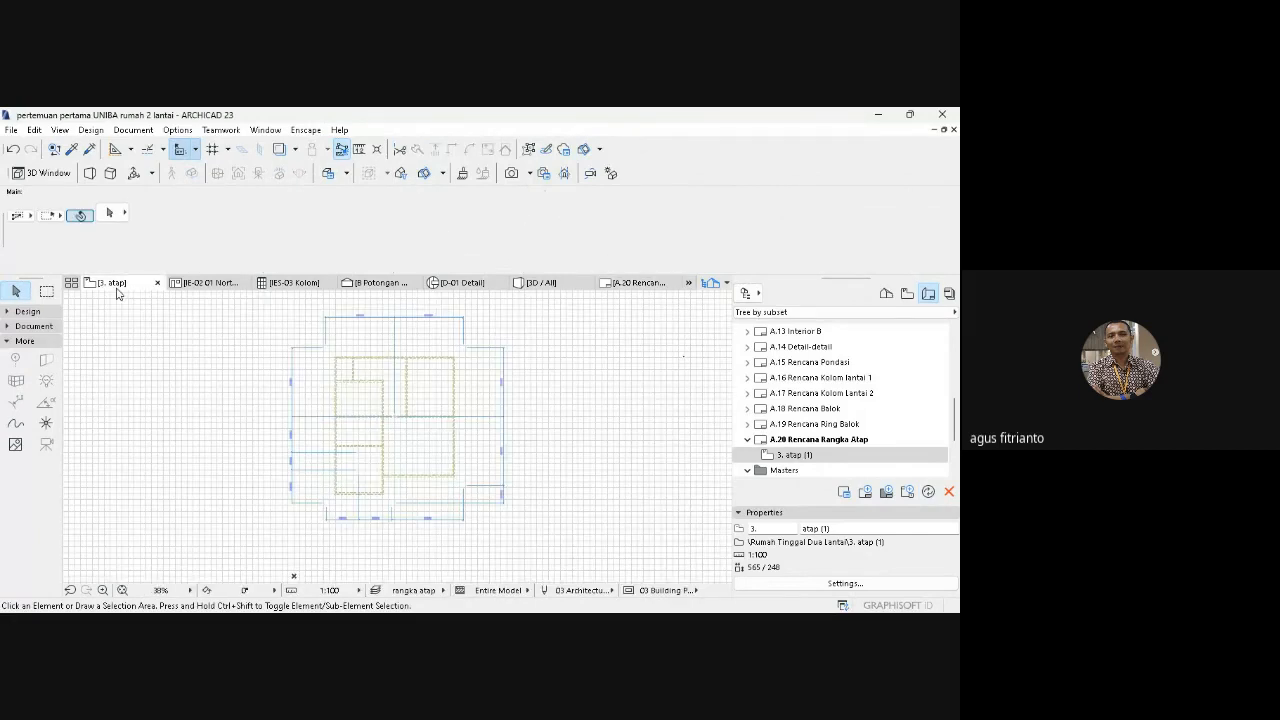
click(364, 192)
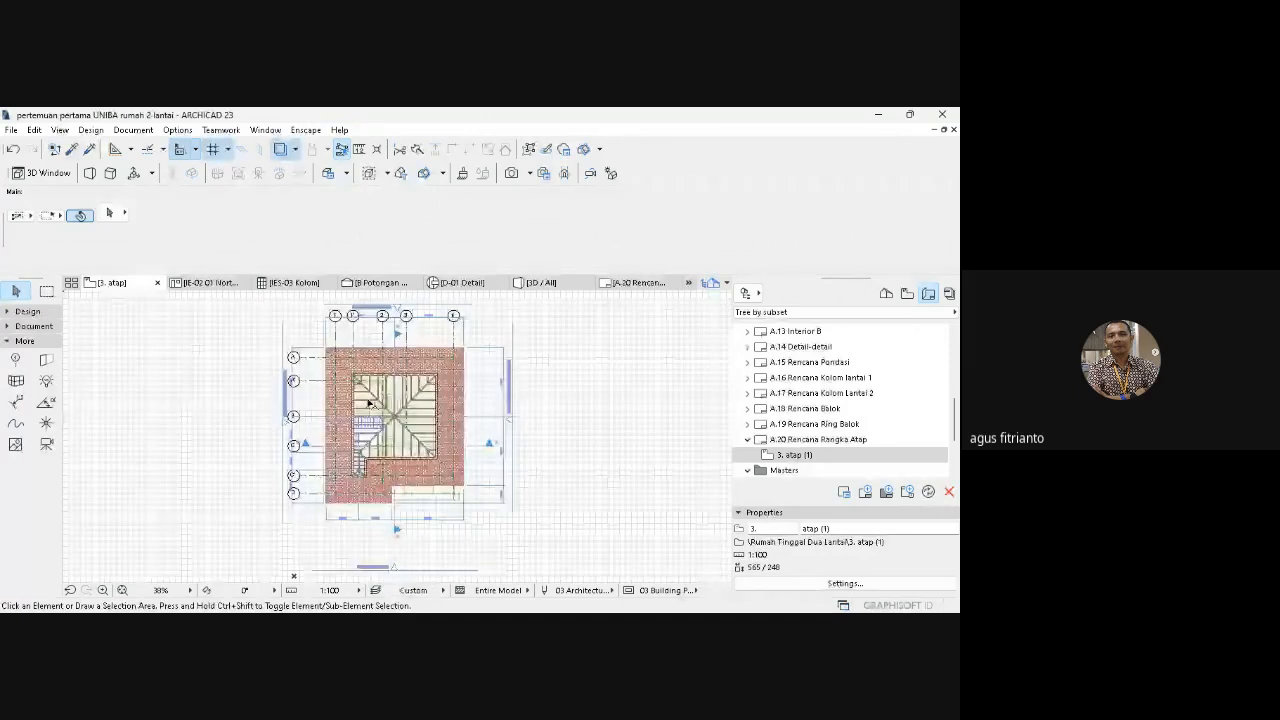
key(ctrl+a)
click(68, 258)
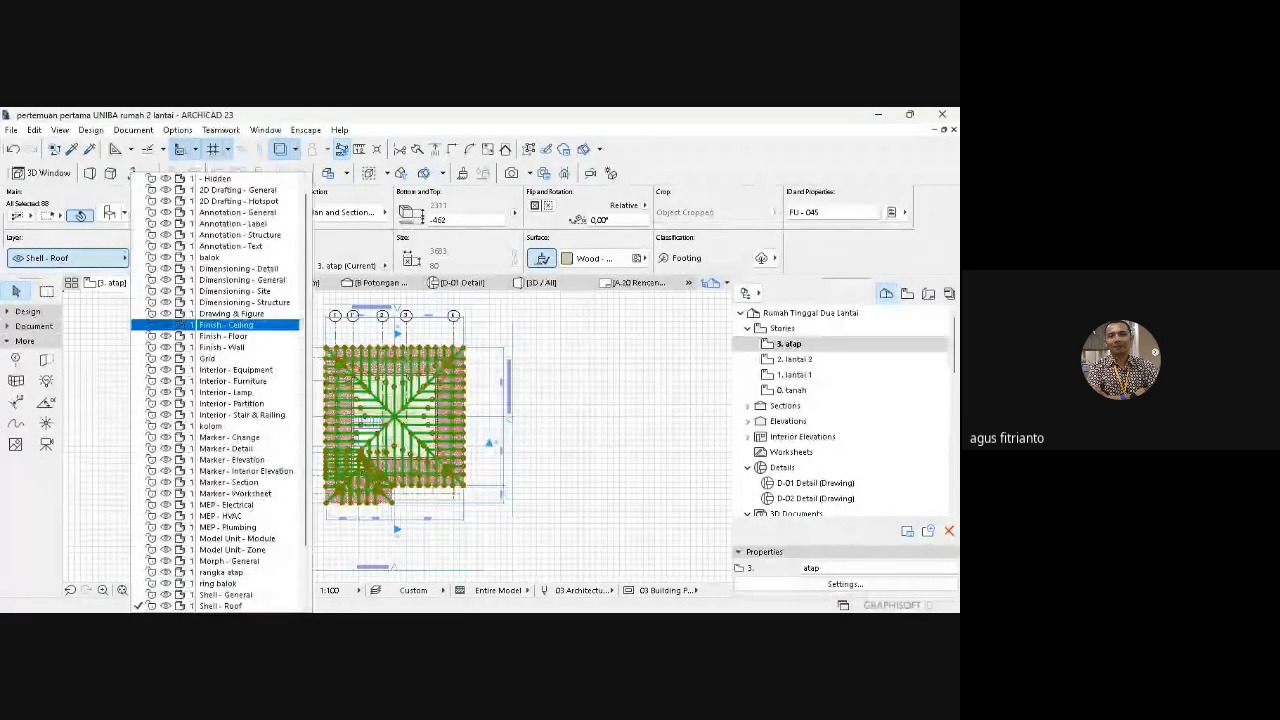
click(221, 572)
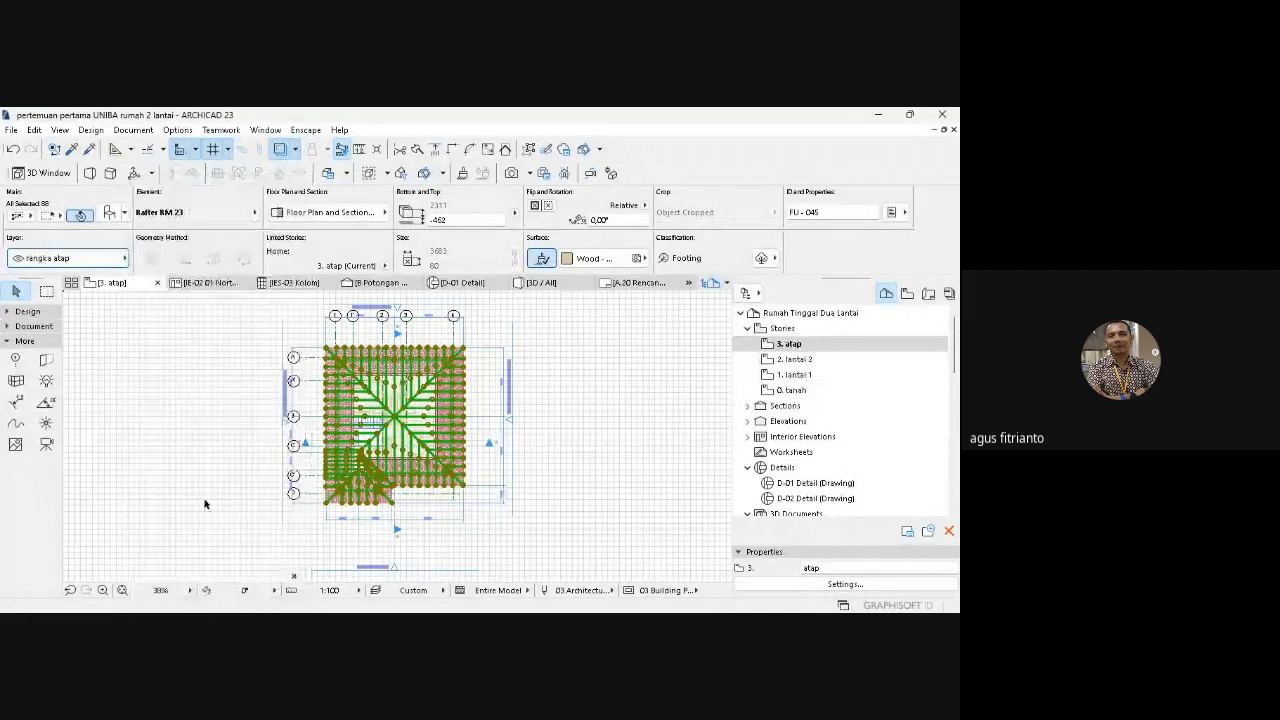
click(927, 295)
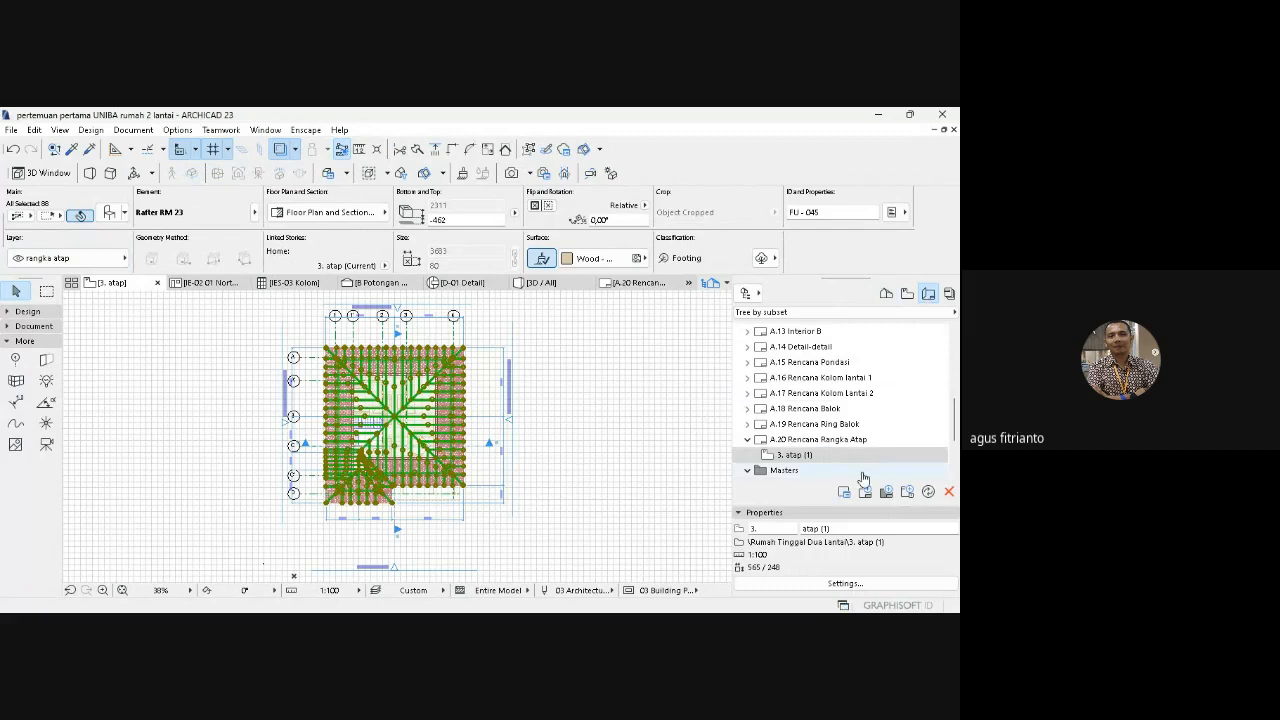
double_click(838, 440)
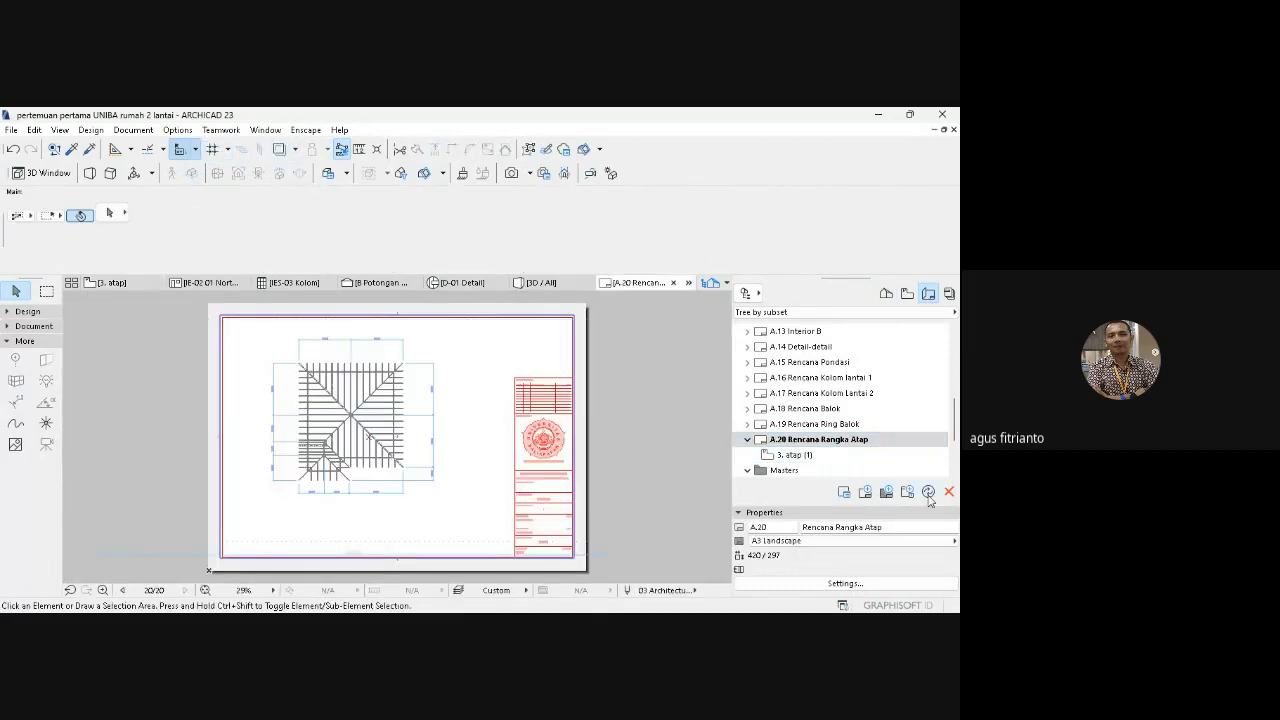
- Examine the roof-frame drawing placed on layout A.20 Rencana Rangka Atap
click(102, 590)
click(279, 355)
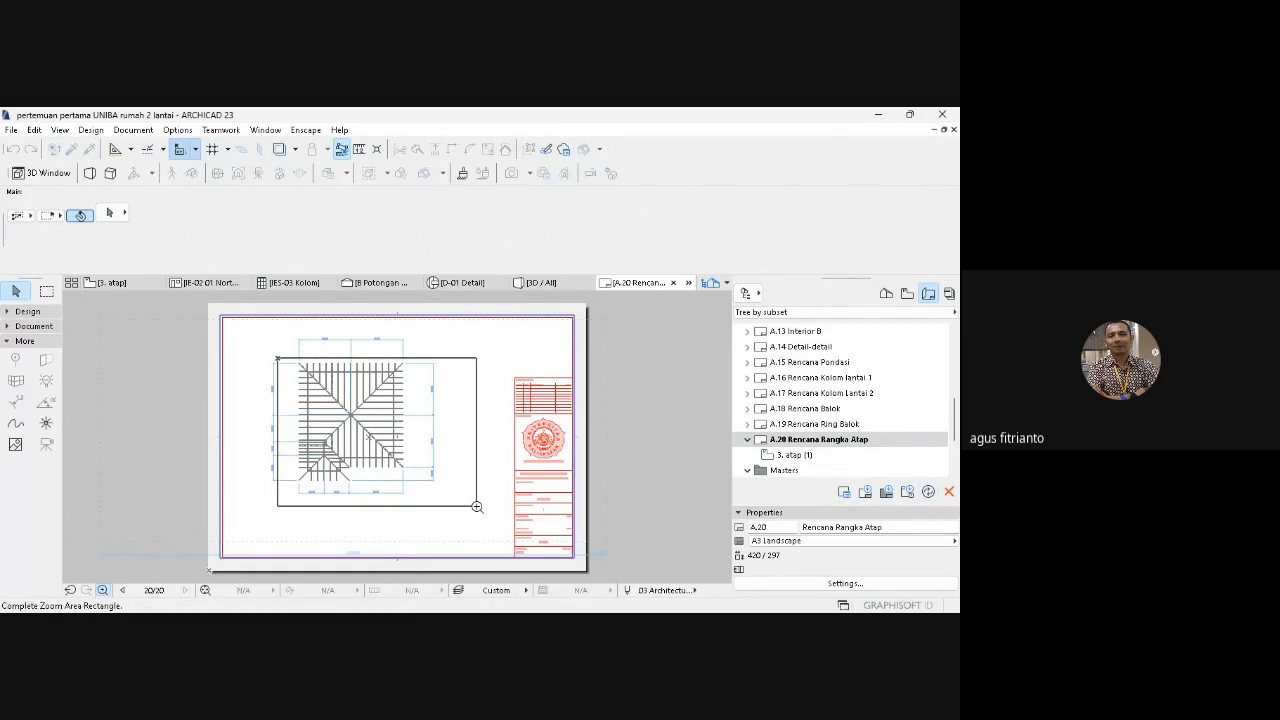
click(473, 505)
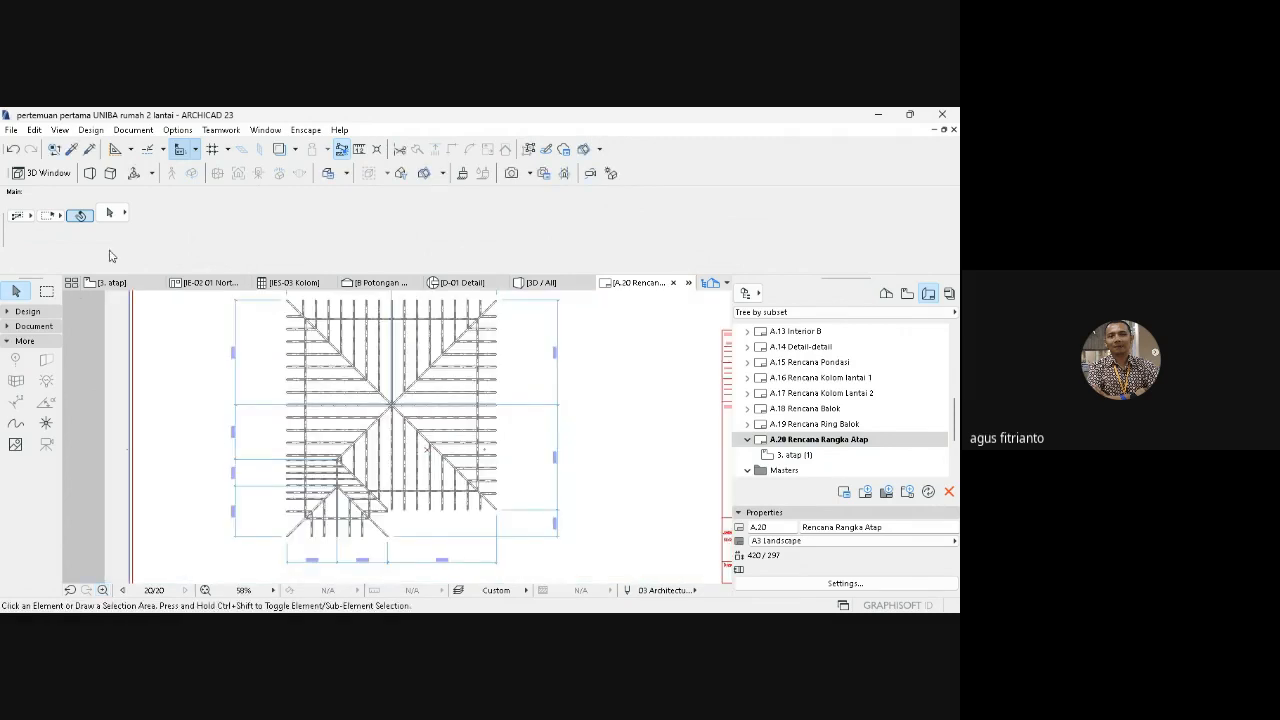
mouse_move(378, 283)
click(140, 131)
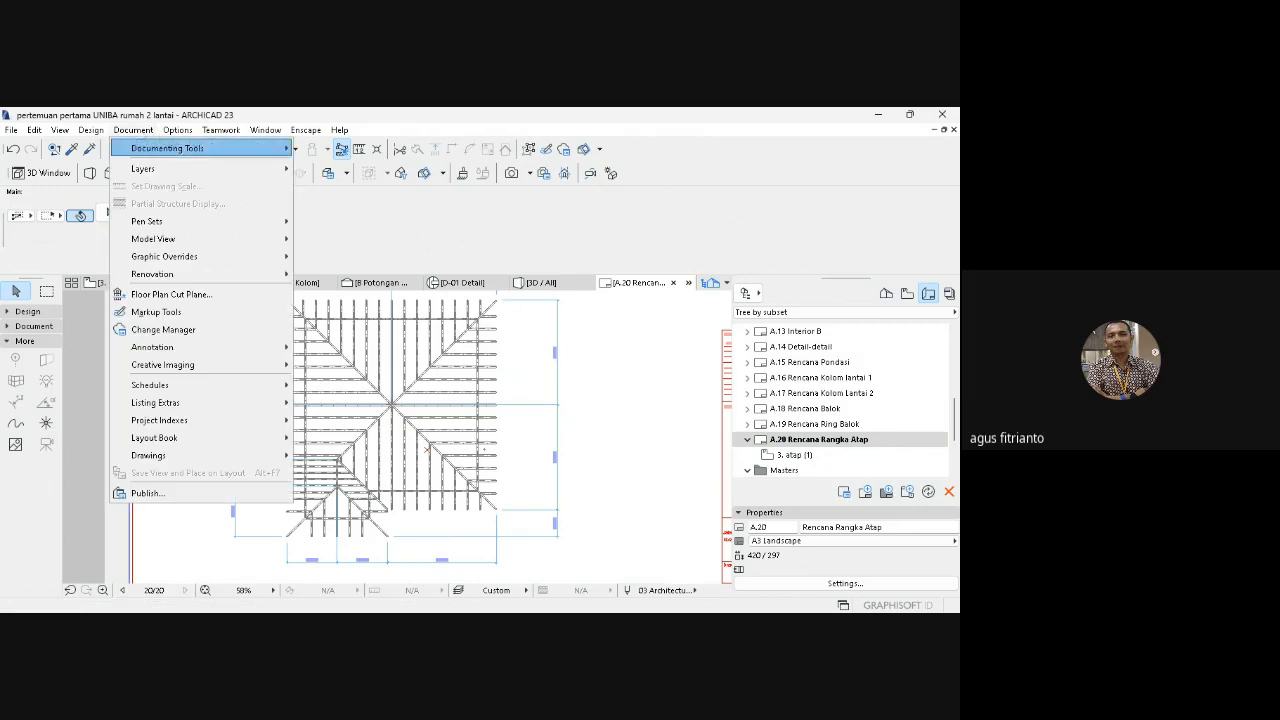
mouse_move(150, 168)
key(Escape)
key(Escape)
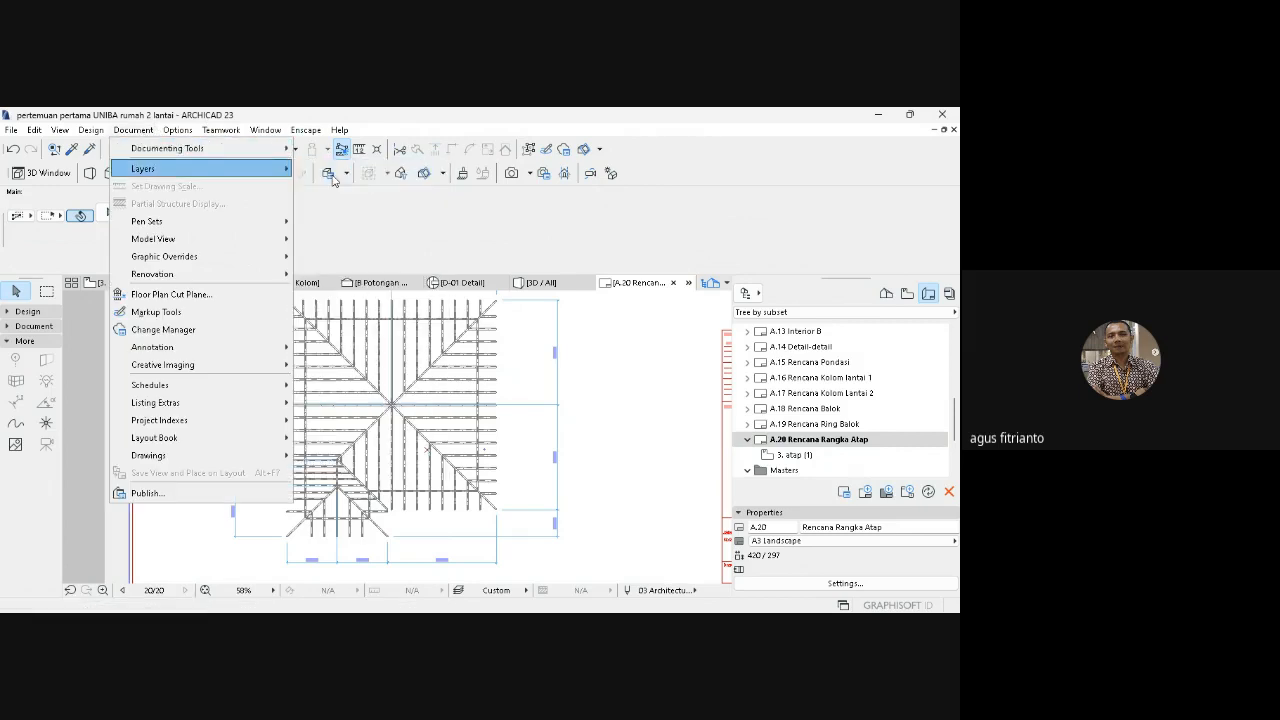
- Clear the rafter selection on the 3. atap story and expand the Design tools
click(113, 283)
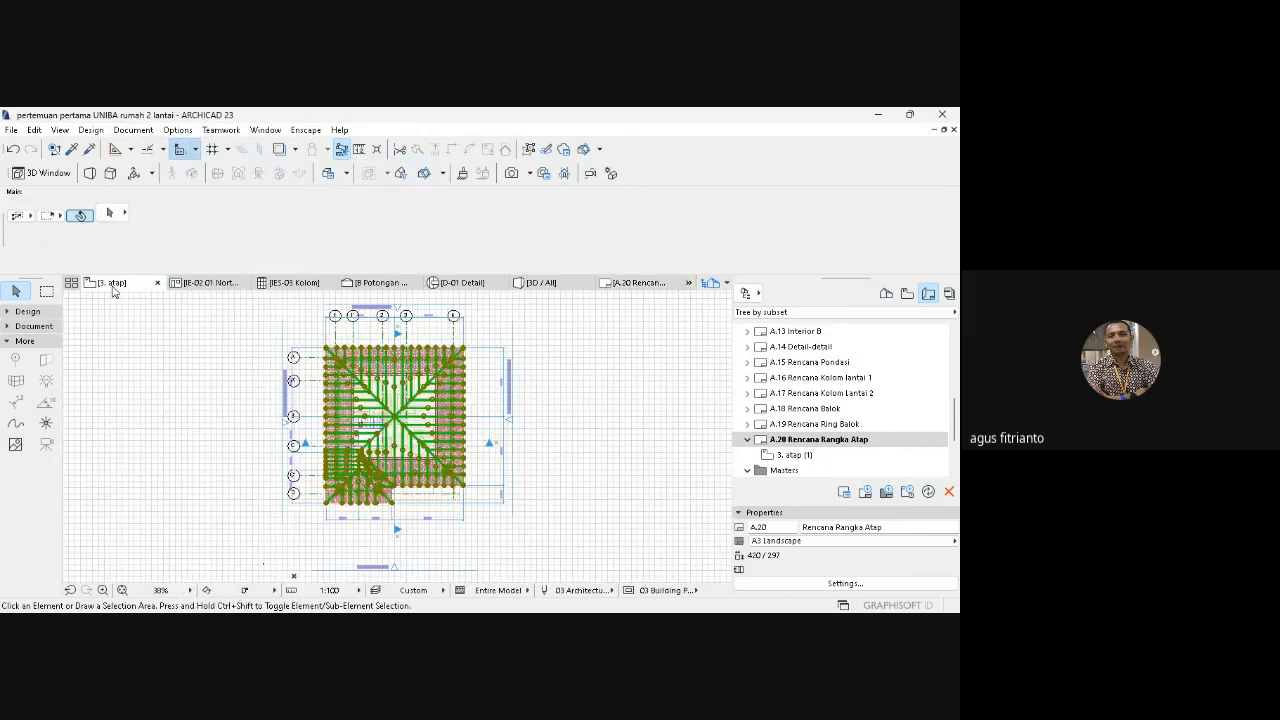
key(ctrl+a)
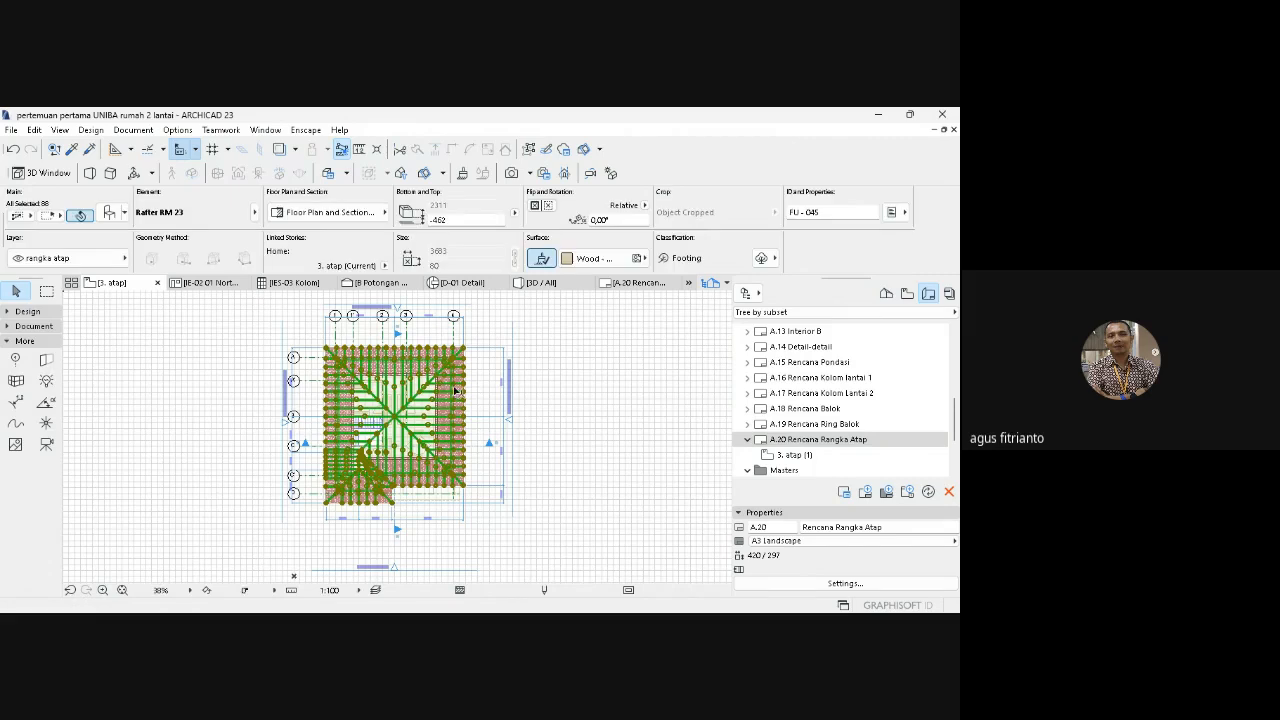
click(613, 416)
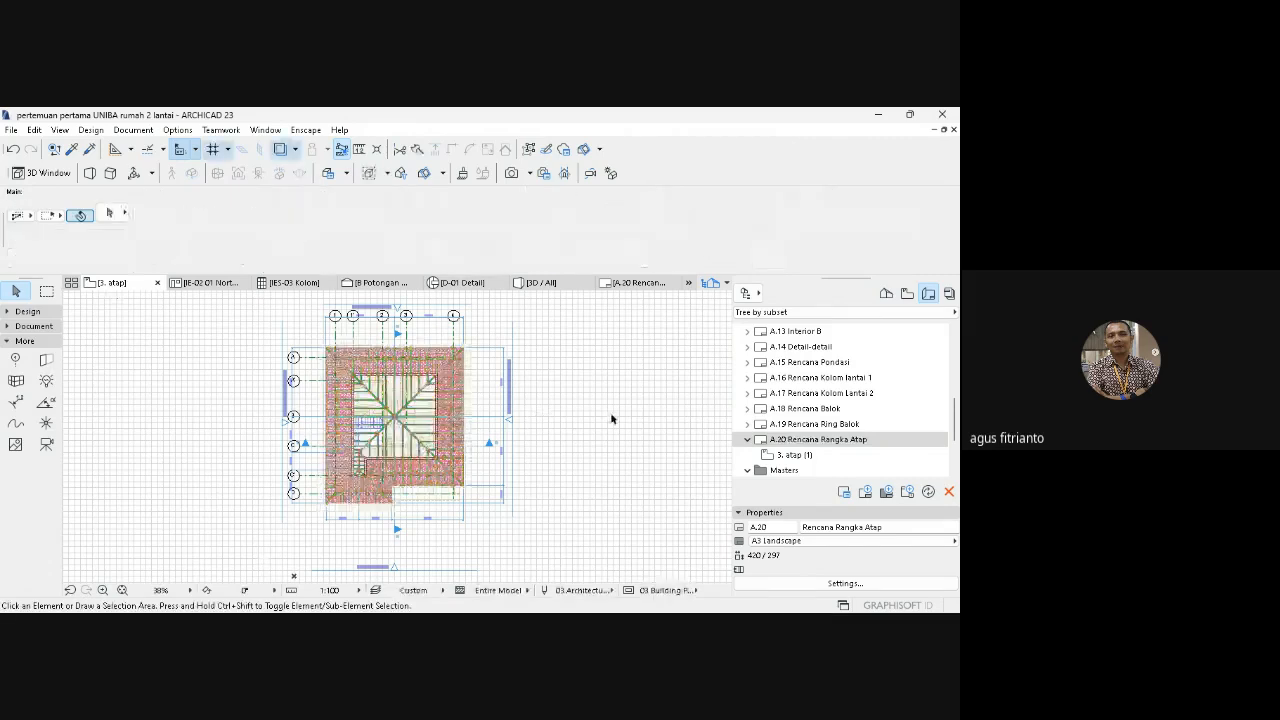
click(463, 440)
click(28, 311)
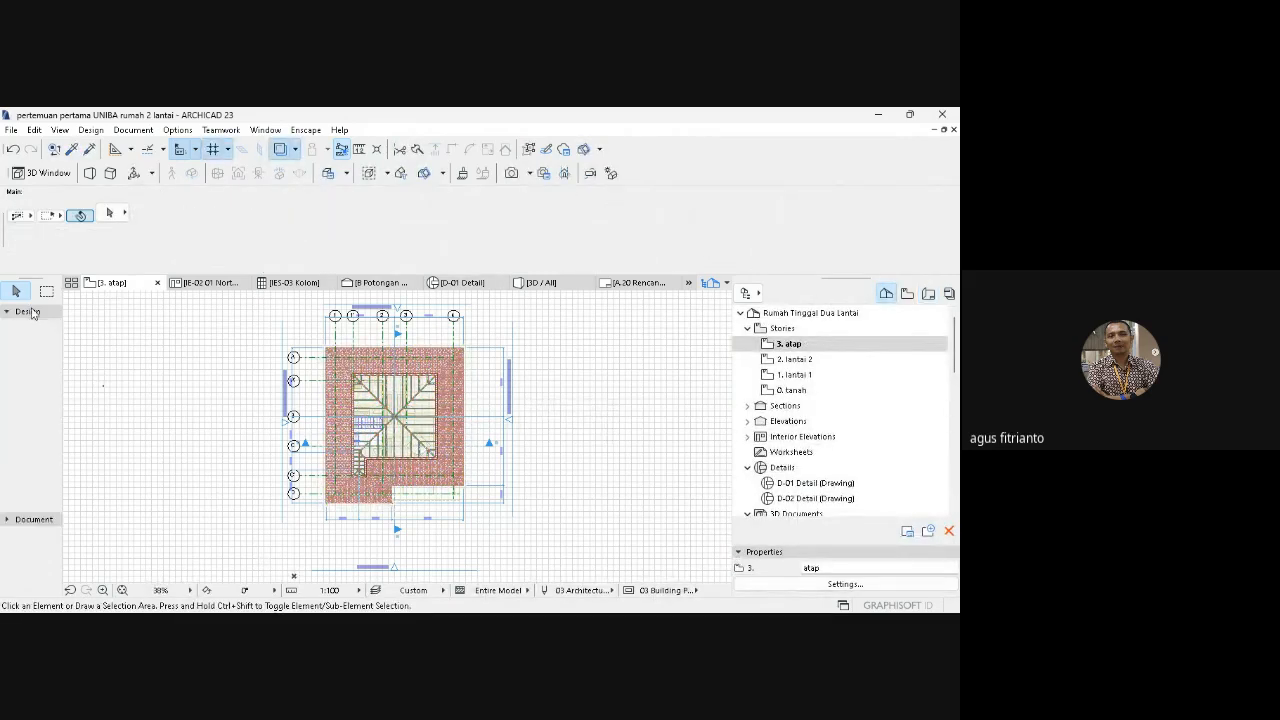
click(48, 374)
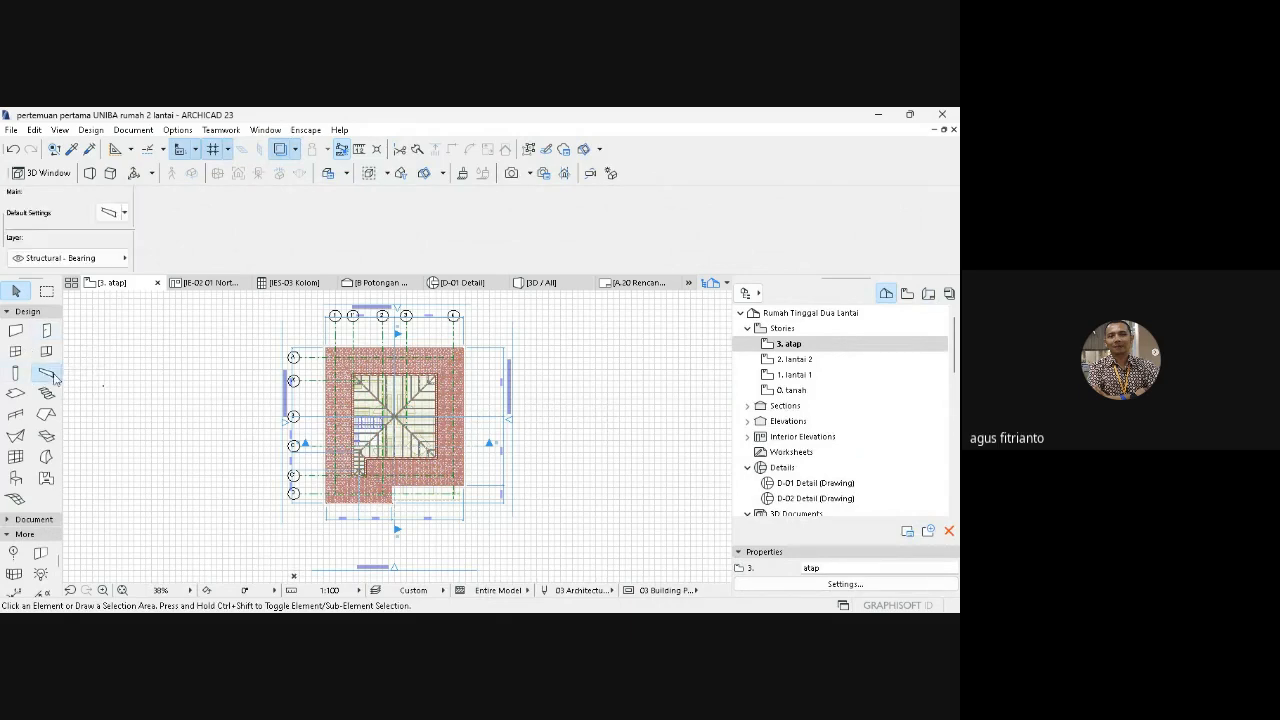
key(Escape)
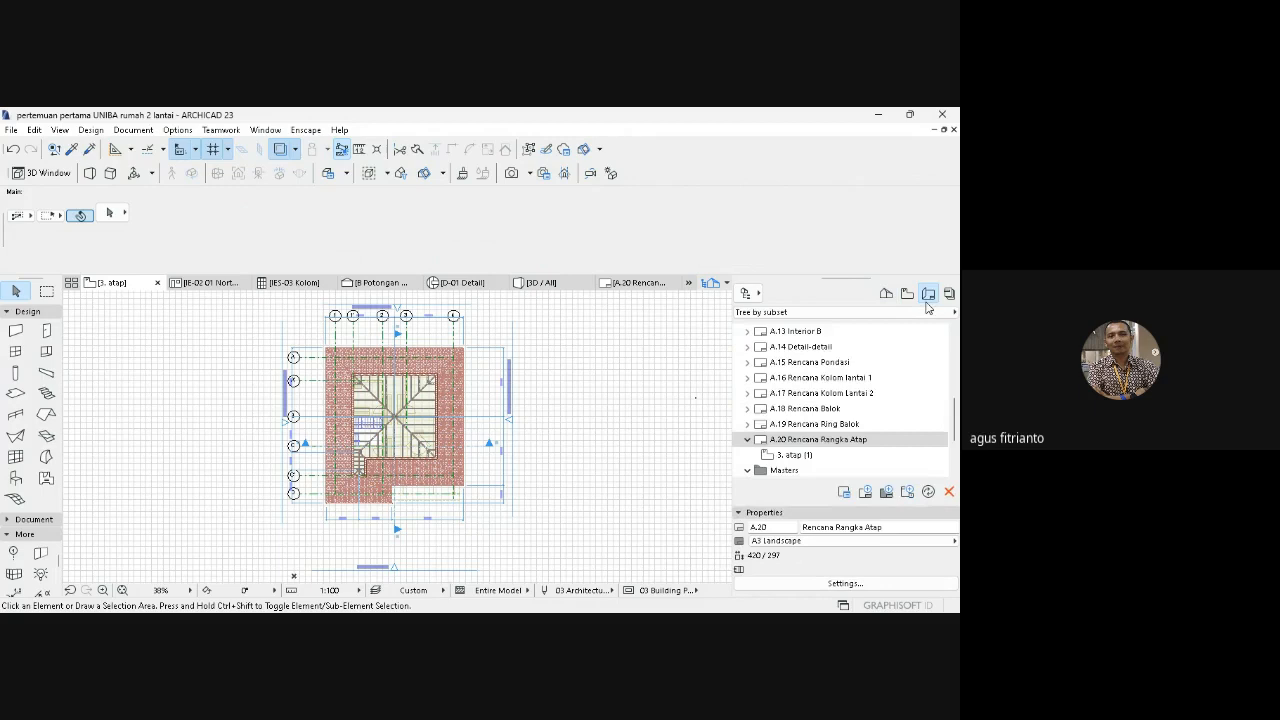
- From layout A.20 Rencana Rangka Atap, show the Grid layer in the rangka atap layer combination and update the placed 3. atap drawing
double_click(818, 439)
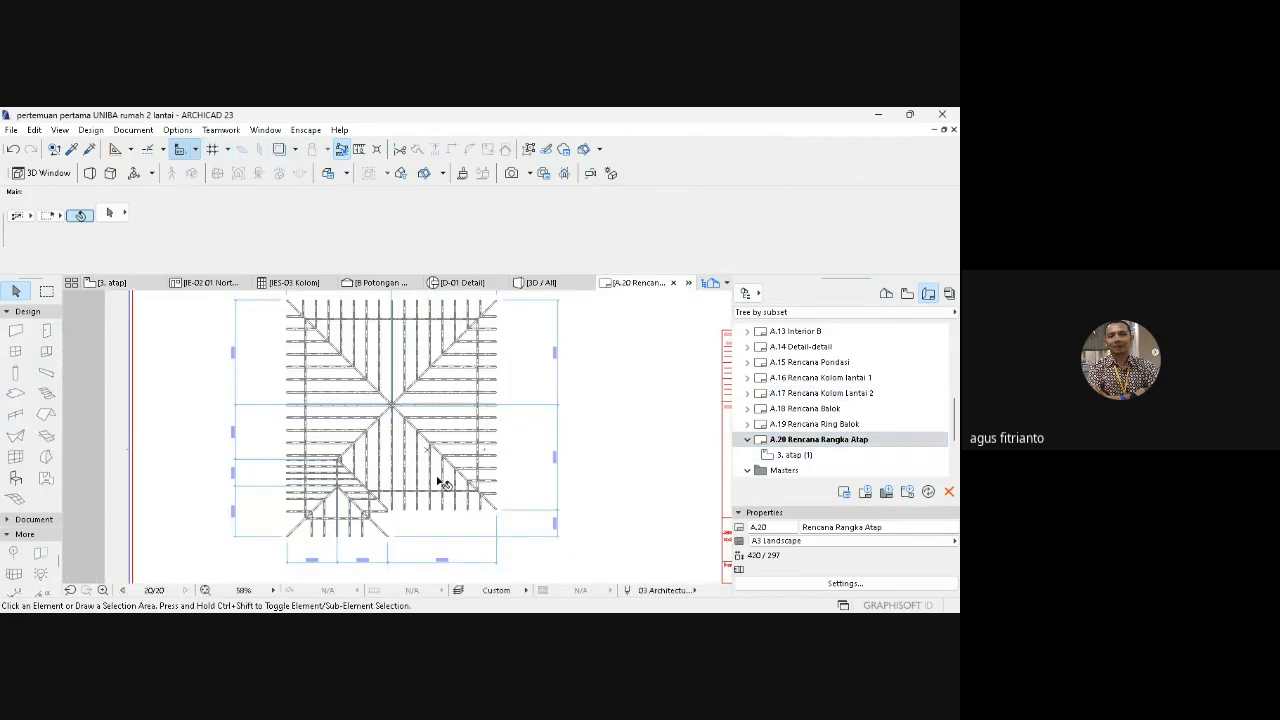
click(133, 130)
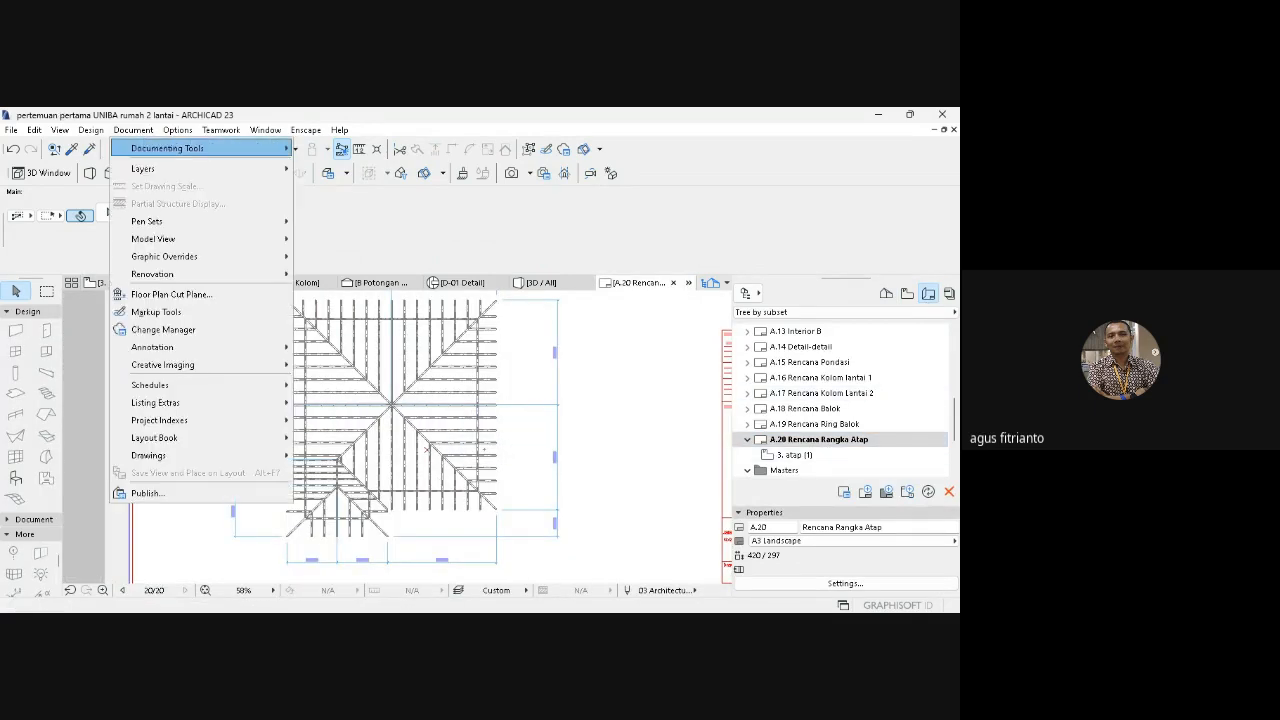
mouse_move(145, 168)
click(353, 172)
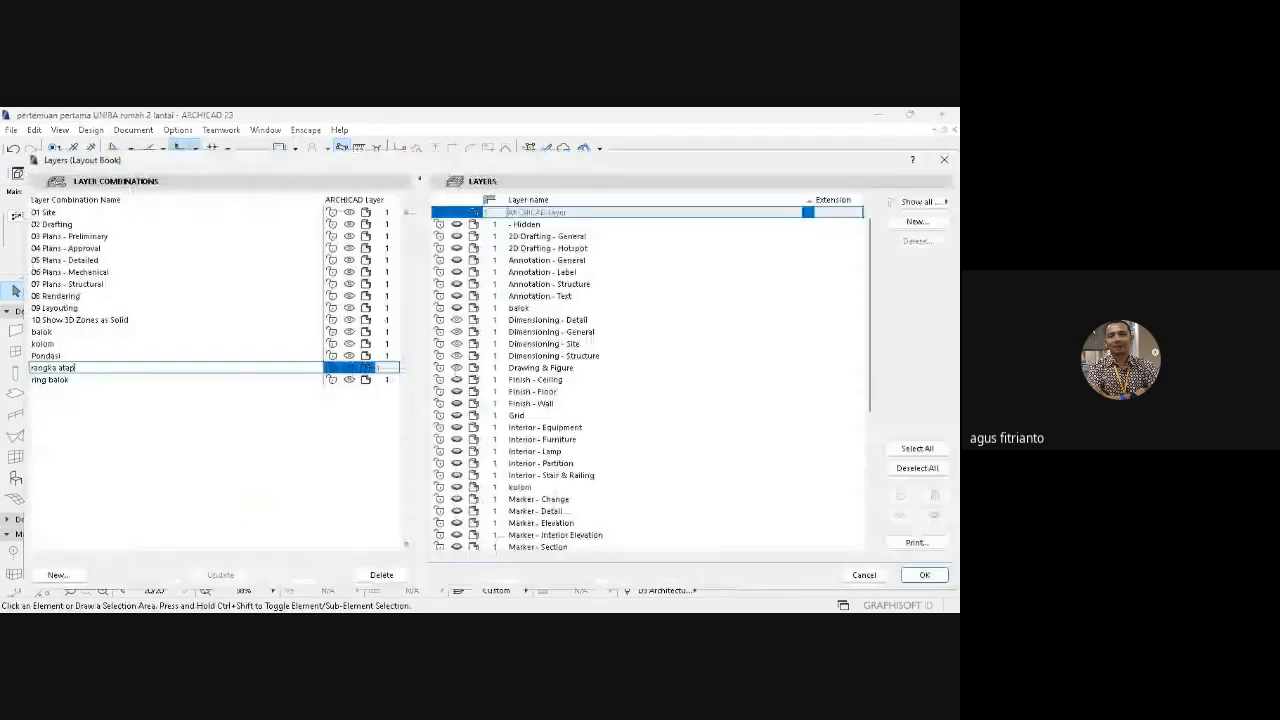
click(548, 415)
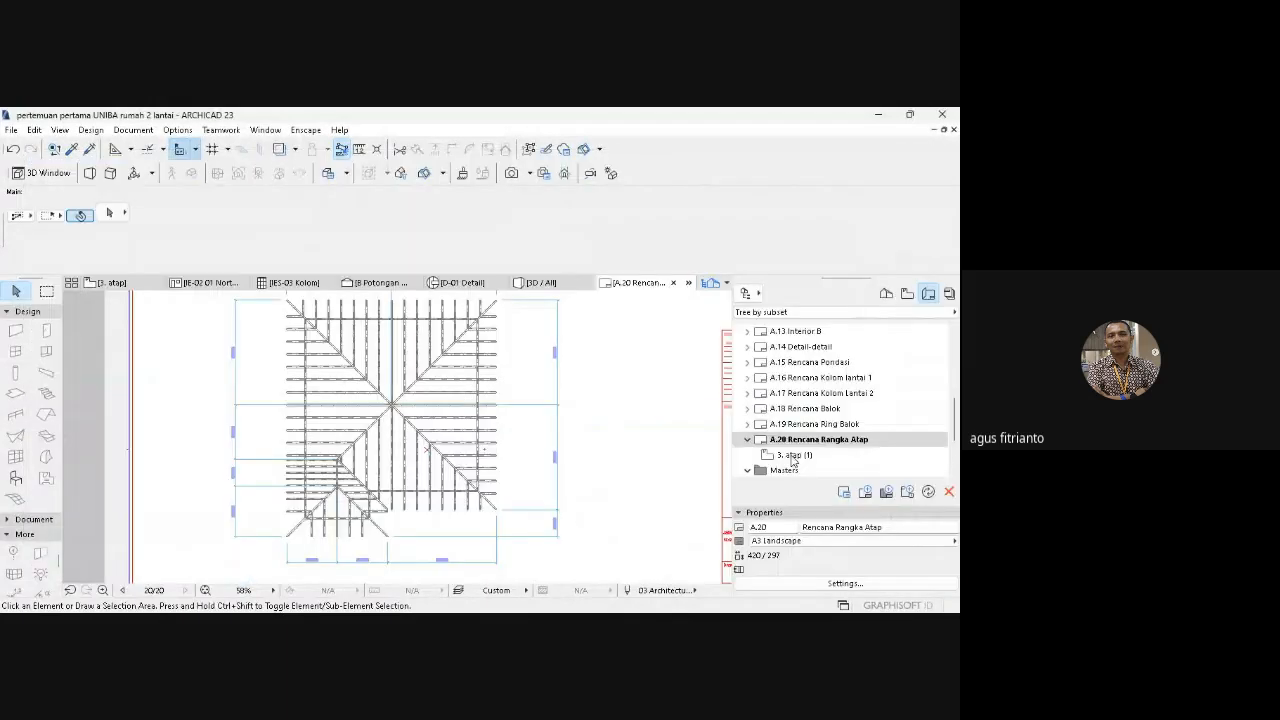
click(924, 575)
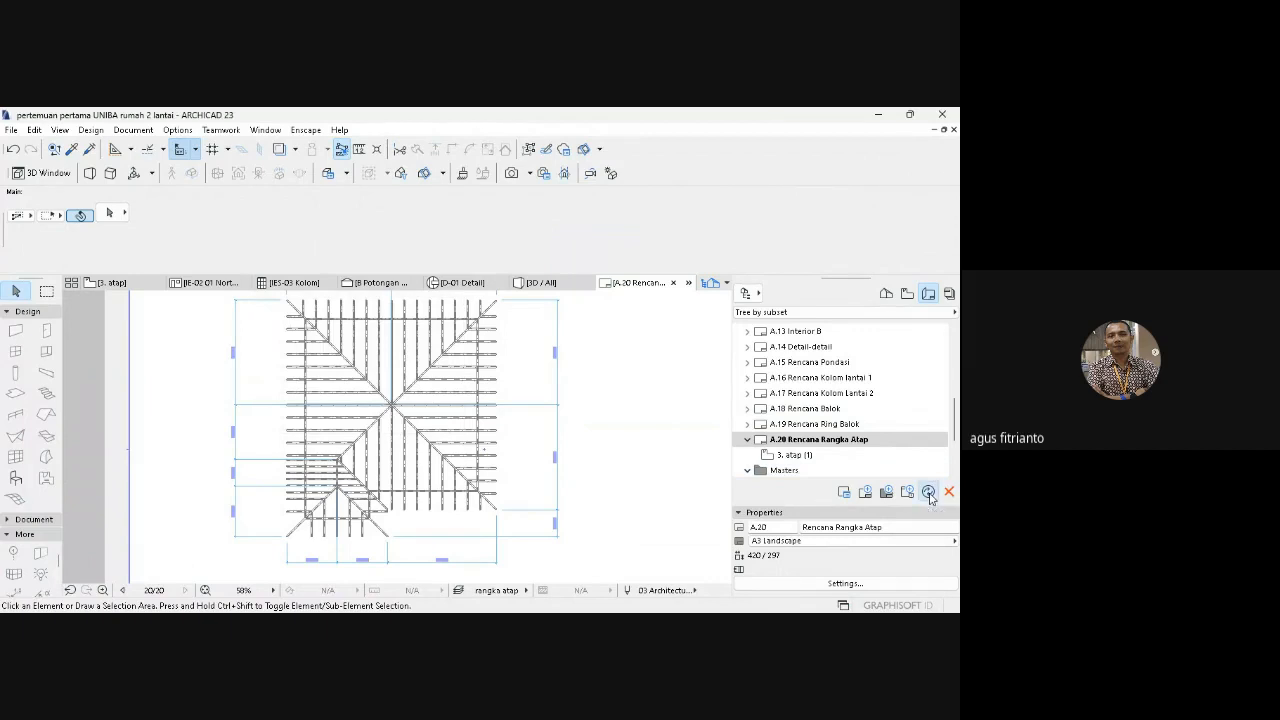
- Inspect the grid axes in the placed roof-frame drawing and show all layers on layout A.20 Rencana Rangka Atap
click(204, 591)
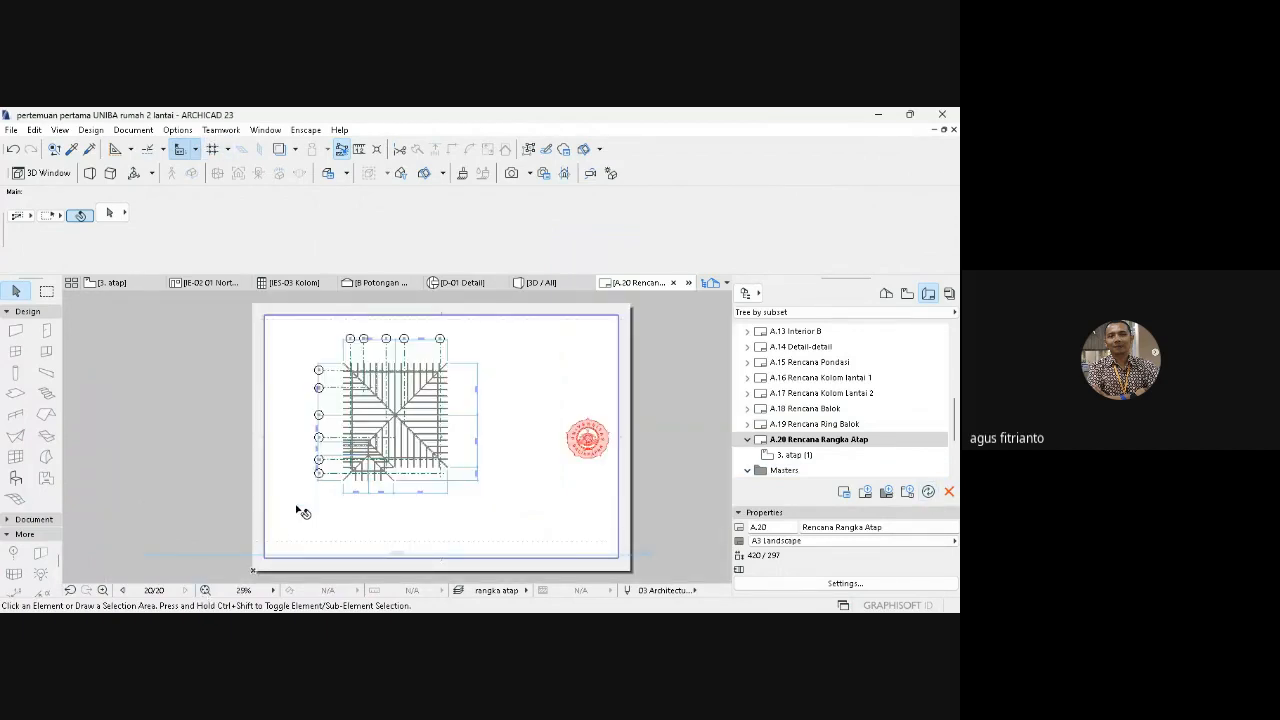
click(104, 591)
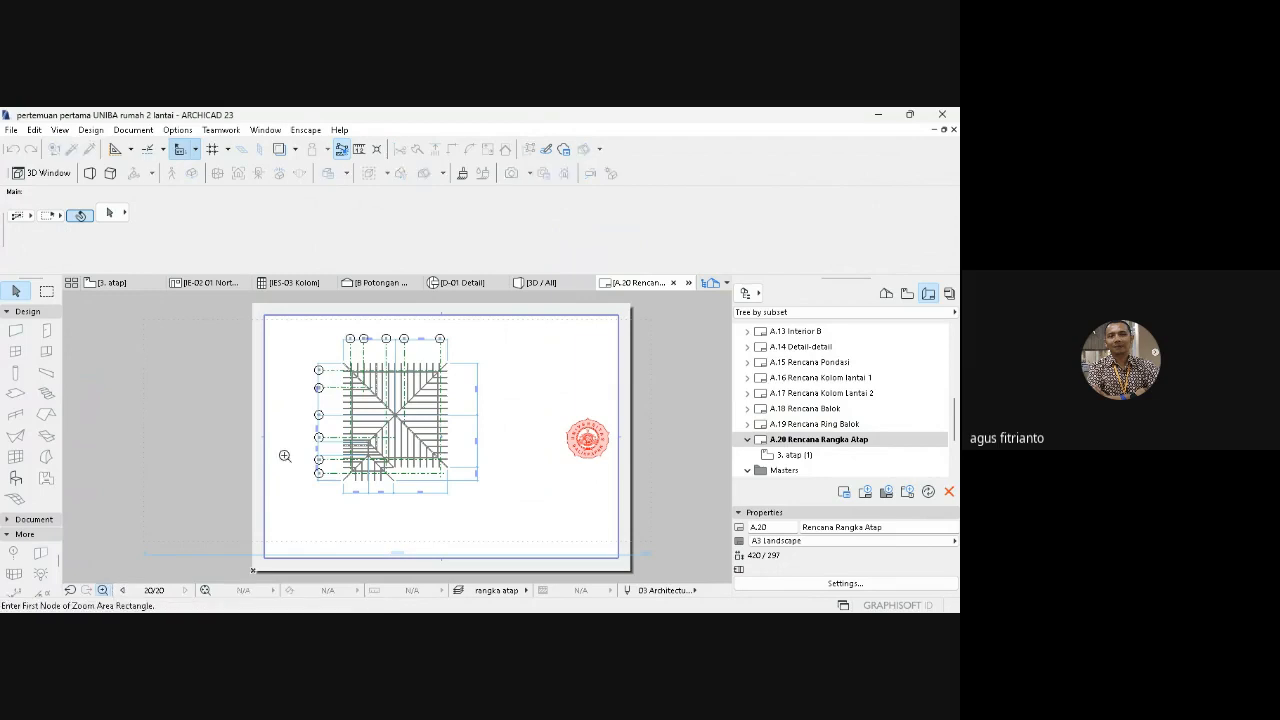
click(338, 343)
click(370, 389)
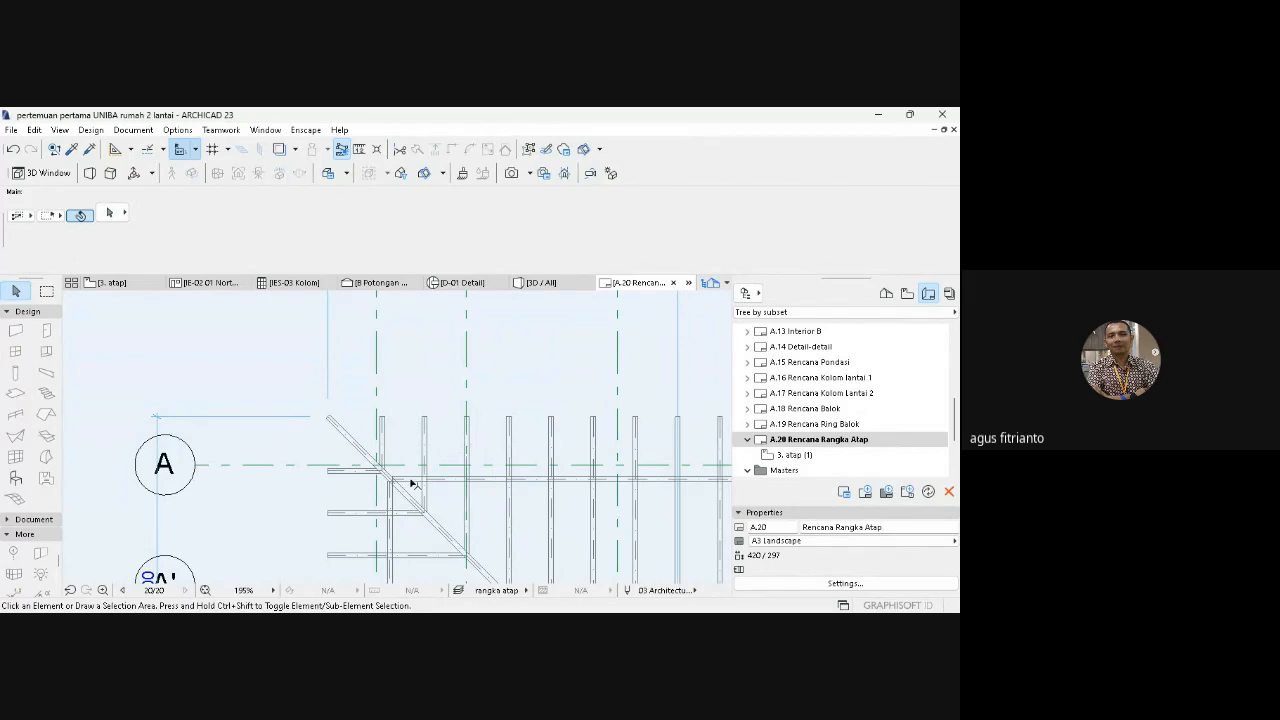
click(410, 480)
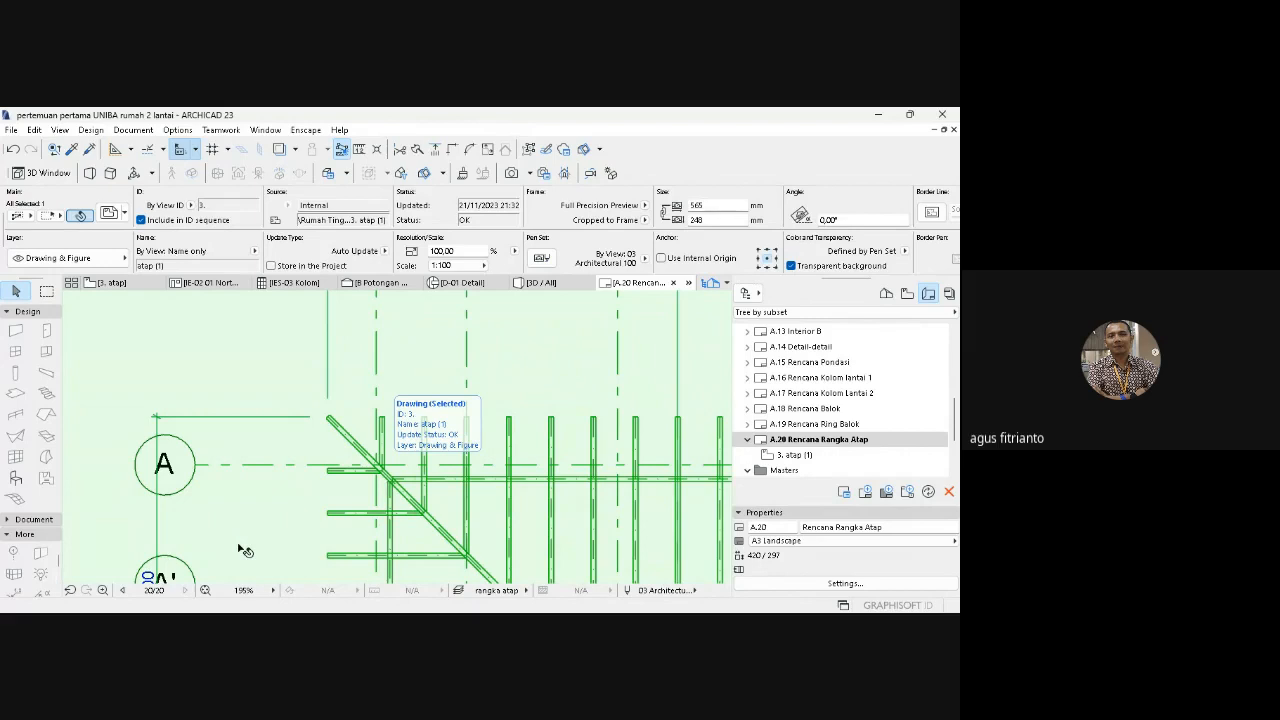
click(133, 130)
mouse_move(143, 168)
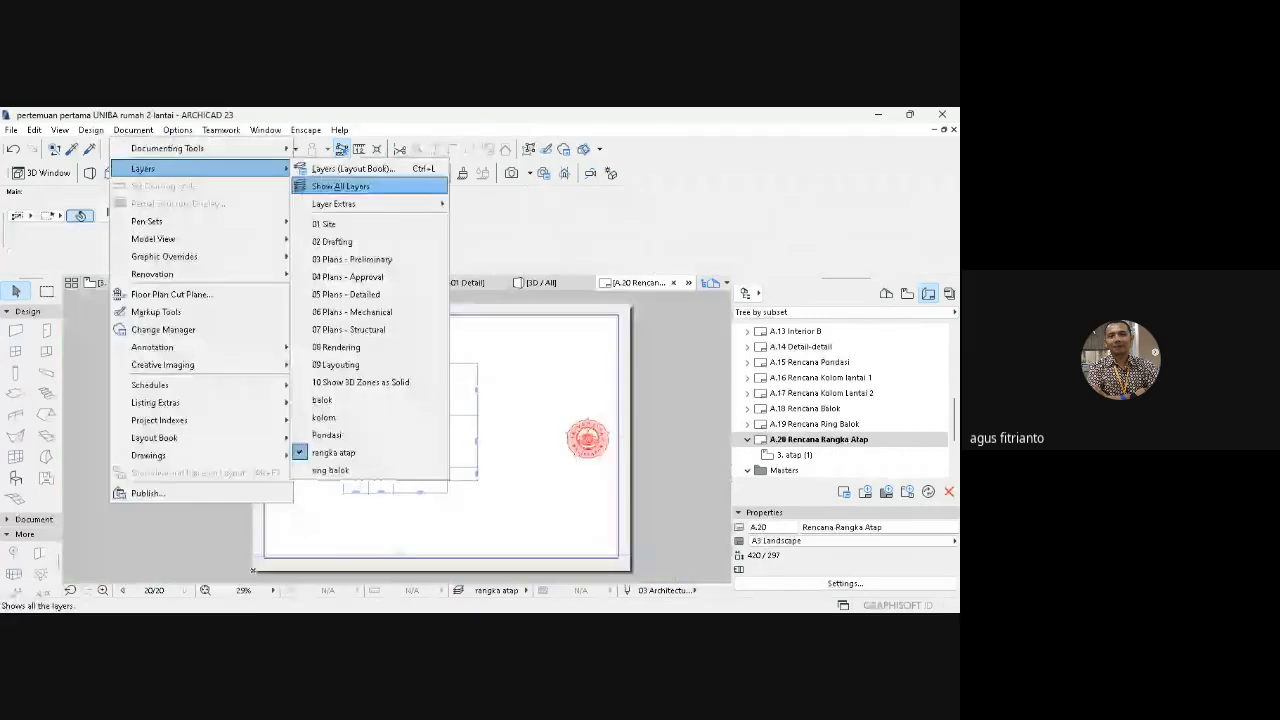
click(340, 186)
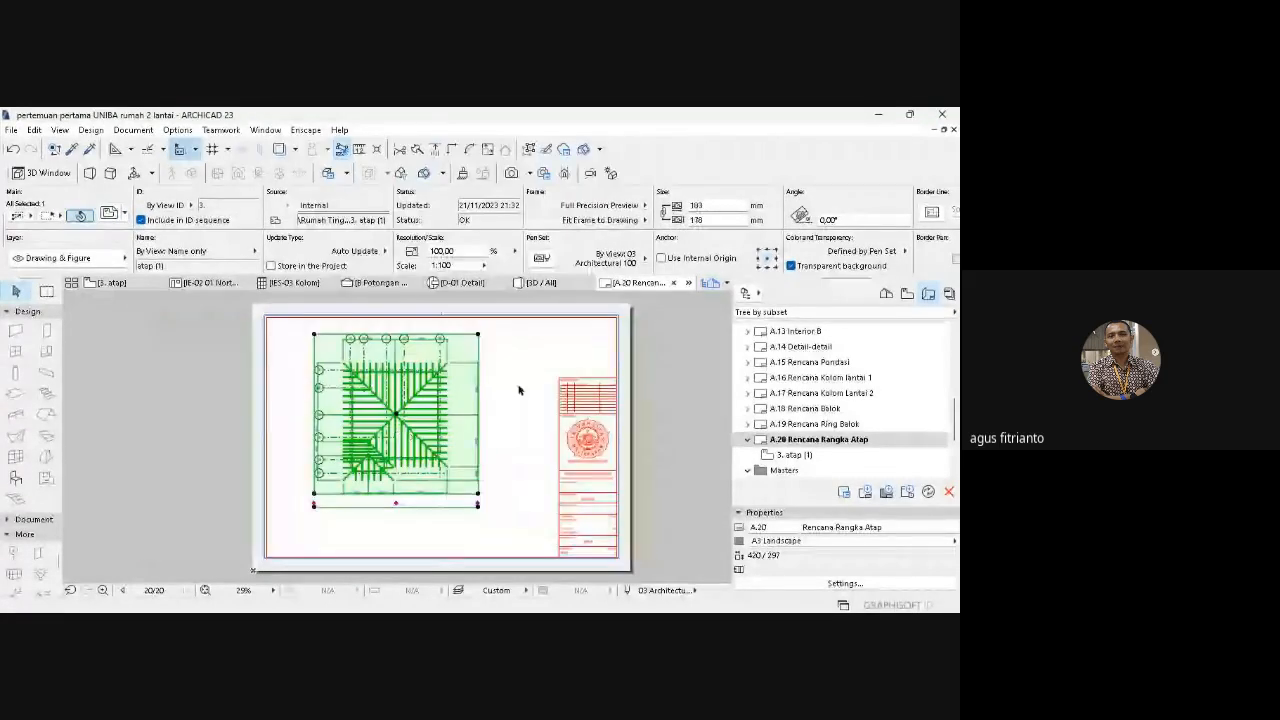
- Move the placed 3. atap drawing about 23 mm towards the lower left of the layout sheet
key(ctrl+d)
click(517, 352)
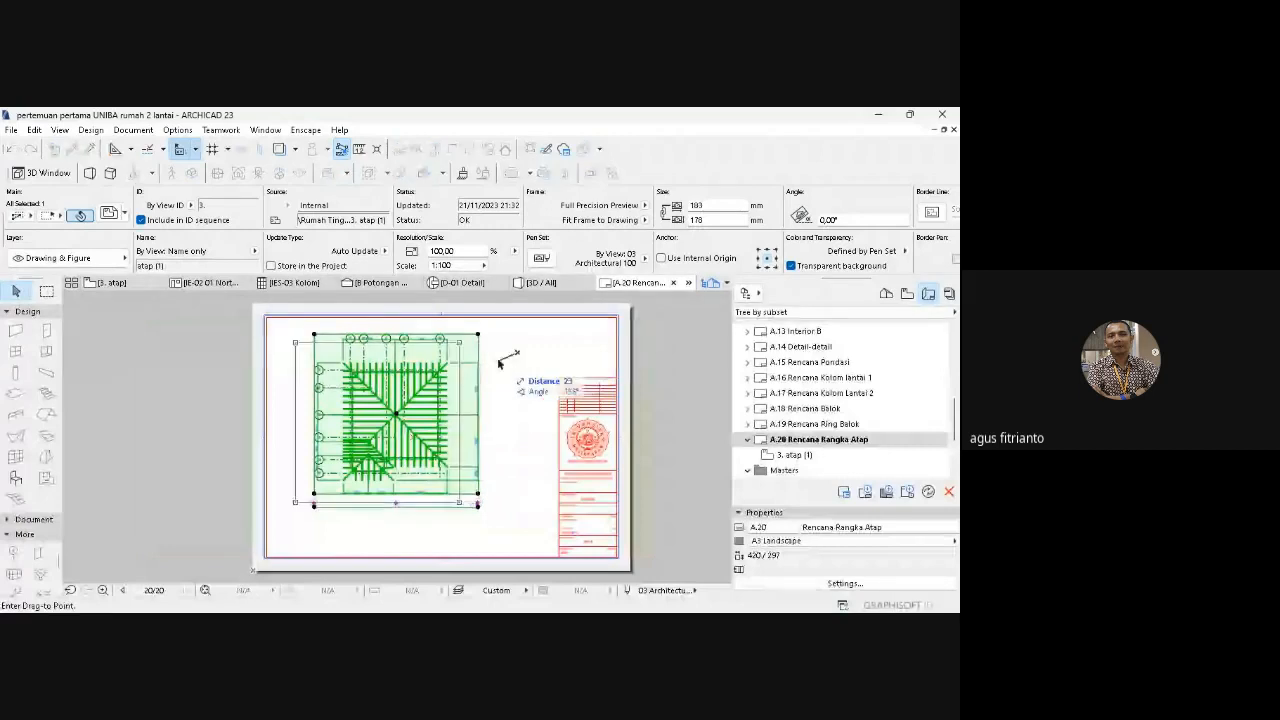
key(Escape)
key(Escape)
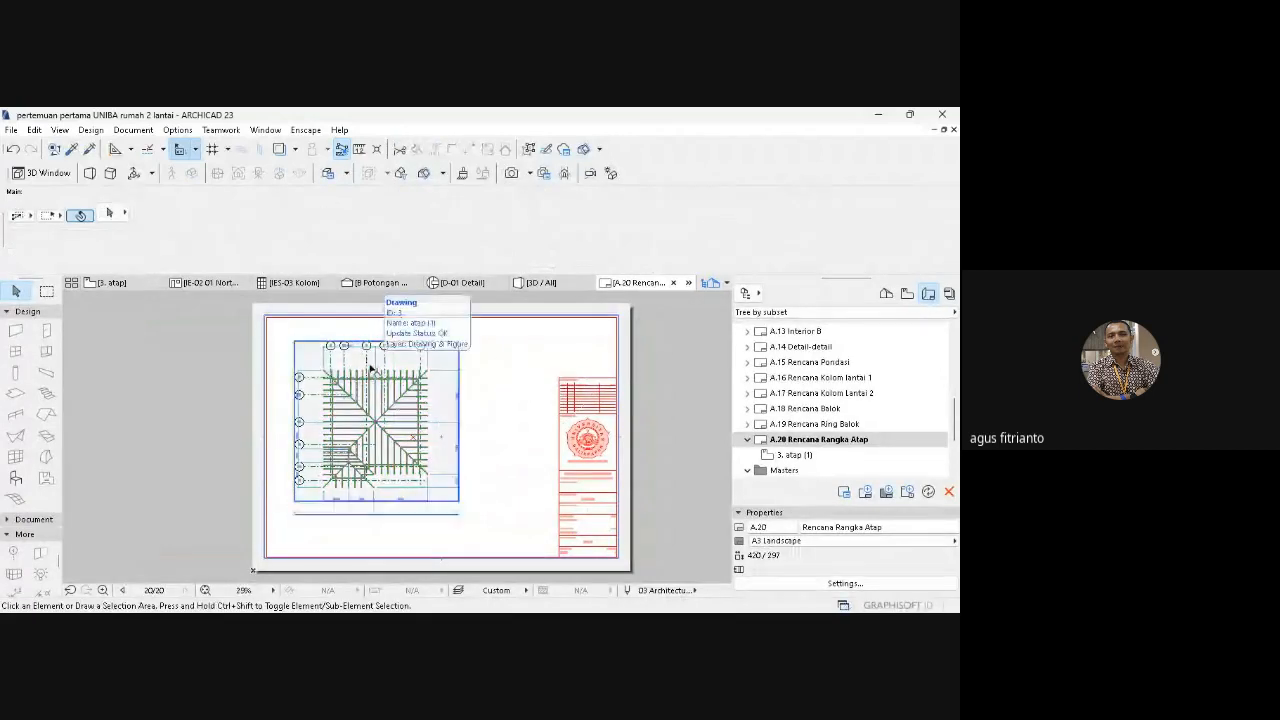
- On the 3. atap story, try to re-anchor the left end of the dimension chain above the roof, then undo the change
click(118, 284)
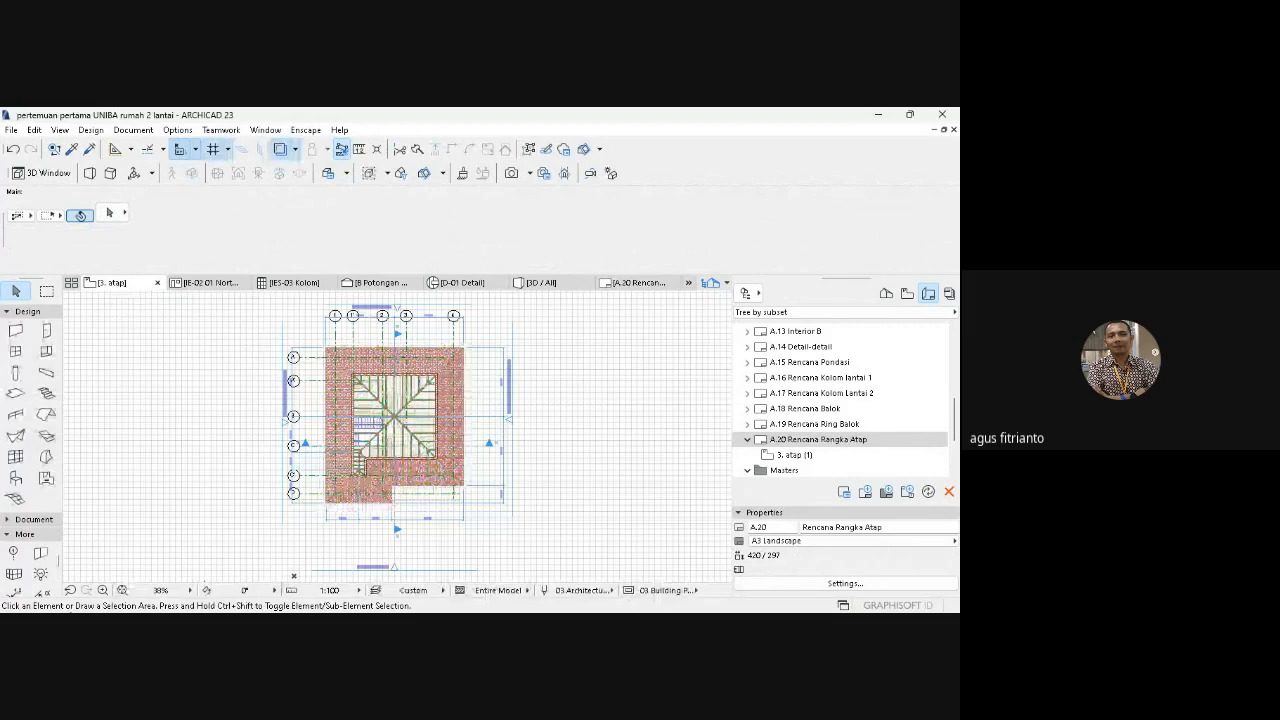
click(102, 590)
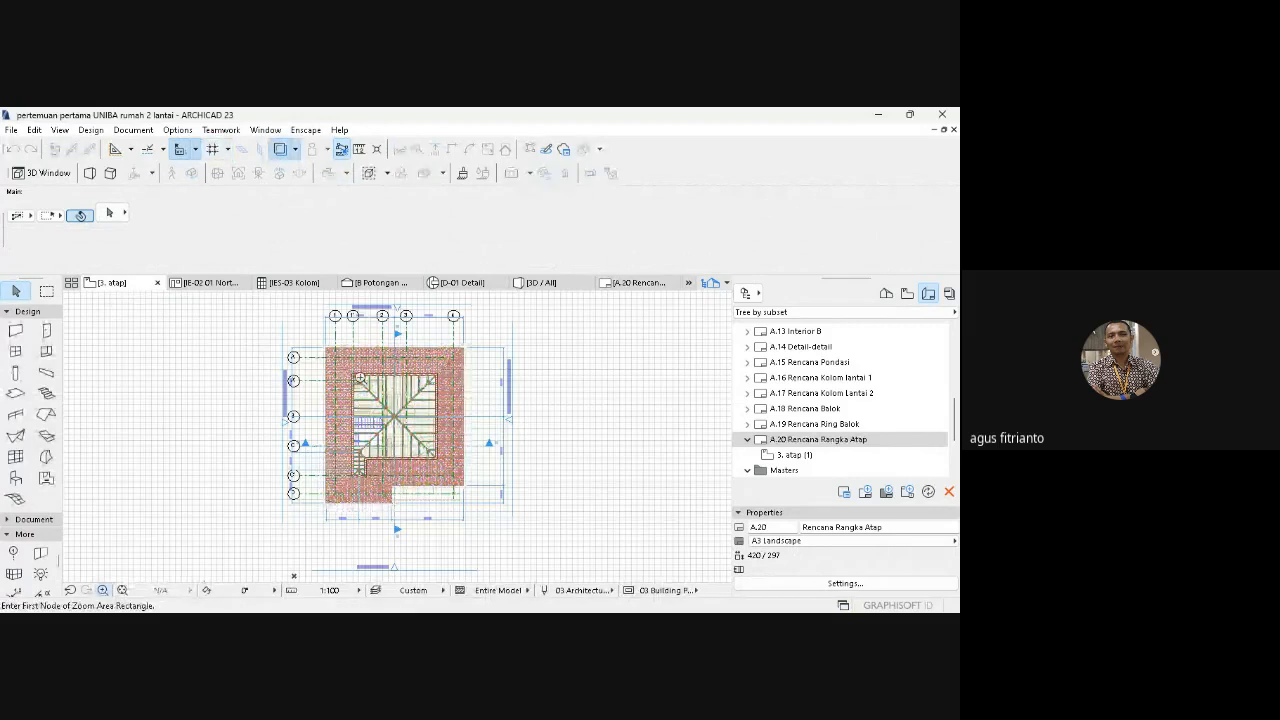
click(306, 303)
click(494, 369)
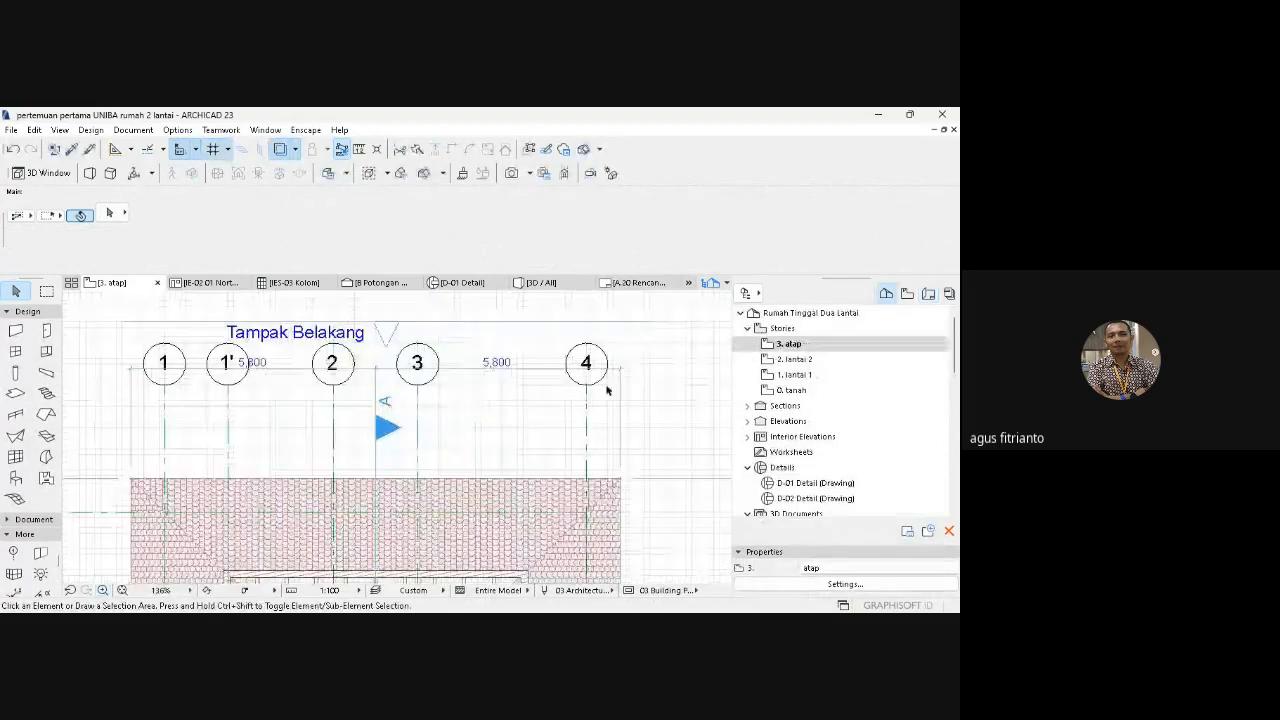
click(511, 372)
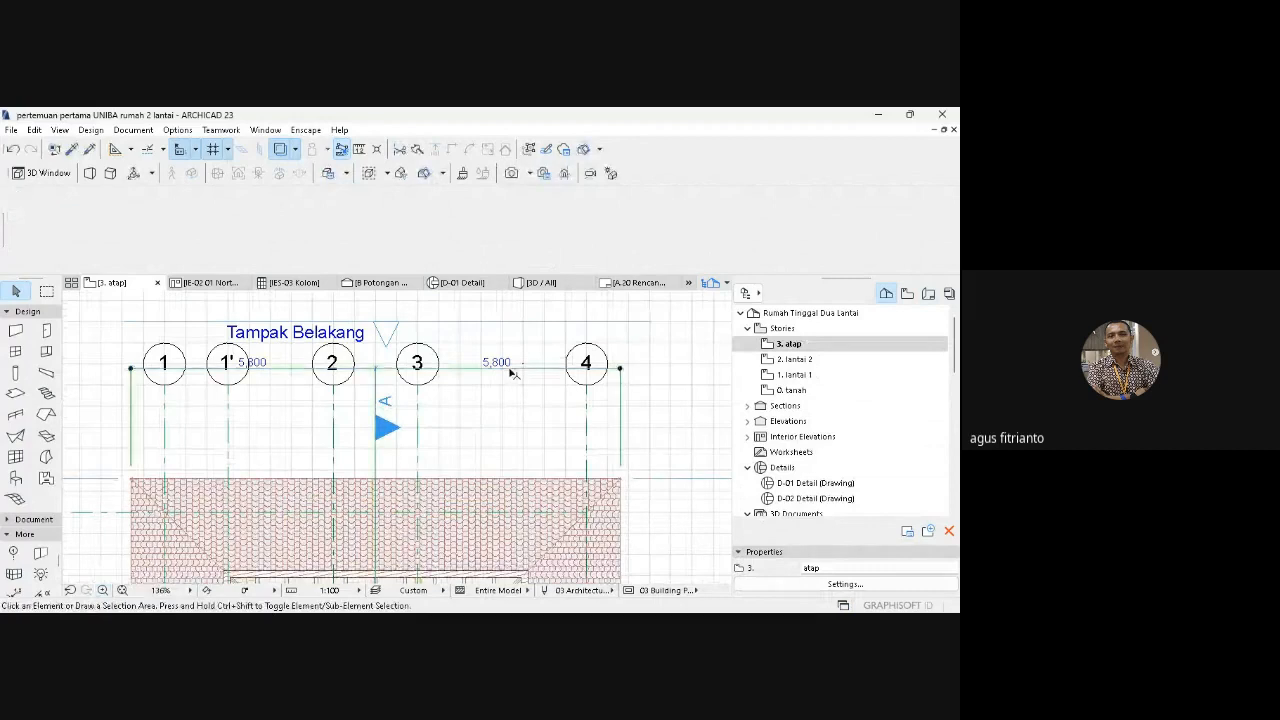
click(131, 369)
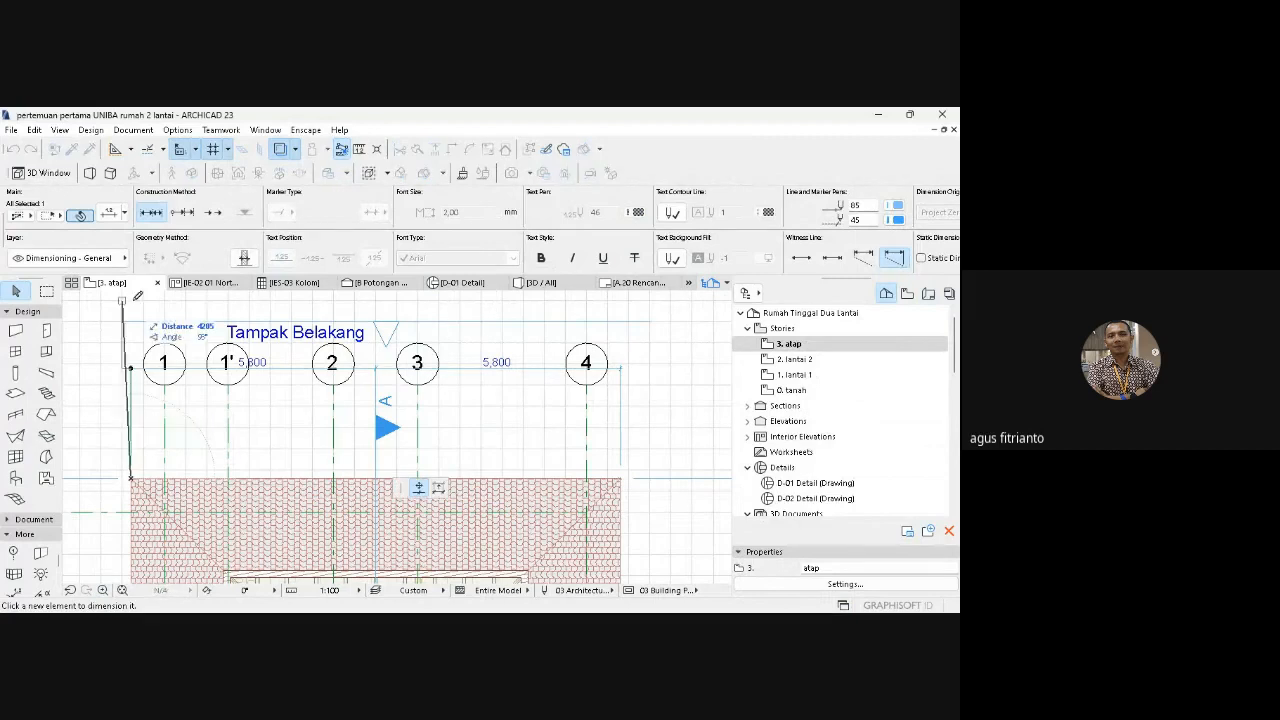
click(132, 383)
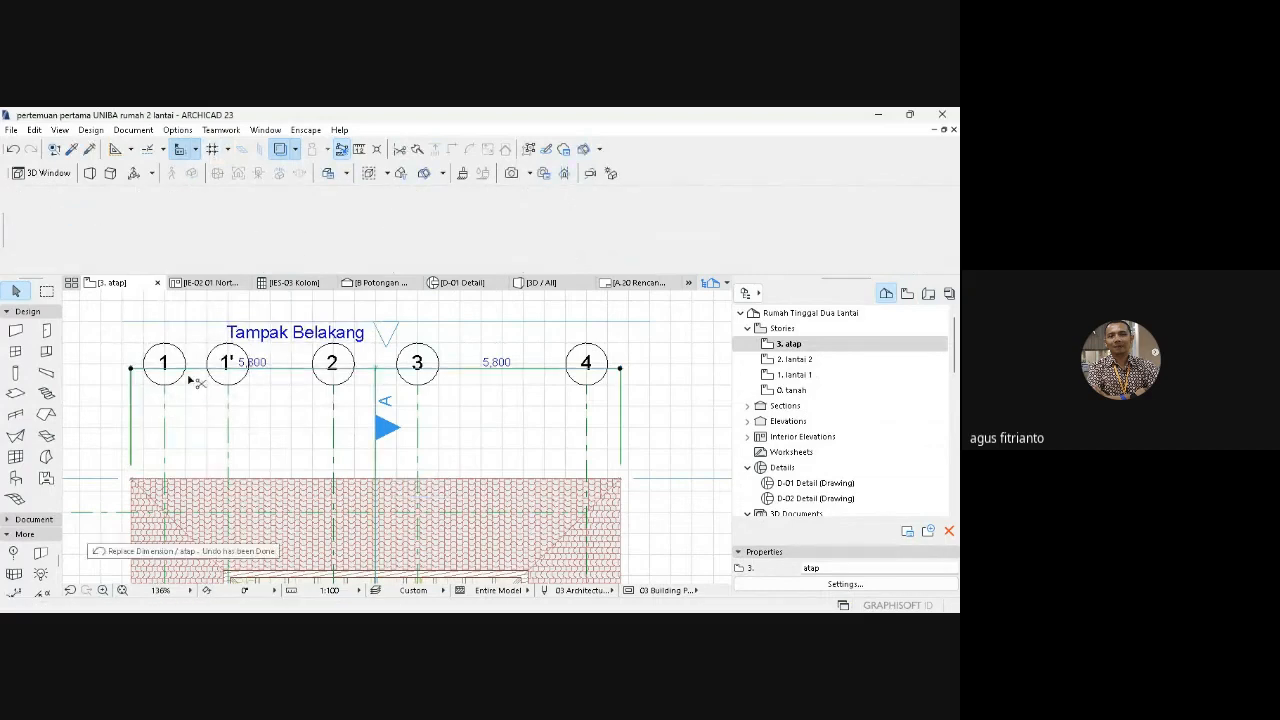
click(438, 369)
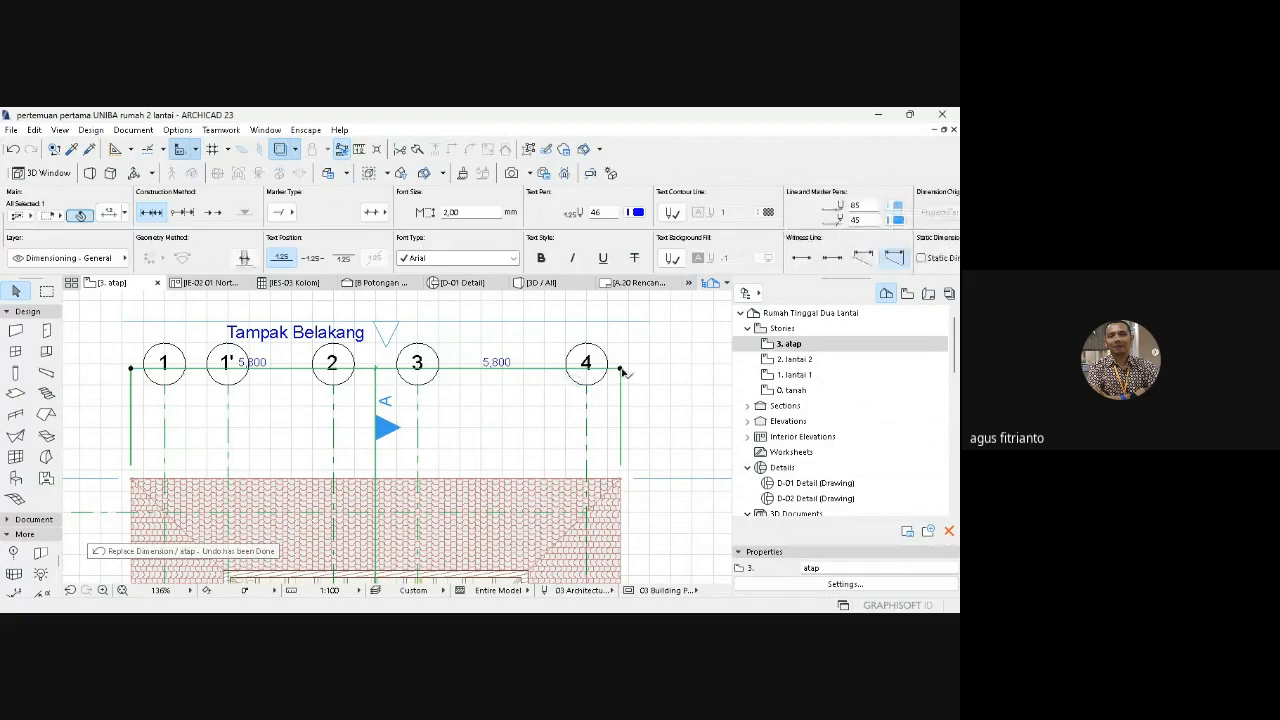
click(621, 370)
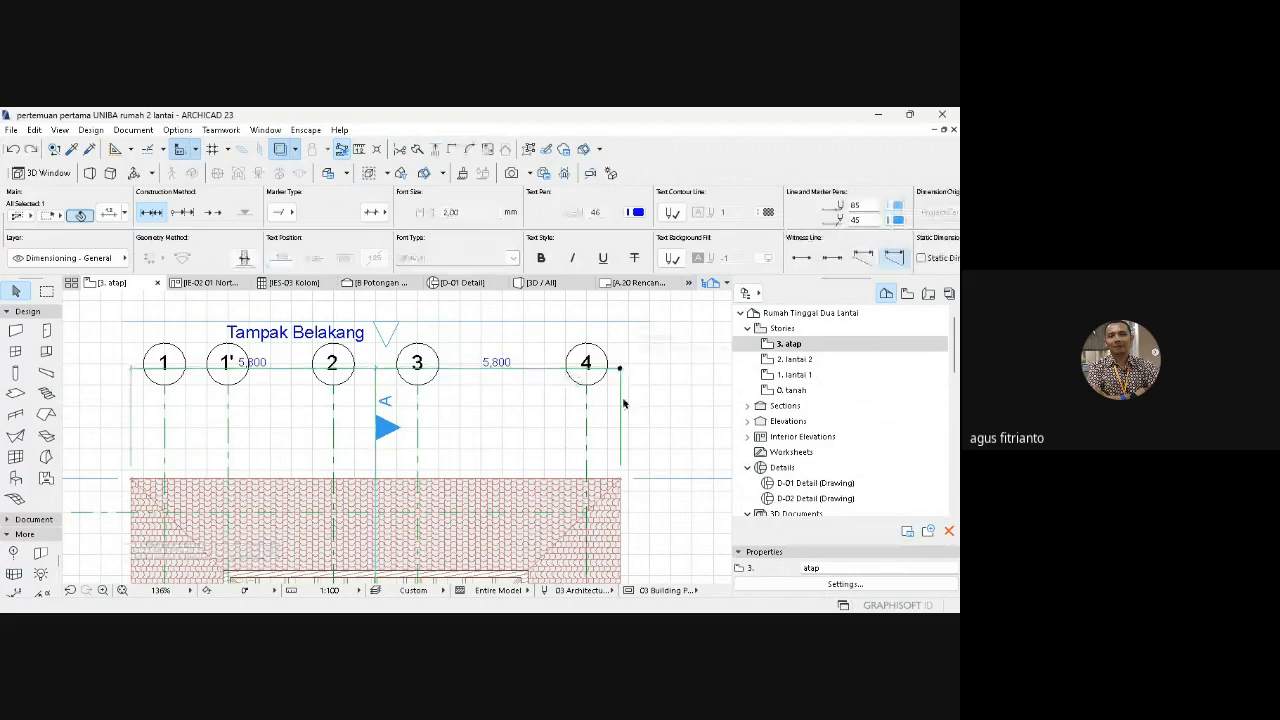
click(623, 402)
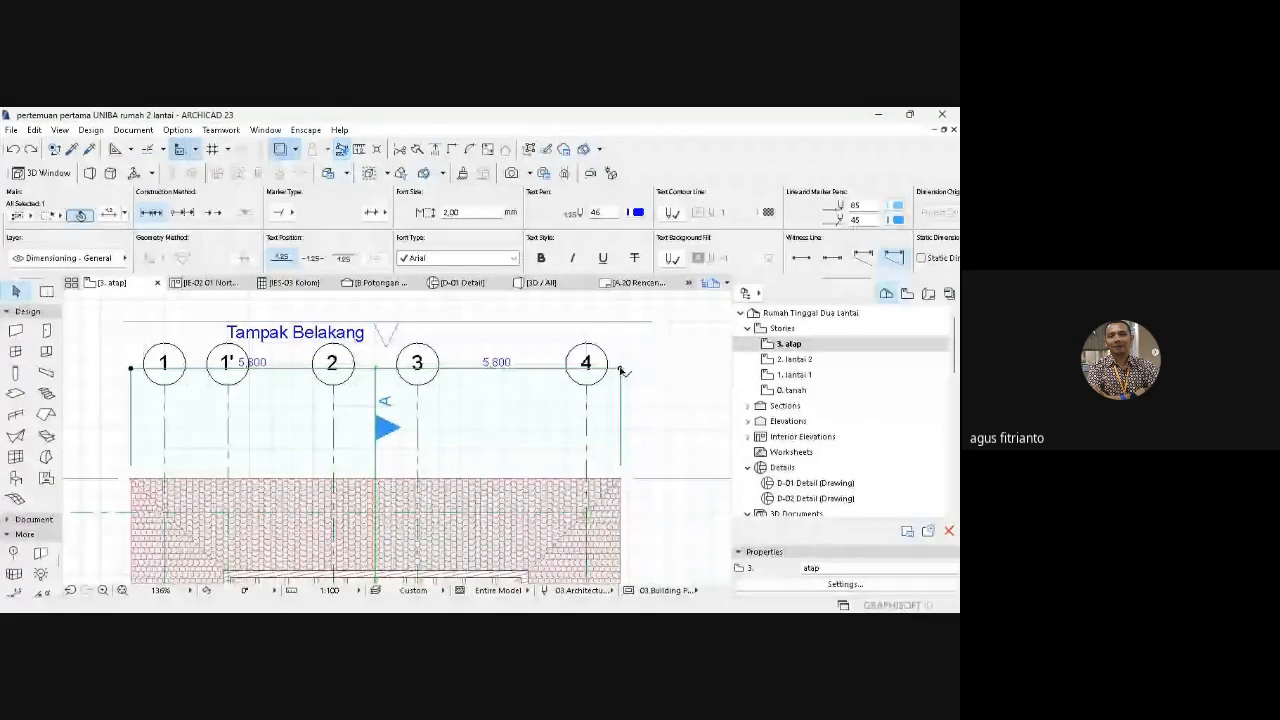
click(621, 370)
click(495, 366)
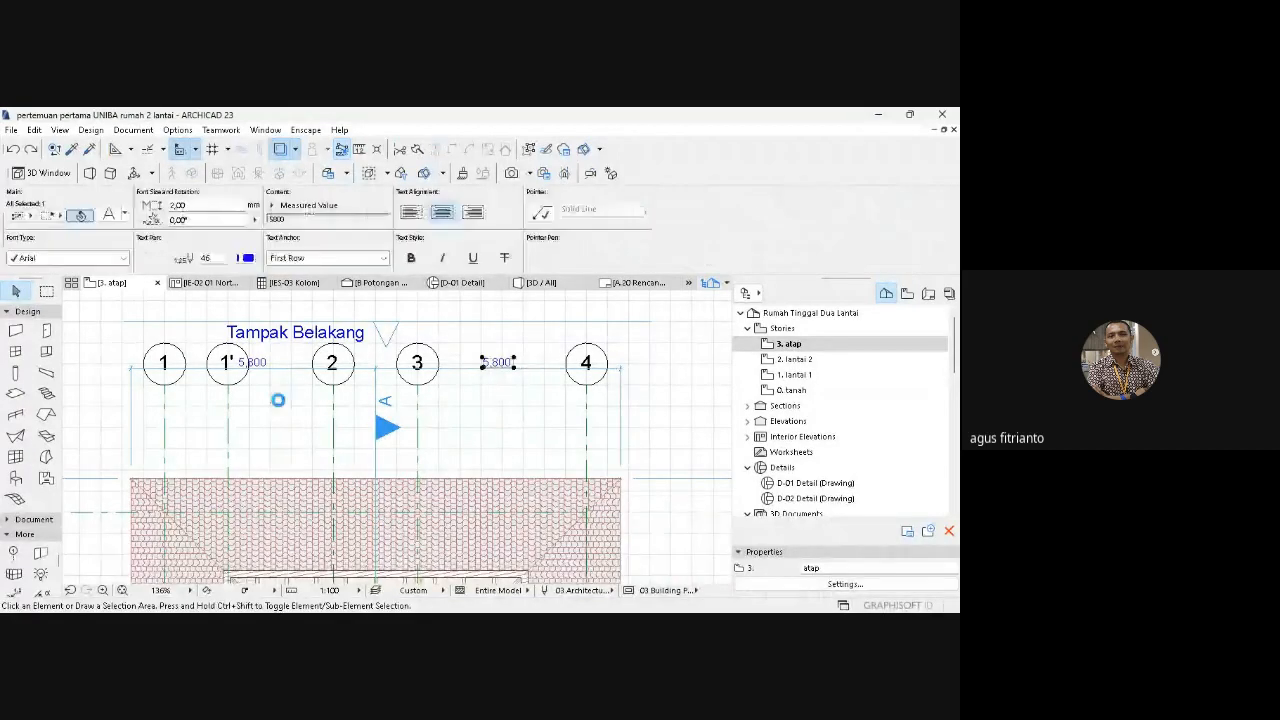
key(Escape)
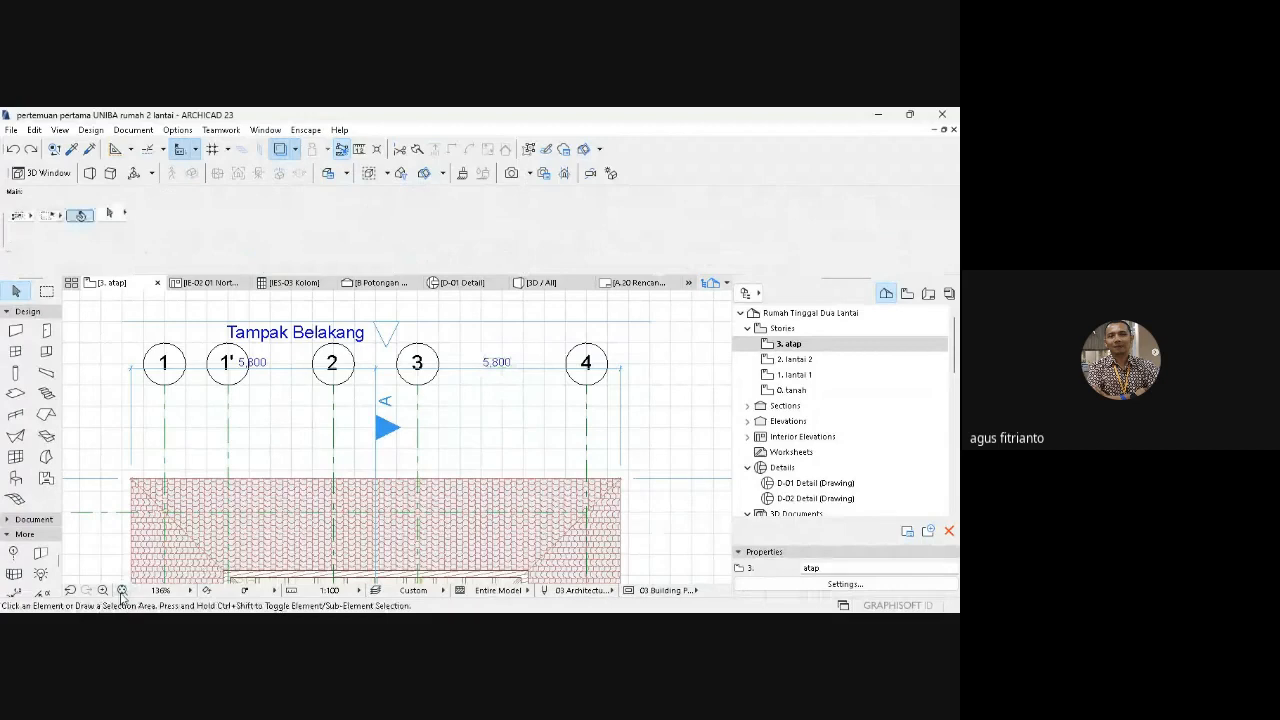
click(121, 591)
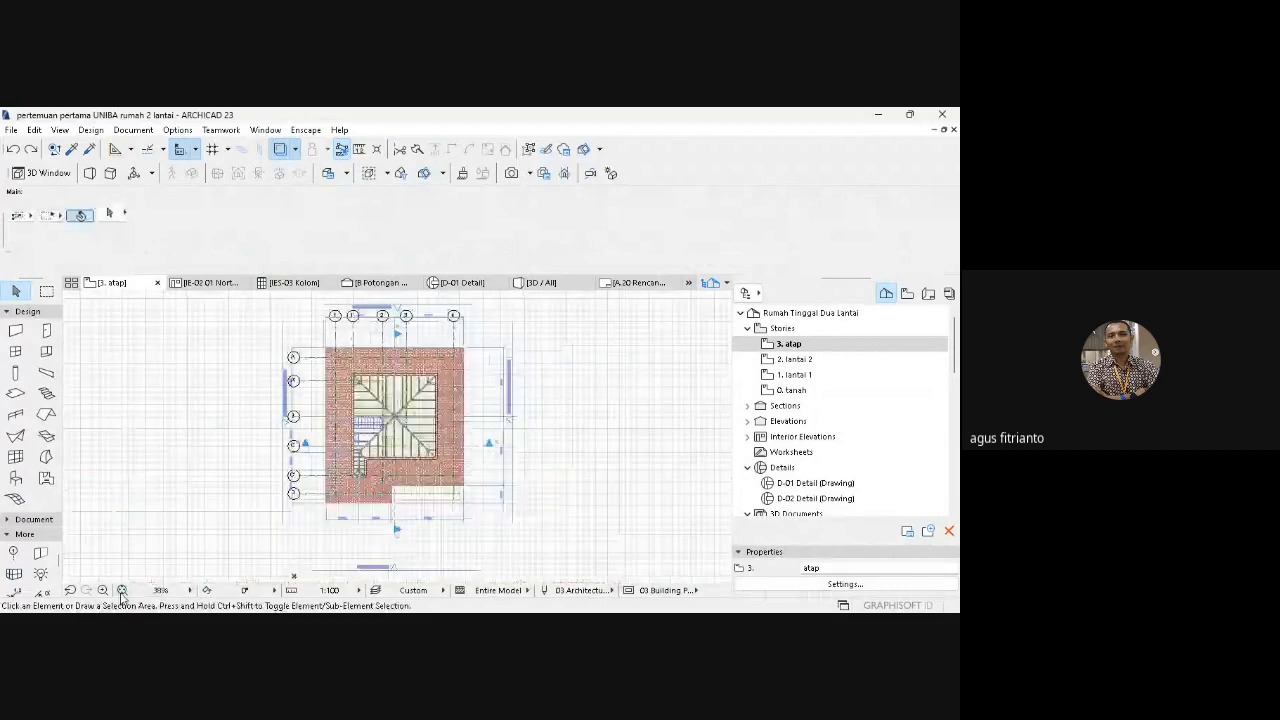
- Review the structural layouts in the layout book one by one, from A.15 Rencana Pondasi through A.20 Rencana Rangka Atap
click(928, 295)
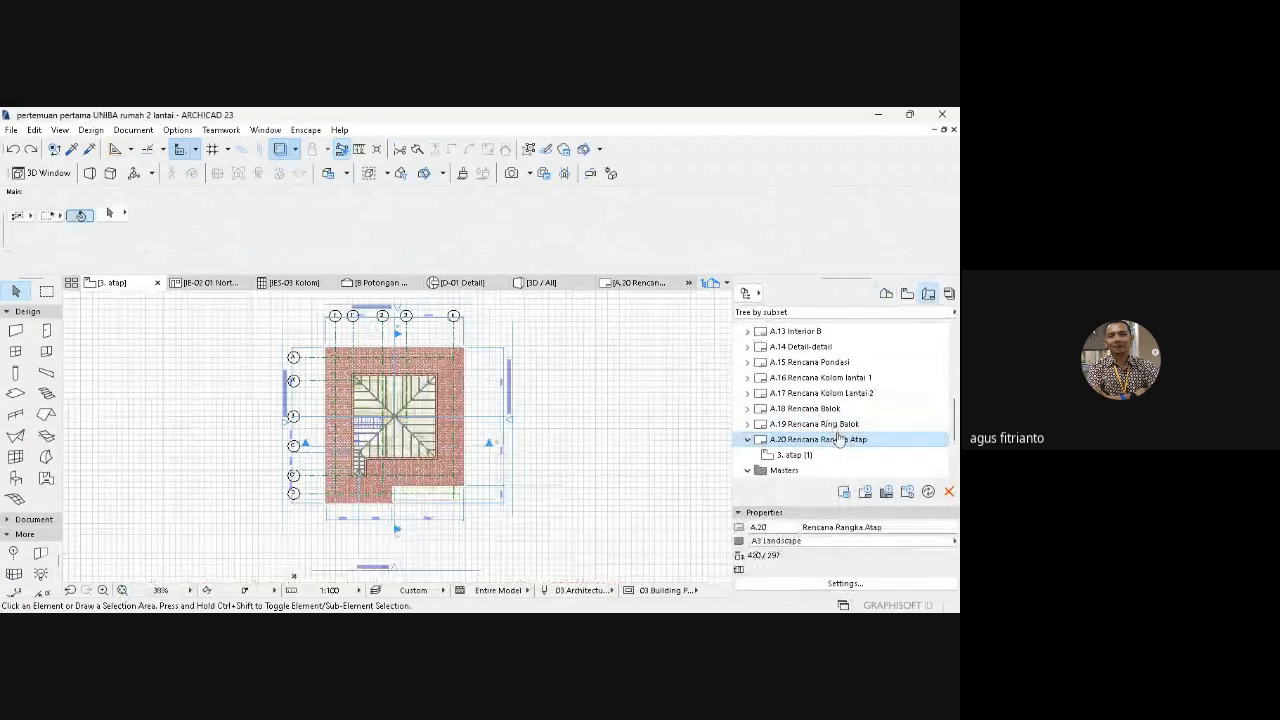
click(816, 364)
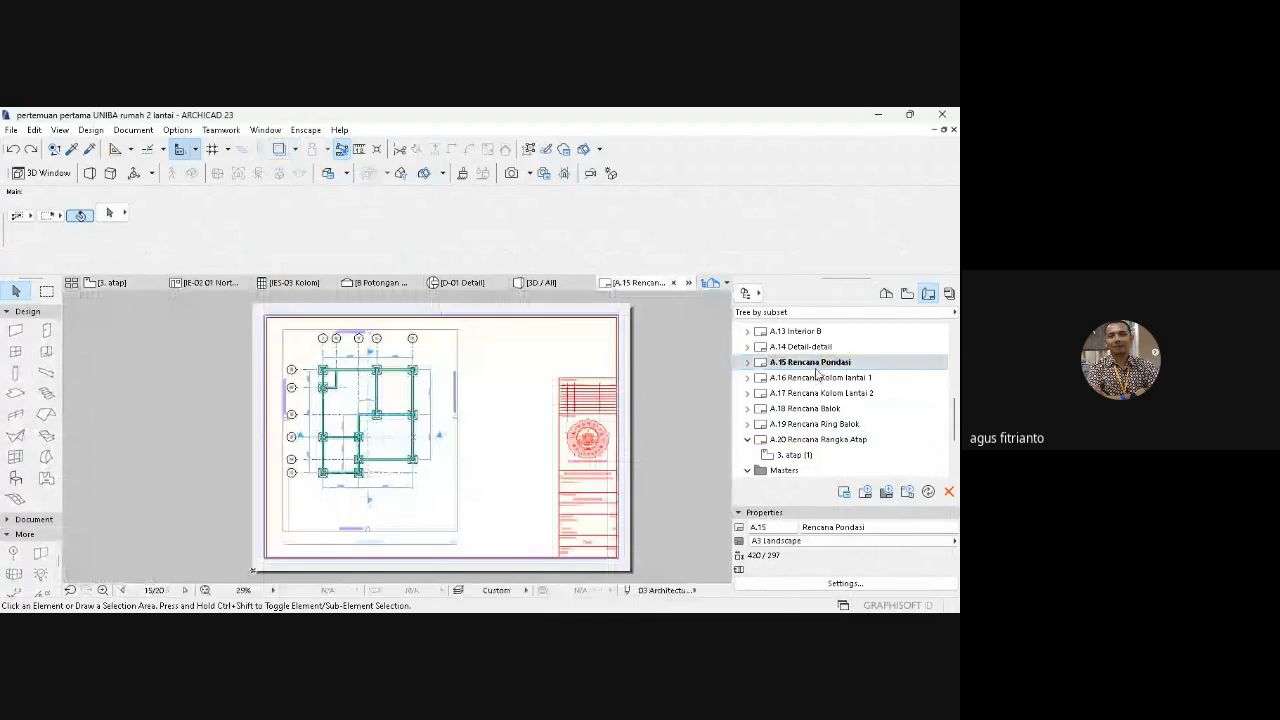
double_click(822, 378)
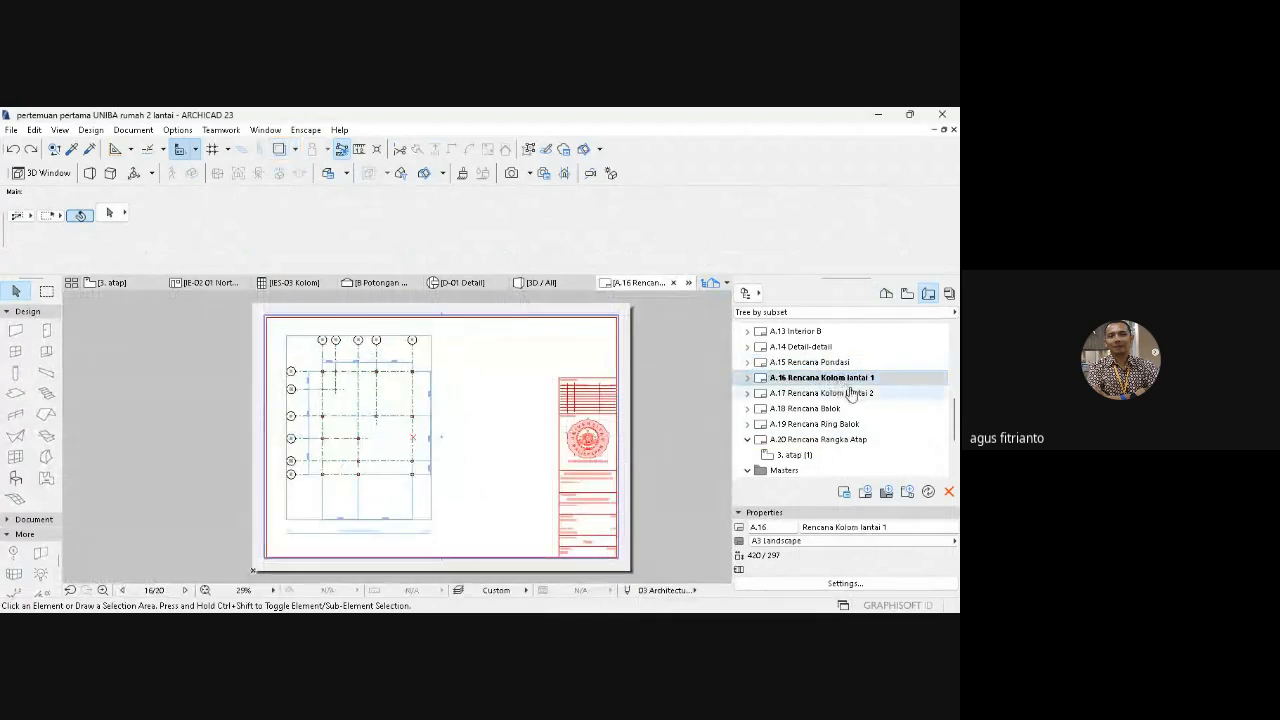
double_click(838, 393)
double_click(847, 412)
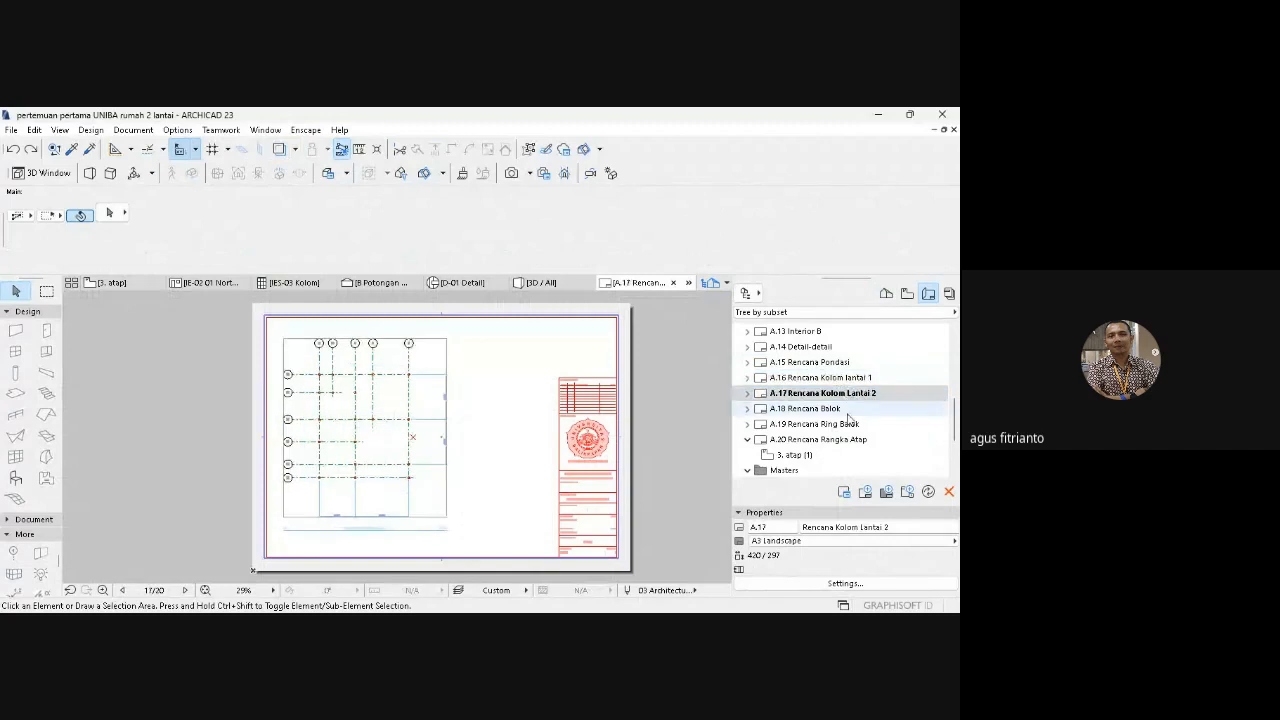
double_click(849, 424)
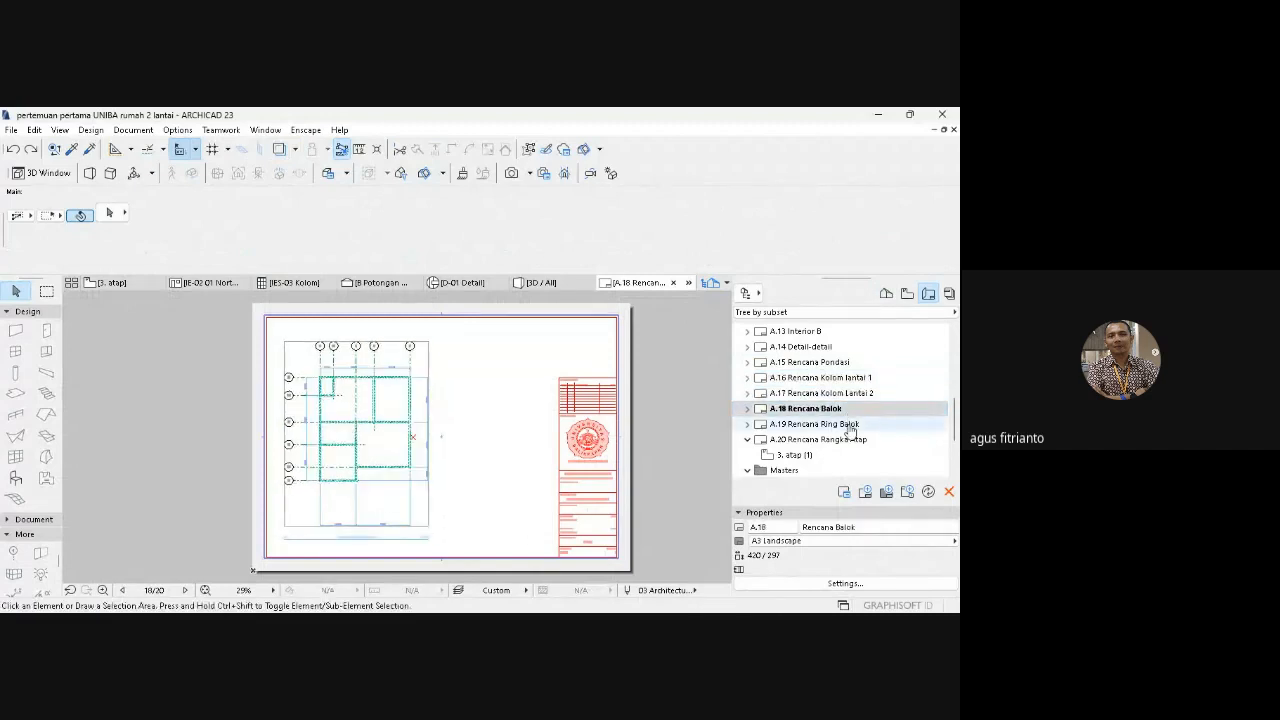
double_click(849, 440)
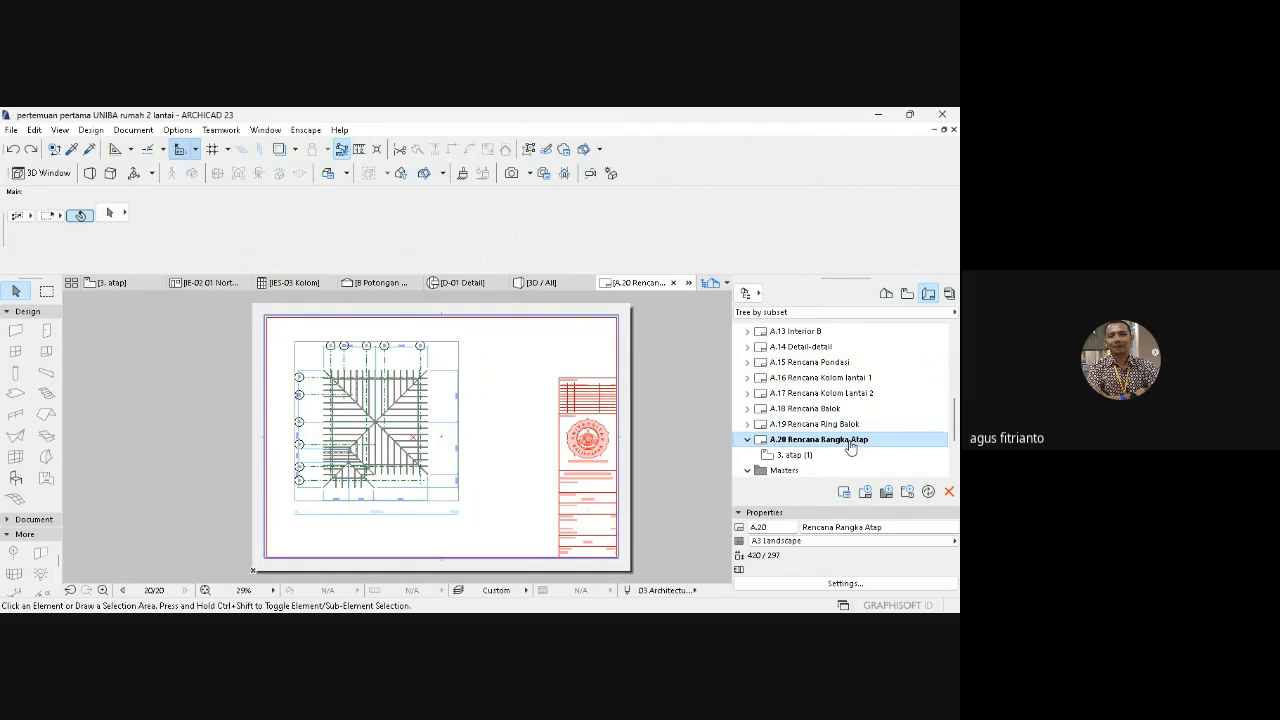
- Examine the detail drawings on layout A.14 Detail-detail, then return to layout A.20 Rencana Rangka Atap with its entry collapsed
double_click(810, 347)
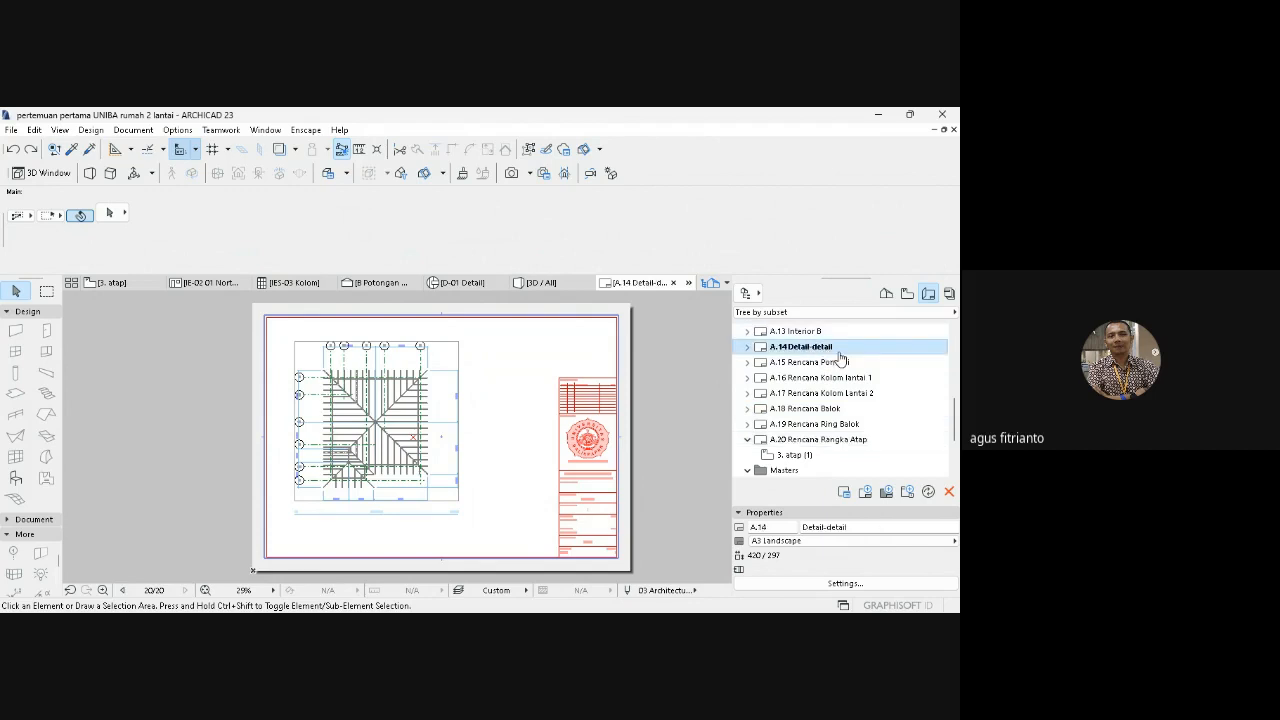
drag(955, 405, 951, 366)
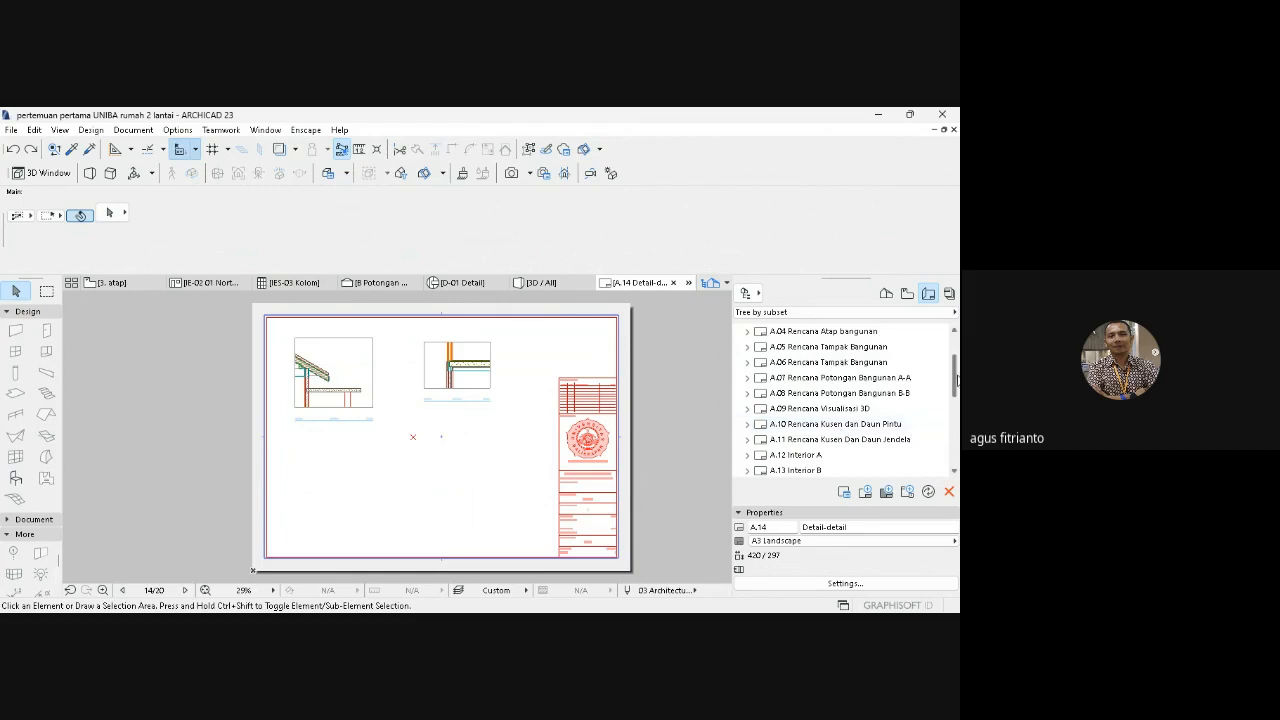
drag(954, 386, 958, 432)
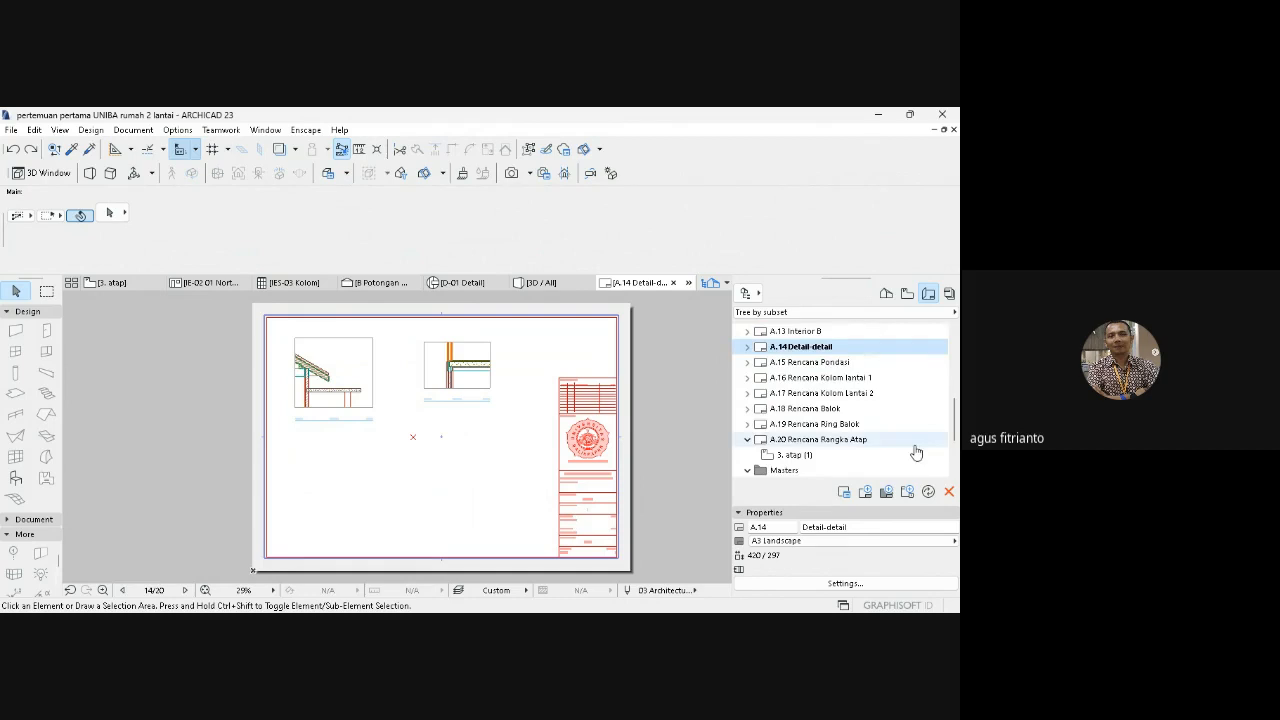
click(748, 441)
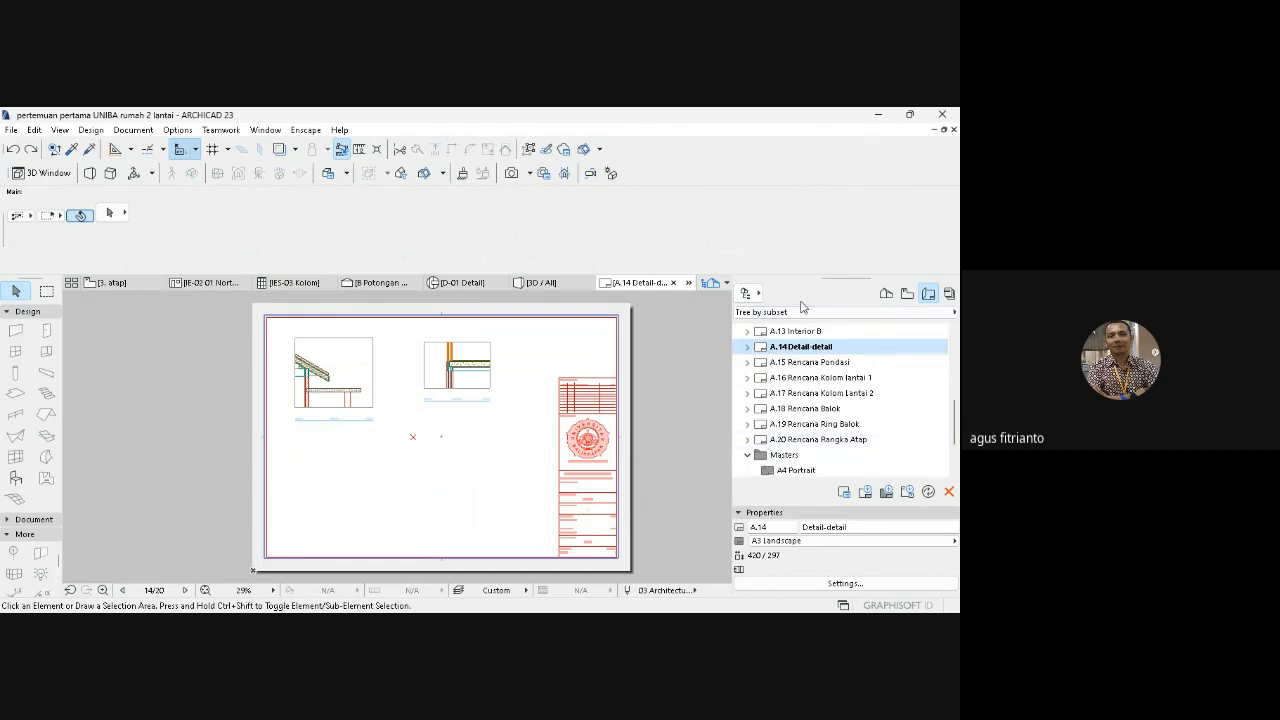
double_click(830, 455)
double_click(830, 440)
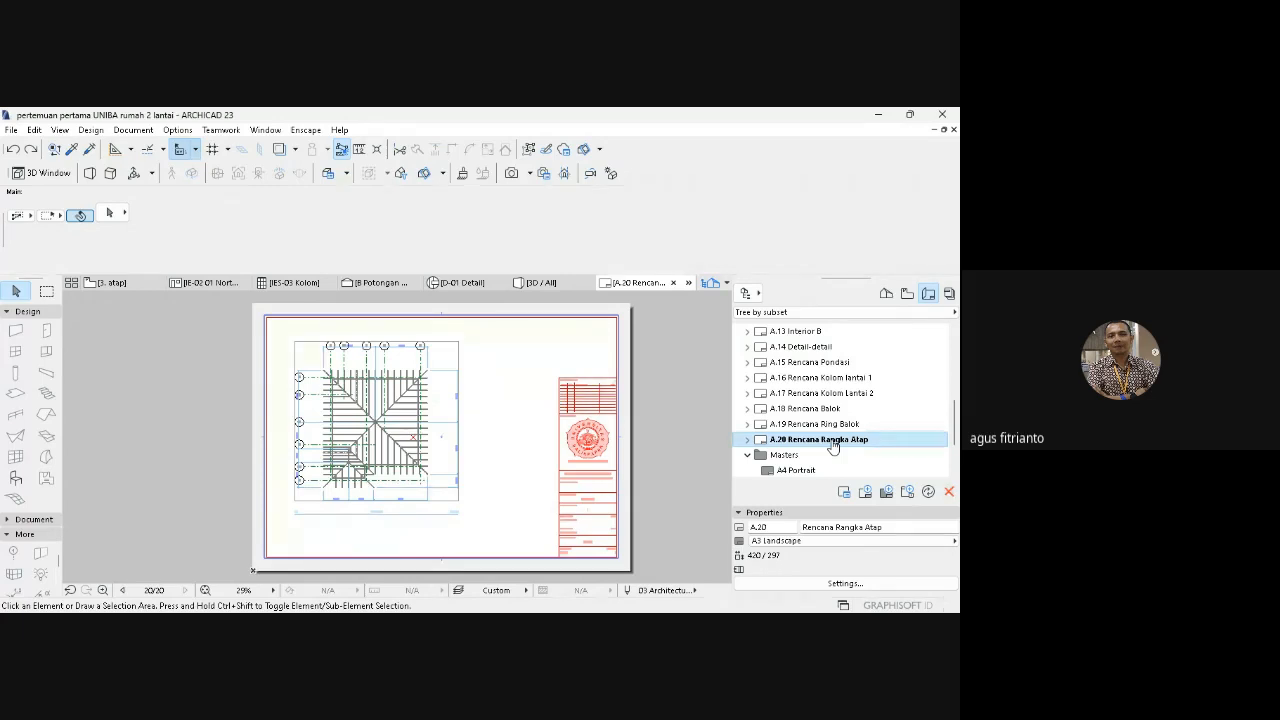
- Show the complete house in the 3D view and look through the available Enscape rendering commands
click(305, 130)
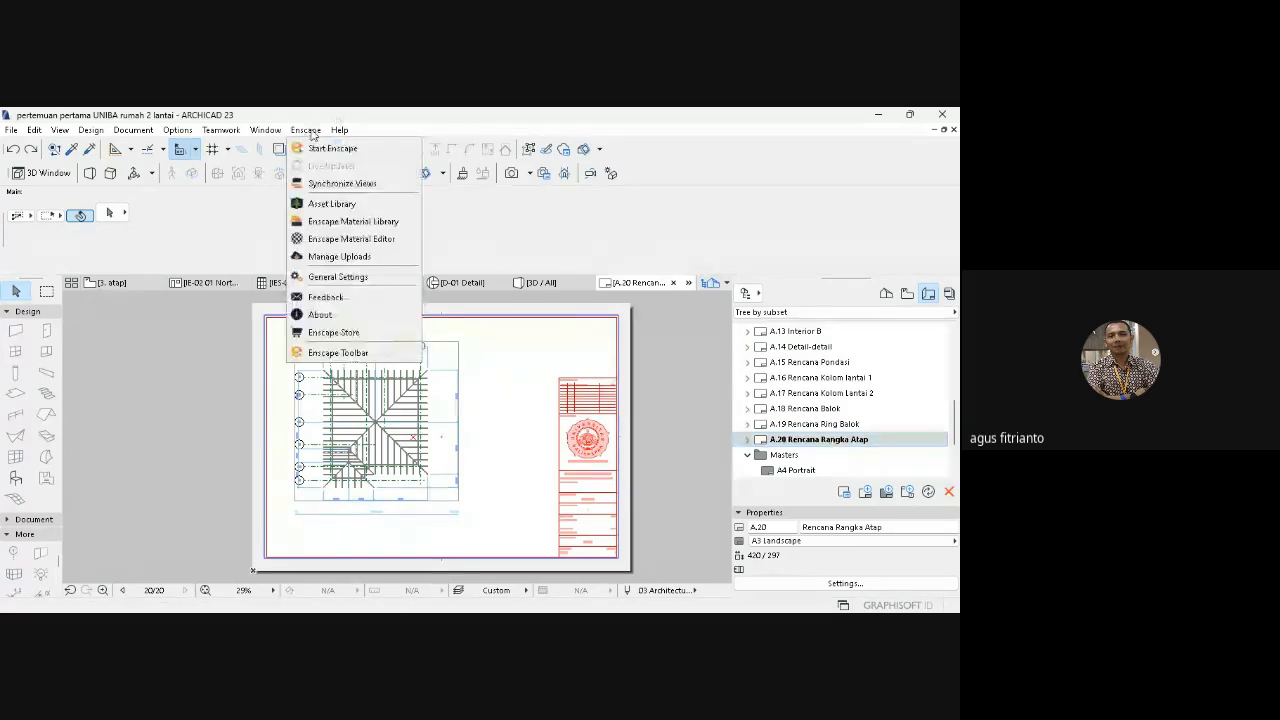
click(667, 354)
click(556, 284)
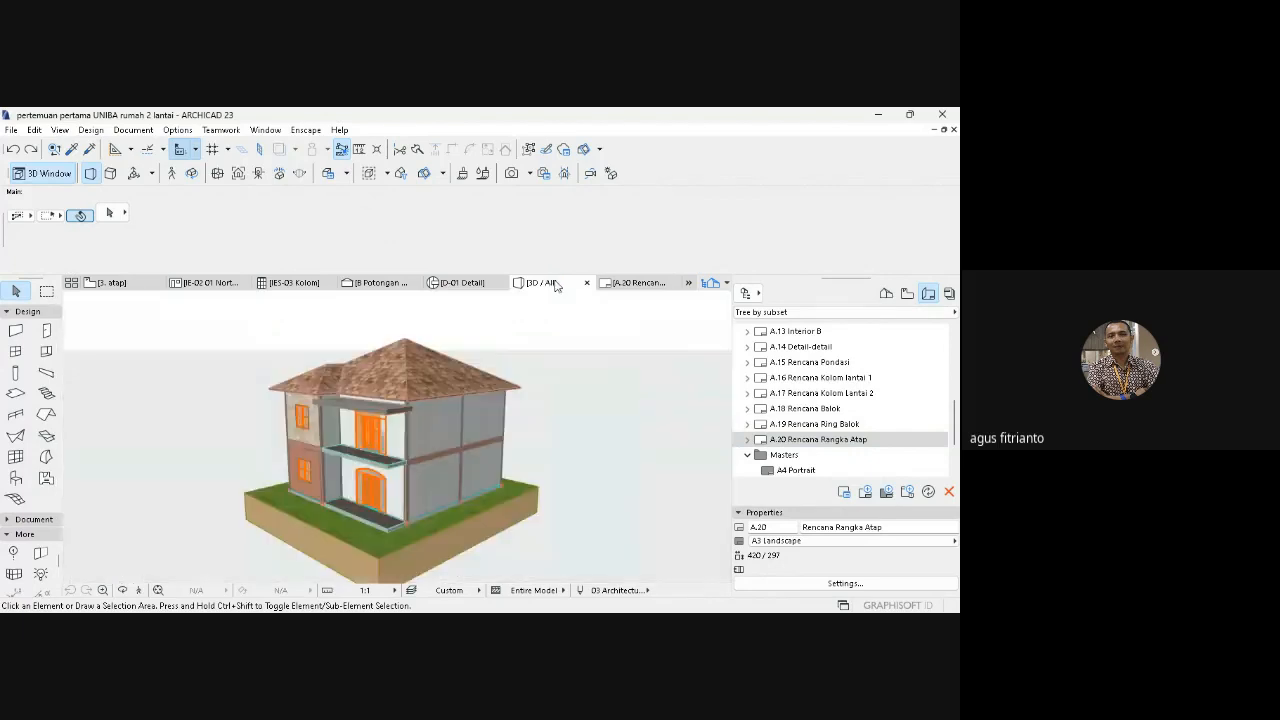
click(308, 131)
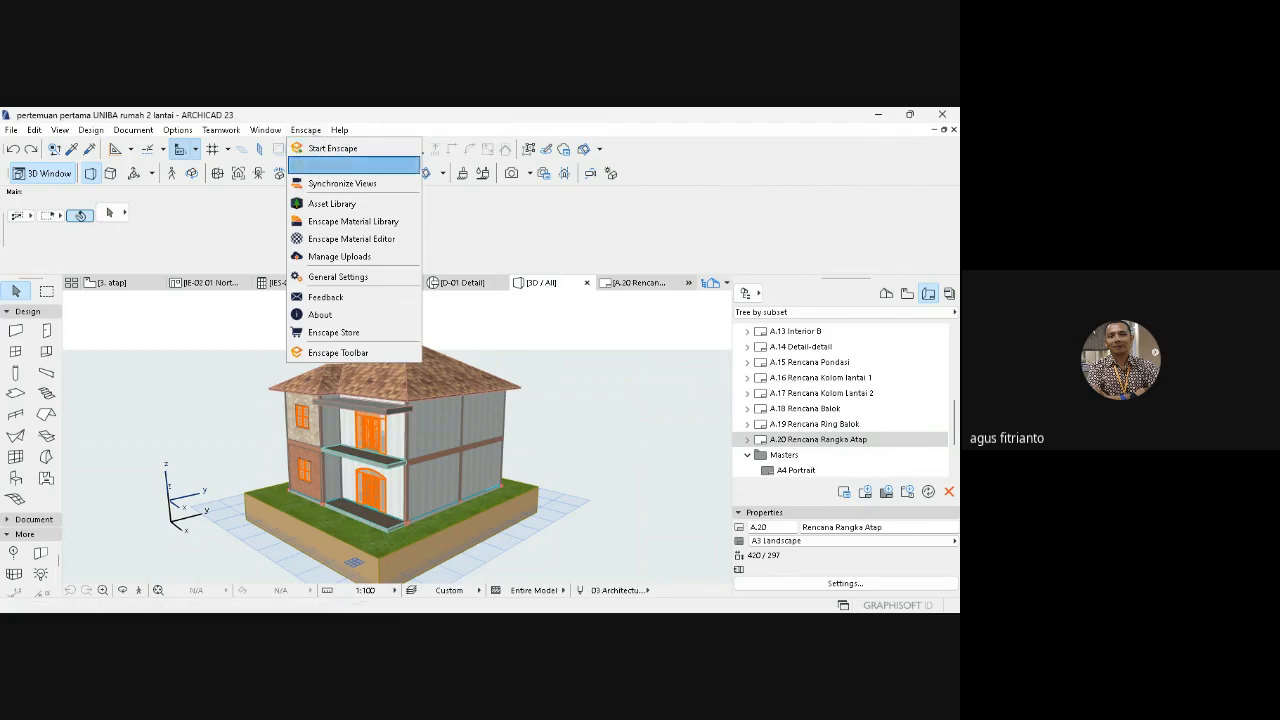
click(753, 212)
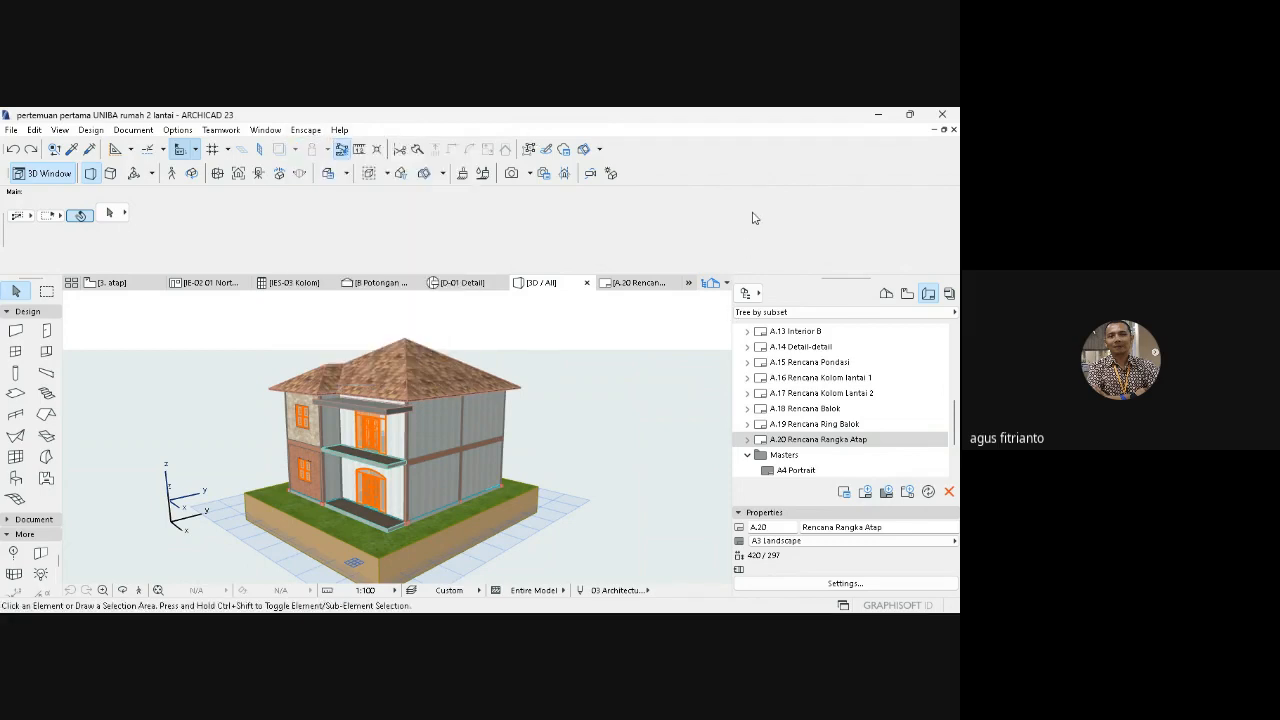
click(305, 130)
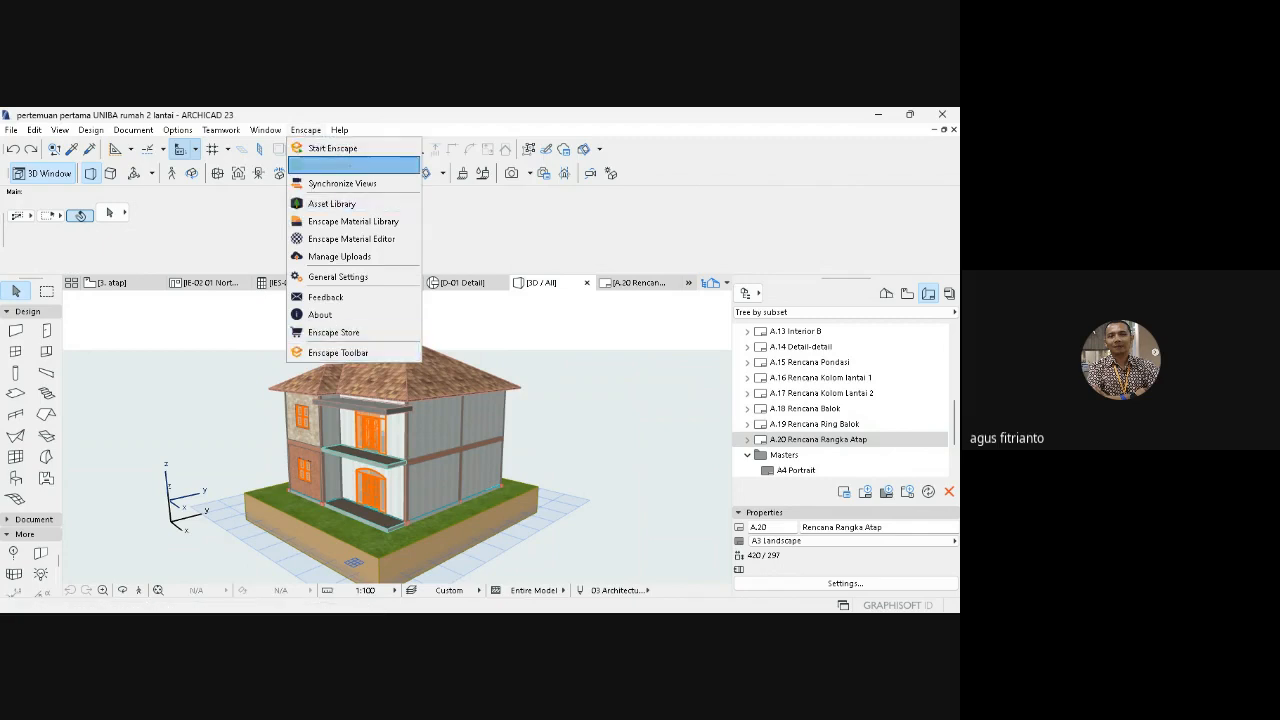
click(847, 237)
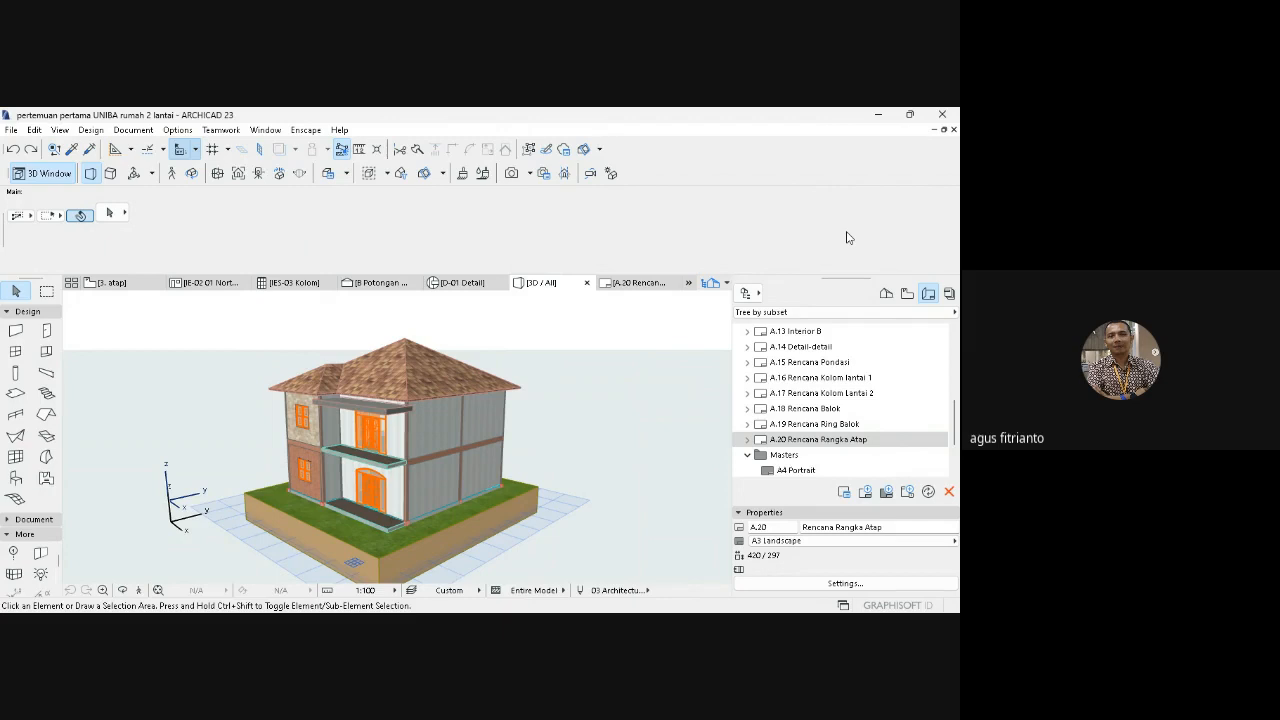
click(305, 130)
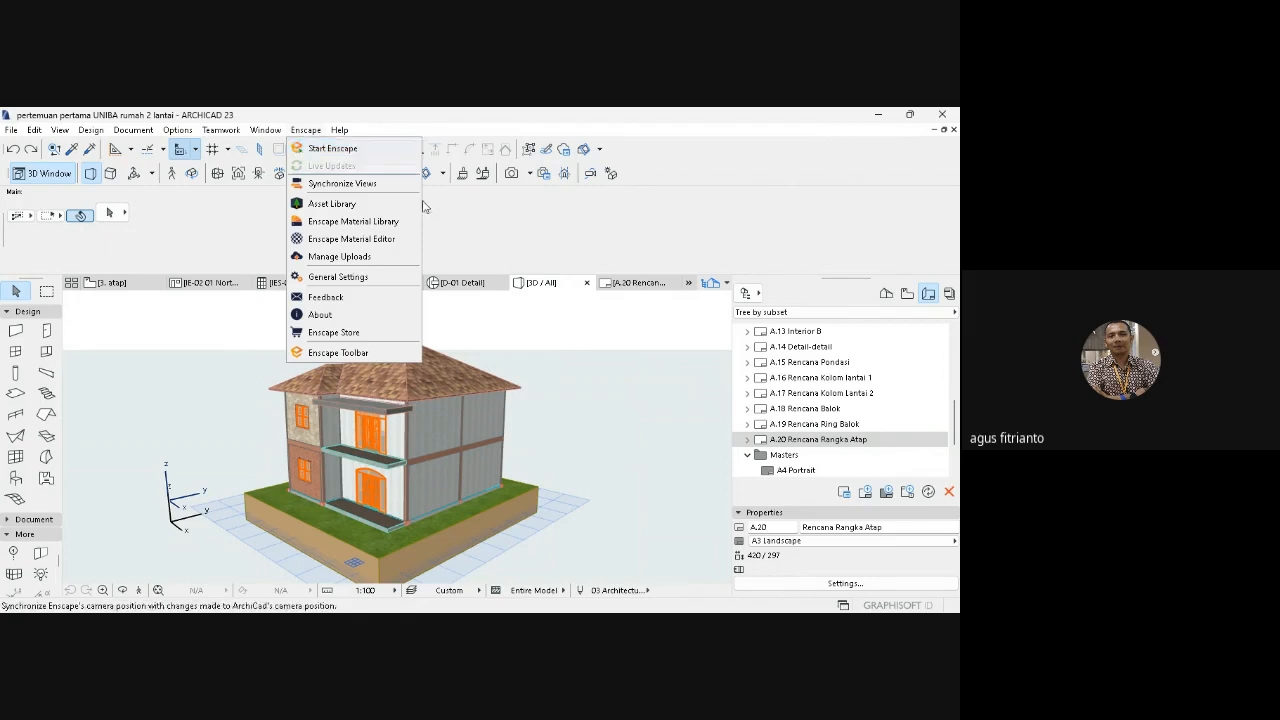
click(640, 327)
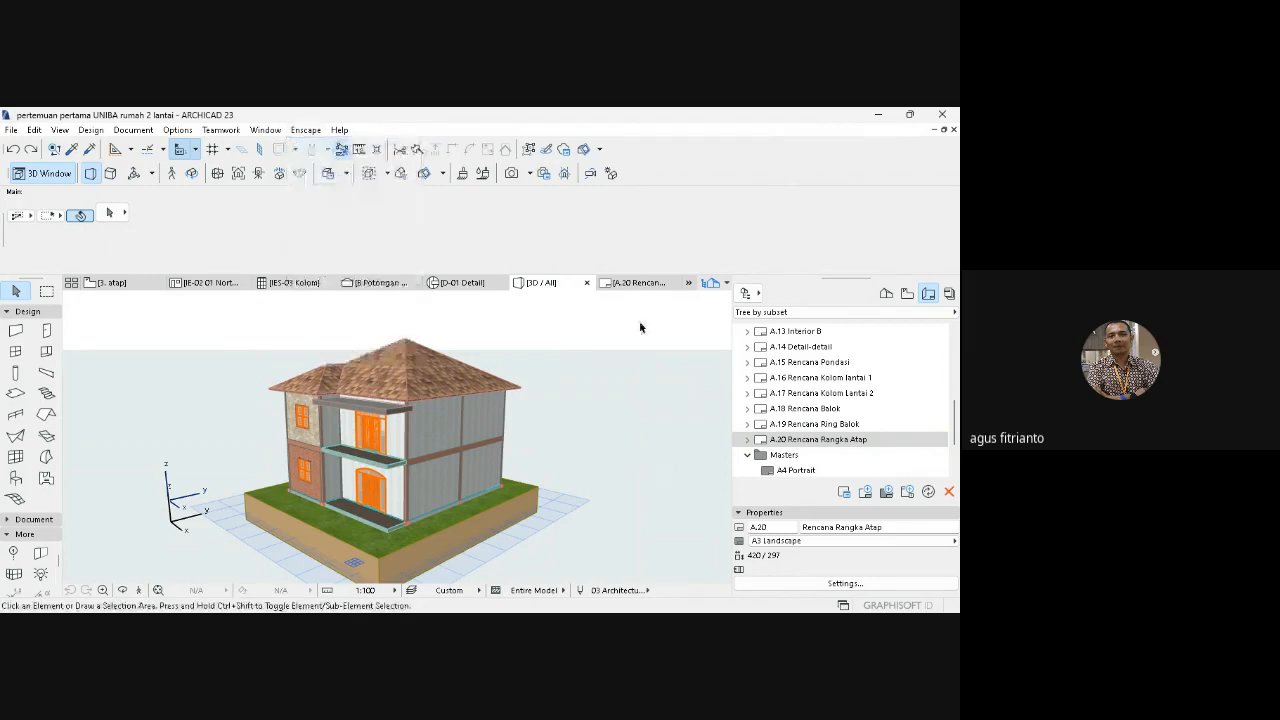